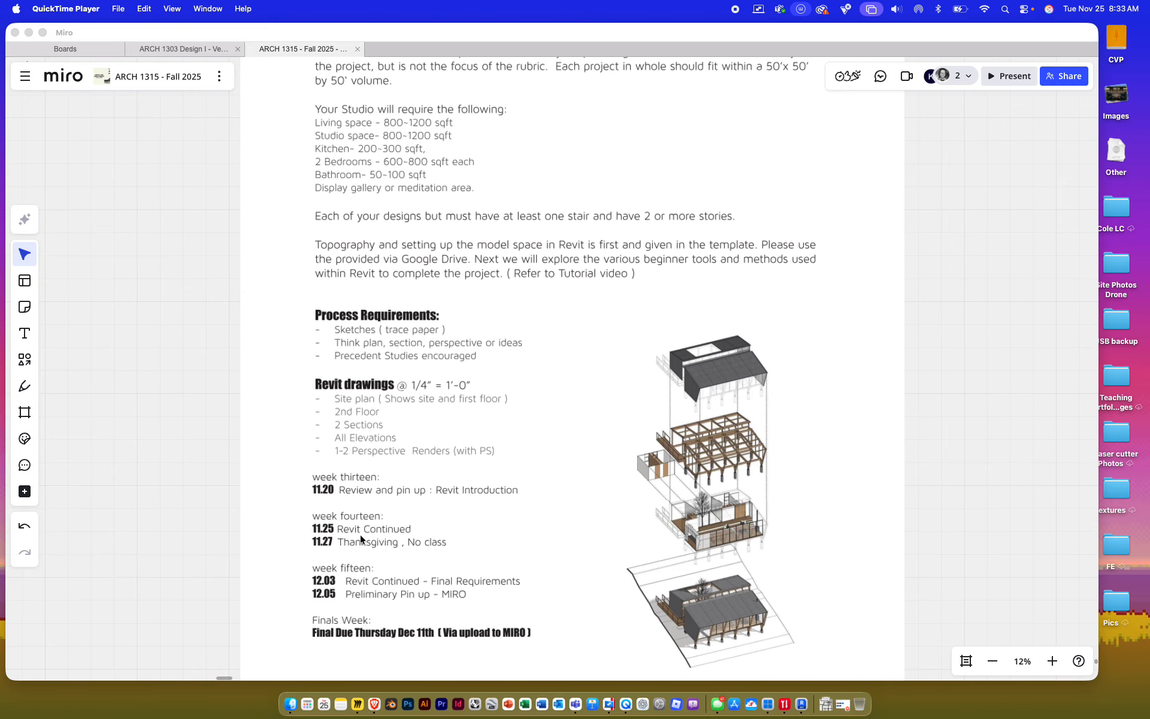
Inspect a wall, then the walls together with the toposolid, in the 3D view
scroll(361, 527, down, 2)
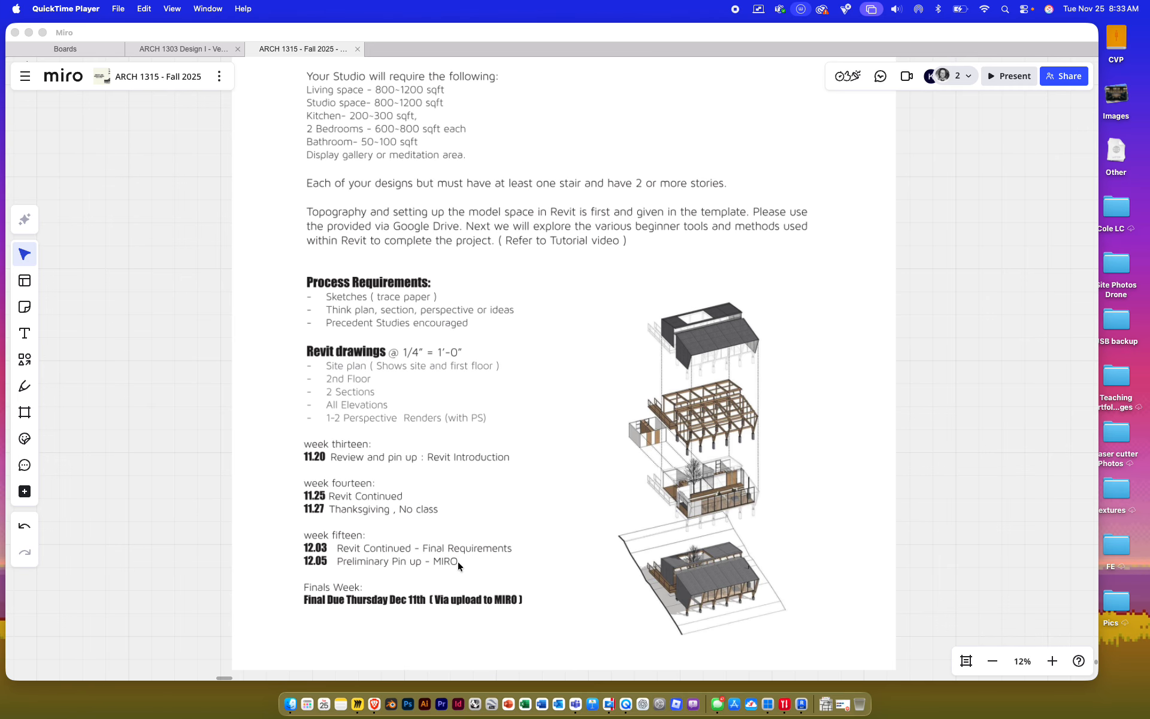
scroll(477, 555, right, 1)
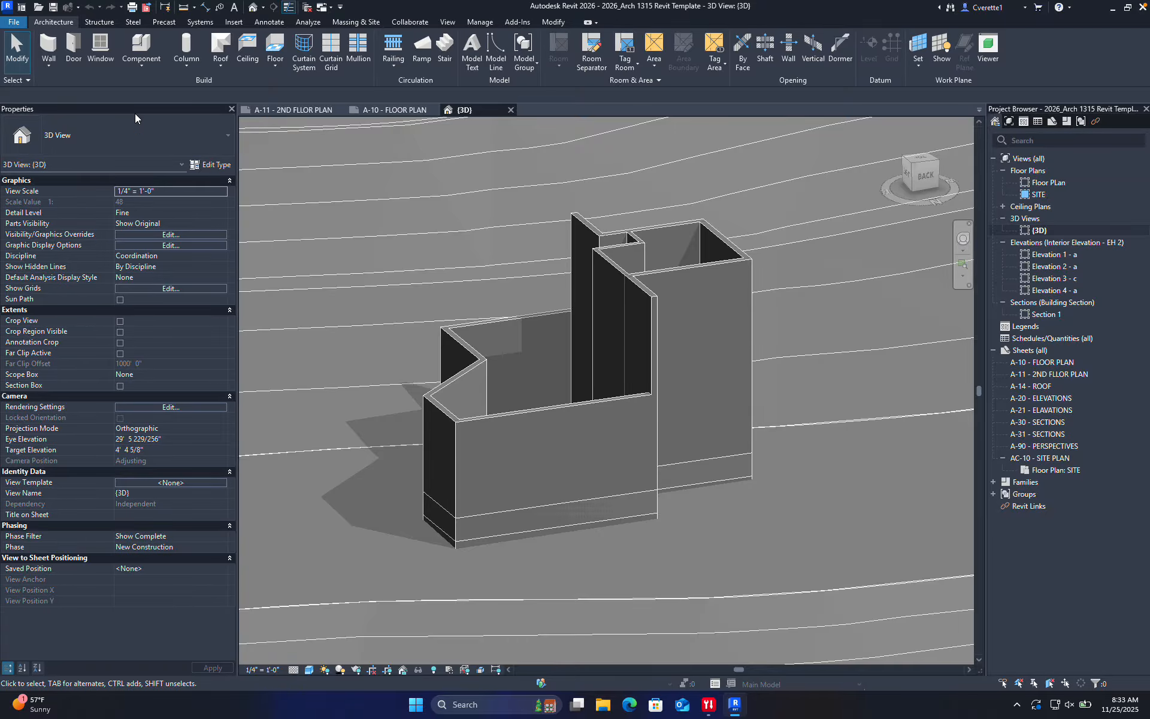
scroll(340, 210, down, 4)
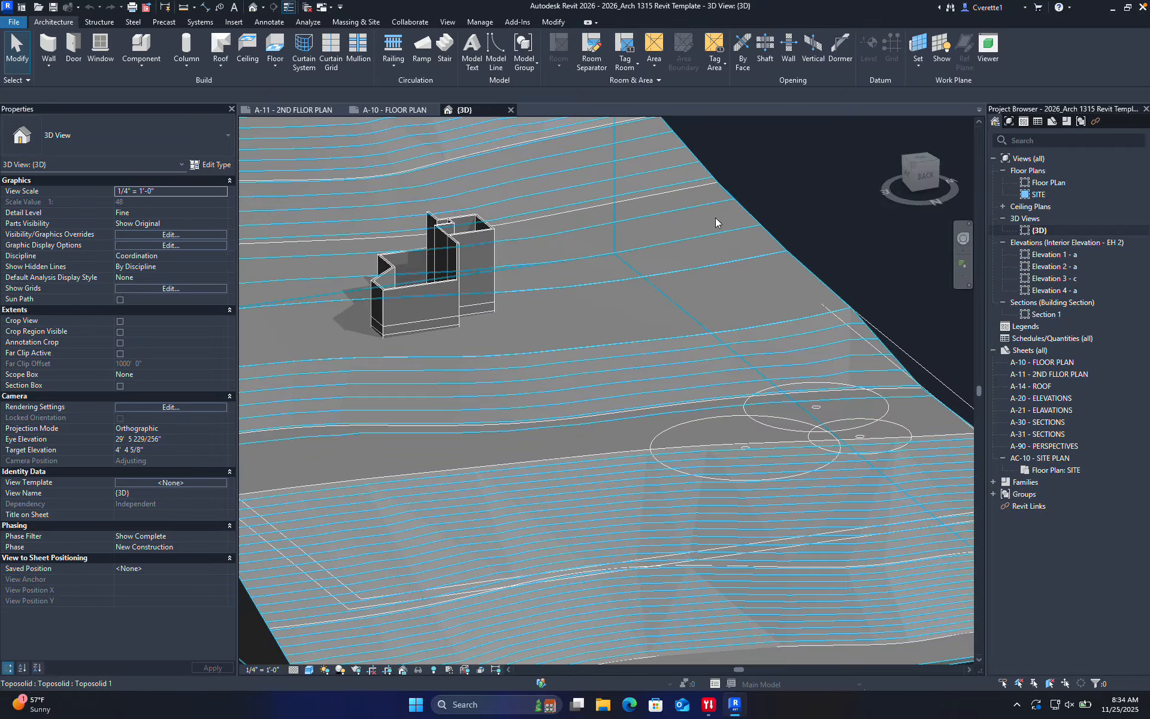
click(478, 238)
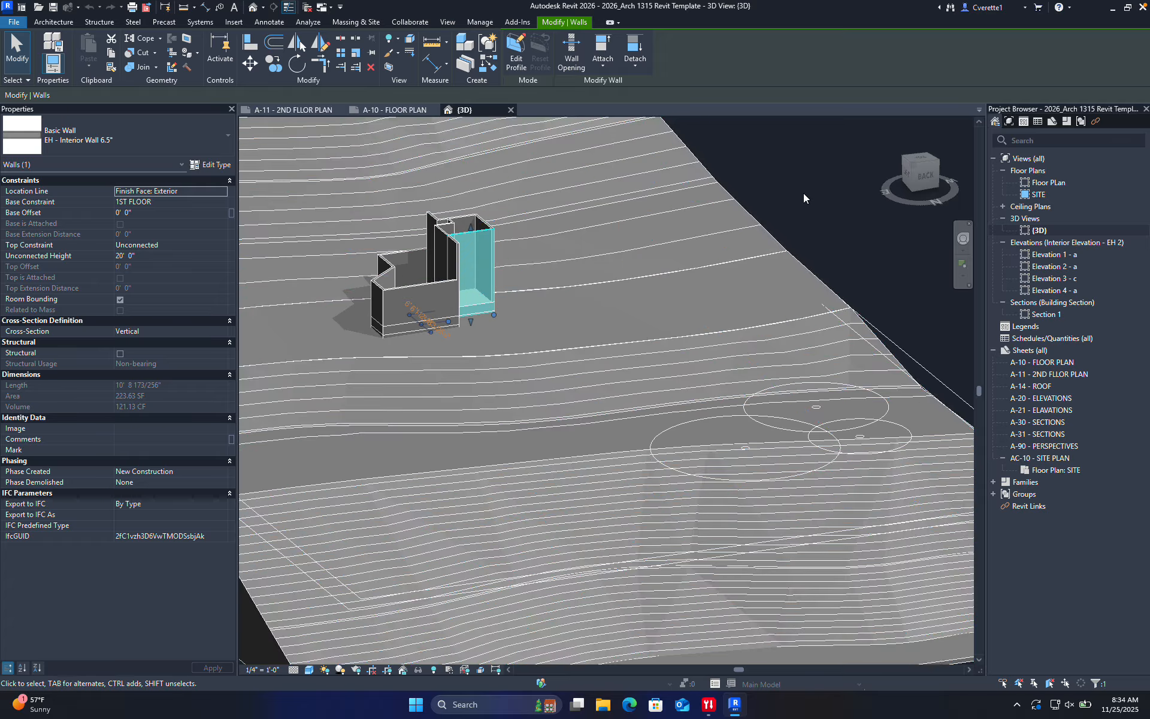
click(810, 211)
mouse_move(919, 310)
mouse_down()
mouse_move(570, 234)
mouse_move(402, 220)
mouse_move(426, 267)
mouse_up()
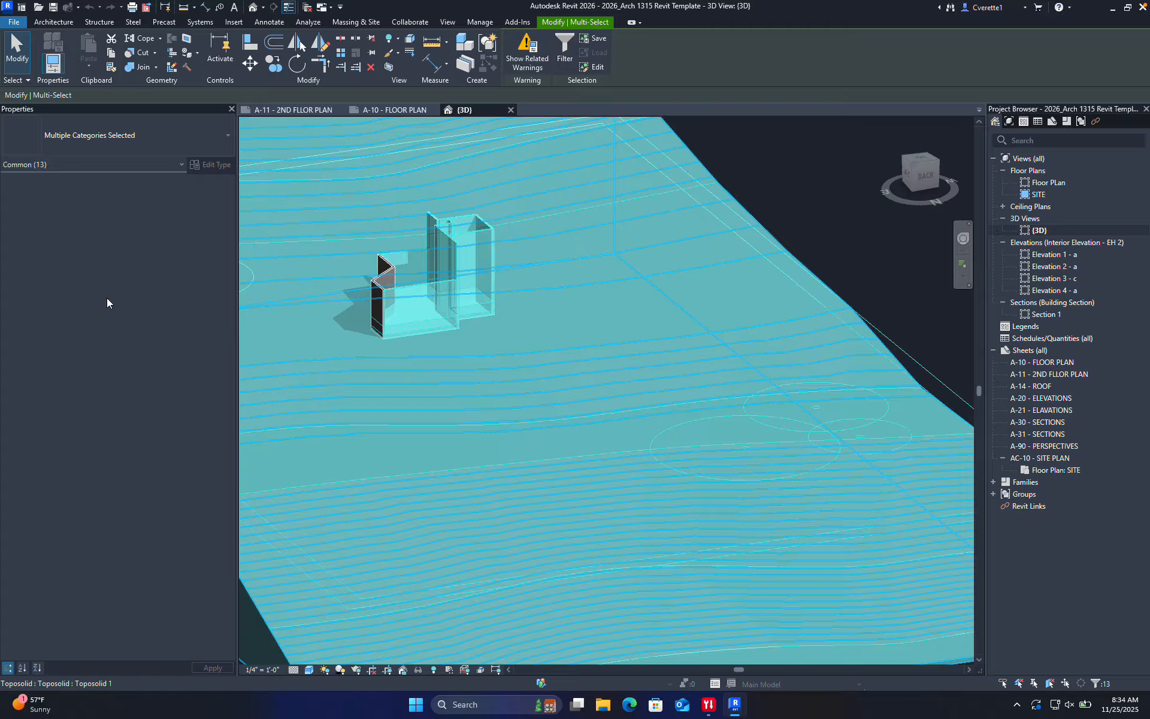
click(828, 178)
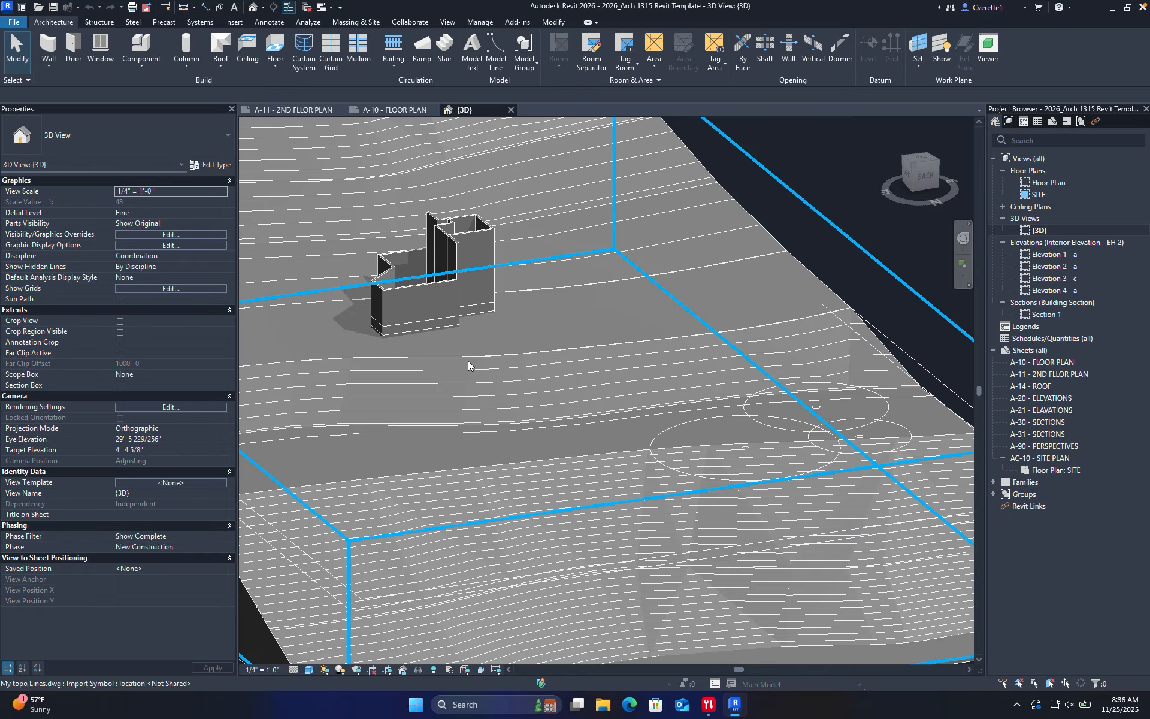
Select the front wall and the site floor beneath the walls, orbiting to another side
middle_drag(468, 361, 619, 418)
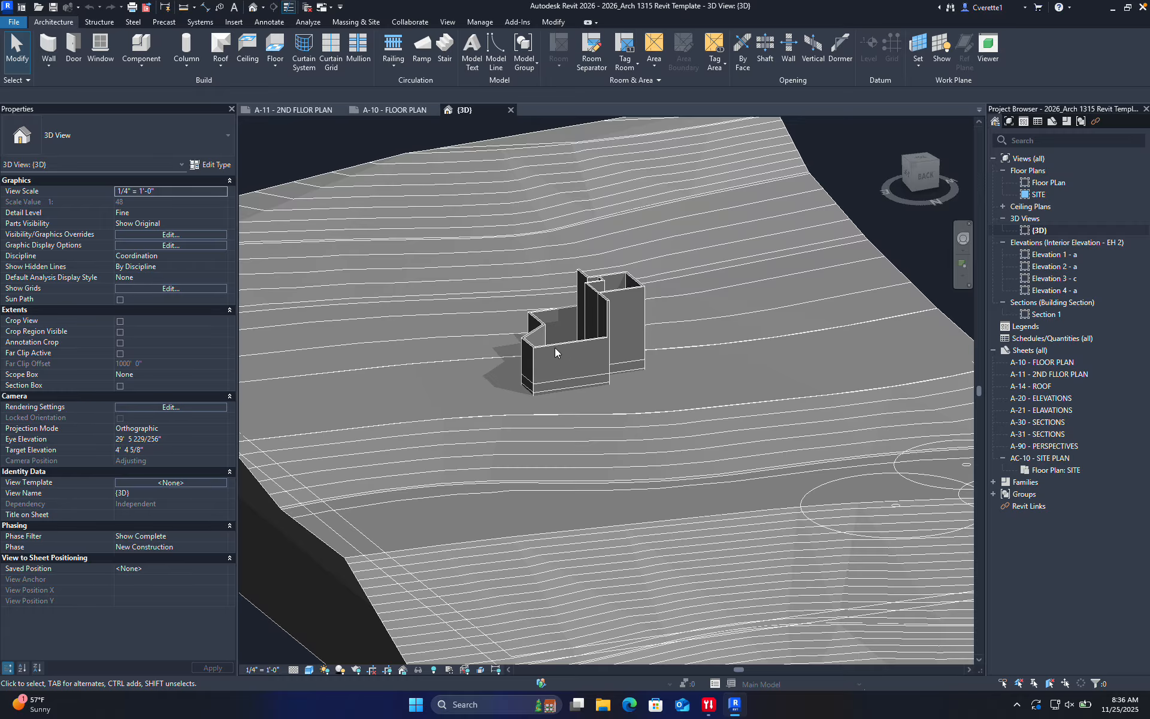
scroll(577, 350, up, 5)
scroll(577, 350, down, 4)
scroll(537, 440, up, 1)
click(537, 440)
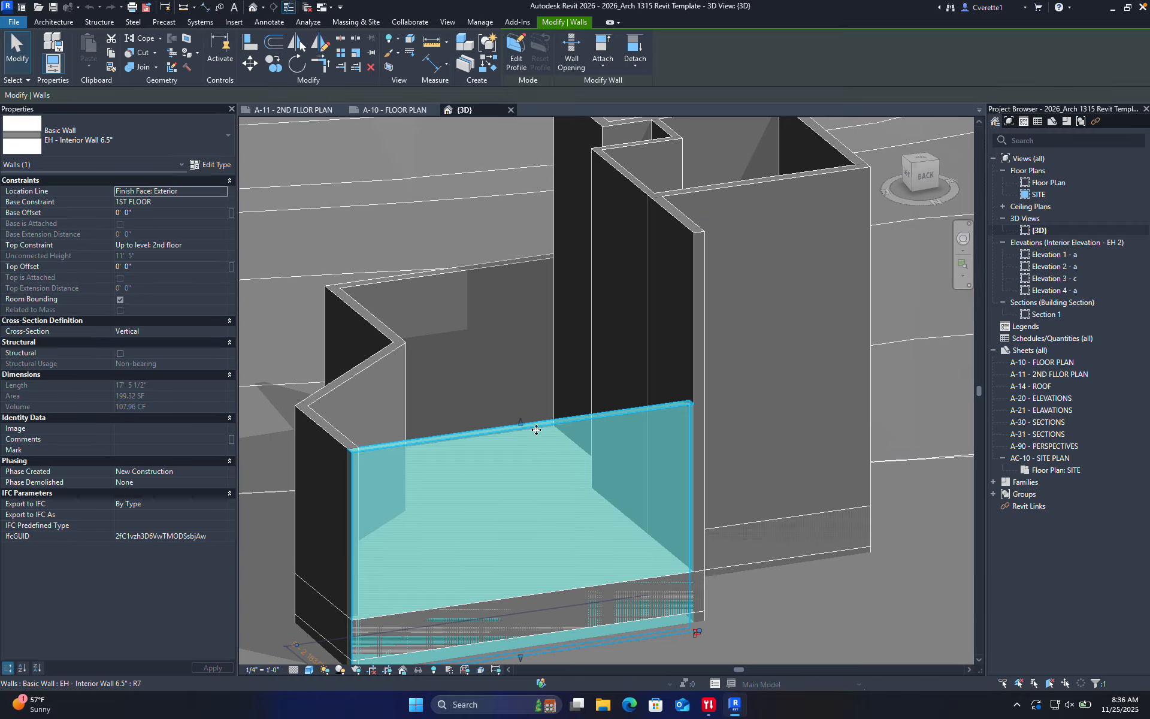
click(459, 598)
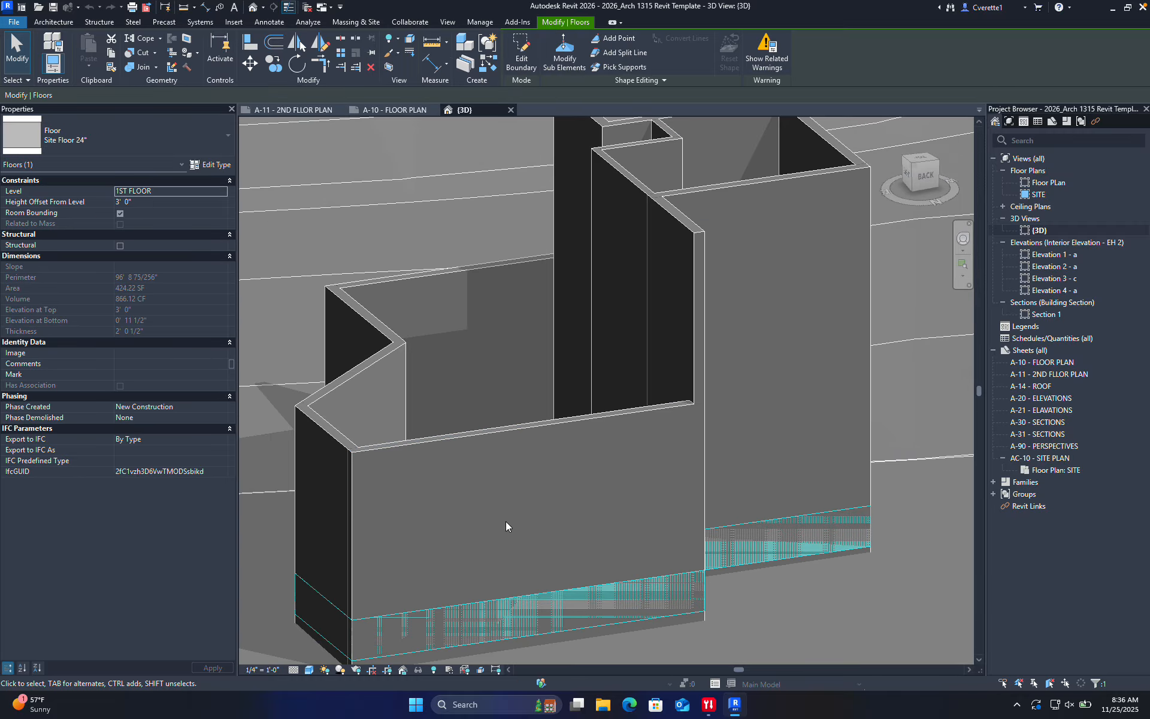
scroll(520, 411, down, 3)
shift+middle_drag(545, 446, 623, 503)
Open Elevation 1 - a to view the floor and ground line, then open Section 1
double_click(1055, 255)
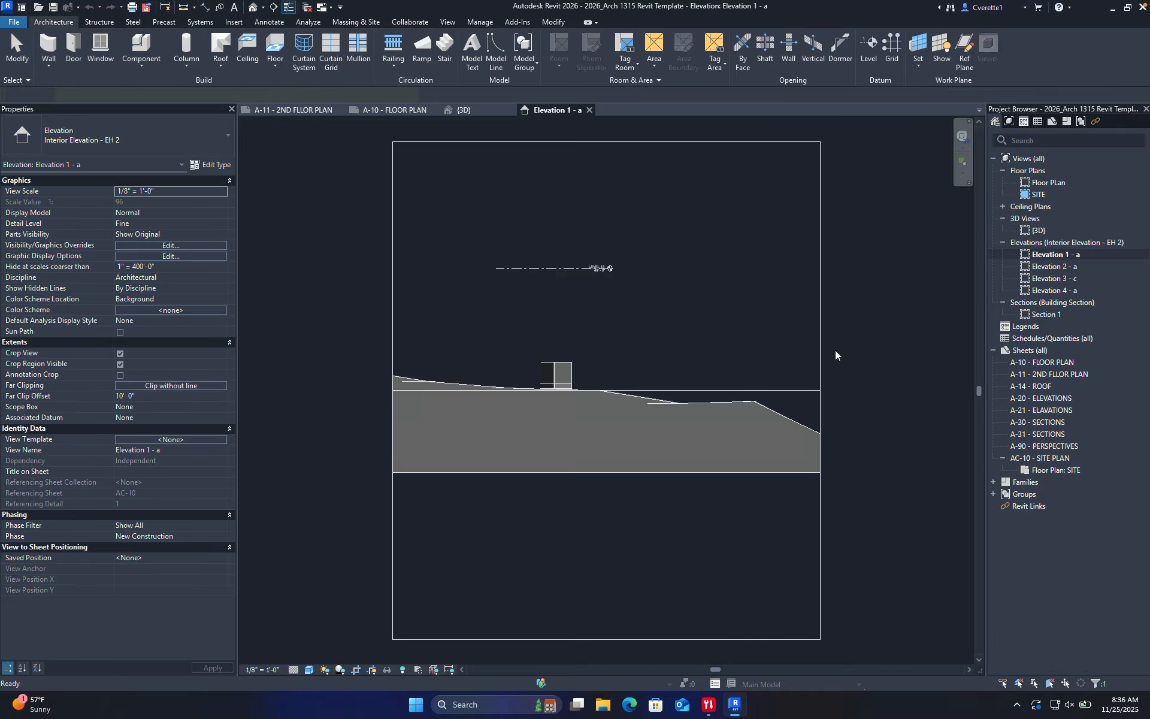
scroll(522, 409, up, 7)
scroll(645, 270, down, 2)
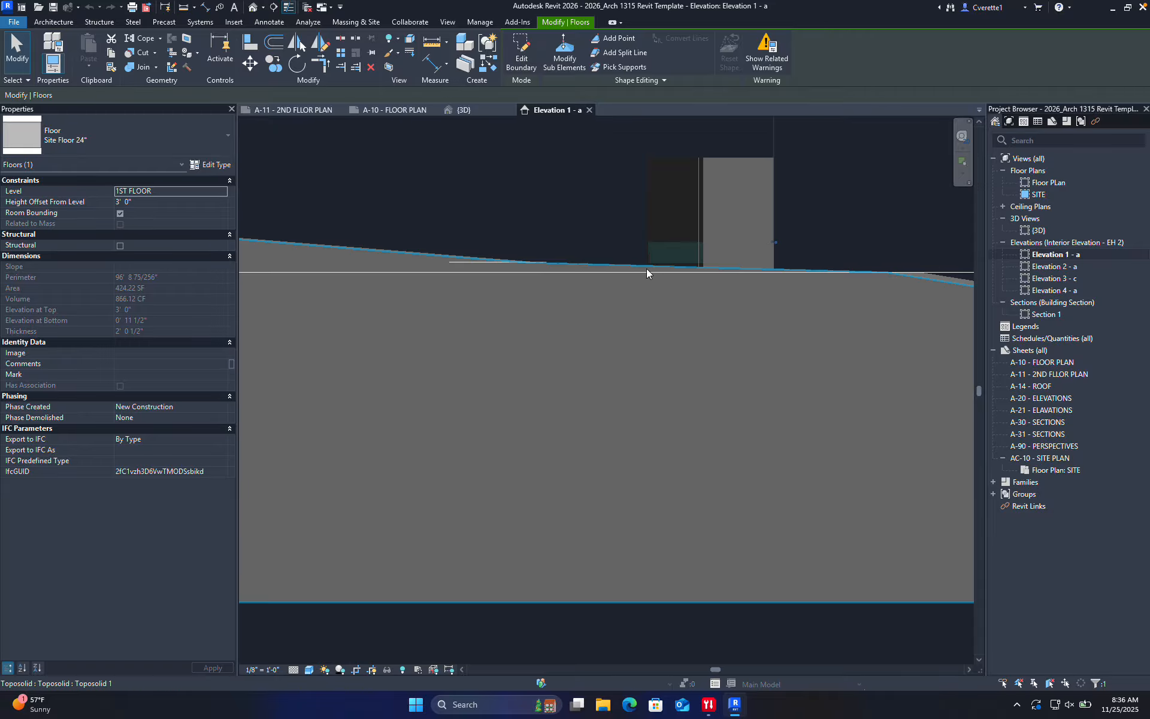
middle_drag(645, 269, 513, 501)
scroll(538, 374, down, 5)
scroll(609, 366, up, 2)
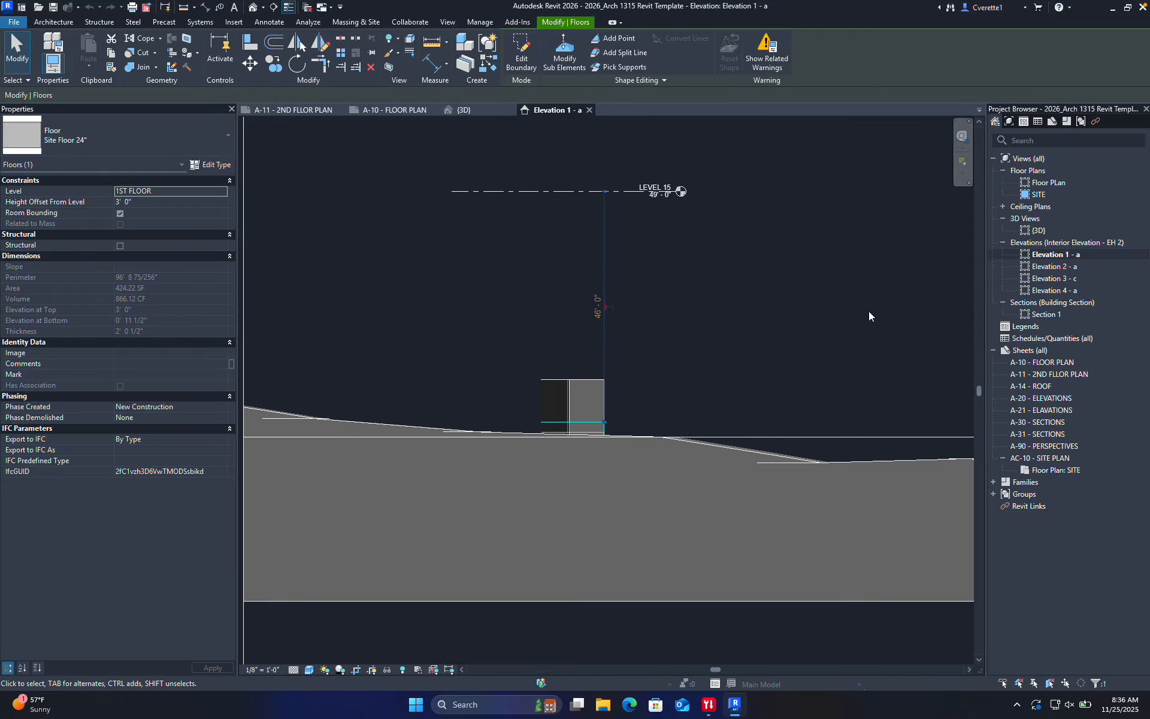
double_click(1037, 314)
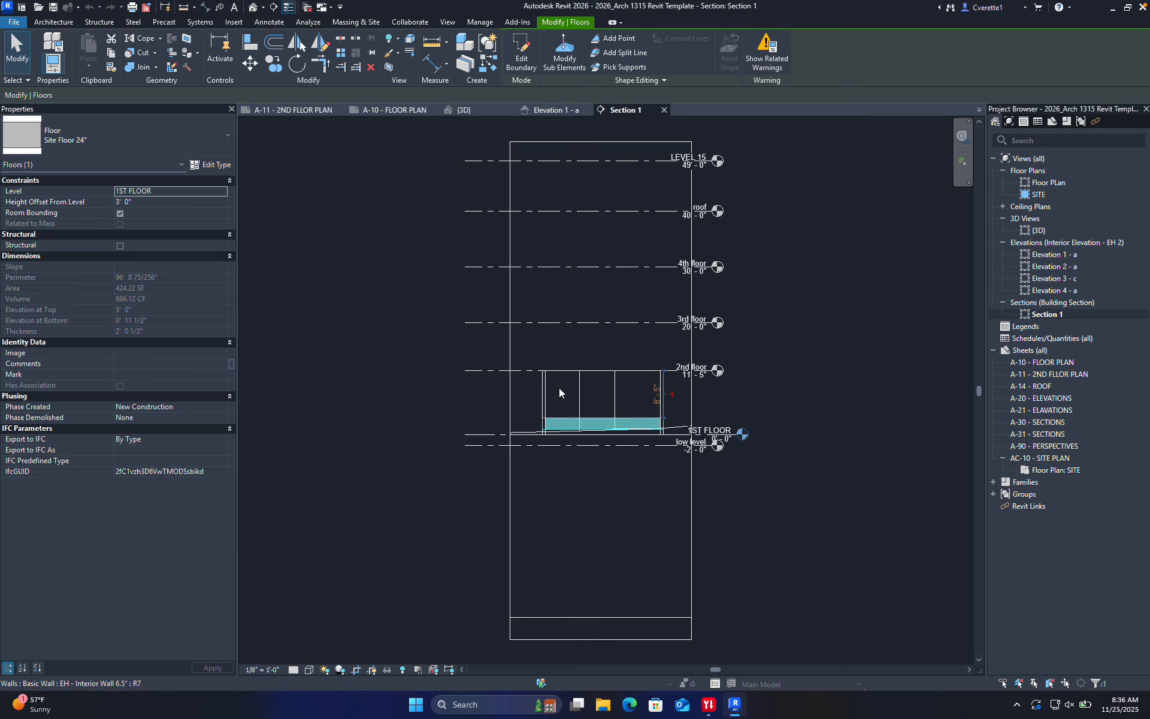
Delete the LEVEL 15 and roof levels, confirming the warning, so 4th floor is highest
scroll(603, 383, up, 5)
scroll(611, 325, down, 4)
middle_drag(667, 300, 639, 426)
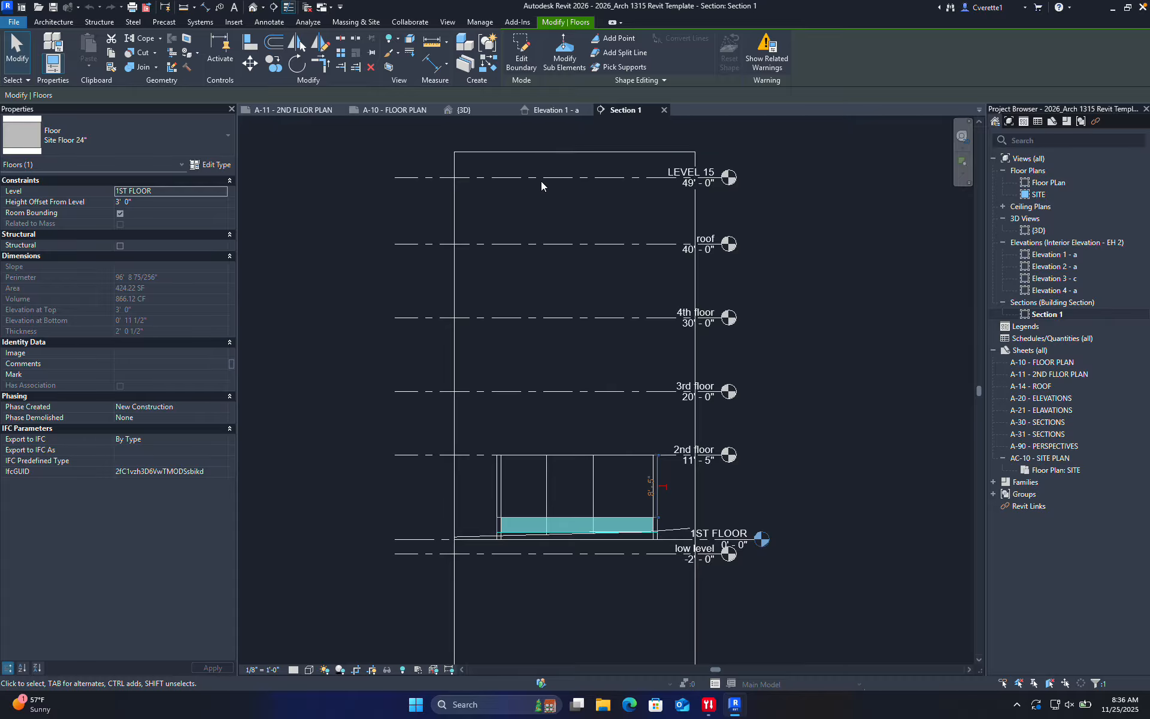
click(573, 185)
click(569, 178)
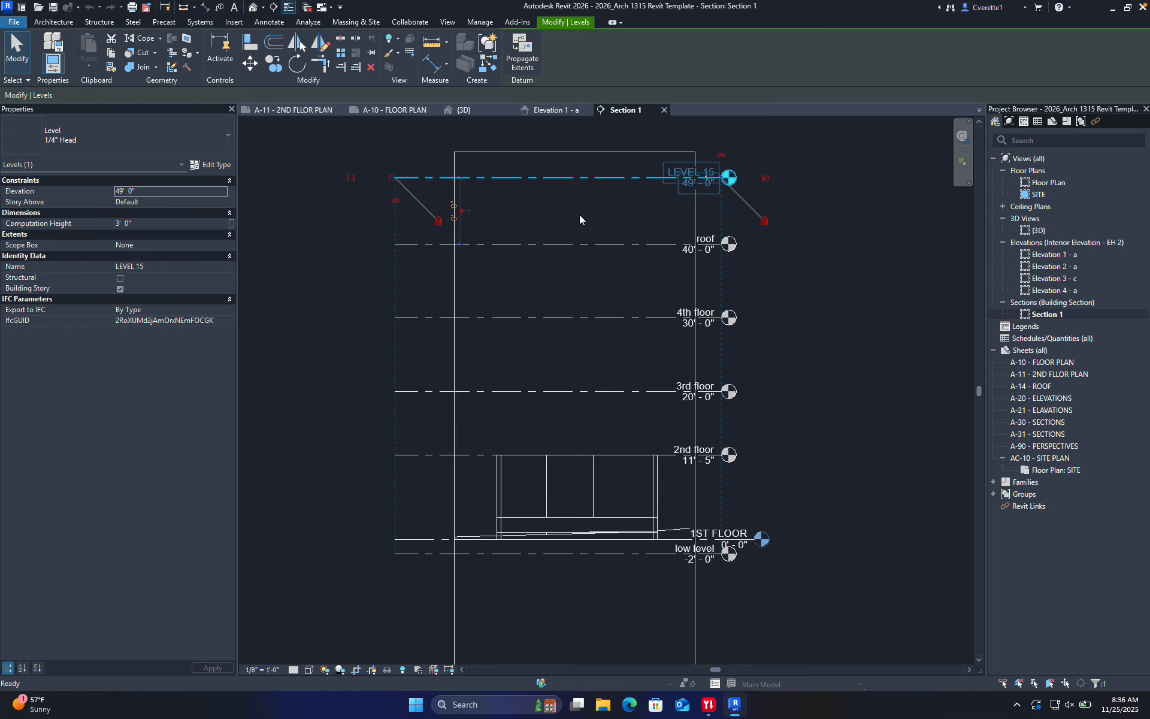
key(Delete)
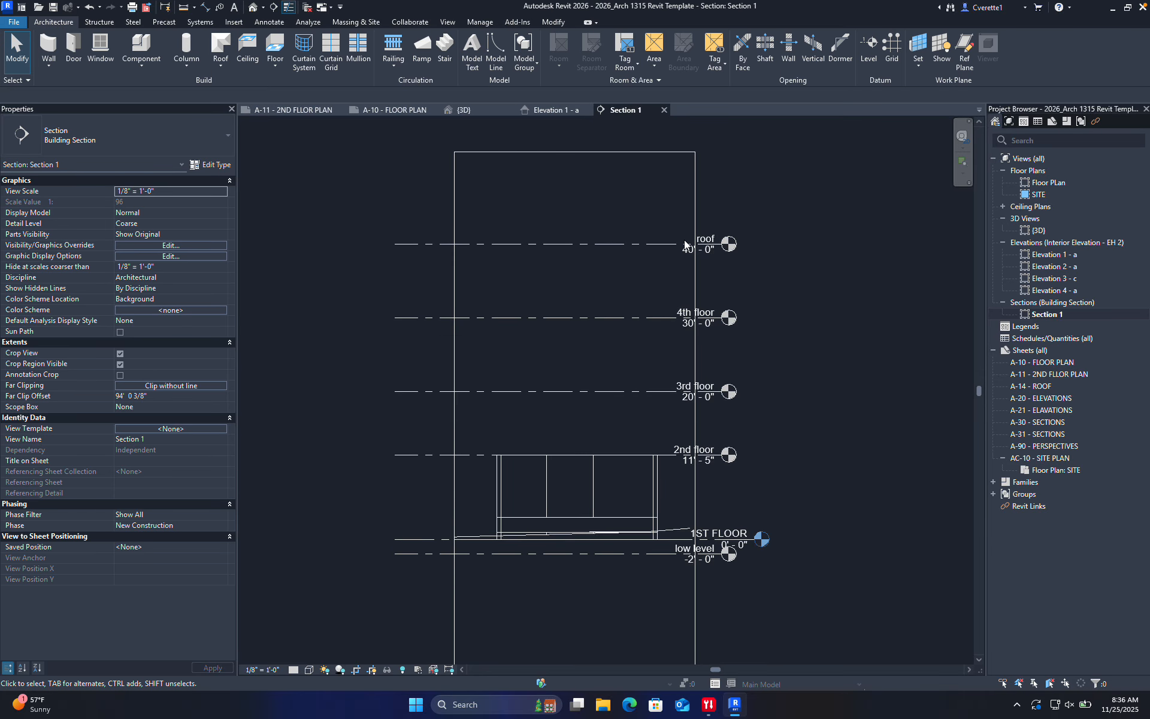
click(649, 244)
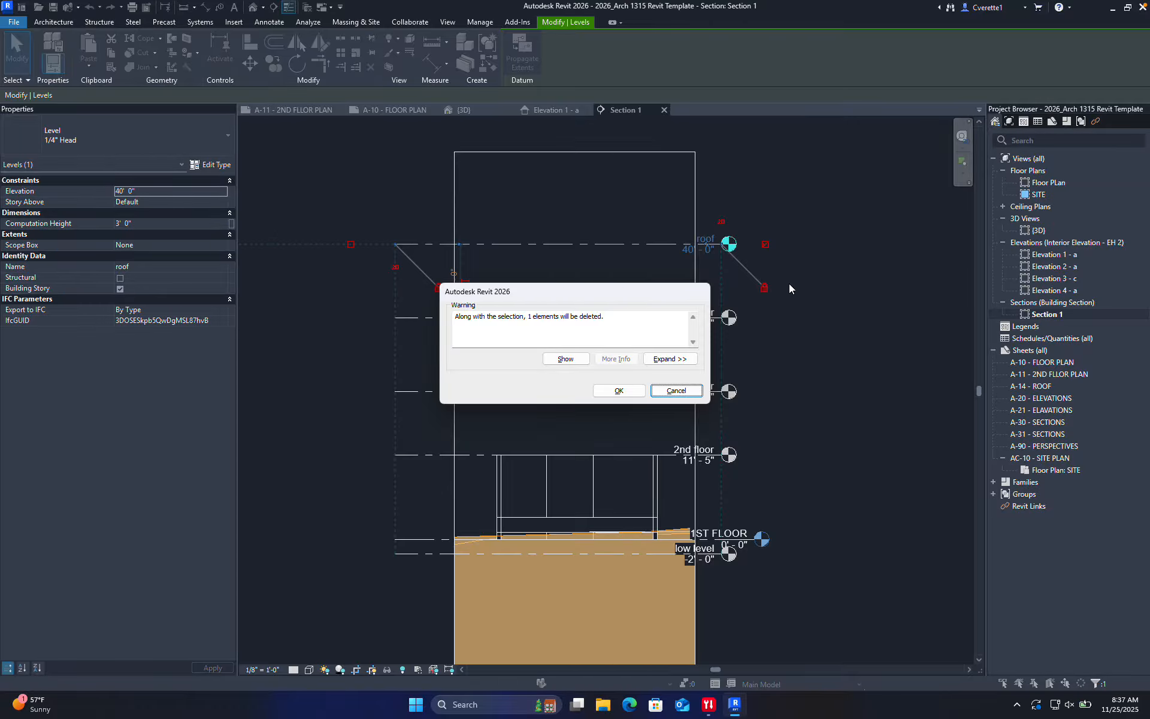
click(636, 392)
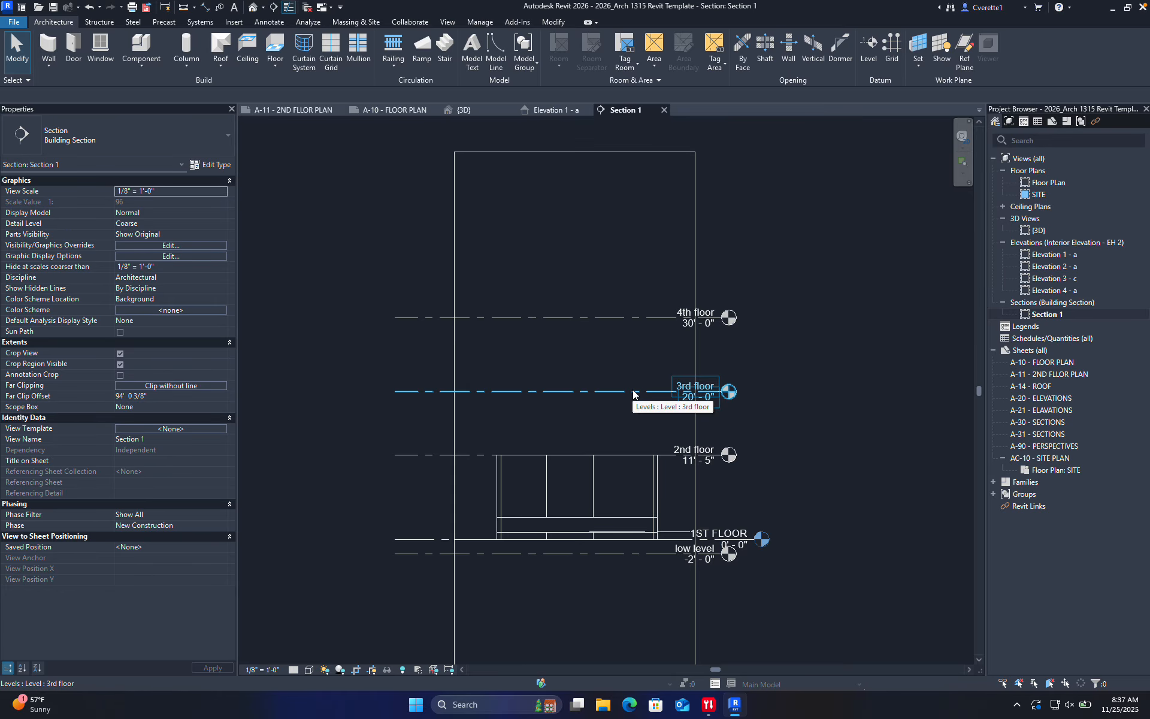
Delete the 4th floor level by mistake and restore it with Ctrl+Z
scroll(598, 354, up, 3)
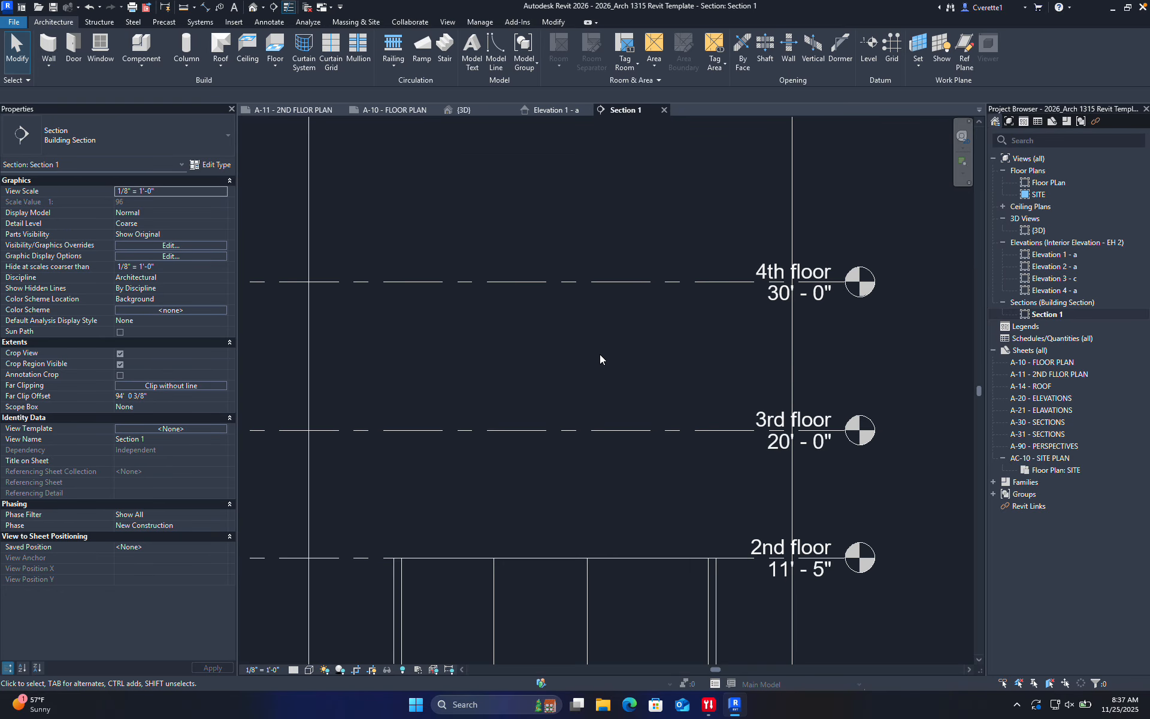
click(561, 281)
key(Delete)
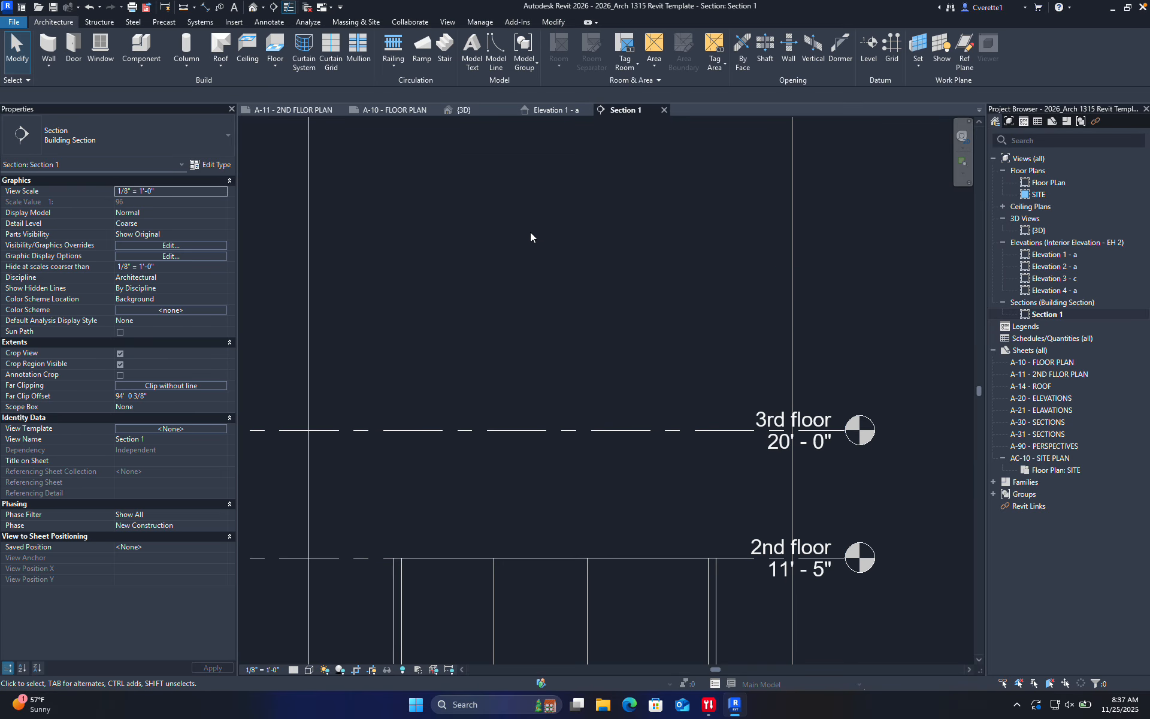
scroll(564, 306, down, 5)
scroll(562, 357, up, 5)
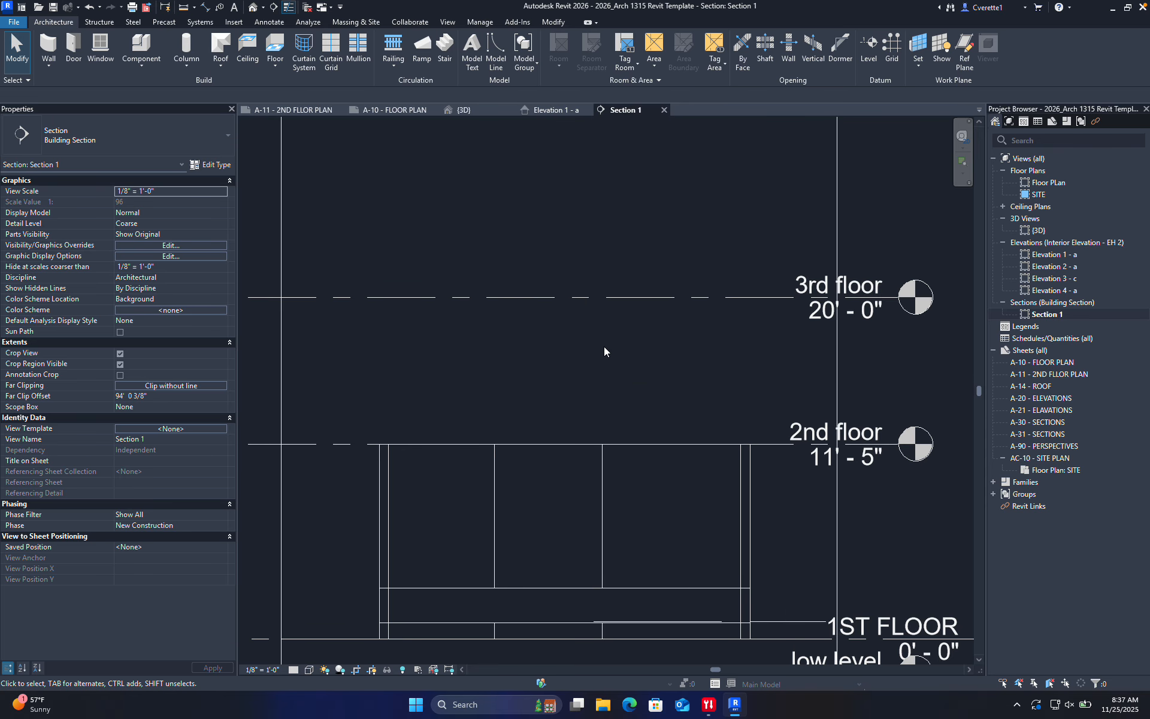
key(ctrl+z)
scroll(632, 337, down, 3)
middle_drag(635, 355, 617, 326)
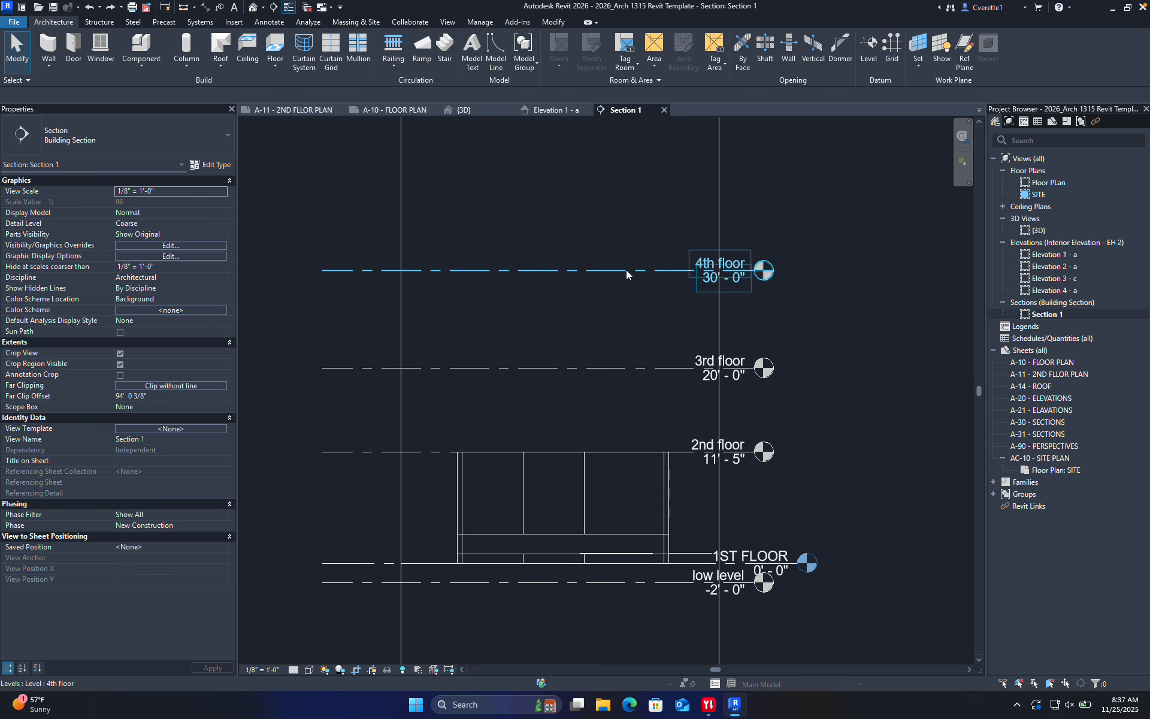
middle_drag(625, 331, 633, 296)
Place an aligned dimension chain from the low level through 1ST FLOOR, 2nd, 3rd and 4th floors
key(d)
key(i)
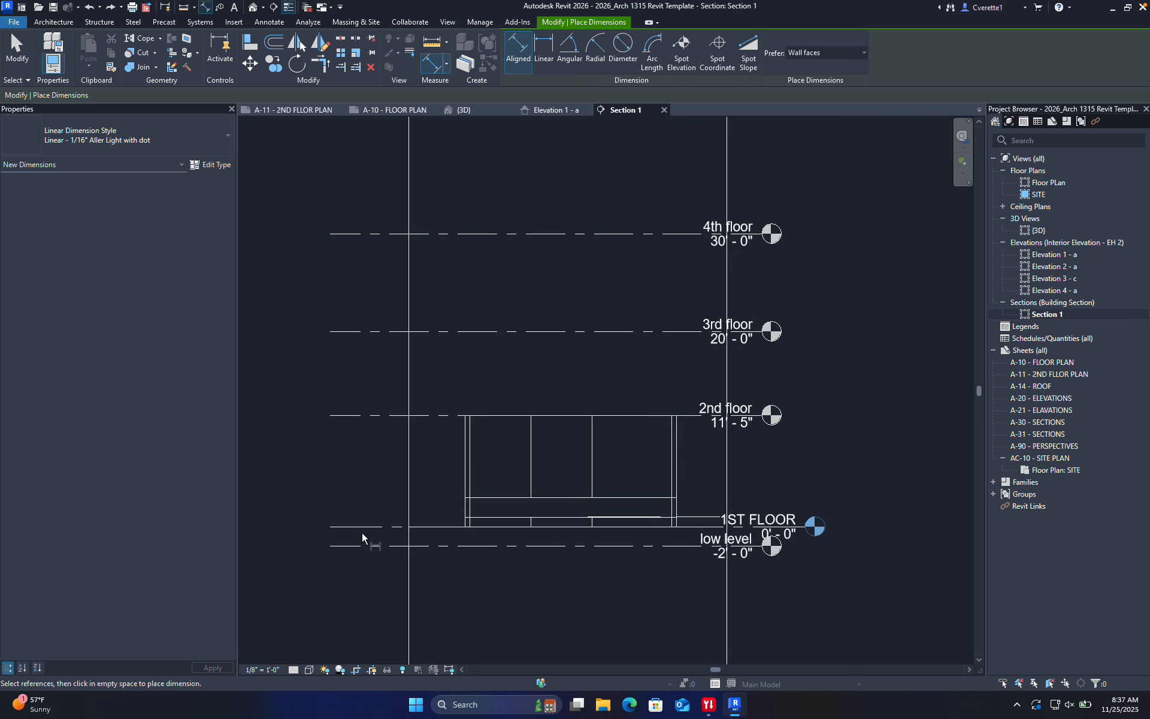
click(361, 544)
click(360, 528)
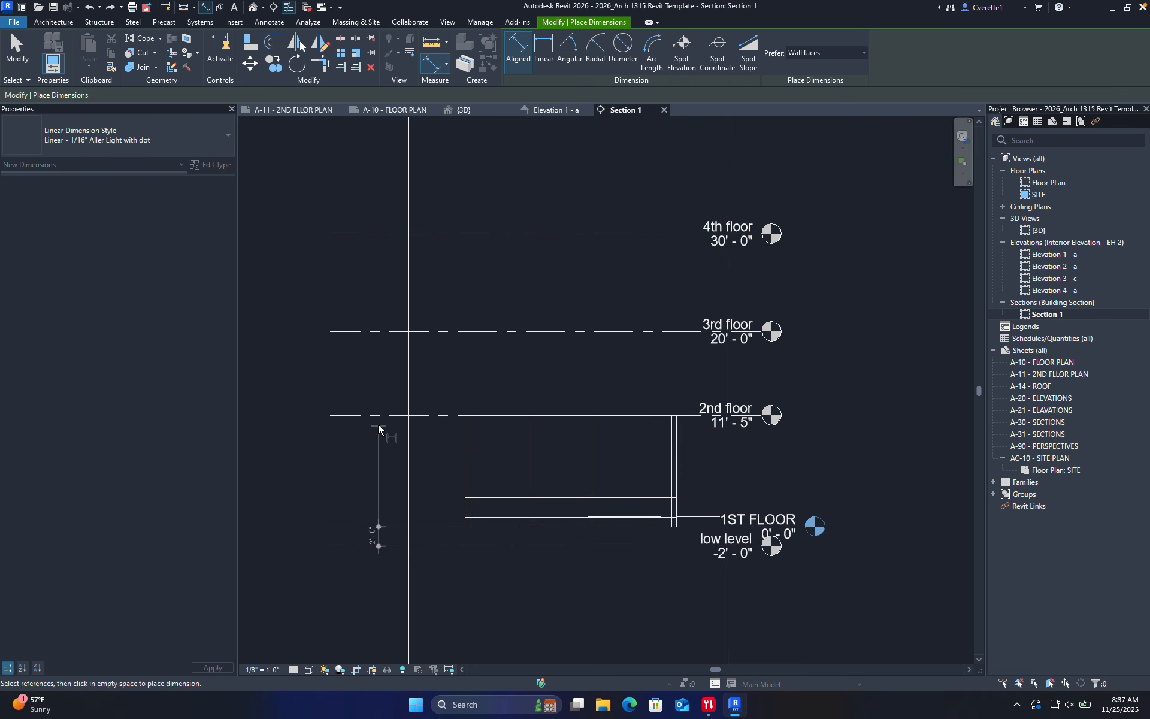
click(367, 415)
click(372, 330)
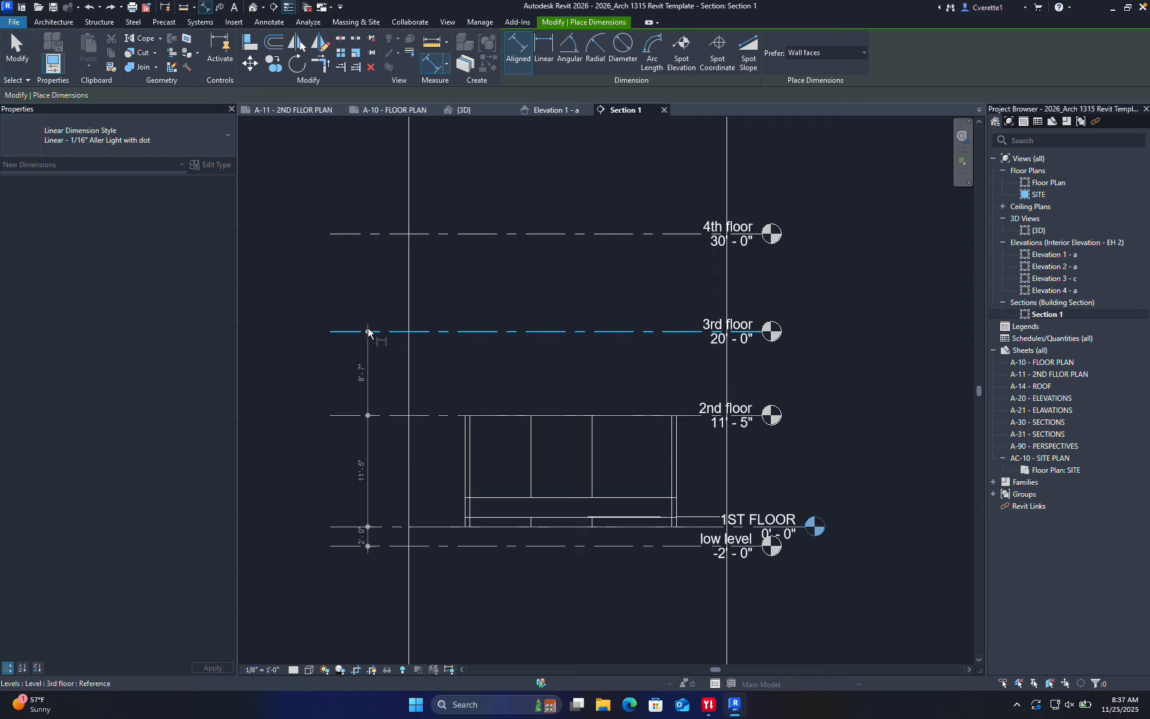
click(372, 235)
click(295, 223)
scroll(355, 343, down, 3)
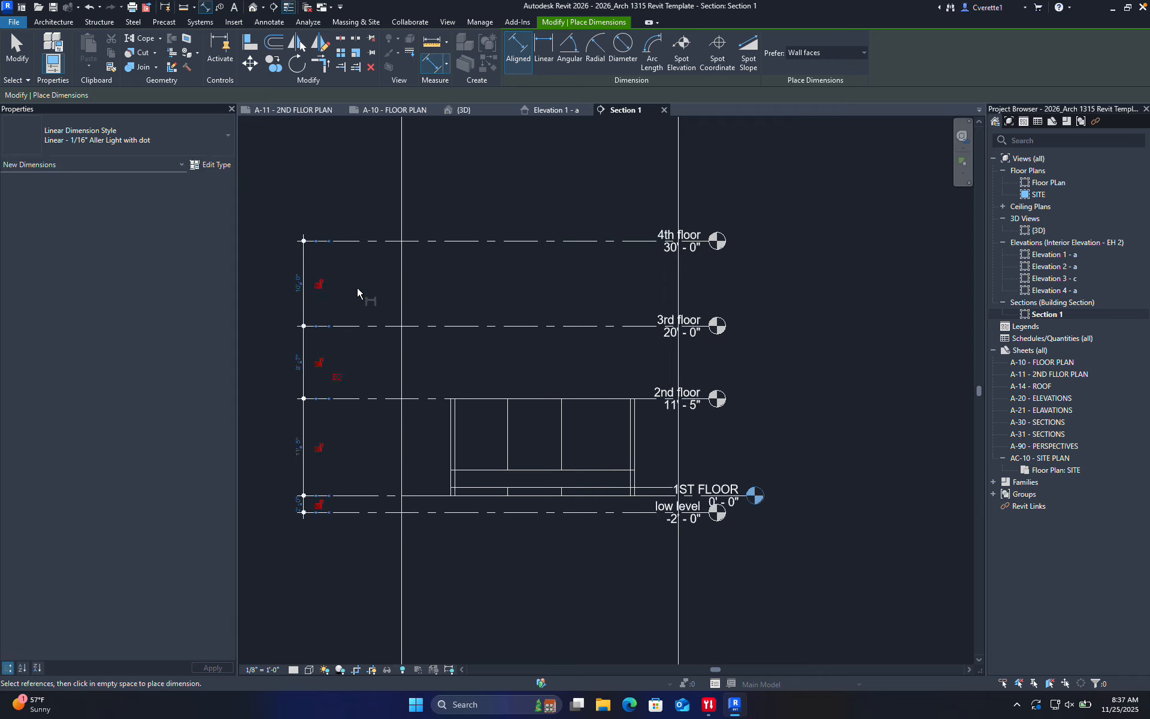
scroll(355, 343, up, 5)
scroll(338, 386, down, 4)
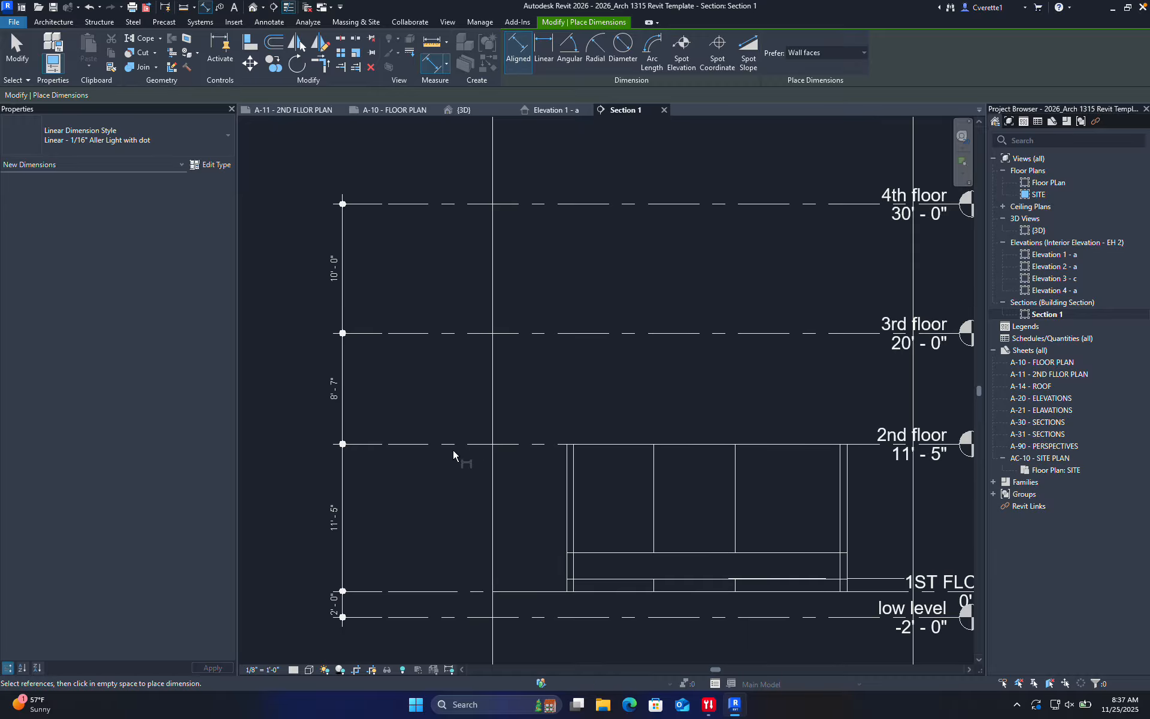
middle_drag(499, 493, 457, 444)
key(Escape)
Raise the 2nd floor level's elevation to 12'-0"
click(505, 397)
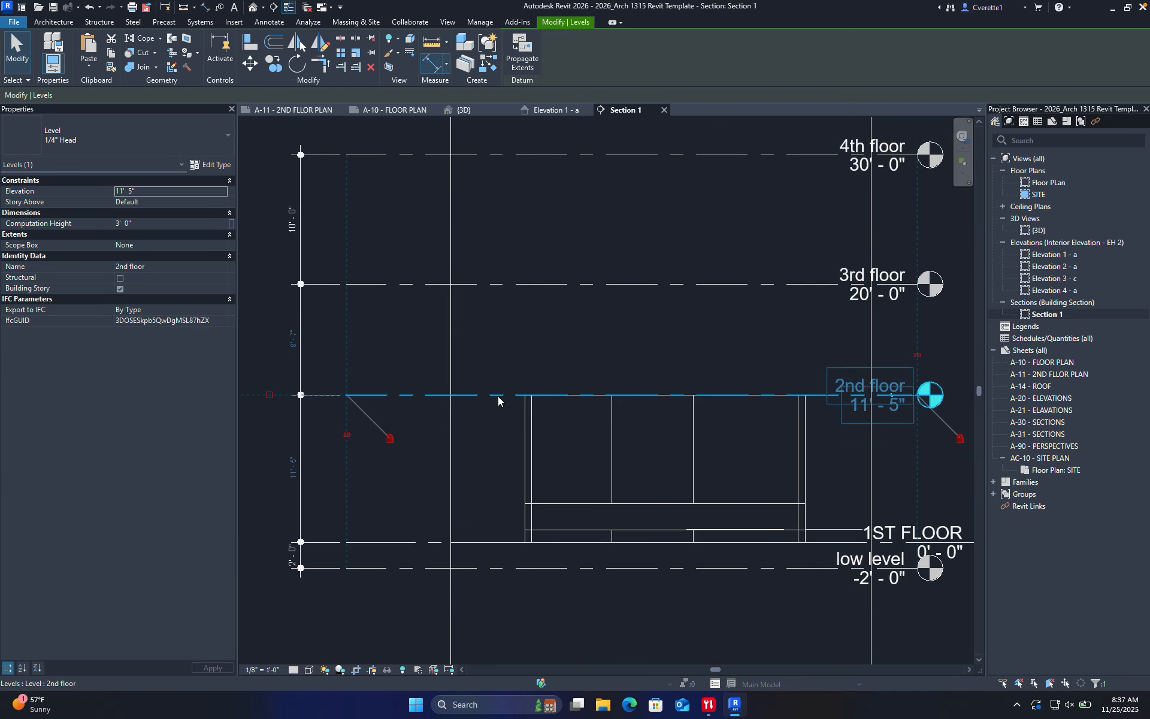
click(882, 410)
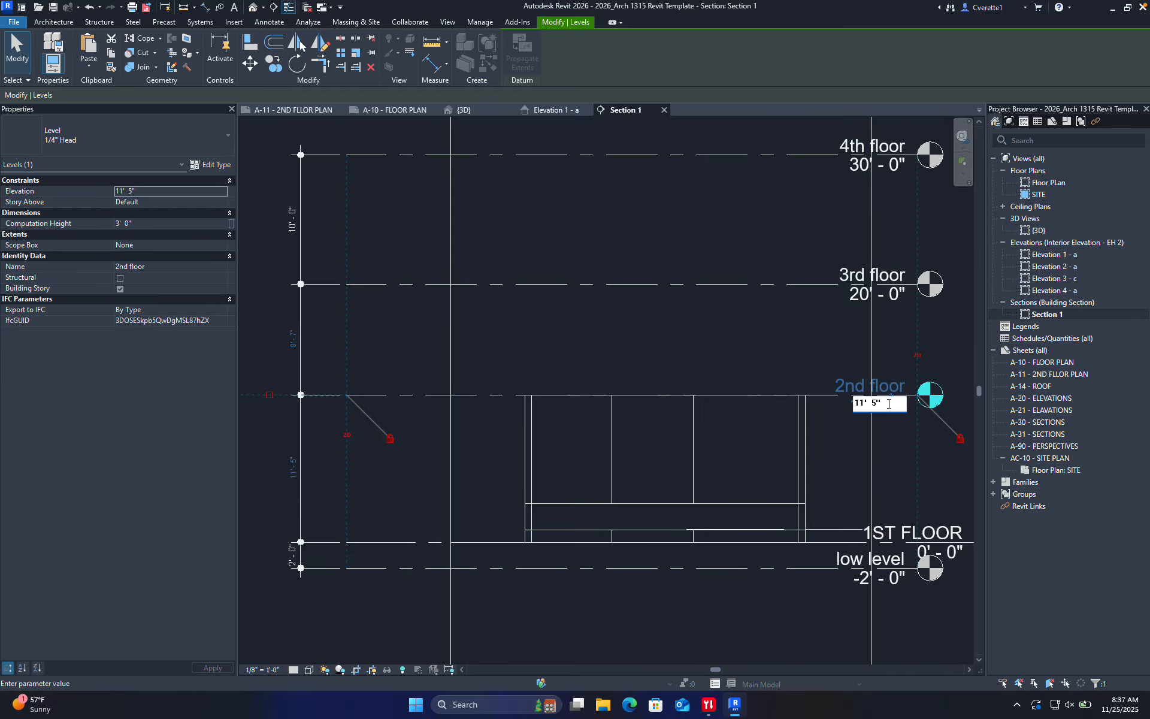
double_click(885, 409)
text(12)
key(Return)
click(929, 486)
scroll(929, 485, down, 2)
middle_drag(930, 485, 843, 497)
scroll(687, 352, up, 1)
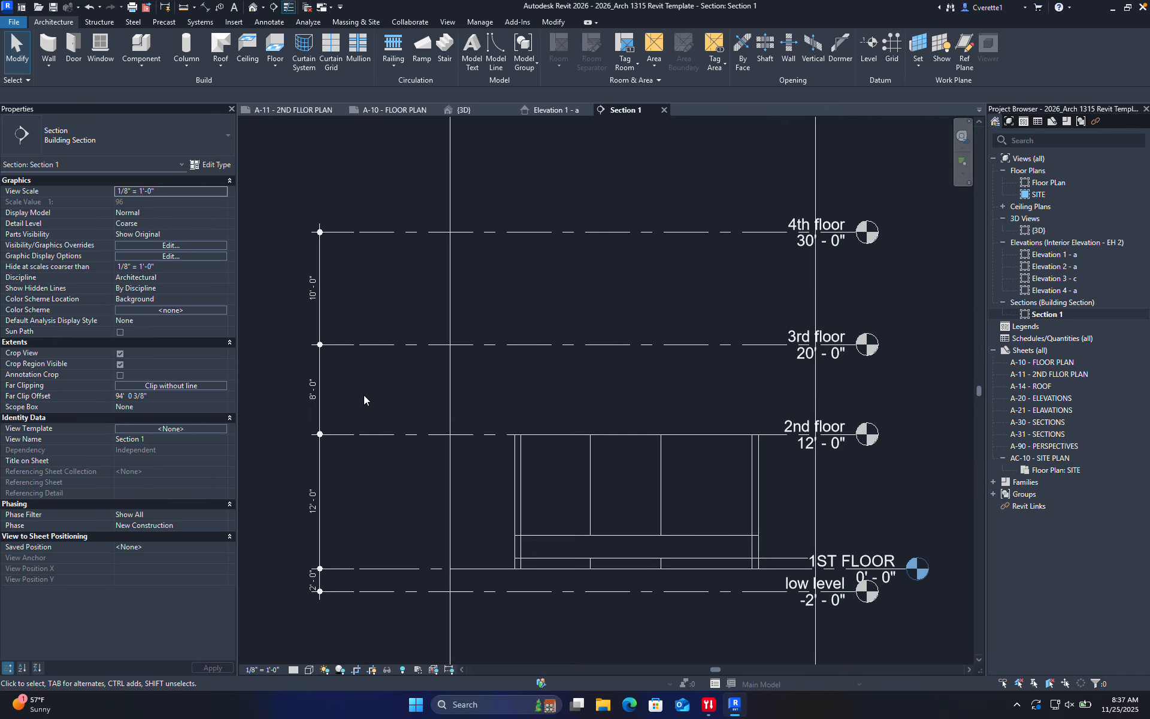
scroll(364, 400, up, 1)
Change the 3rd floor elevation to 10', then to 22'-0"
click(889, 346)
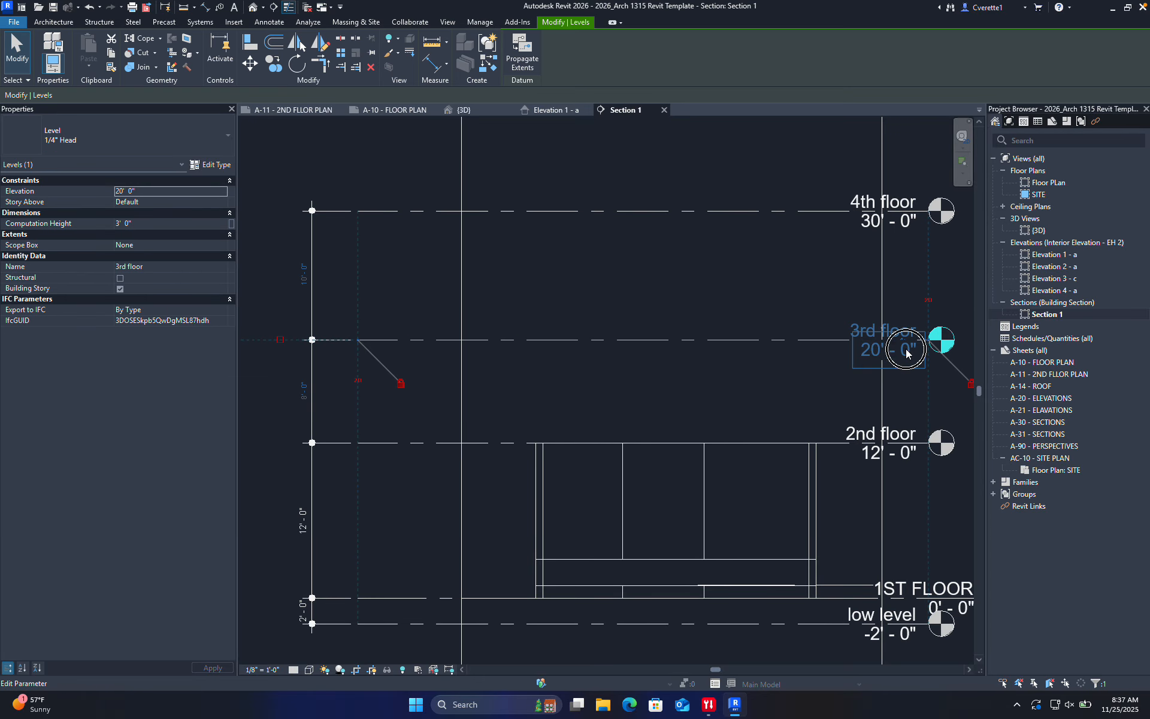
click(906, 351)
text(10)
key(Return)
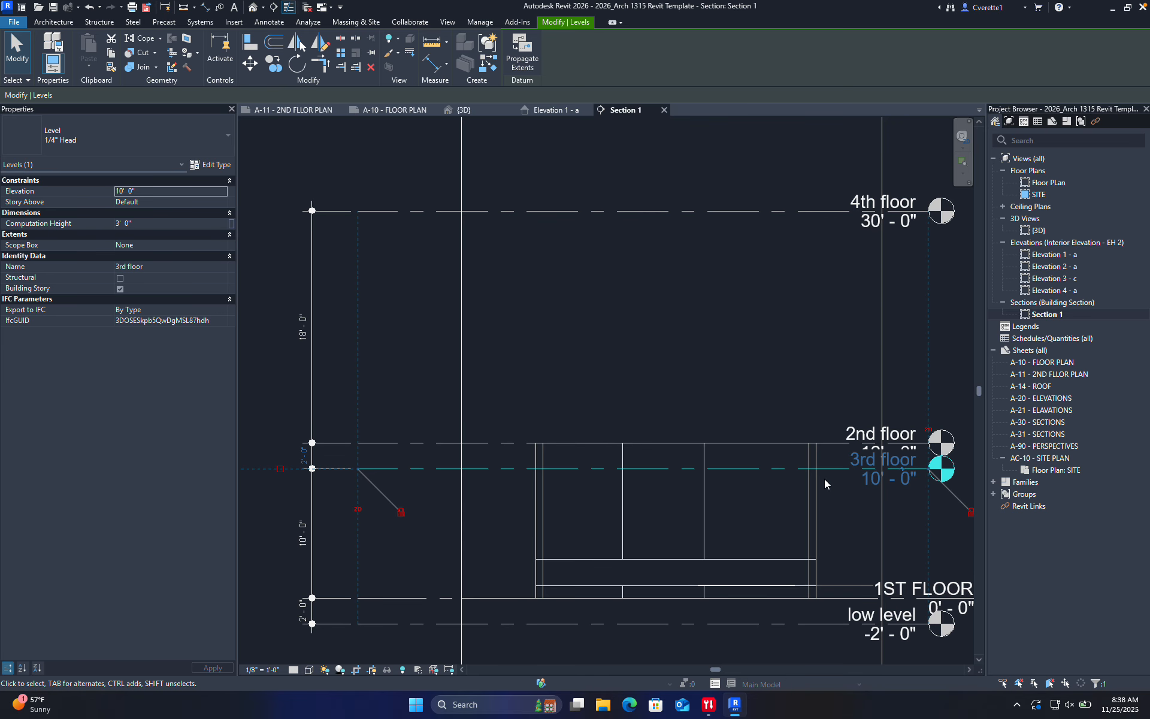
click(889, 477)
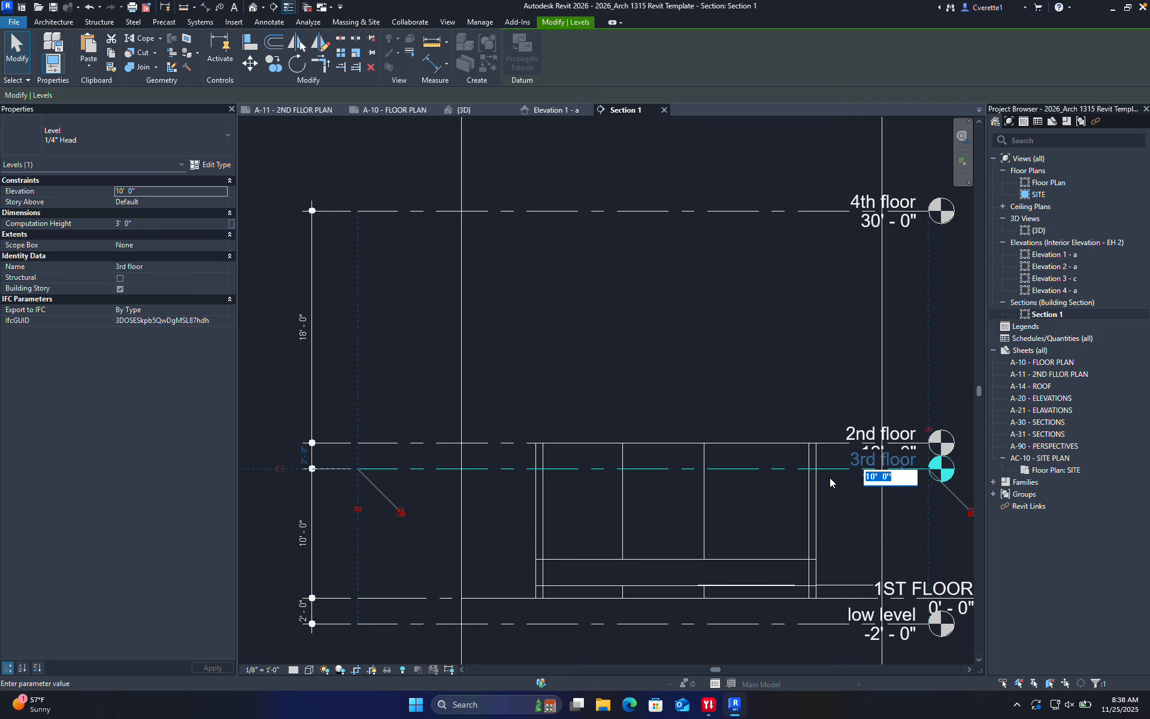
text(22)
key(Return)
click(341, 418)
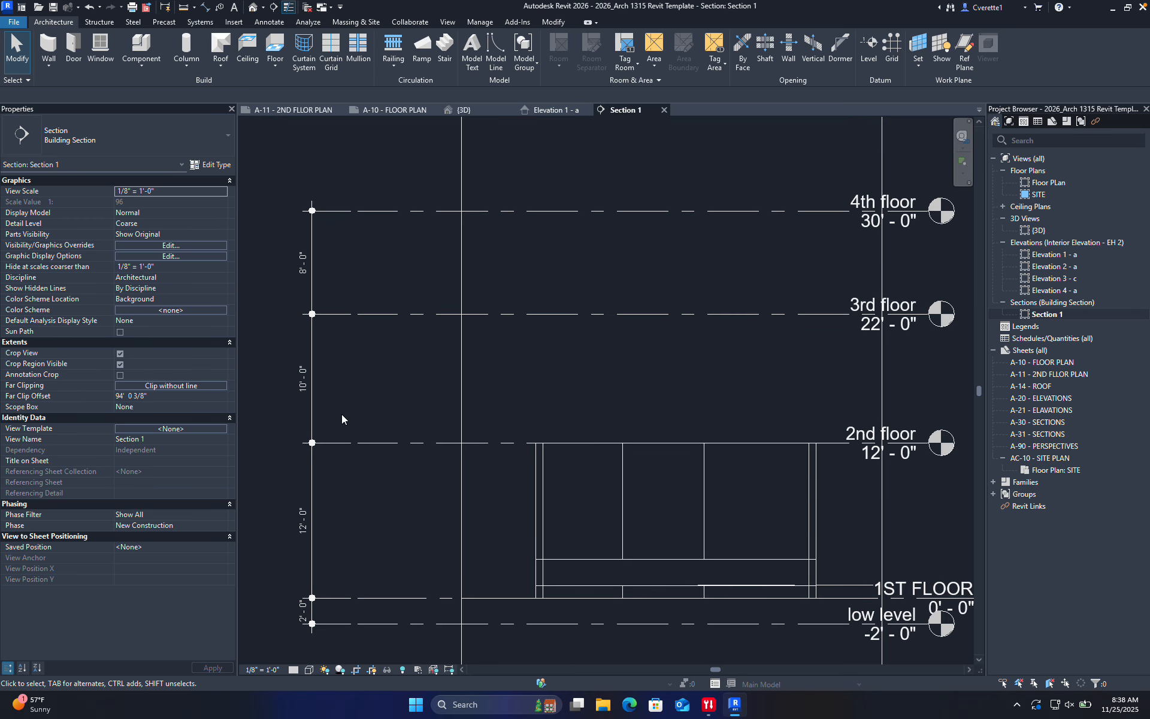
Set the spacing below the 3rd floor to 11', placing it at 23'-0"
click(388, 314)
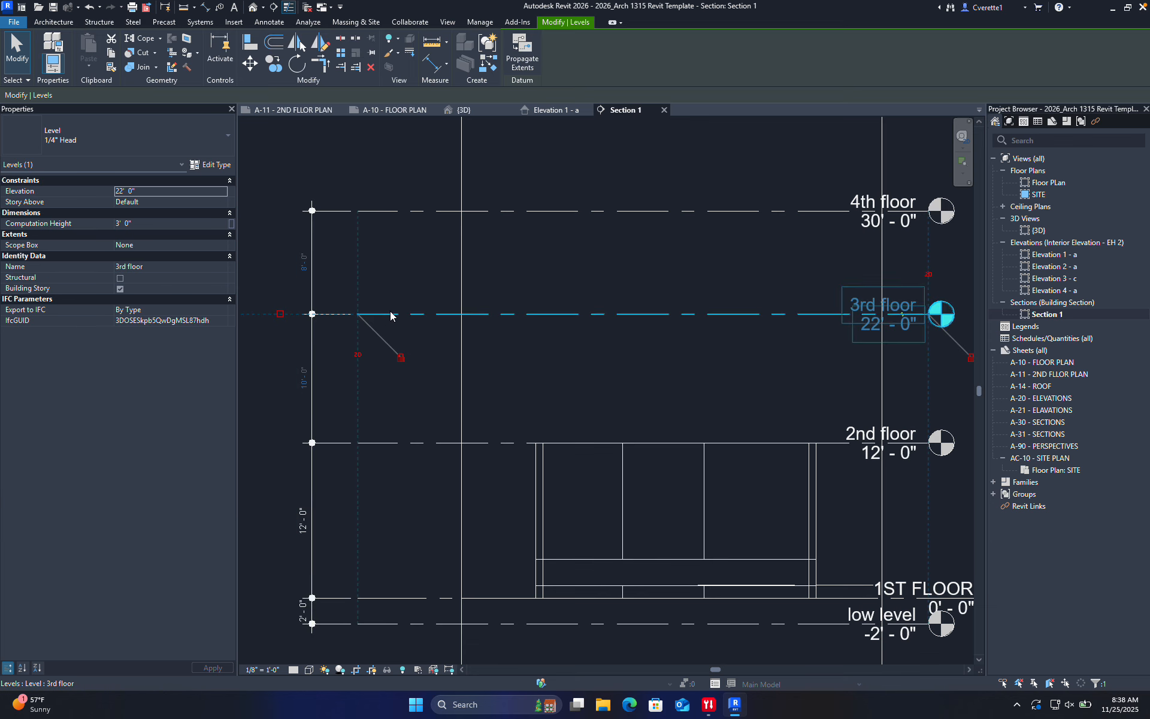
click(298, 380)
text(11)
key(Return)
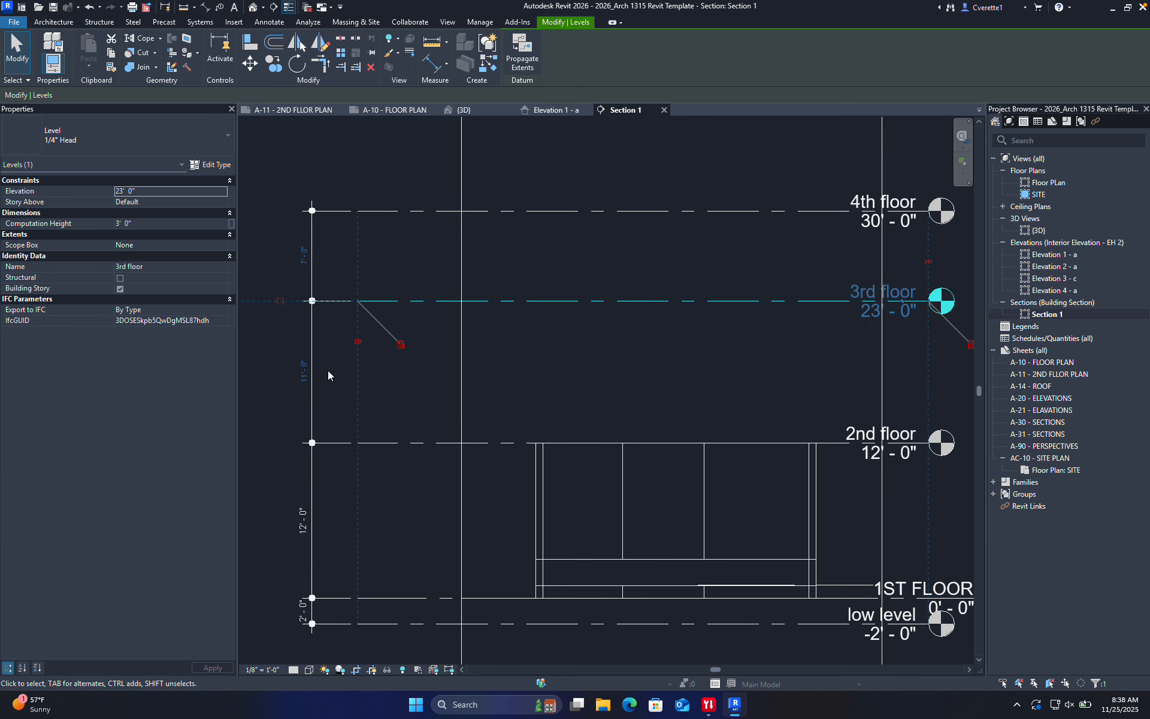
click(409, 397)
click(302, 368)
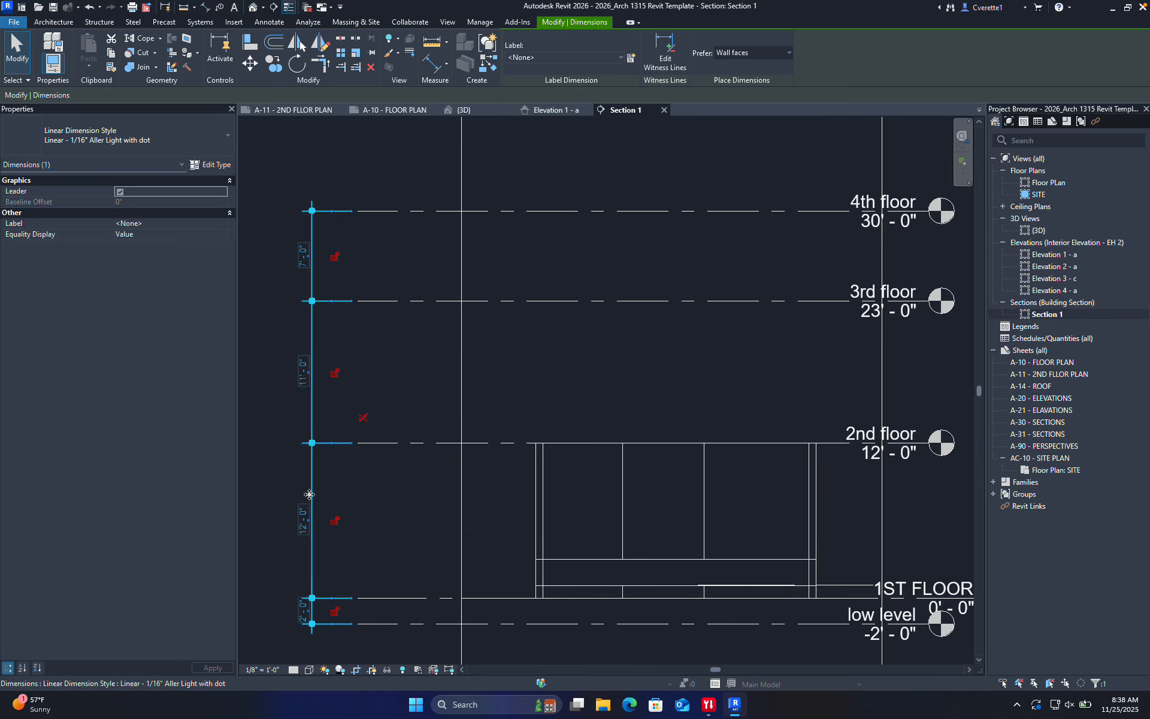
Pull the 11'-0" dimension text off its line and move it higher on a leader
click(383, 531)
click(306, 376)
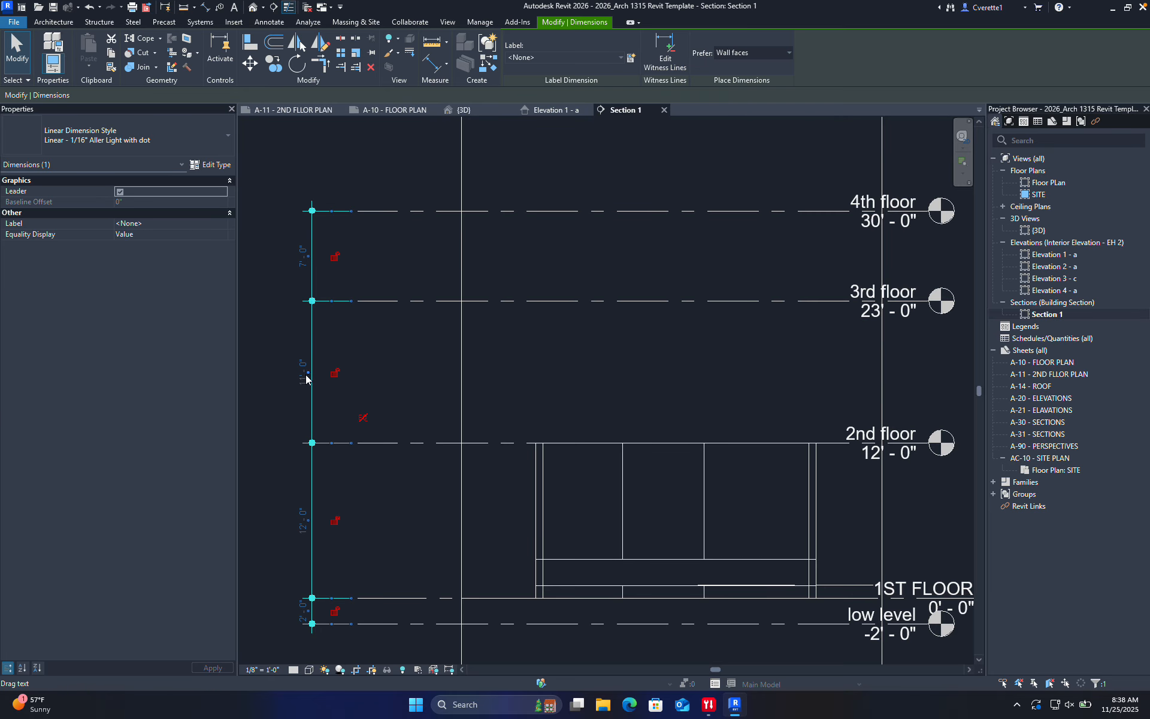
drag(306, 375, 299, 381)
scroll(279, 381, up, 5)
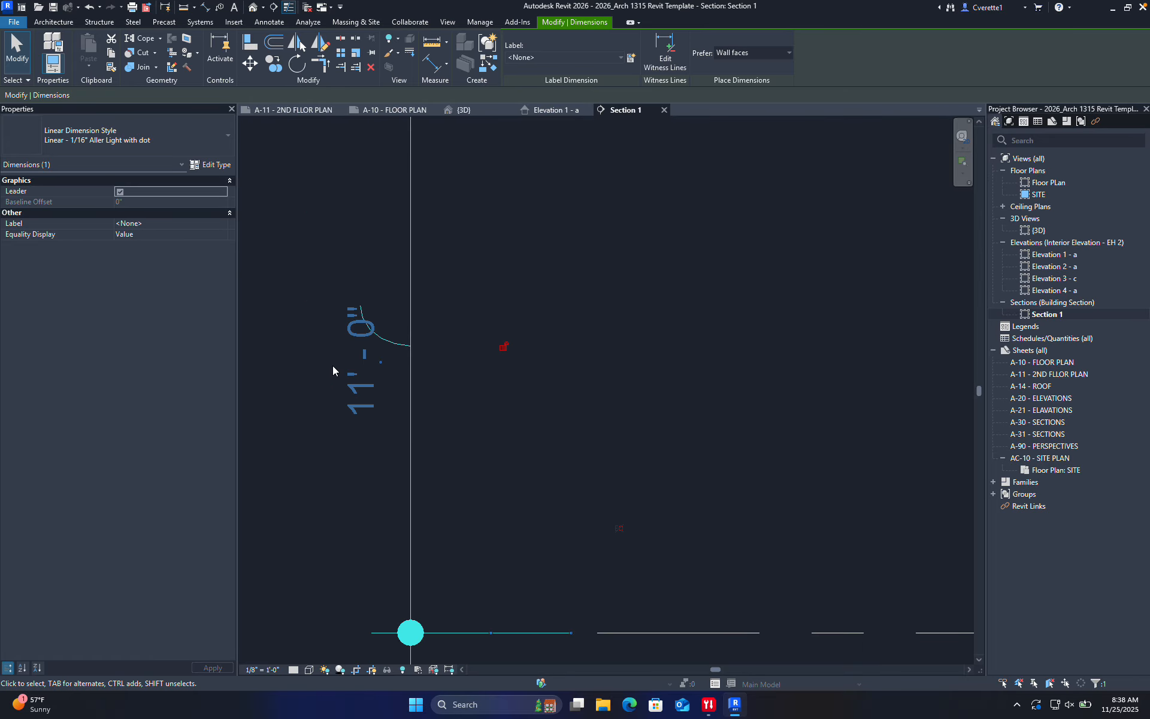
drag(361, 363, 329, 226)
click(512, 253)
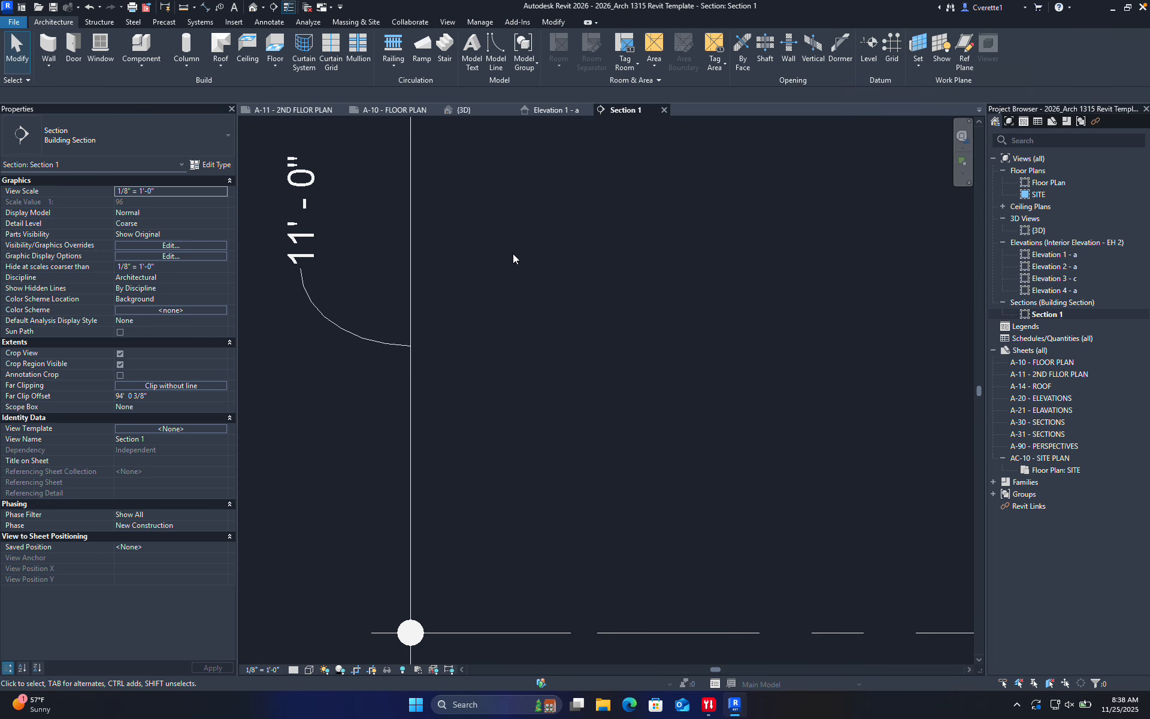
scroll(512, 253, down, 5)
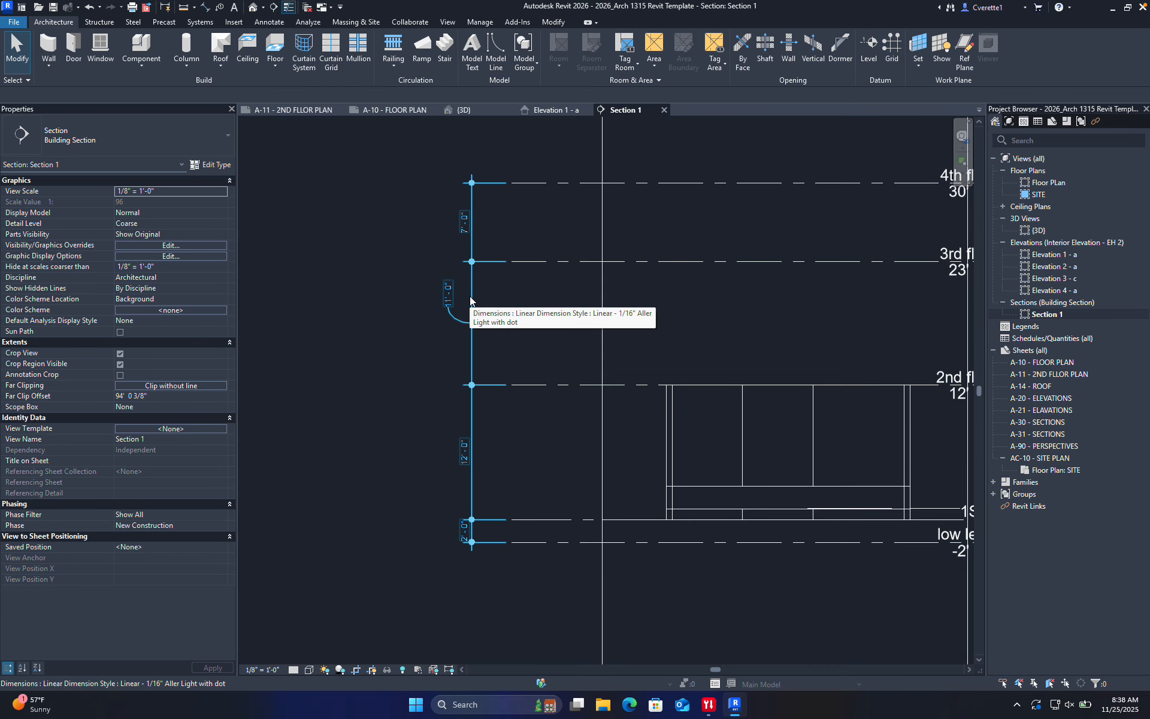
scroll(424, 295, up, 5)
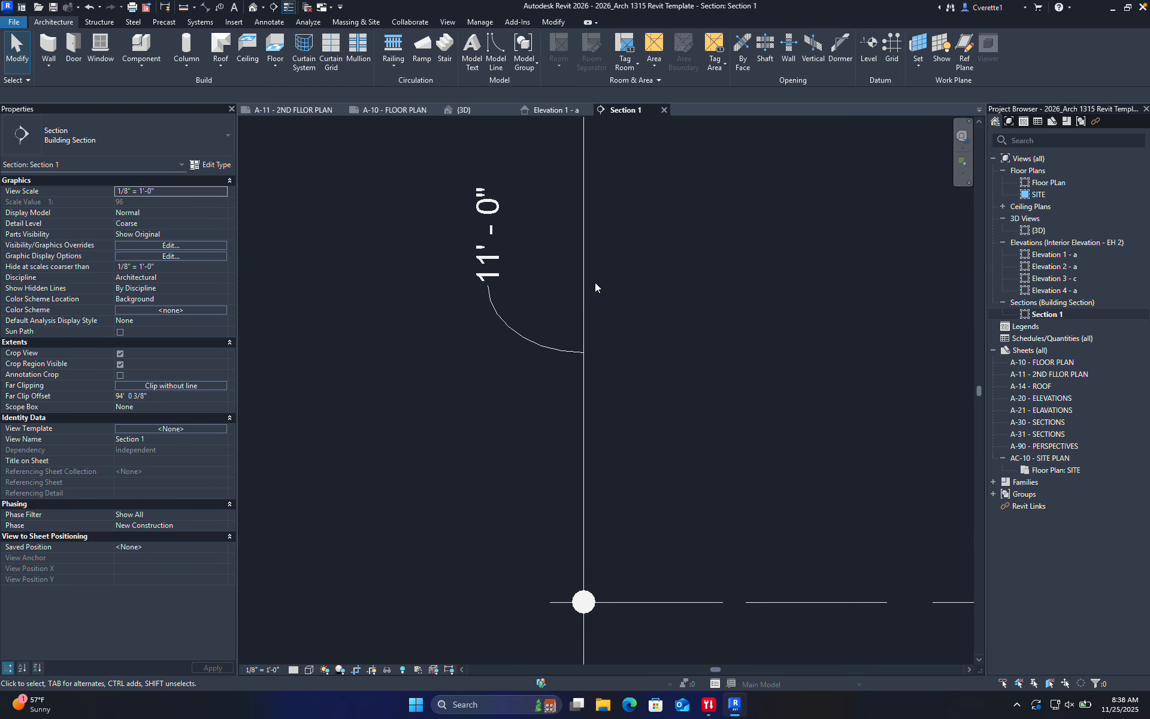
scroll(715, 336, down, 3)
click(669, 313)
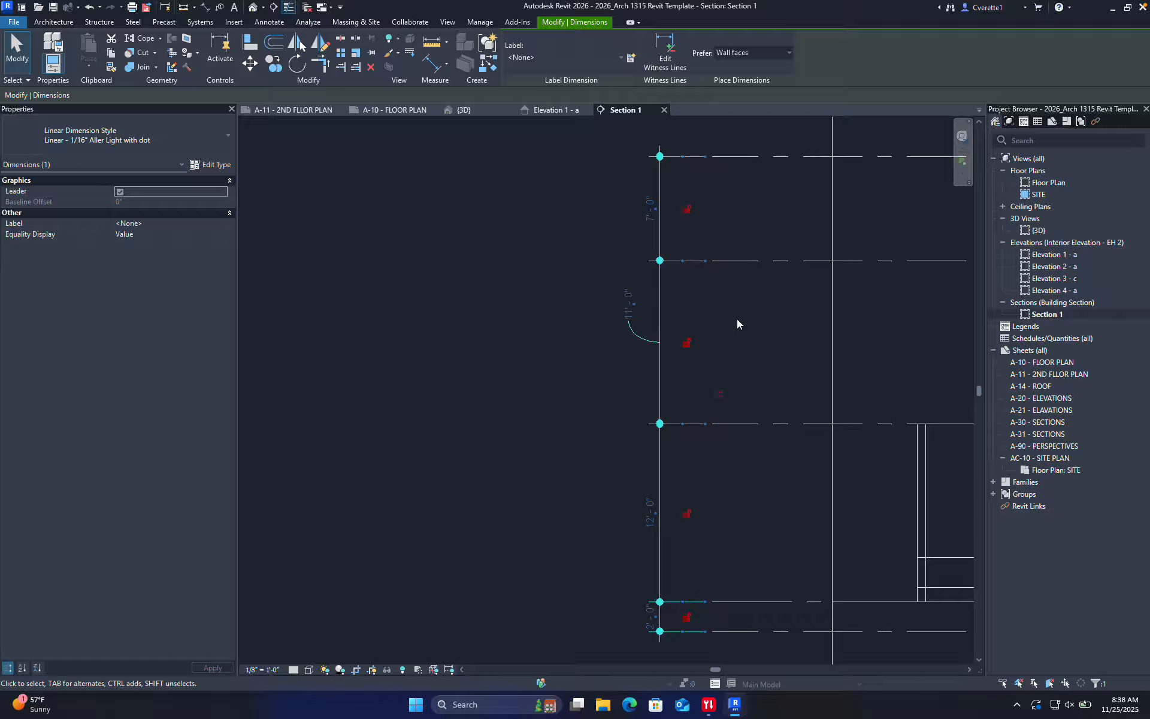
click(753, 359)
Set the 4th floor's spacing above 3rd floor to 10', placing it at 33'-0"
scroll(773, 365, down, 5)
middle_drag(782, 367, 559, 465)
scroll(615, 374, up, 7)
scroll(559, 464, down, 1)
click(583, 264)
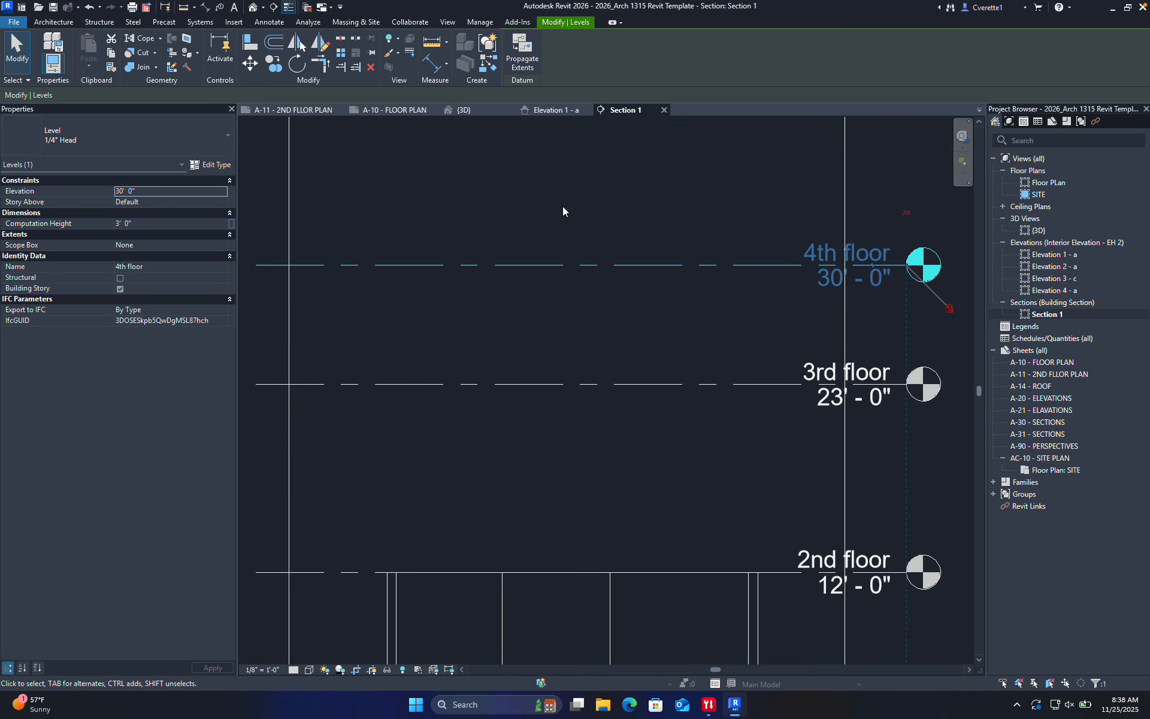
scroll(563, 215, down, 3)
scroll(364, 297, up, 1)
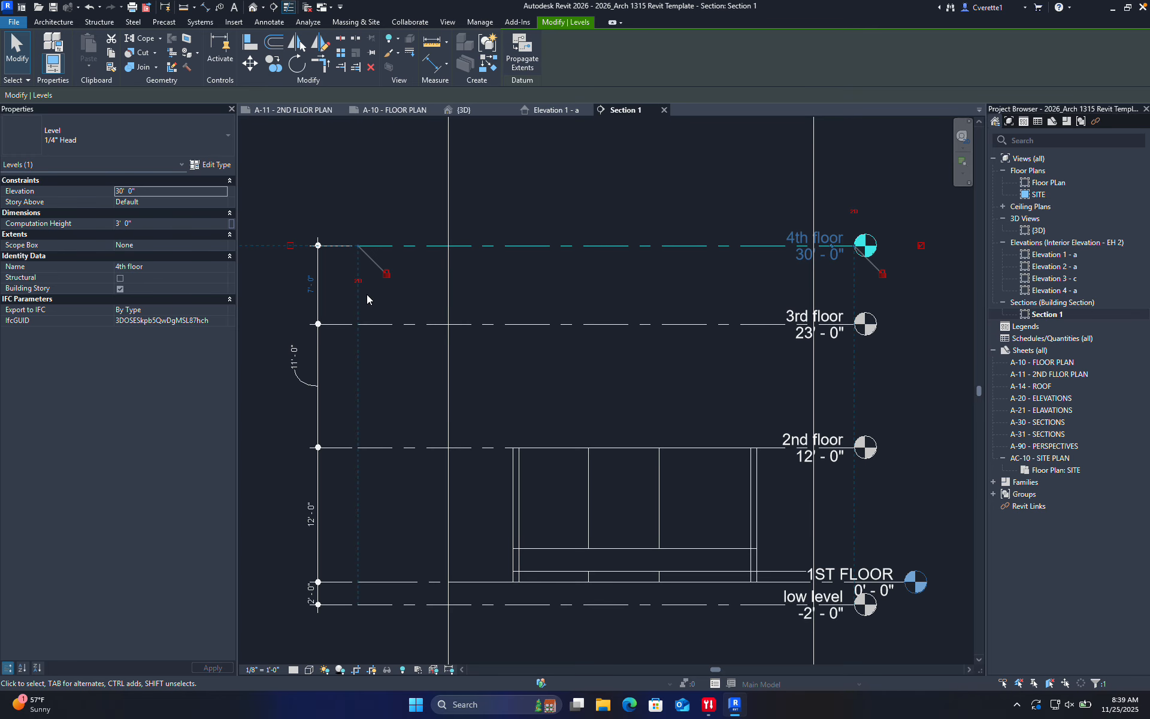
middle_drag(558, 283, 553, 312)
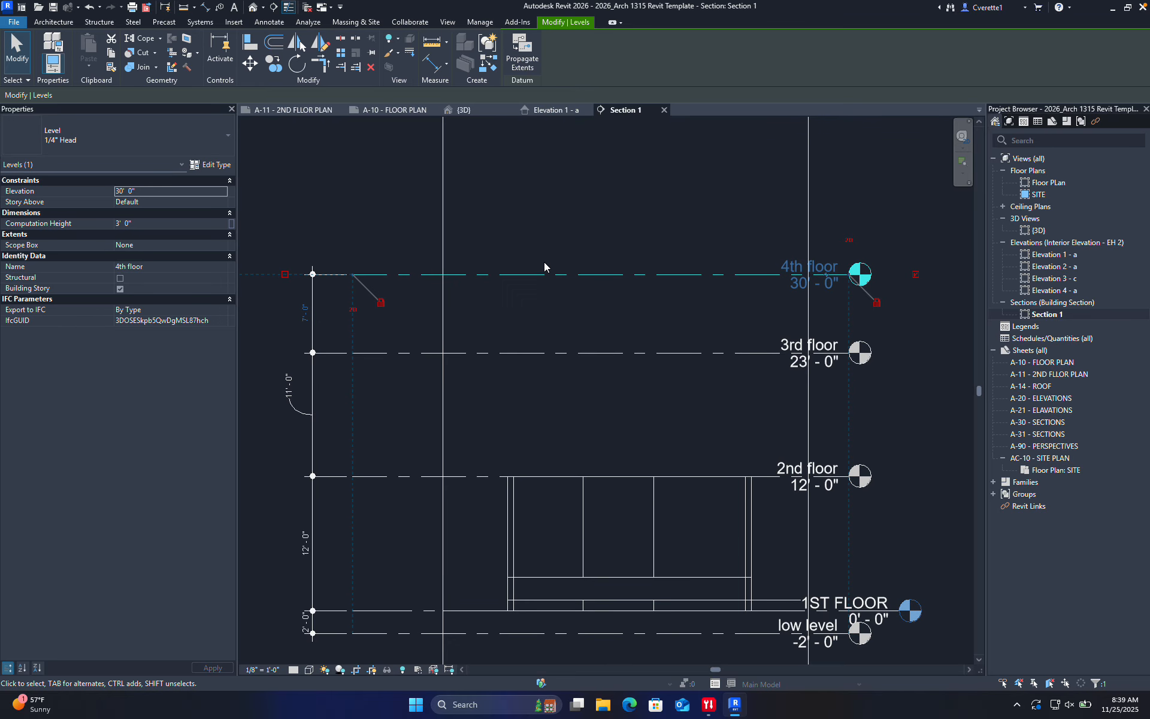
click(302, 312)
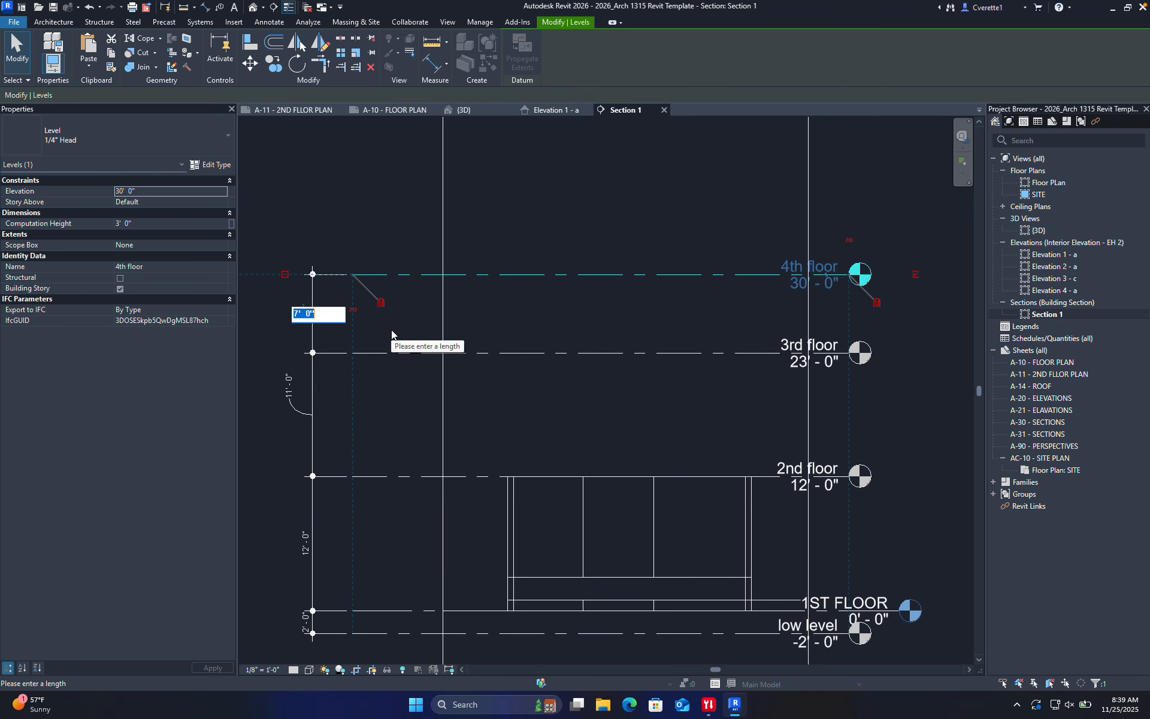
text(10)
key(Return)
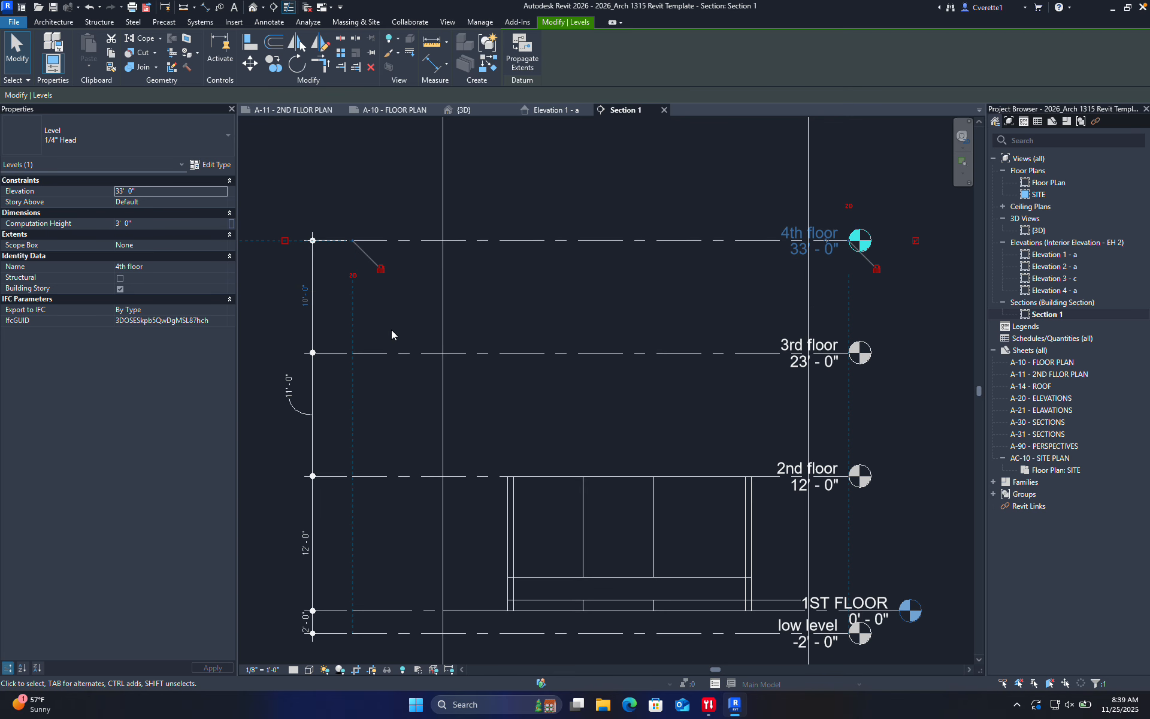
click(554, 332)
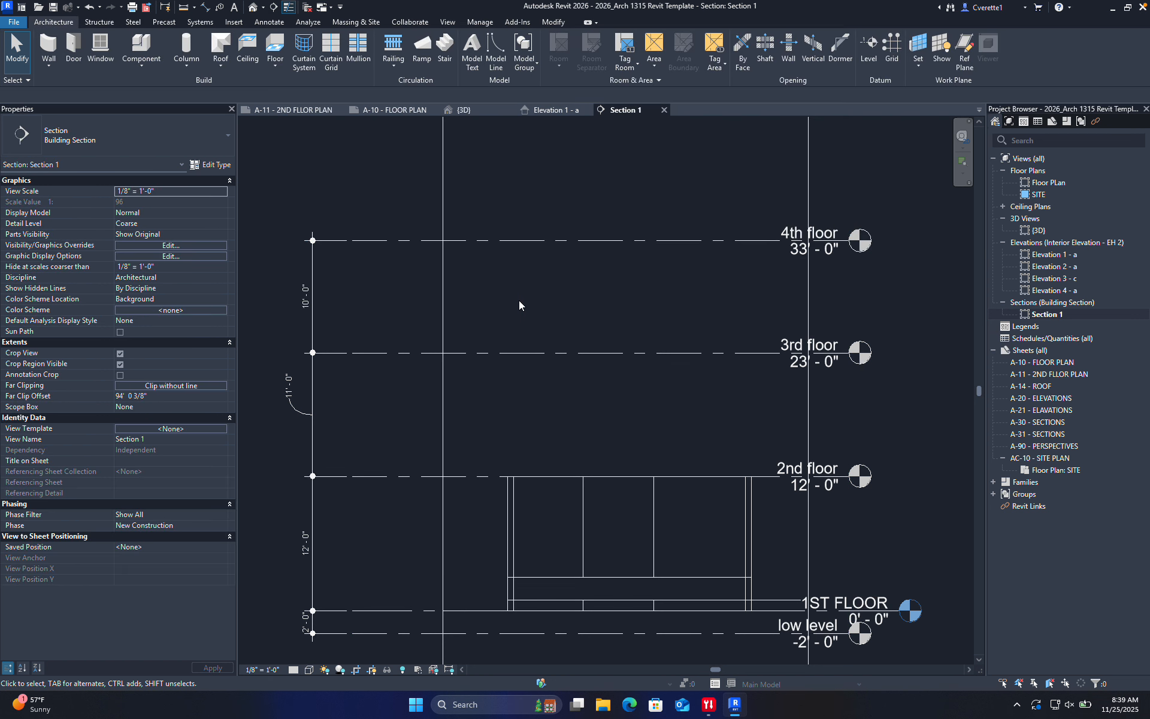
Move the 11'-0" dimension text back beside its dimension line
scroll(299, 382, up, 3)
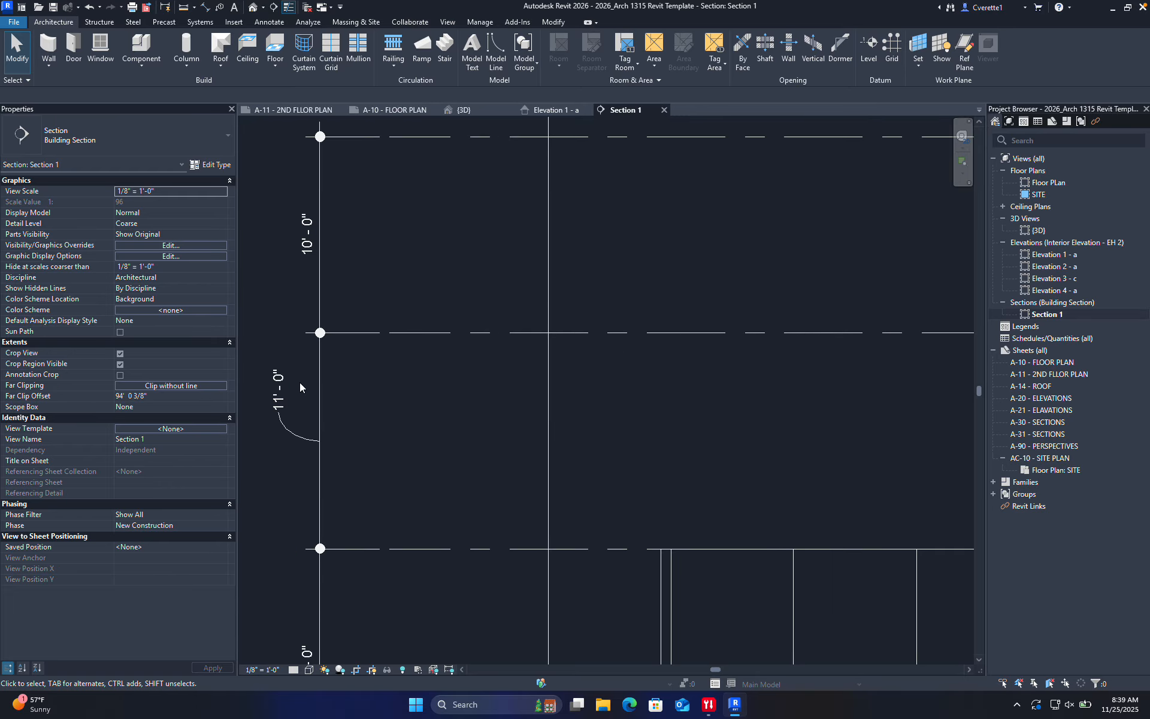
click(286, 411)
scroll(285, 398, up, 1)
drag(284, 387, 327, 452)
click(389, 428)
Select the five walls in the section with a right-to-left crossing window
scroll(396, 424, down, 3)
middle_drag(560, 432, 458, 458)
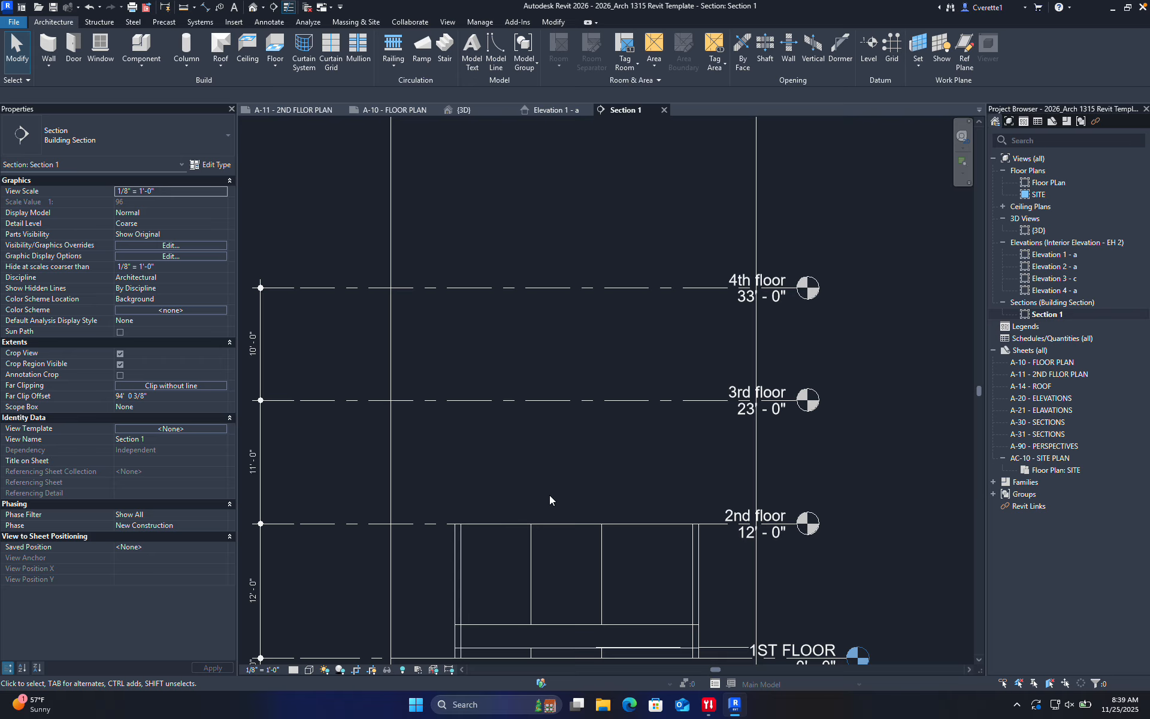
middle_drag(548, 495, 529, 423)
drag(692, 501, 413, 480)
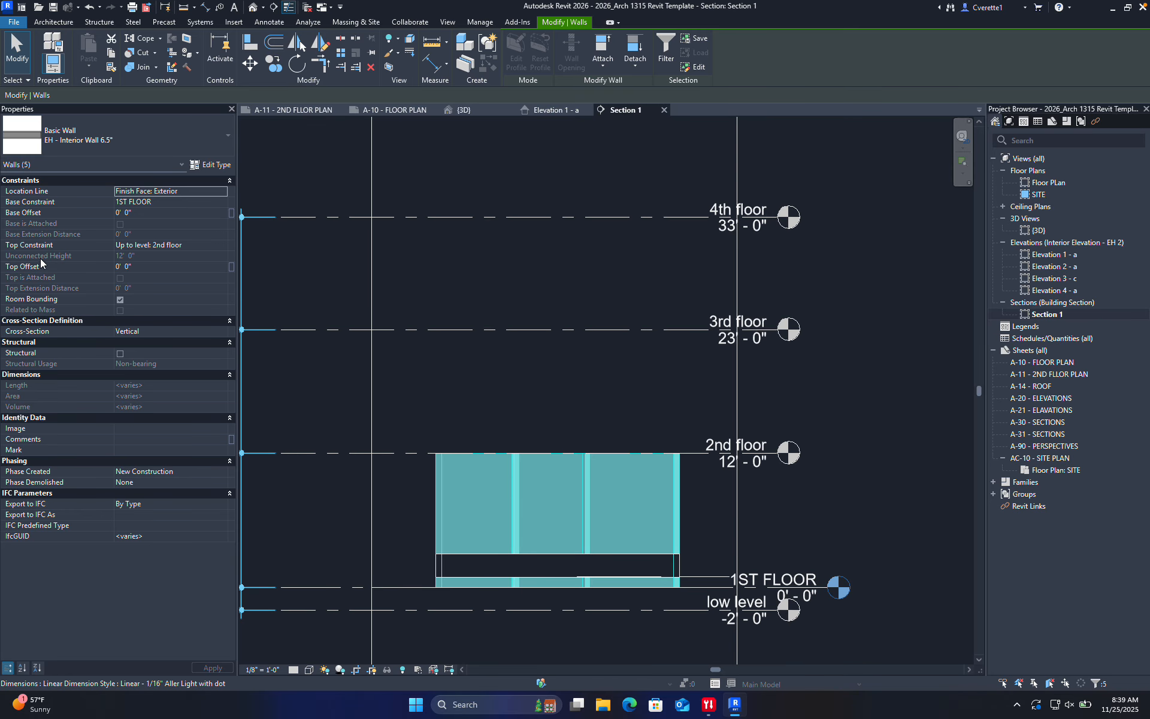
Set the selected walls' Top Constraint to Up to level: 4th floor
click(196, 243)
click(222, 246)
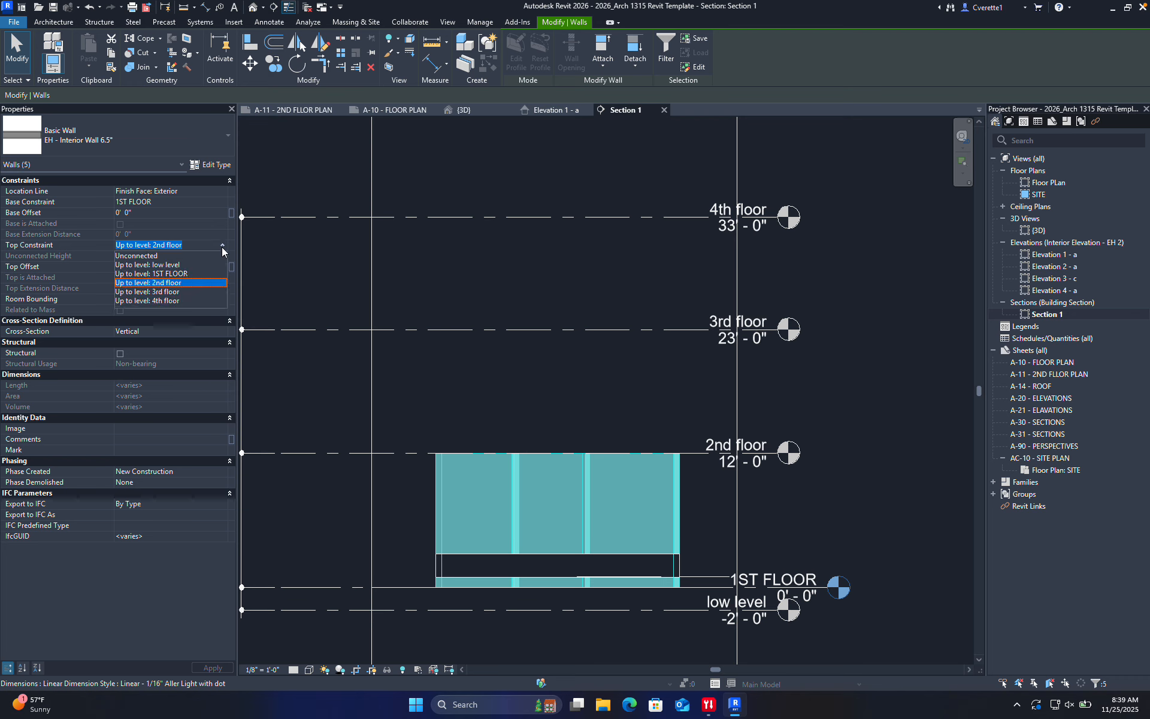
click(179, 300)
click(410, 293)
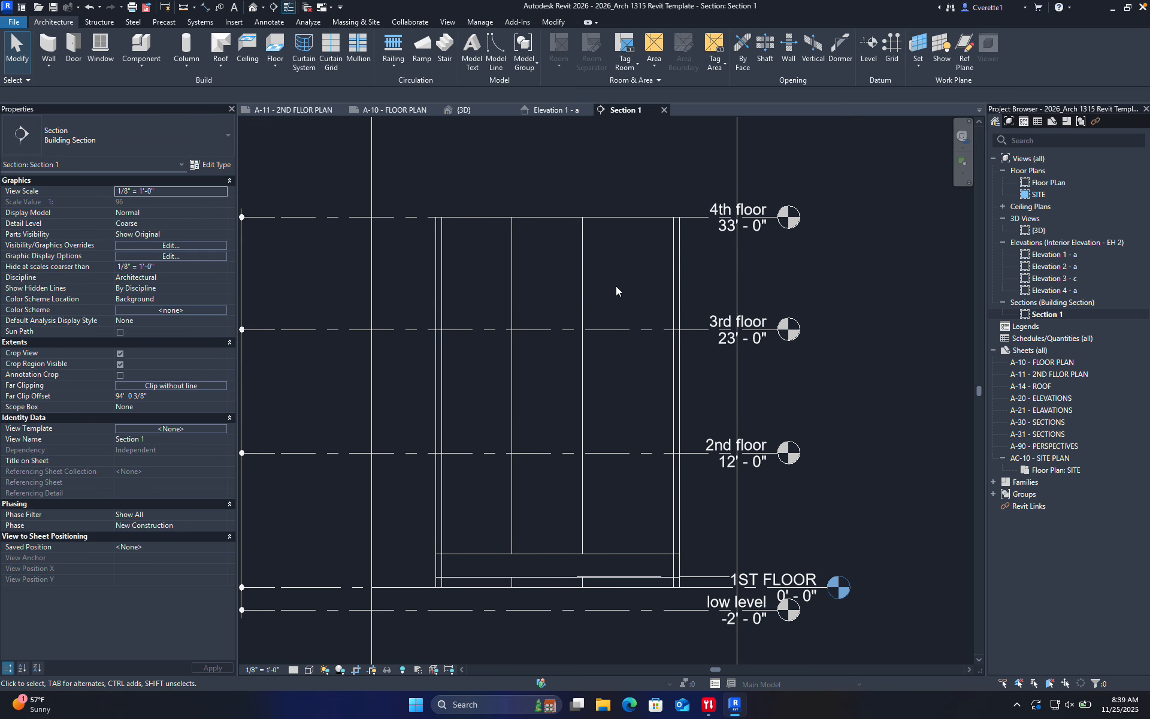
Undo an accidental drag of the 4th floor level and open the {3D} view
drag(403, 218, 403, 185)
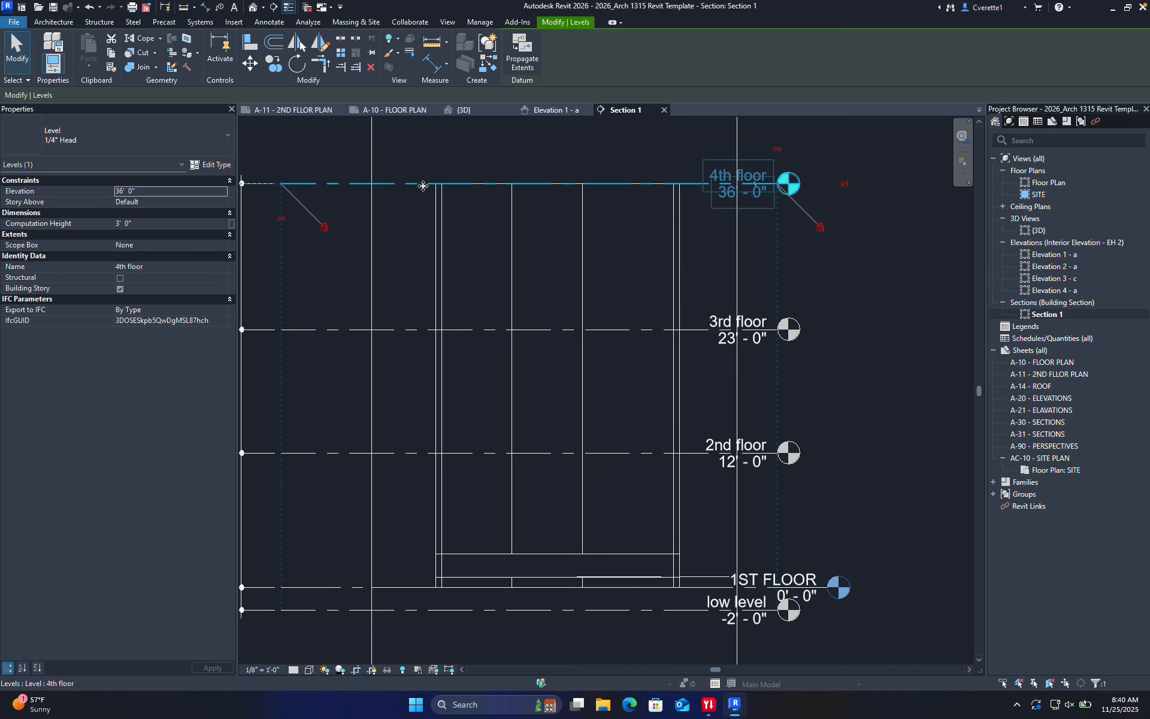
key(ctrl+z)
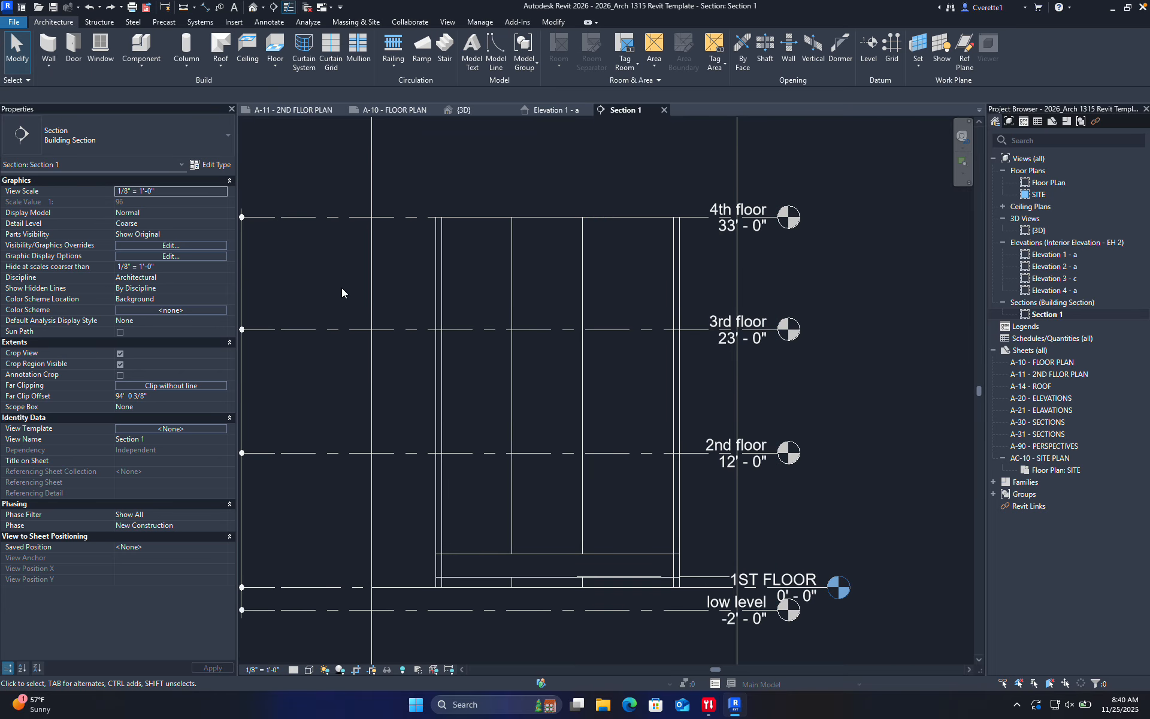
click(464, 109)
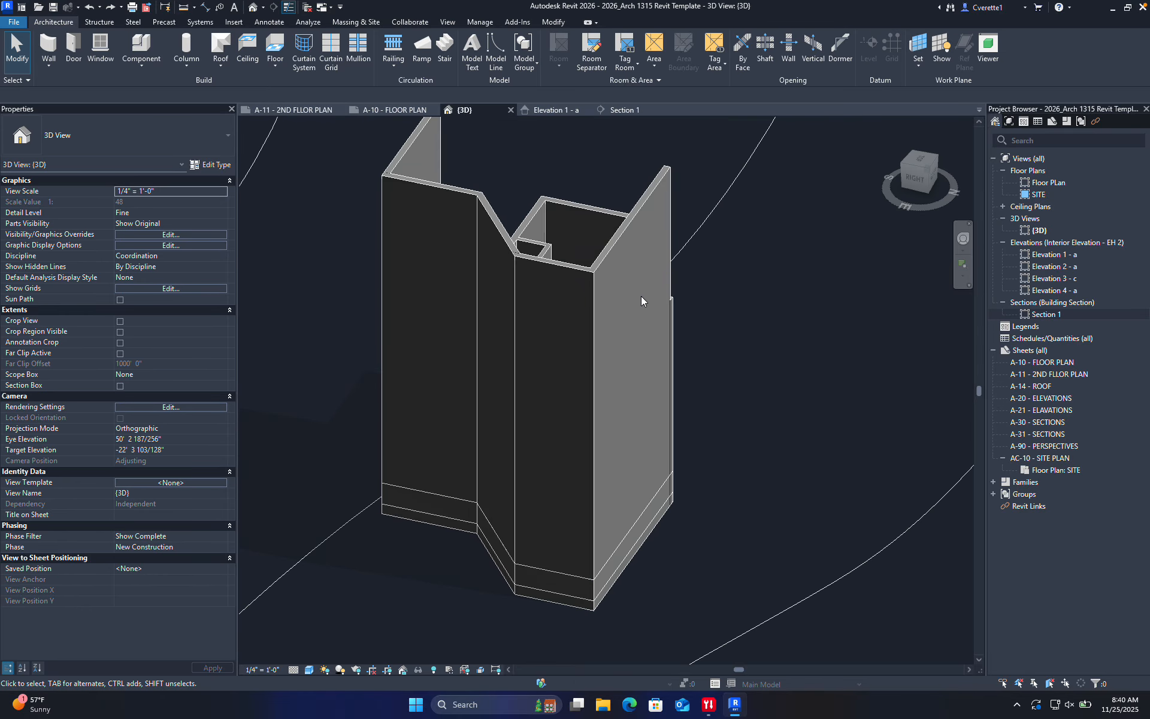
Select the left, middle, right, diagonal and rear short interior walls in 3D
shift+middle_drag(700, 325, 447, 342)
scroll(566, 322, up, 3)
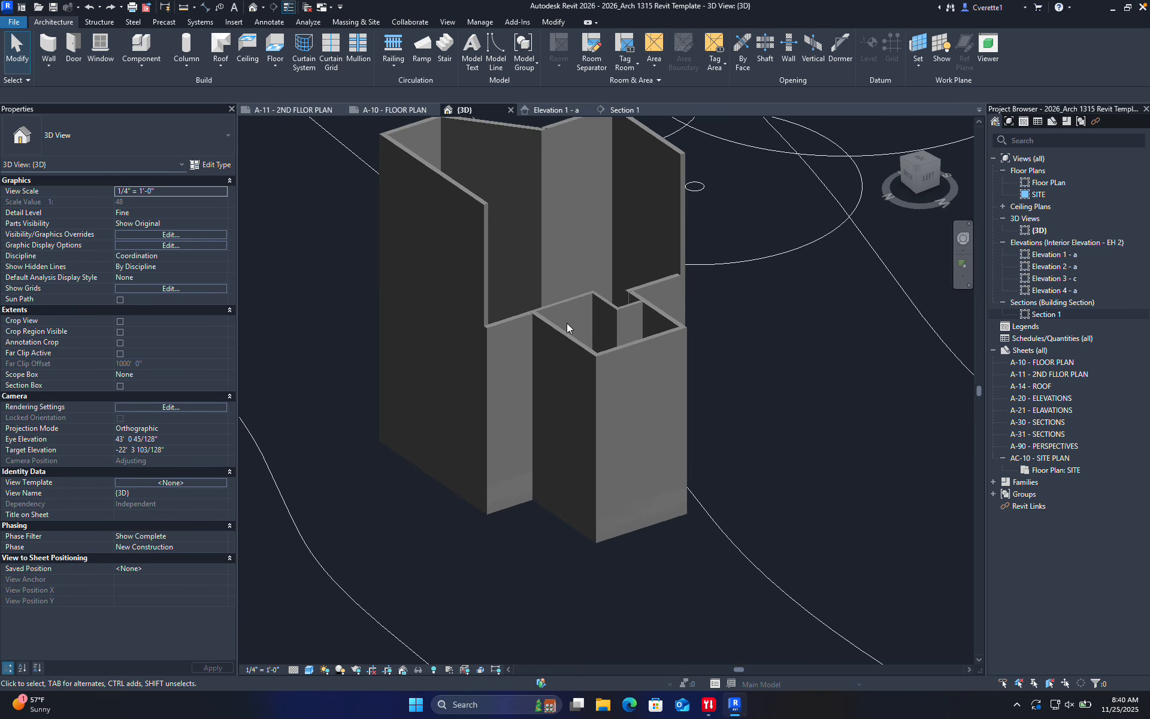
click(555, 303)
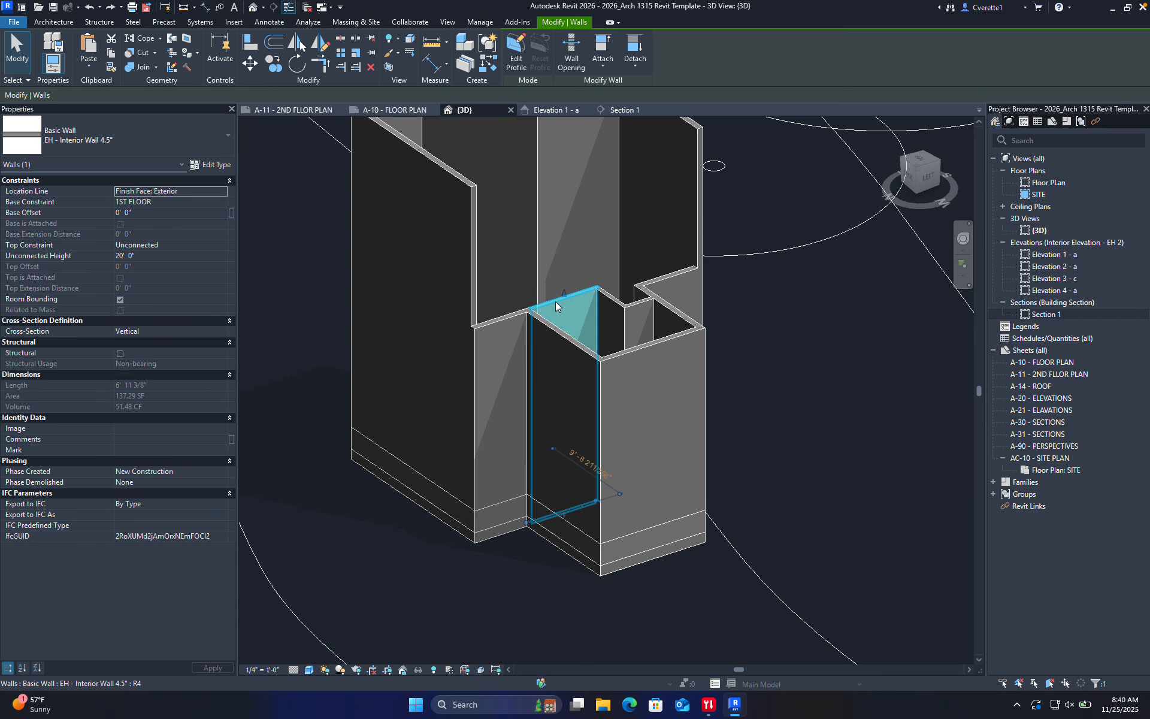
click(501, 319)
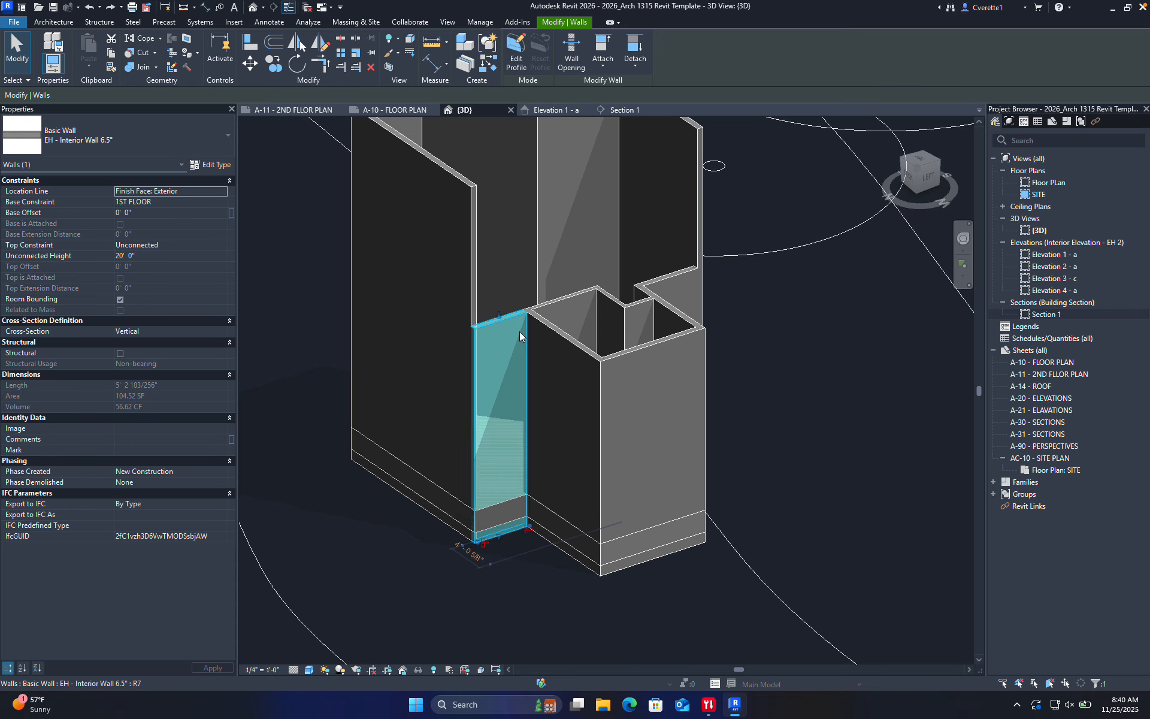
ctrl+click(556, 332)
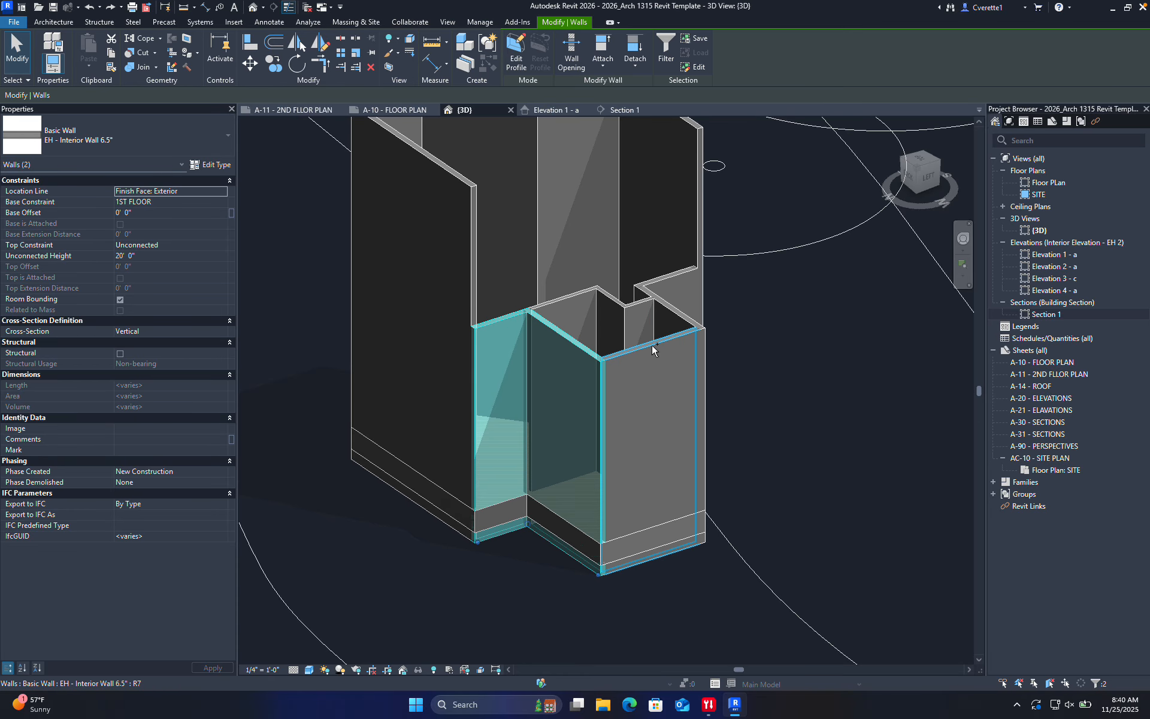
ctrl+click(673, 317)
ctrl+click(673, 314)
ctrl+click(660, 279)
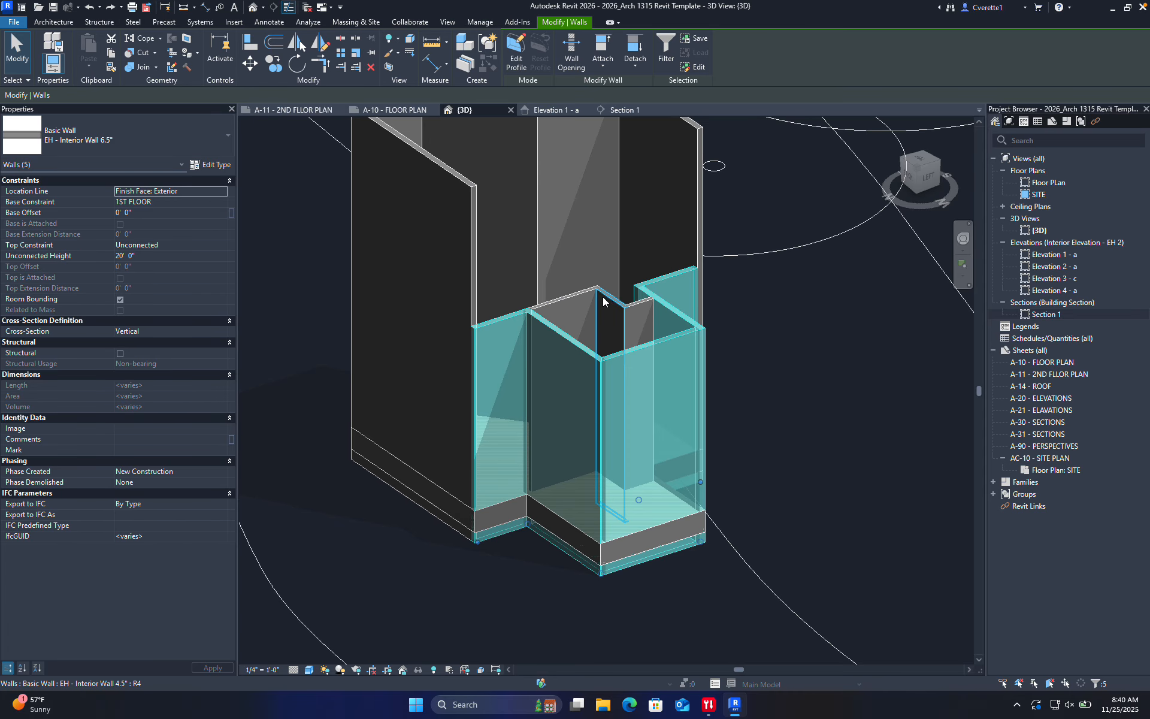
Set their Top Constraint to Up to level: 4th floor and apply it
click(190, 244)
click(221, 244)
click(172, 299)
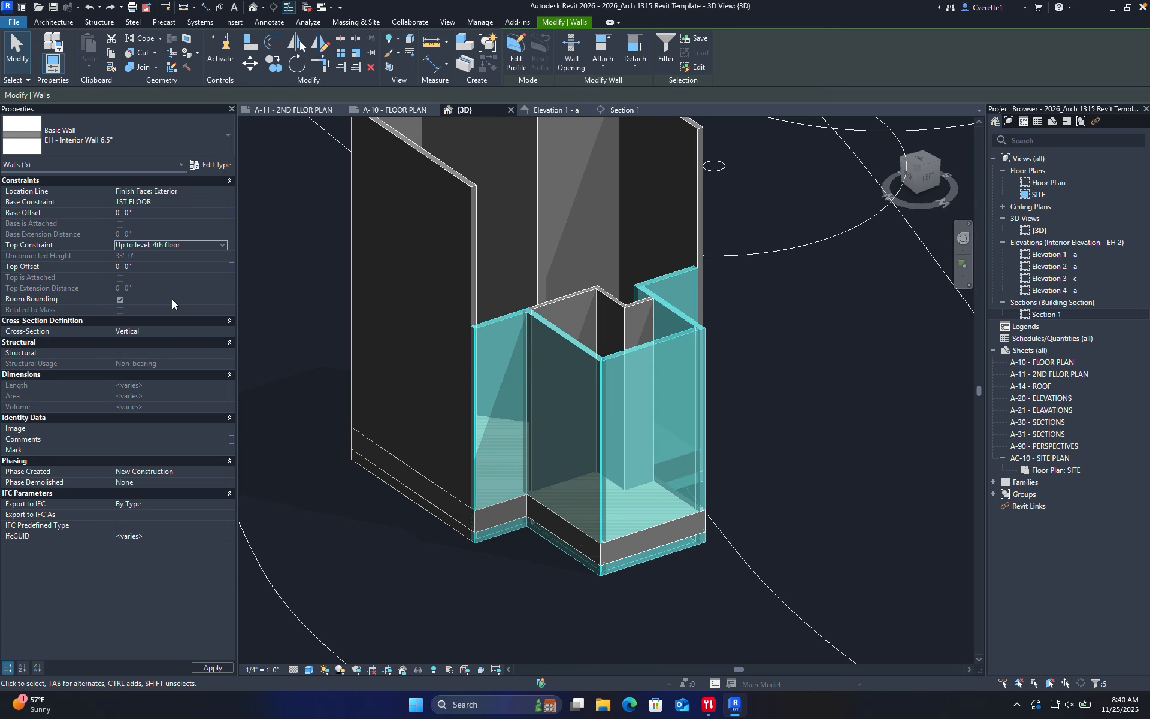
click(801, 342)
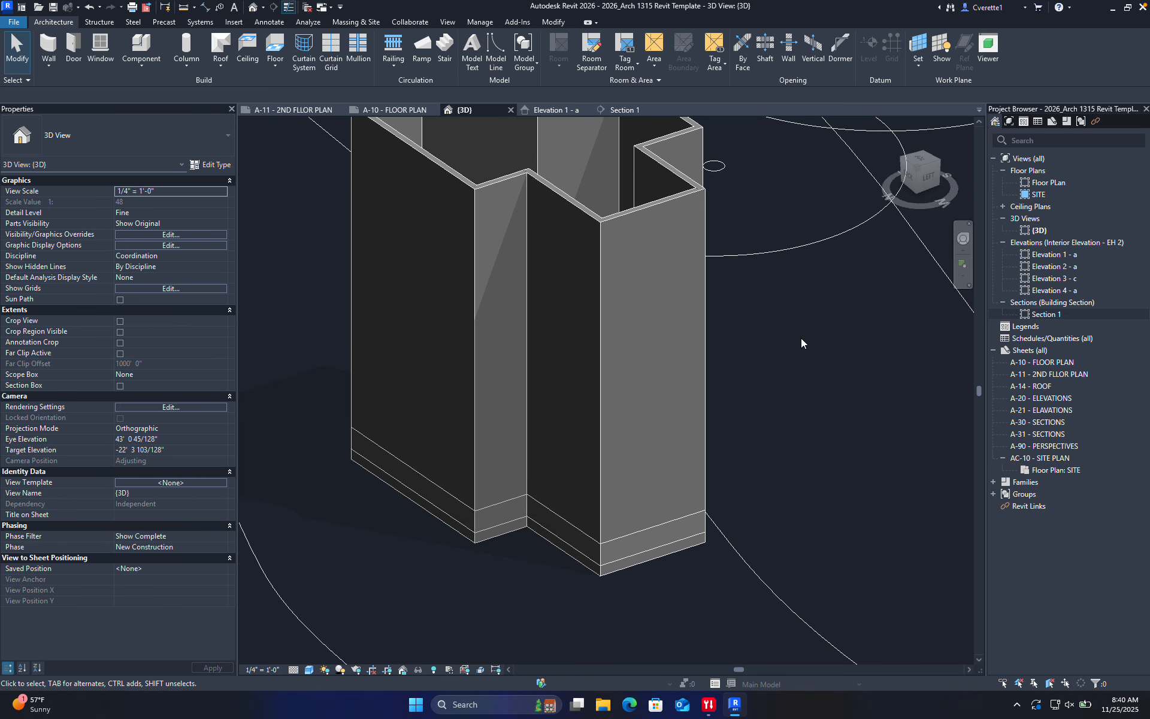
shift+middle_drag(801, 343, 611, 354)
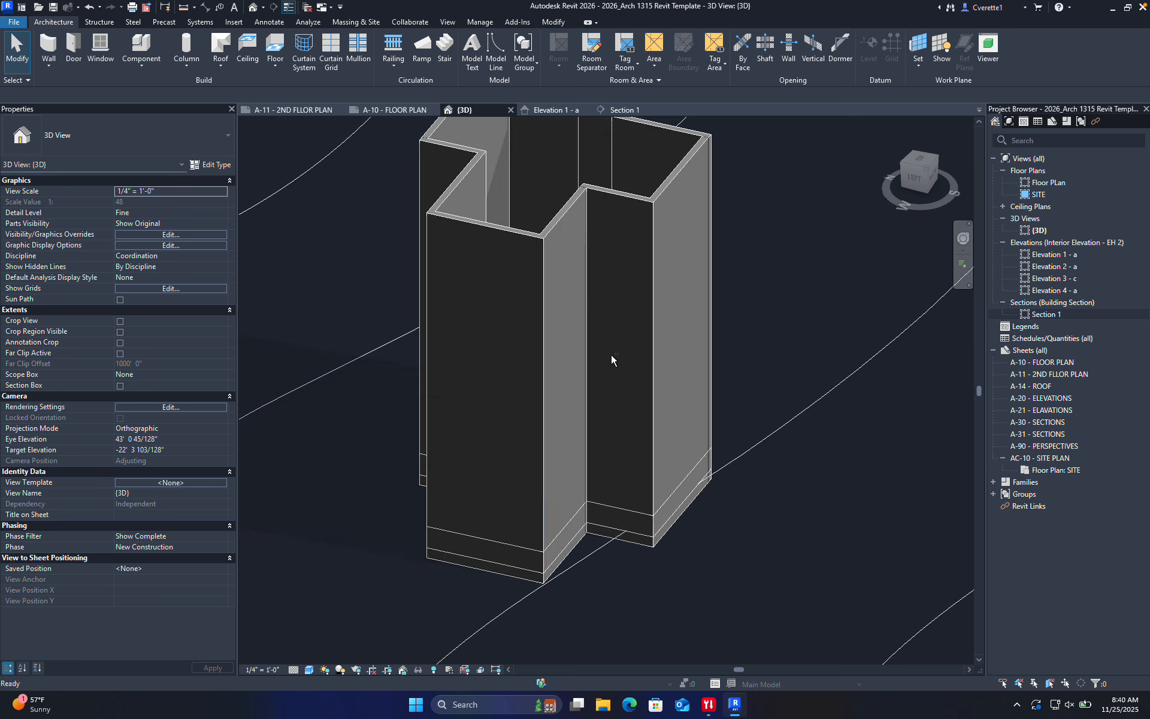
Select the site floor slab and open the Section 1 view
click(554, 546)
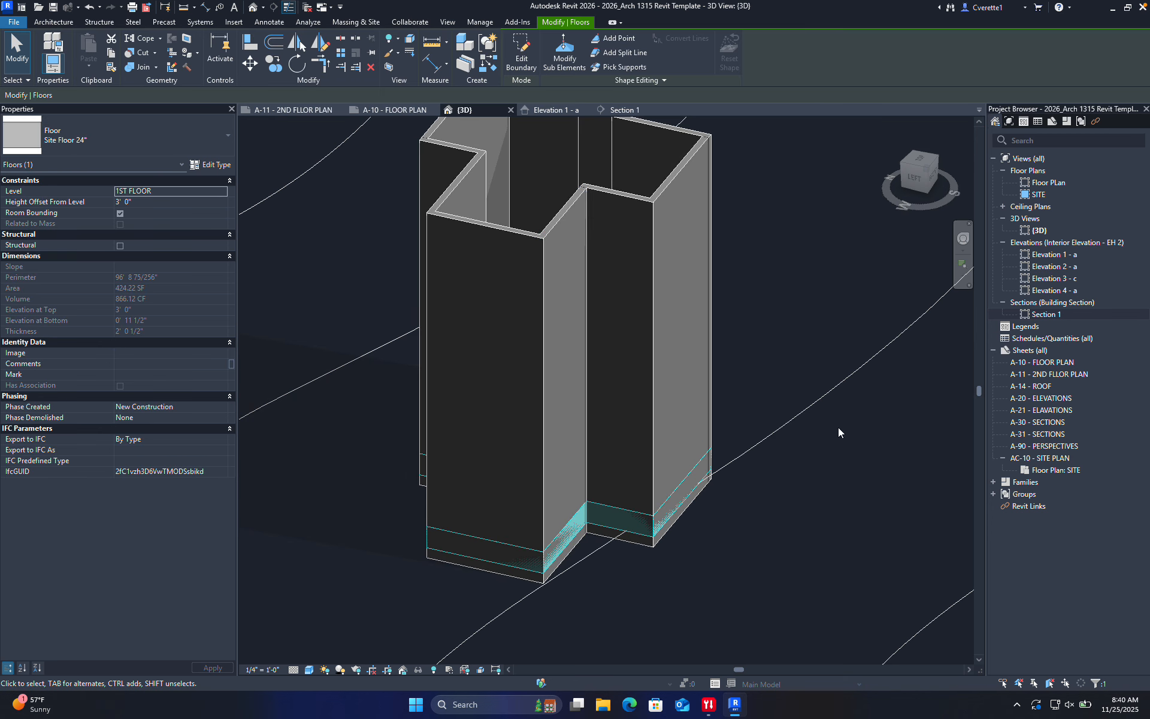
click(1048, 315)
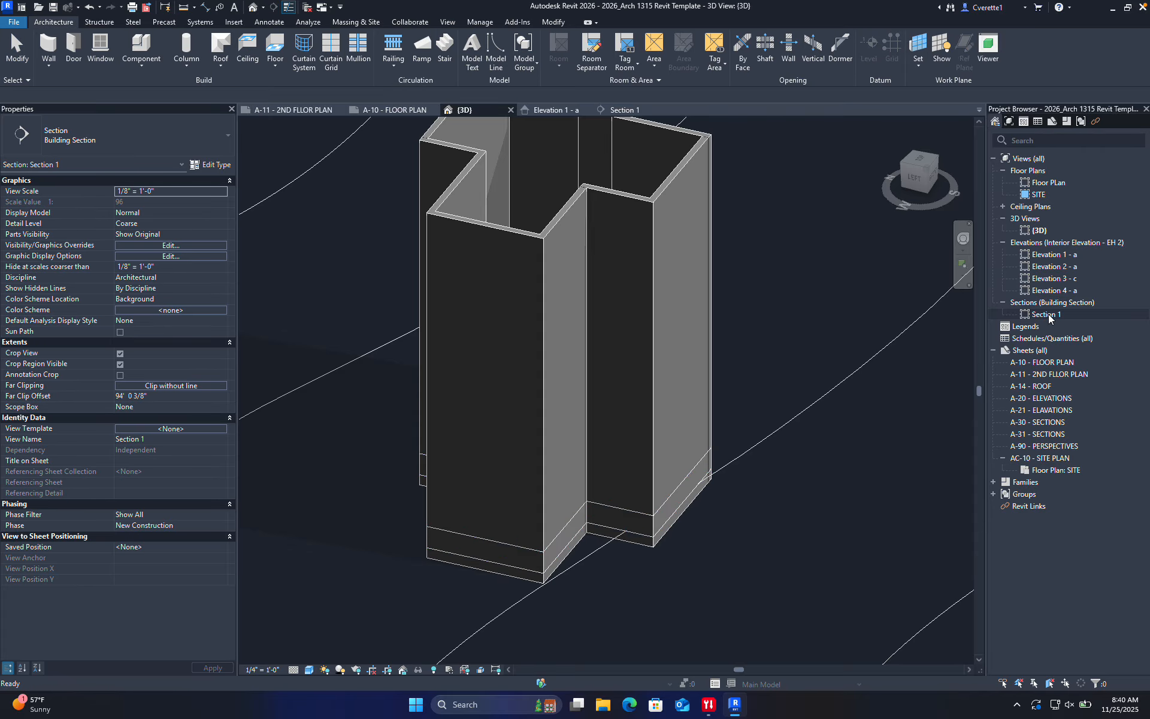
double_click(1048, 314)
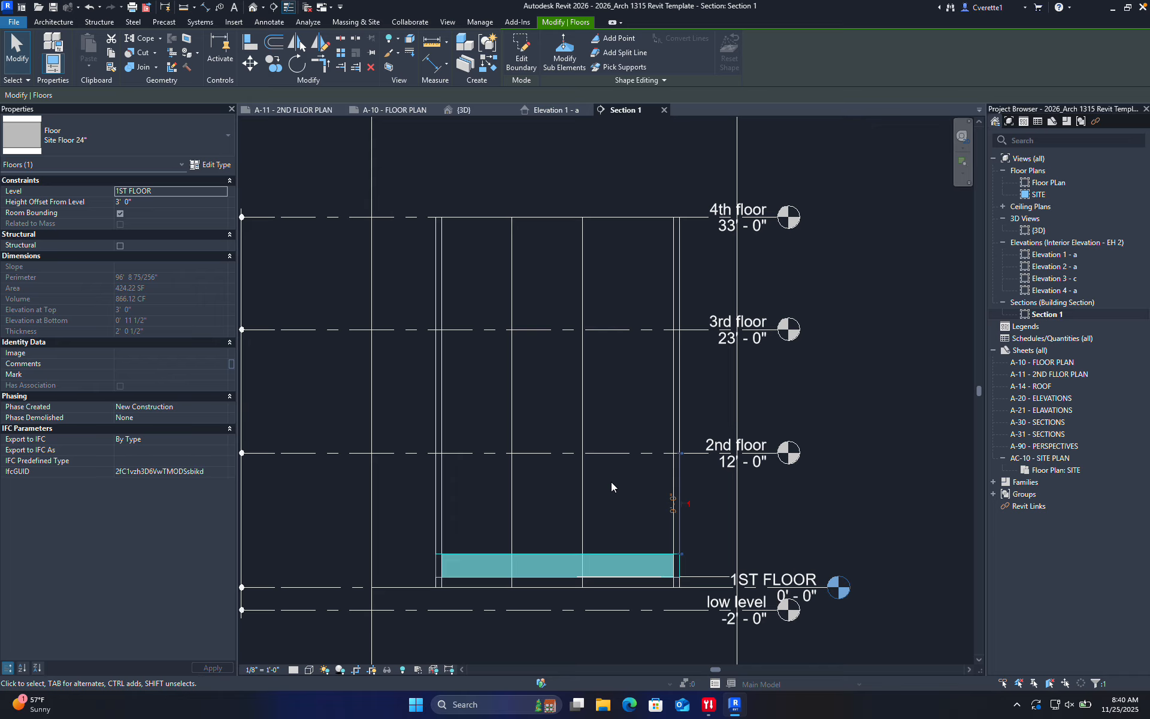
Copy the slab with CO from its top to the 2nd, 3rd and 4th floor levels
key(c)
key(o)
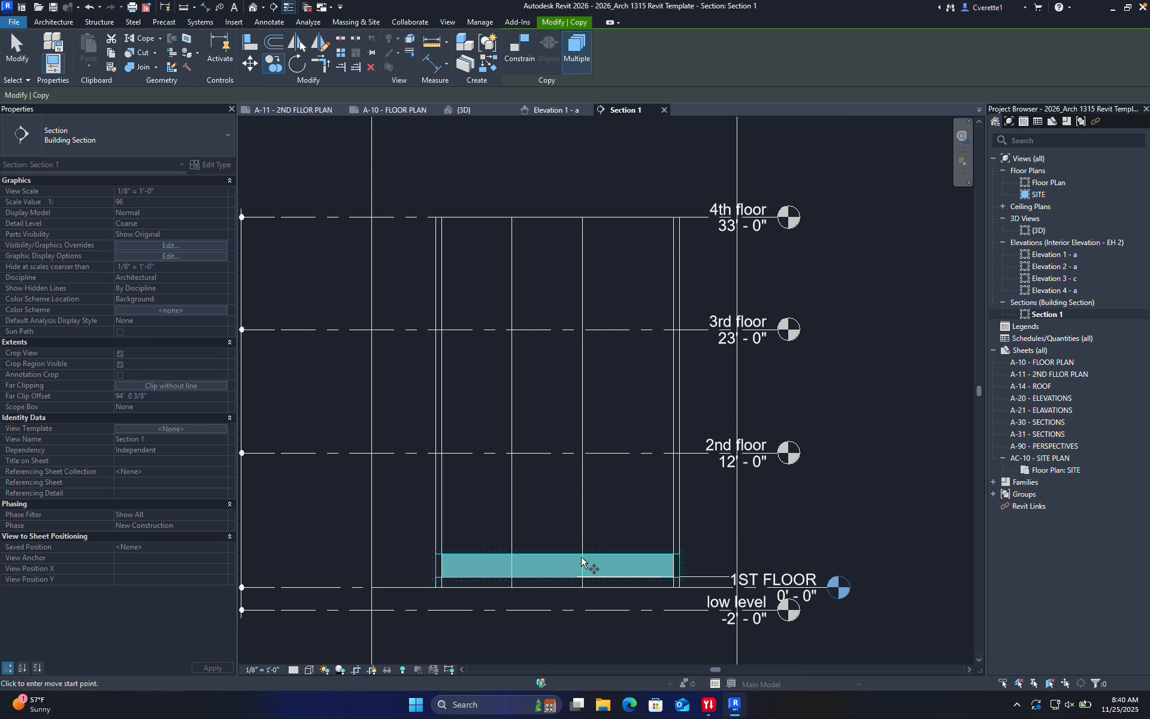
click(582, 553)
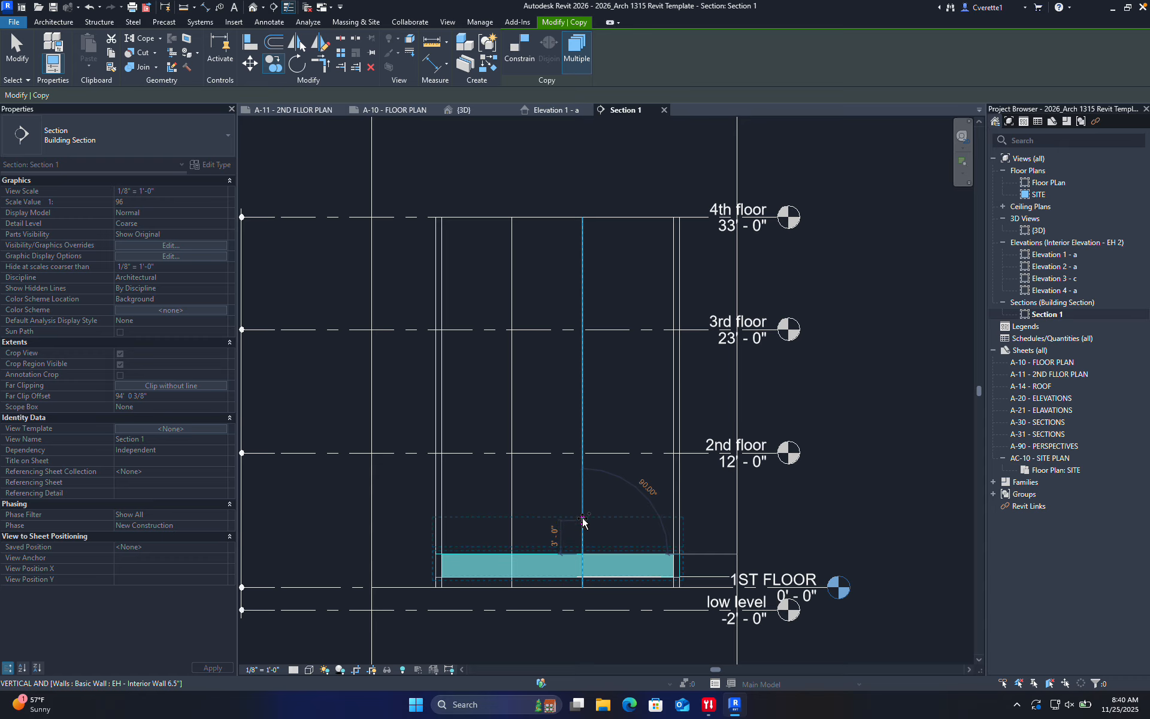
click(584, 454)
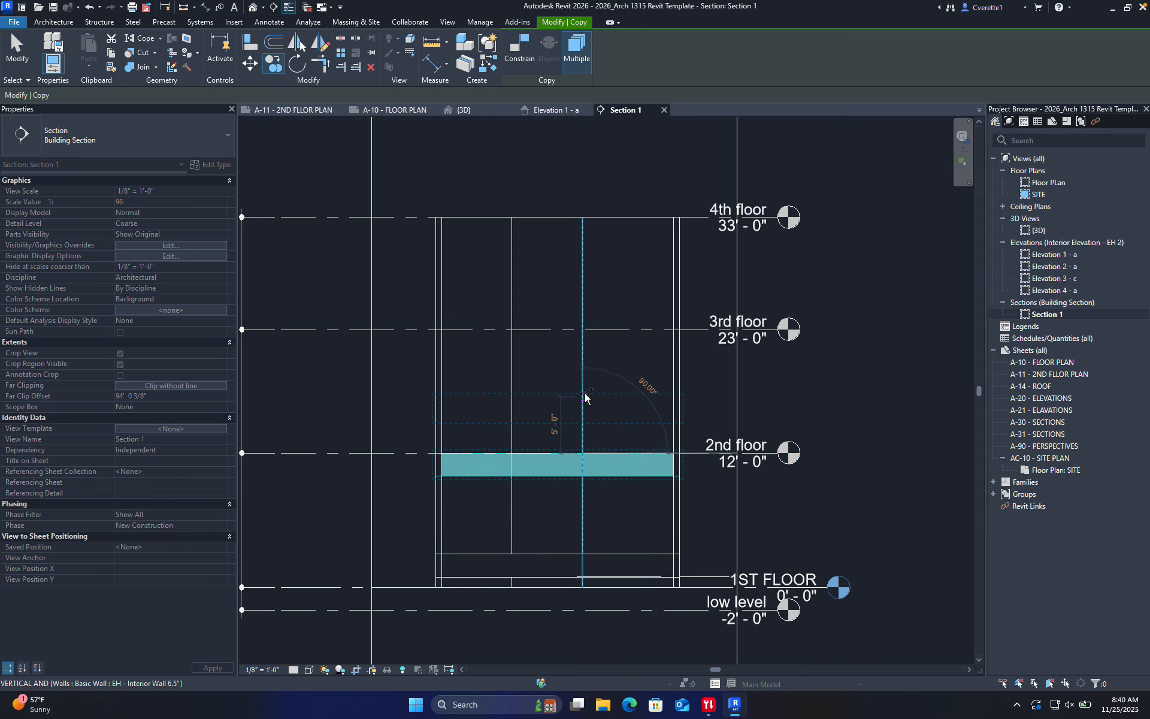
click(584, 330)
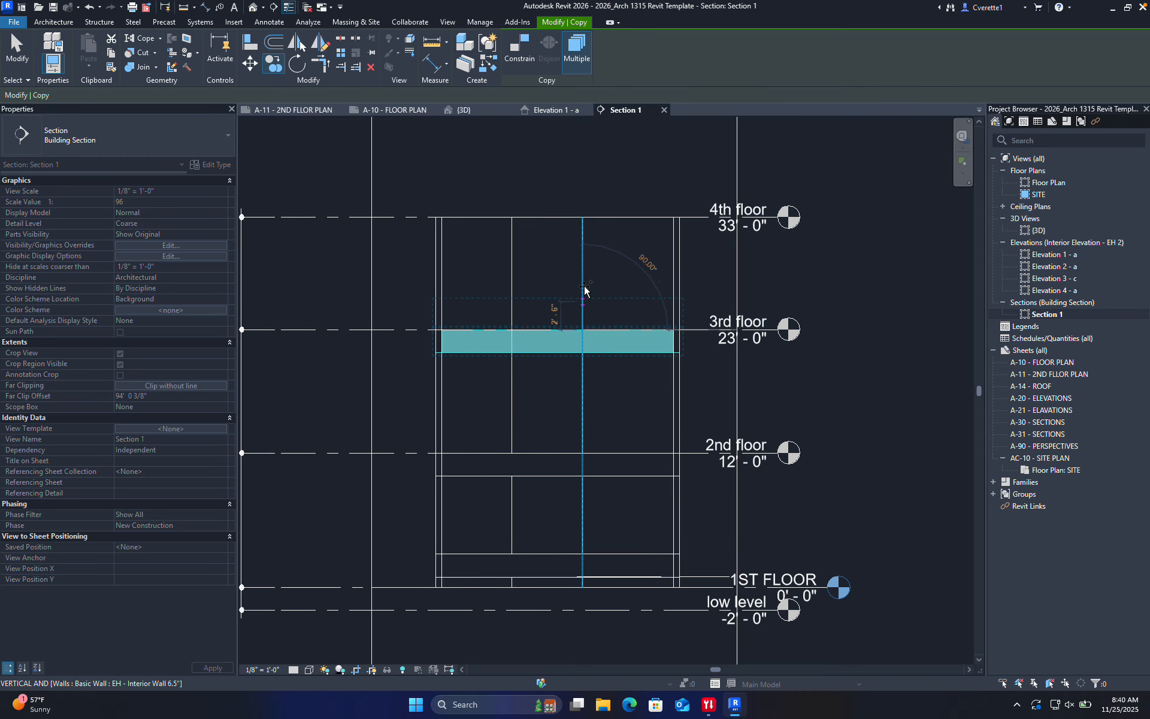
click(583, 218)
key(Escape)
key(Escape)
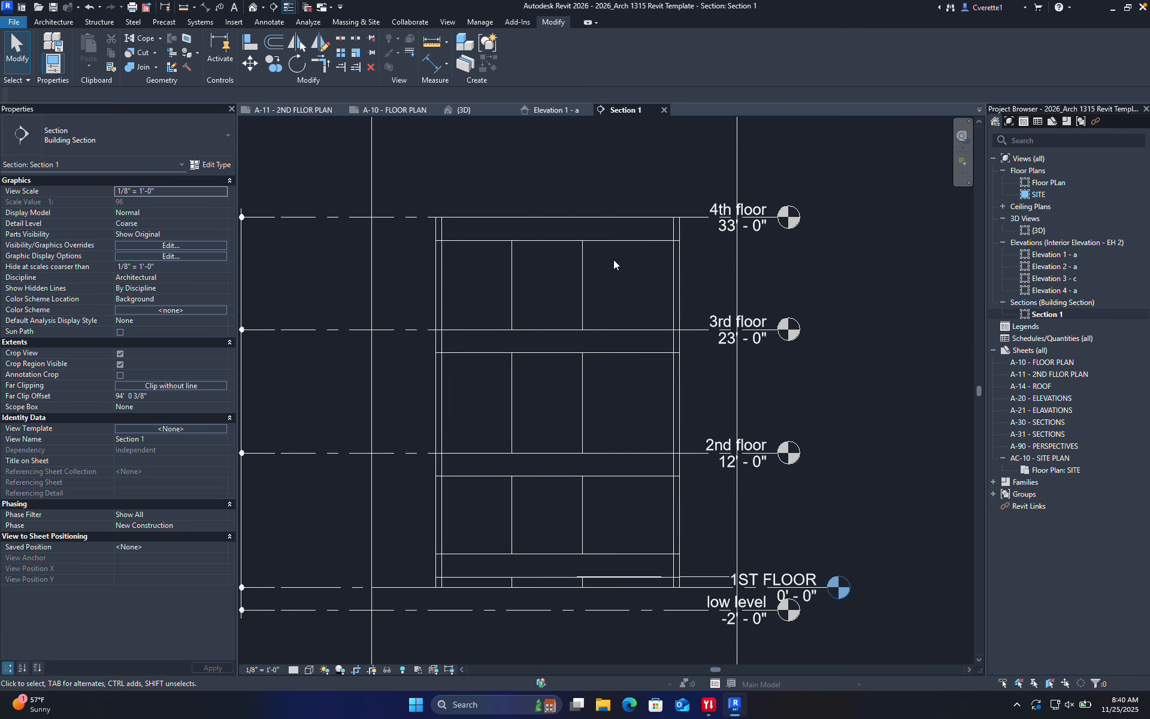
Delete the 4th-floor slab copy and recentre the section on the floors
click(620, 241)
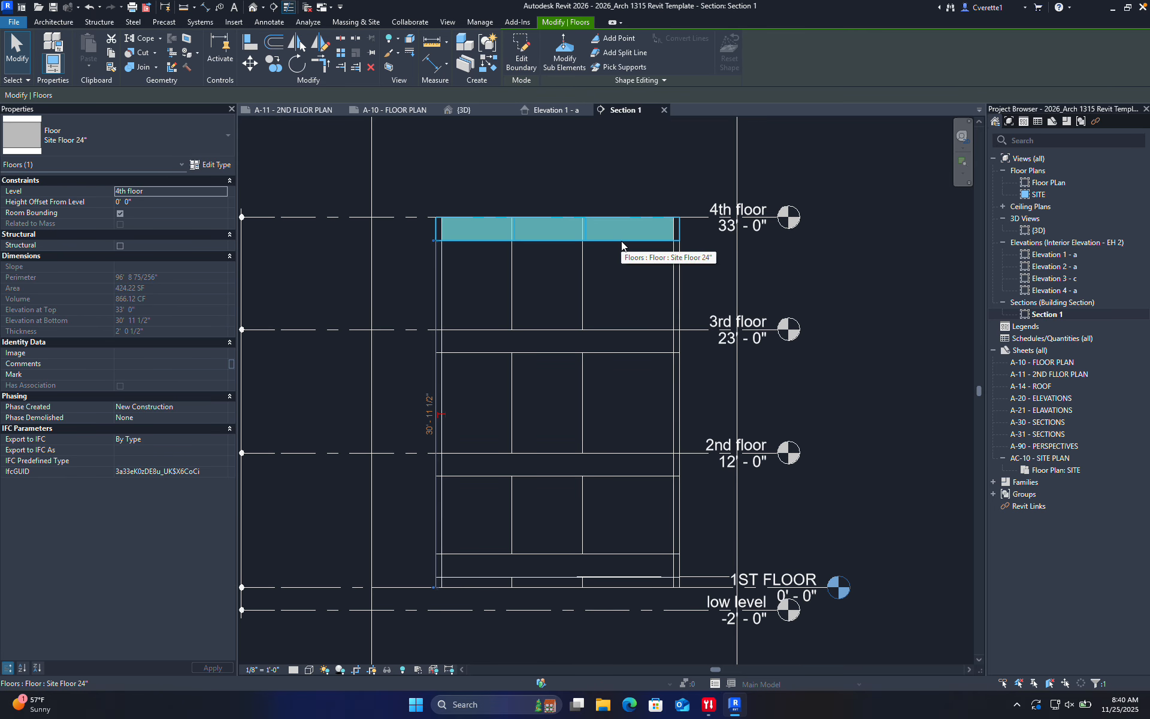
key(Delete)
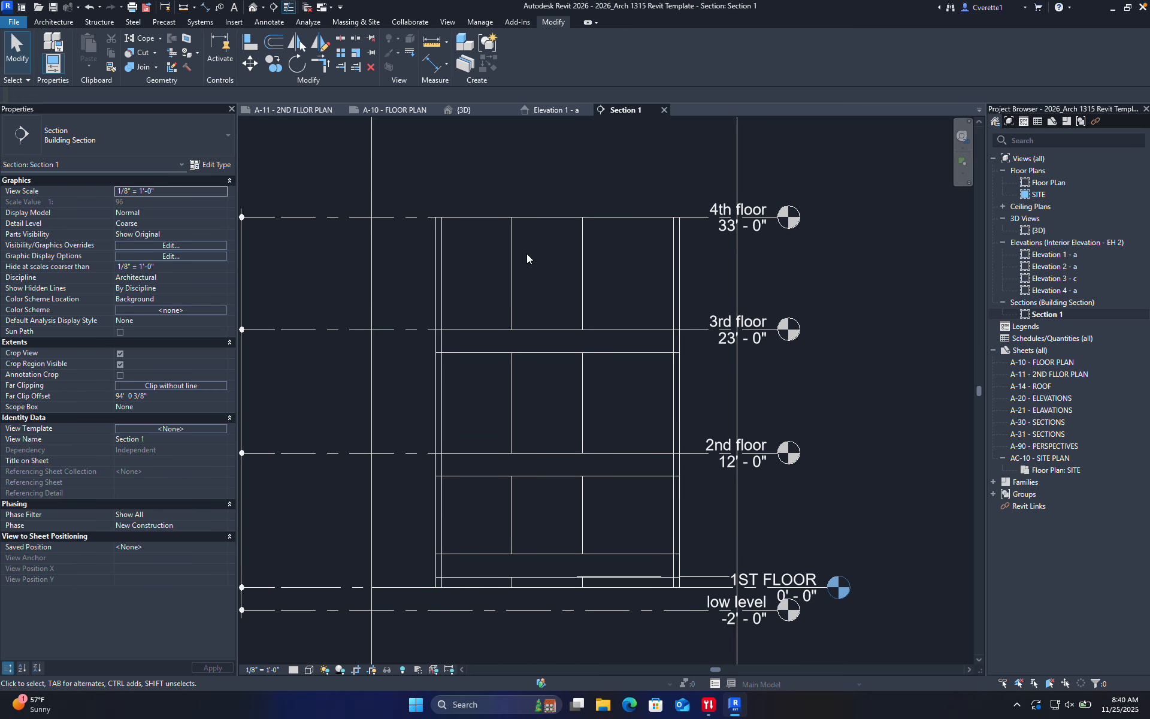
scroll(538, 479, up, 1)
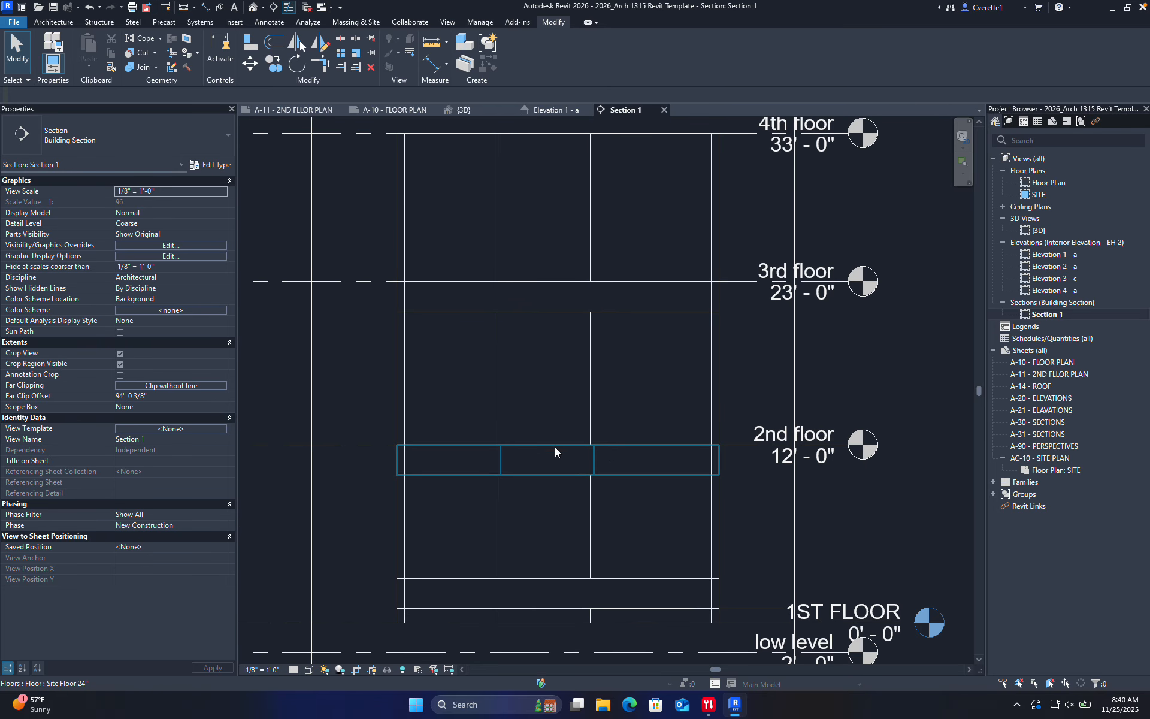
middle_drag(529, 490, 592, 477)
Check in Properties that the 2nd-floor Site Floor 24" slab tops out at 12'-0", then deselect it
click(593, 458)
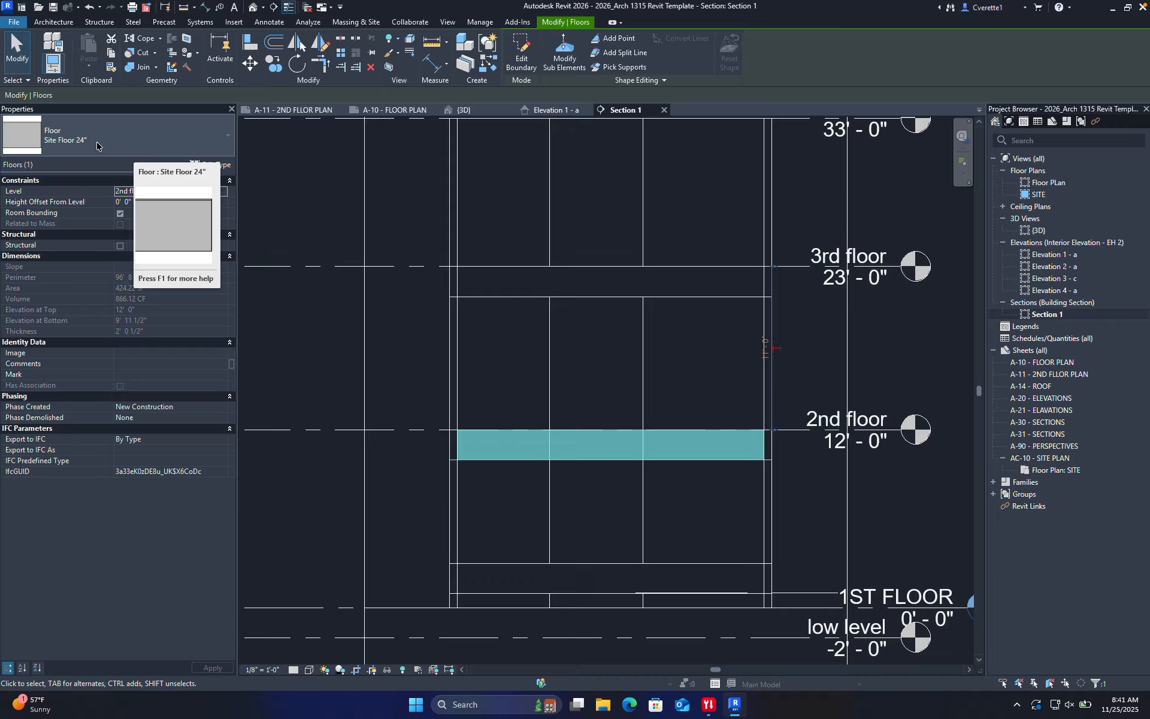
click(509, 368)
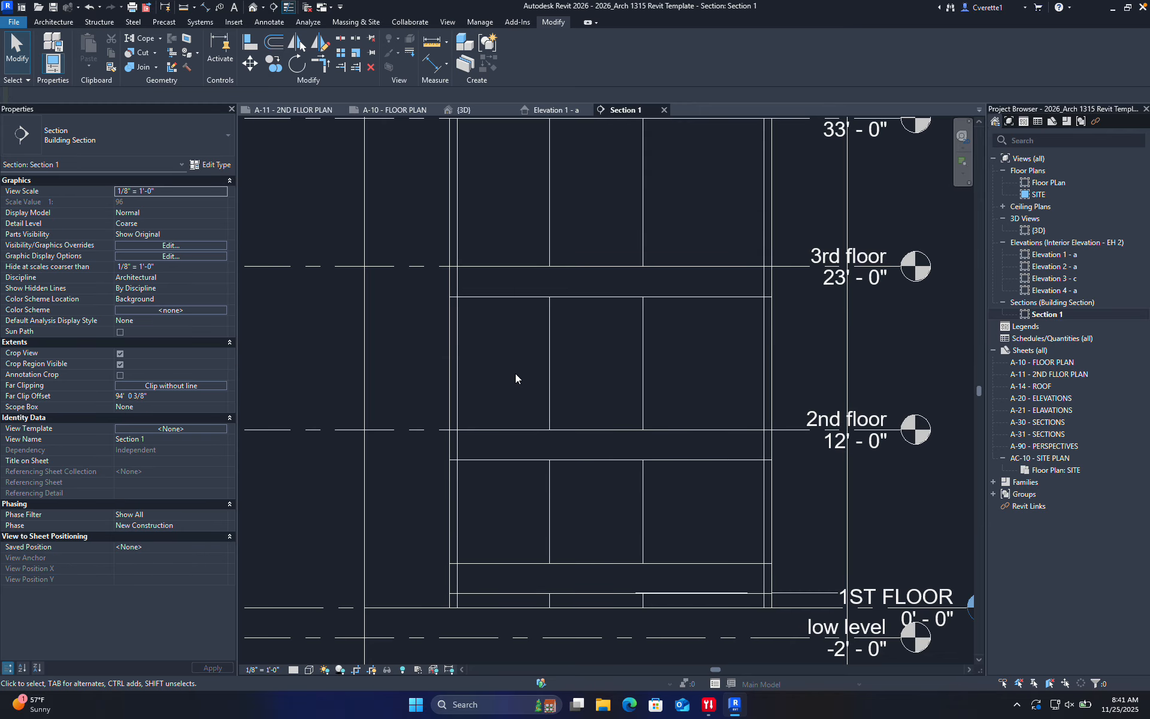
middle_drag(512, 417, 511, 407)
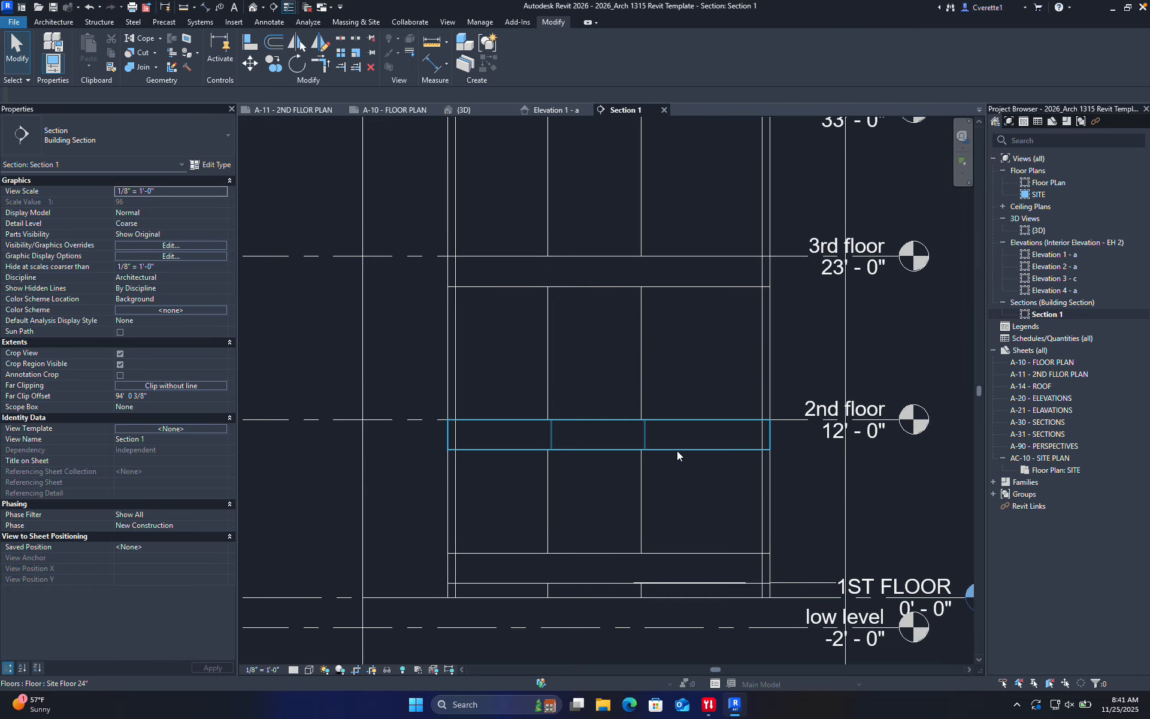
Back in {3D}, zoom out and orbit to a low side view of the whole contour site
click(464, 110)
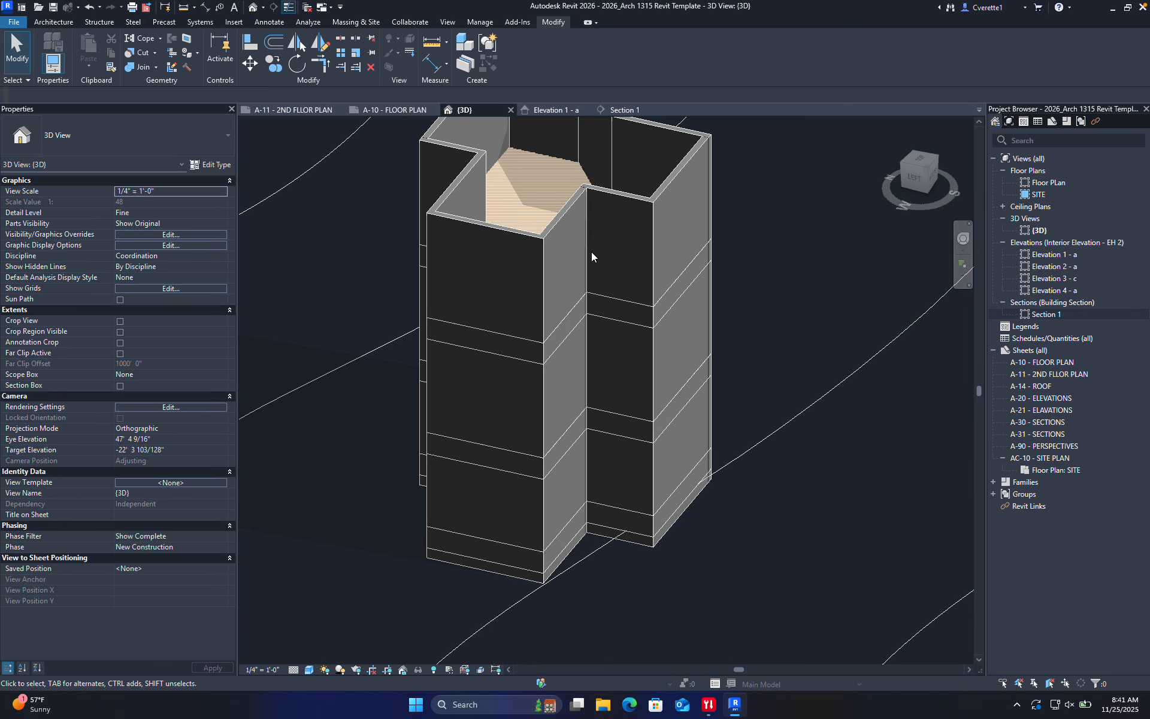
shift+middle_drag(541, 282, 741, 293)
scroll(740, 295, down, 5)
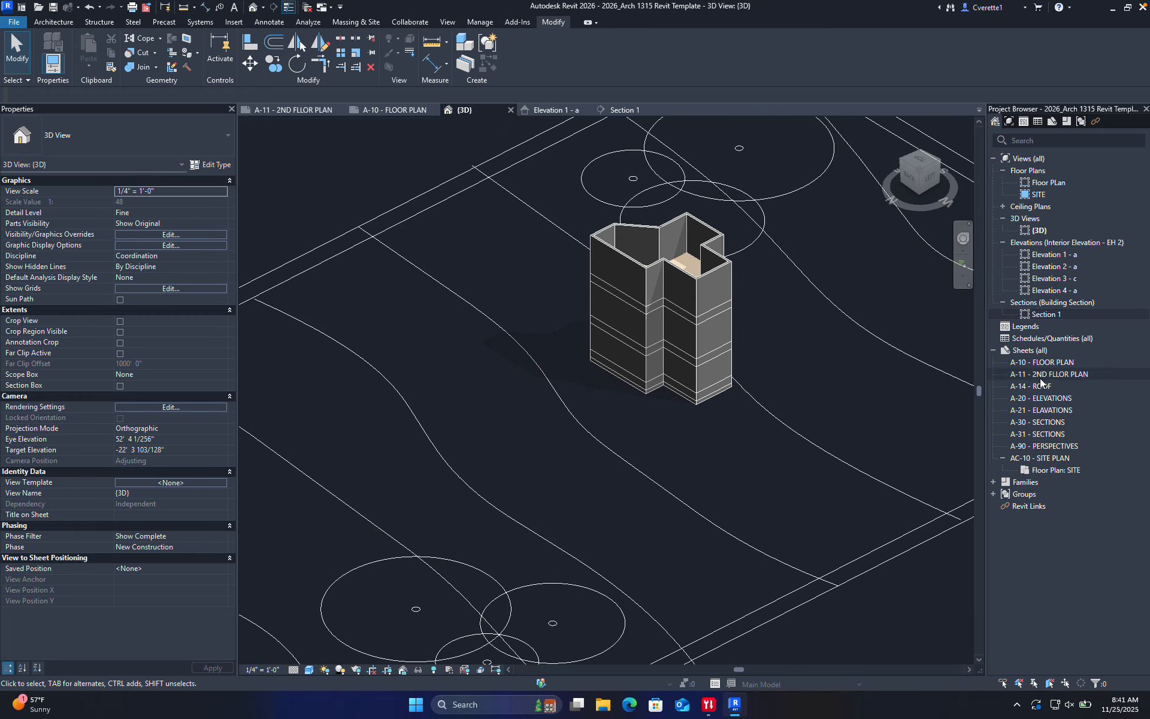
scroll(724, 405, down, 3)
middle_drag(735, 434, 668, 412)
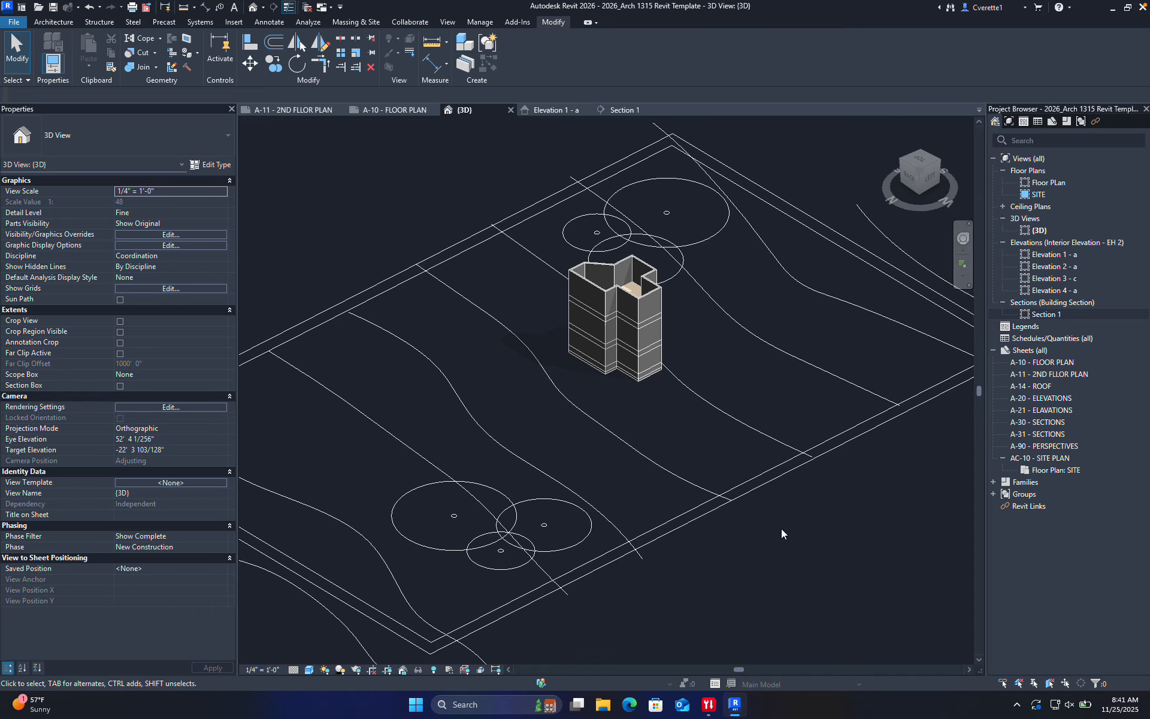
shift+middle_drag(826, 619, 731, 501)
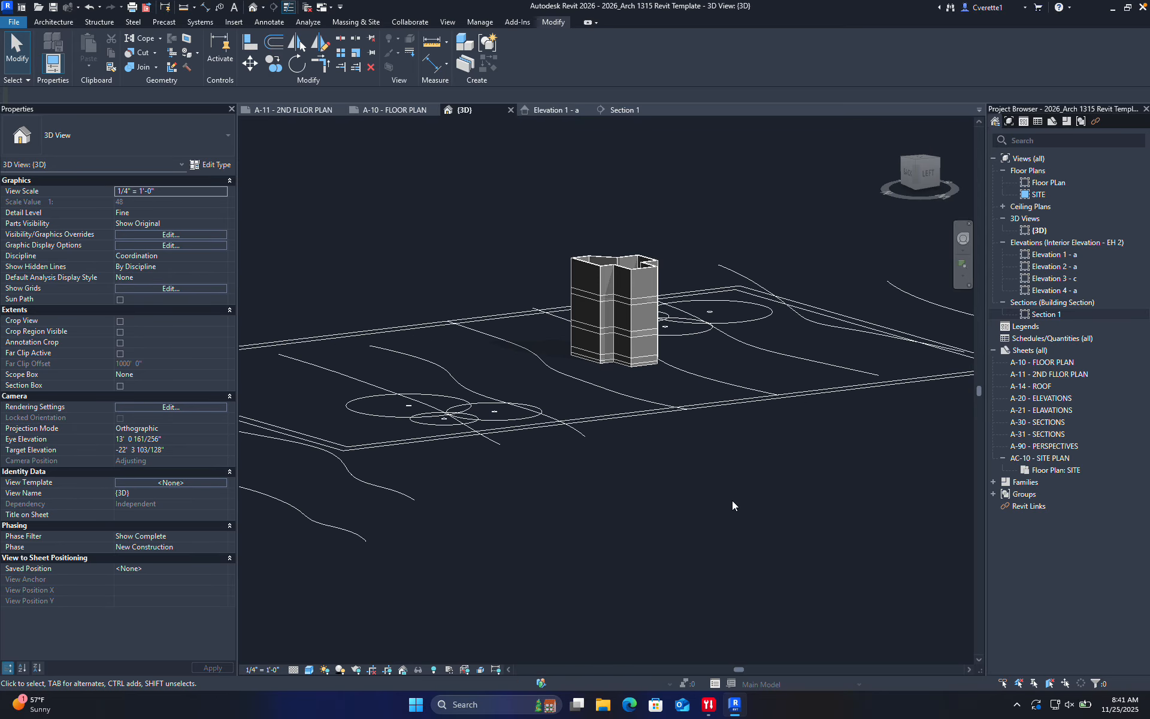
click(404, 495)
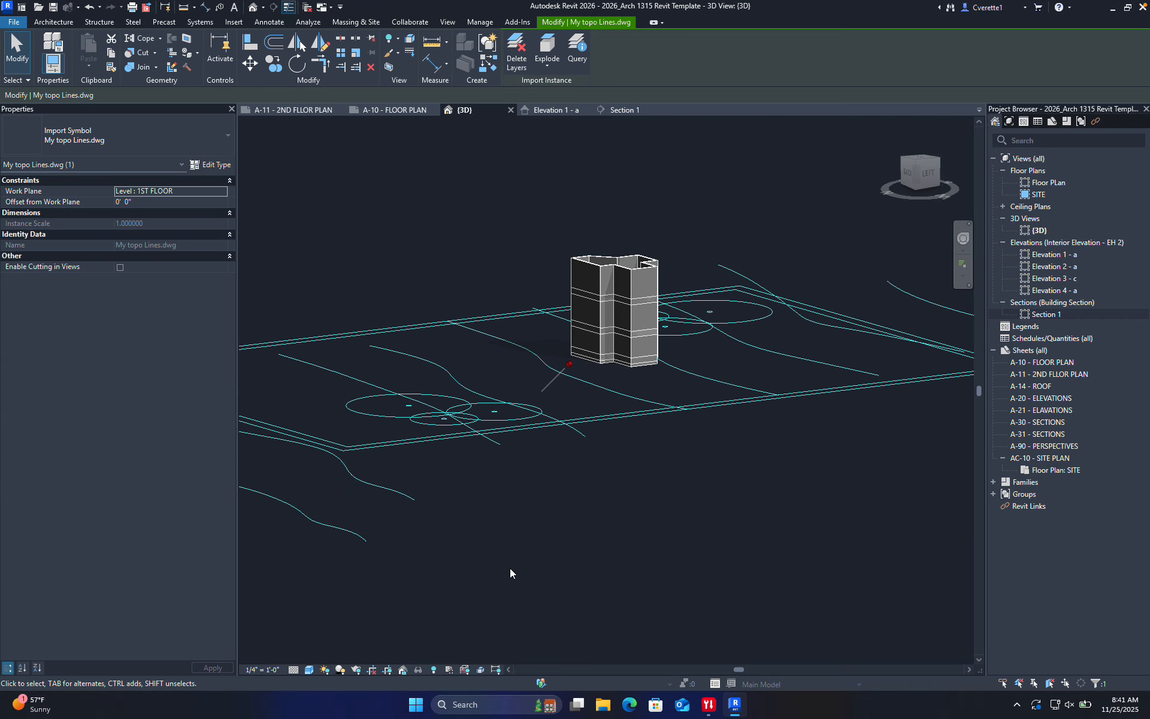
click(597, 590)
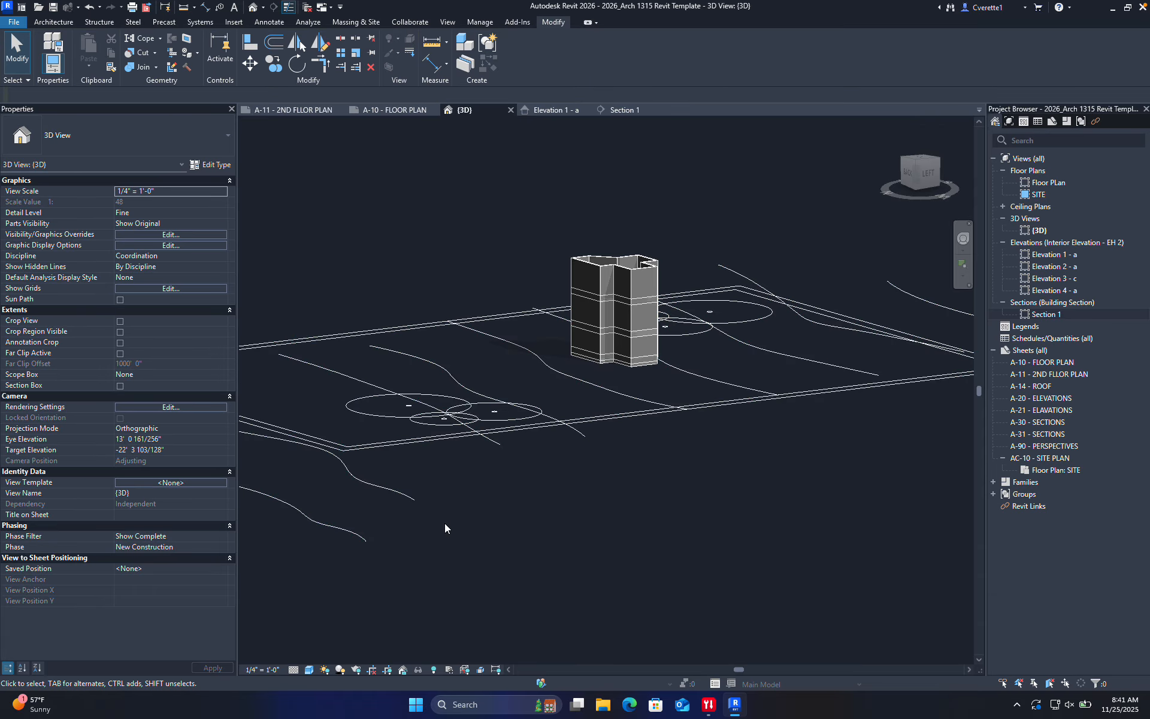
click(409, 497)
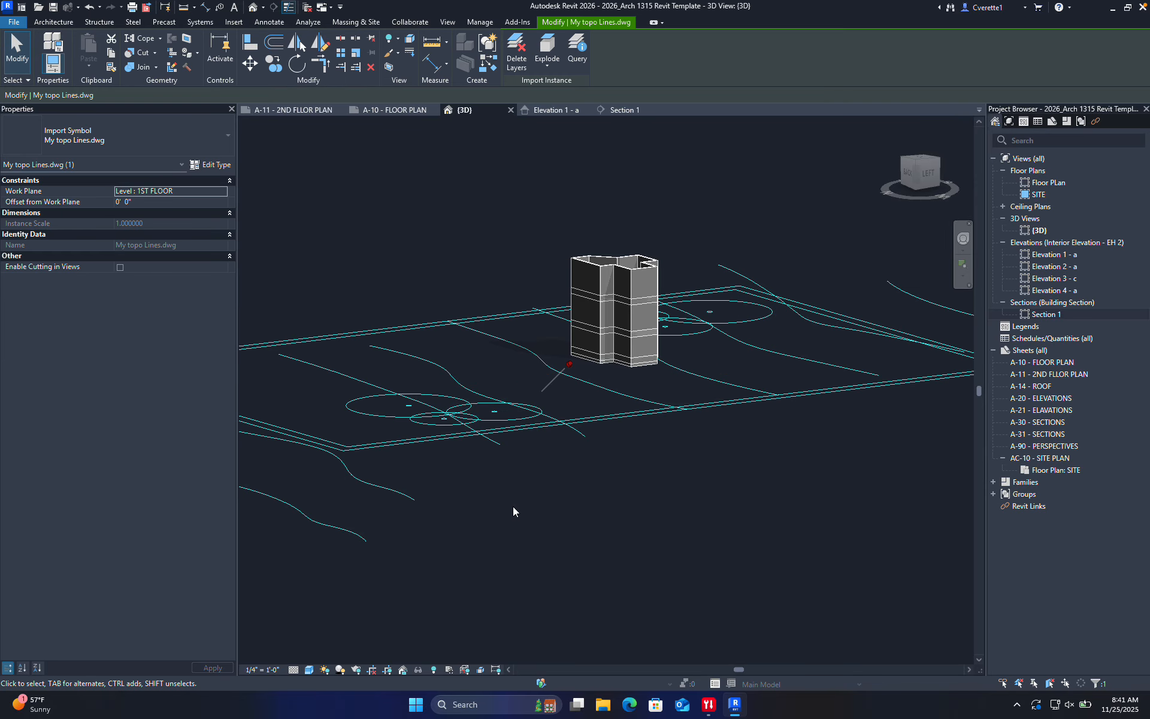
shift+middle_drag(513, 506, 606, 503)
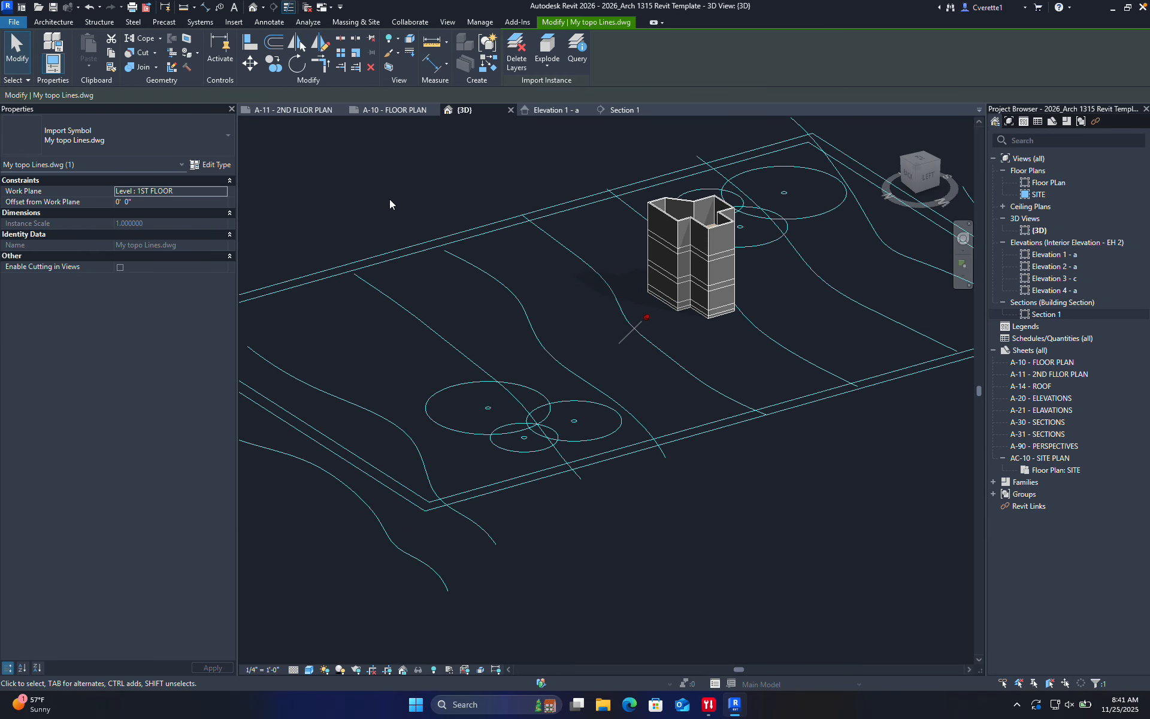
click(358, 23)
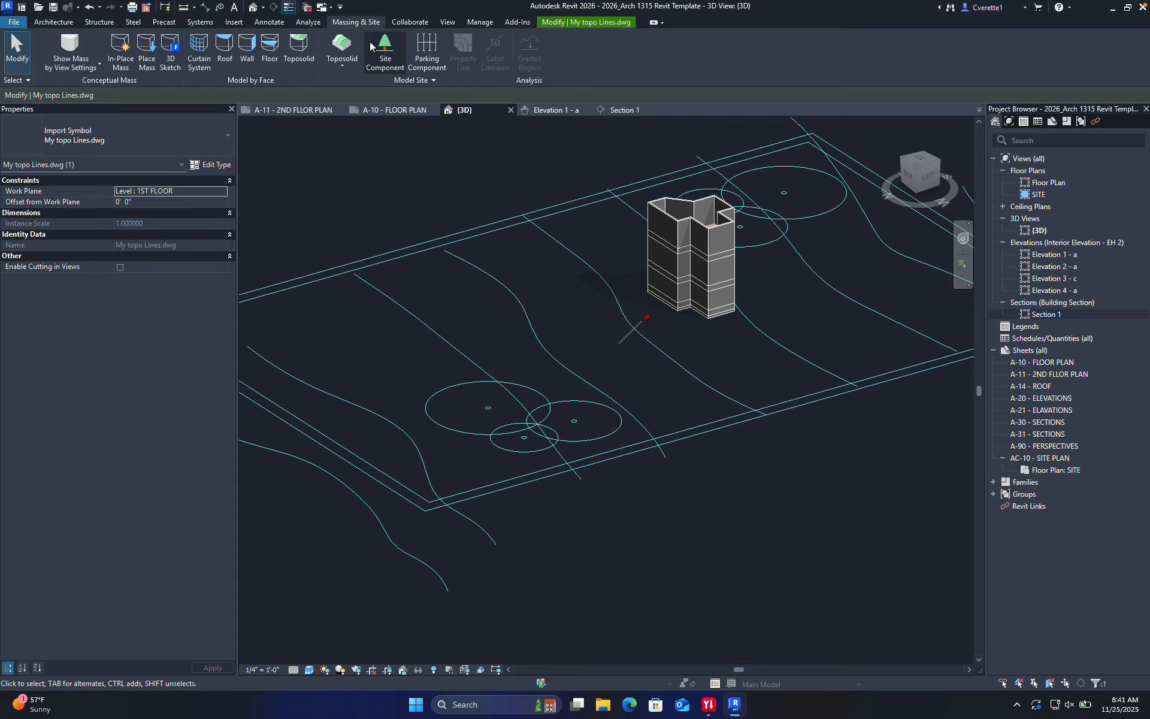
click(348, 44)
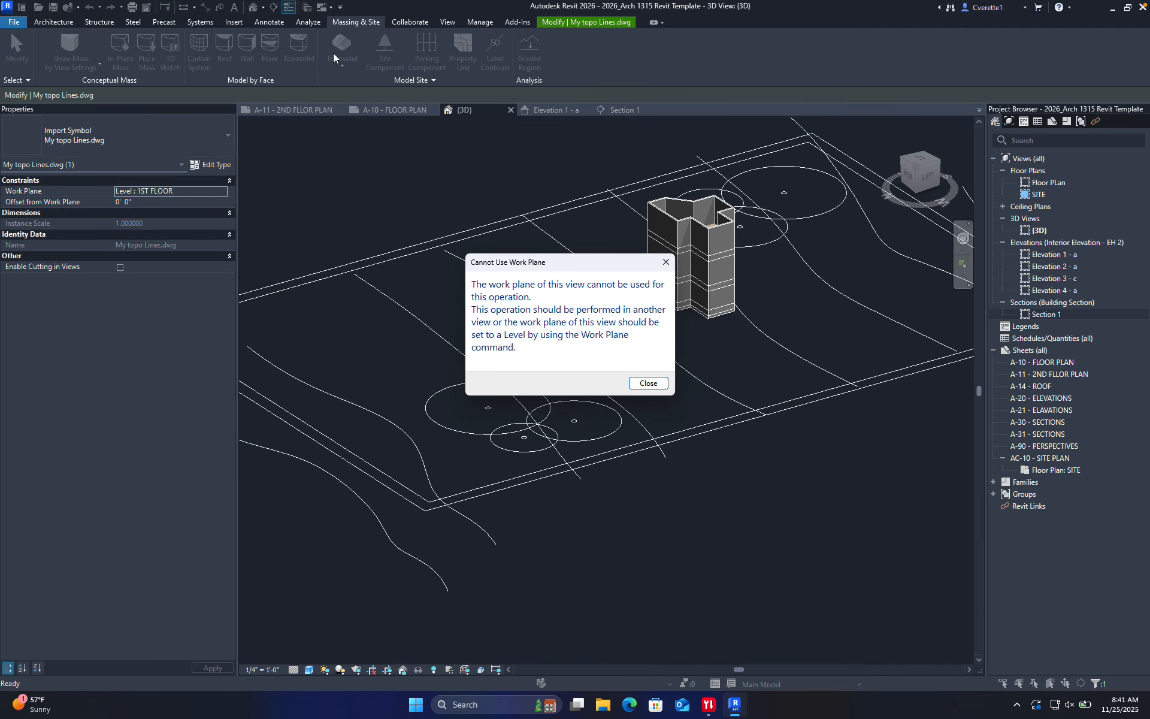
click(666, 261)
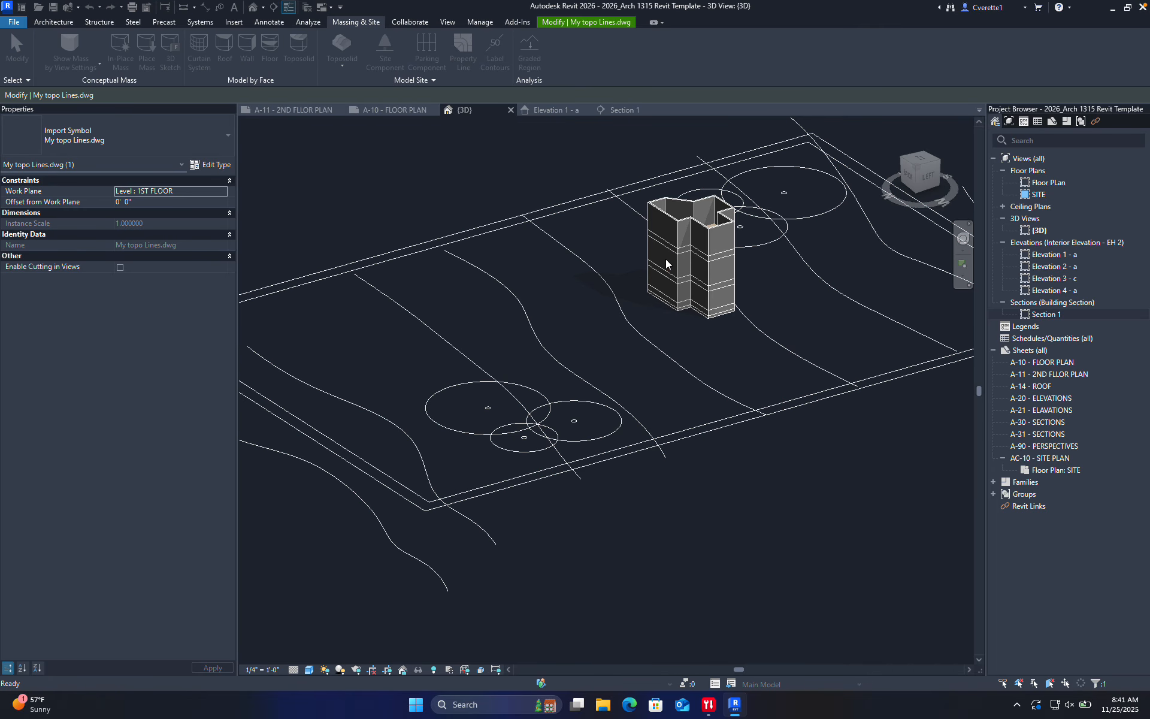
click(343, 64)
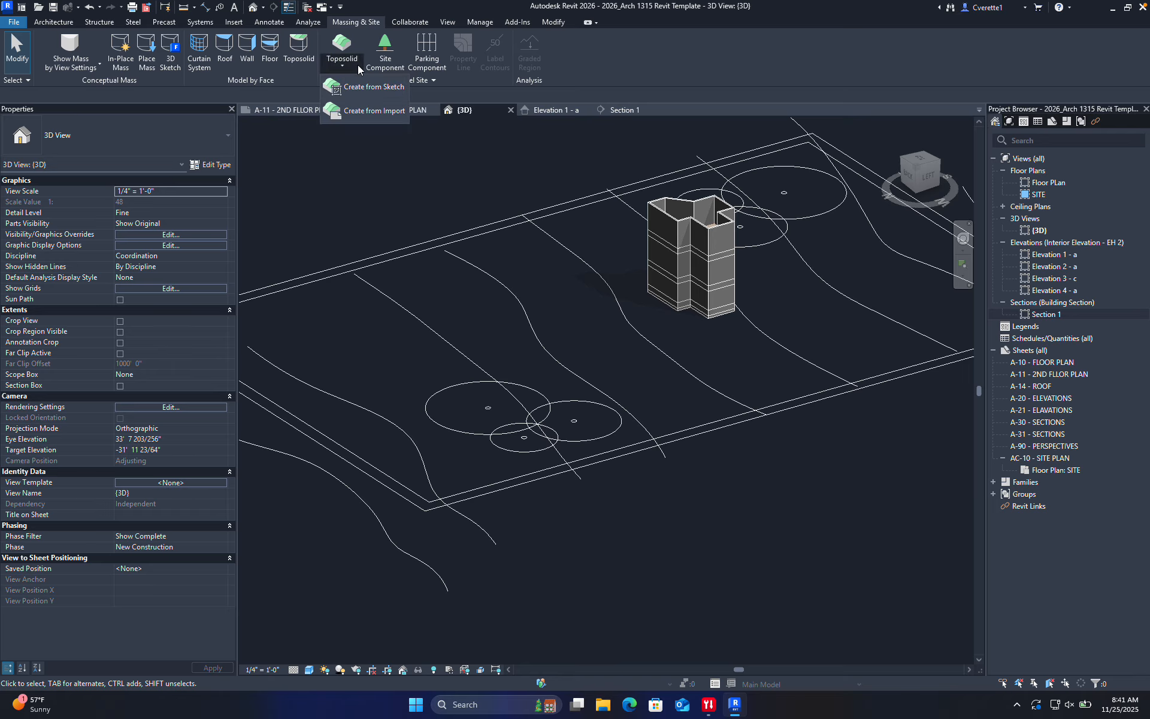
click(368, 111)
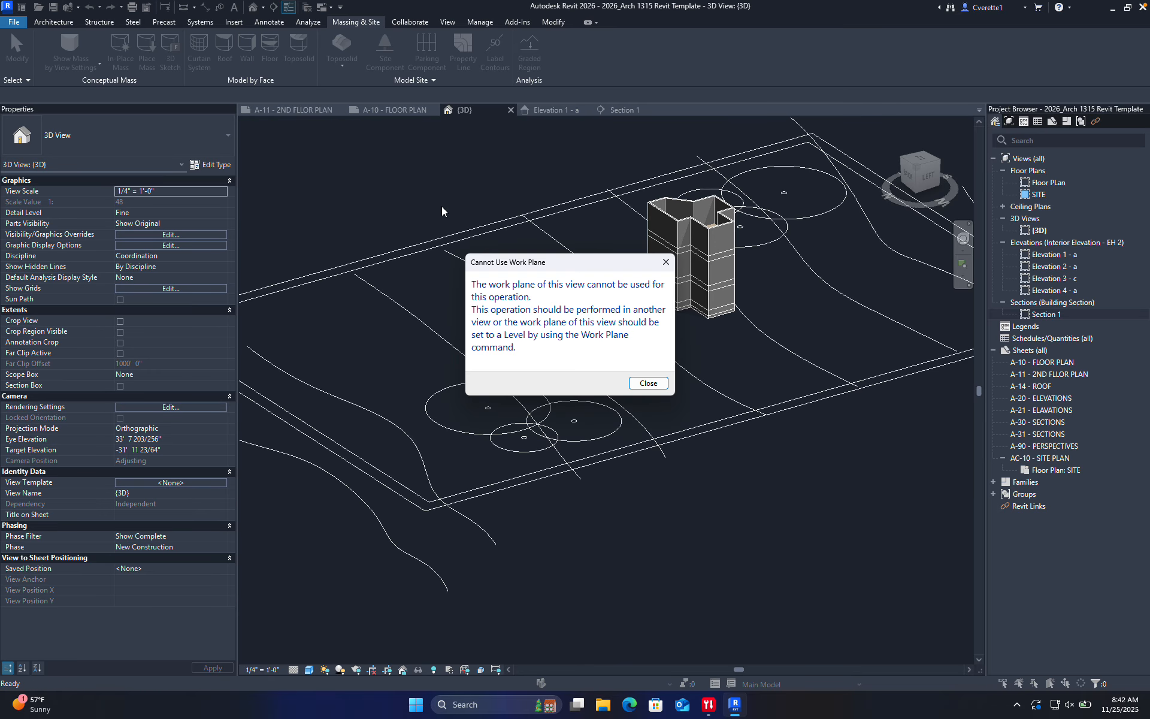
click(636, 387)
click(449, 345)
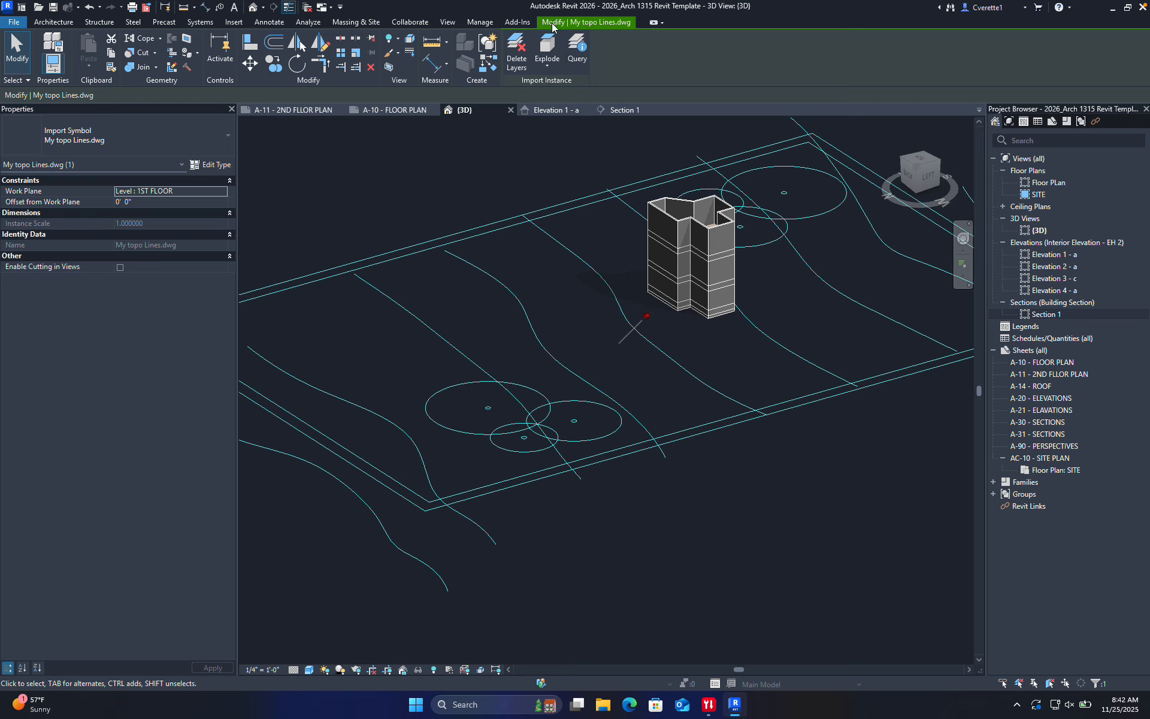
click(574, 27)
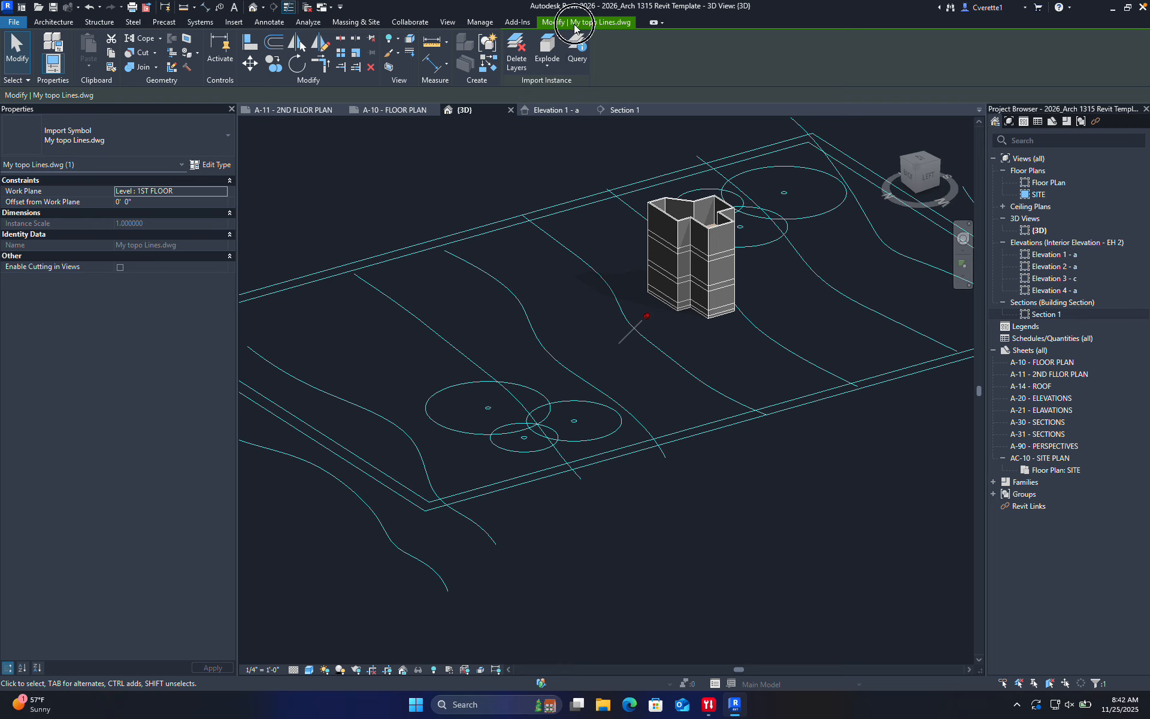
click(574, 252)
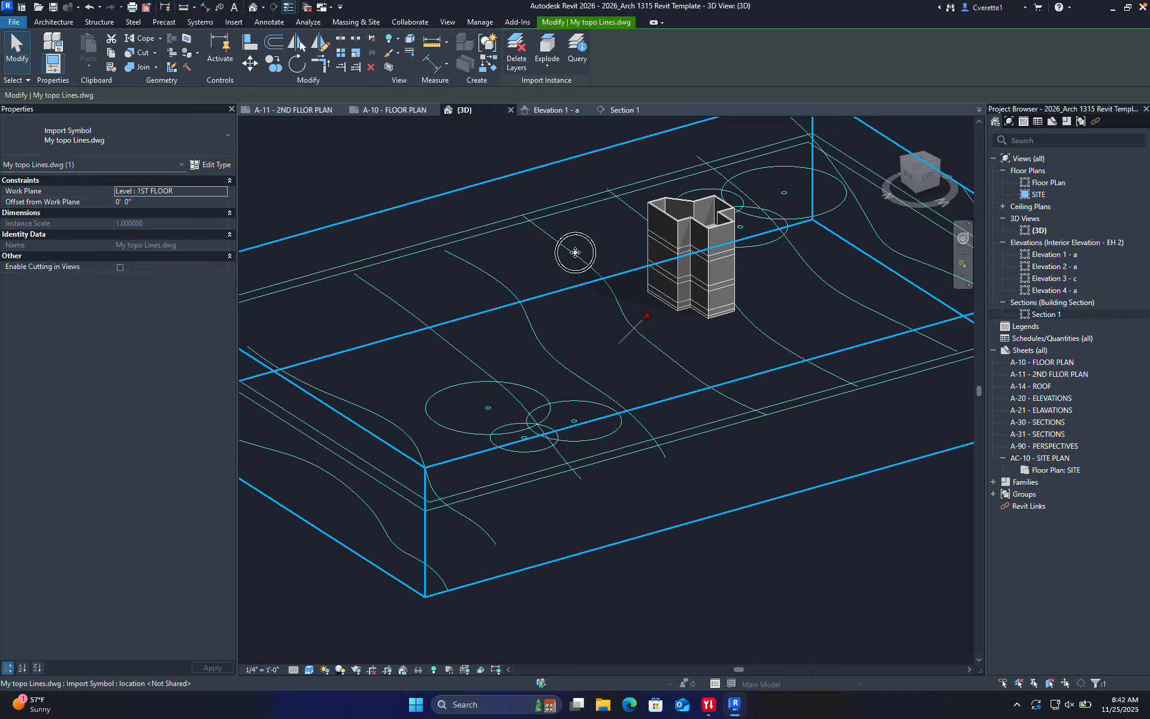
click(356, 22)
click(346, 65)
click(359, 110)
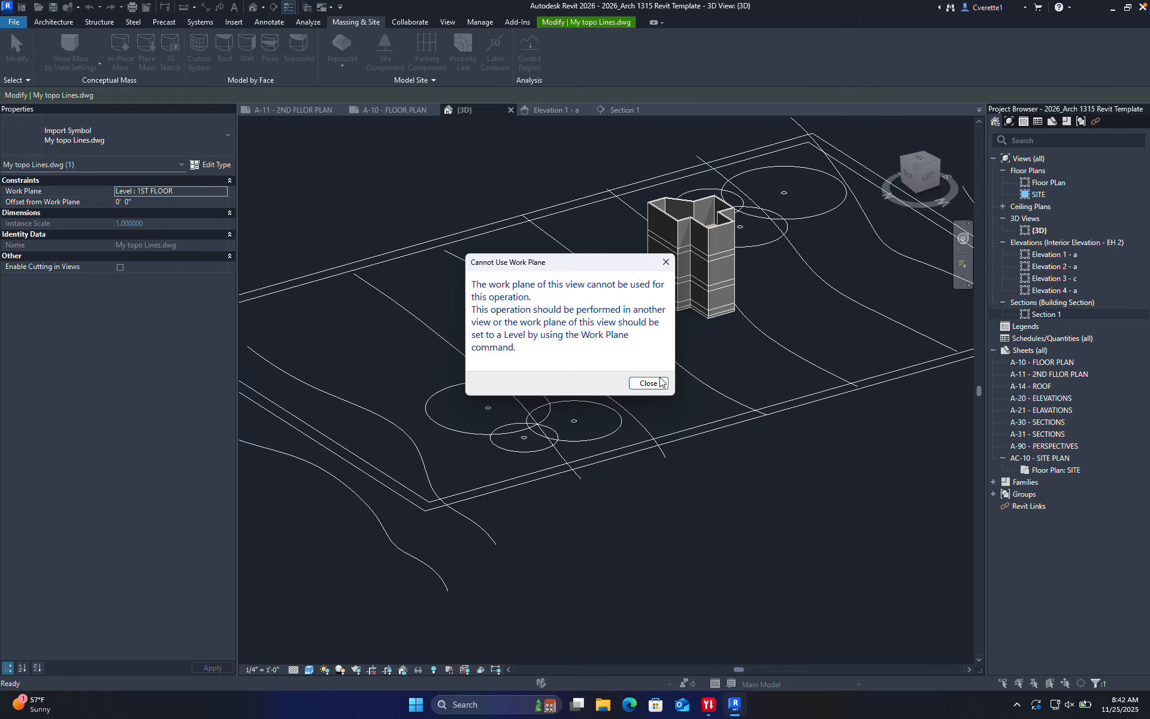
click(648, 383)
click(66, 23)
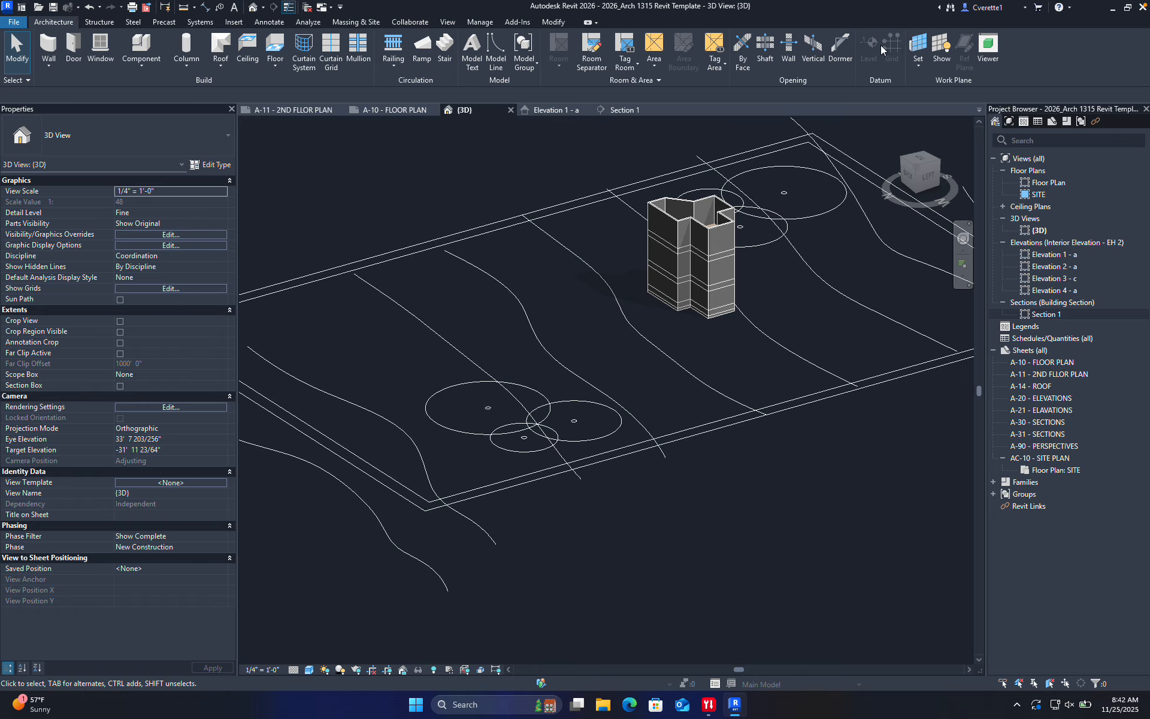
Set the view's work plane to Level : 1ST FLOOR, then select the imported topo lines drawing
click(916, 43)
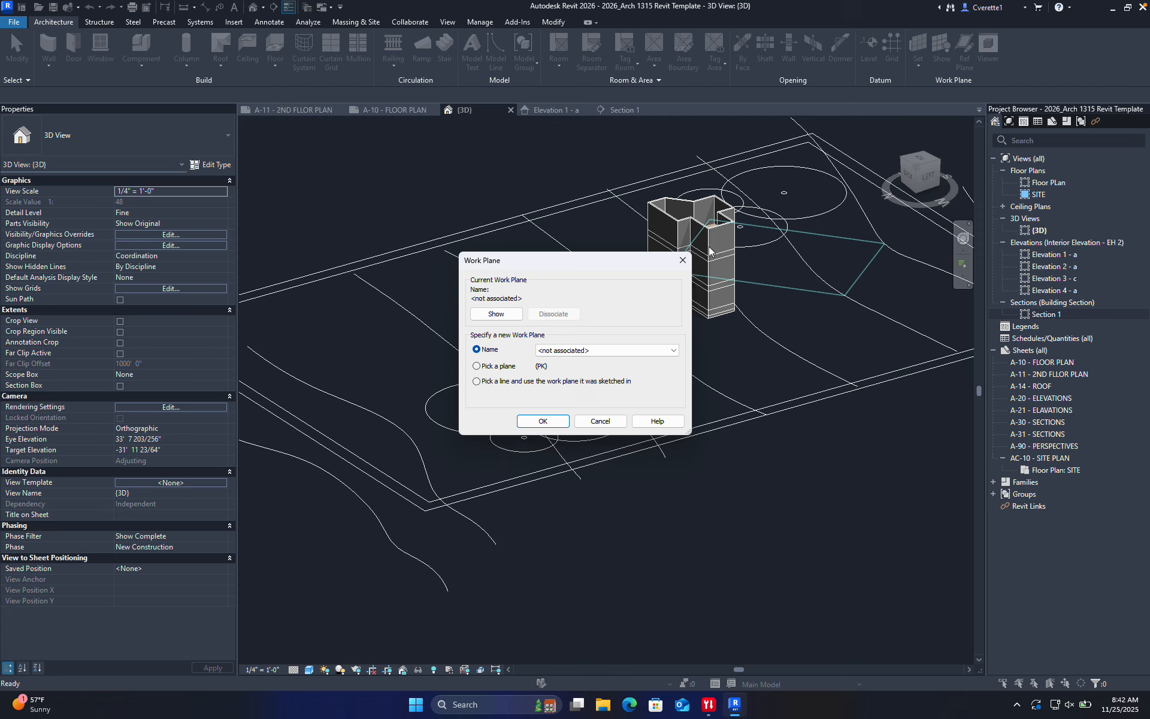
click(575, 350)
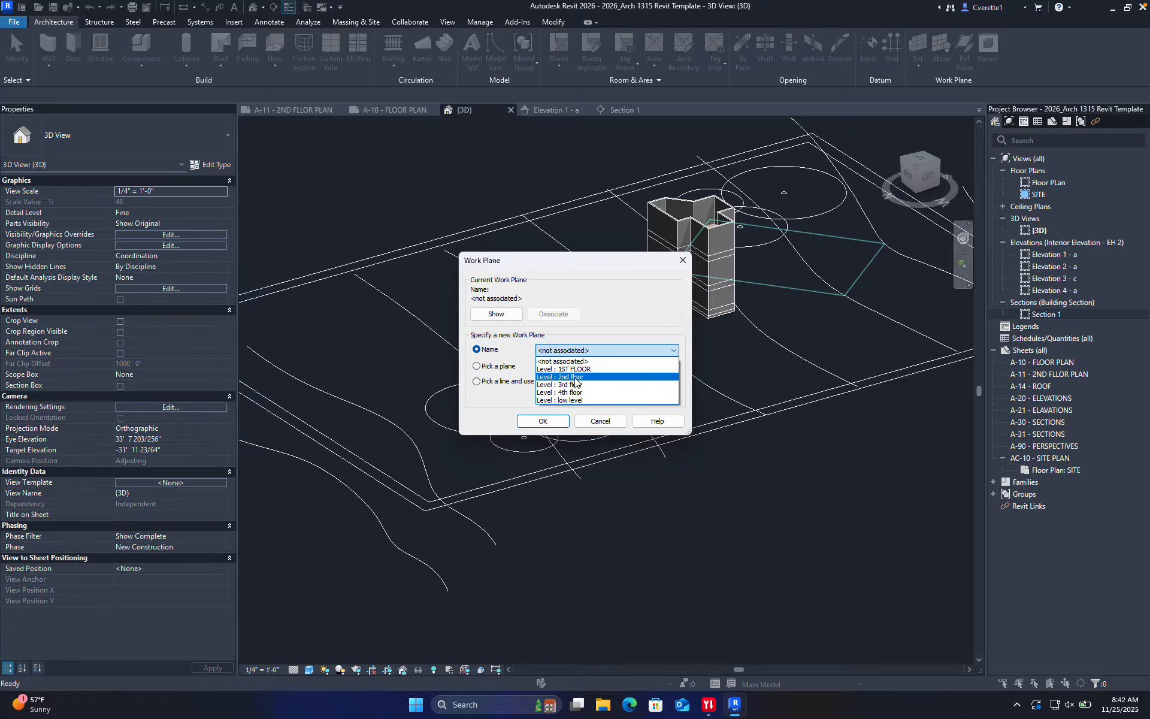
click(574, 369)
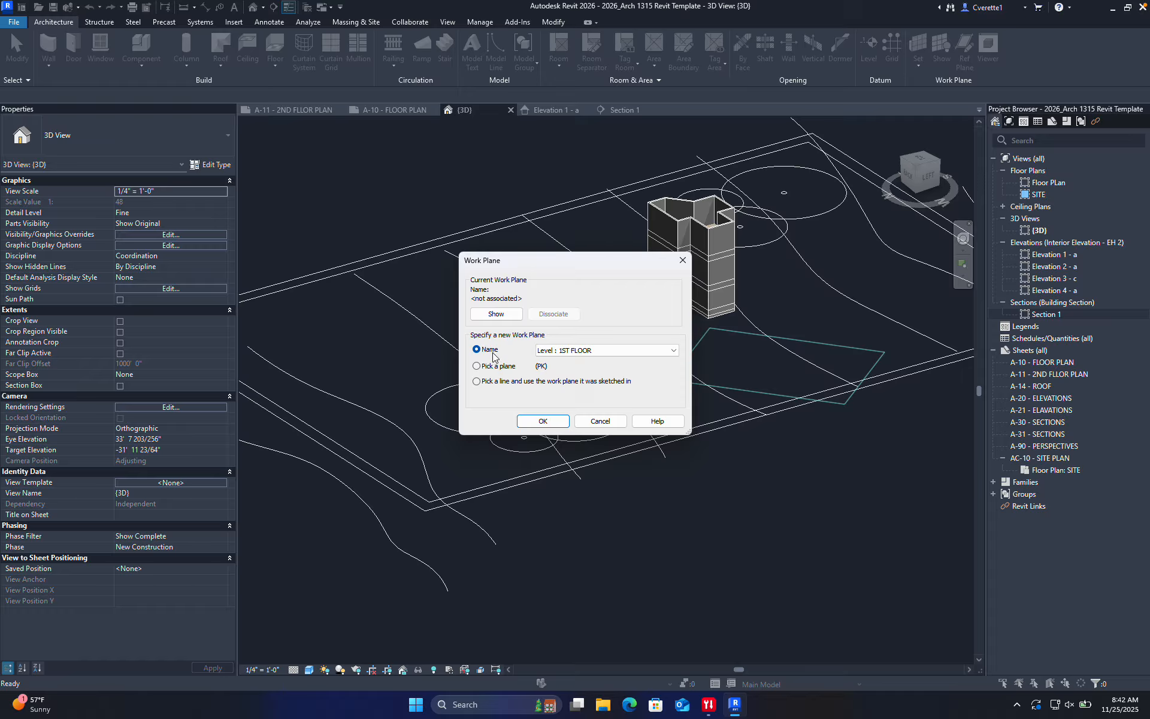
click(587, 352)
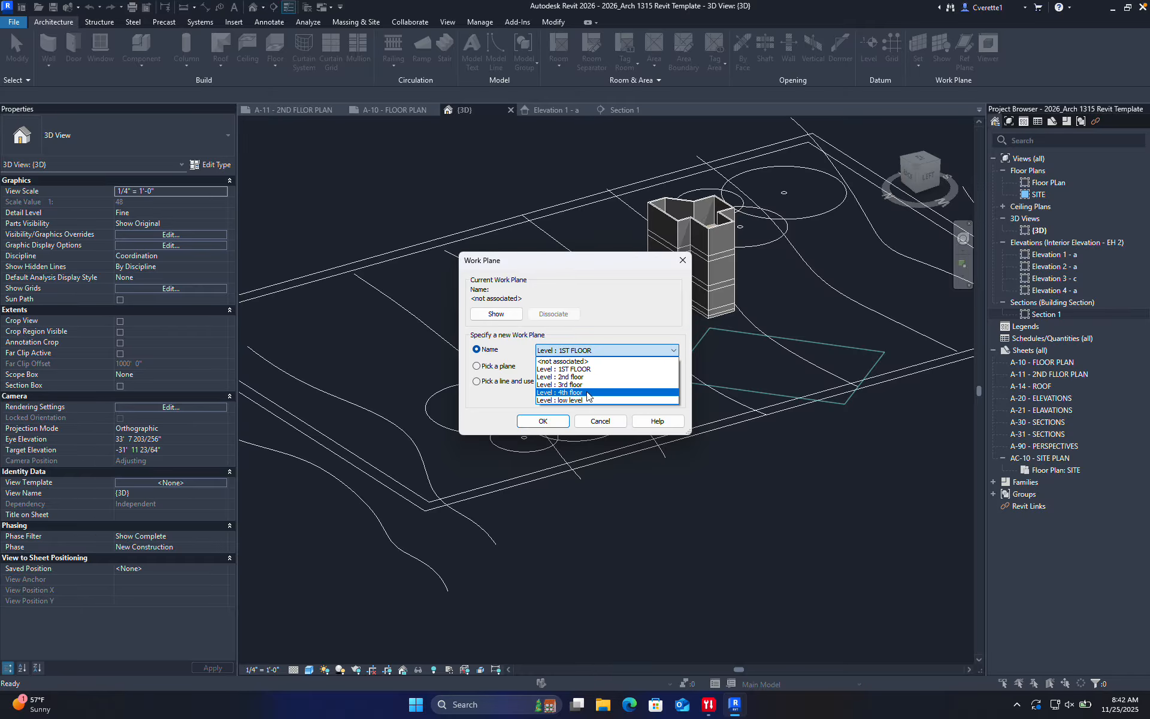
click(588, 399)
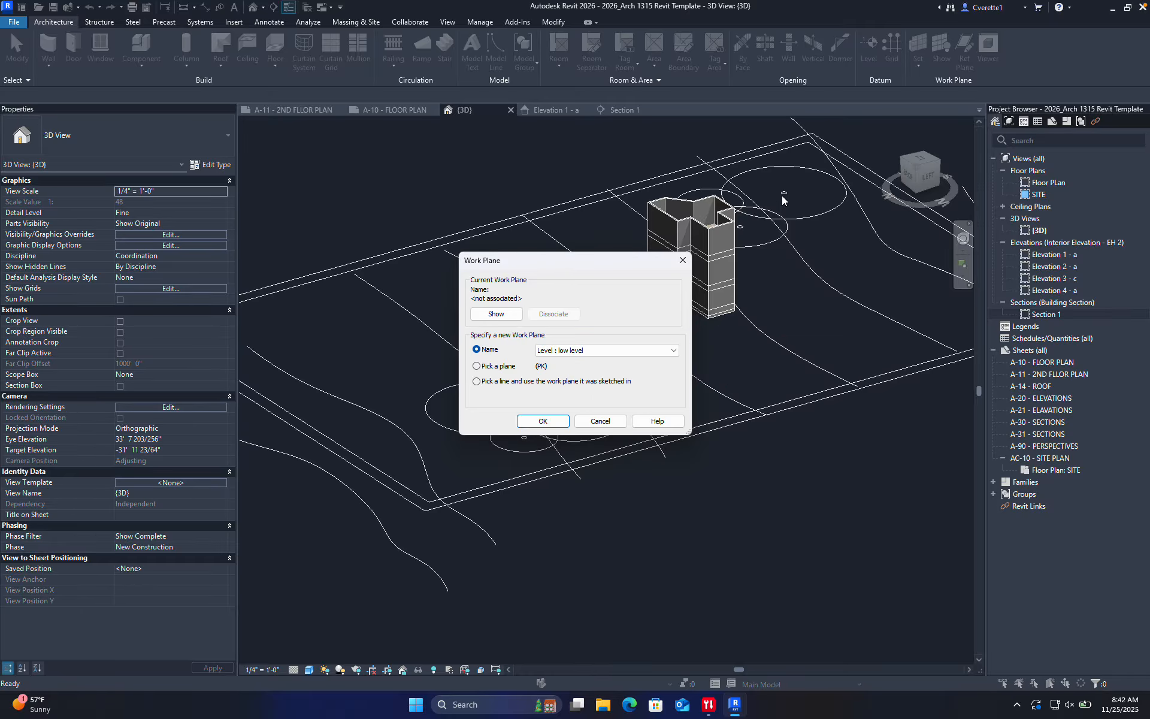
click(621, 349)
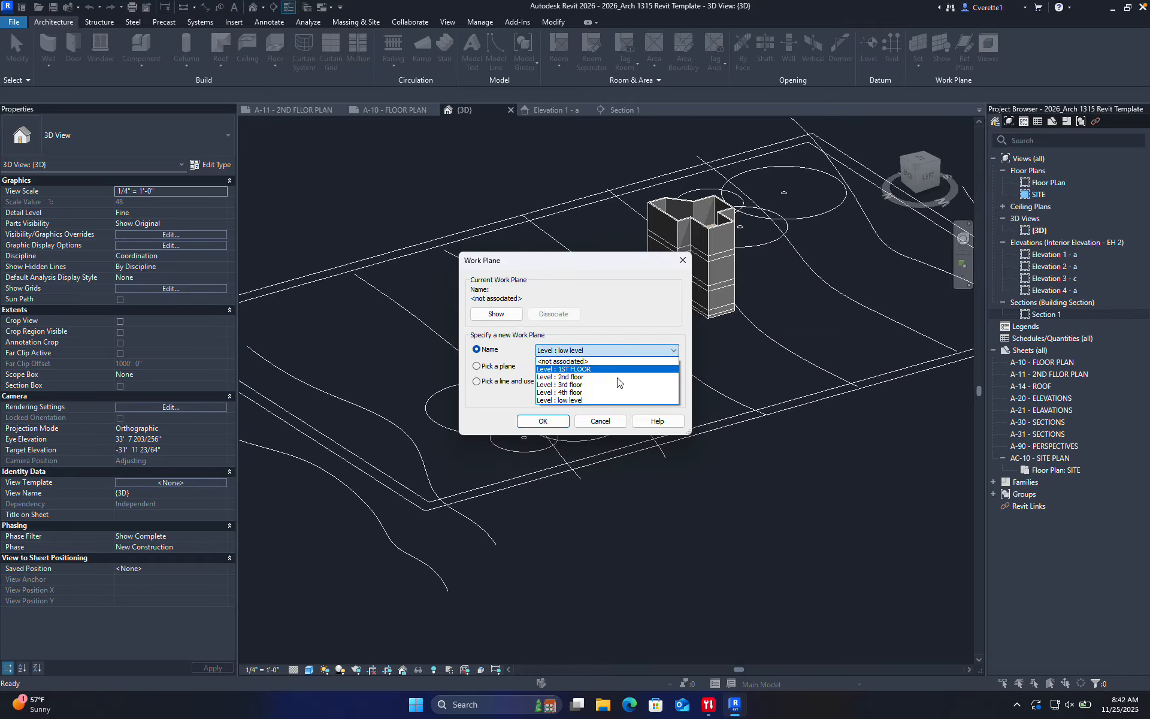
click(571, 393)
click(591, 349)
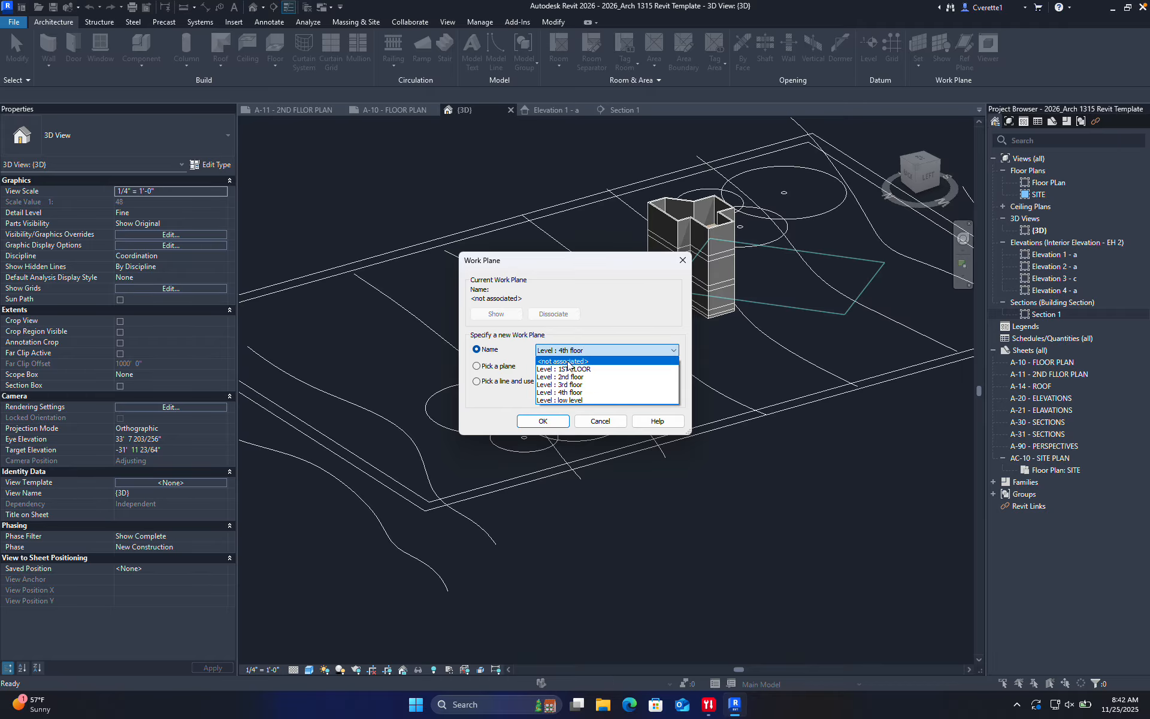
click(566, 369)
click(542, 421)
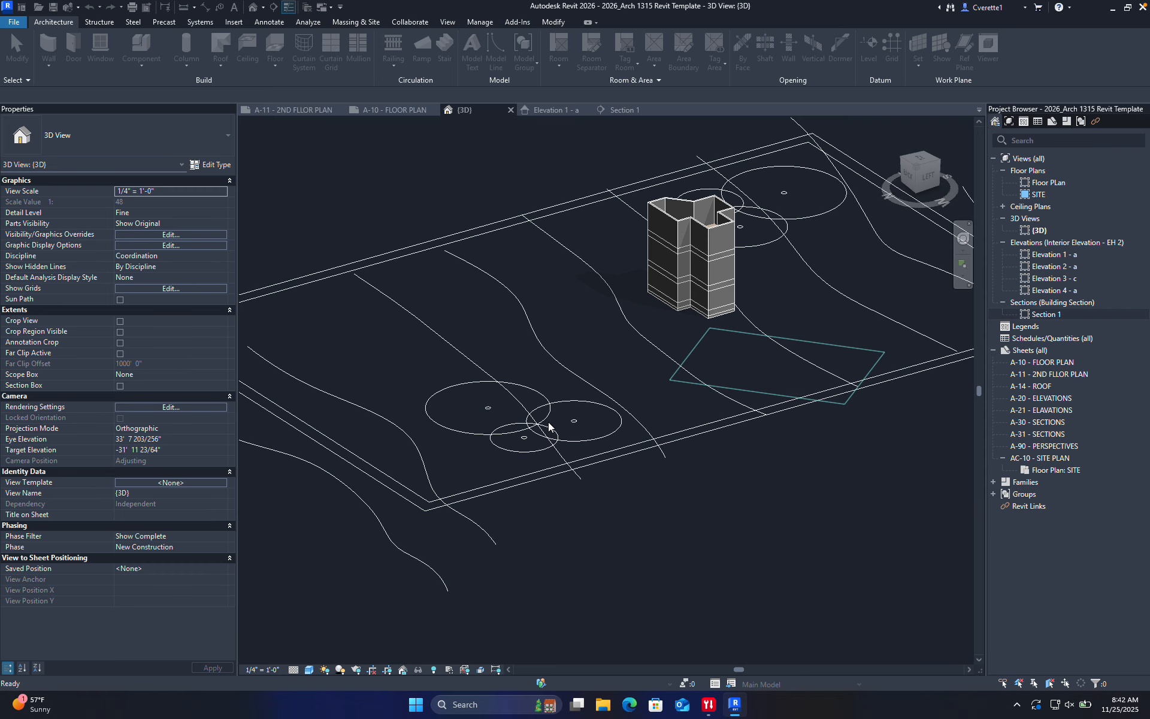
click(515, 295)
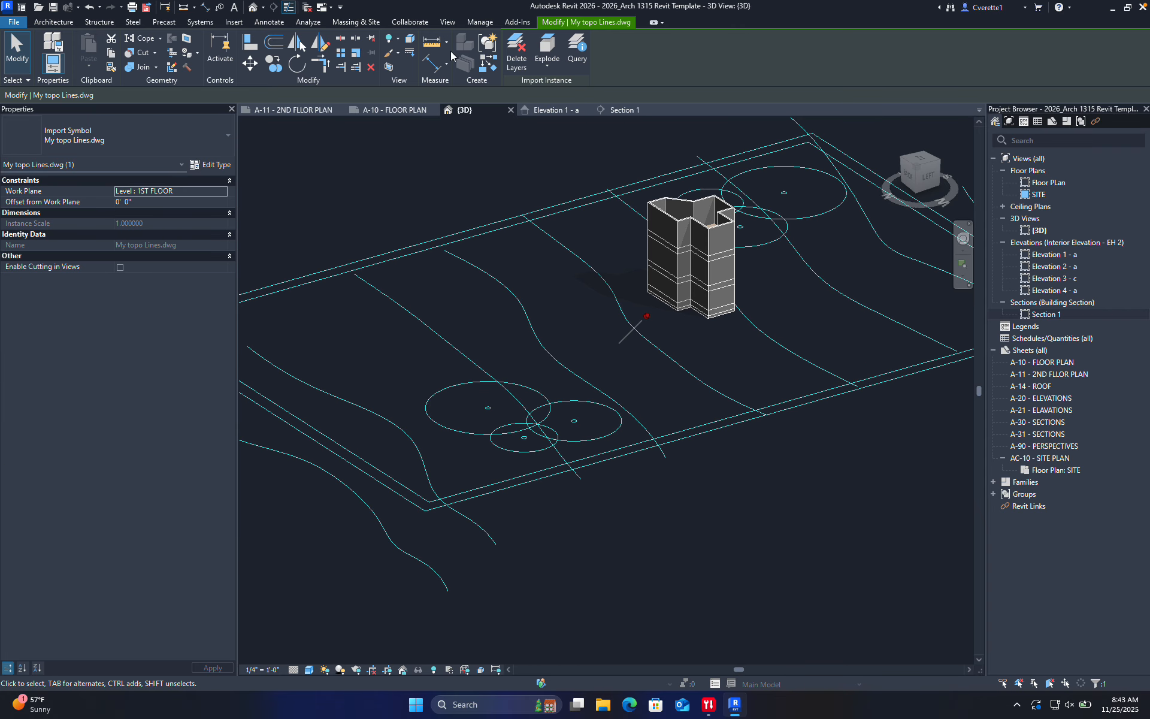
Create a toposolid from the CAD import, excluding the TRees, Setback and 0 layers
click(569, 24)
click(358, 21)
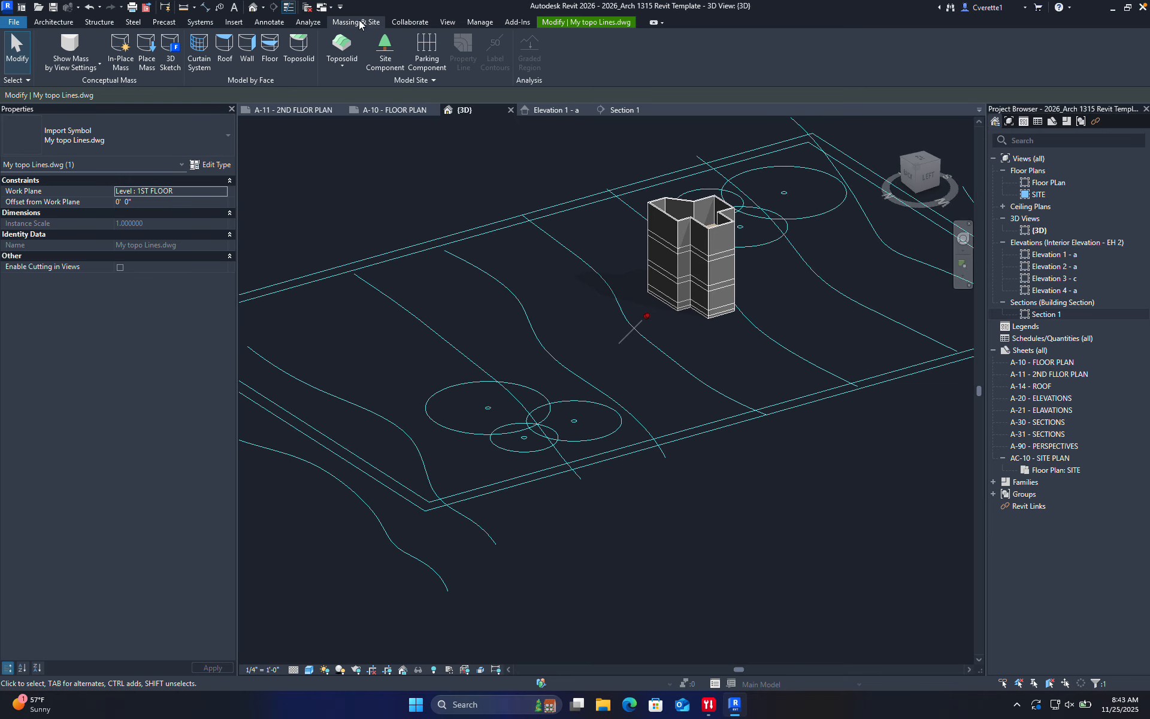
click(347, 67)
click(350, 115)
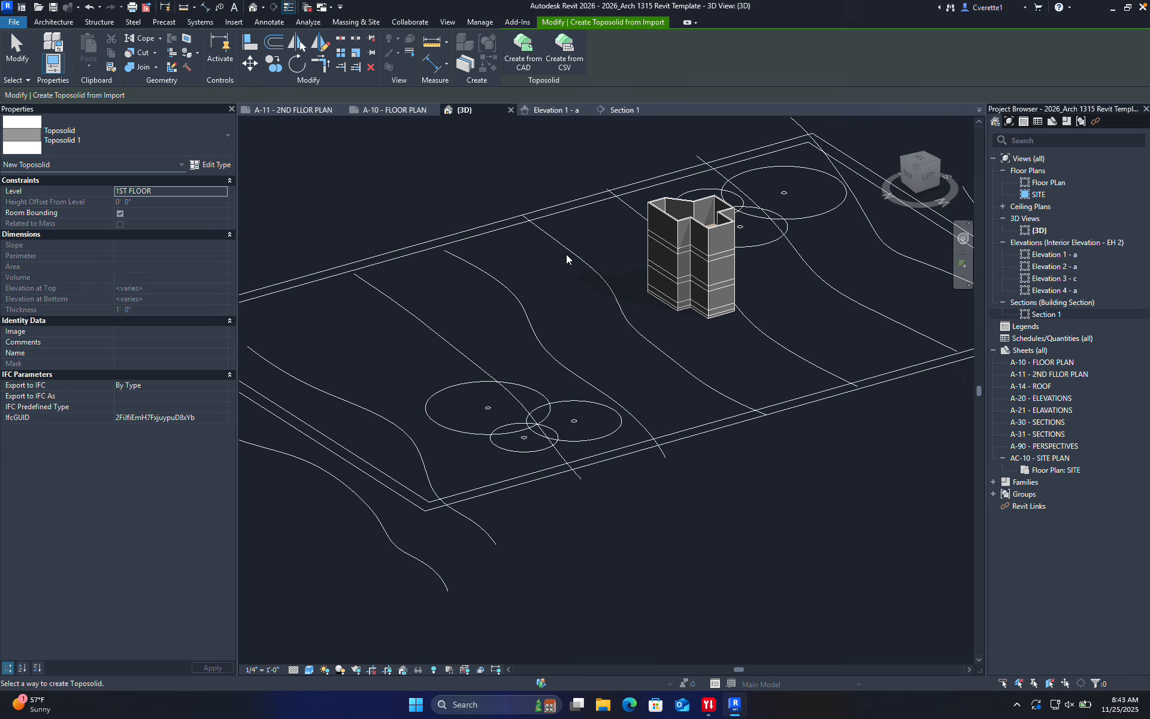
click(516, 53)
click(584, 265)
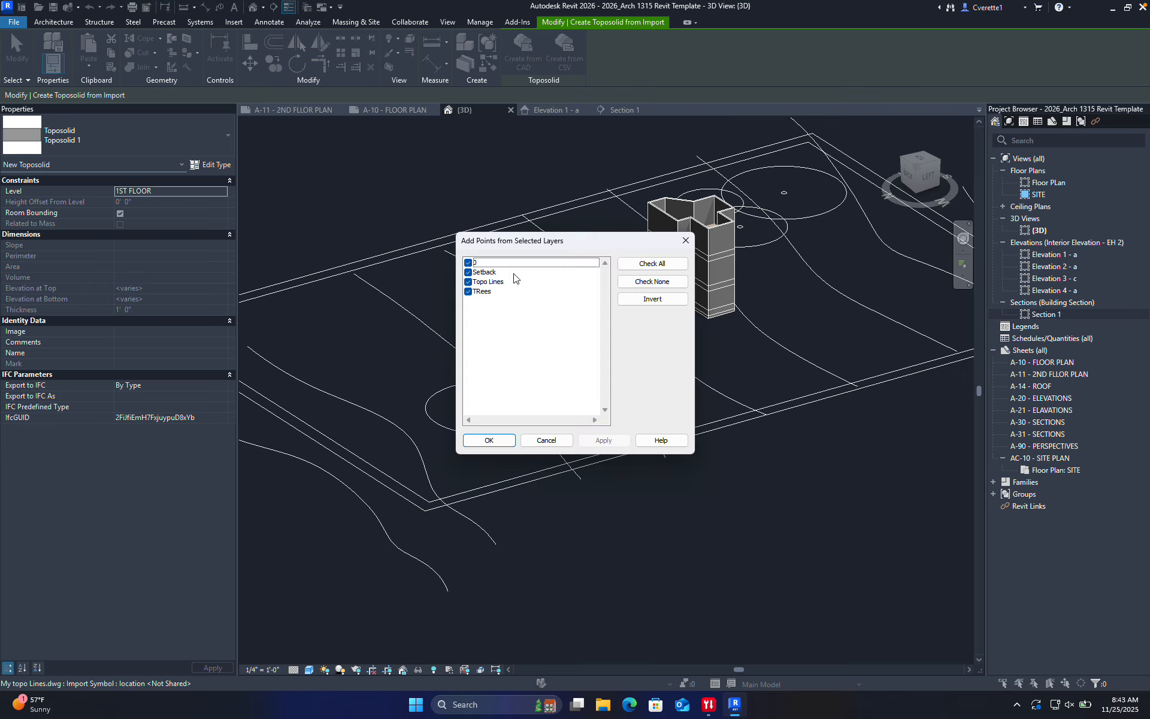
click(467, 291)
click(468, 272)
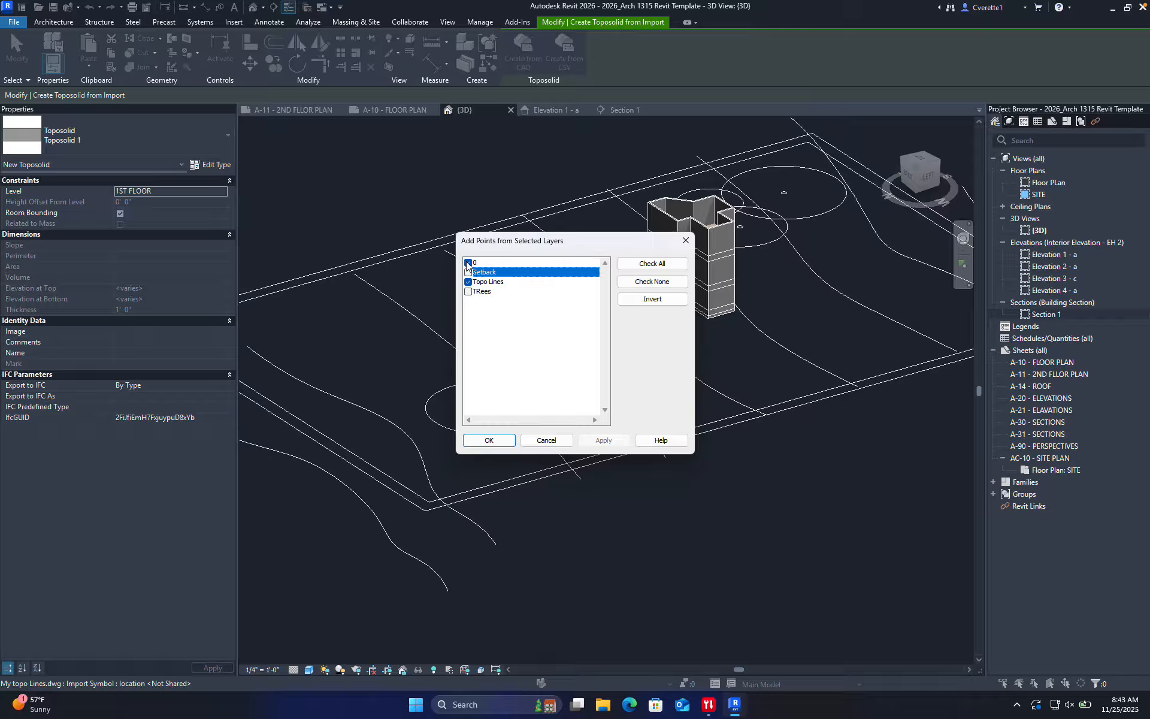
click(467, 262)
click(489, 441)
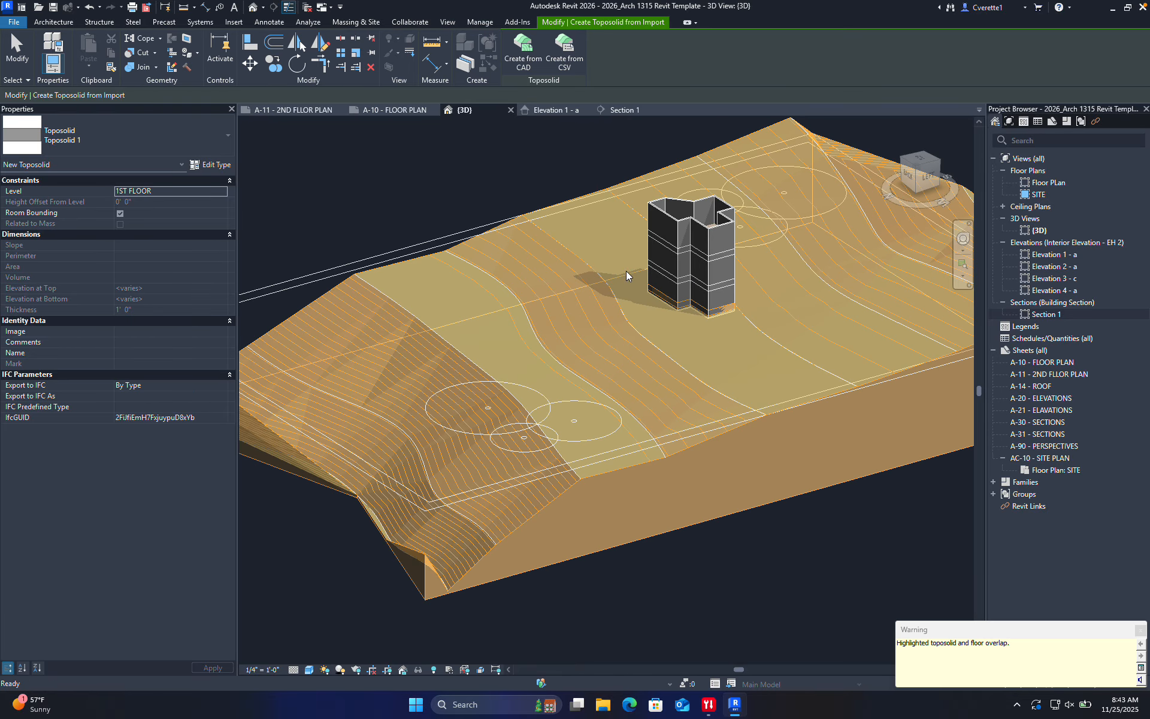
click(681, 539)
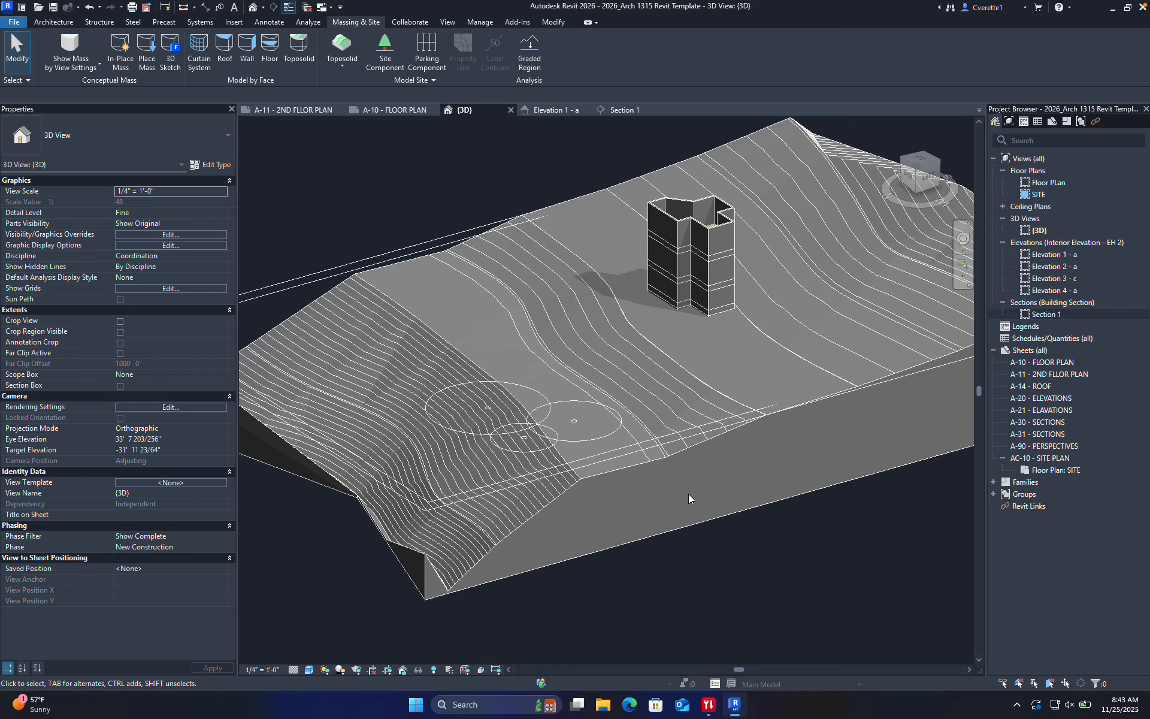
scroll(688, 493, down, 3)
scroll(485, 490, up, 5)
scroll(557, 482, down, 7)
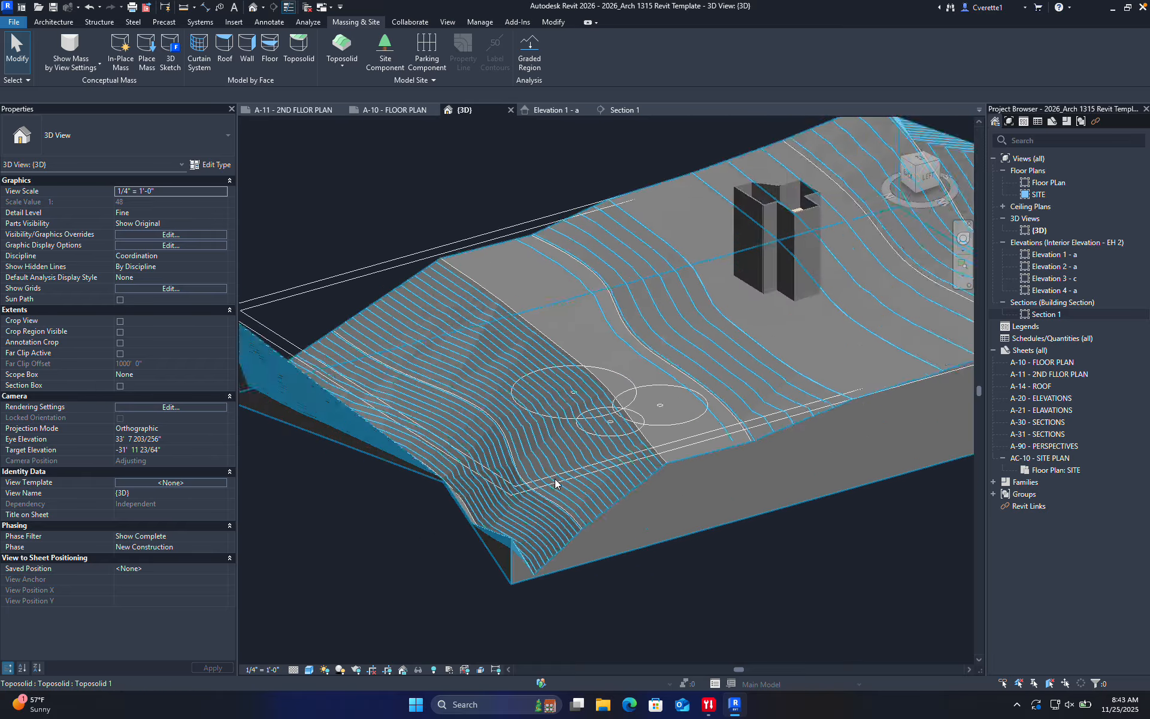
shift+middle_drag(556, 482, 663, 355)
scroll(666, 459, up, 5)
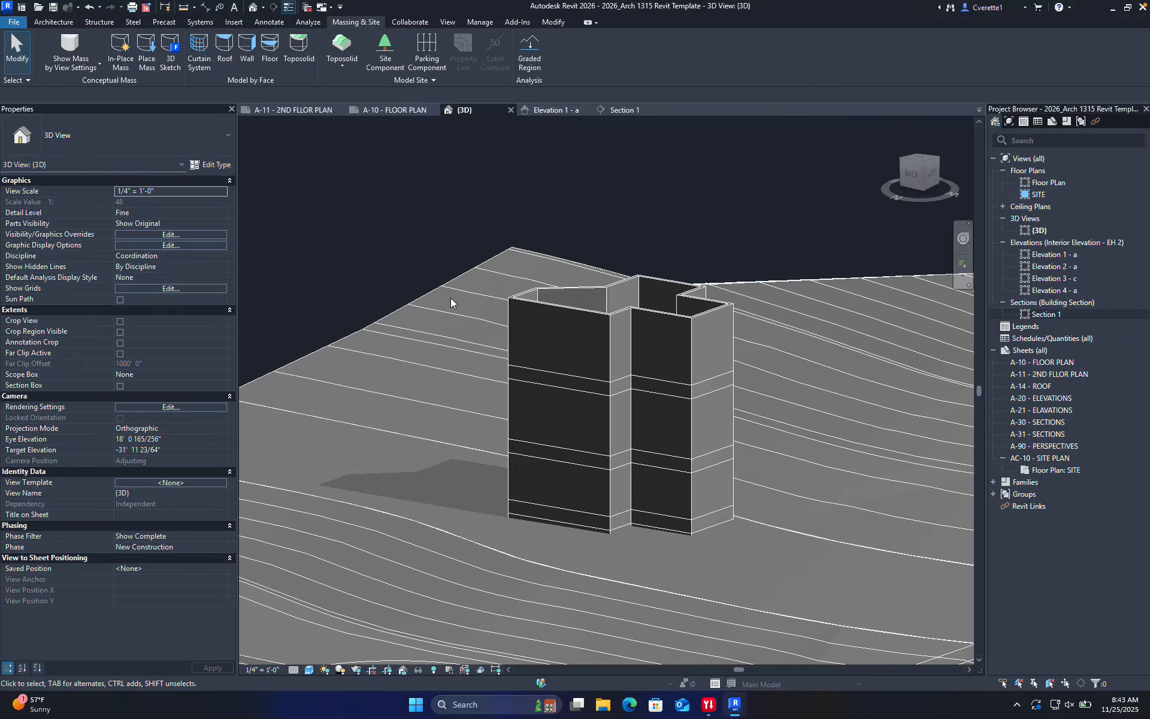
click(399, 324)
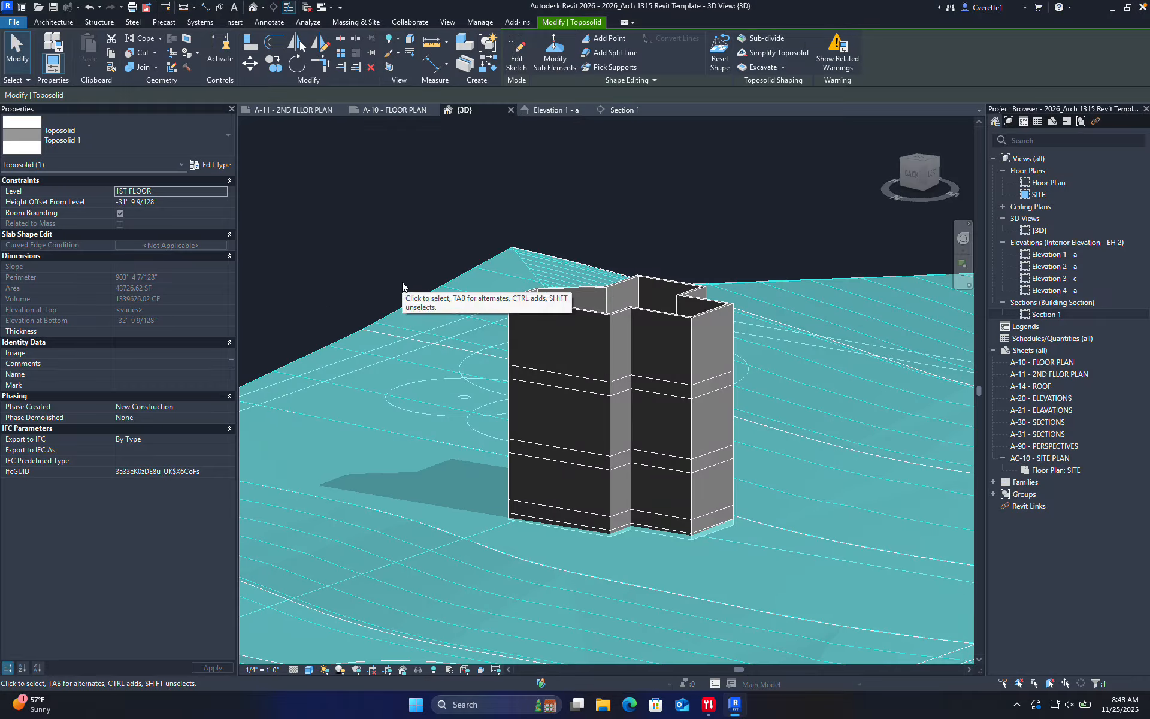
key(p)
key(n)
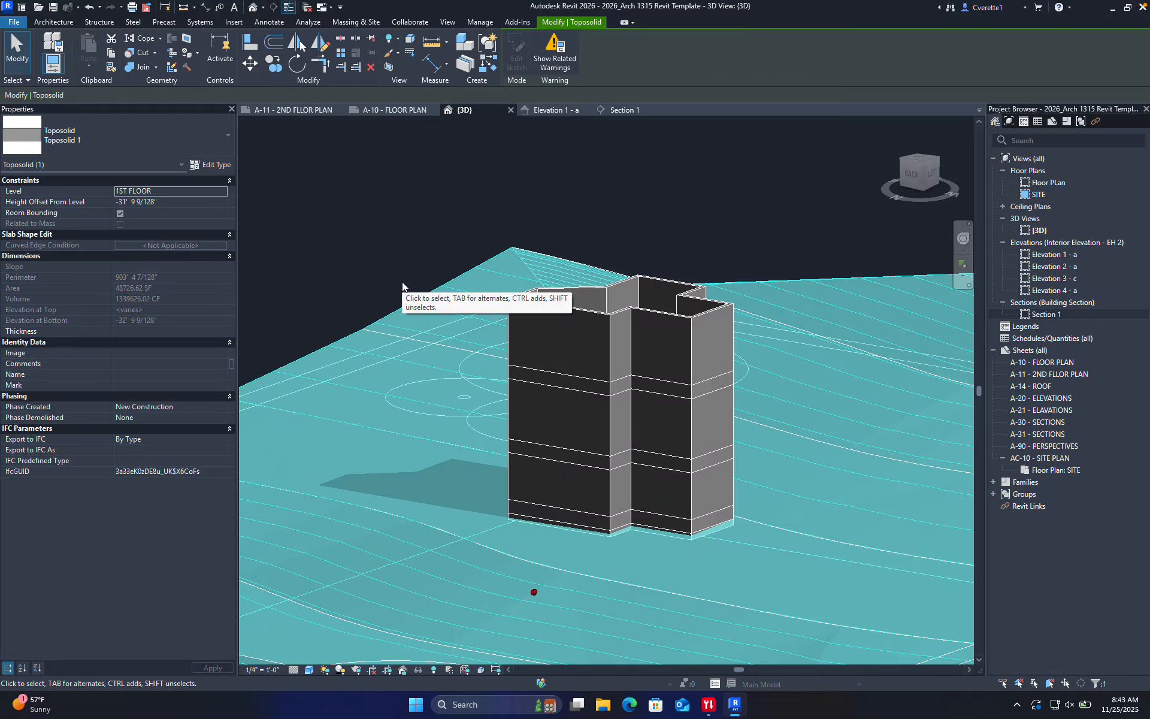
click(534, 593)
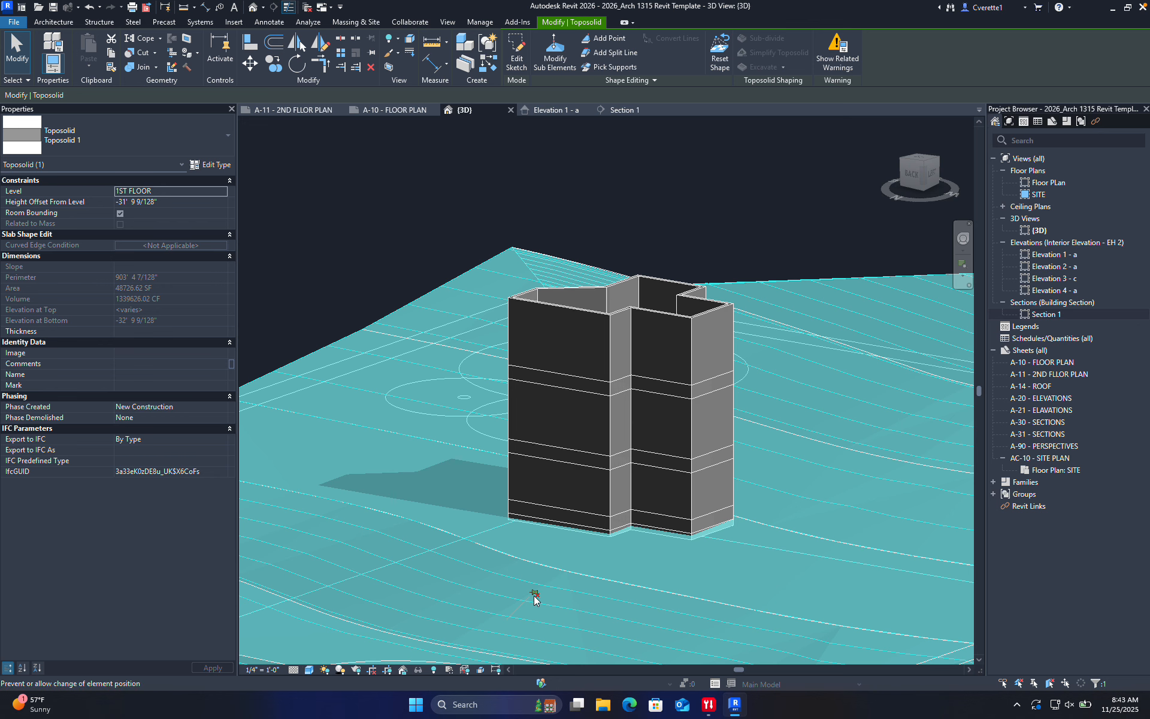
click(533, 594)
scroll(400, 318, down, 8)
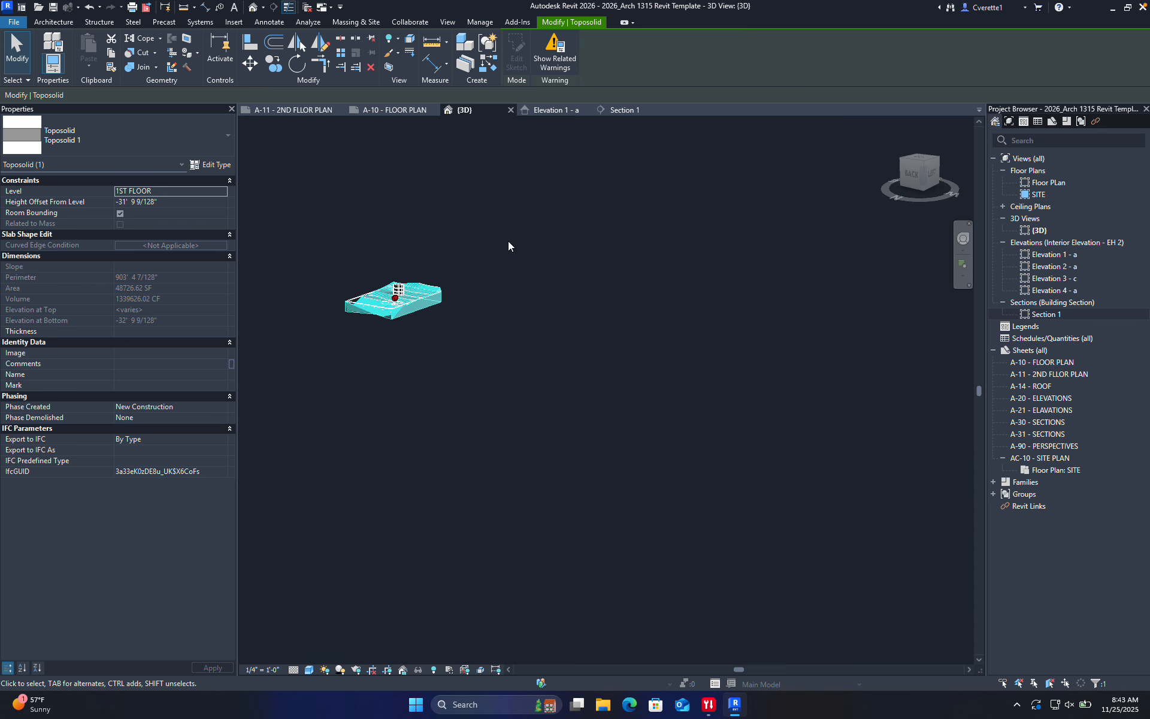
click(508, 241)
click(393, 290)
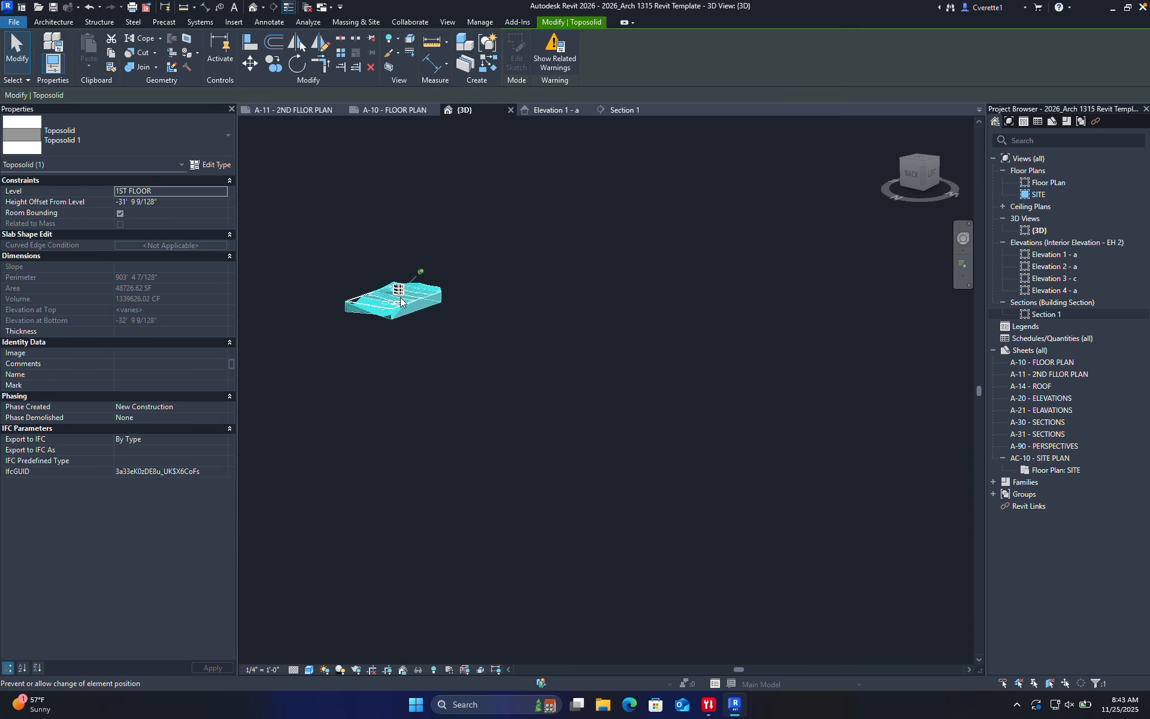
scroll(408, 319, up, 10)
scroll(410, 282, down, 6)
middle_drag(415, 303, 469, 364)
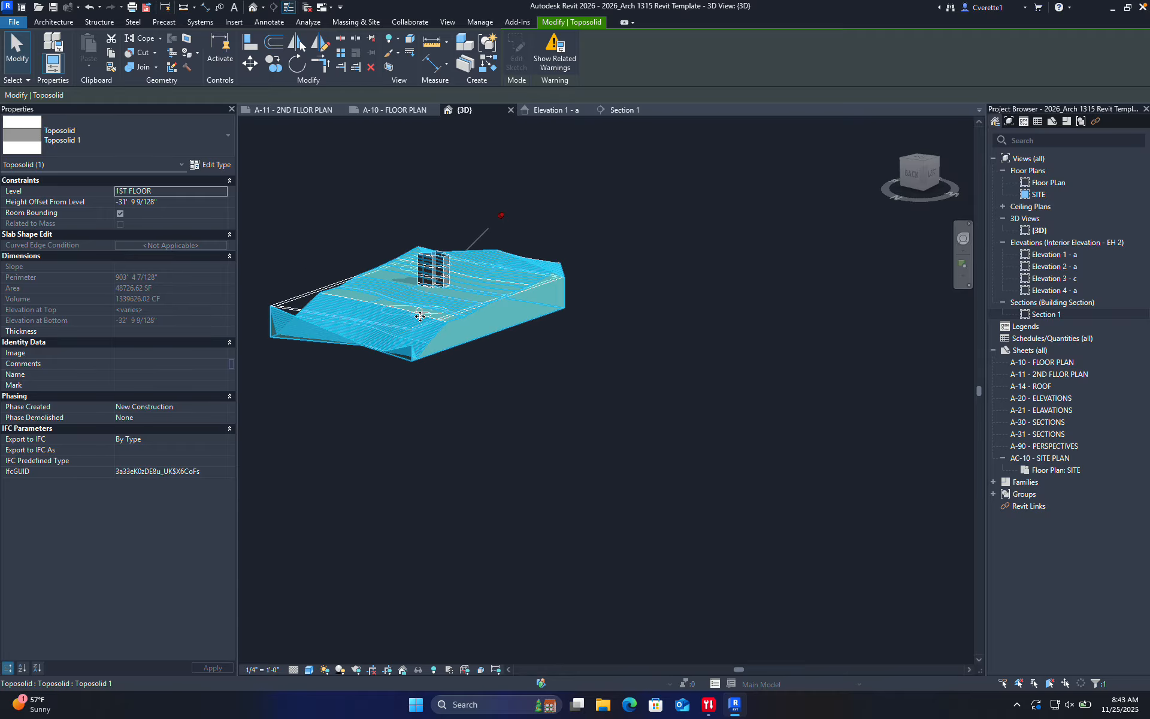
scroll(424, 314, up, 2)
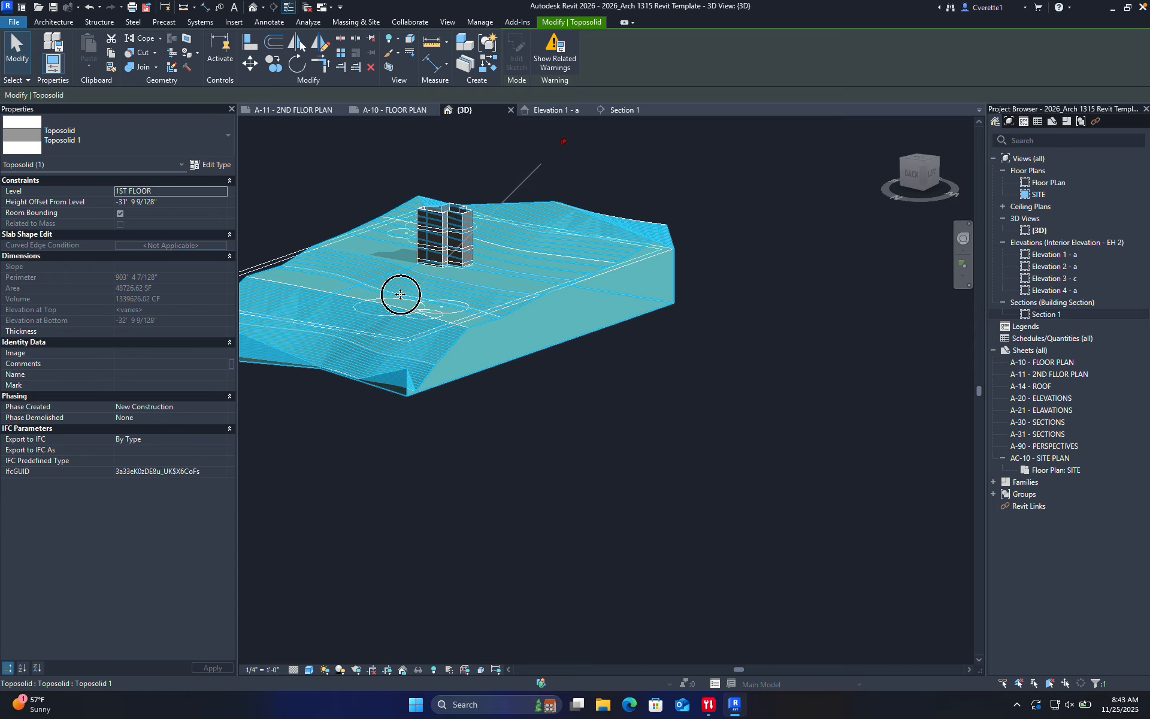
drag(400, 294, 400, 293)
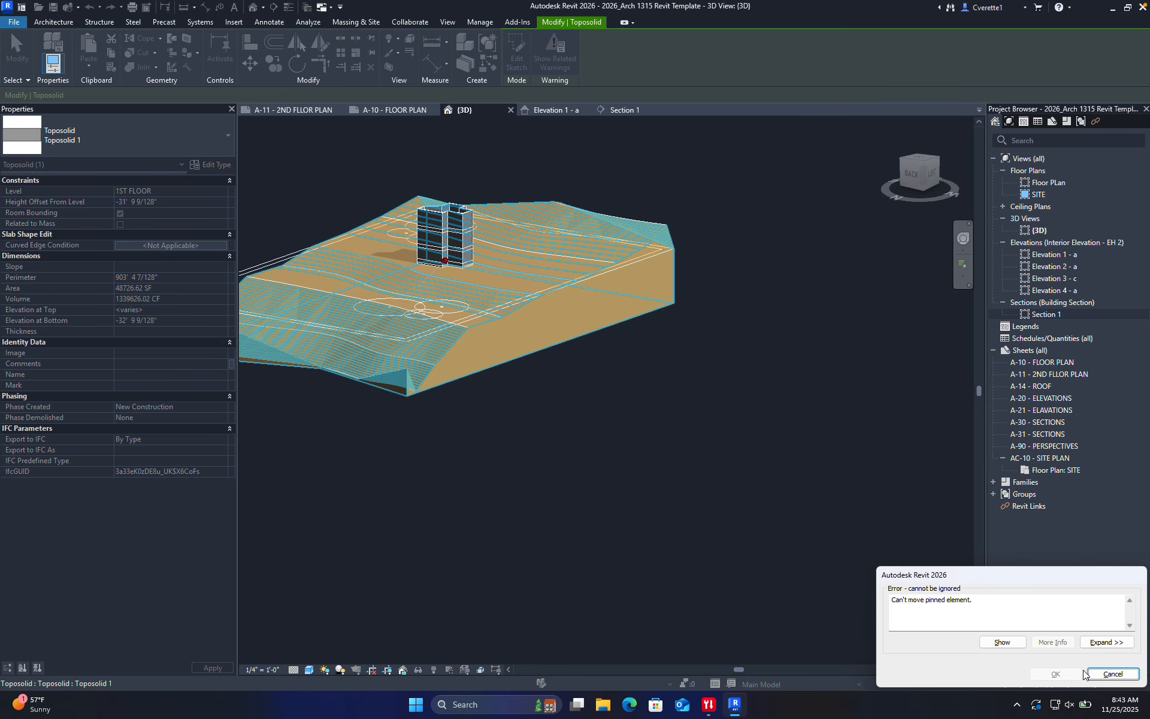
click(1105, 676)
Orbit to a high isometric view of the site, then switch to Elevation 1 - a
scroll(472, 313, up, 4)
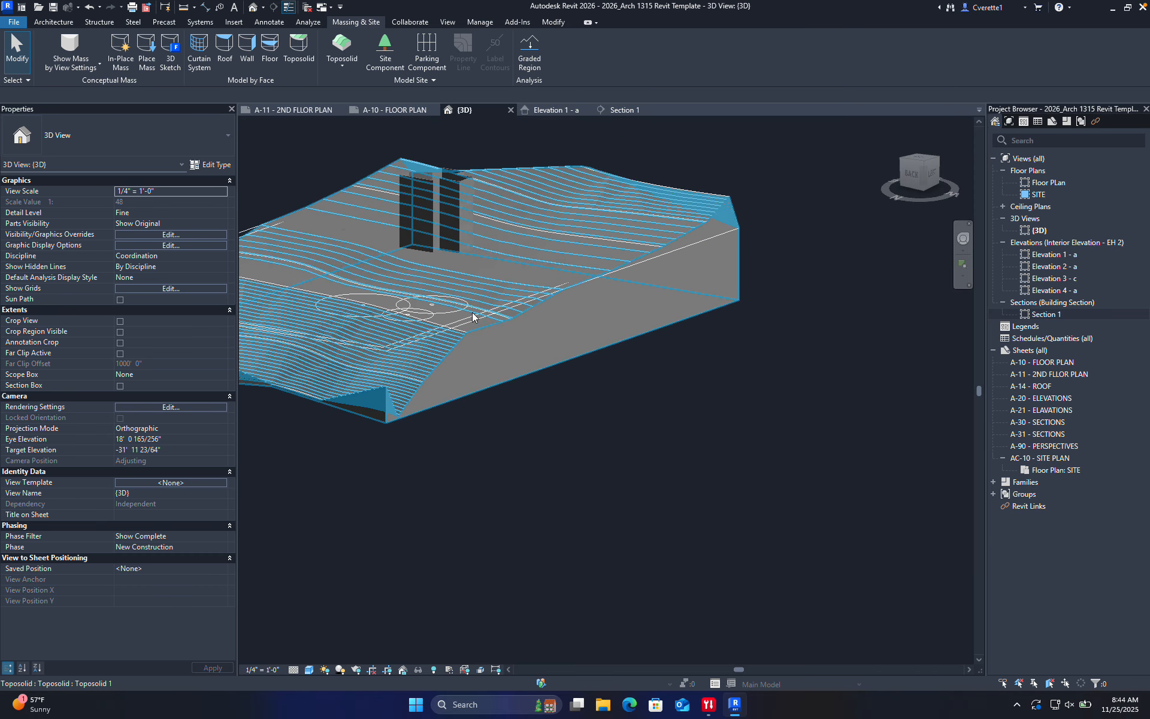
middle_drag(471, 311, 591, 388)
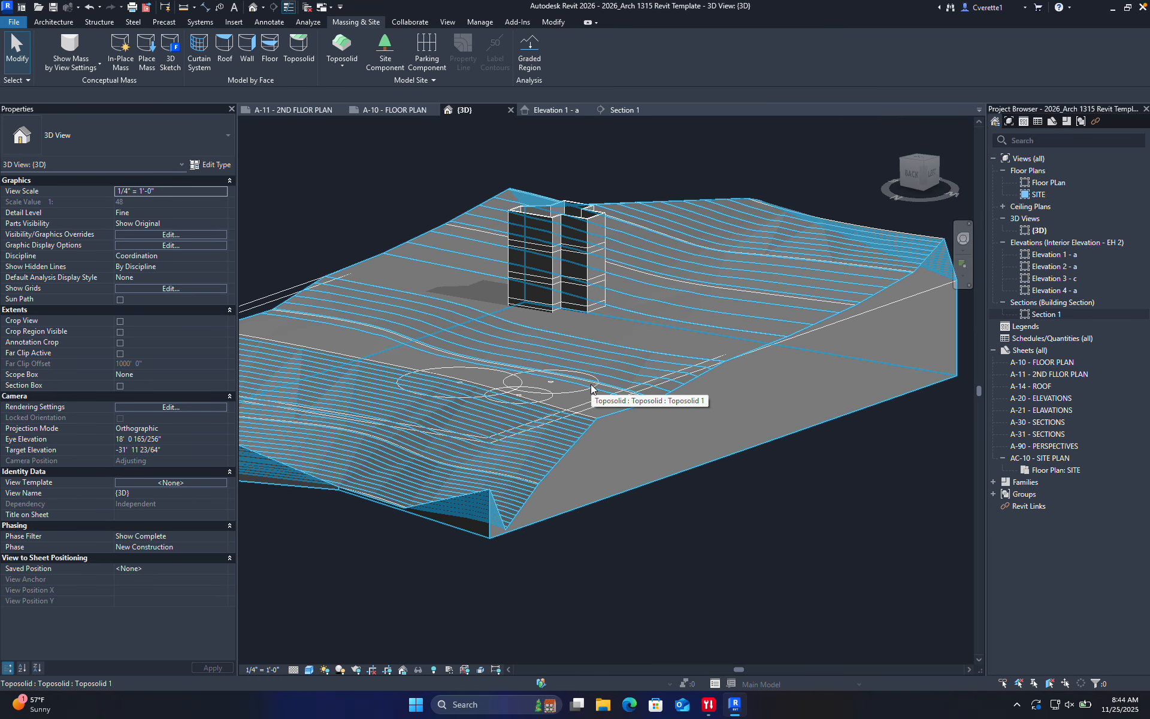
click(548, 379)
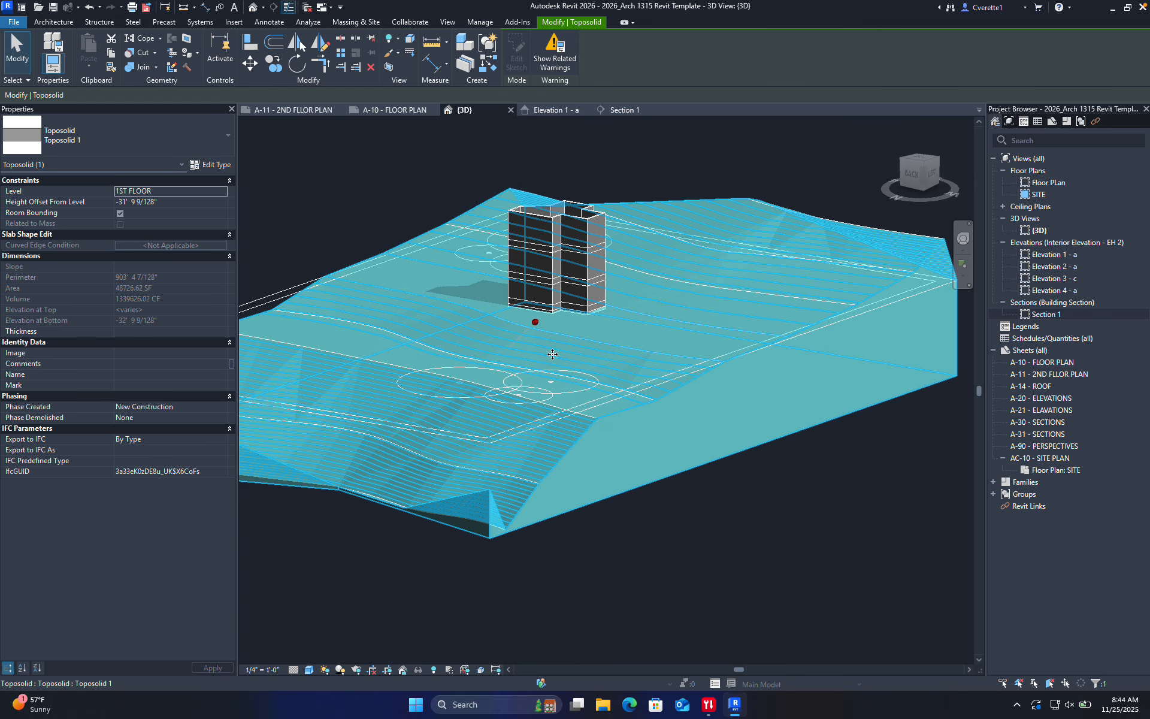
click(757, 563)
scroll(628, 530, down, 1)
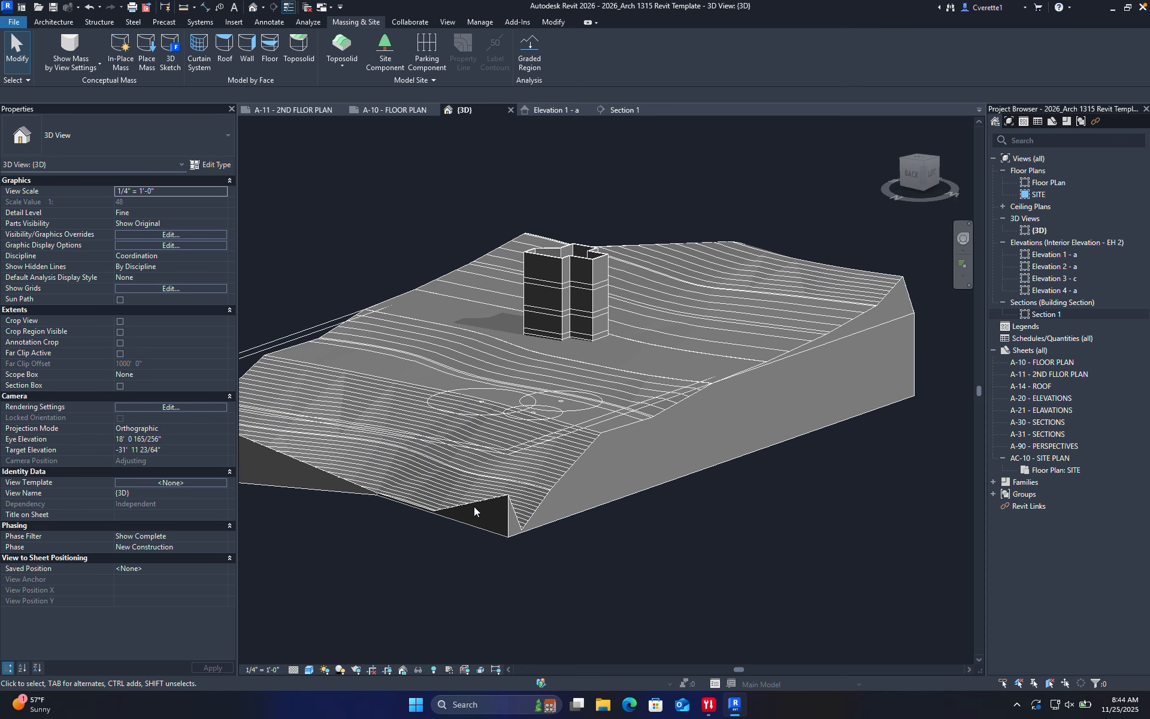
scroll(639, 423, up, 5)
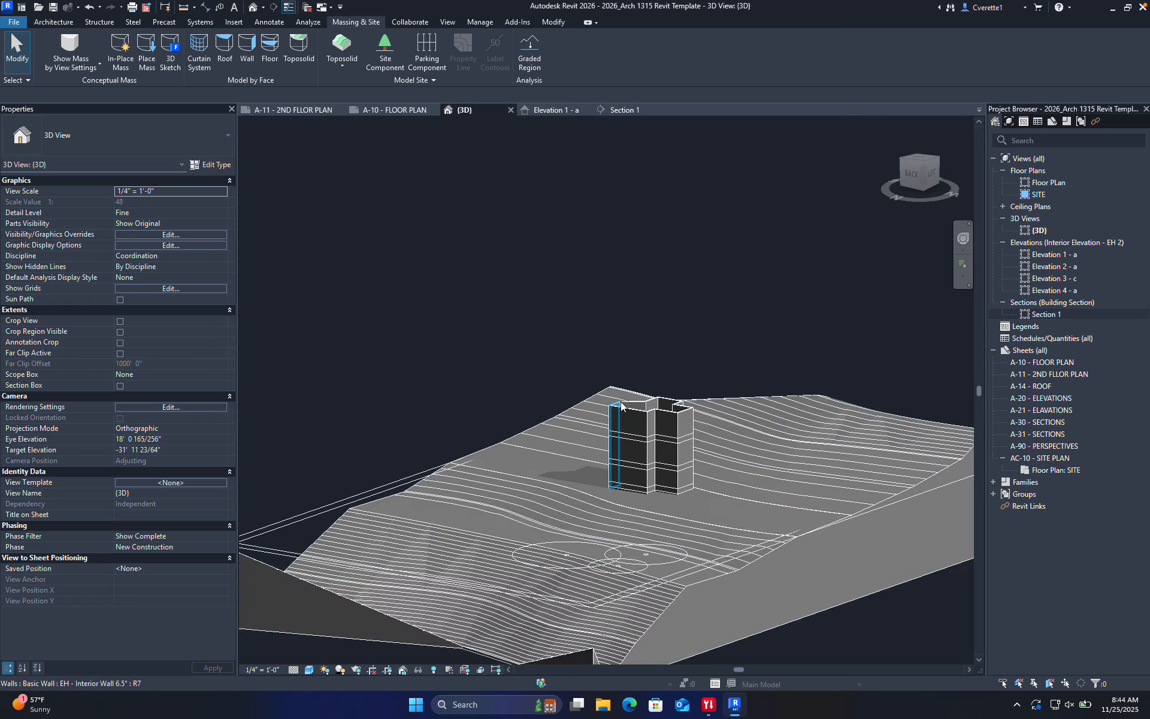
scroll(664, 487, down, 8)
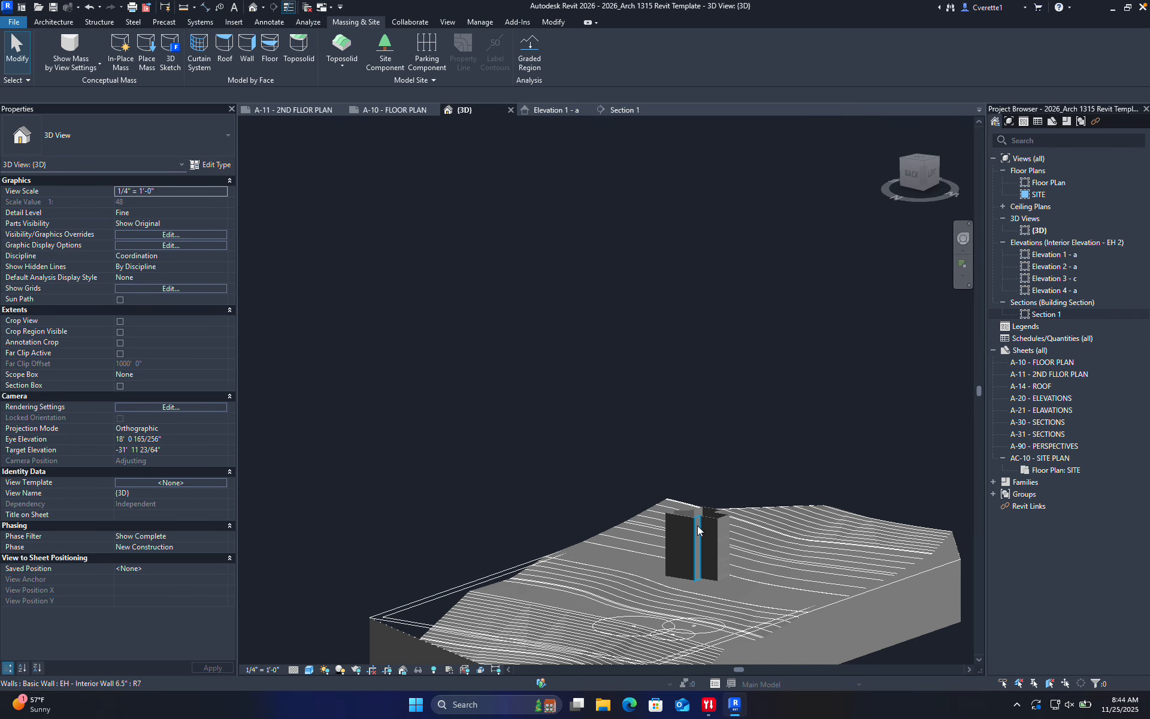
shift+middle_drag(662, 511, 590, 334)
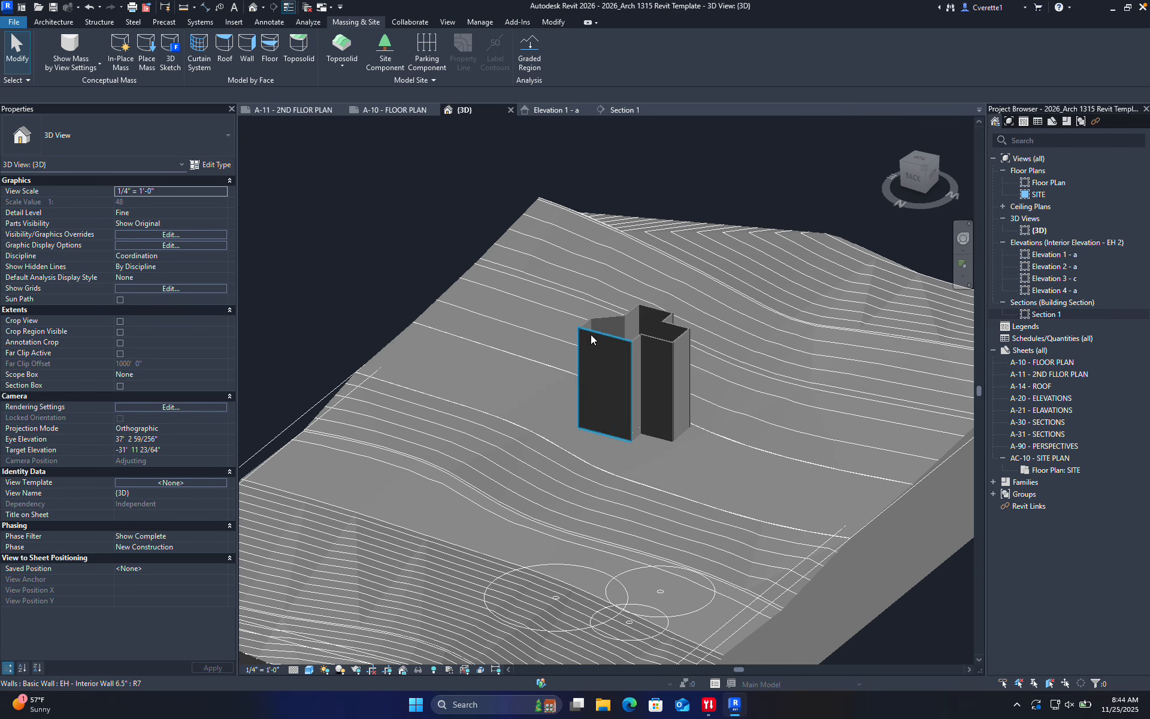
click(559, 111)
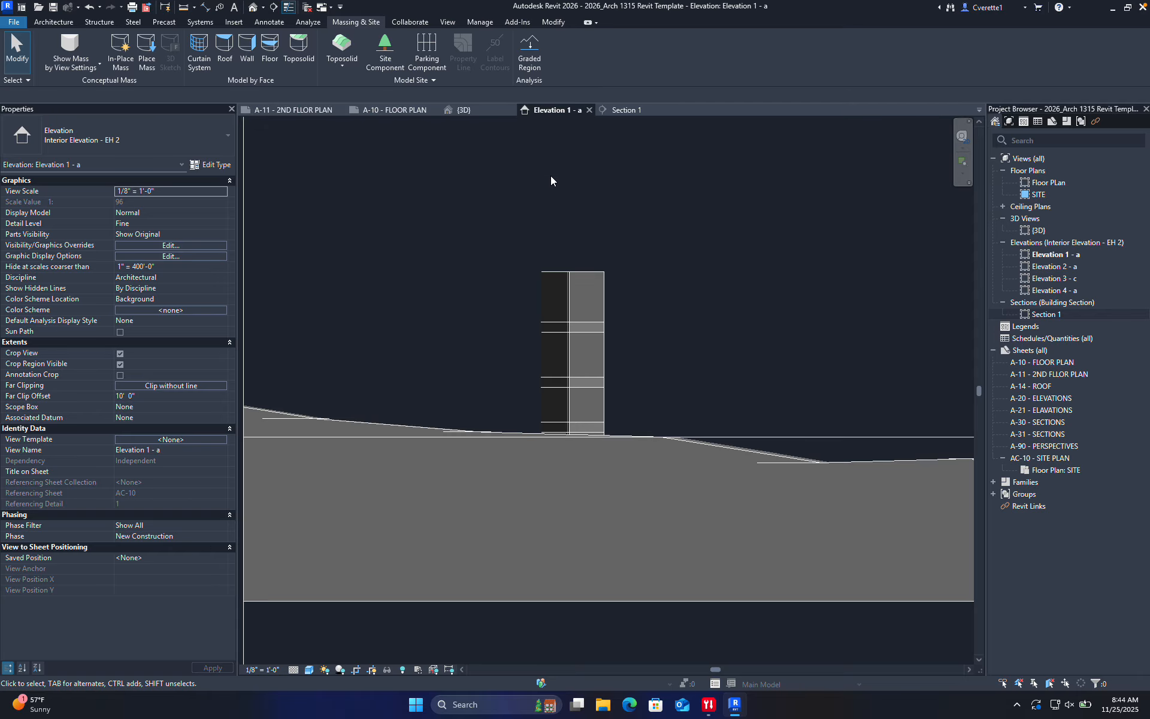
Close the Elevation 1 - a view and return to the {3D} view of the toposolid
click(620, 111)
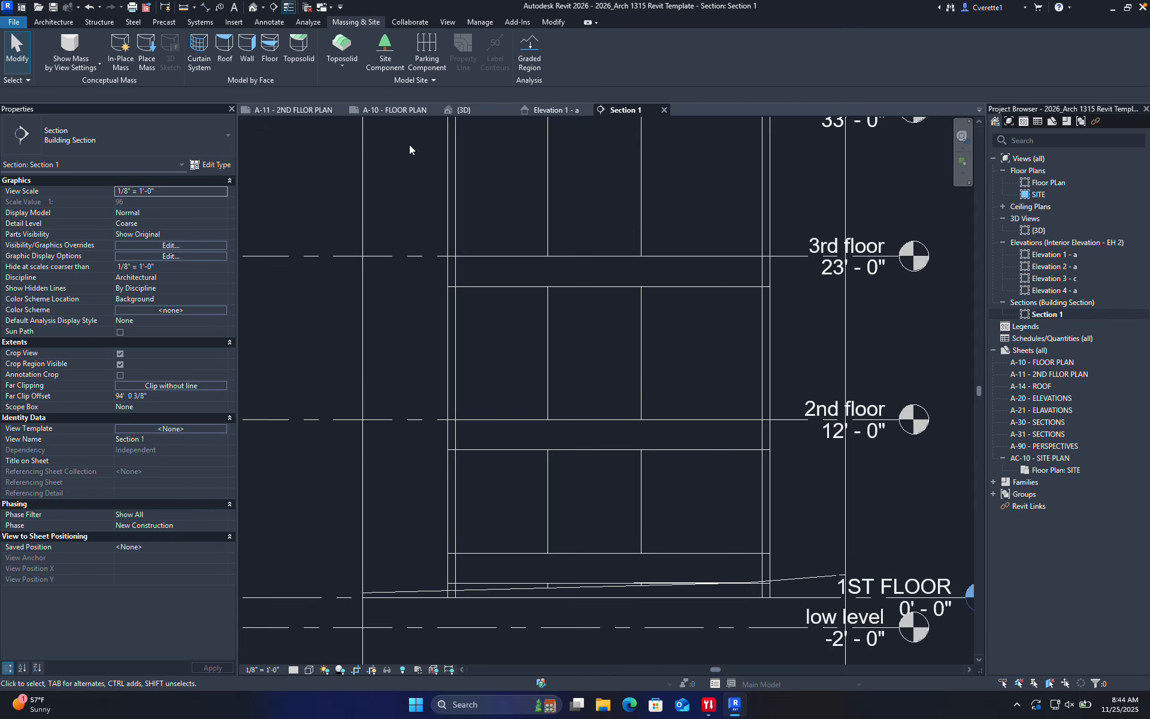
click(588, 111)
click(461, 111)
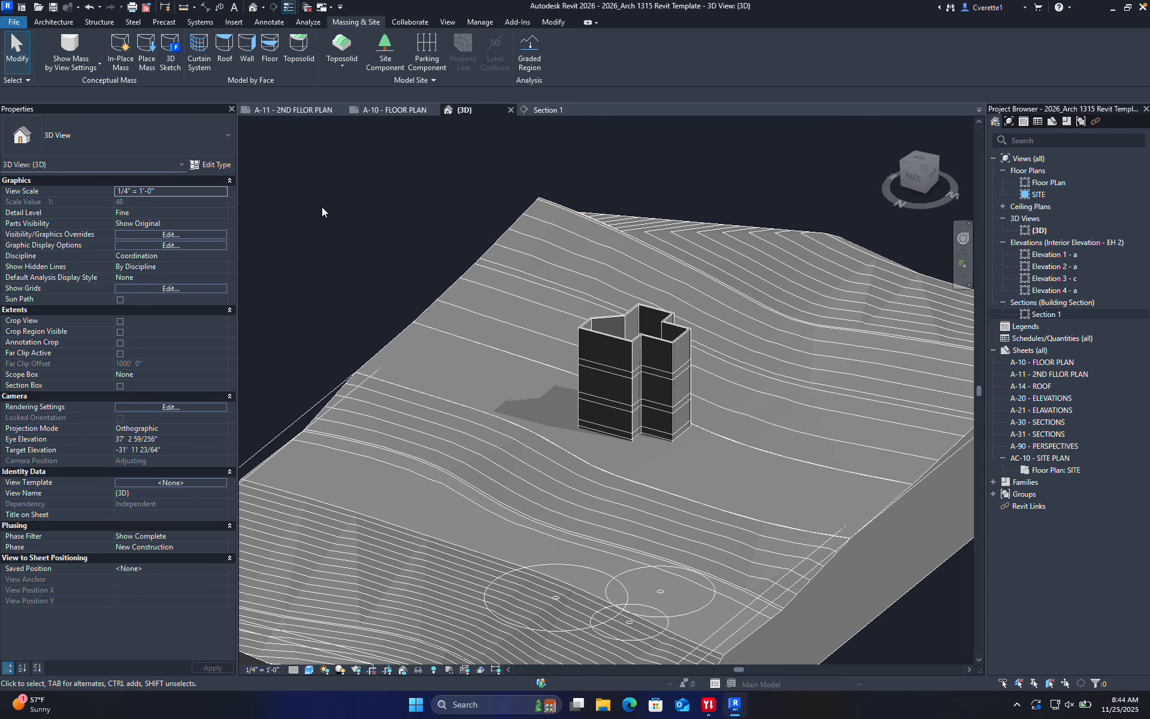
click(535, 303)
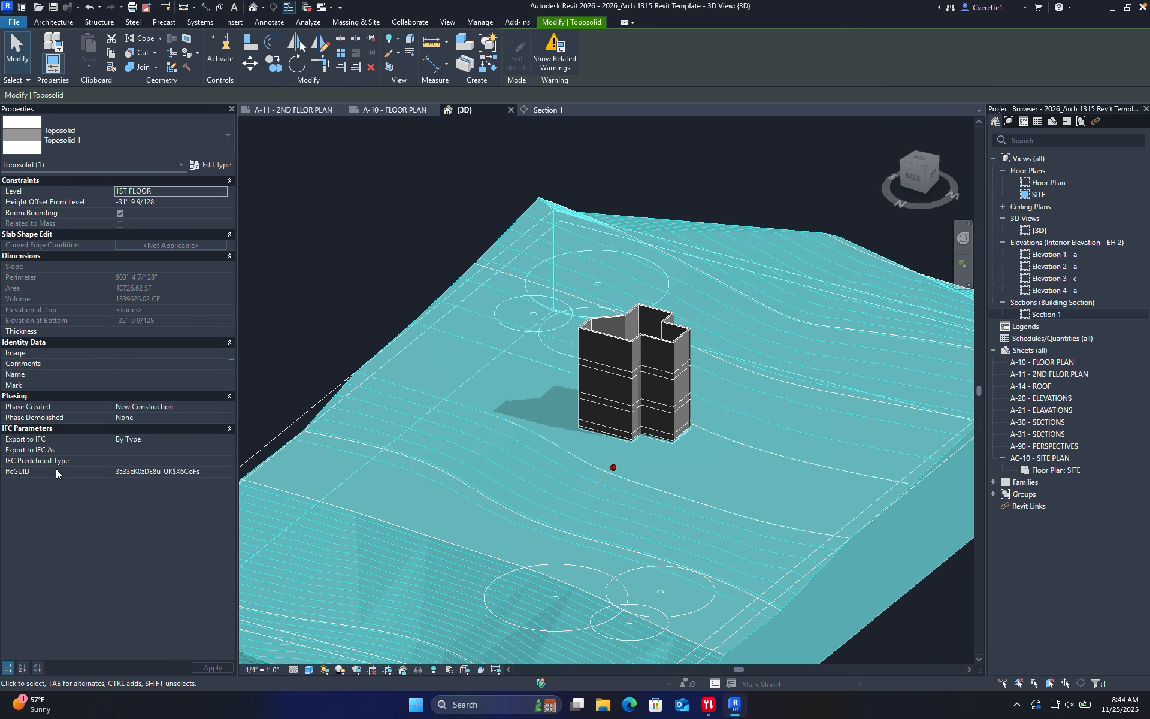
click(356, 208)
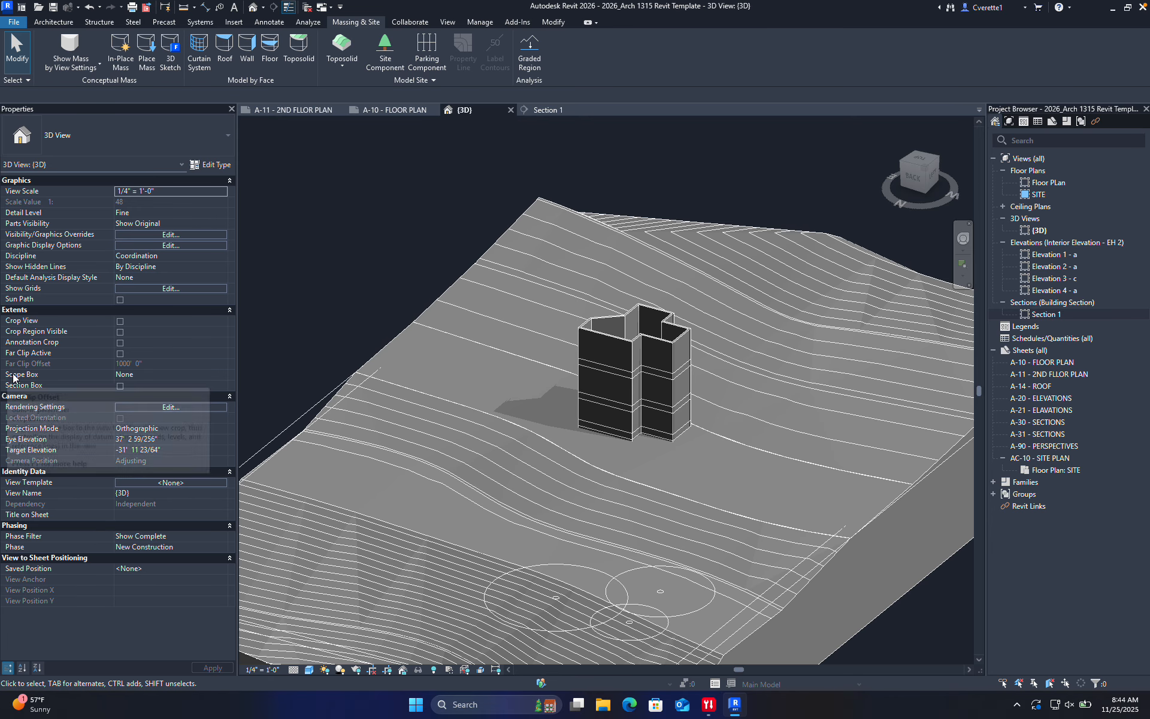
Turn on the 3D view's Section Box and pull its face into the house
click(120, 385)
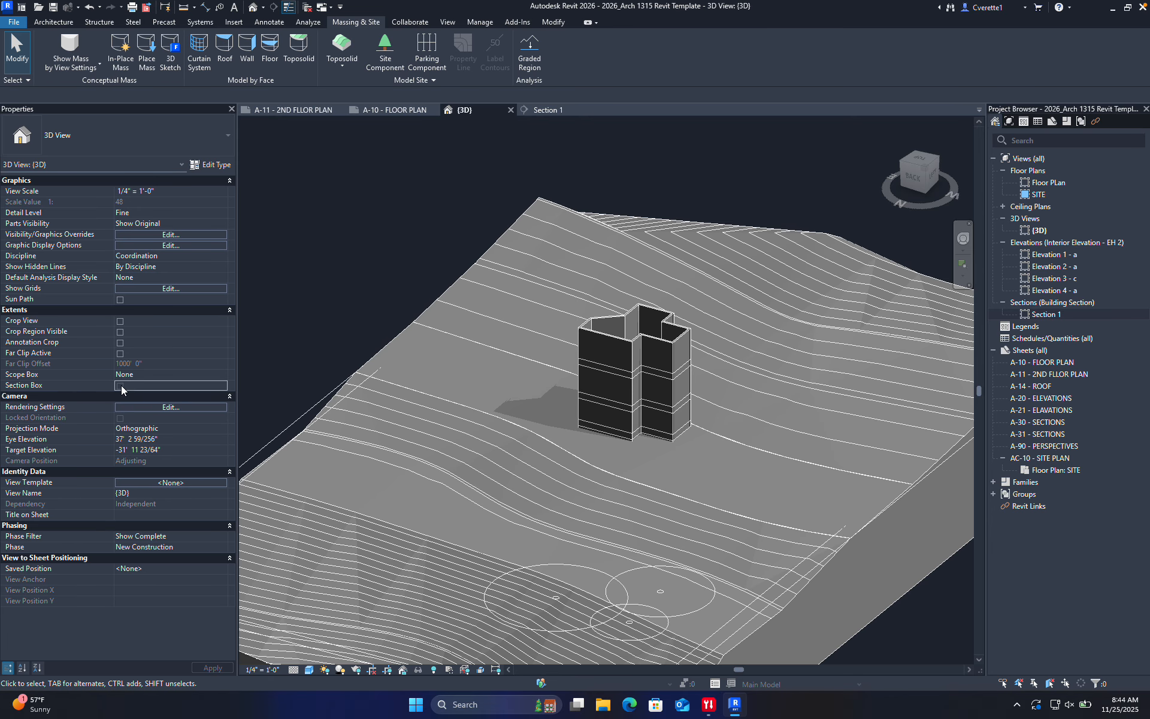
scroll(386, 276, down, 5)
scroll(361, 277, up, 2)
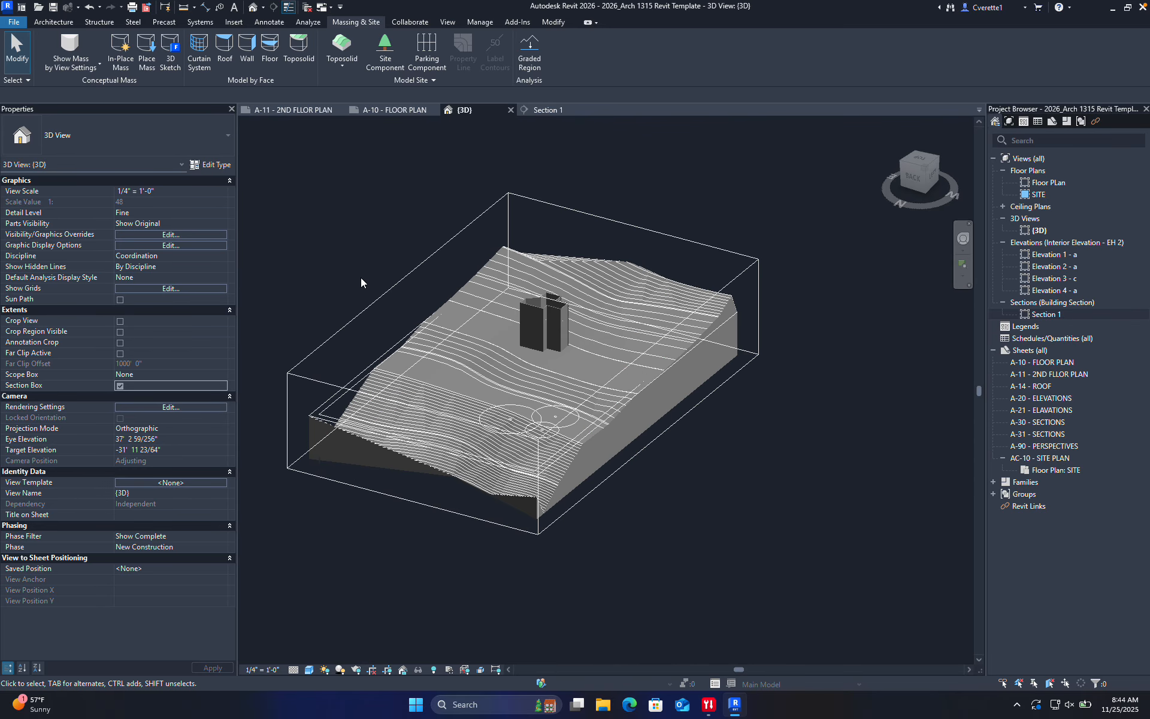
click(392, 287)
drag(652, 398, 526, 363)
Orbit so the cut left side faces front, then select the 2nd-floor slab
scroll(546, 352, up, 2)
shift+middle_drag(669, 411, 353, 332)
scroll(353, 331, up, 6)
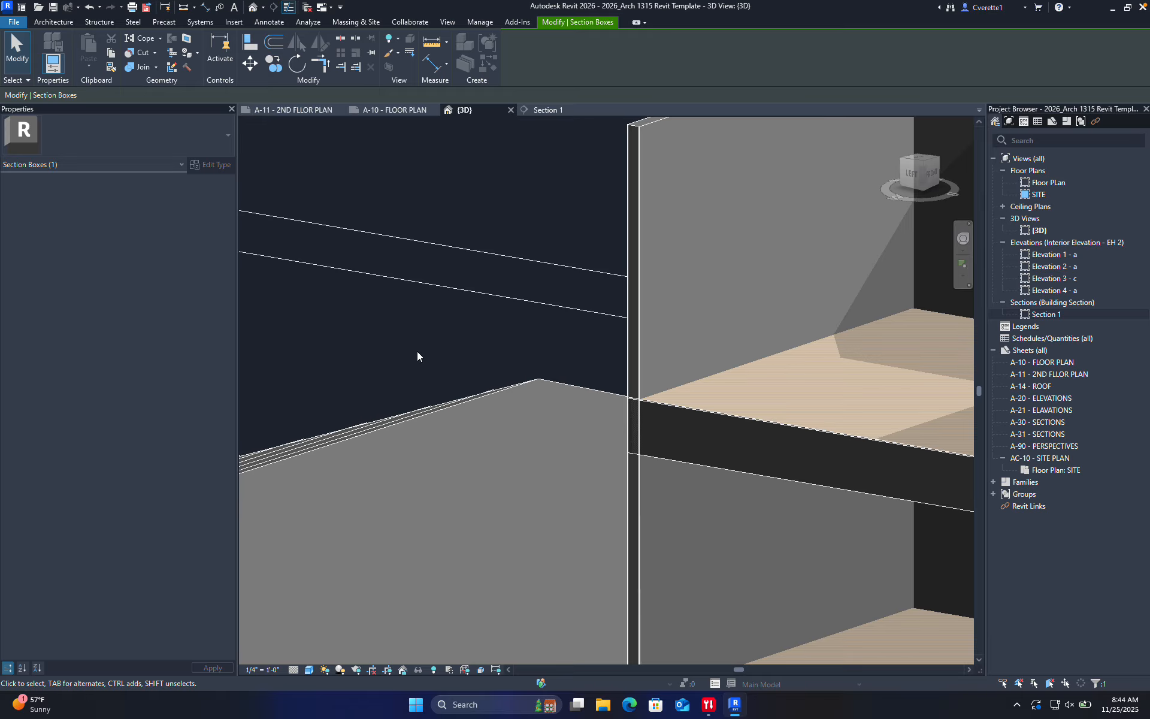
scroll(558, 374, down, 5)
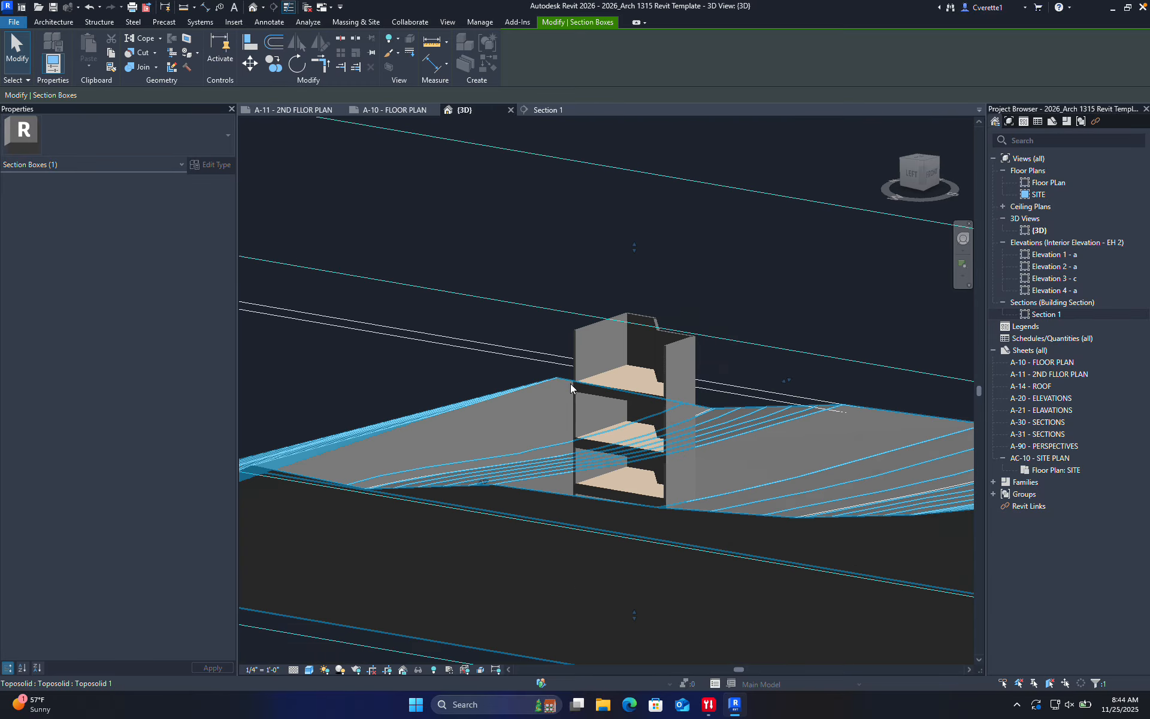
scroll(581, 384, up, 2)
middle_drag(630, 457, 563, 369)
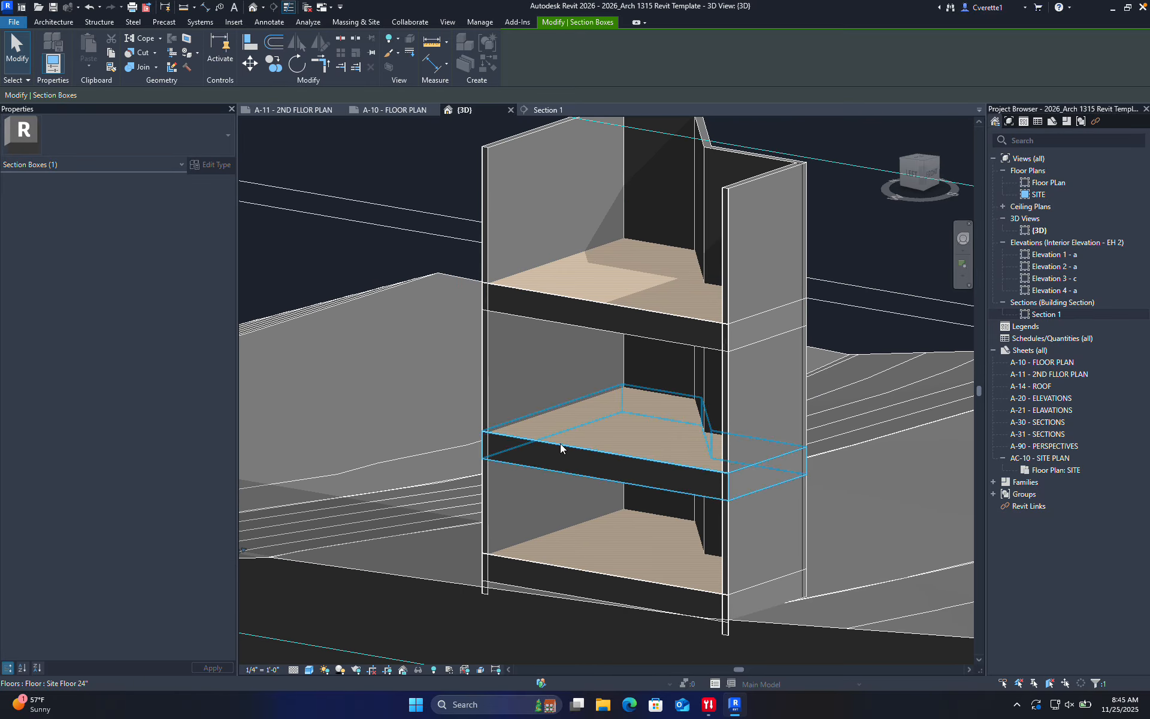
shift+middle_drag(561, 444, 650, 515)
middle_drag(762, 523, 588, 398)
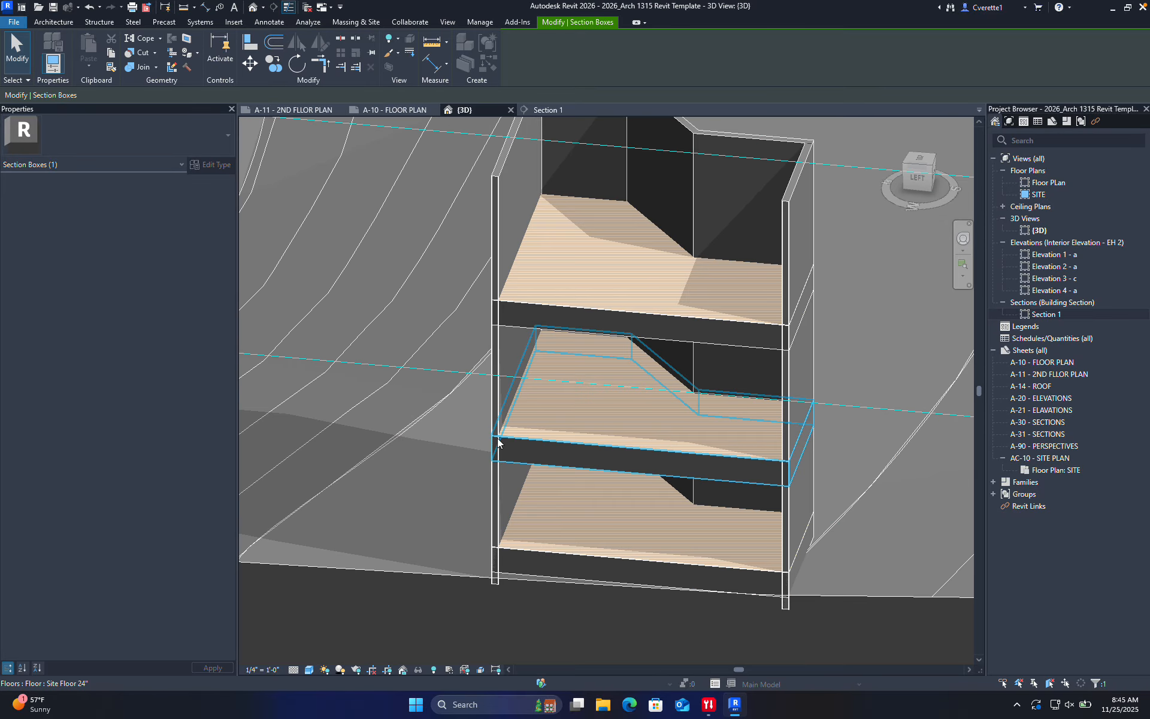
click(523, 437)
Open the 2nd-floor slab's boundary sketch and orbit to a front view of it
double_click(521, 449)
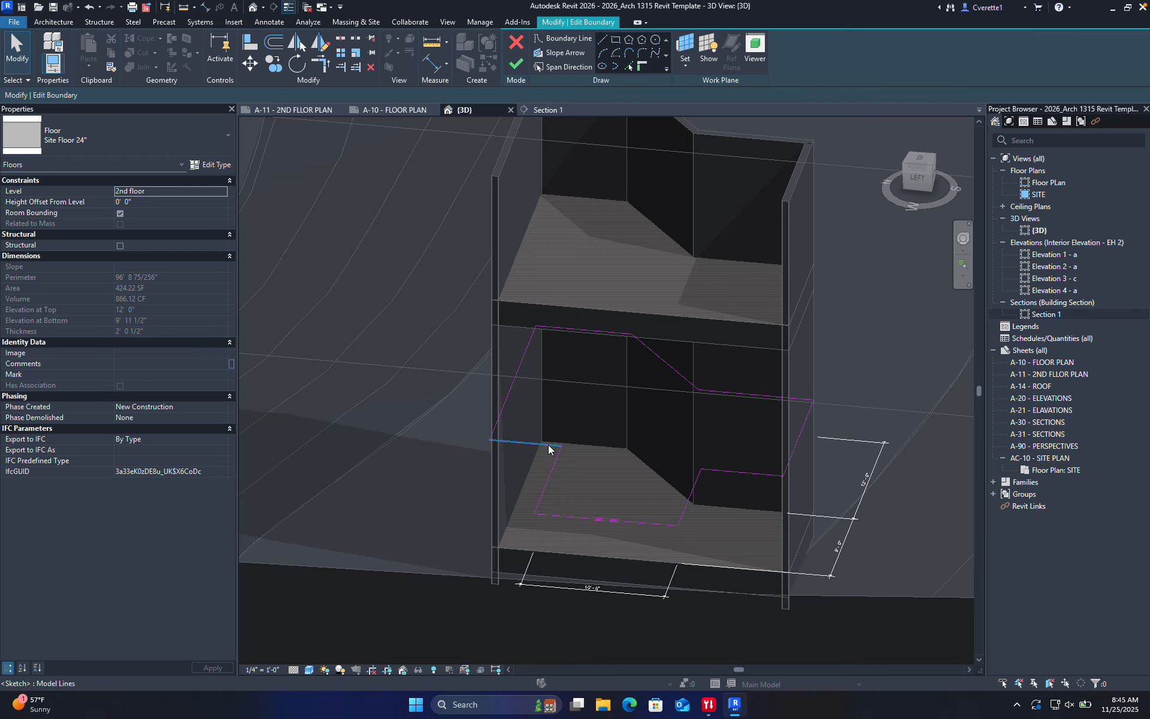
scroll(520, 454, up, 5)
scroll(499, 422, down, 6)
shift+middle_drag(617, 446, 584, 418)
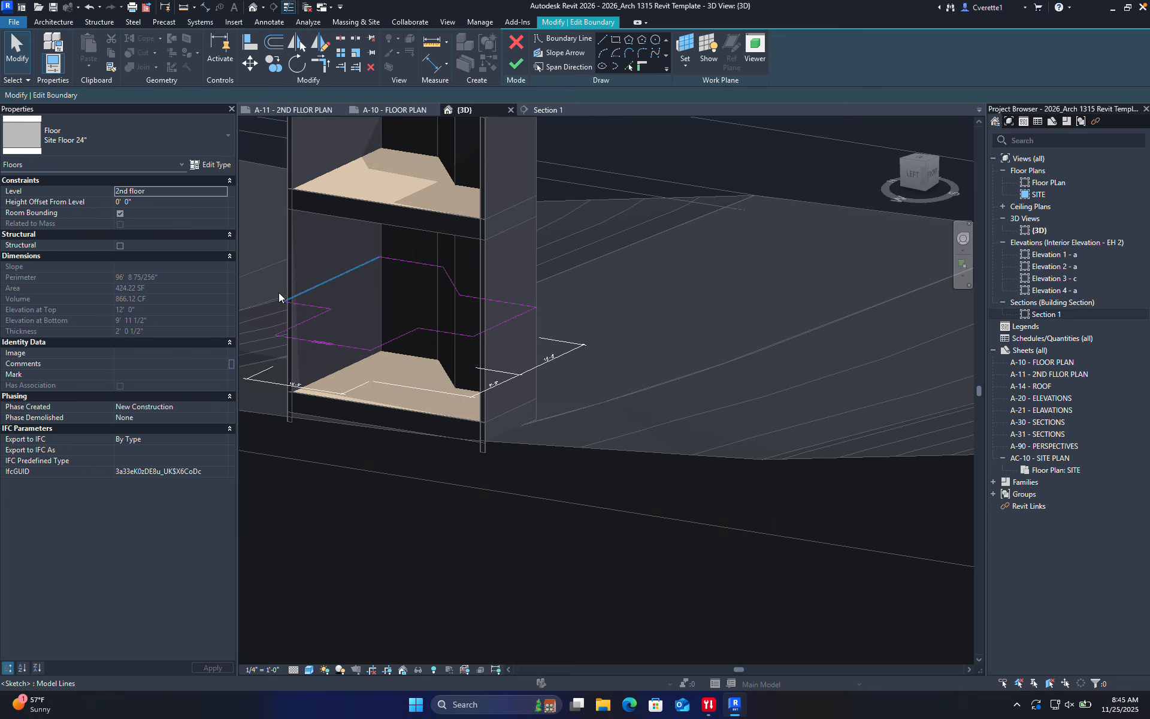
scroll(275, 293, up, 8)
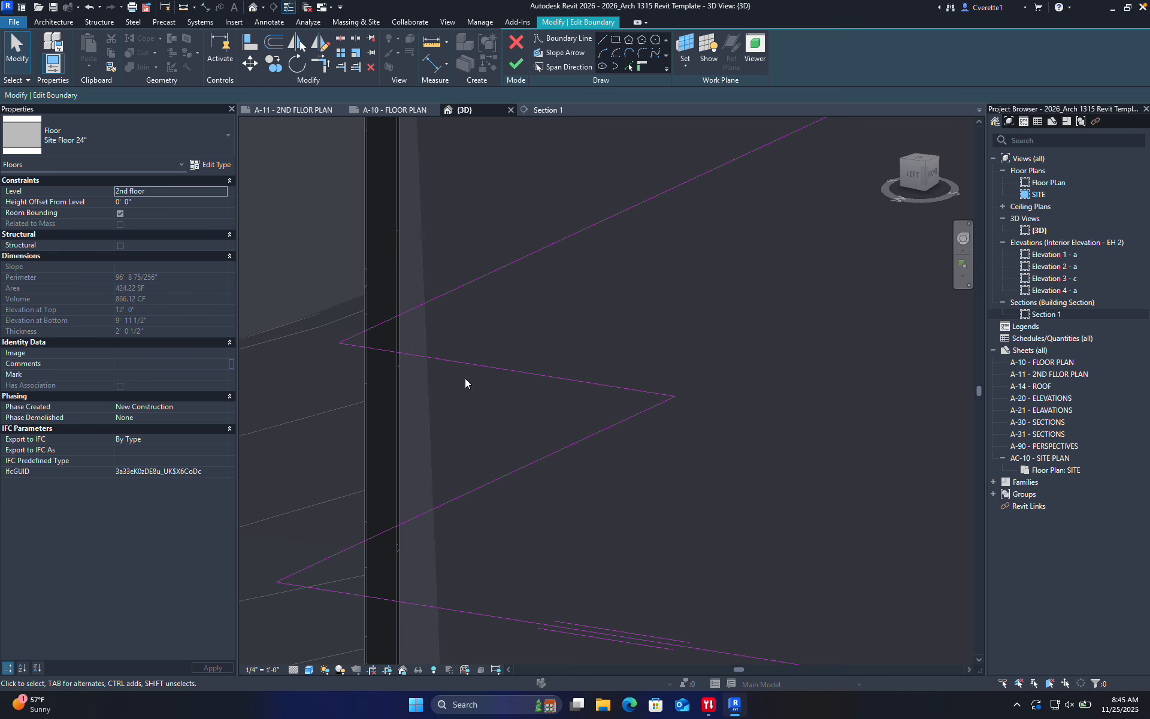
shift+middle_drag(465, 380, 659, 397)
scroll(592, 381, down, 3)
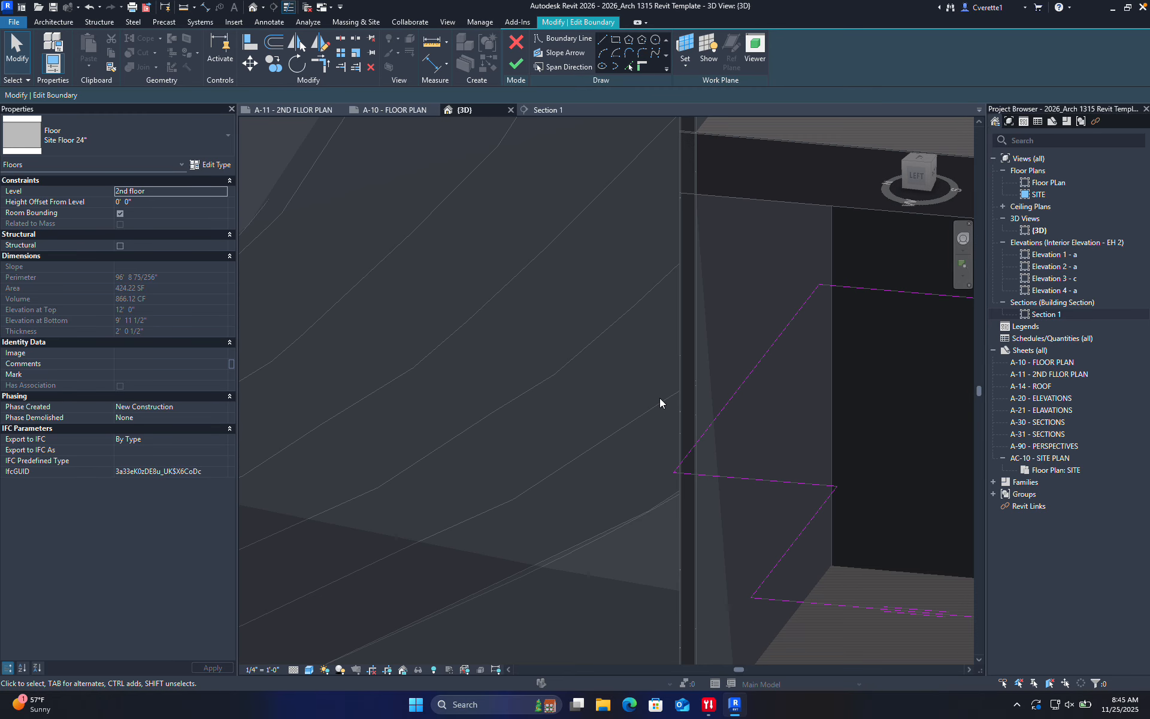
scroll(693, 472, up, 2)
Align the slab's boundary line to the interior wall face with AL and finish the edit
key(a)
key(l)
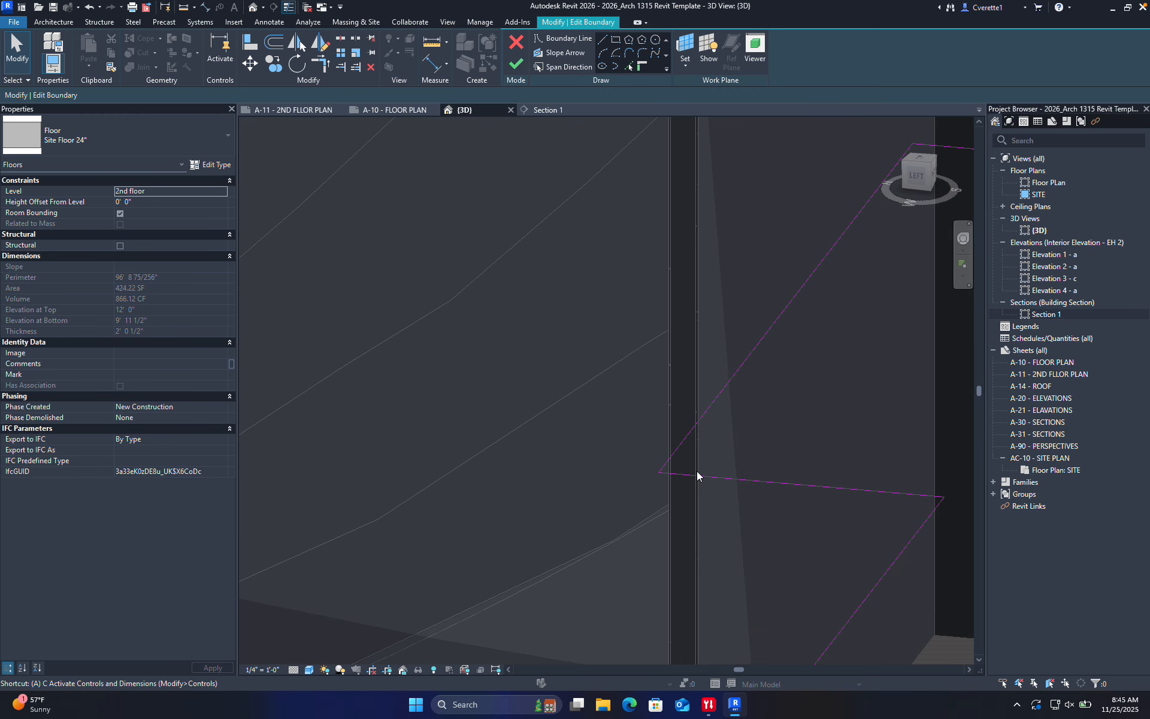
click(701, 418)
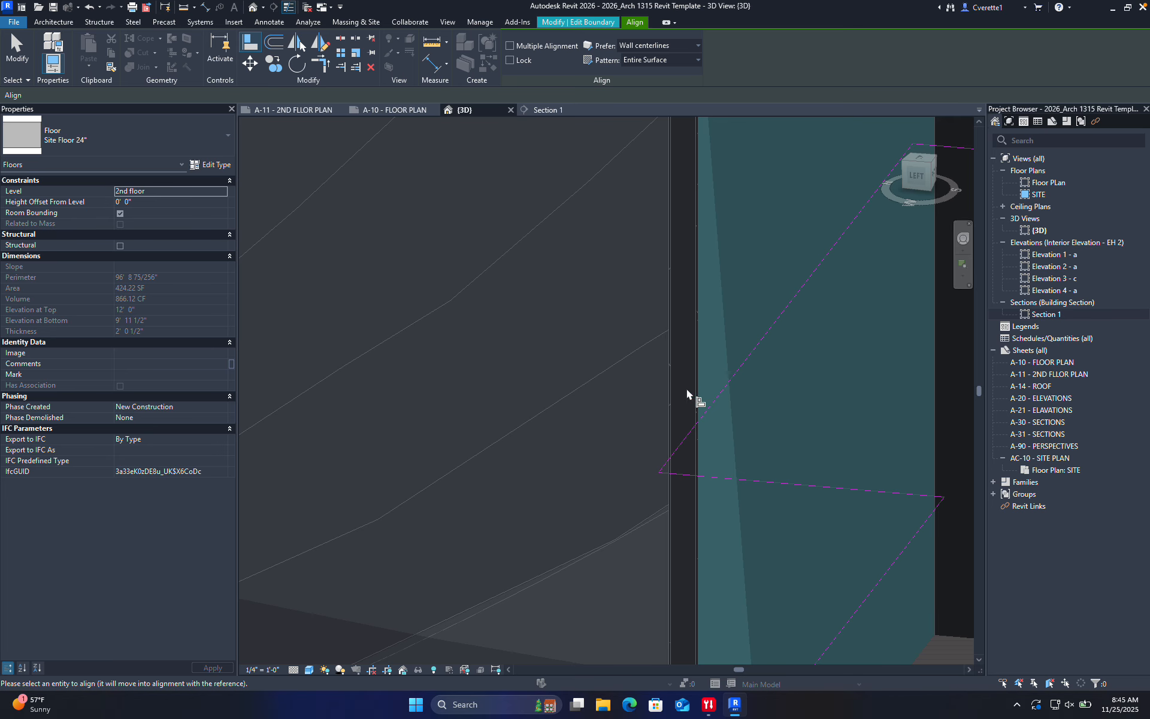
click(706, 419)
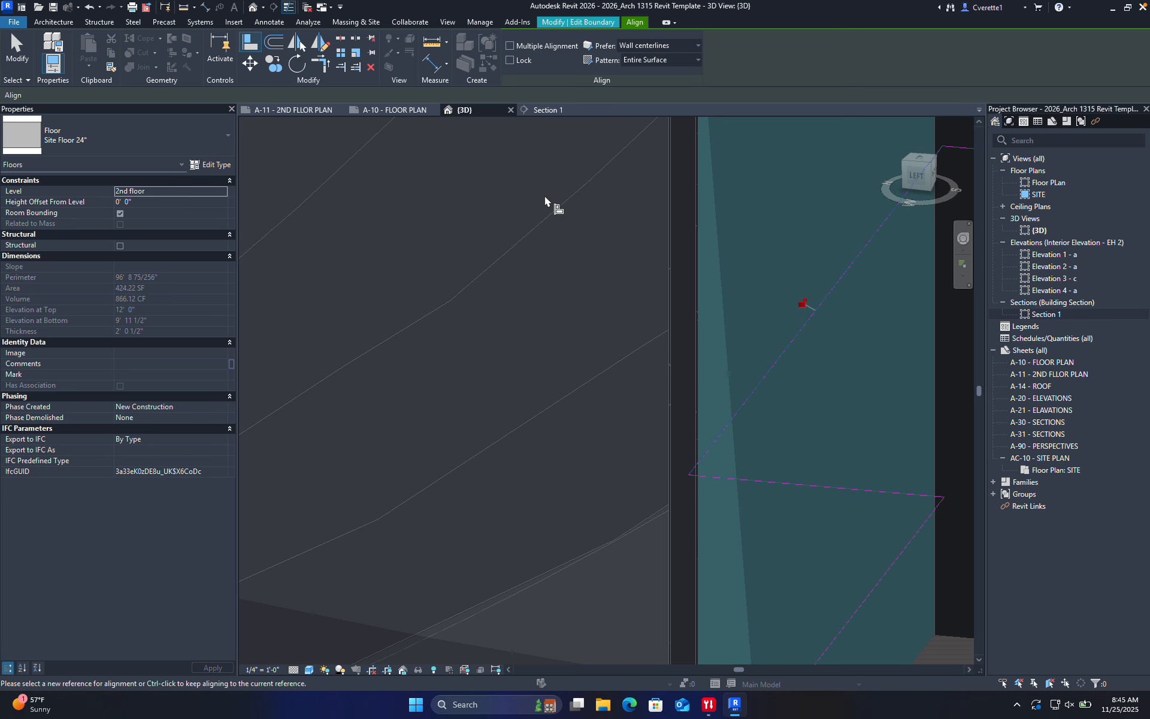
click(590, 23)
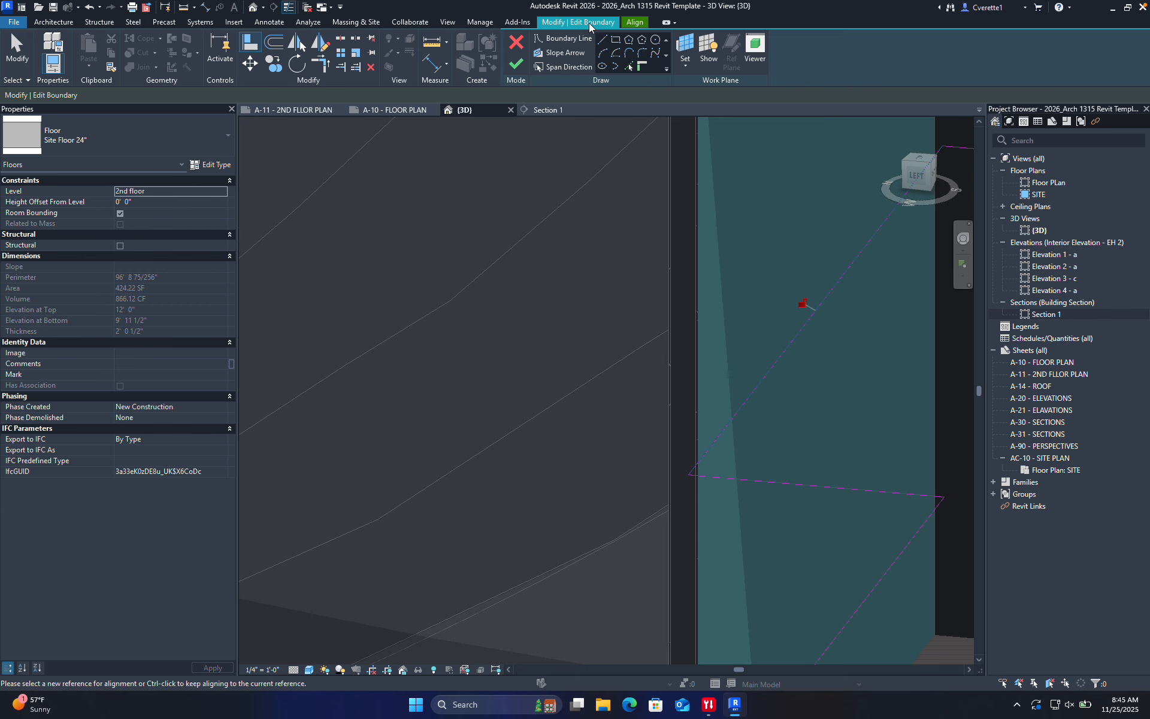
click(516, 64)
key(Escape)
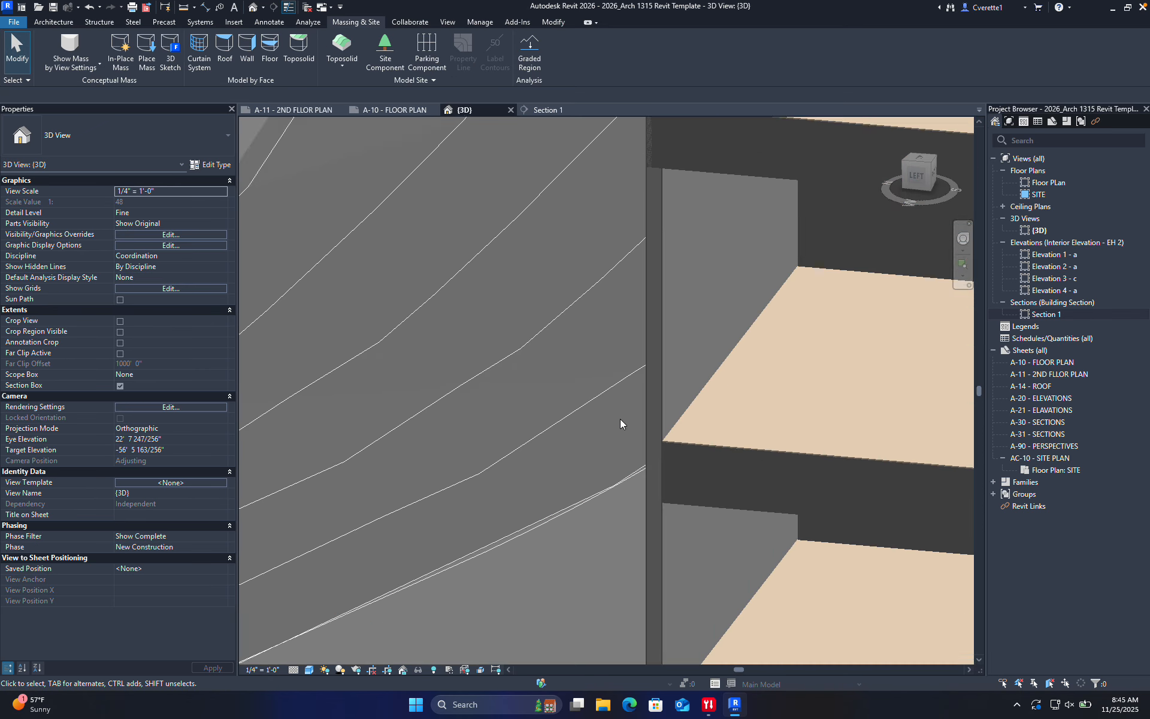
Orbit around the stacked floors and open the upper Site Floor 24" slab's boundary sketch
scroll(652, 444, up, 3)
shift+middle_drag(646, 451, 626, 407)
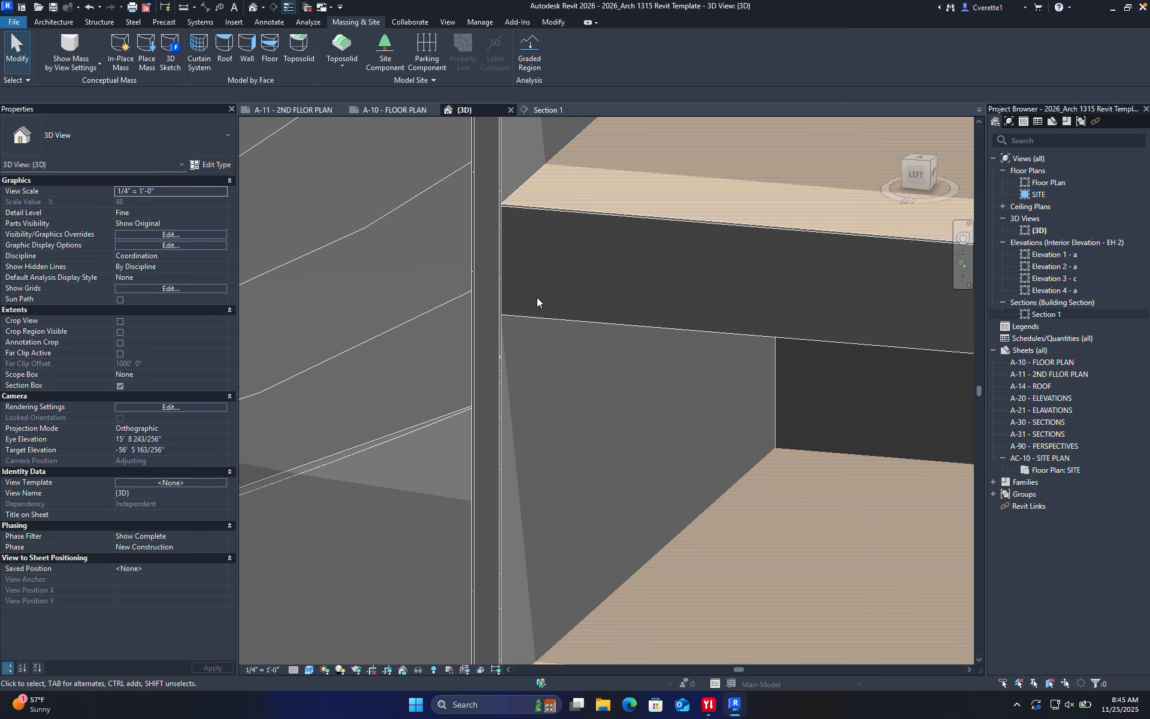
scroll(538, 299, down, 1)
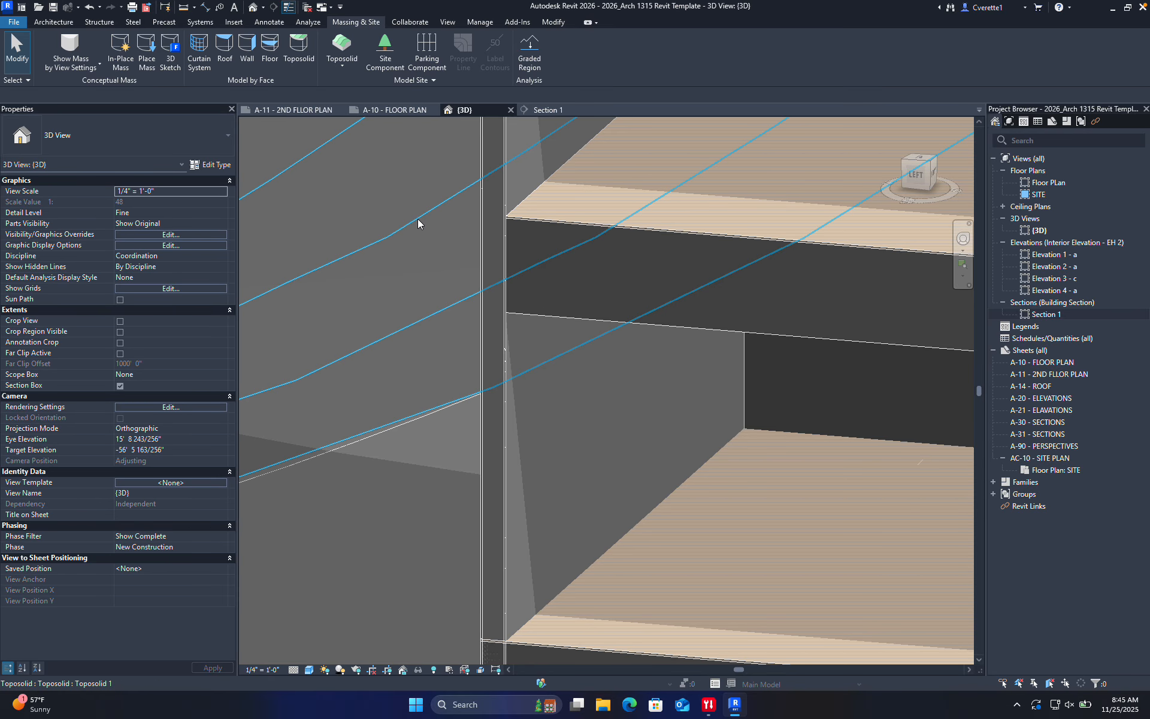
click(62, 25)
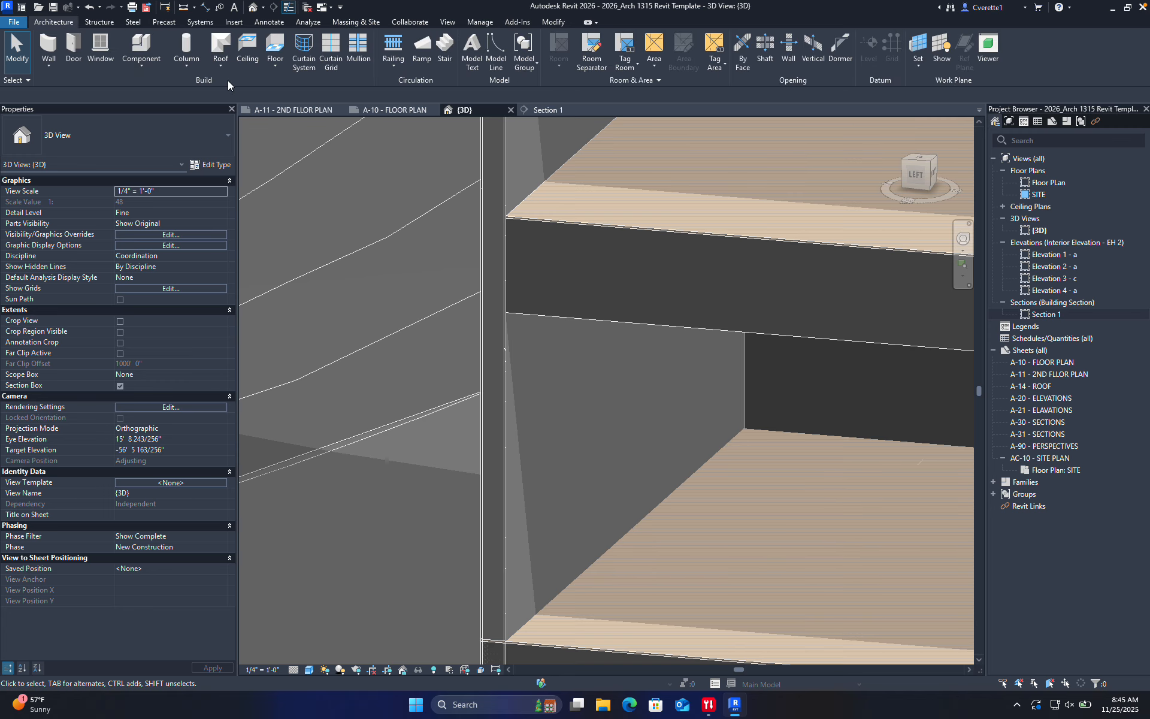
scroll(400, 252, down, 5)
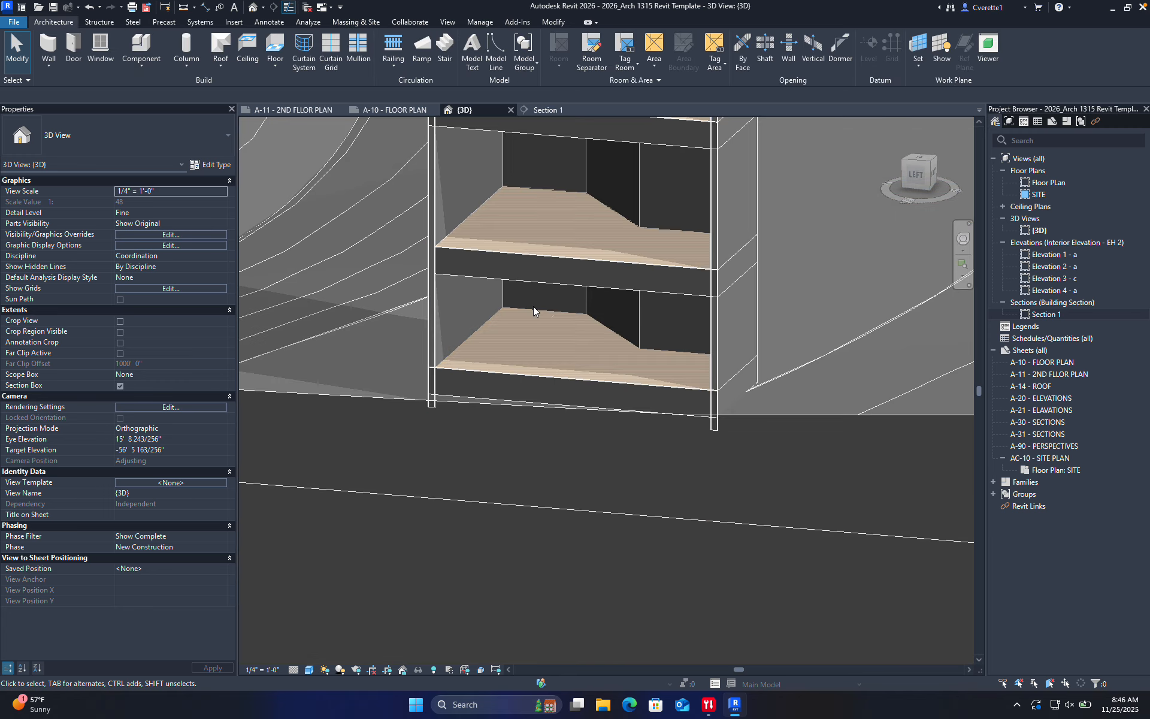
middle_drag(534, 318, 537, 399)
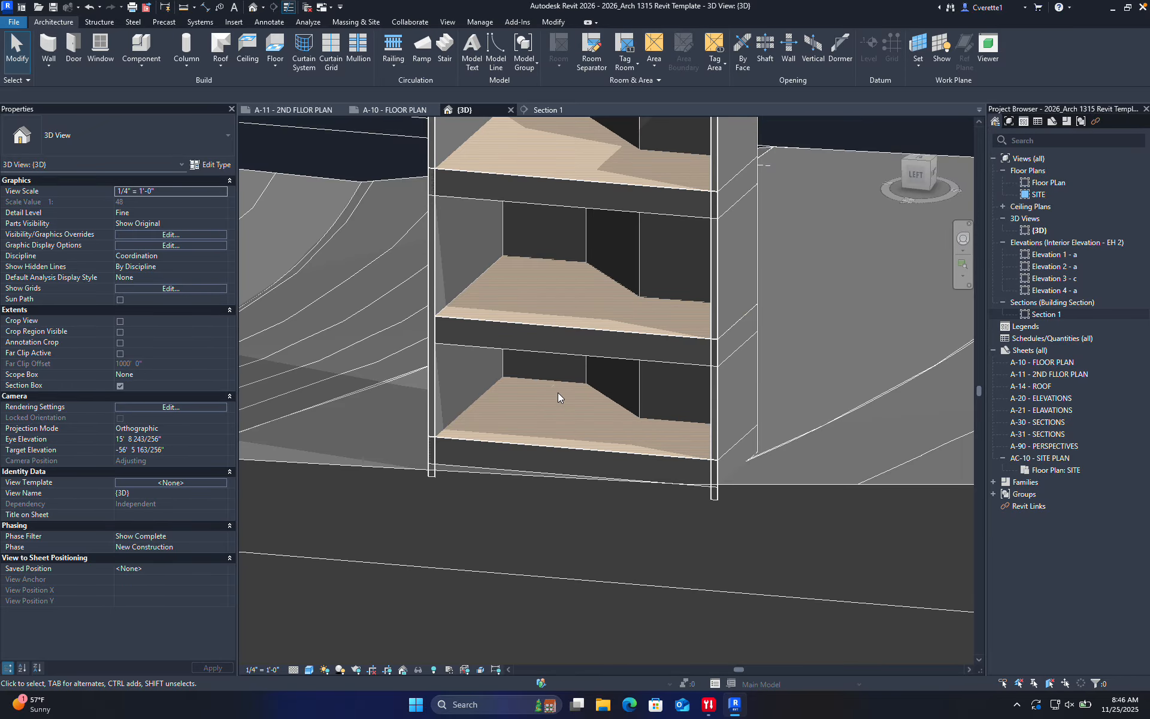
shift+middle_drag(558, 393, 407, 576)
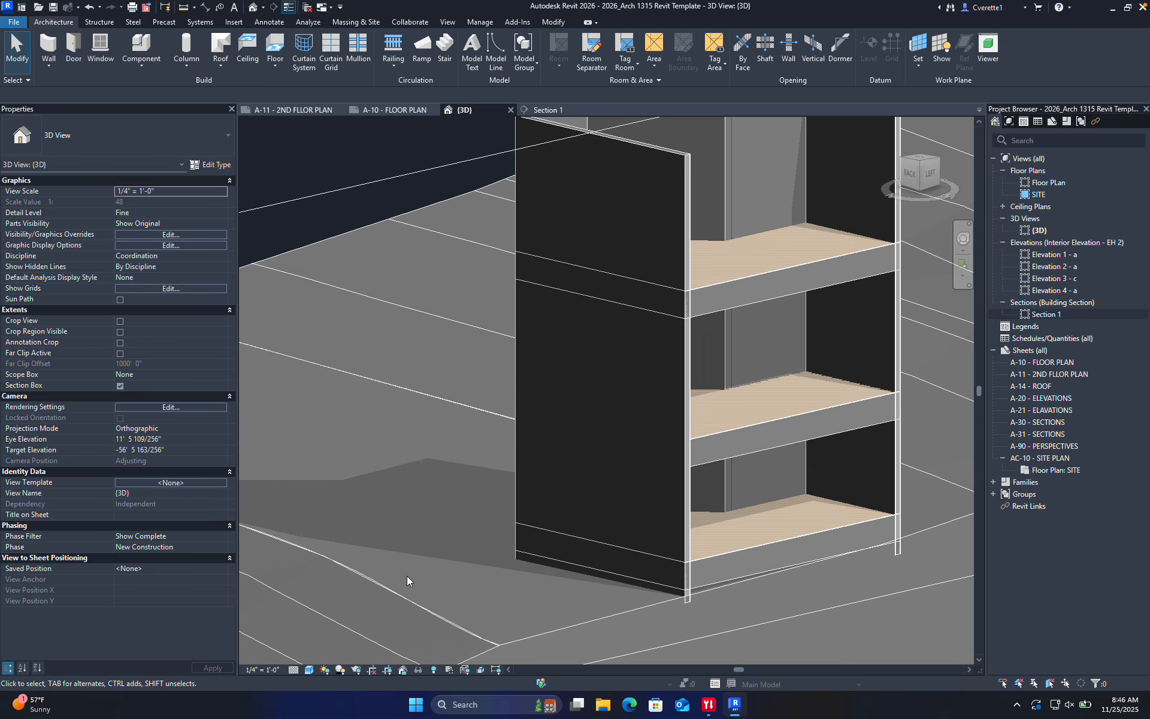
double_click(590, 269)
Drag the upper slab's boundary edge outward into a cantilever and finish the sketch
drag(591, 269, 549, 301)
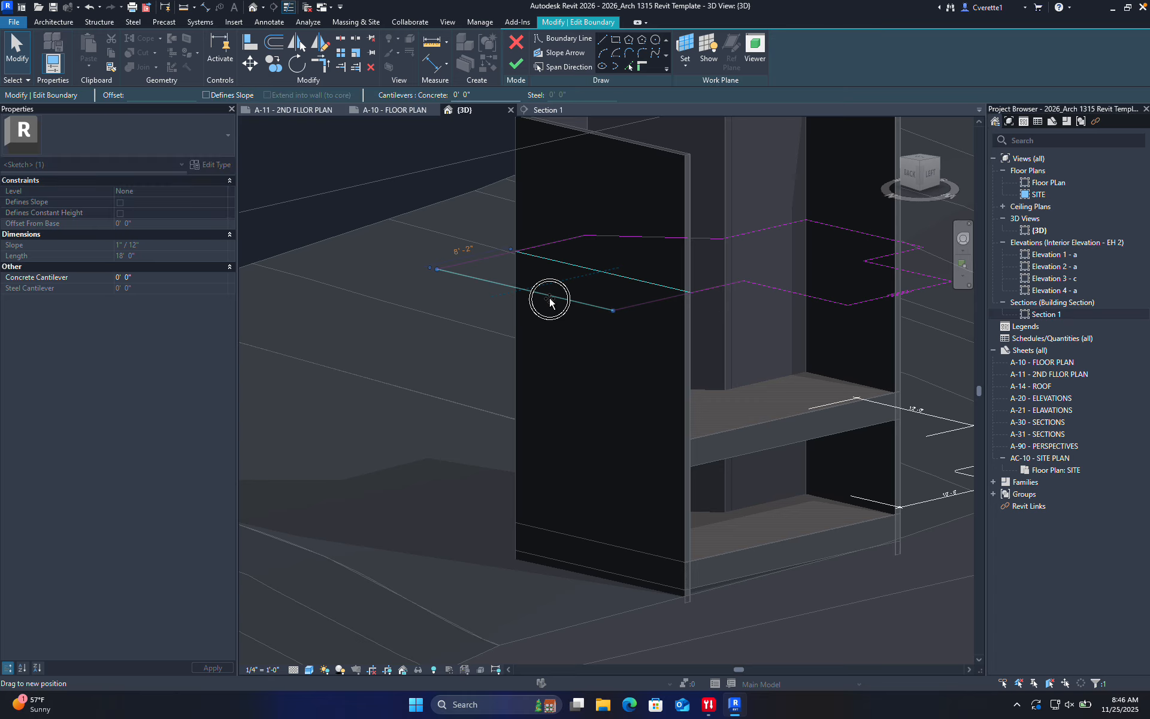
click(516, 65)
mouse_move(379, 210)
shift+middle_down()
mouse_move(513, 326)
mouse_move(512, 397)
mouse_move(688, 387)
mouse_move(629, 364)
mouse_move(541, 402)
mouse_move(444, 405)
shift+middle_up()
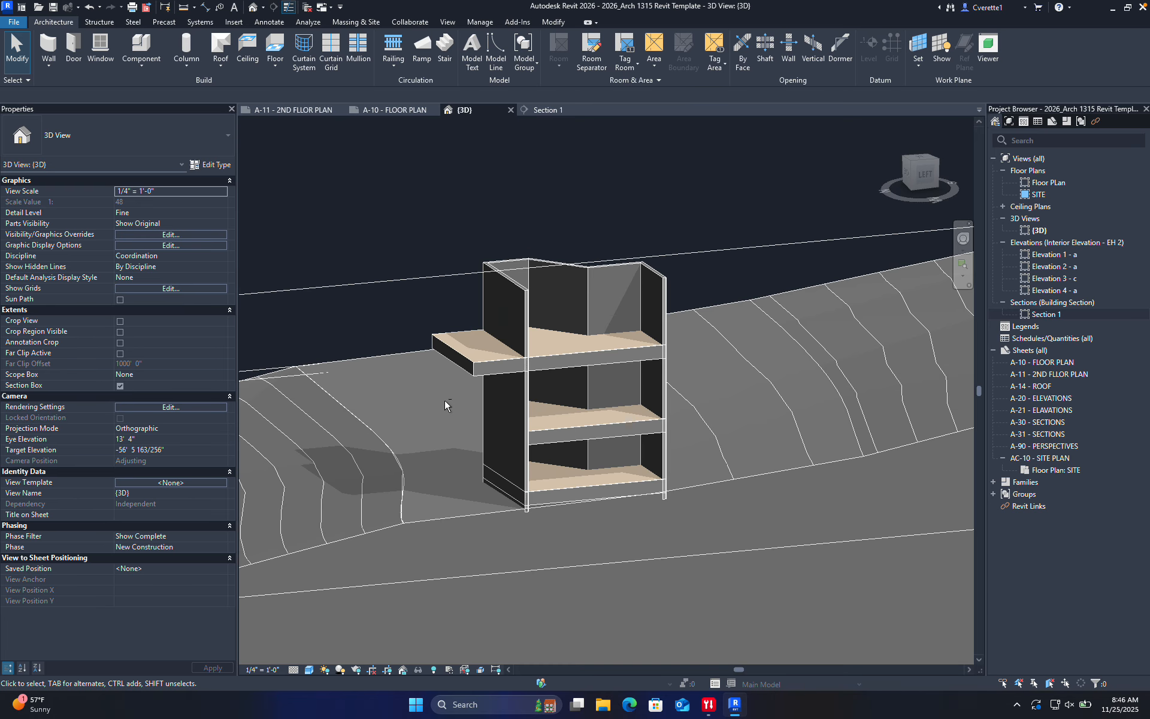
scroll(499, 324, up, 5)
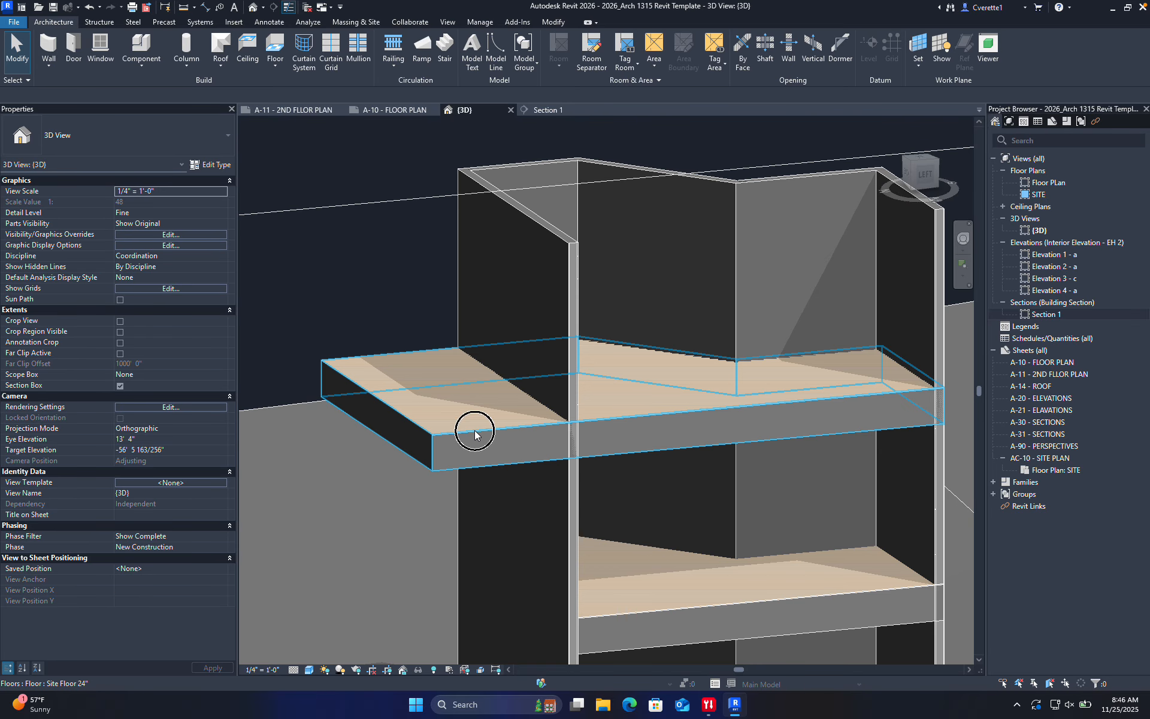
Change the upper floor slab's type to Generic - 18" and orbit around the house to review it
click(546, 431)
click(99, 135)
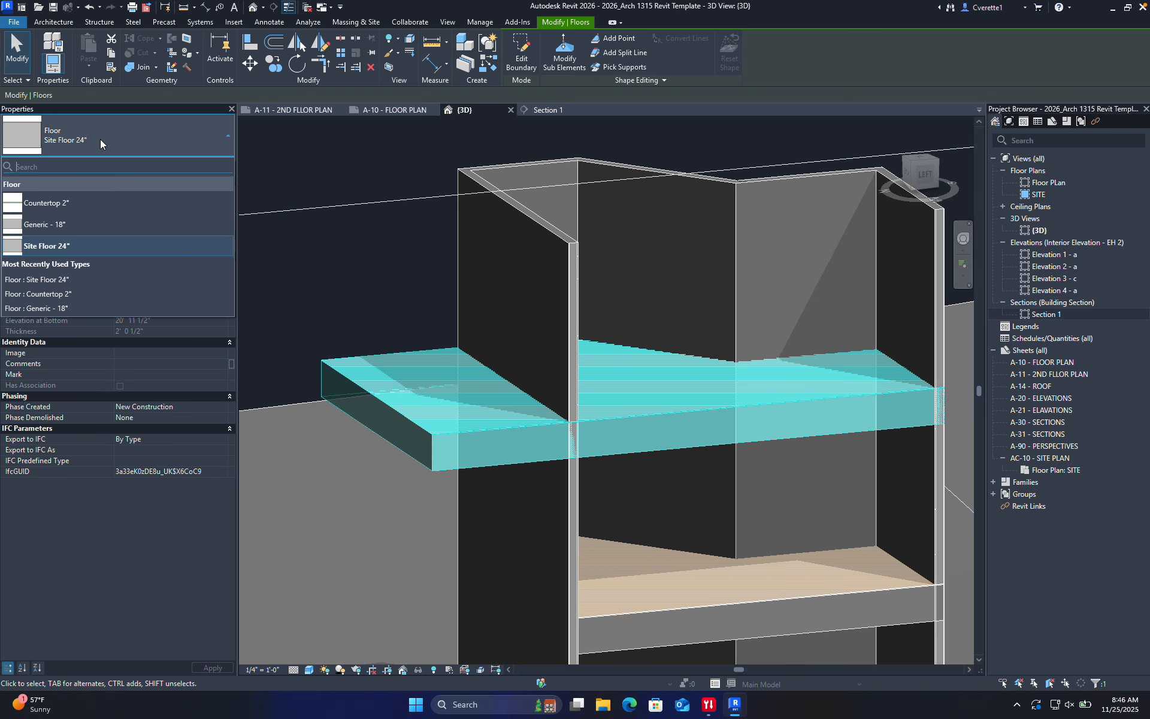
click(92, 221)
click(311, 282)
scroll(314, 285, down, 3)
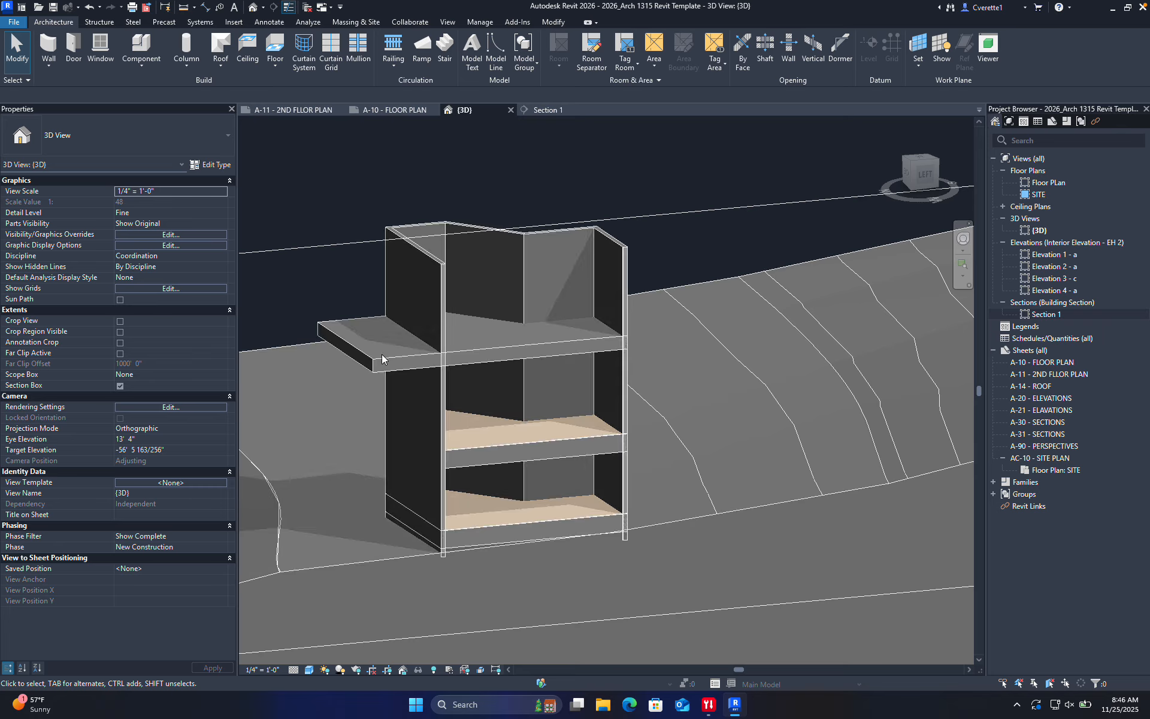
shift+middle_drag(382, 354, 413, 311)
scroll(490, 346, up, 4)
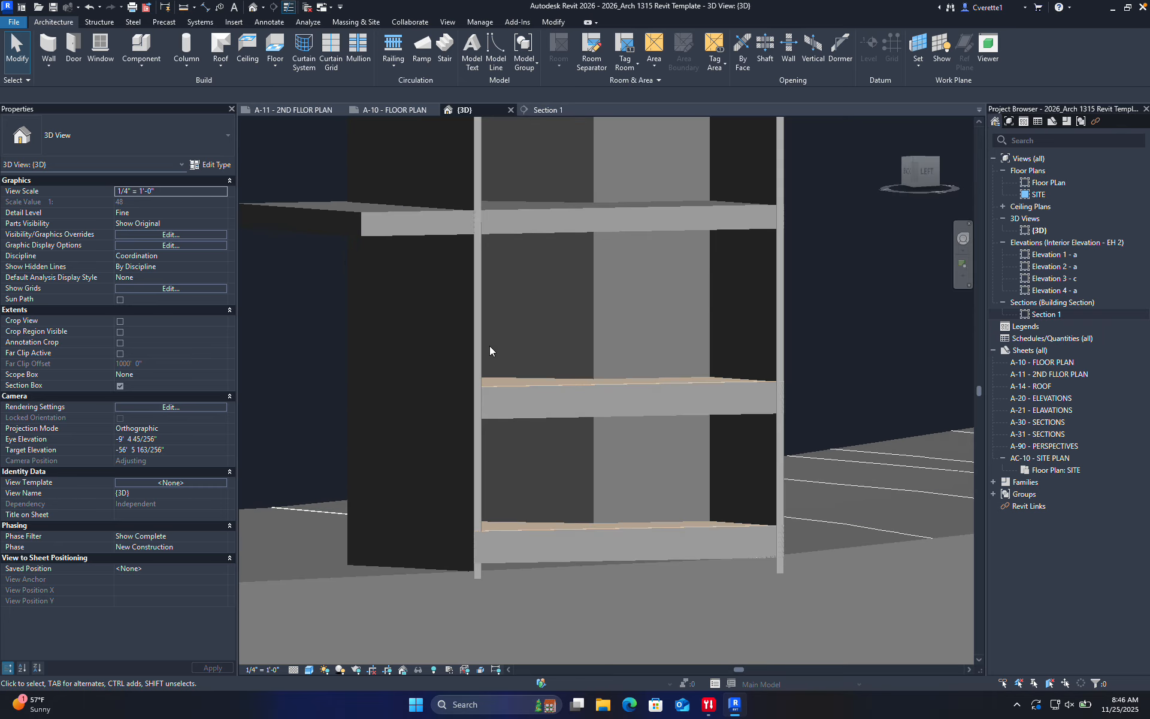
shift+middle_drag(503, 257, 537, 231)
scroll(442, 407, down, 5)
Stretch the 3D section box outward to reveal more of the surrounding terrain
click(569, 210)
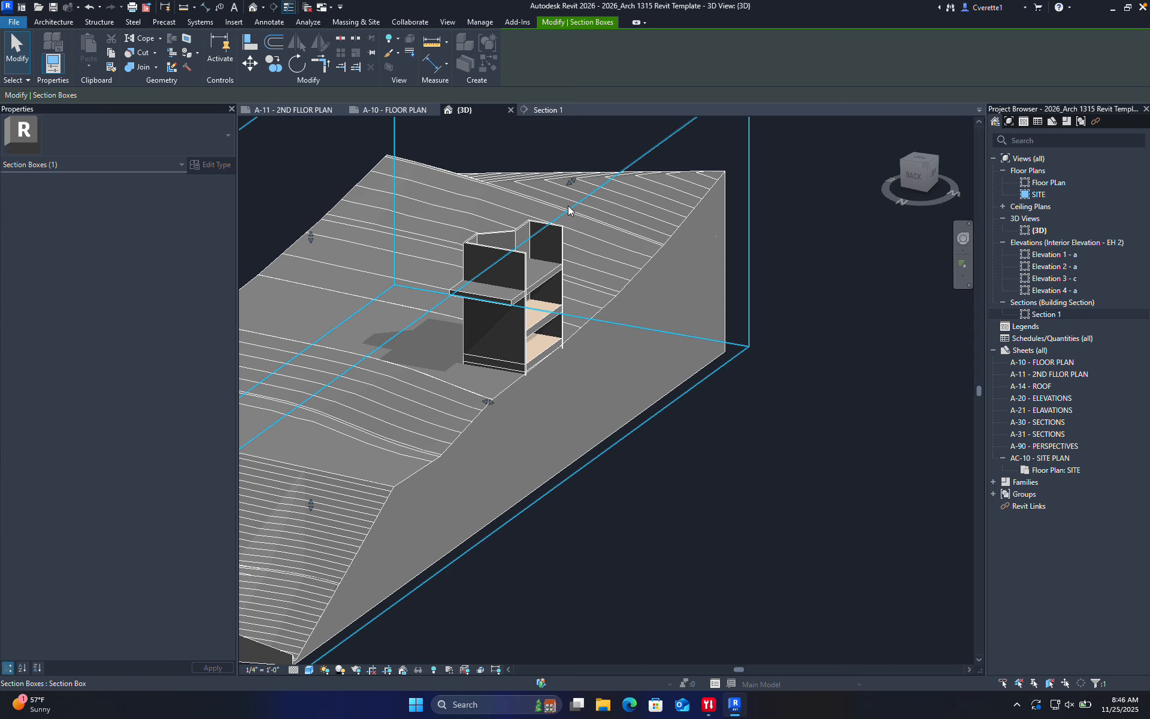
drag(491, 401, 617, 411)
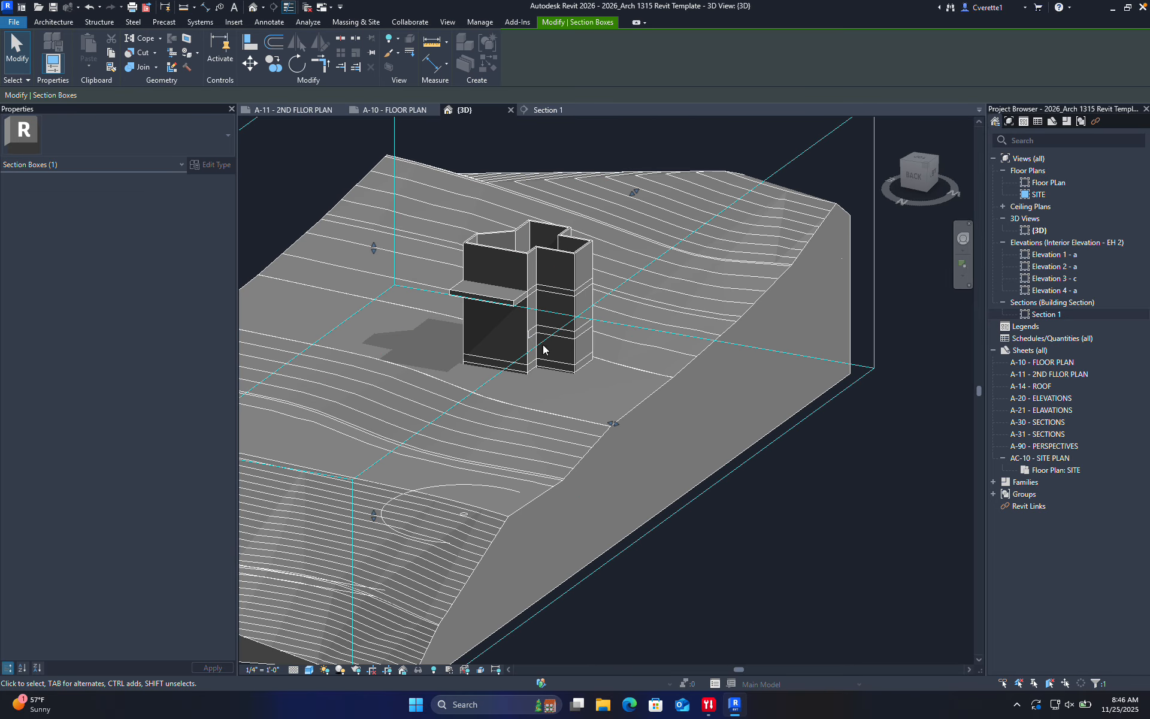
scroll(553, 314, up, 8)
shift+middle_drag(550, 362, 638, 383)
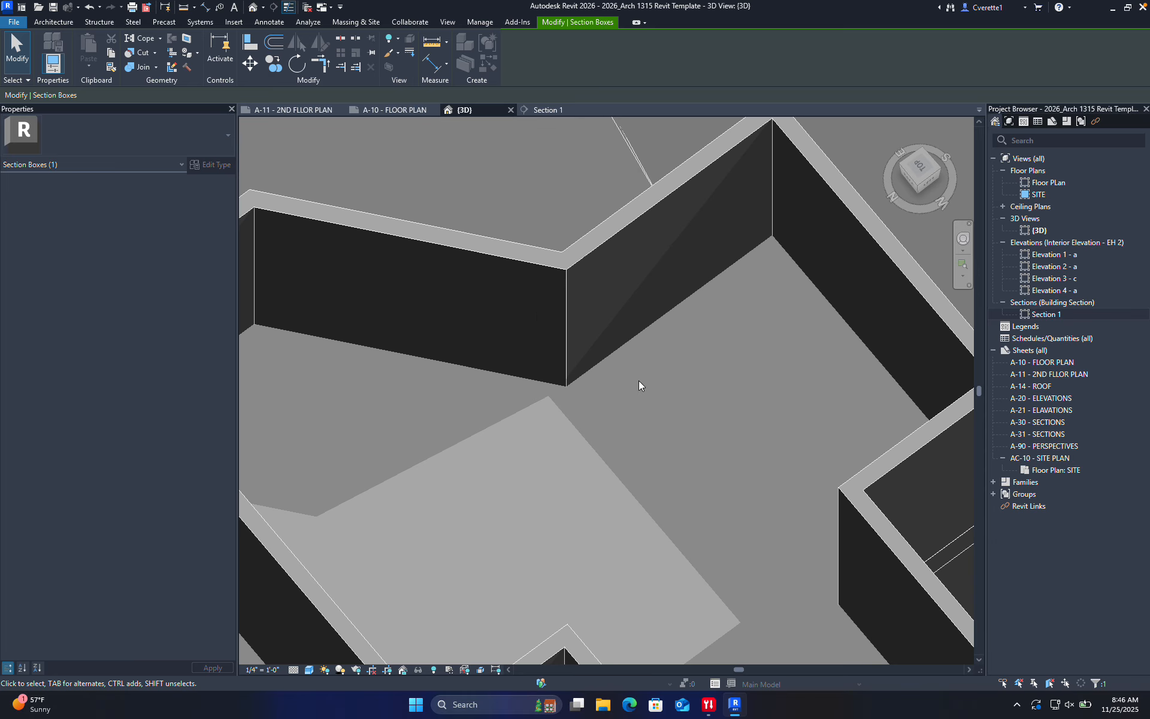
Open the Floor PLan view from the A-10 - FLOOR PLAN sheet and center the building
click(399, 110)
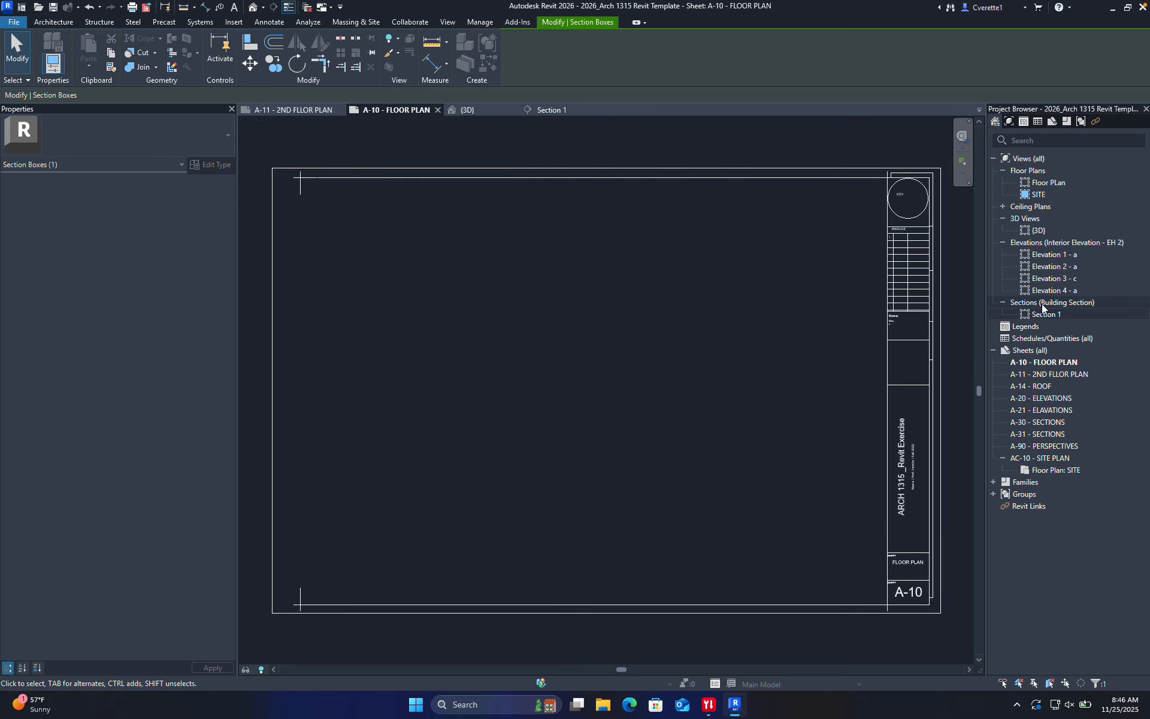
double_click(1048, 183)
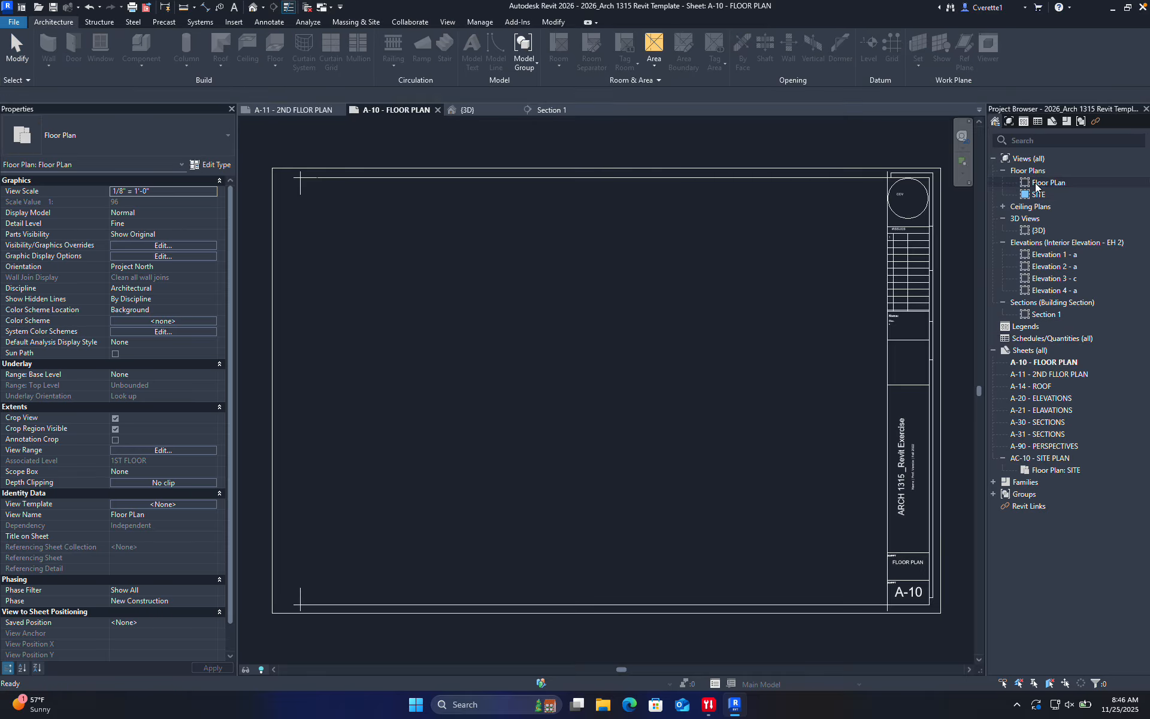
scroll(612, 406, down, 6)
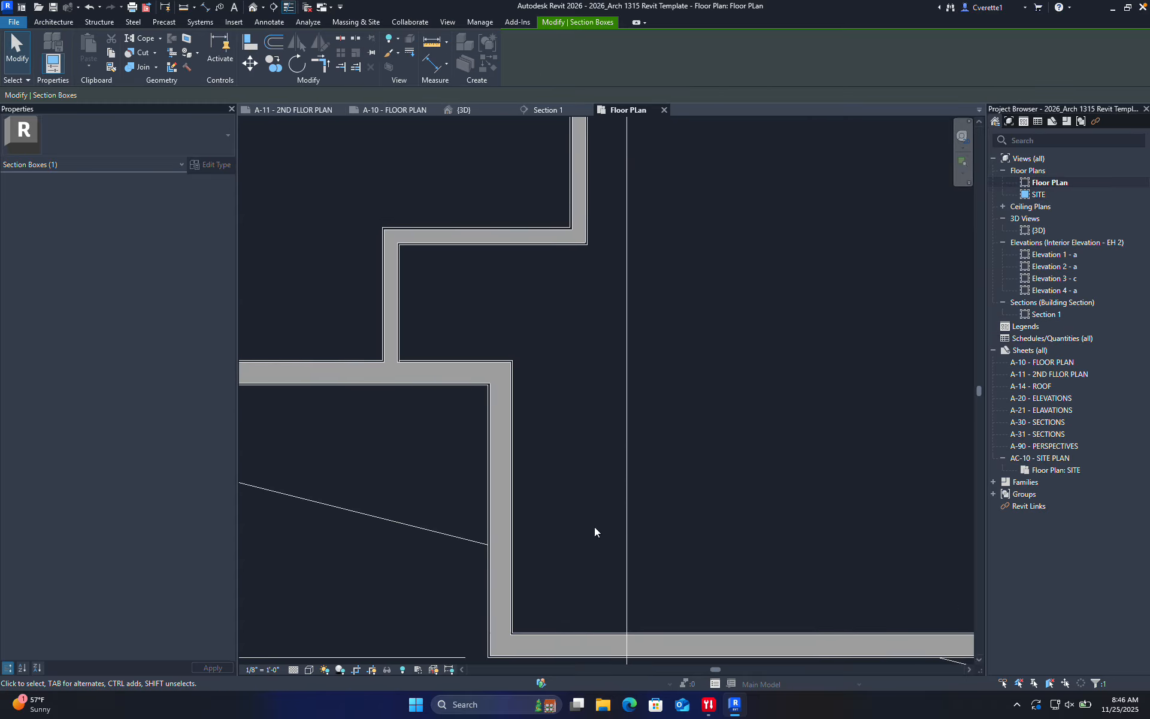
scroll(588, 386, up, 5)
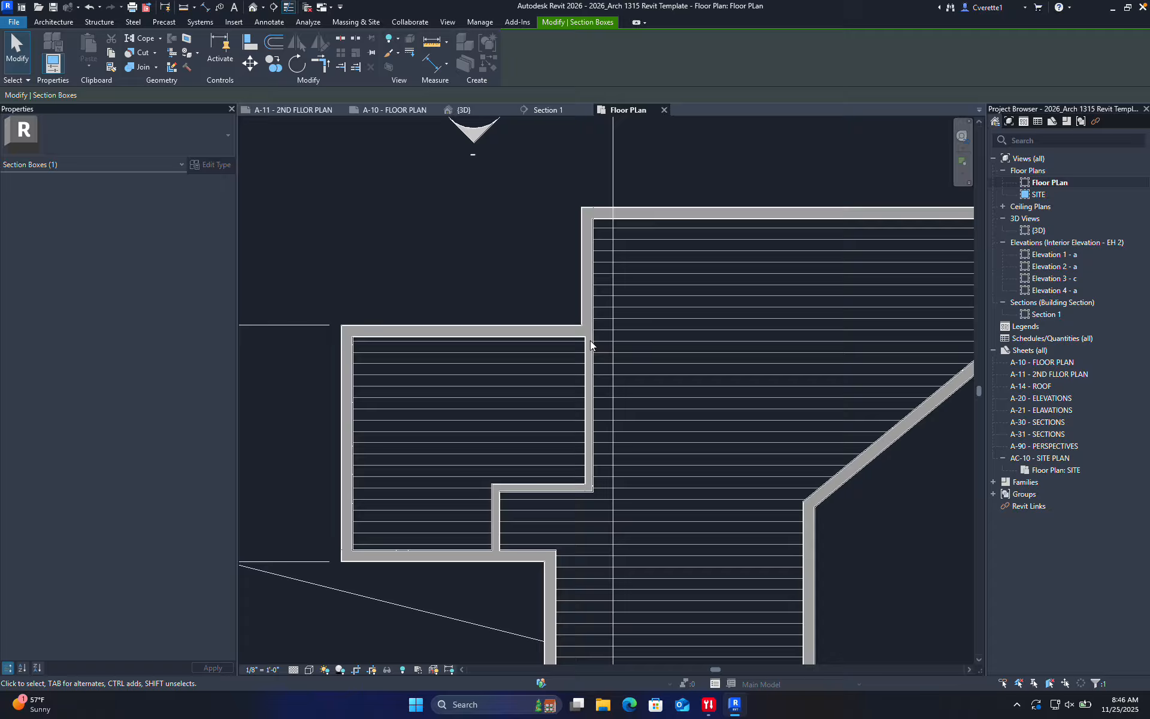
middle_drag(635, 478, 503, 505)
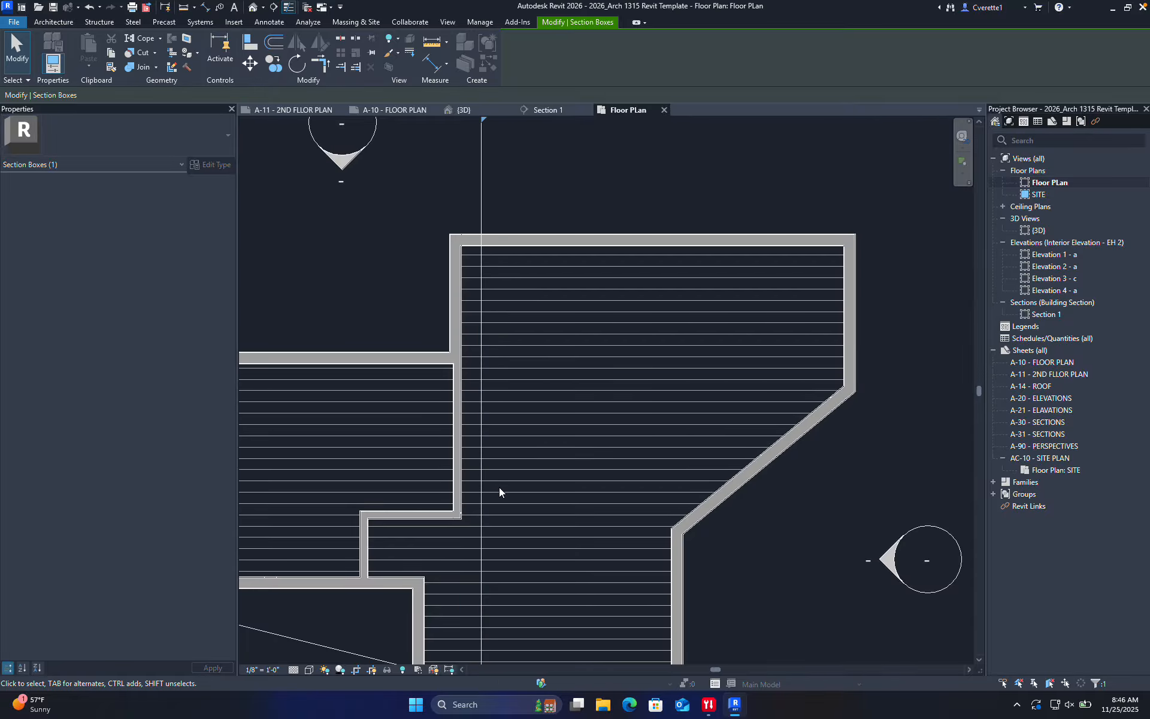
middle_drag(499, 487, 627, 343)
scroll(521, 452, up, 2)
scroll(530, 464, down, 5)
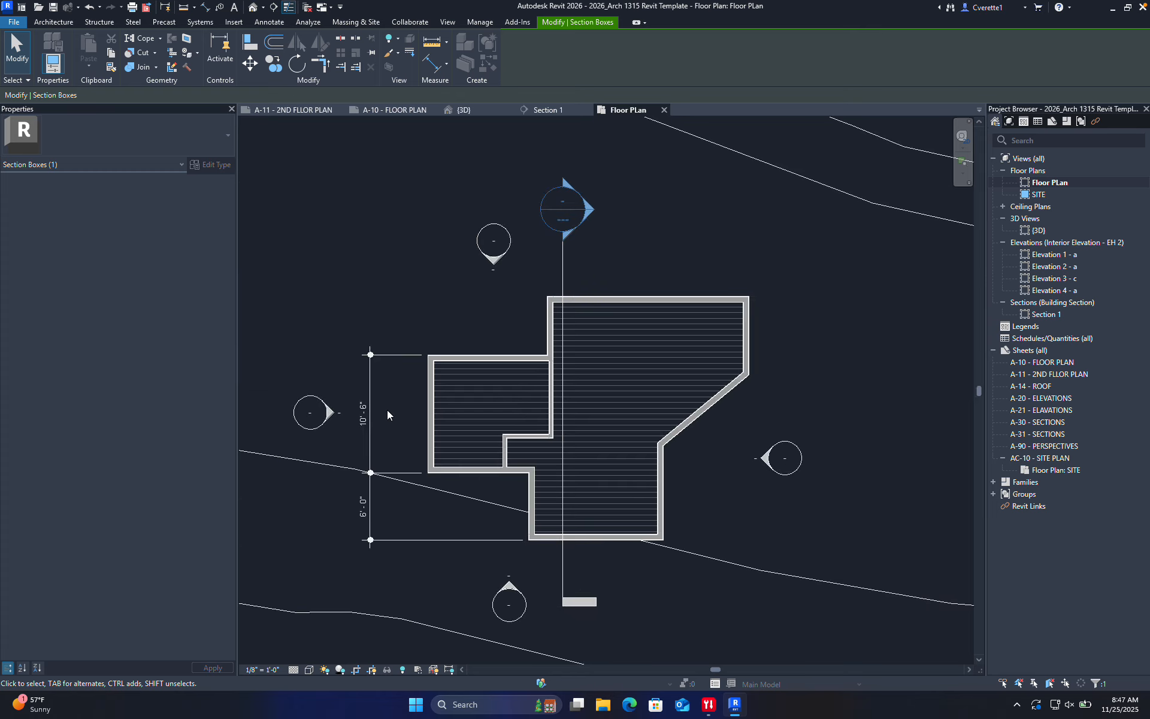
scroll(540, 520, up, 3)
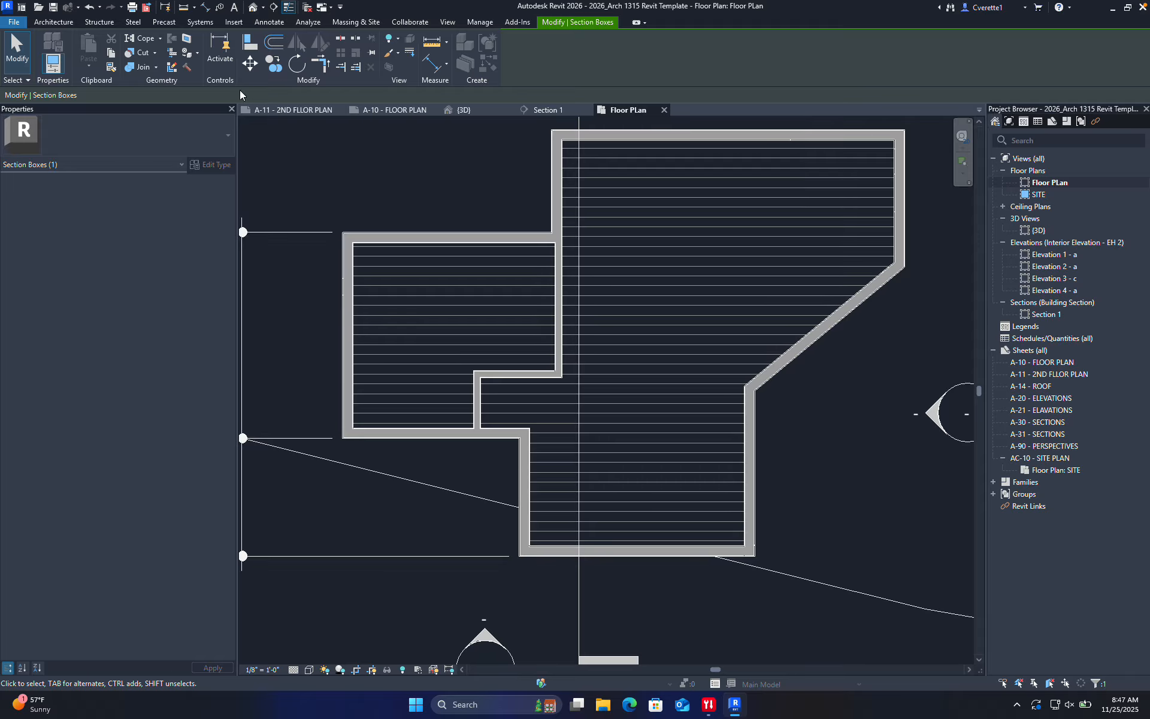
click(71, 23)
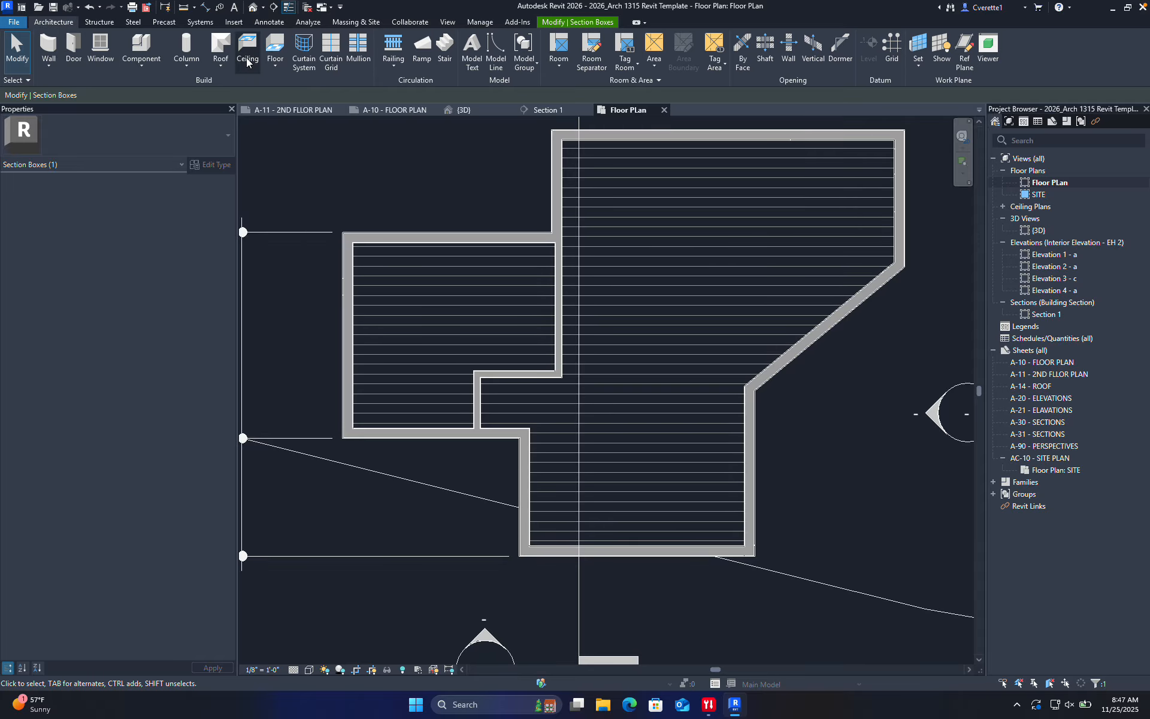
click(276, 48)
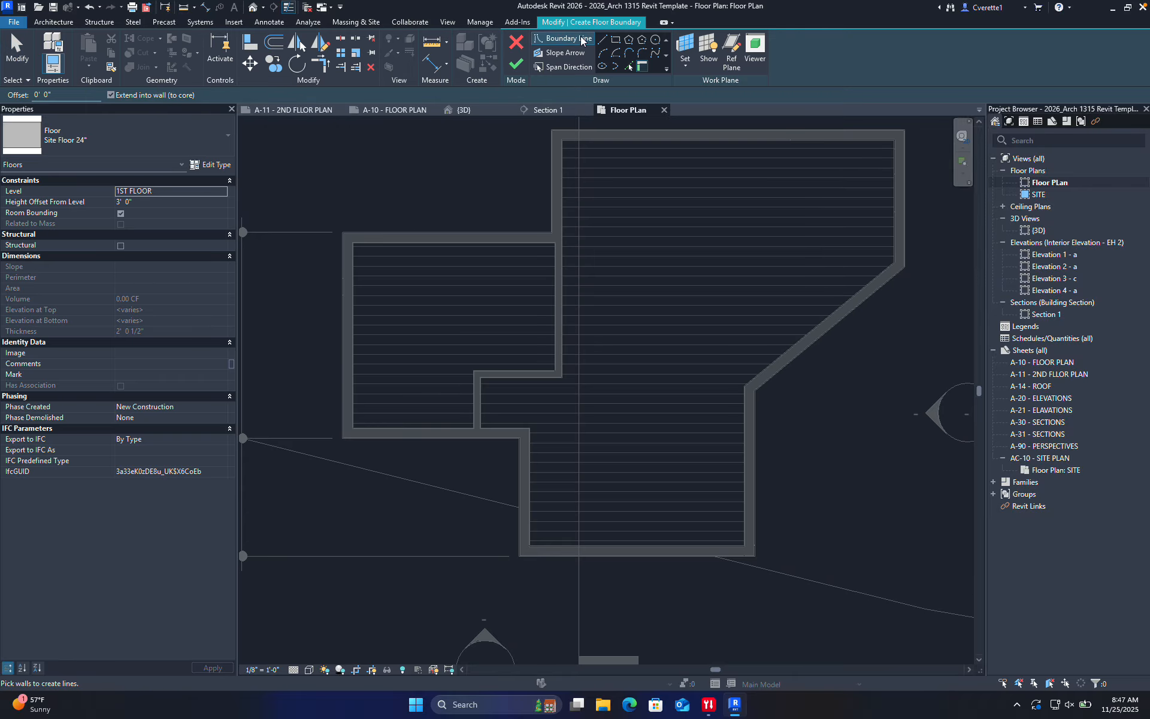
Sketch a rectangular 19.81 SF step slab in the entry notch below the lower-left wing
click(617, 40)
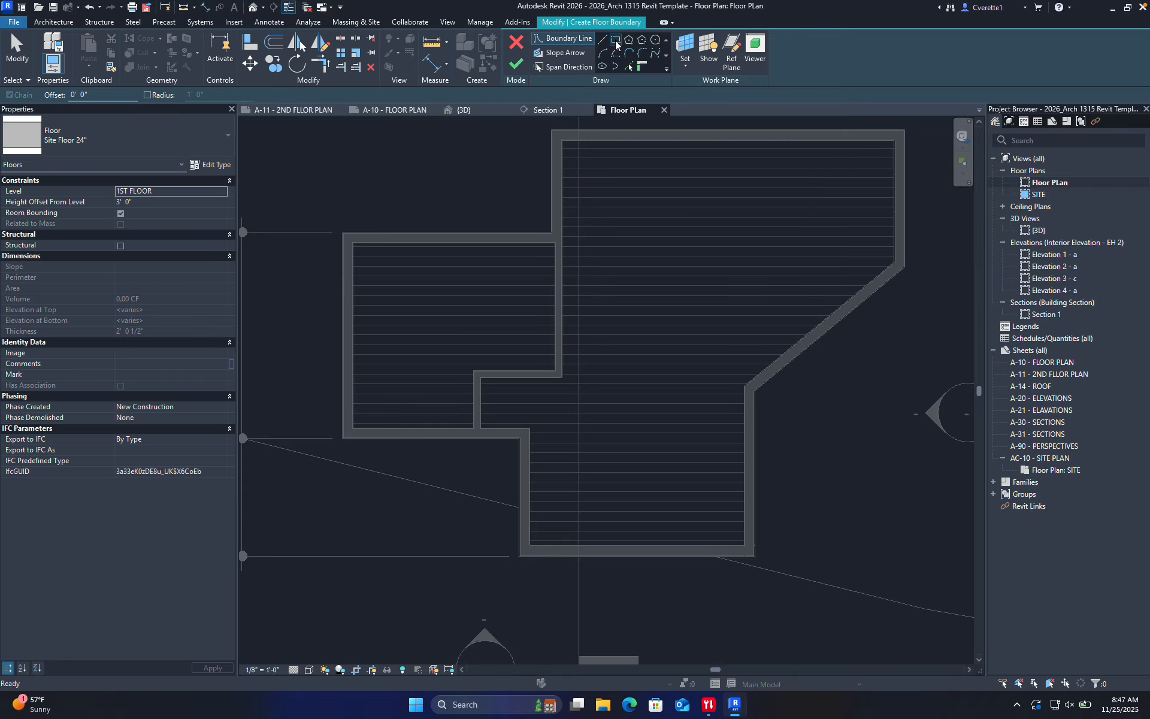
click(519, 439)
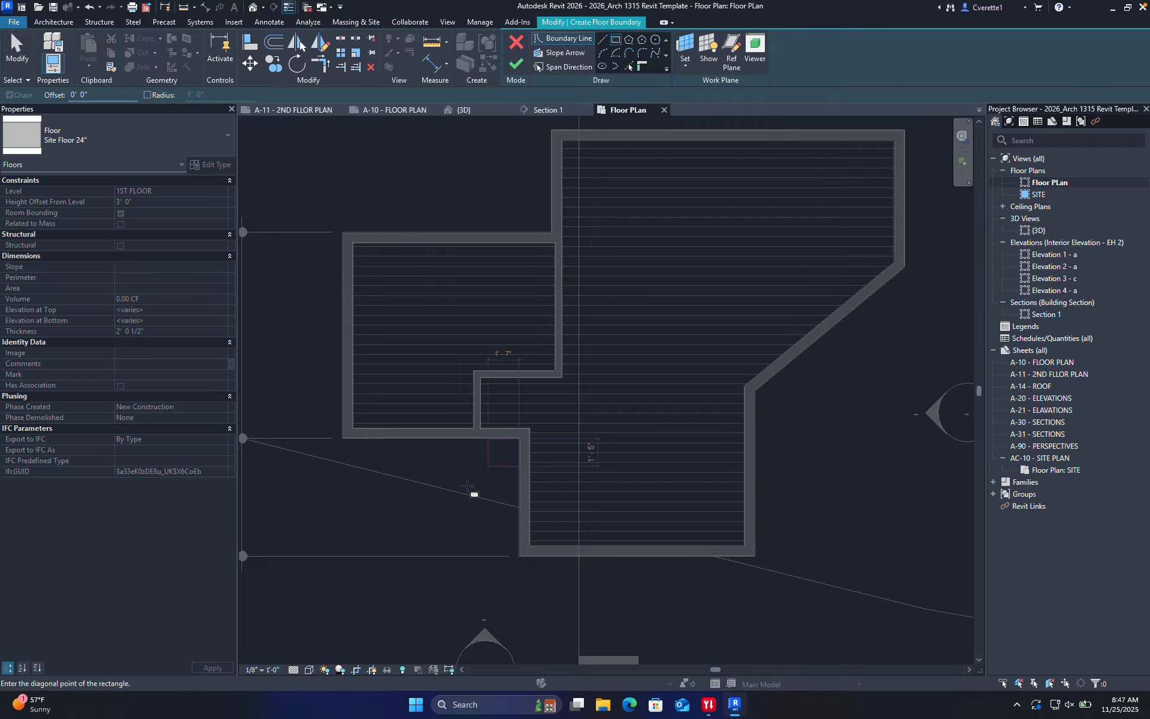
click(444, 540)
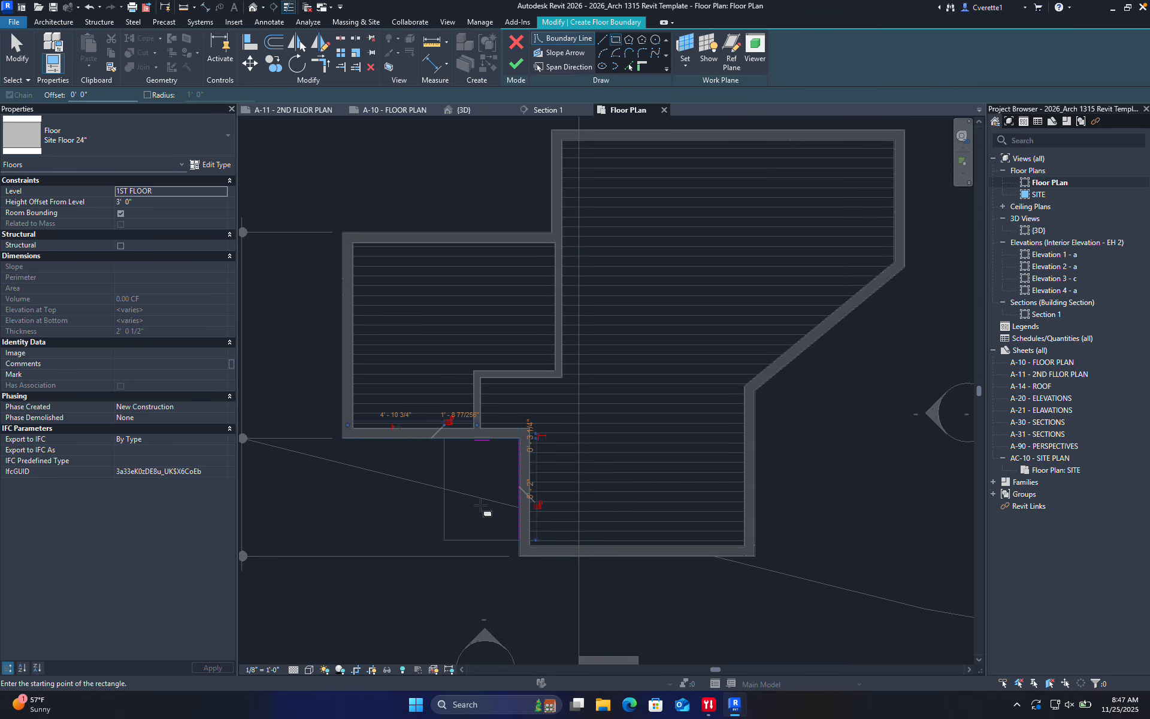
click(516, 64)
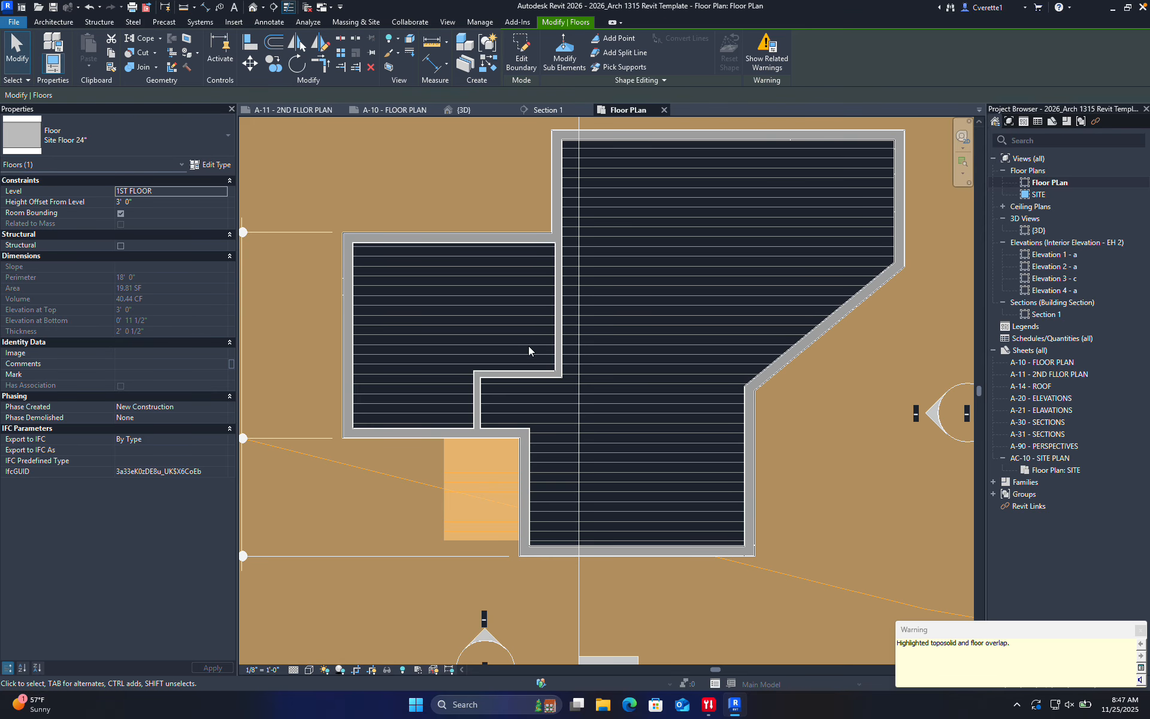
middle_drag(451, 490, 490, 346)
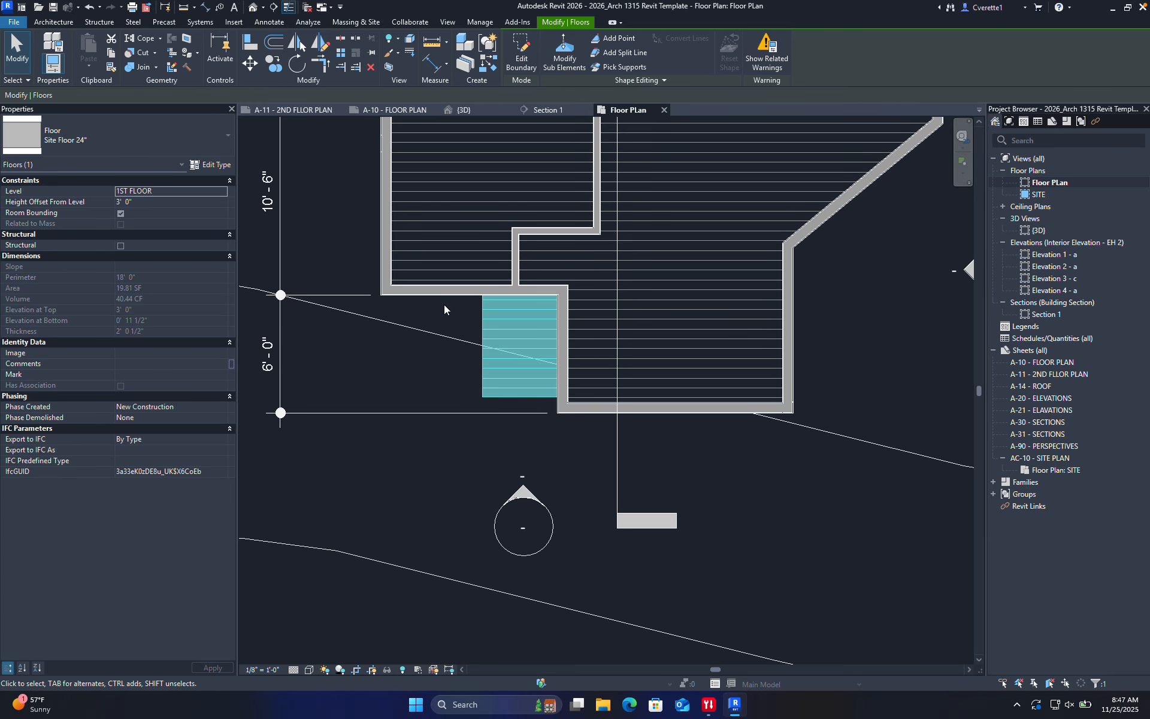
click(124, 133)
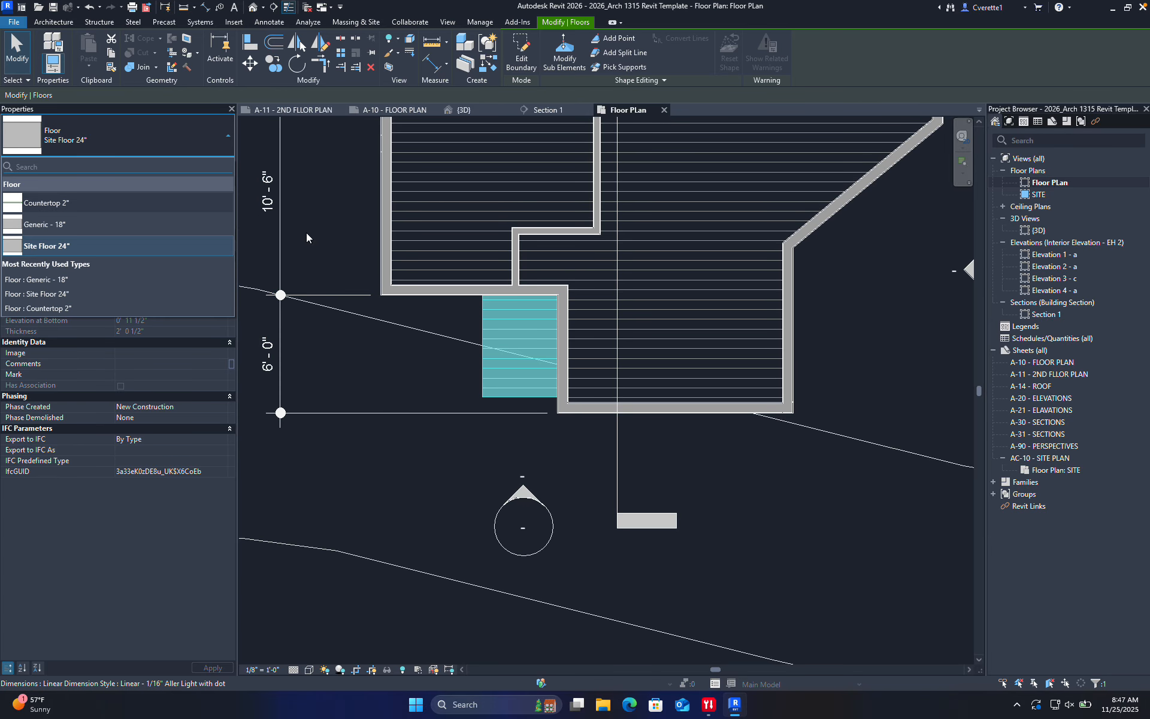
Make the step slab Generic - 18" and nudge it slightly left and down
click(72, 224)
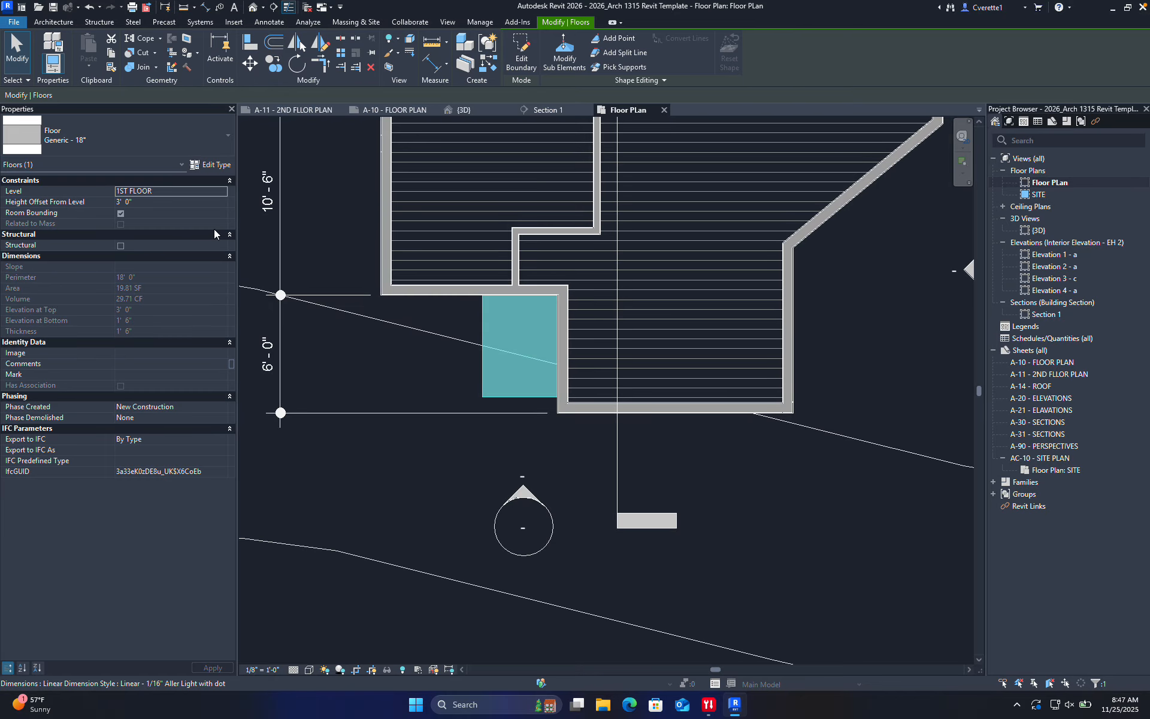
click(372, 380)
click(481, 358)
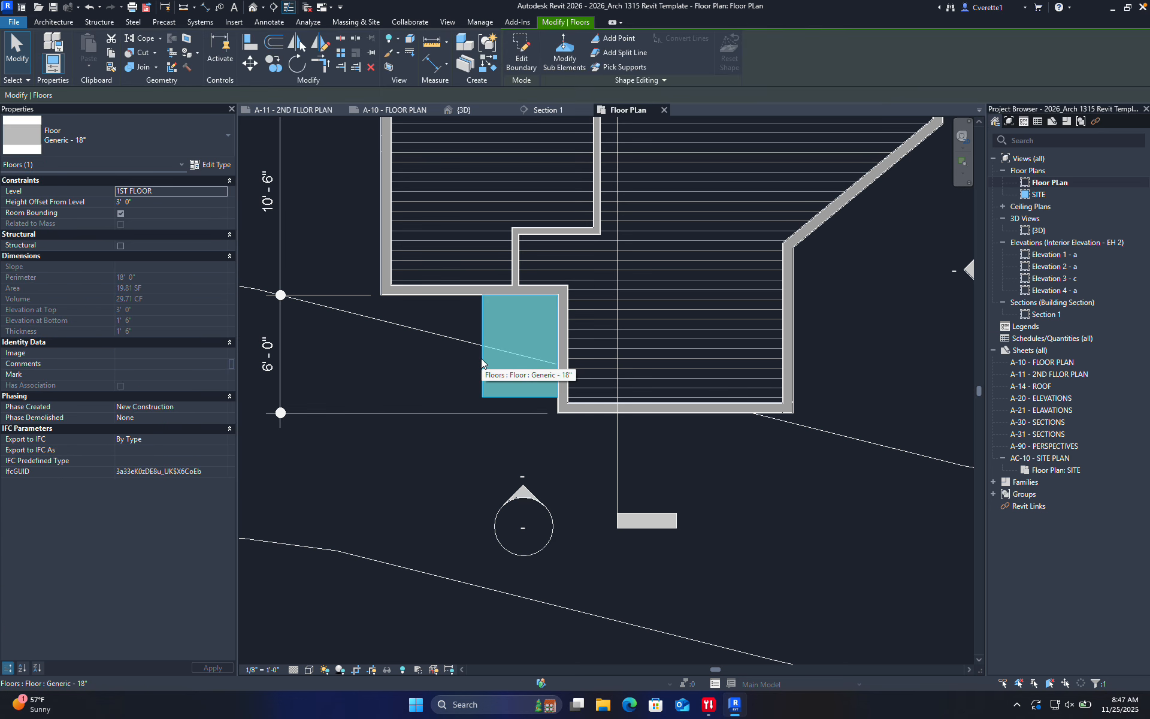
drag(484, 358, 480, 358)
key(Down)
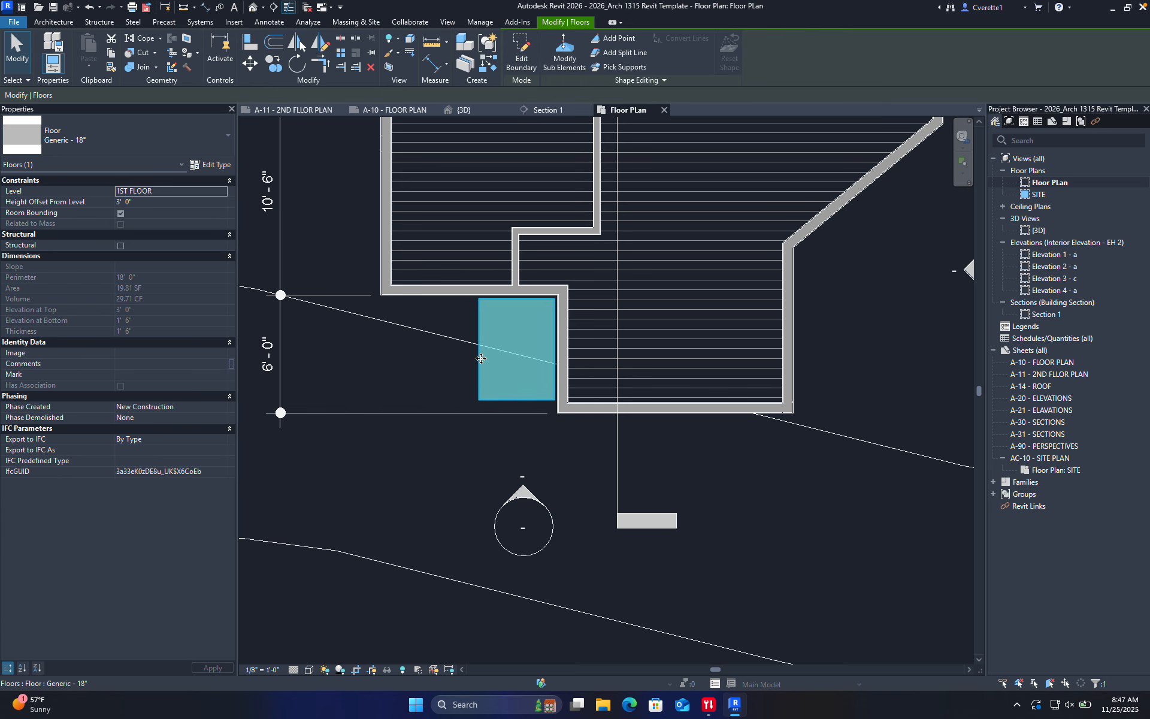
key(Escape)
Measure the gap between the step slab and the wall's inner face with an aligned dimension
scroll(555, 300, up, 5)
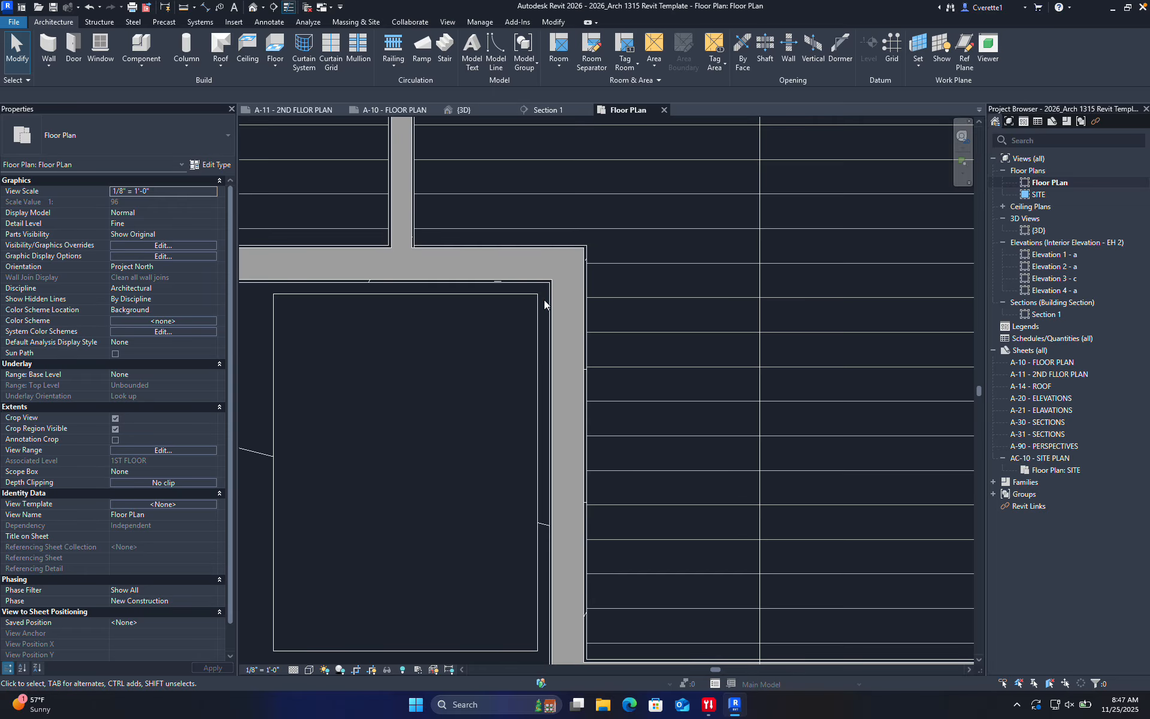
scroll(518, 303, up, 3)
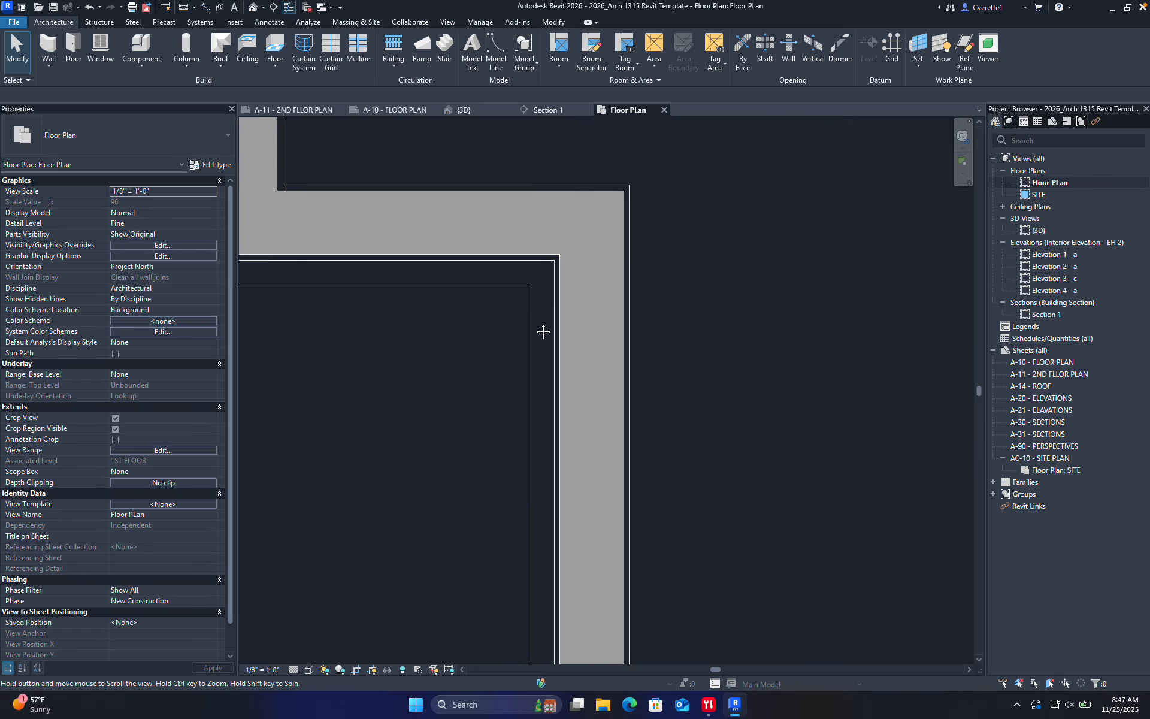
key(i)
scroll(534, 337, up, 2)
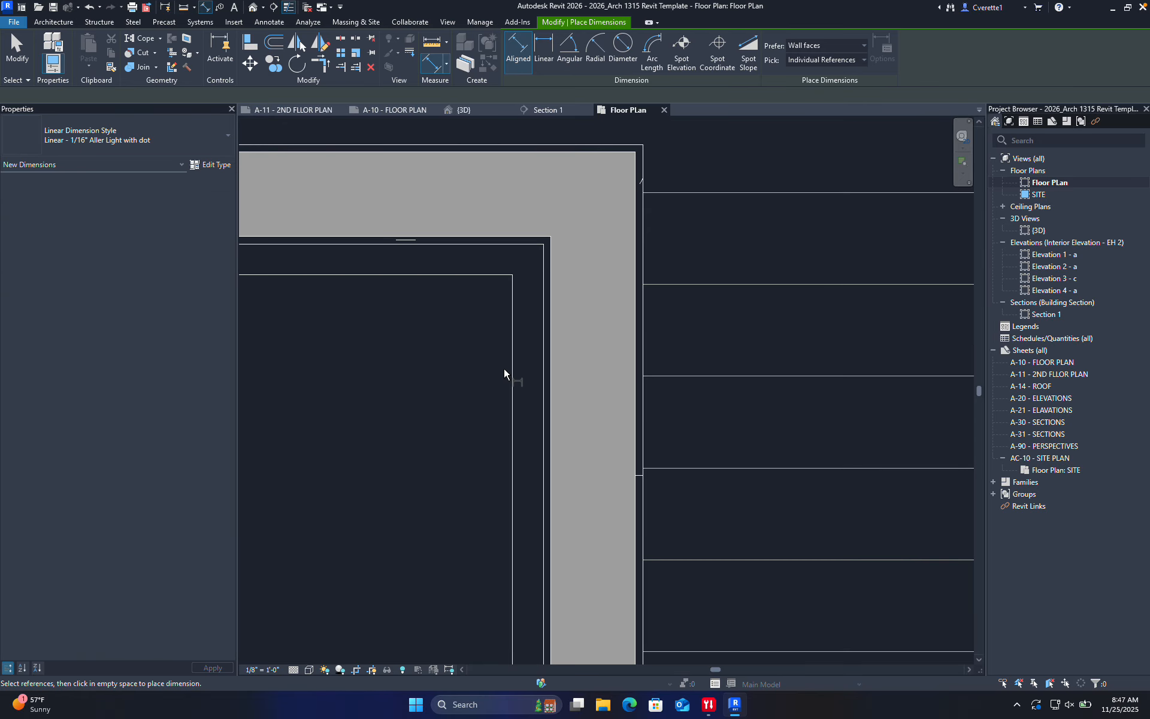
click(541, 372)
scroll(393, 415, down, 4)
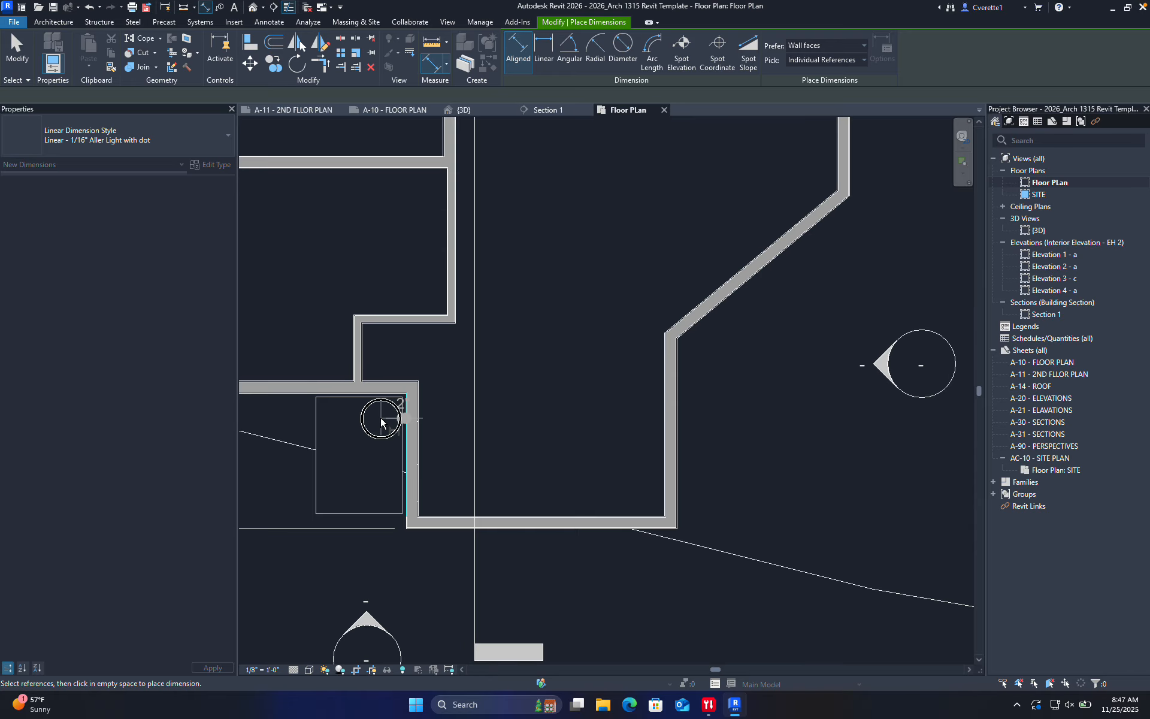
scroll(381, 423, up, 5)
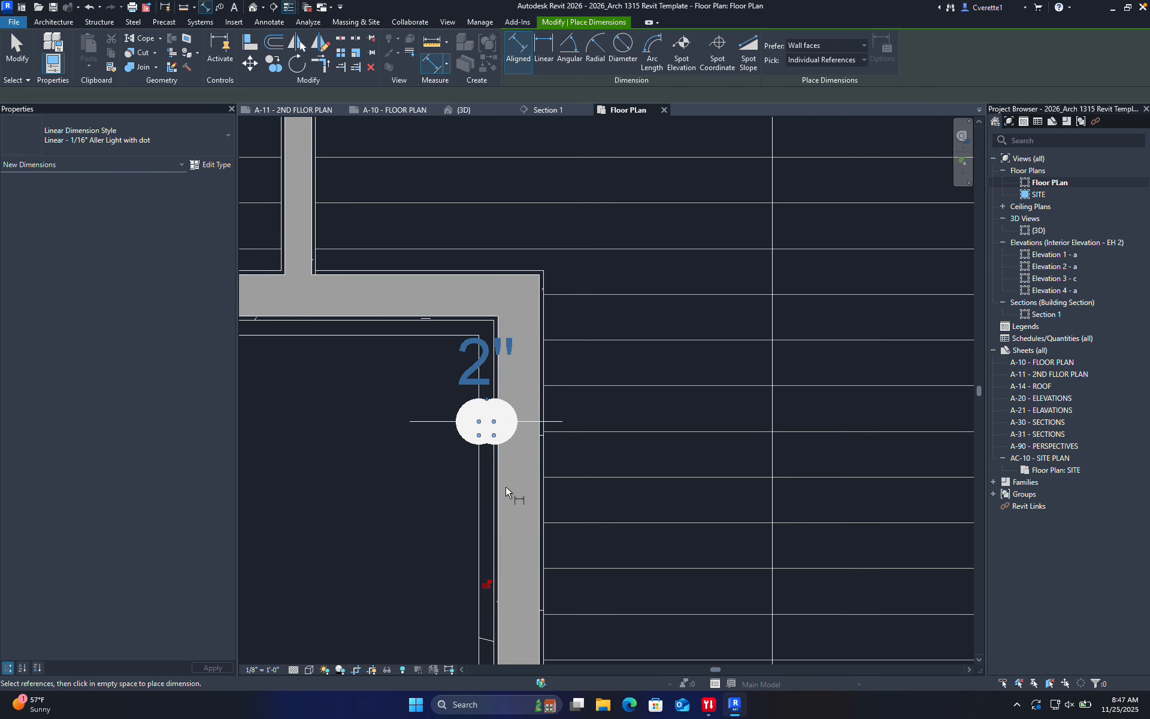
key(Escape)
key(Escape)
Change the slab-to-wall gap from 2" to 1" using the floor's temporary dimension
click(473, 488)
scroll(486, 419, up, 3)
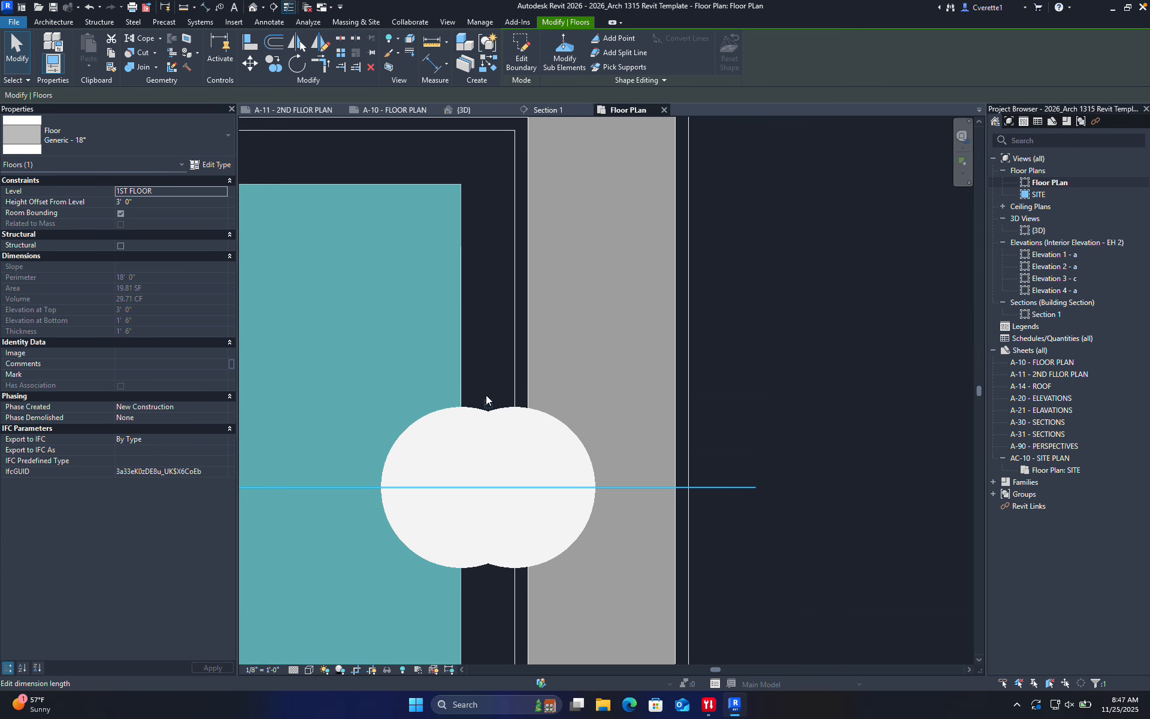
scroll(488, 419, down, 1)
click(487, 403)
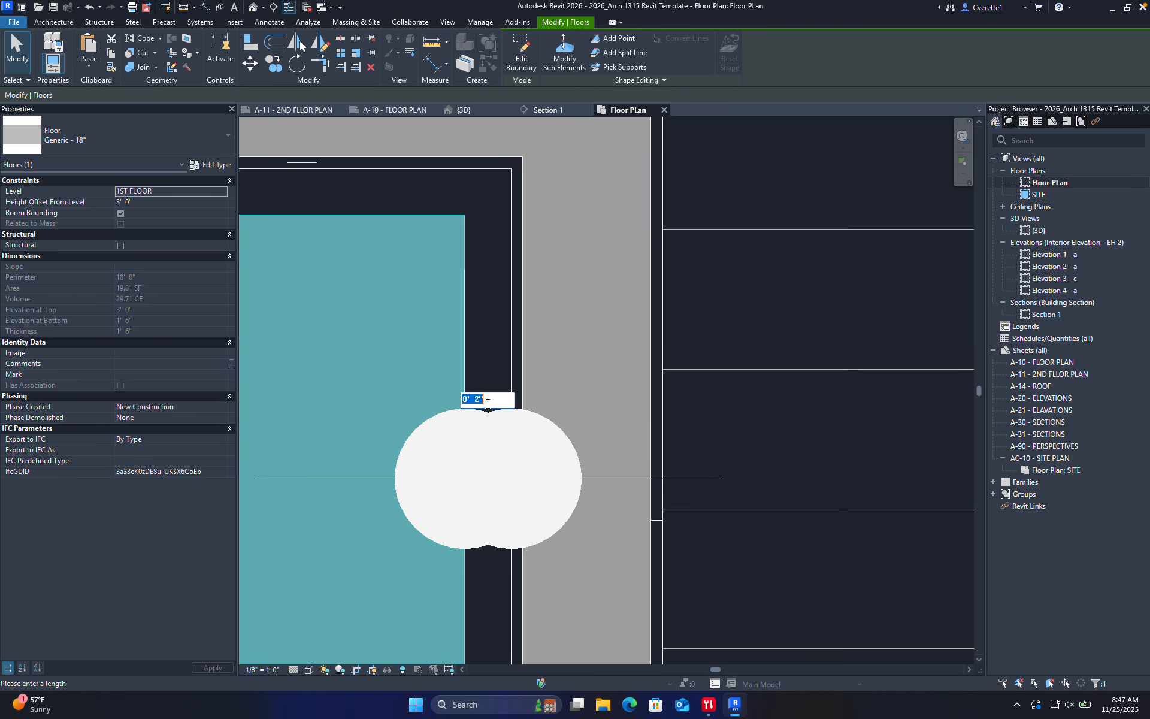
text(1")
key(Return)
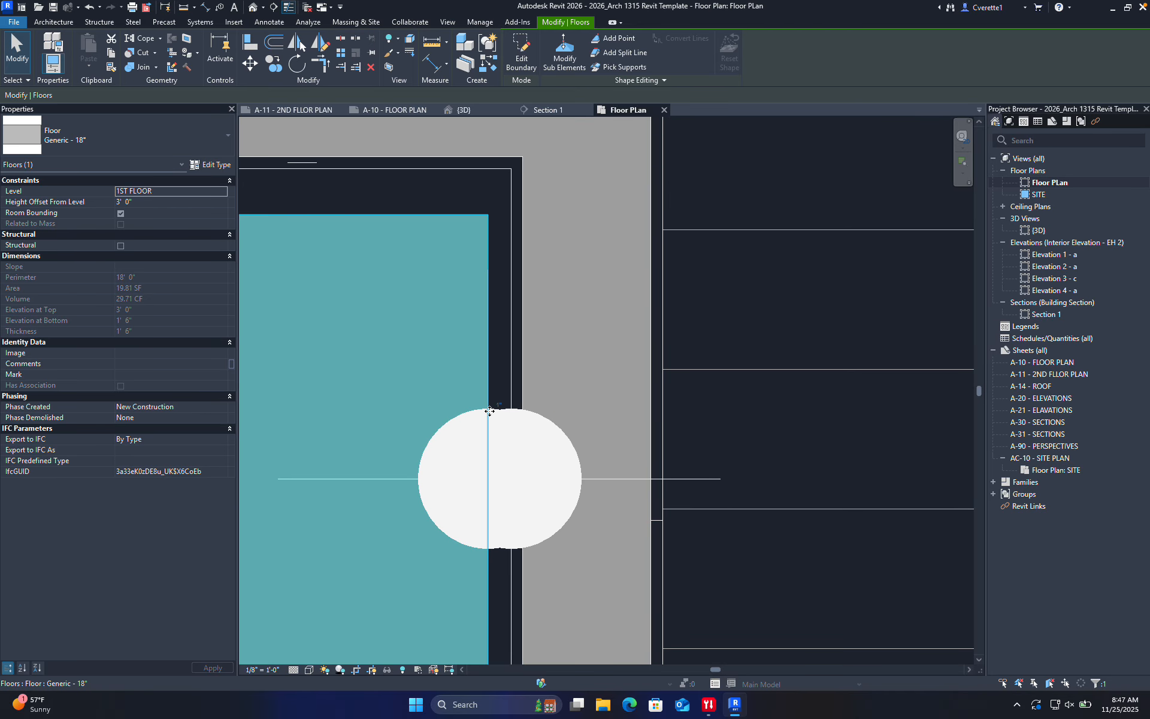
key(Escape)
scroll(394, 400, down, 8)
scroll(477, 443, up, 4)
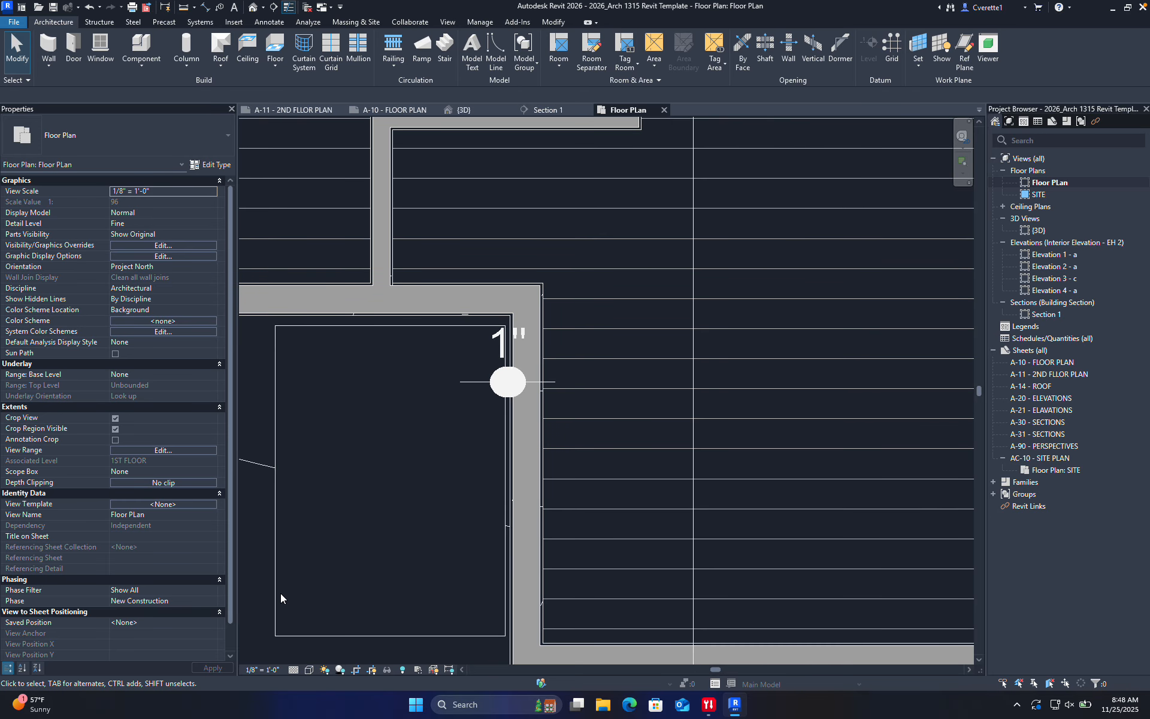
Switch the Floor PLan to 1/4" = 1'-0" scale and pan to frame the building
click(260, 669)
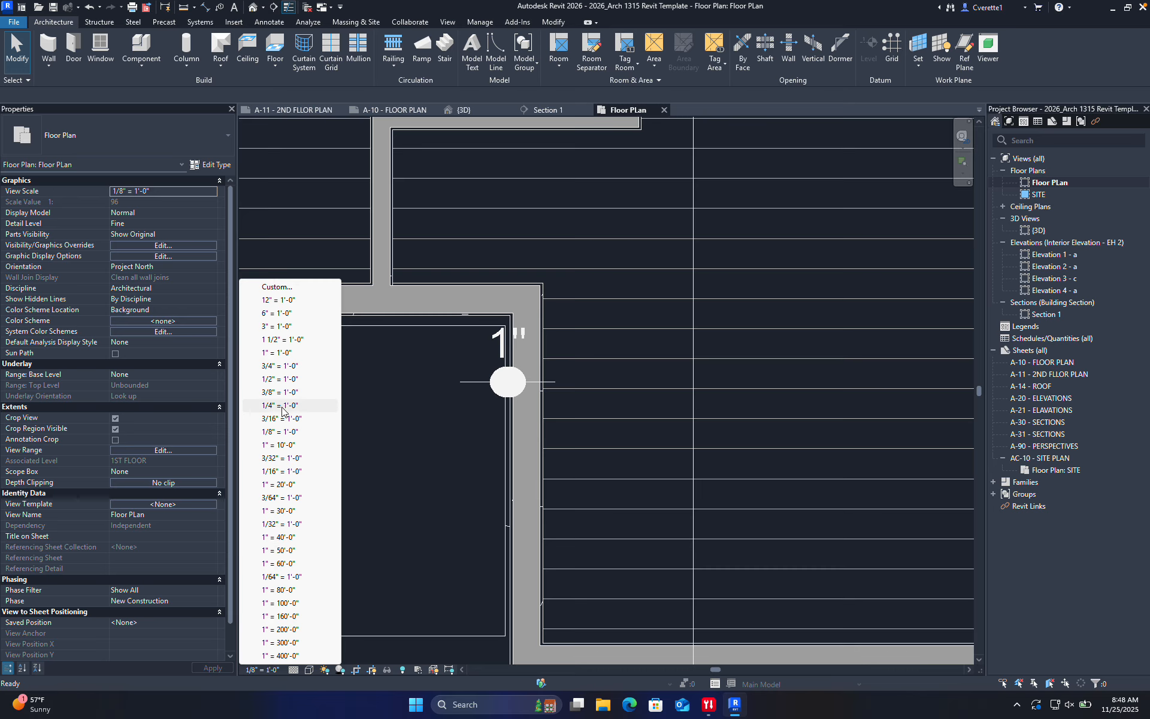
click(279, 405)
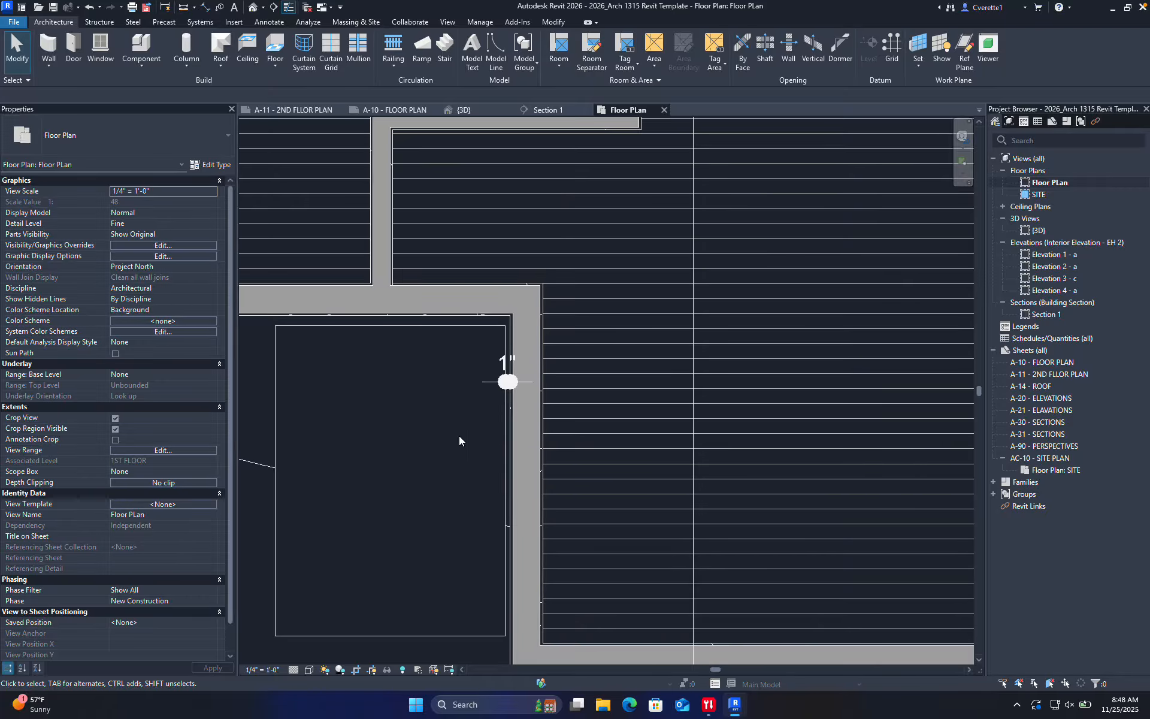
scroll(459, 436, down, 8)
scroll(470, 432, up, 3)
scroll(473, 430, up, 4)
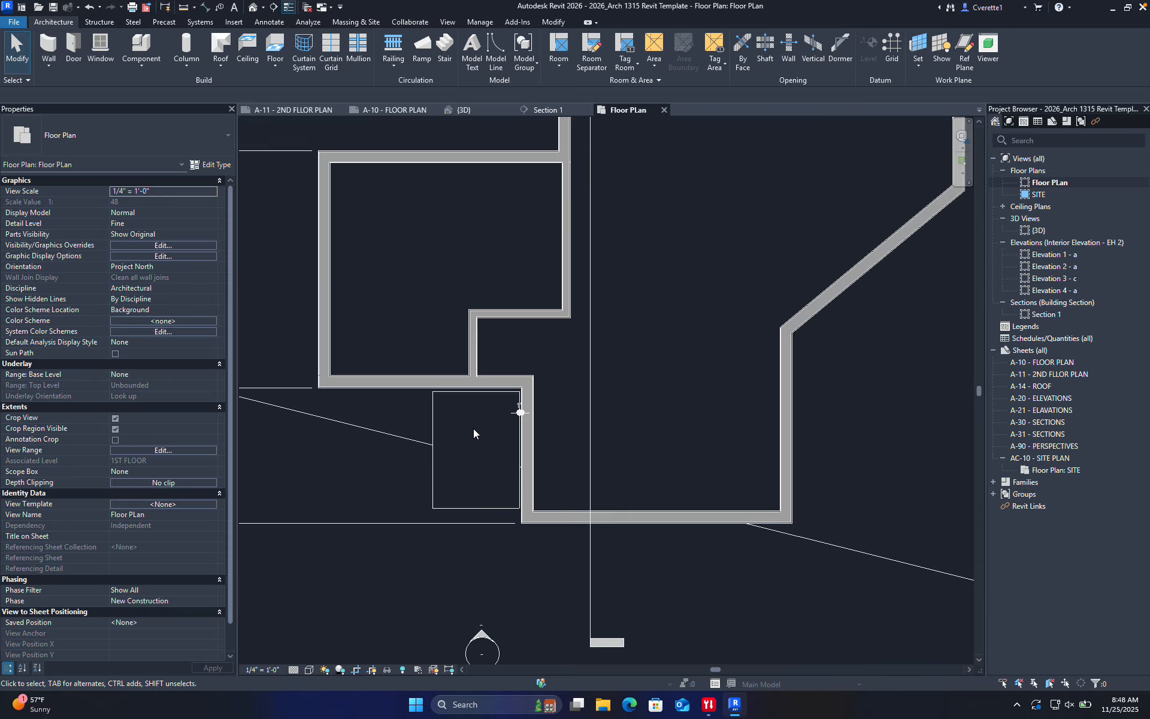
middle_drag(390, 443, 448, 389)
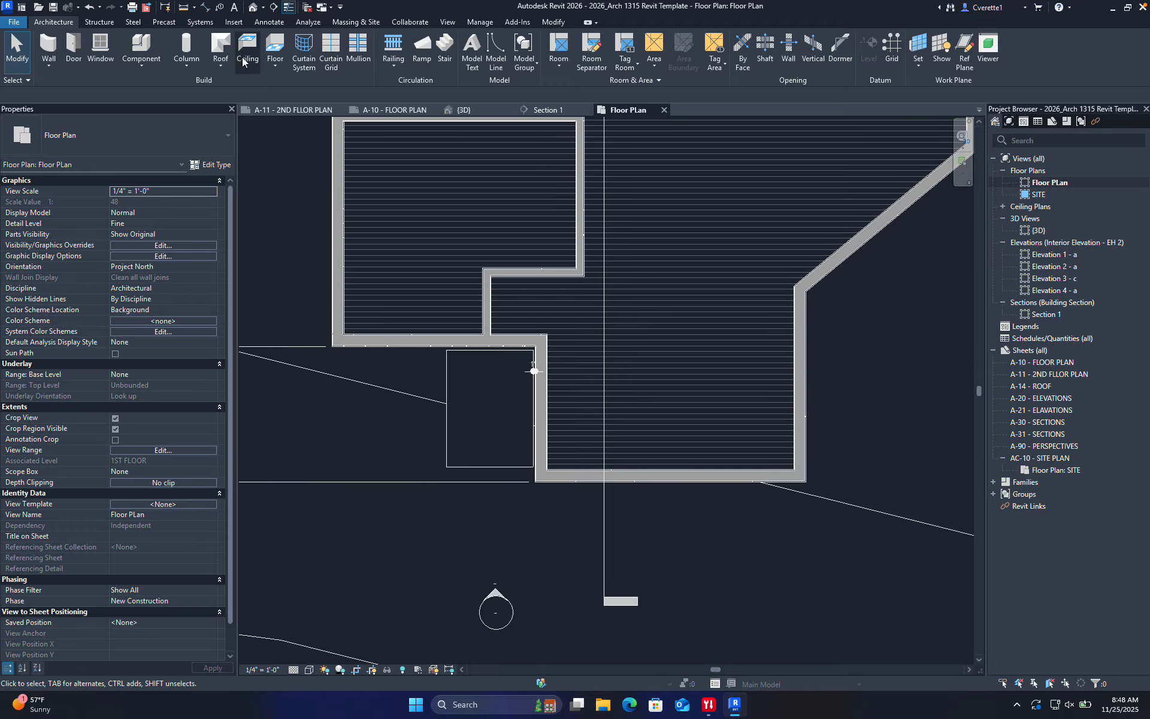
Sketch a 4'-0" x 1'-3" rectangular floor slab and move it just below the first step
click(275, 48)
scroll(439, 462, up, 3)
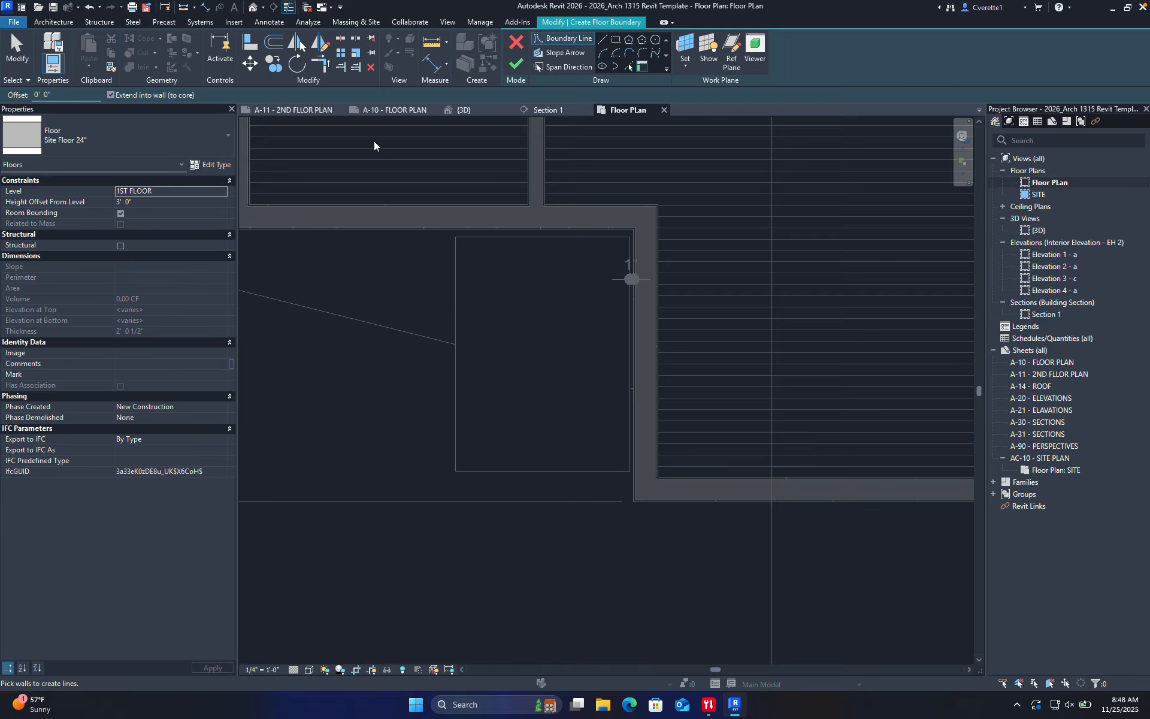
click(616, 40)
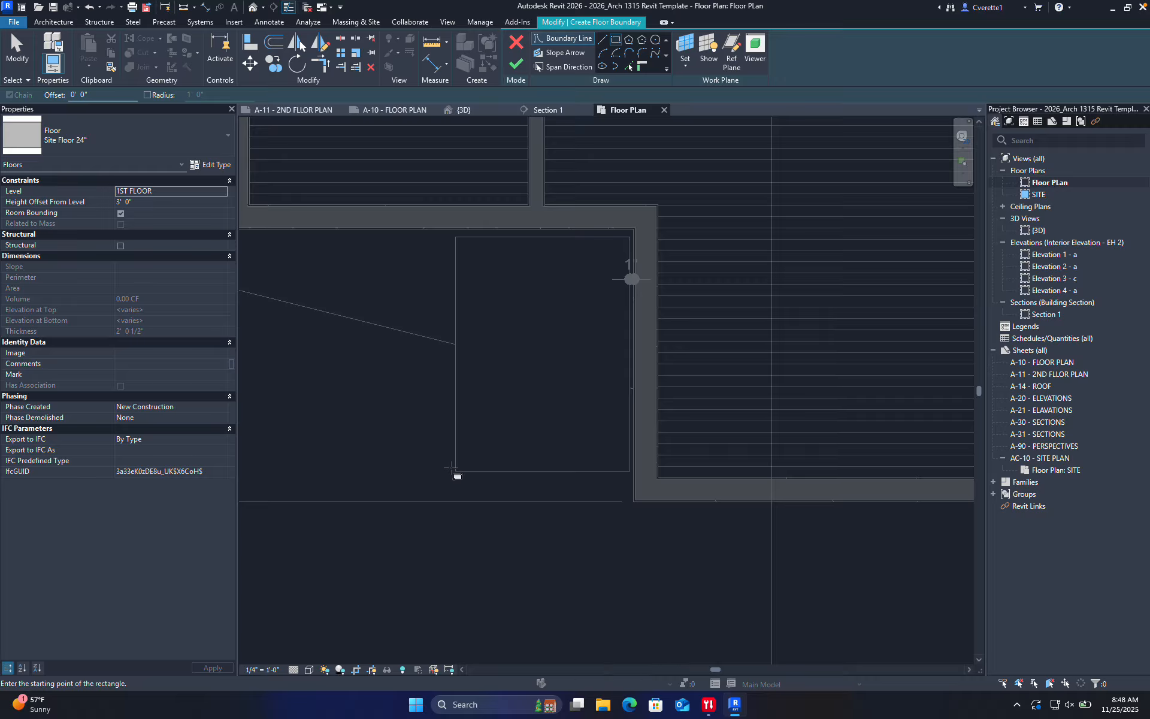
click(456, 471)
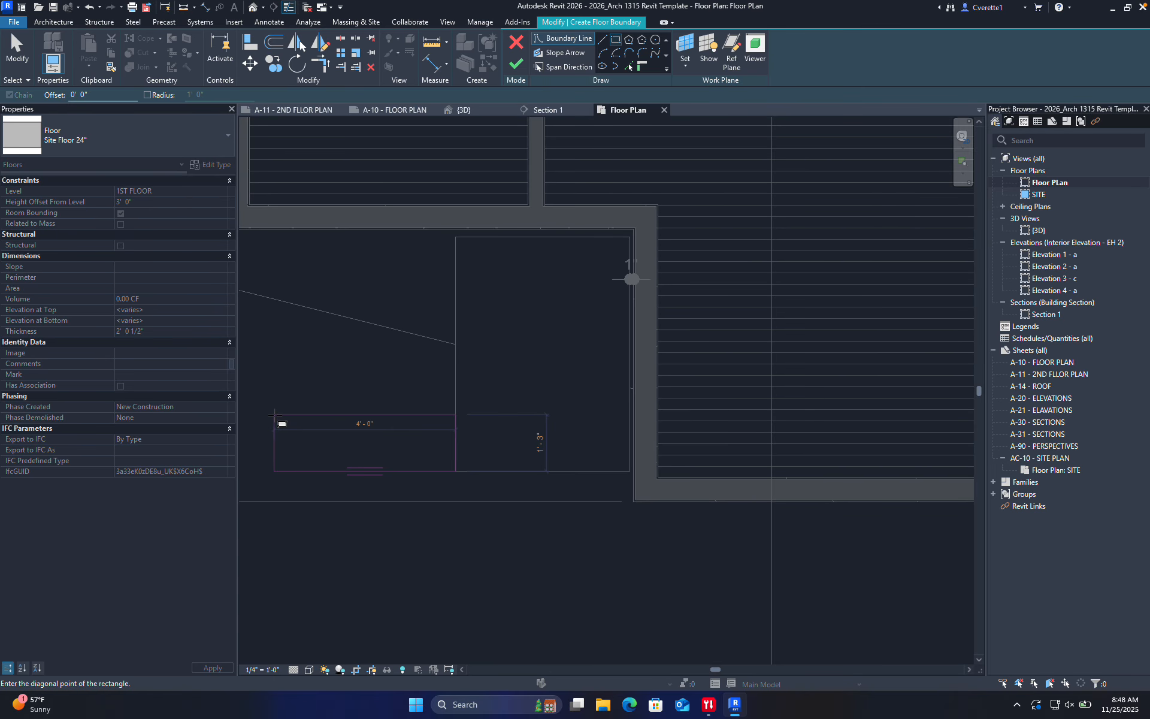
click(274, 414)
click(517, 64)
click(382, 406)
drag(385, 413, 561, 484)
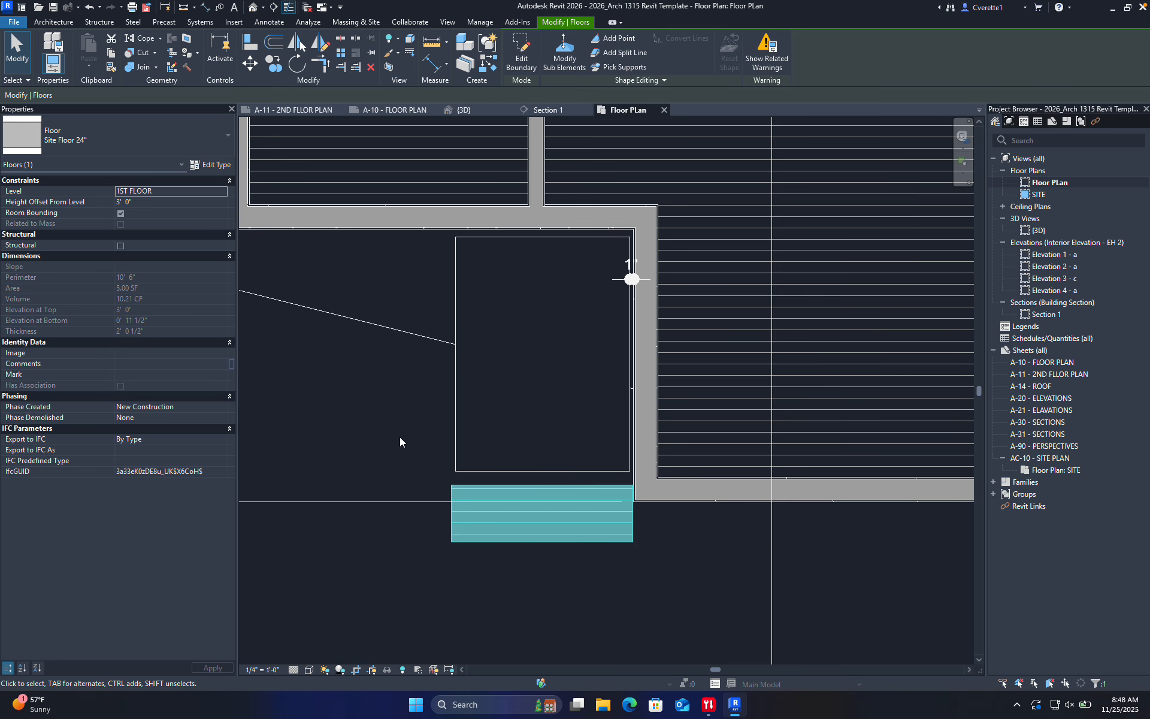
Change the new step slab's type to Generic - 18"
click(117, 129)
click(78, 218)
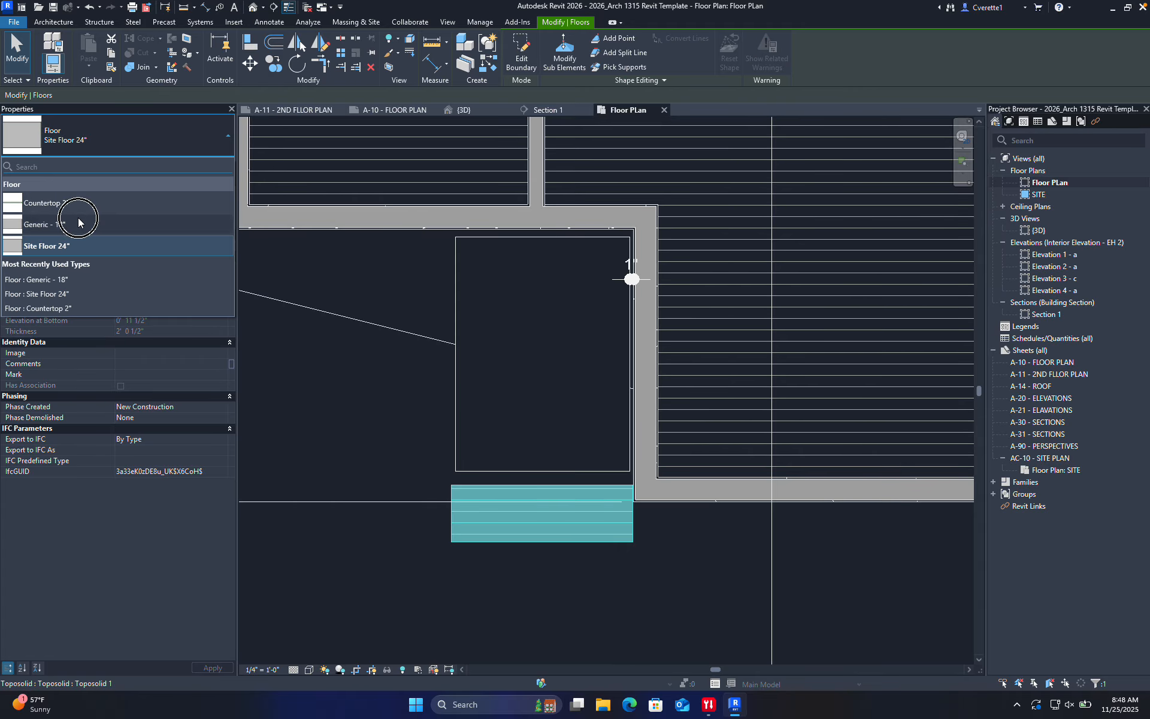
click(412, 451)
scroll(413, 453, down, 5)
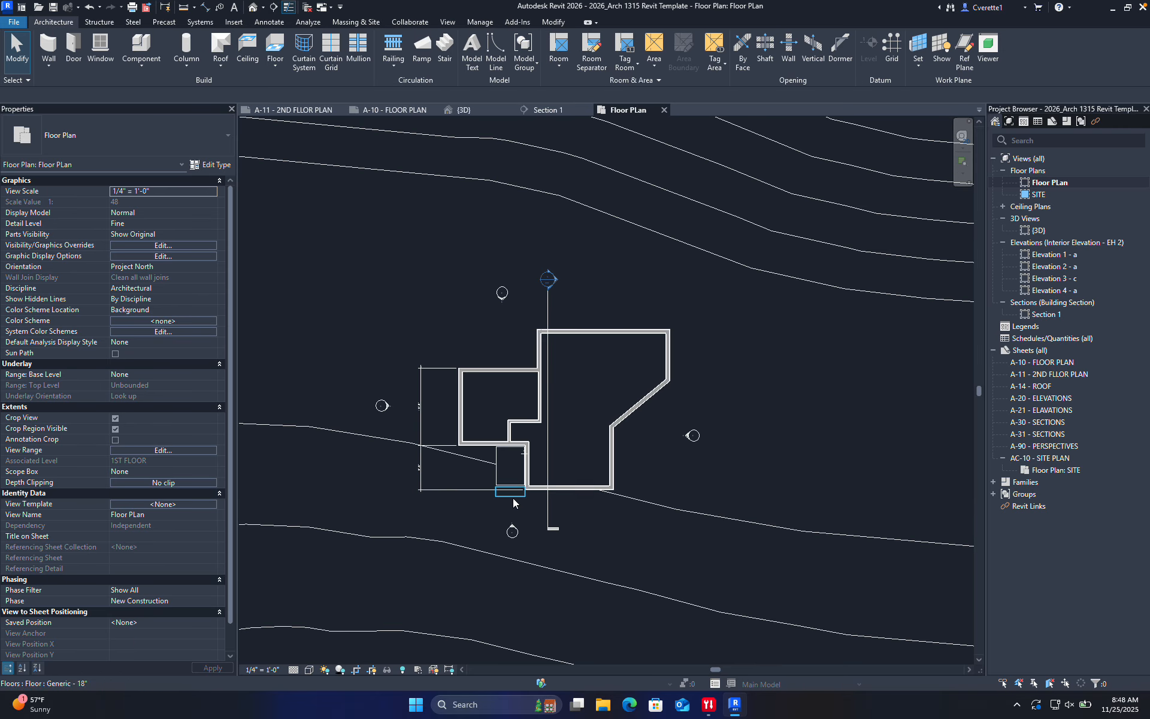
scroll(527, 466, up, 5)
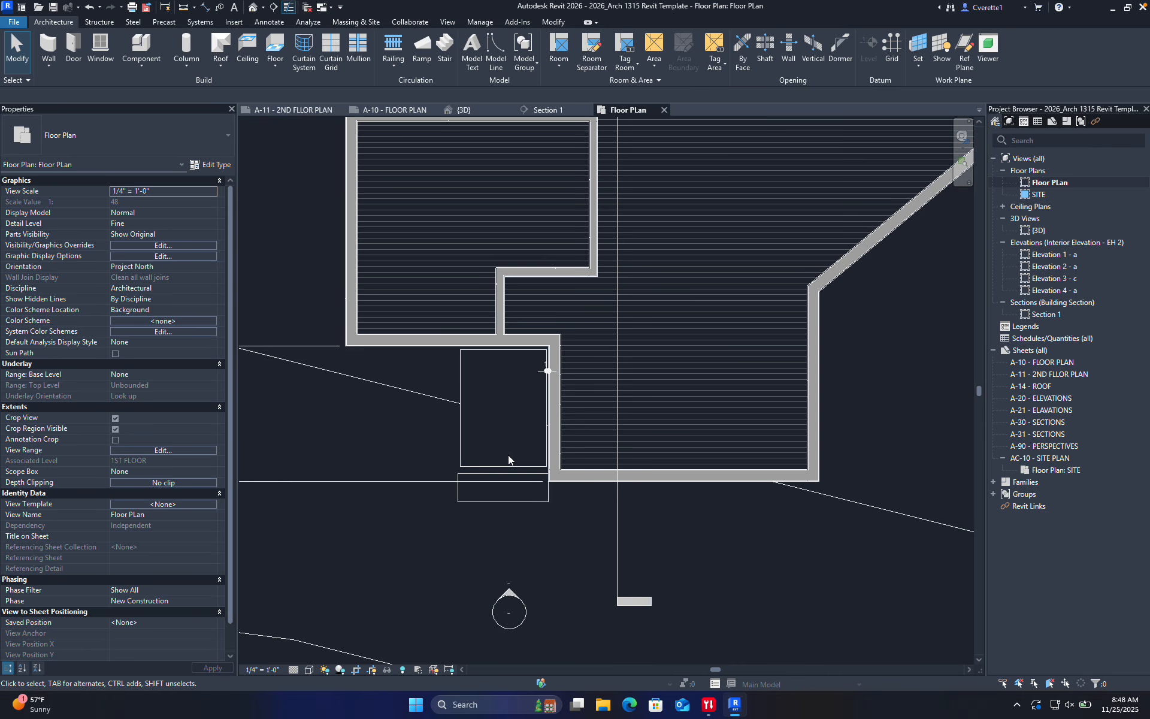
Place a door with DR in the wall beside the step slab
key(d)
key(r)
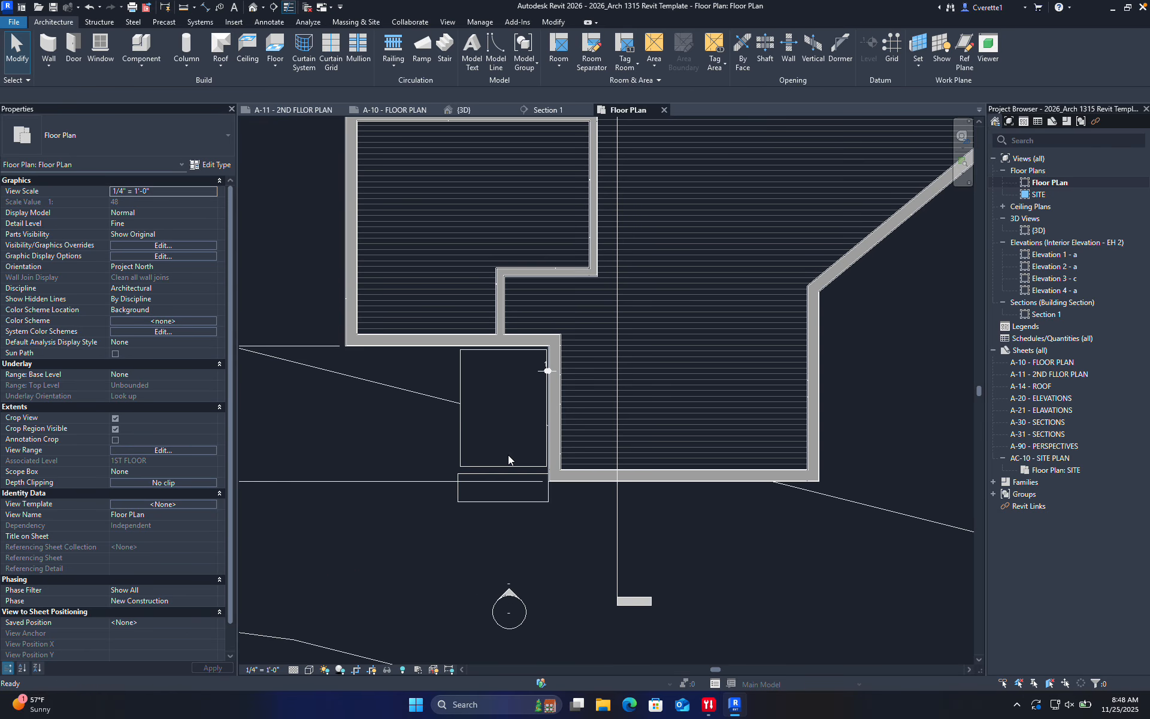
click(546, 370)
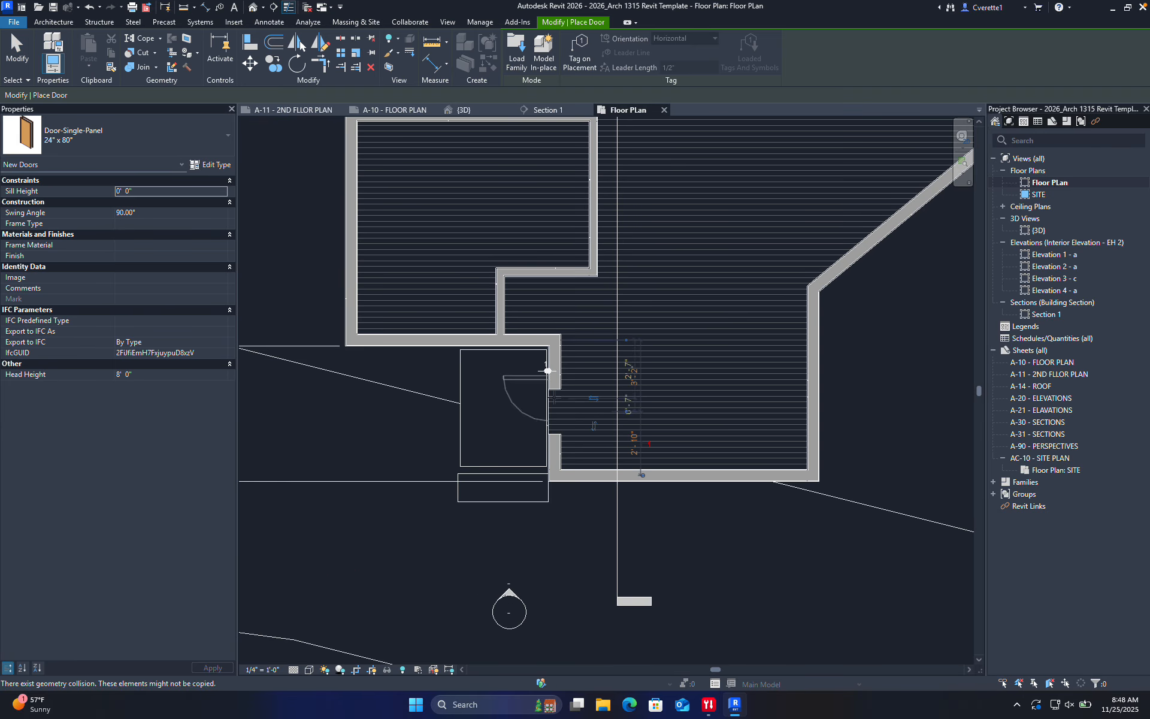
scroll(567, 391, up, 3)
key(Escape)
key(Escape)
Change the new door to Door-Single-Panel 36" x 96" and verify its size
click(528, 409)
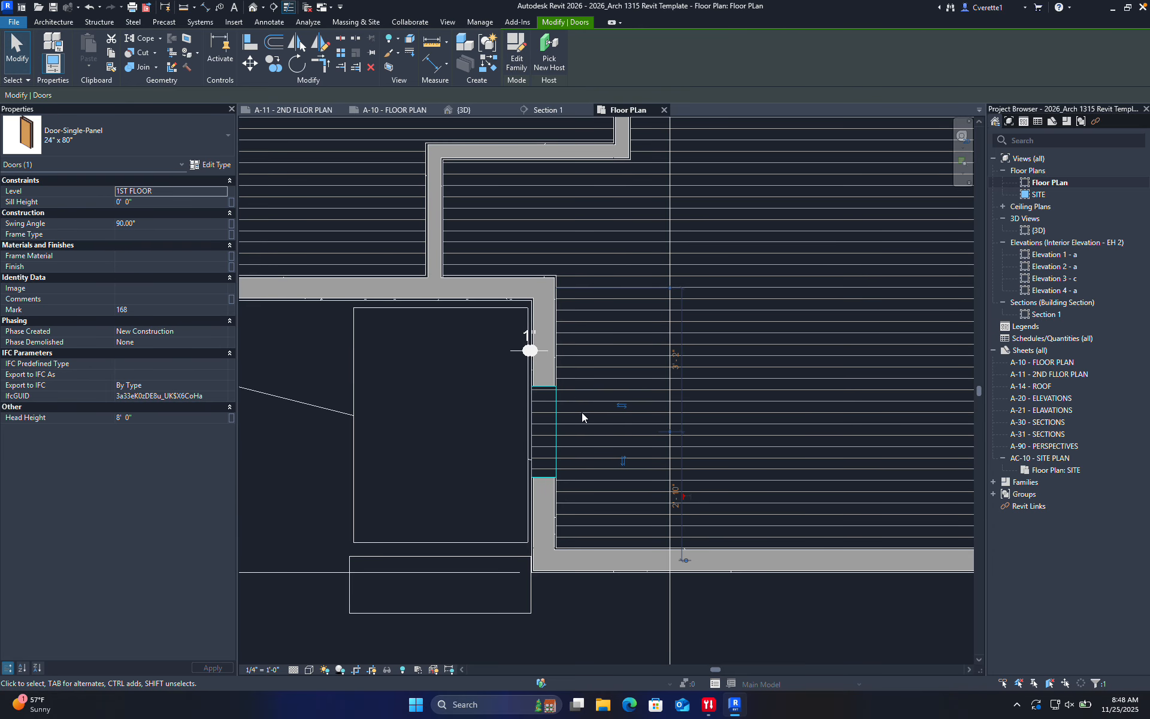
click(105, 139)
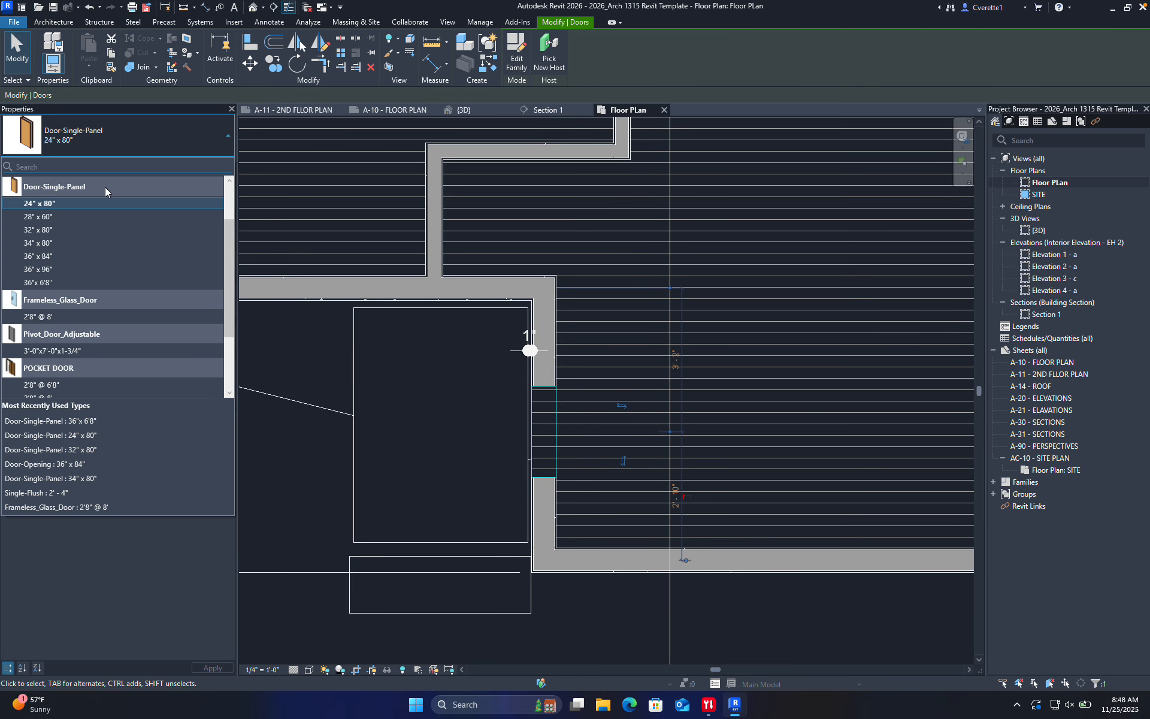
click(62, 270)
key(Escape)
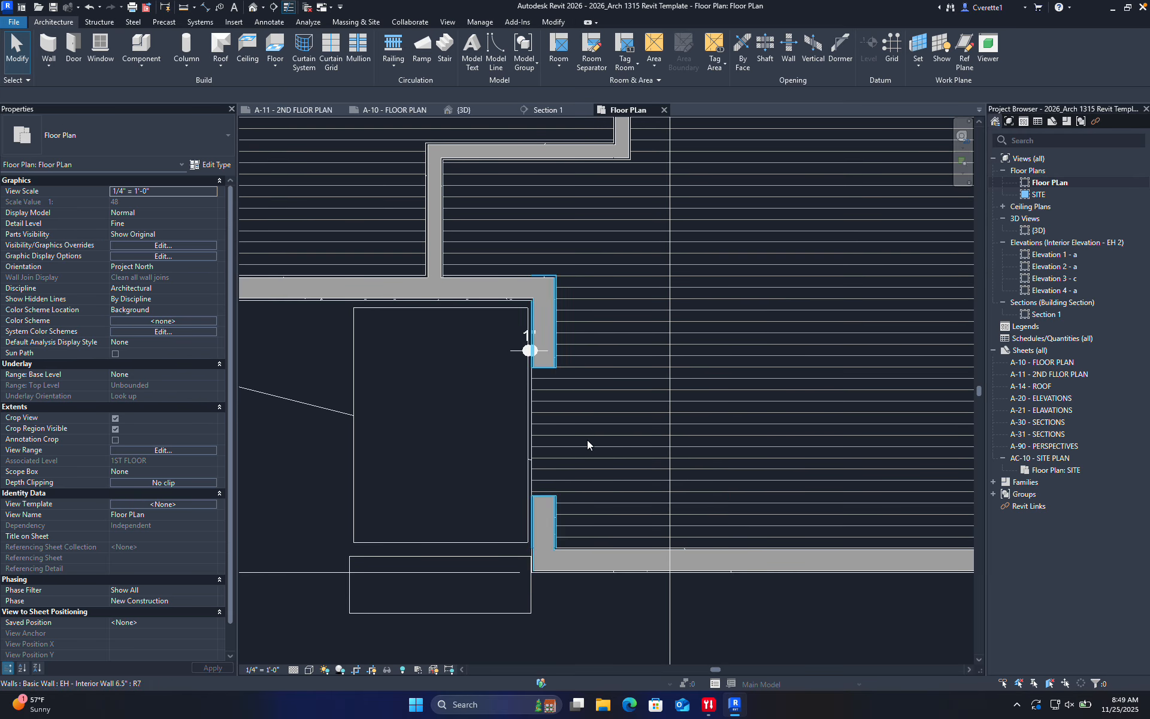
click(532, 409)
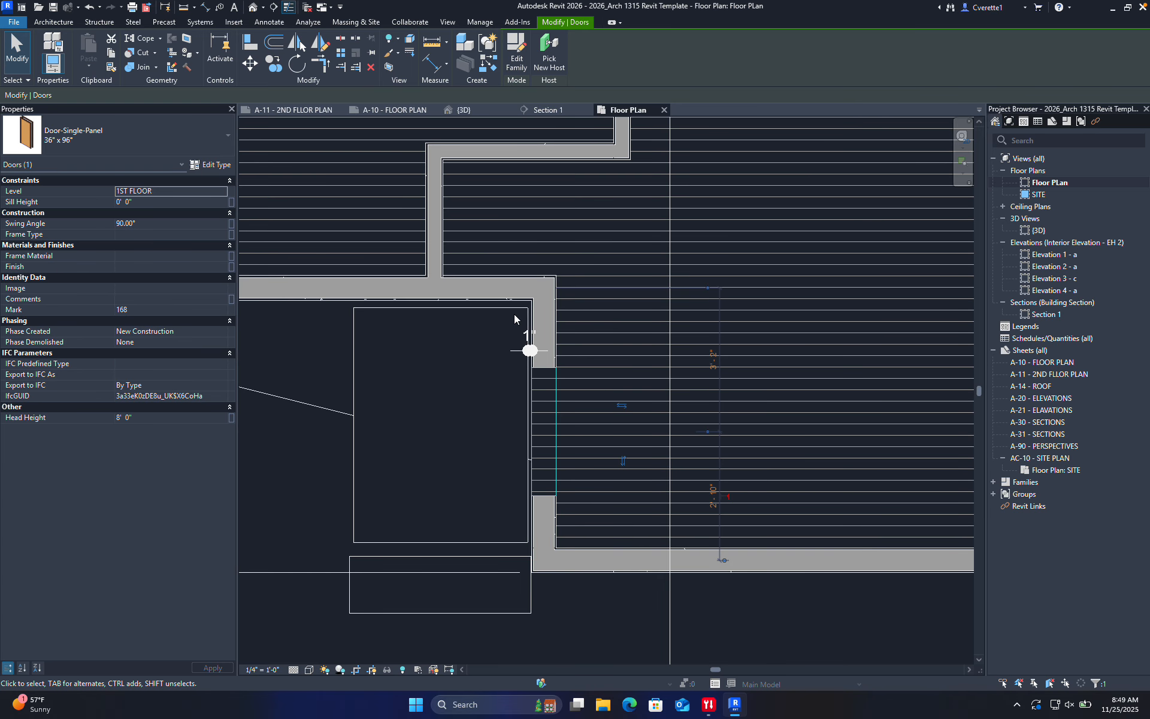
click(410, 364)
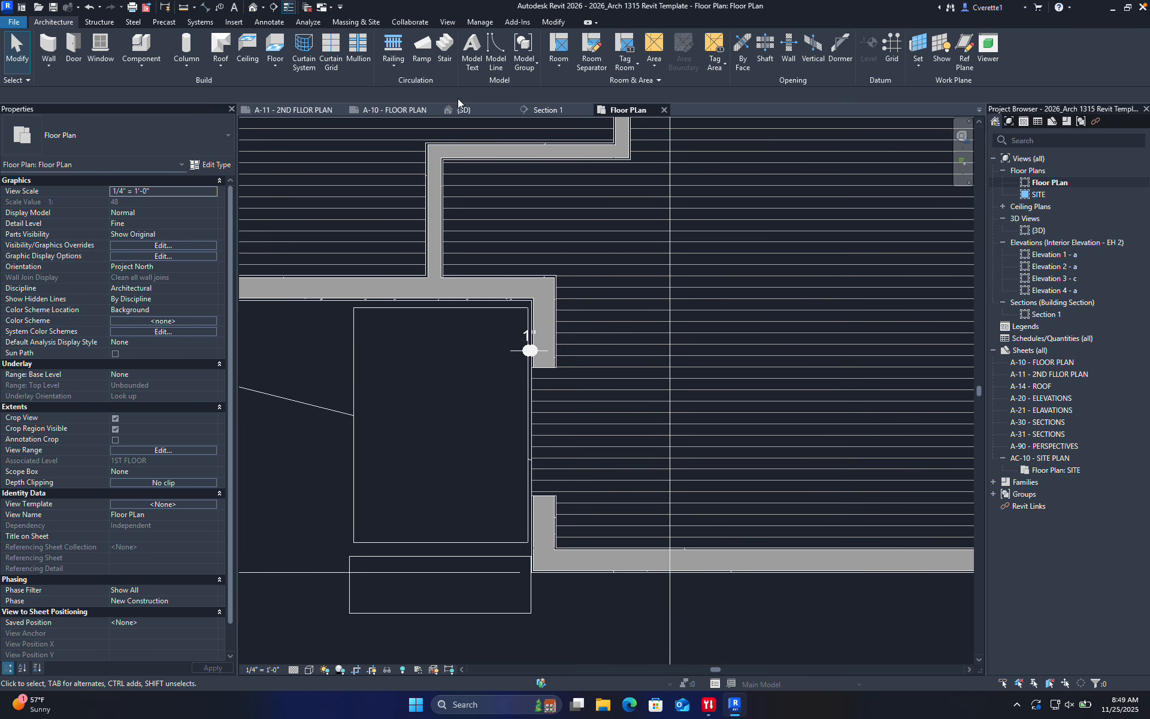
click(474, 108)
scroll(592, 363, down, 5)
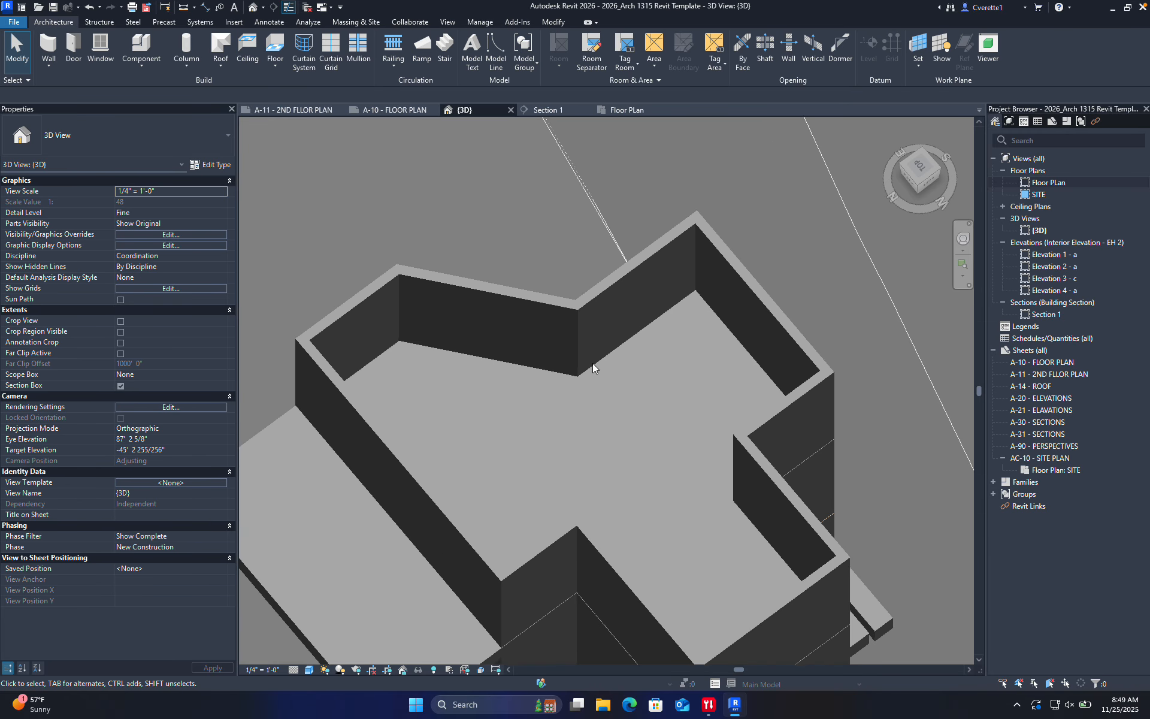
shift+middle_drag(607, 457, 385, 400)
middle_drag(364, 488, 548, 200)
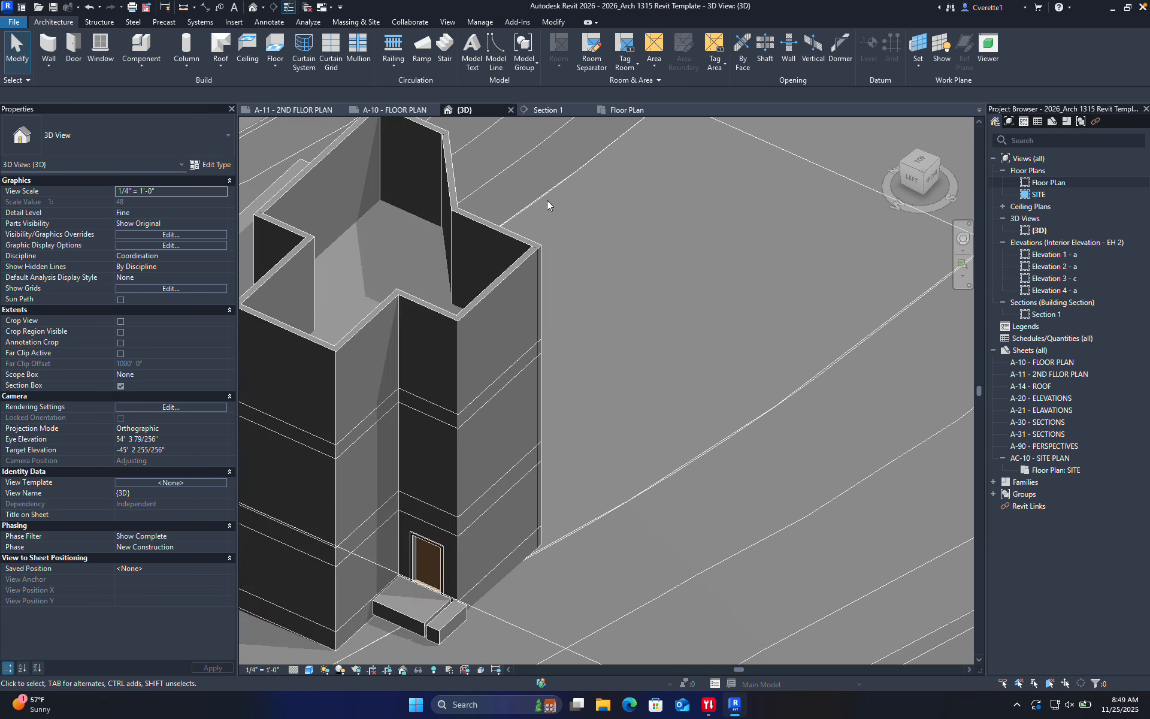
middle_drag(435, 447, 495, 326)
scroll(487, 436, up, 3)
shift+middle_drag(480, 469, 502, 378)
middle_drag(502, 378, 512, 534)
scroll(513, 479, down, 3)
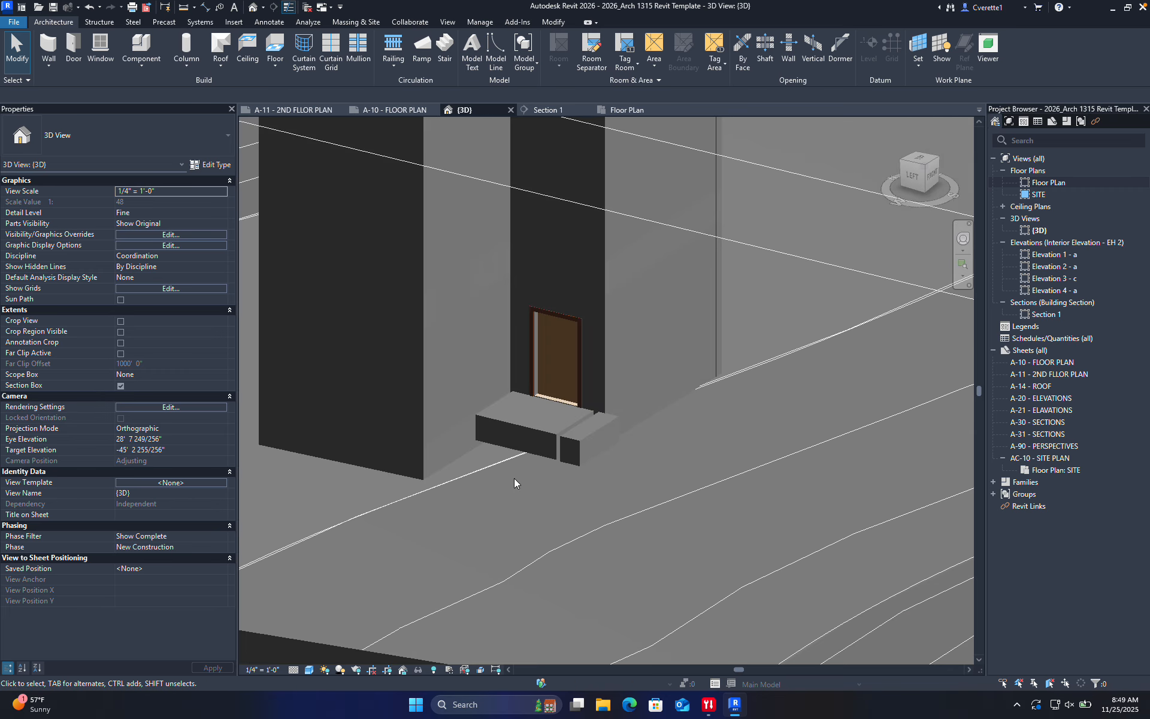
shift+middle_drag(513, 477, 504, 563)
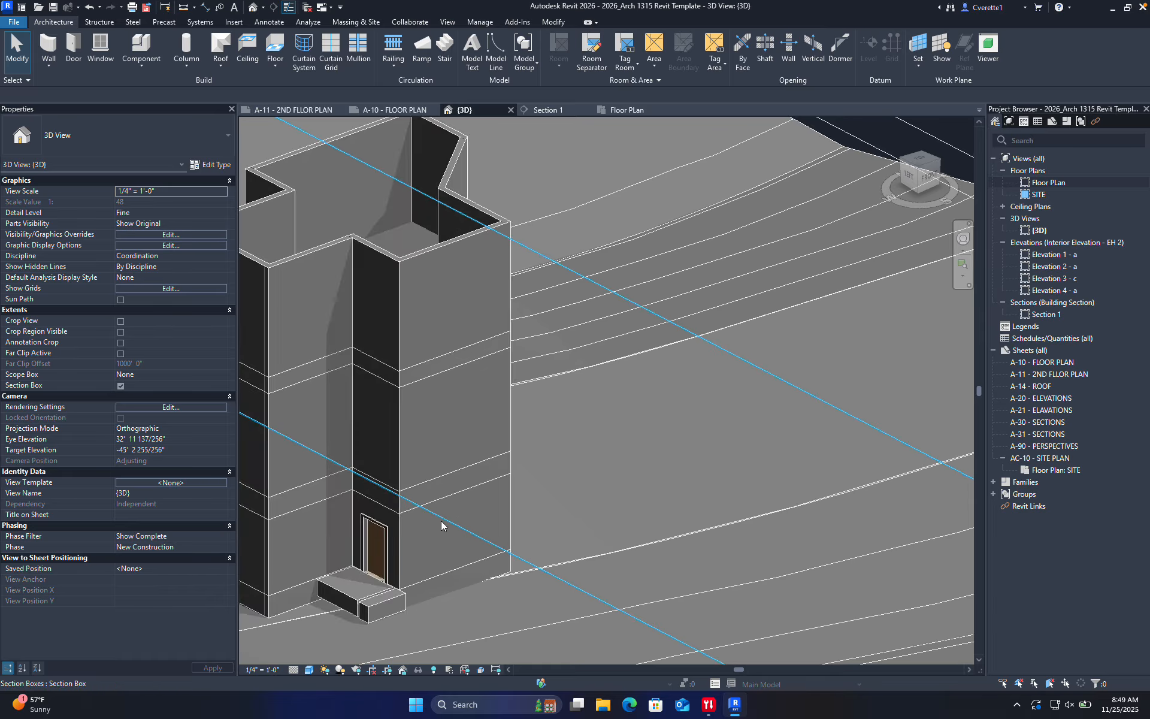
middle_drag(441, 521, 650, 487)
scroll(573, 498, up, 3)
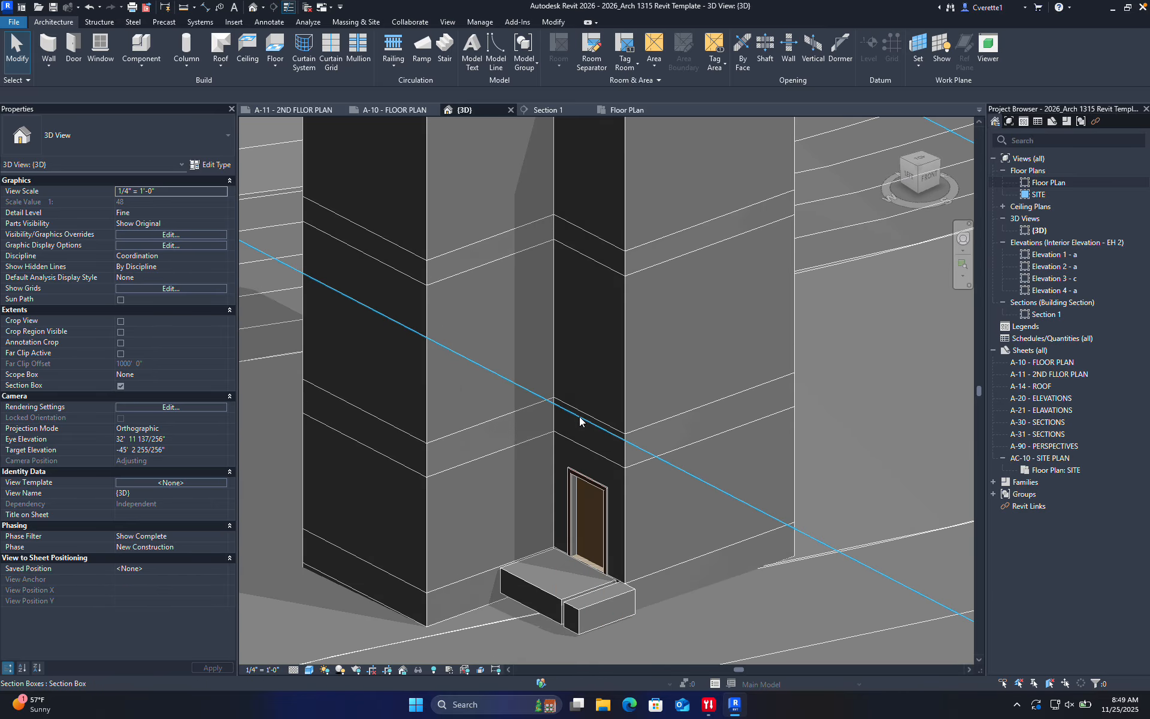
In the 2nd floor slab's sketch, delete the 9'-0" / 12'-0" dimension, undoing trial edge deletions
double_click(581, 413)
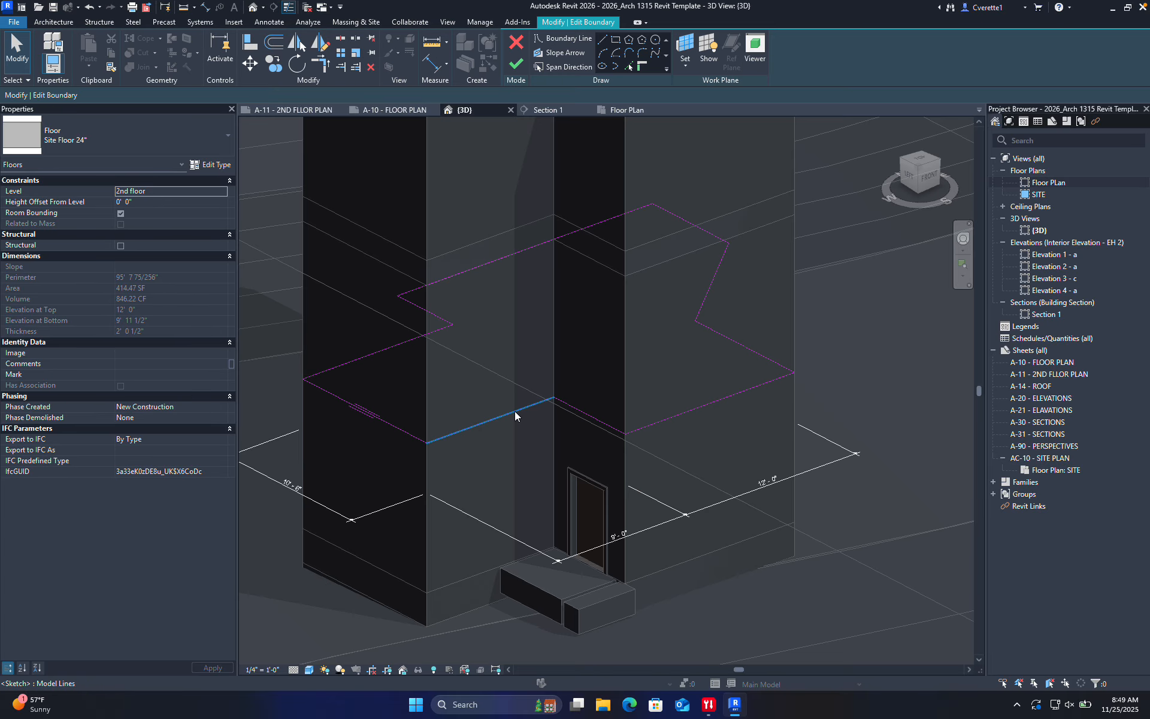
click(515, 410)
key(Delete)
click(580, 408)
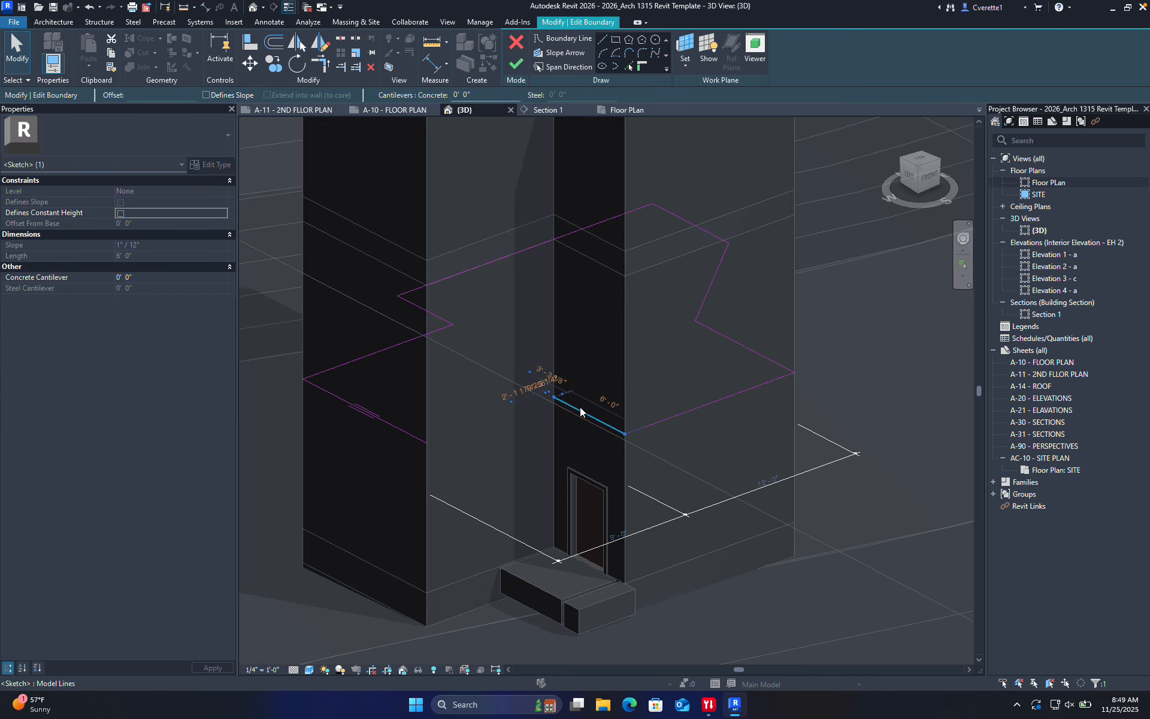
key(Delete)
key(ctrl+z)
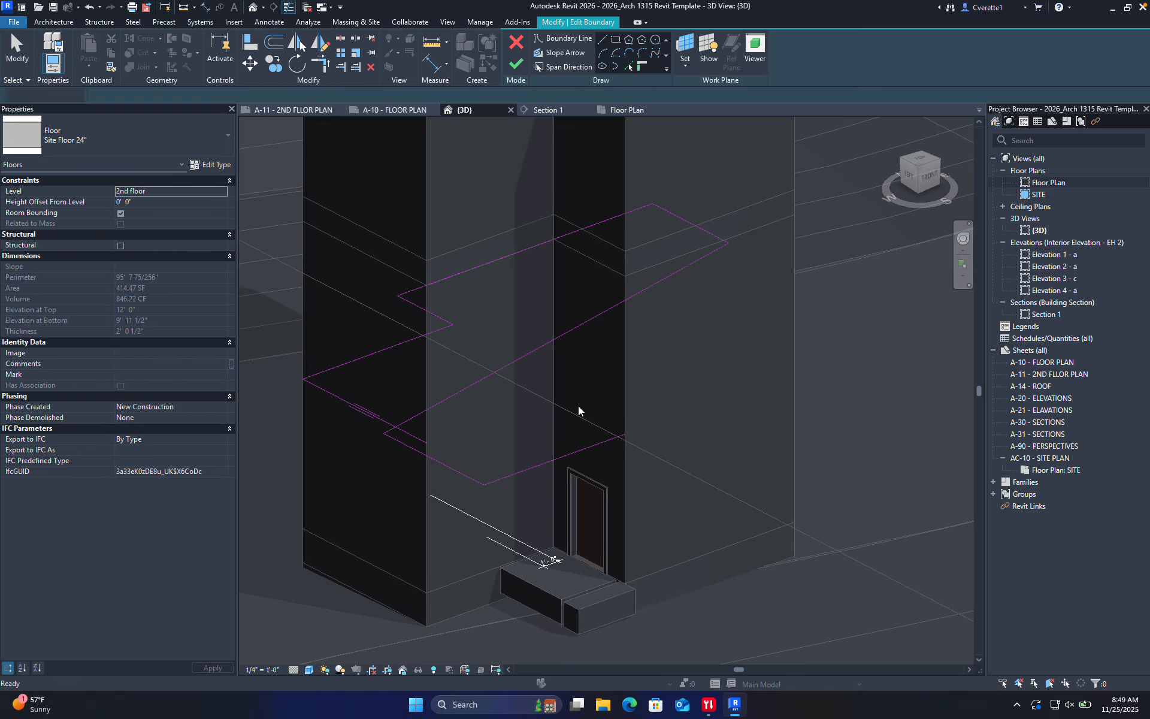
scroll(555, 425, up, 3)
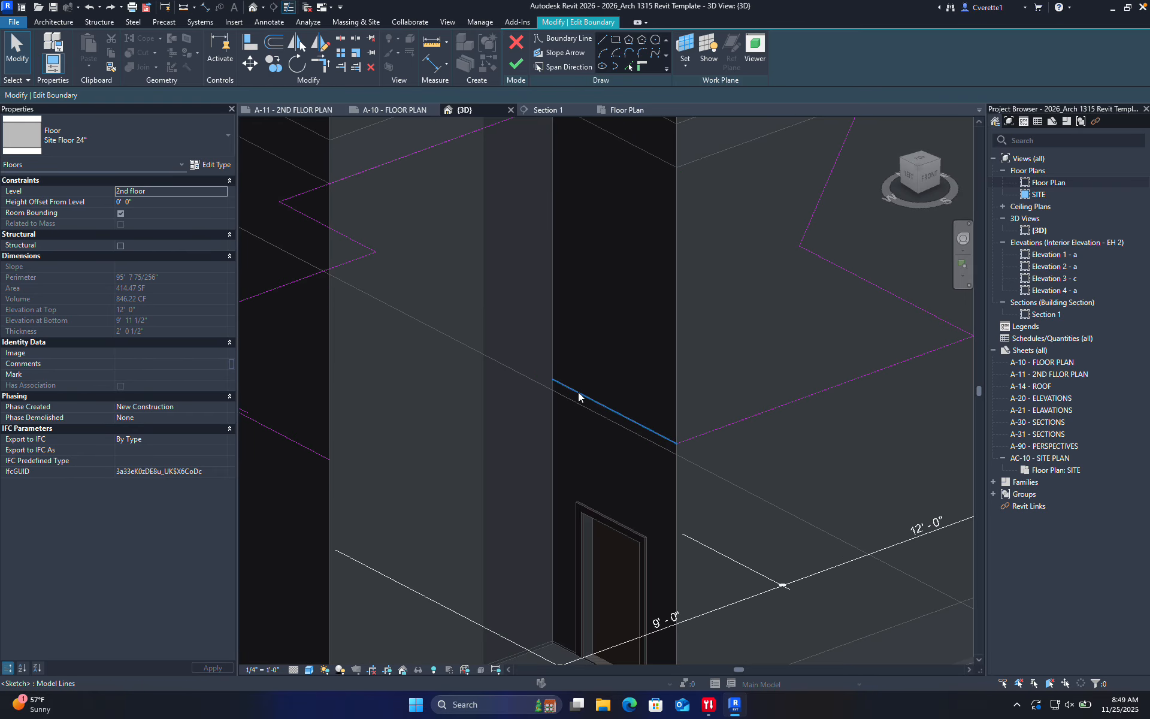
click(717, 609)
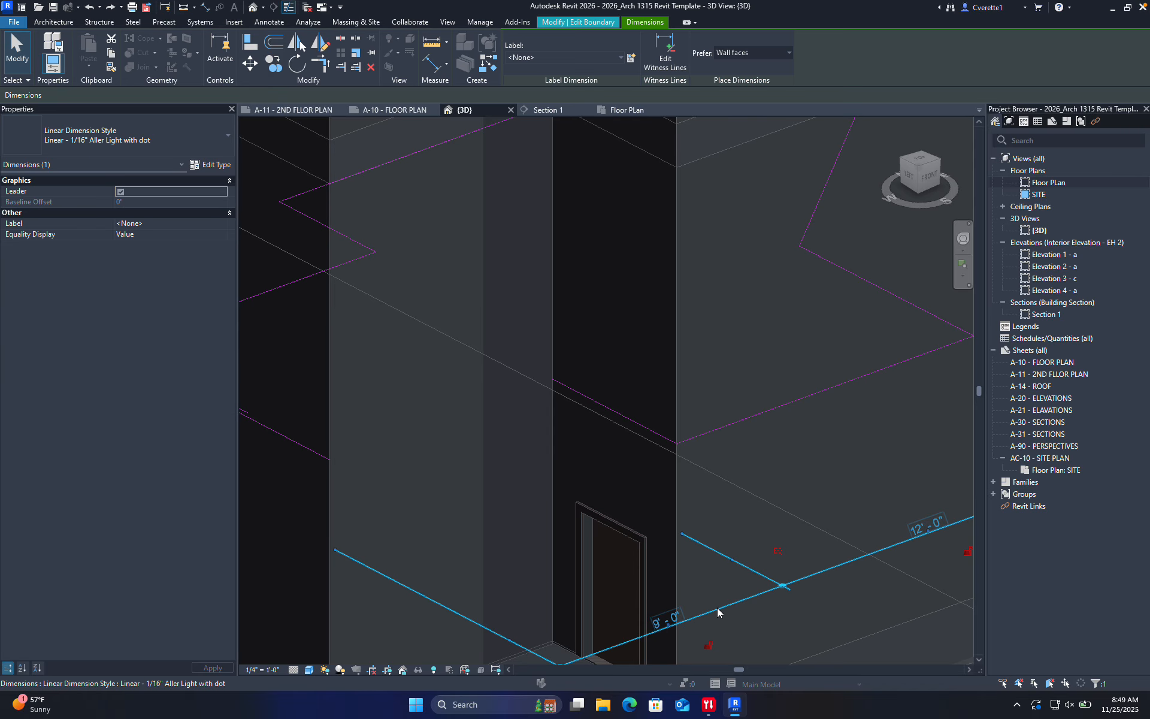
key(Delete)
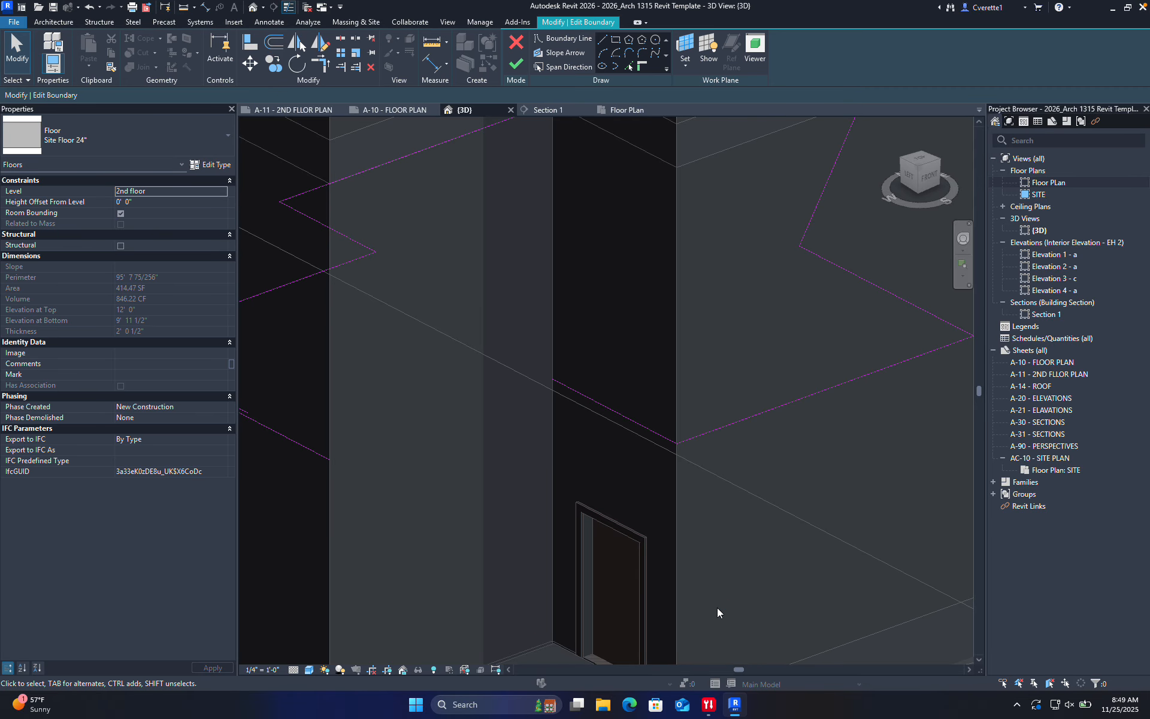
click(618, 415)
key(Delete)
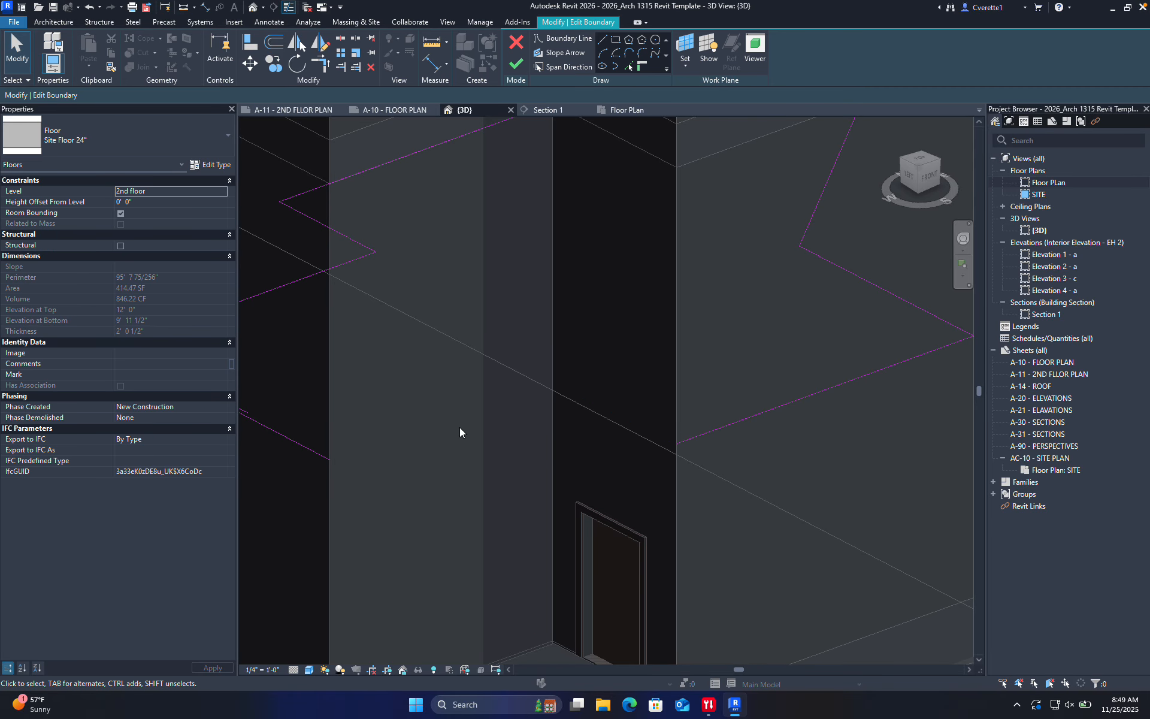
key(ctrl+z)
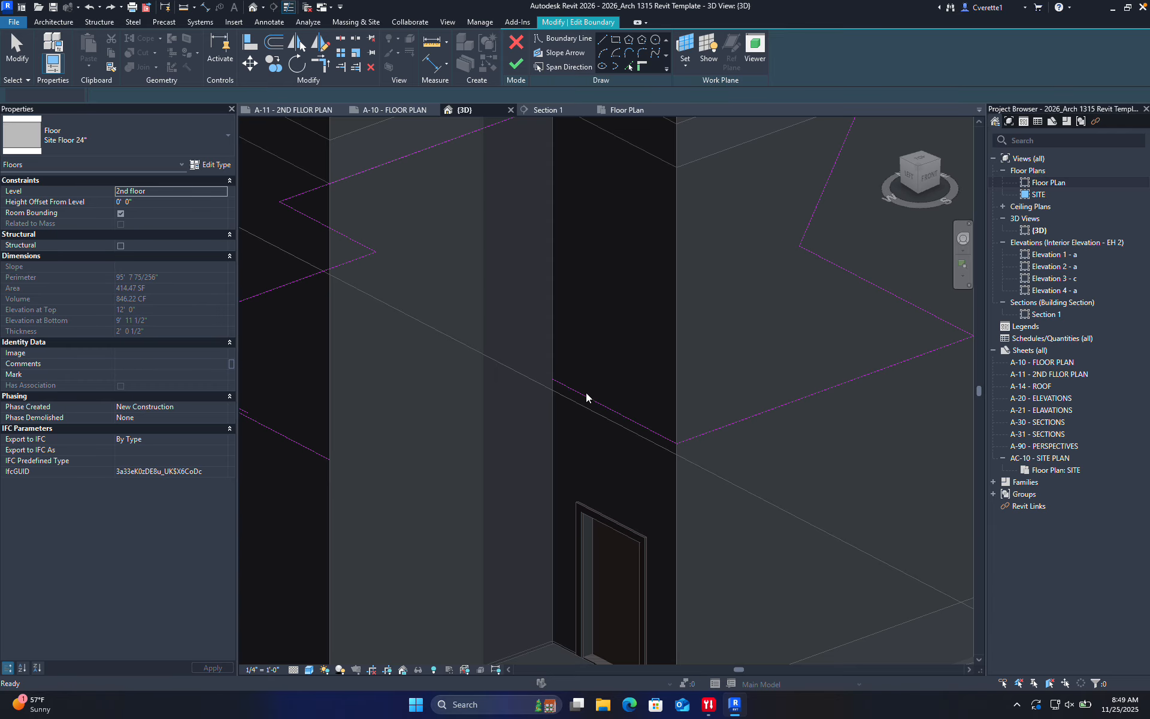
scroll(586, 392, down, 2)
scroll(544, 385, down, 2)
Push the slab edge along the door wall out over the front door and finish the sketch
click(569, 405)
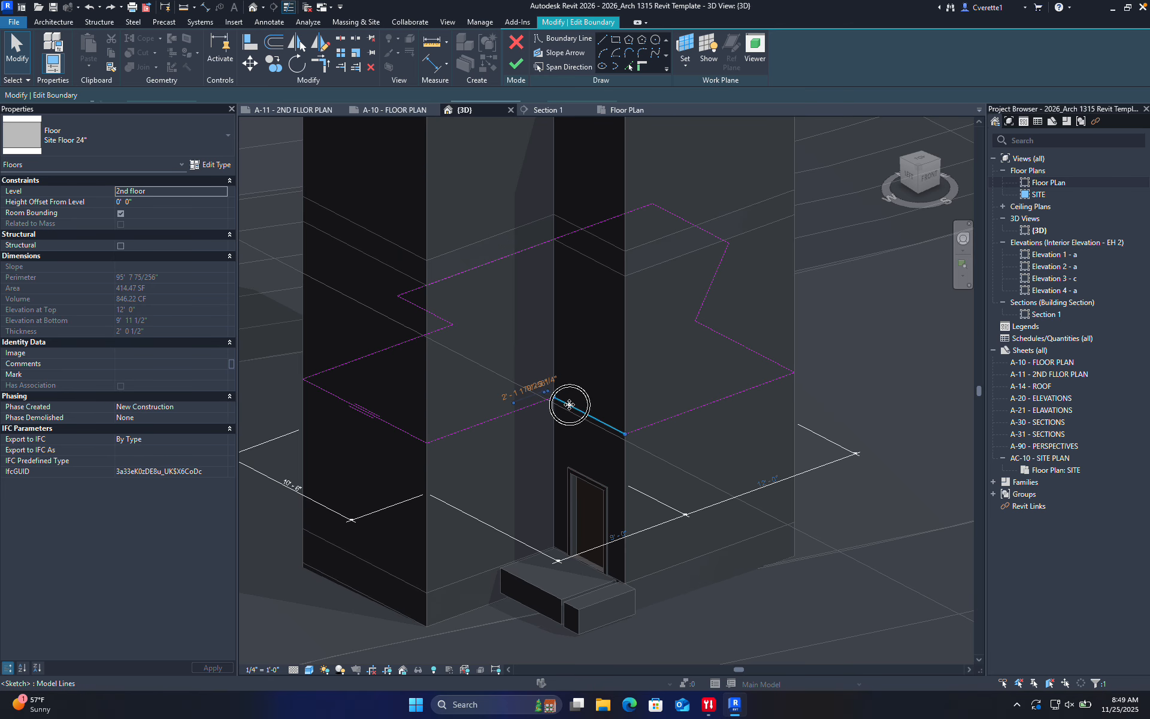
drag(569, 404, 484, 457)
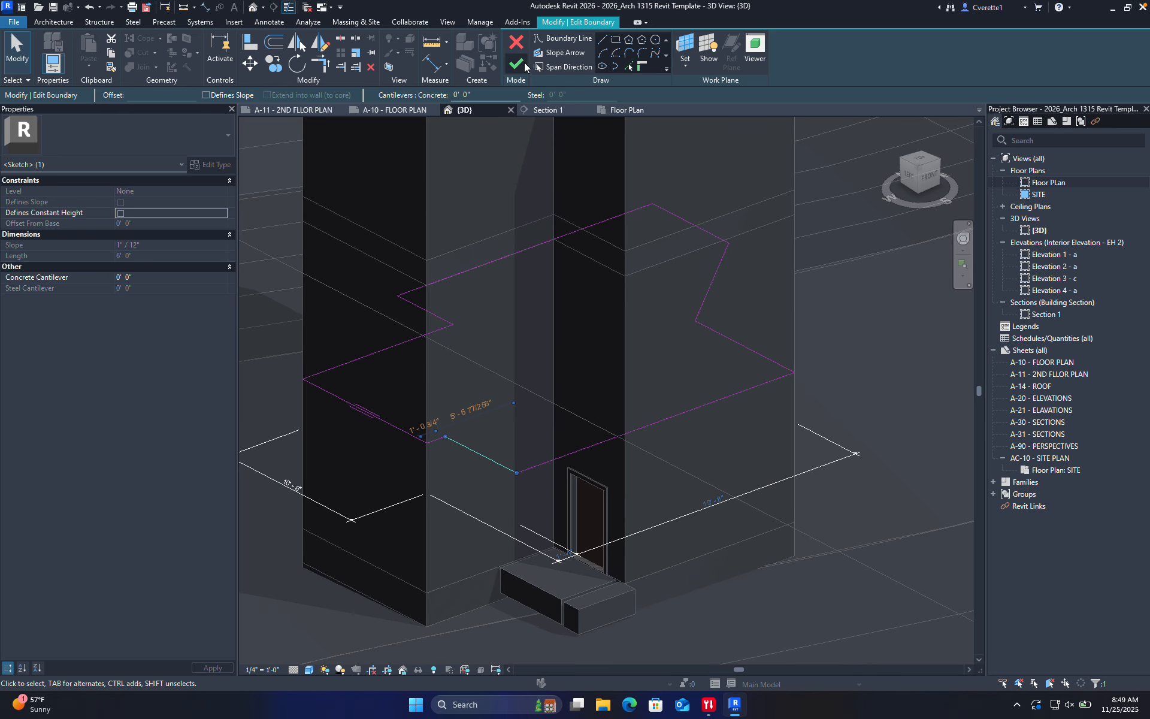
click(516, 62)
key(Escape)
shift+middle_drag(867, 444, 860, 416)
scroll(711, 313, up, 2)
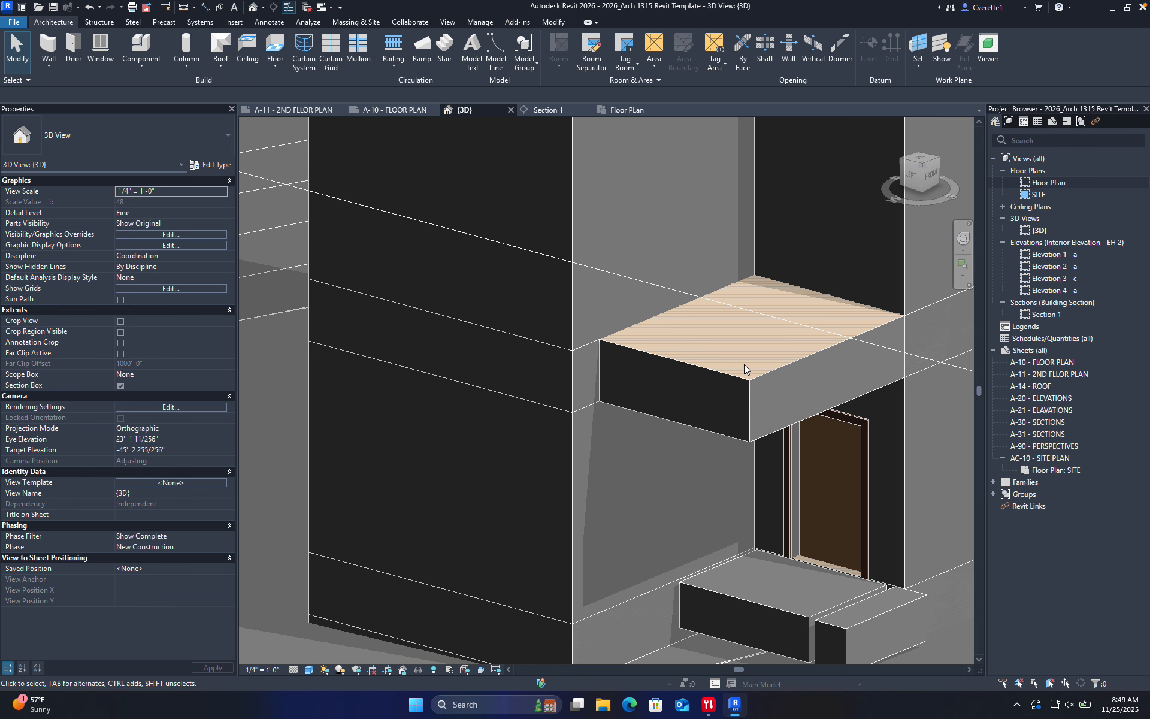
Reshape the overhang's front, left and angled edges to trim the slab to 399.84 SF
double_click(745, 372)
scroll(745, 372, down, 2)
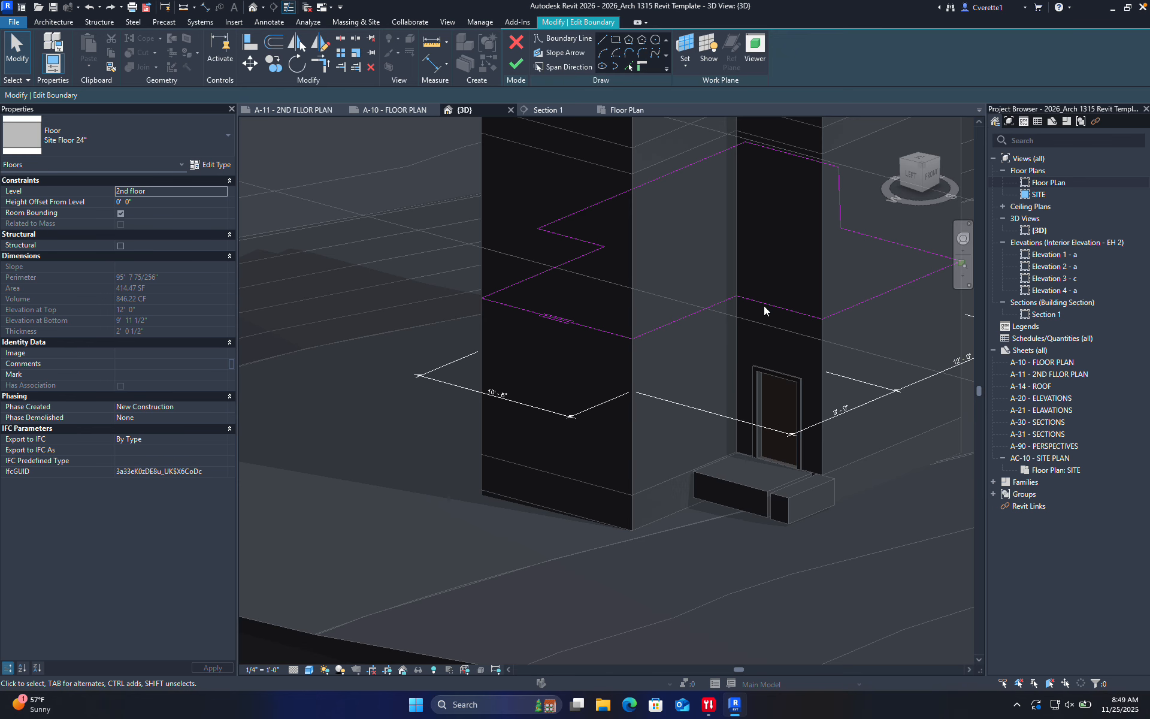
scroll(755, 308, up, 2)
click(783, 306)
drag(783, 305, 793, 301)
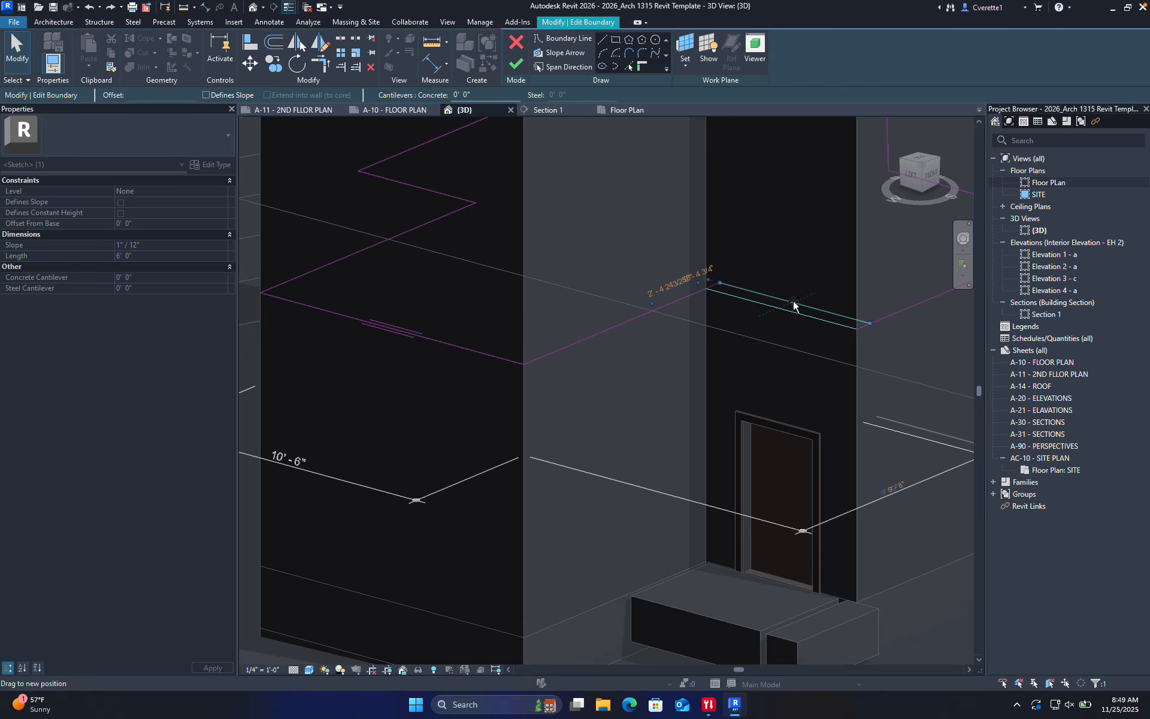
click(651, 309)
drag(651, 309, 638, 305)
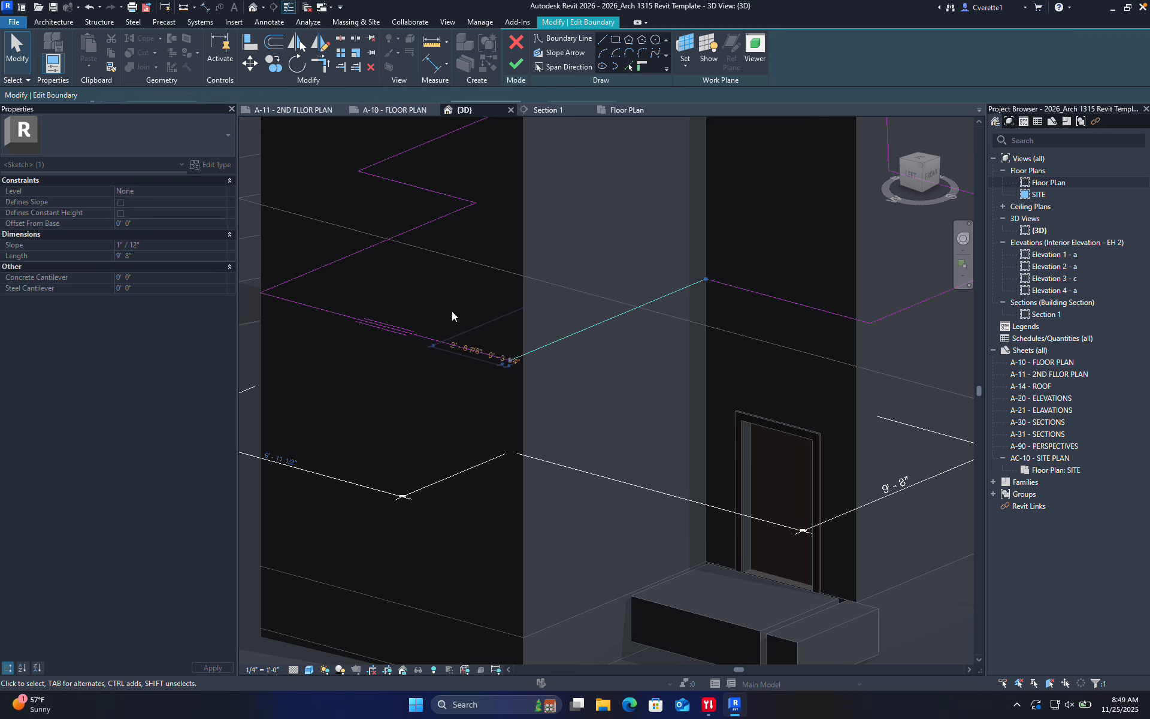
drag(423, 333, 433, 319)
click(516, 67)
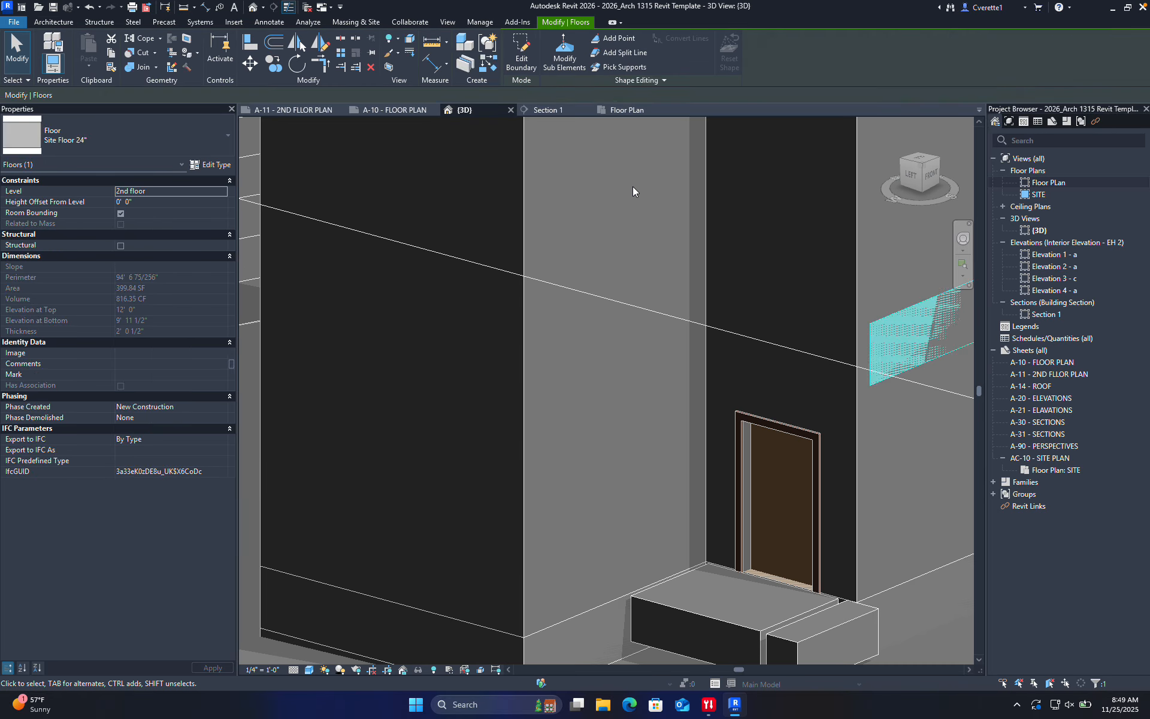
key(Escape)
Change both Generic - 18" step slabs' Height Offset From Level from 3'-0" to 0, accepting the overlap warning
shift+middle_drag(832, 426, 976, 298)
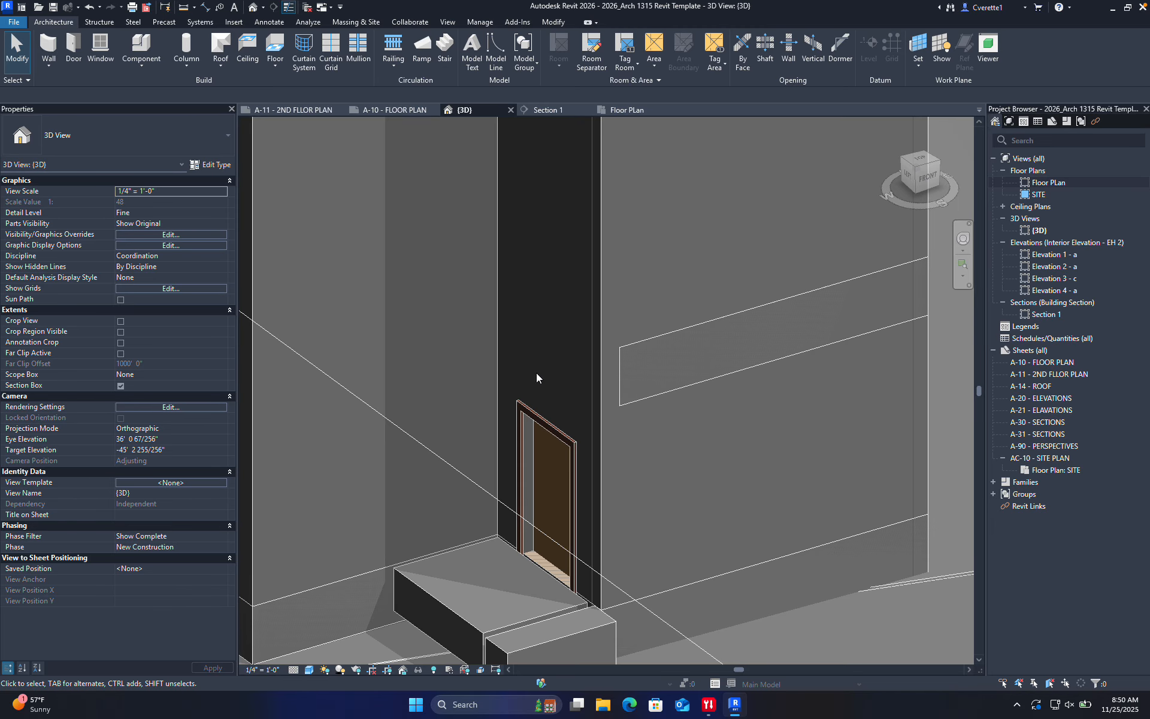
middle_drag(552, 586, 579, 477)
scroll(533, 527, up, 2)
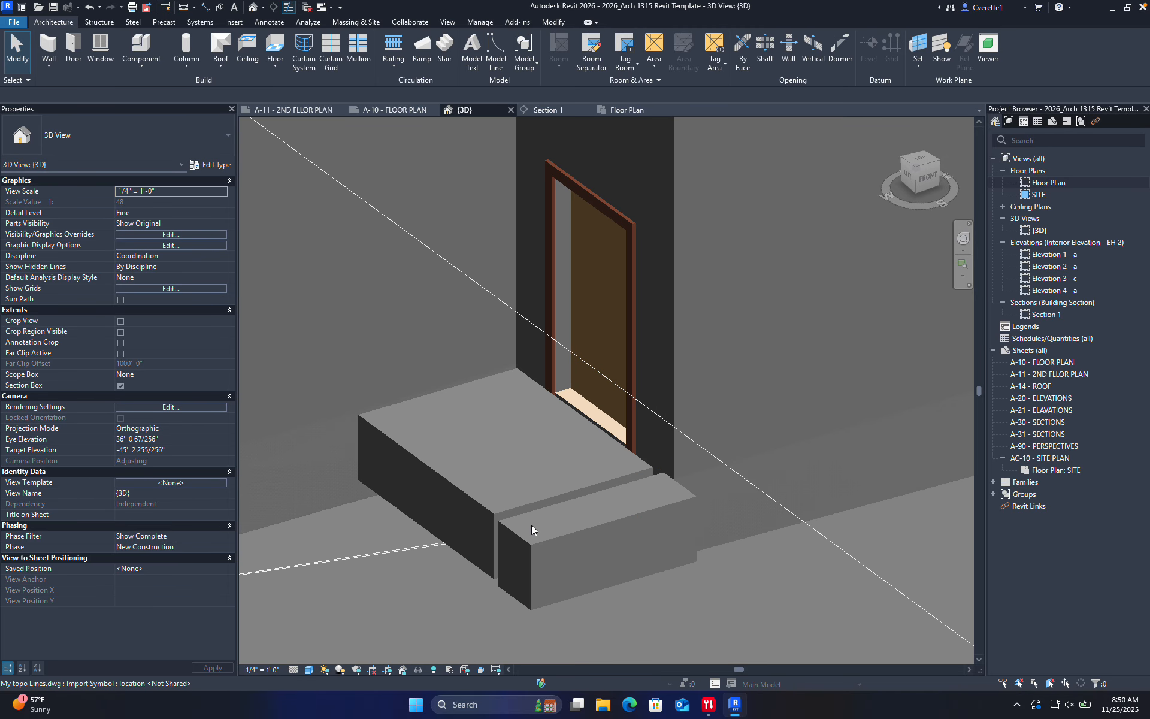
scroll(575, 518, up, 5)
scroll(614, 502, down, 5)
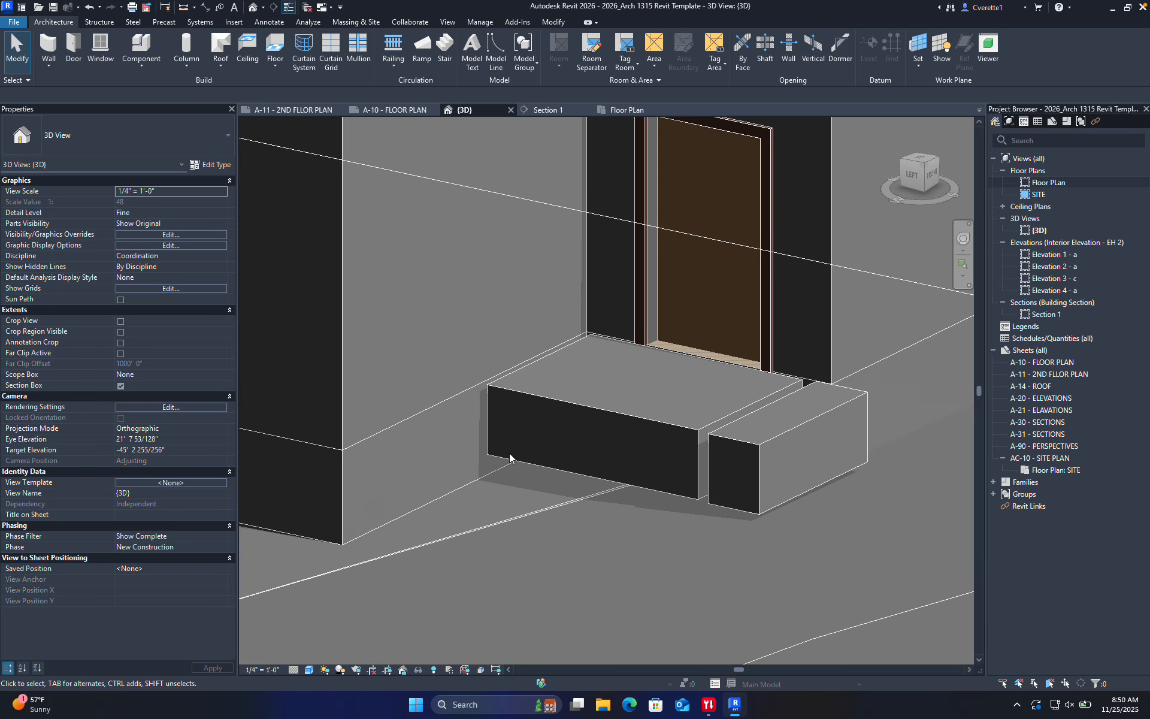
click(602, 413)
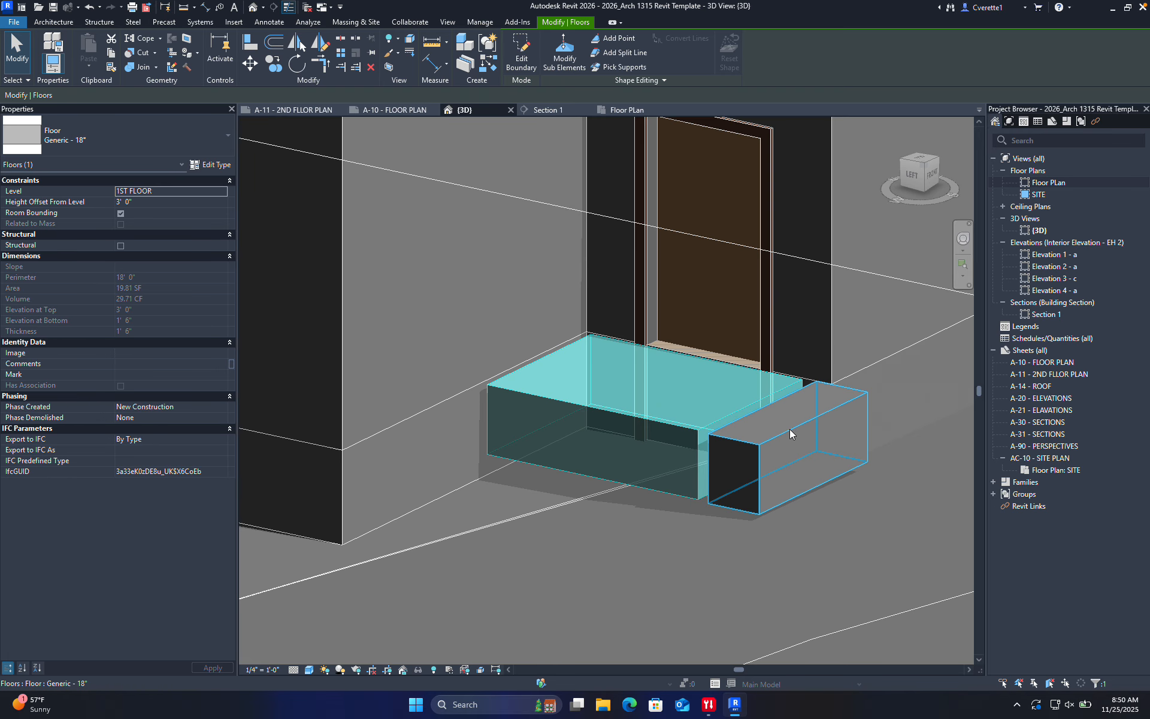
ctrl+click(792, 430)
click(143, 201)
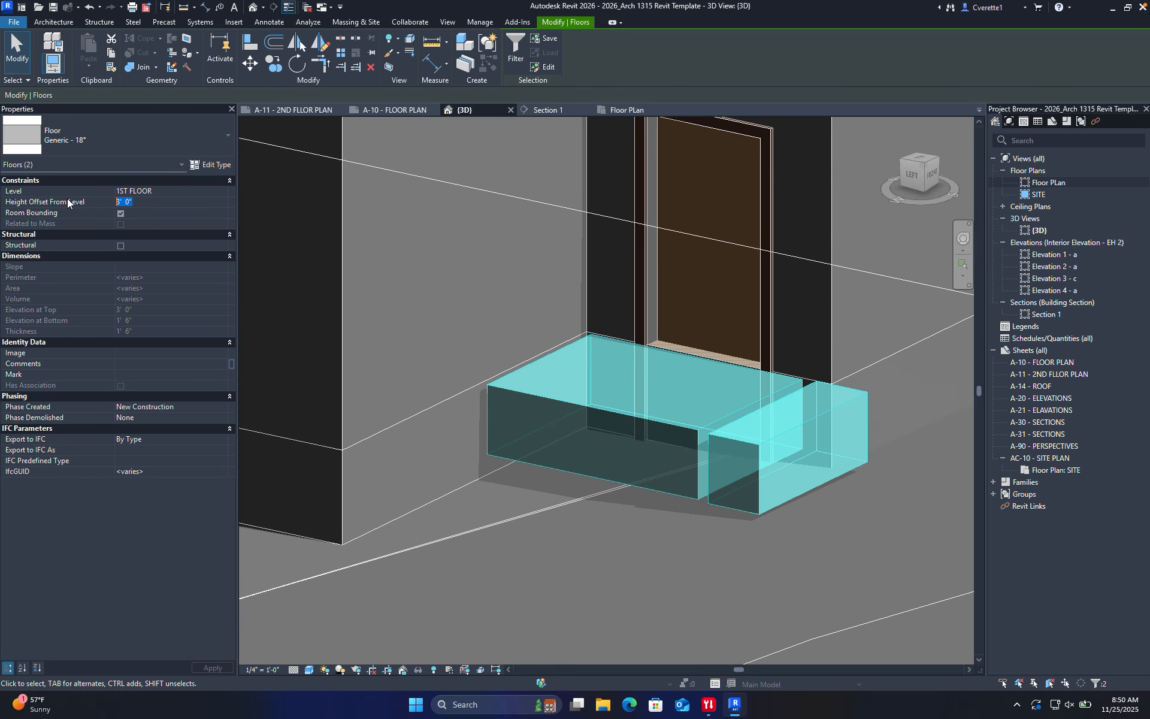
text(0)
key(Return)
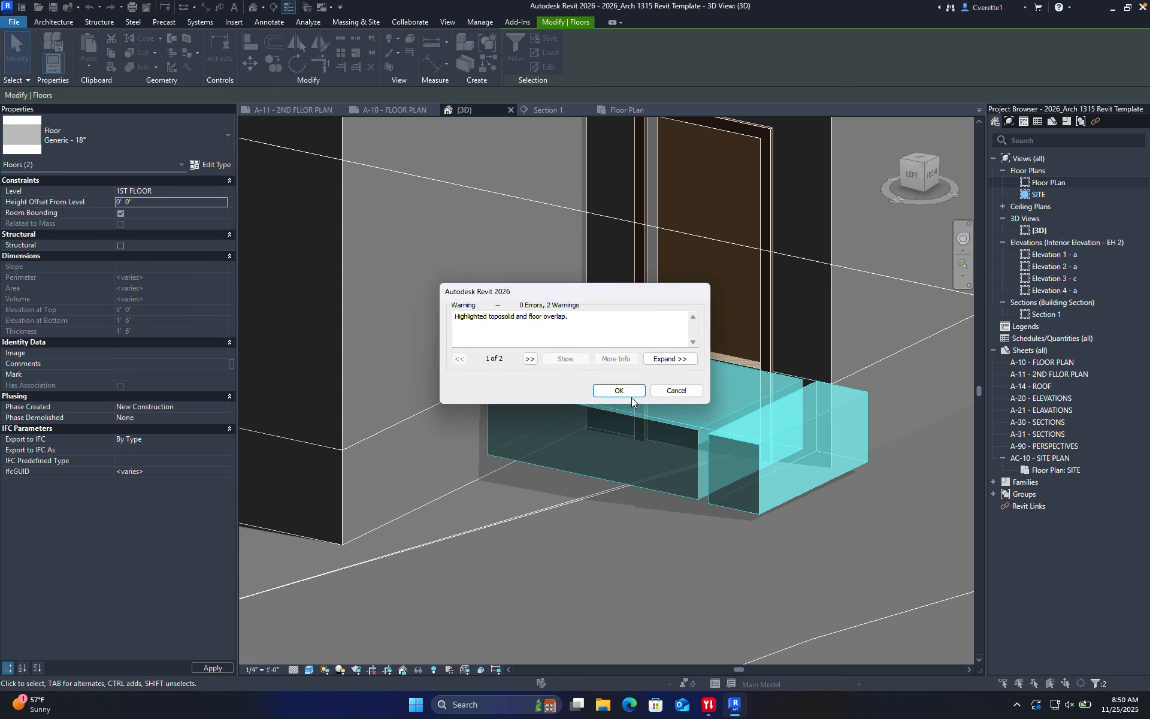
click(617, 388)
Set the Site Floor 24" slab's Height Offset From Level from 3' 0" to 0, then orbit to check
click(602, 483)
scroll(604, 484, down, 5)
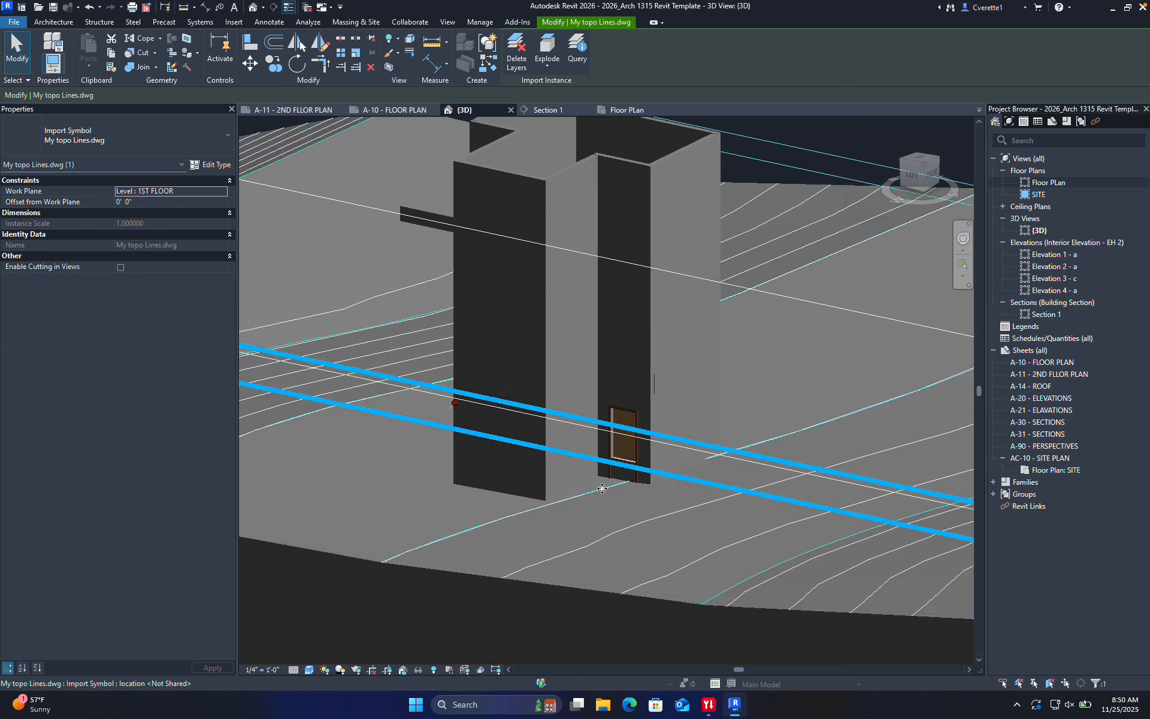
scroll(625, 486, up, 3)
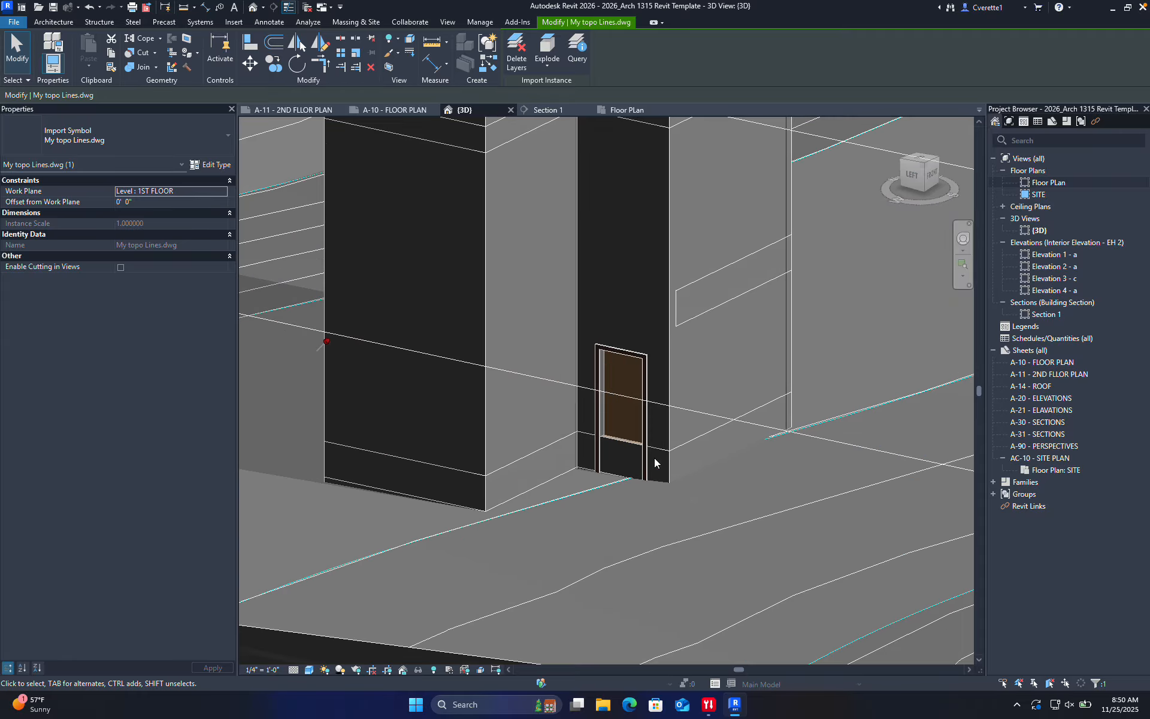
click(691, 444)
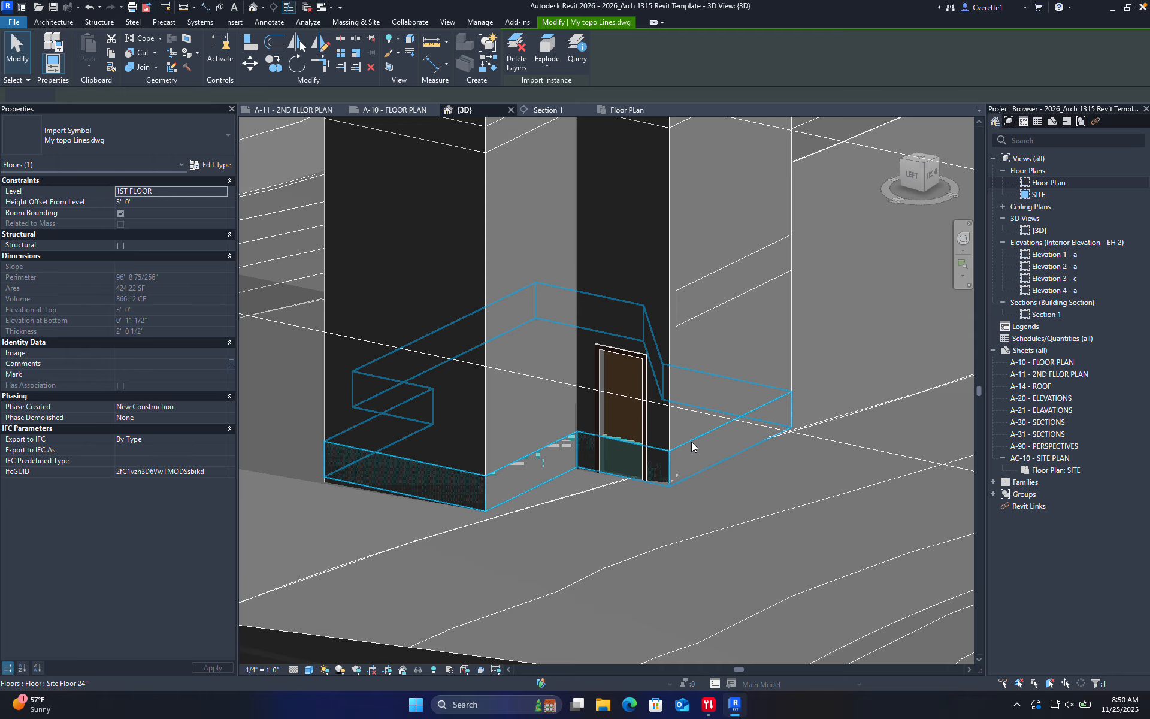
click(147, 202)
text(0)
key(Return)
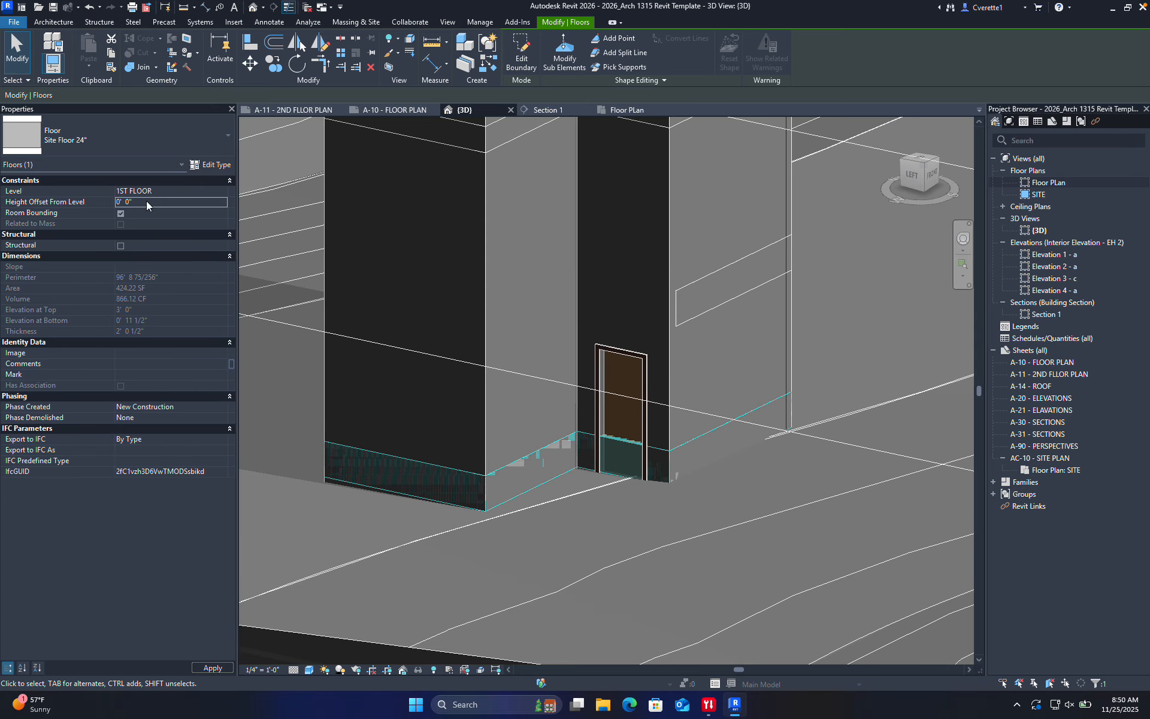
key(Escape)
shift+middle_drag(588, 537, 602, 343)
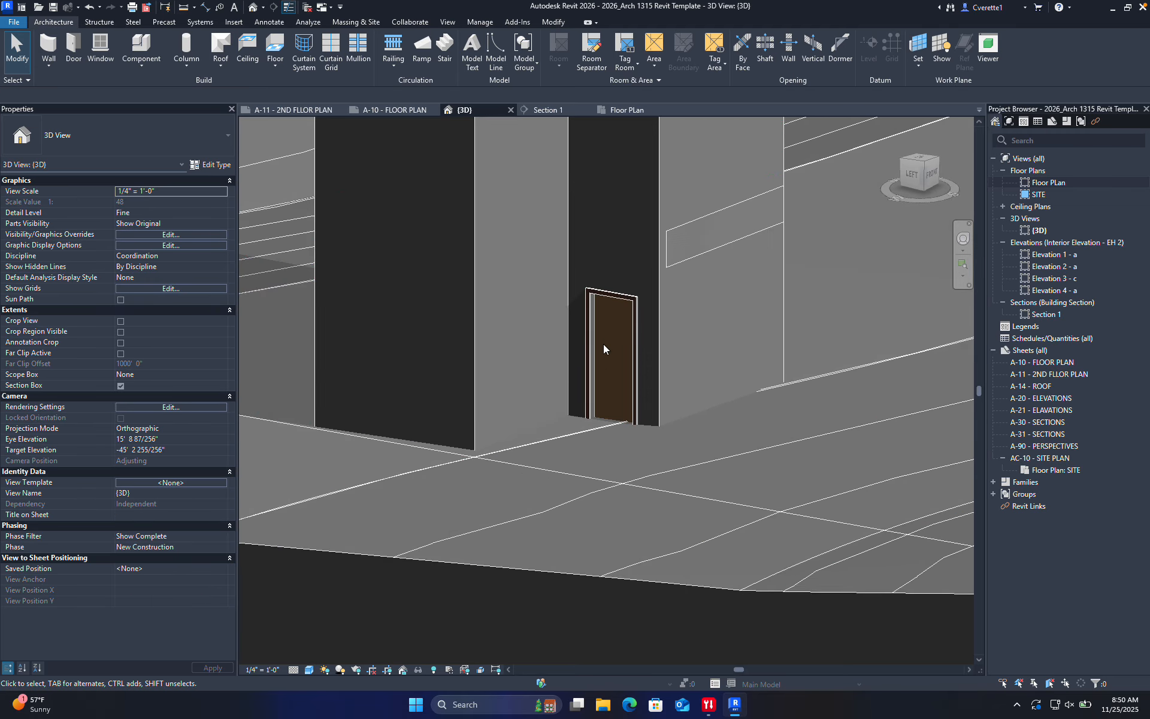
Orbit and zoom the 3D view to a tilted look at the tower and entry
click(911, 174)
scroll(534, 380, up, 4)
middle_drag(782, 371, 454, 394)
scroll(706, 379, up, 4)
shift+middle_drag(705, 379, 924, 318)
shift+middle_drag(734, 443, 683, 468)
middle_drag(682, 467, 878, 346)
scroll(680, 493, up, 2)
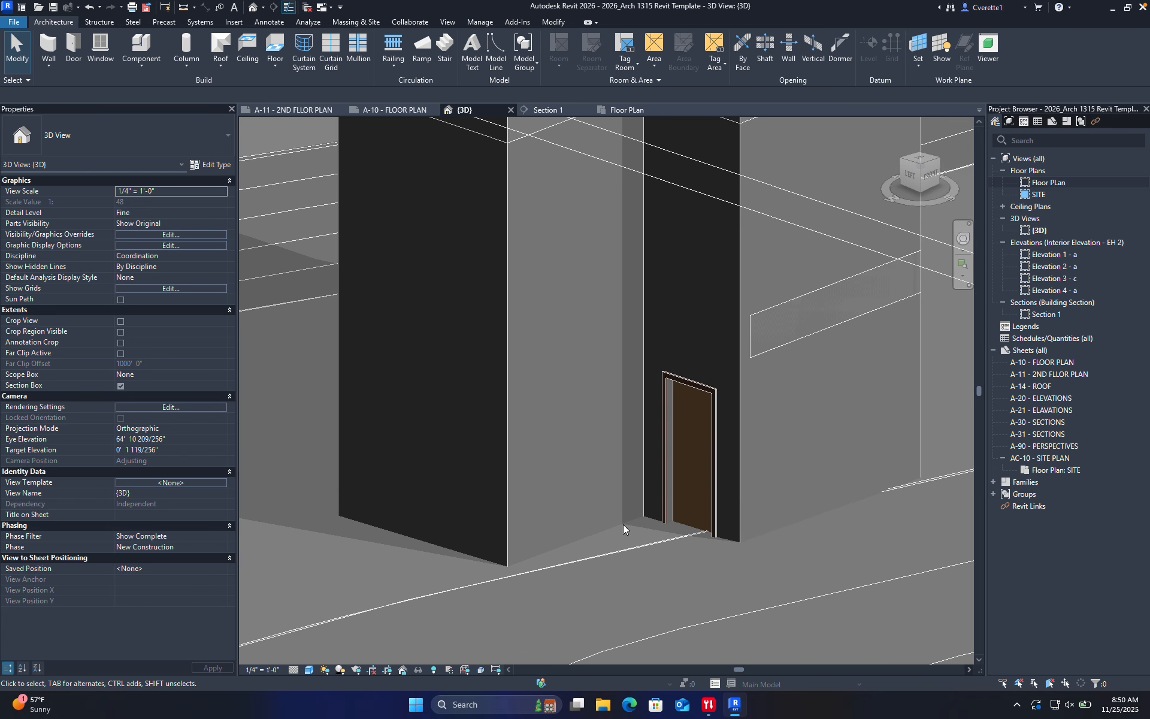
Select the toposolid from a flat side view; the move fails because it is pinned
click(937, 482)
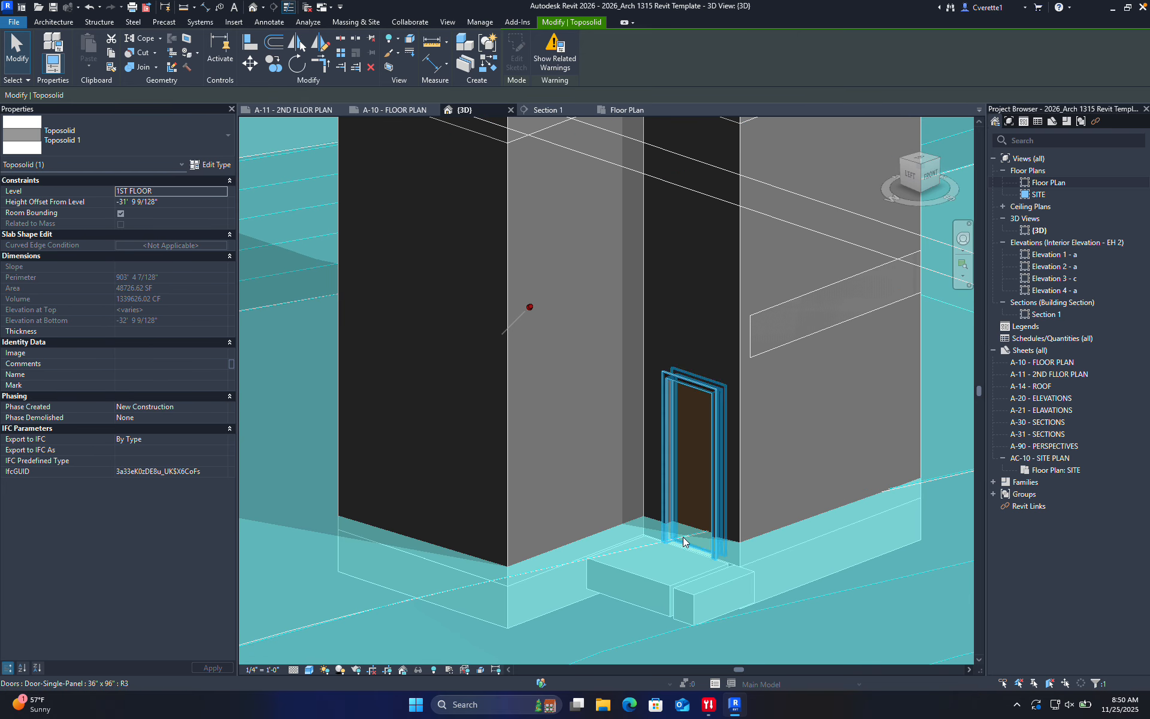
middle_drag(706, 500, 711, 429)
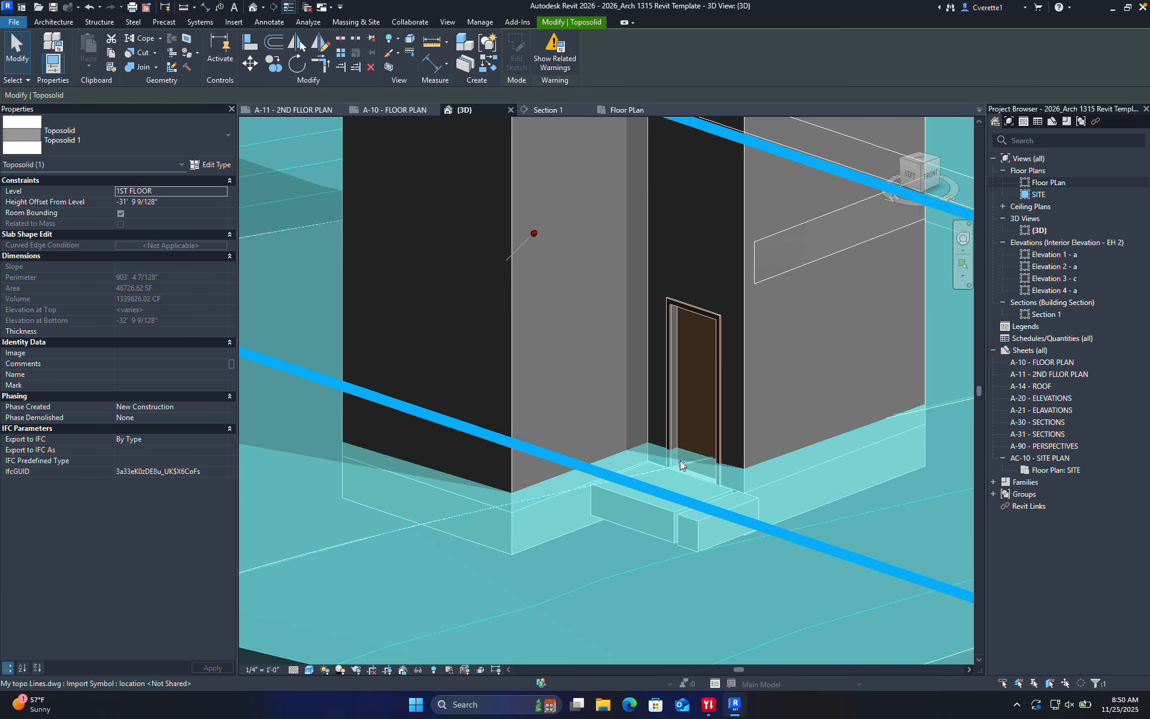
click(934, 174)
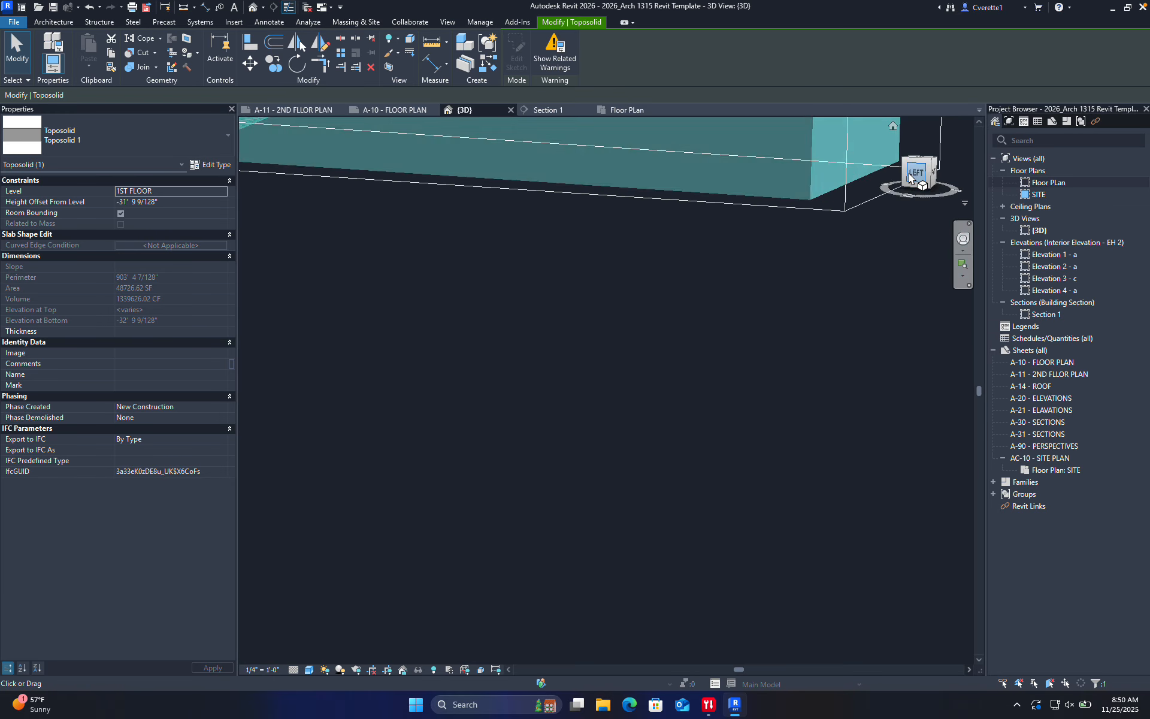
scroll(662, 400, up, 5)
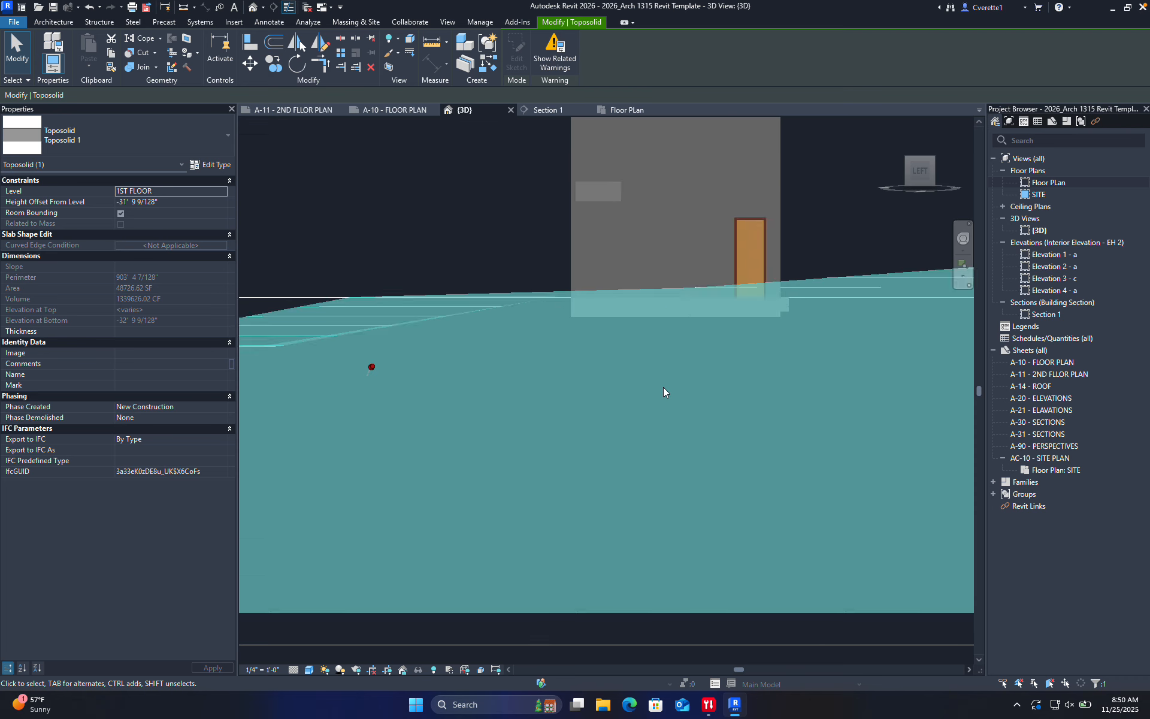
drag(663, 386, 662, 386)
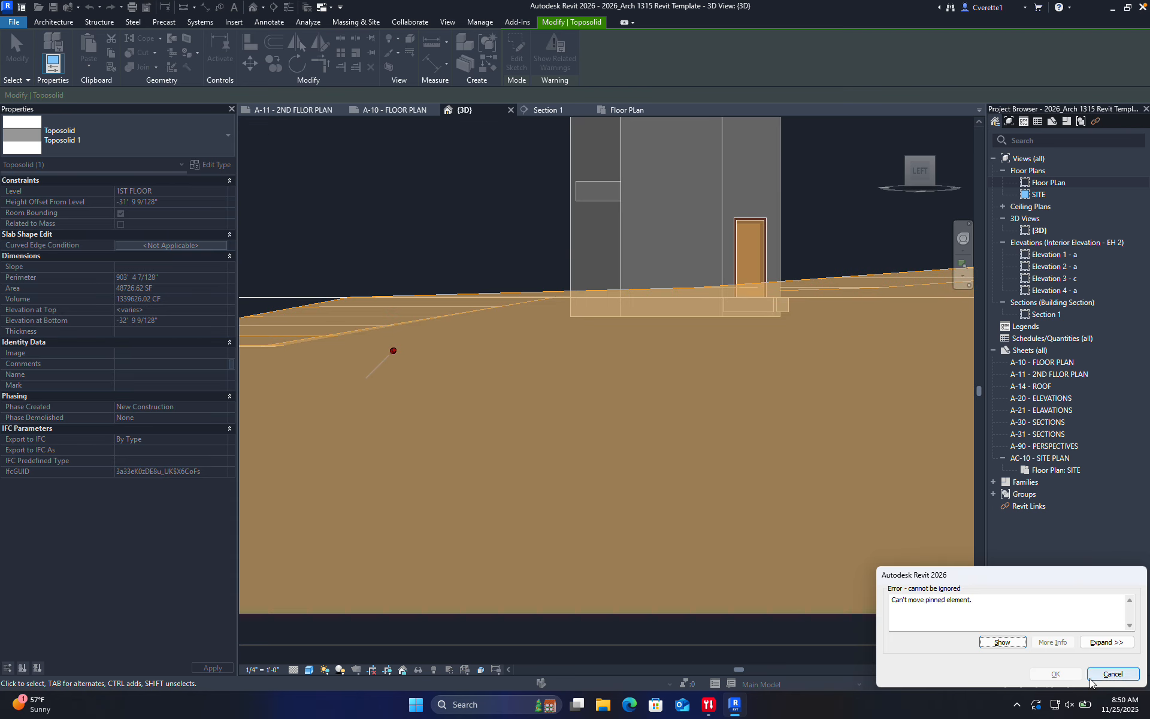
click(1105, 675)
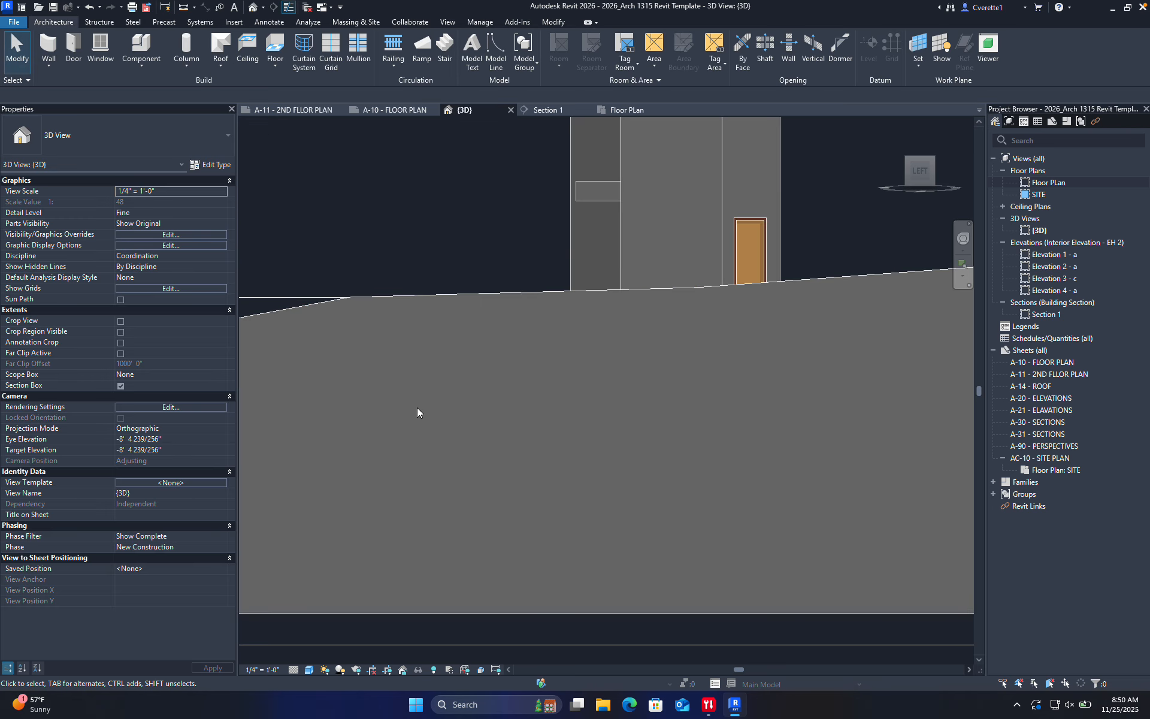
Unpin the toposolid and lower its height offset from -31' 9 9/128" to -33' 7 9/128"
click(461, 296)
key(u)
key(p)
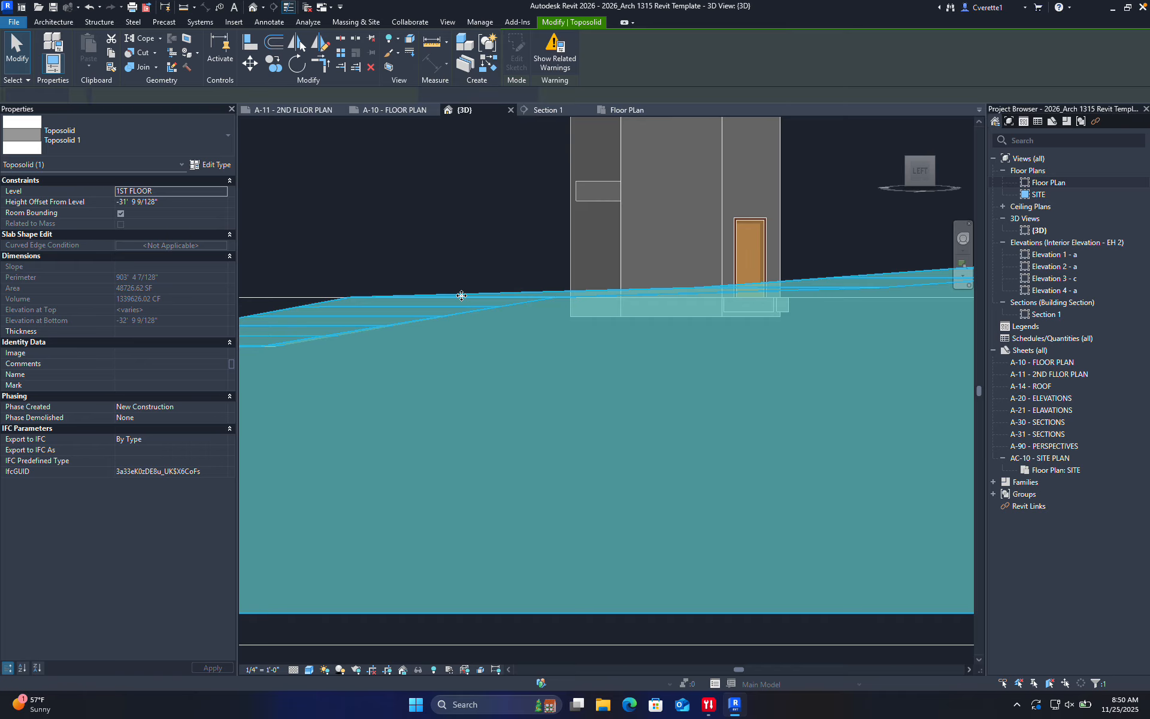
key(Down)
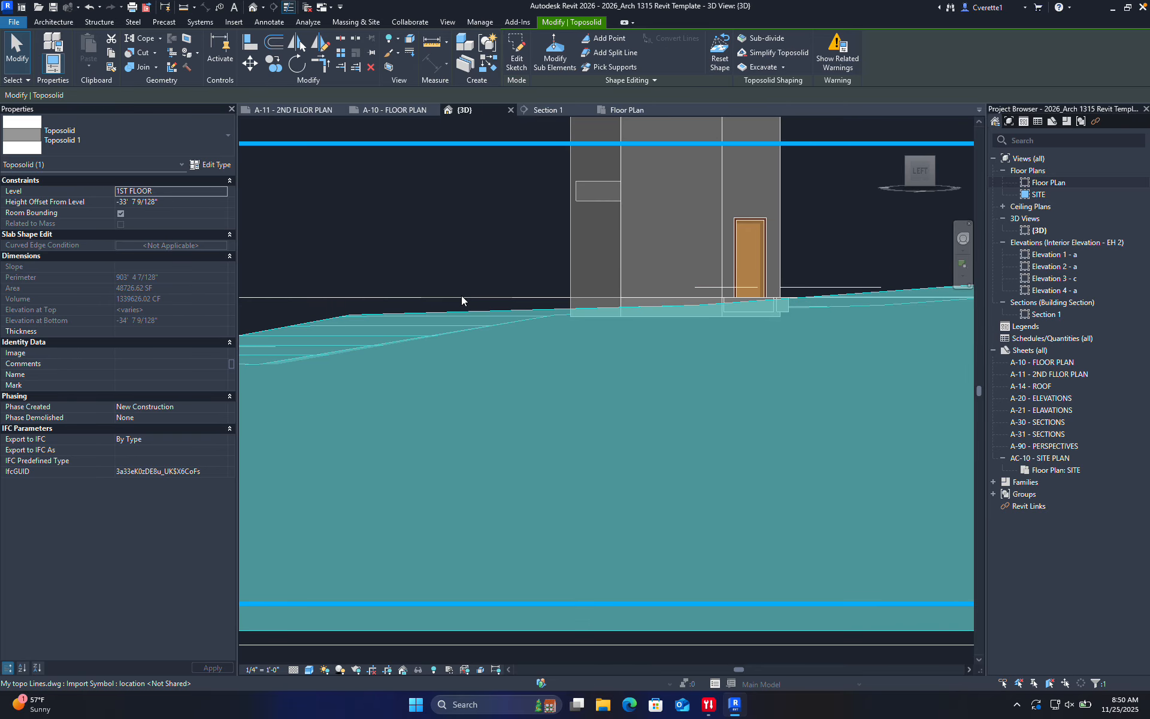
key(Escape)
shift+middle_drag(661, 313, 633, 340)
scroll(620, 425, up, 7)
Close the A-10 - FLOOR PLAN sheet and return to the Floor PLan view
scroll(594, 255, down, 3)
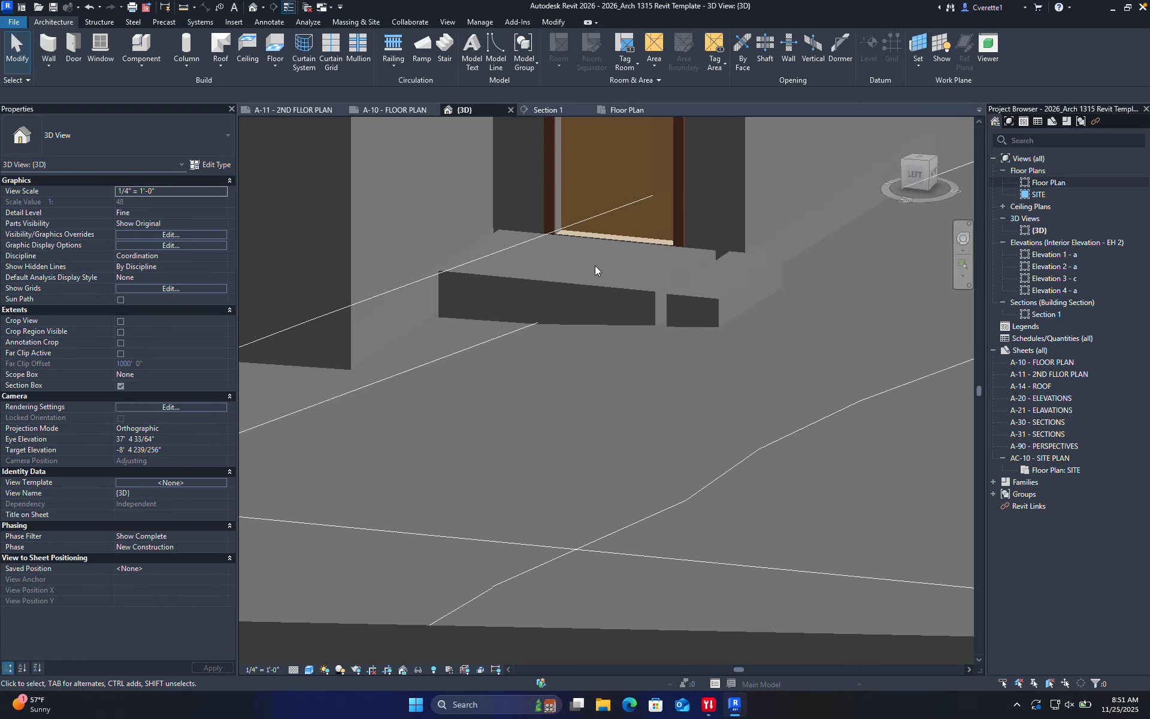
shift+middle_drag(594, 265, 670, 515)
scroll(673, 312, down, 4)
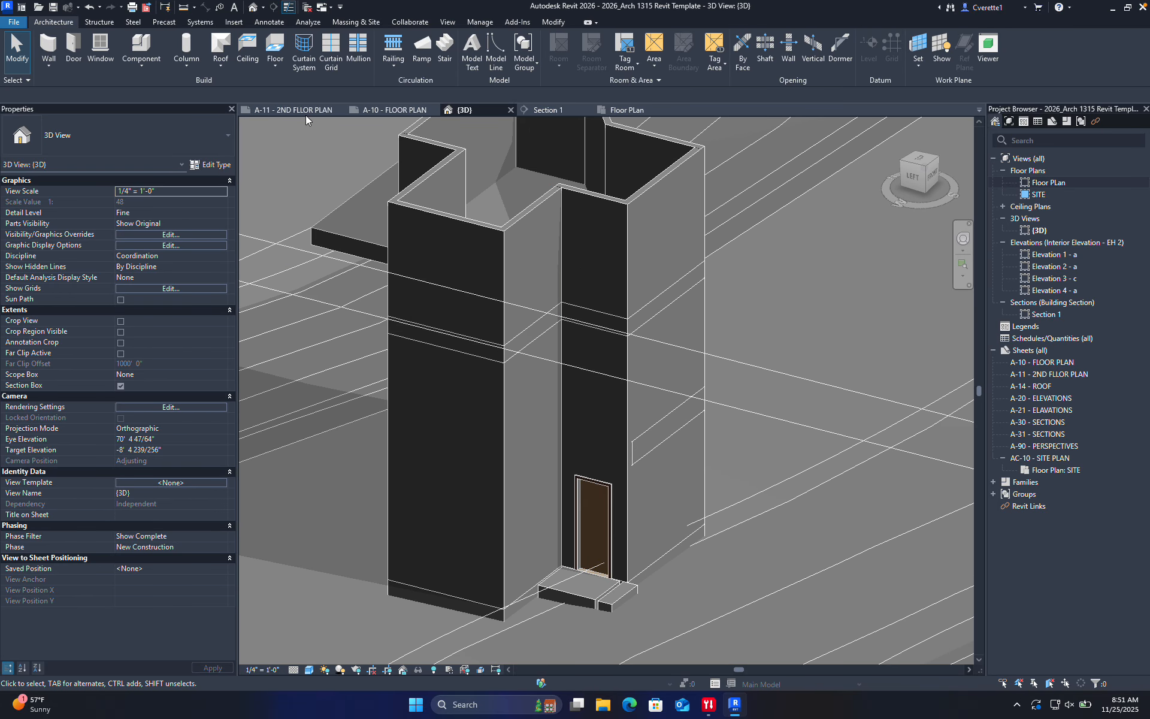
click(378, 109)
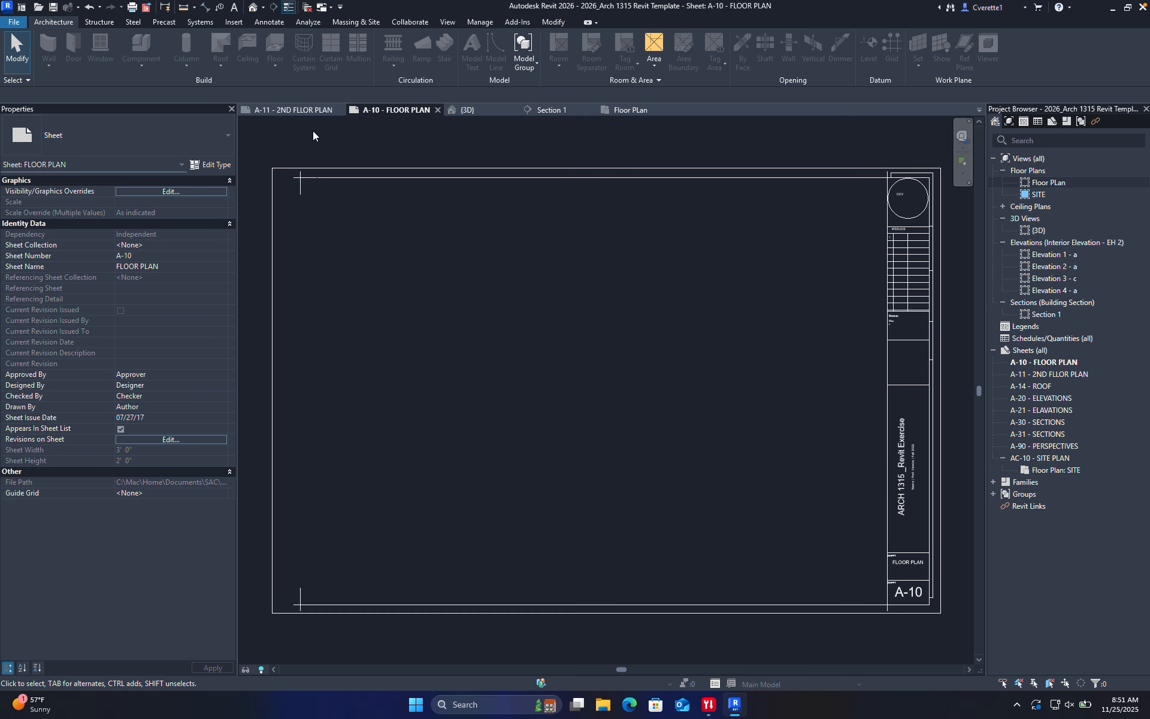
click(437, 110)
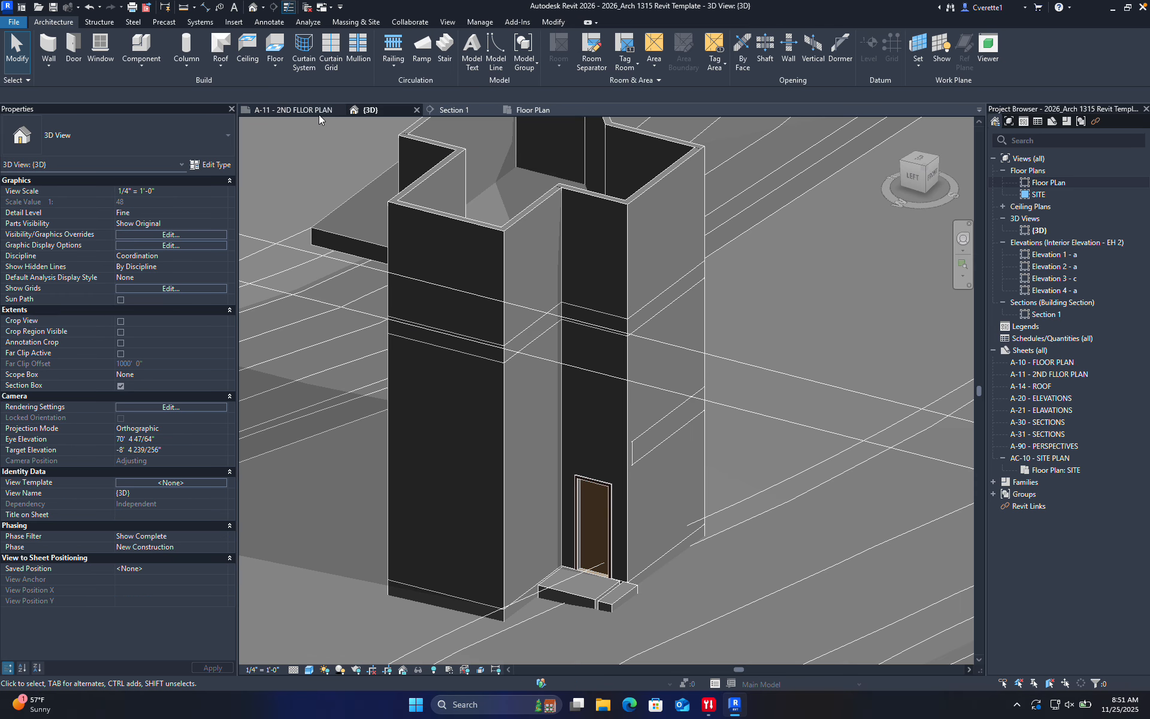
click(527, 109)
Place two Door-Single-Panel 24" x 80" doors on first-floor interior walls with DR
scroll(526, 382, down, 5)
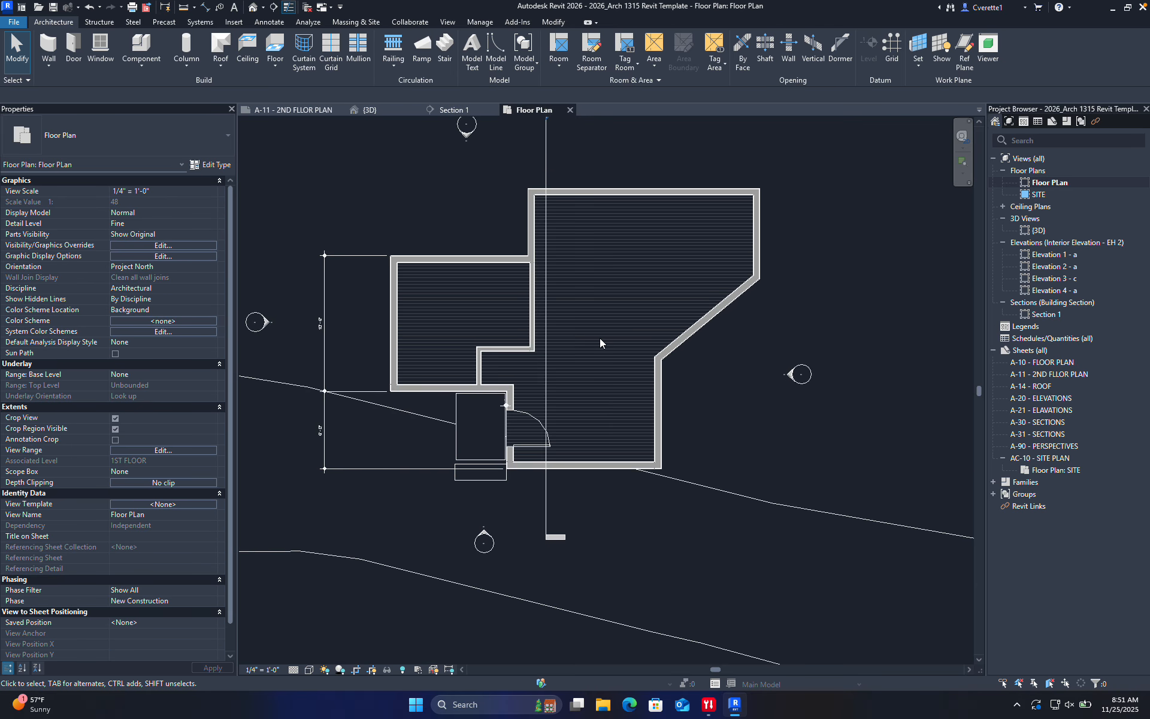
scroll(527, 279, up, 4)
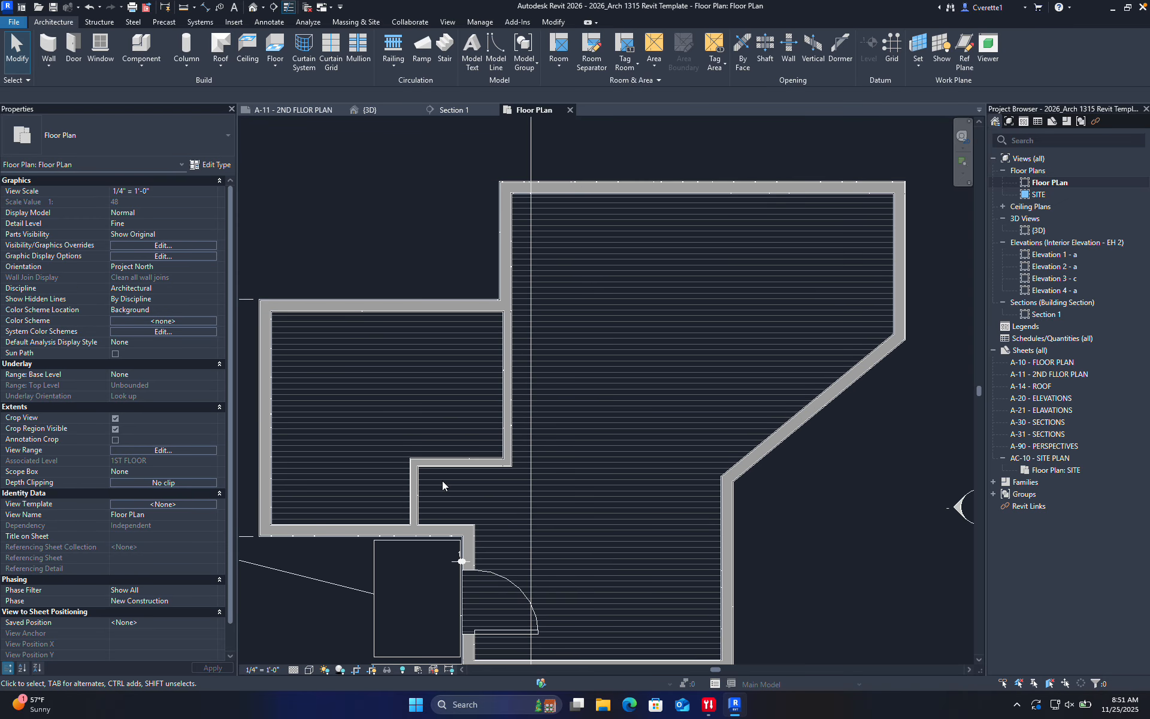
key(d)
key(r)
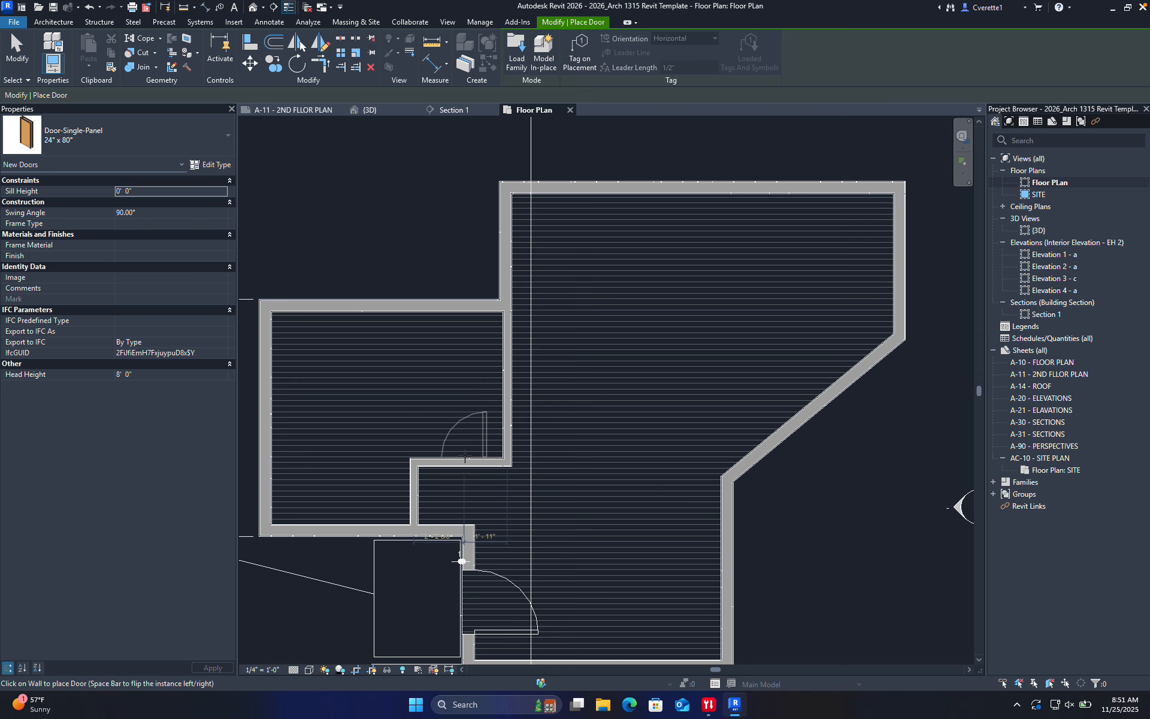
click(471, 459)
middle_drag(368, 427, 342, 439)
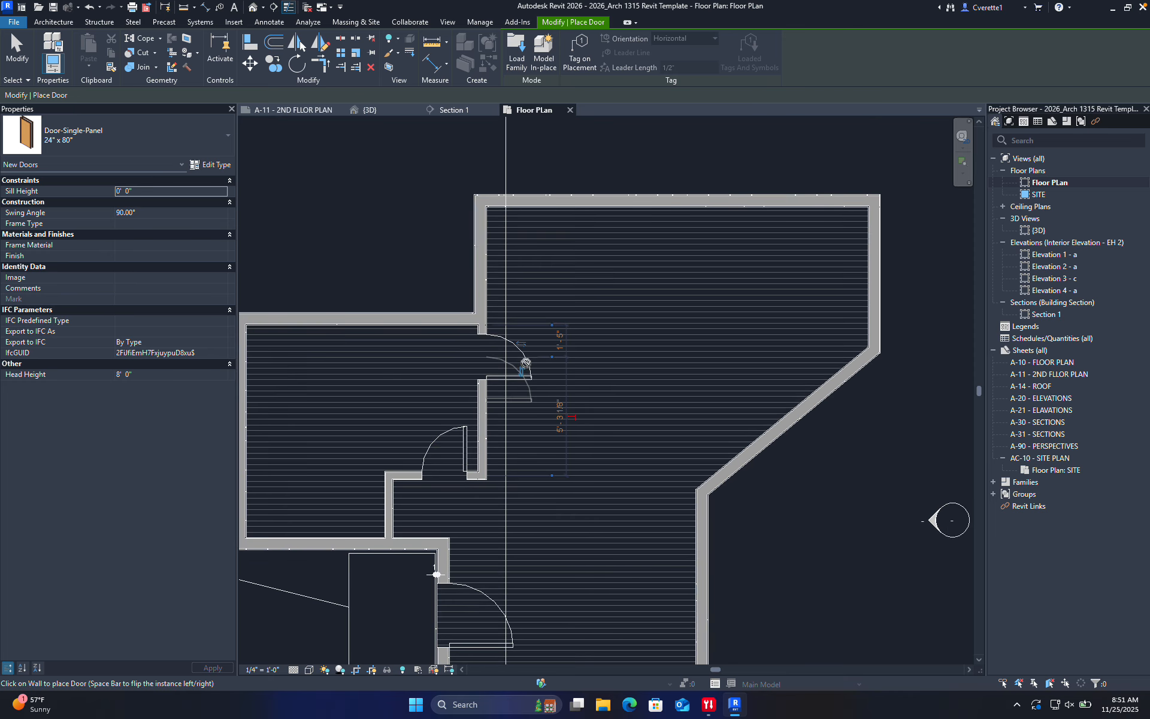
click(525, 362)
key(Escape)
key(Escape)
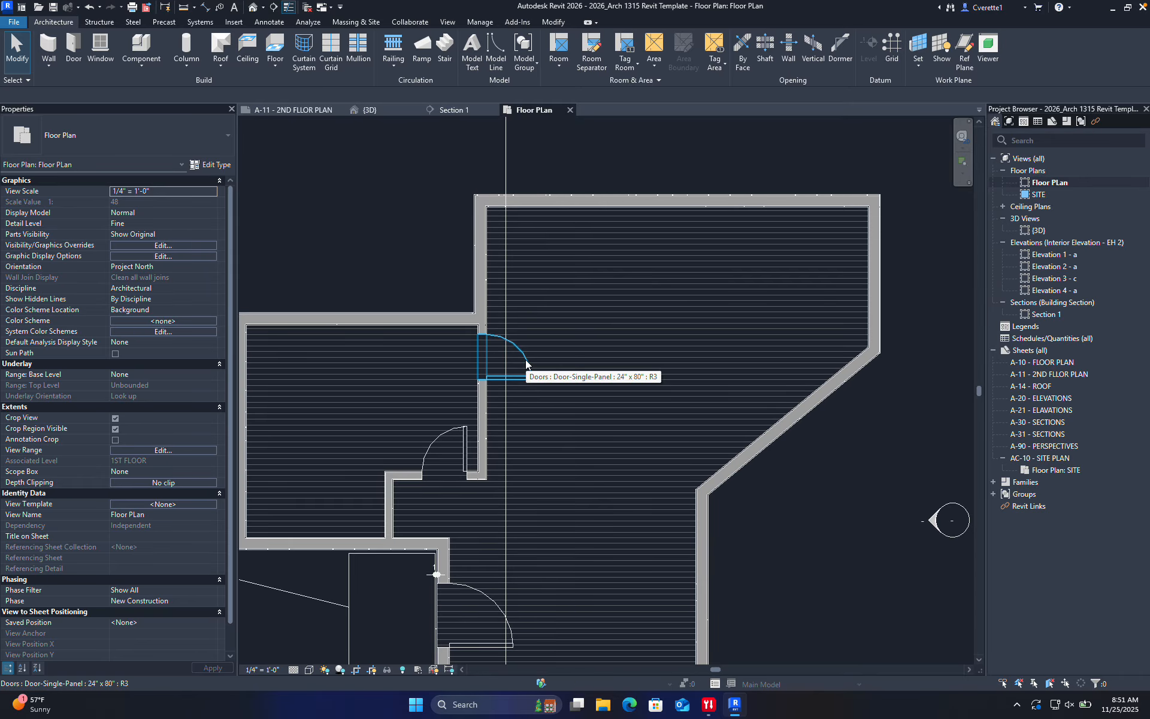
Change the upper interior door to a 36" x 84" Door-Opening and slide it slightly down the wall
scroll(506, 356, up, 5)
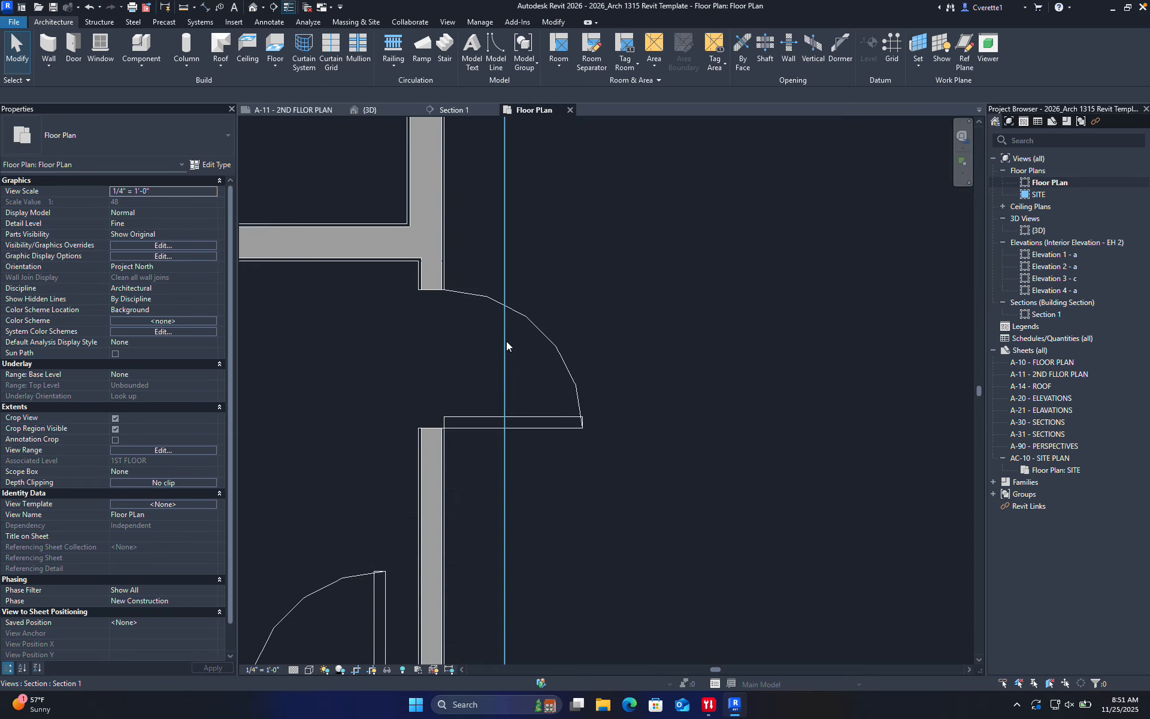
click(489, 299)
click(155, 132)
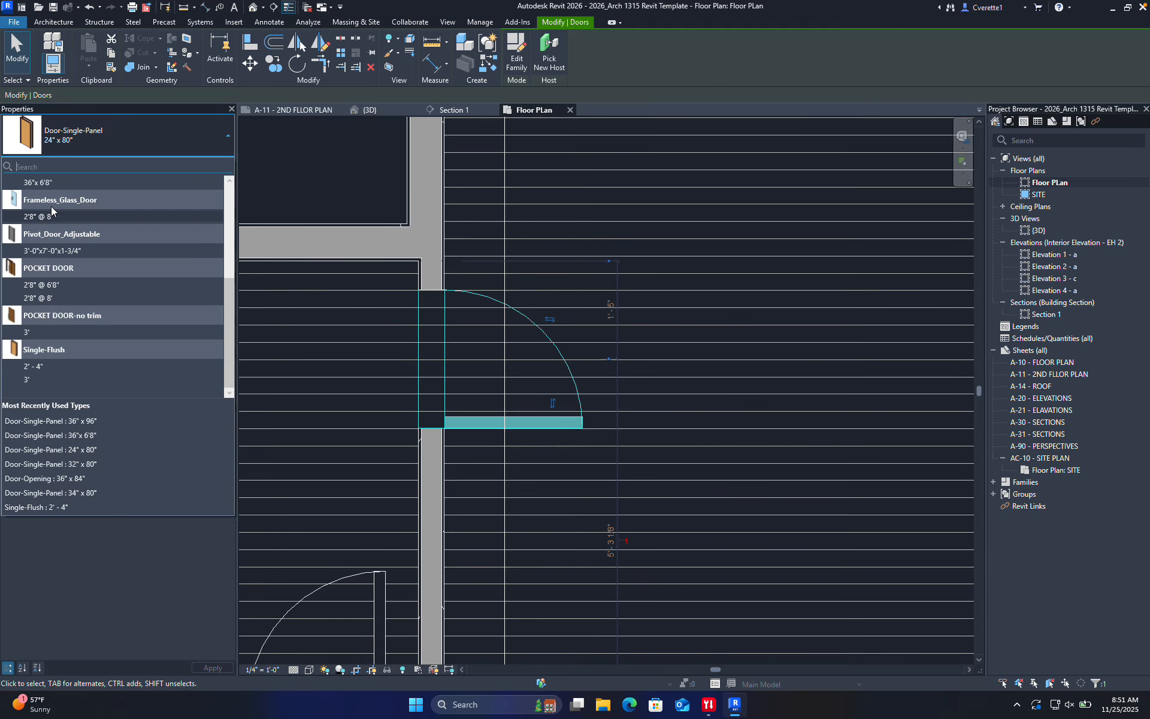
scroll(45, 261, up, 3)
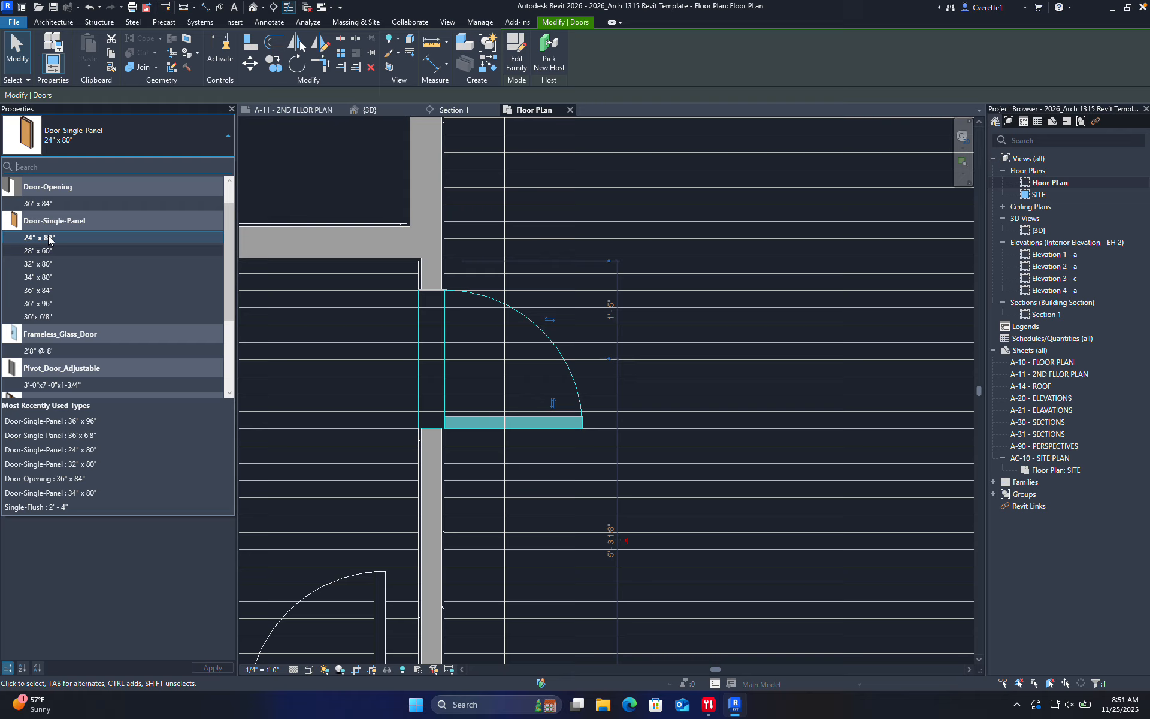
click(61, 203)
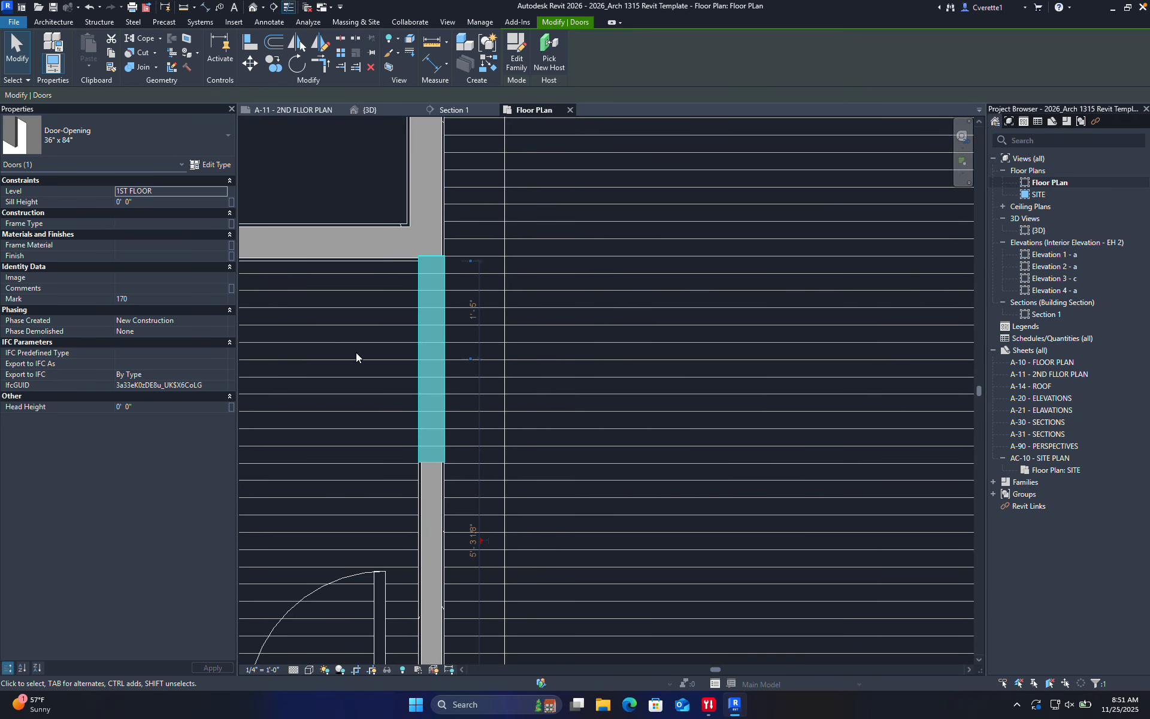
scroll(430, 374, down, 1)
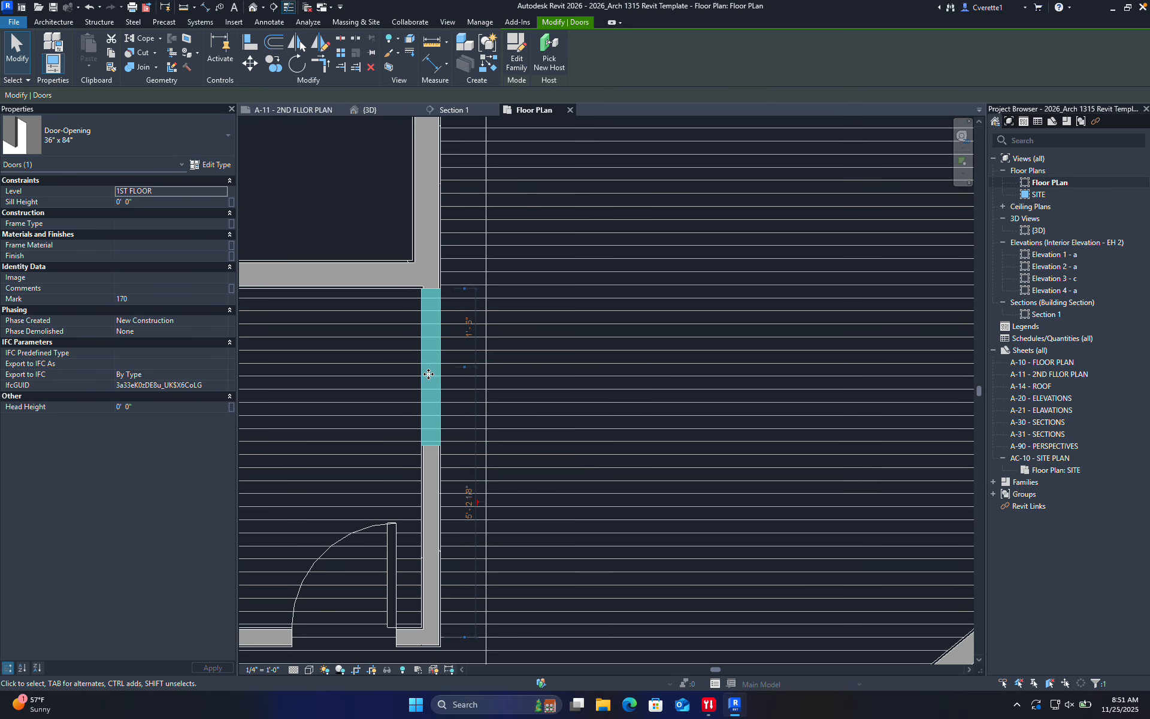
drag(428, 374, 429, 386)
click(615, 430)
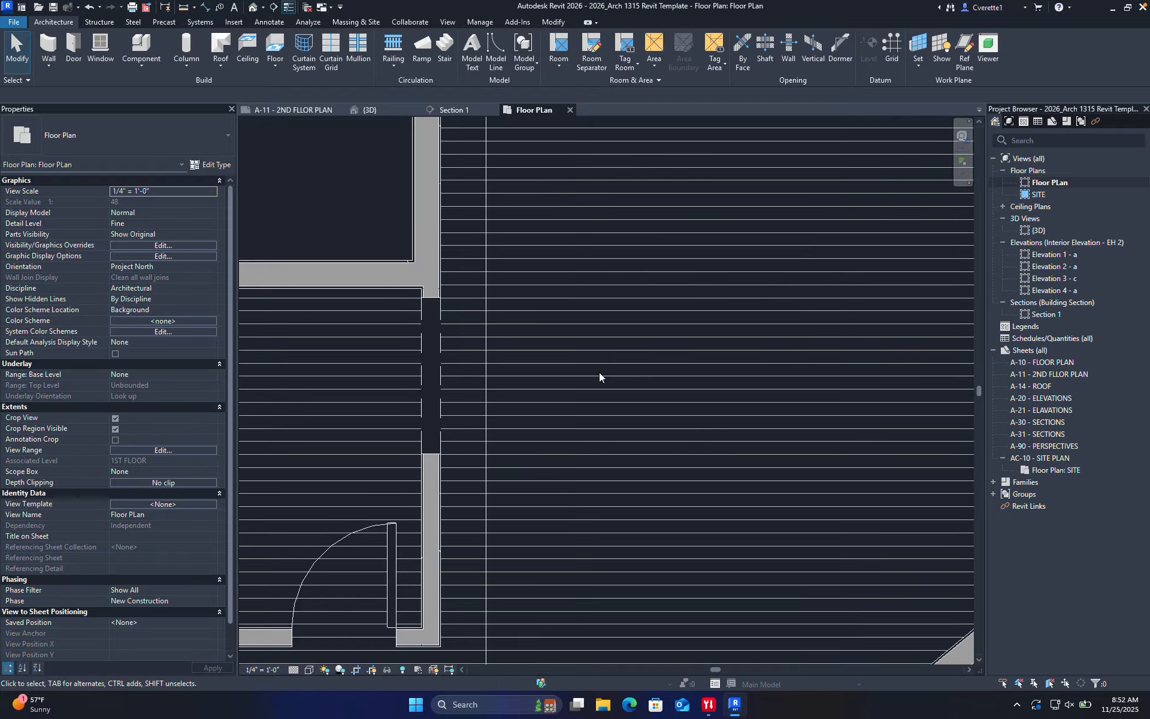
Select the 36" x 84" door opening and open its Type Properties
click(439, 359)
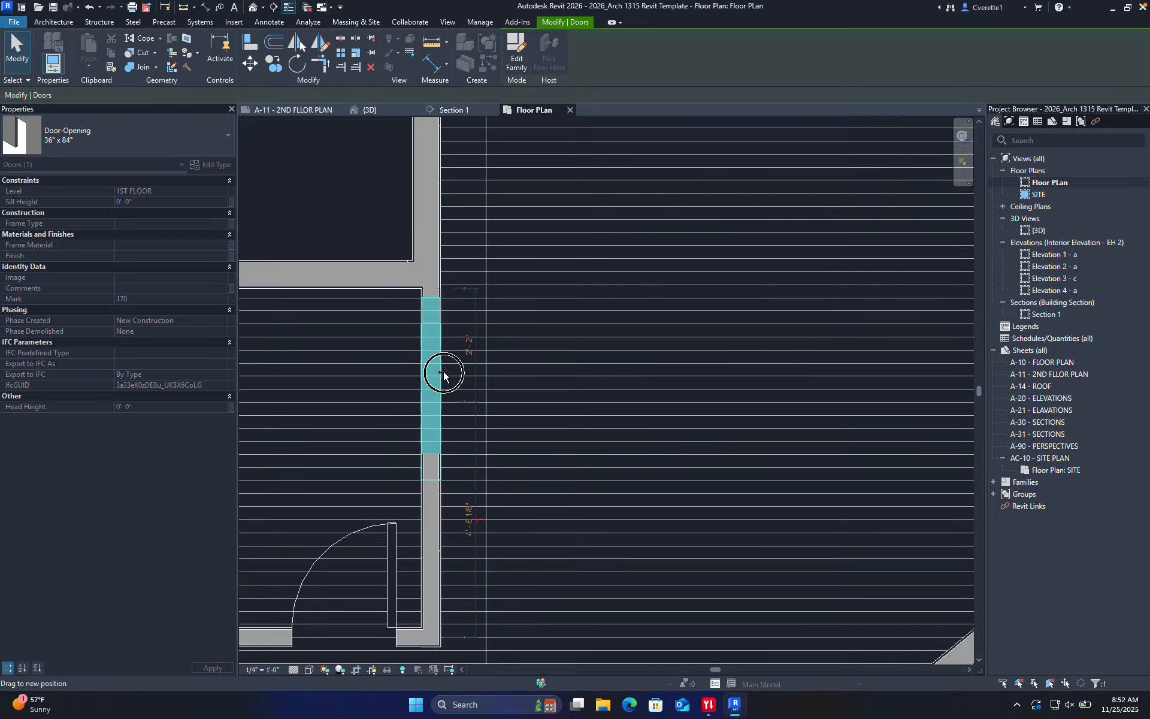
click(371, 382)
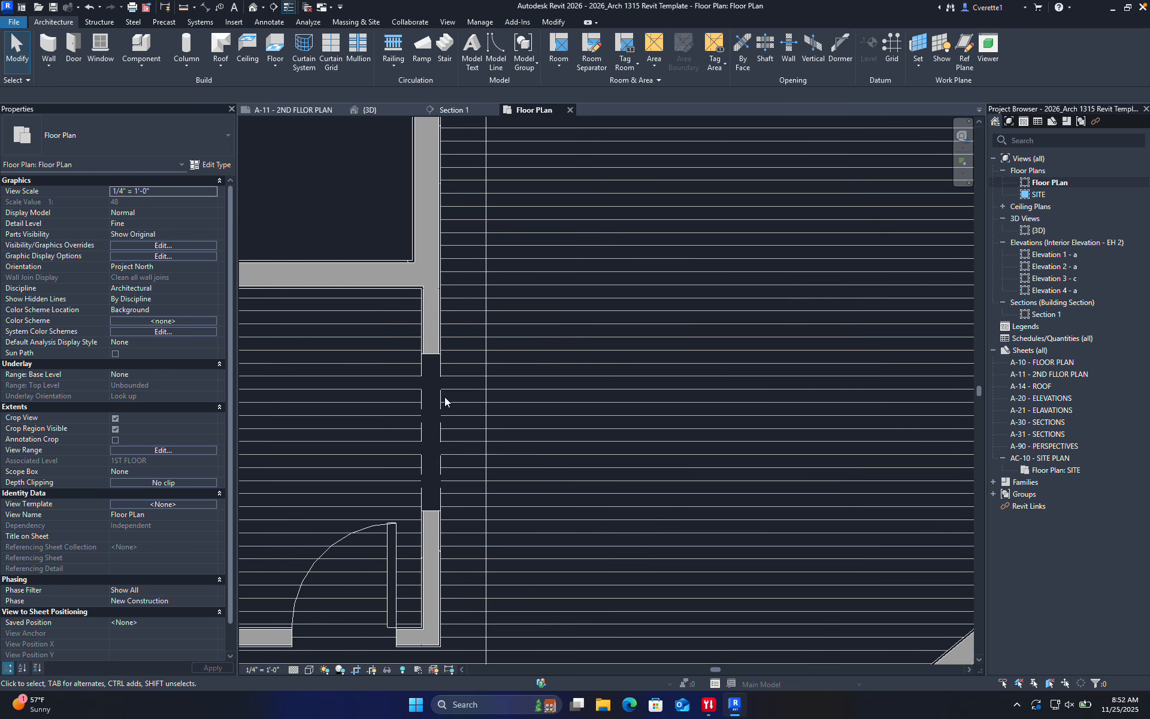
click(441, 397)
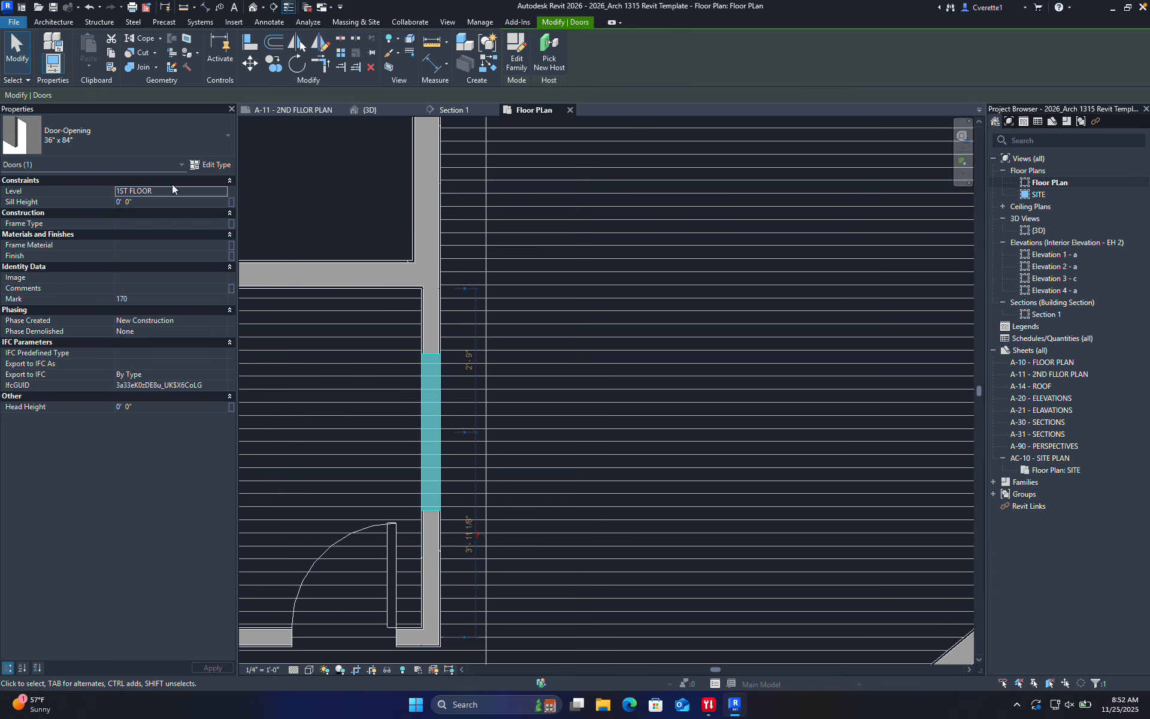
click(215, 165)
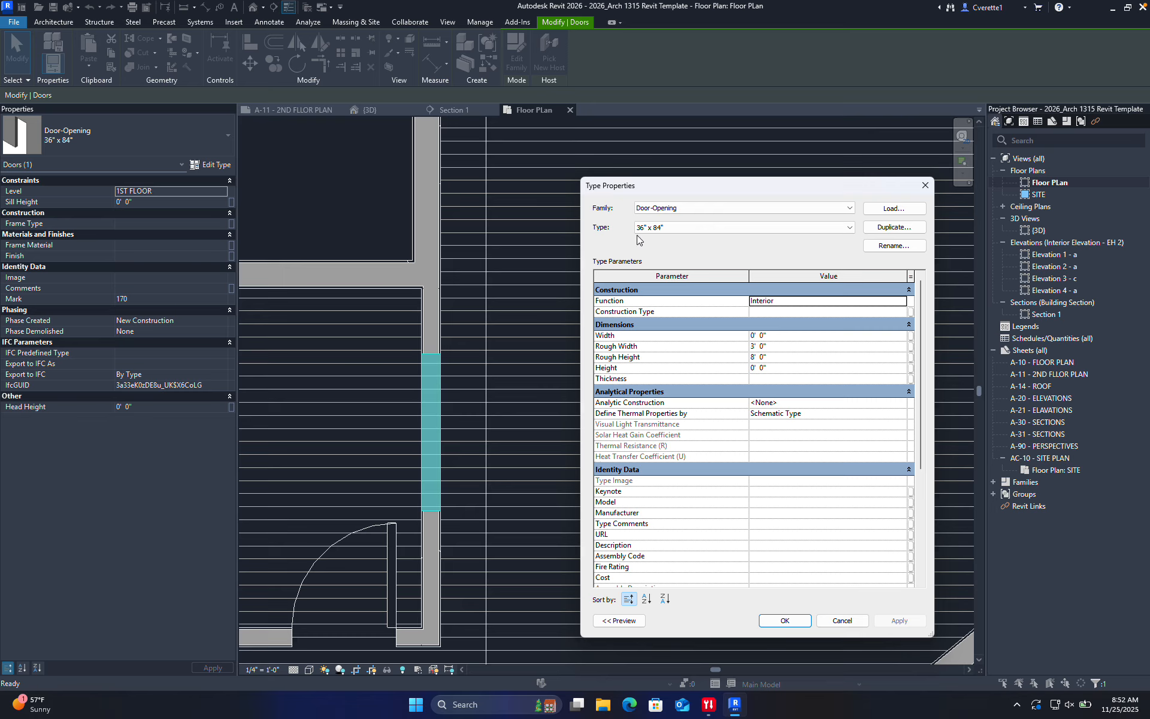
Duplicate the opening type and name the new type 60" x 96"
click(893, 228)
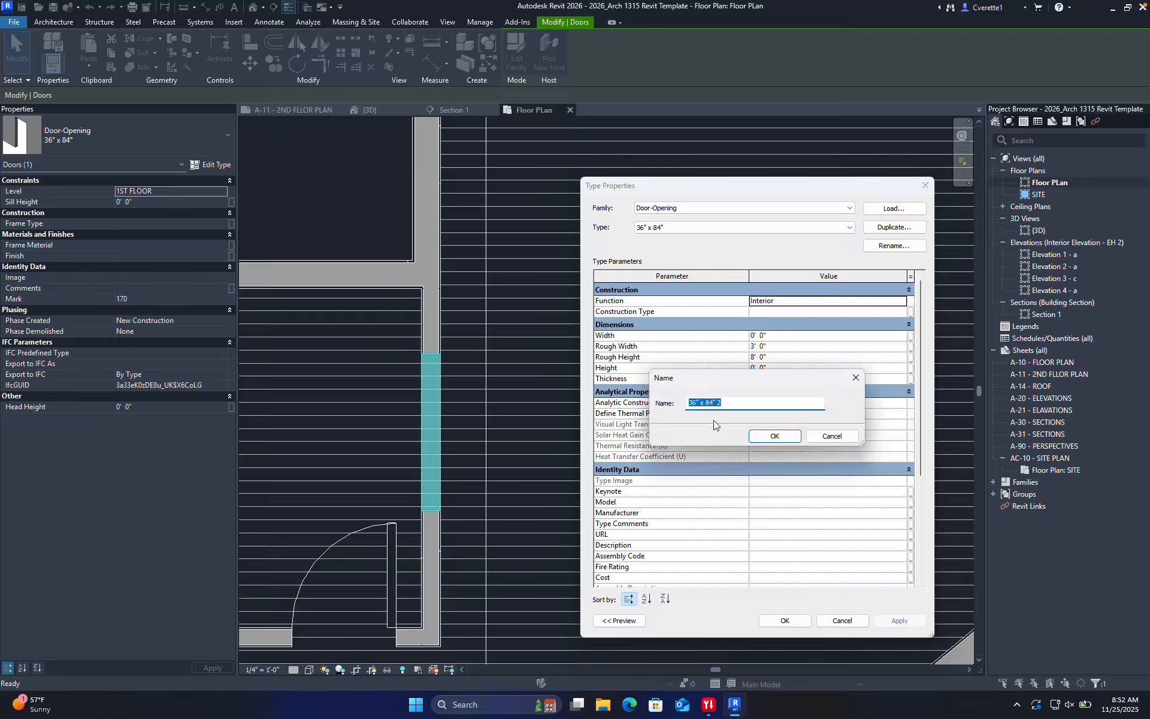
click(737, 404)
drag(693, 404, 670, 405)
key(BackSpace)
text(60)
key(BackSpace)
click(775, 436)
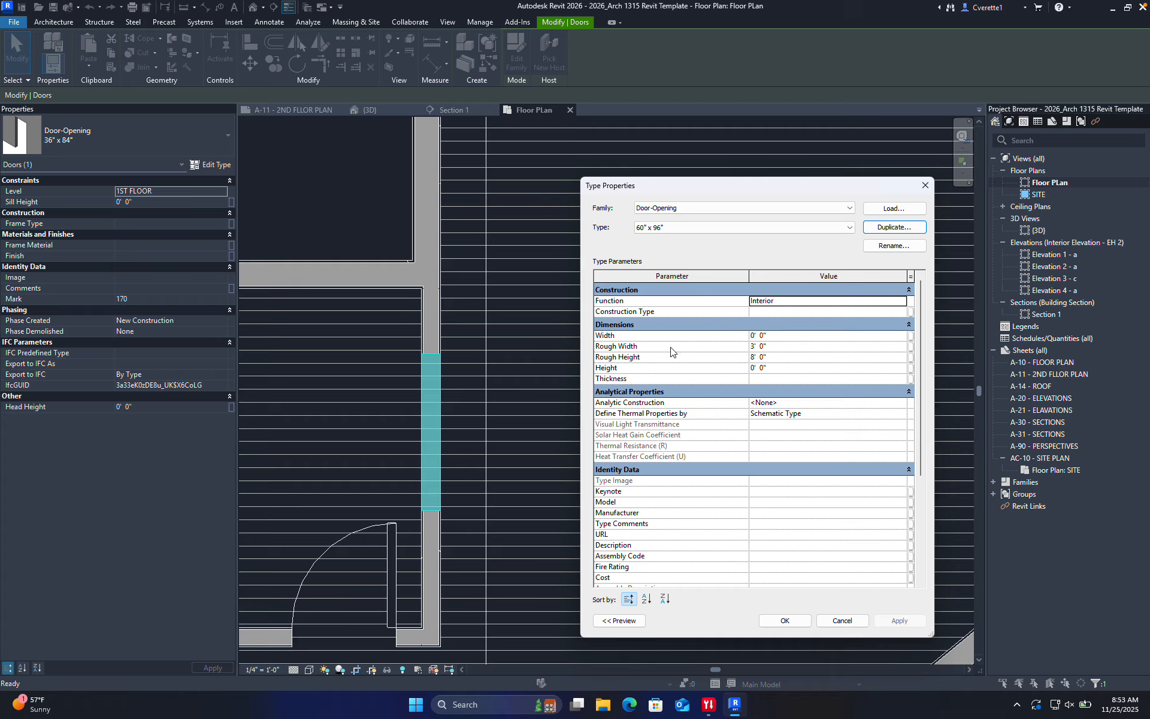
Set the new type's Rough Width to 5' 0" and apply it
click(780, 357)
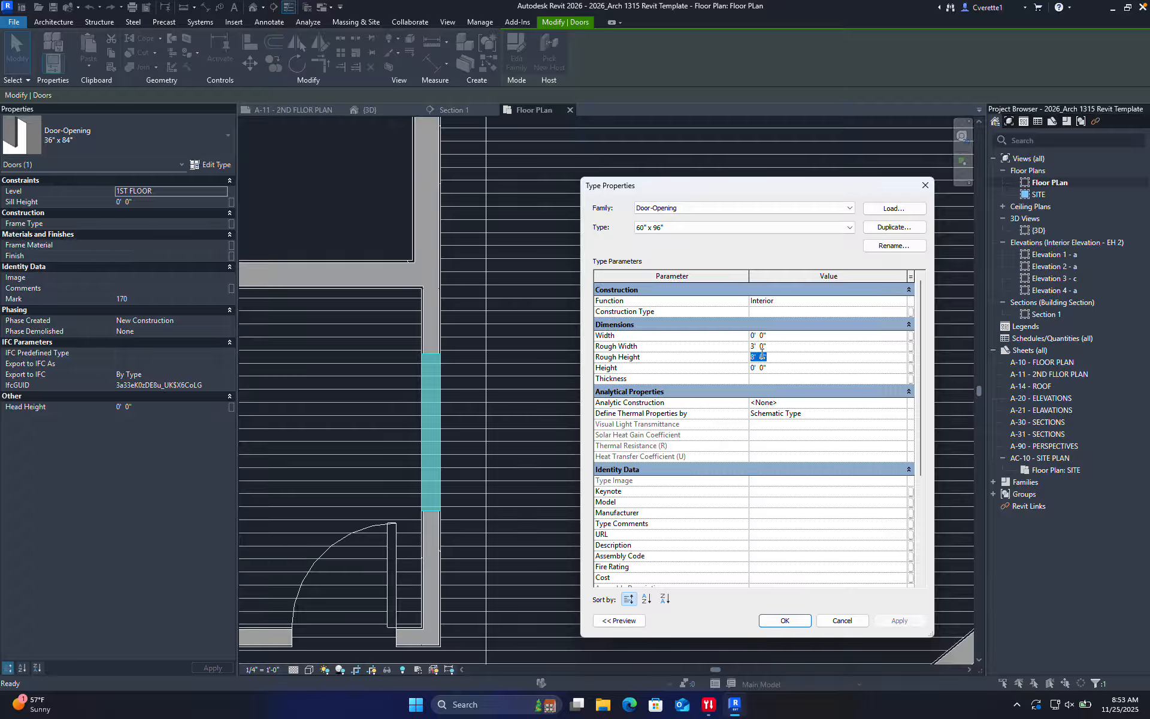
click(784, 347)
click(734, 345)
text(5)
click(898, 620)
click(780, 621)
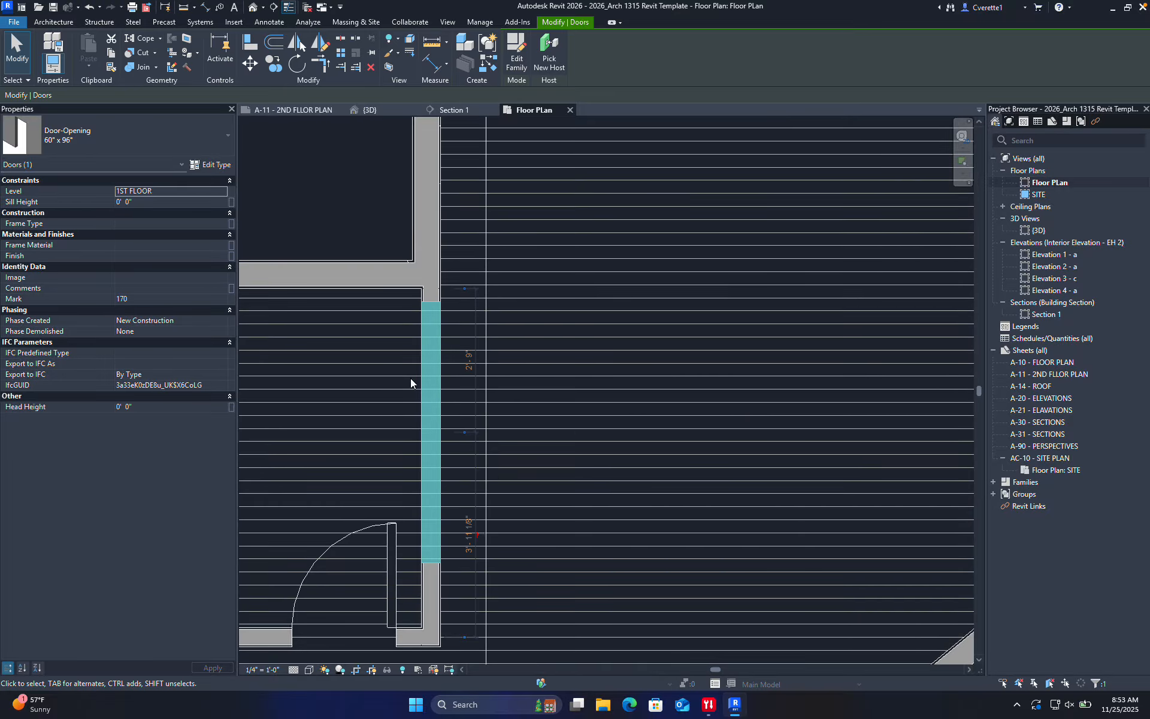
Nudge the widened 60" x 96" opening slightly up the wall
click(472, 362)
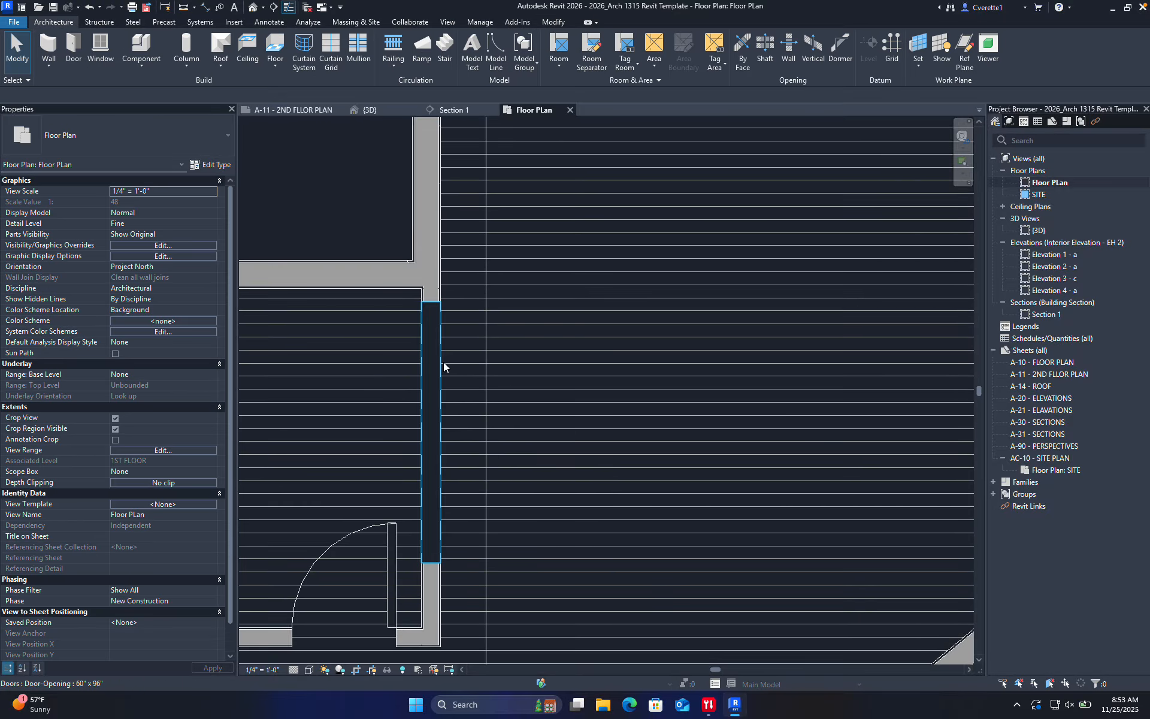
click(443, 362)
key(Up)
key(Up)
key(Up)
key(Up)
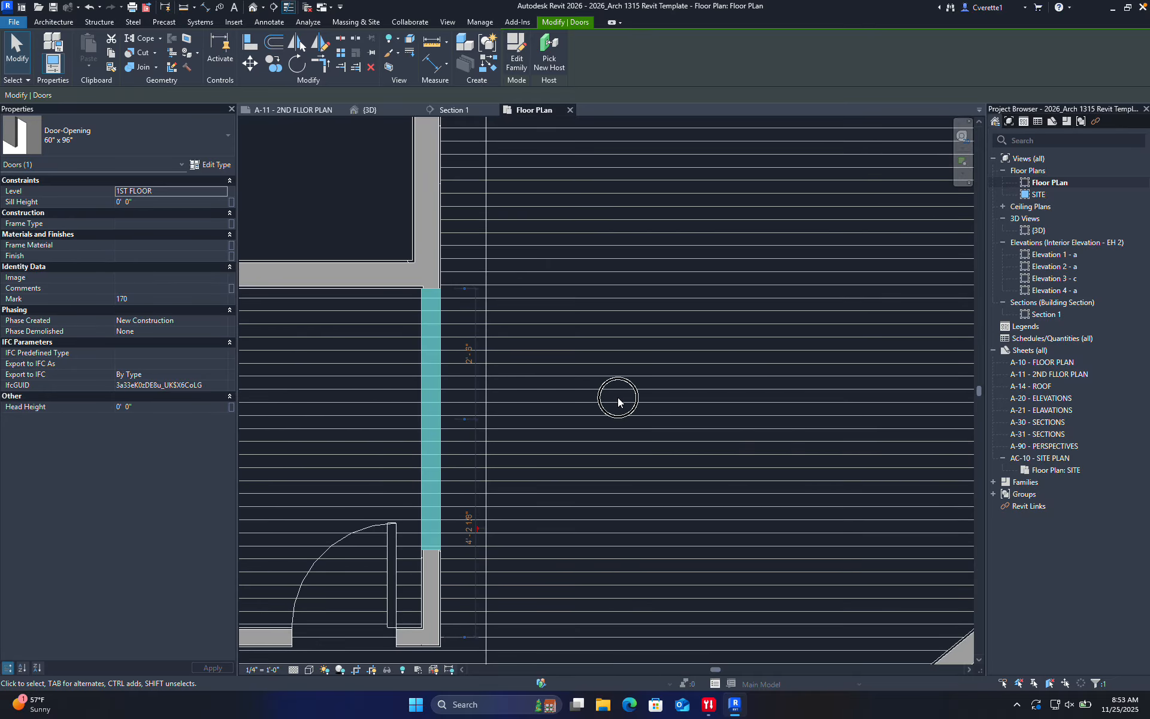
click(516, 458)
scroll(526, 488, down, 3)
scroll(472, 468, up, 2)
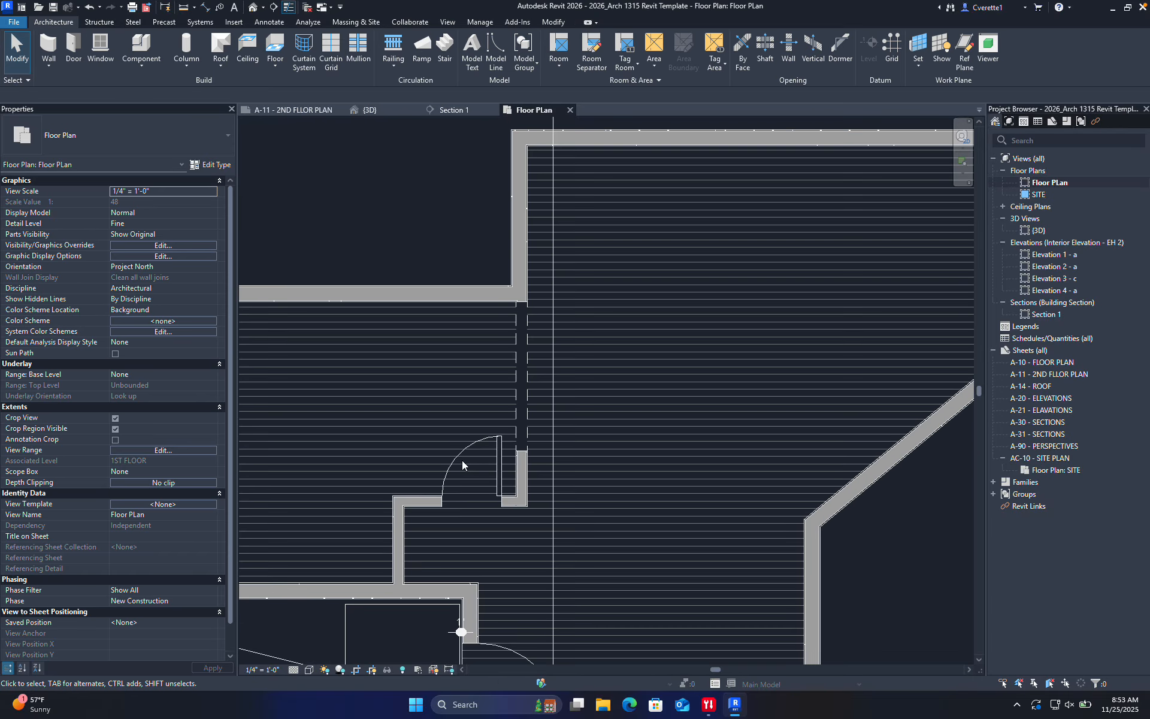
Rehost the 24" x 80" single-panel door onto the lower wall with Pick New Host
click(460, 459)
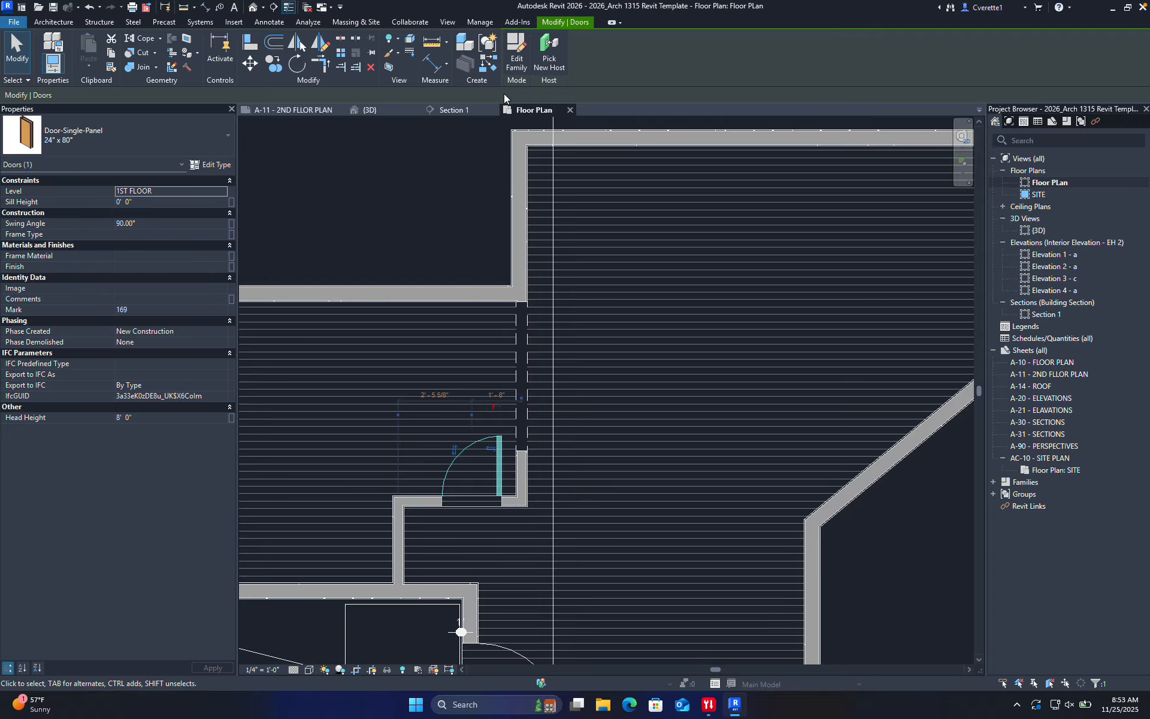
click(550, 58)
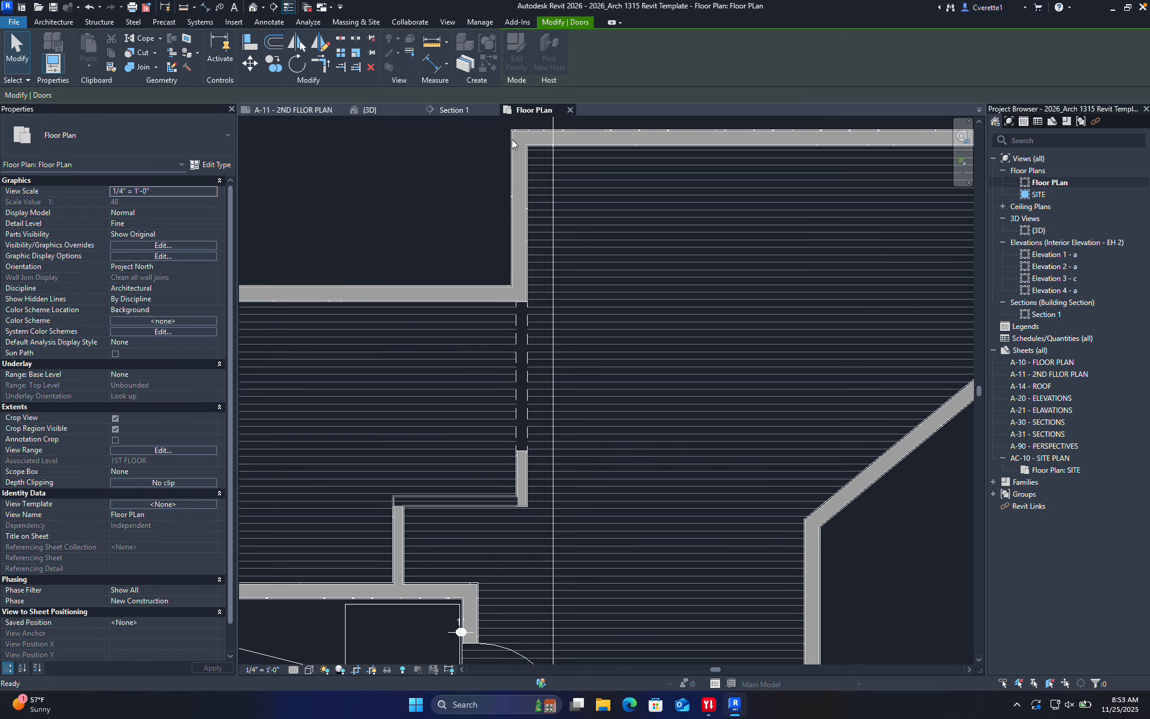
click(372, 572)
scroll(405, 525, up, 4)
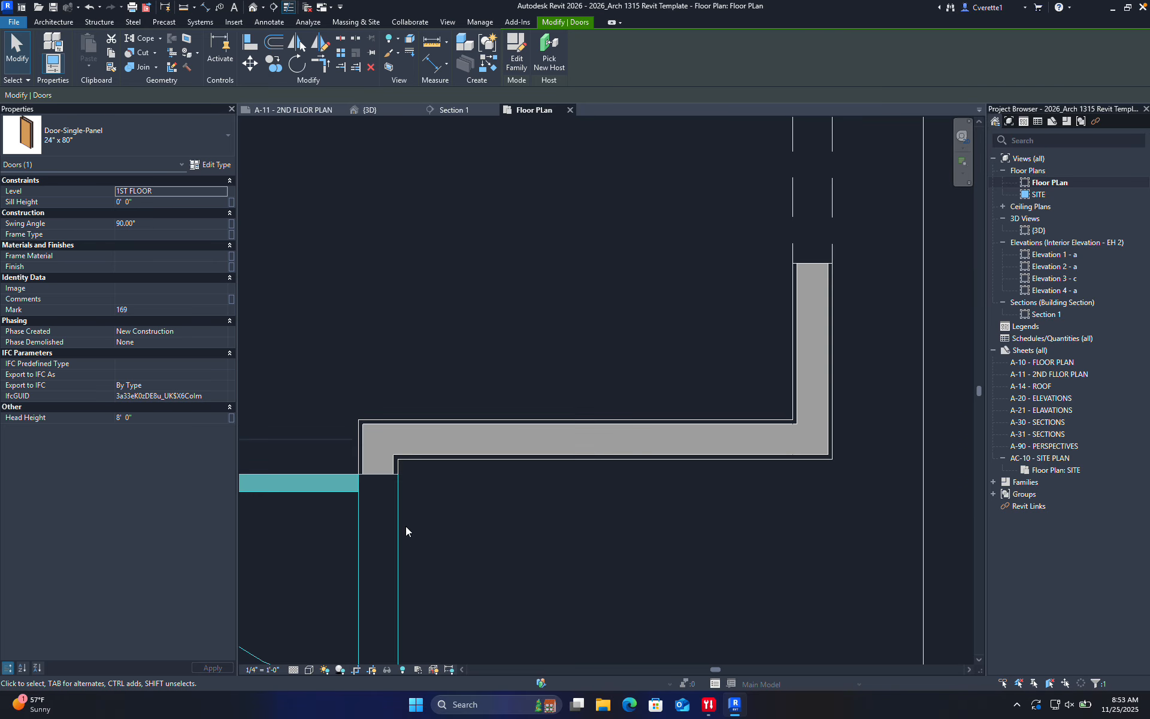
middle_drag(405, 526, 483, 425)
click(483, 425)
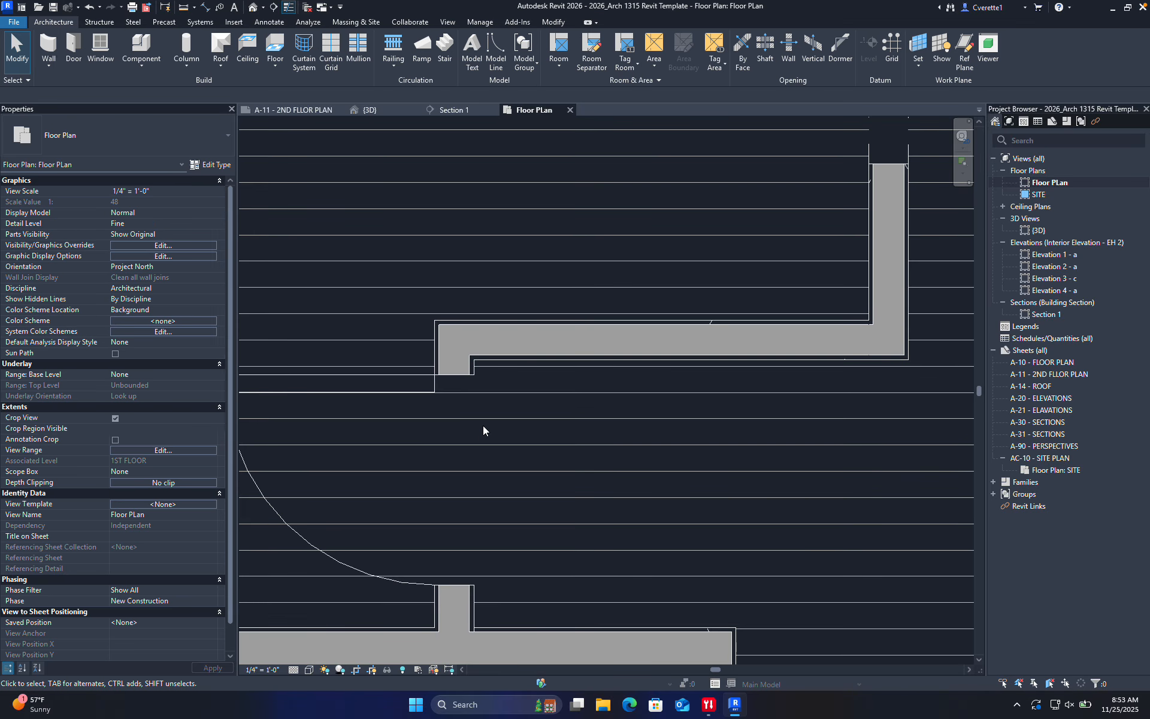
Flip the orientation of the wall beside the door
click(547, 327)
key(space)
click(405, 384)
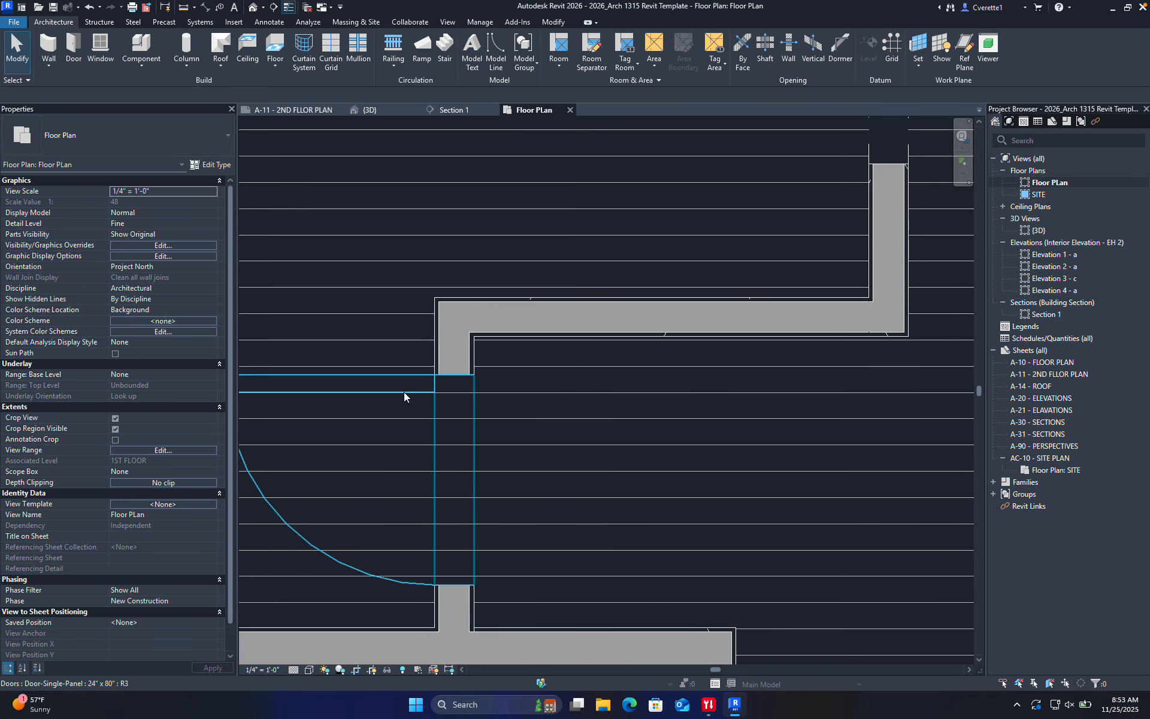
Cycle the door's swing until it opens up and to the left
click(404, 393)
scroll(398, 417, down, 1)
middle_drag(398, 418, 485, 392)
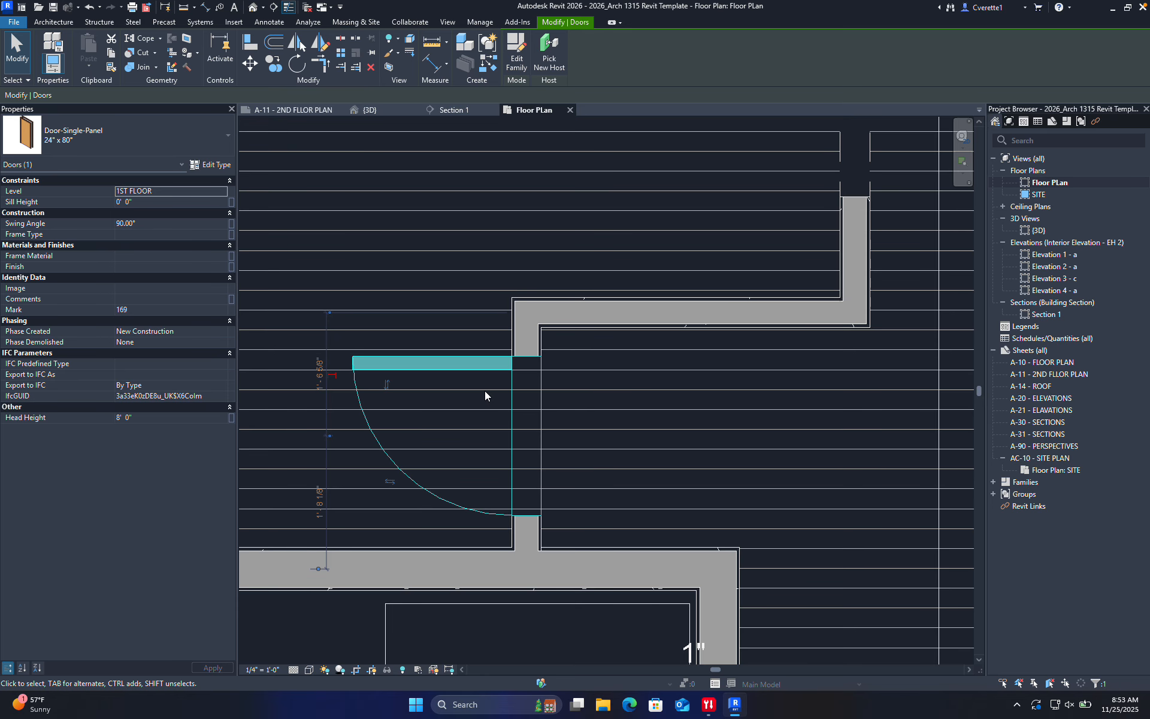
key(space)
key(space)
key(space)
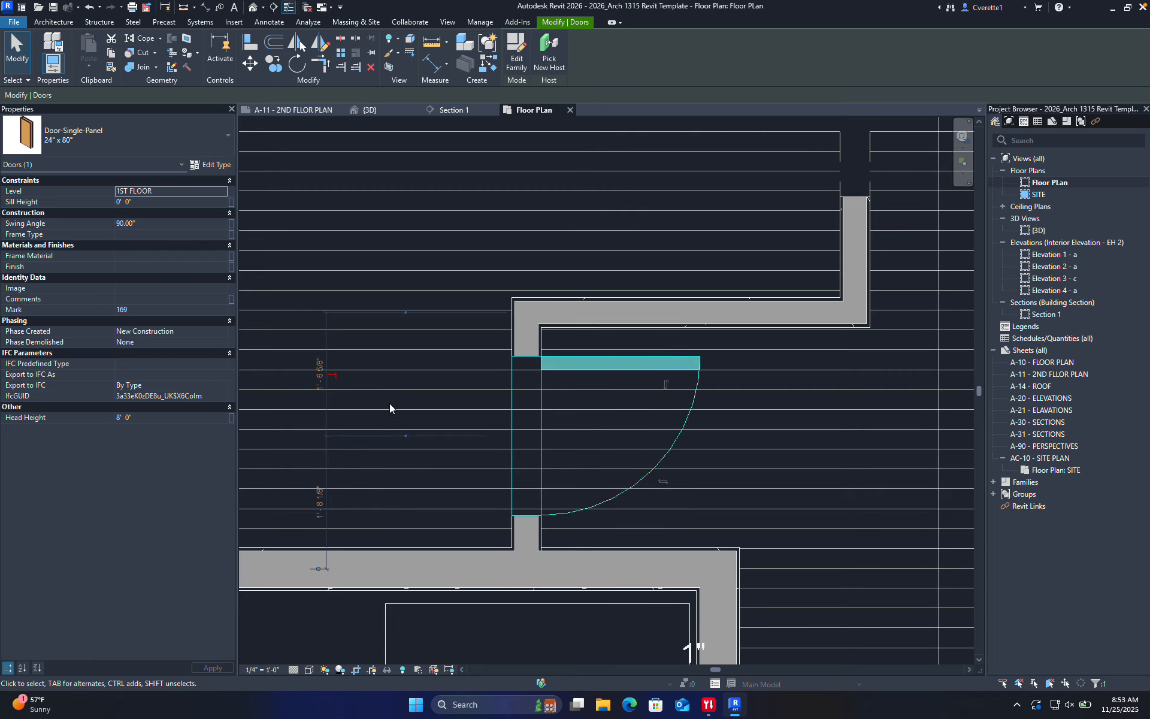
key(space)
key(space)
key(space)
key(space)
key(space)
key(space)
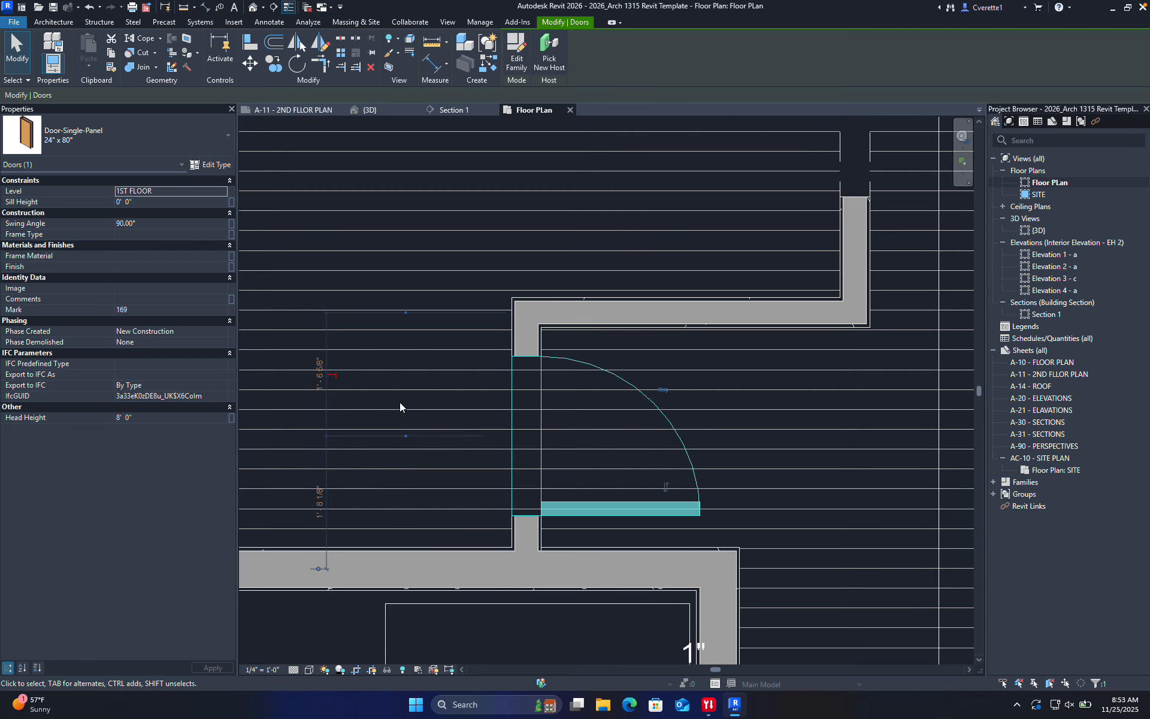
key(space)
key(space)
key(space)
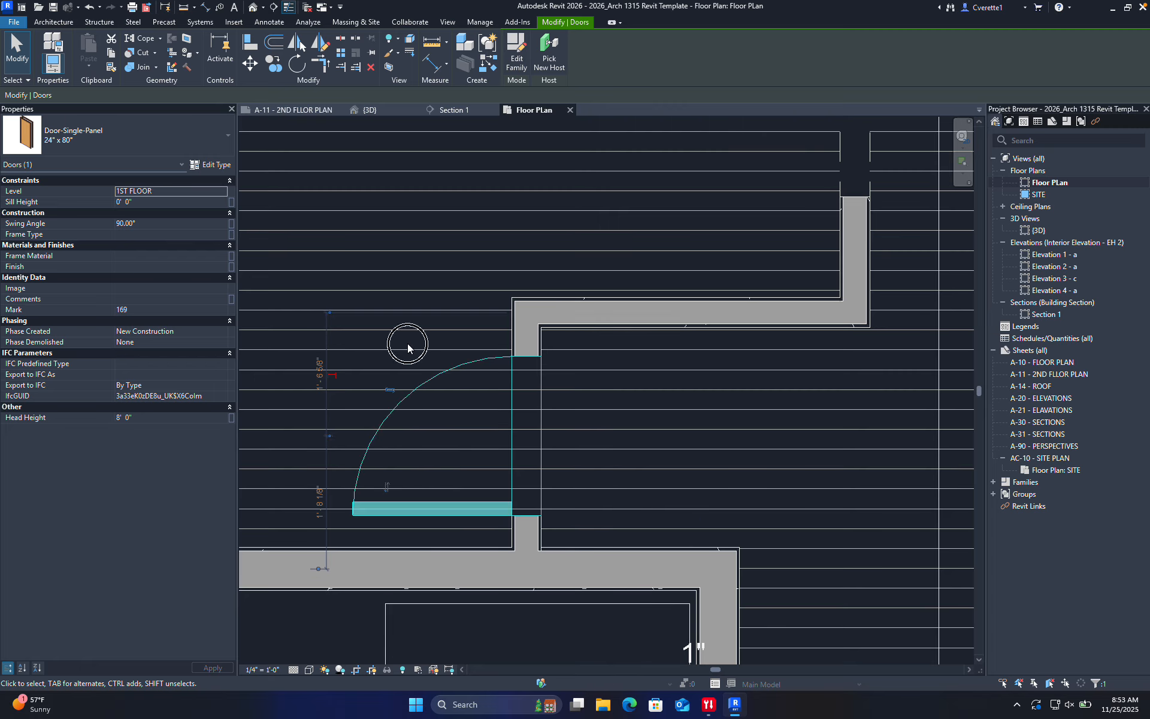
click(408, 346)
middle_drag(408, 357, 525, 352)
scroll(467, 331, down, 3)
Drag the wall holding the door to the right
scroll(574, 334, up, 1)
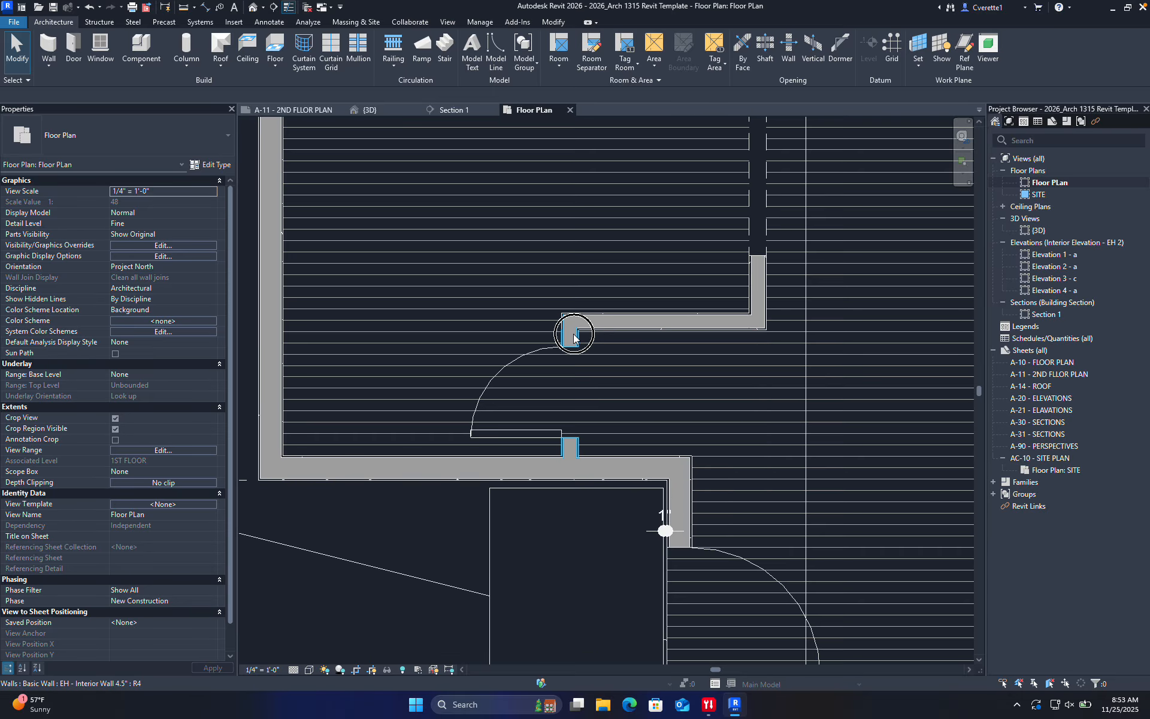
drag(574, 338, 649, 356)
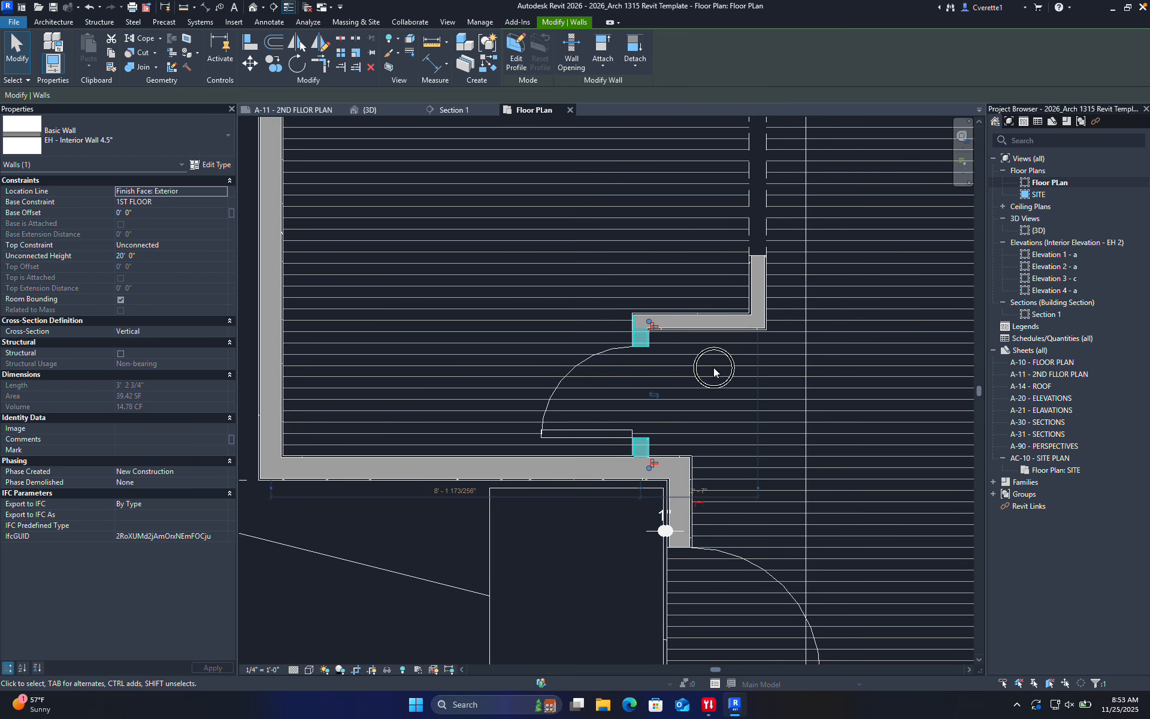
click(714, 370)
scroll(718, 371, down, 3)
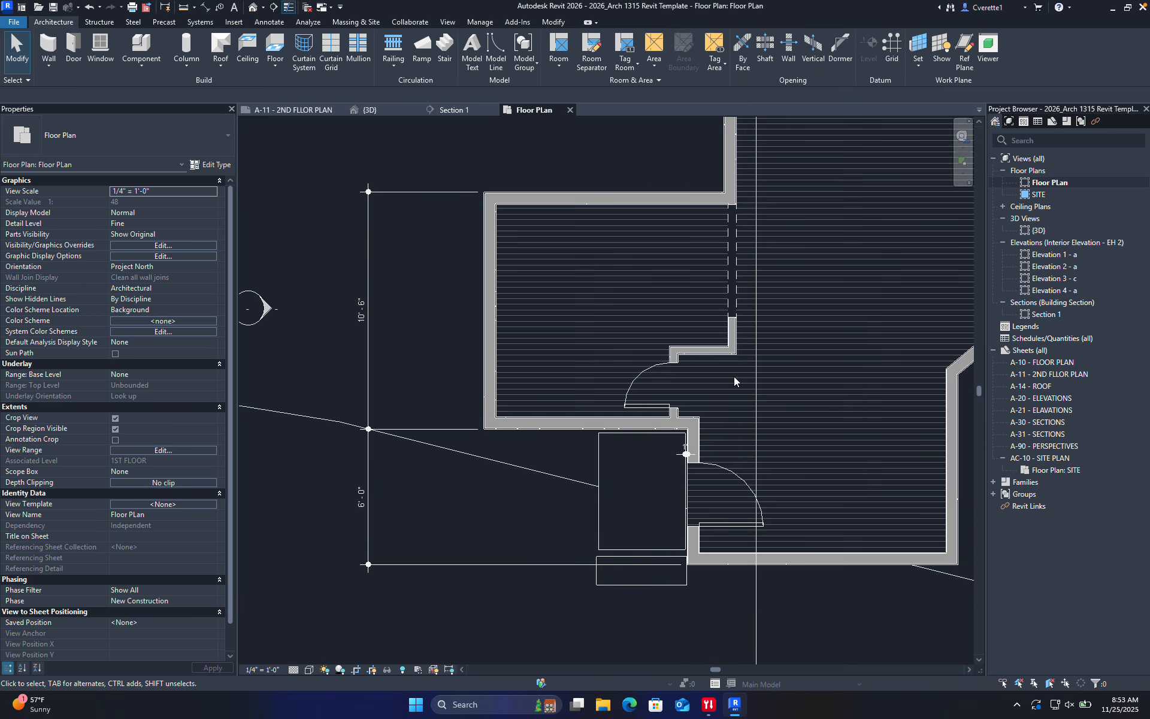
Stretch the short interior wall's end grip to the left exterior wall
middle_drag(733, 376, 501, 427)
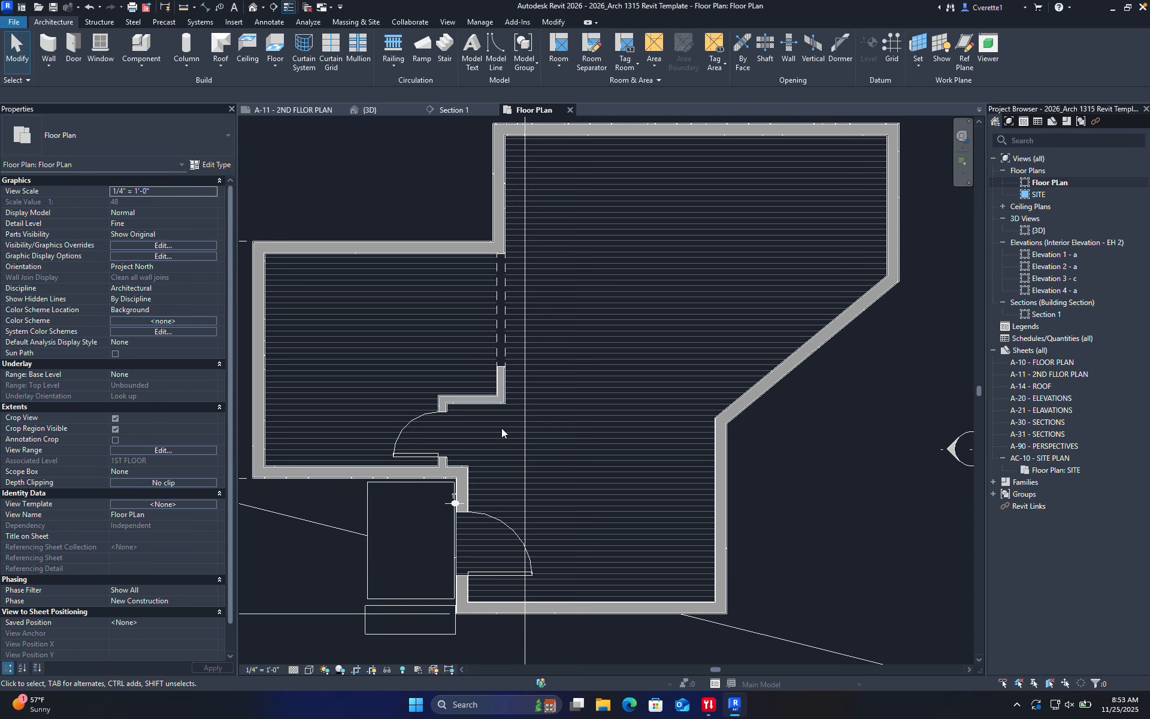
scroll(476, 303, up, 4)
scroll(459, 372, down, 2)
middle_drag(483, 367, 530, 368)
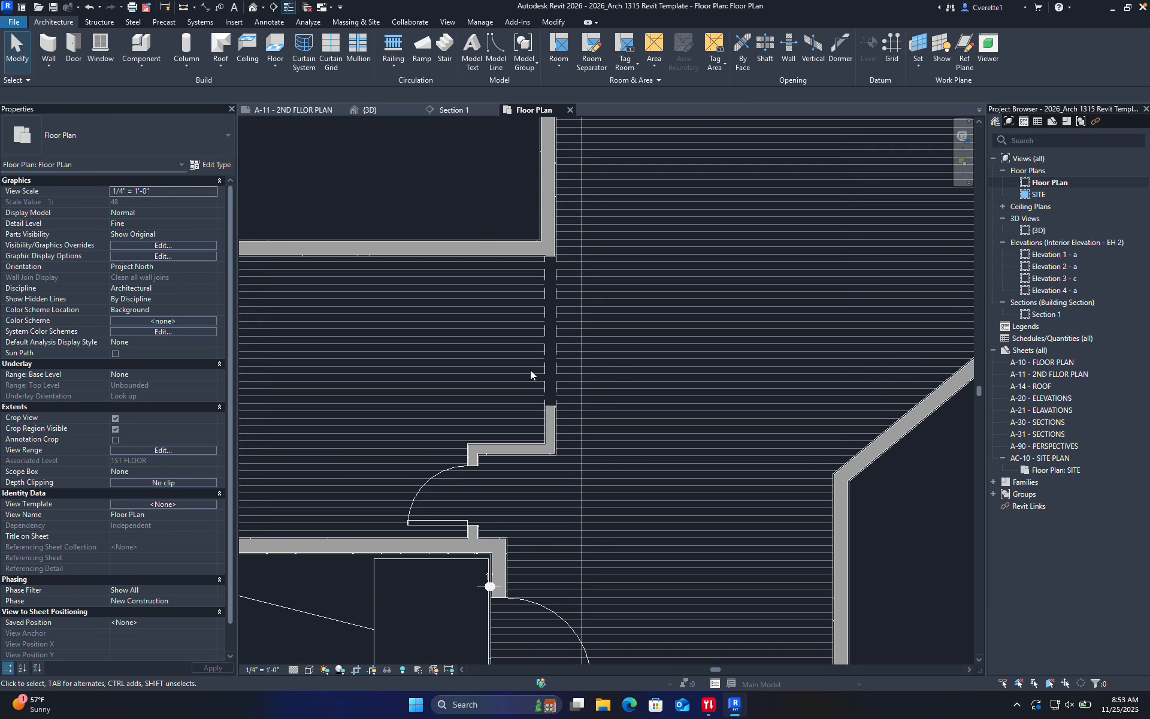
middle_drag(465, 393, 543, 382)
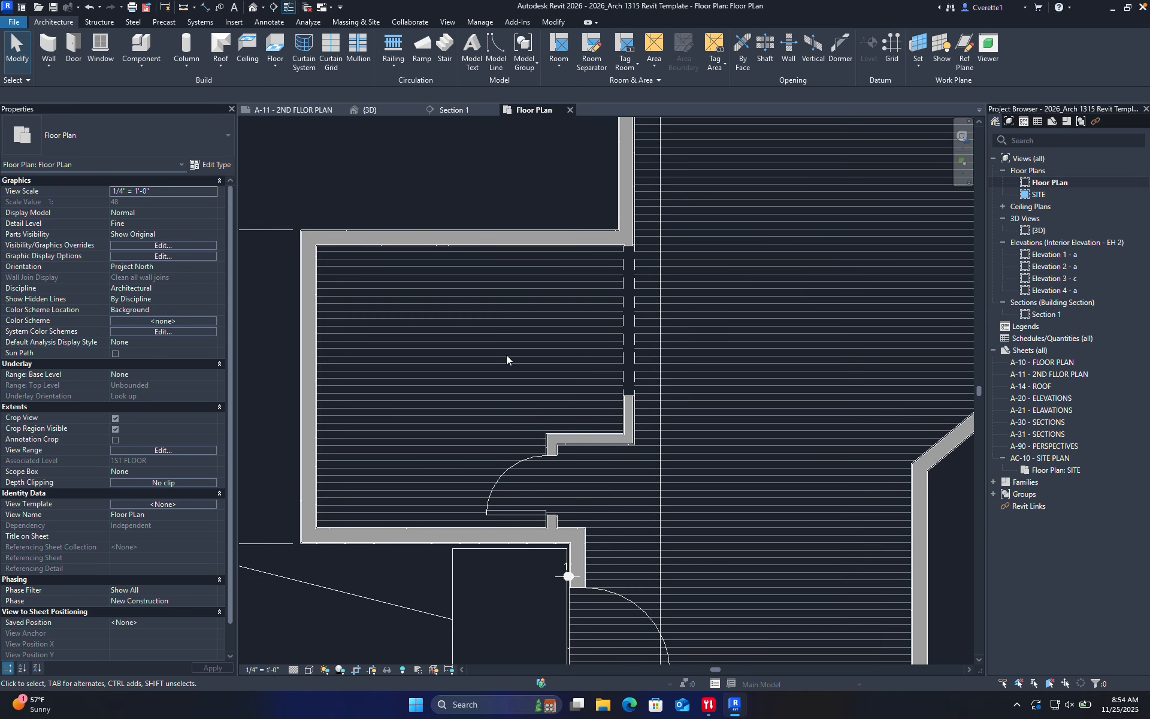
middle_drag(531, 433, 588, 414)
click(653, 418)
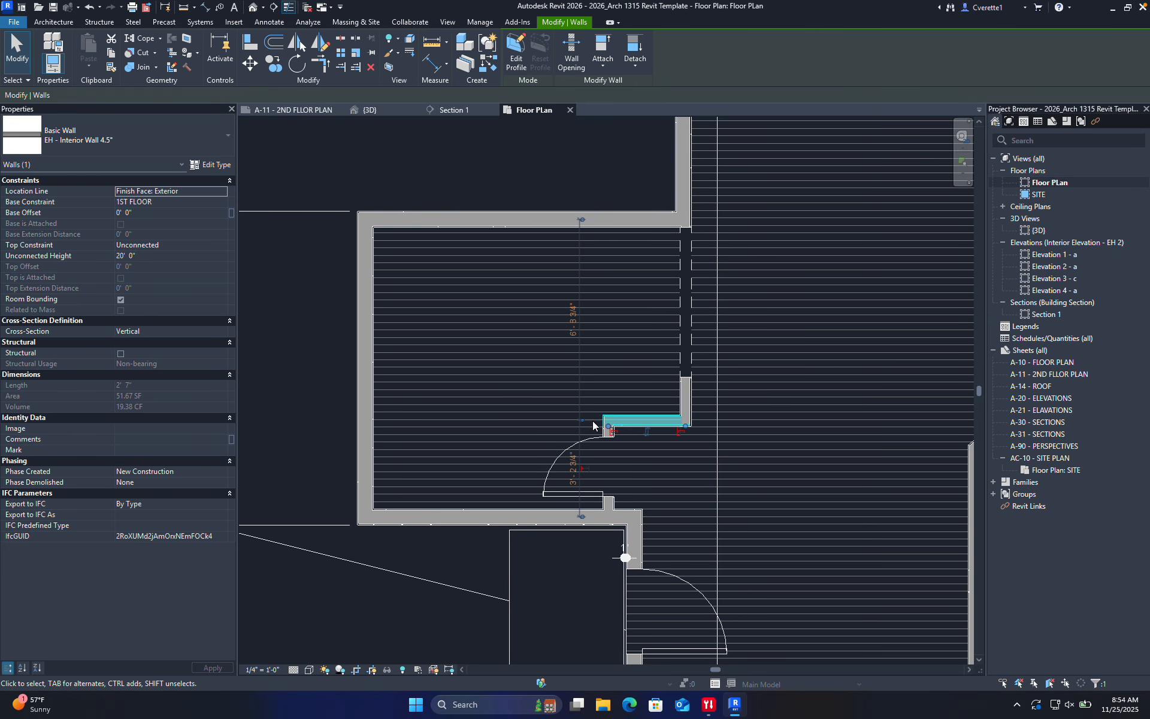
drag(583, 421, 467, 415)
key(Escape)
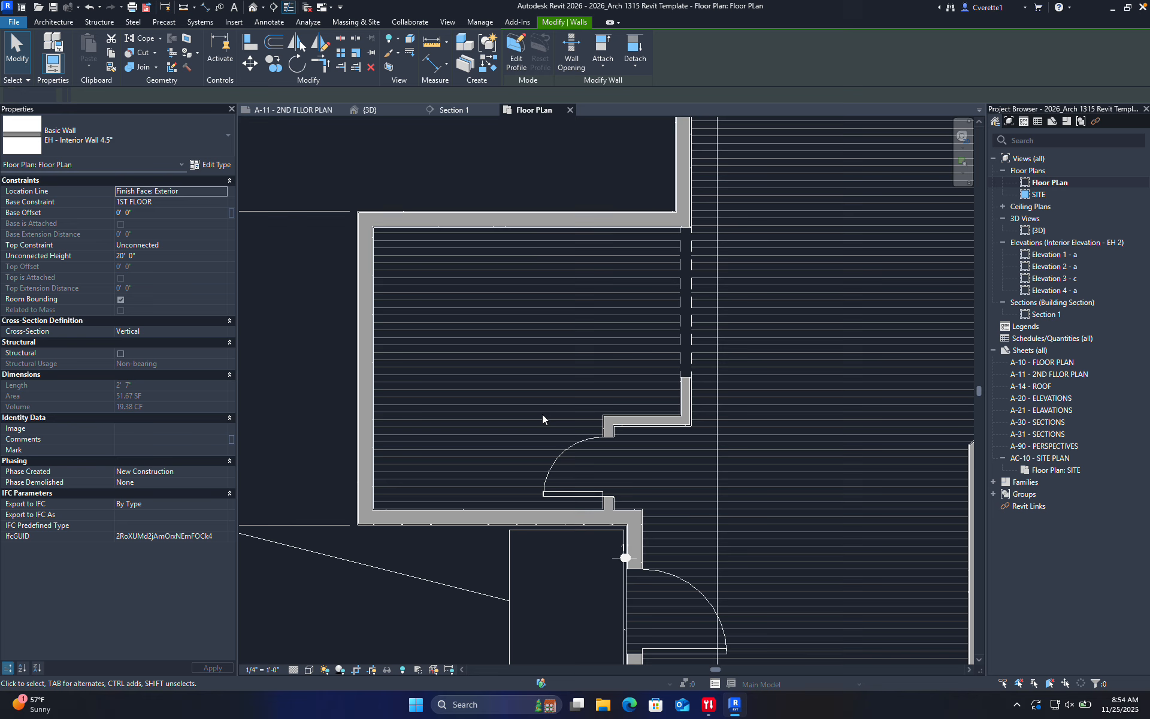
scroll(621, 421, up, 1)
scroll(620, 424, up, 1)
click(662, 421)
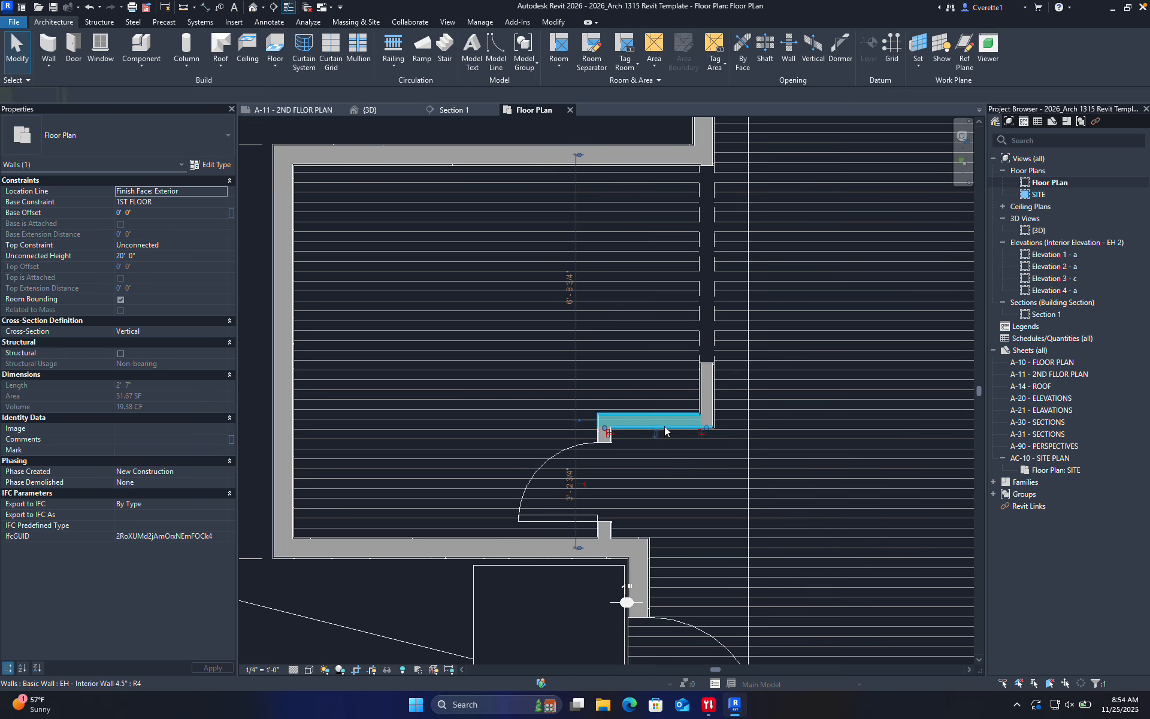
drag(605, 428, 292, 428)
key(Escape)
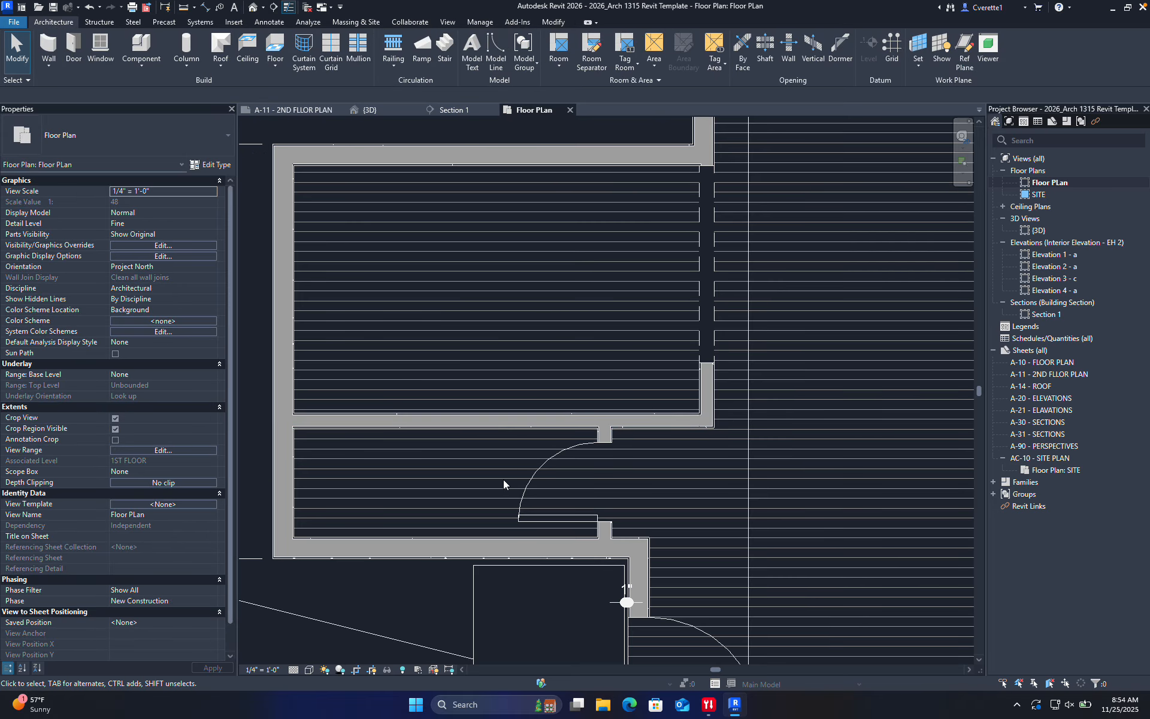
Rehost the door onto the wall between the rooms and slide it right to 4'-9"
click(534, 474)
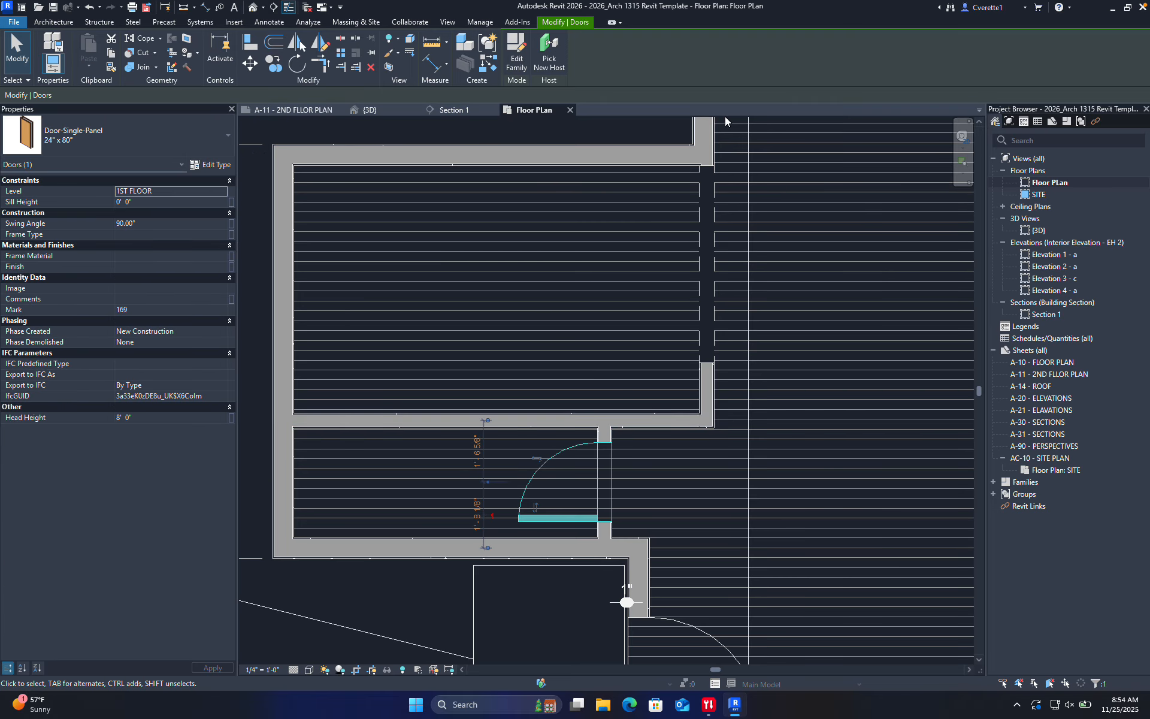
click(549, 57)
click(439, 422)
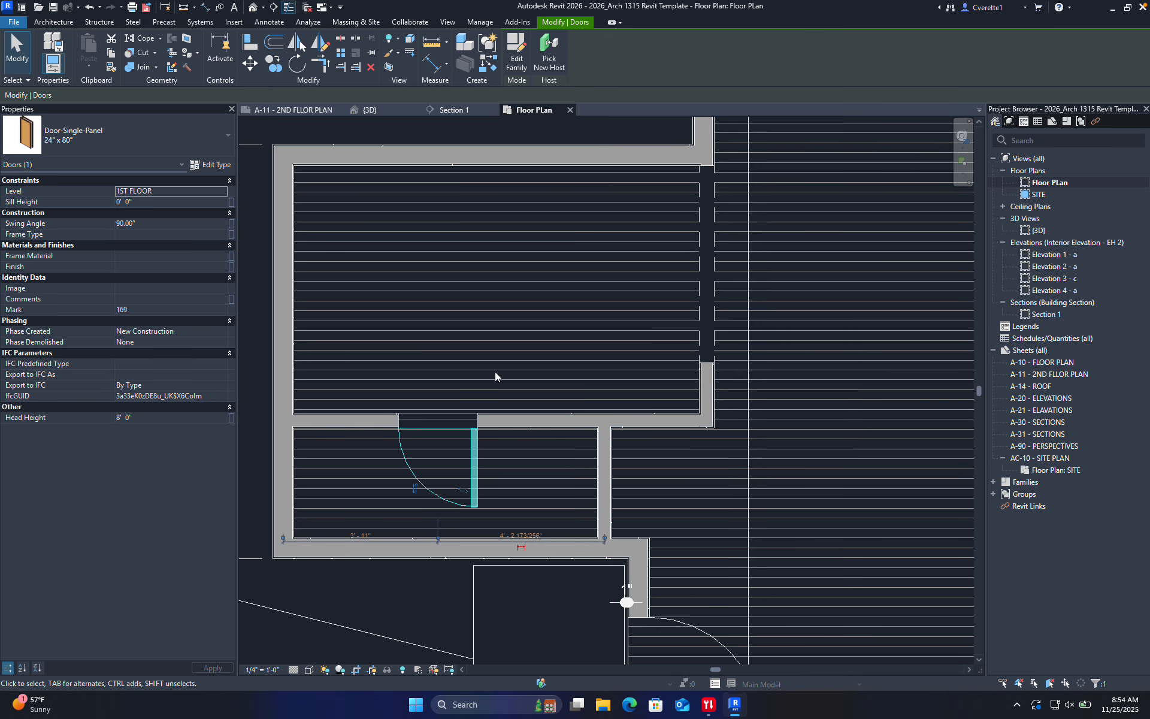
click(497, 375)
click(473, 460)
drag(476, 452, 509, 458)
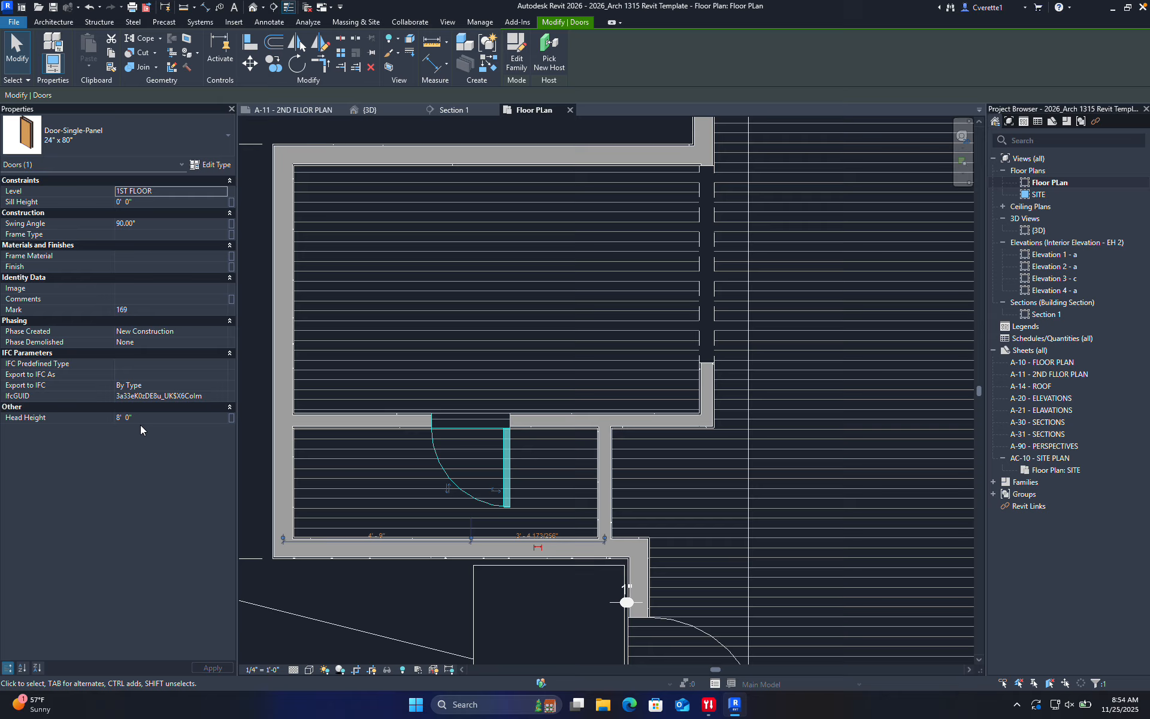
Try several door types, settling on Door-Single-Panel 32" x 80"
click(131, 140)
scroll(128, 296, down, 5)
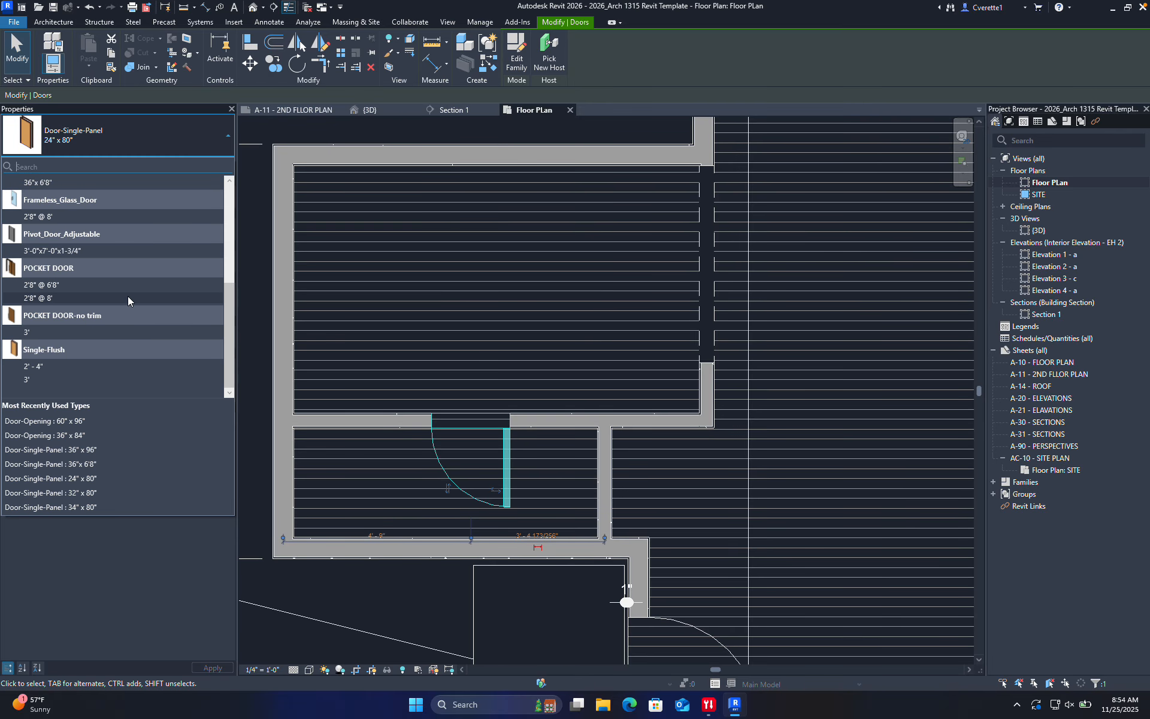
click(60, 366)
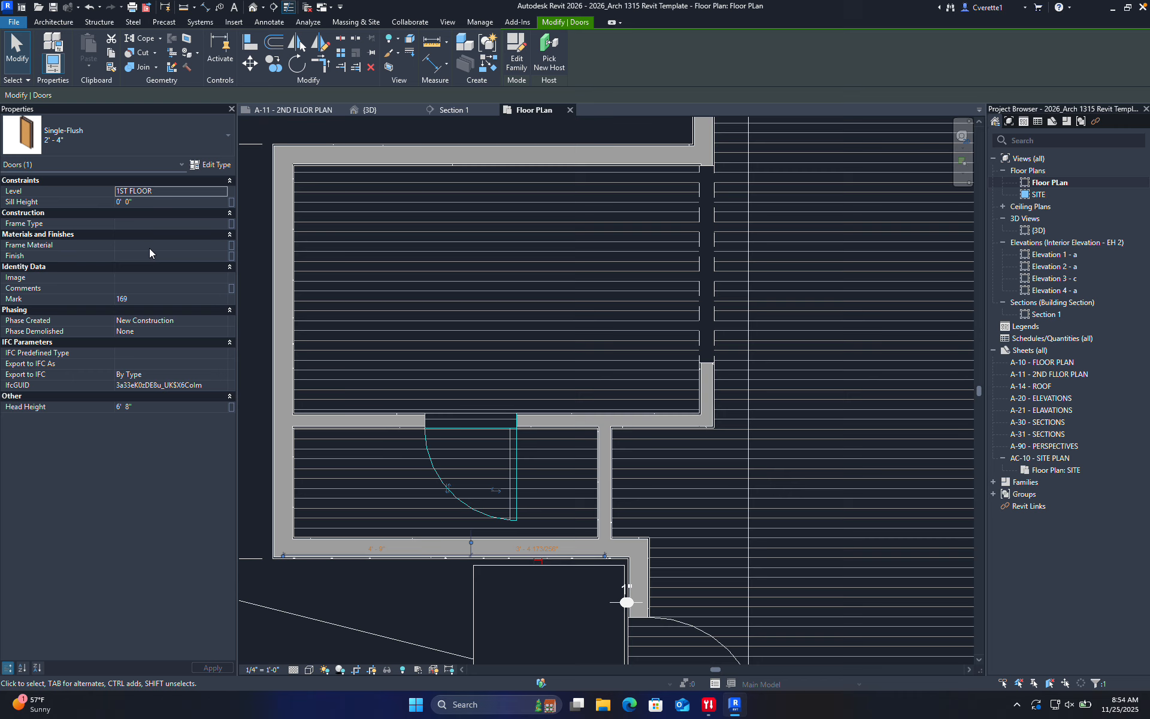
click(126, 136)
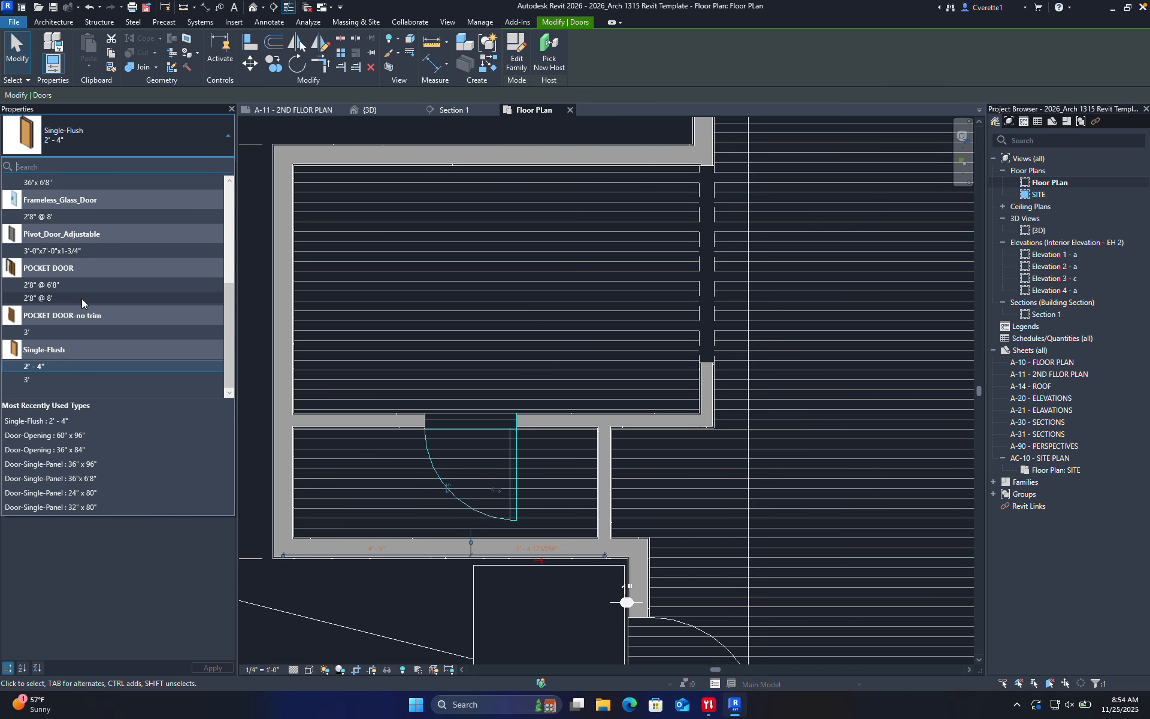
click(60, 251)
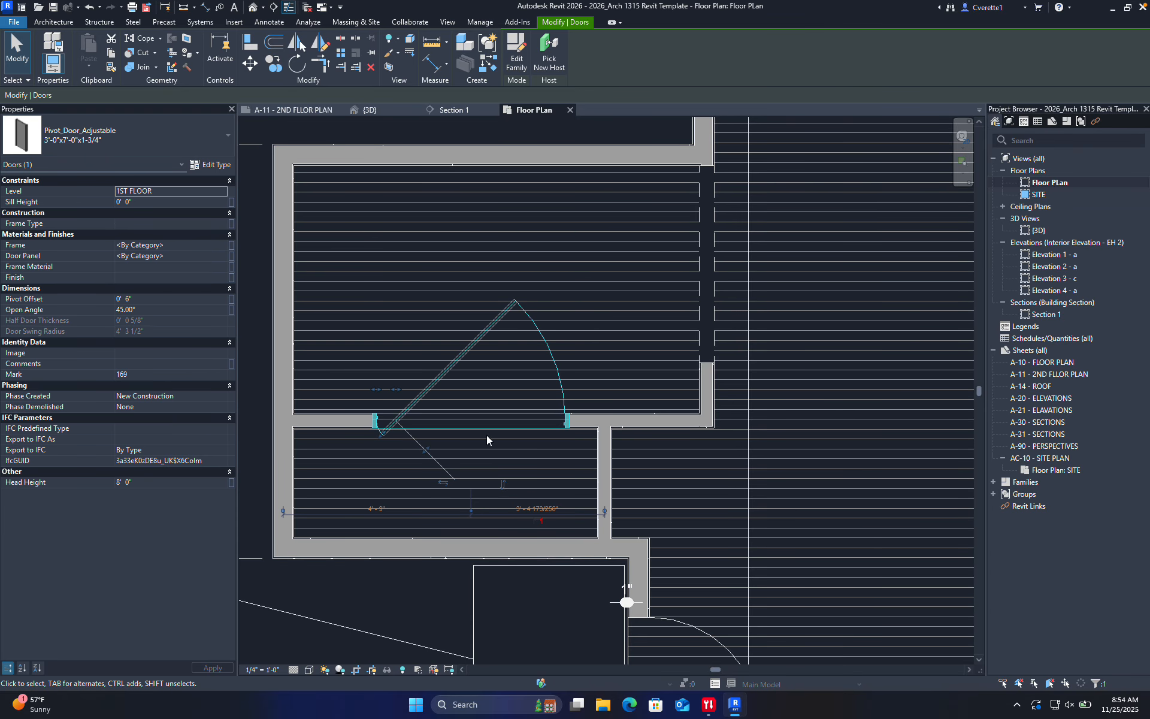
click(120, 137)
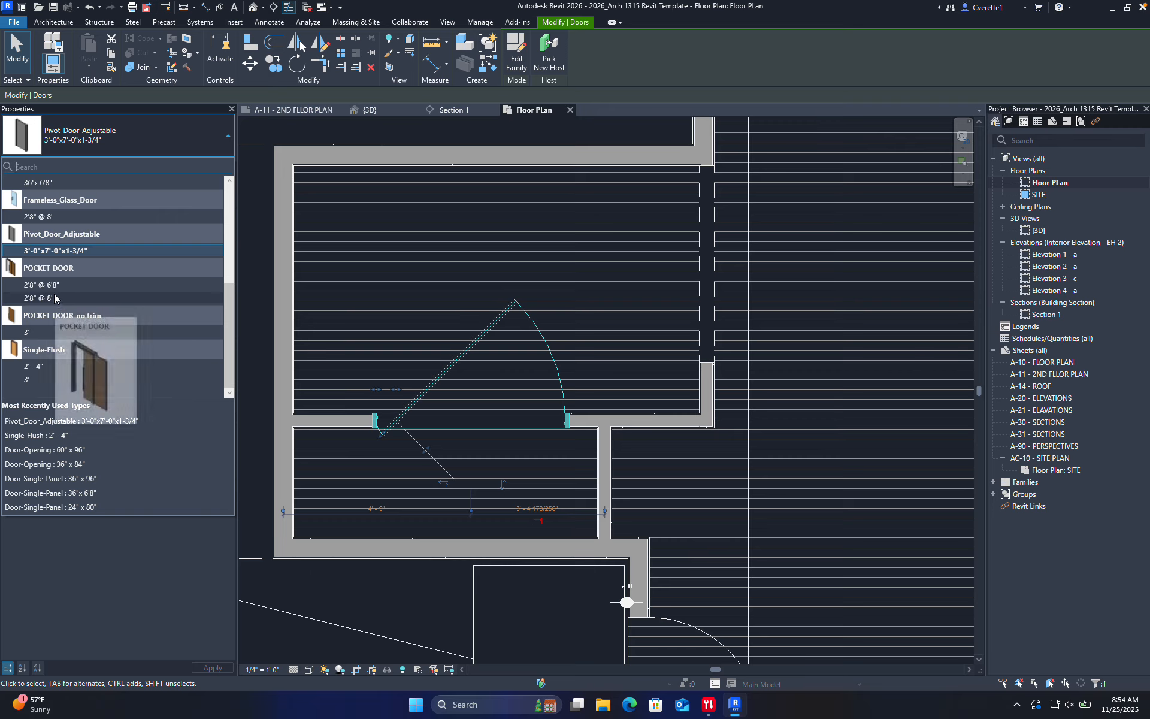
scroll(57, 296, up, 4)
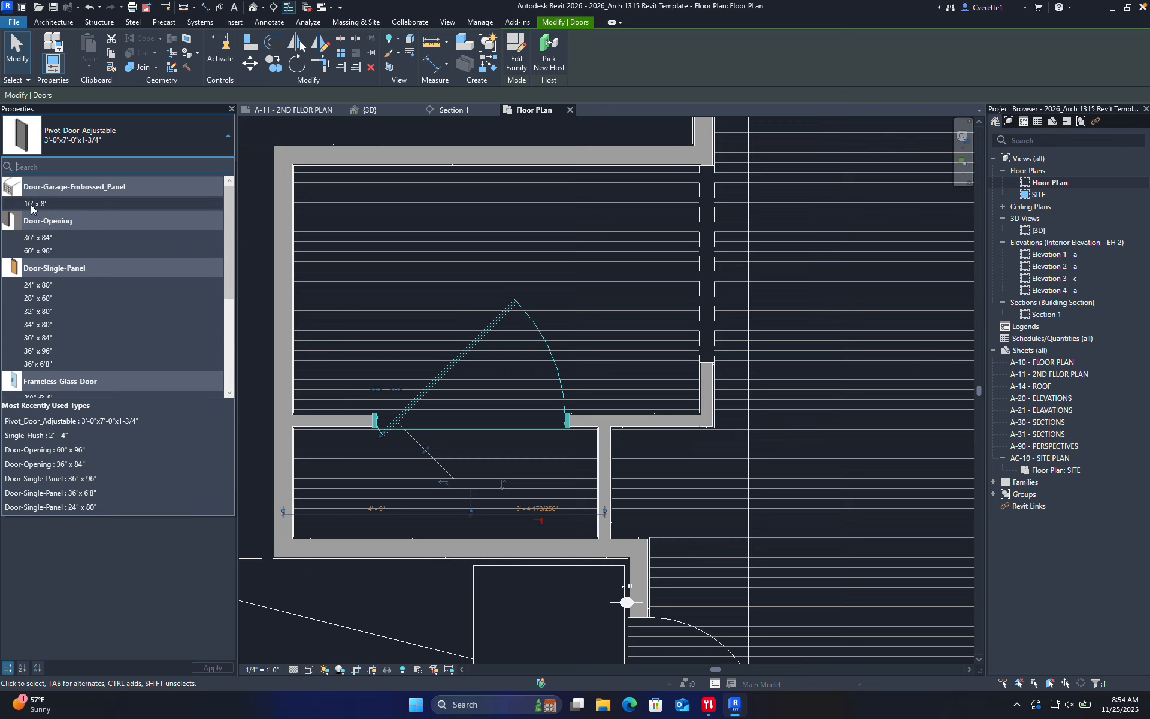
scroll(44, 268, down, 3)
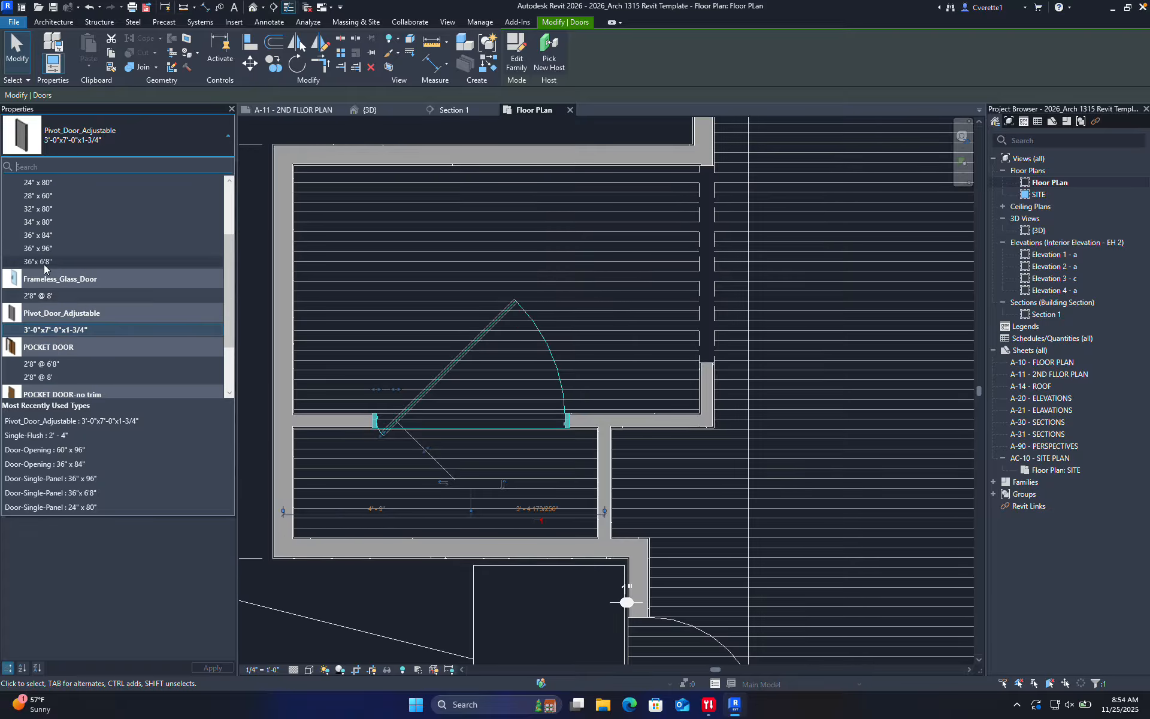
scroll(45, 267, up, 1)
click(46, 265)
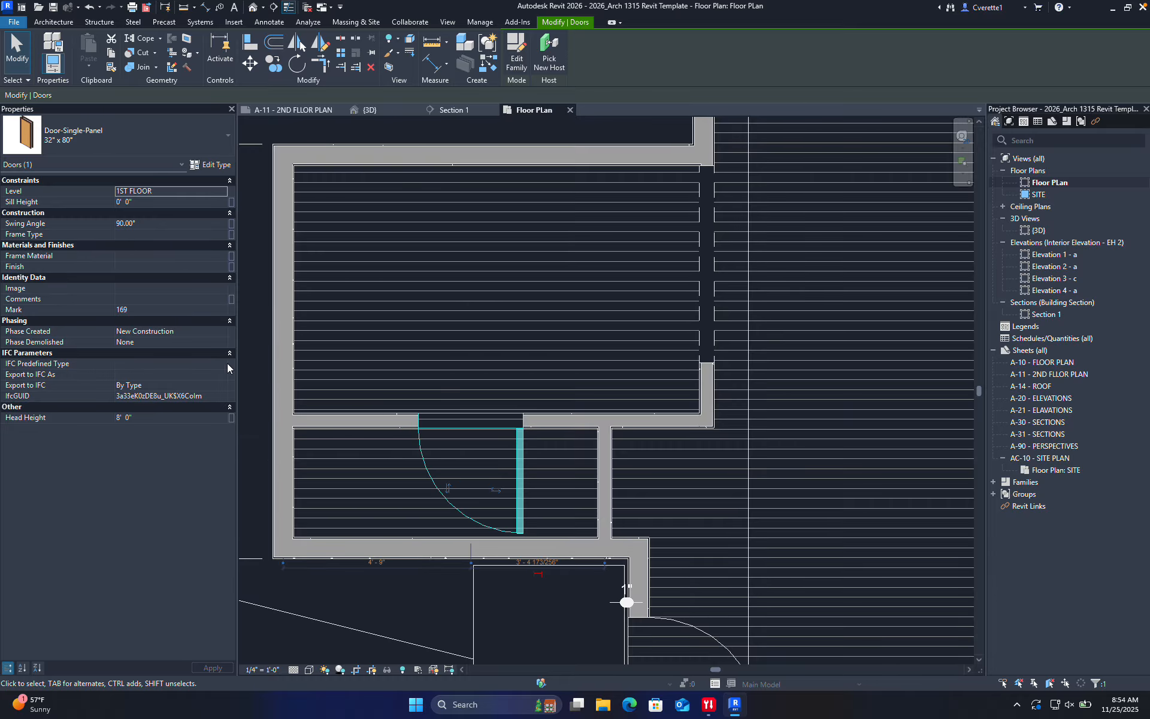
Set the door's Swing Angle to 45 in Properties
click(120, 223)
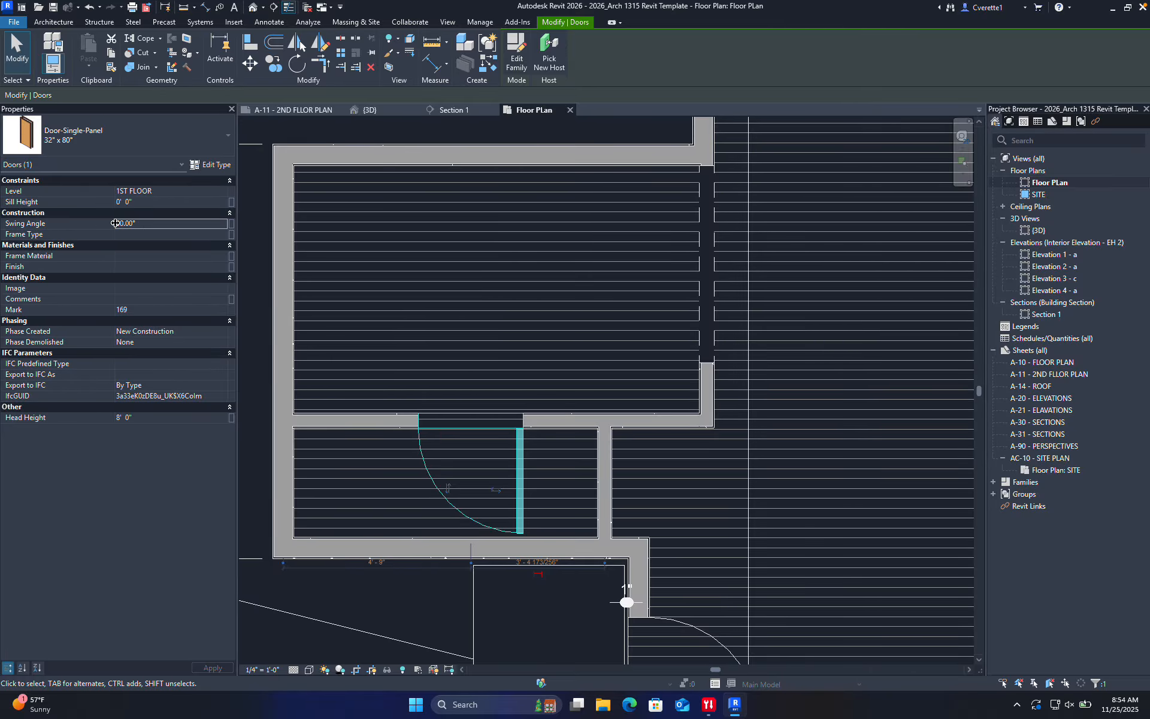
click(92, 222)
text(45)
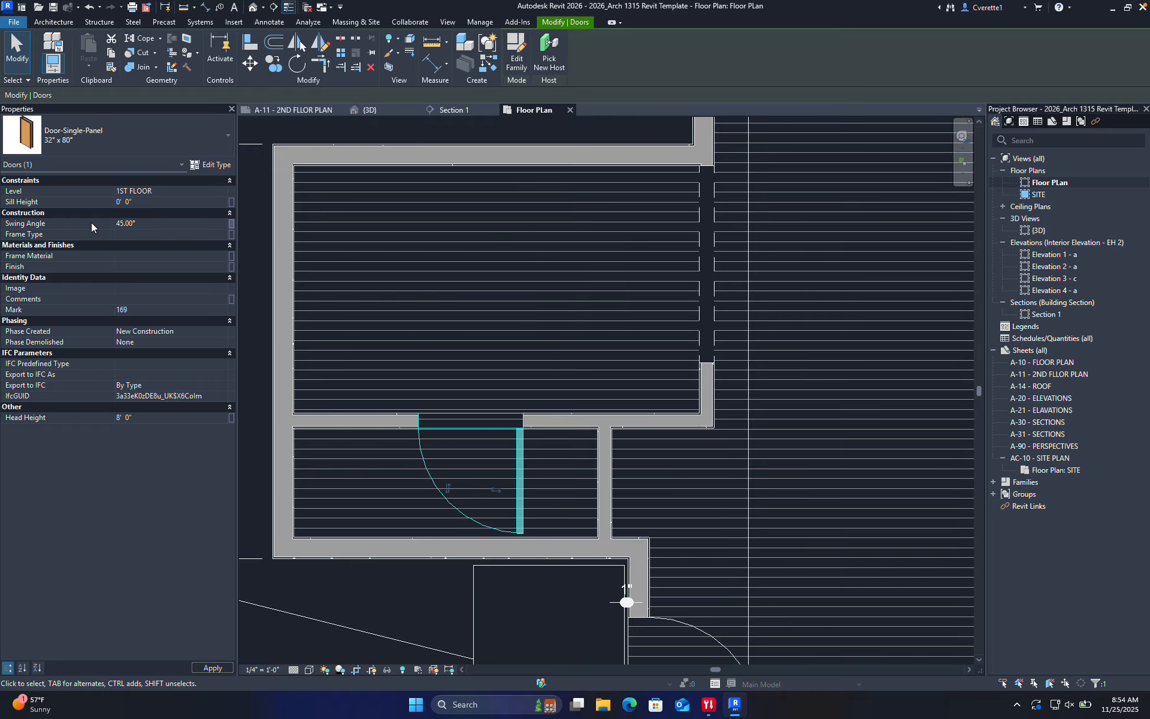
click(479, 300)
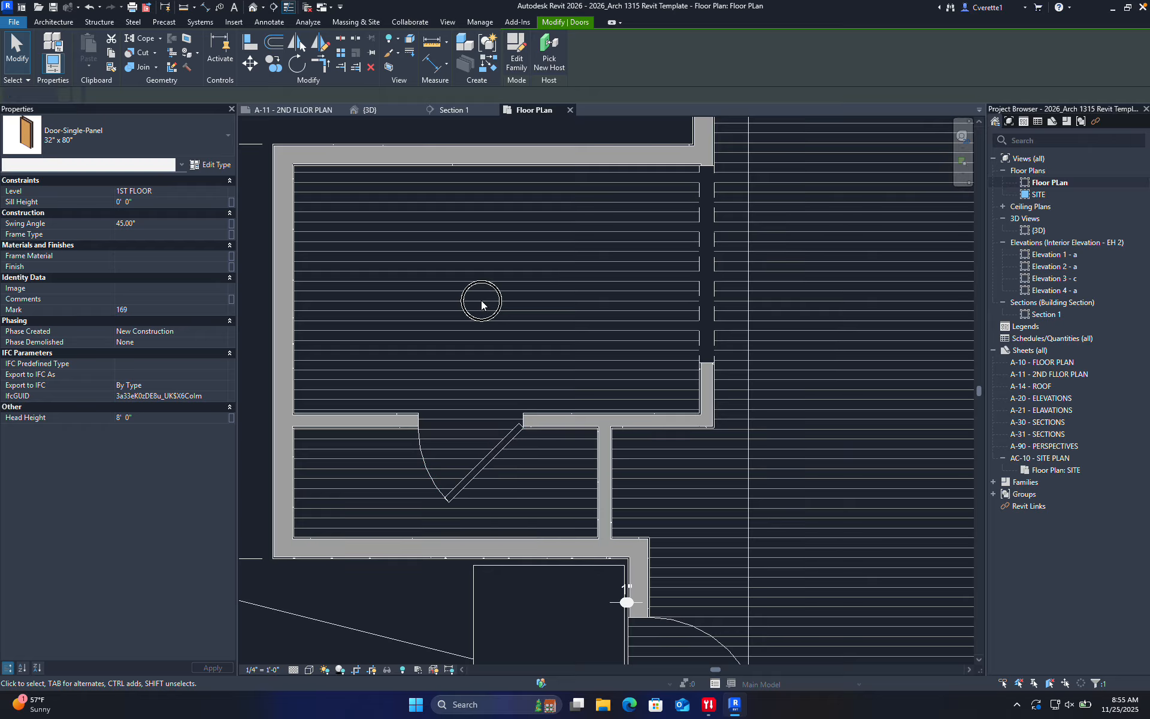
Flip the door to swing into the upper room and slide it right along the wall
click(470, 477)
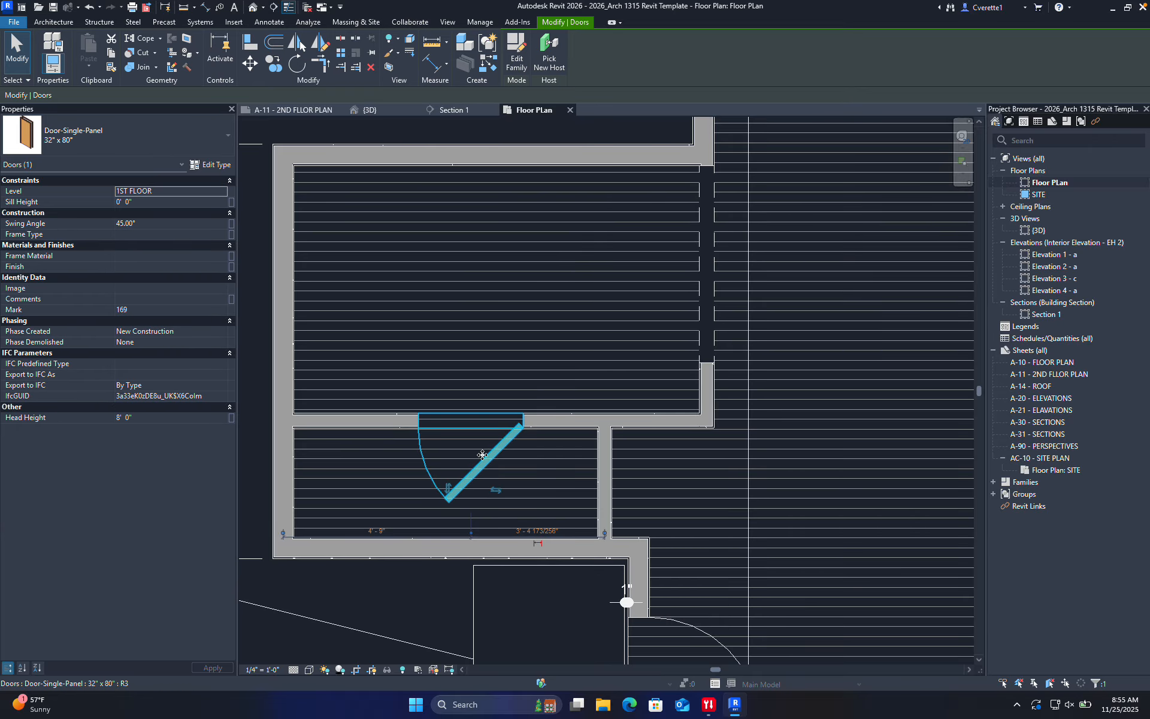
key(space)
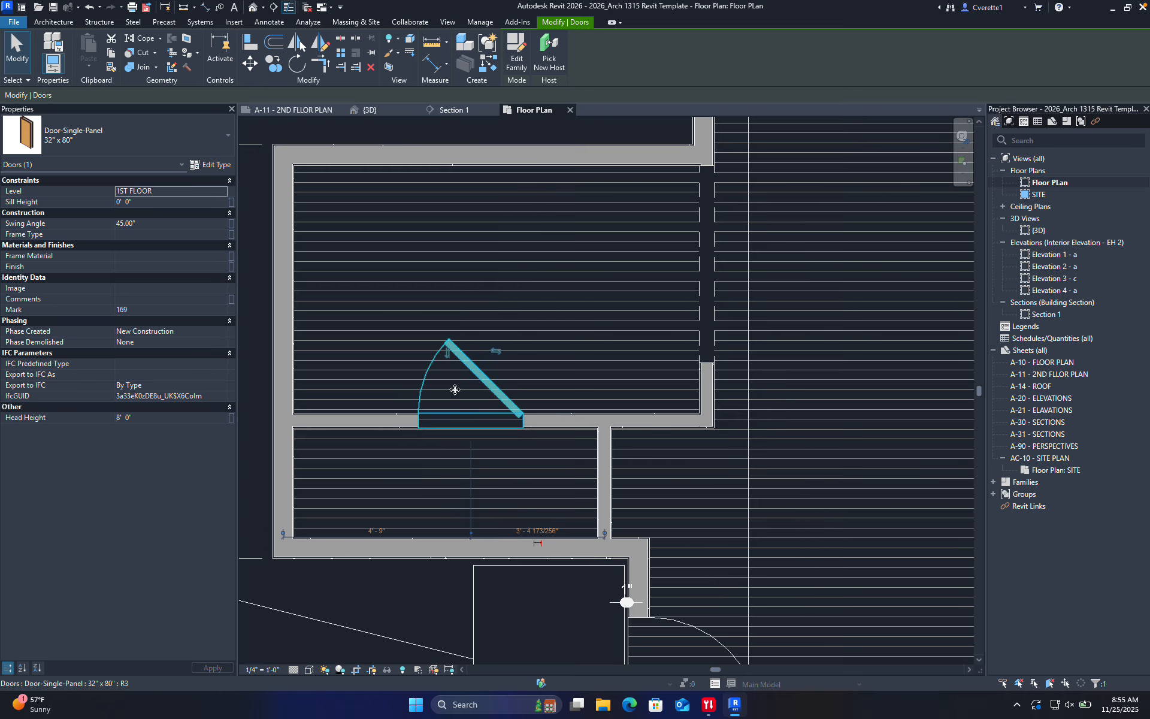
click(559, 360)
click(523, 401)
drag(523, 401, 574, 402)
click(509, 284)
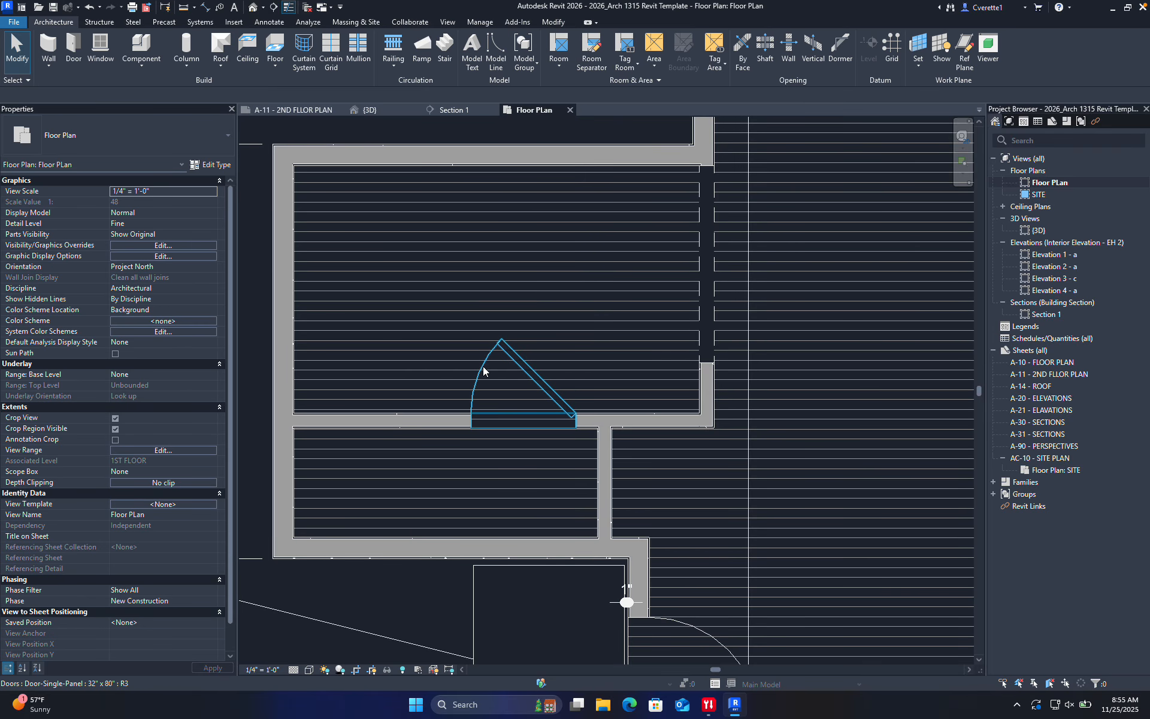
Use AL to align the vertical interior wall near the entry to the reference wall line
middle_drag(509, 365, 437, 400)
scroll(586, 310, down, 3)
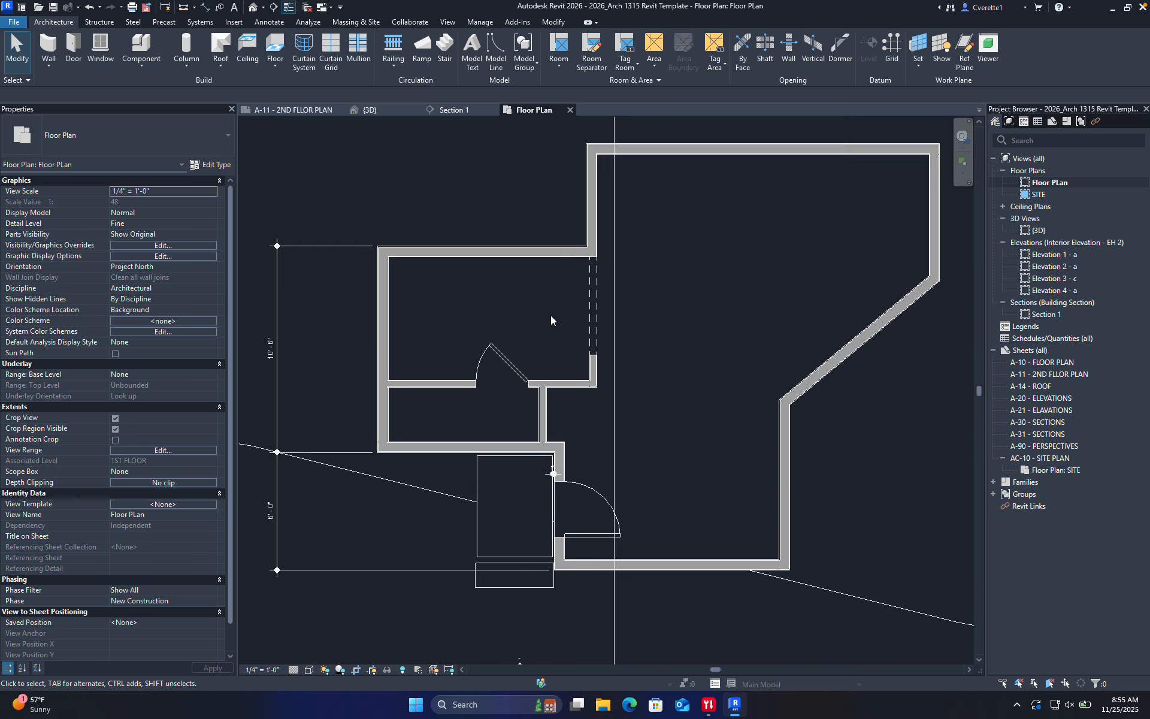
middle_drag(455, 287, 331, 338)
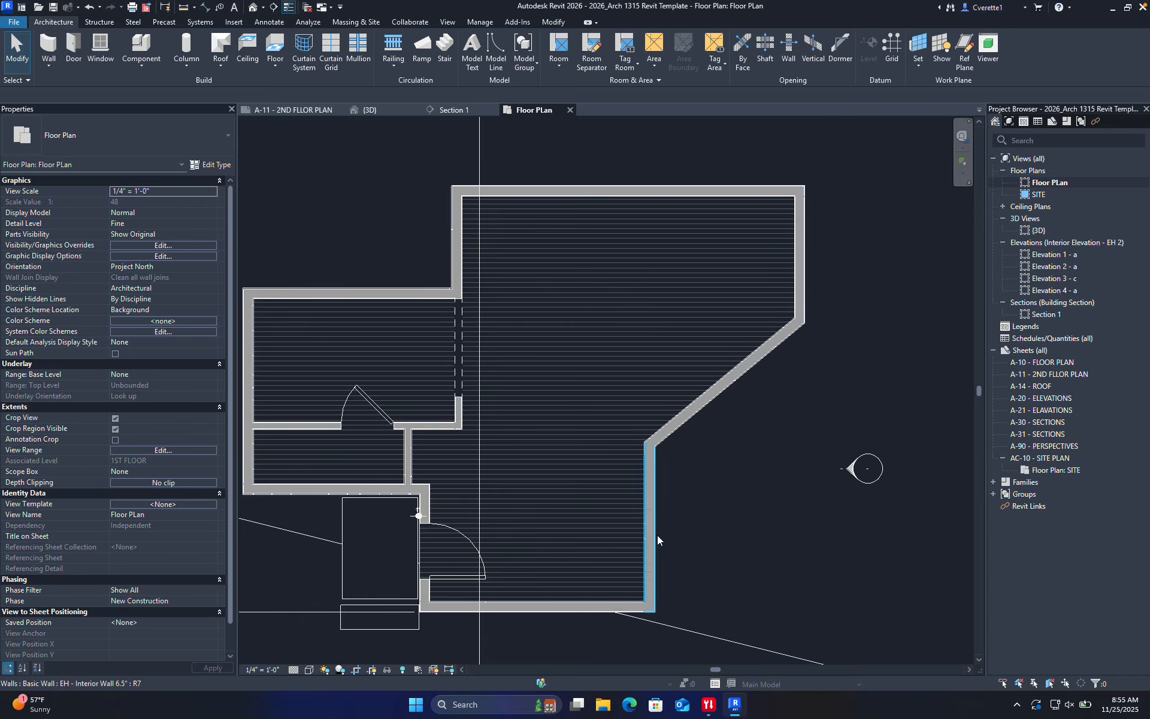
scroll(555, 498, up, 3)
scroll(431, 442, up, 4)
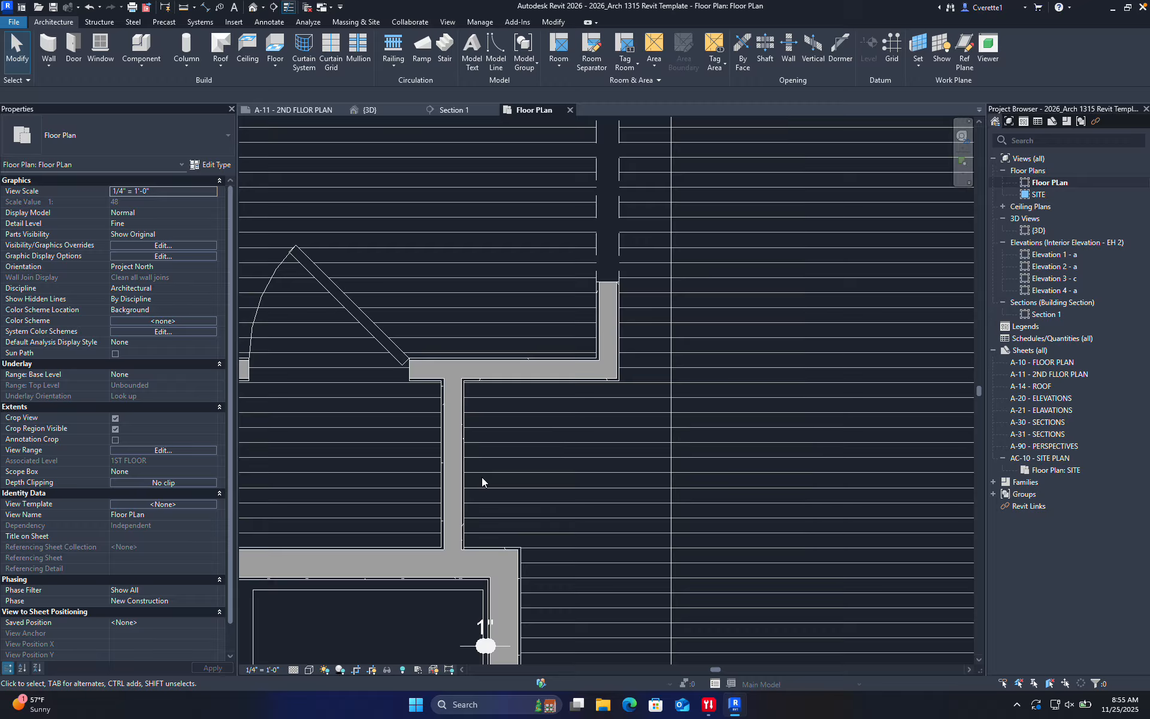
key(a)
key(l)
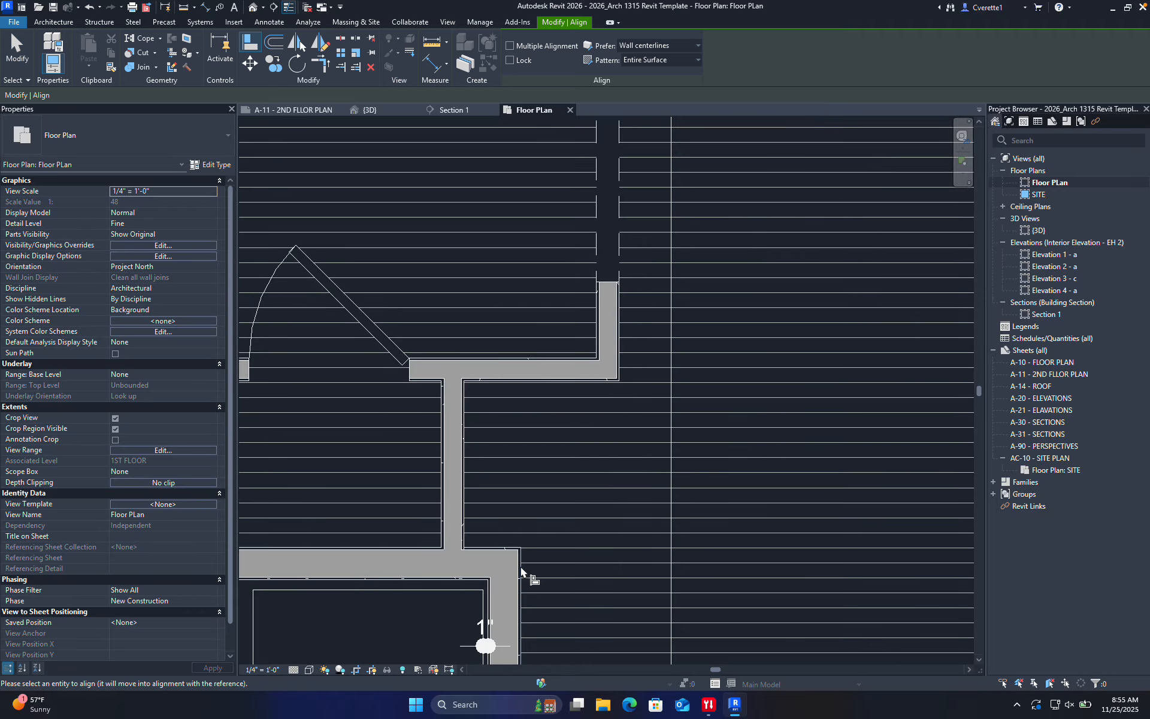
click(464, 502)
middle_drag(608, 498, 612, 491)
key(Escape)
scroll(579, 477, down, 5)
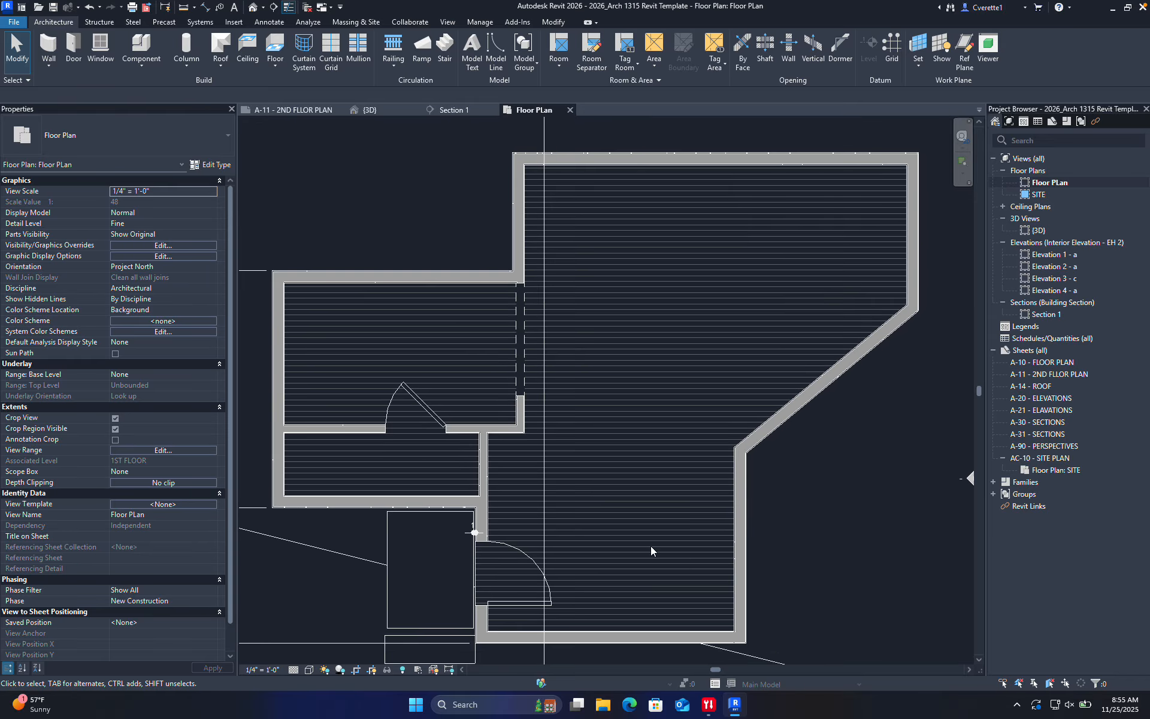
scroll(511, 478, up, 5)
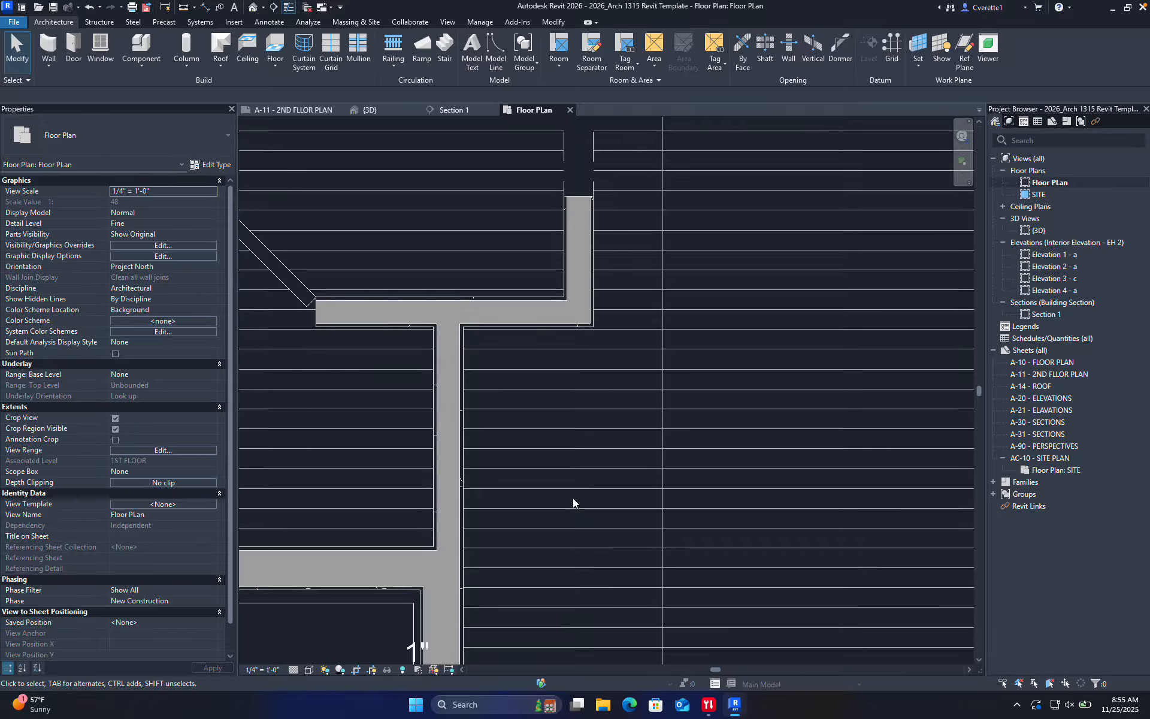
scroll(572, 497, down, 5)
mouse_move(605, 507)
middle_down()
mouse_move(524, 535)
mouse_move(450, 595)
middle_up()
middle_drag(613, 414, 538, 430)
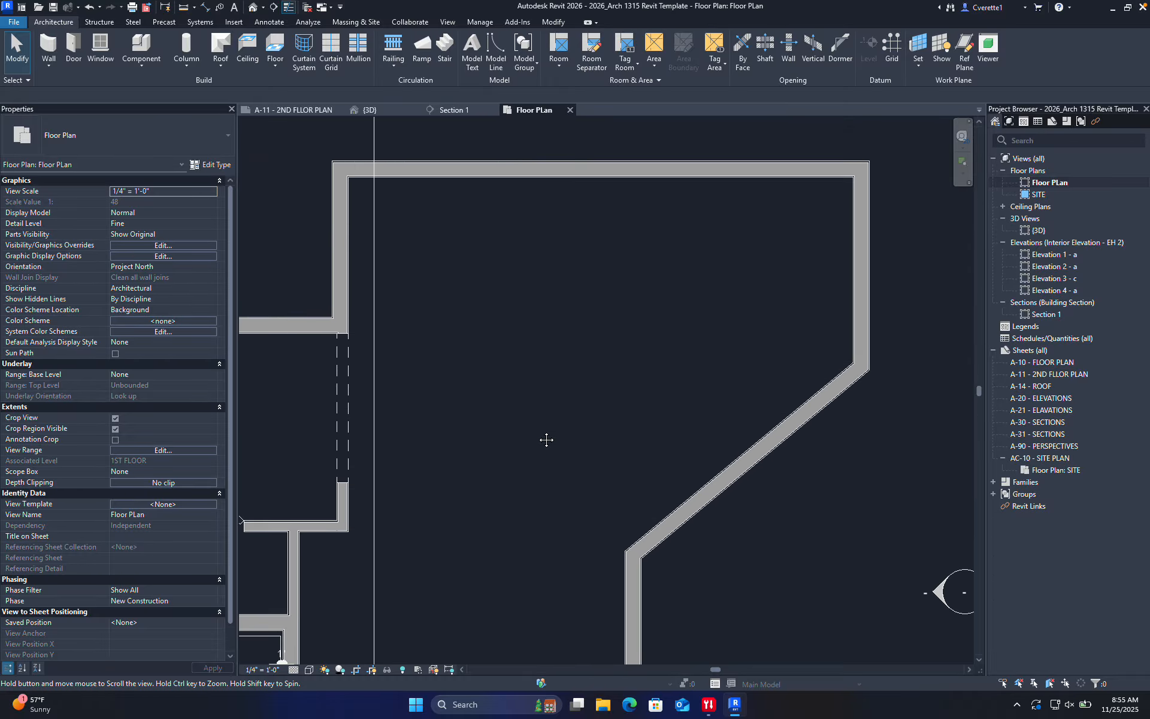
scroll(515, 411, down, 1)
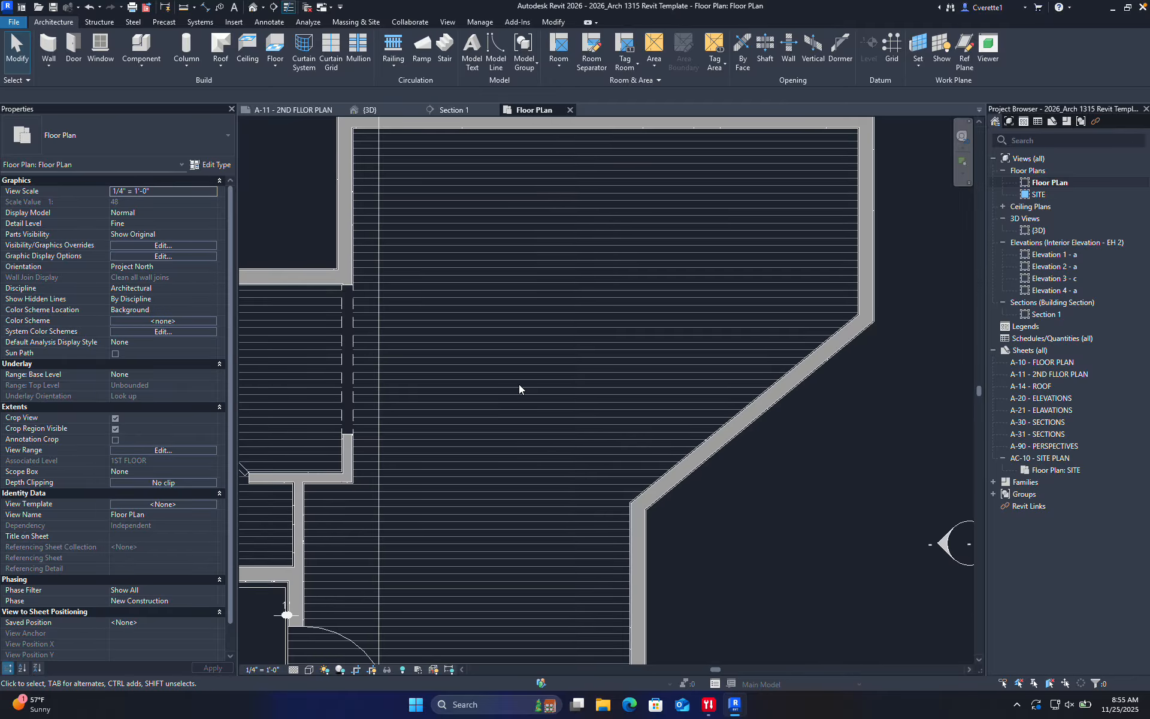
scroll(518, 383, down, 5)
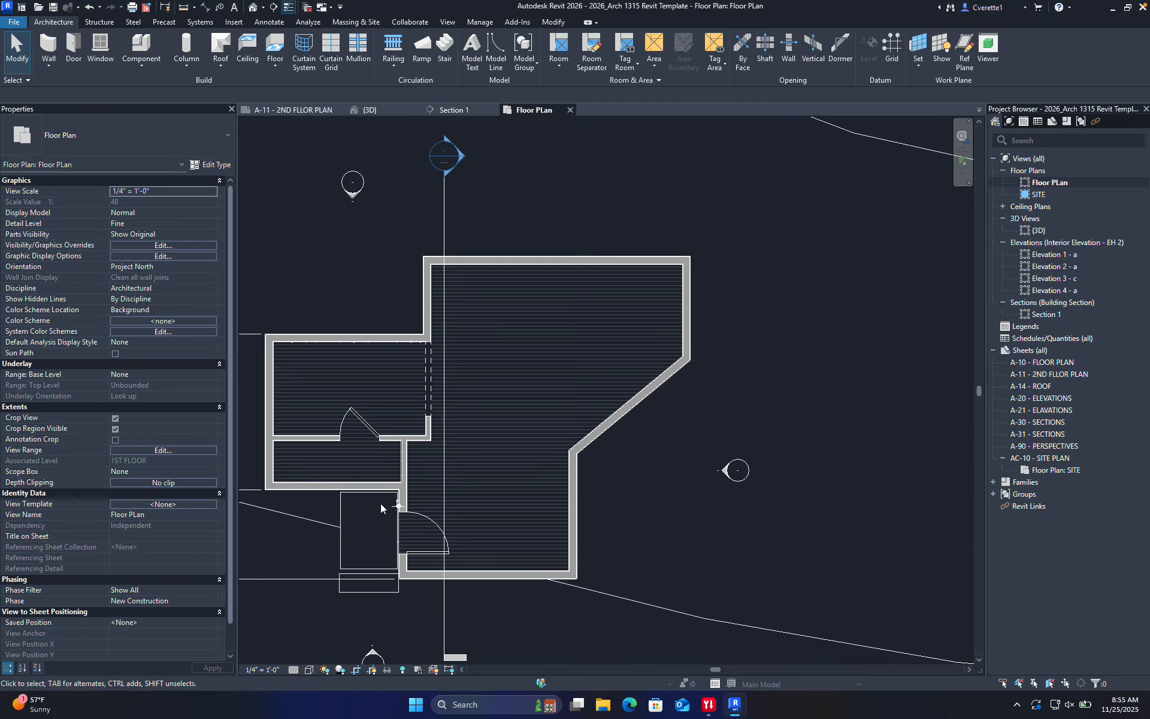
Start window placement with WN and choose the Fixed 48"X12" type
key(d)
key(r)
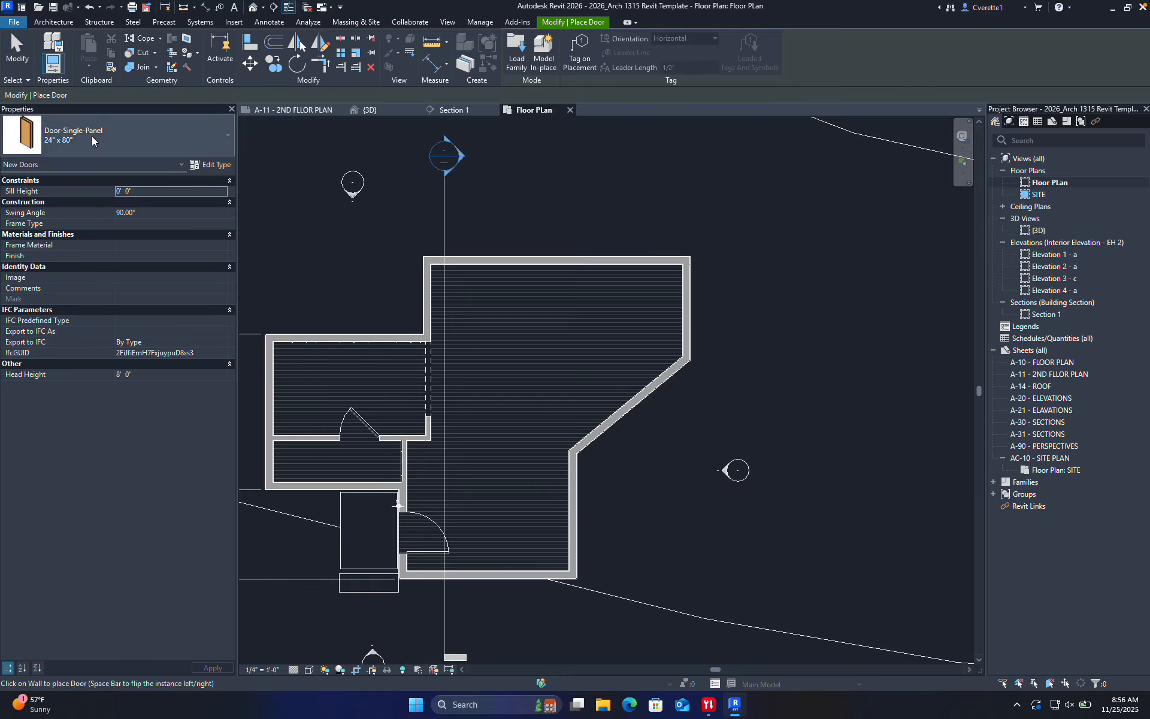
click(55, 22)
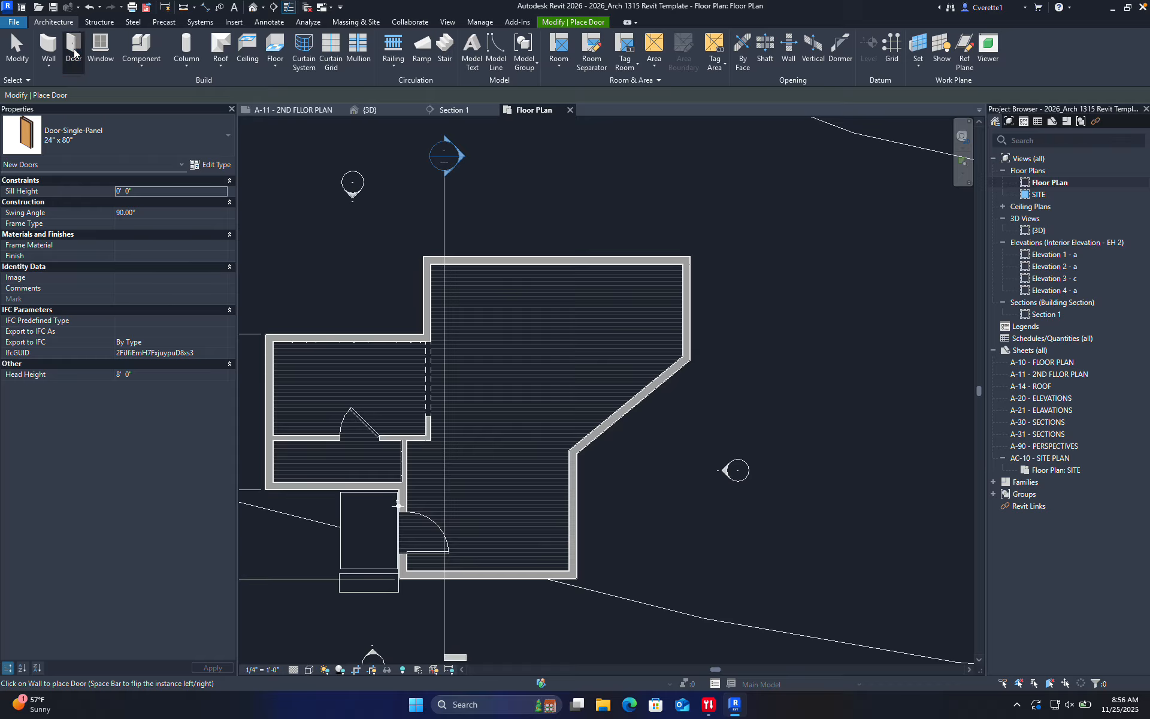
key(Escape)
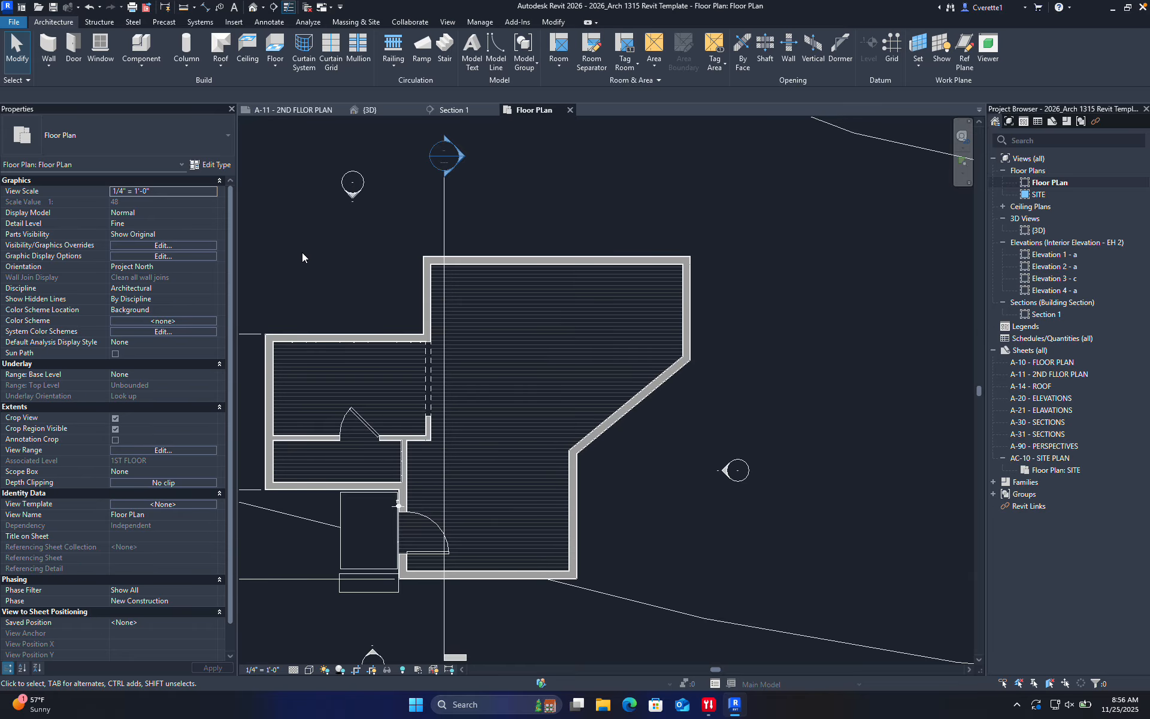
key(w)
key(n)
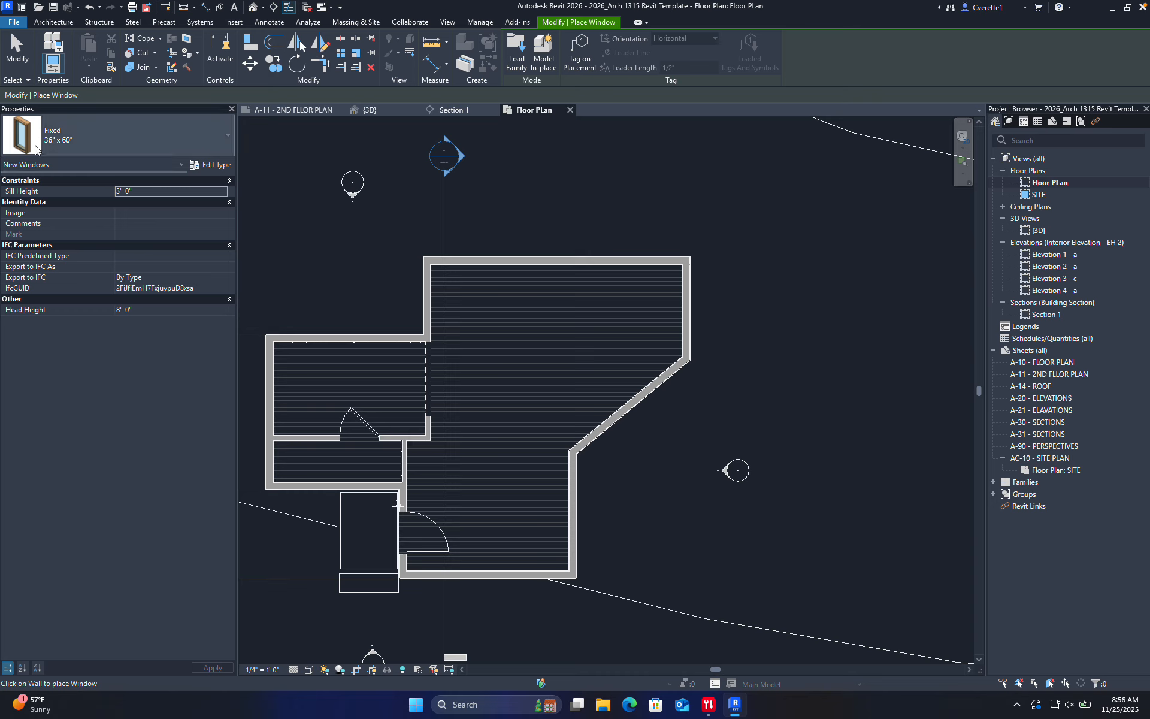
click(53, 21)
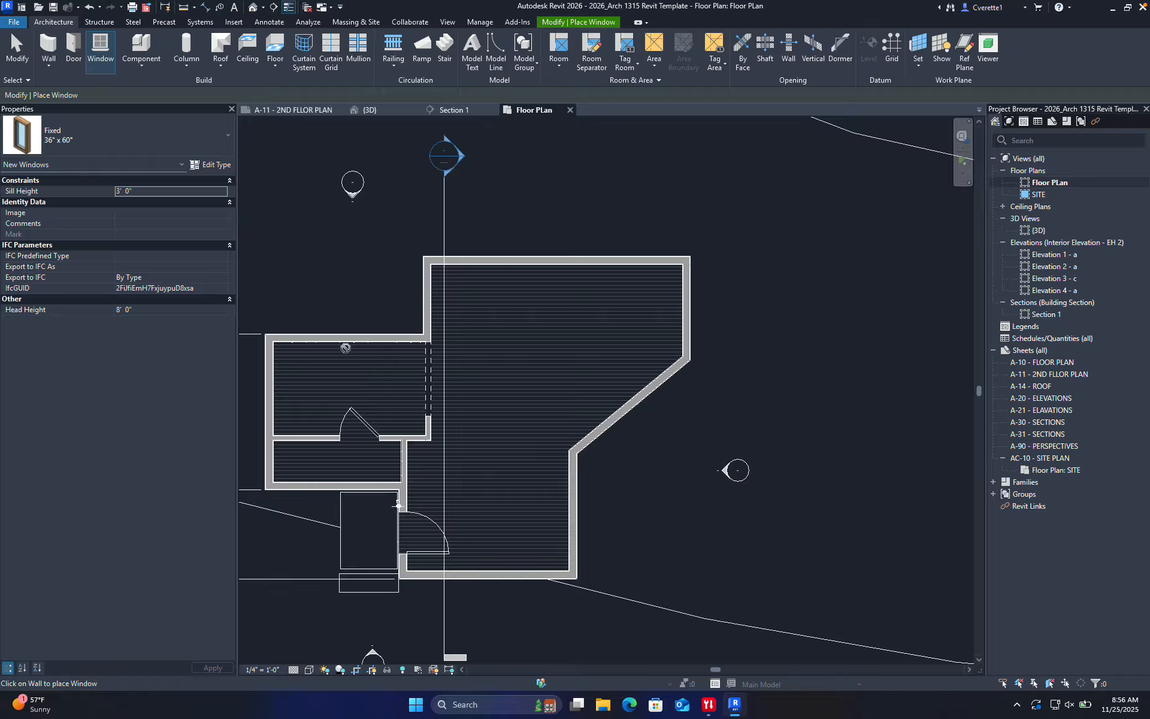
click(103, 144)
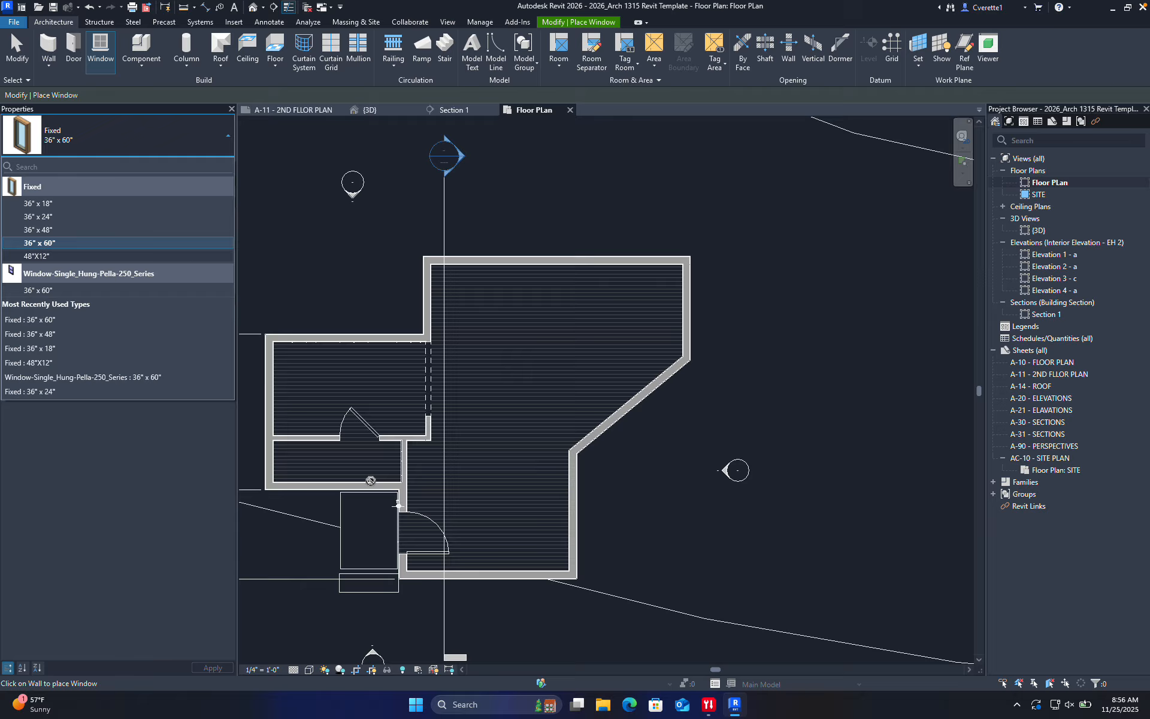
scroll(488, 577, up, 3)
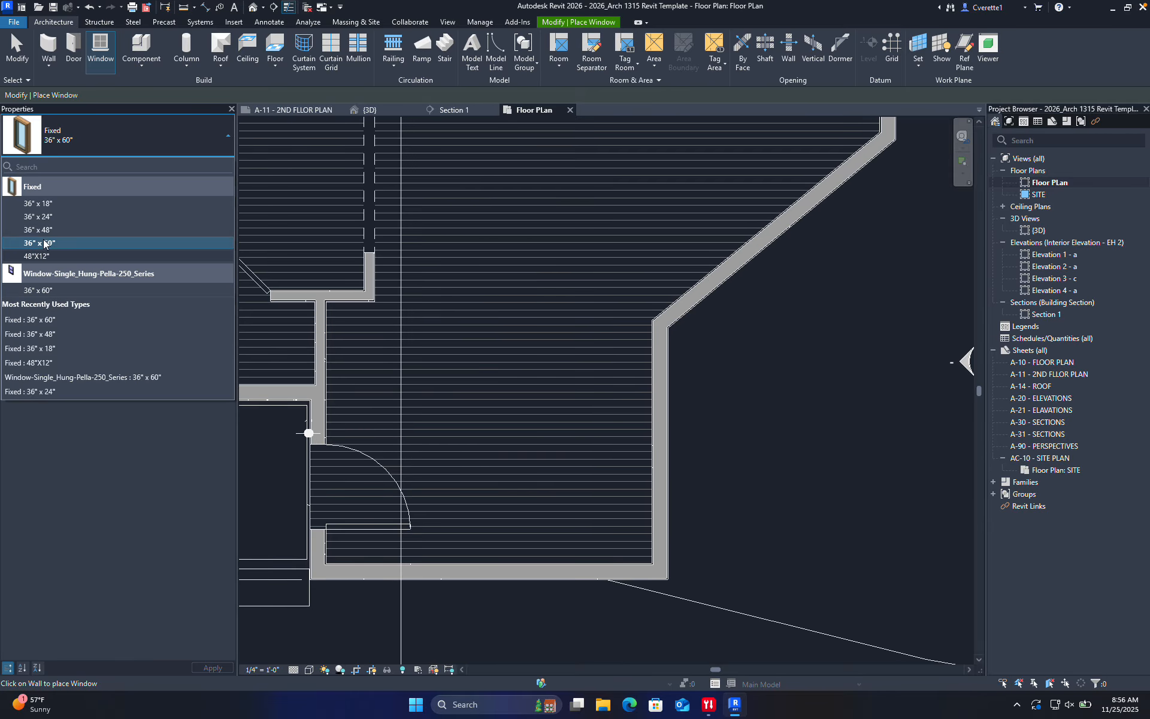
click(44, 256)
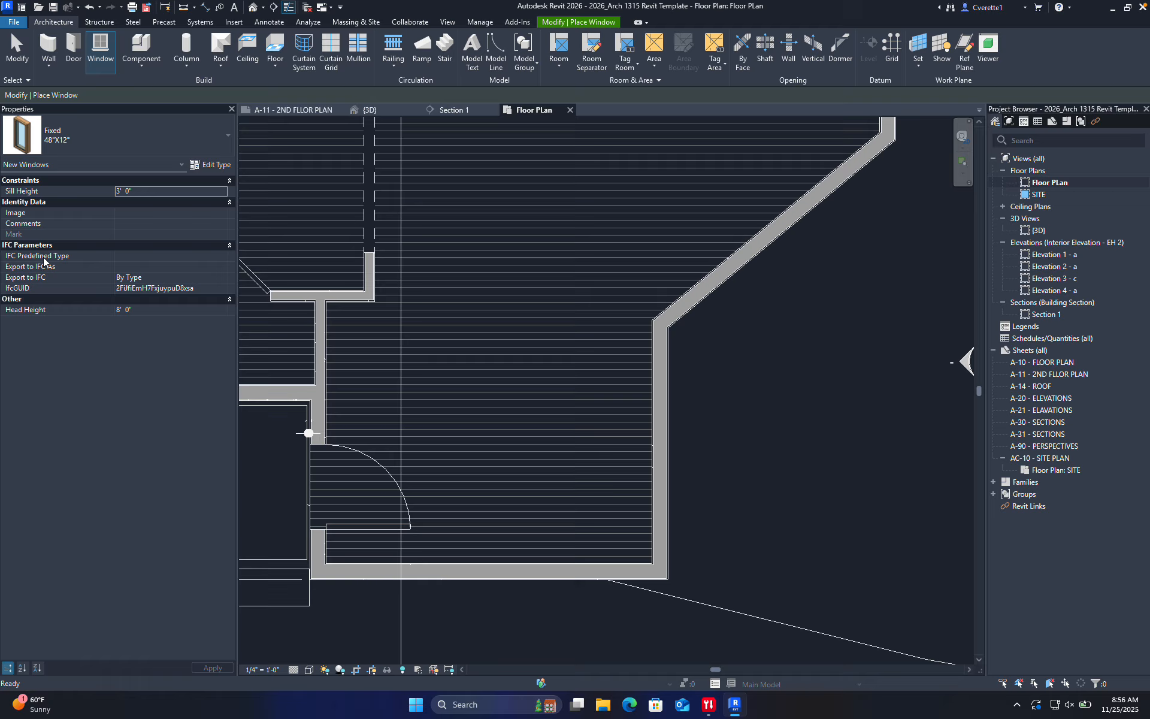
Place Fixed 48"X12" windows in the bottom, right and top walls, two on top
click(485, 566)
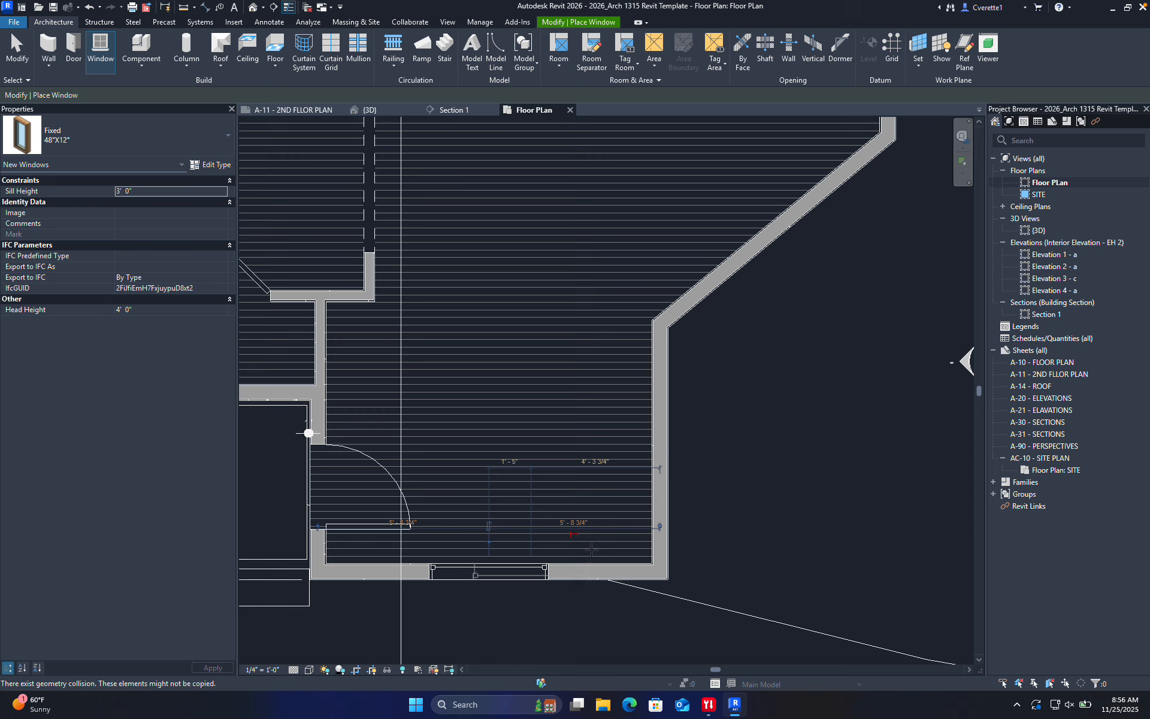
click(661, 446)
scroll(653, 467, down, 3)
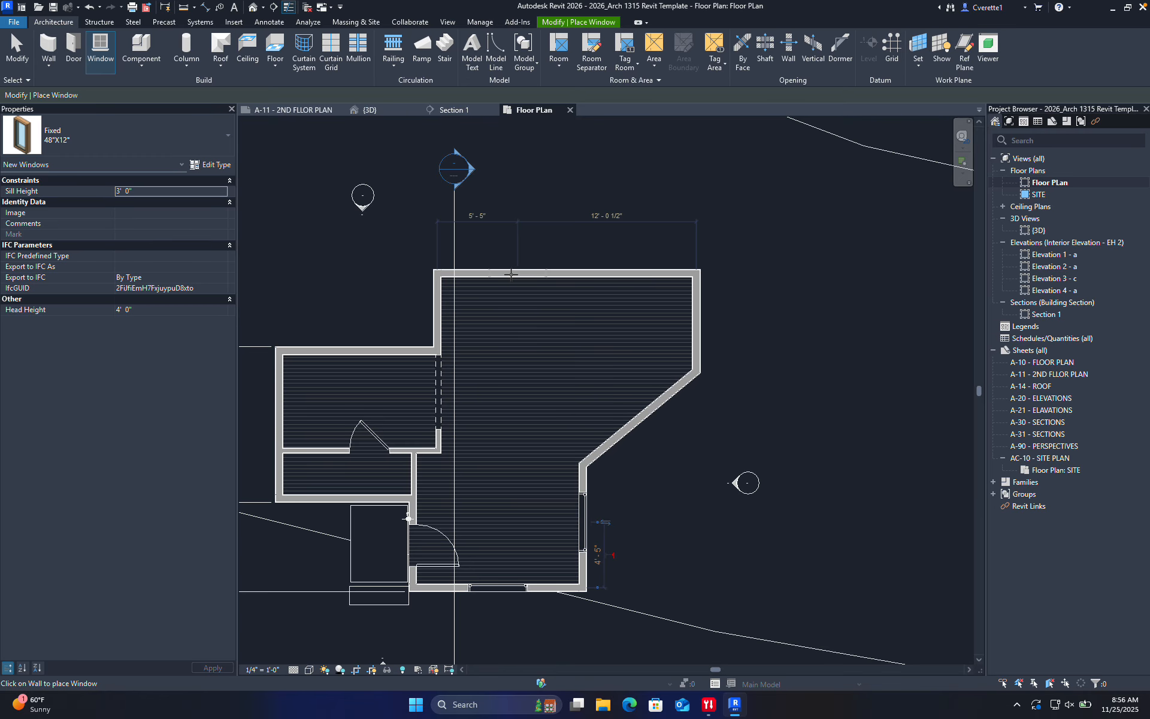
click(496, 276)
click(560, 296)
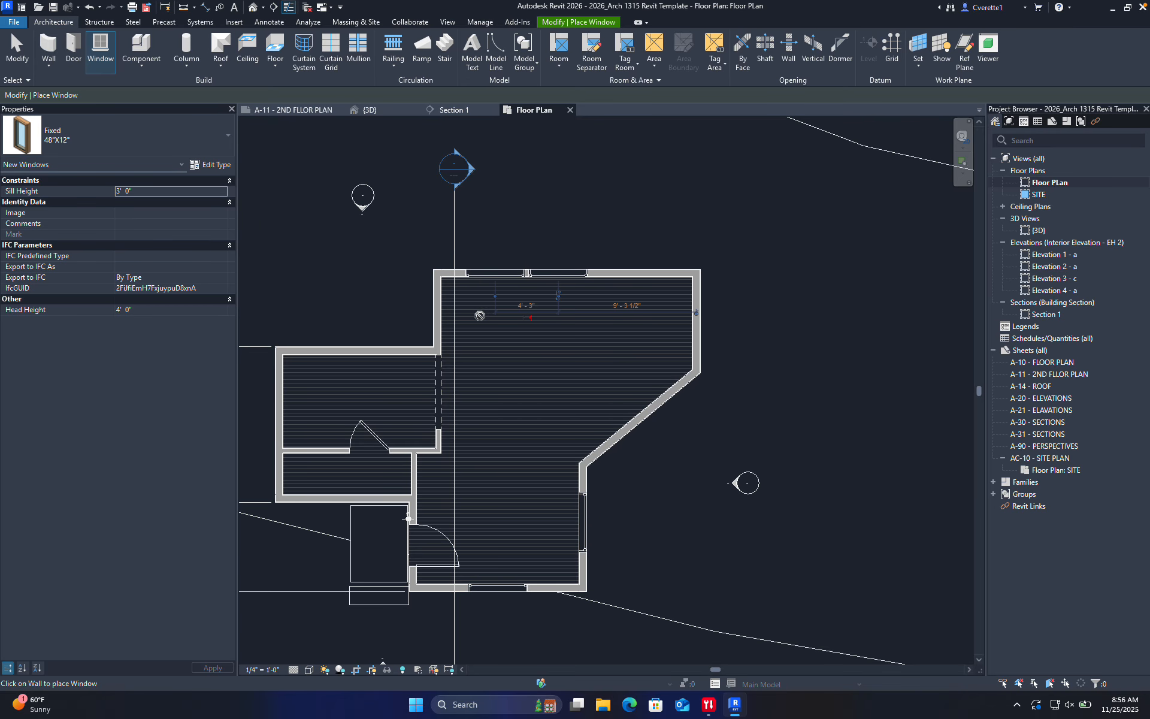
click(130, 143)
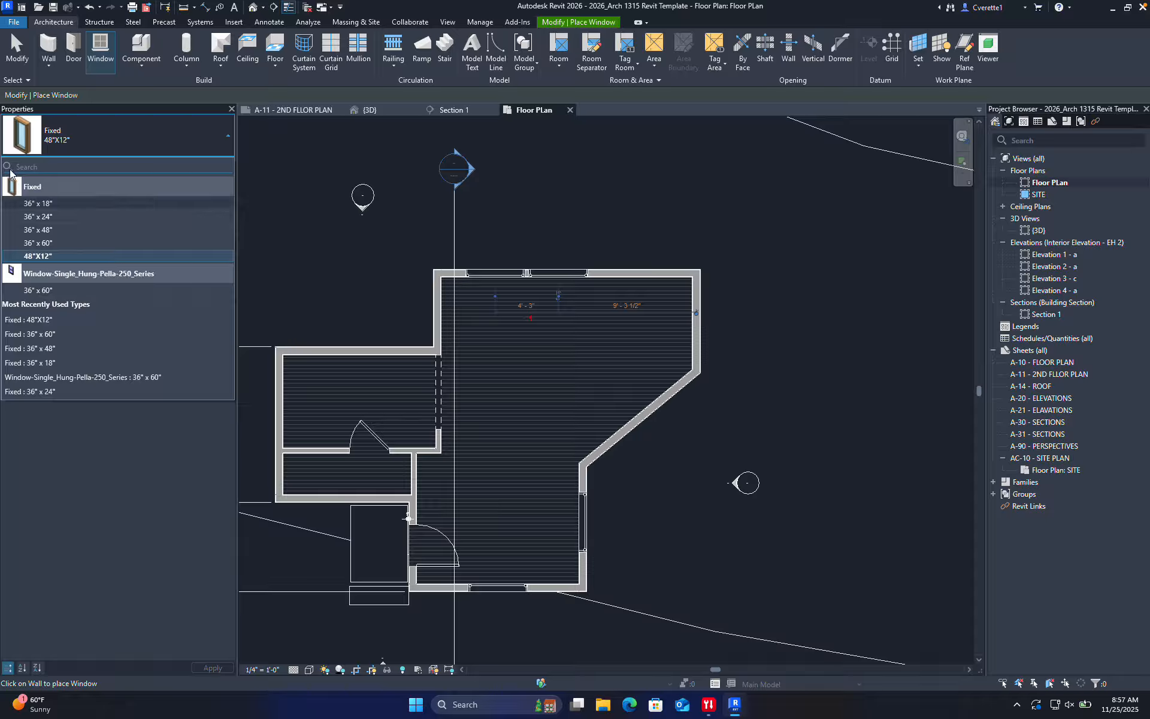
Place a Fixed 36" x 18" window in the left room's top wall and nudge it right
click(52, 205)
scroll(358, 352, up, 2)
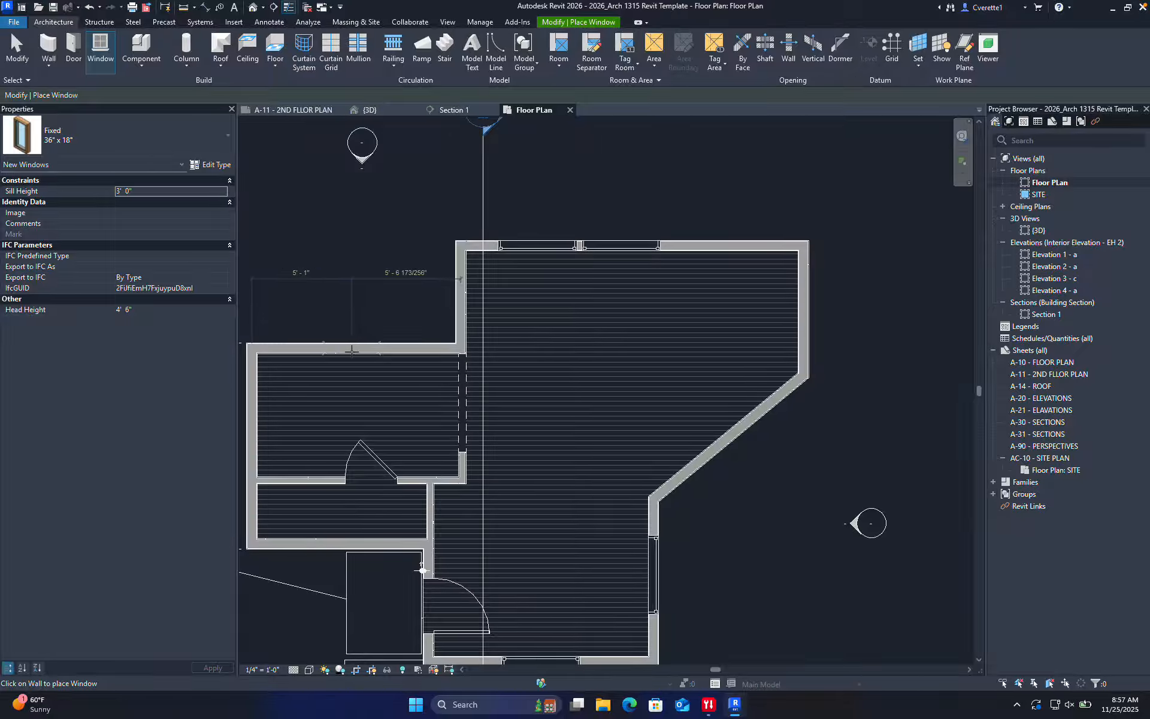
click(357, 349)
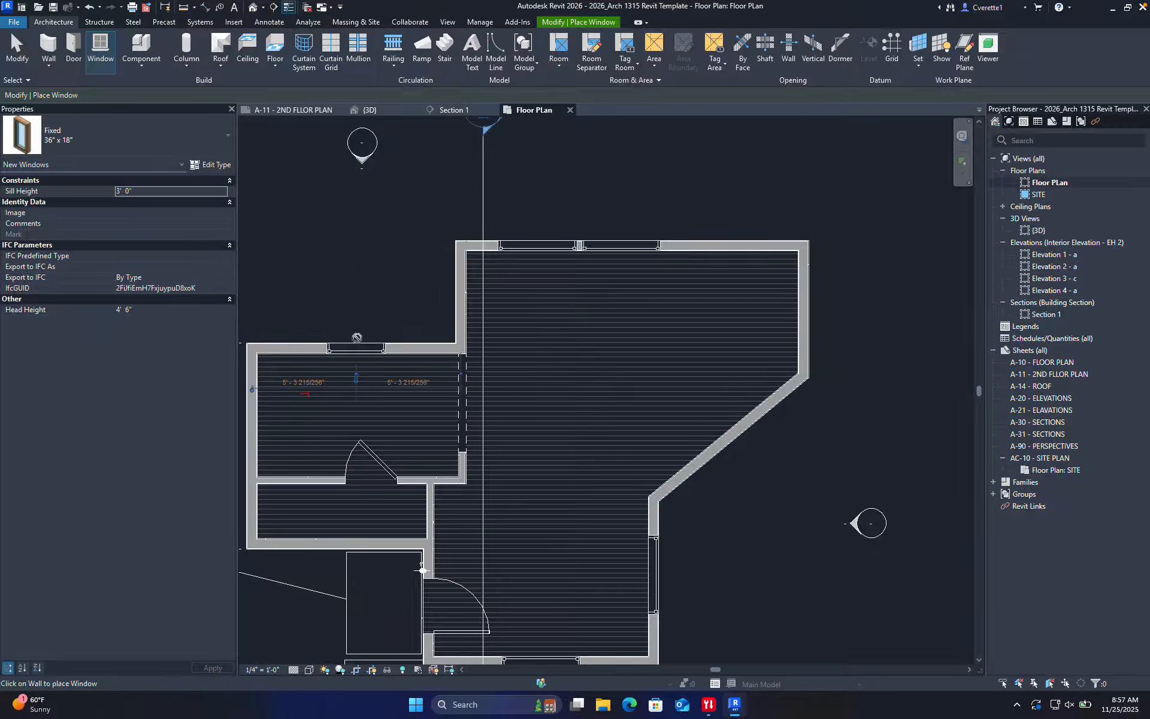
scroll(357, 353, up, 3)
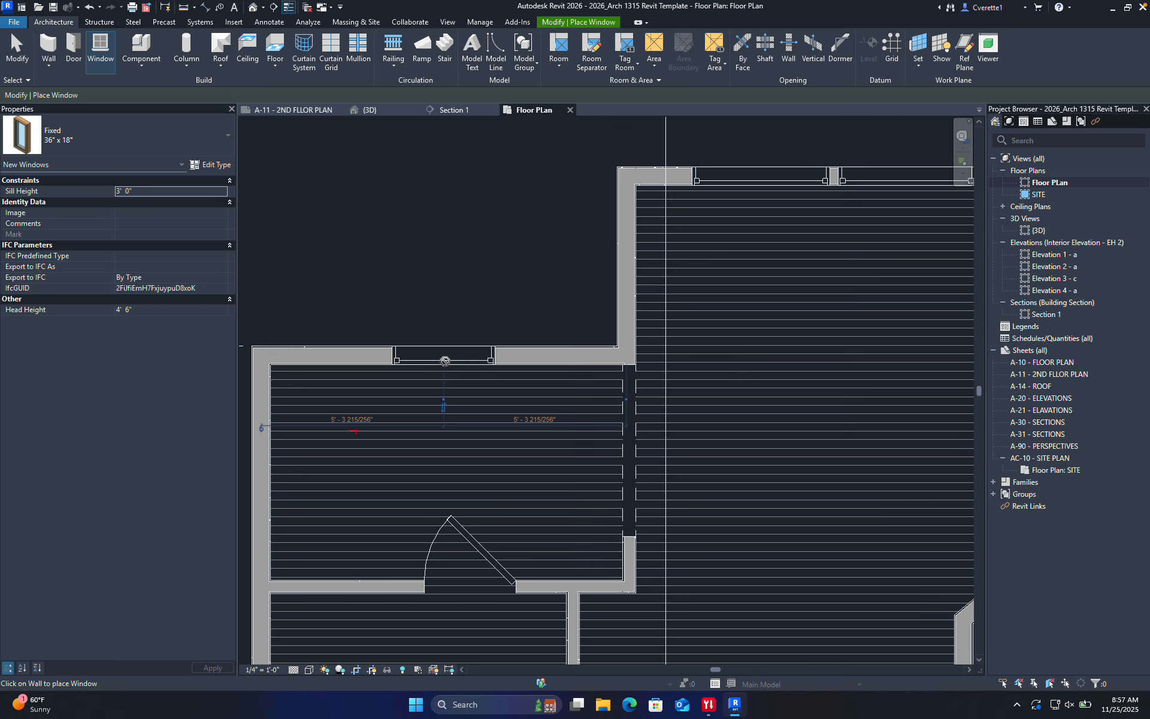
click(448, 360)
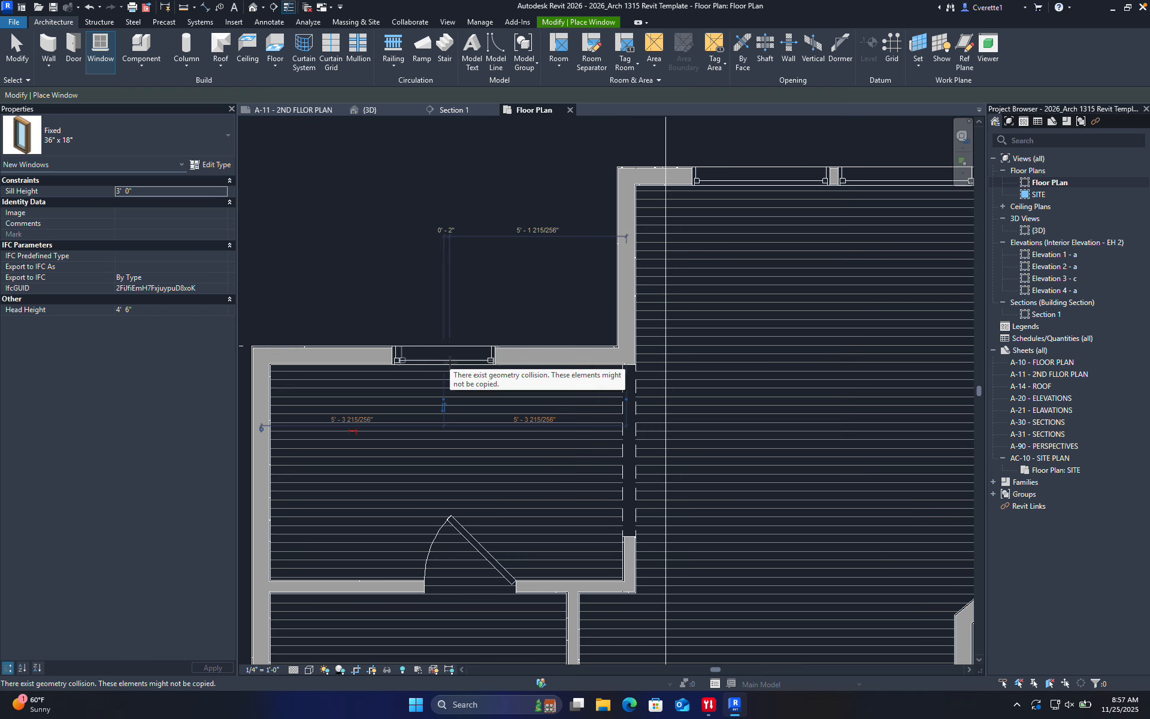
key(Escape)
key(Escape)
scroll(455, 367, down, 6)
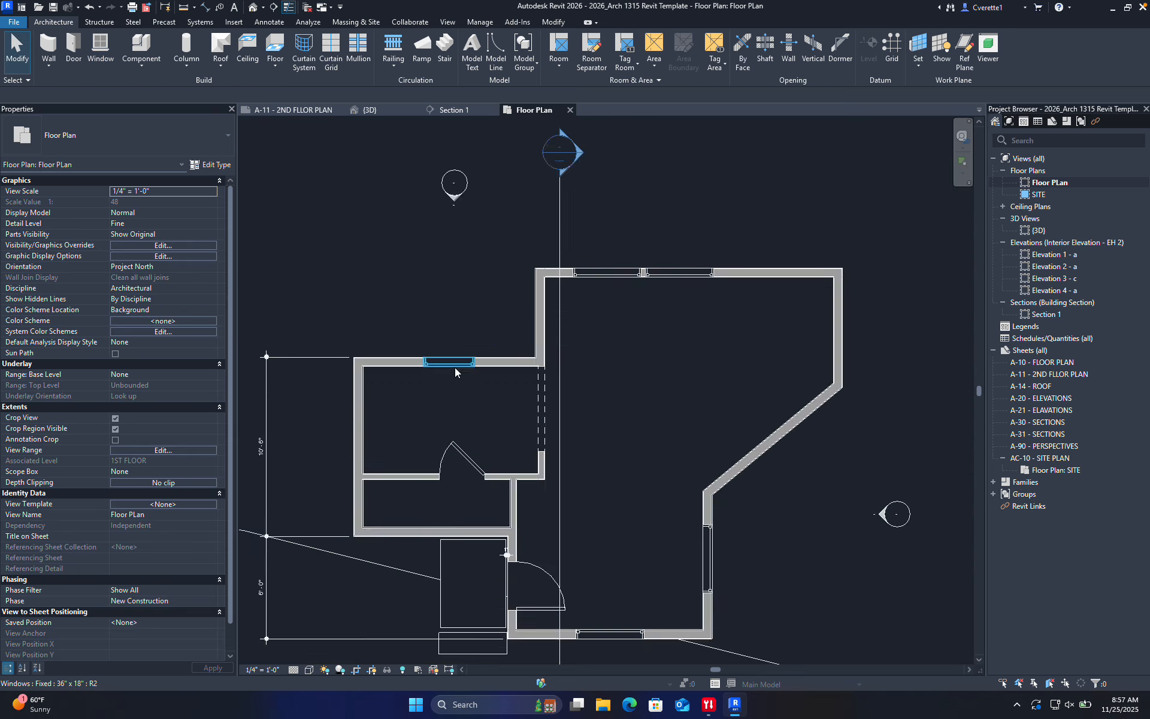
scroll(480, 376, up, 10)
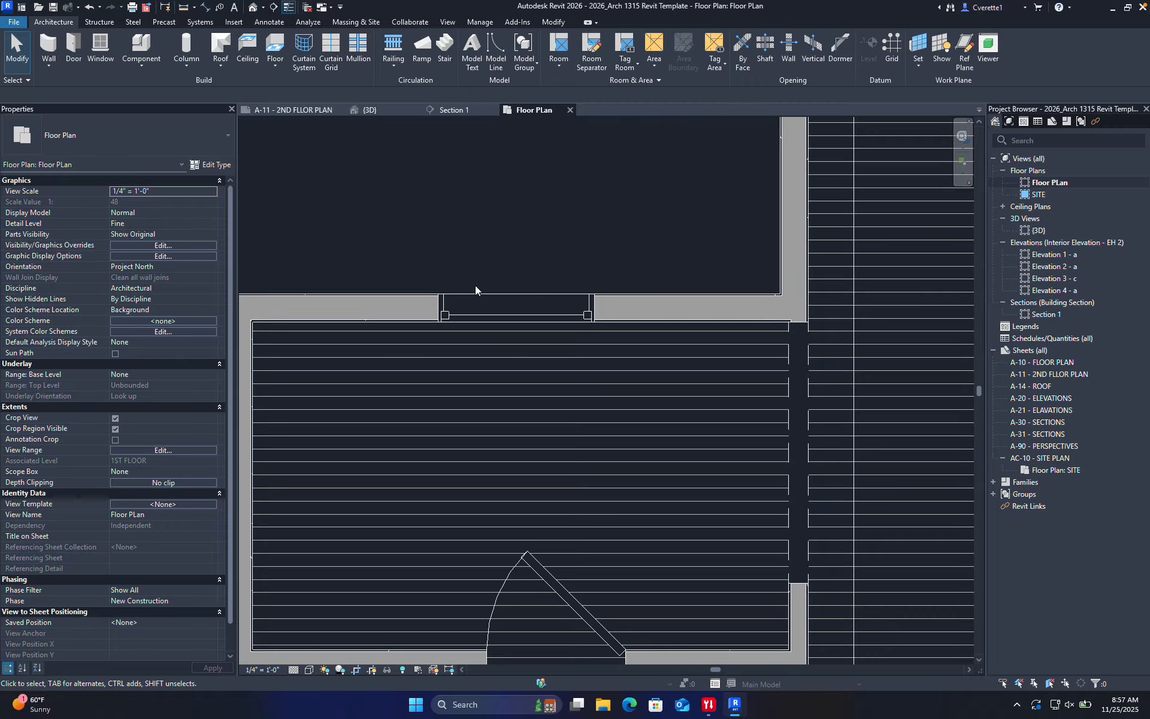
drag(505, 318, 519, 325)
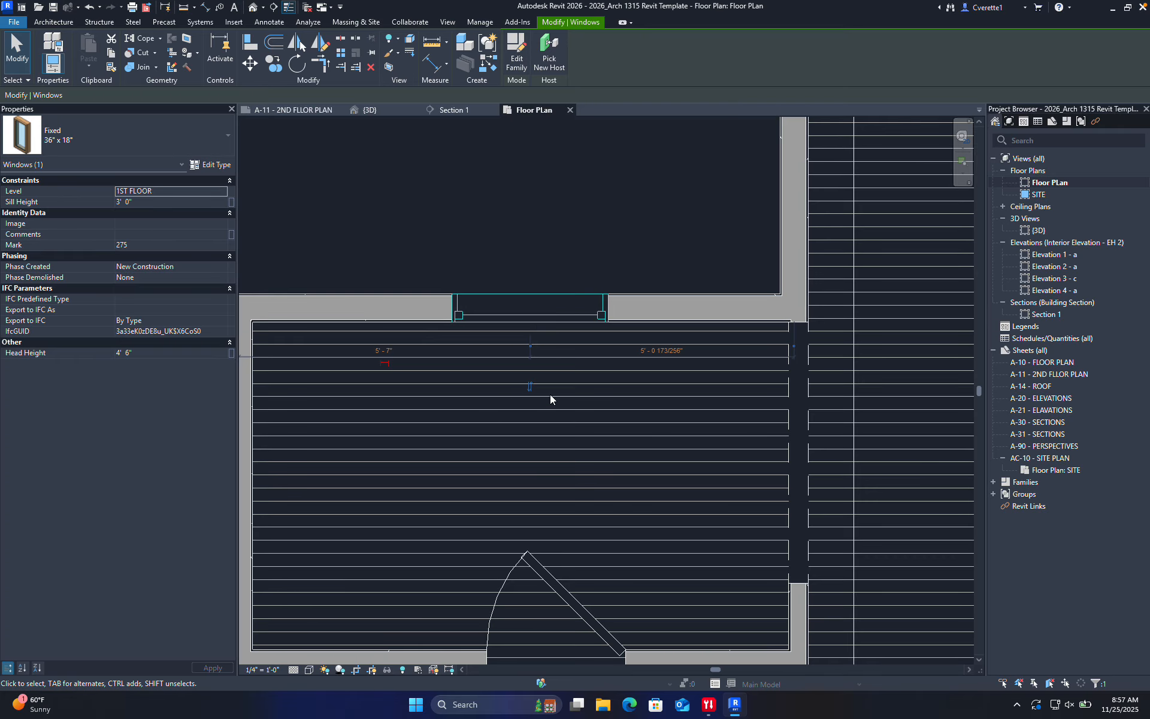
Switch to the {3D} view and zoom in on the newly placed fixed windows
click(426, 225)
scroll(444, 321, down, 1)
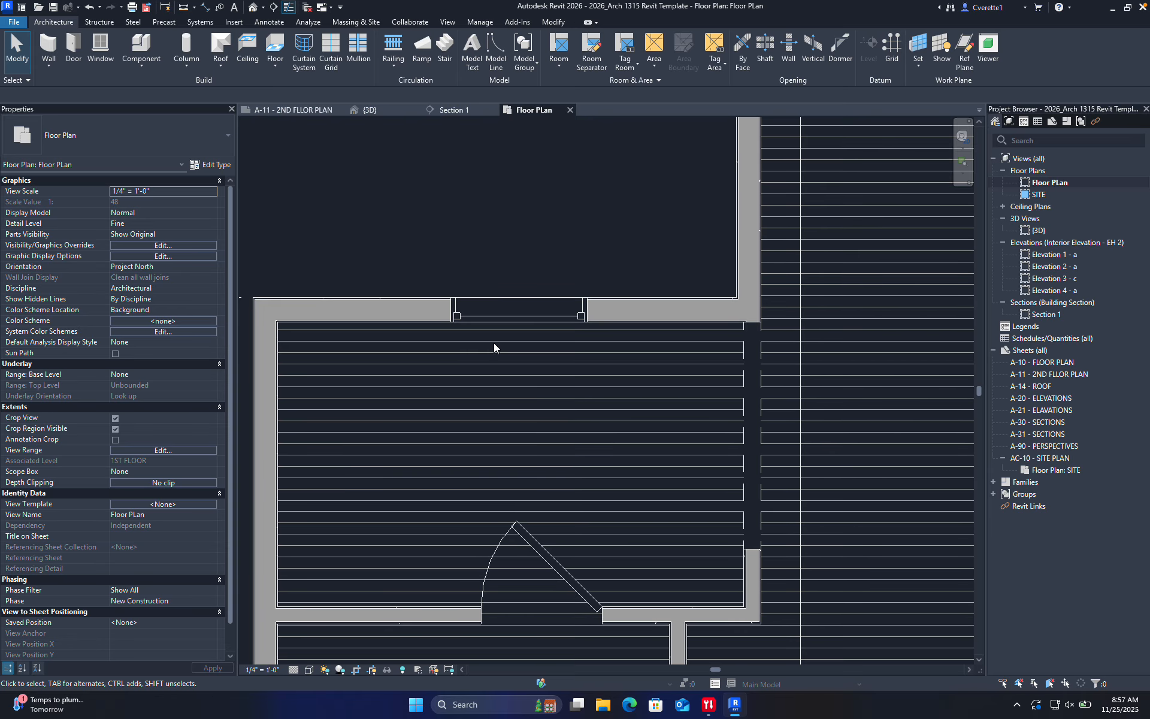
scroll(515, 332, down, 2)
middle_drag(569, 371, 537, 387)
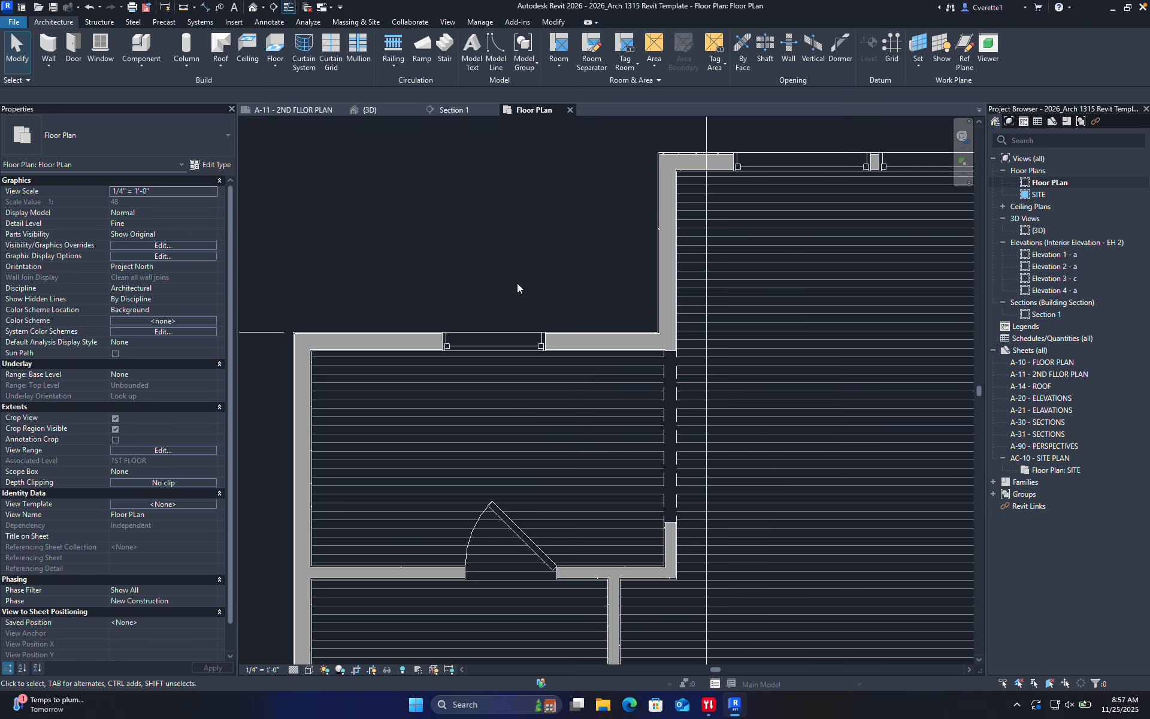
scroll(516, 277, down, 3)
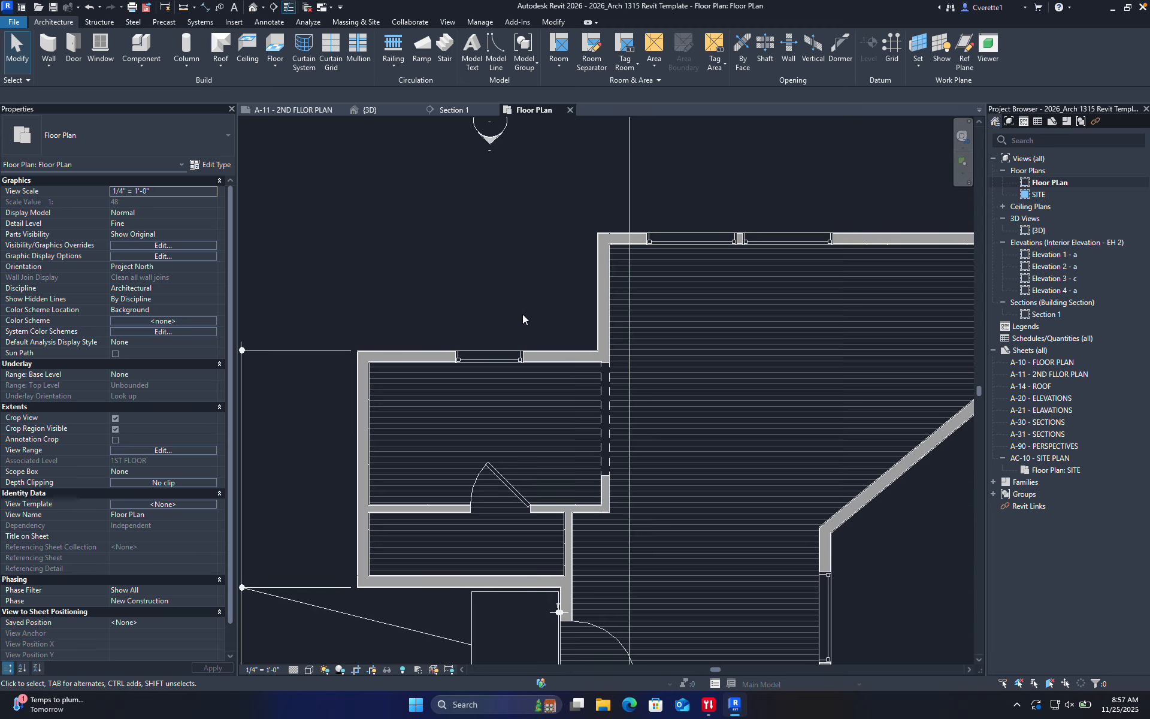
scroll(510, 473, up, 2)
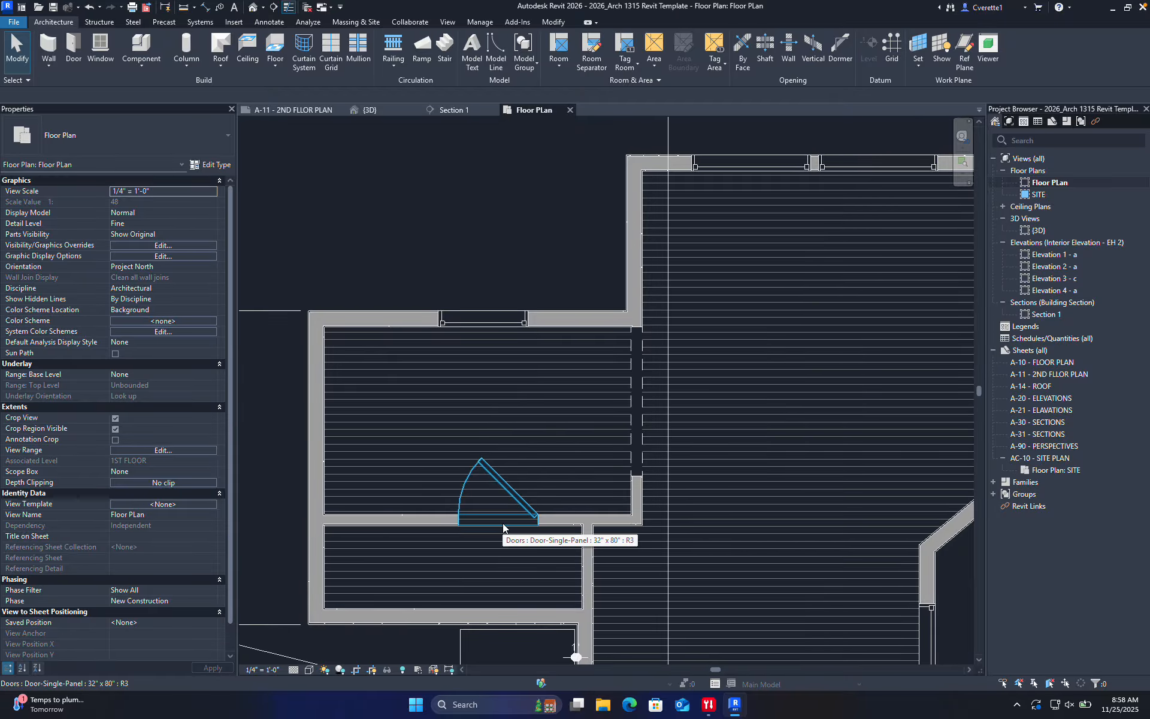
scroll(581, 474, up, 2)
middle_drag(600, 475, 359, 481)
middle_drag(627, 491, 487, 469)
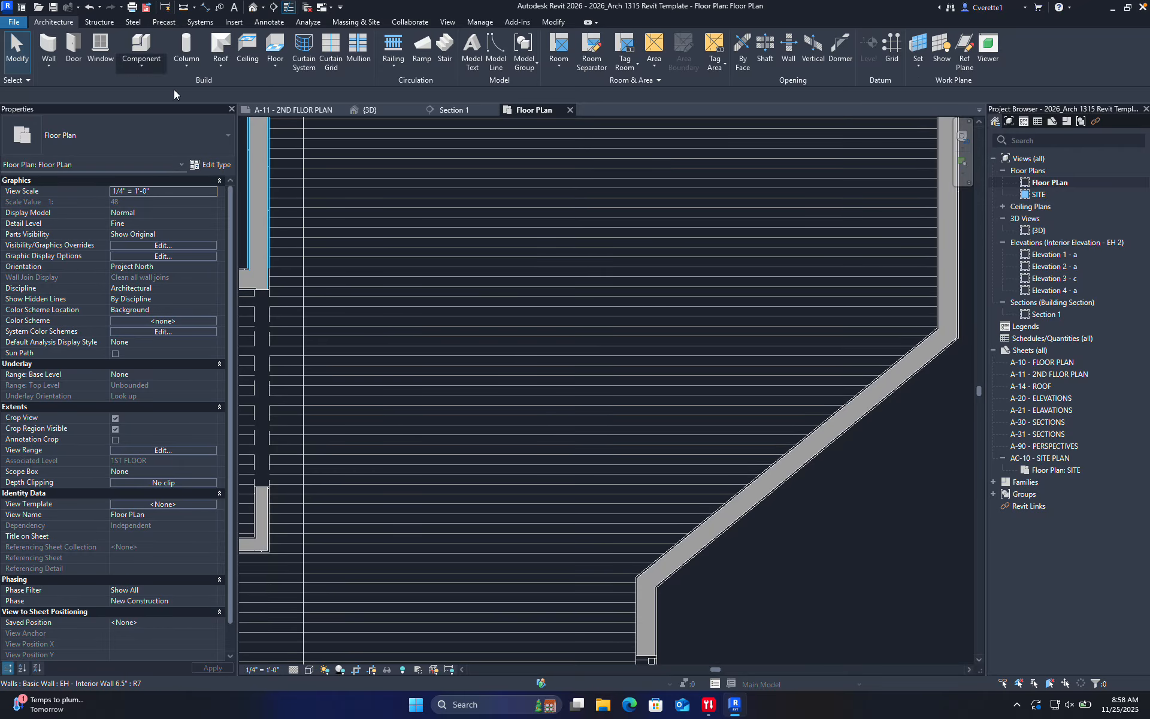
scroll(323, 202, down, 3)
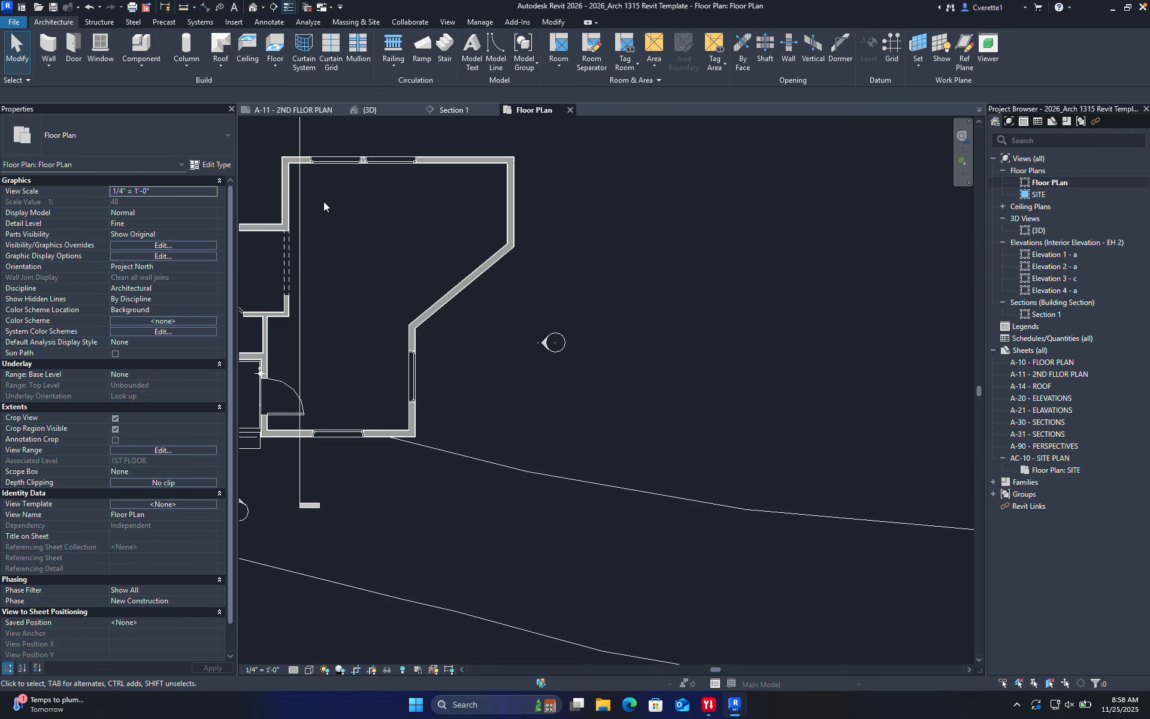
click(400, 109)
scroll(591, 347, up, 5)
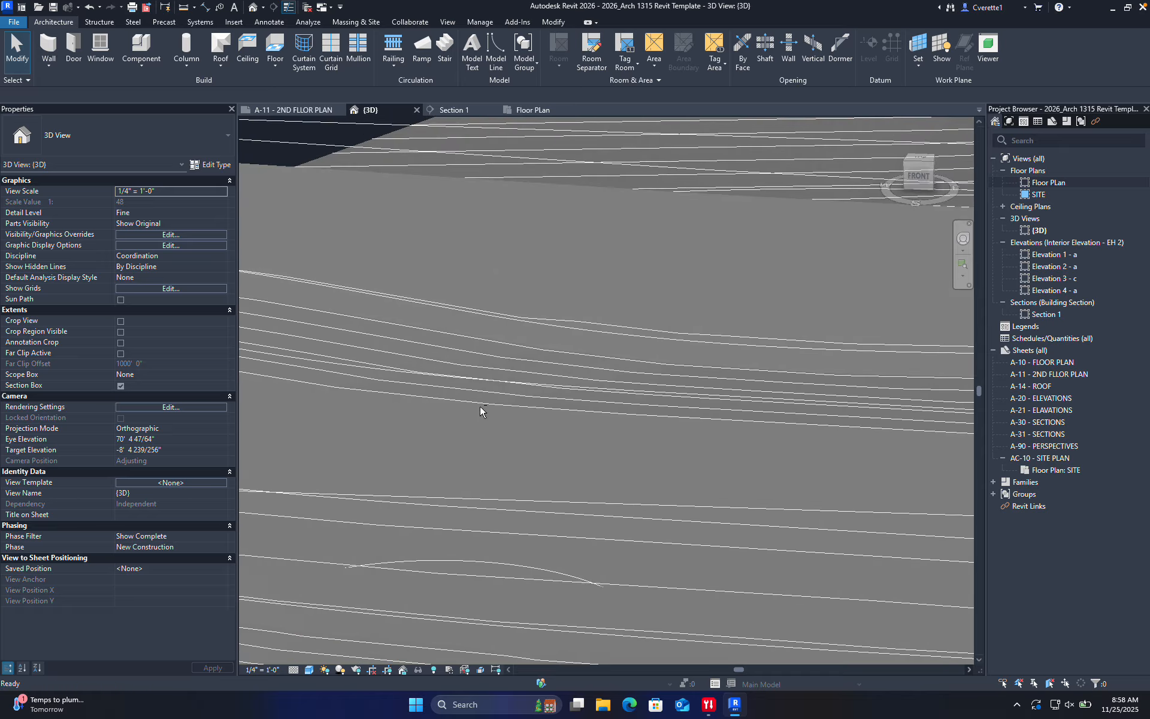
middle_drag(479, 404, 798, 441)
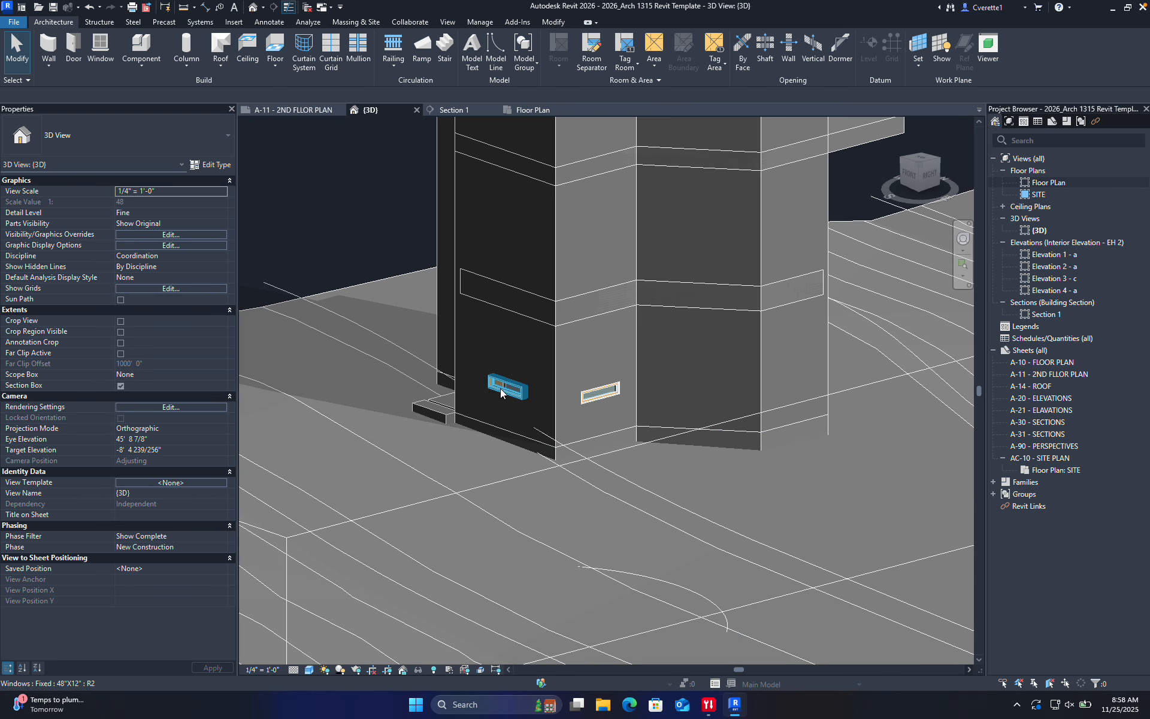
Nudge the right 48"X12" window up the wall and give the left one an 8' 0" Head Height
click(600, 392)
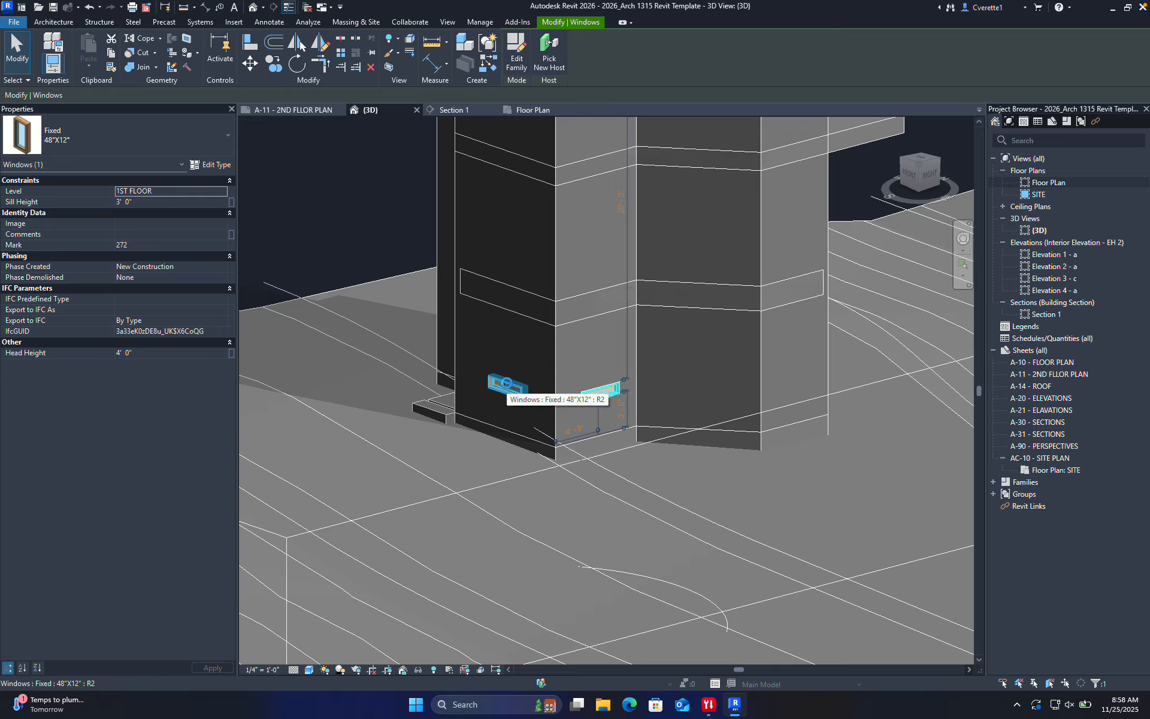
key(Up)
key(Up)
key(Up)
key(Up)
key(Up)
key(Up)
key(Up)
key(Up)
key(Up)
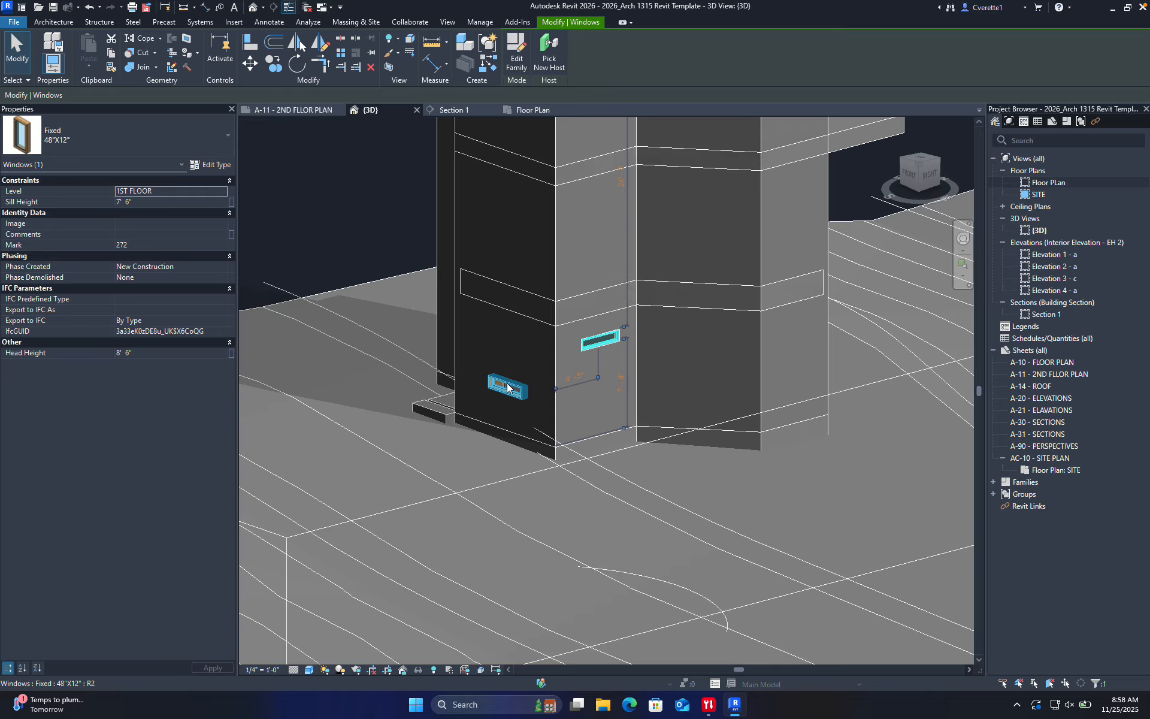
click(508, 387)
key(Up)
key(Up)
key(Up)
key(Up)
key(Up)
key(Up)
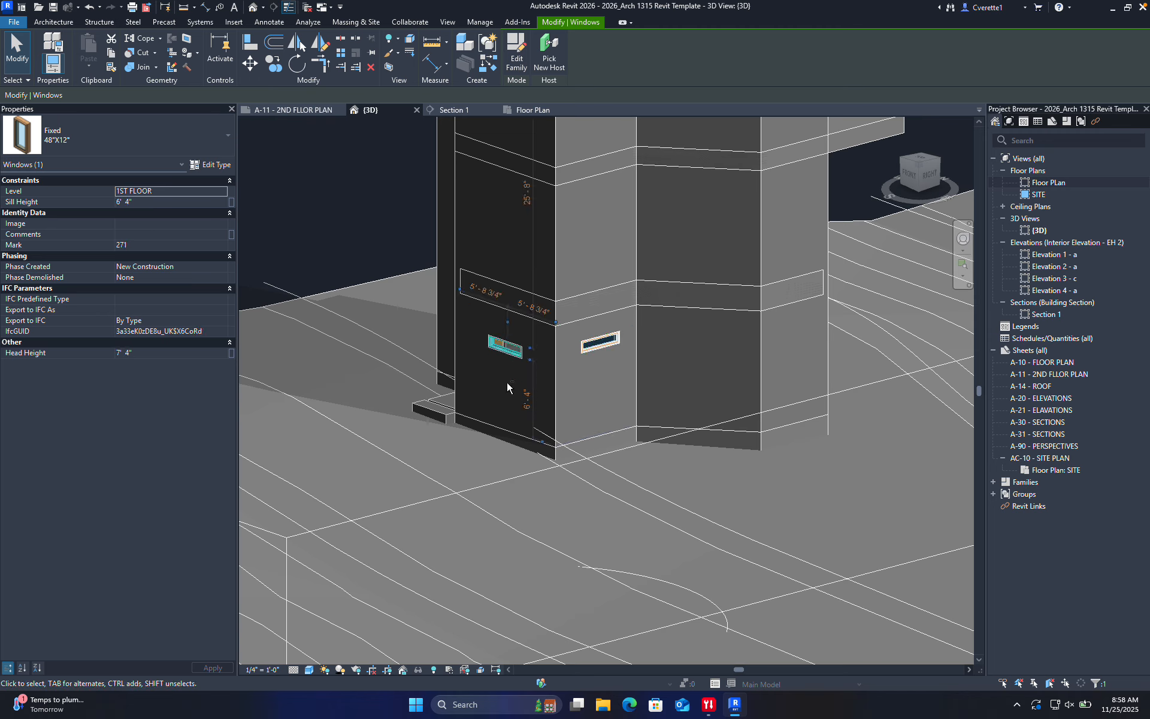
click(146, 355)
text(8)
key(Return)
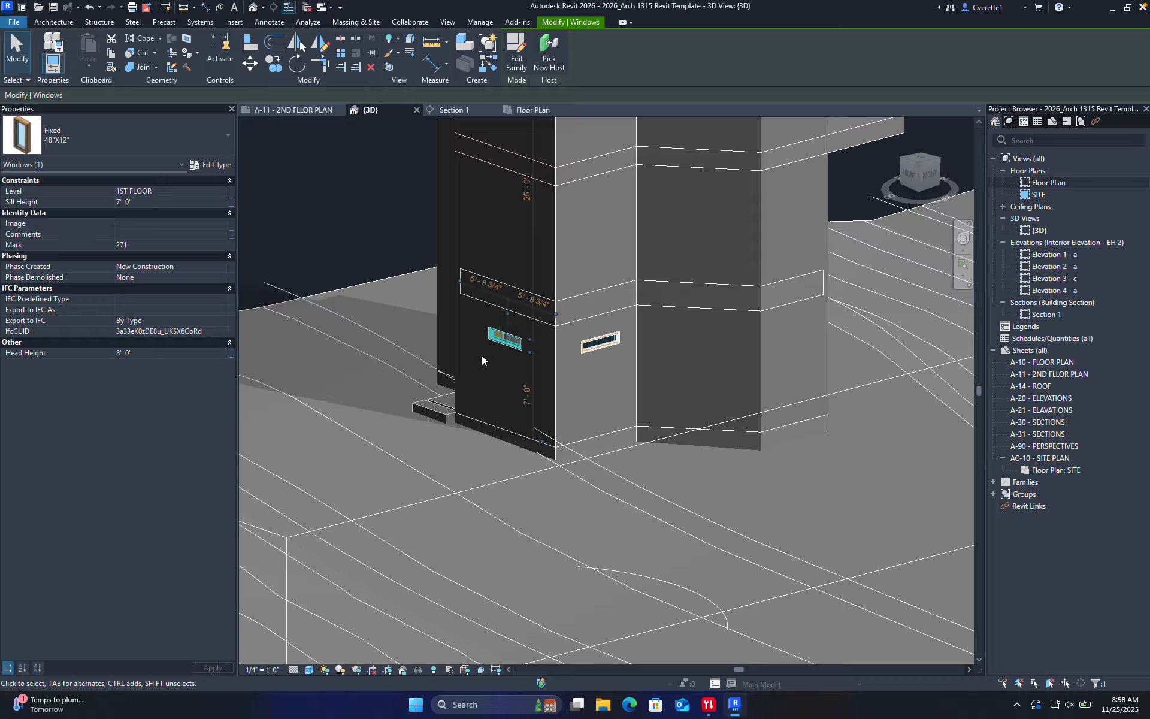
click(343, 212)
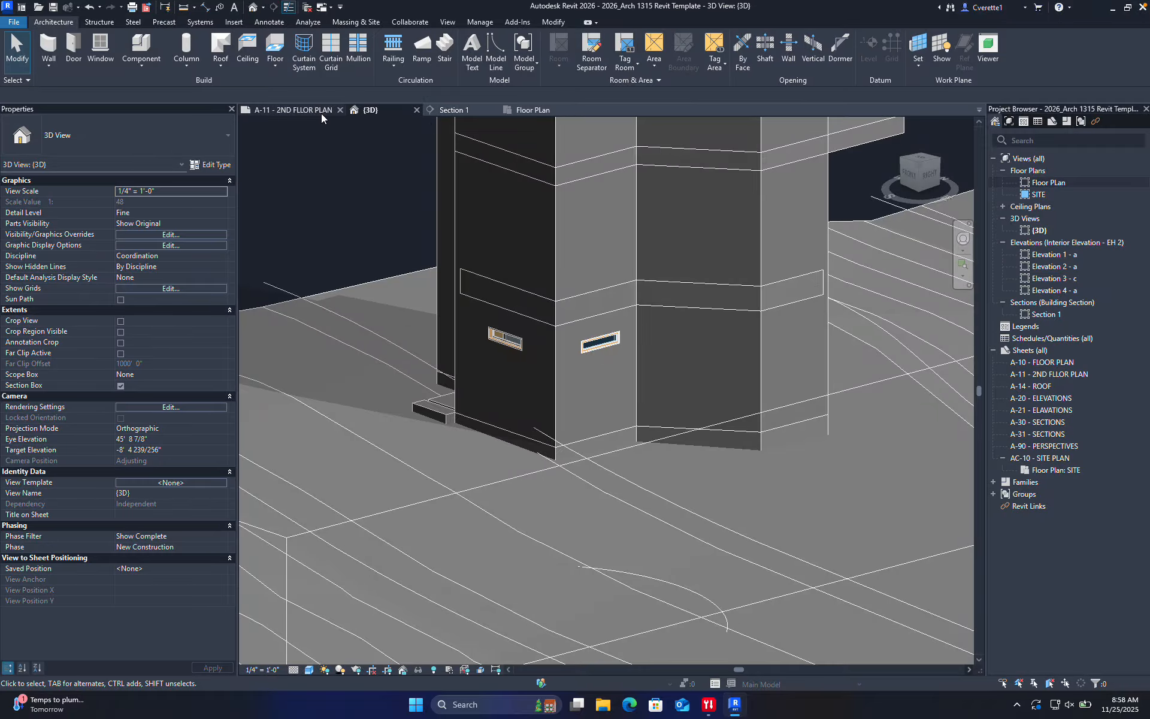
Return to the floor plan, frame the house, and enter Create Stair mode
click(513, 111)
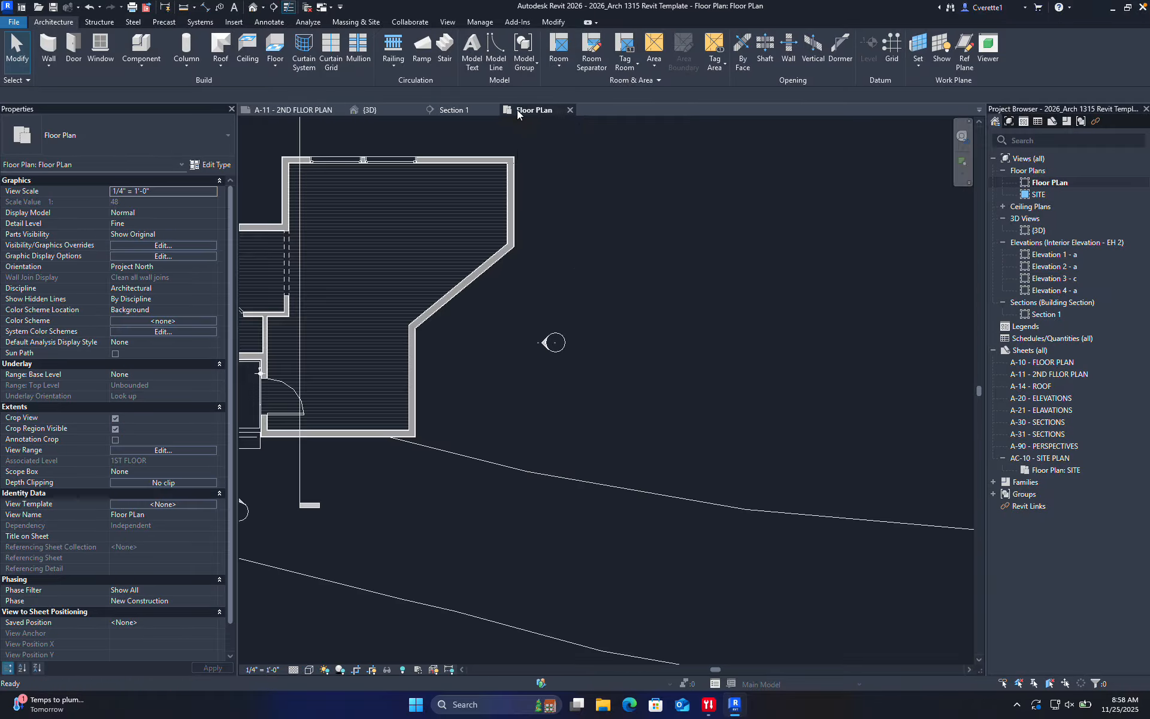
middle_drag(505, 368, 524, 390)
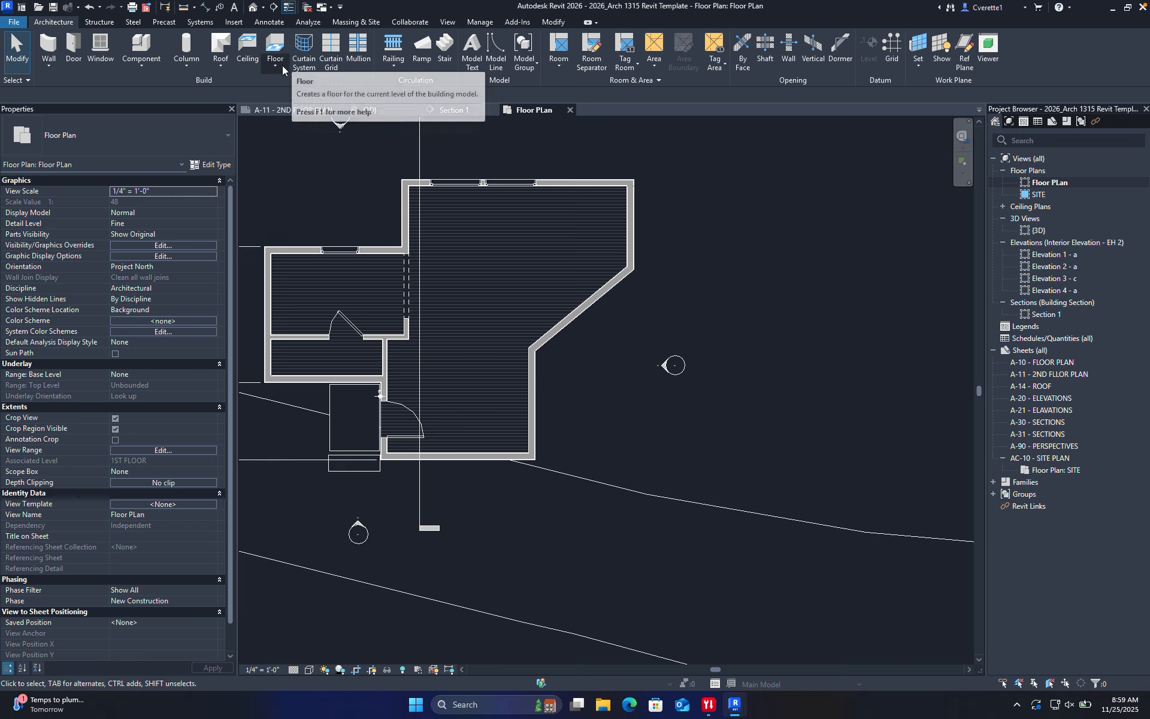
click(446, 48)
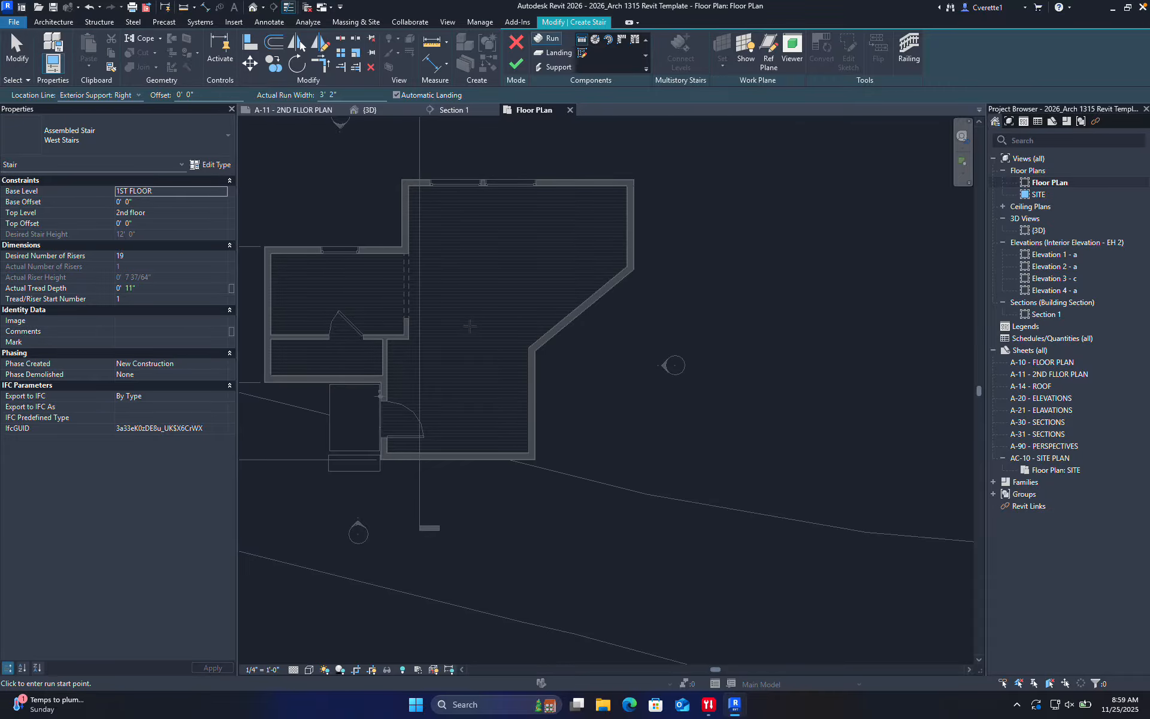
Try a spiral stair run centred in the main room
scroll(482, 322, up, 2)
middle_drag(482, 322, 479, 388)
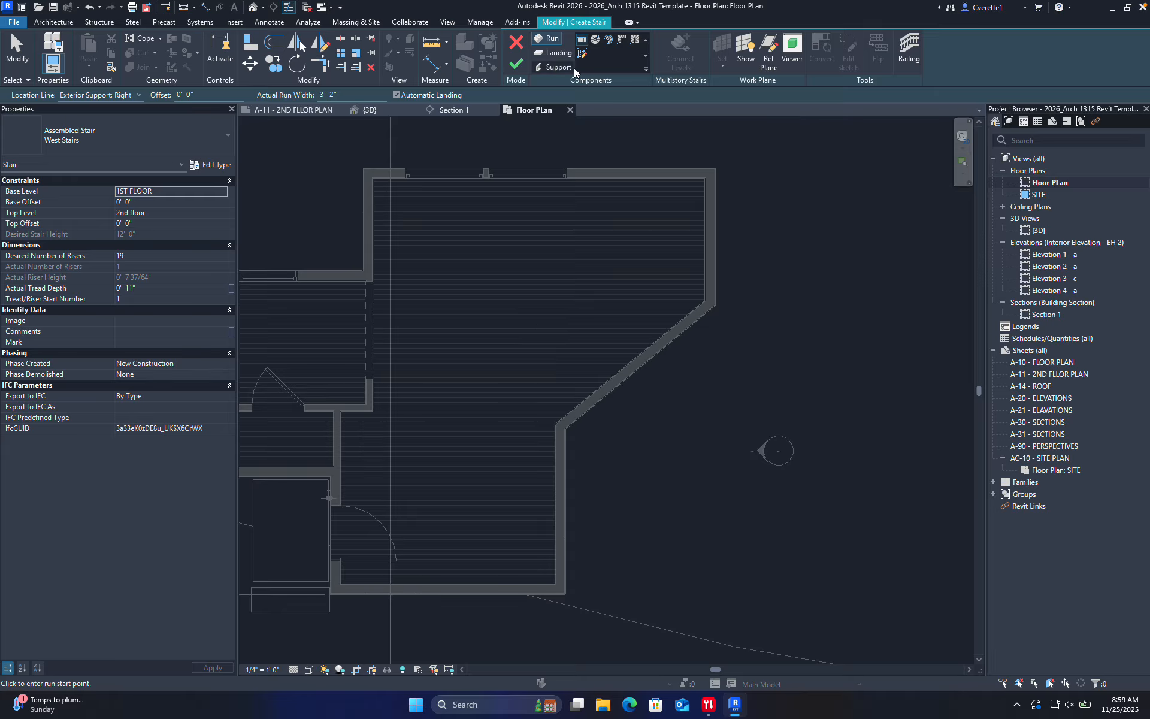
click(595, 40)
click(538, 293)
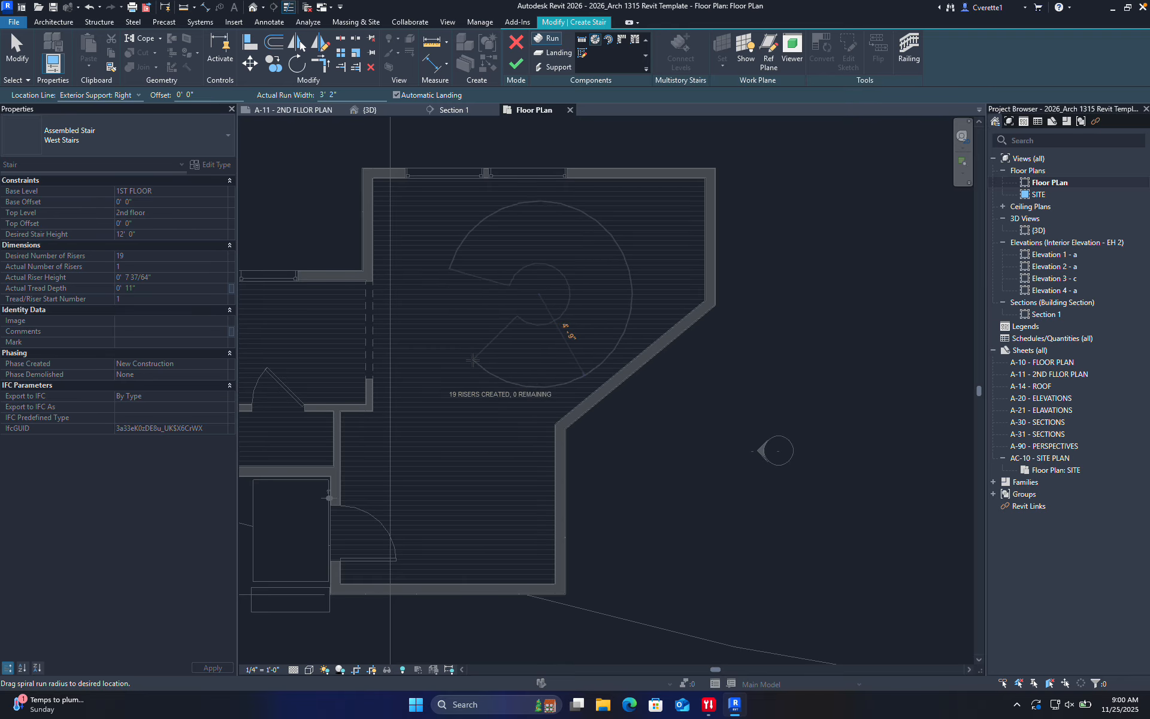
click(475, 370)
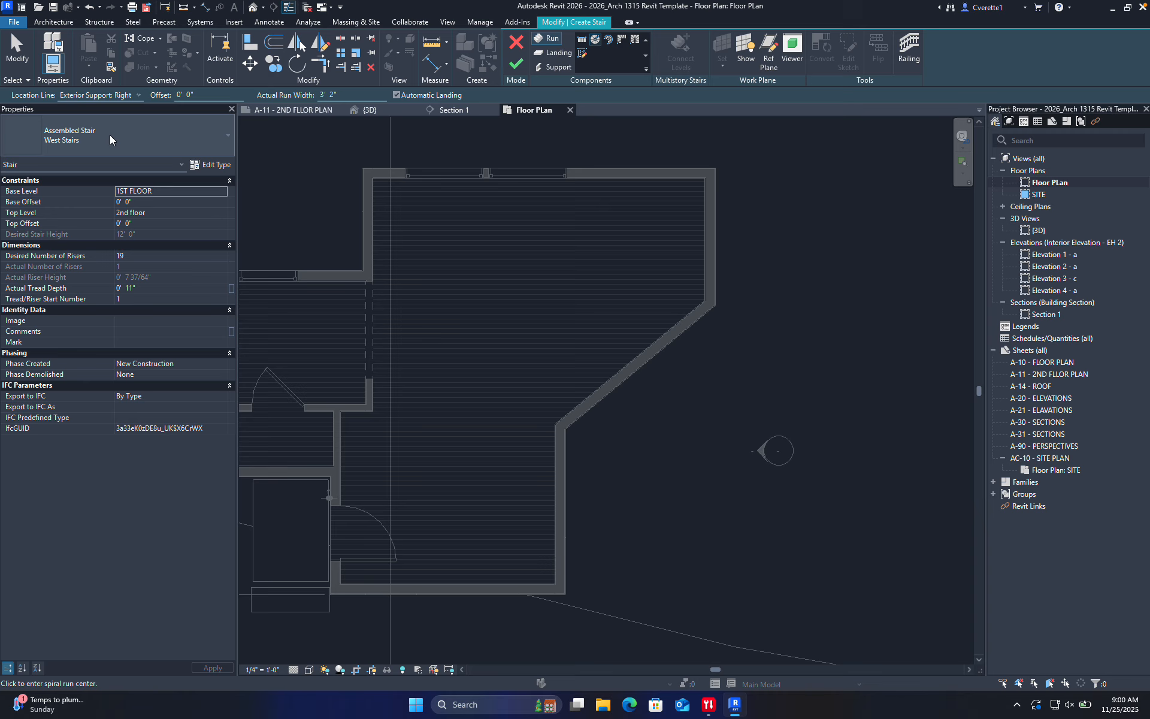
Set the stair type to West Stairs with 2nd floor as Top Level, using straight runs
click(148, 141)
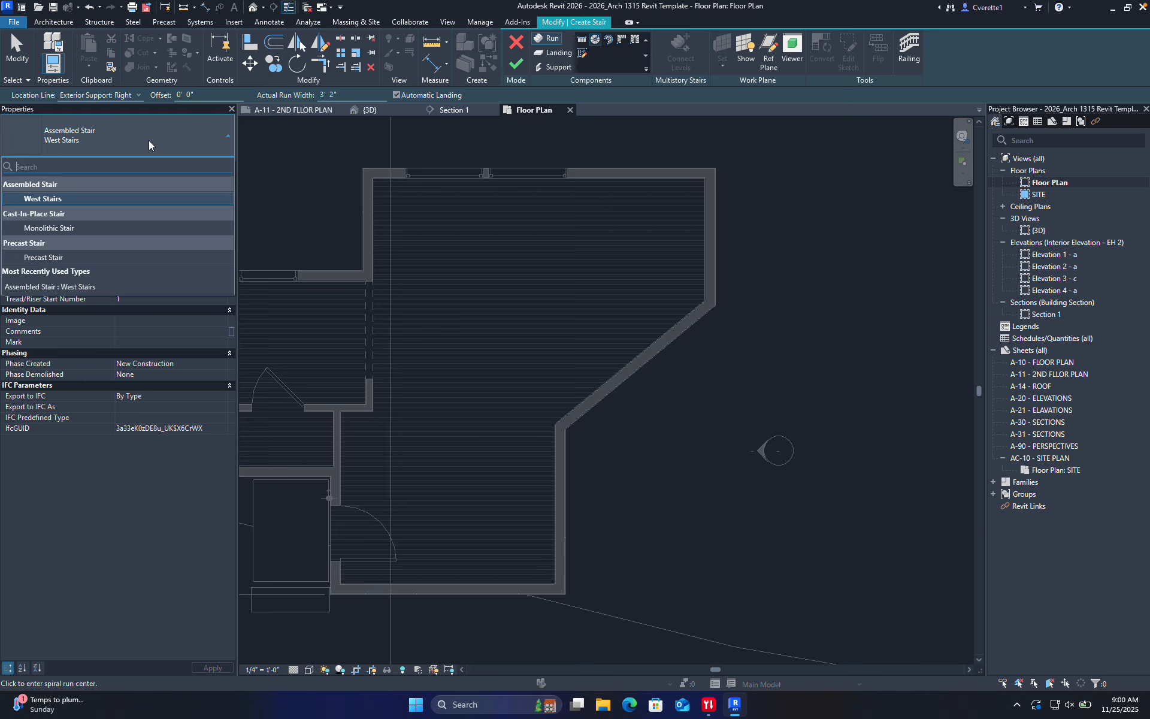
click(52, 201)
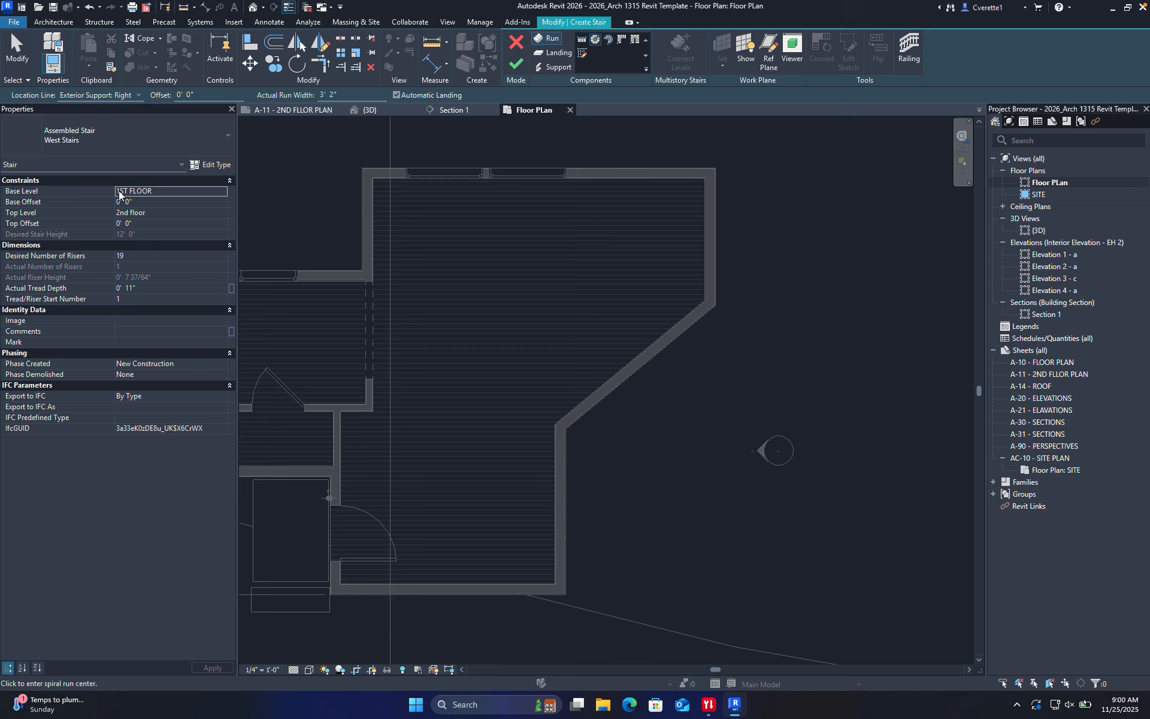
click(155, 214)
click(222, 213)
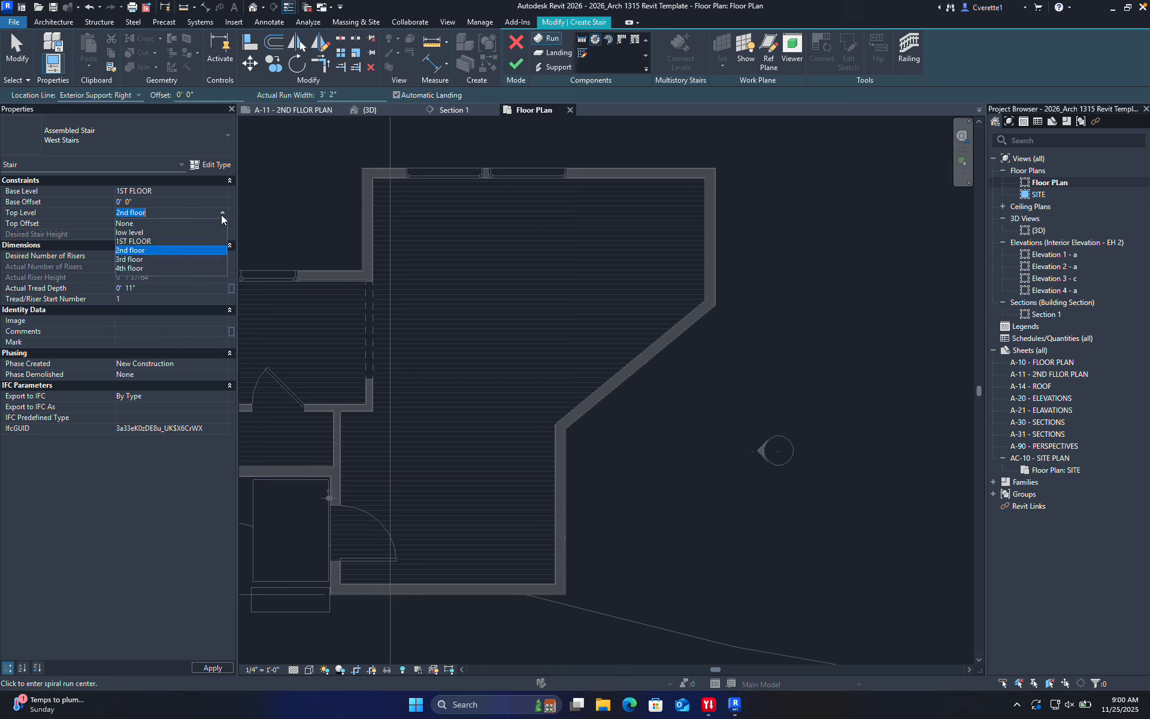
click(155, 251)
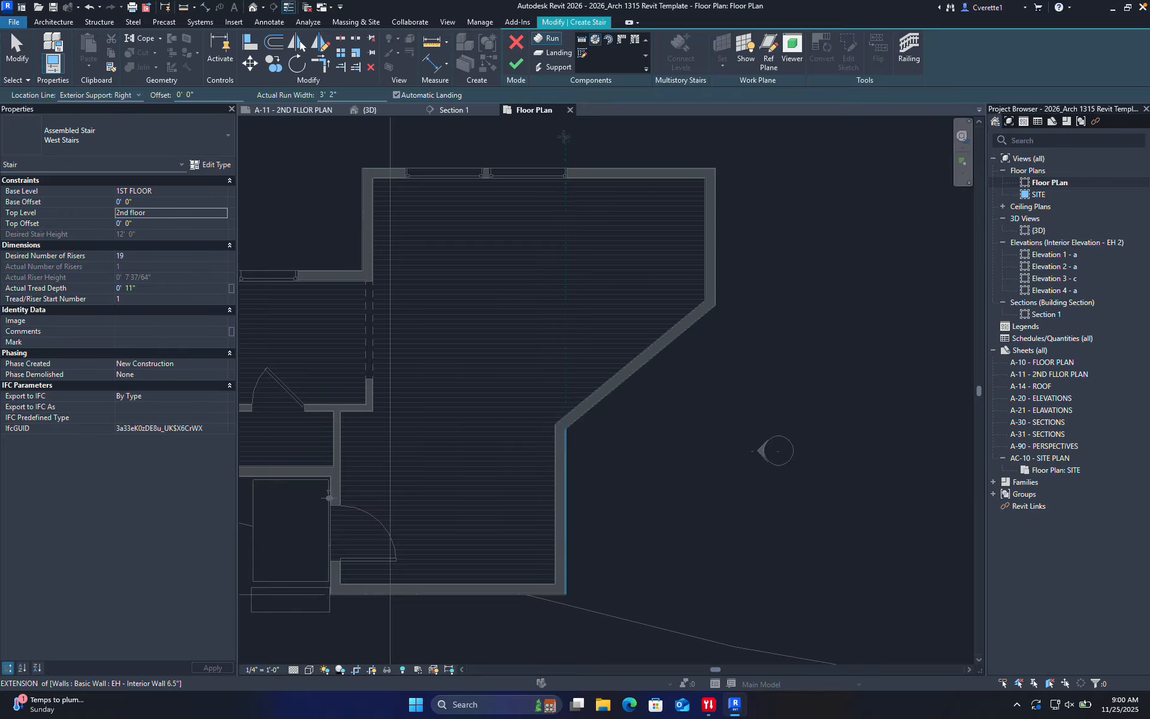
click(583, 42)
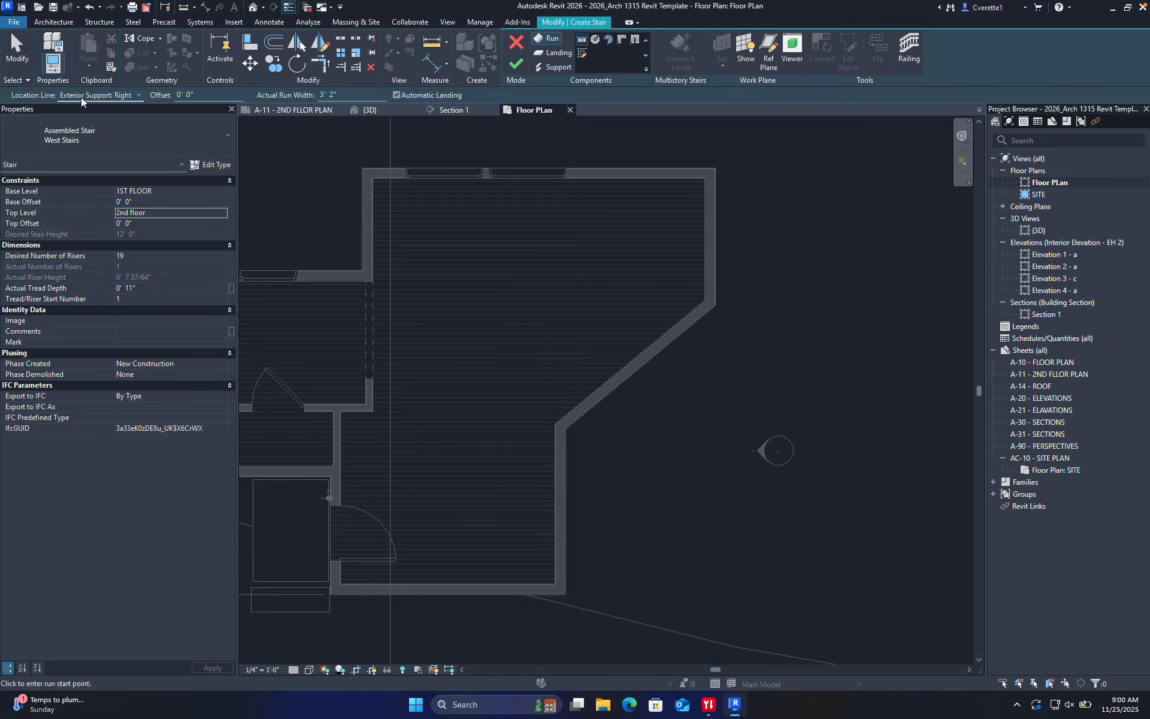
With Exterior Support: Right, sketch an 8-riser run on the angled wall and a second run to riser 19
click(120, 96)
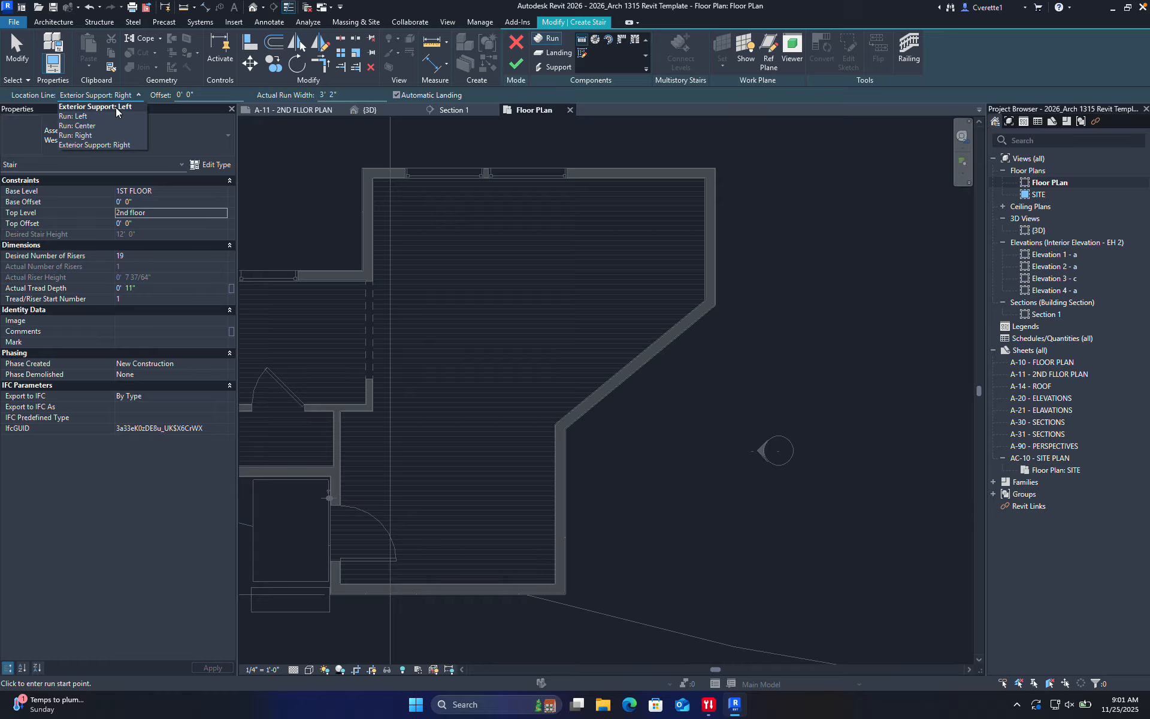
click(115, 145)
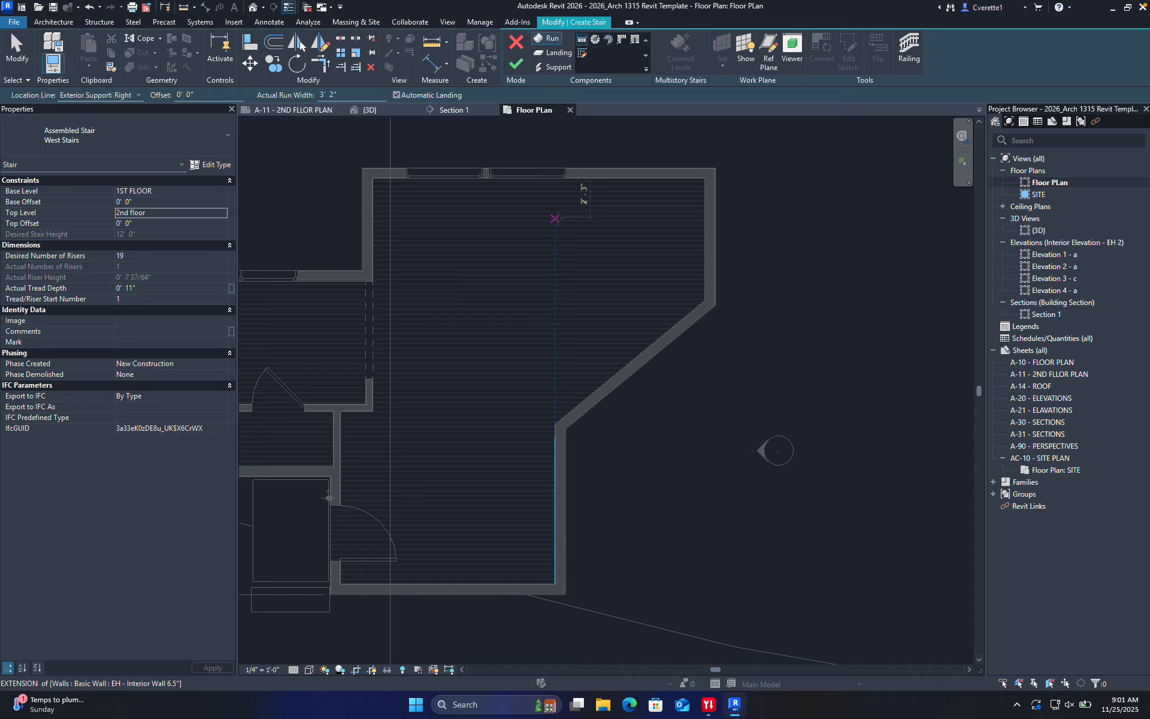
click(555, 424)
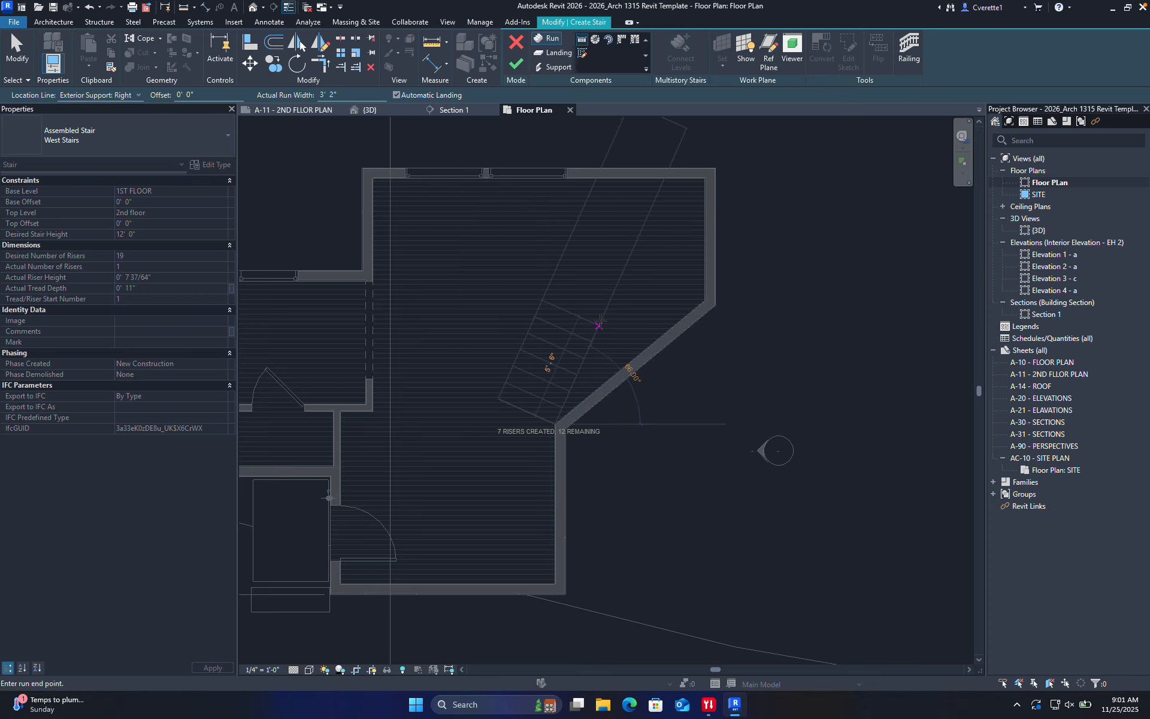
scroll(598, 325, up, 5)
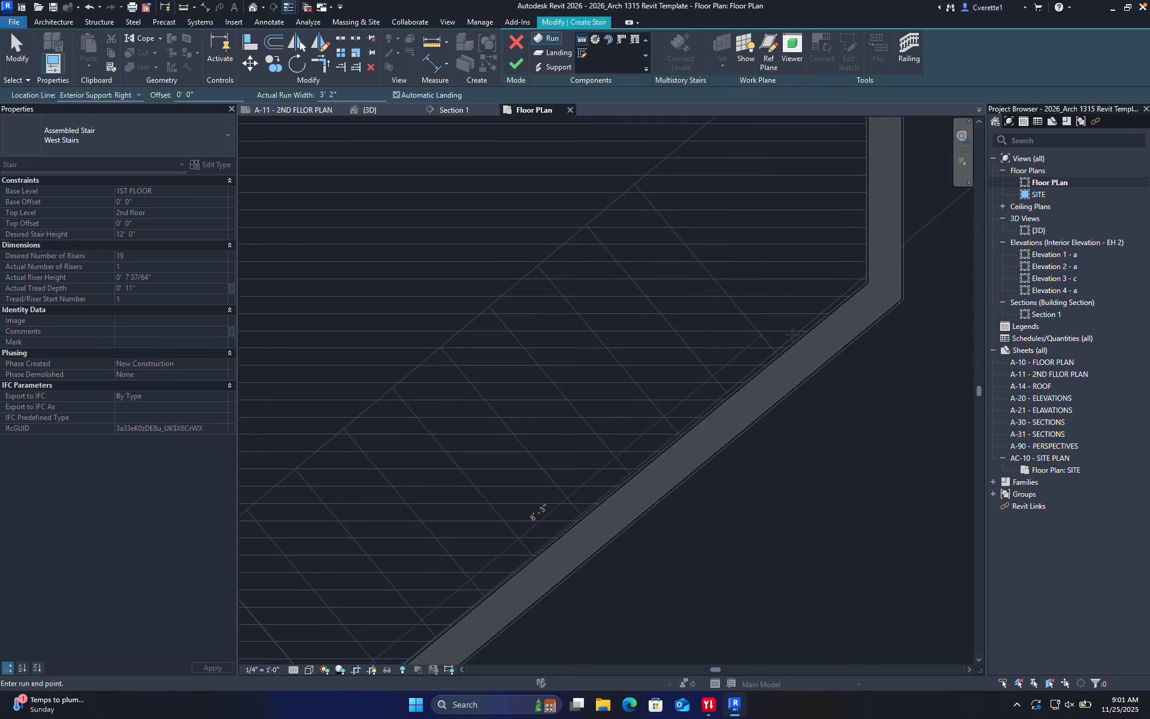
scroll(741, 379, down, 1)
middle_drag(748, 394, 738, 449)
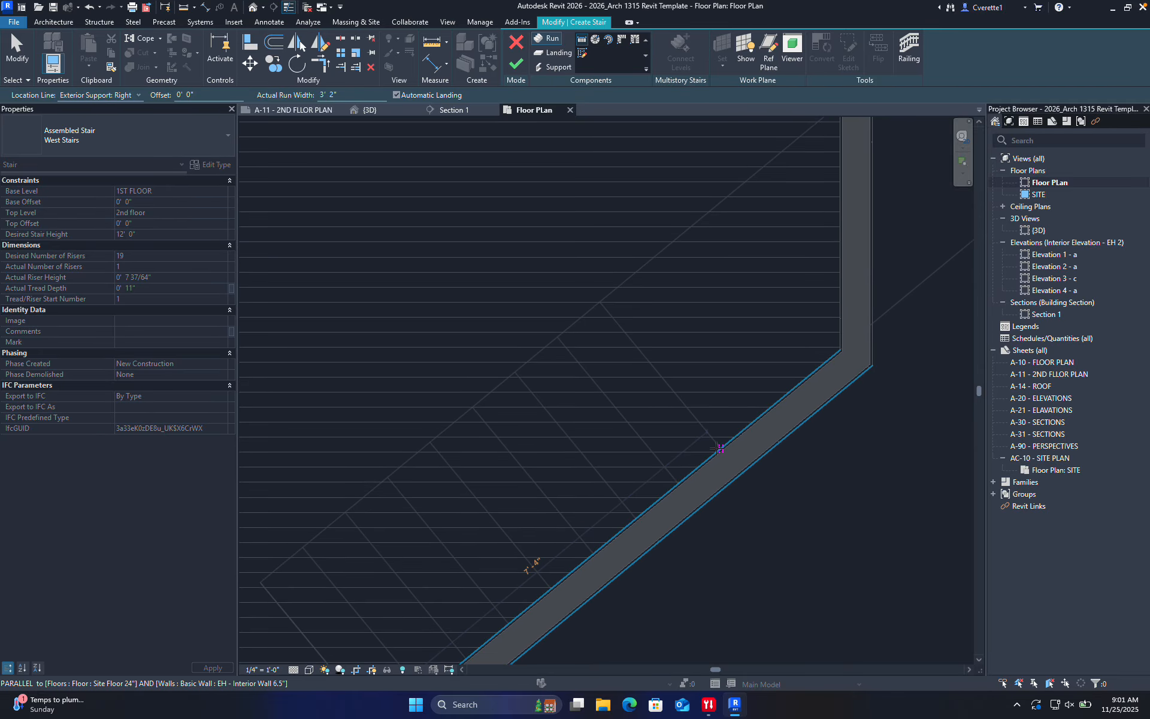
scroll(696, 466, down, 1)
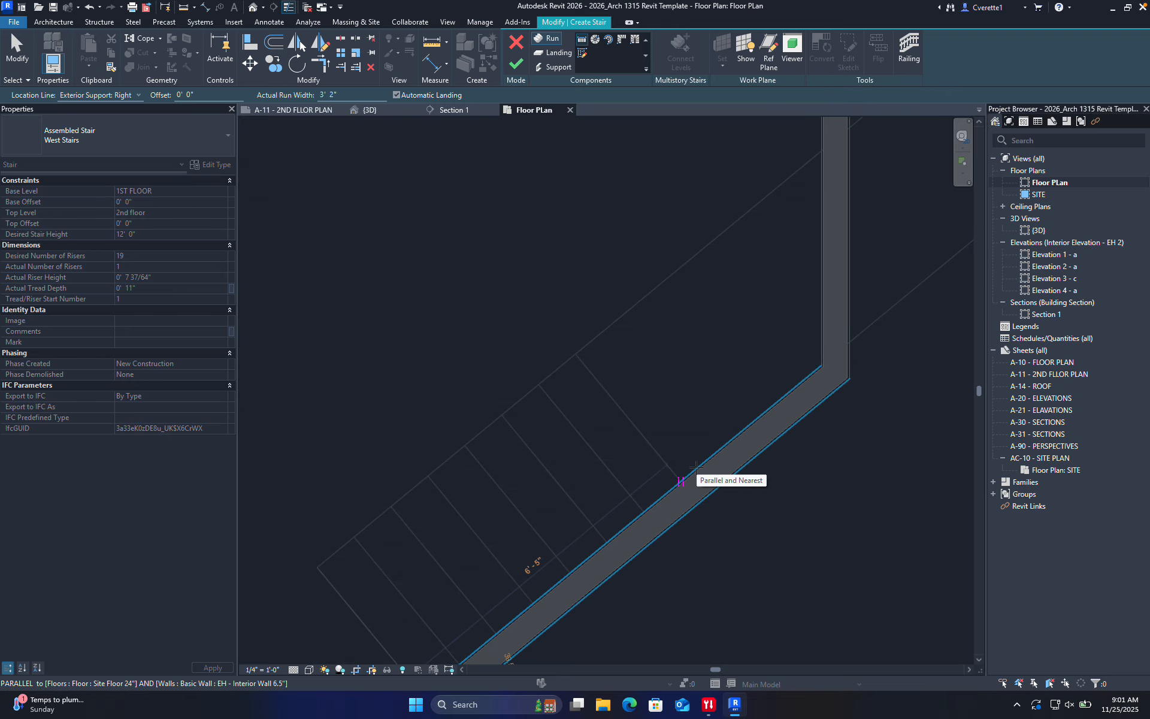
scroll(696, 466, down, 2)
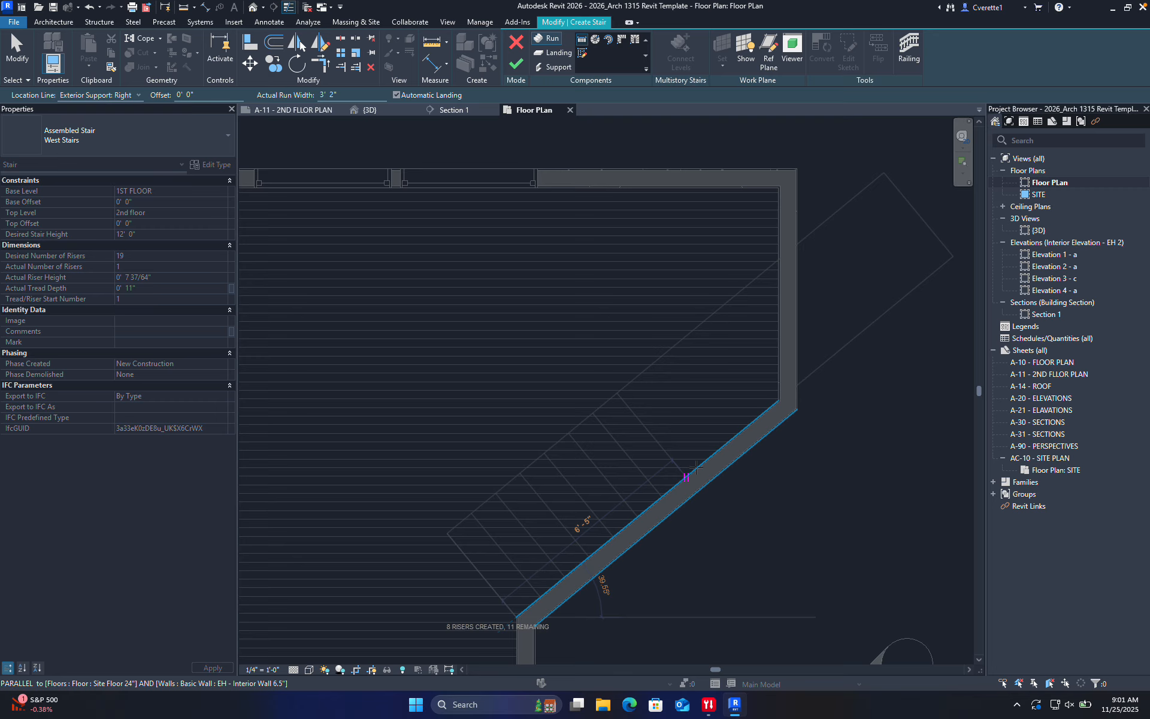
click(694, 468)
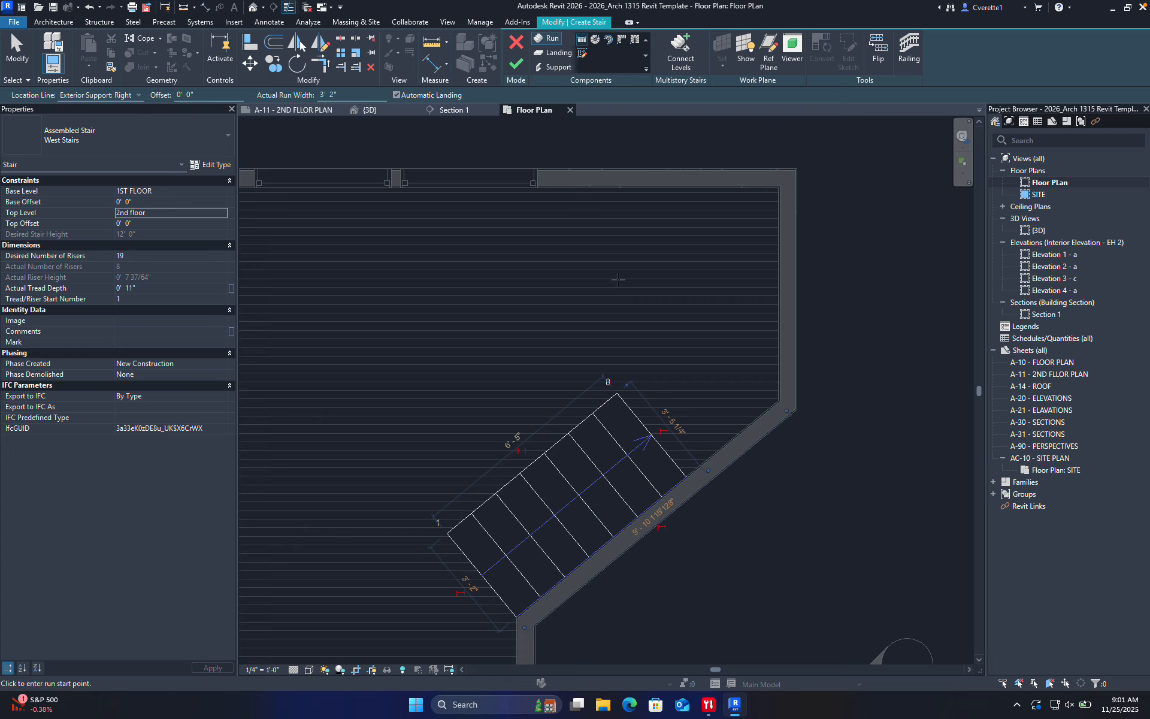
click(619, 191)
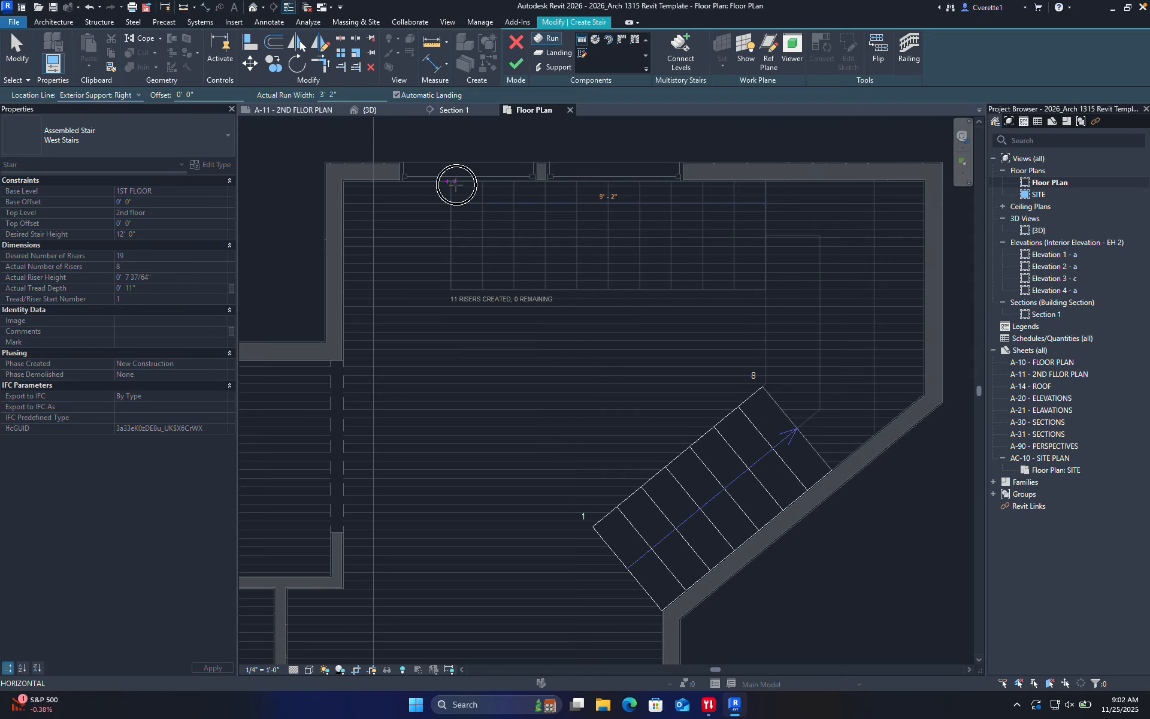
click(455, 184)
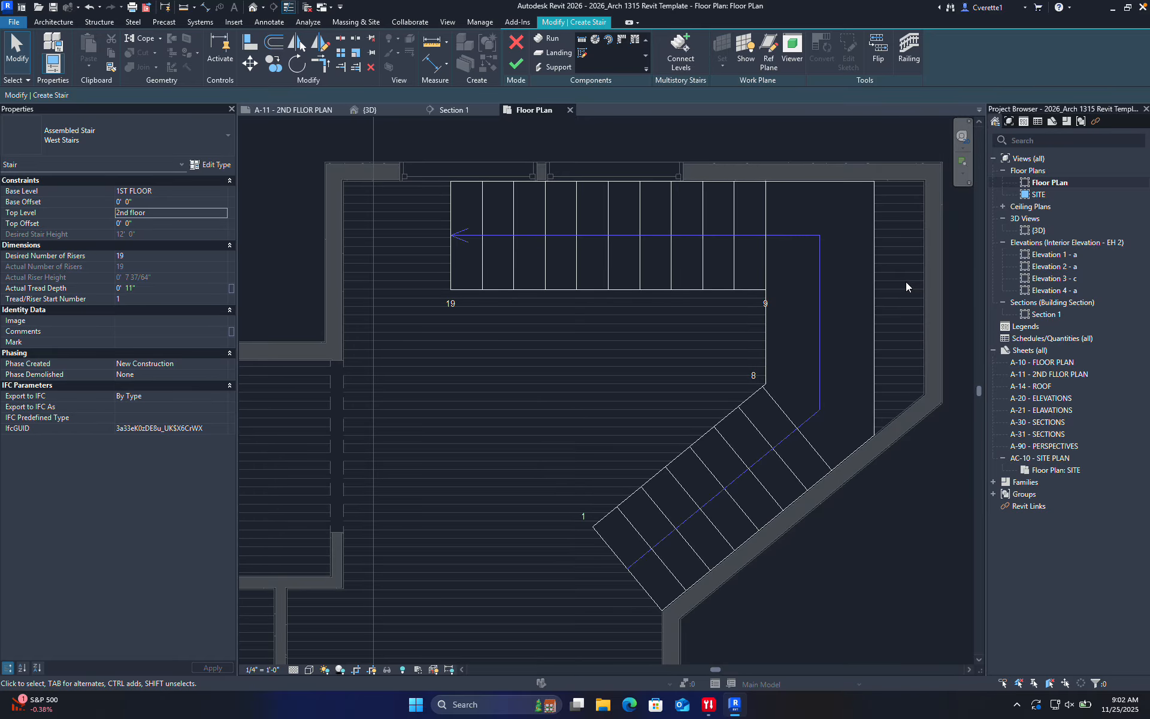
Finish the two-run stair, testing and undoing a landing move in a quick re-edit
click(513, 62)
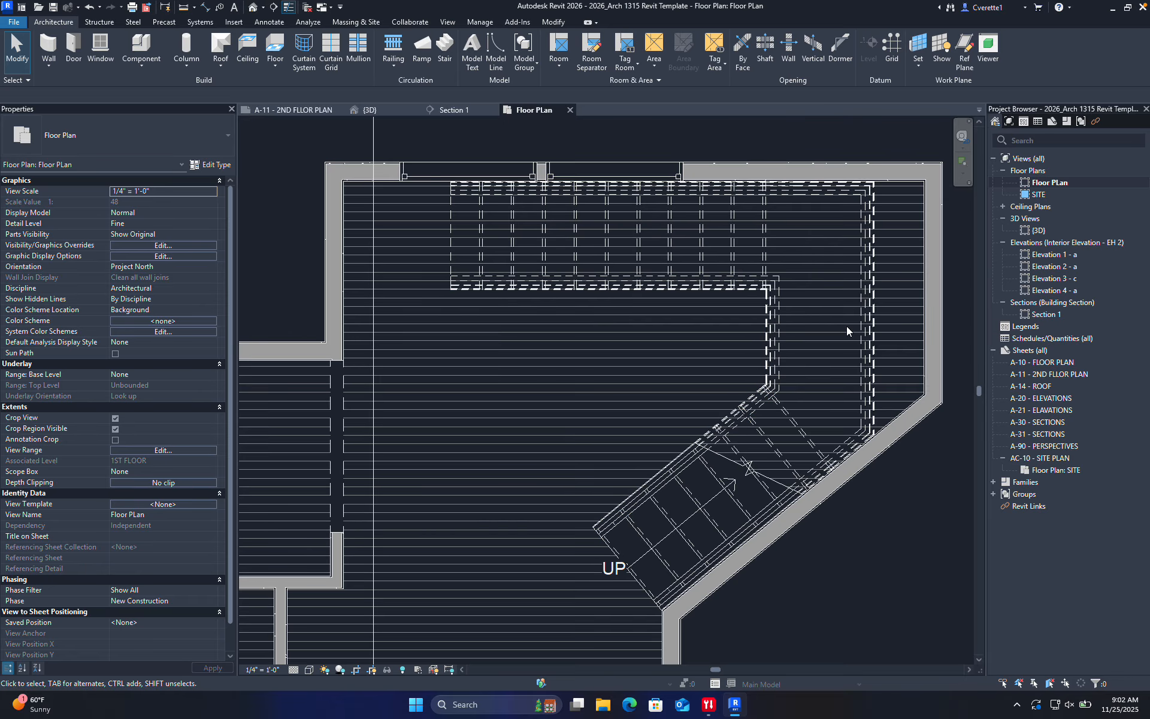
double_click(685, 489)
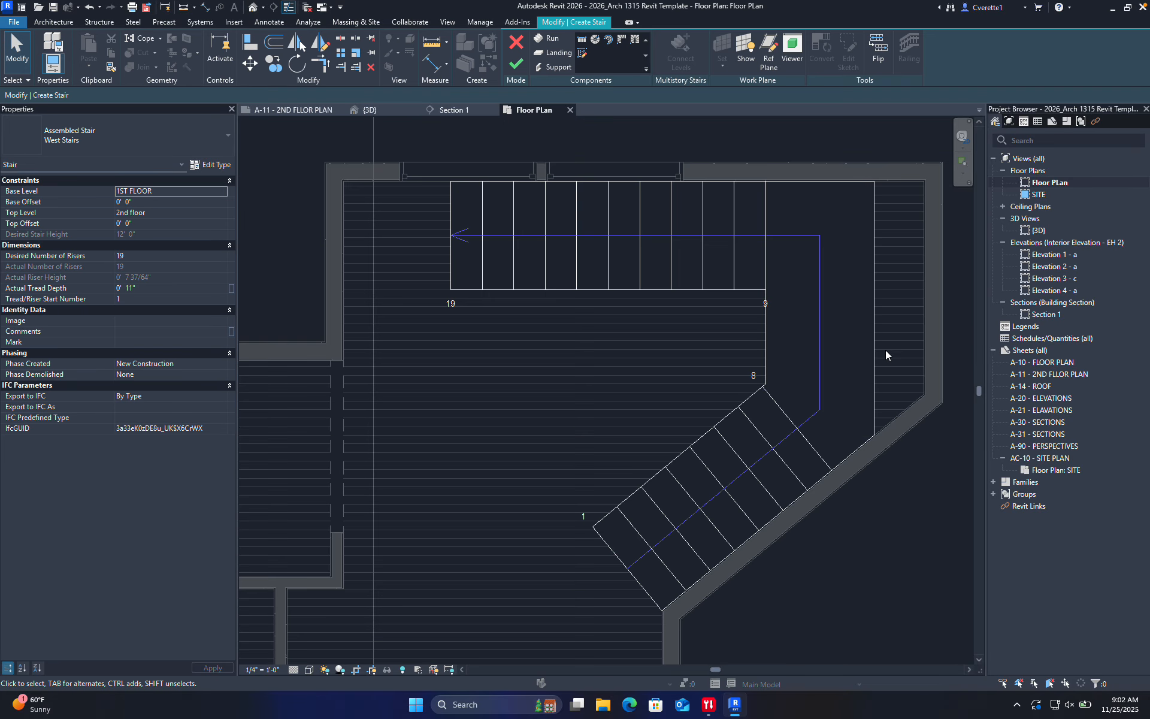
drag(872, 339, 934, 330)
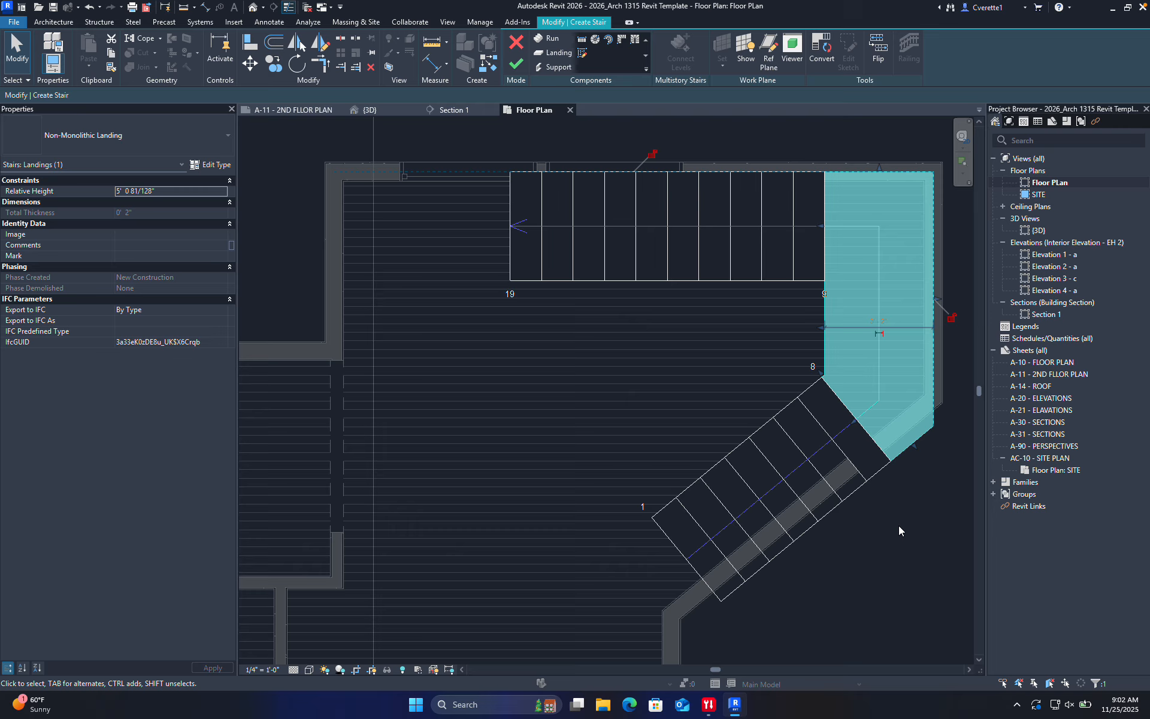
key(ctrl+z)
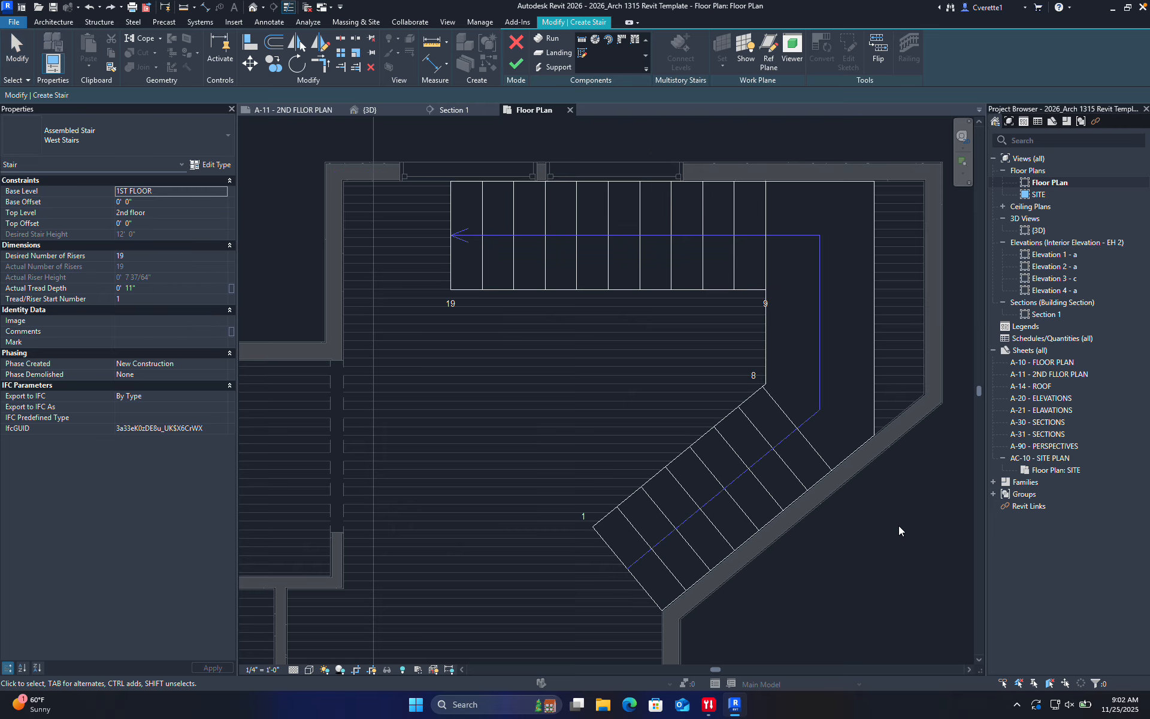
click(516, 64)
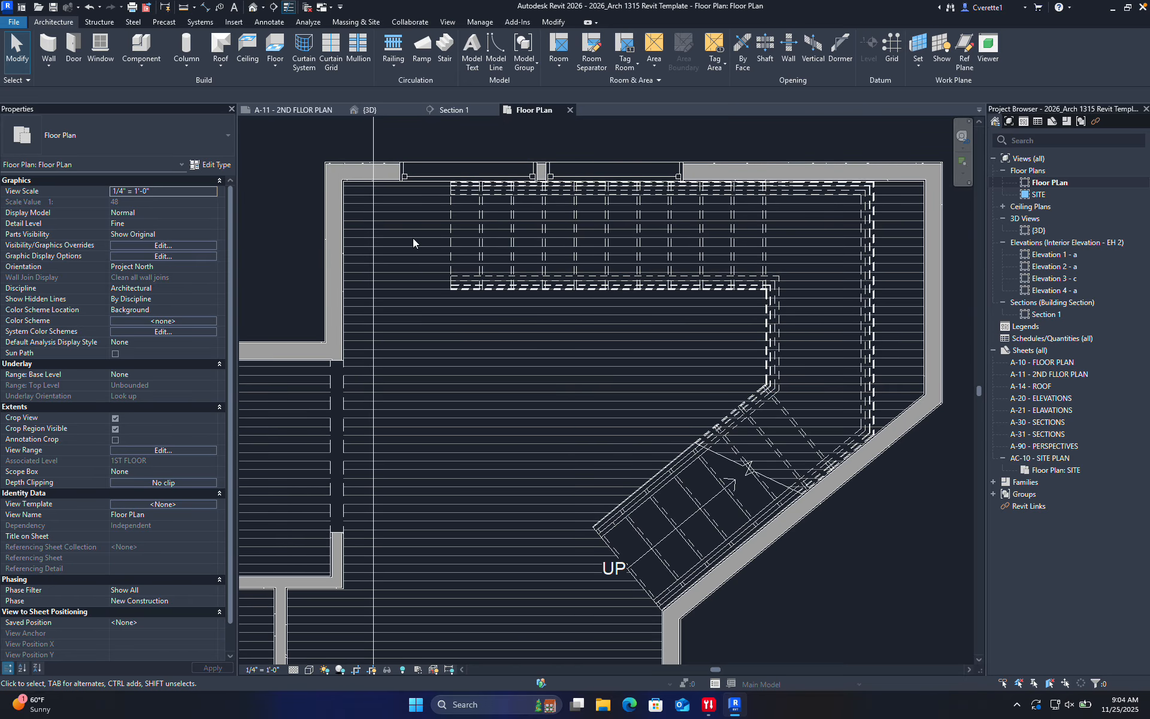
Switch to the {3D} view and orbit to a low angle over the site
click(374, 110)
shift+middle_drag(602, 259, 664, 358)
shift+middle_drag(757, 502, 645, 328)
scroll(645, 328, down, 6)
click(587, 259)
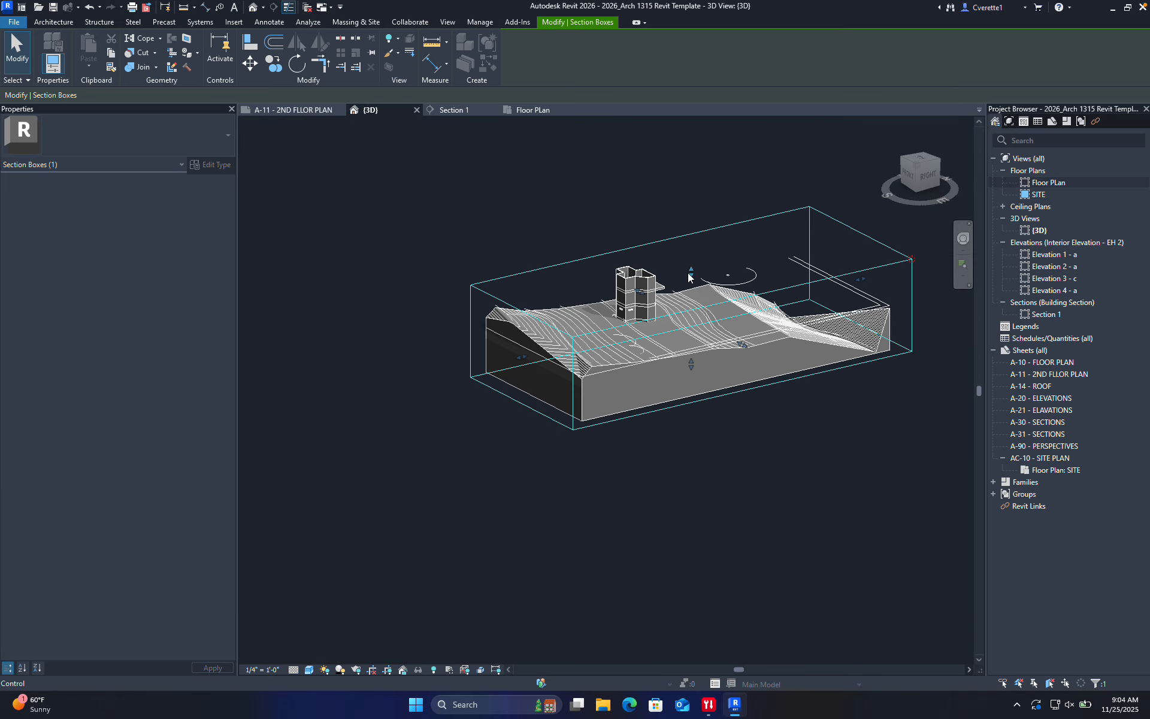
Zoom in on the building and open the 2nd floor slab's boundary for editing
scroll(646, 315, up, 5)
shift+middle_drag(646, 315, 702, 404)
scroll(634, 339, up, 5)
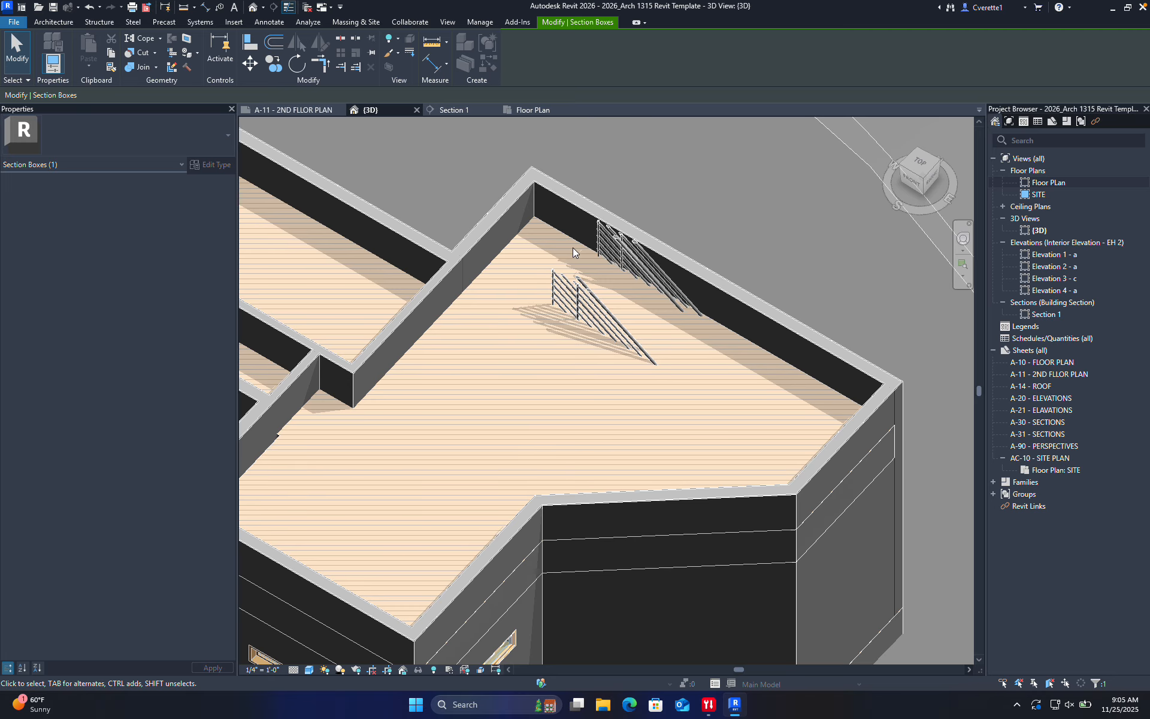
double_click(572, 249)
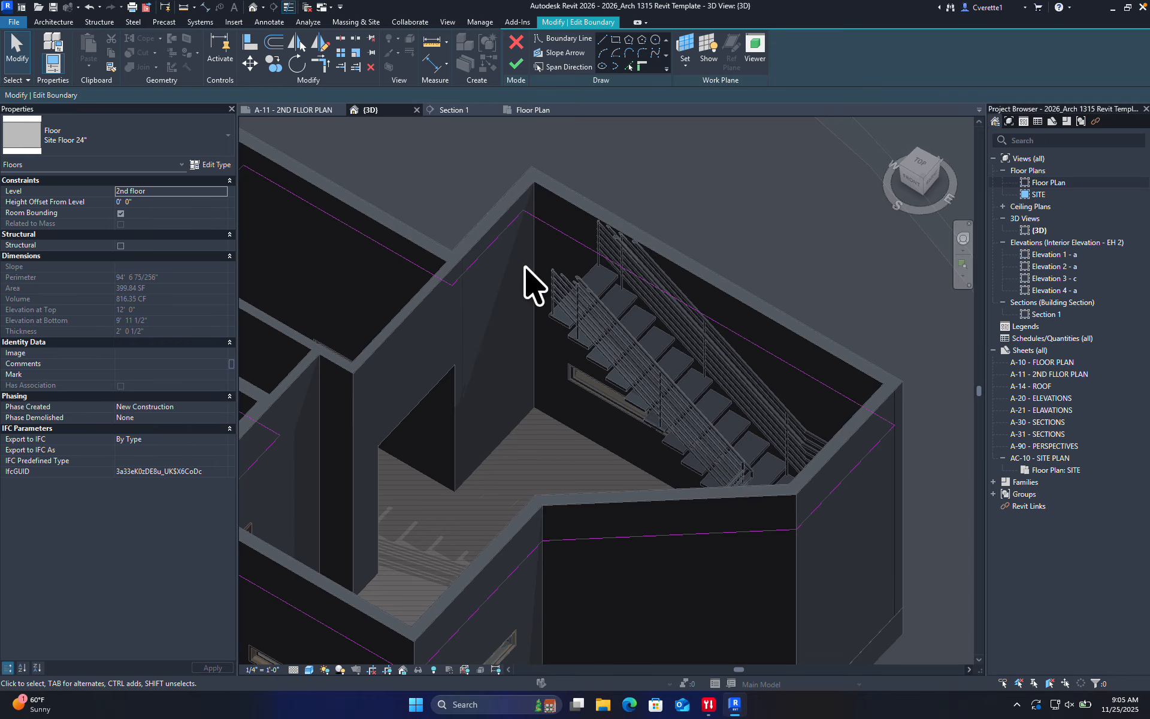
Look straight down from the ViewCube Top, pan to the stair corner, and pick boundary Line
shift+middle_drag(528, 261, 701, 436)
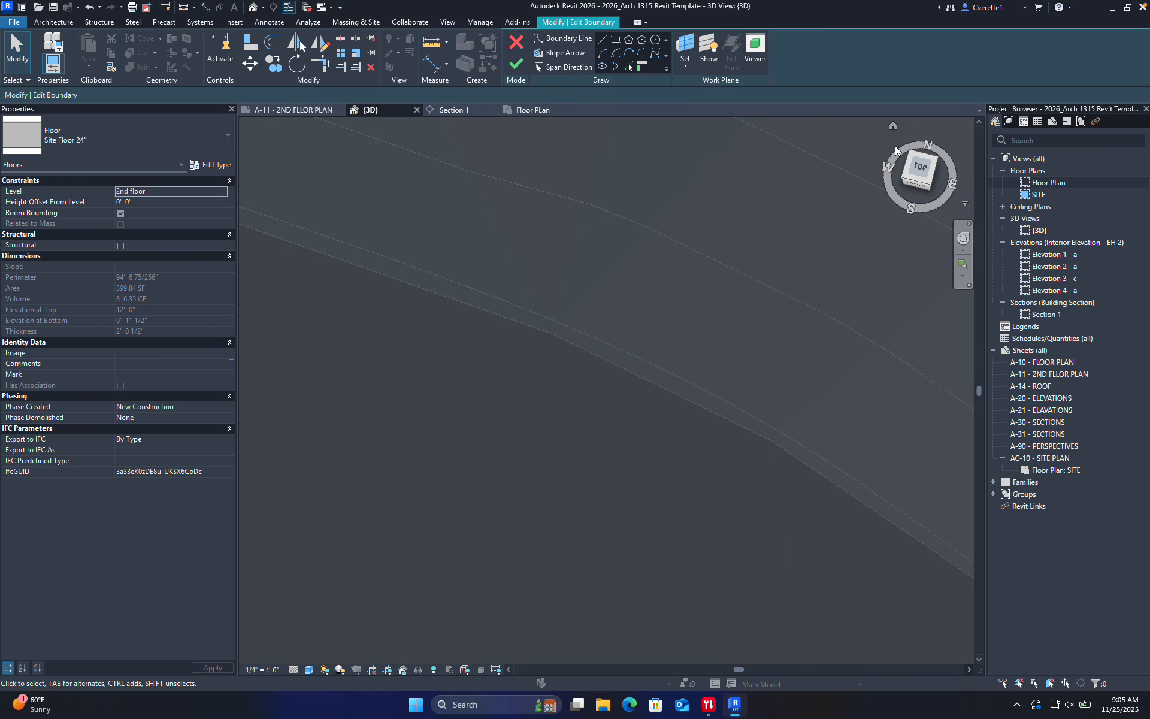
click(911, 159)
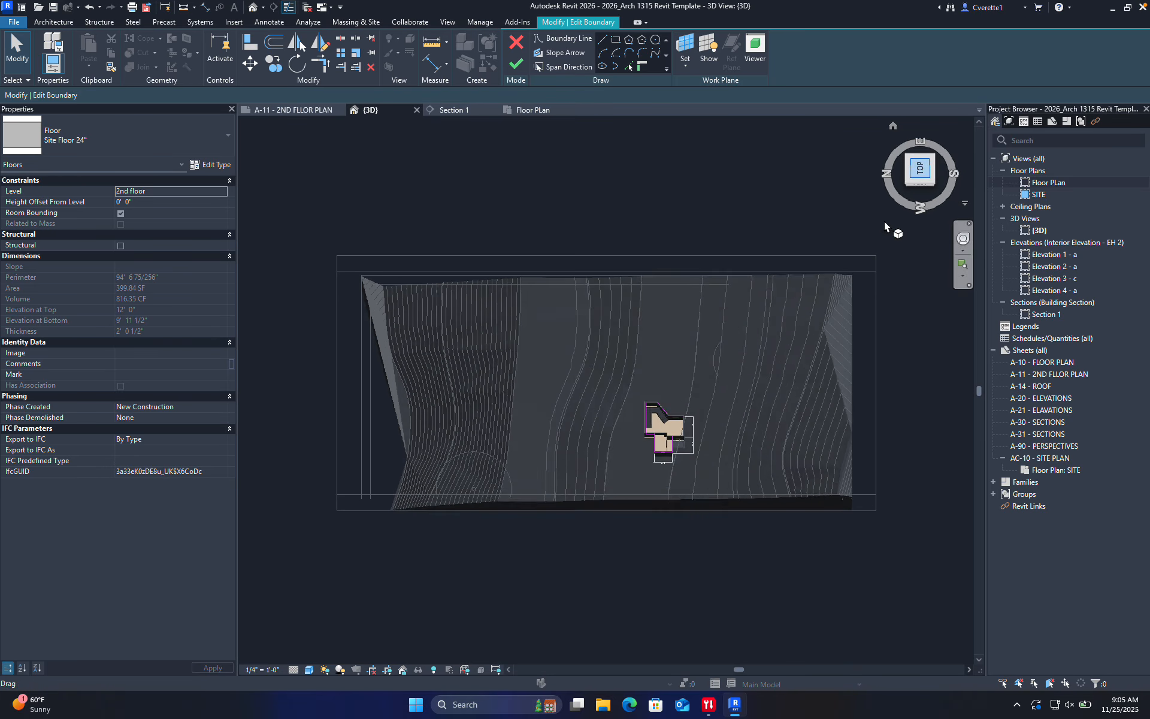
scroll(623, 419, up, 8)
middle_drag(790, 526, 438, 289)
middle_drag(800, 467, 468, 256)
scroll(703, 365, down, 2)
scroll(816, 321, up, 2)
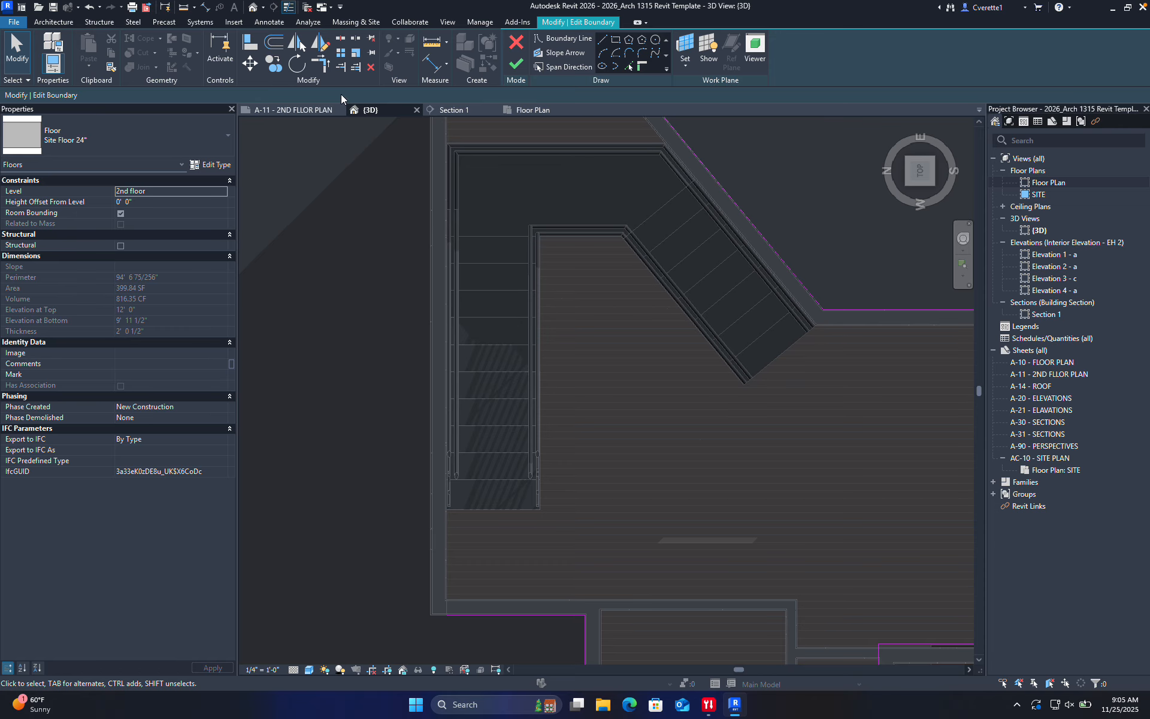
click(603, 39)
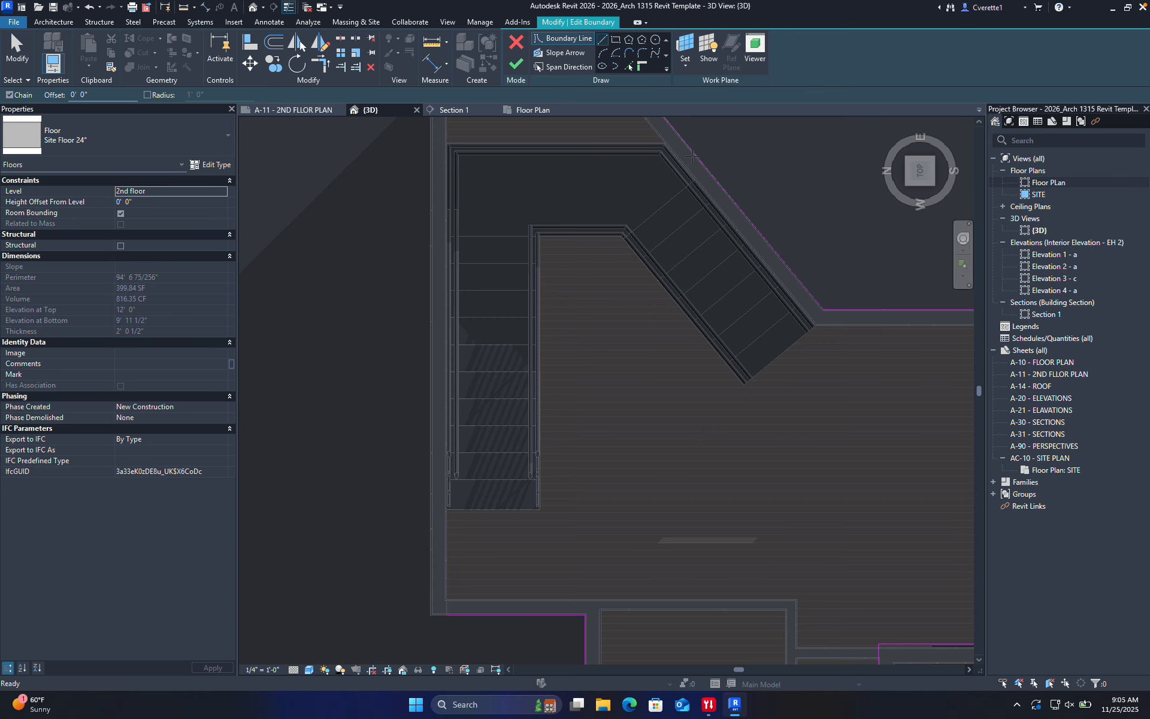
Draw a diagonal boundary line from the stair corner to below the stair
click(822, 309)
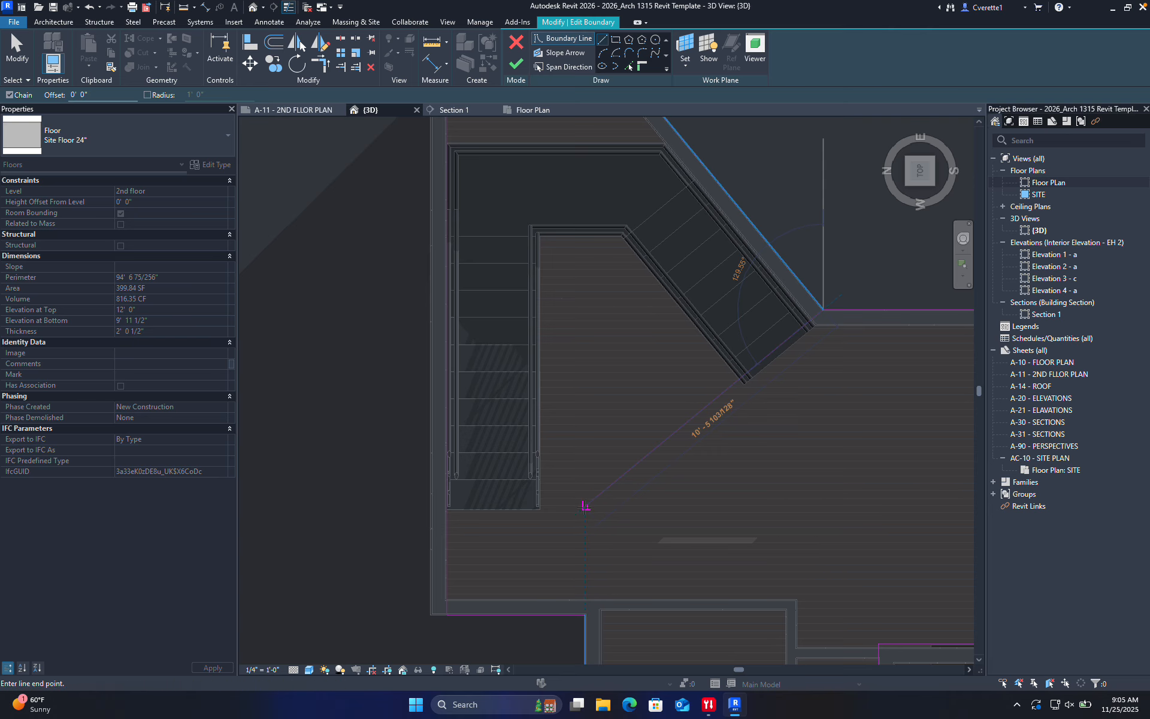
click(585, 506)
key(Escape)
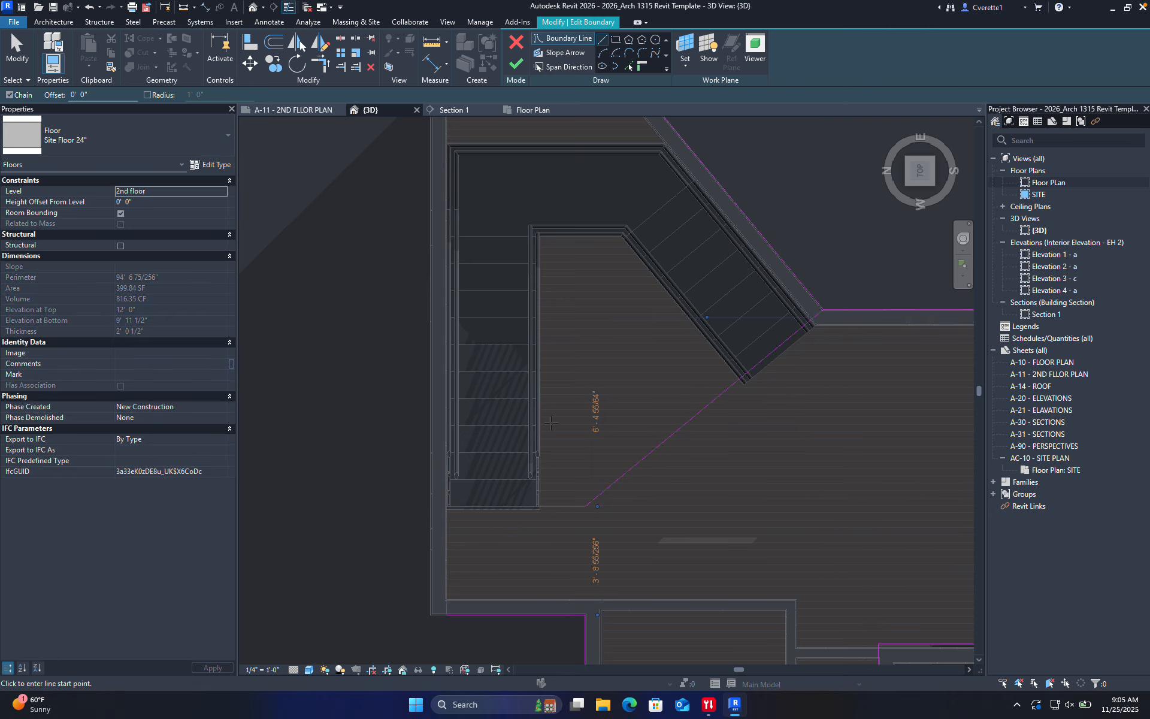
scroll(535, 426, down, 3)
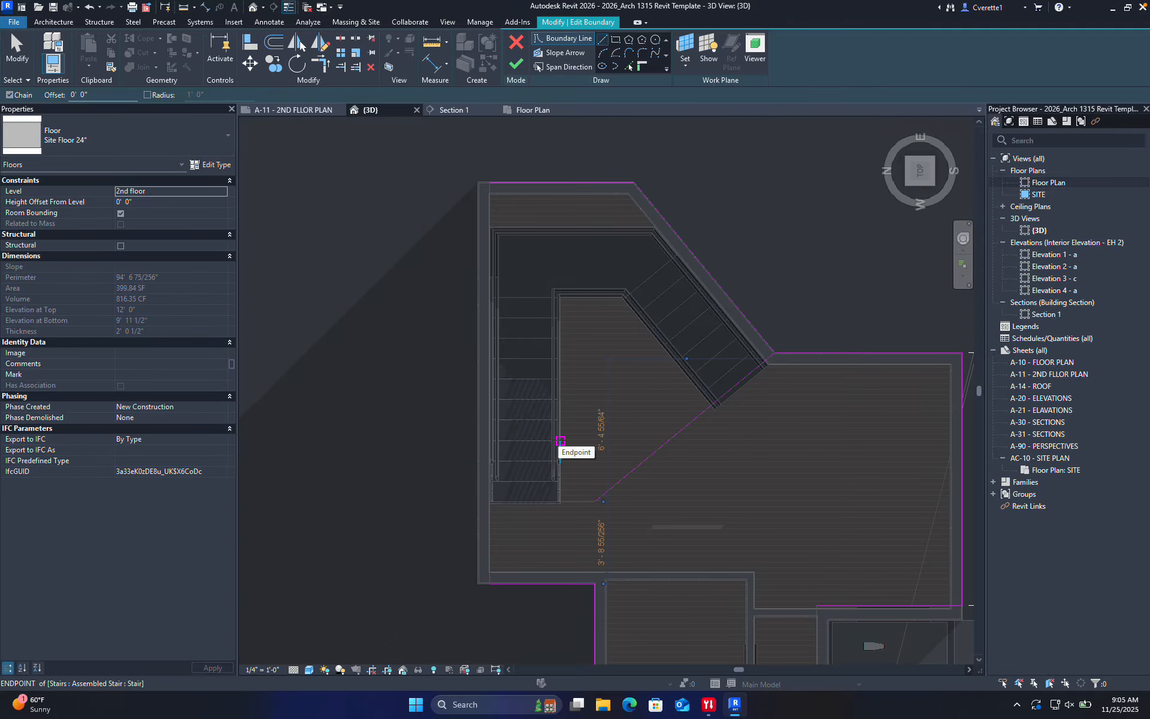
click(558, 440)
Use Trim/Extend to Corner (TR) to join the landing edge and the diagonal boundary edge
key(t)
key(r)
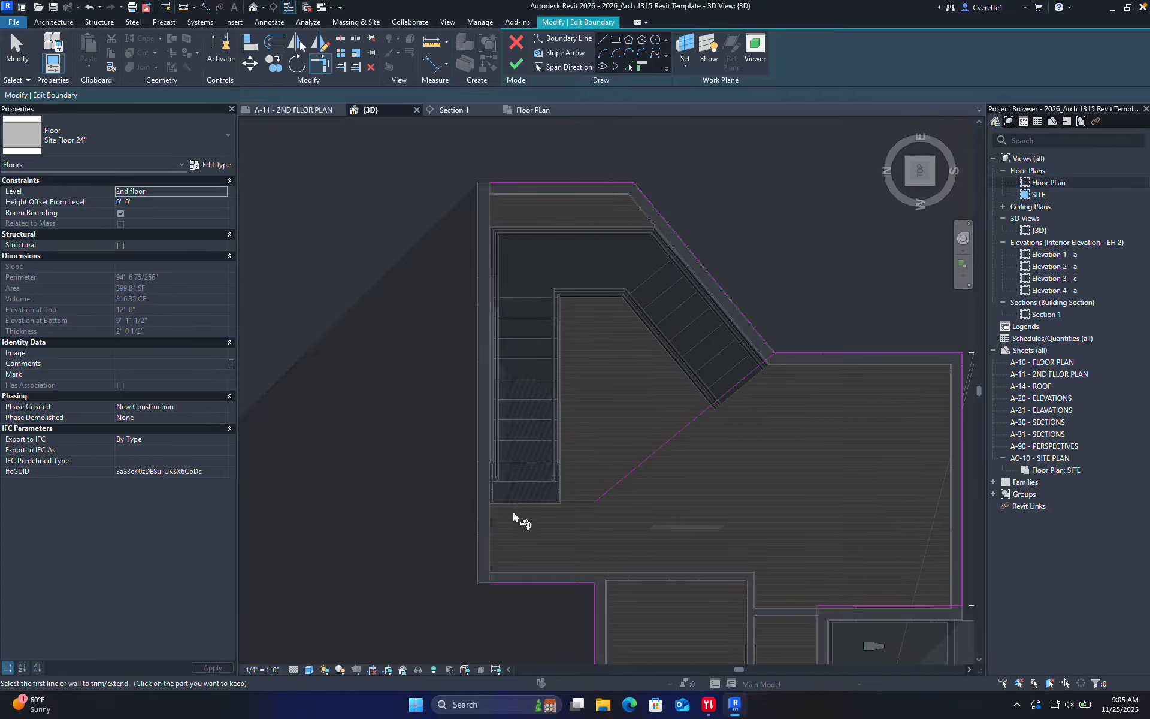
scroll(512, 497, up, 3)
click(513, 495)
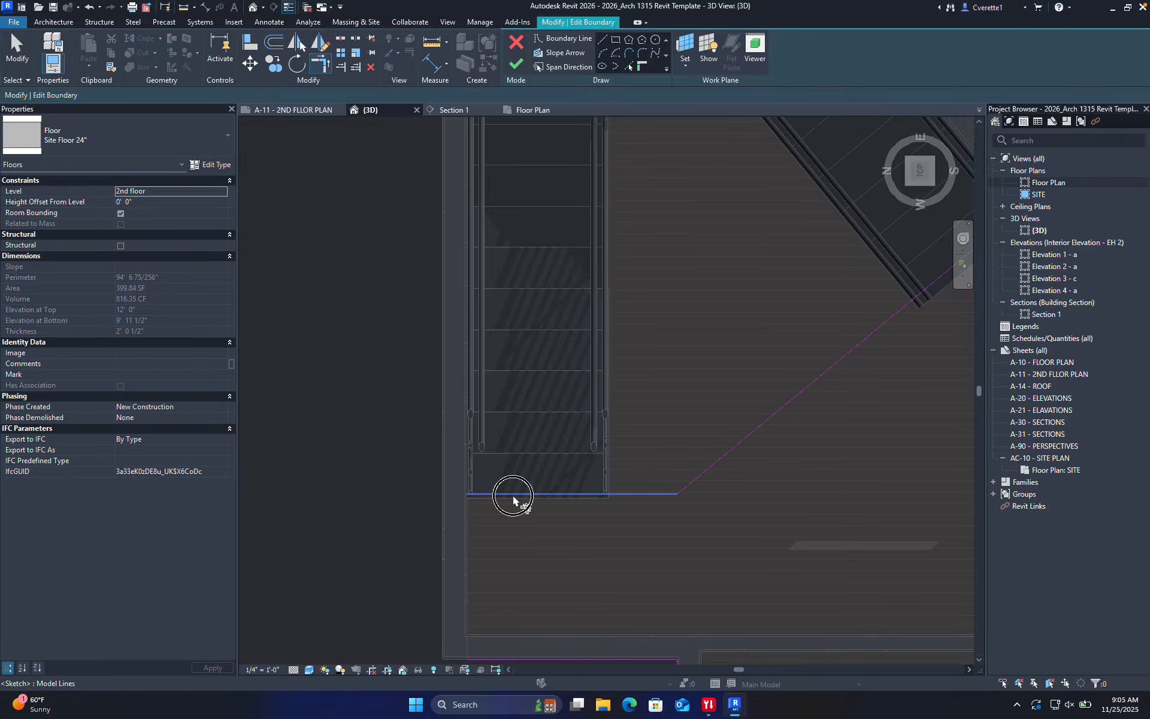
click(467, 521)
scroll(479, 419, down, 5)
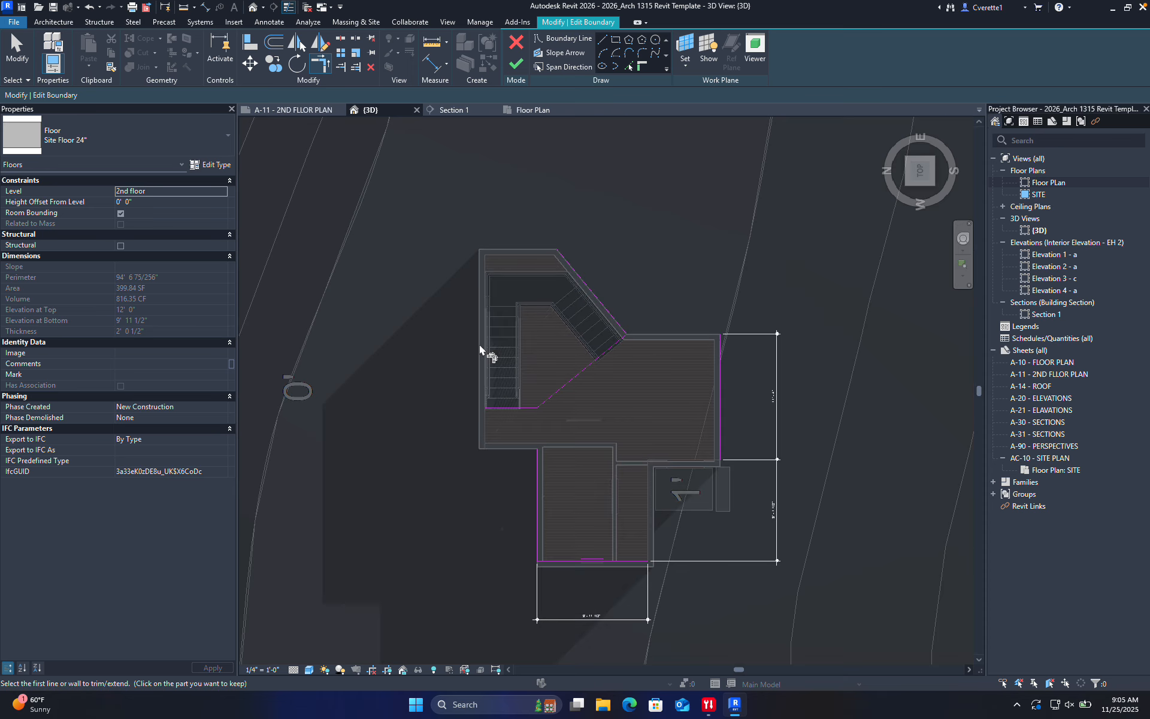
scroll(601, 326, up, 4)
click(647, 396)
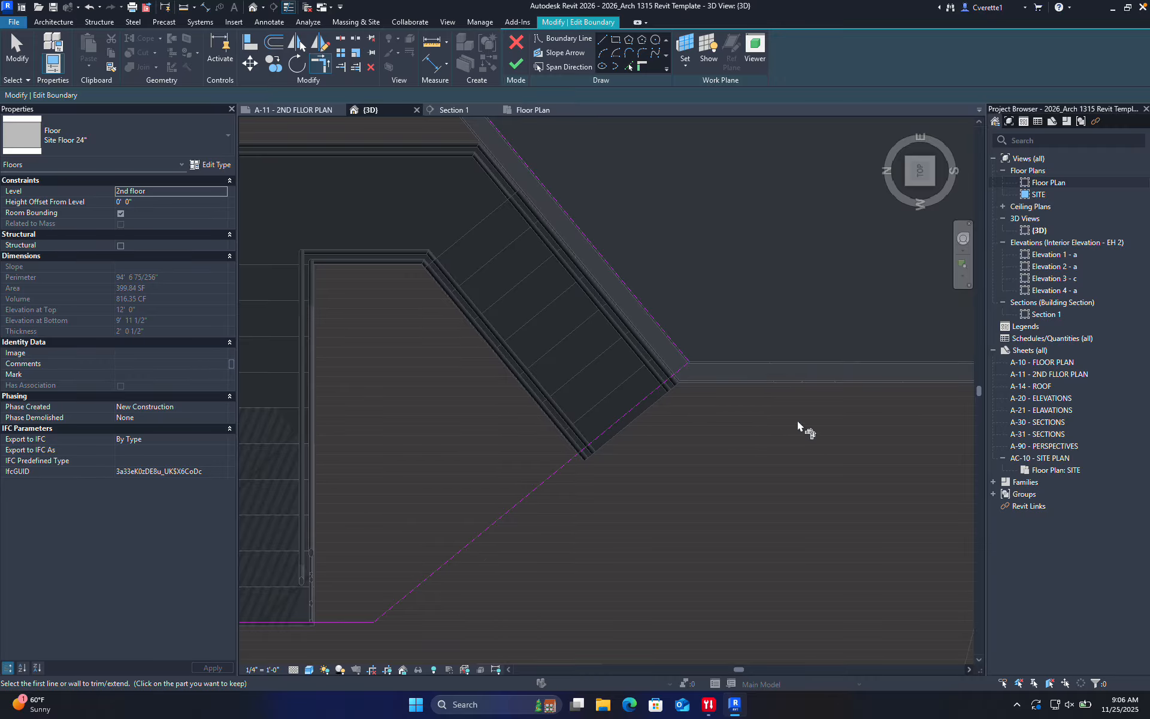
Check the diagonal and top sketch lines, attempt to finish, and dismiss the intersecting-lines error
click(663, 329)
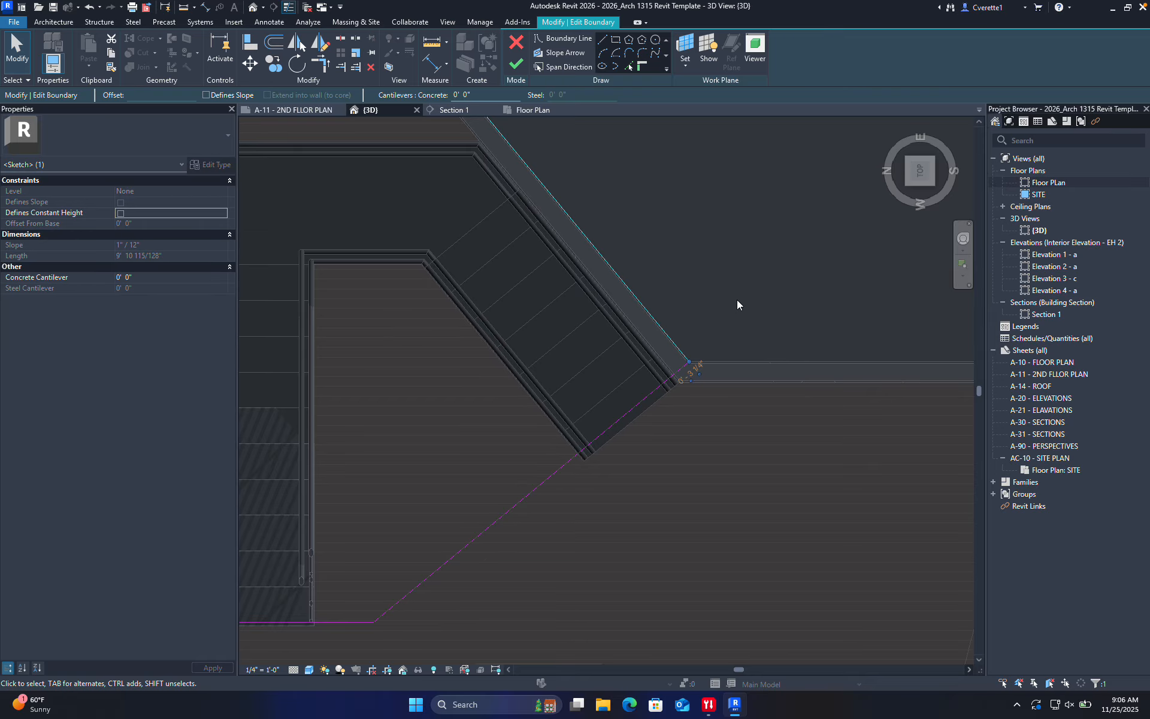
scroll(762, 302, down, 6)
scroll(649, 272, up, 5)
click(652, 322)
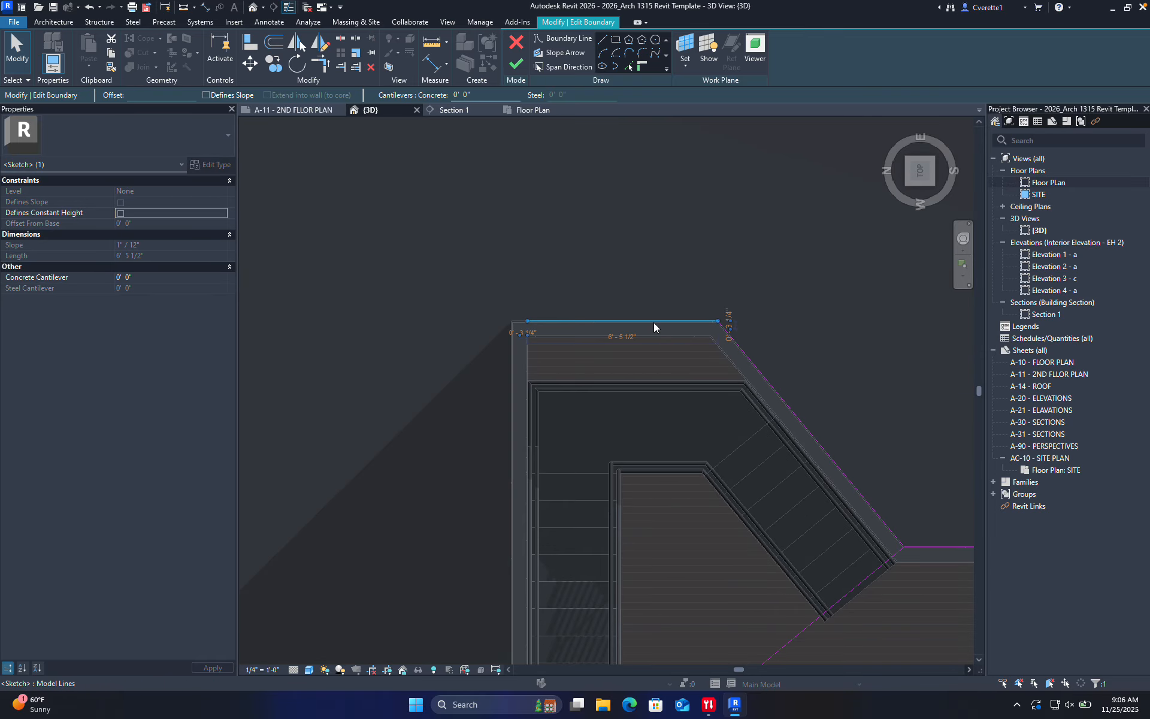
ctrl+click(748, 358)
click(818, 368)
scroll(816, 372, down, 4)
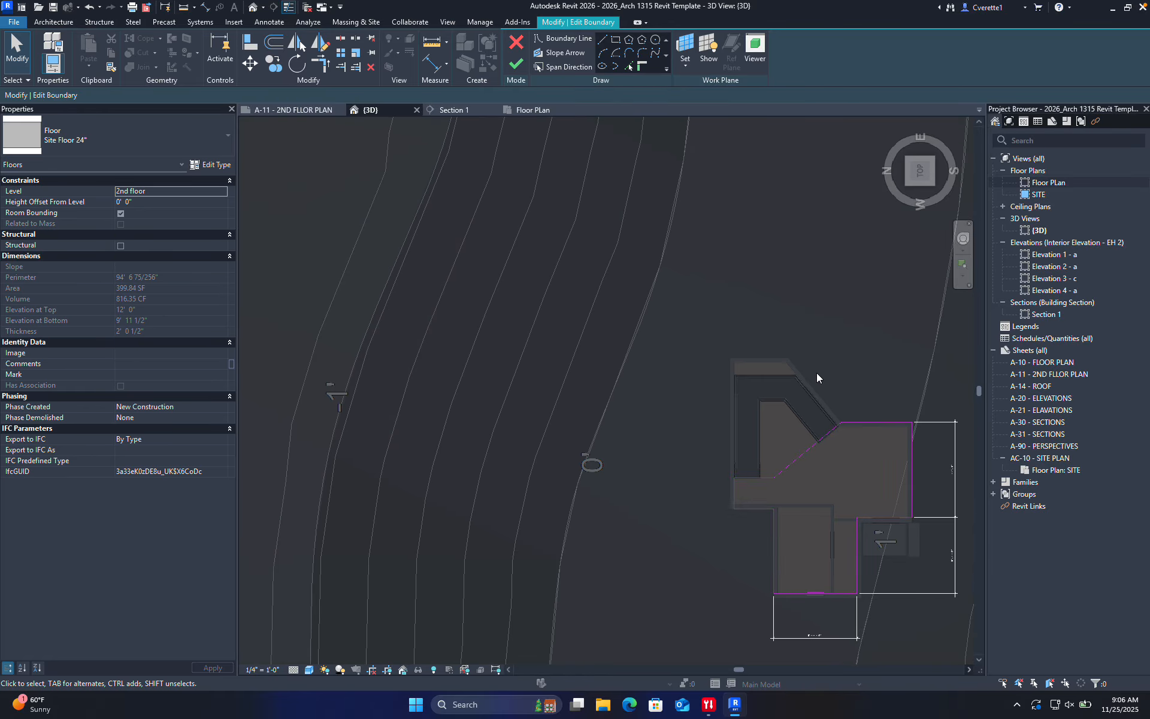
scroll(739, 362, up, 6)
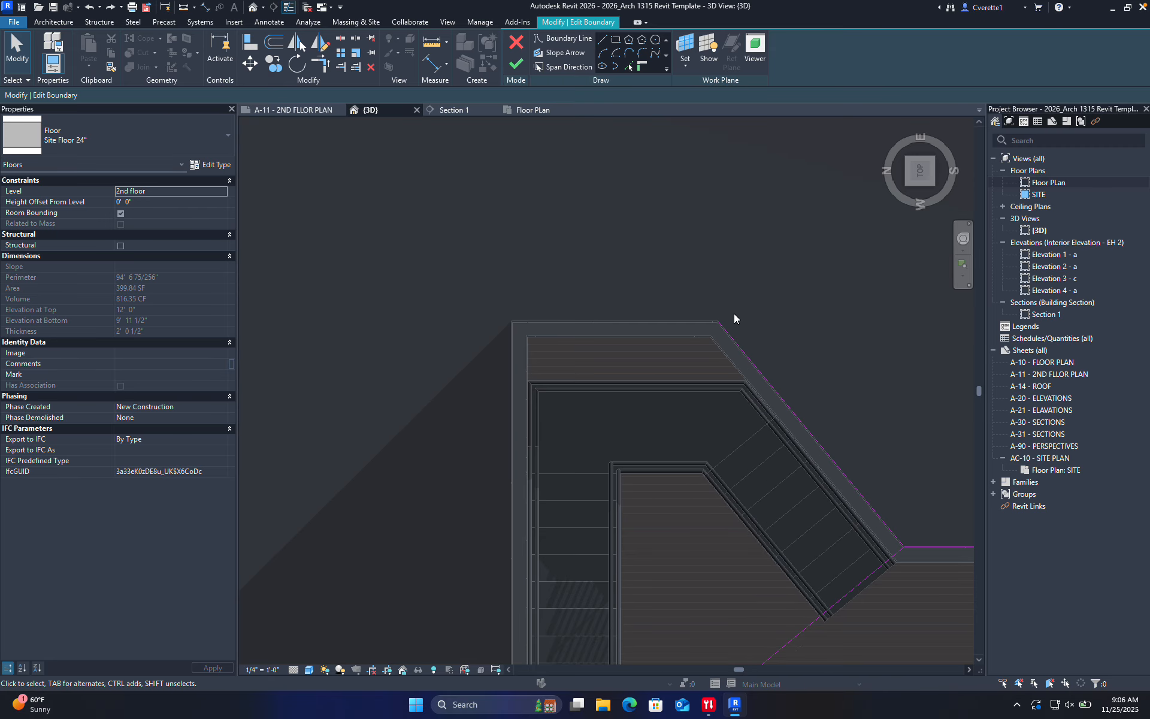
scroll(814, 289, down, 3)
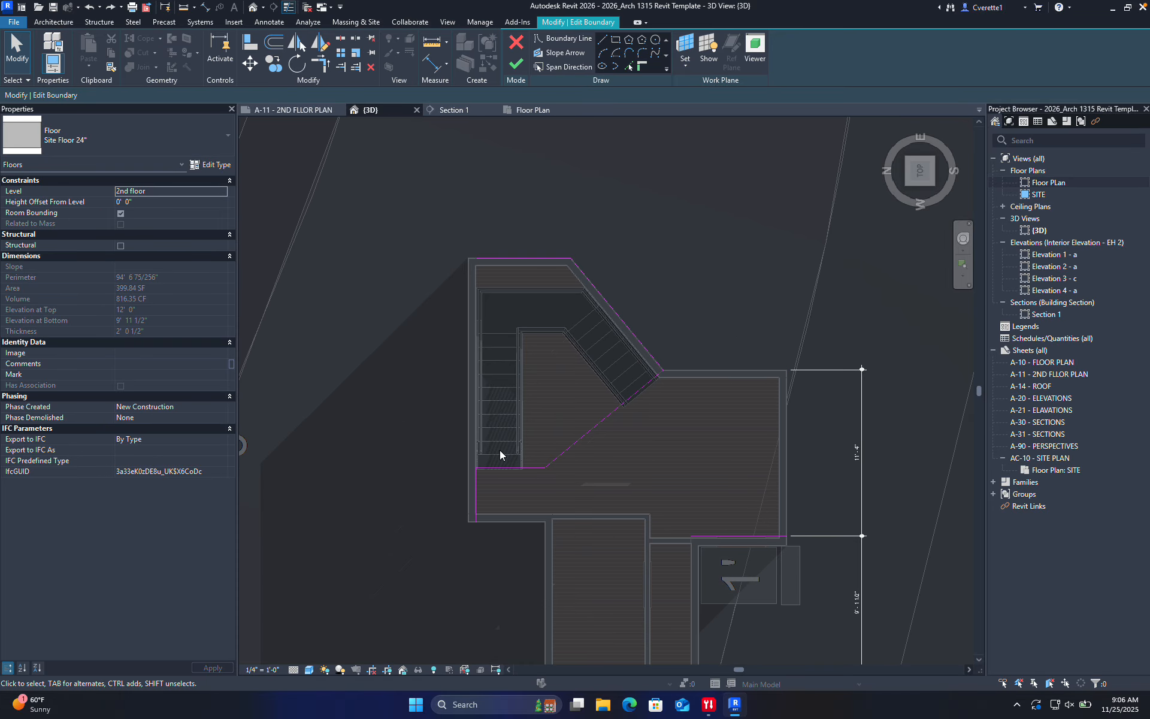
click(515, 63)
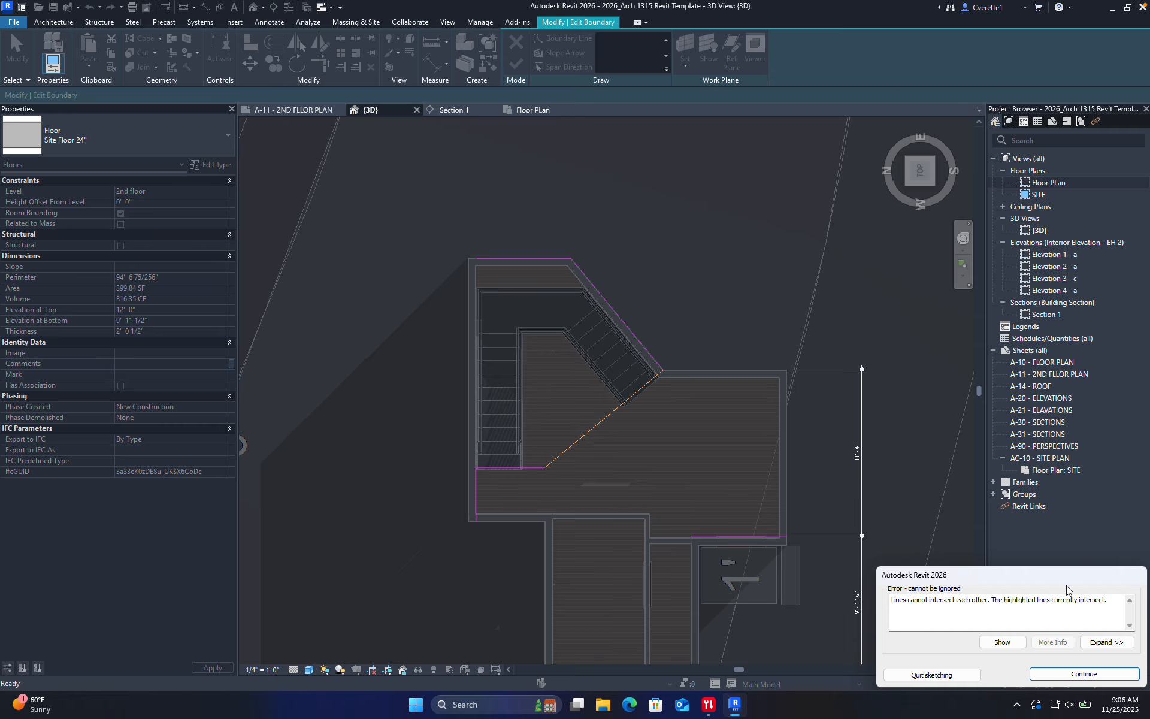
click(1084, 673)
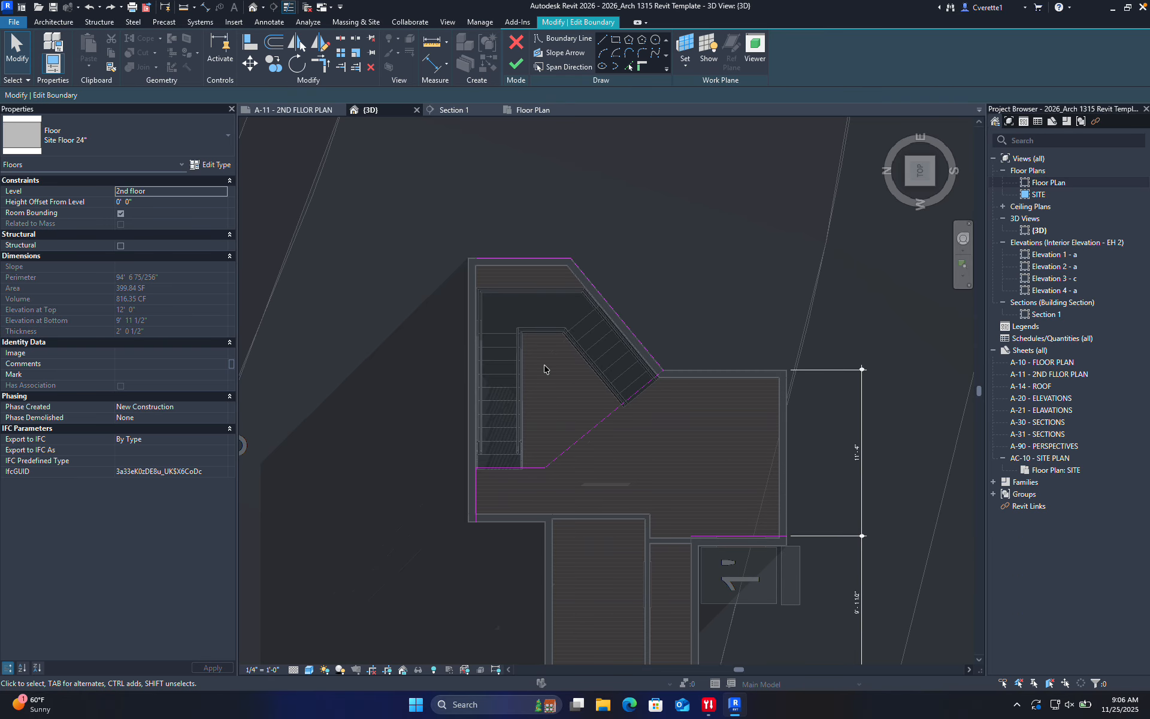
Delete the diagonal and top boundary lines and finish the slab boundary edit
click(624, 321)
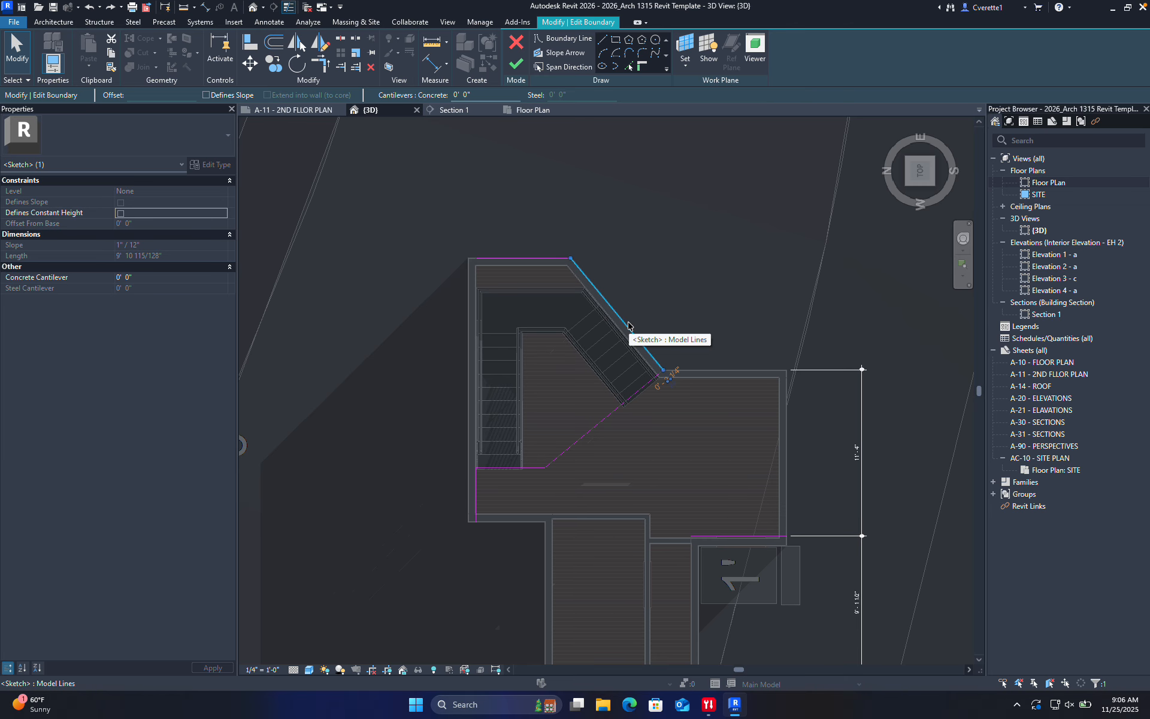
key(Delete)
click(530, 259)
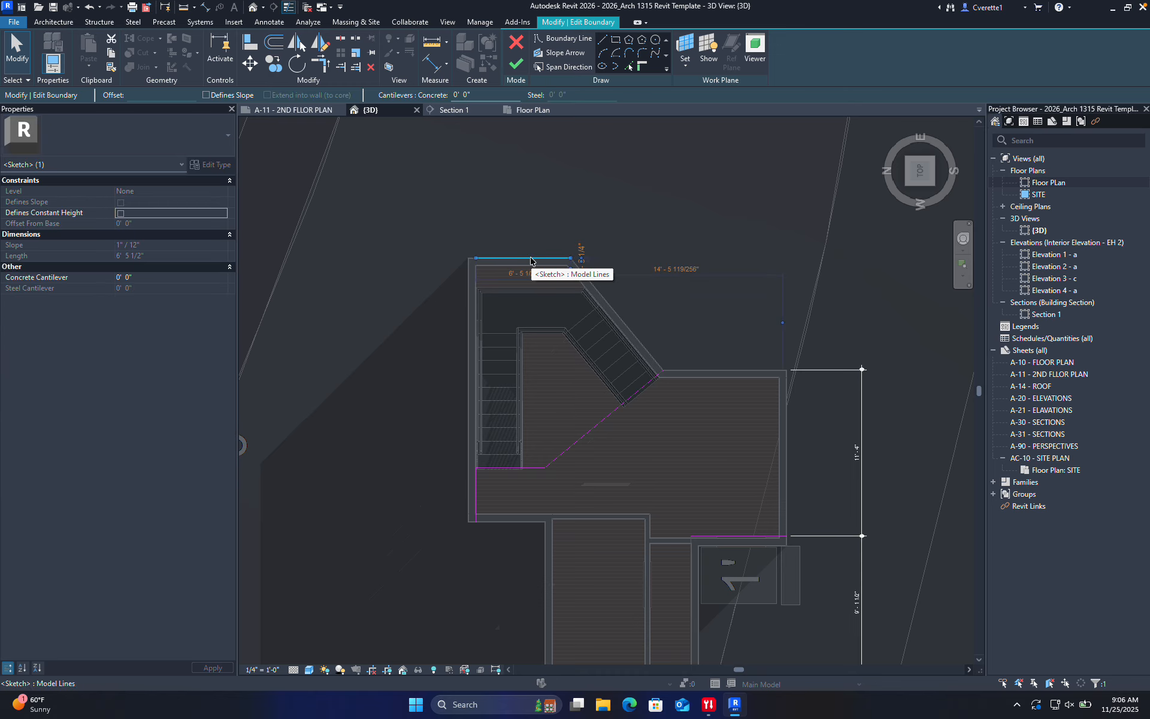
key(Delete)
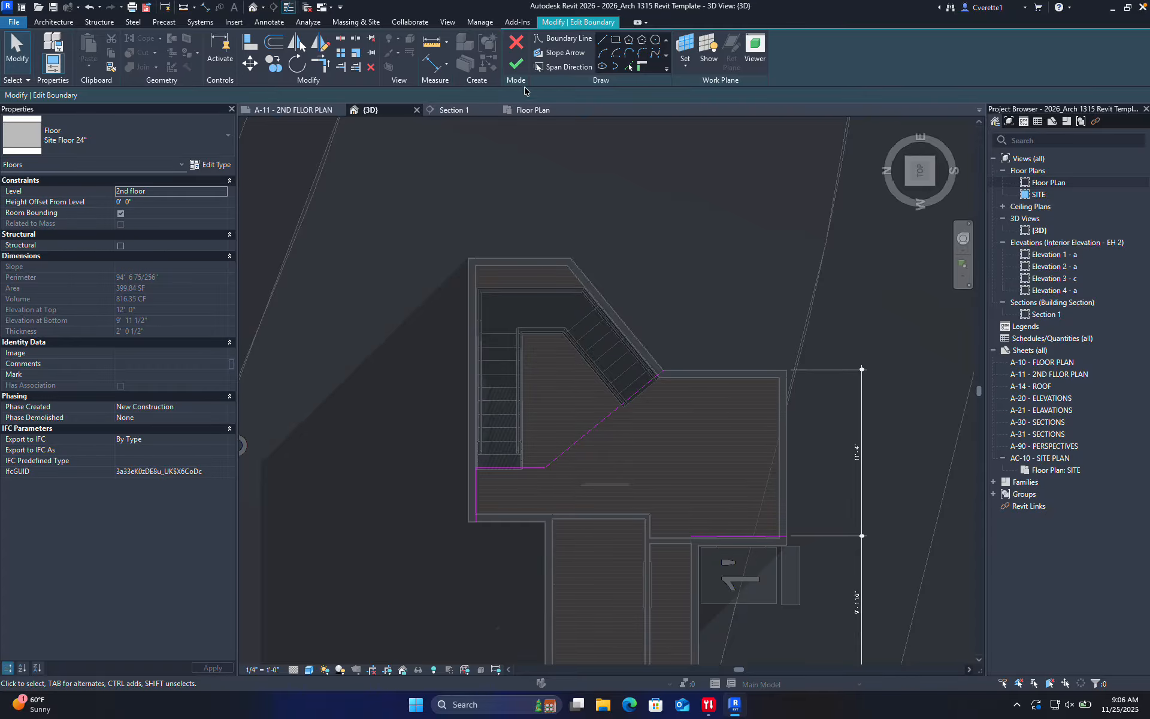
click(516, 64)
Orbit and zoom around the building to review the stair rising through the 2nd floor opening
click(680, 231)
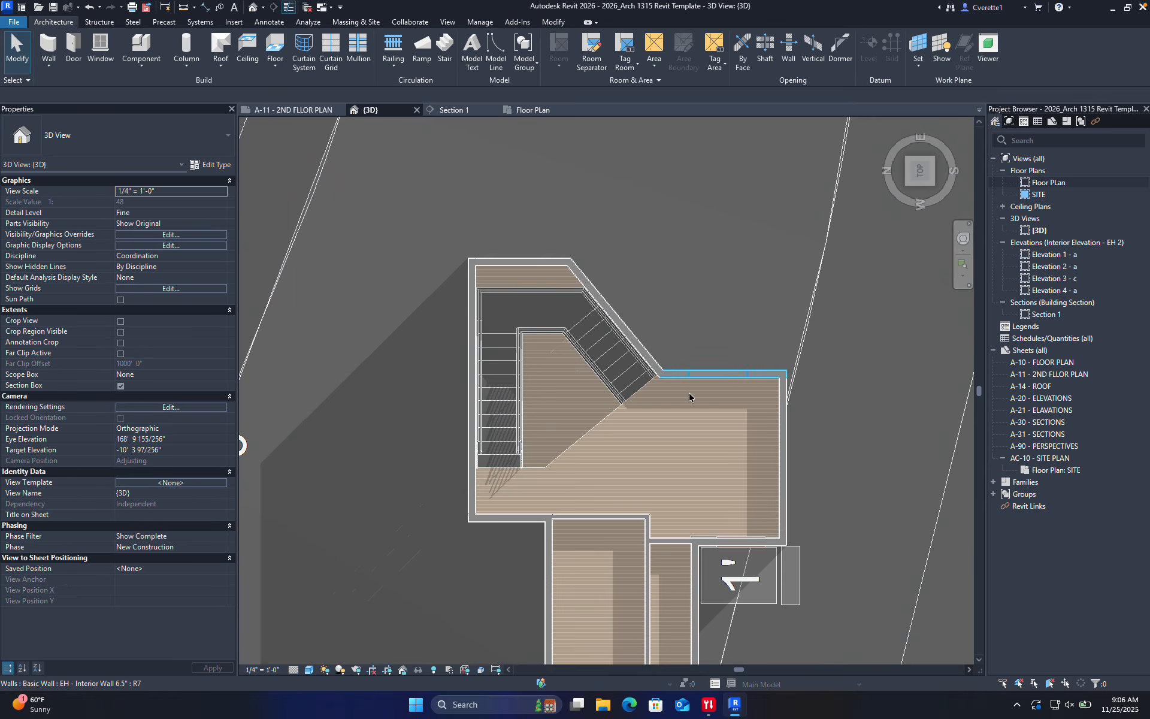
shift+middle_drag(672, 450, 750, 327)
middle_drag(699, 267, 743, 432)
shift+middle_drag(601, 528, 774, 569)
shift+middle_drag(694, 573, 631, 555)
scroll(449, 372, up, 6)
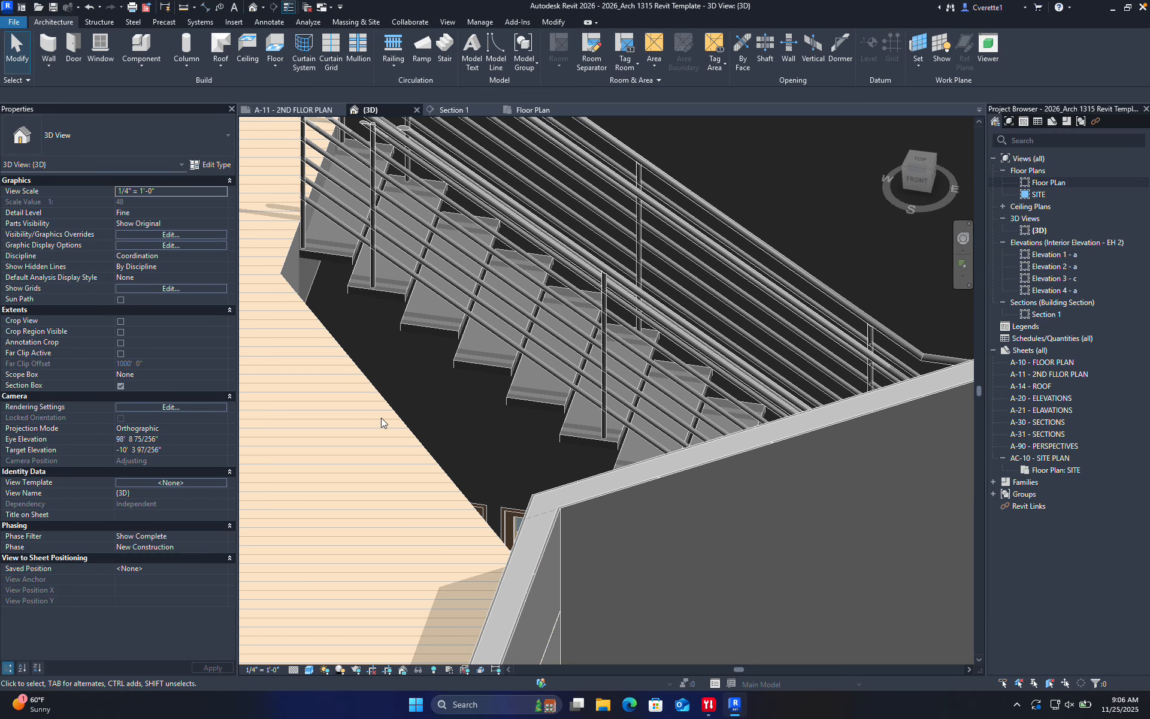
scroll(487, 422, down, 4)
shift+middle_drag(476, 418, 310, 350)
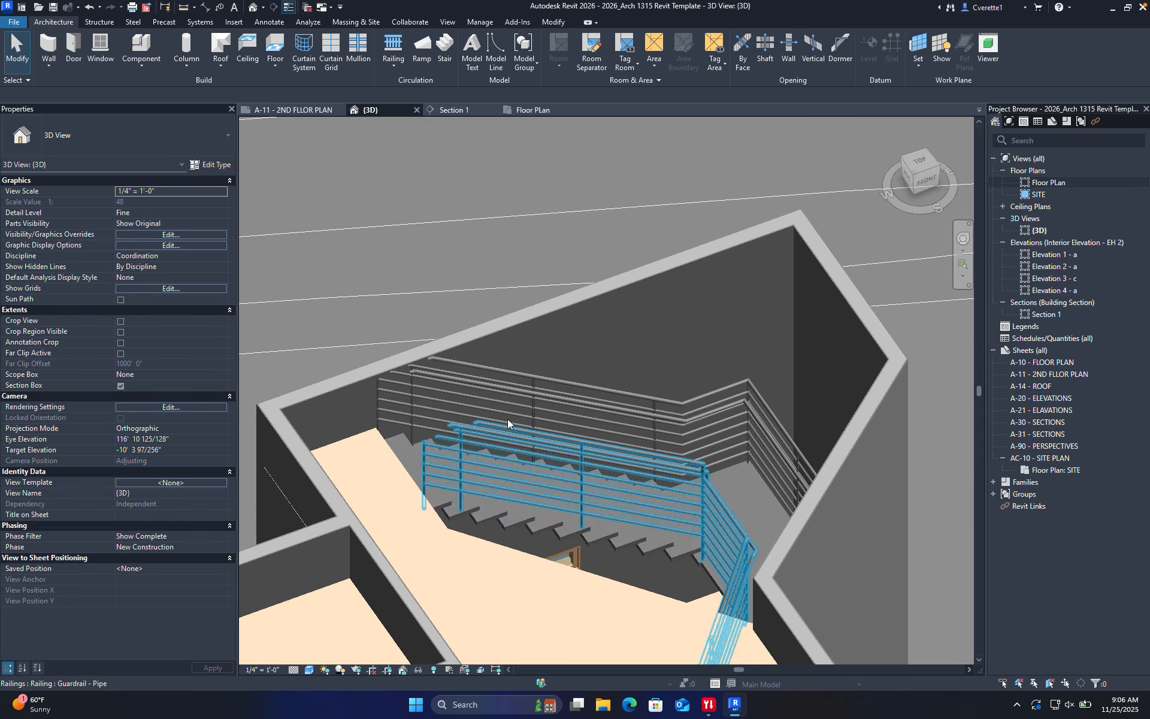
Open the Guardrail - Pipe railing's path for editing and frame its sketch from the top view
double_click(435, 467)
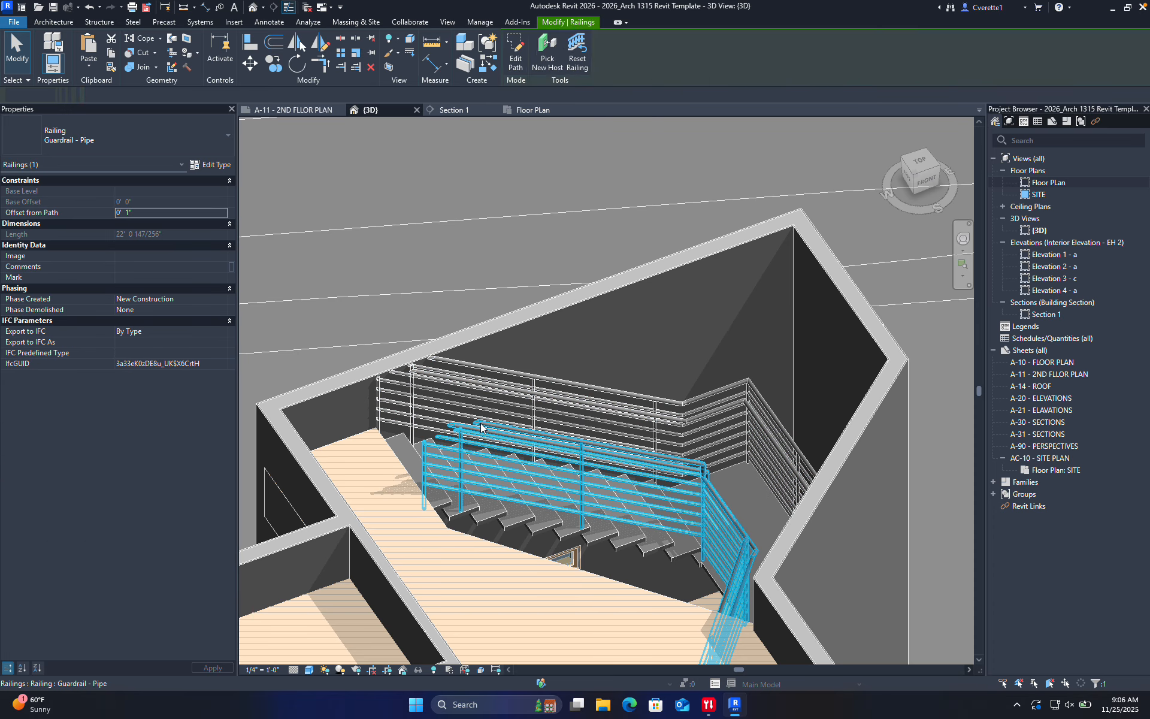
scroll(587, 461, down, 4)
mouse_move(594, 466)
shift+middle_down()
mouse_move(565, 415)
mouse_move(608, 492)
mouse_move(568, 373)
shift+middle_up()
mouse_move(509, 455)
middle_down()
mouse_move(571, 589)
mouse_move(668, 610)
mouse_move(497, 385)
middle_up()
scroll(503, 389, up, 5)
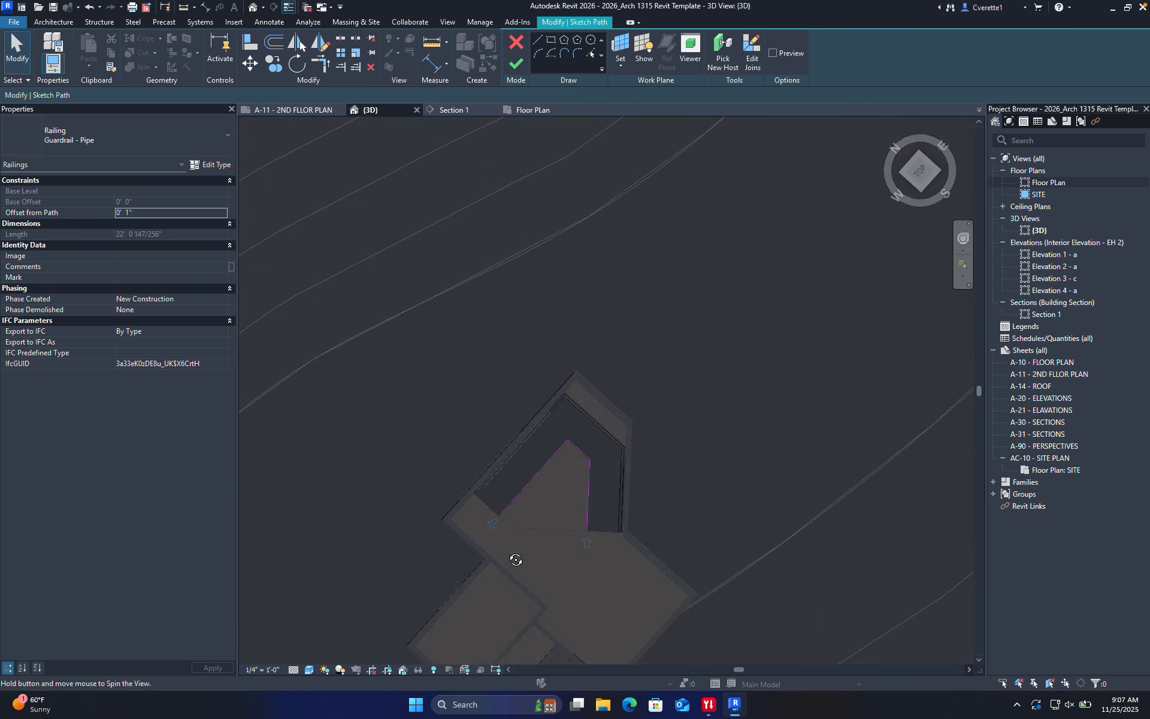
click(920, 174)
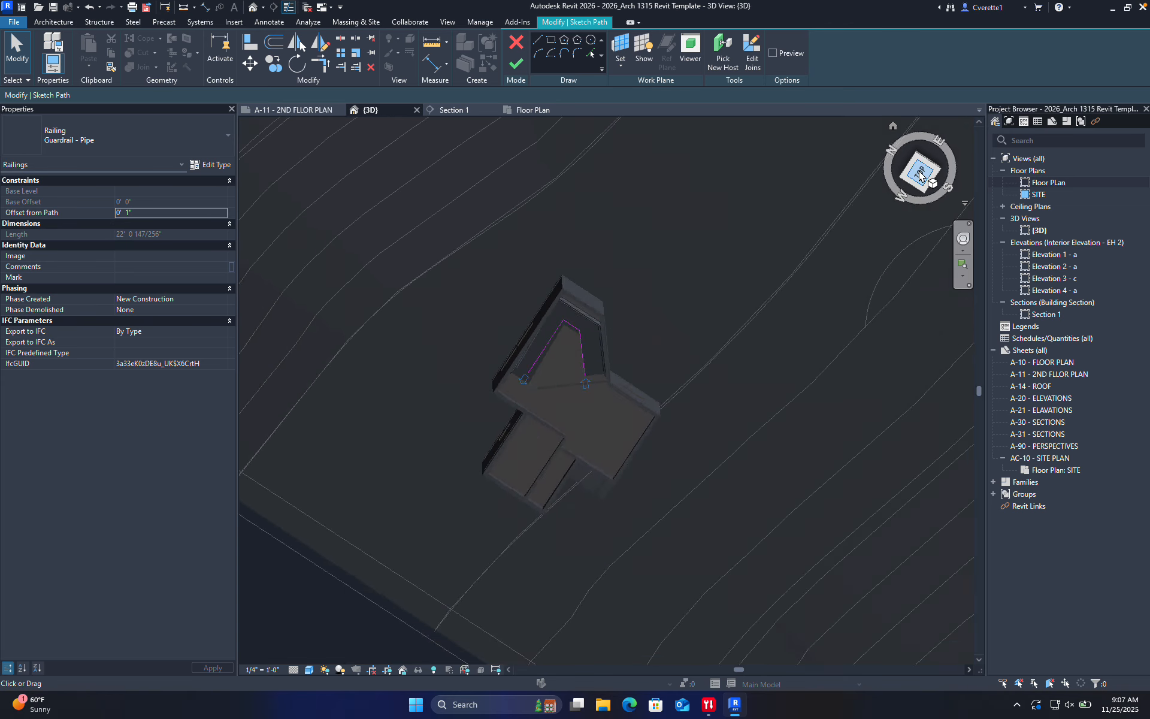
scroll(671, 214, down, 4)
middle_drag(516, 185, 619, 396)
scroll(619, 396, up, 2)
scroll(619, 396, up, 4)
scroll(849, 548, up, 8)
mouse_move(849, 549)
middle_down()
mouse_move(778, 431)
mouse_move(629, 120)
middle_up()
scroll(695, 512, down, 2)
middle_drag(631, 473, 645, 357)
scroll(662, 400, down, 4)
middle_drag(713, 498, 652, 140)
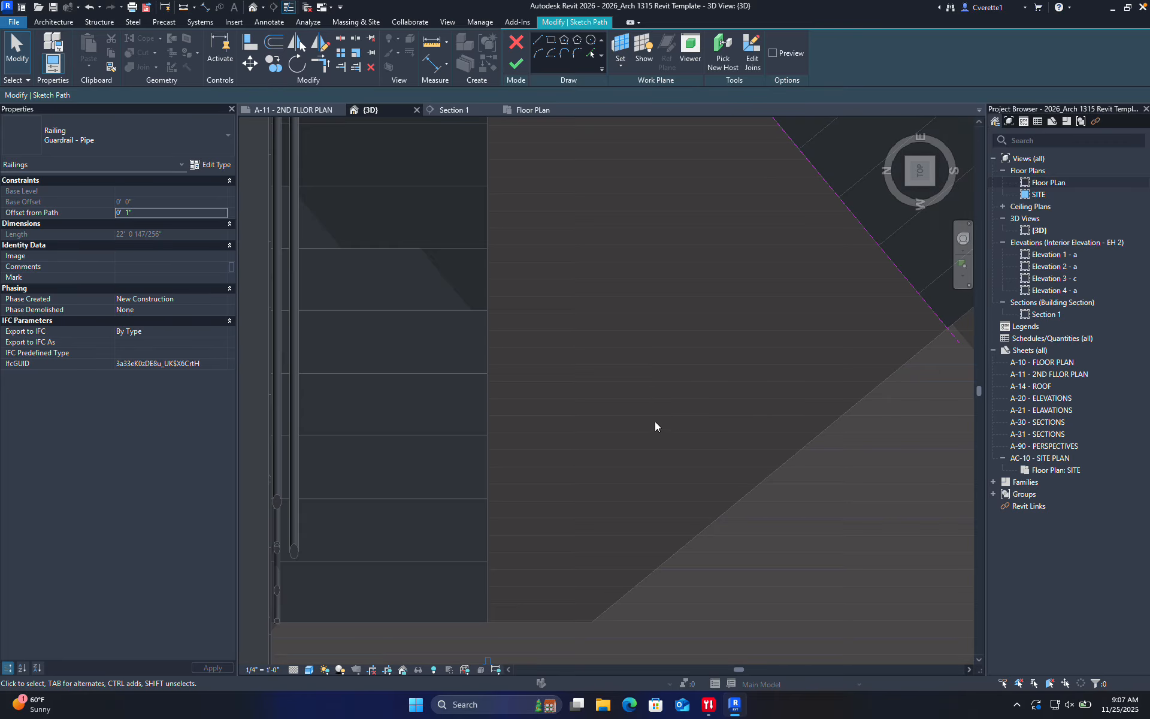
scroll(656, 428, down, 4)
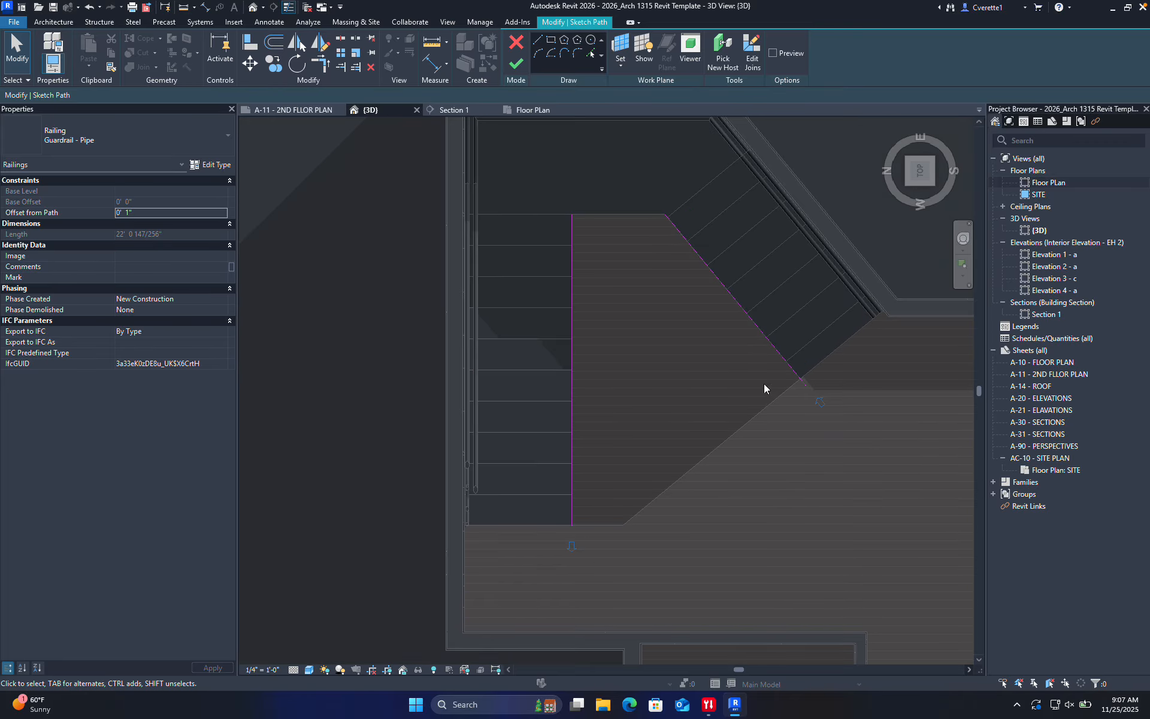
Draw a 1'-6" railing path line starting at the sketch corner
click(543, 42)
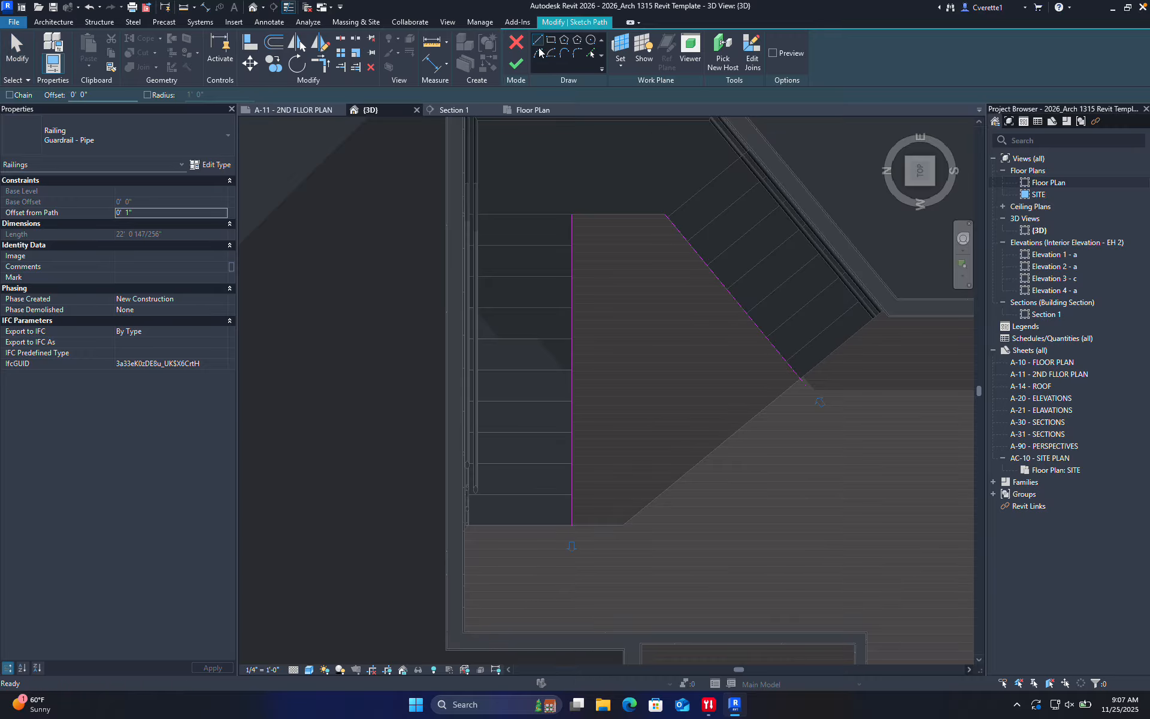
scroll(575, 560, up, 2)
scroll(575, 560, up, 1)
click(571, 503)
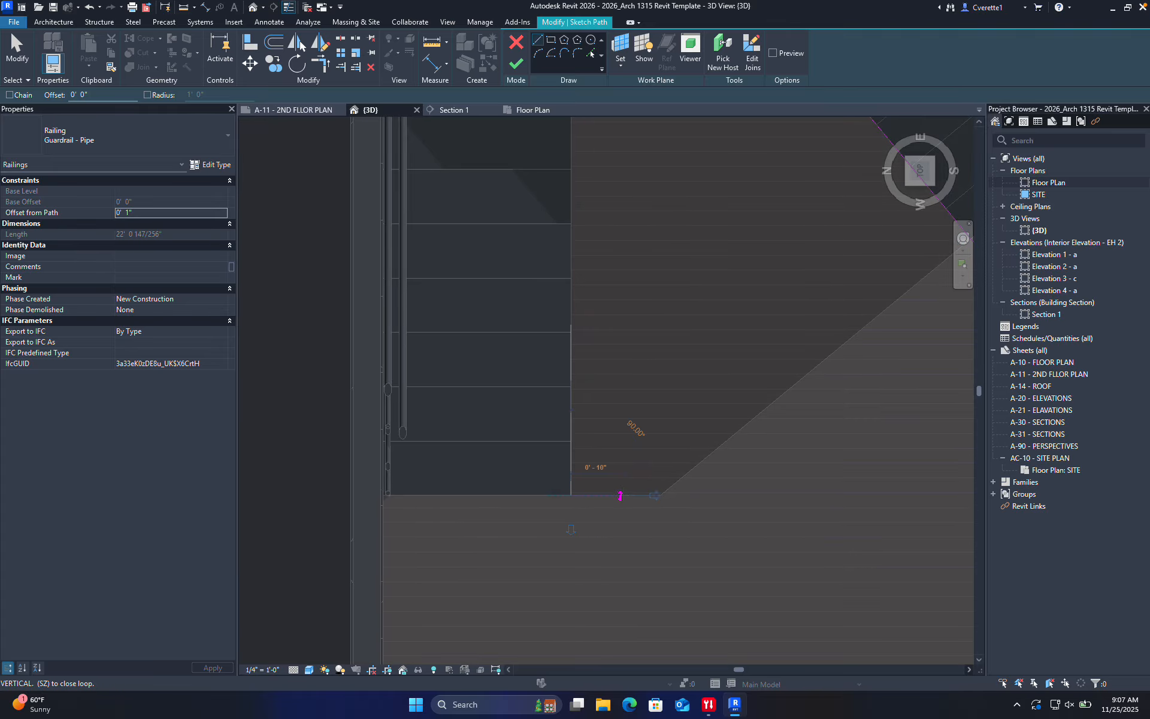
click(659, 495)
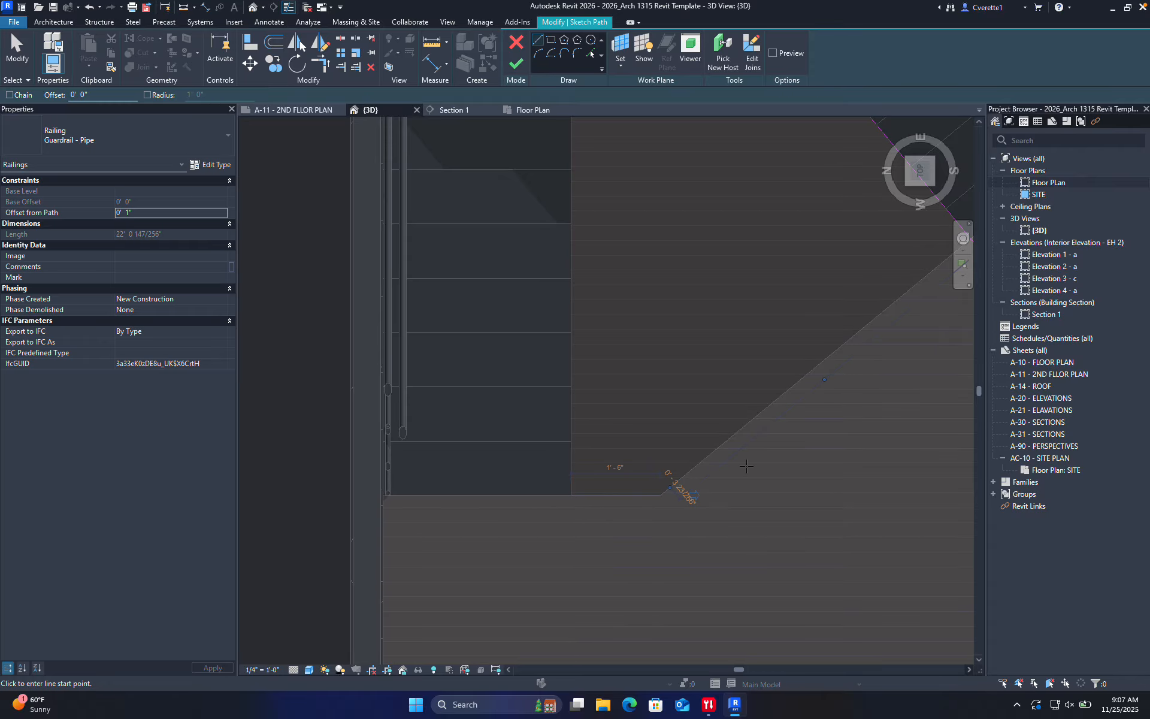
scroll(851, 444, down, 1)
middle_drag(850, 444, 681, 539)
scroll(764, 383, up, 3)
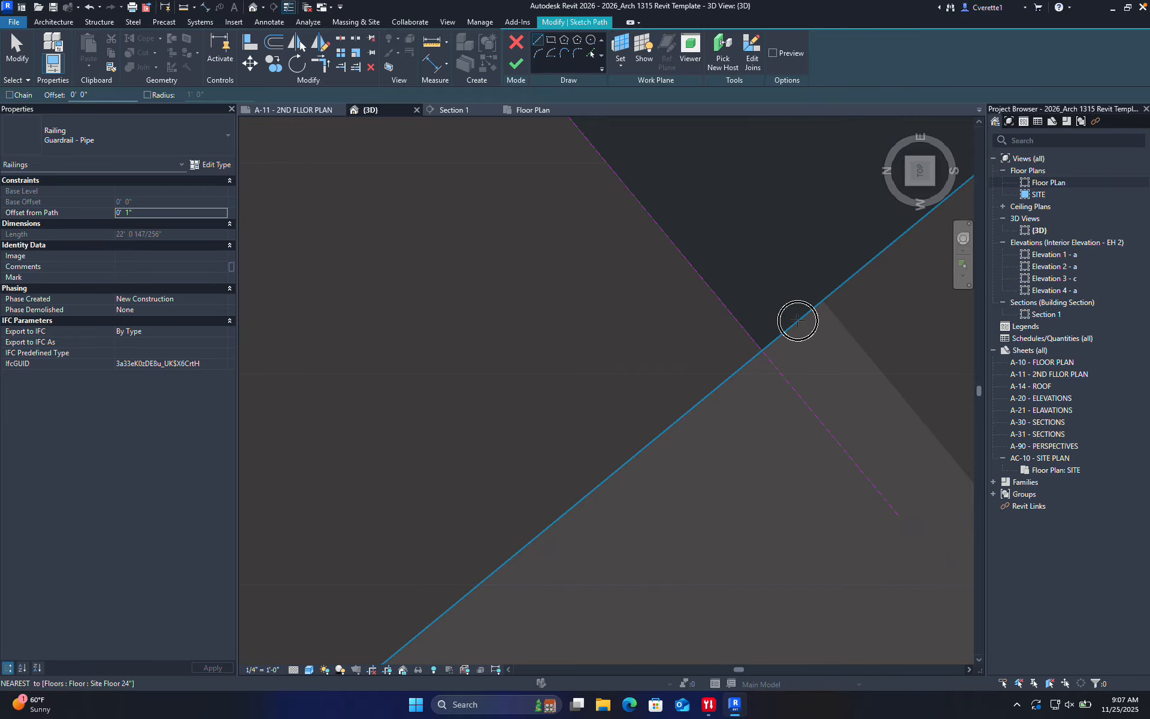
Add a path line from the corner to the floor edge and finish the railing, now about 30' 7"
click(762, 350)
scroll(639, 496, down, 4)
middle_drag(574, 580, 648, 472)
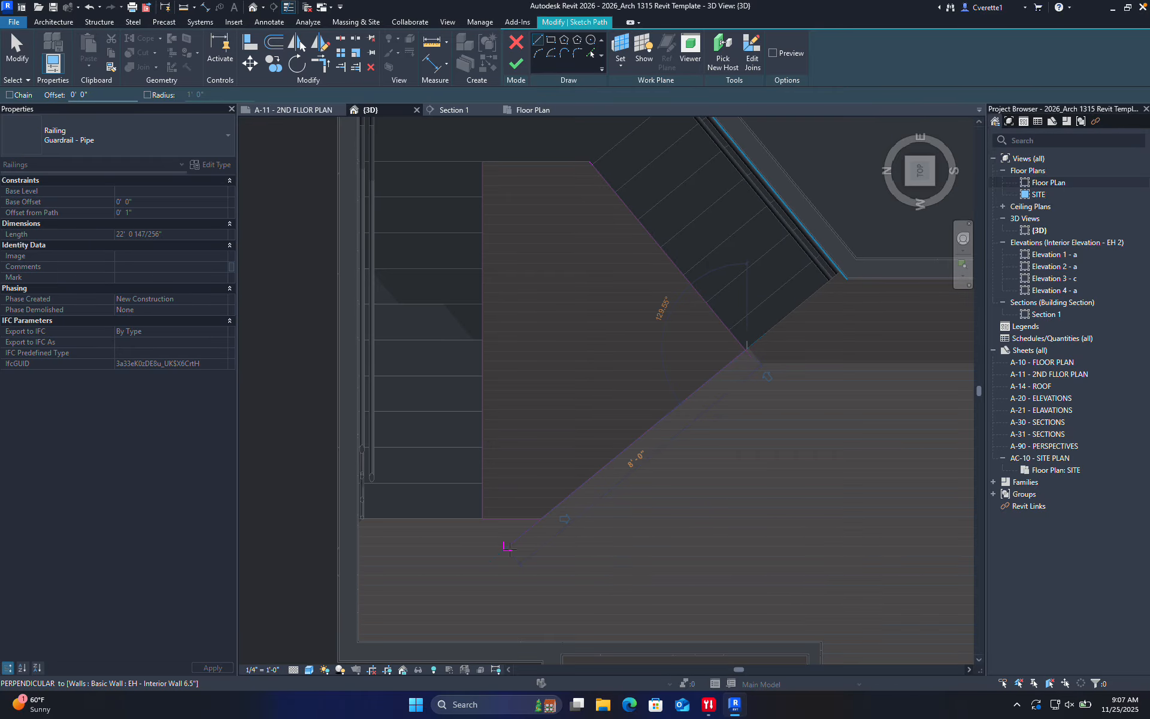
click(542, 517)
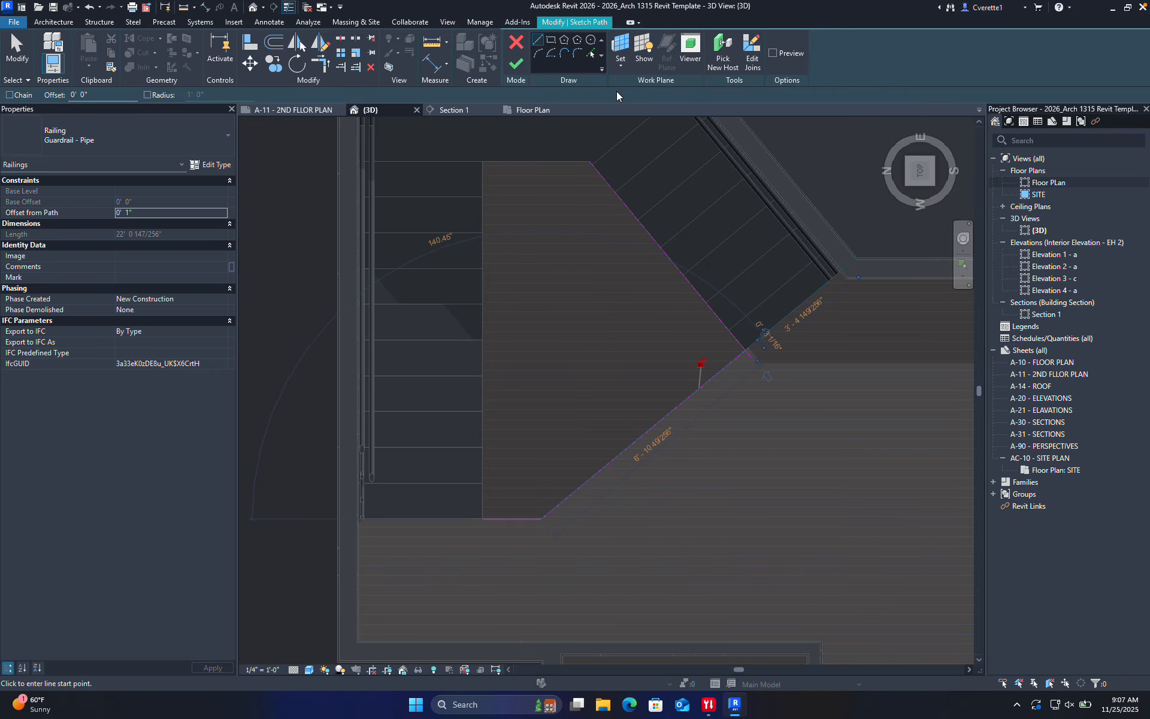
click(515, 62)
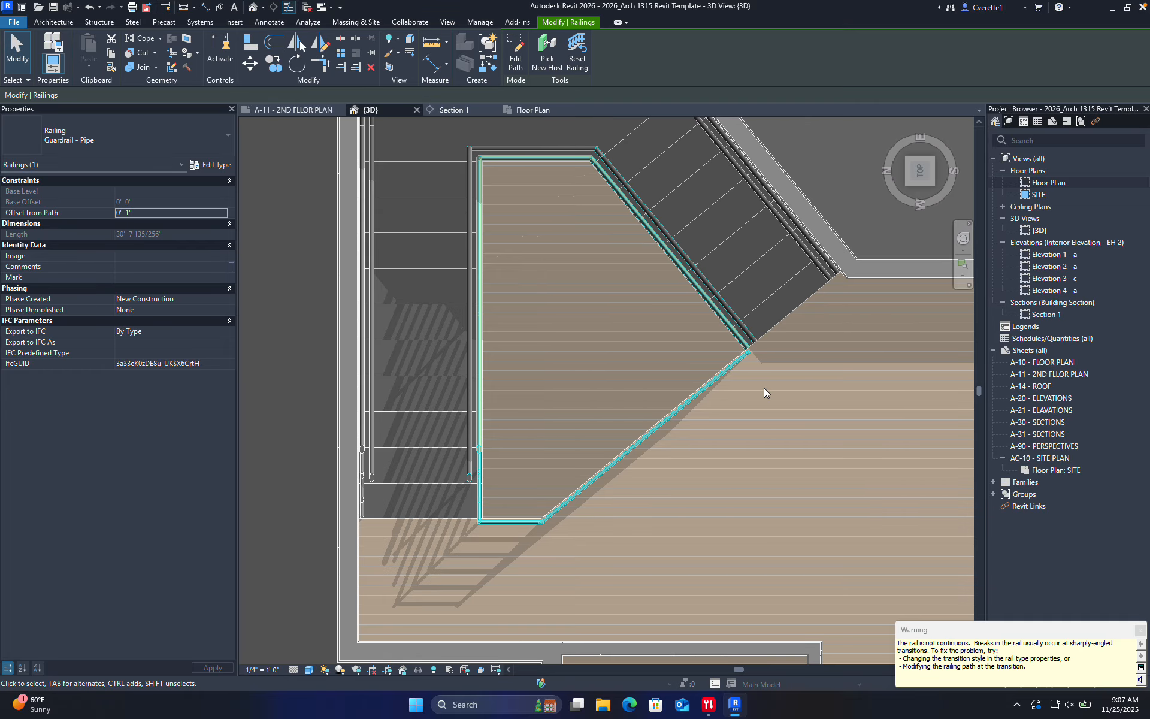
click(763, 387)
scroll(778, 405, down, 5)
Orbit to an angled view and reopen the Guardrail - Pipe railing path
shift+middle_drag(792, 497, 641, 372)
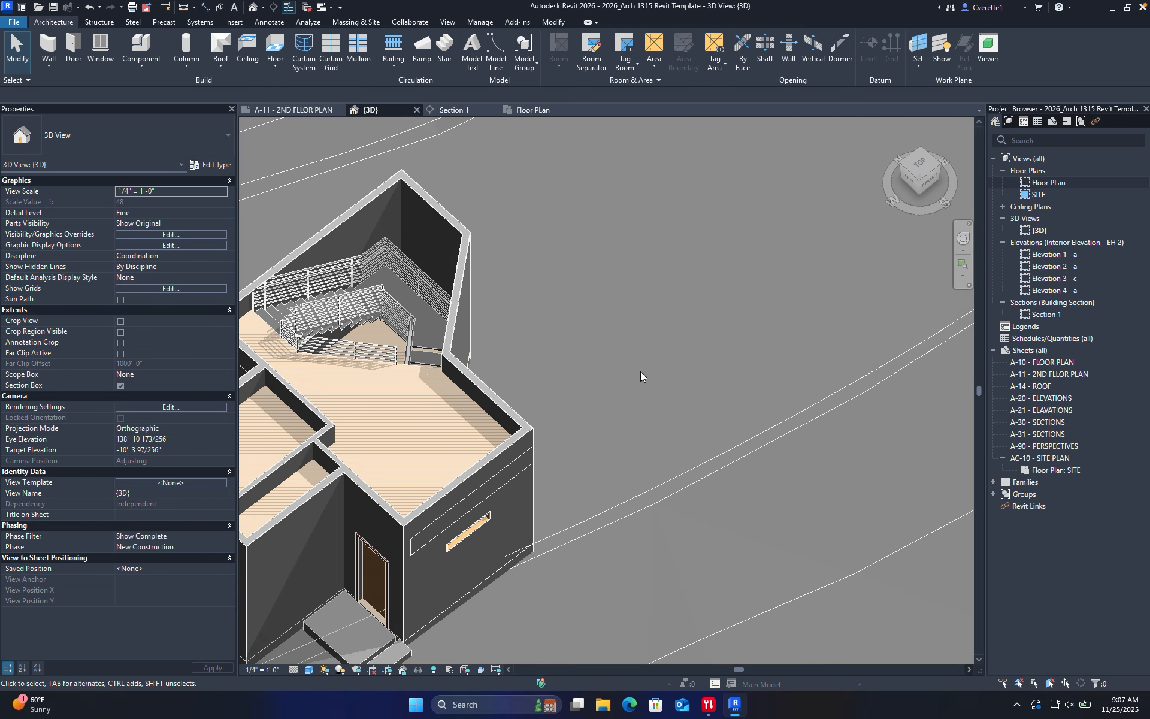
scroll(793, 465, down, 2)
scroll(663, 465, up, 4)
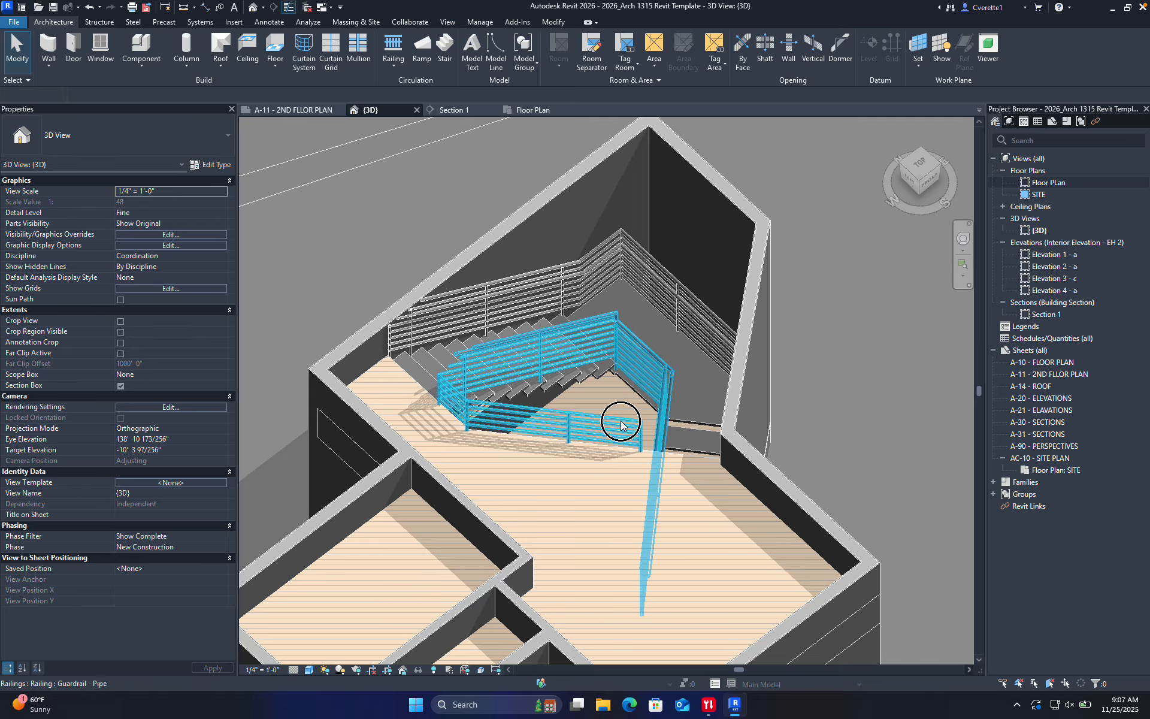
double_click(620, 420)
scroll(648, 448, up, 2)
scroll(643, 458, down, 3)
scroll(638, 490, up, 1)
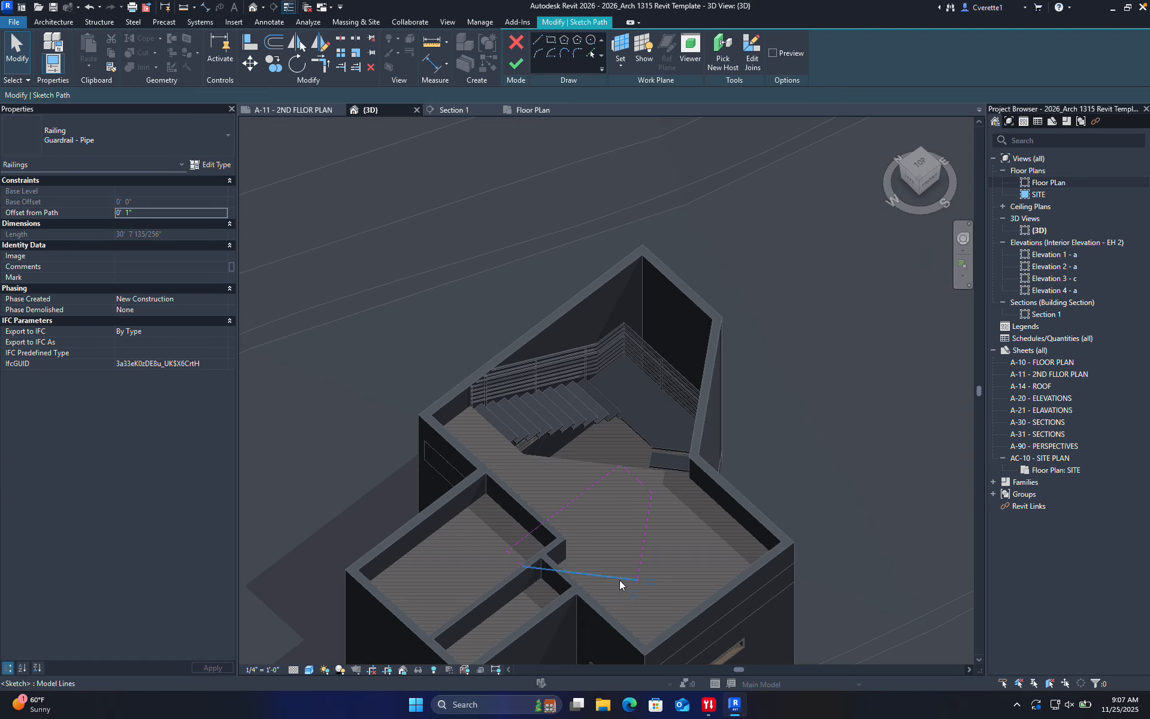
Stretch the new path line's end to the wall, finish the railing, and save the project
click(619, 578)
click(686, 585)
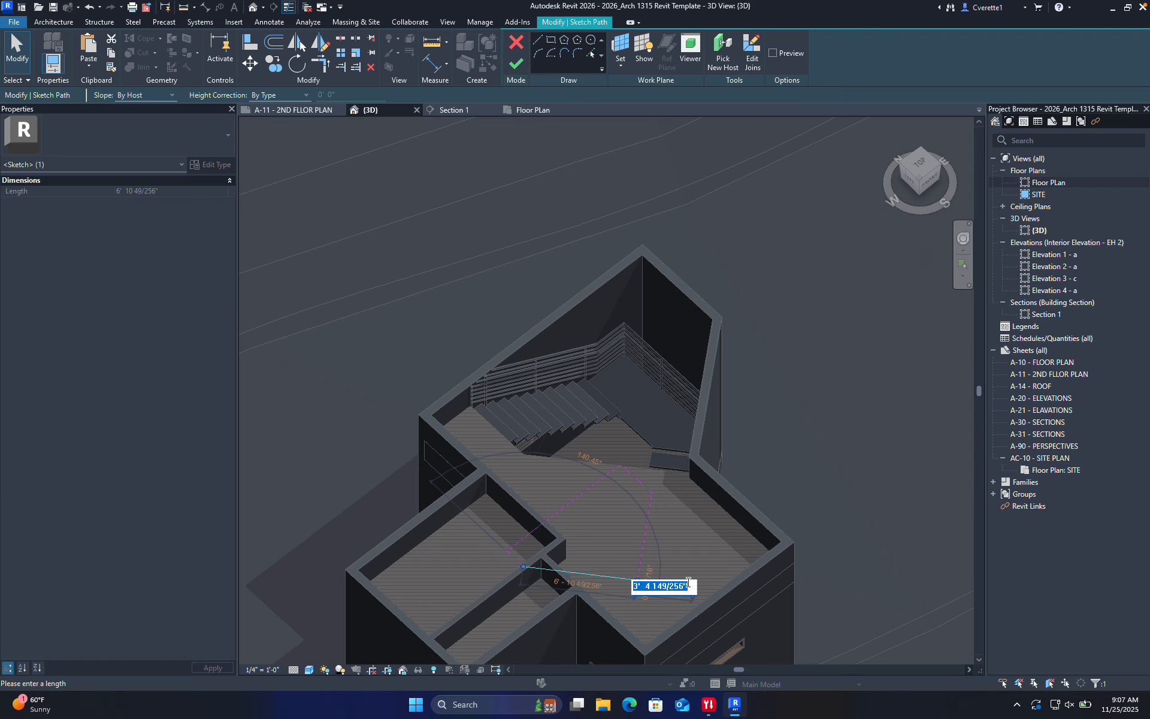
key(Escape)
scroll(688, 580, up, 3)
drag(647, 518, 737, 524)
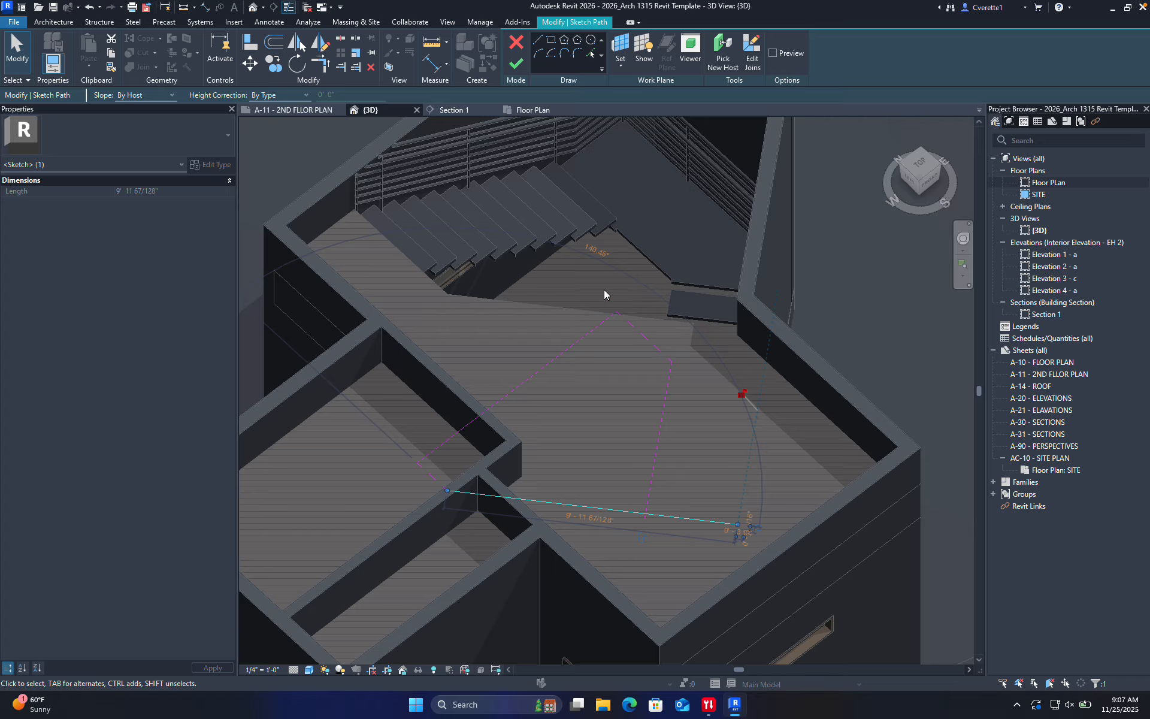
click(523, 63)
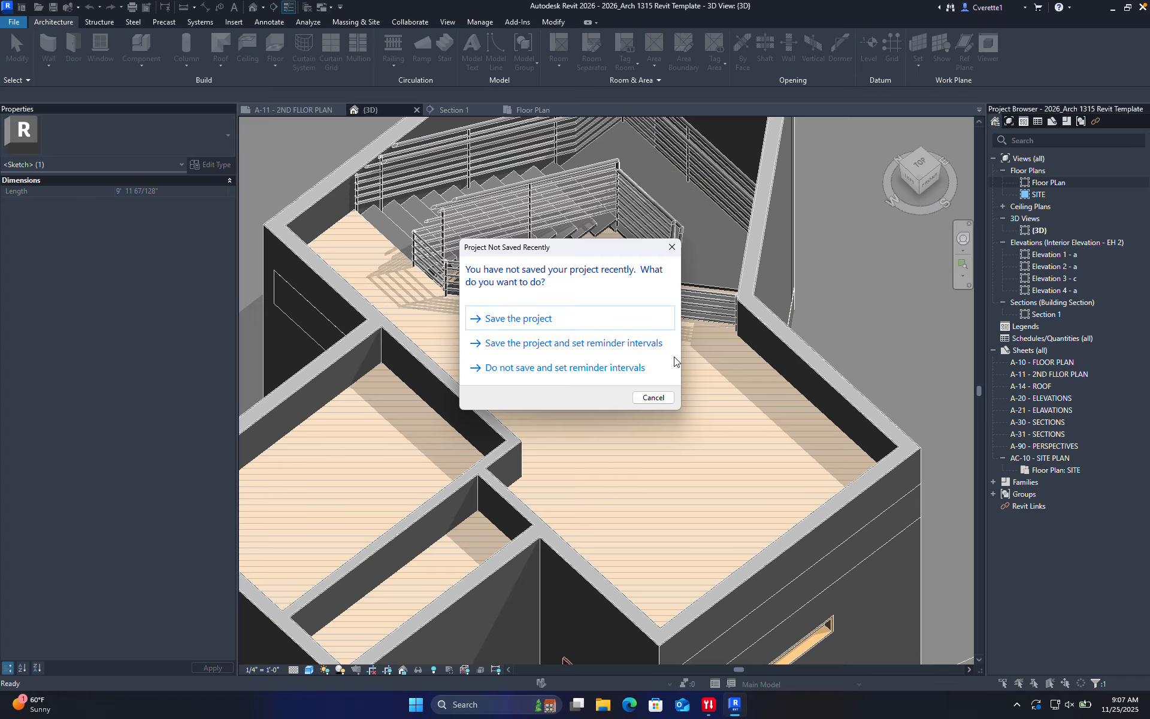
click(580, 325)
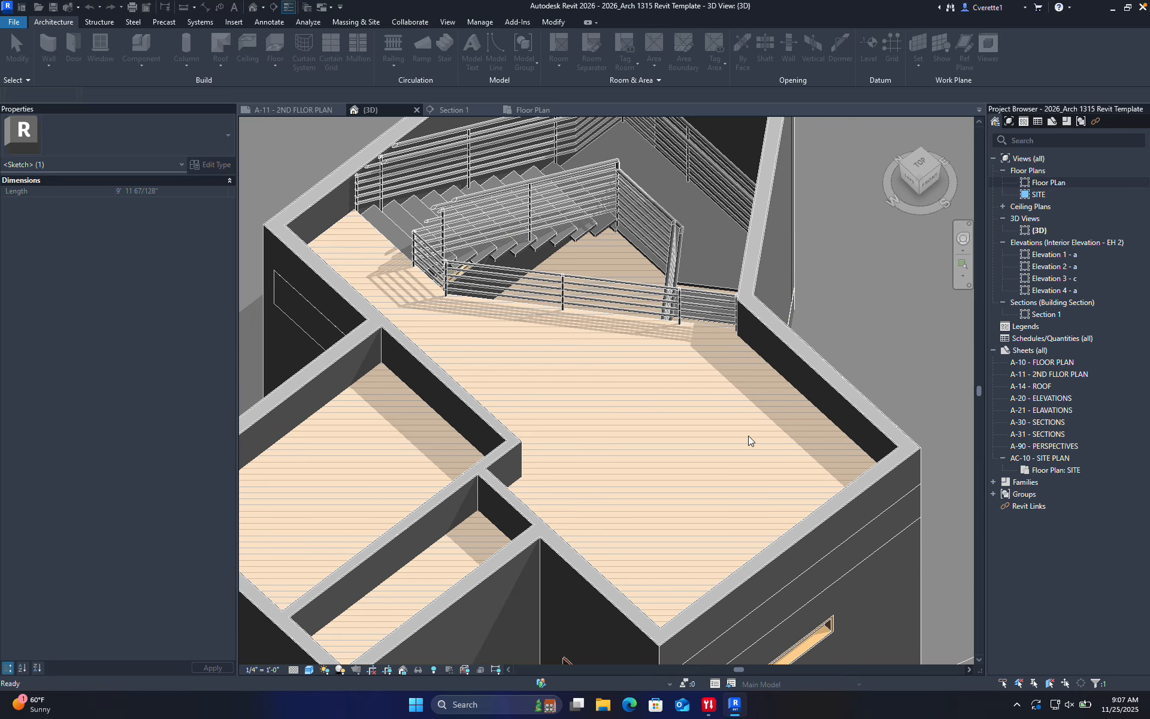
Raise the top of the 3D section box and orbit to frame the stair railings
scroll(612, 413, down, 4)
shift+middle_drag(591, 419, 600, 484)
click(642, 429)
scroll(644, 422, down, 3)
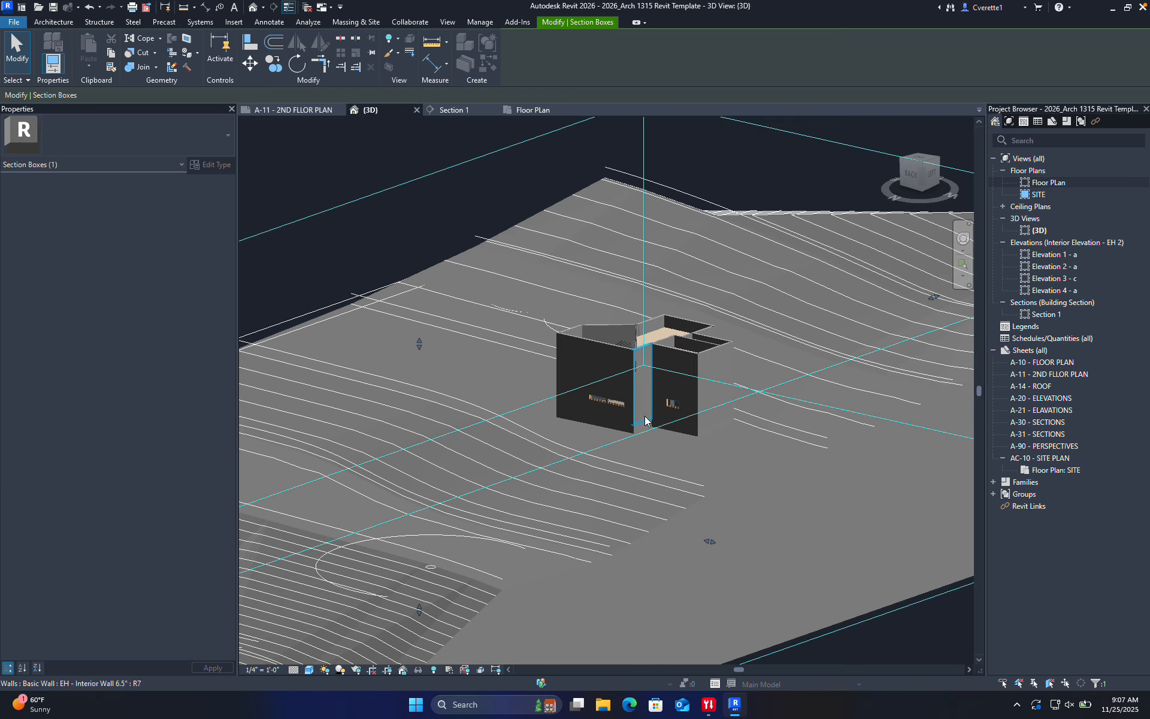
drag(419, 342, 421, 326)
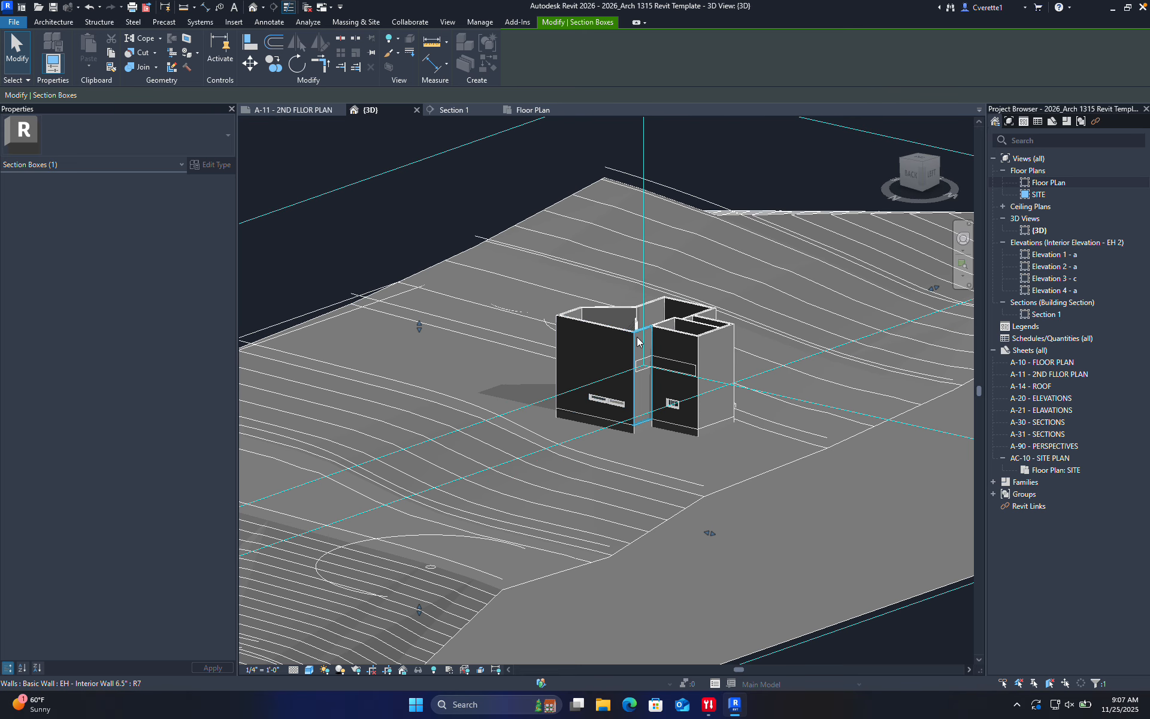
scroll(645, 311, up, 4)
shift+middle_drag(644, 311, 491, 415)
middle_drag(377, 555, 533, 429)
scroll(447, 432, up, 3)
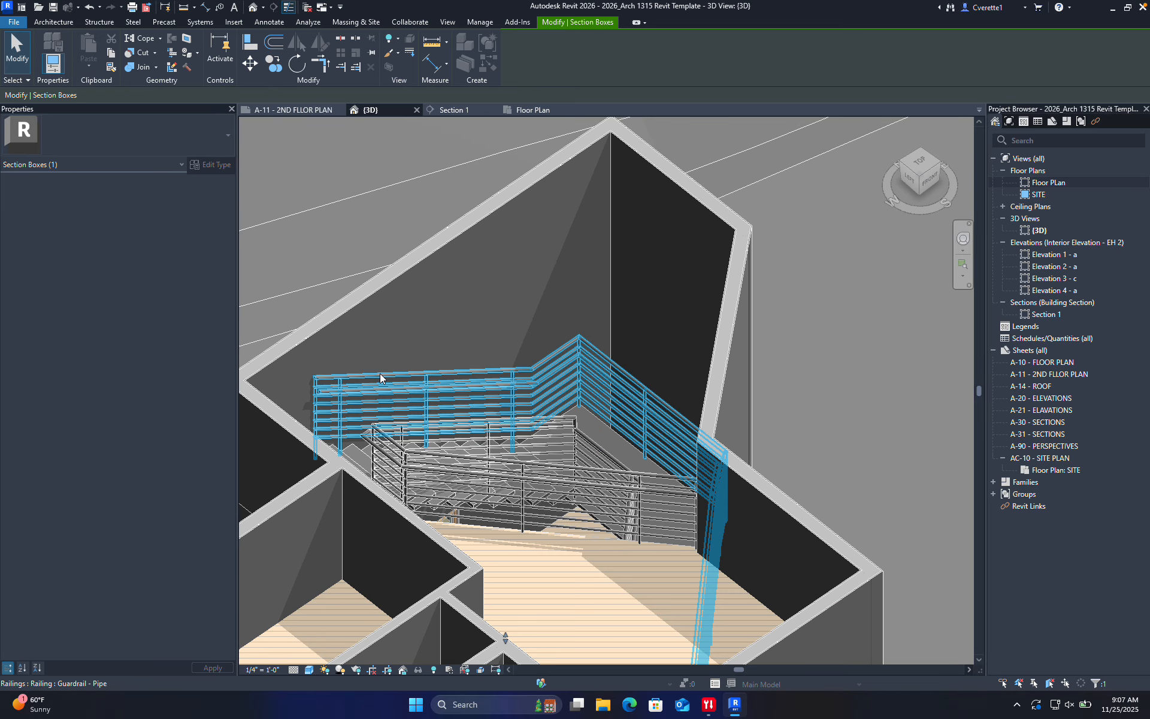
Confirm the upper guardrail is Guardrail - Pipe, delete it, then undo the deletion
click(322, 422)
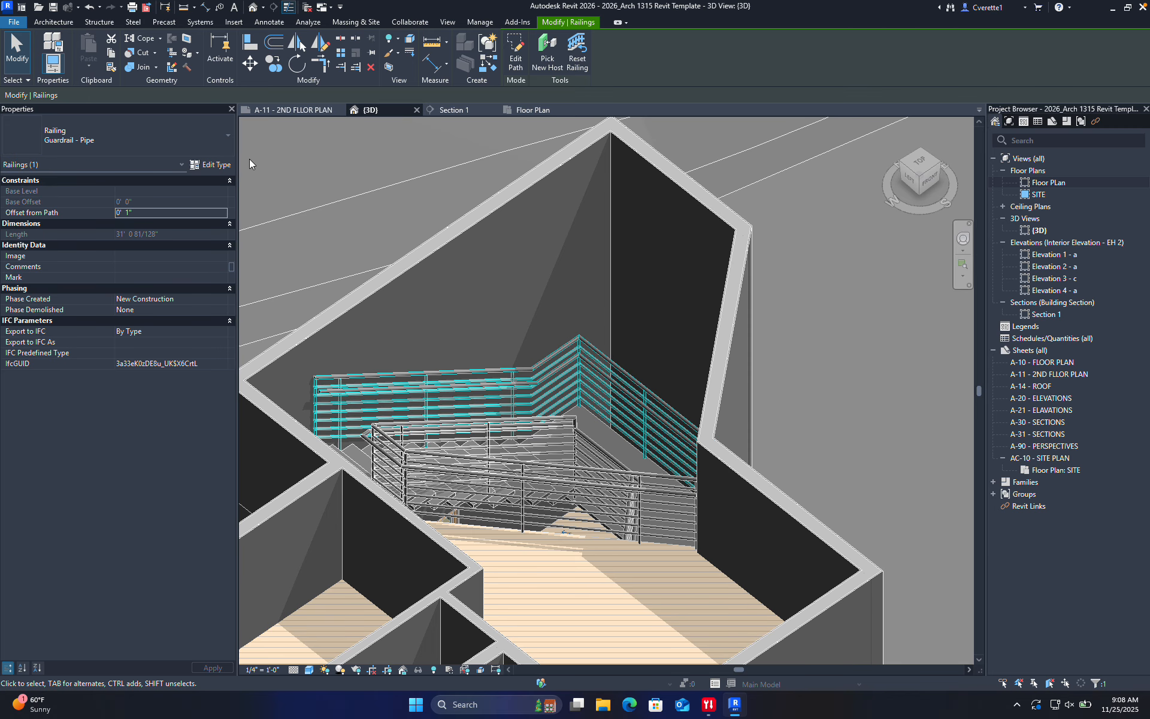
click(181, 133)
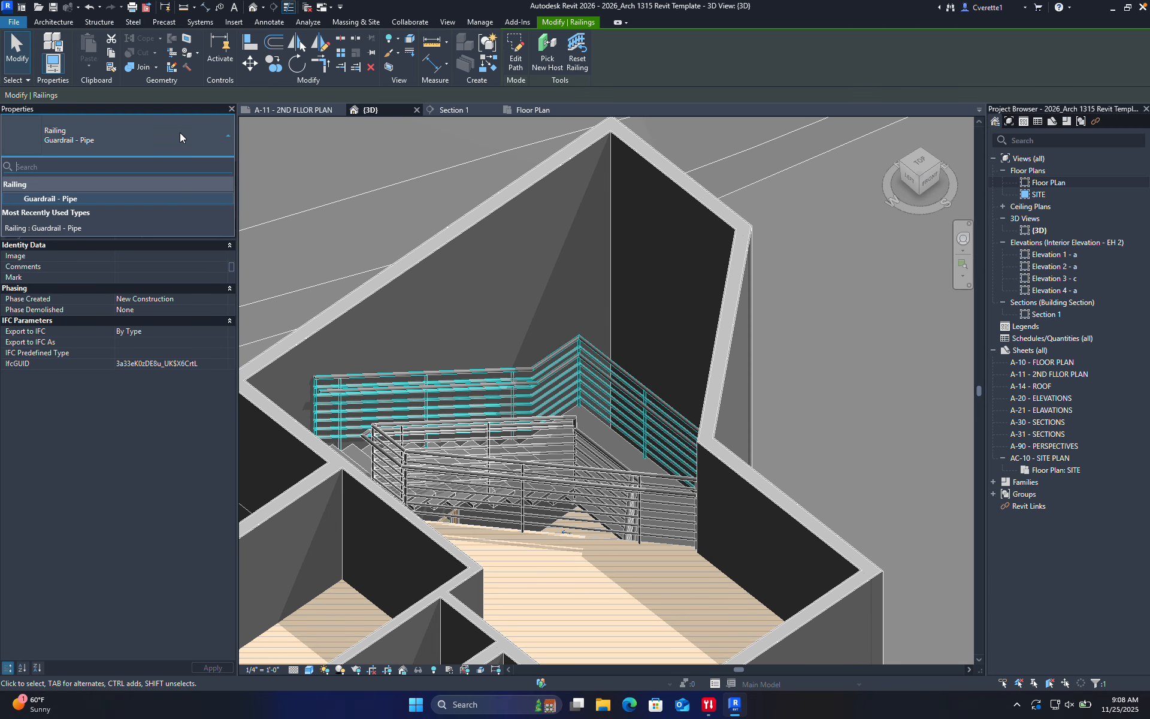
click(80, 226)
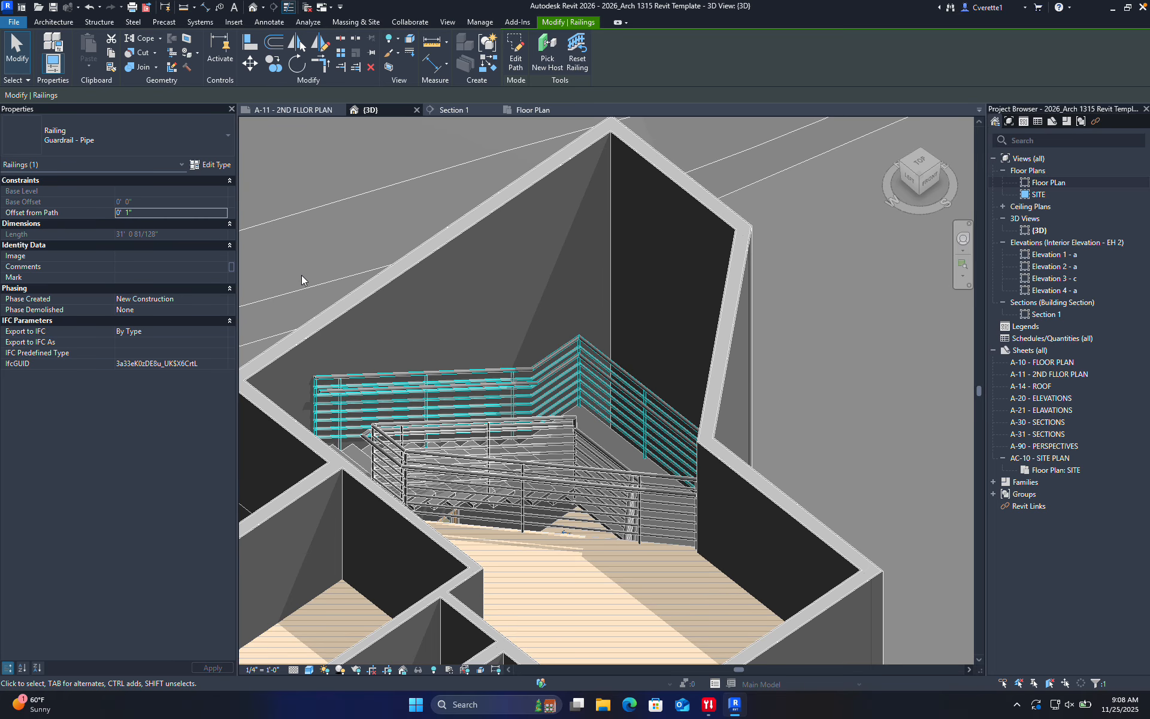
click(339, 190)
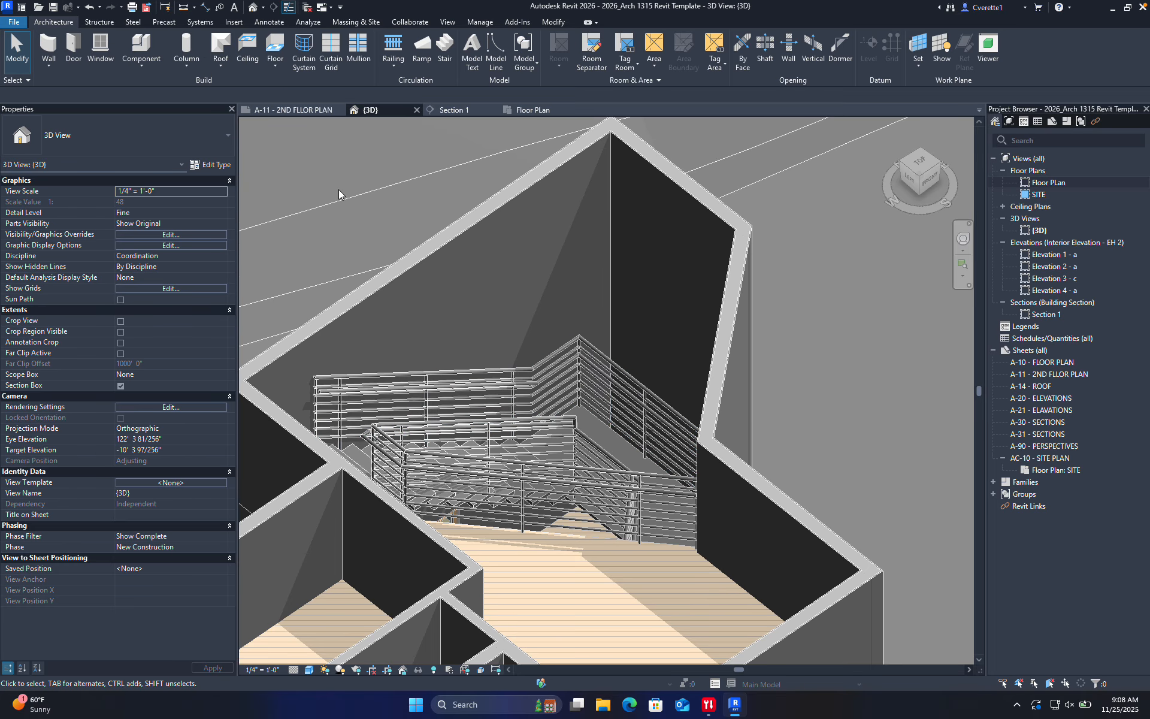
click(375, 376)
key(Delete)
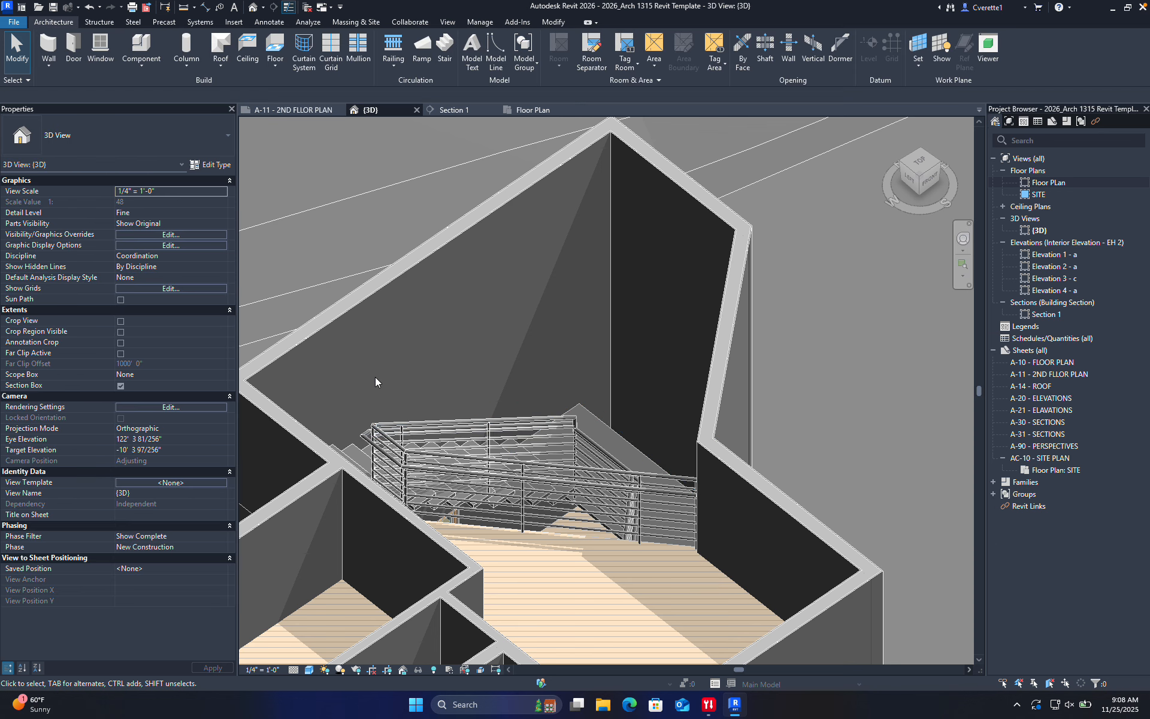
shift+middle_drag(478, 442, 602, 495)
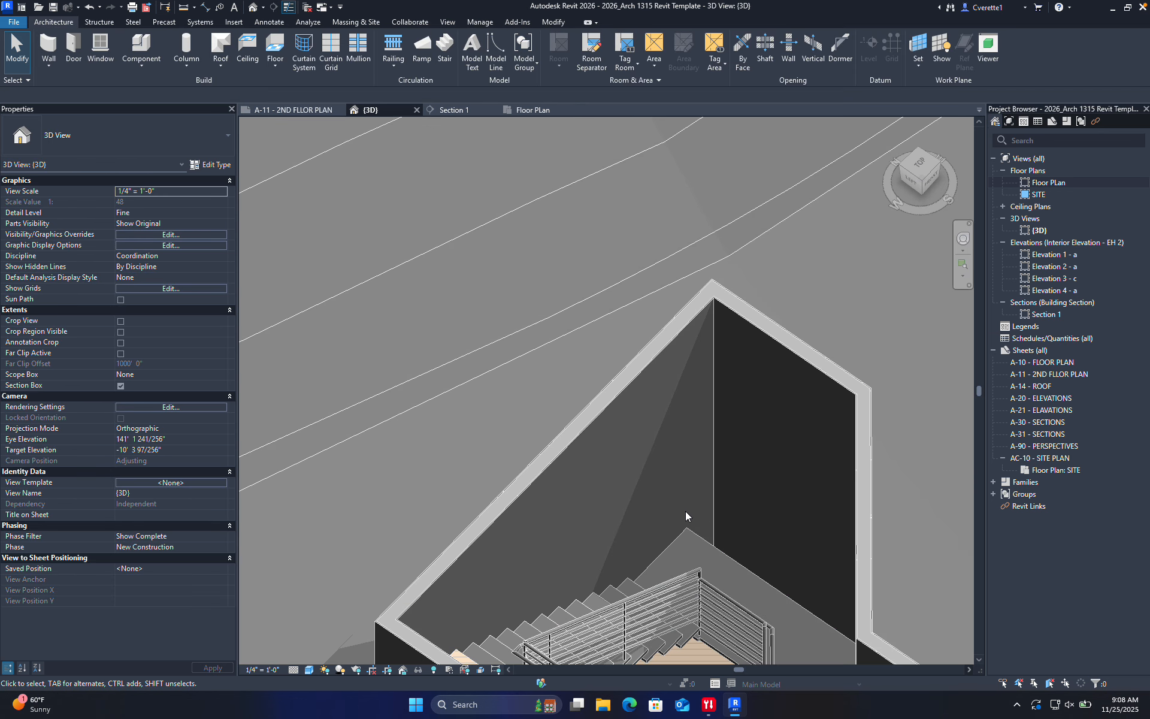
key(ctrl+z)
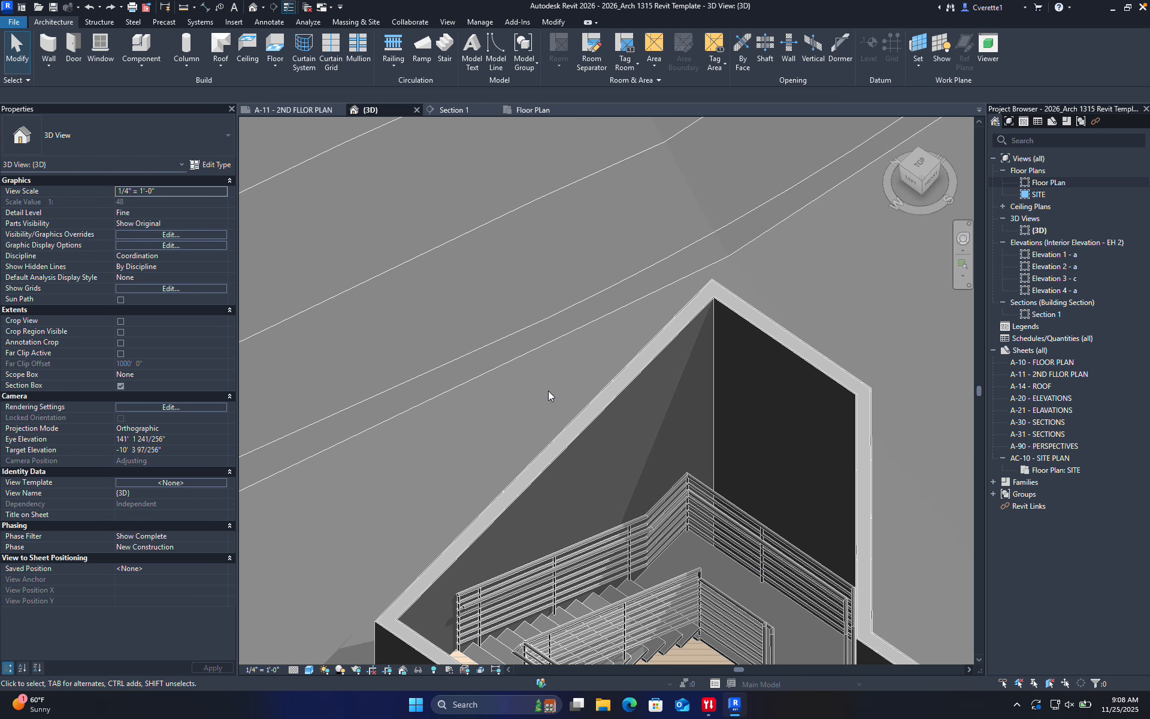
shift+middle_drag(759, 453, 767, 564)
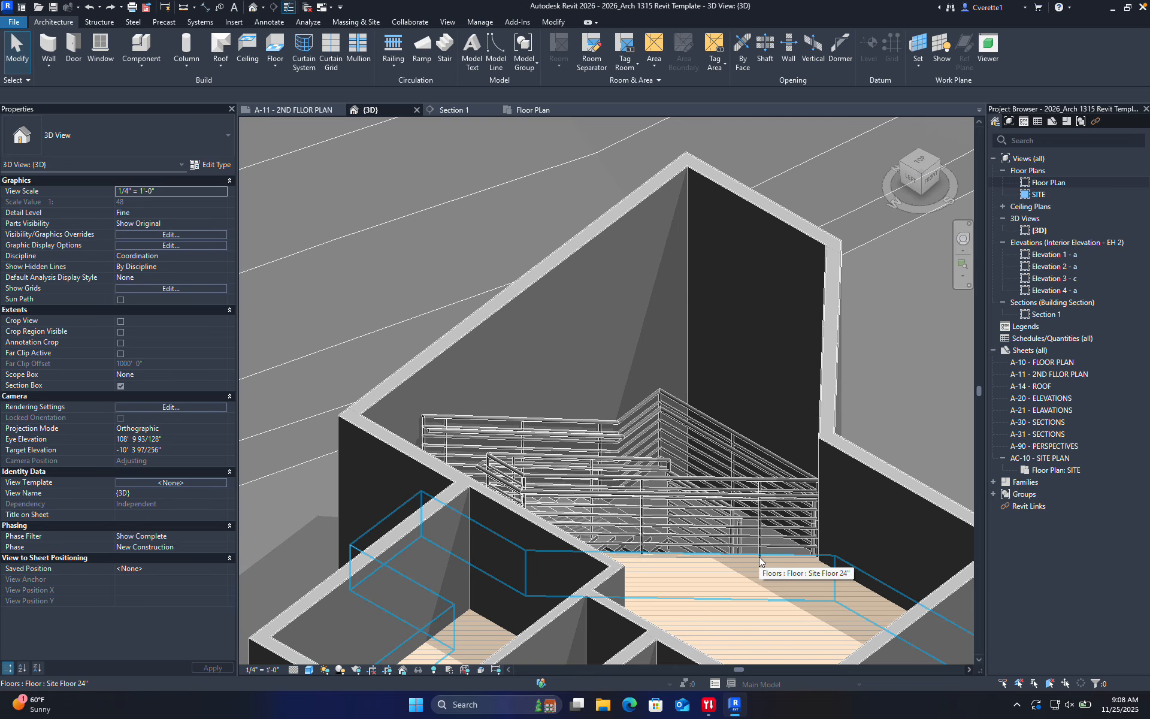
Delete the two extra sketch lines so the guardrail path finishes as one 16' 8 89/128" run
double_click(731, 439)
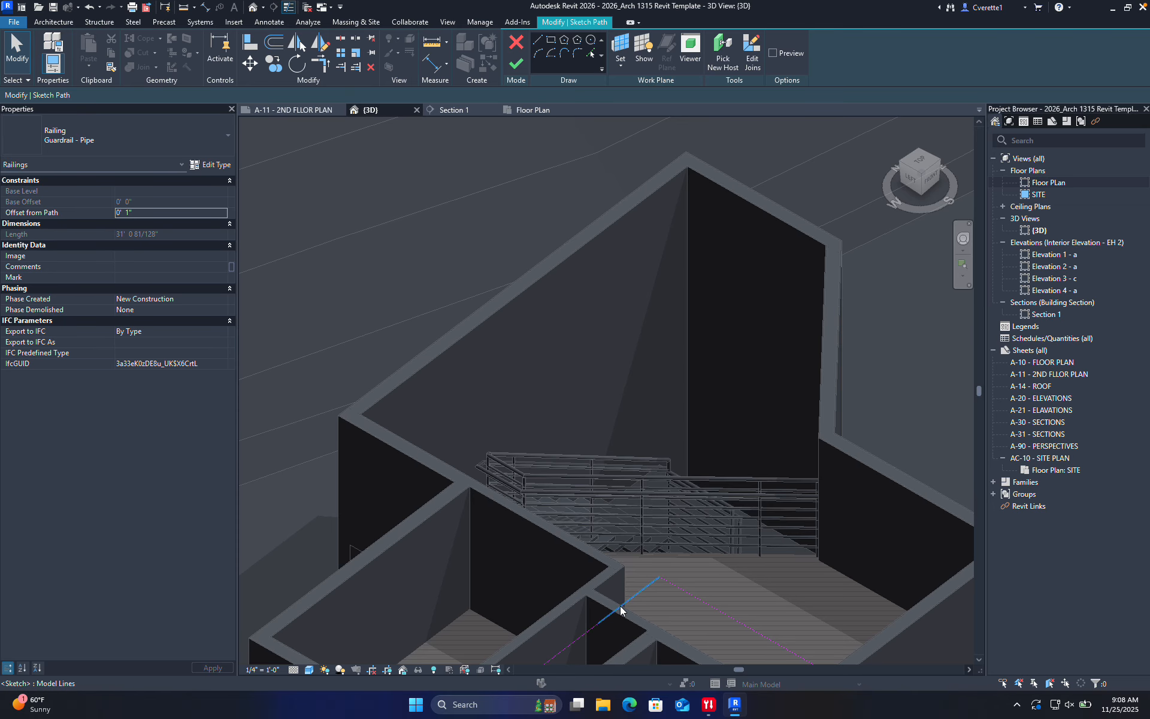
click(620, 606)
key(Delete)
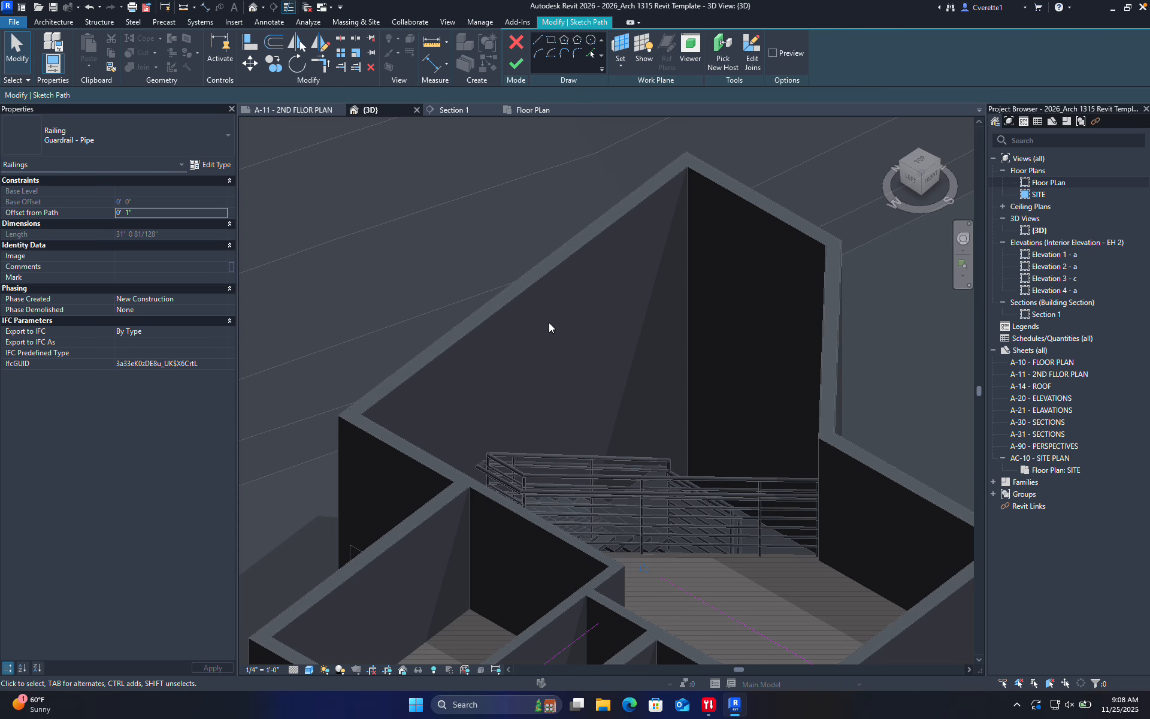
click(516, 64)
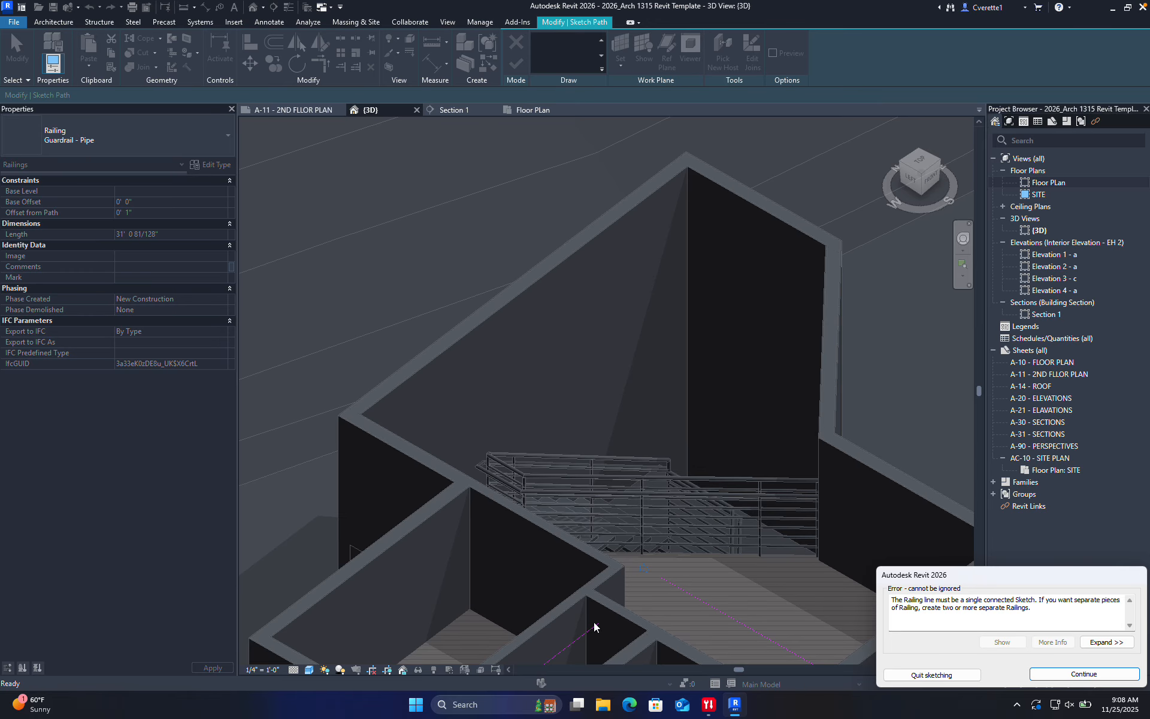
middle_drag(656, 573, 554, 452)
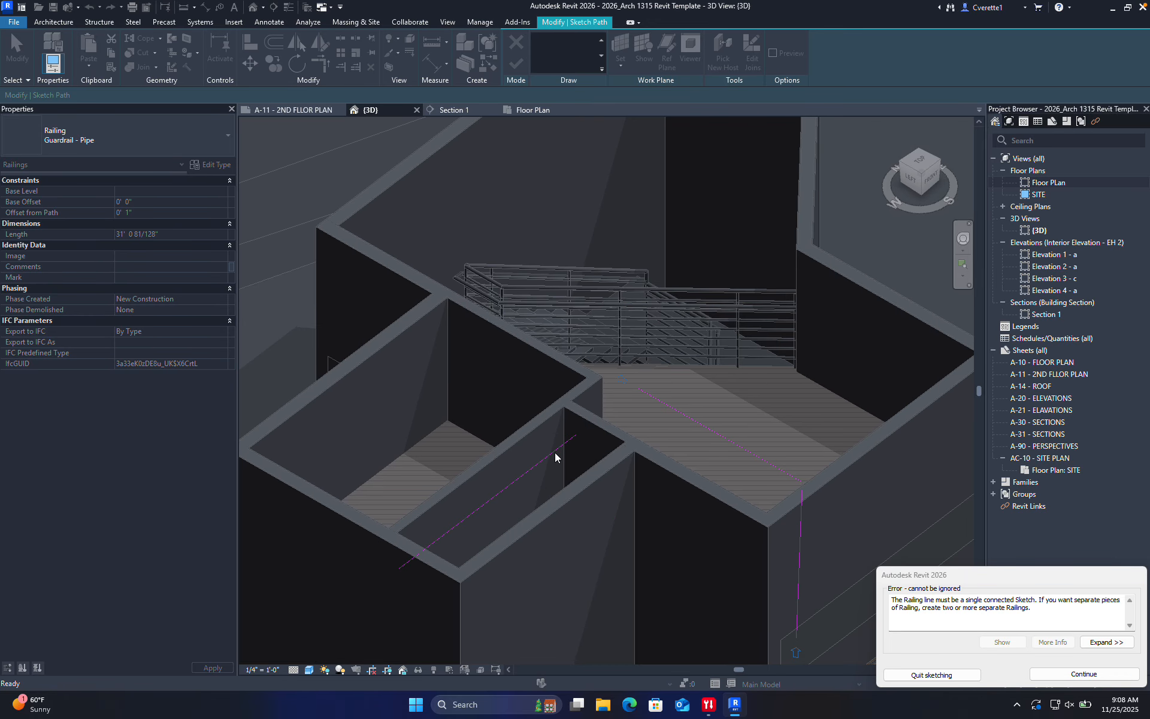
click(1052, 673)
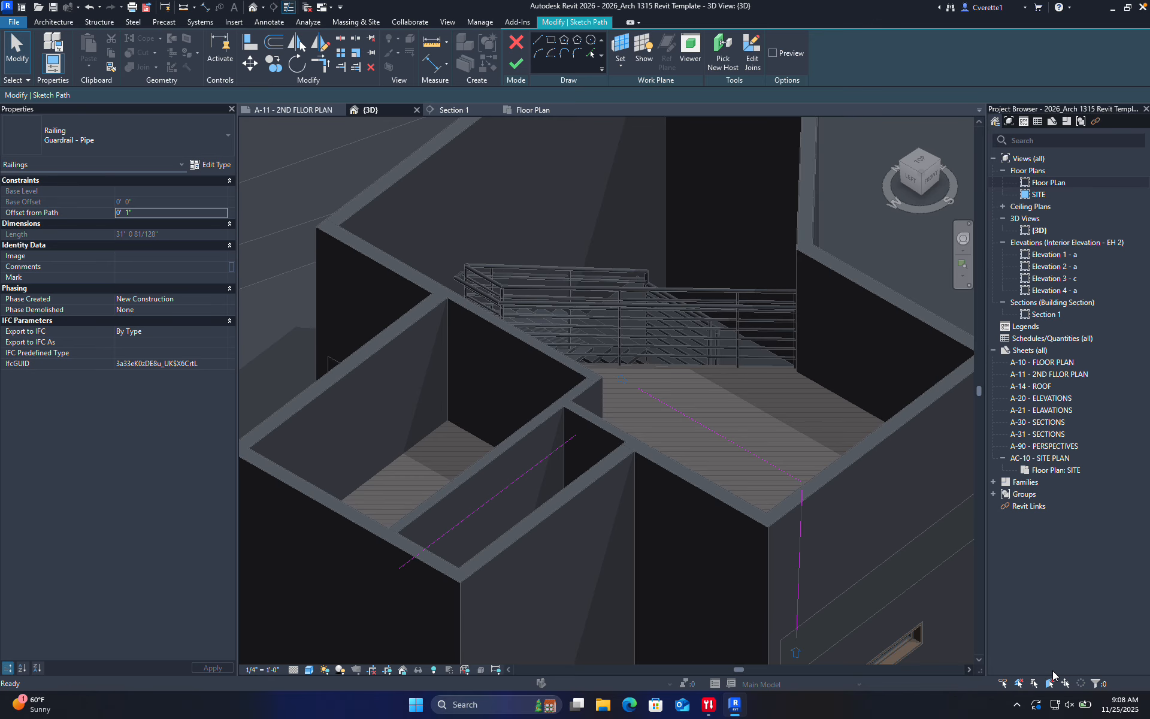
click(565, 442)
key(Delete)
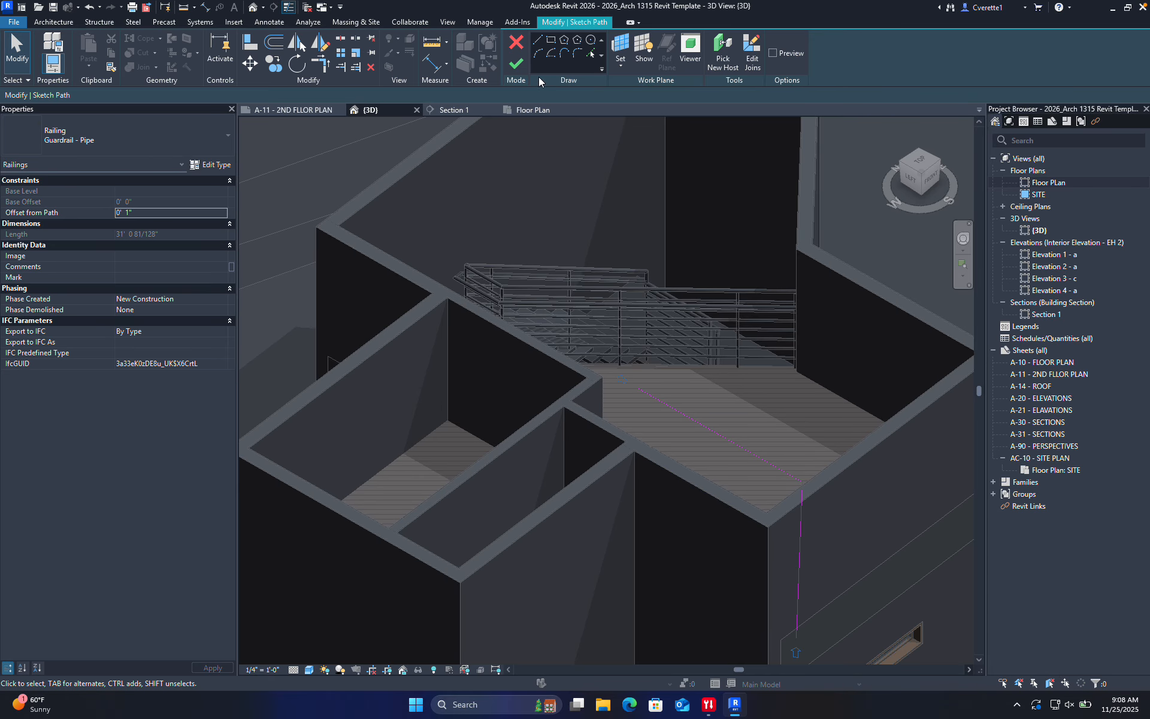
click(521, 65)
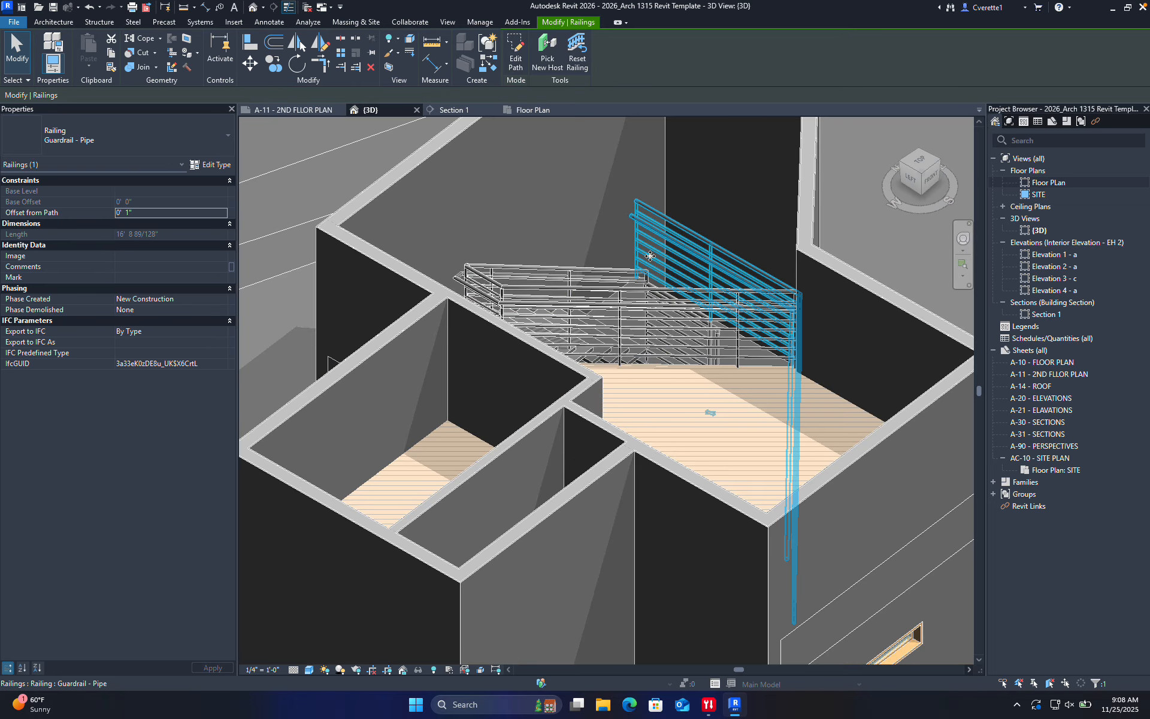
mouse_move(716, 264)
shift+middle_down()
mouse_move(646, 304)
mouse_move(660, 404)
shift+middle_up()
double_click(758, 311)
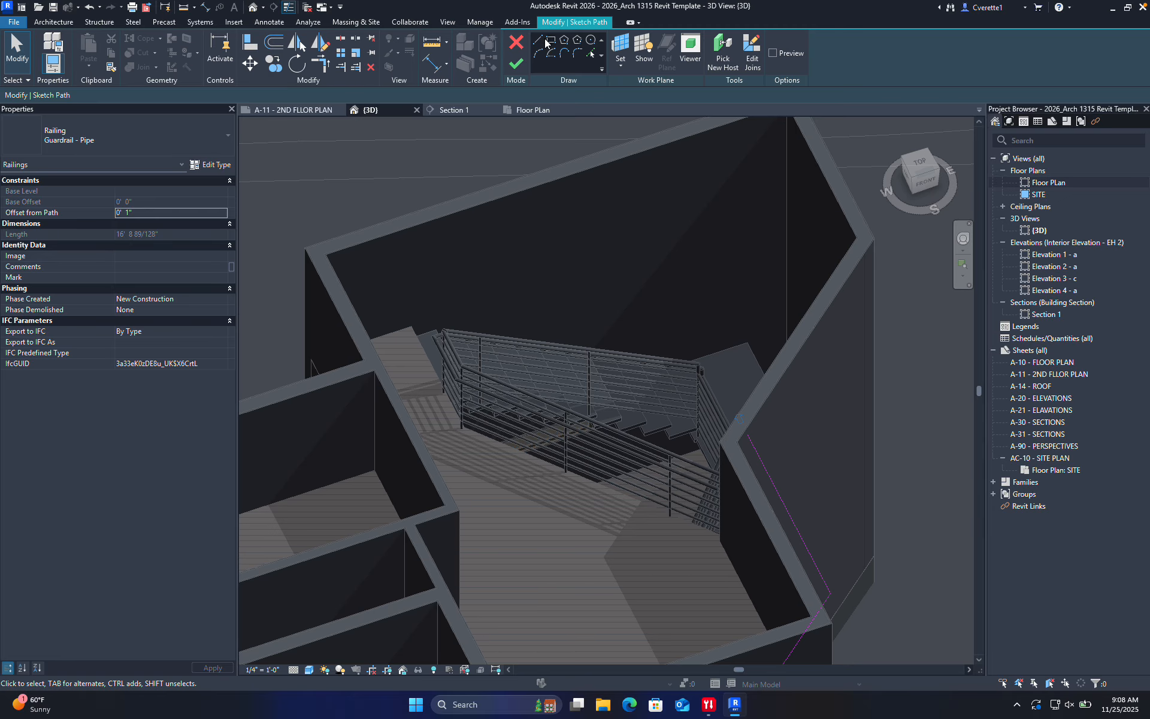
click(539, 40)
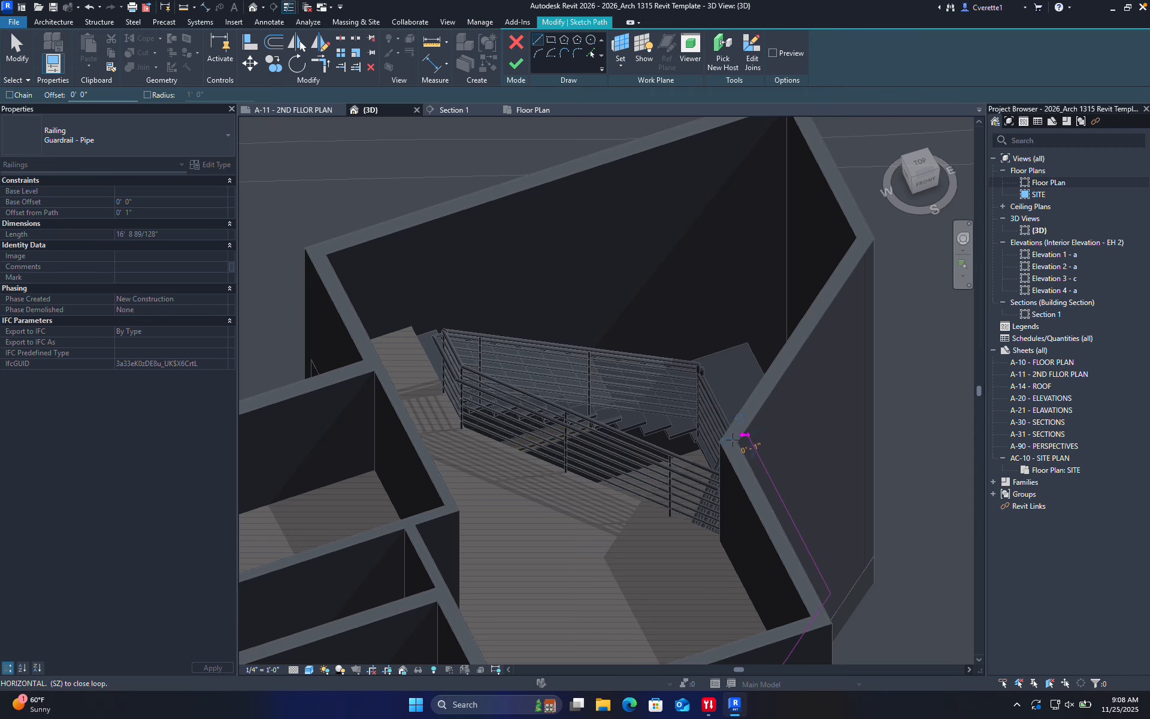
click(546, 500)
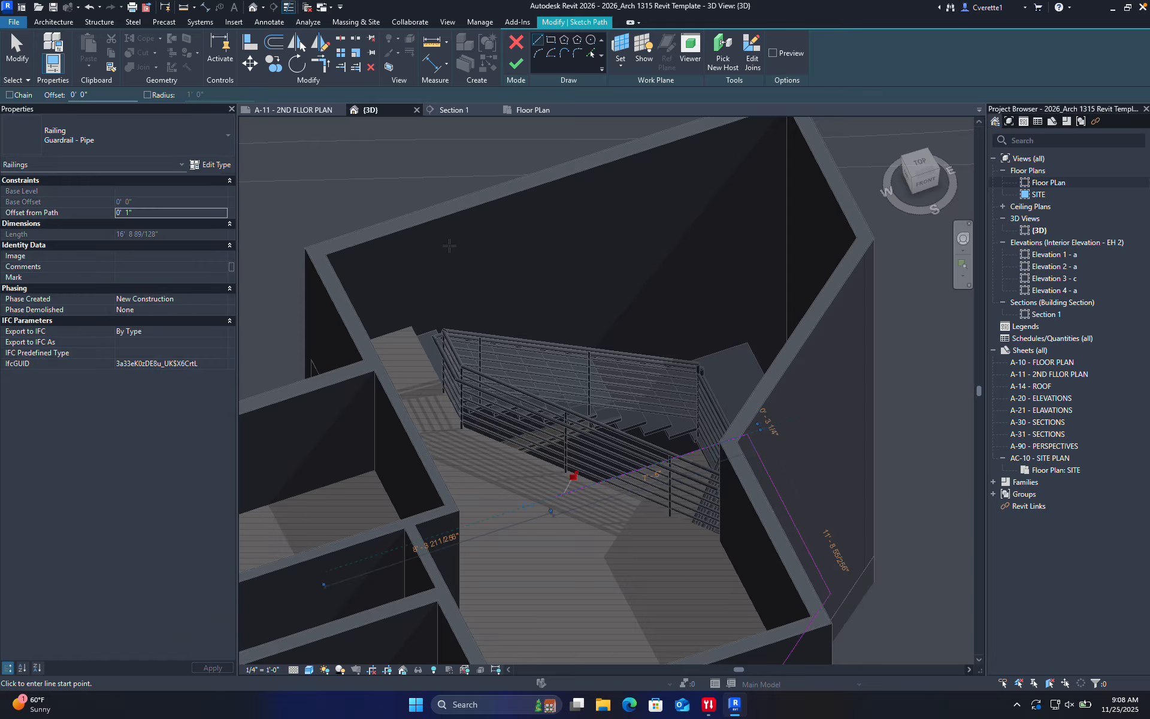
click(516, 62)
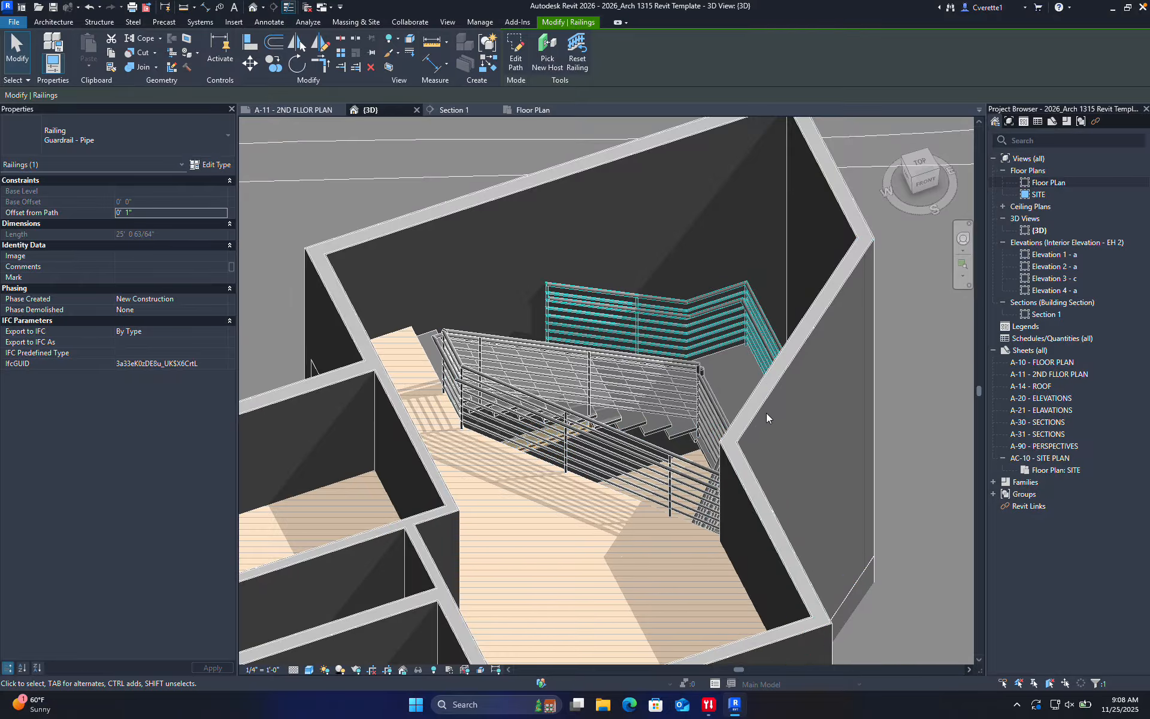
key(ctrl+z)
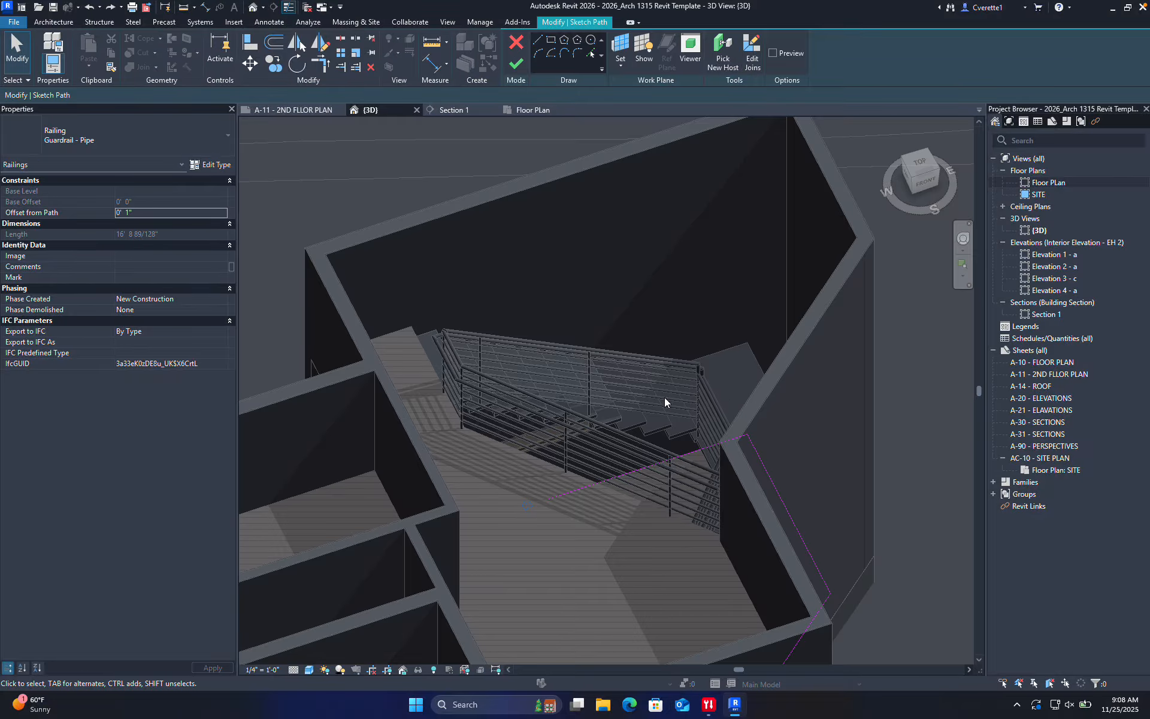
click(516, 41)
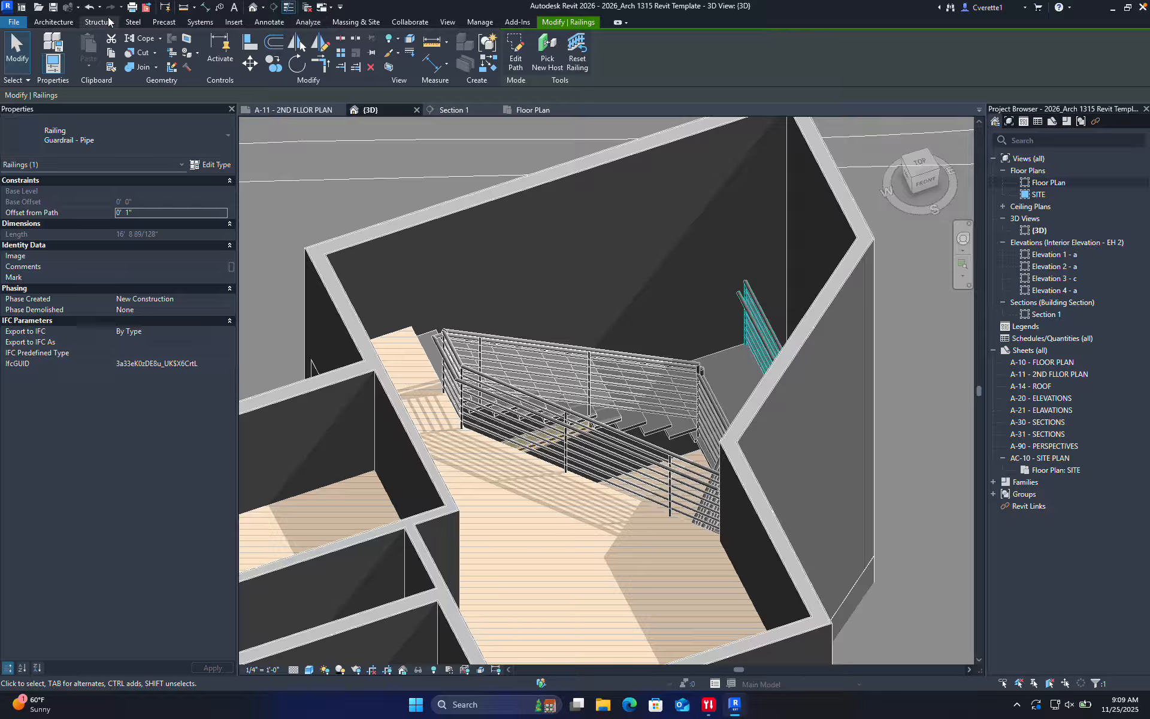
click(54, 21)
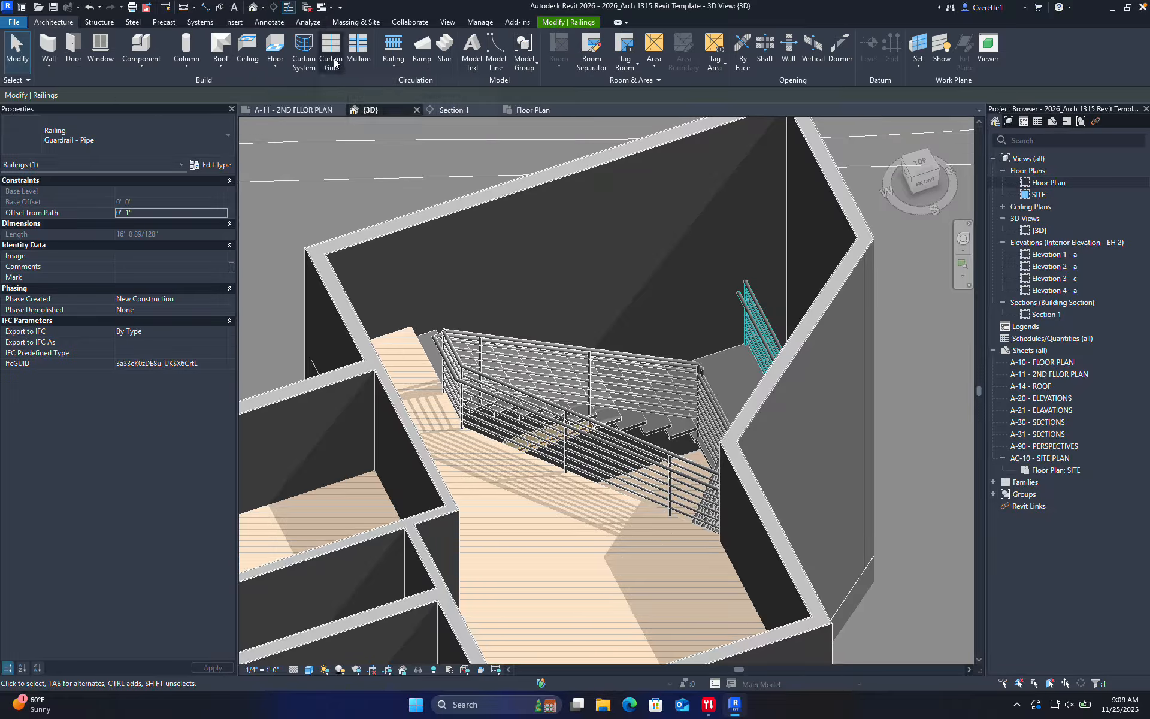
Sketch a new railing in top view as one line ending at the wall corner
click(394, 46)
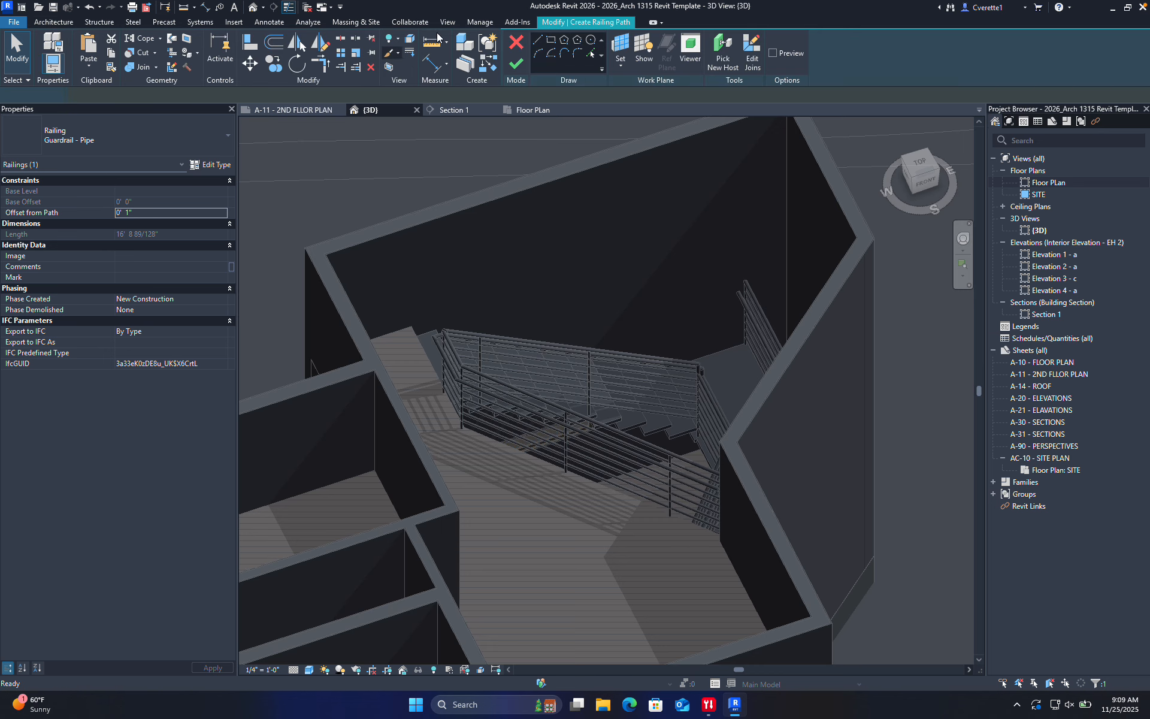
click(919, 162)
scroll(654, 333, up, 10)
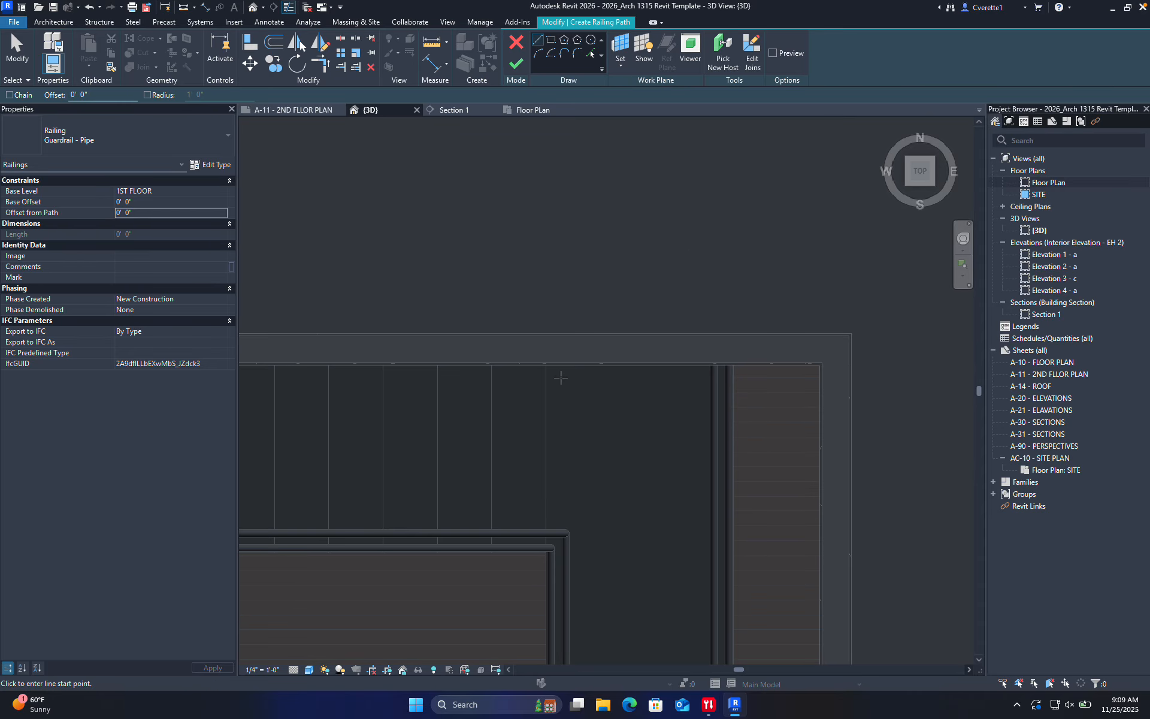
click(559, 376)
scroll(560, 376, down, 3)
scroll(441, 387, up, 4)
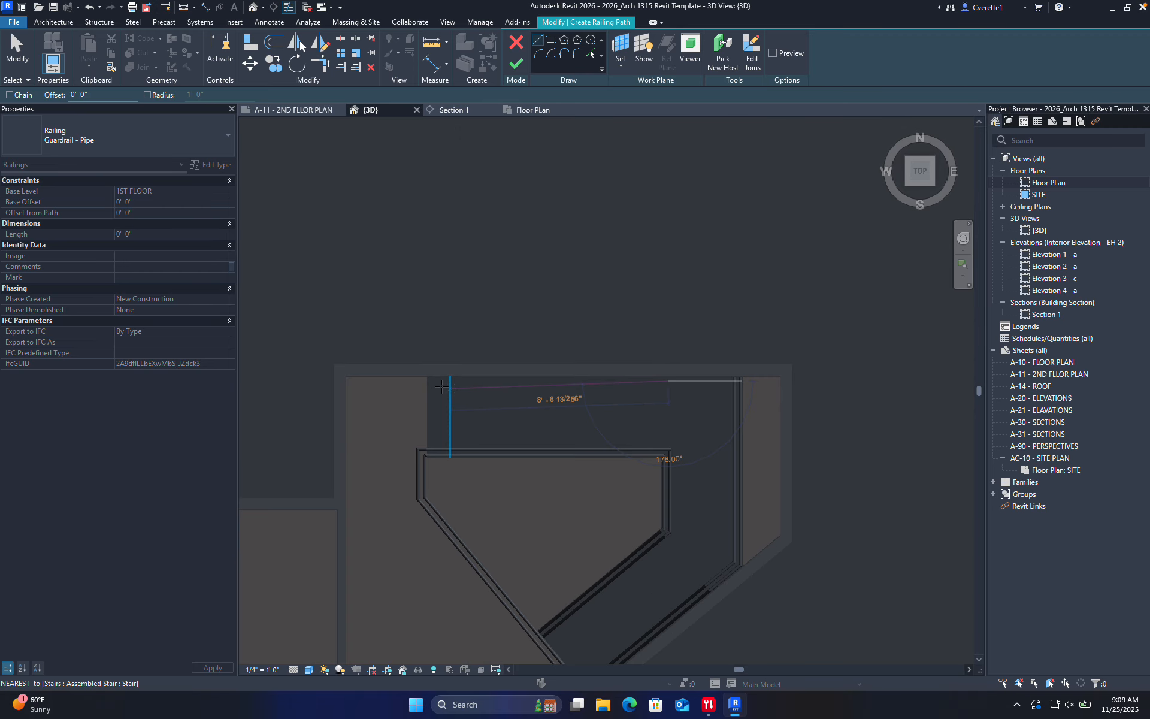
click(426, 381)
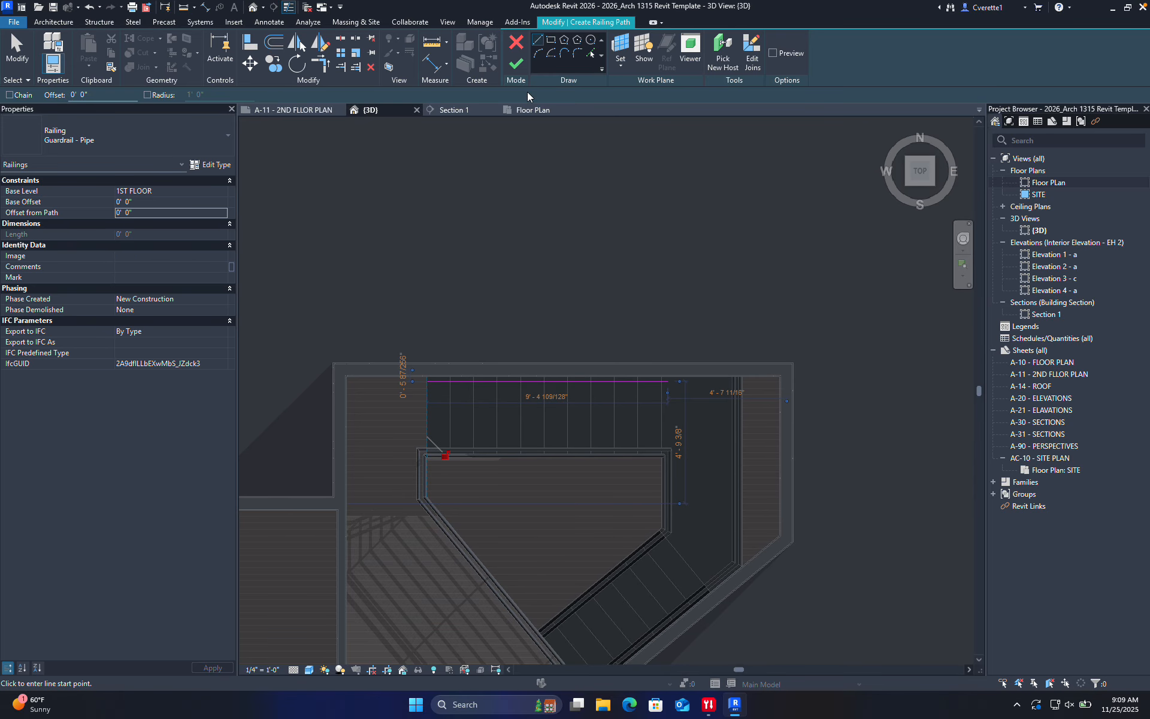
click(516, 63)
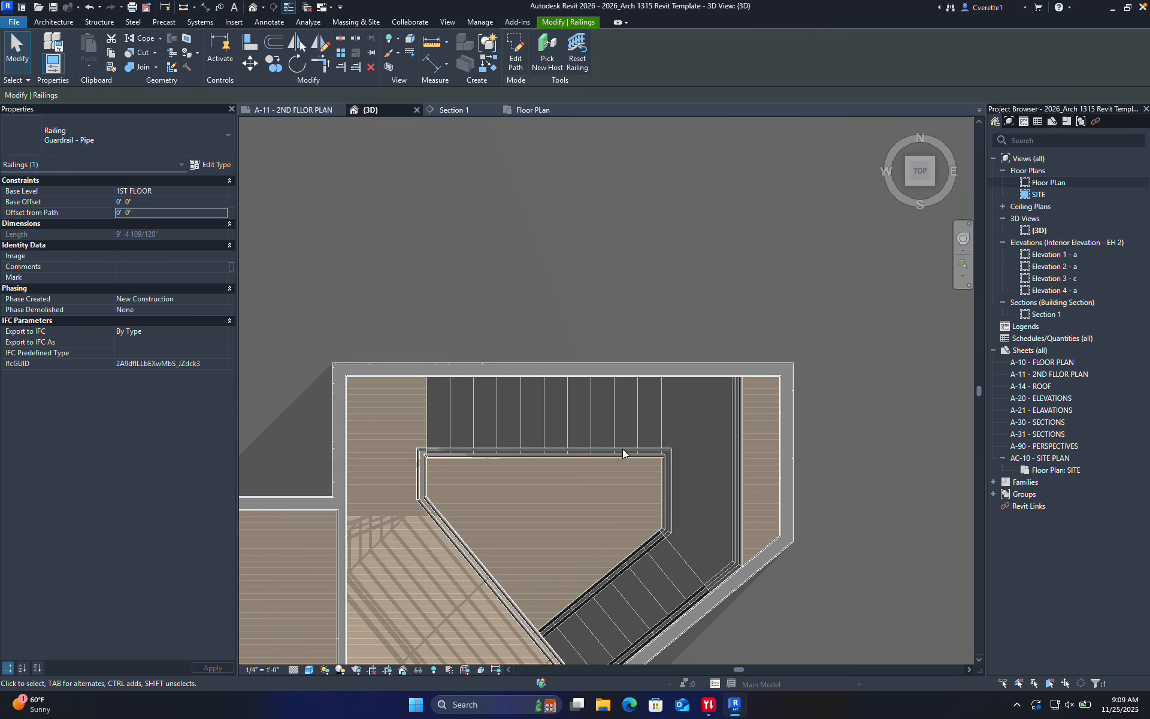
Re-host the railing onto the stair so it follows the steps
shift+middle_drag(623, 448, 570, 376)
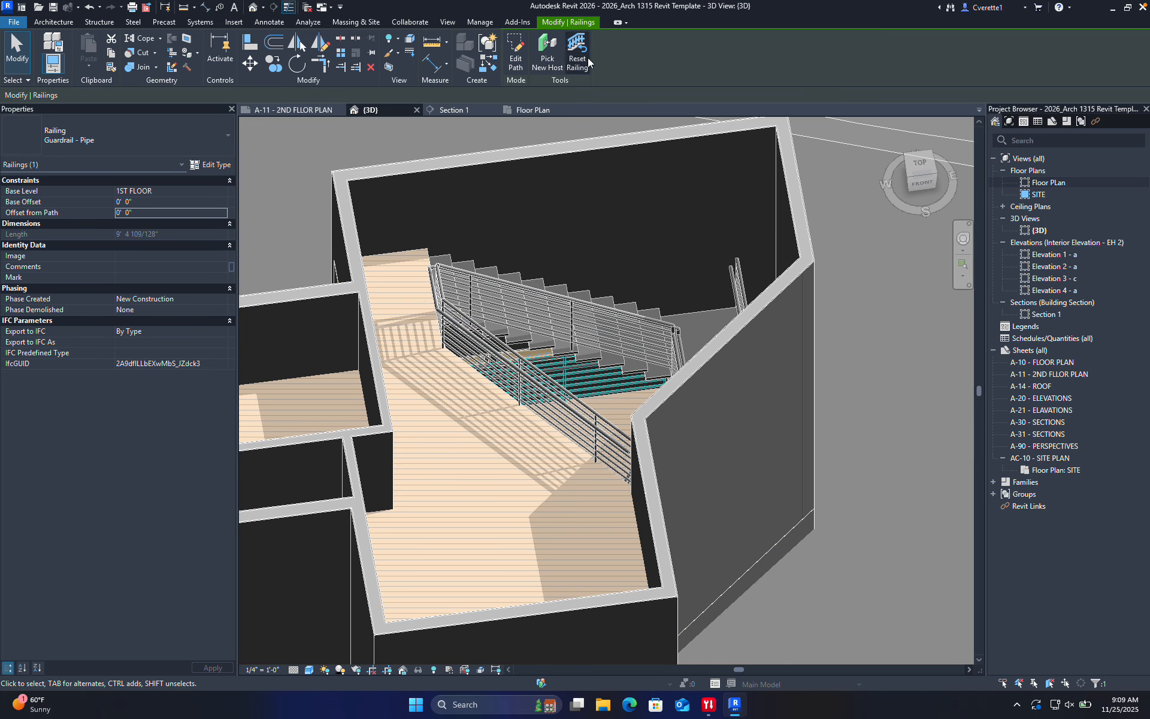
click(550, 60)
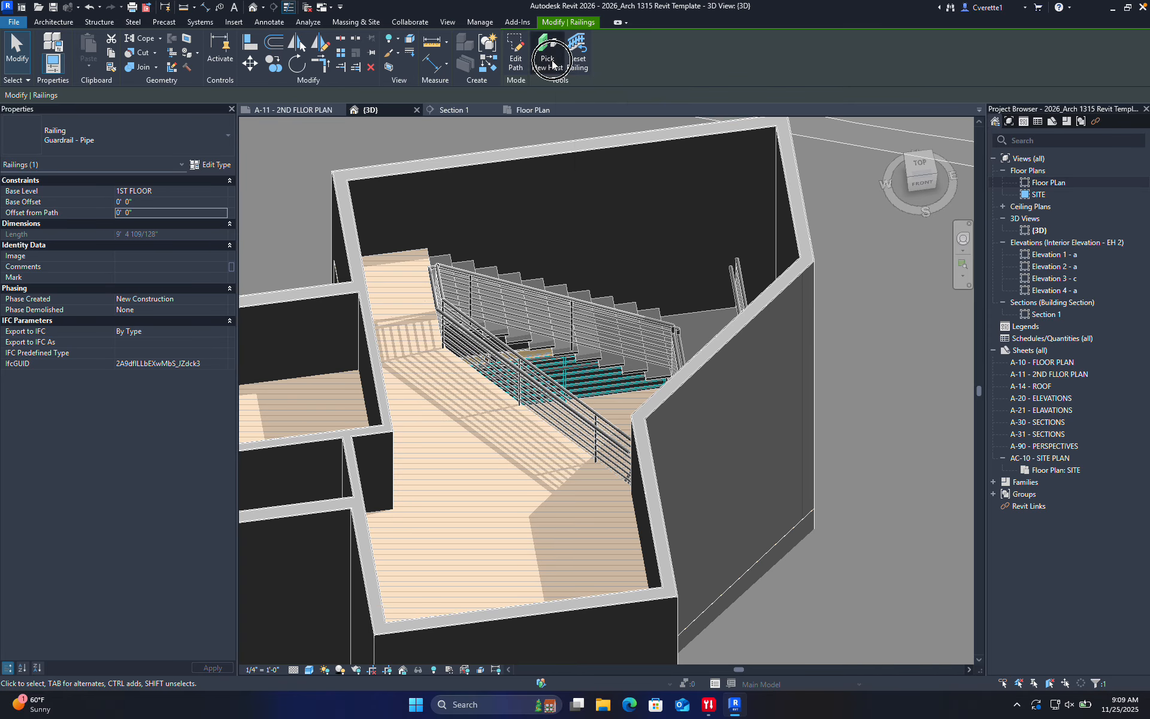
click(512, 277)
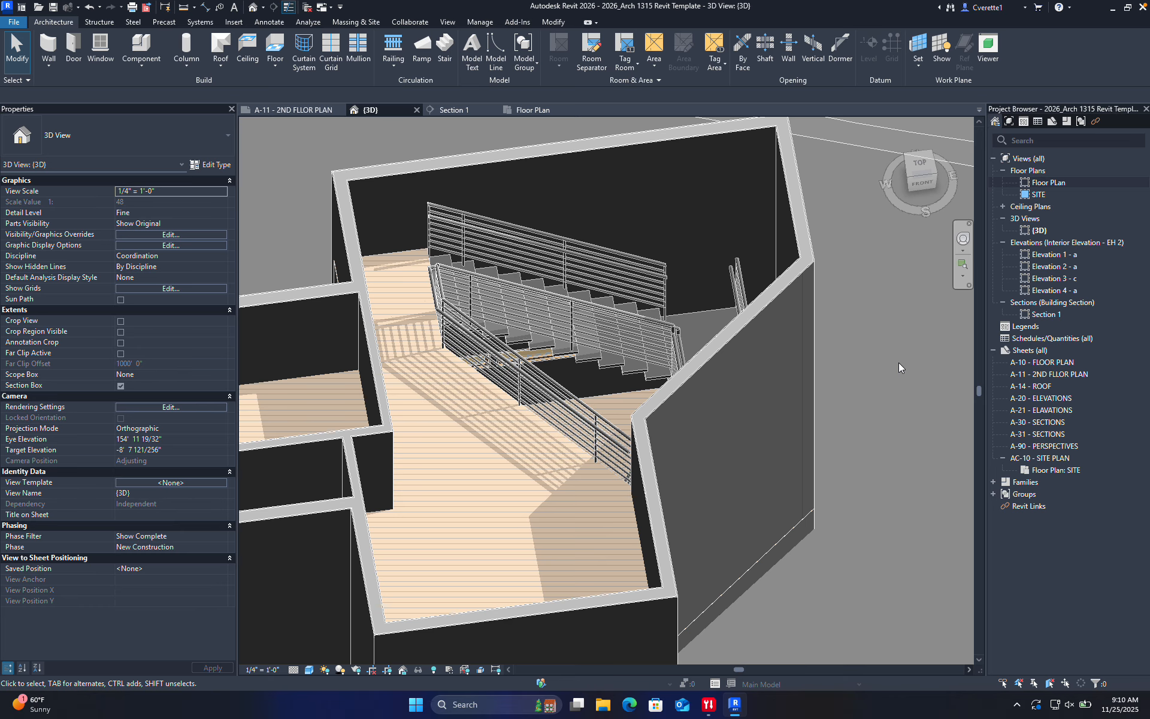
Place Fixed 36" x 60" windows (WN) on the back and side walls beside the stair
scroll(594, 284, up, 1)
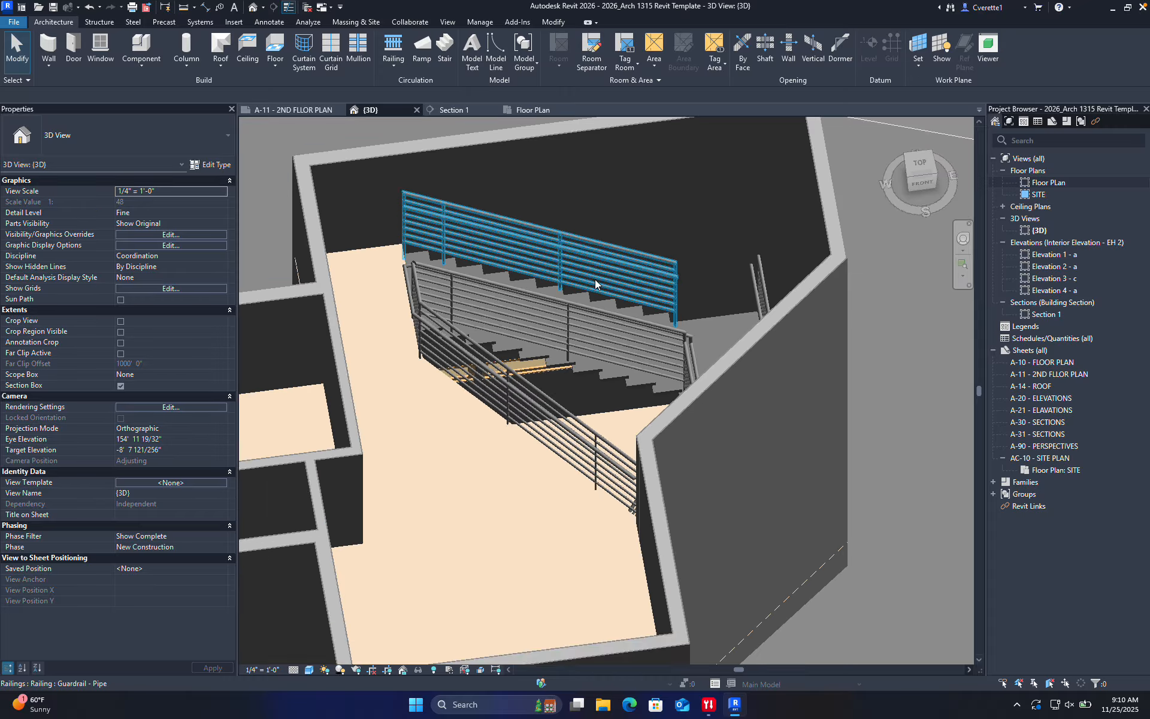
shift+middle_drag(594, 284, 708, 477)
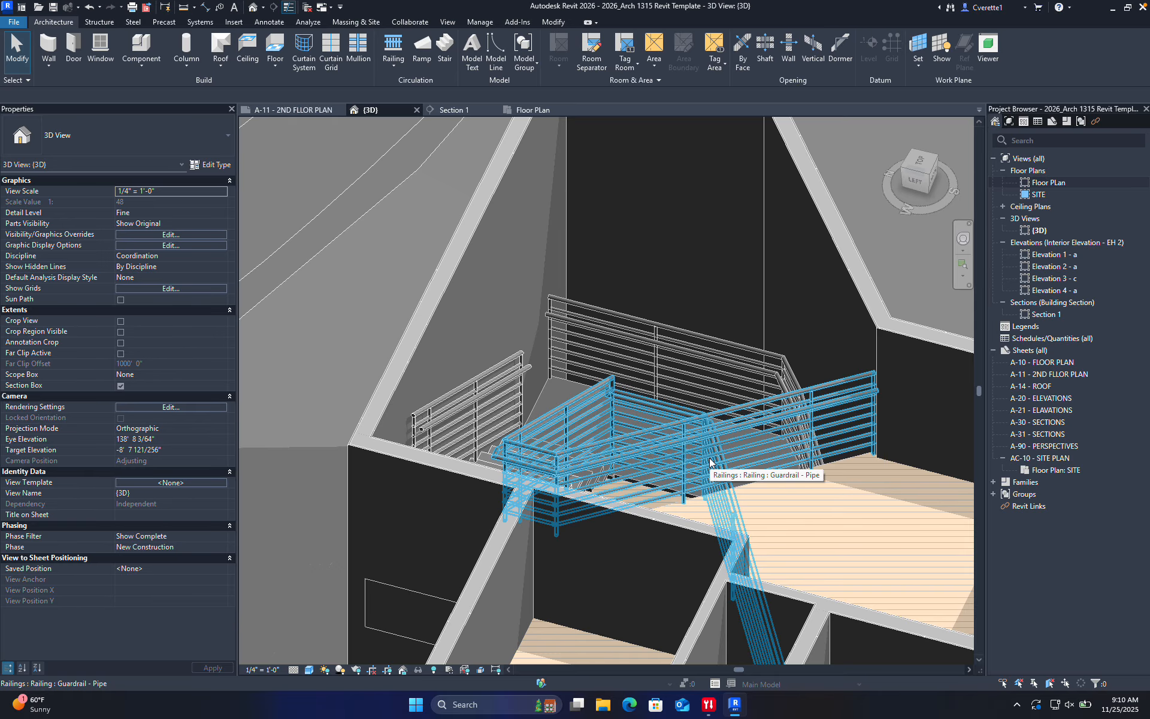
key(w)
key(n)
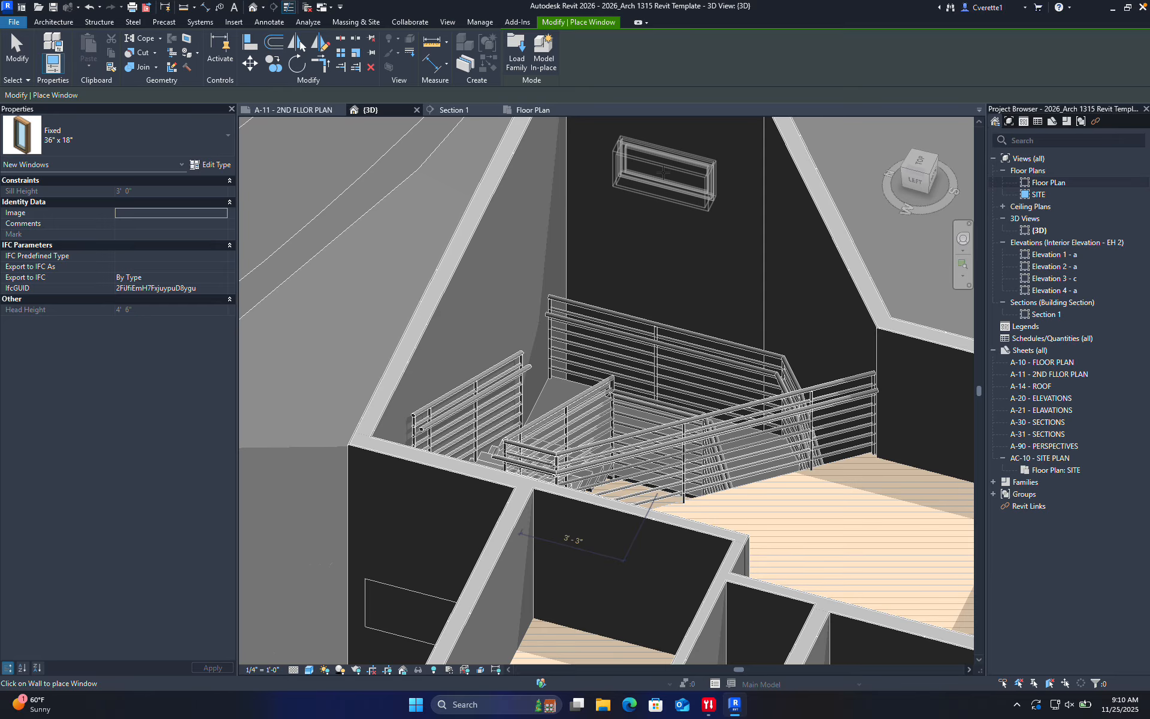
scroll(663, 172, down, 3)
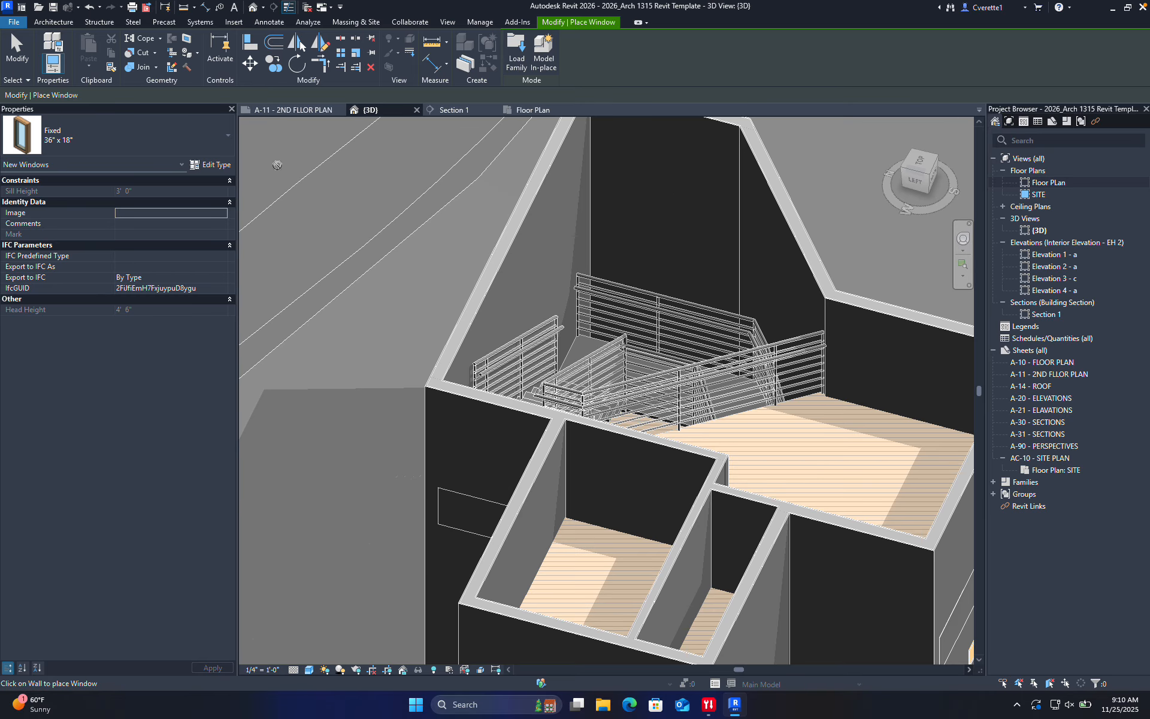
click(210, 136)
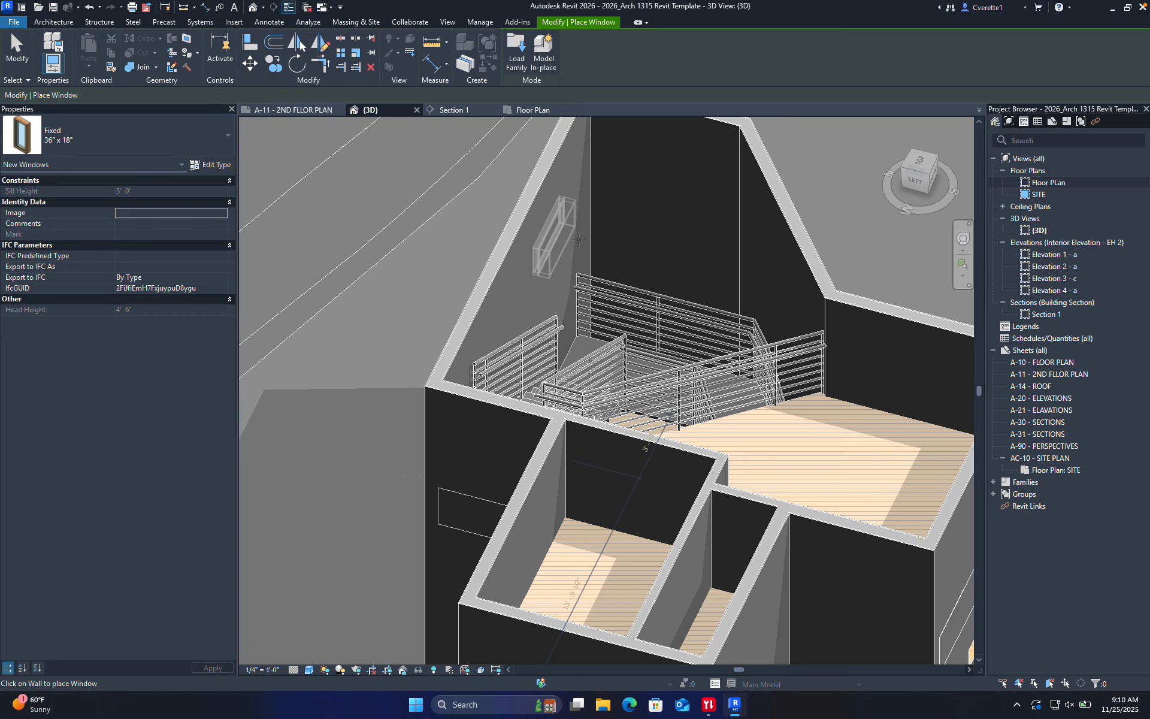
click(113, 146)
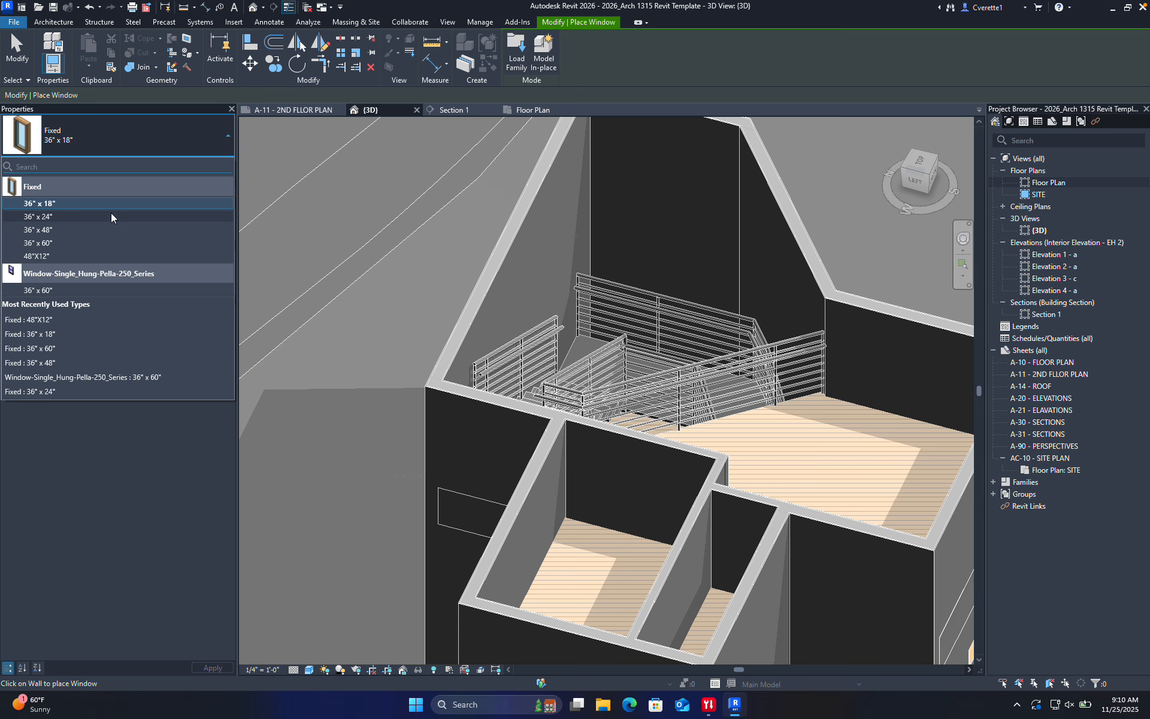
click(91, 242)
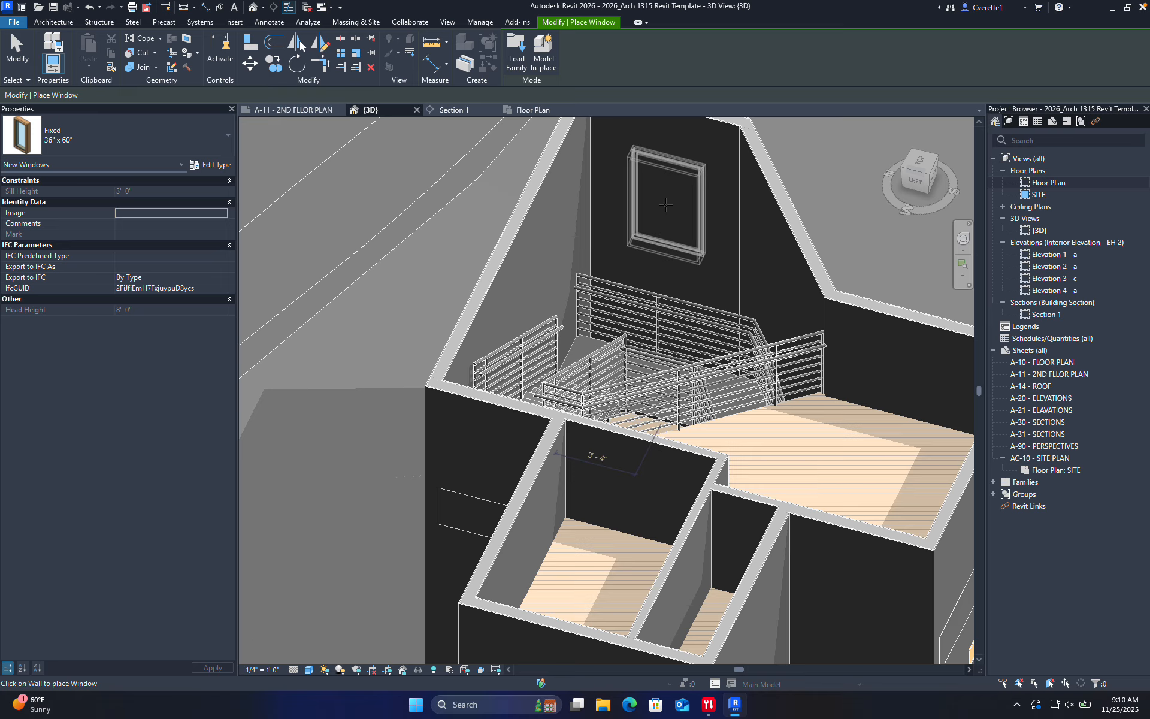
click(668, 207)
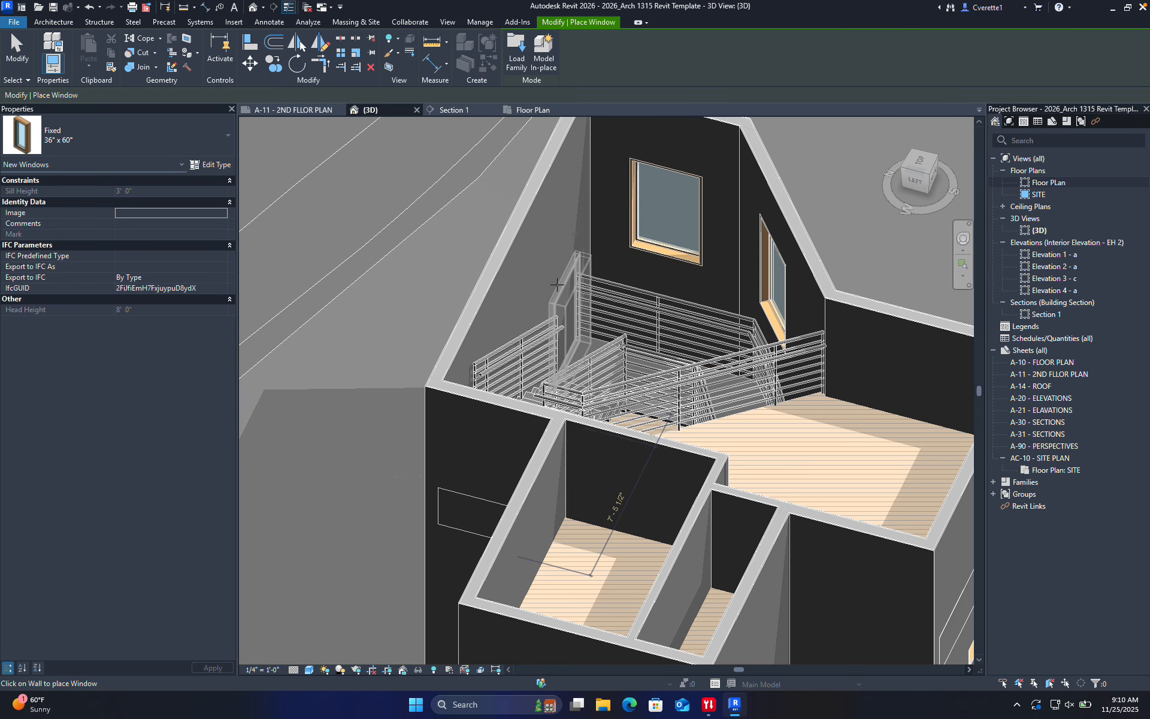
click(544, 264)
Orbit to check the new windows, then open the Floor PLan view
scroll(732, 422, down, 4)
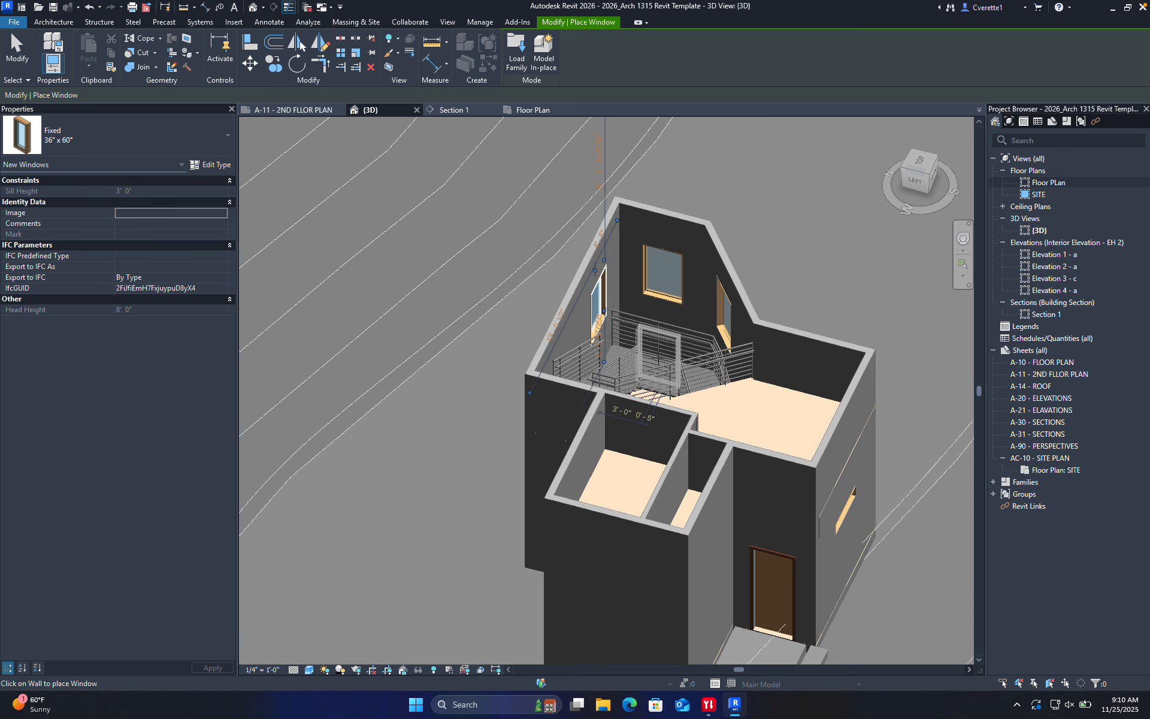
shift+middle_drag(732, 422, 609, 402)
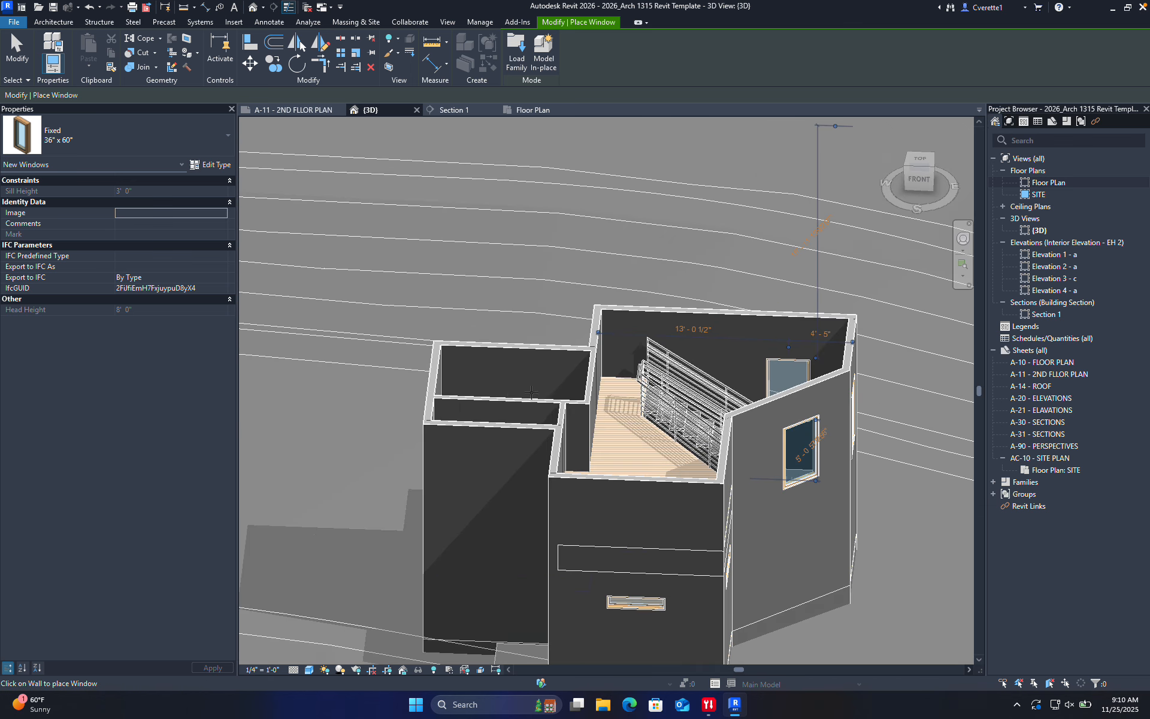
scroll(525, 383, up, 4)
shift+middle_drag(525, 384, 470, 390)
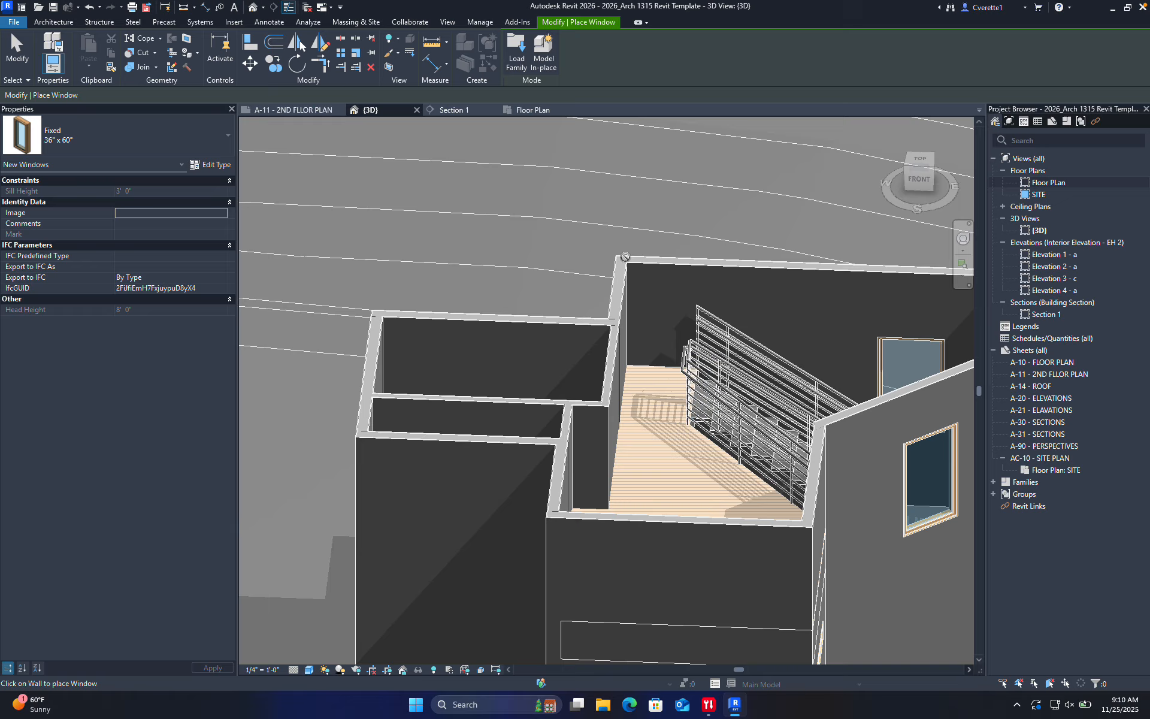
double_click(1048, 182)
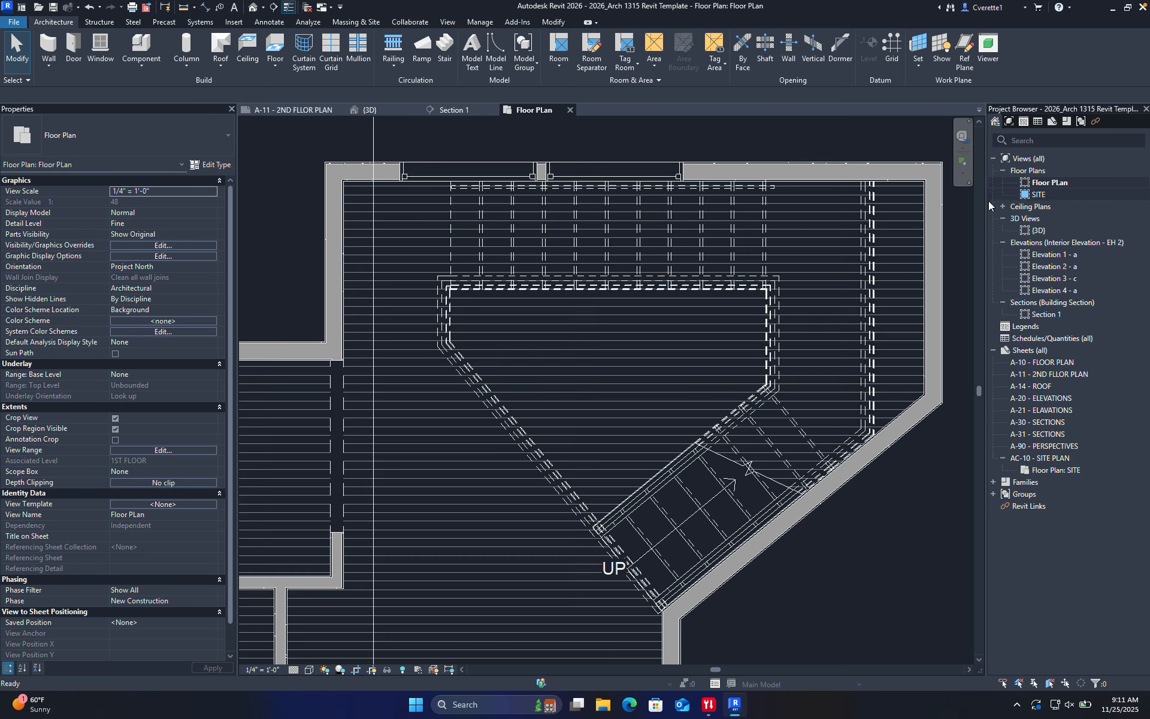
Add a 17'-11" aligned dimension (DI) between wall faces above the building
scroll(602, 336, down, 5)
scroll(599, 359, up, 2)
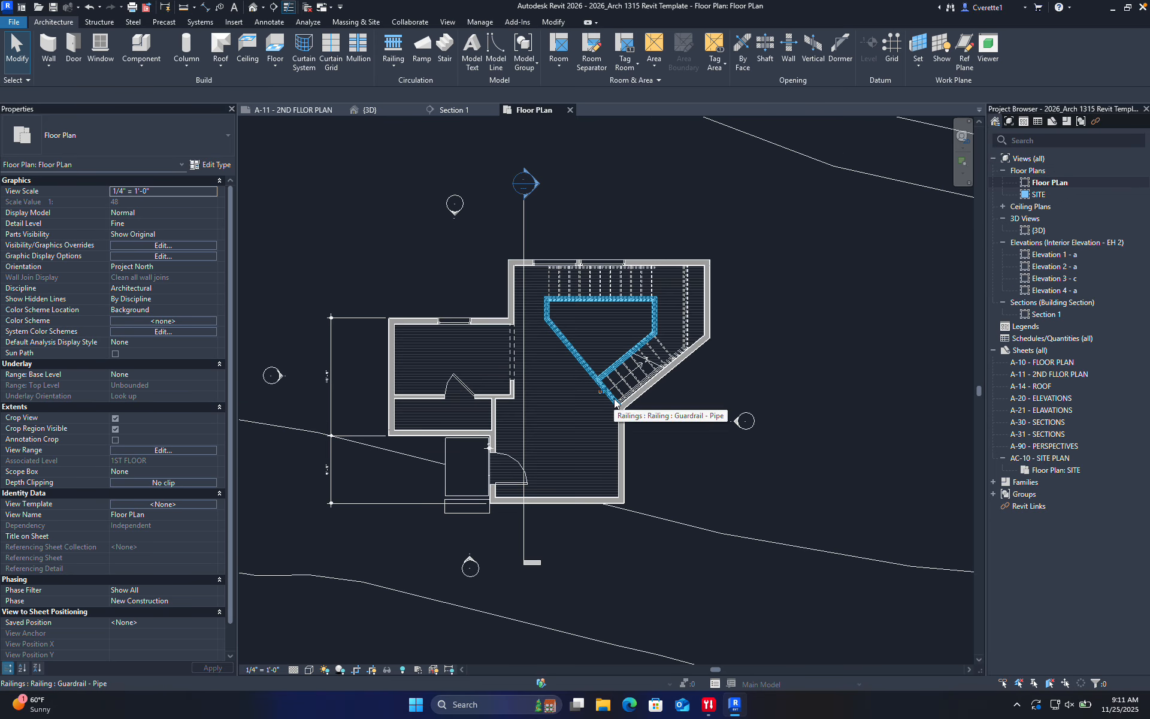
scroll(485, 413, up, 3)
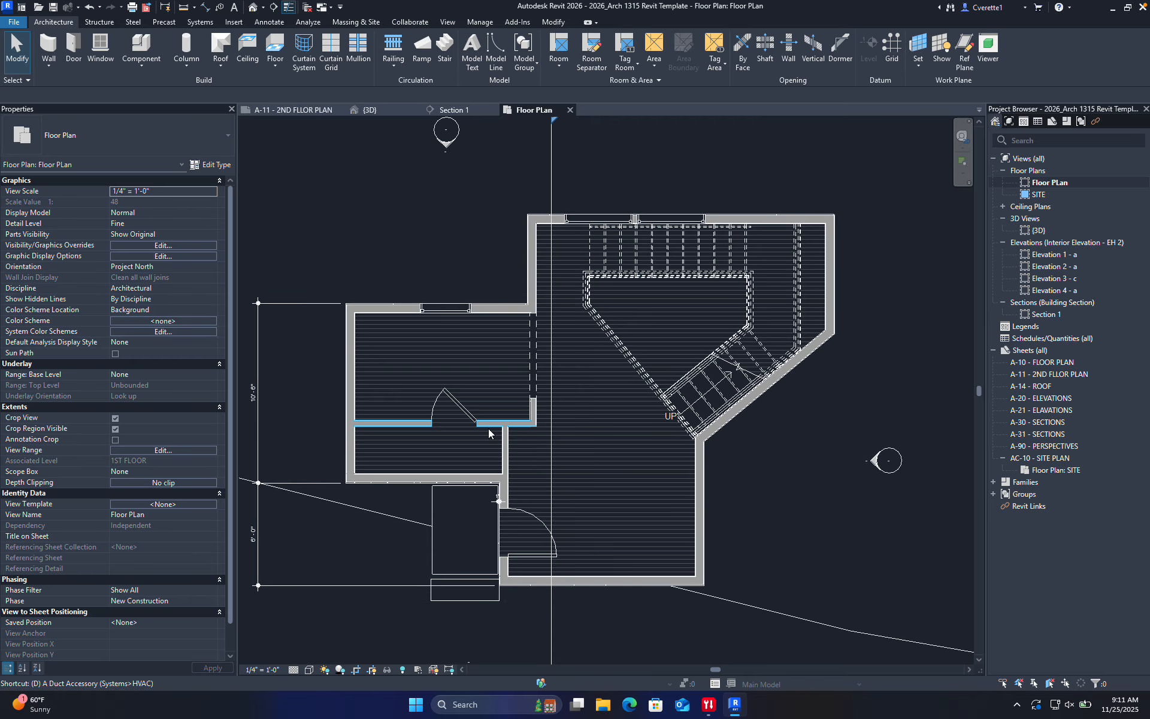
key(d)
key(i)
scroll(354, 339, up, 10)
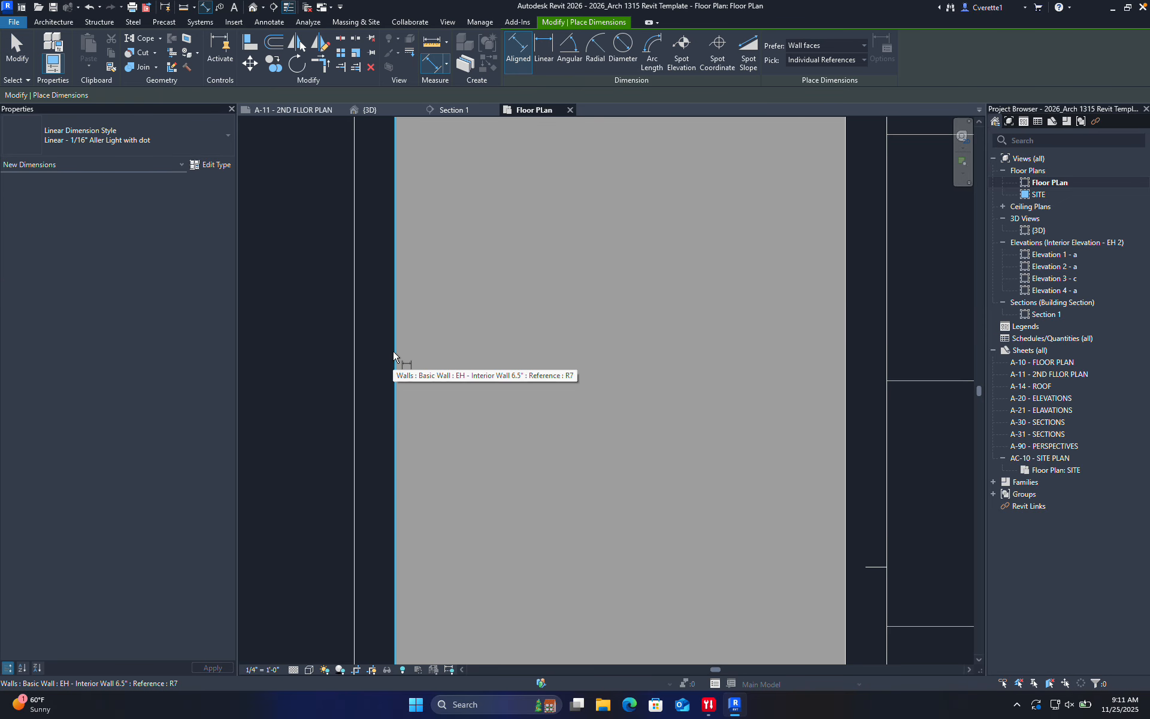
scroll(441, 403, down, 10)
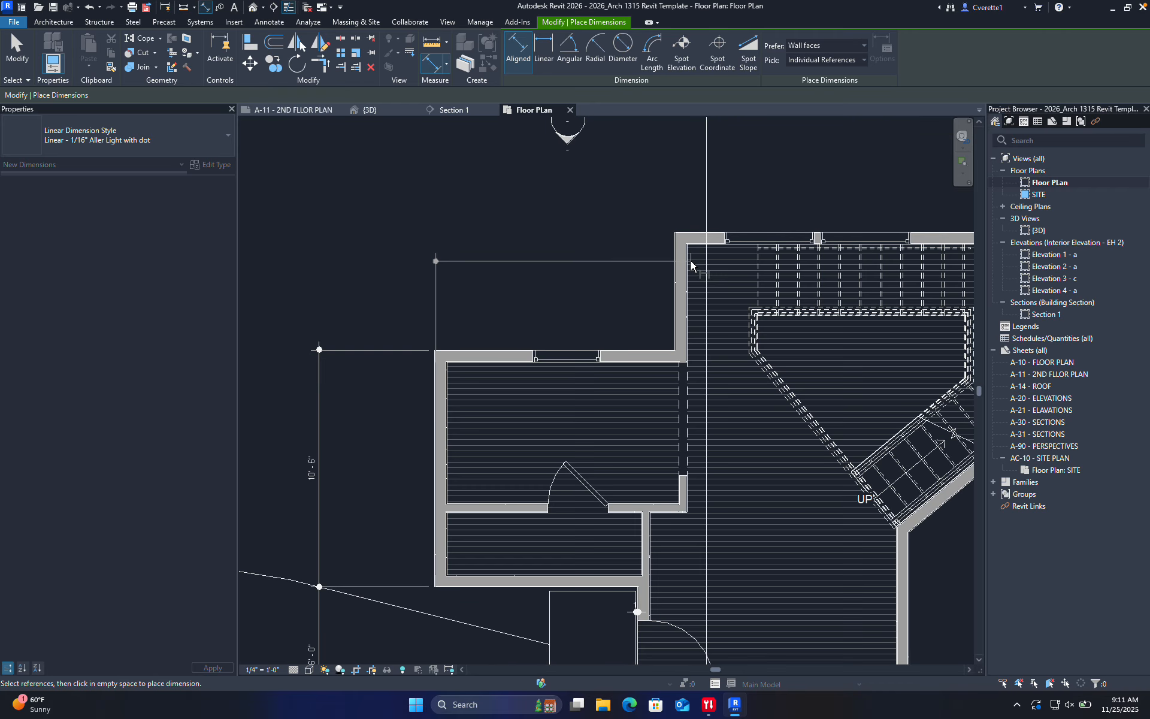
scroll(691, 266, up, 8)
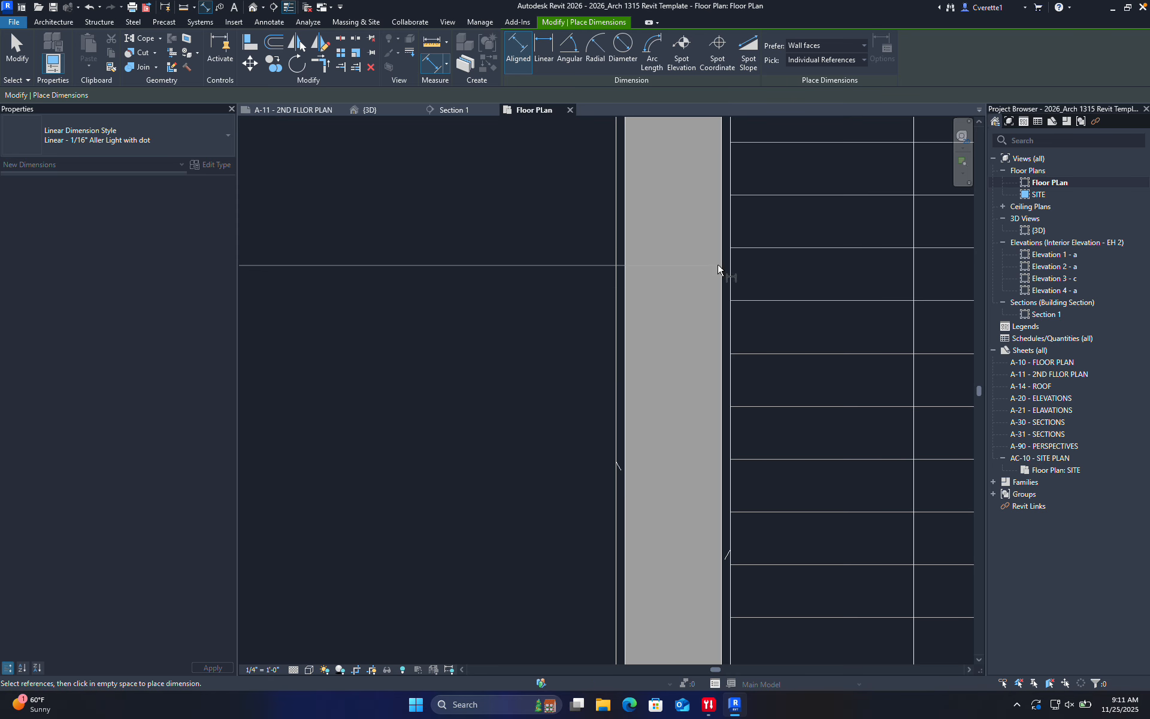
click(625, 273)
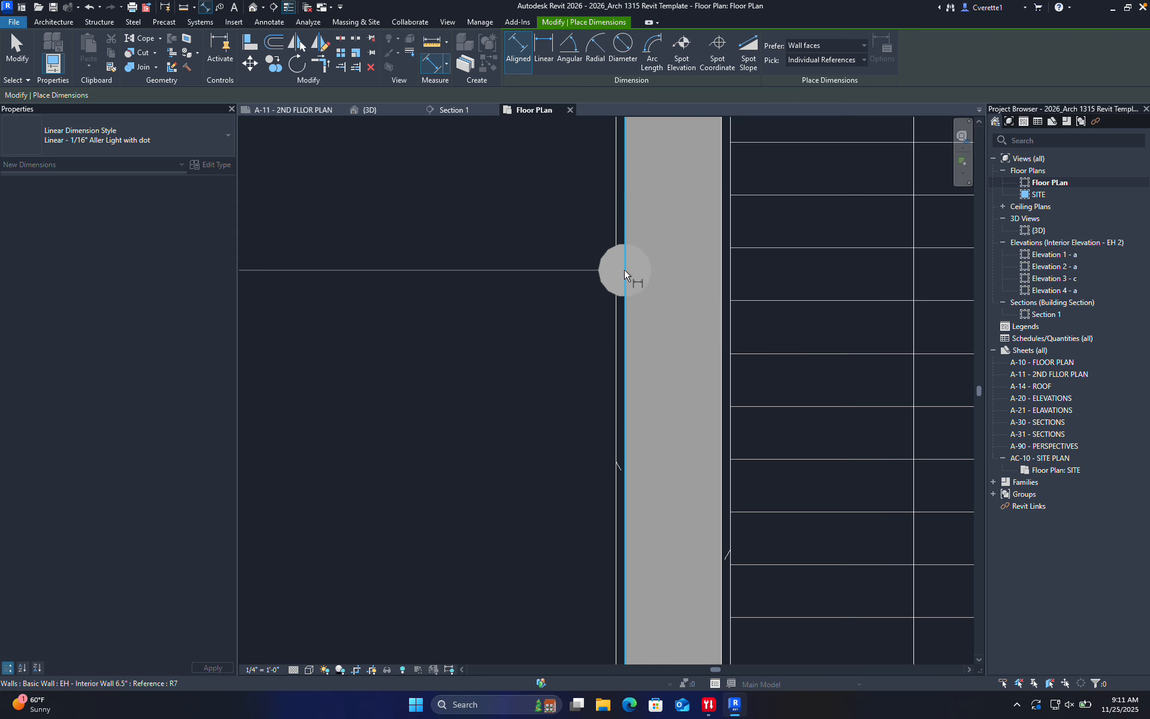
scroll(629, 277, down, 8)
scroll(771, 264, up, 8)
middle_drag(949, 376, 532, 264)
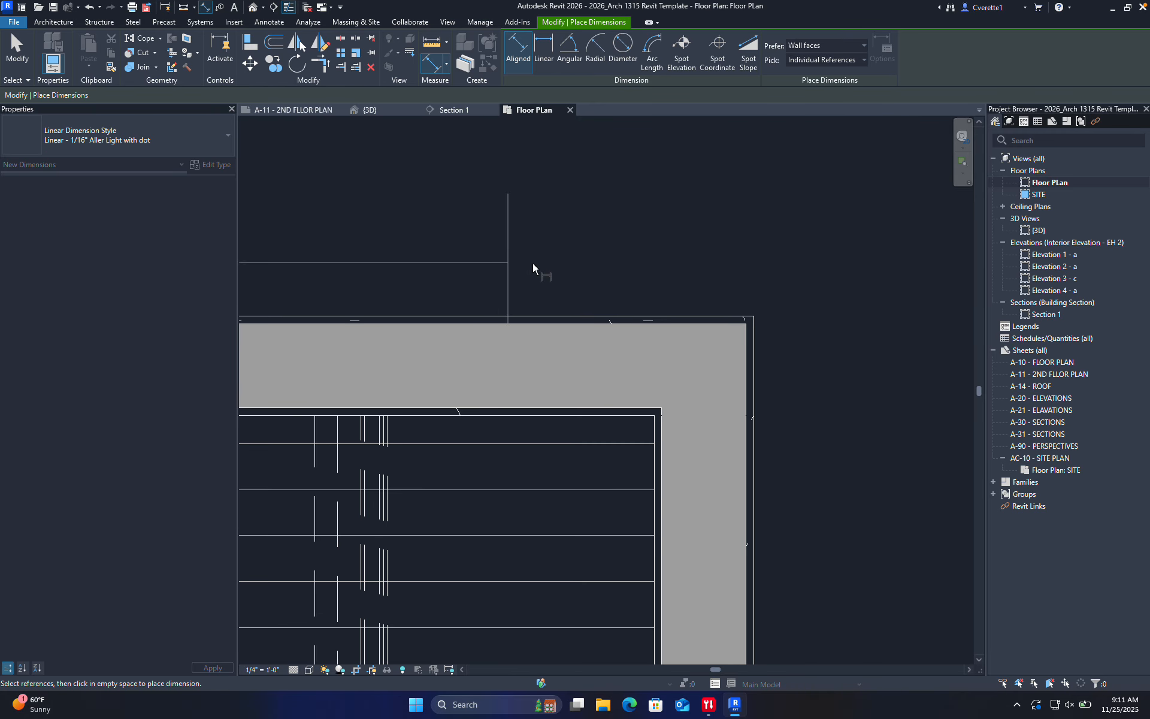
scroll(755, 360, up, 5)
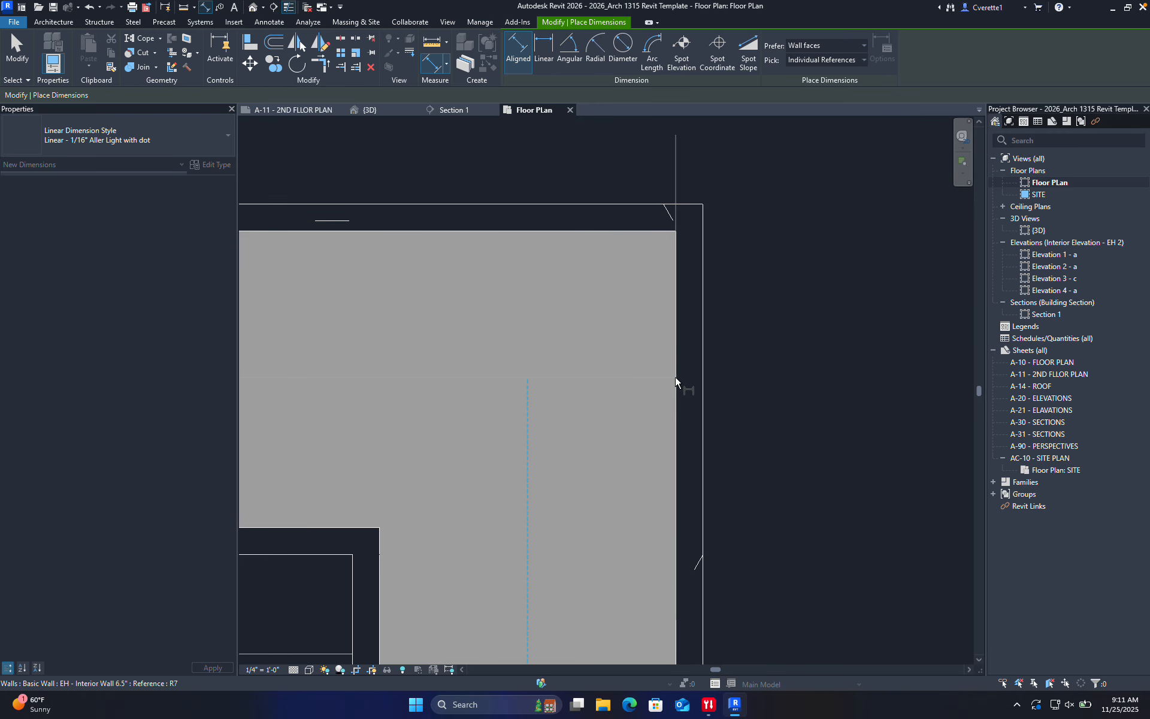
scroll(675, 380, down, 4)
scroll(685, 321, up, 3)
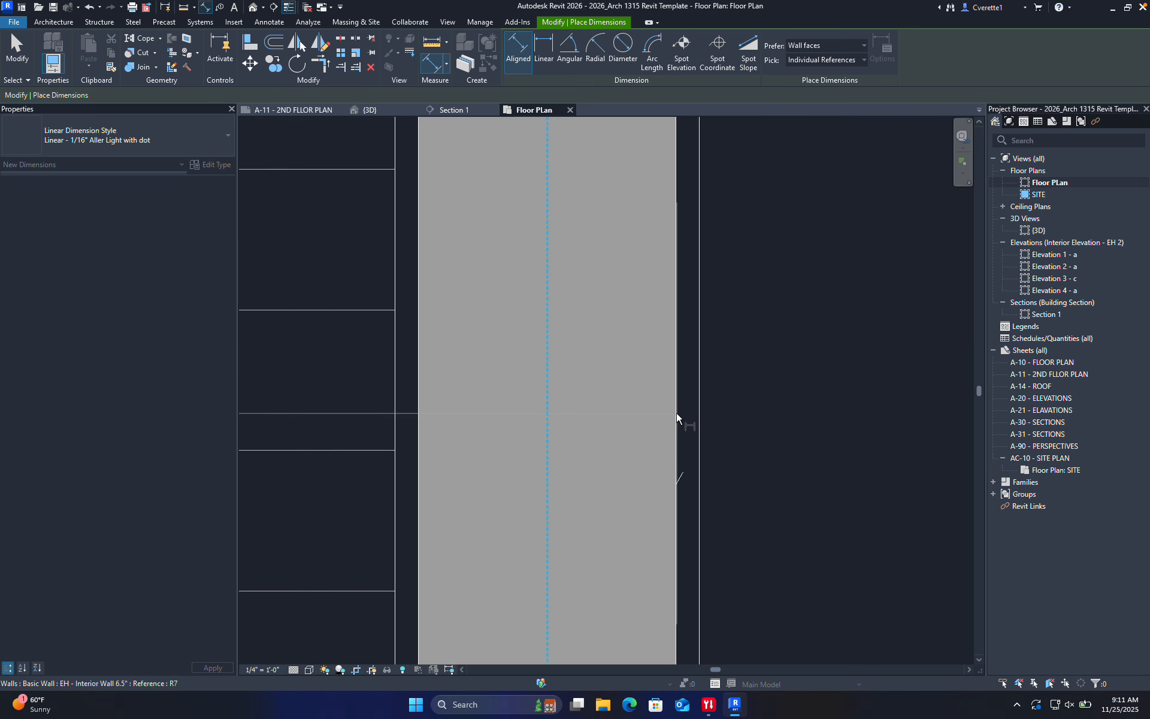
click(677, 417)
scroll(675, 416, down, 6)
scroll(657, 388, up, 5)
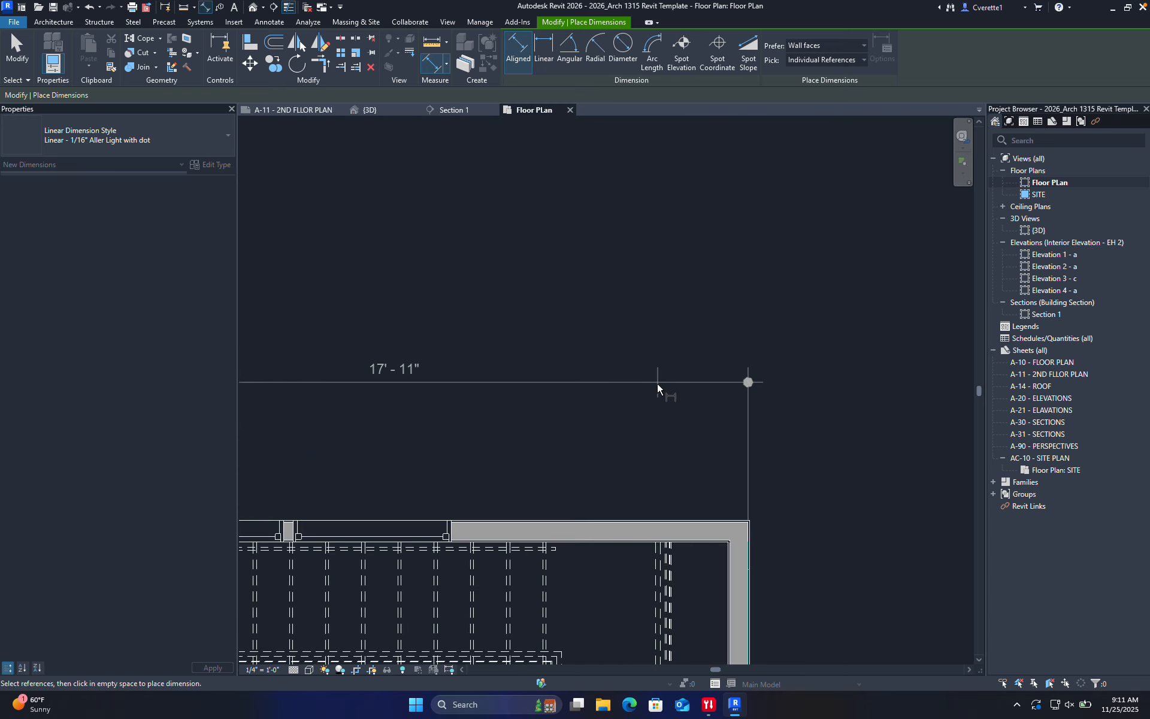
scroll(747, 452, down, 4)
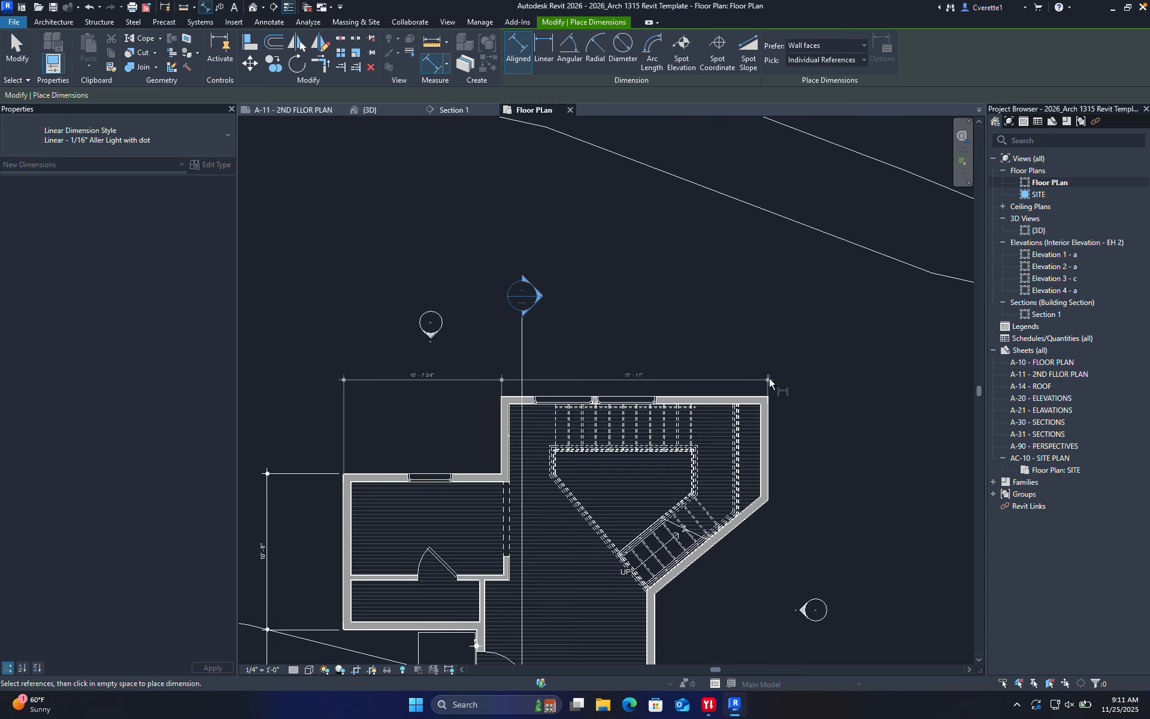
middle_drag(710, 379, 713, 147)
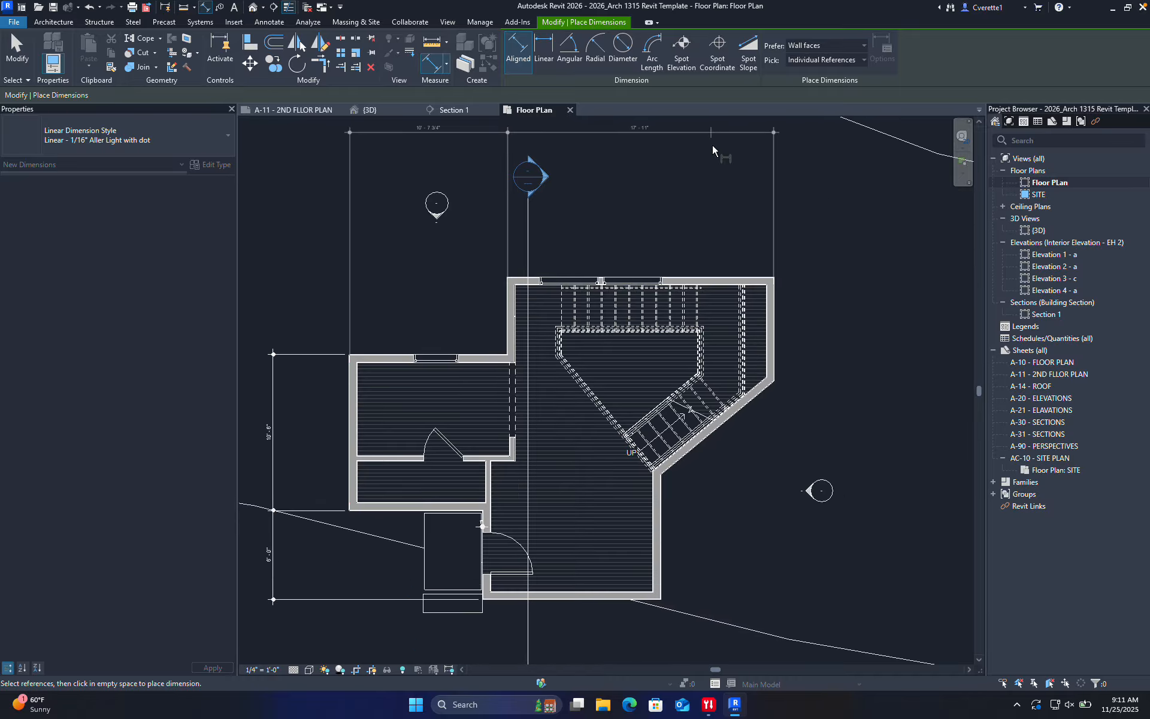
click(655, 131)
Dimension another set of wall faces, placing that string below the building
scroll(767, 325, up, 5)
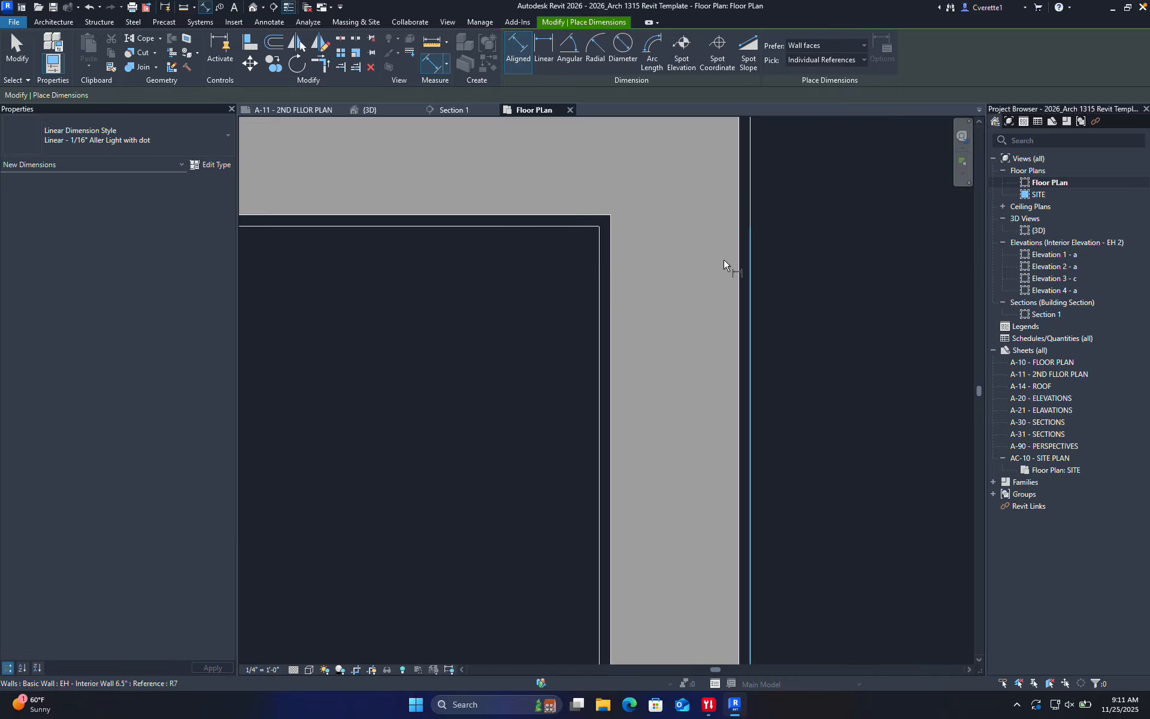
middle_drag(660, 182, 725, 408)
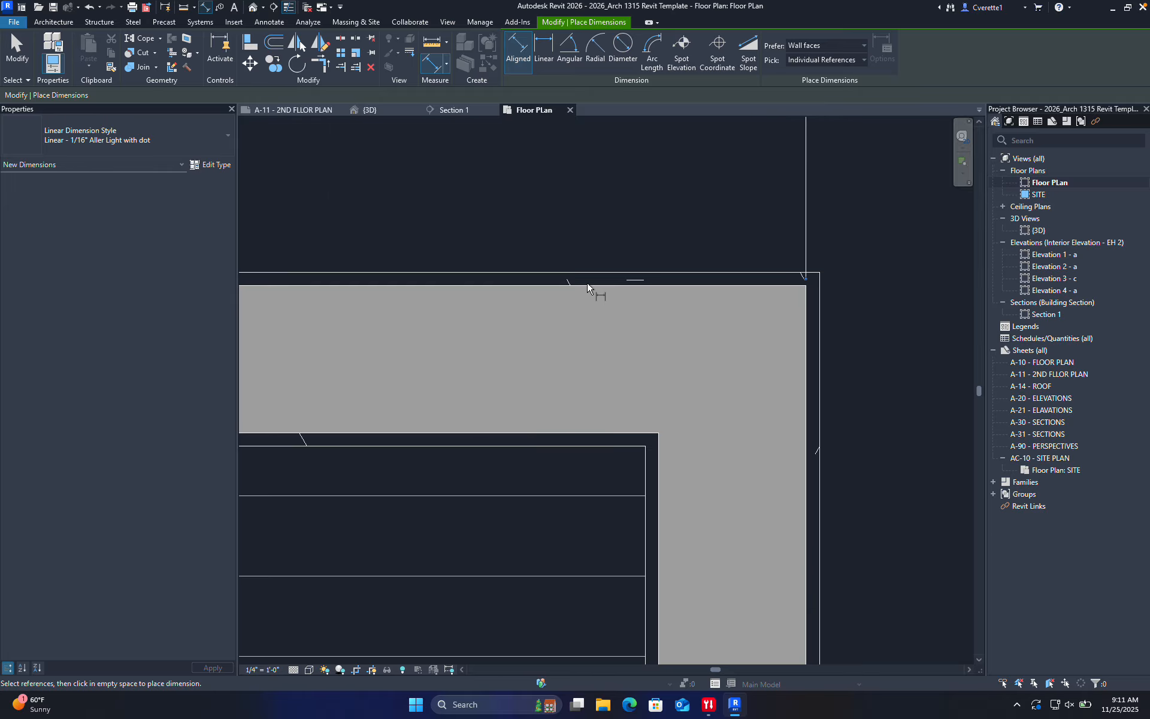
click(549, 288)
scroll(601, 384, down, 6)
middle_drag(614, 496, 623, 318)
scroll(641, 417, up, 3)
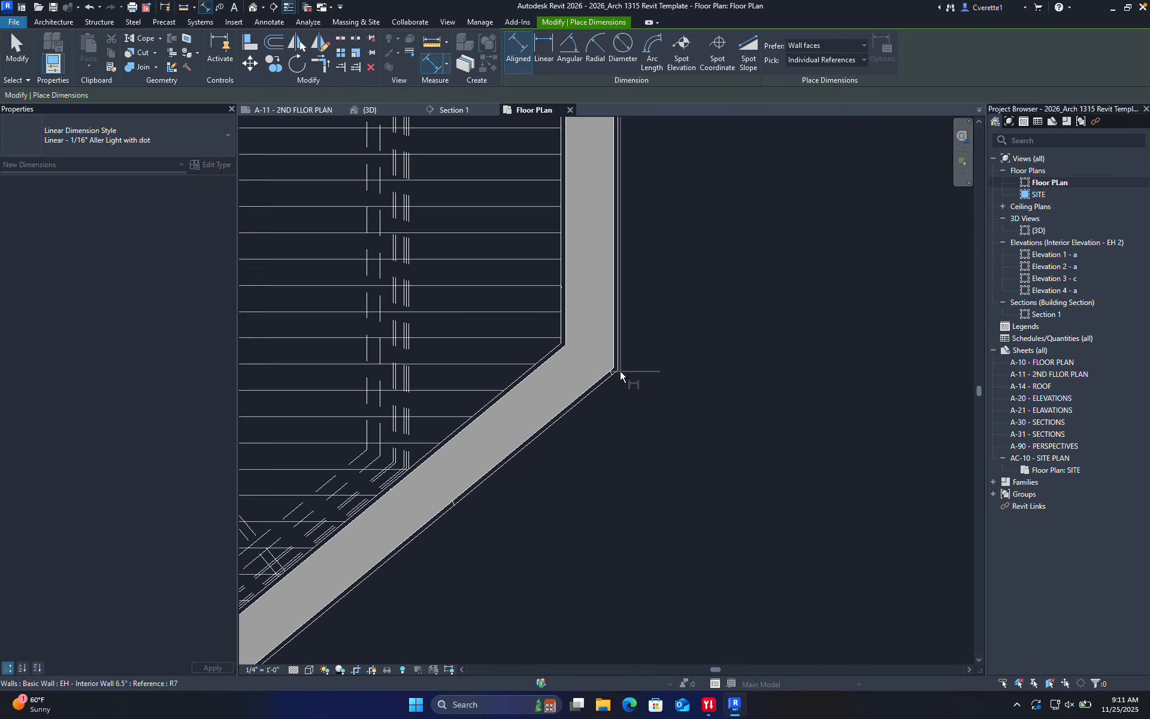
scroll(620, 377, up, 3)
scroll(671, 455, down, 6)
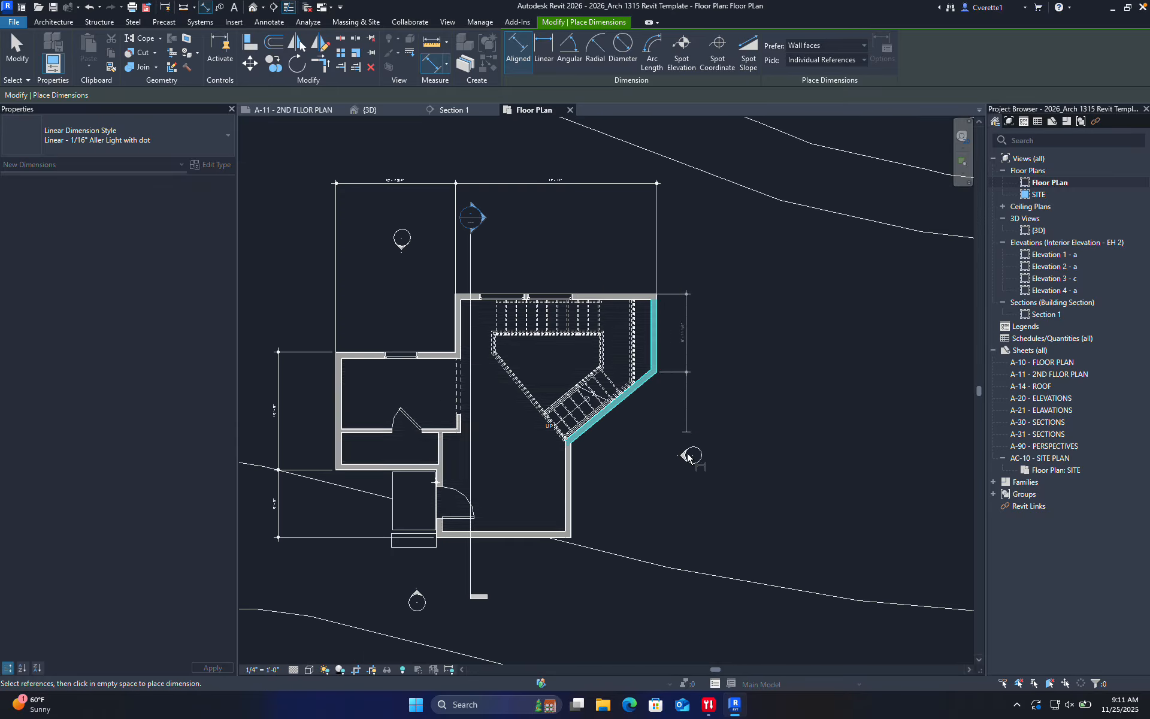
scroll(680, 444, up, 6)
scroll(707, 330, down, 2)
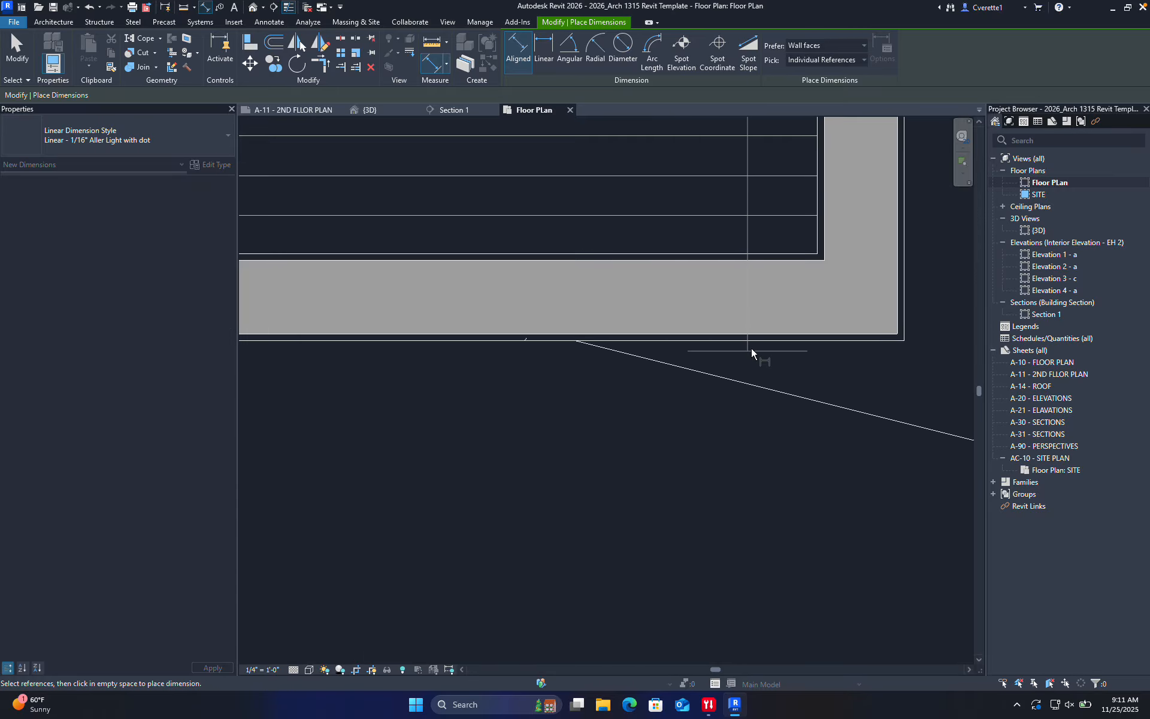
middle_drag(752, 352, 747, 333)
scroll(742, 330, up, 2)
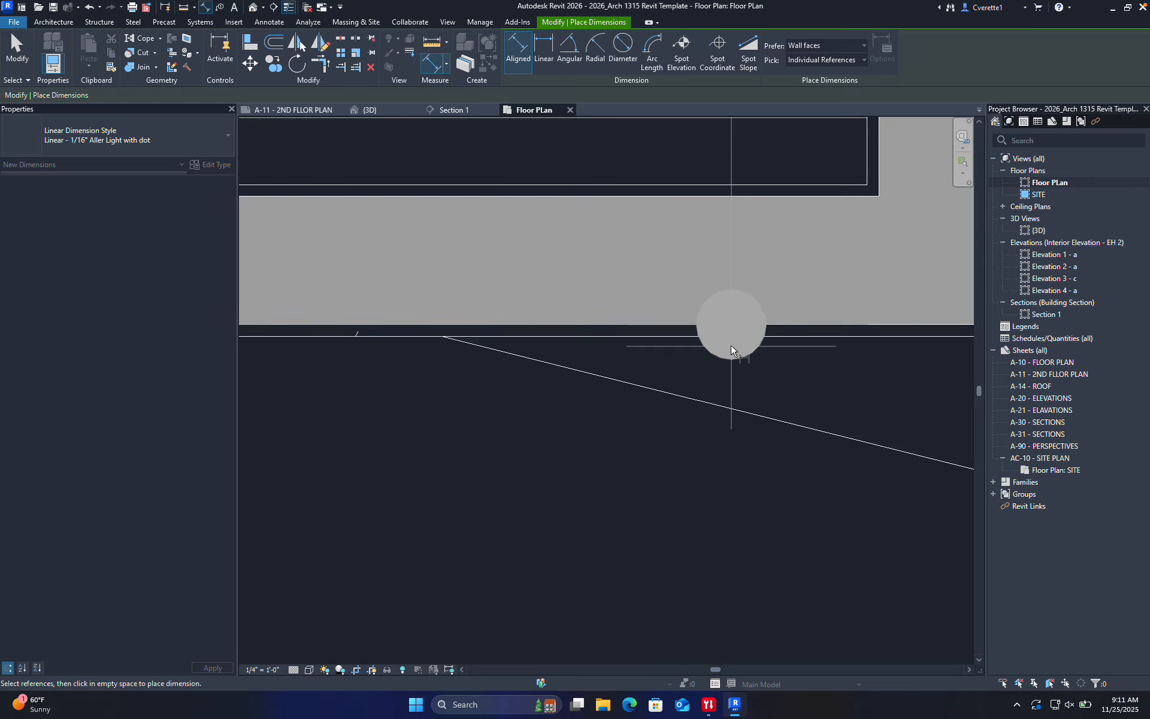
scroll(739, 329, down, 6)
scroll(792, 343, up, 3)
scroll(592, 269, up, 8)
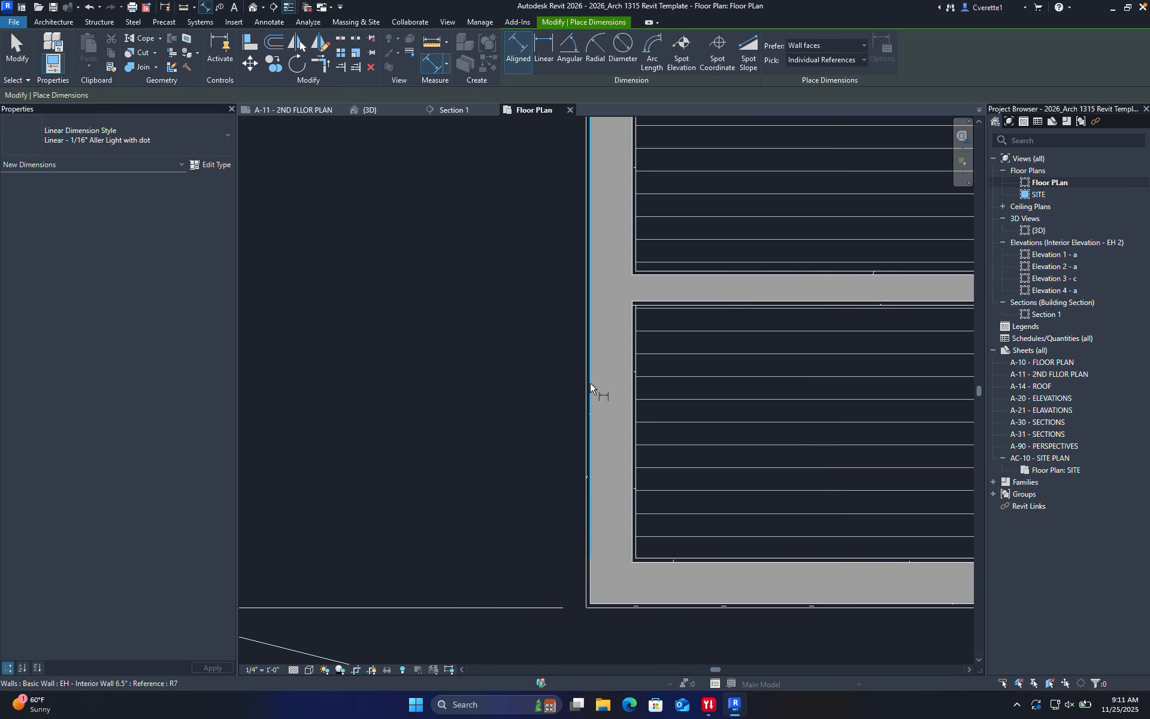
scroll(616, 398, down, 5)
scroll(673, 429, up, 4)
scroll(674, 427, up, 5)
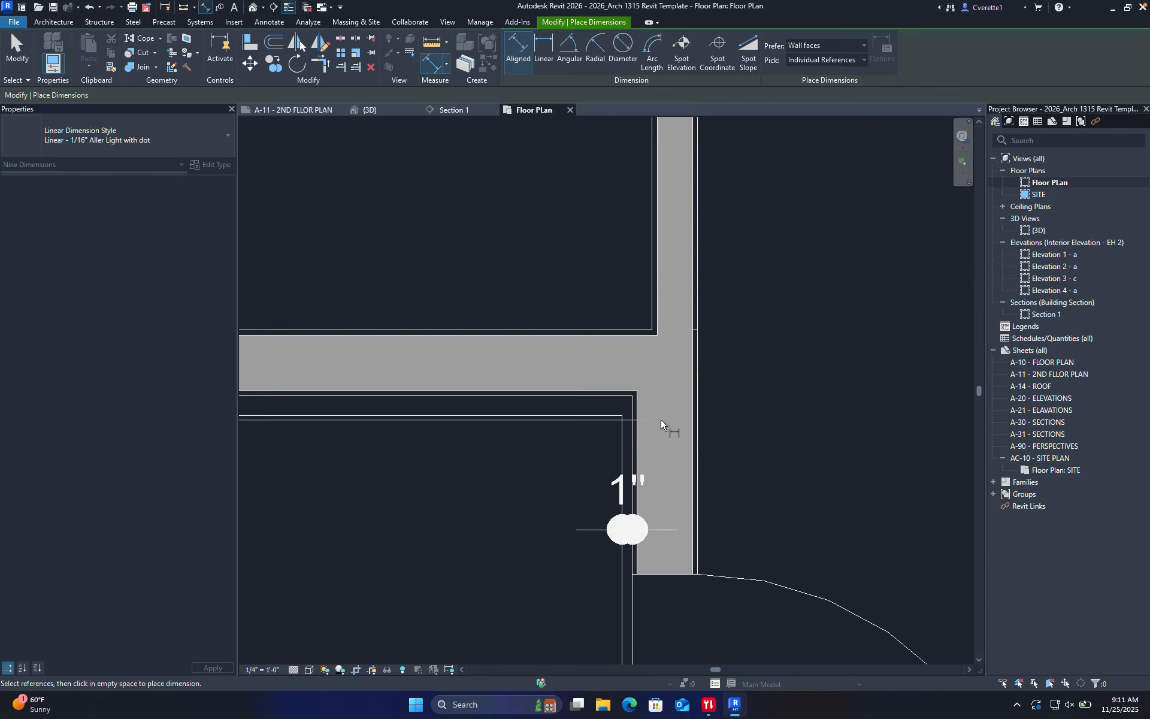
scroll(628, 423, down, 6)
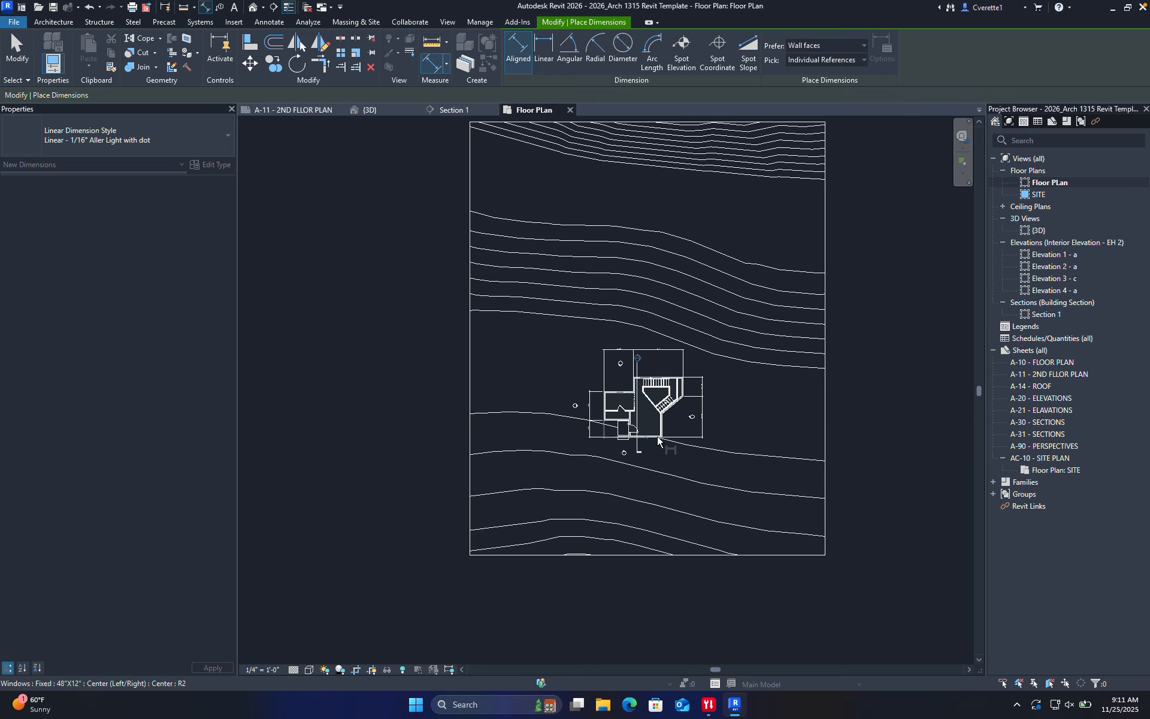
scroll(641, 436, up, 9)
scroll(605, 436, up, 3)
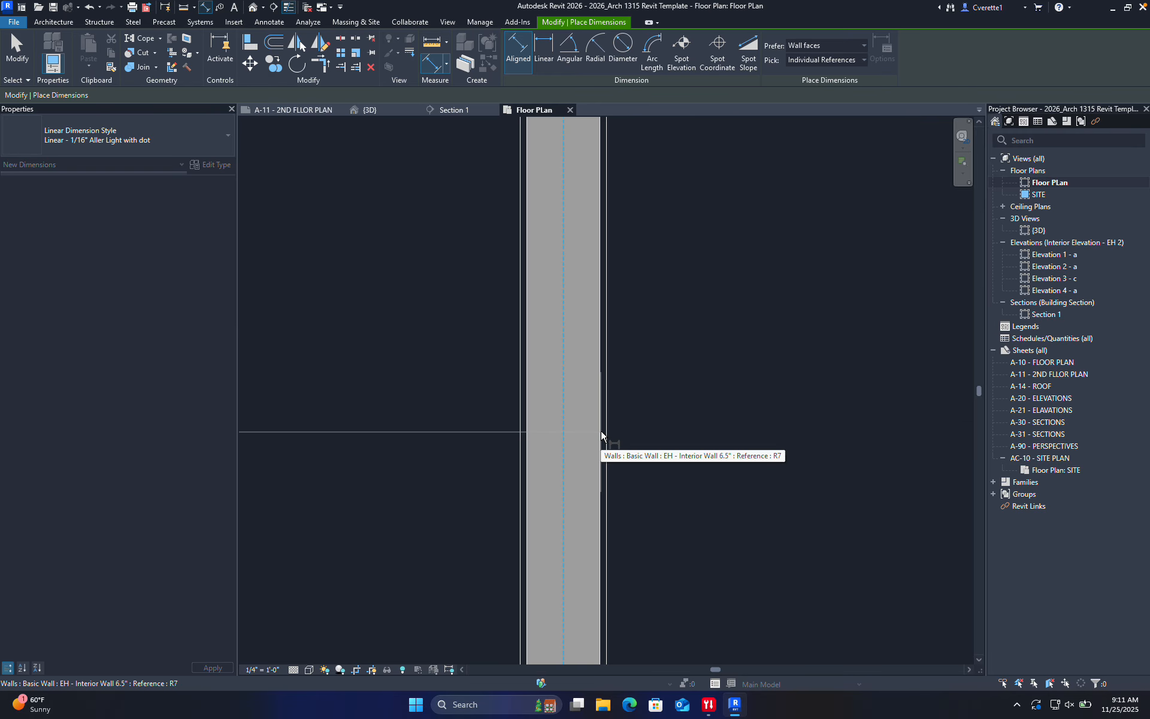
scroll(606, 436, down, 8)
scroll(607, 436, up, 8)
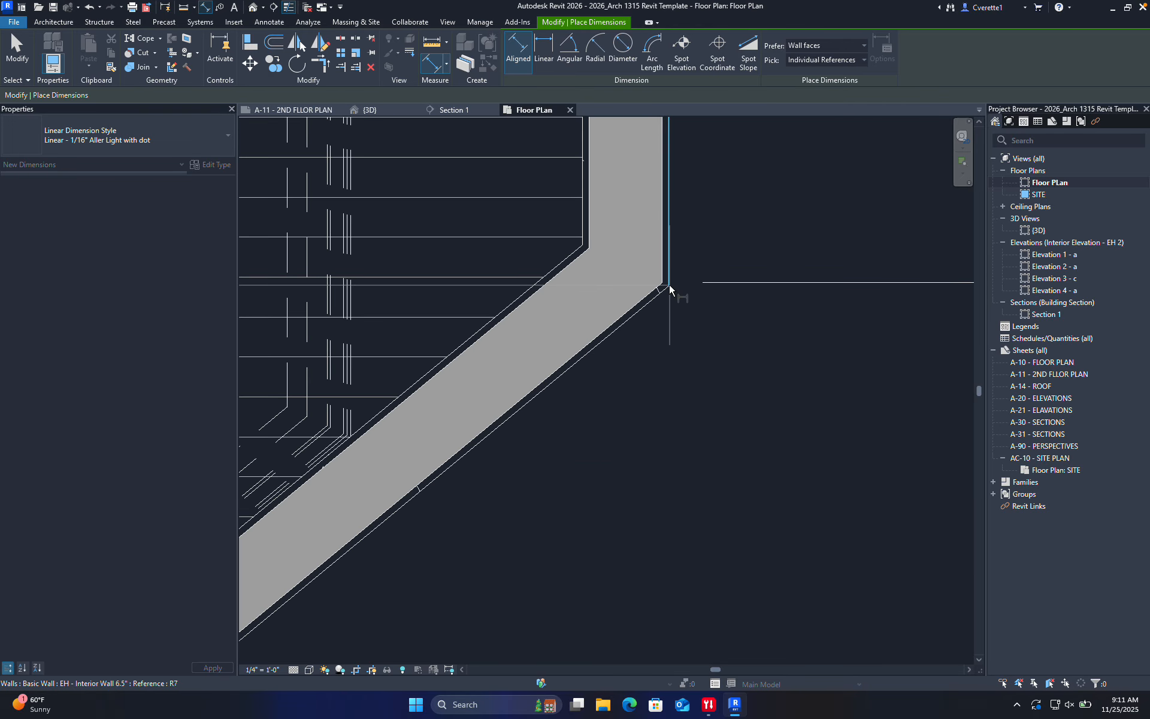
scroll(673, 286, down, 10)
scroll(673, 342, up, 2)
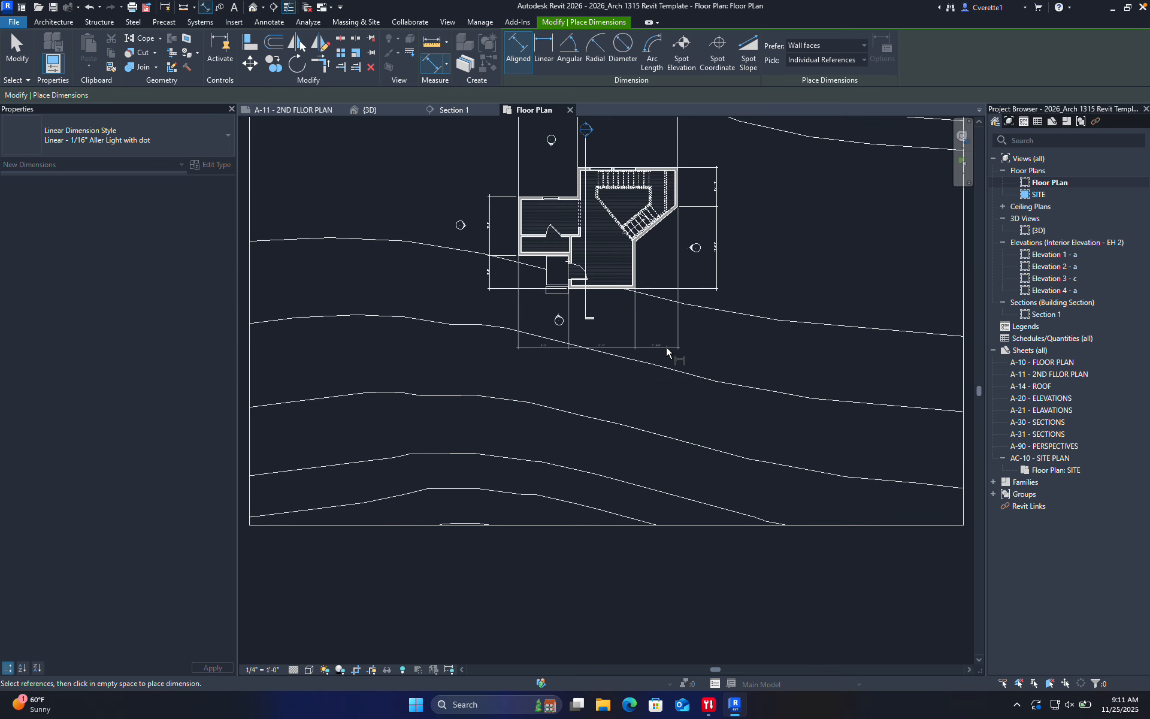
click(666, 347)
middle_drag(592, 350, 600, 422)
key(Escape)
Use View > Plan Views > Floor Plan to create a '2nd floor' plan view
middle_drag(587, 315, 597, 376)
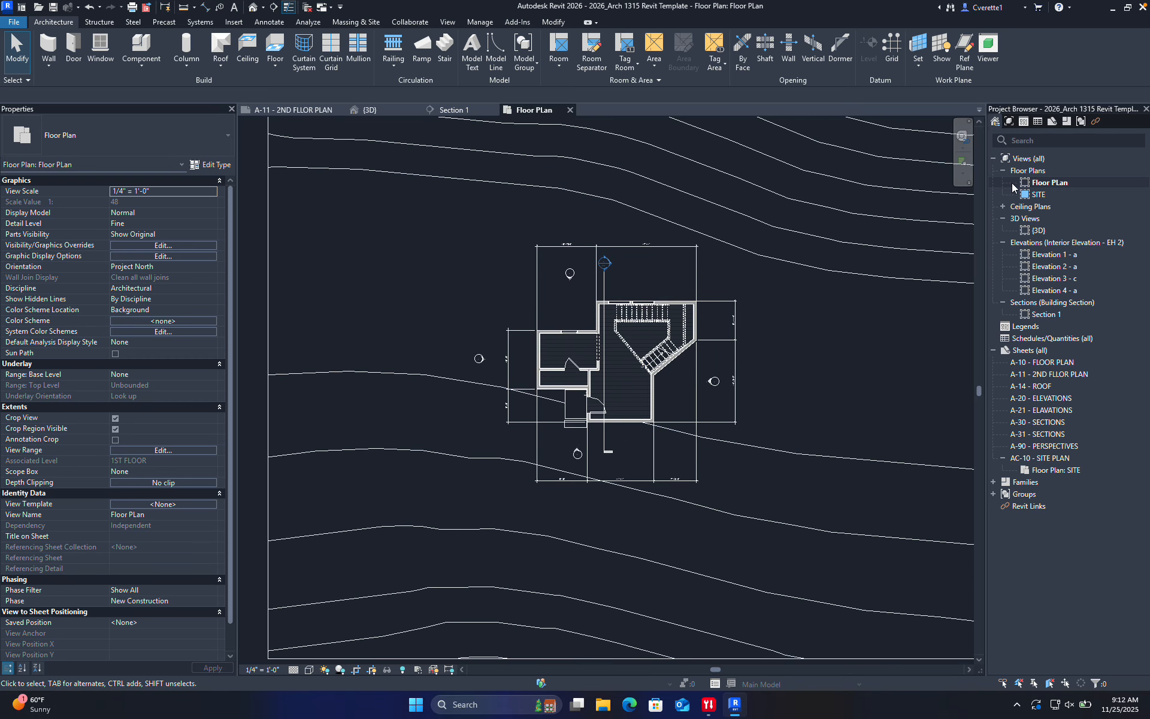
right_click(1032, 173)
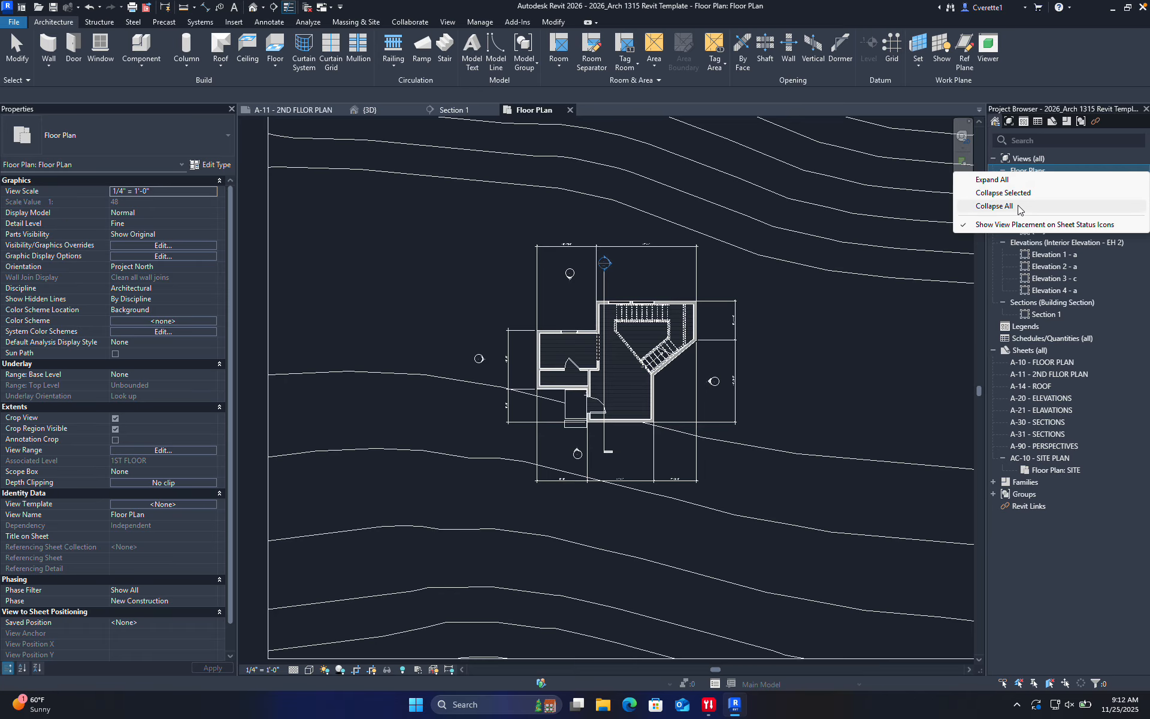
click(1010, 255)
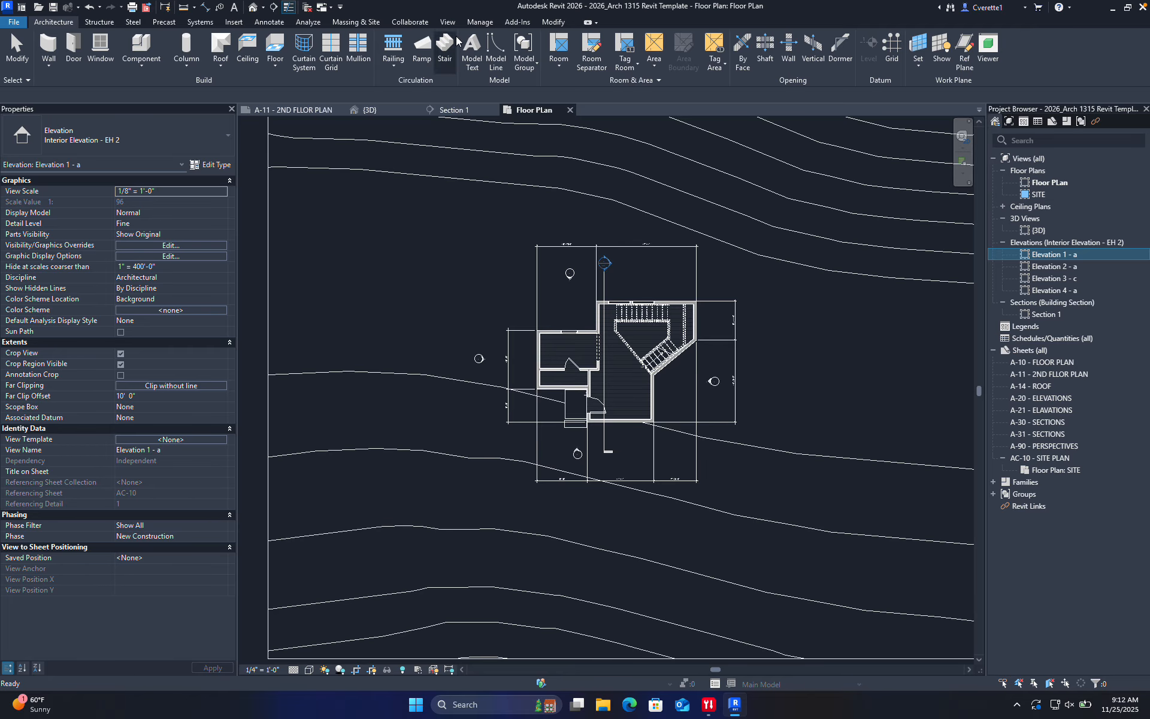
click(448, 23)
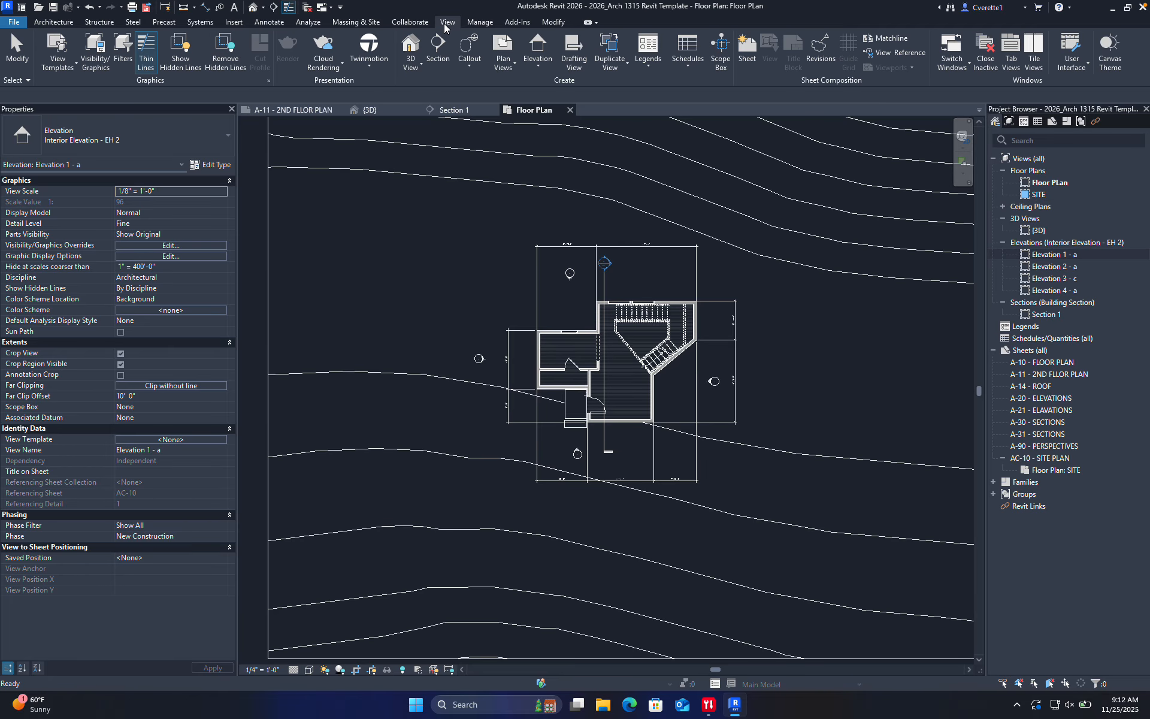
click(502, 67)
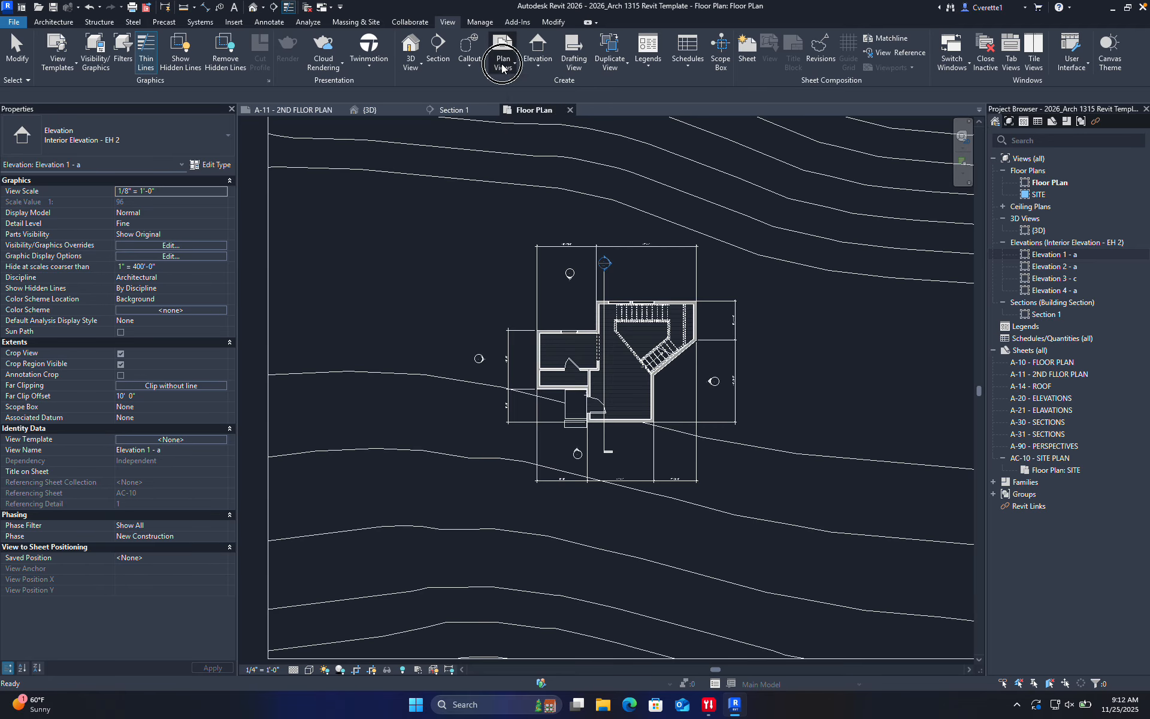
click(520, 93)
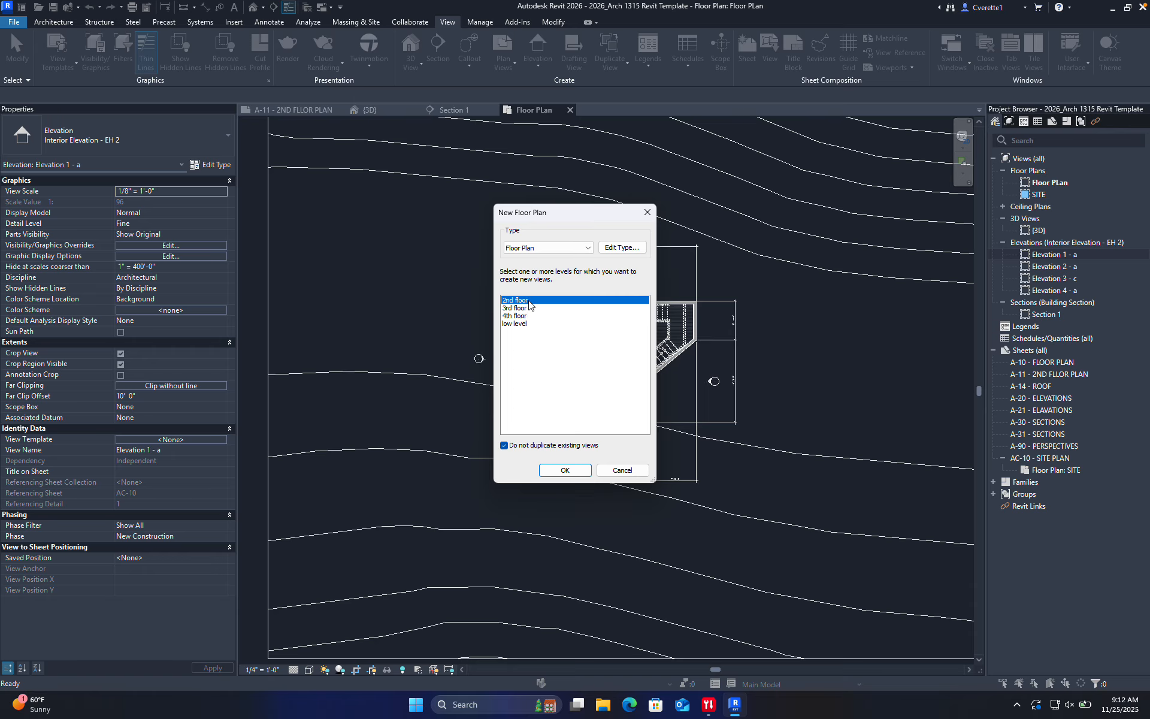
click(564, 470)
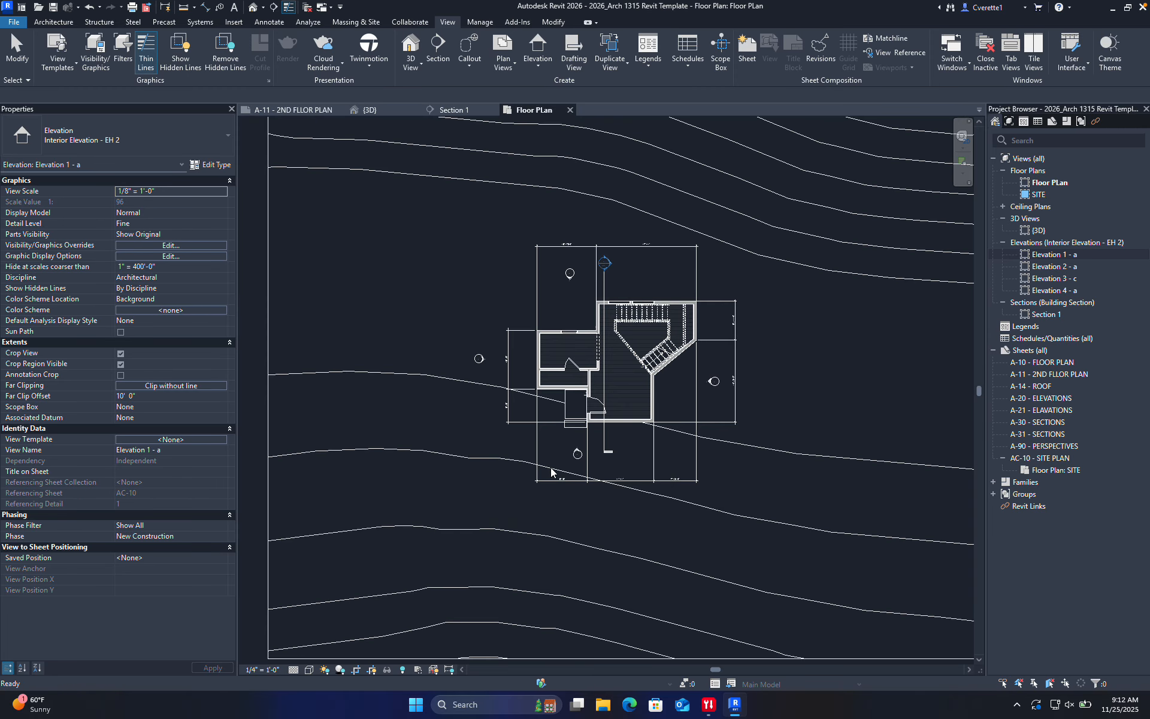
scroll(600, 471, up, 10)
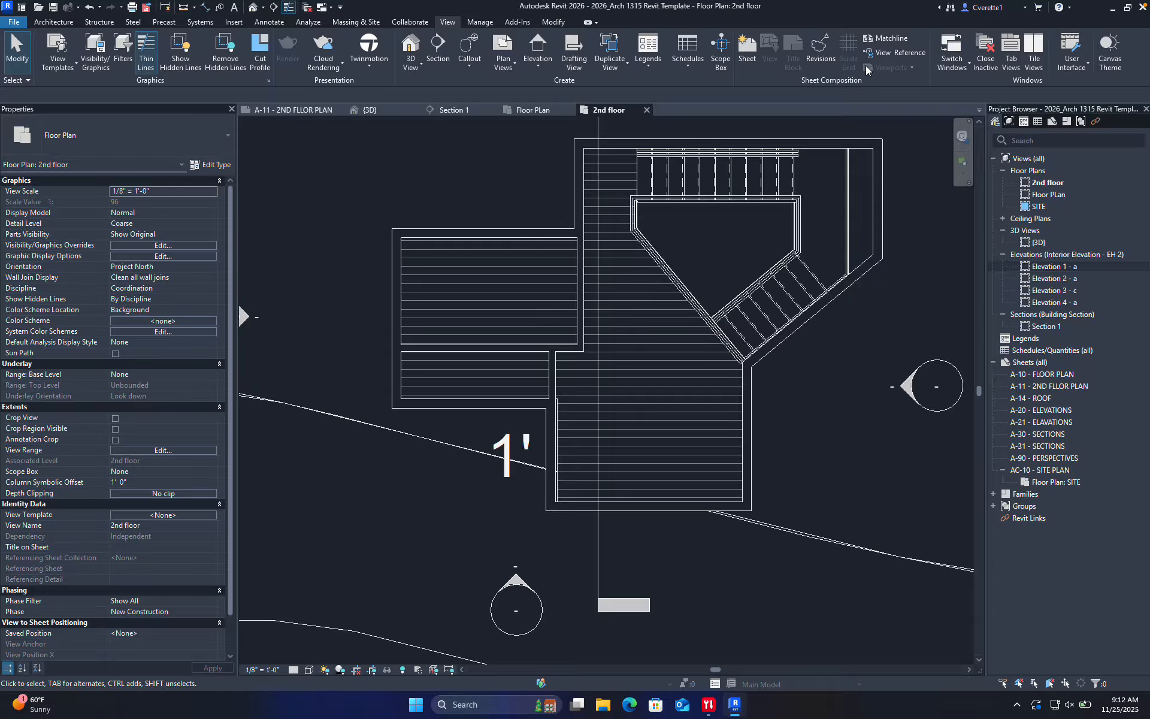
key(ctrl+Left)
scroll(733, 18, up, 3)
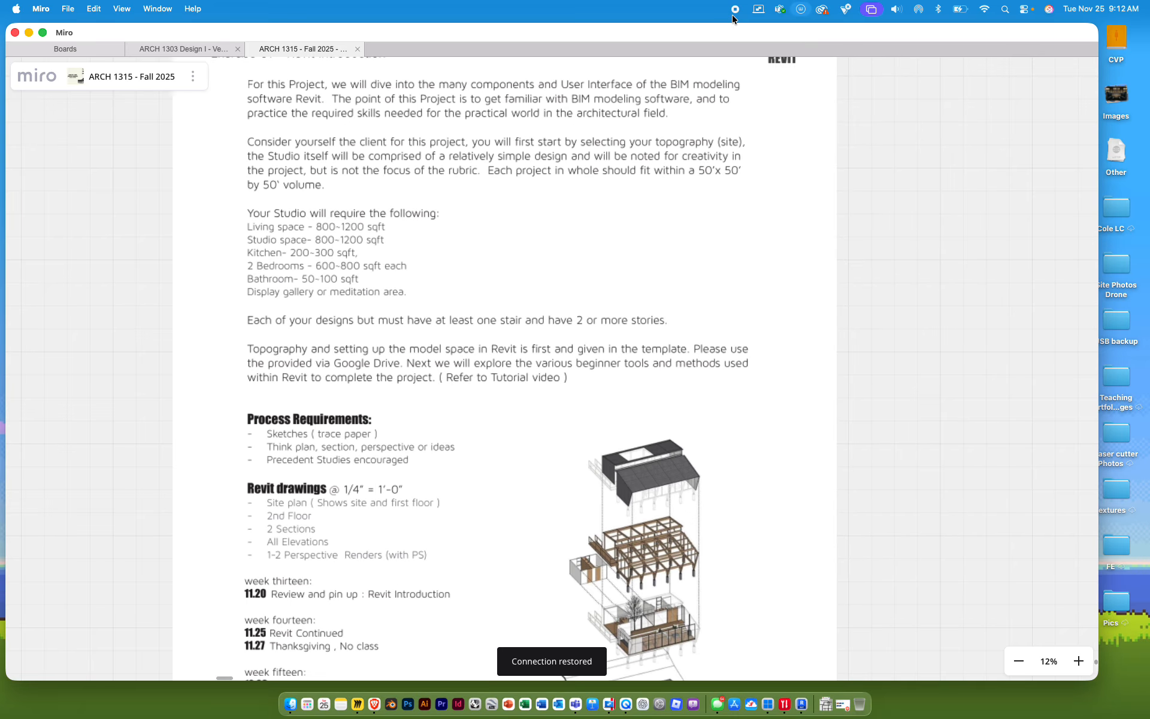
key(ctrl+Right)
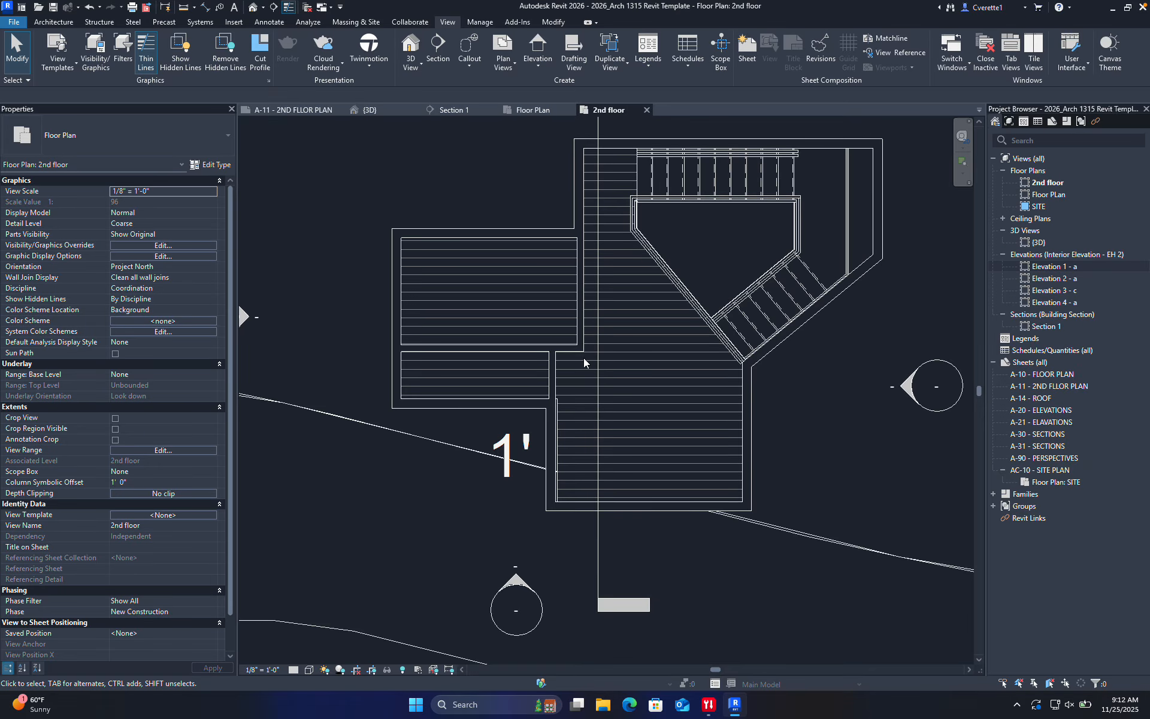
Set the 2nd floor plan's view scale to 1/4" = 1'-0"
middle_drag(448, 459, 448, 511)
click(263, 669)
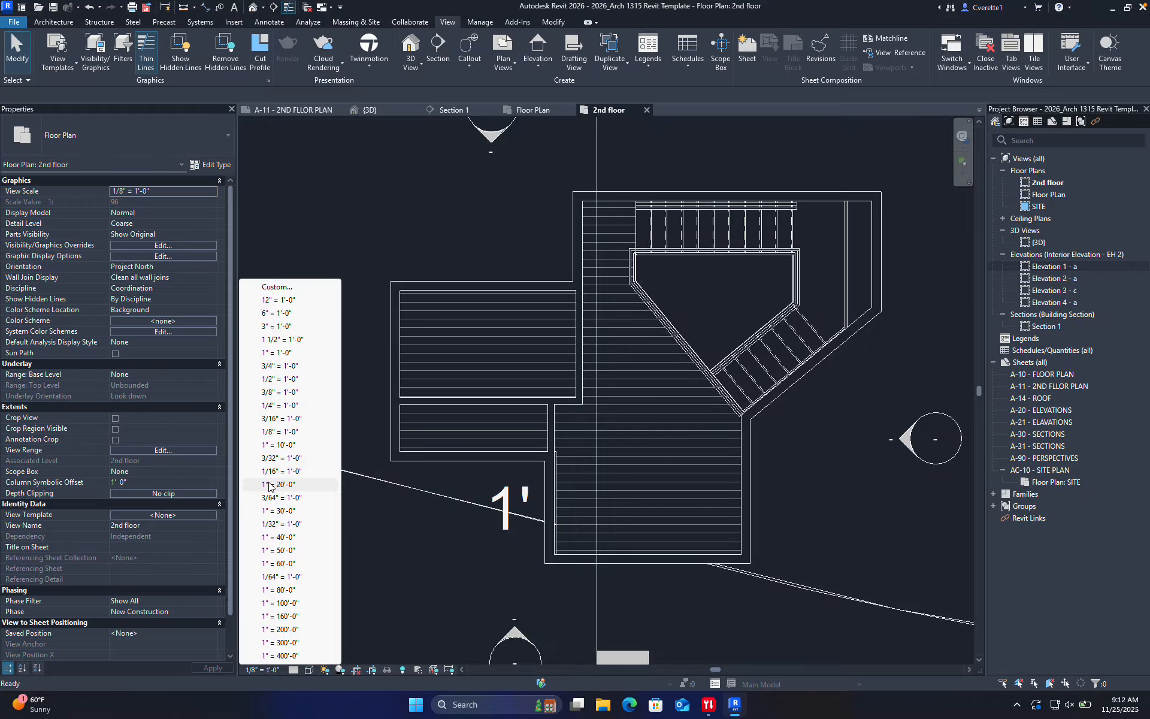
click(283, 406)
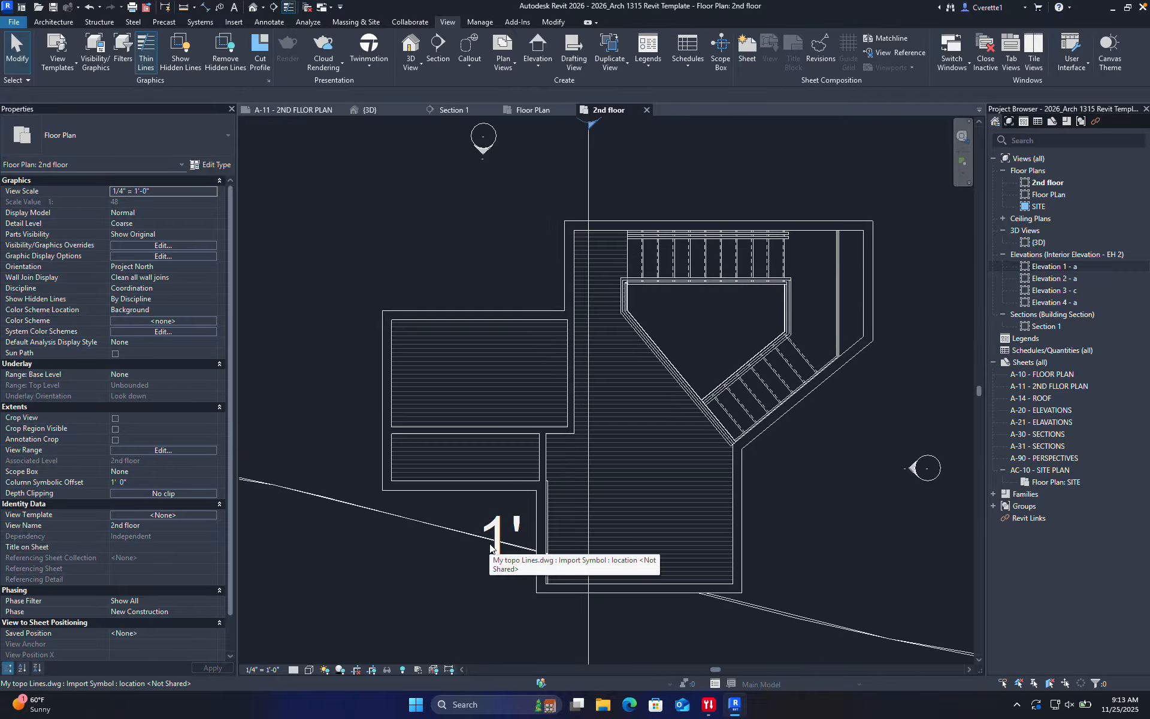
Temporarily hide the imported My topo Lines.dwg in this view with HH
scroll(501, 525, down, 1)
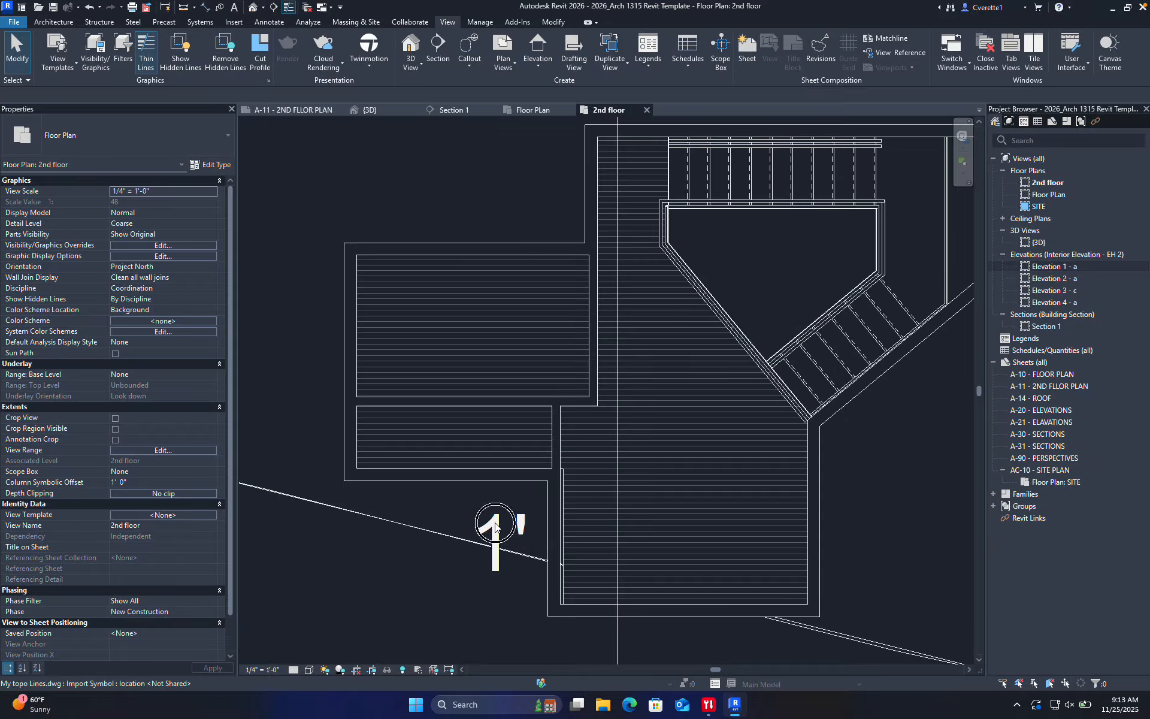
click(494, 526)
scroll(448, 525, down, 4)
scroll(448, 525, up, 5)
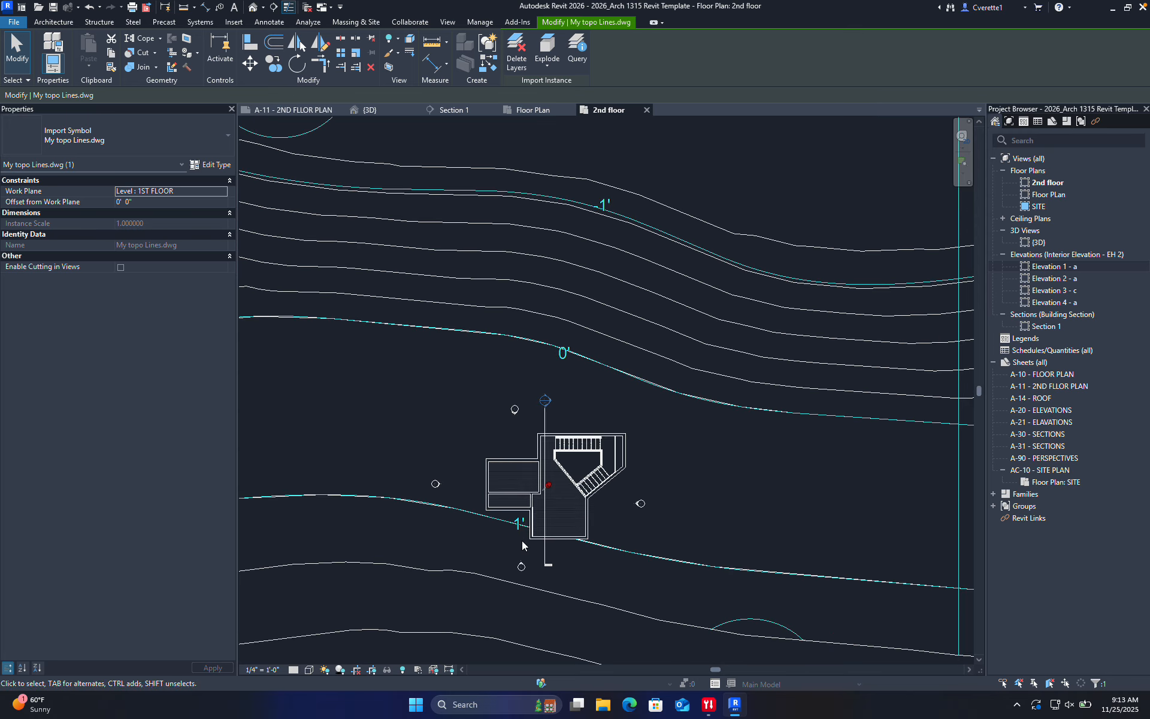
scroll(522, 524, up, 1)
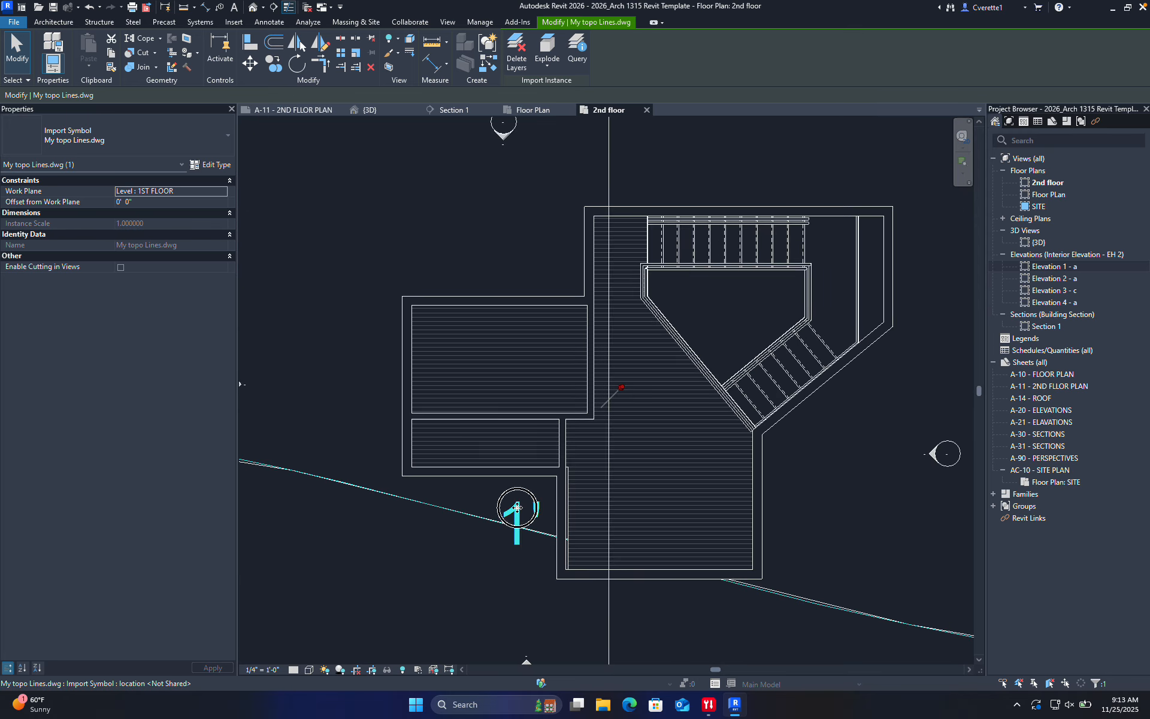
drag(517, 508, 413, 480)
key(h)
key(h)
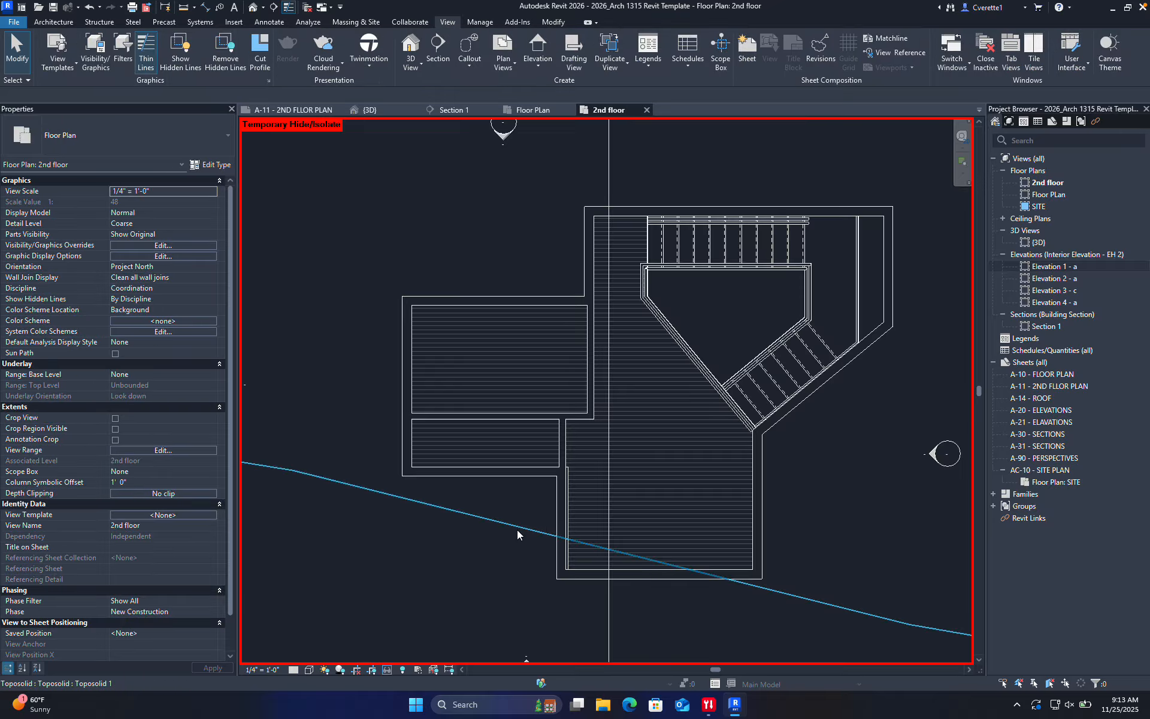
scroll(444, 573, down, 2)
scroll(449, 576, down, 3)
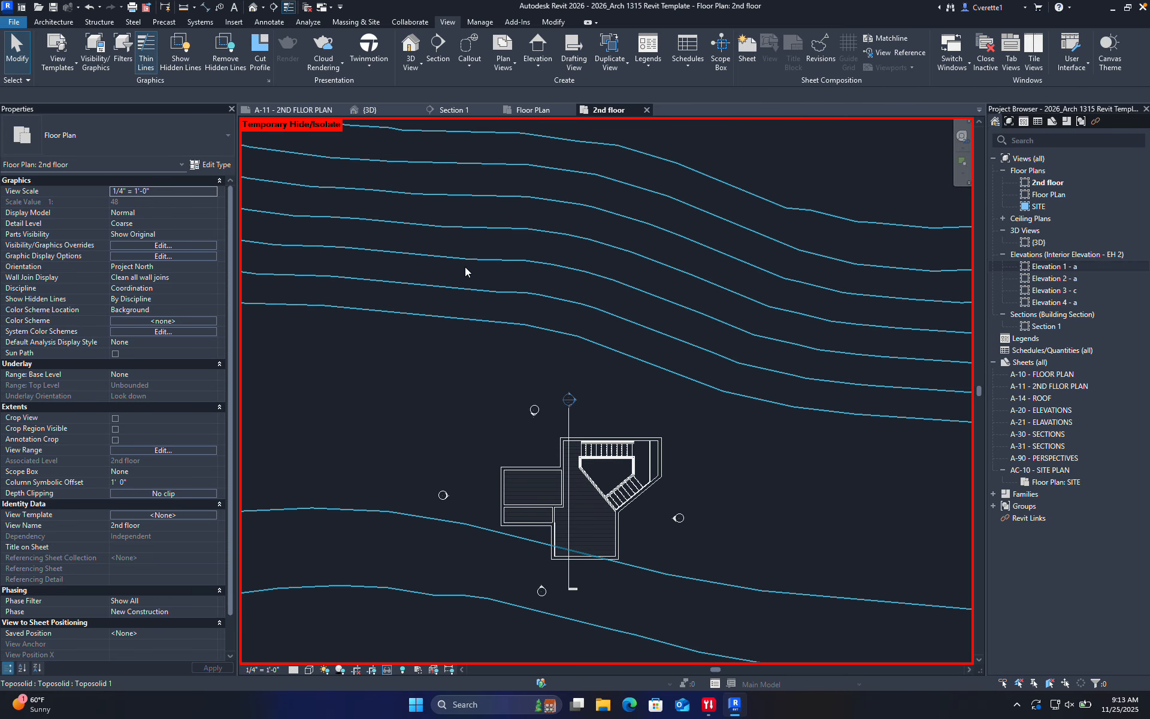
middle_drag(528, 424, 557, 364)
scroll(659, 442, up, 1)
scroll(659, 443, up, 6)
middle_drag(523, 402, 752, 467)
scroll(717, 456, down, 3)
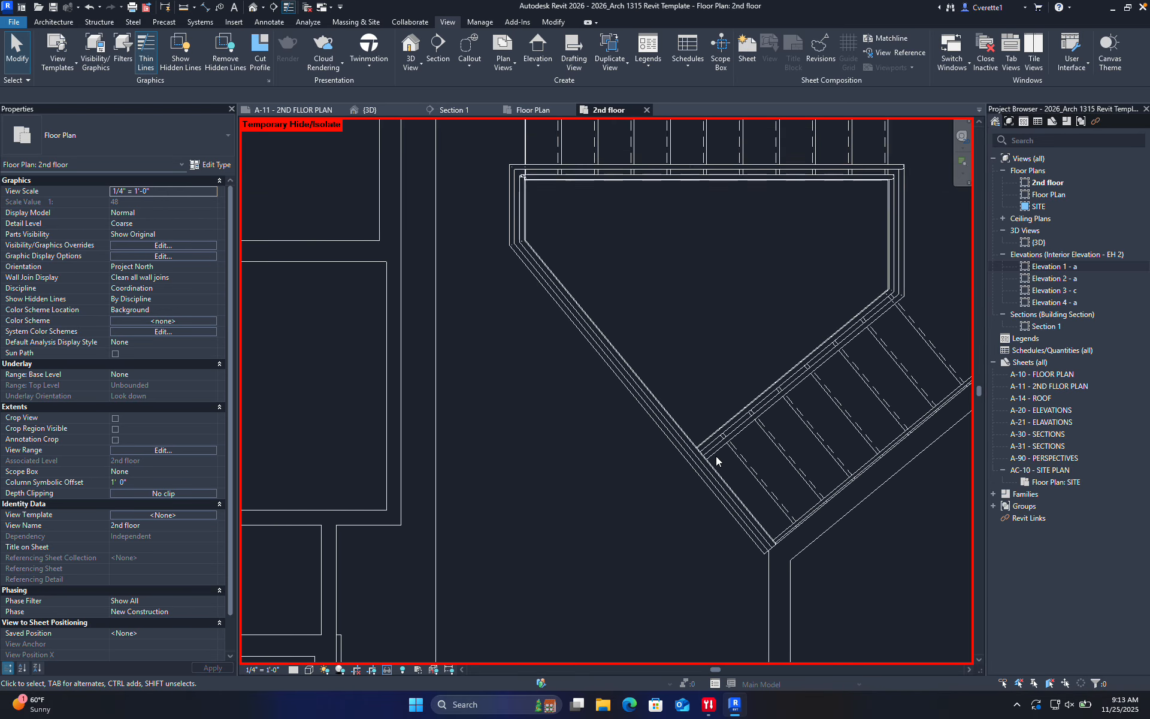
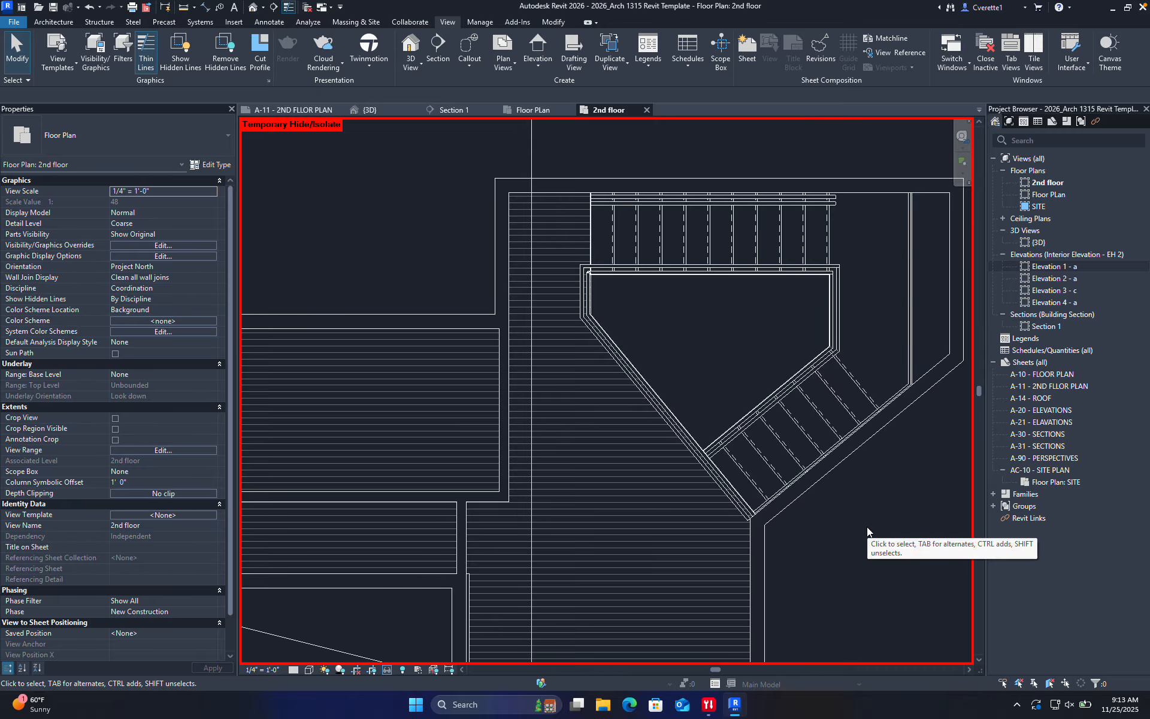
Reframe the 2nd floor plan and select the short interior wall beside the lower-left room
scroll(866, 550, down, 5)
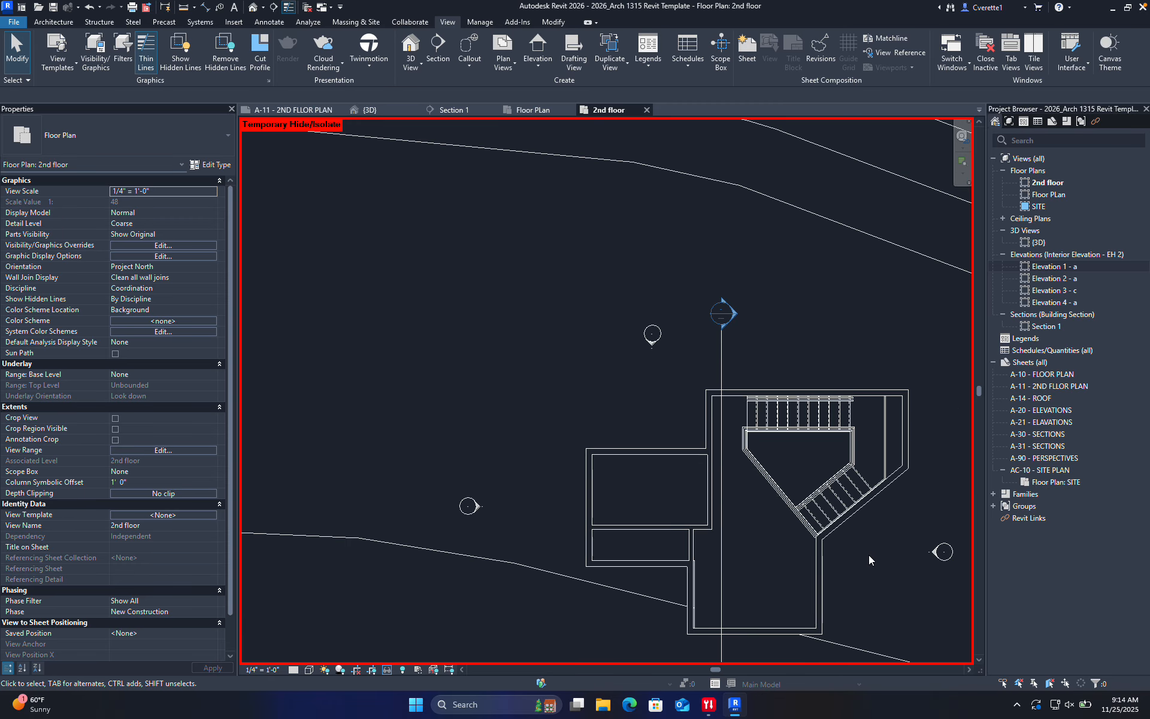
middle_drag(869, 554, 702, 479)
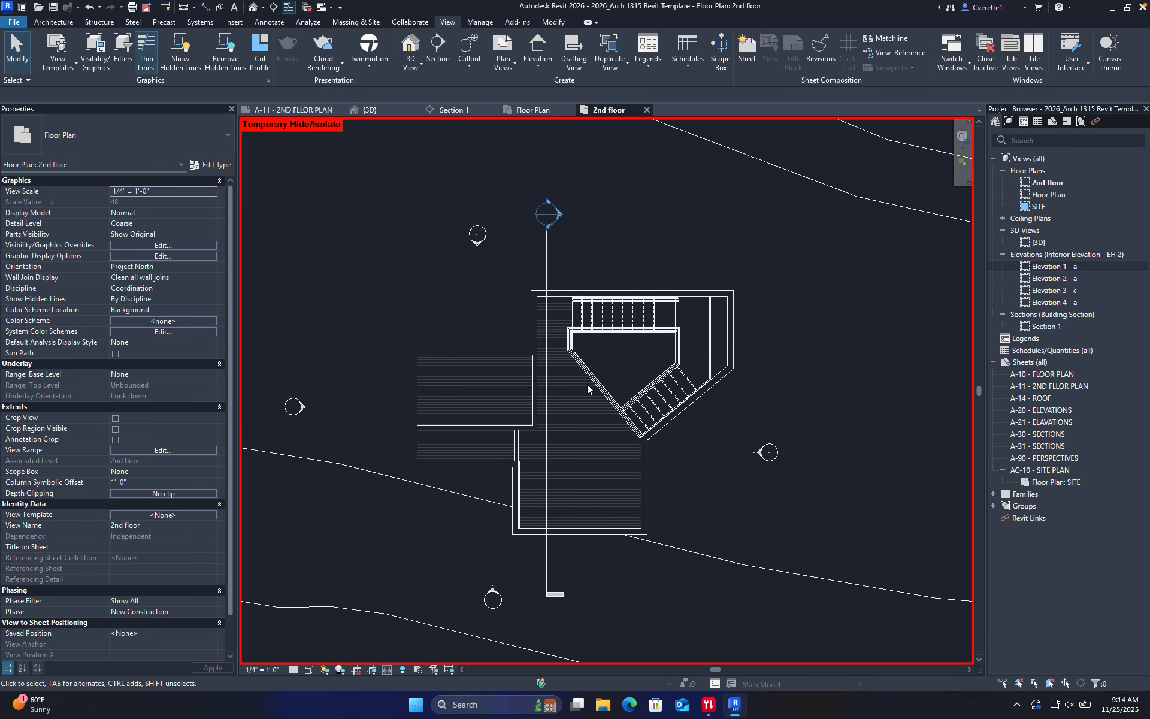
scroll(487, 402, up, 6)
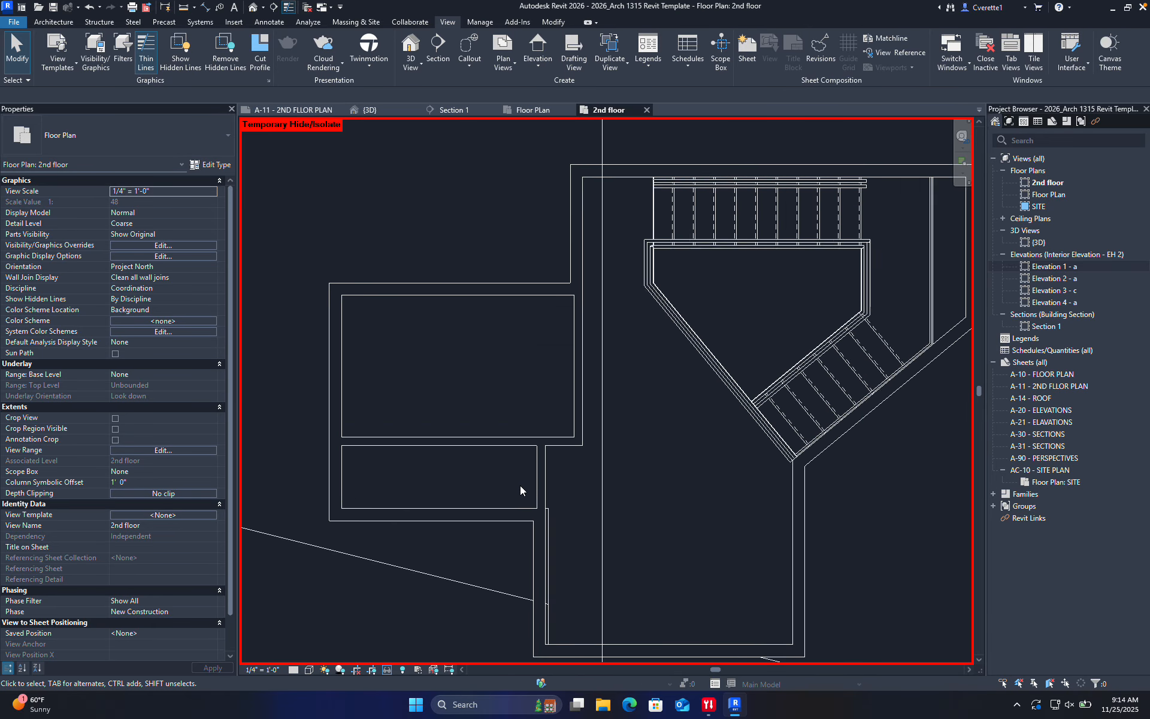
click(555, 476)
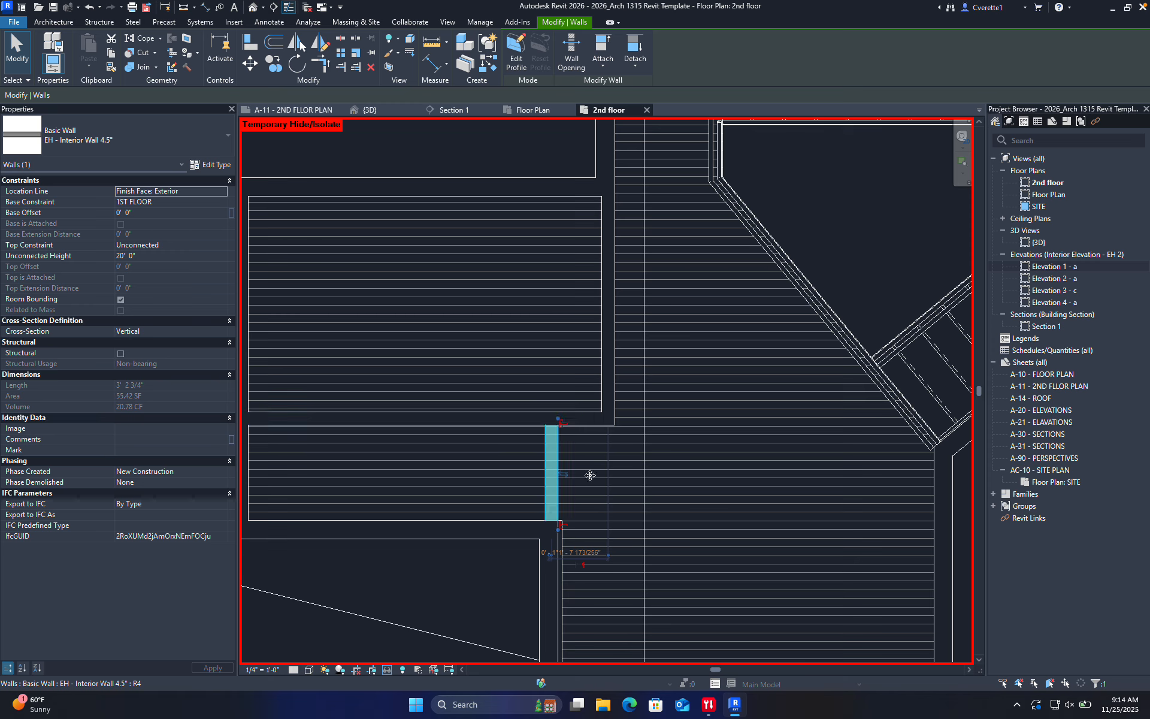
Drag the short interior wall left, then inspect it zoomed in on the Floor PLan view
drag(558, 458, 491, 459)
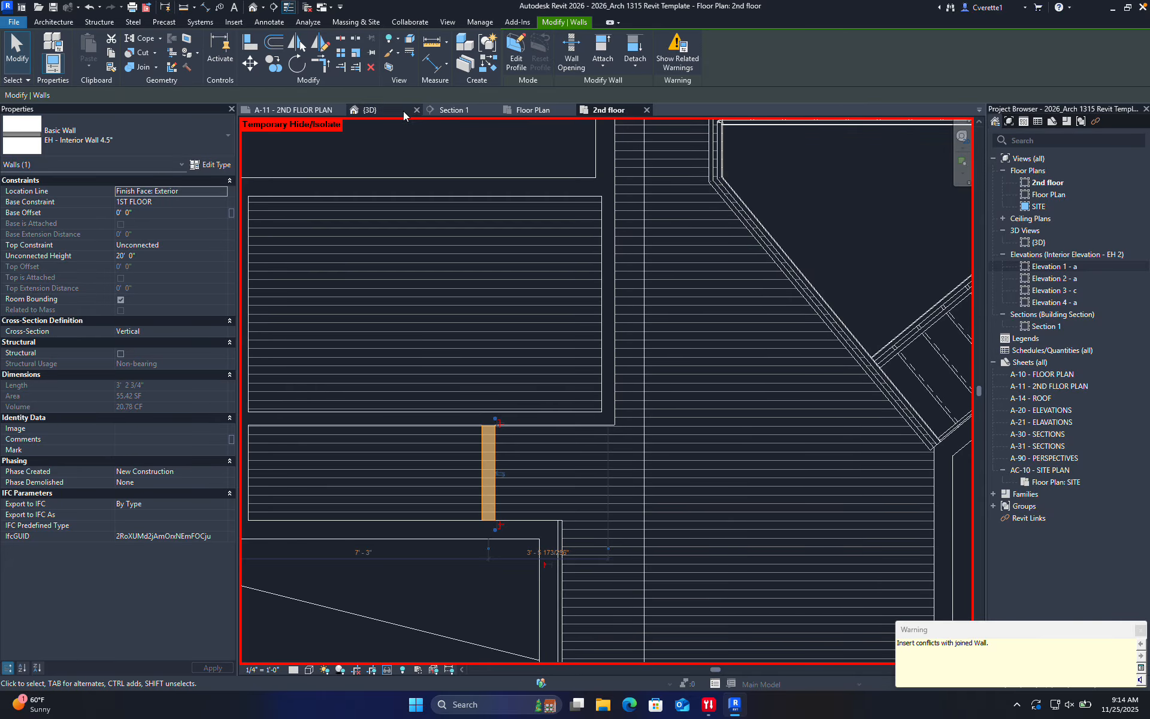
click(528, 110)
scroll(553, 457, up, 10)
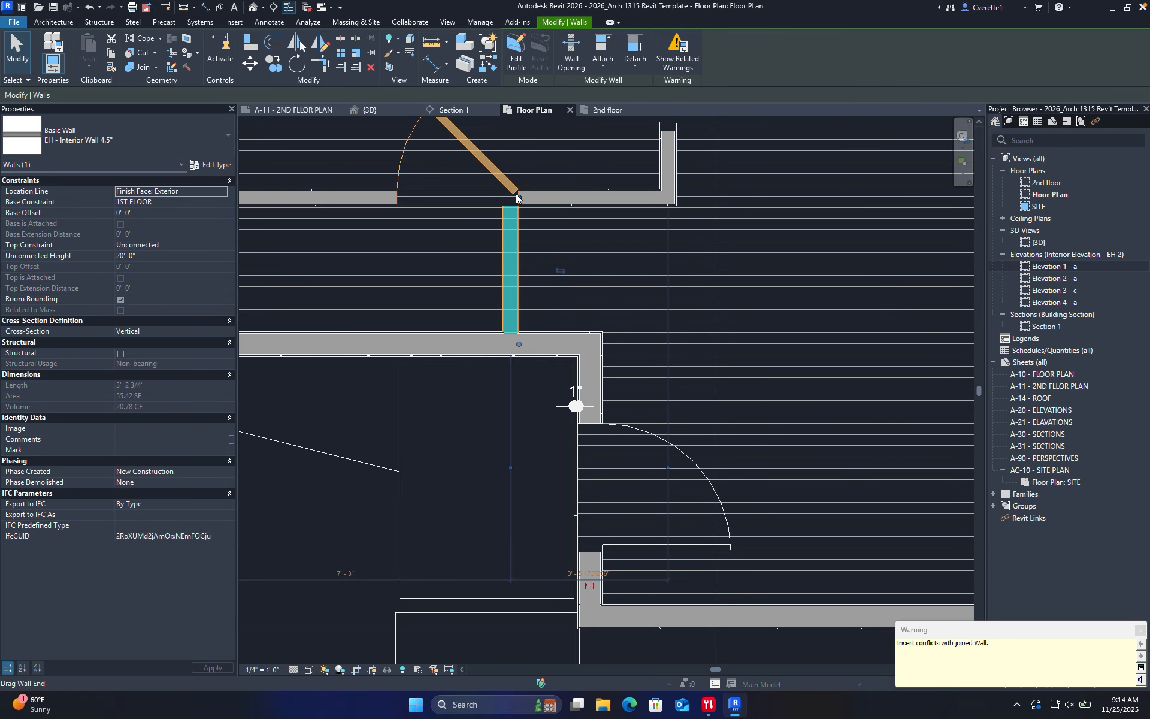
key(Escape)
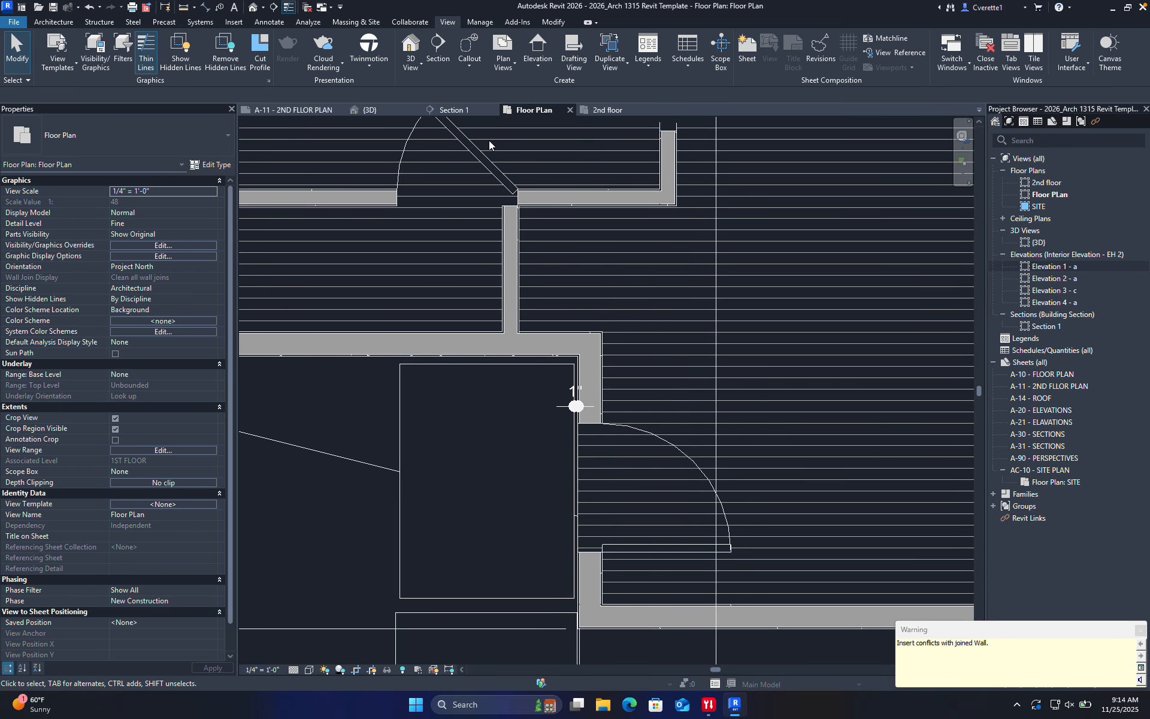
Undo the wall move and set that interior wall's Top Constraint to Up to level: 2nd floor
key(ctrl+z)
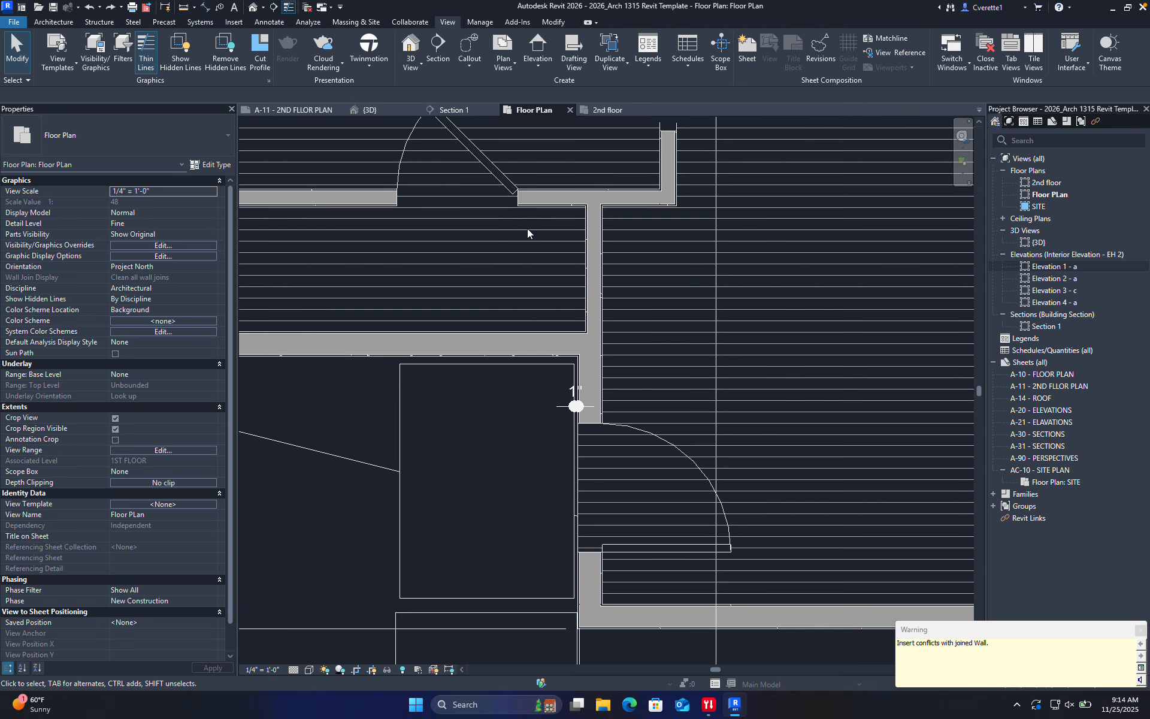
click(592, 263)
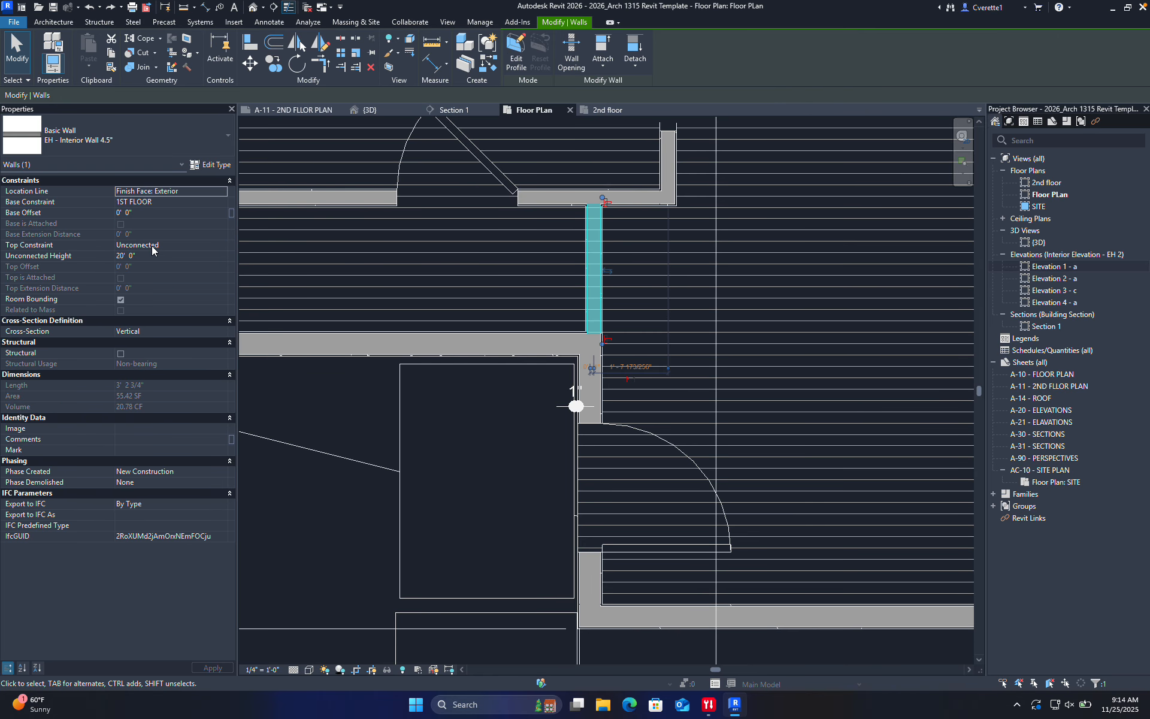
click(222, 245)
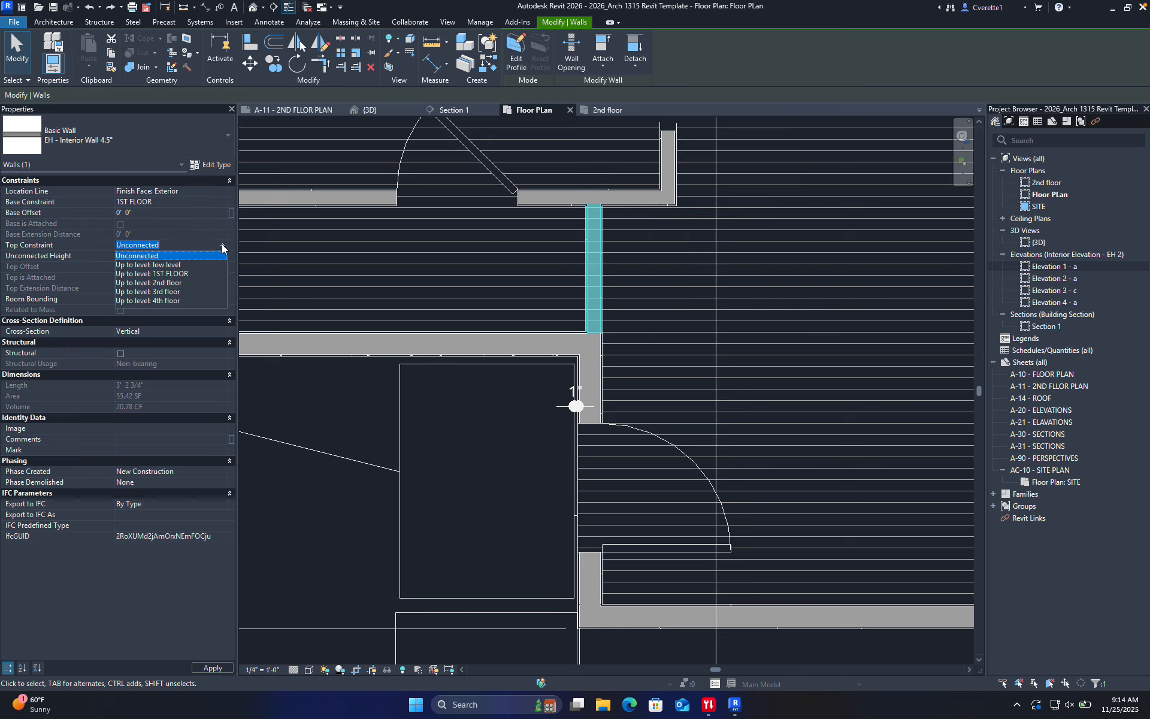
click(177, 283)
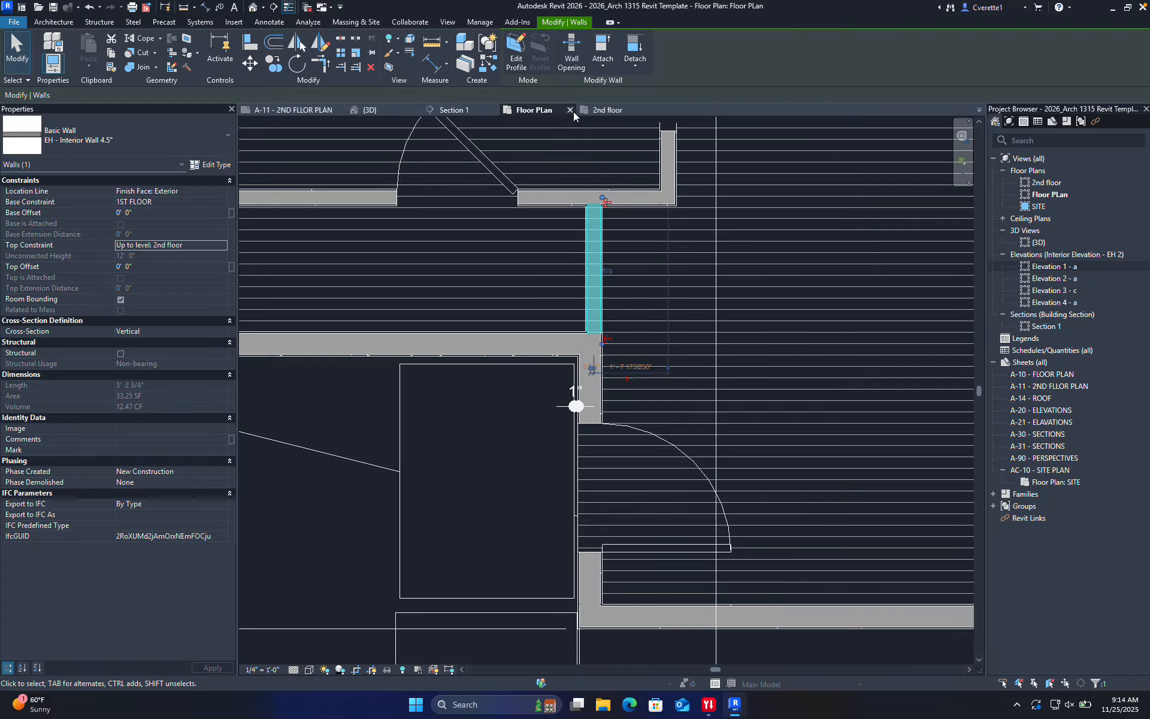
click(606, 109)
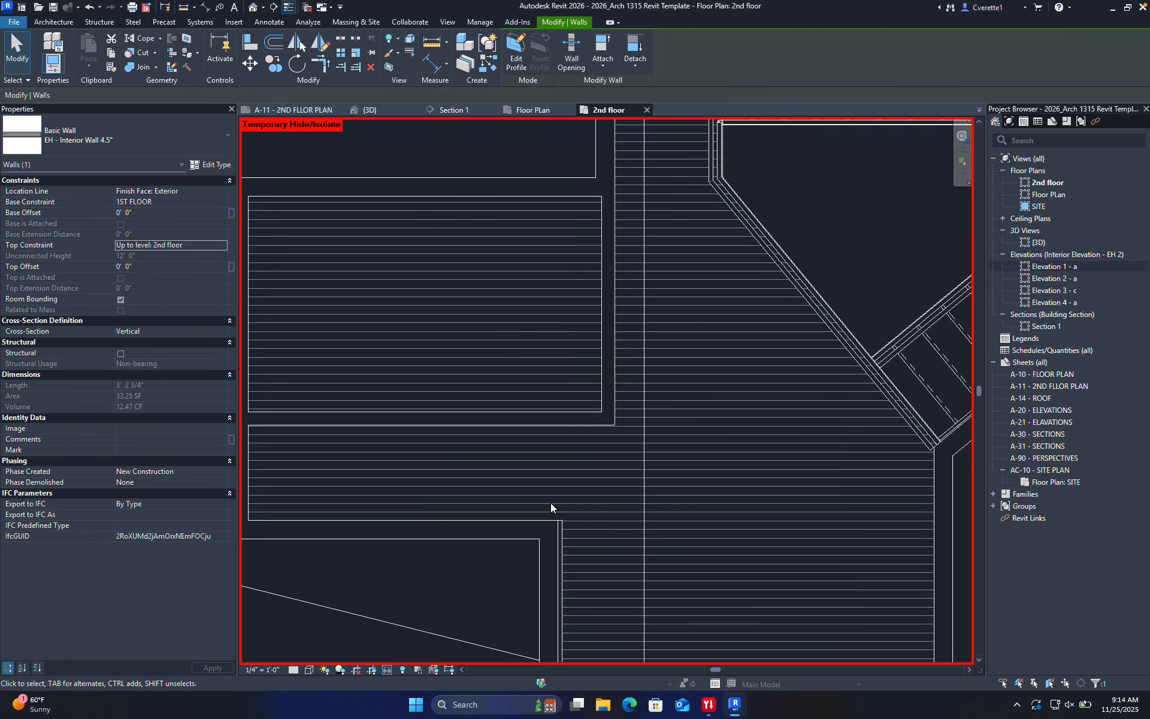
In the {3D} view, pull the section box's right side in to a thin slice
click(369, 110)
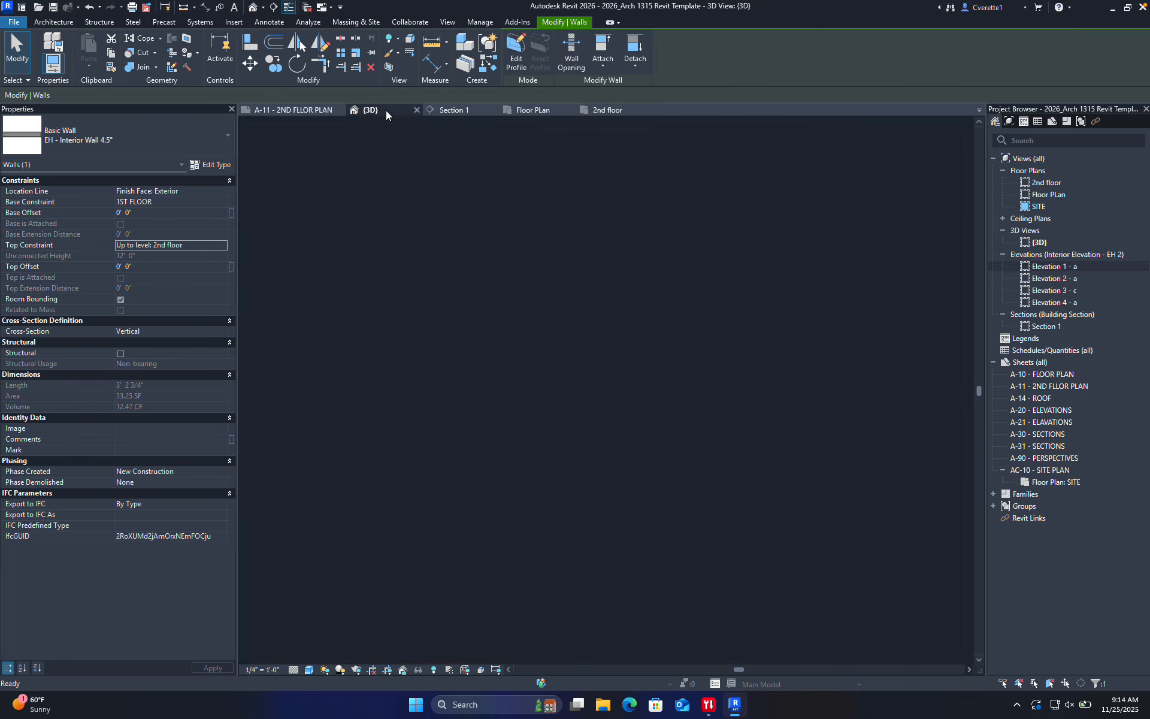
scroll(627, 435, down, 5)
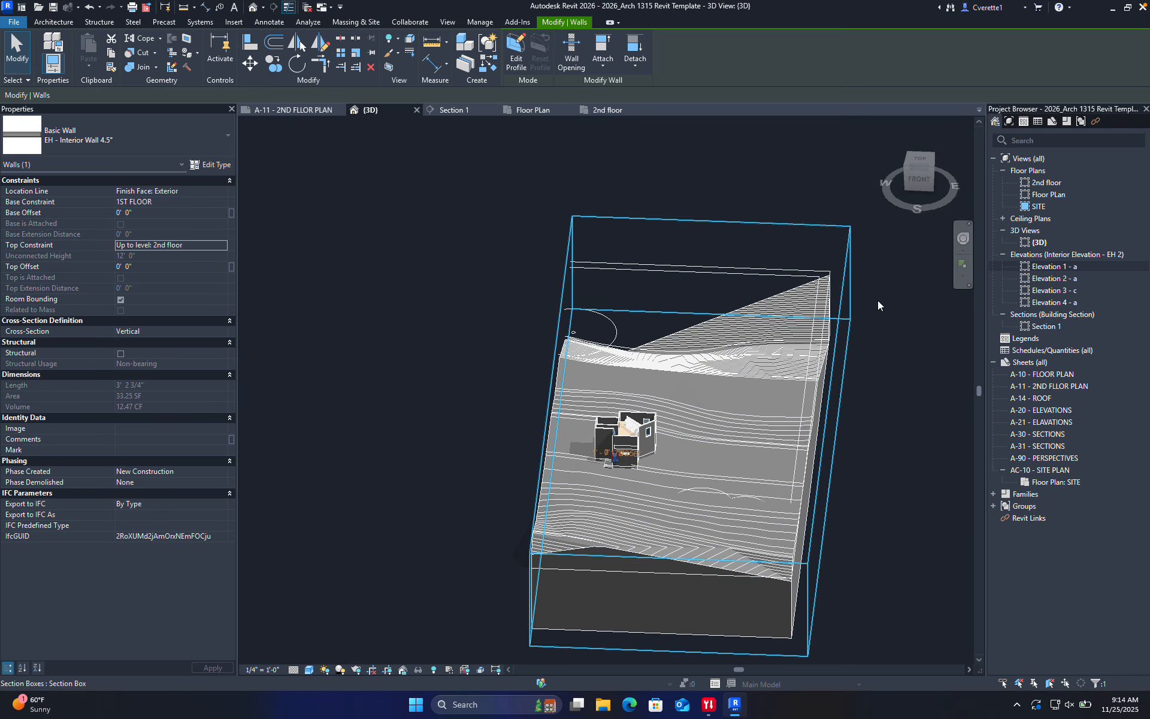
click(818, 450)
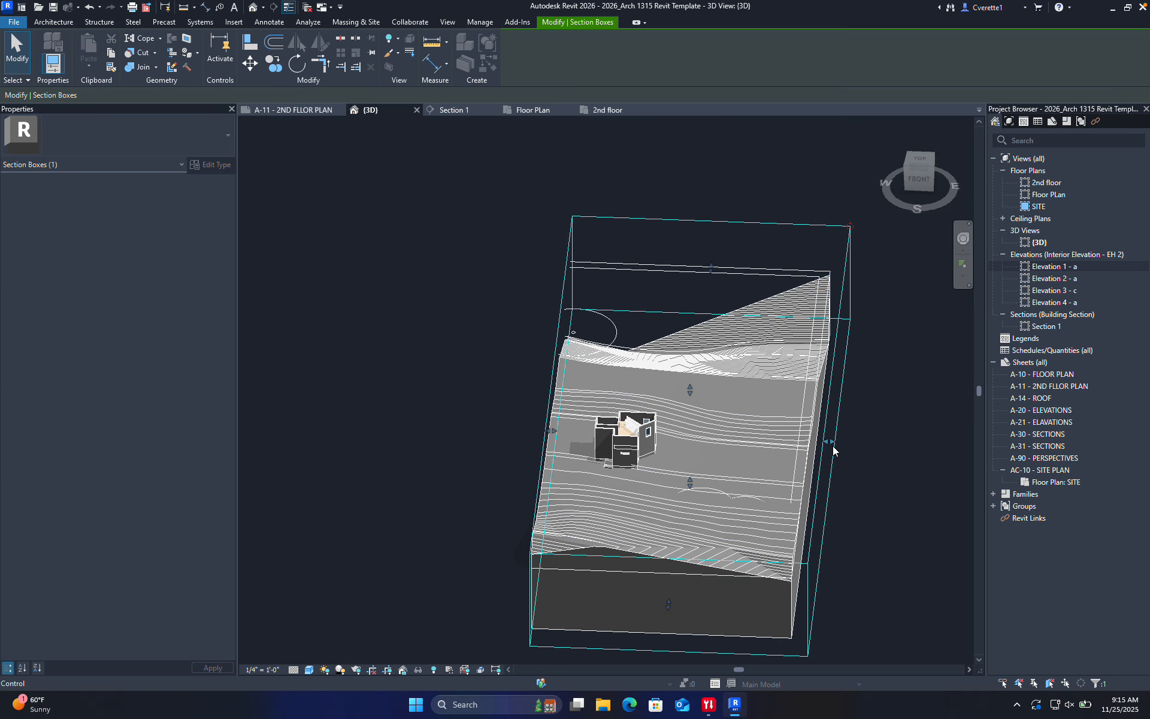
drag(830, 443, 614, 460)
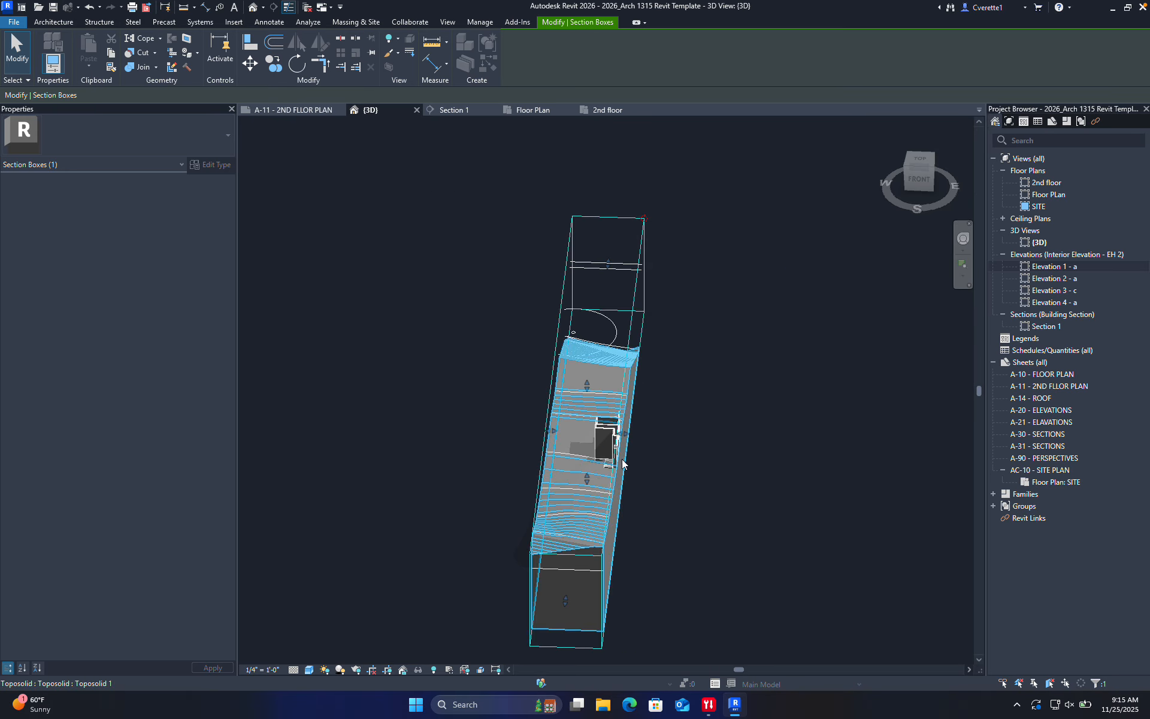
click(724, 479)
Orbit to a low frontal angle and raise the section box top to expose both storeys
shift+middle_drag(741, 495, 587, 403)
scroll(606, 424, up, 5)
scroll(605, 424, down, 5)
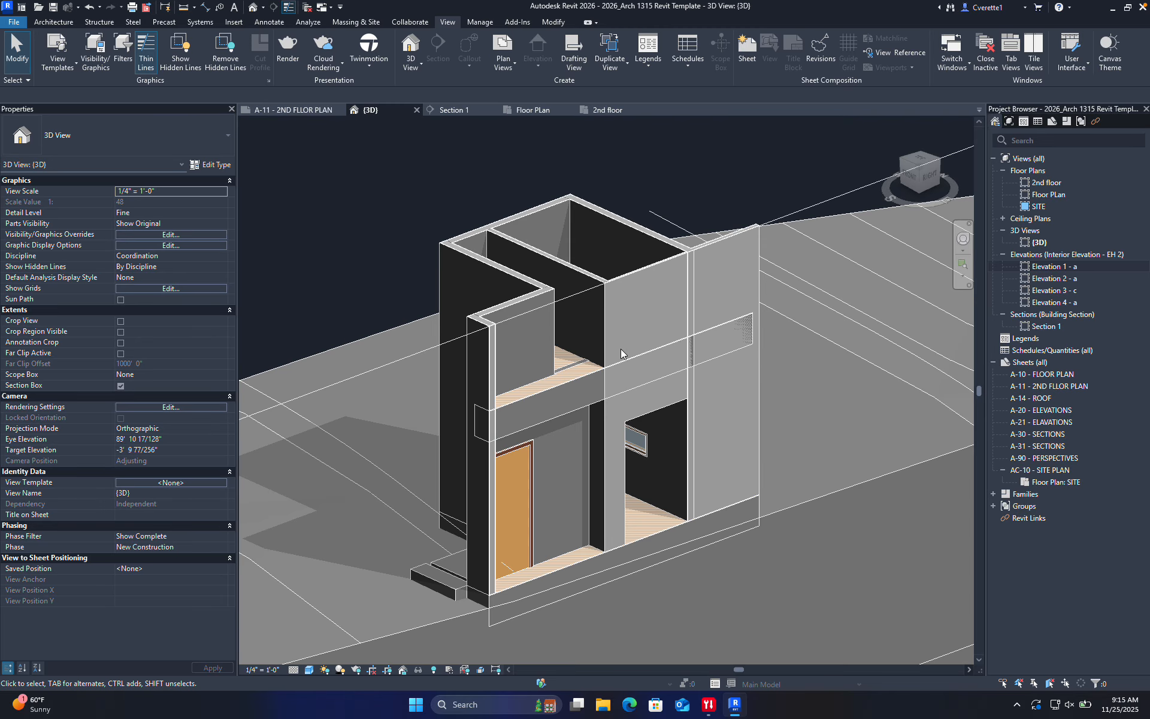
shift+middle_drag(599, 460, 656, 433)
scroll(467, 258, down, 4)
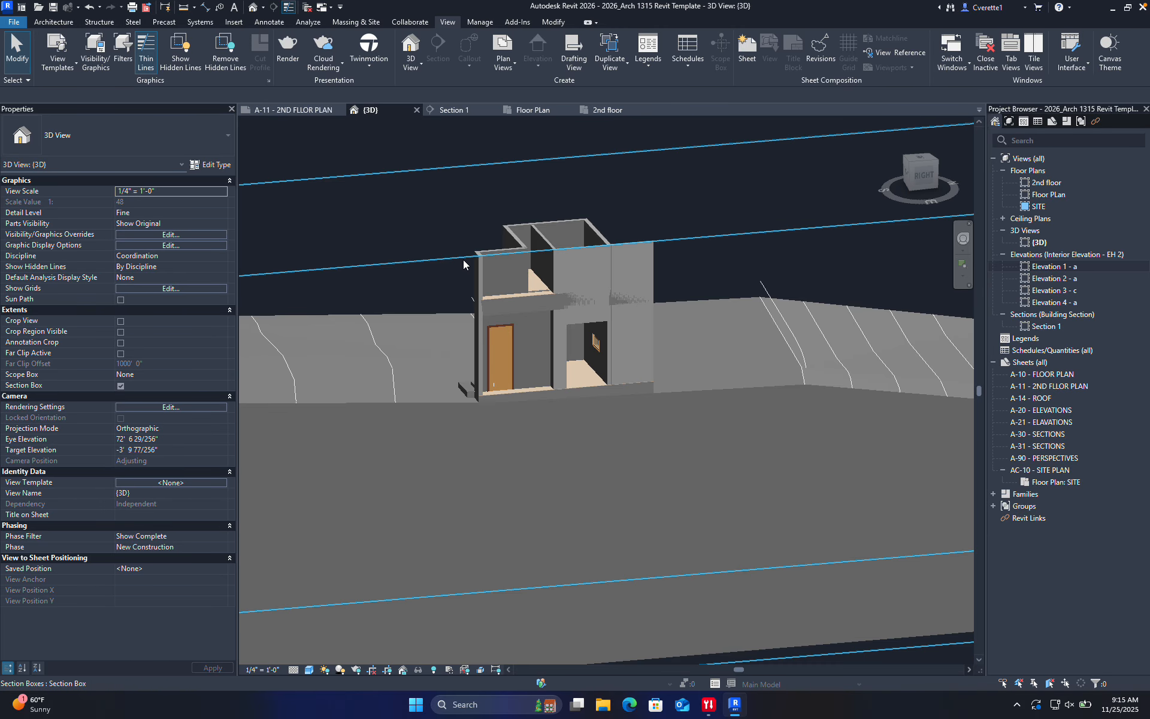
click(450, 258)
scroll(451, 258, down, 4)
drag(533, 239, 533, 191)
scroll(511, 263, up, 4)
shift+middle_drag(386, 269, 485, 249)
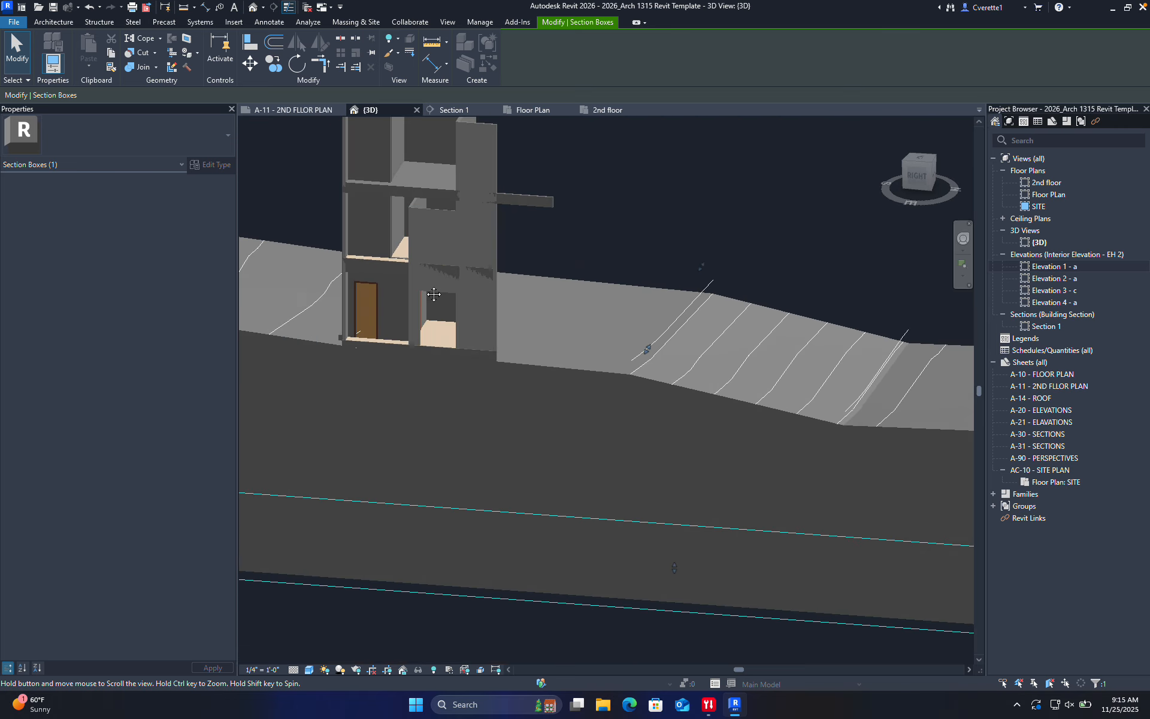
scroll(485, 249, up, 6)
Set the first tall interior wall's Top Constraint to Up to level: 2nd floor
click(548, 214)
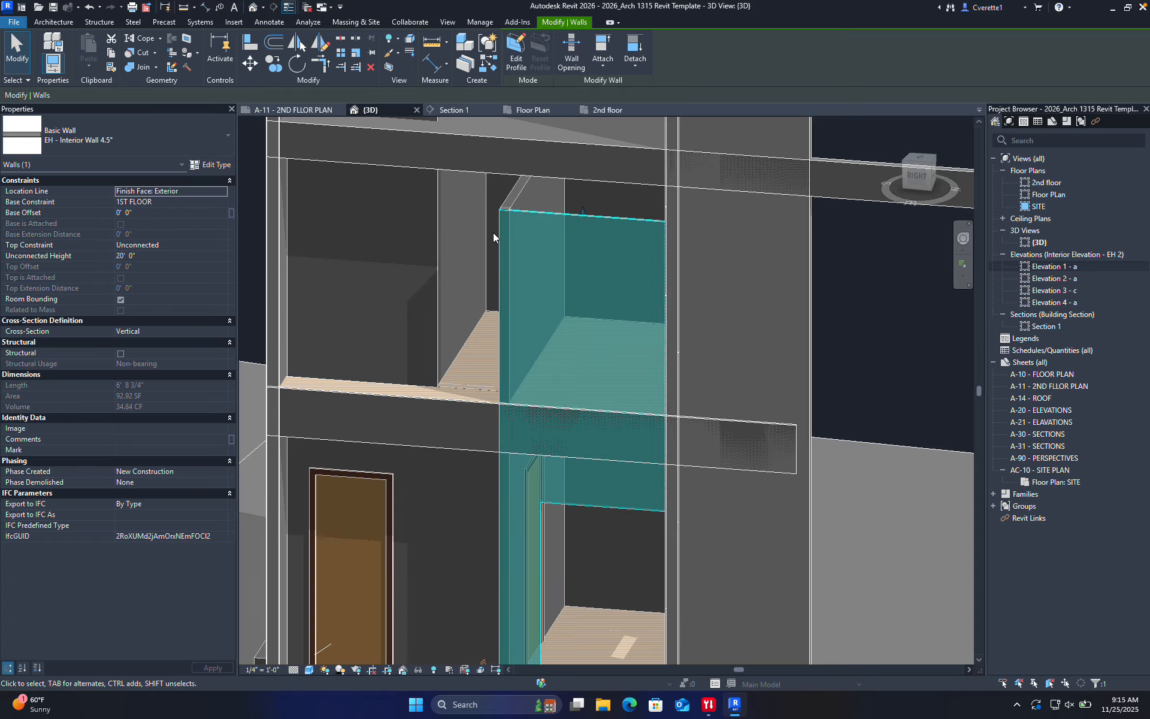
shift+middle_drag(585, 278, 490, 195)
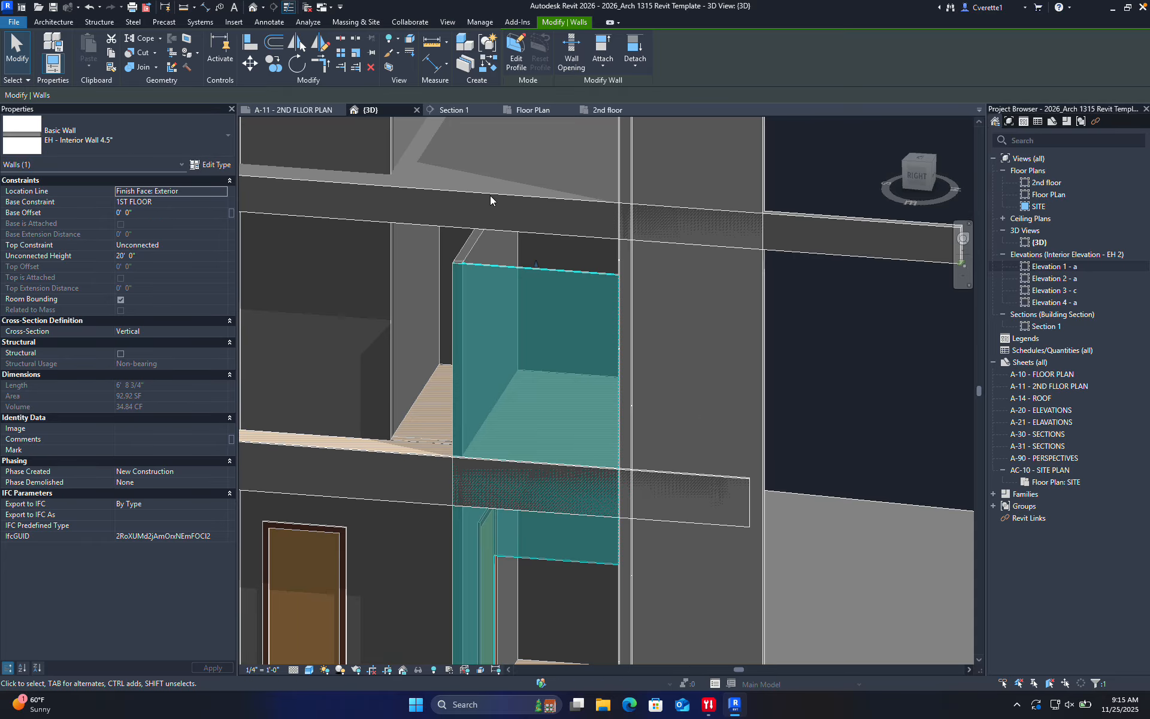
click(603, 48)
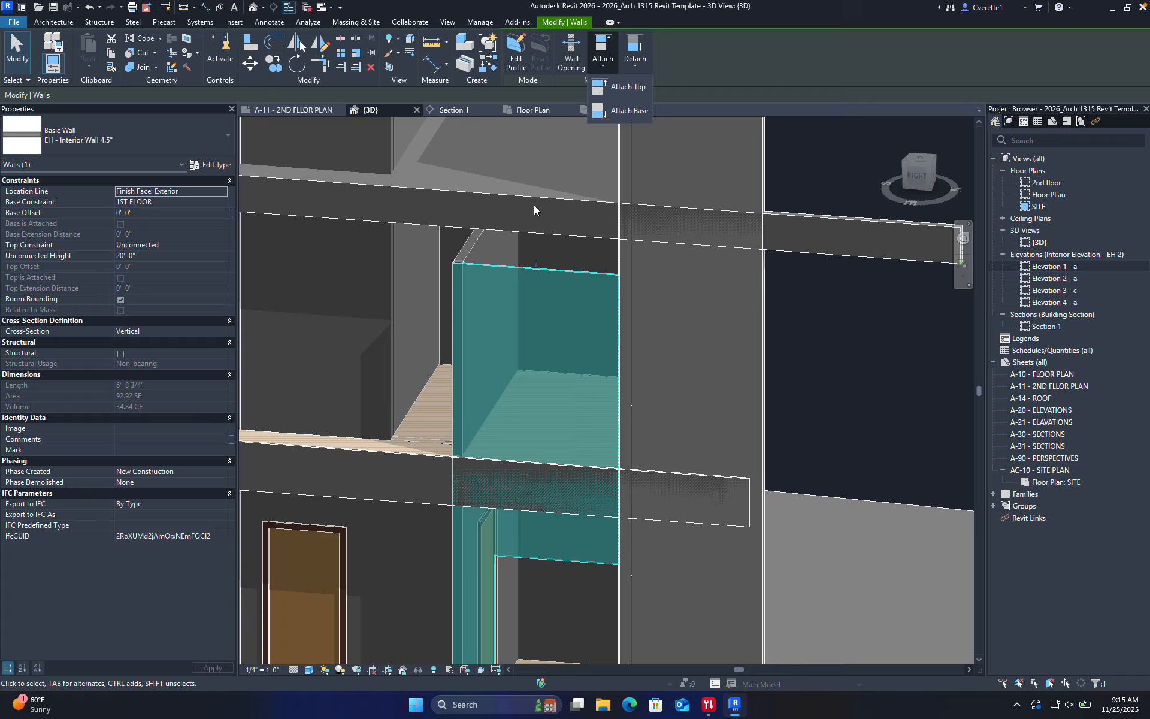
click(406, 454)
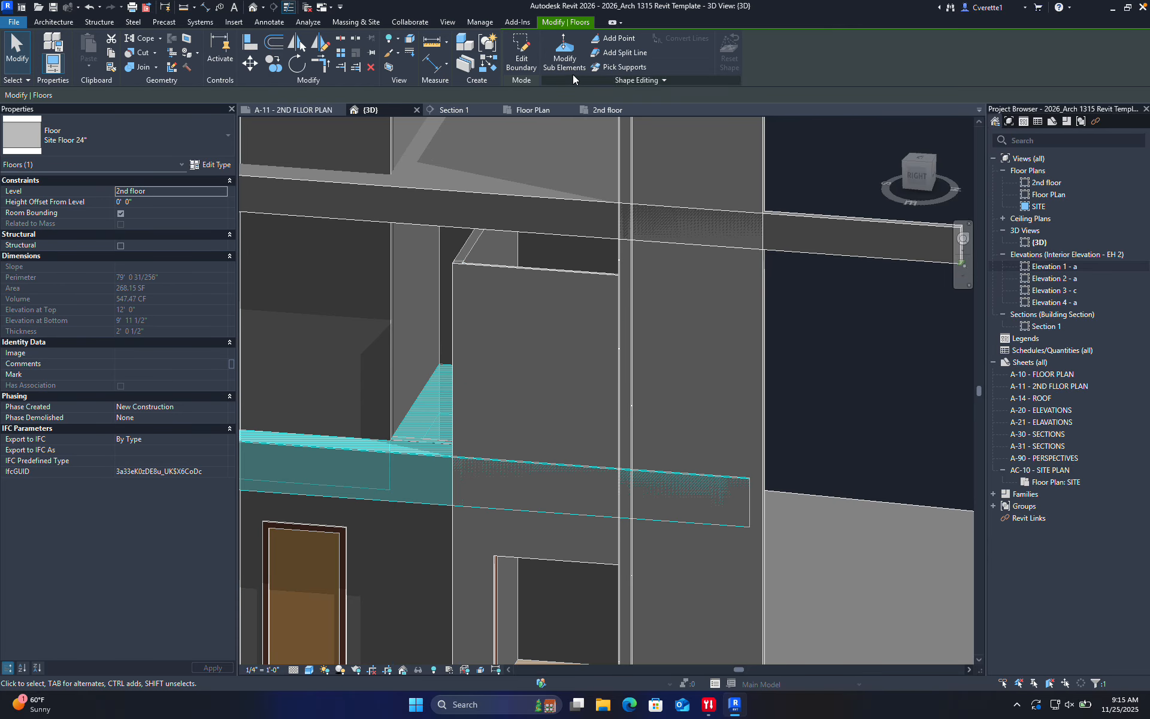
key(Escape)
click(554, 264)
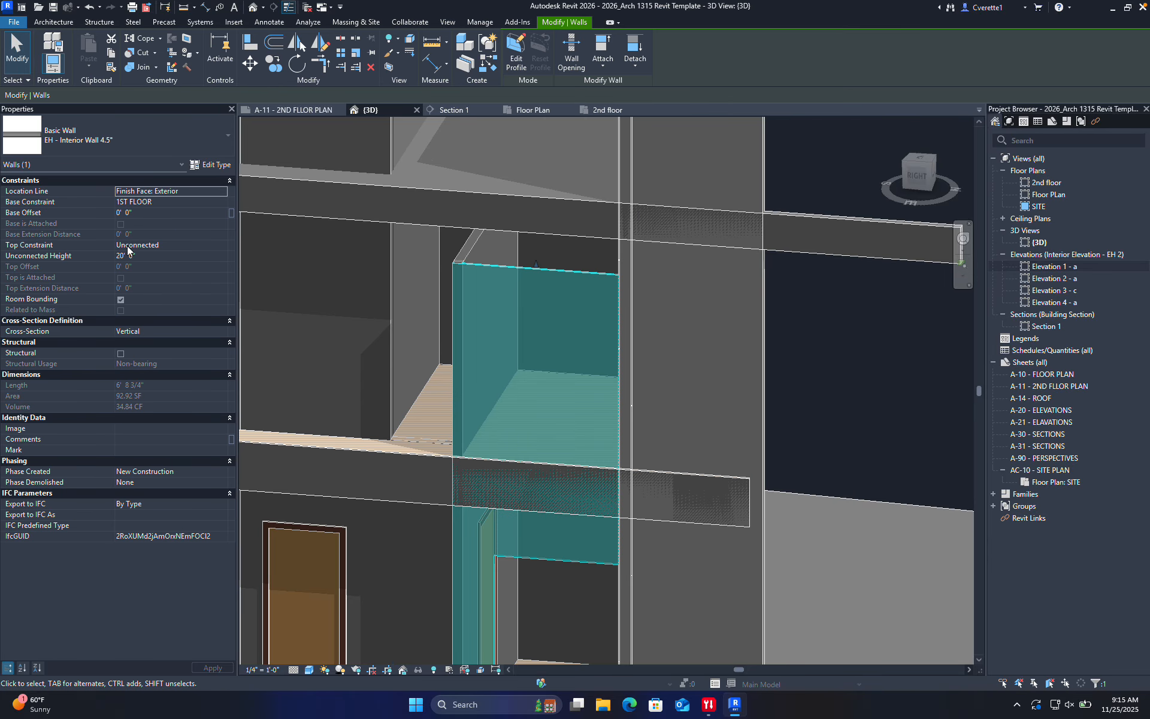
click(181, 244)
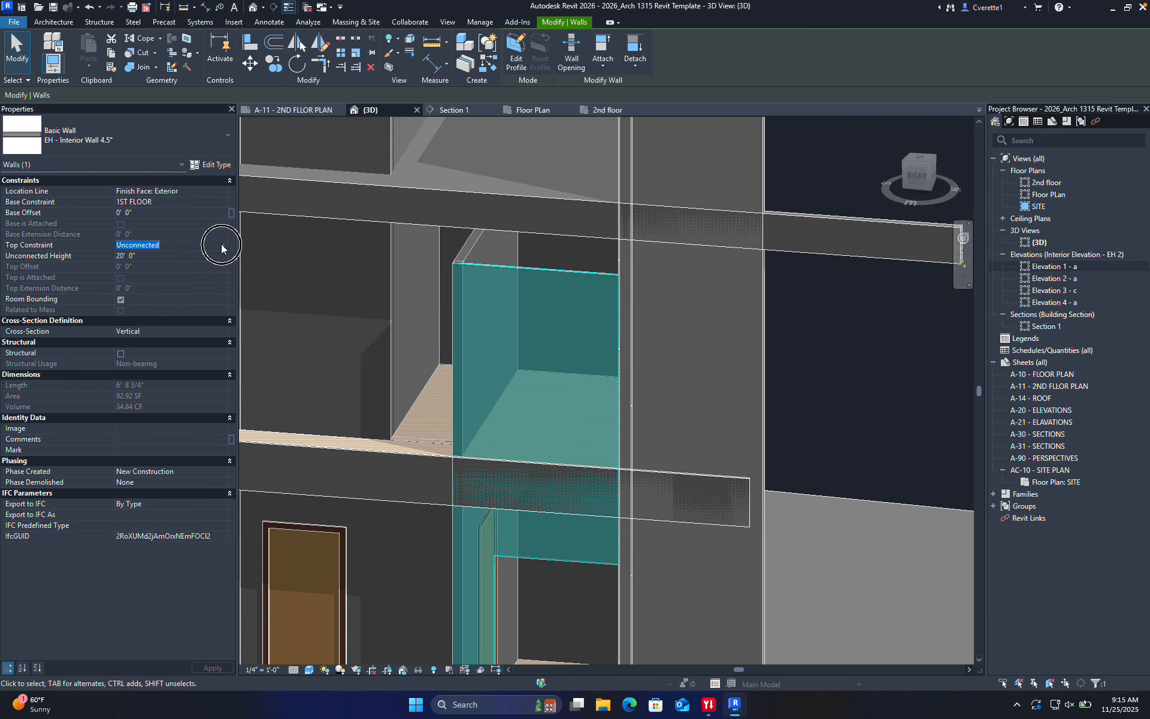
click(222, 245)
click(172, 283)
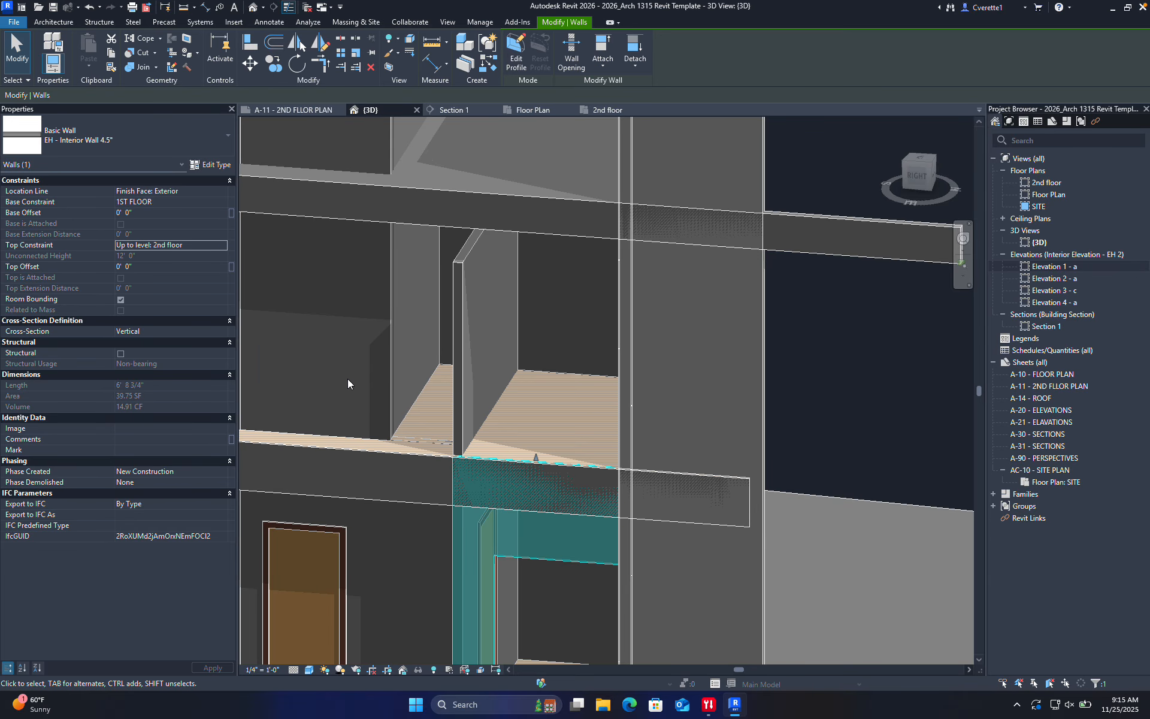
Set the neighbouring interior wall's Top Constraint to Up to level: 2nd floor, then return to the 2nd floor plan
click(461, 338)
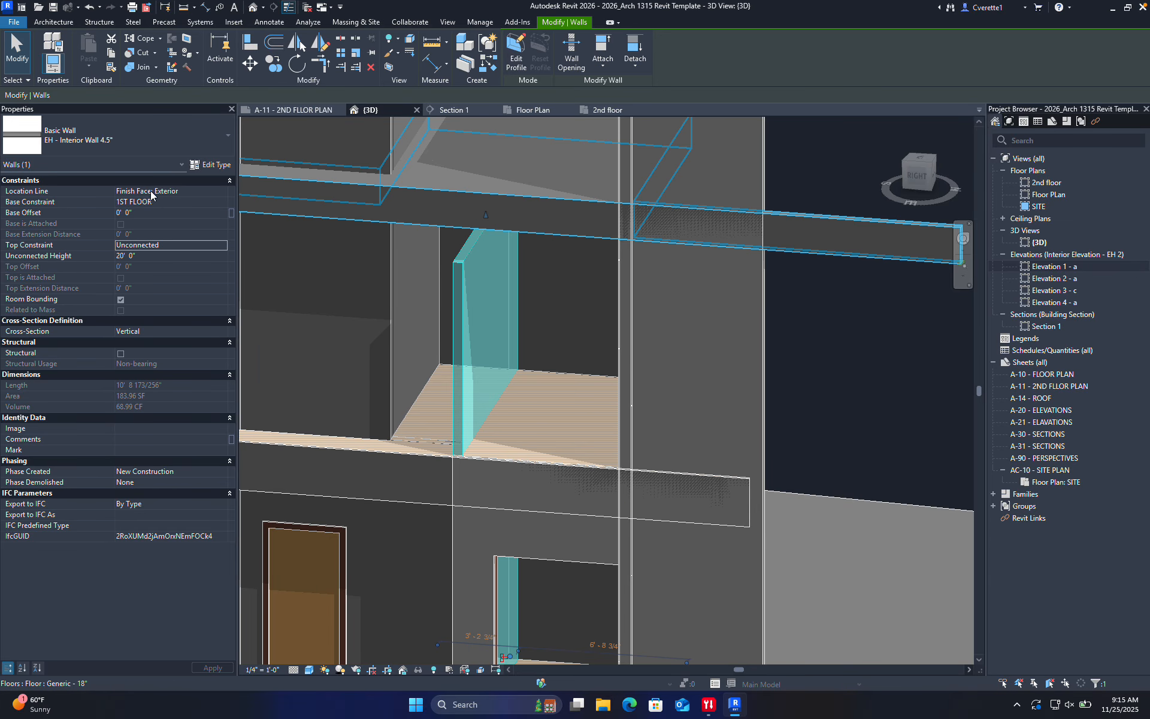
click(222, 244)
click(172, 283)
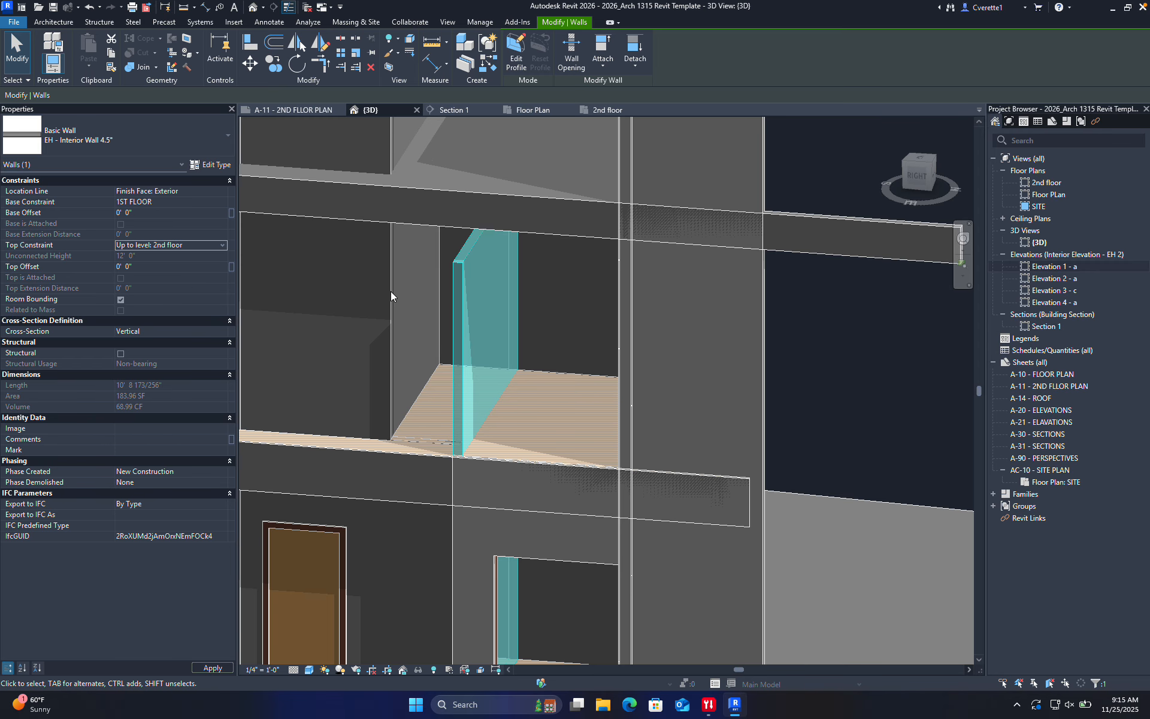
key(Escape)
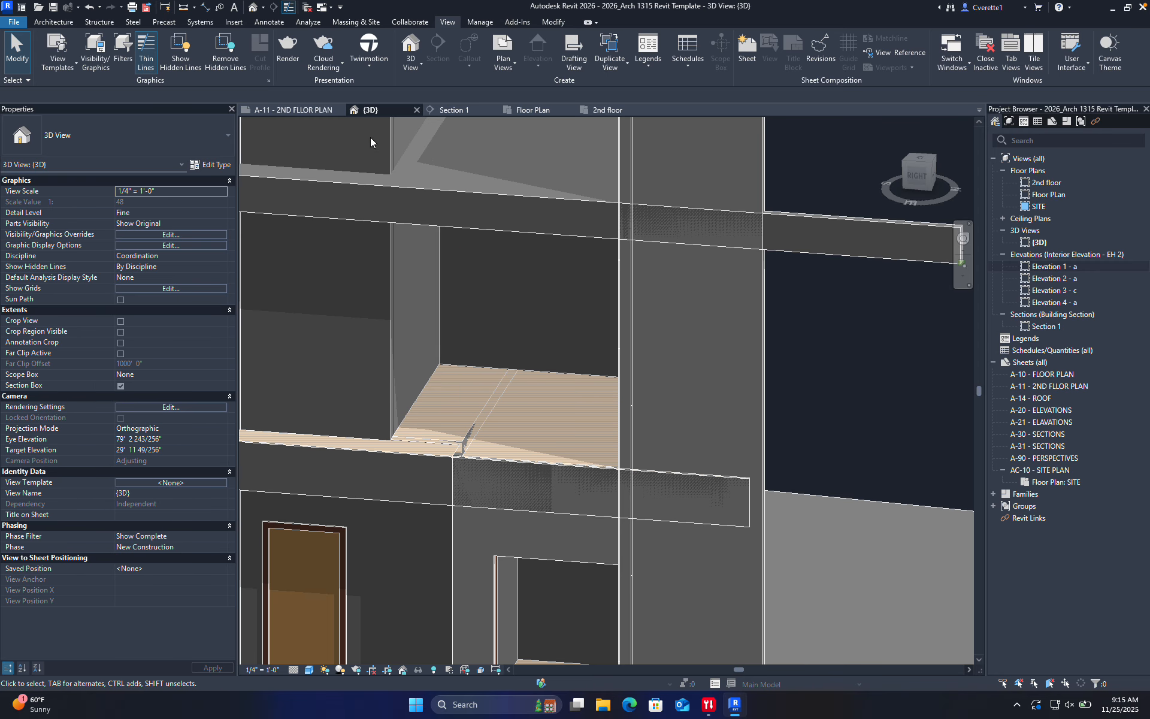
click(536, 108)
click(601, 110)
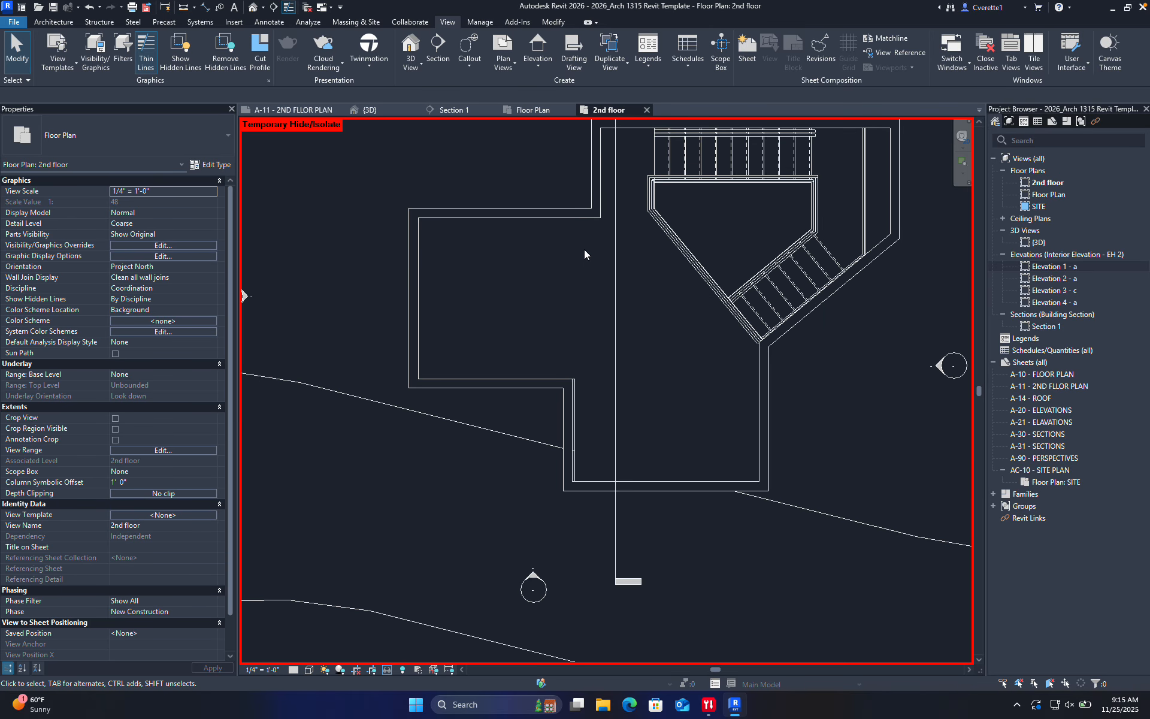
middle_drag(584, 249, 519, 311)
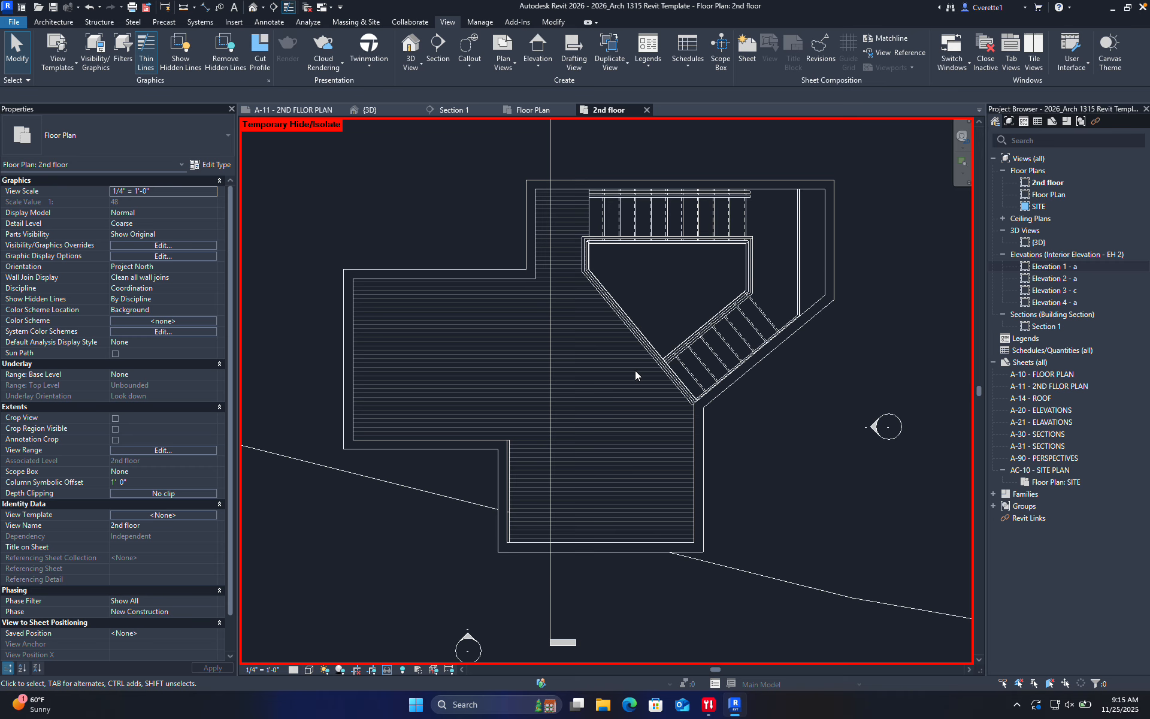
middle_drag(630, 449, 633, 447)
key(w)
key(a)
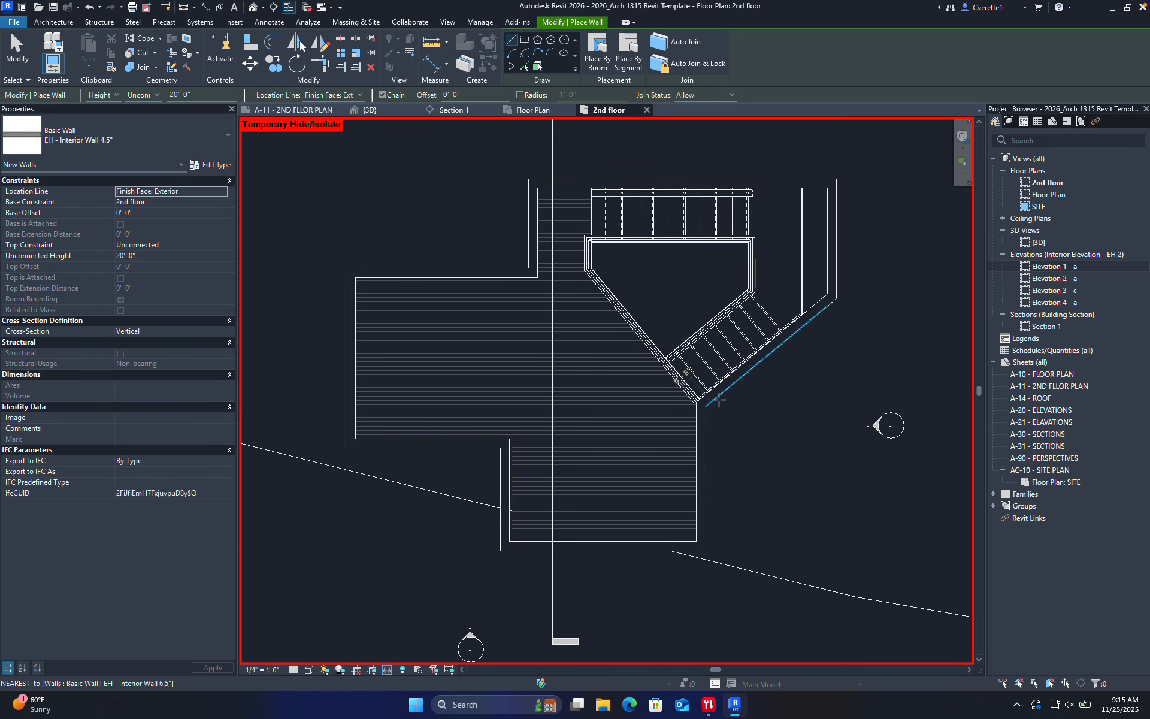
scroll(706, 380, up, 3)
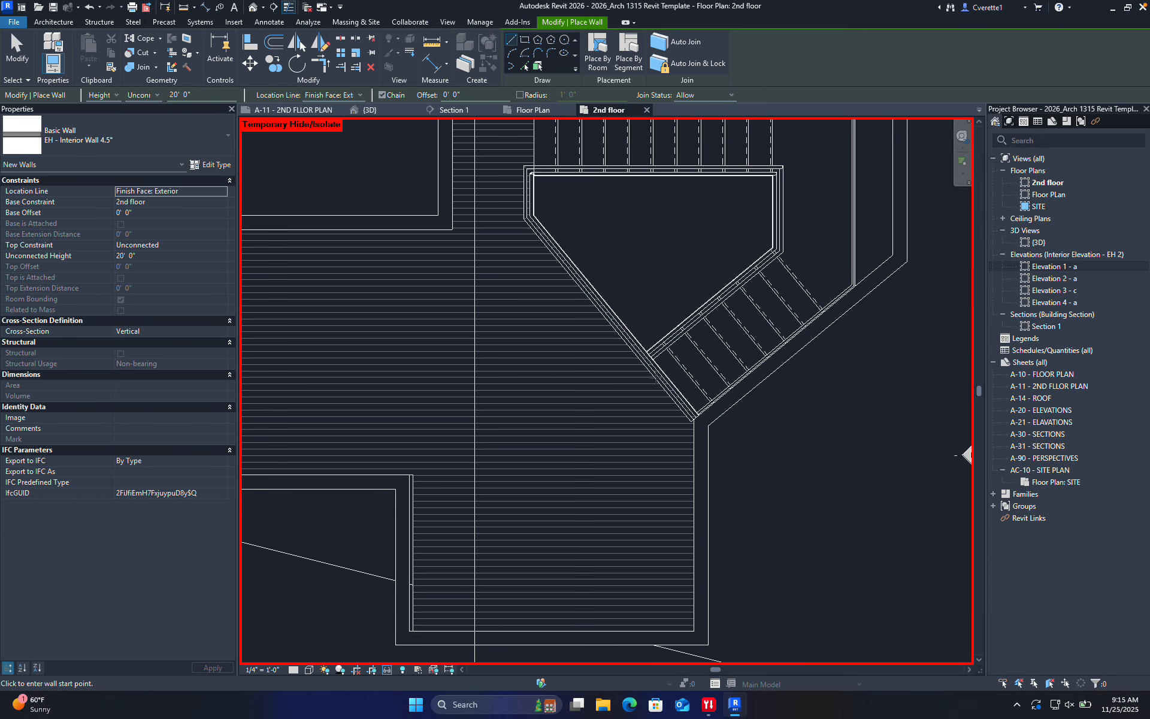
key(Escape)
key(Escape)
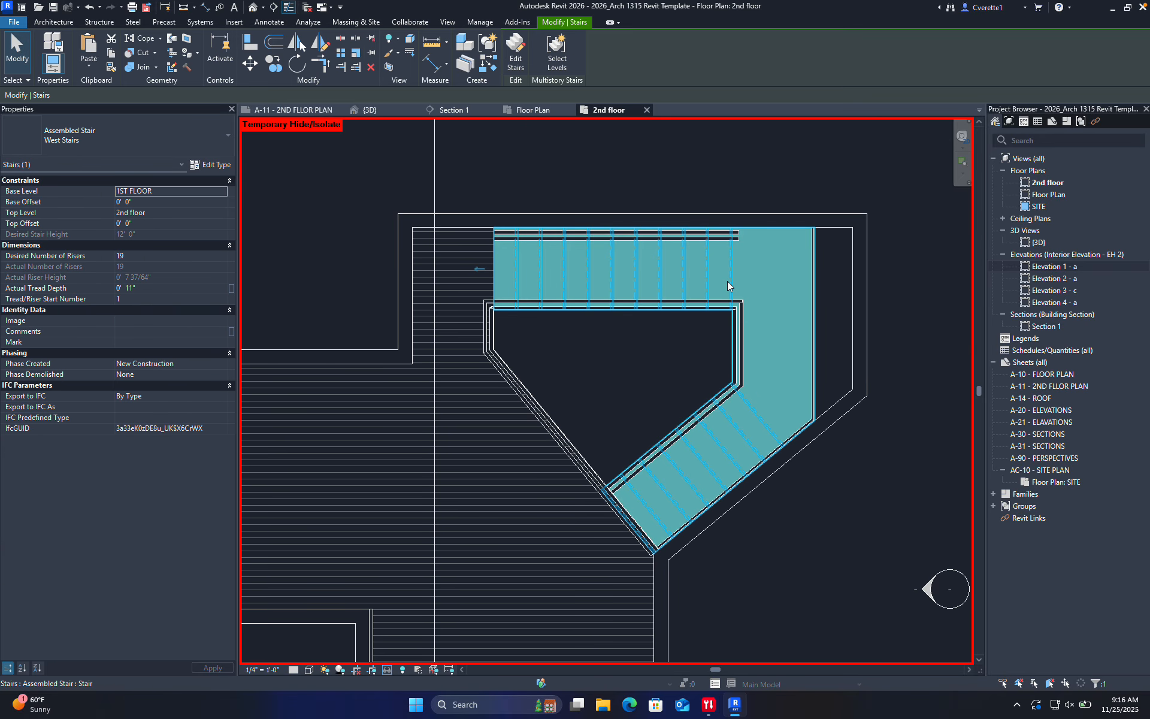
click(727, 282)
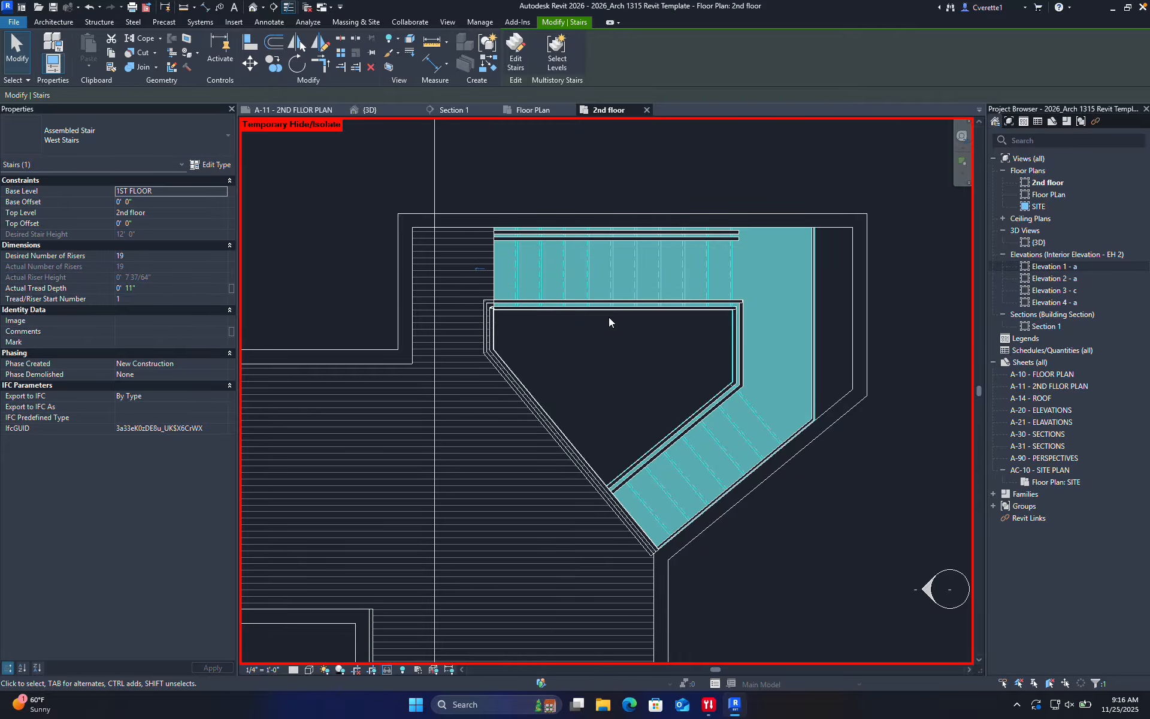
click(629, 161)
scroll(626, 174, down, 3)
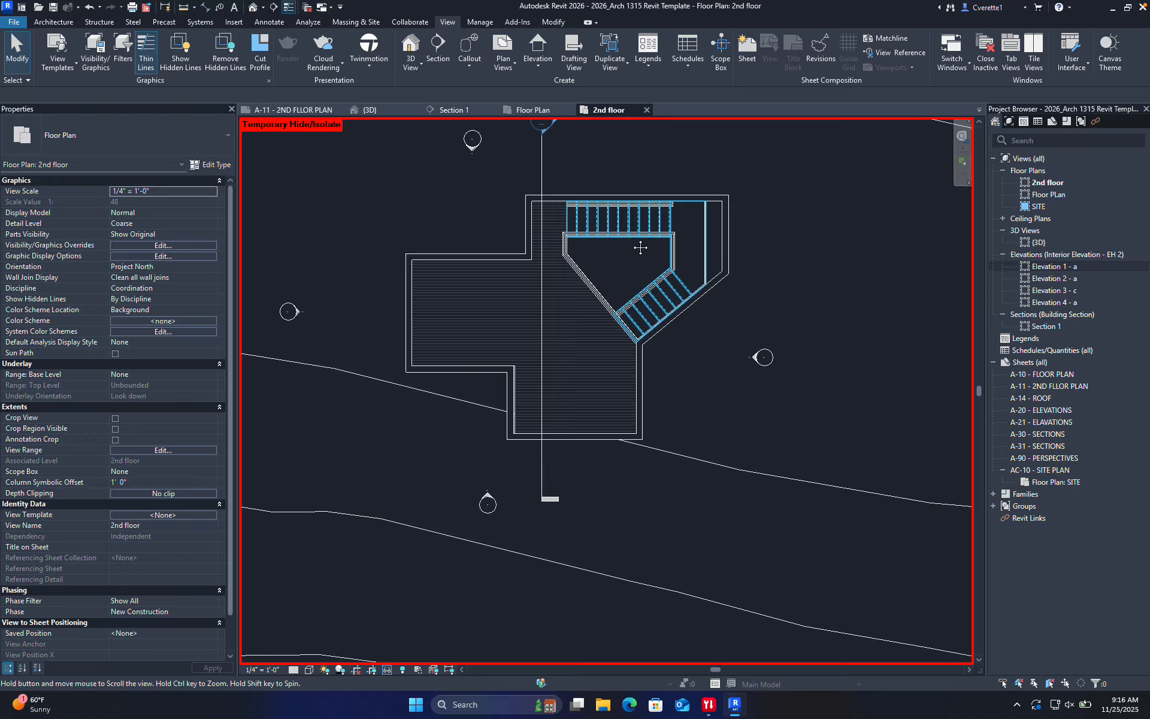
middle_drag(639, 249, 642, 294)
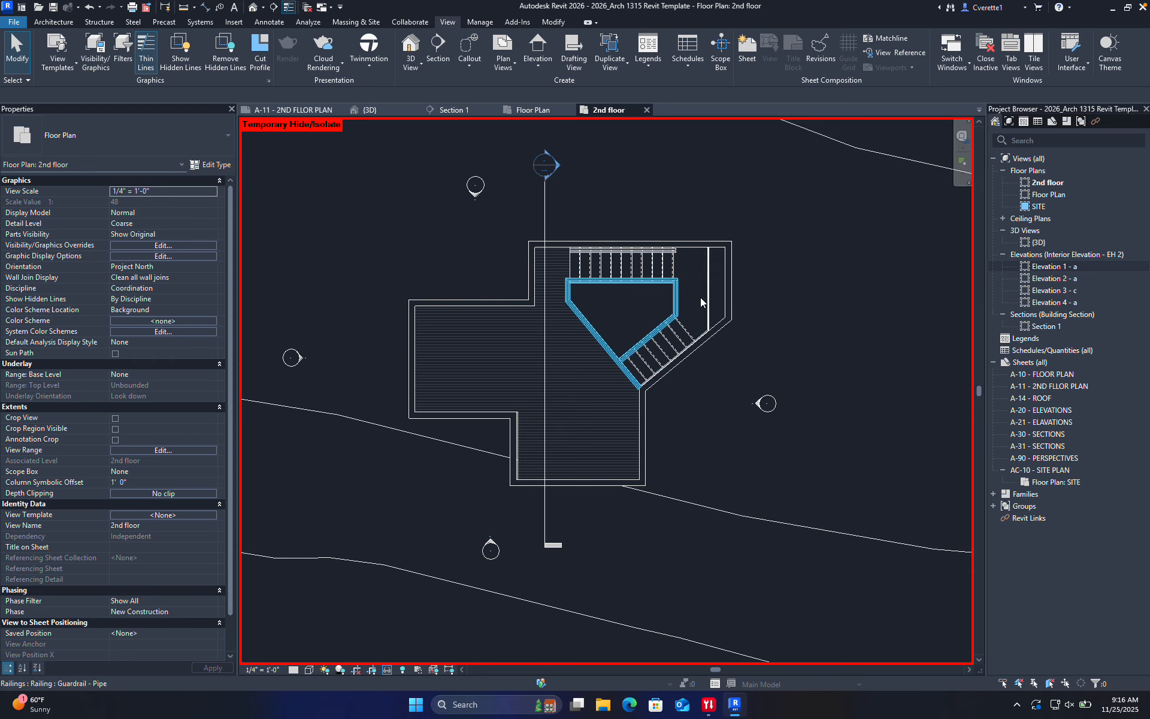
scroll(609, 408, up, 2)
middle_drag(610, 407, 645, 444)
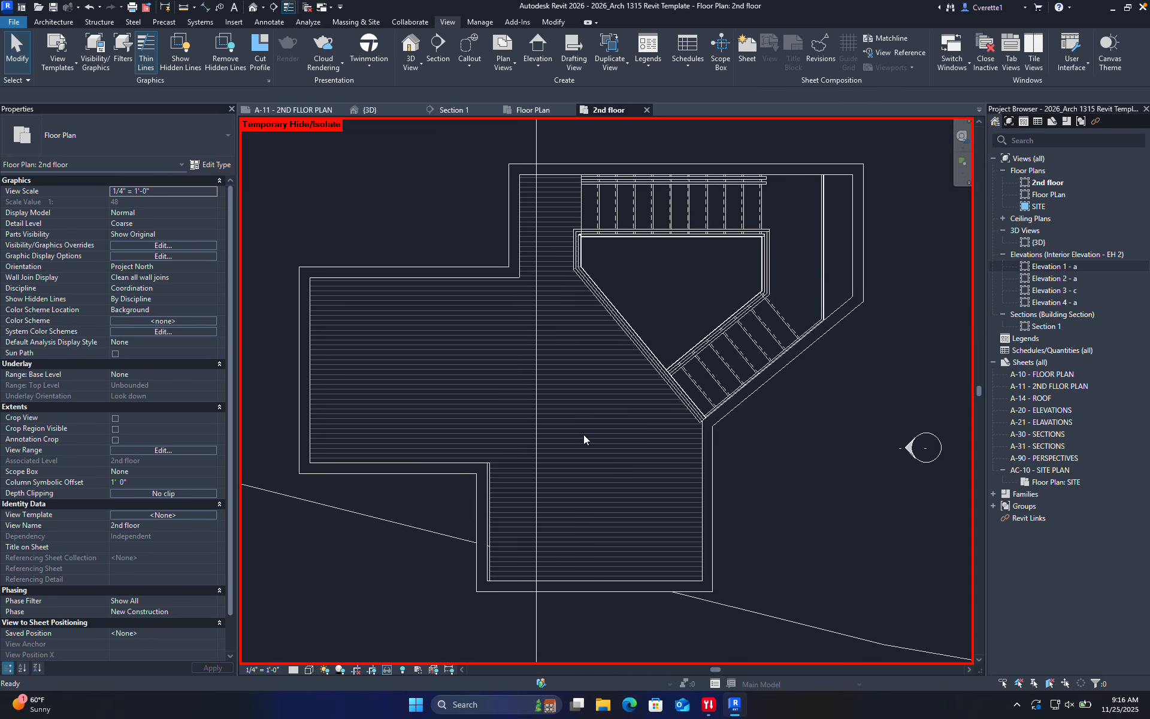
Draw interior walls with WA: vertical, diagonal below the stairs, then horizontal to the right exterior wall
key(w)
key(a)
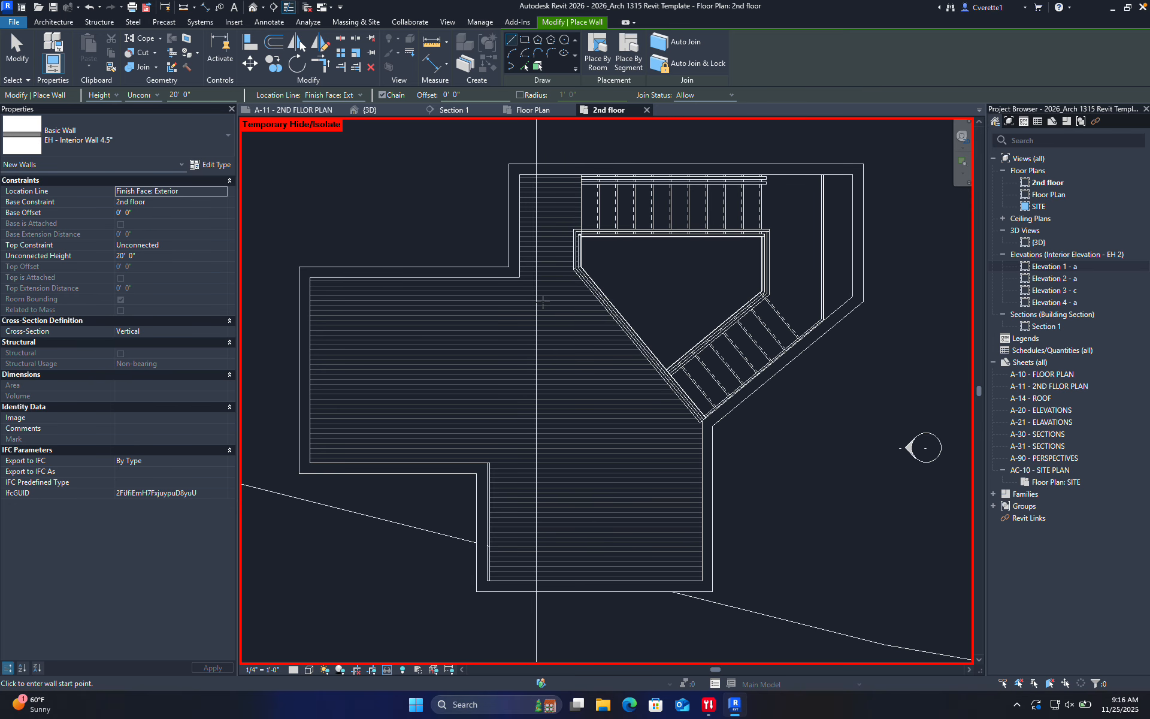
click(518, 278)
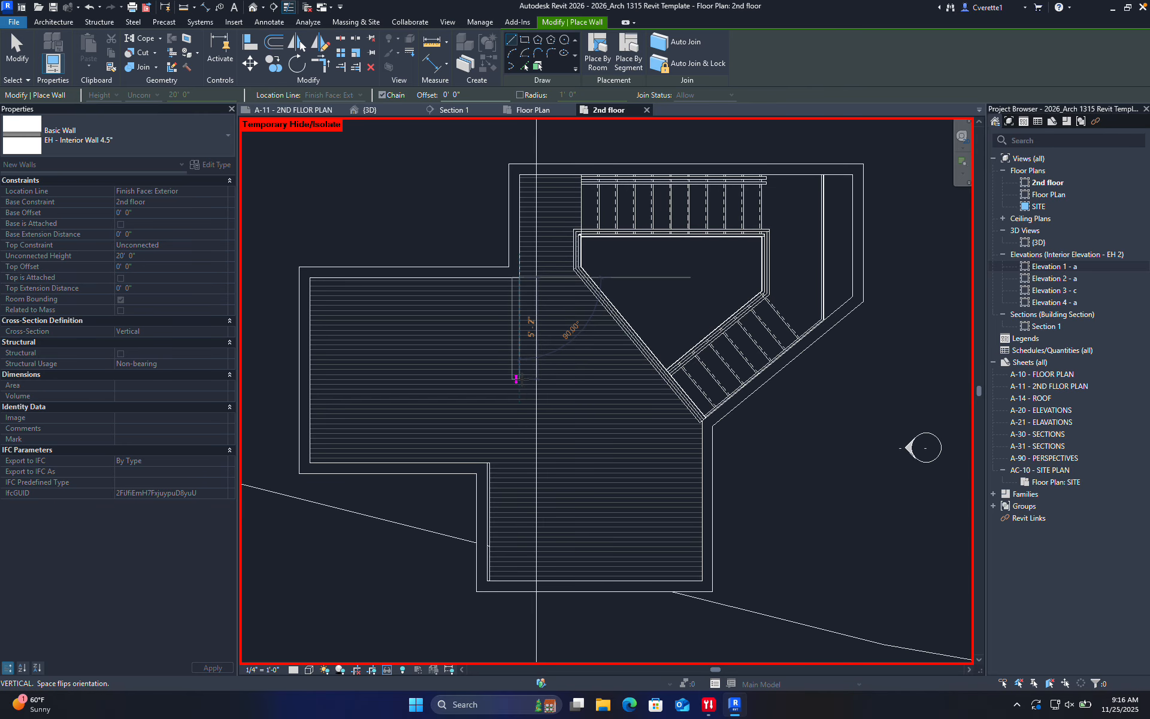
middle_drag(518, 390, 515, 346)
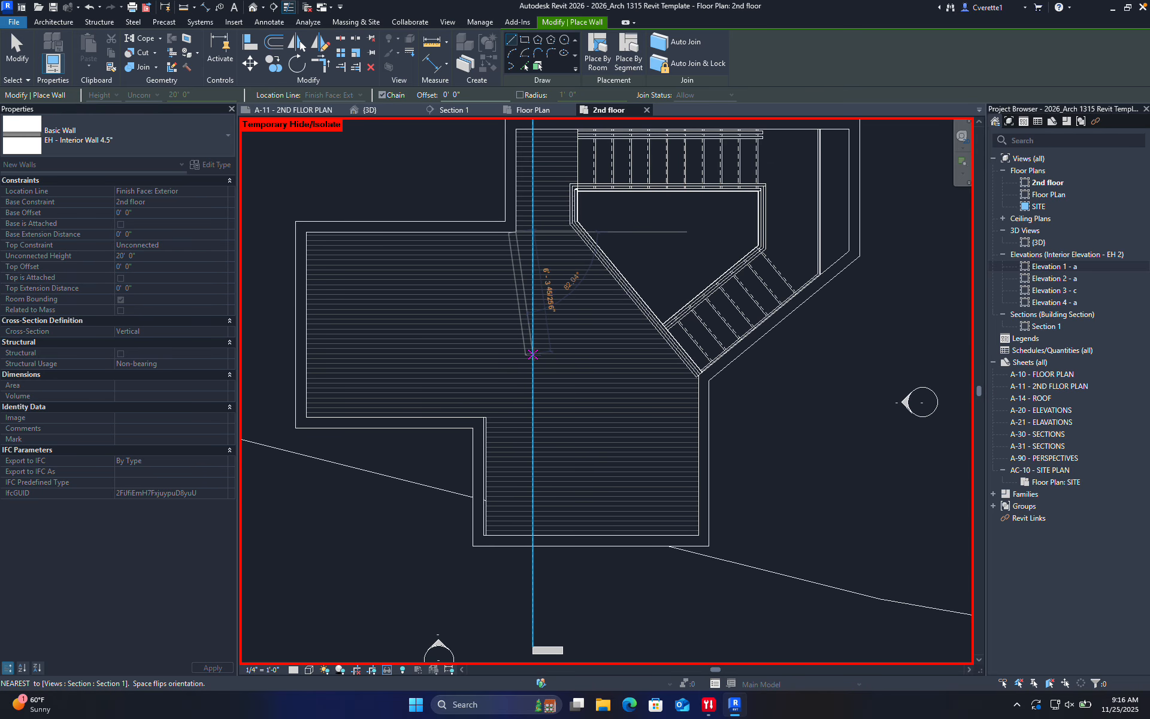
click(512, 346)
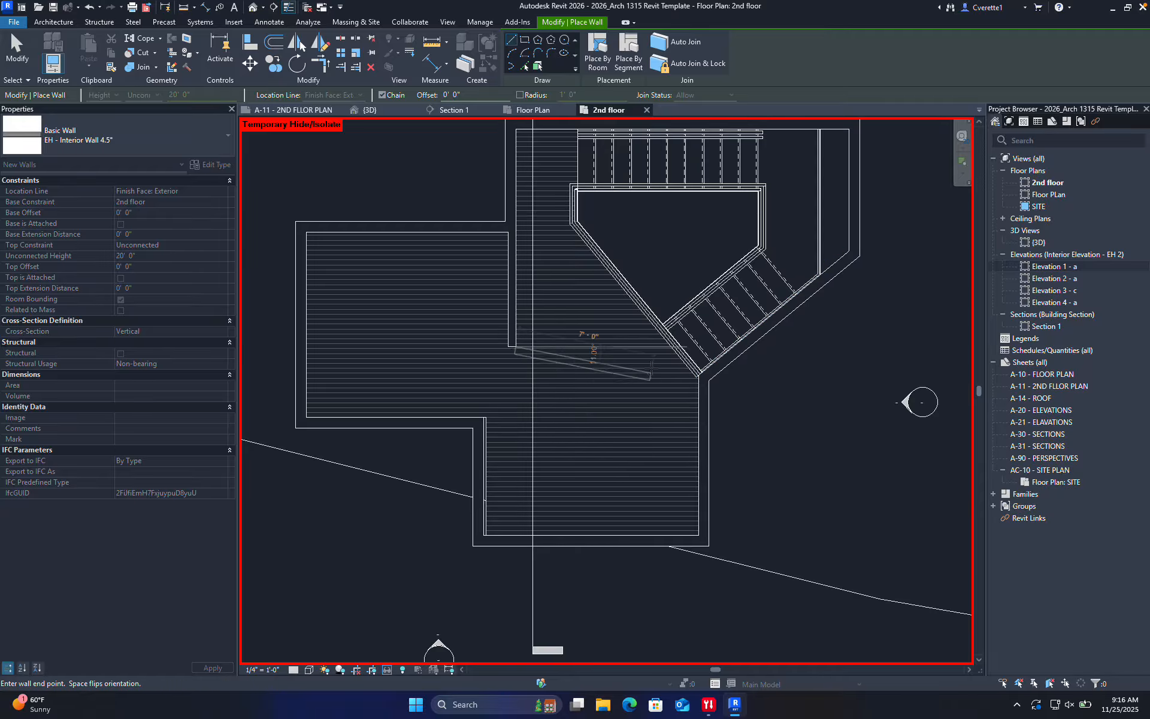
click(582, 450)
scroll(580, 449, up, 3)
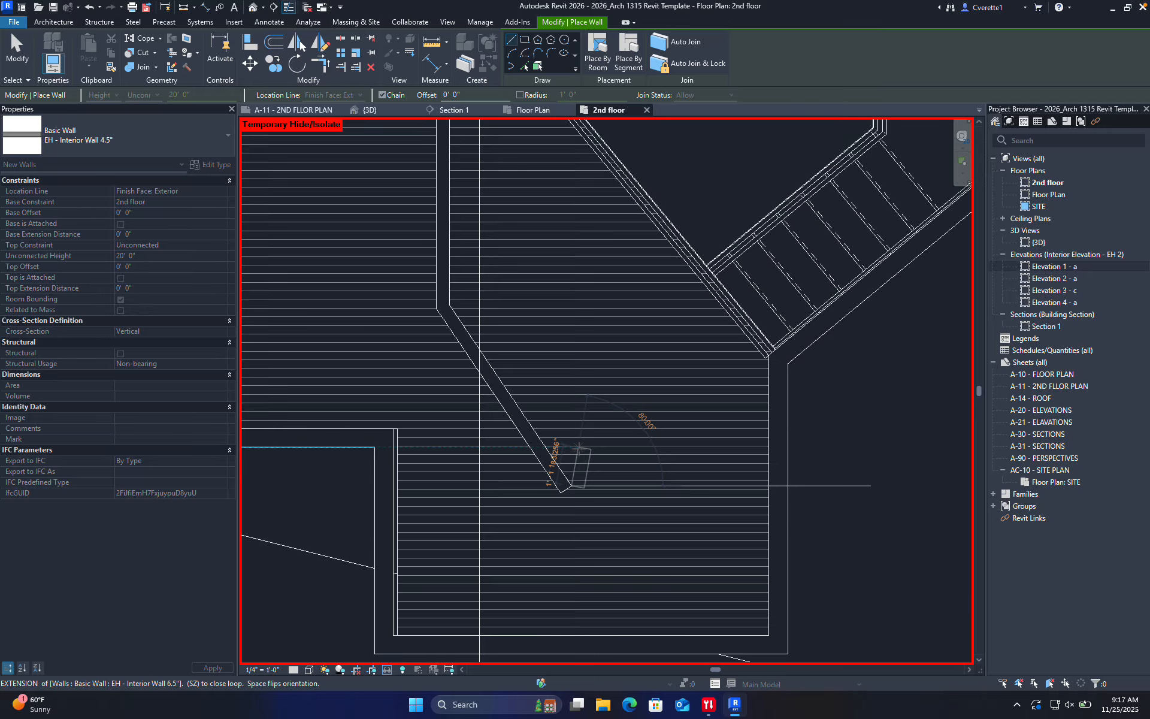
middle_drag(577, 448, 599, 362)
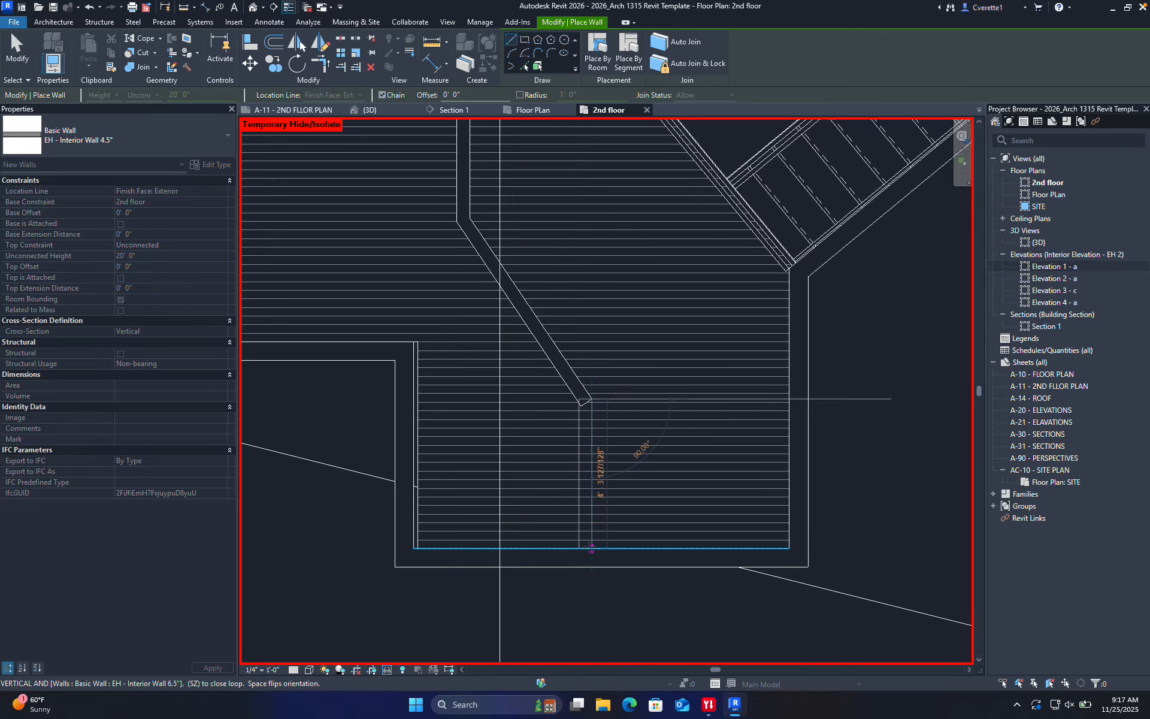
click(785, 404)
key(Escape)
key(Escape)
scroll(692, 356, down, 3)
scroll(670, 352, up, 2)
scroll(662, 377, up, 2)
key(l)
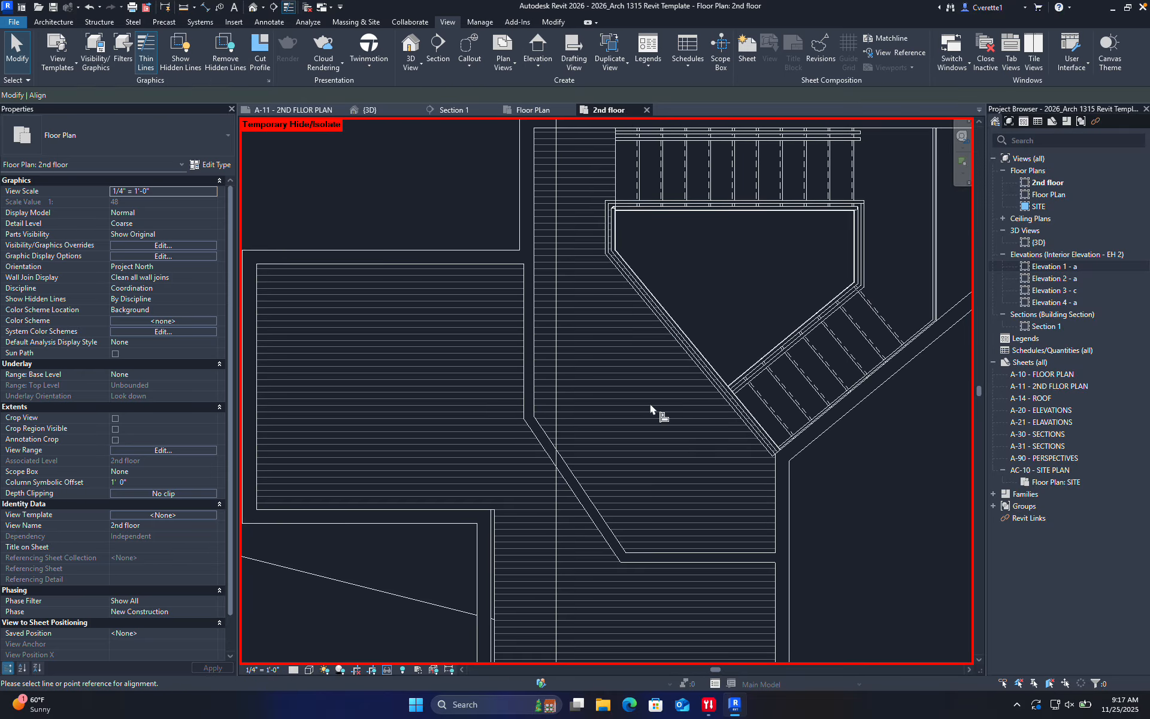
scroll(671, 357, up, 2)
click(697, 344)
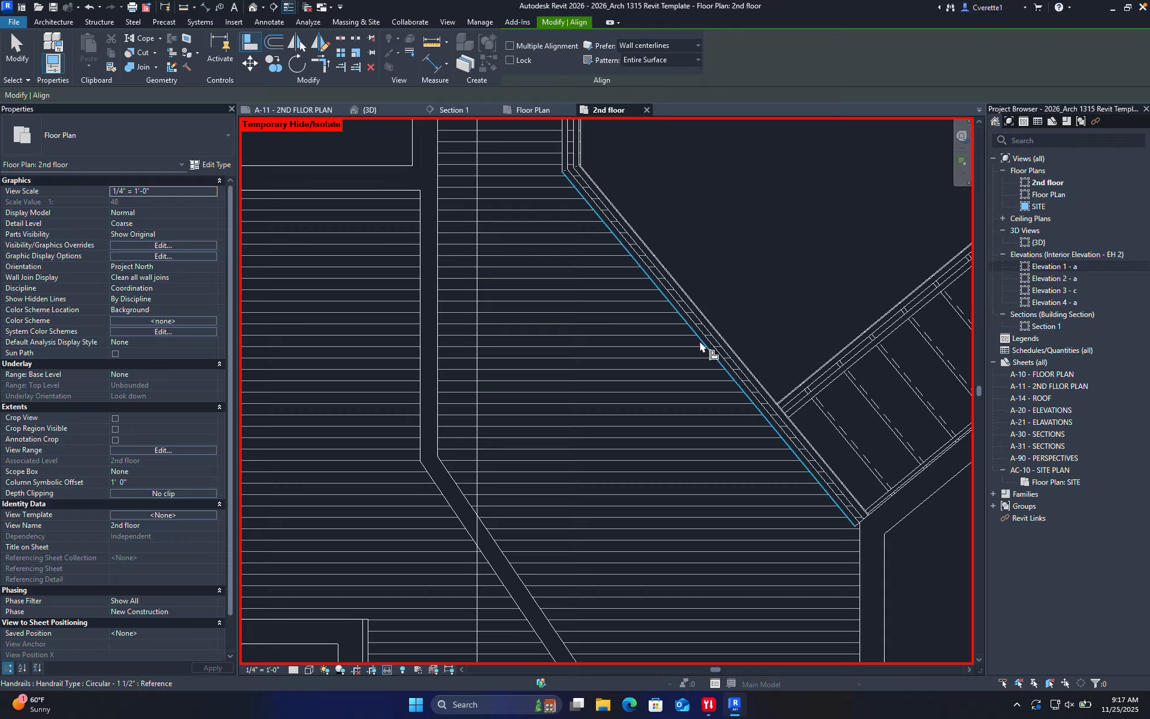
click(455, 484)
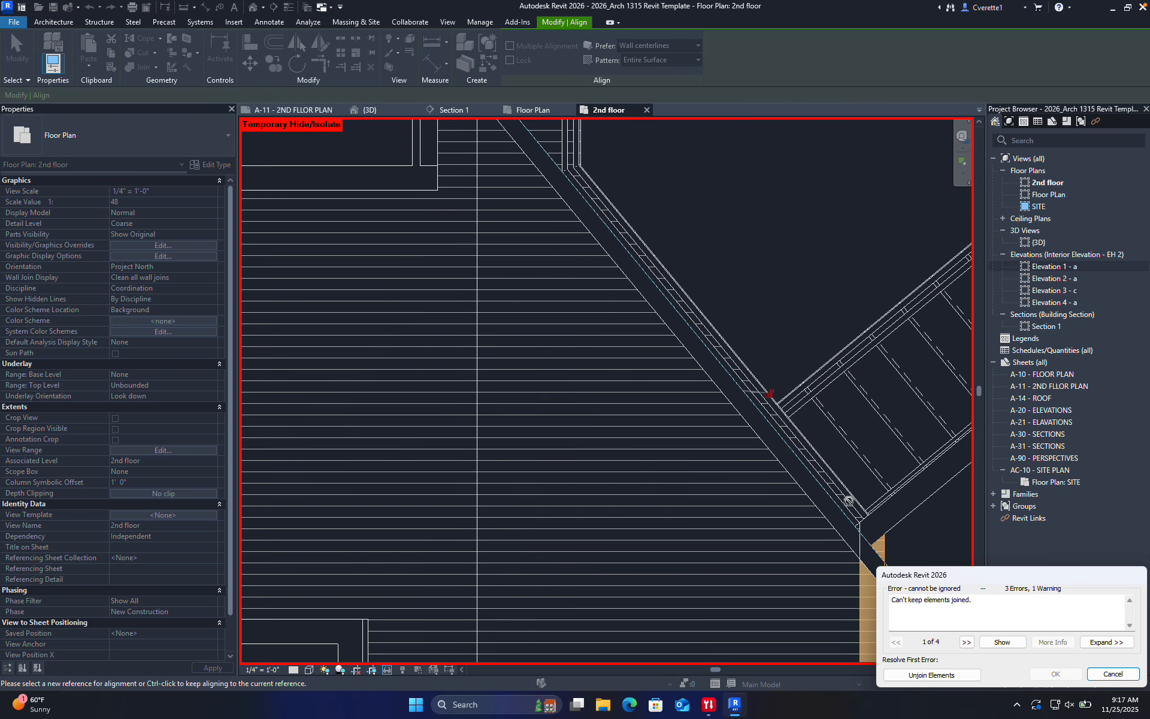
scroll(828, 535, down, 5)
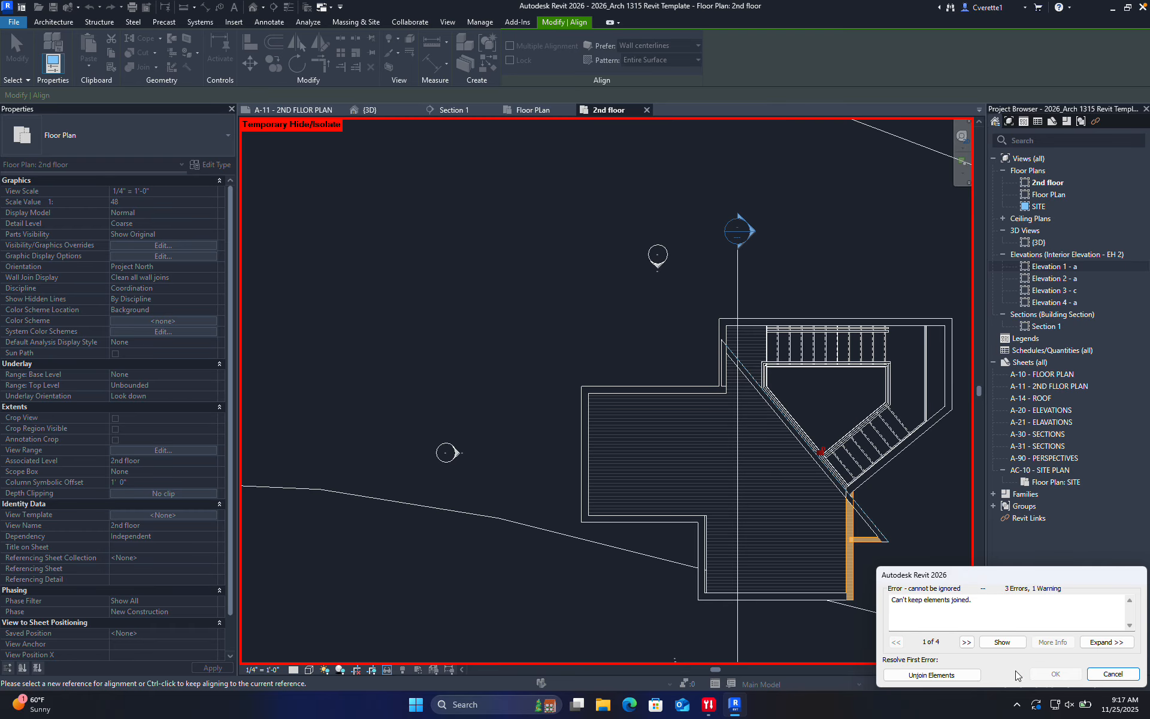
scroll(900, 488, up, 2)
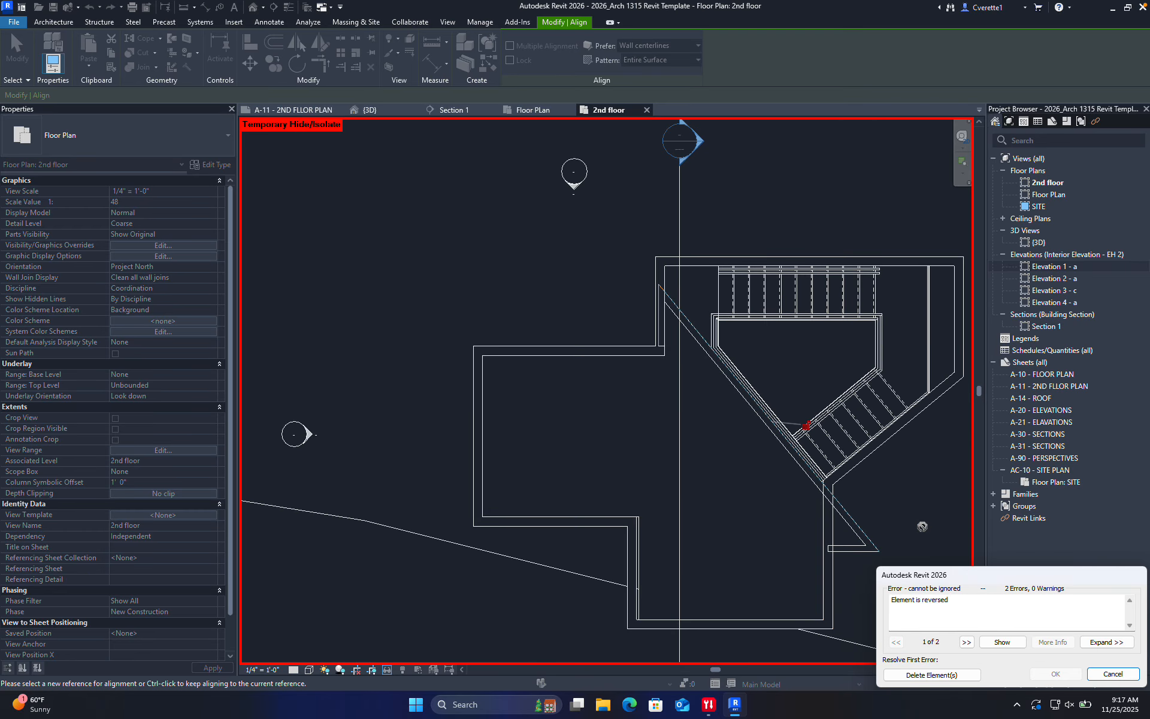
click(1112, 674)
scroll(773, 457, down, 3)
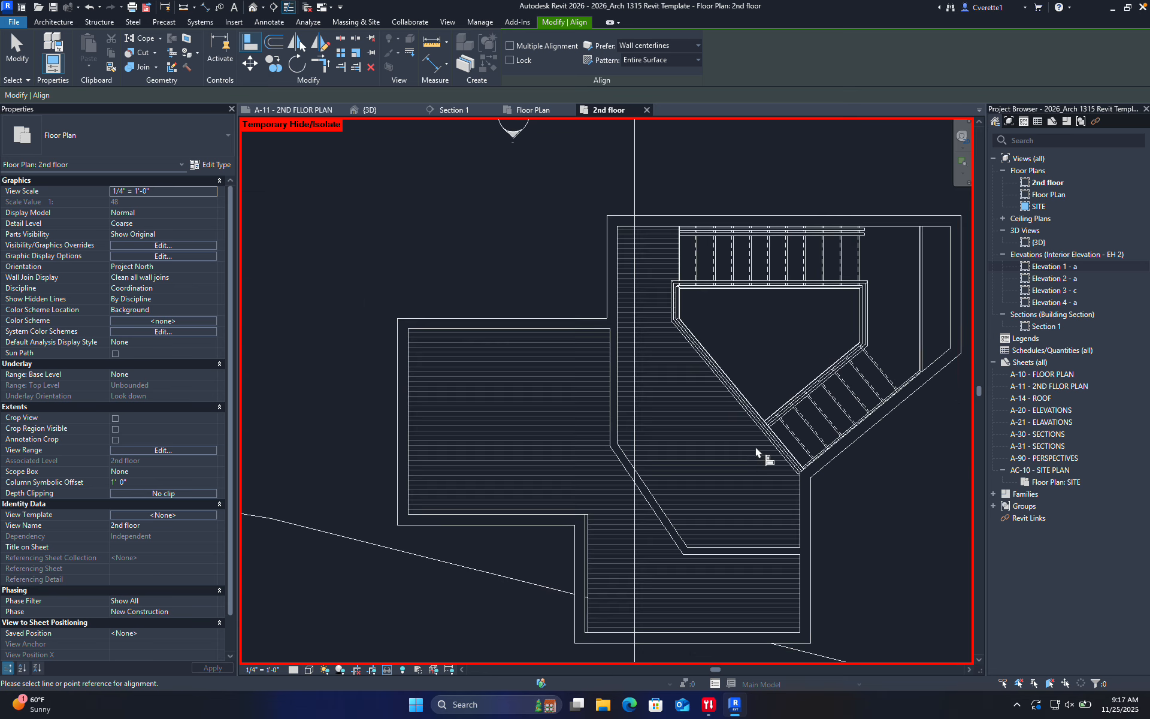
scroll(677, 460, up, 2)
key(Escape)
middle_drag(640, 494, 592, 425)
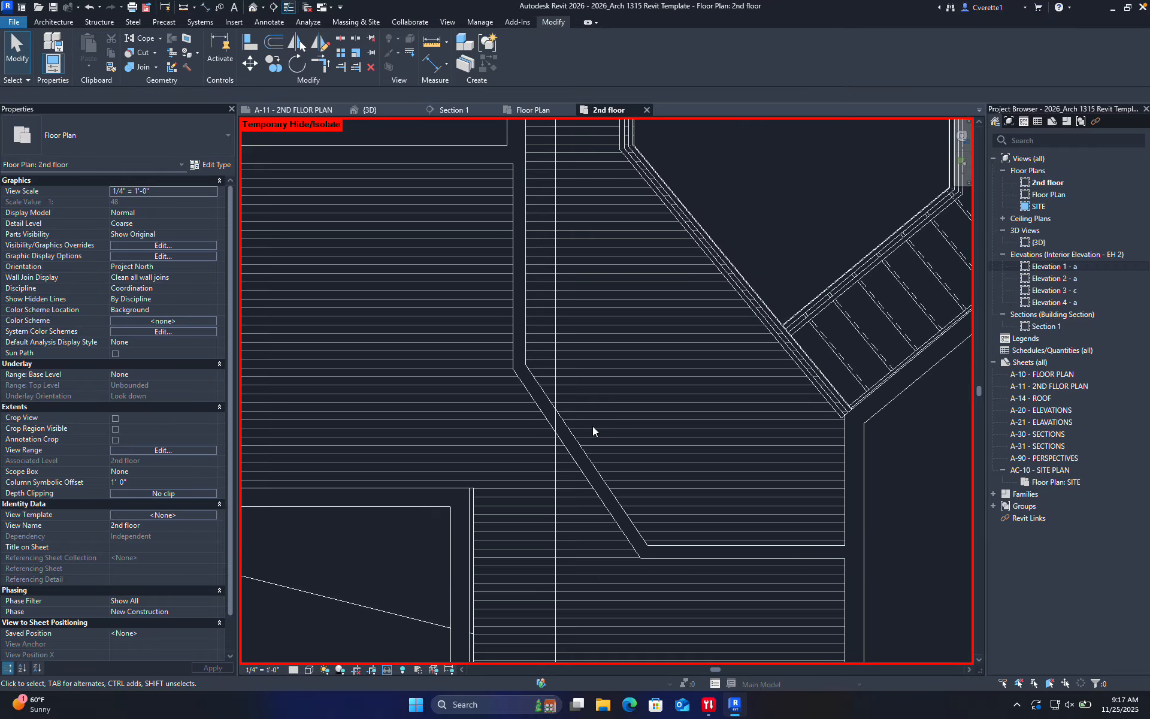
Draw a DL detail line between the handrail ends and nudge it down-left parallel to the stair
key(d)
key(l)
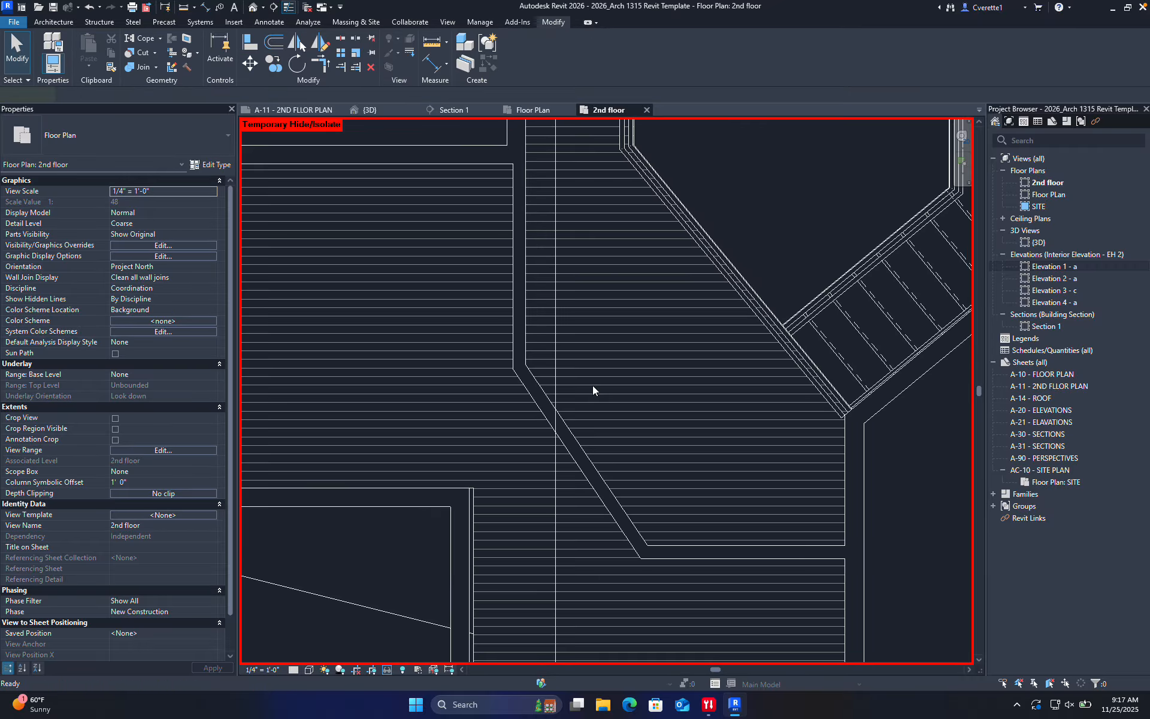
click(620, 149)
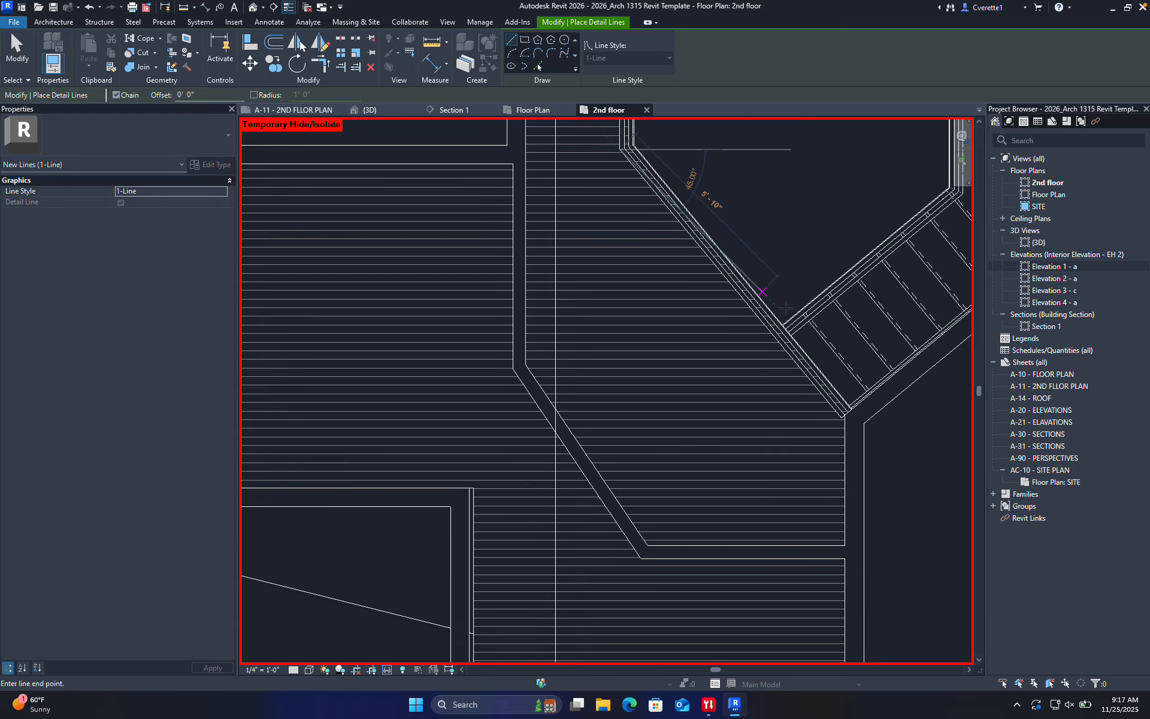
click(841, 418)
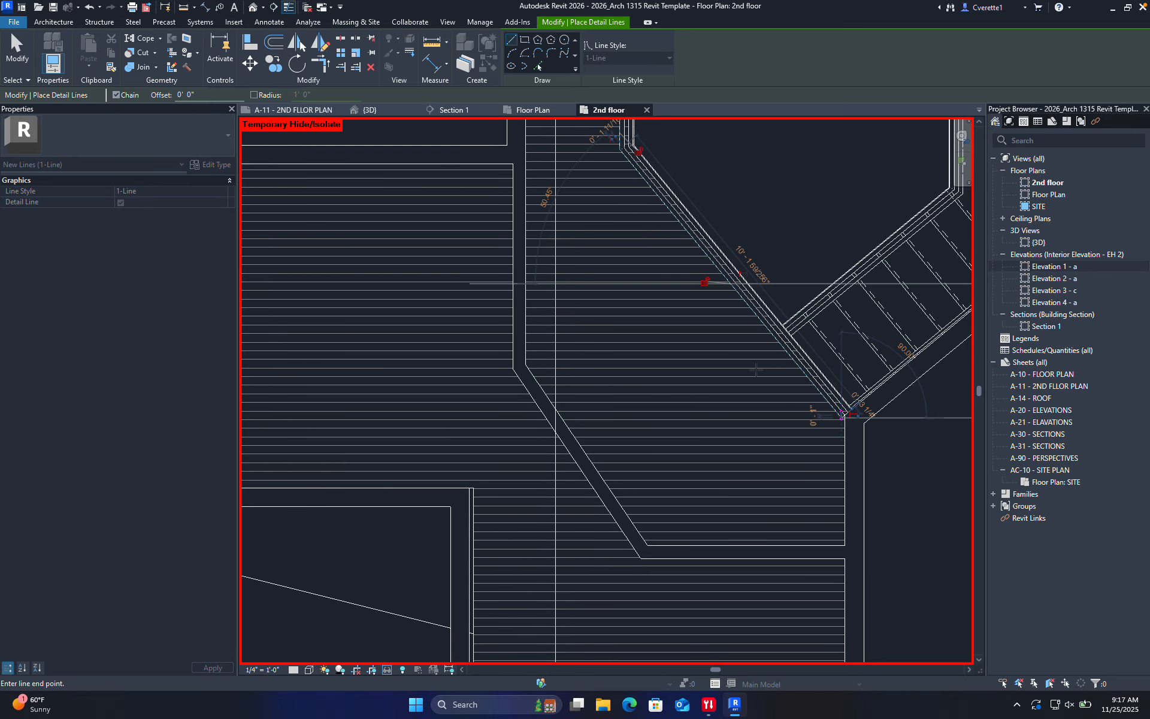
key(Escape)
key(Escape)
click(742, 303)
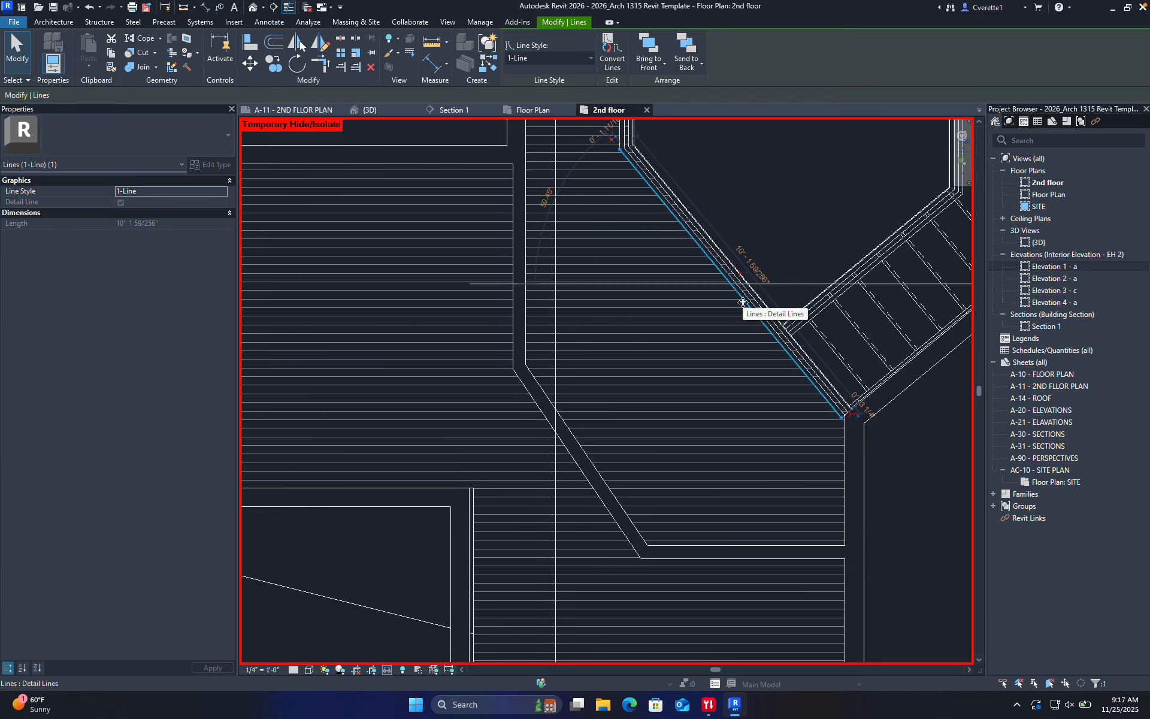
key(Left)
key(Left)
key(Left)
key(Left)
key(Left)
key(Left)
key(Down)
key(Down)
key(Down)
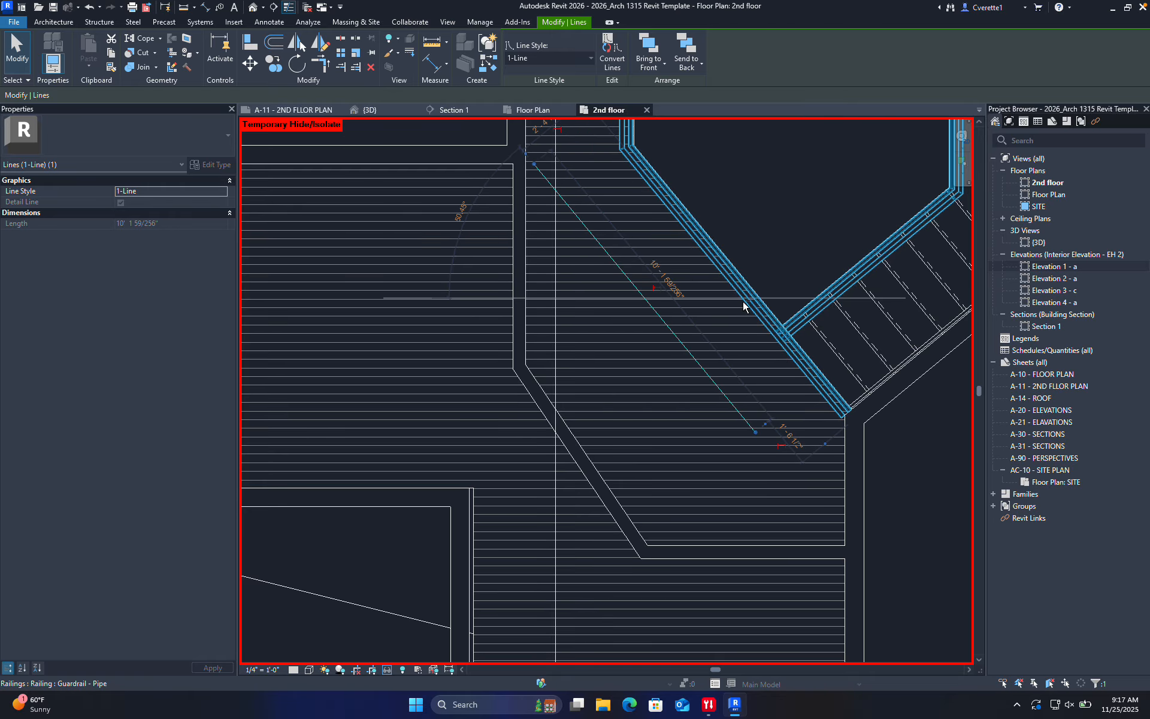
key(Down)
key(Down)
key(Down)
key(Down)
key(Down)
key(Down)
key(Down)
key(Down)
key(Down)
key(Down)
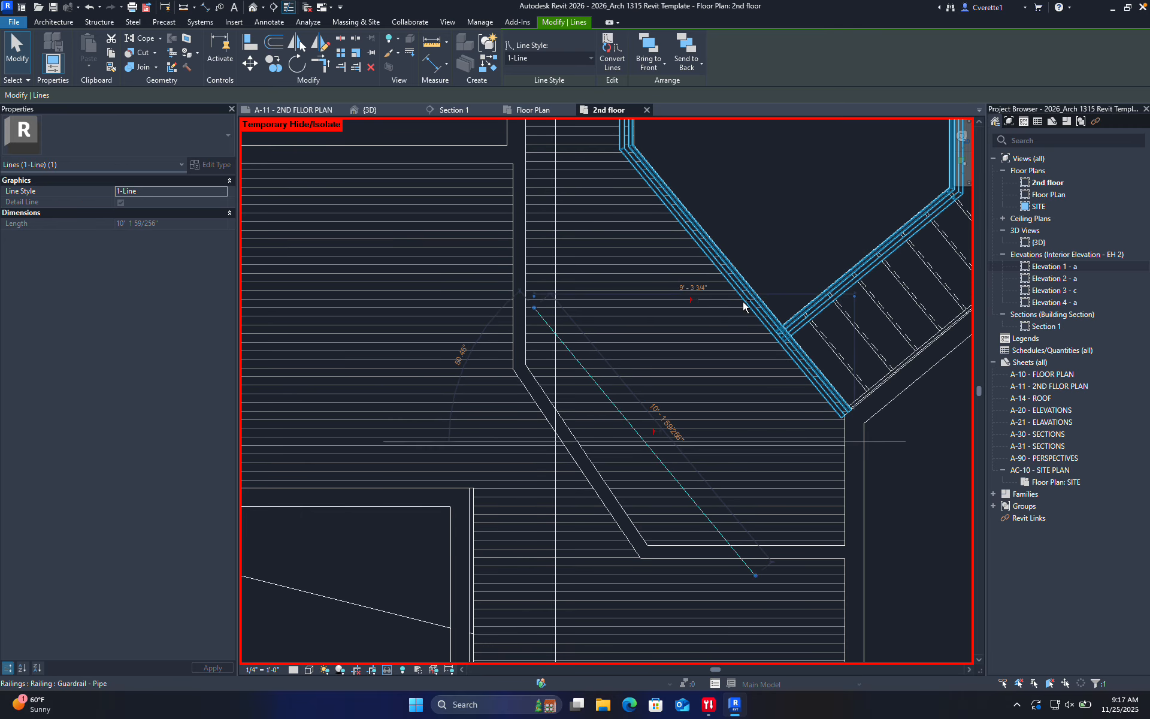
key(Left)
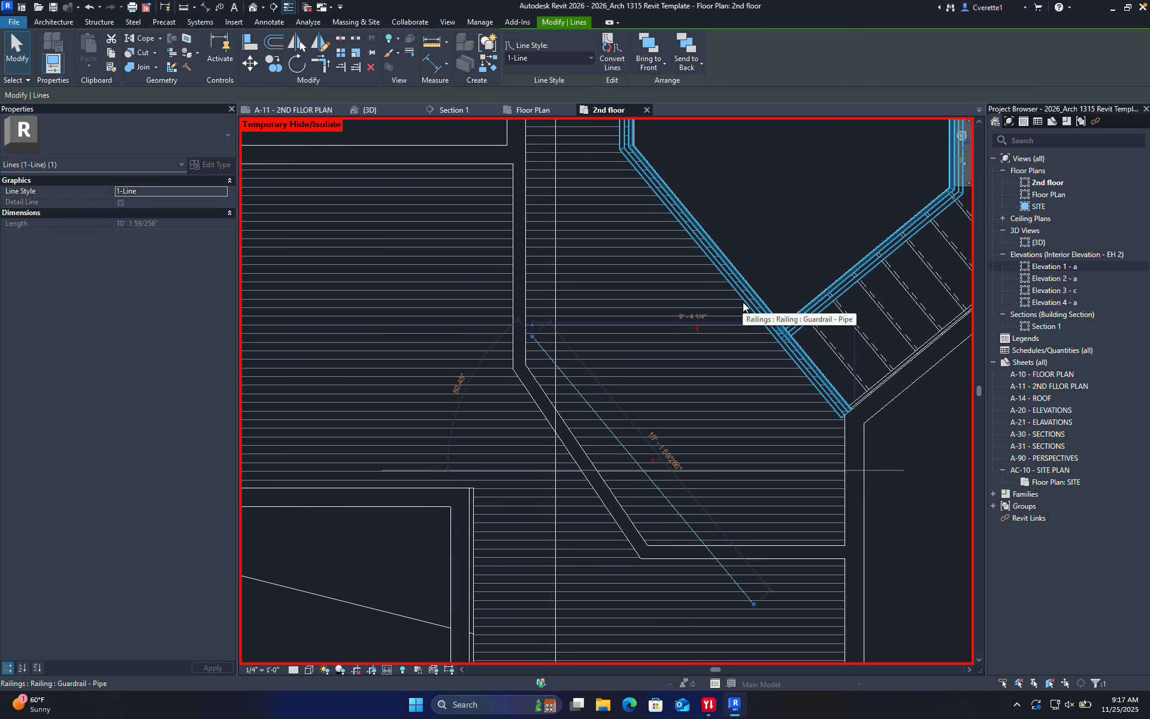
key(Escape)
Align the diagonal wall to the detail line with AL
key(a)
key(l)
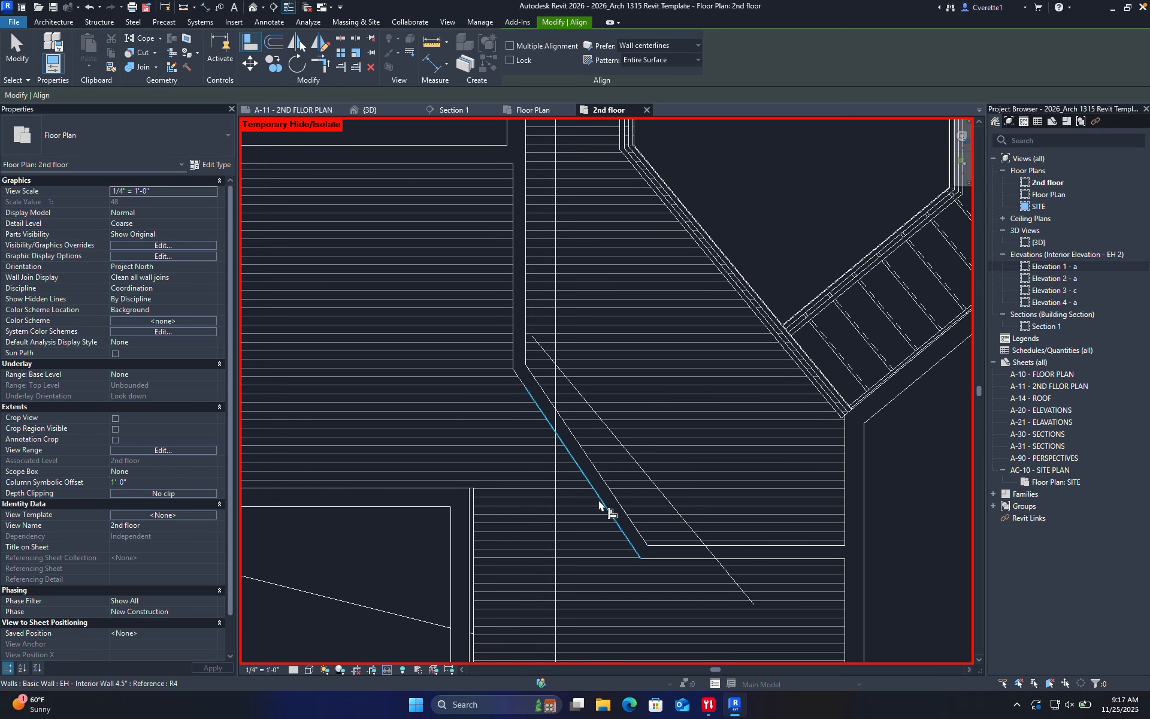
click(638, 465)
click(602, 501)
key(Escape)
key(Escape)
Delete the leftover tail of the diagonal detail line
scroll(655, 424, down, 2)
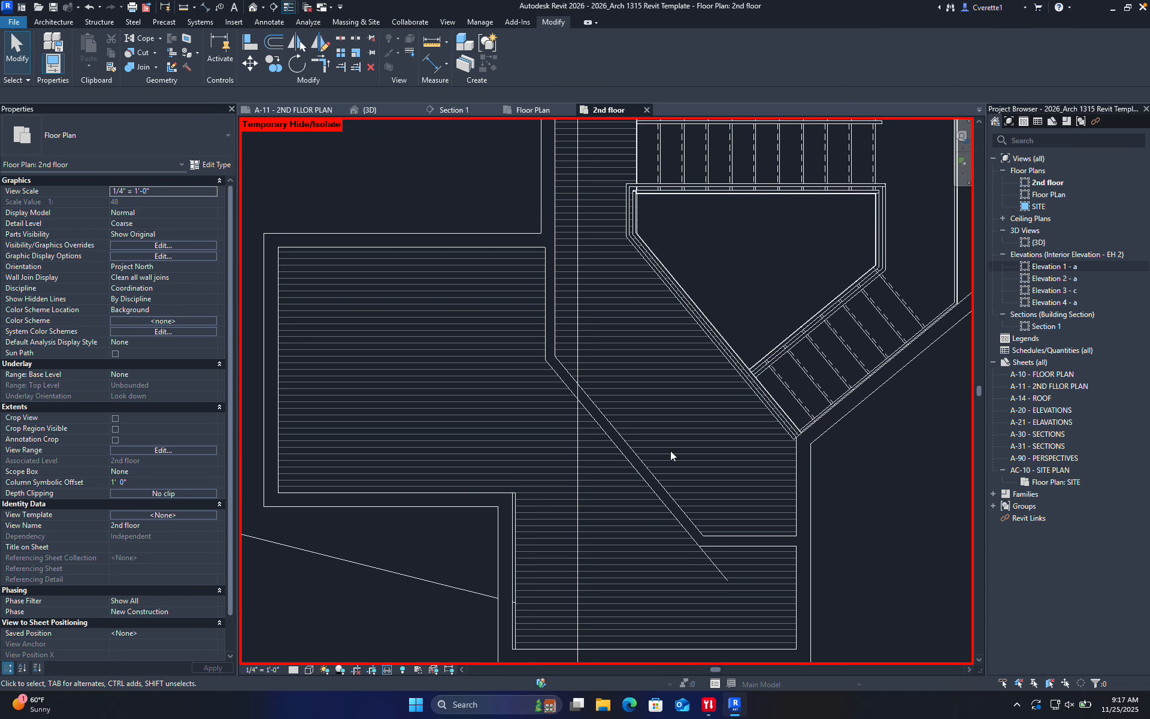
click(716, 566)
key(Delete)
scroll(571, 503, down, 4)
Drag the Section 1 cut line's lower end grips to reset its length through the 2nd floor
scroll(569, 519, up, 3)
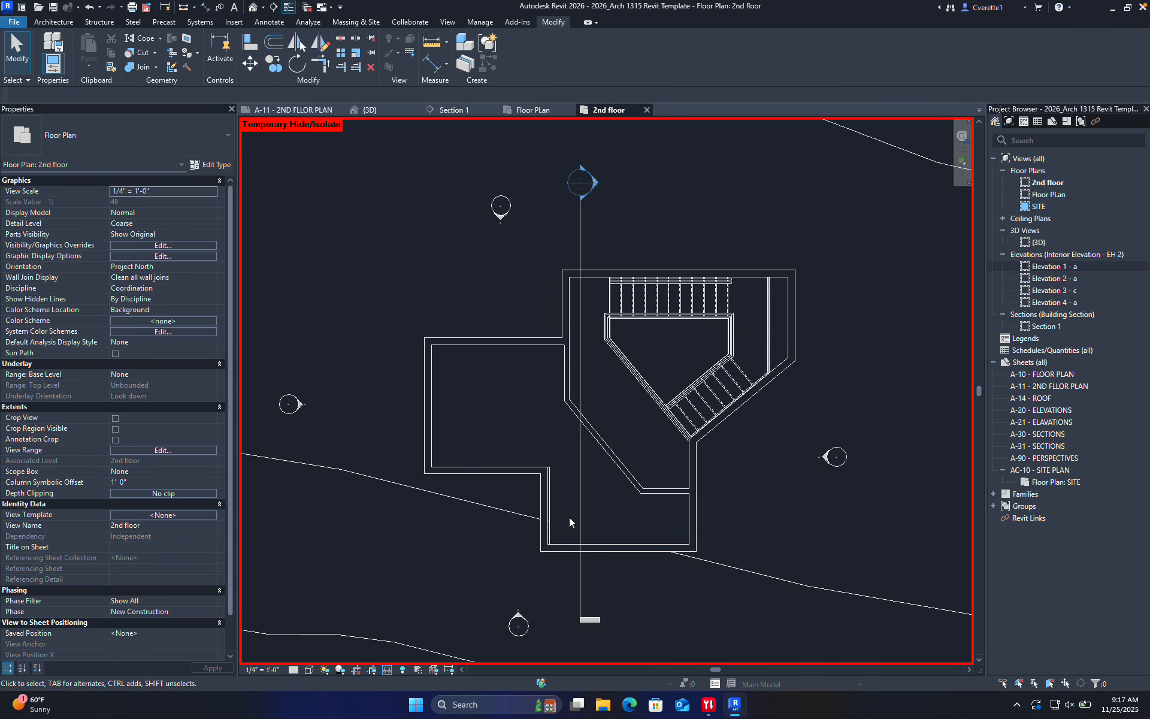
click(579, 509)
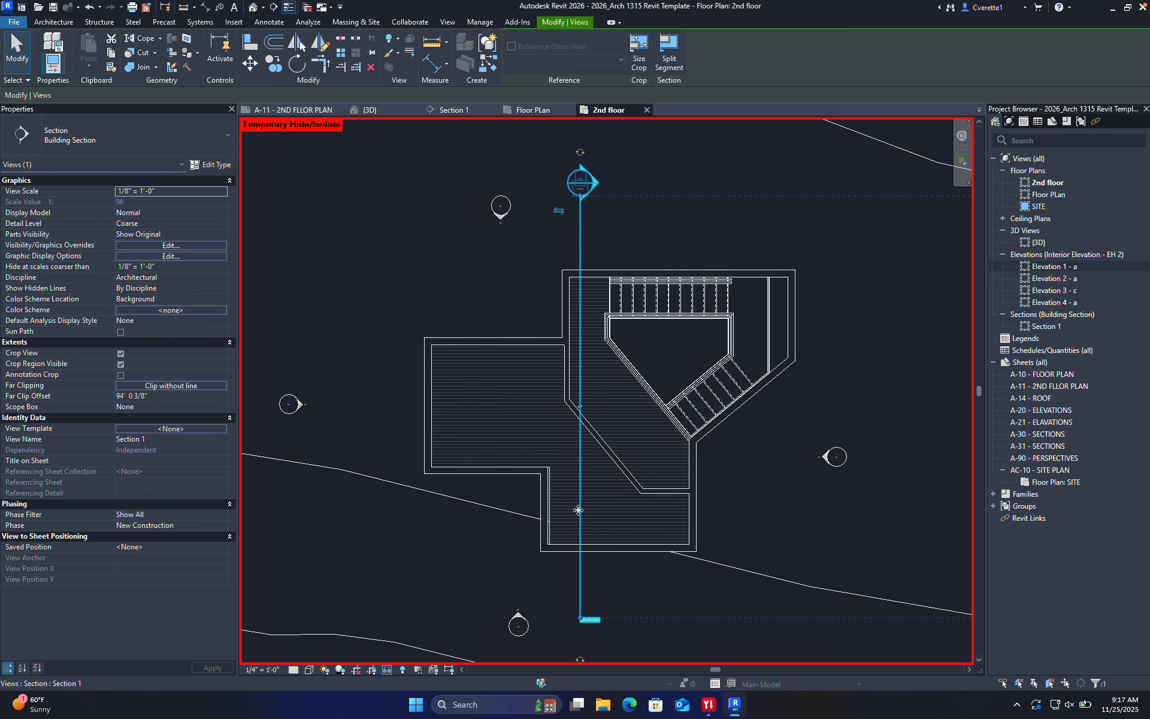
scroll(592, 421, up, 6)
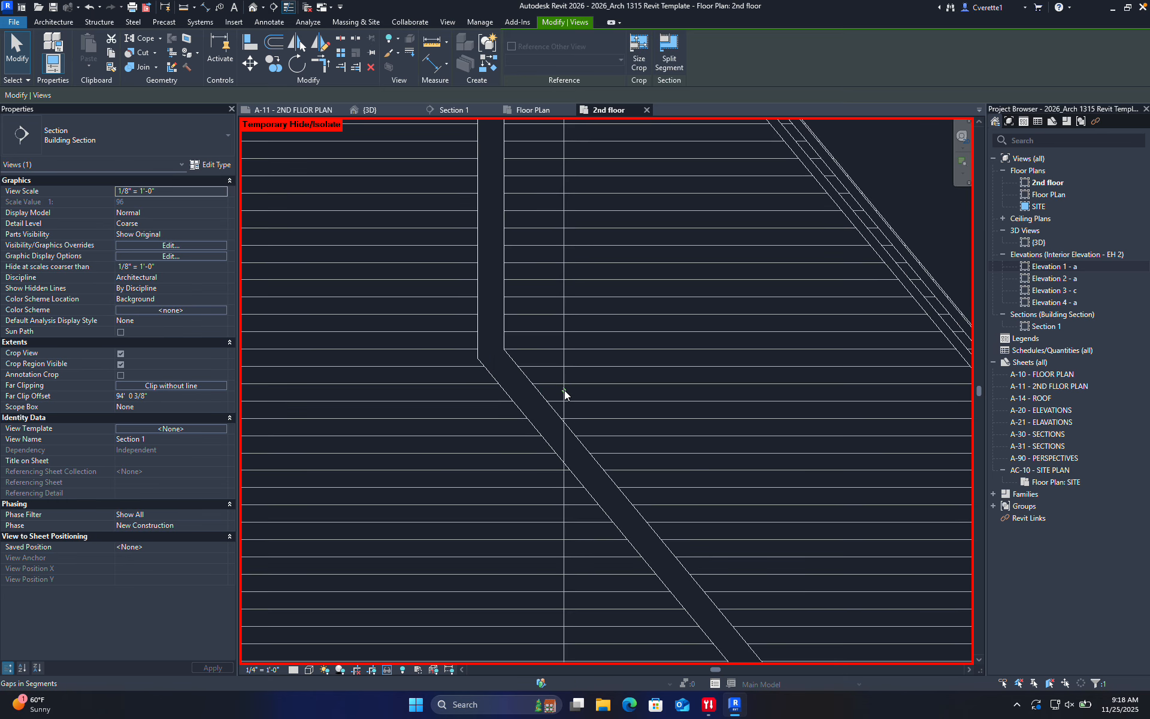
scroll(570, 394, down, 5)
scroll(576, 367, up, 4)
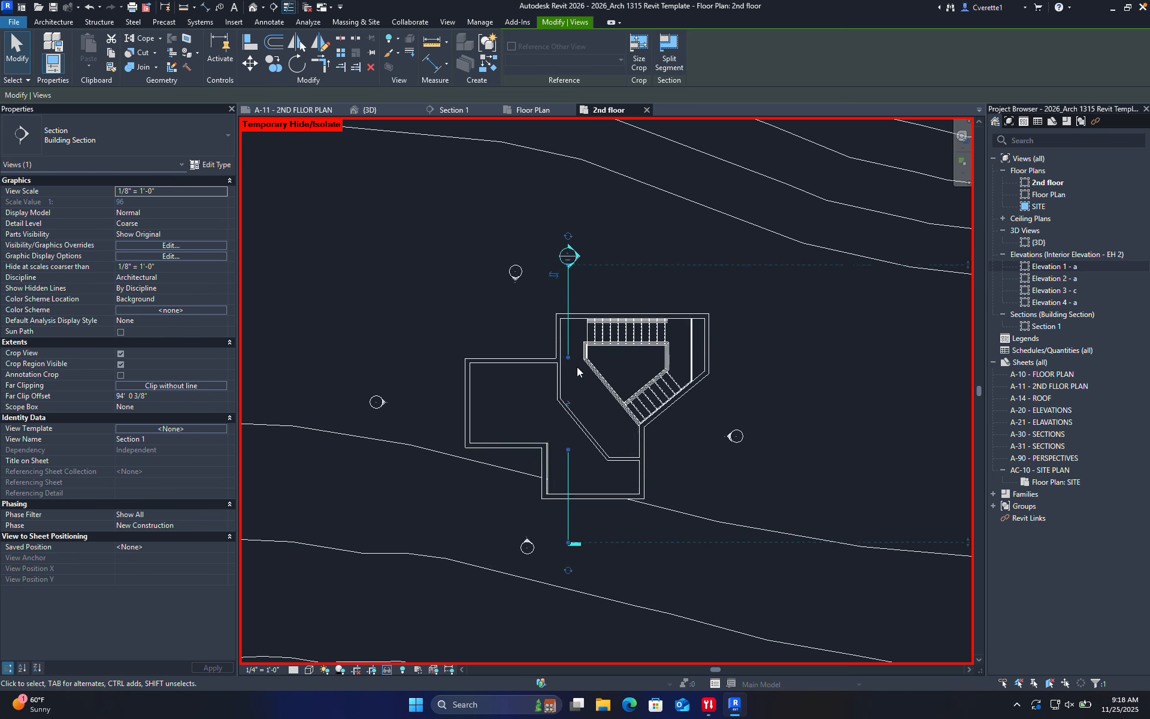
drag(545, 336, 545, 256)
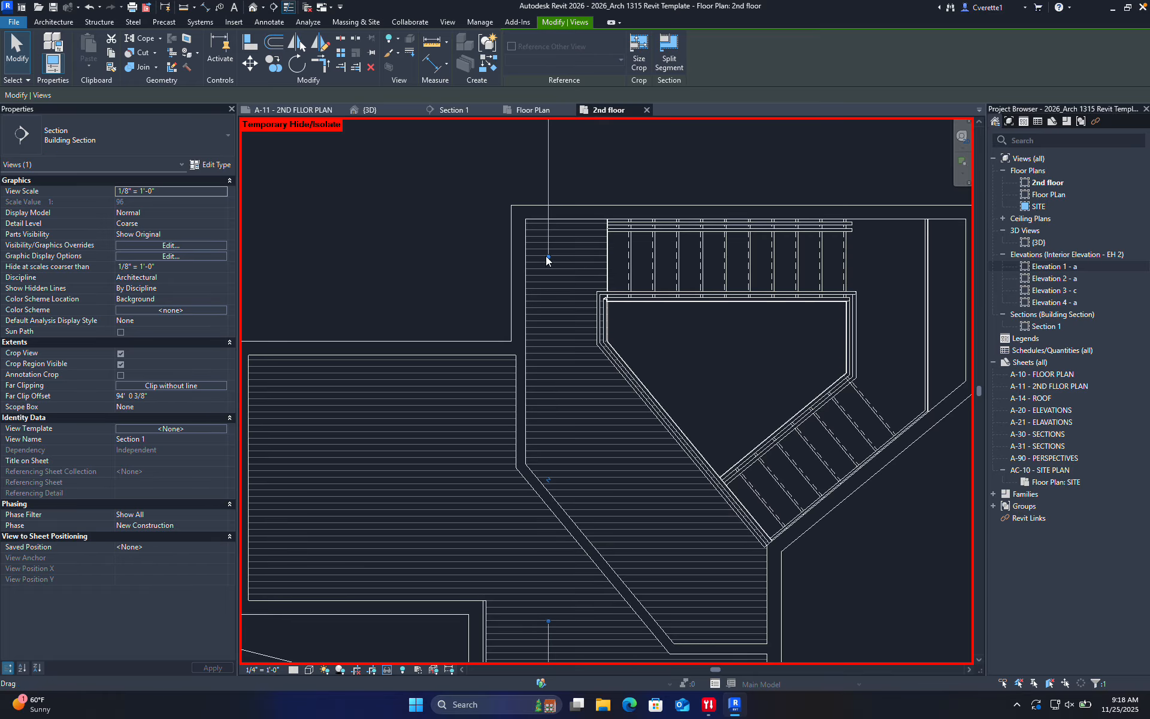
scroll(554, 446, down, 5)
middle_drag(571, 455, 569, 405)
scroll(556, 519, up, 2)
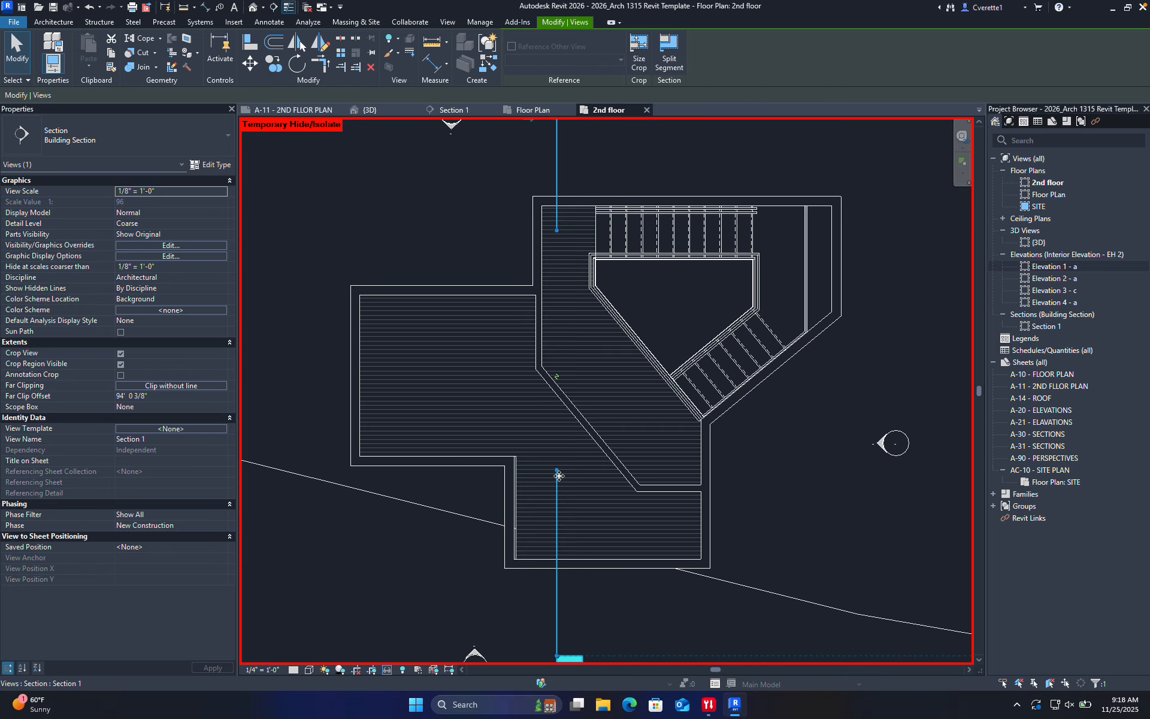
drag(557, 471, 558, 494)
drag(560, 537, 559, 533)
click(799, 492)
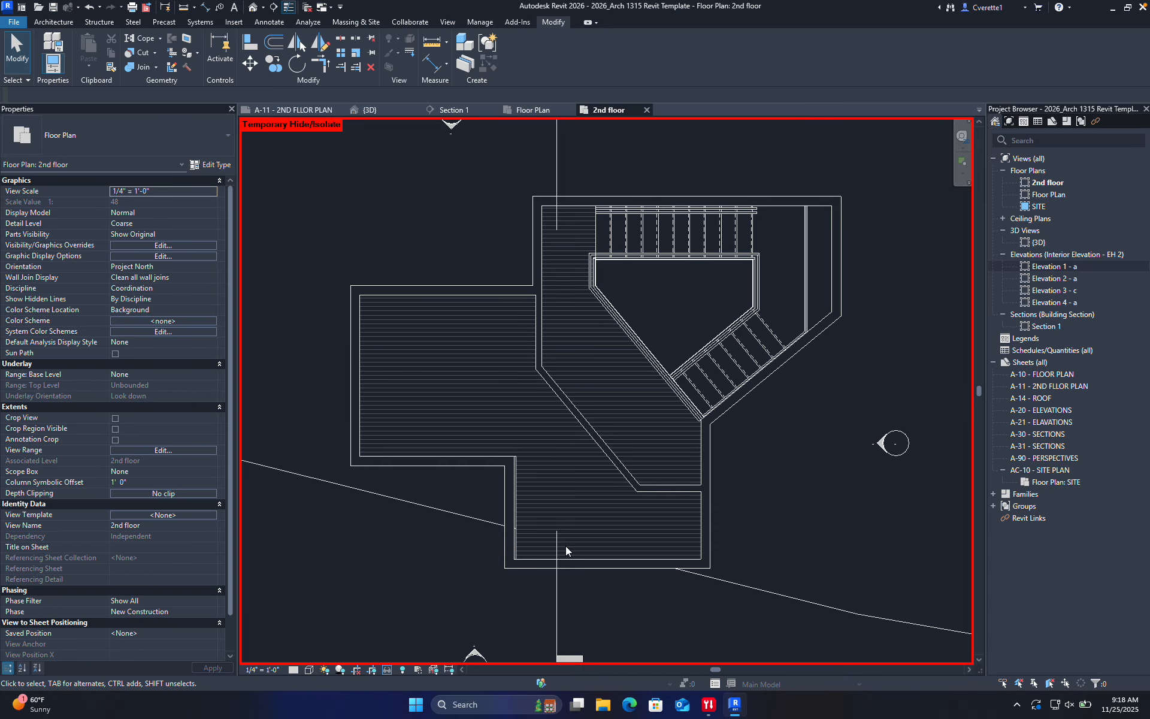
Zoom and pan the 2nd floor plan to frame the area around the diagonal wall
scroll(598, 475, up, 2)
scroll(559, 522, down, 5)
scroll(576, 460, up, 2)
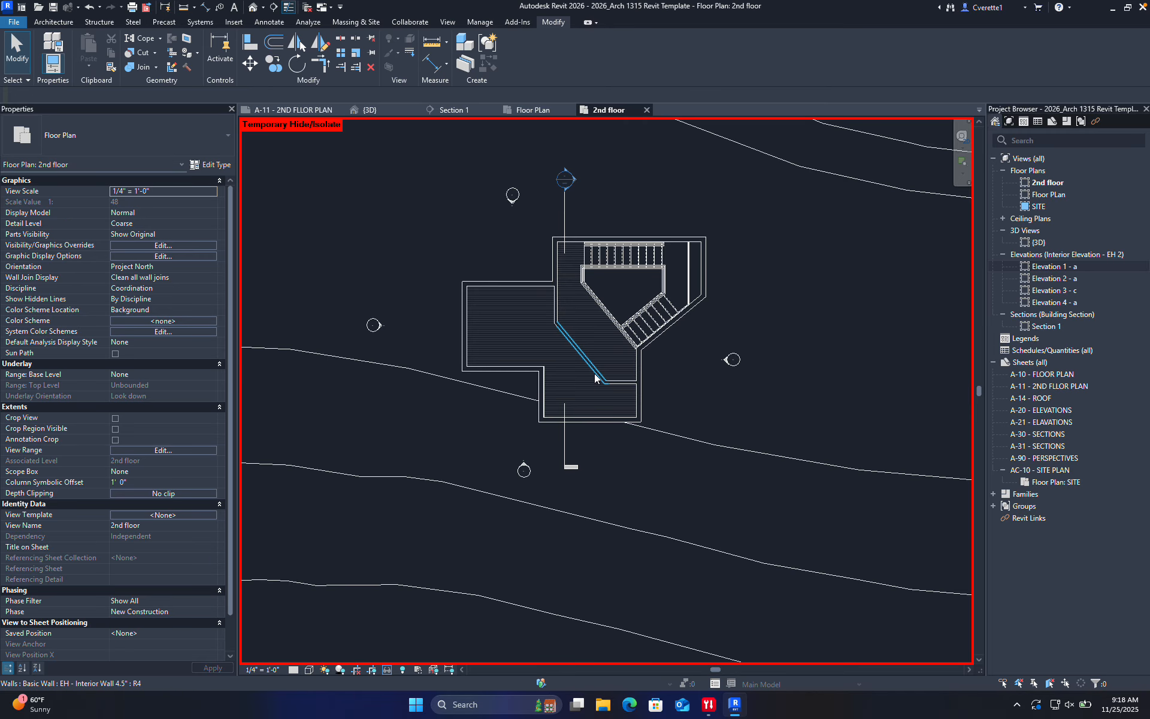
scroll(583, 374, up, 5)
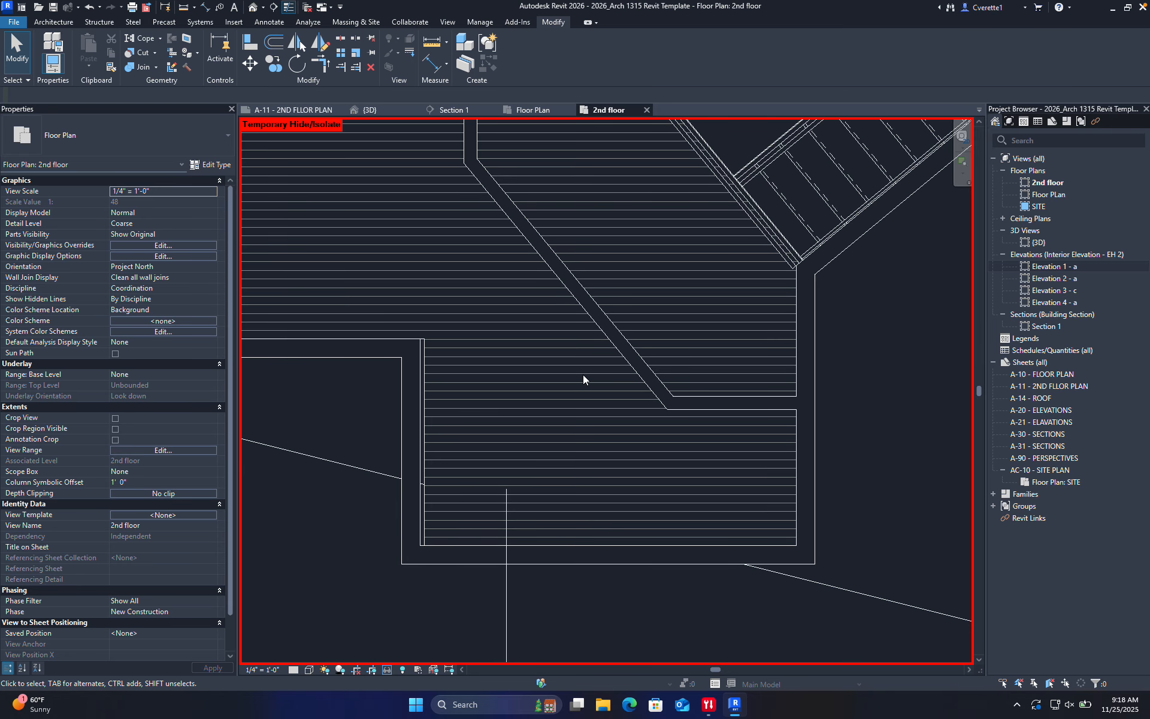
scroll(563, 415, down, 2)
middle_drag(572, 429, 608, 479)
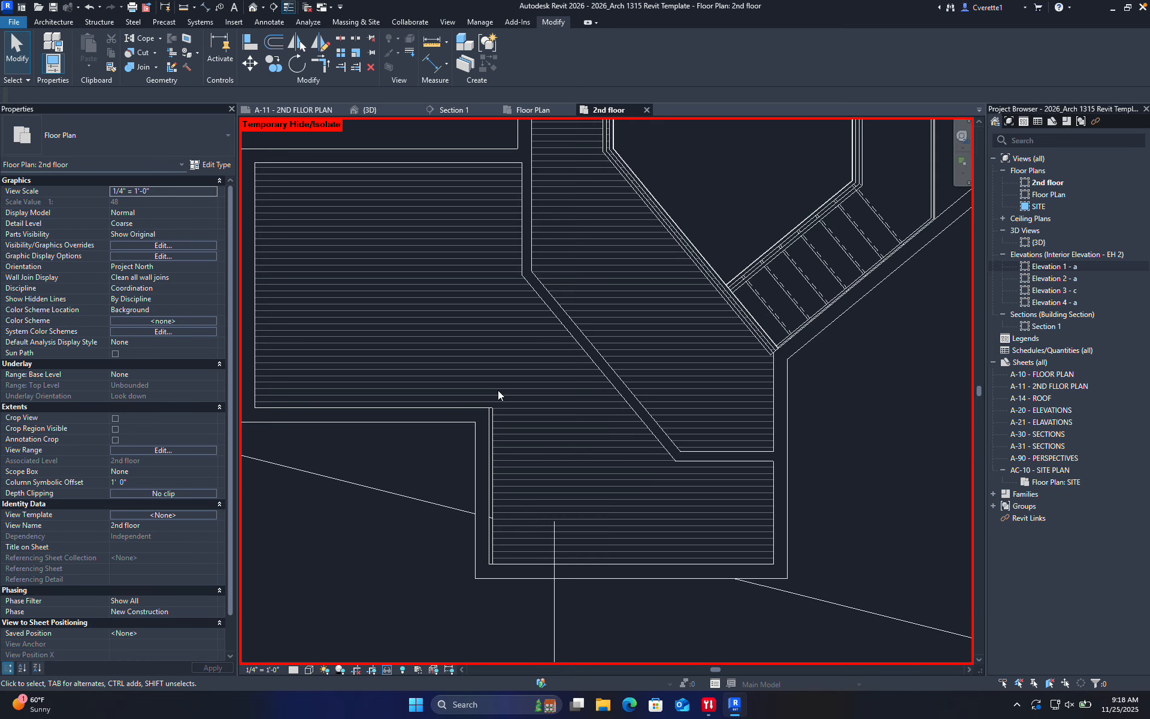
scroll(498, 390, up, 2)
middle_drag(582, 573, 566, 538)
Draw a short EH - Interior Wall 4.5" from the existing wall end to the diagonal wall, then start DR
key(w)
key(a)
click(472, 421)
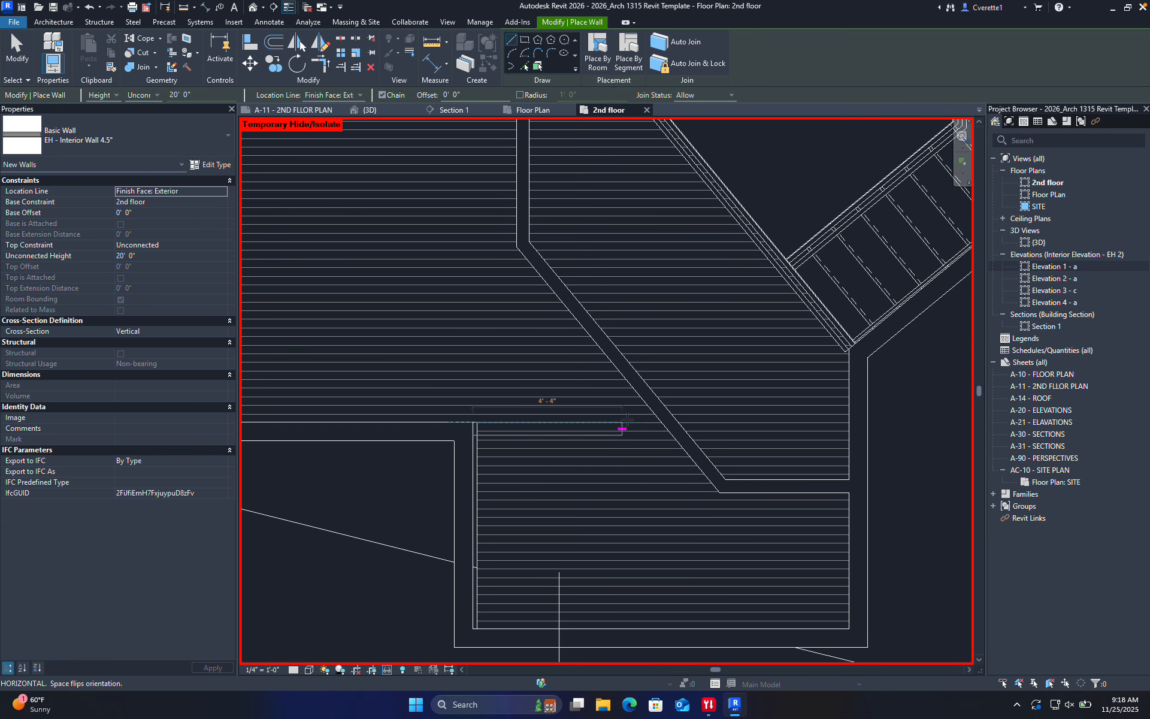
click(662, 423)
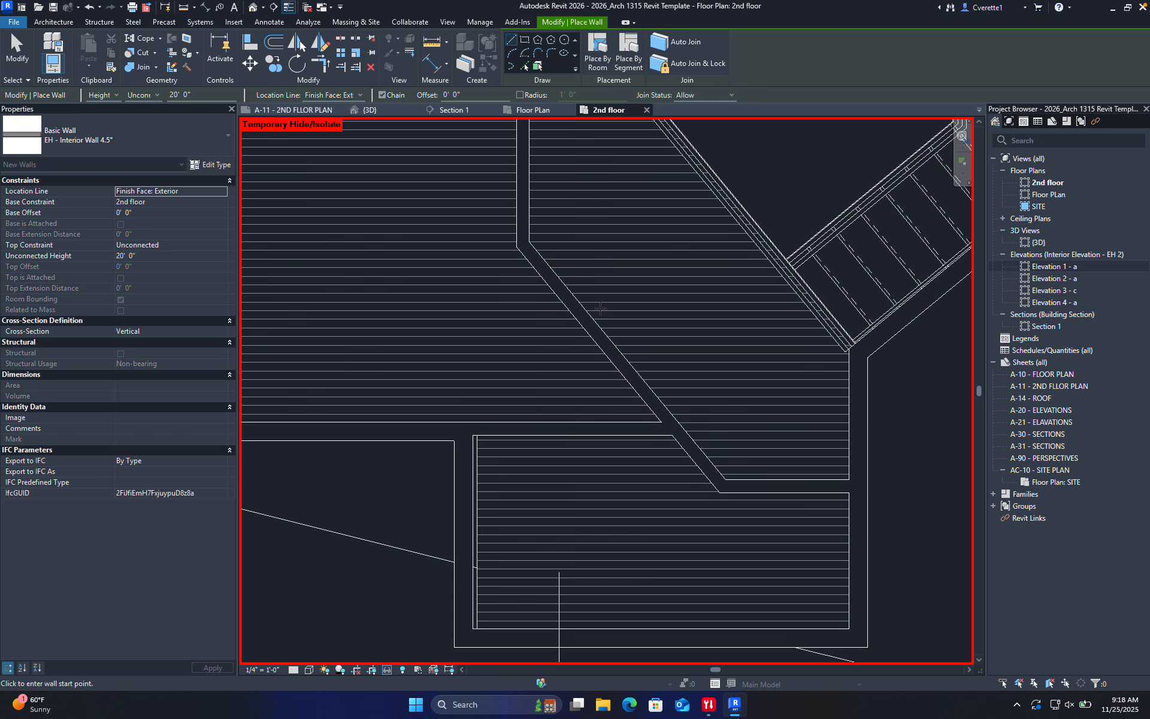
scroll(594, 311, up, 2)
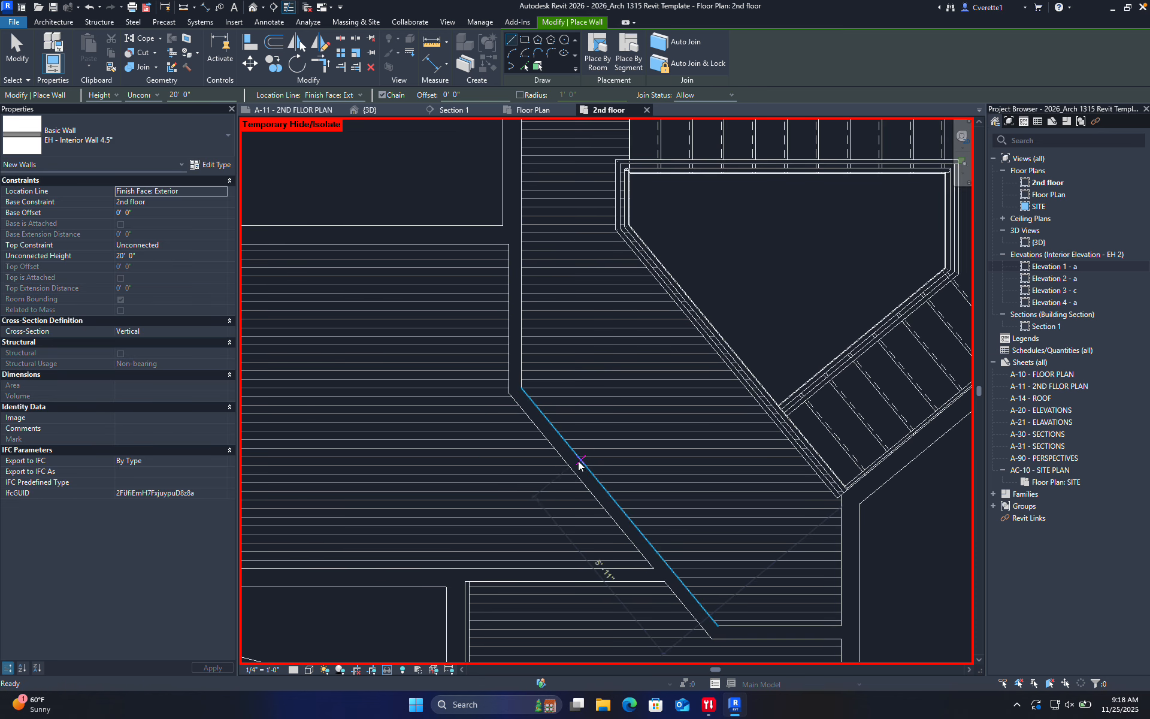
key(Escape)
key(Escape)
key(d)
key(r)
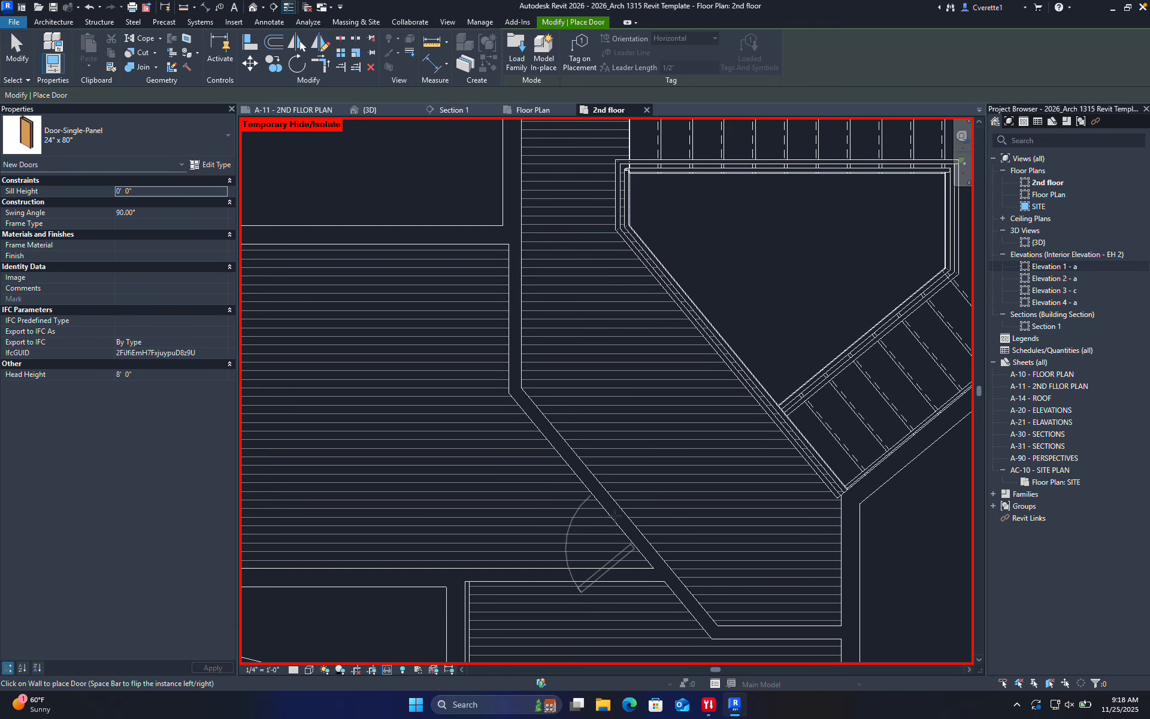
Place a single-panel door in the diagonal wall and a POCKET DOOR 2'8" @ 6'8" in the horizontal wall
click(589, 490)
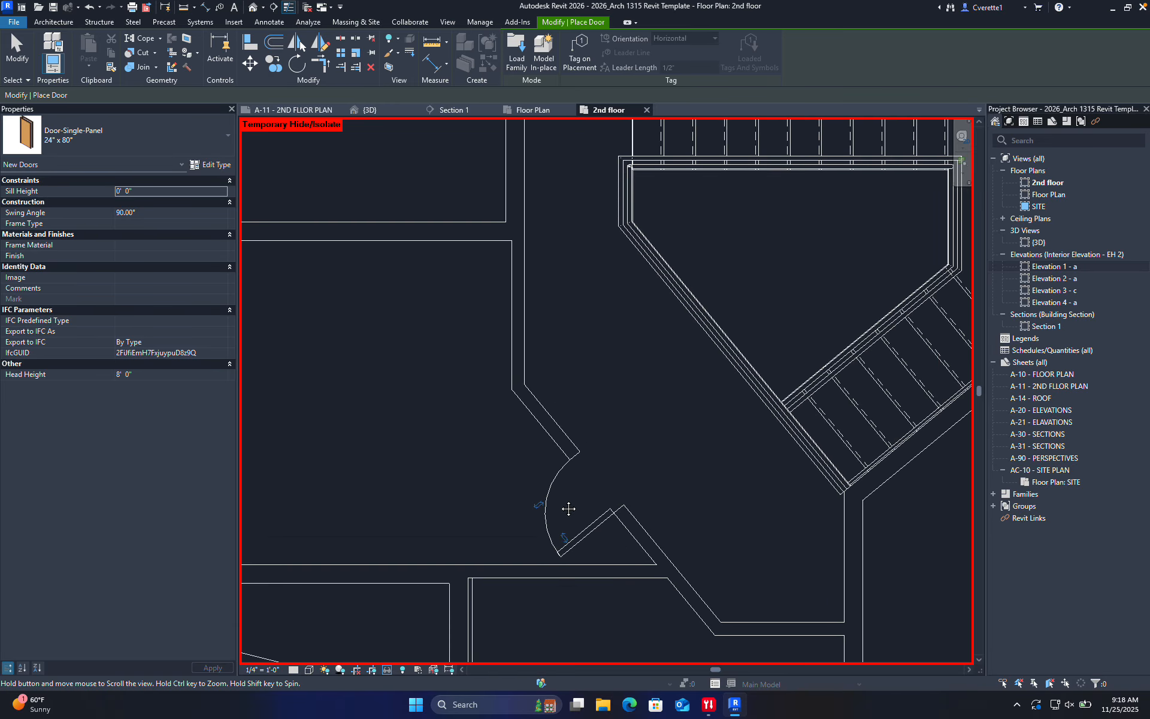
middle_drag(554, 529, 563, 405)
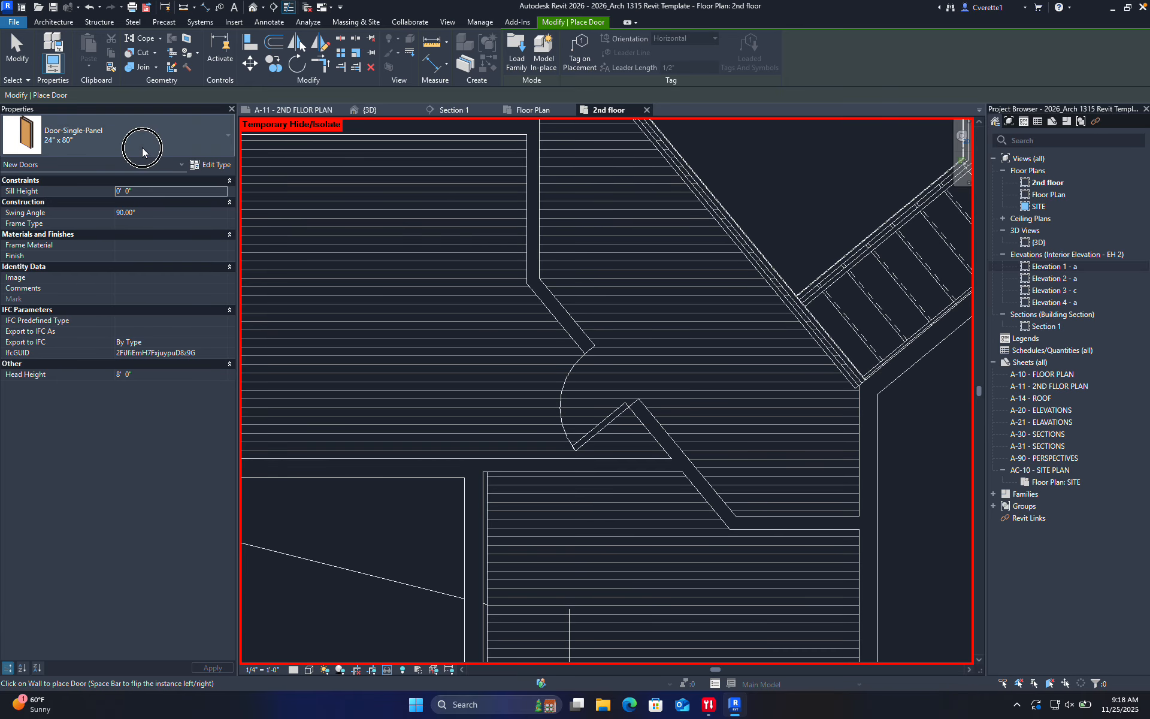
click(142, 148)
click(71, 384)
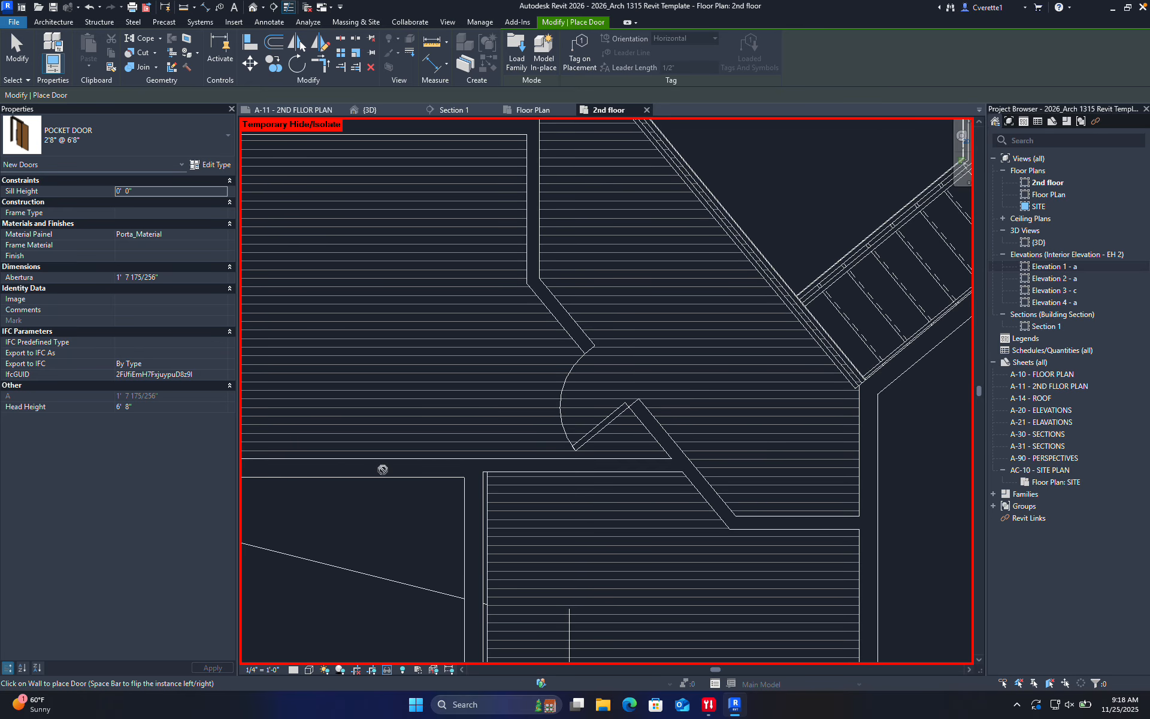
click(531, 468)
key(Escape)
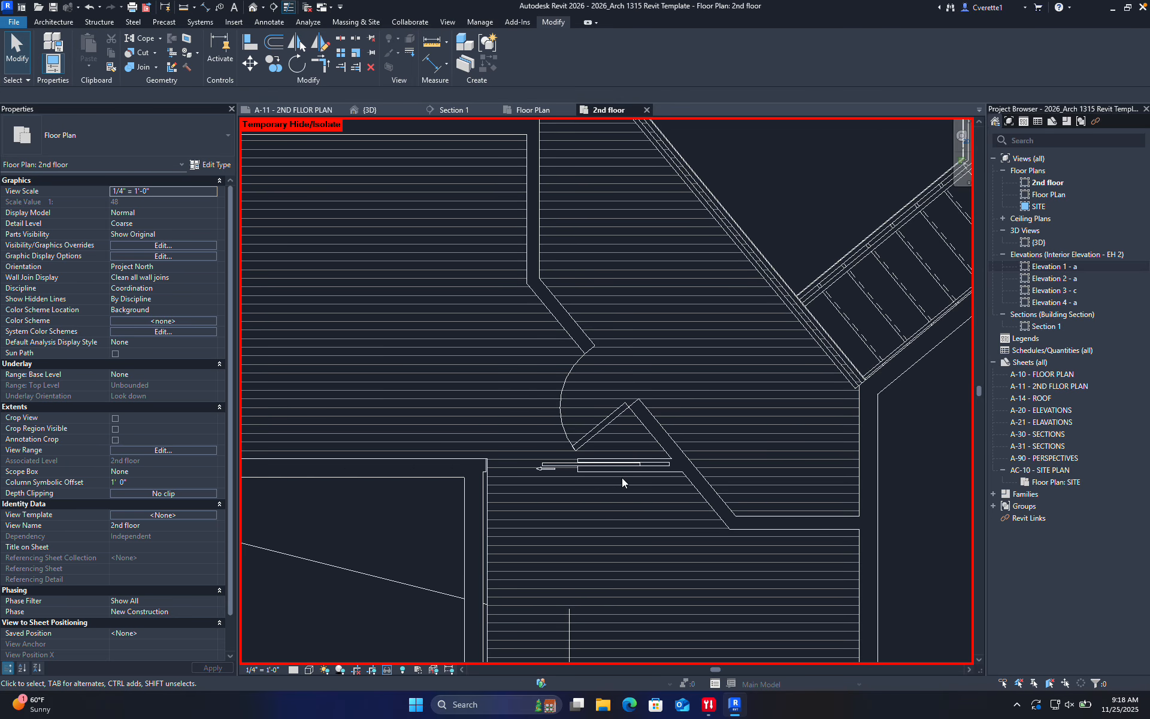
Nudge the pocket door slightly to the right
scroll(609, 473, up, 4)
click(470, 453)
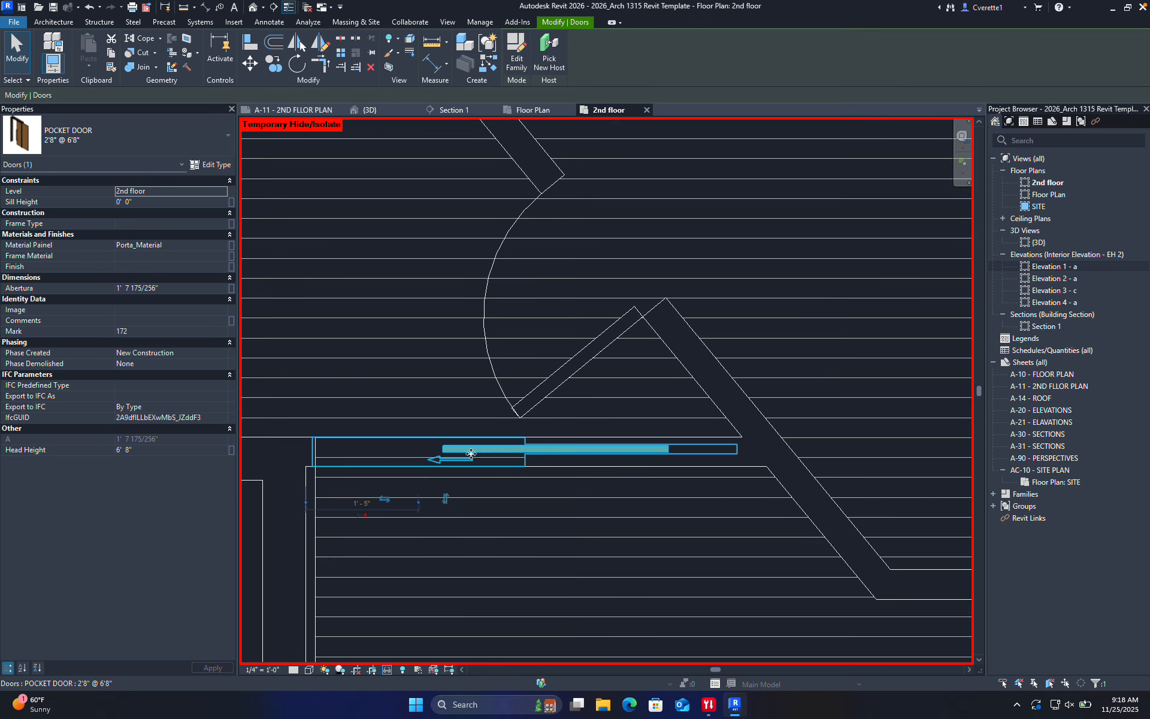
key(Right)
key(Right)
key(Right)
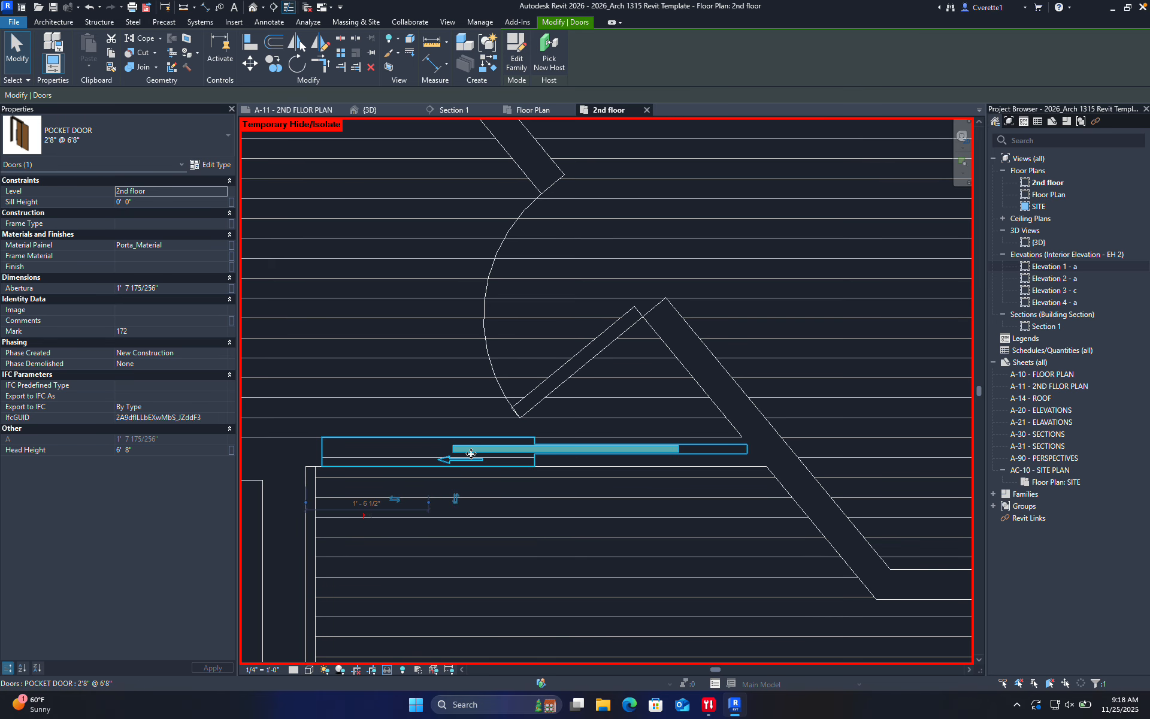
key(Escape)
Slide the Door-Single-Panel 24" x 80" to a new spot along the diagonal wall
scroll(468, 572, down, 5)
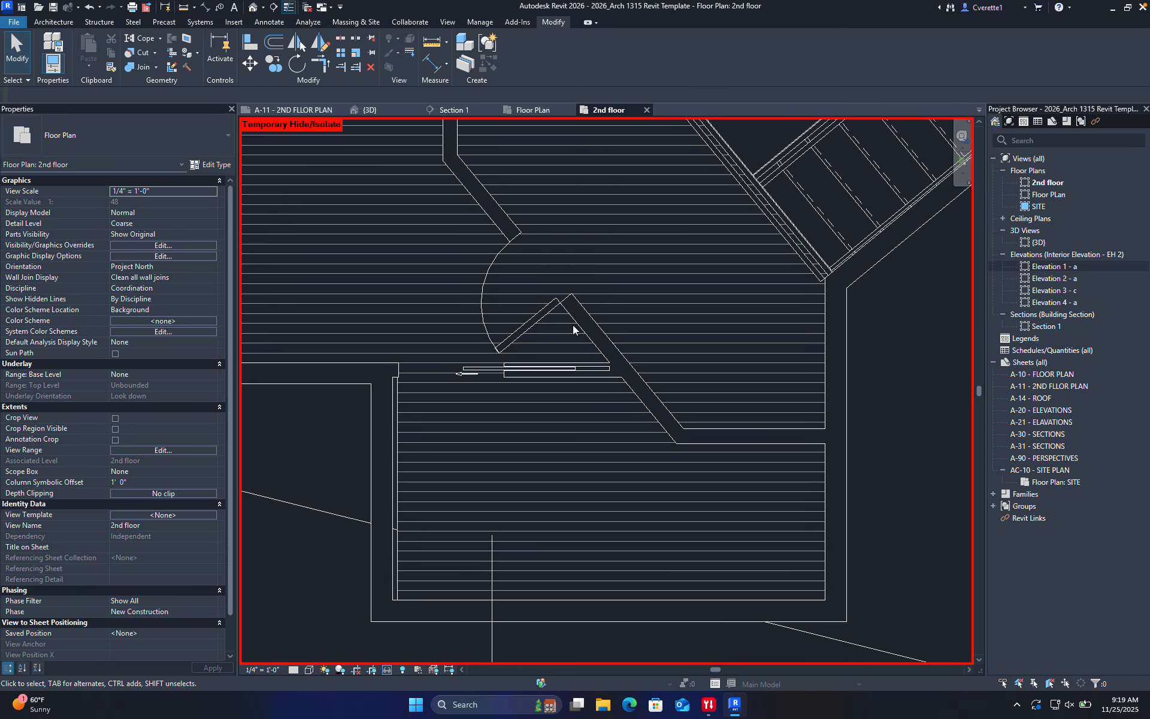
drag(548, 314, 400, 410)
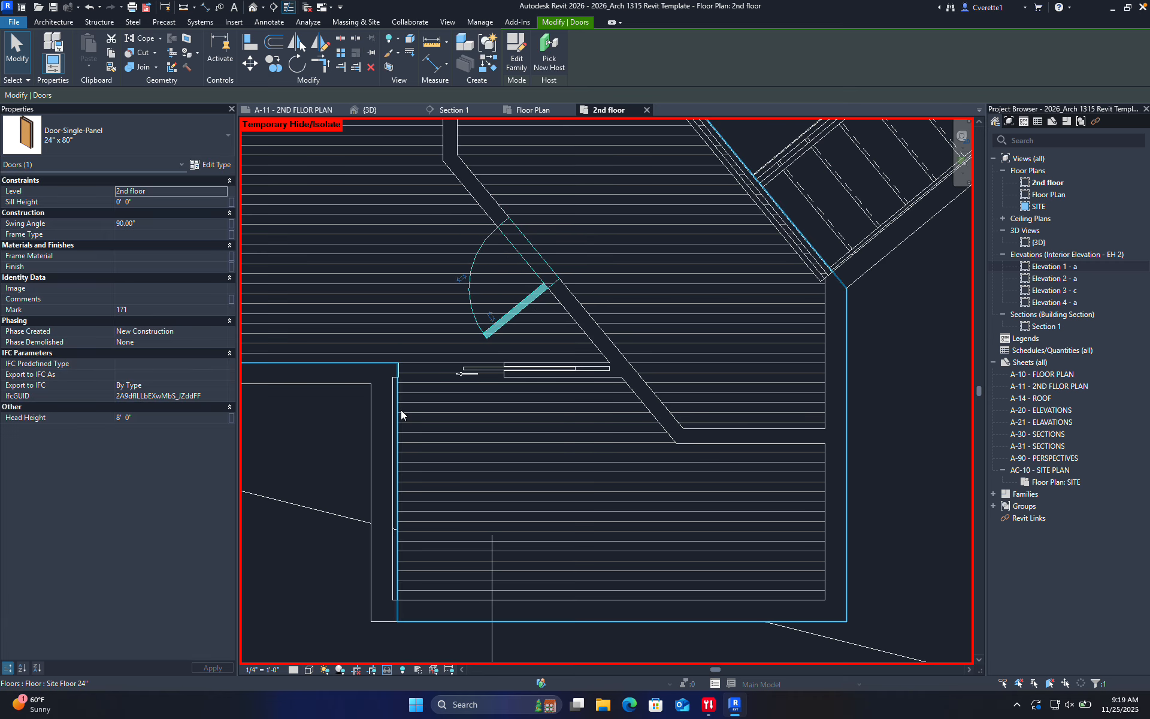
click(423, 383)
scroll(469, 338, down, 3)
middle_drag(469, 338, 473, 398)
scroll(473, 401, up, 2)
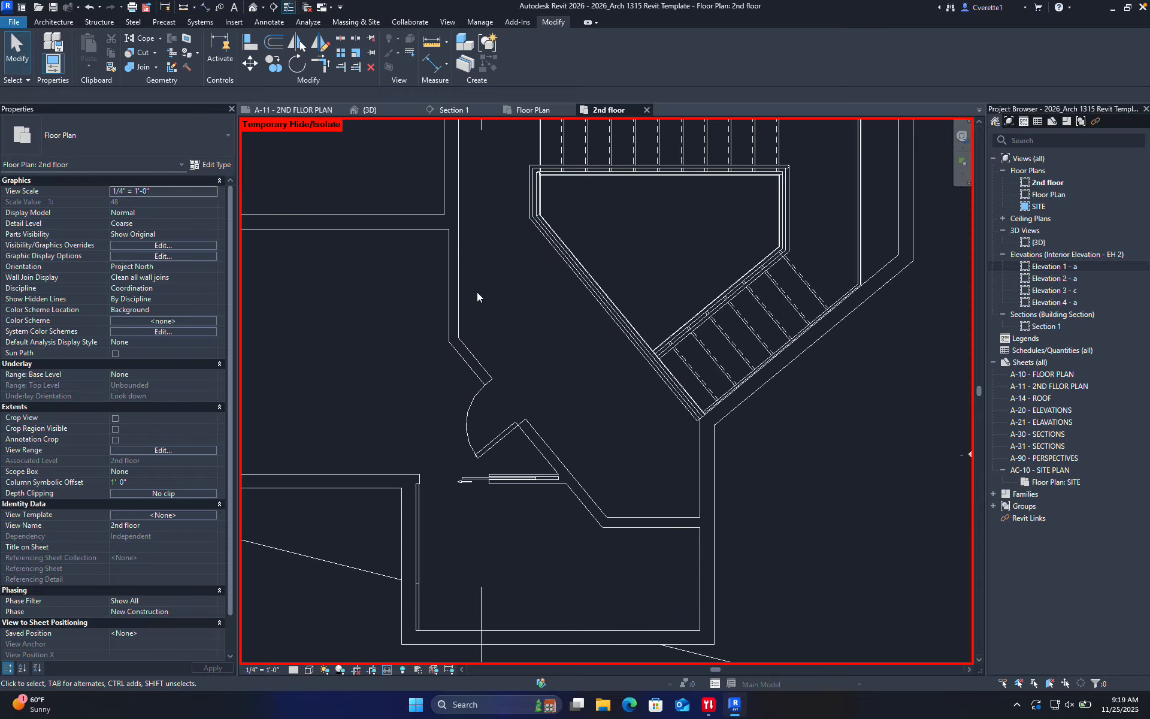
scroll(461, 292, up, 3)
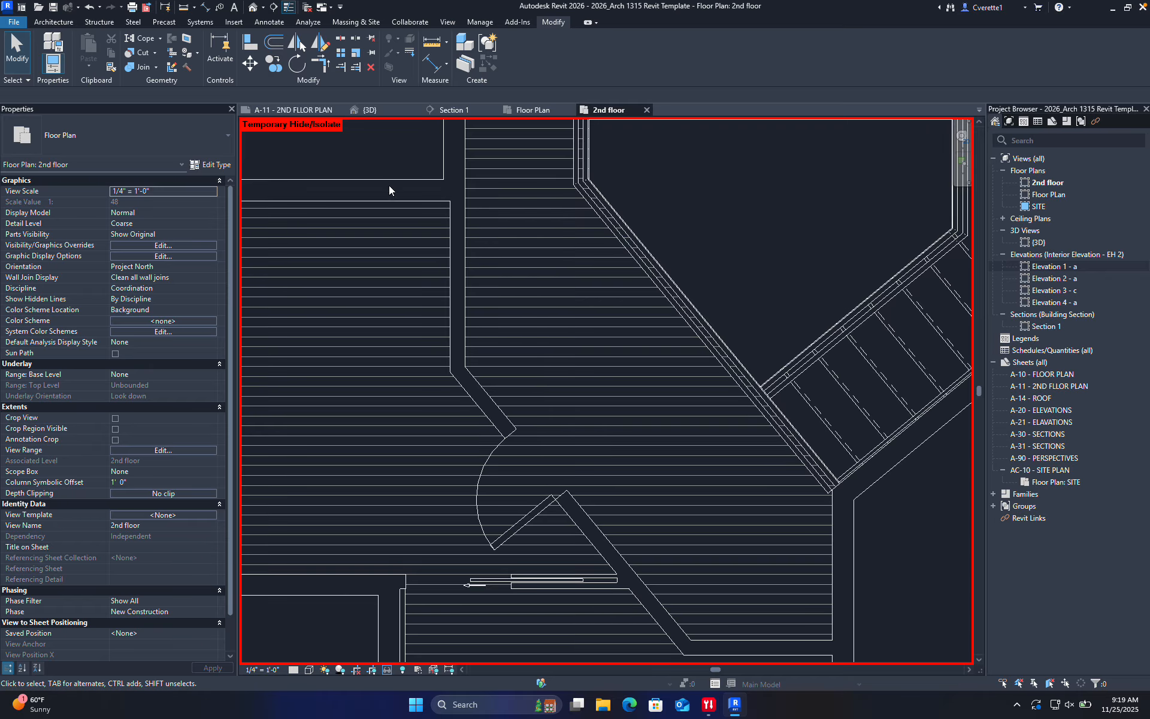
scroll(464, 263, down, 5)
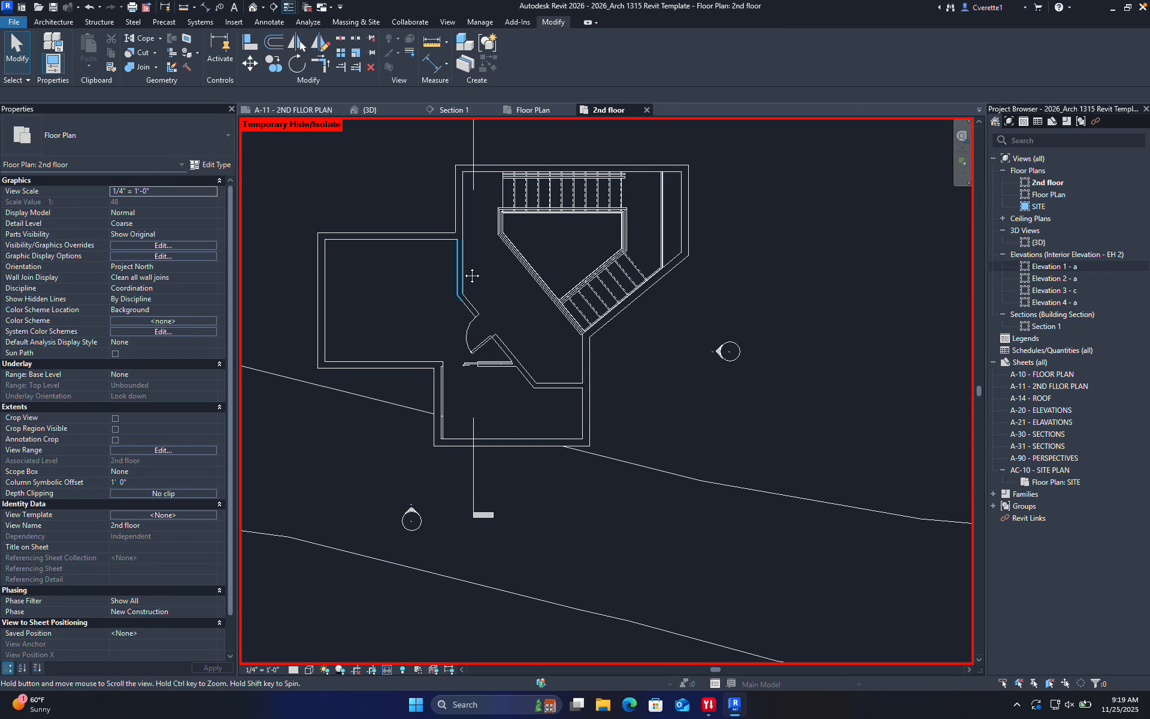
scroll(540, 331, up, 7)
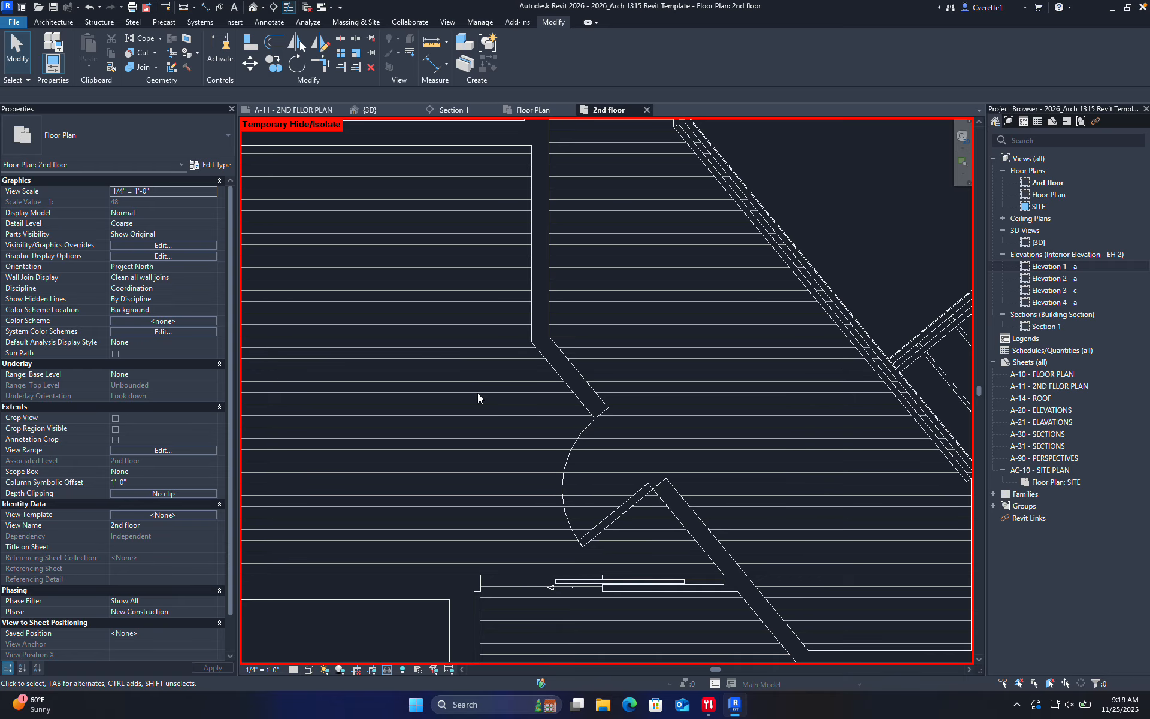
scroll(479, 394, down, 5)
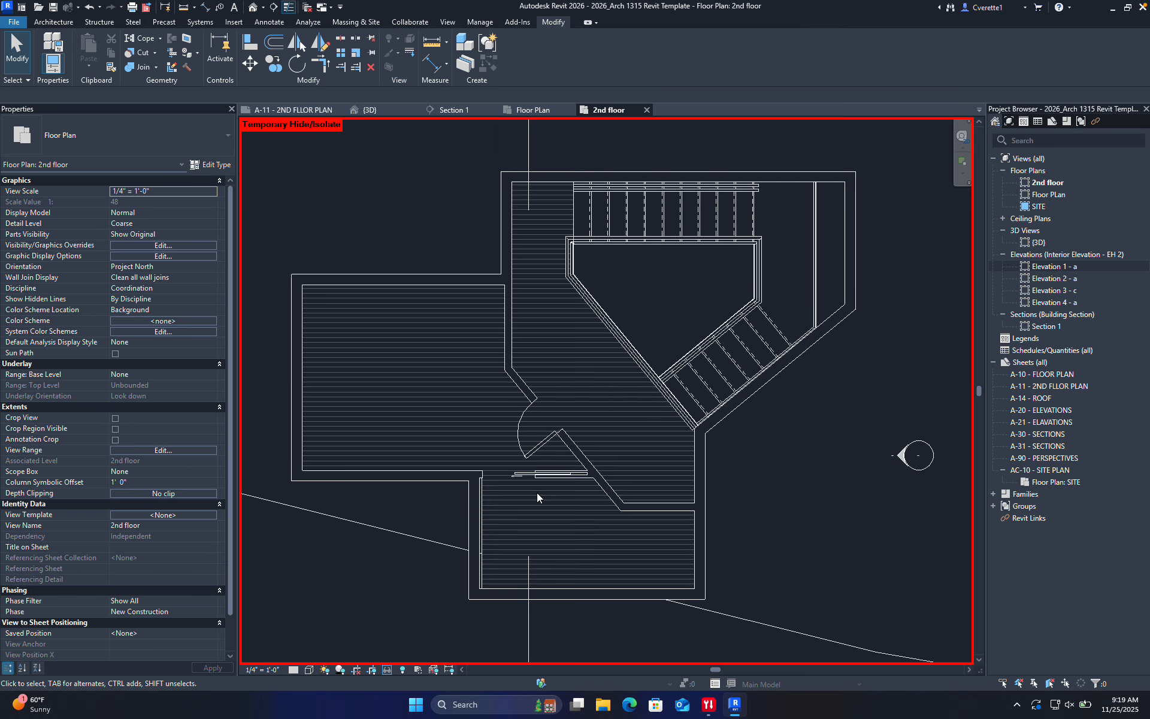
scroll(538, 491, up, 5)
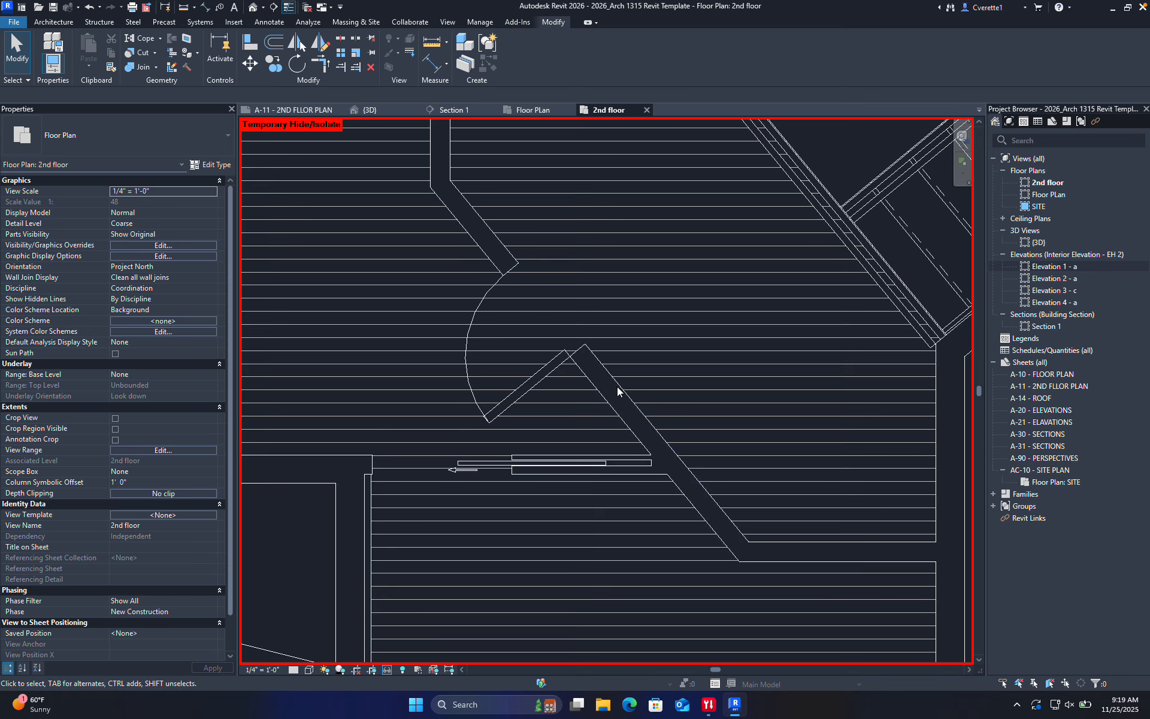
scroll(733, 407, down, 4)
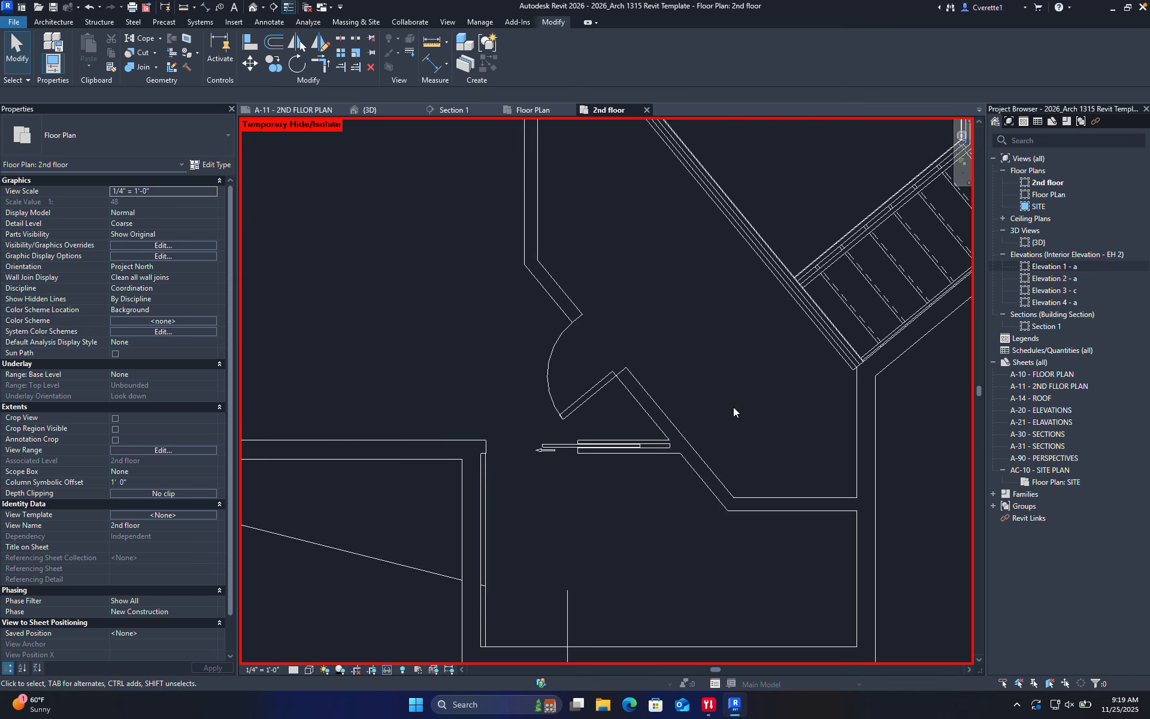
scroll(696, 470, up, 5)
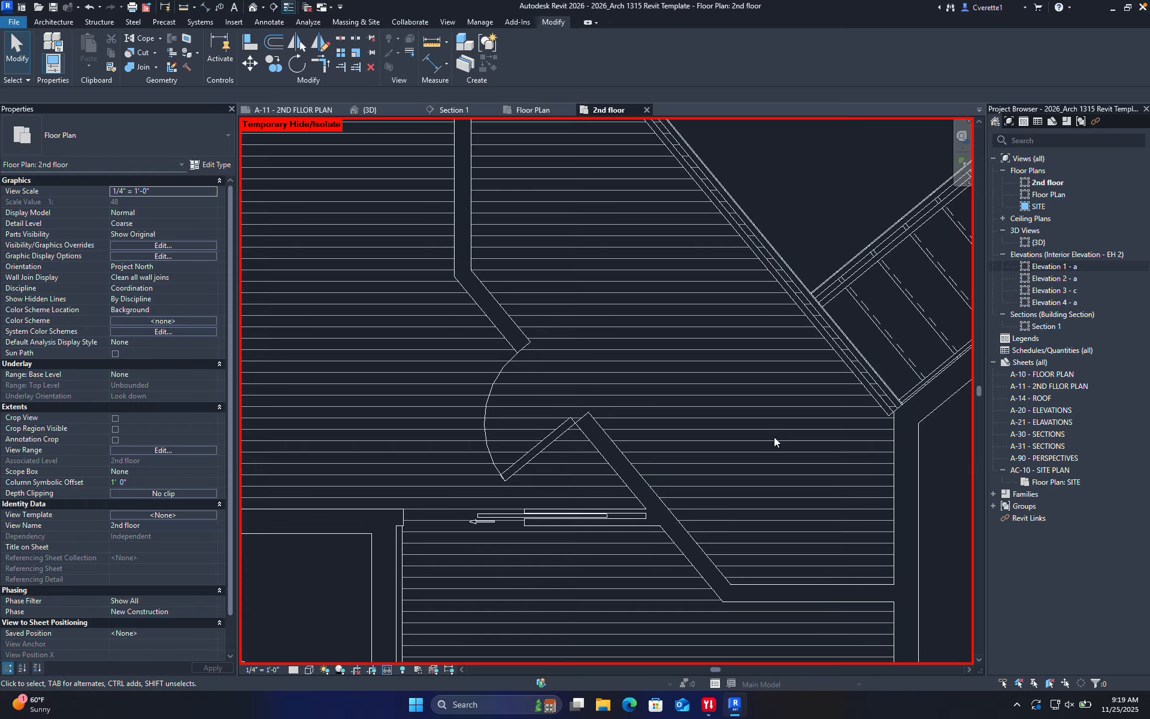
Draw a horizontal interior wall with WA, ending at the diagonal hallway wall
key(w)
key(a)
click(894, 444)
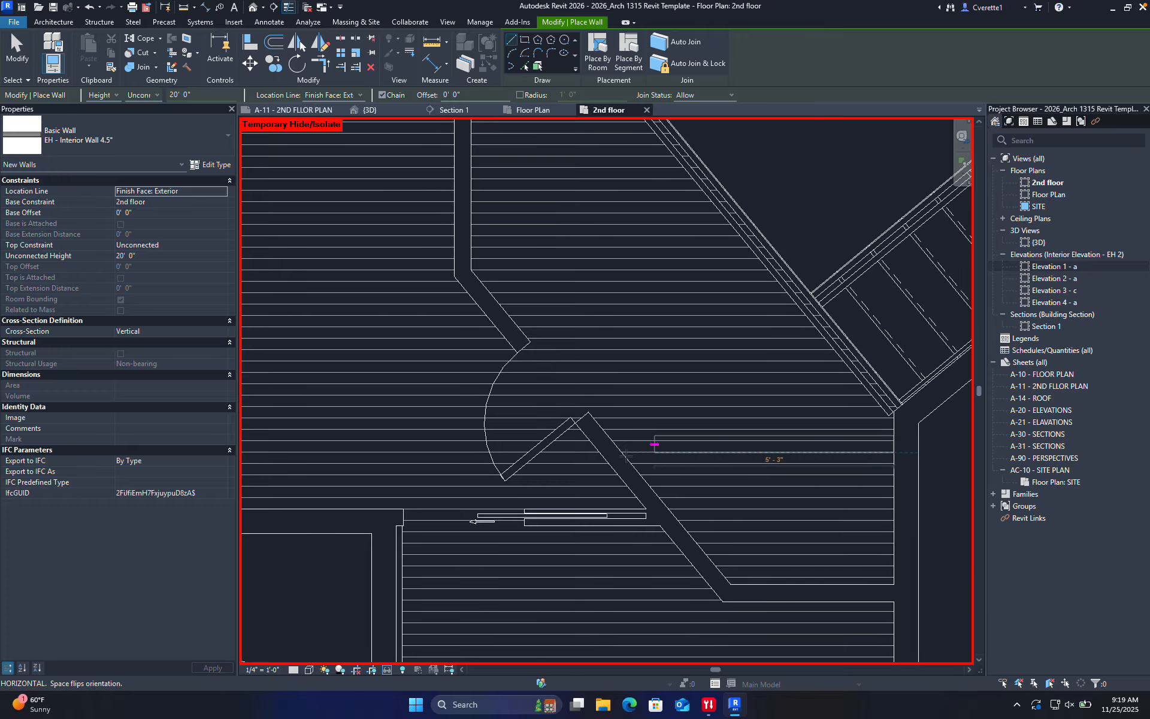
click(615, 444)
middle_drag(748, 539, 749, 503)
key(Escape)
key(Escape)
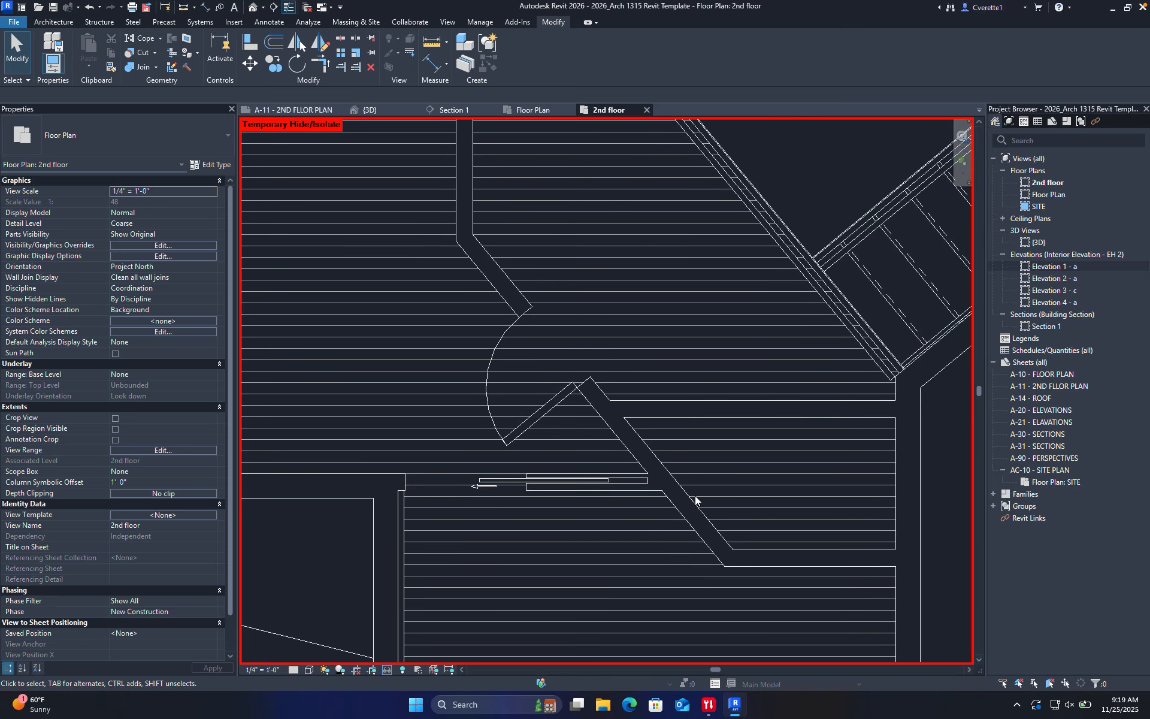
Try stretching the diagonal wall's lower end, then cancel the 'Can't keep elements joined' error
scroll(692, 497, up, 2)
click(691, 498)
drag(748, 569, 598, 393)
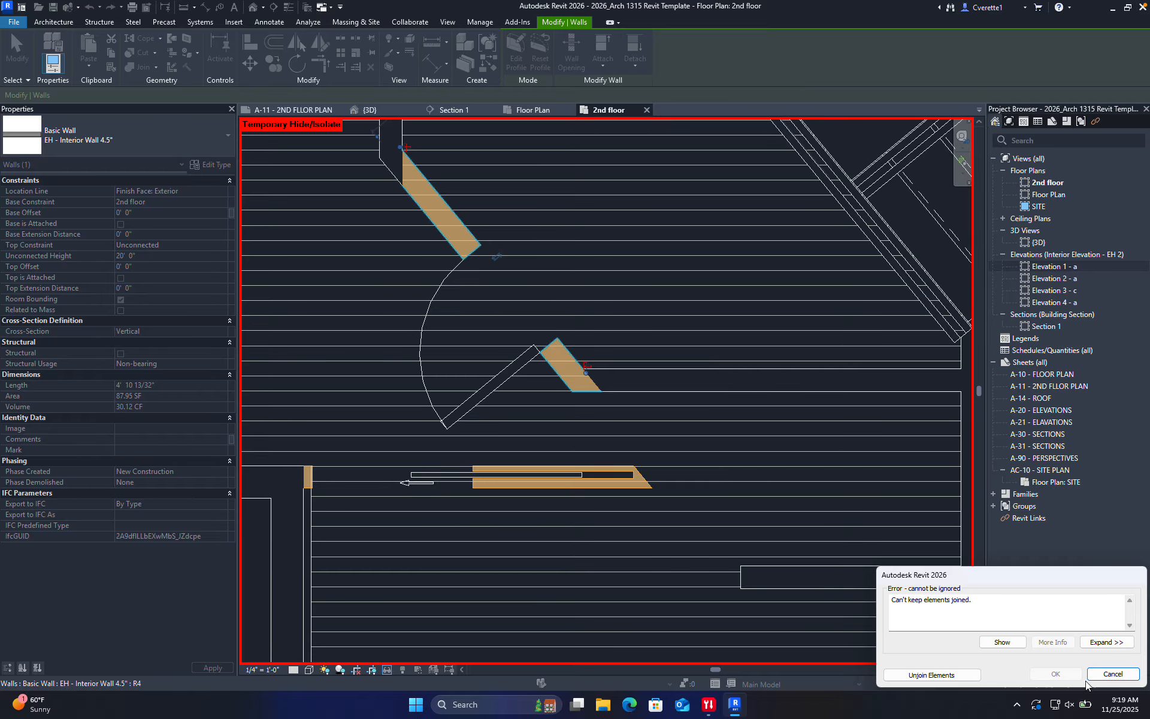
click(1088, 679)
Draw a short vertical interior wall down from the diagonal wall
key(w)
key(a)
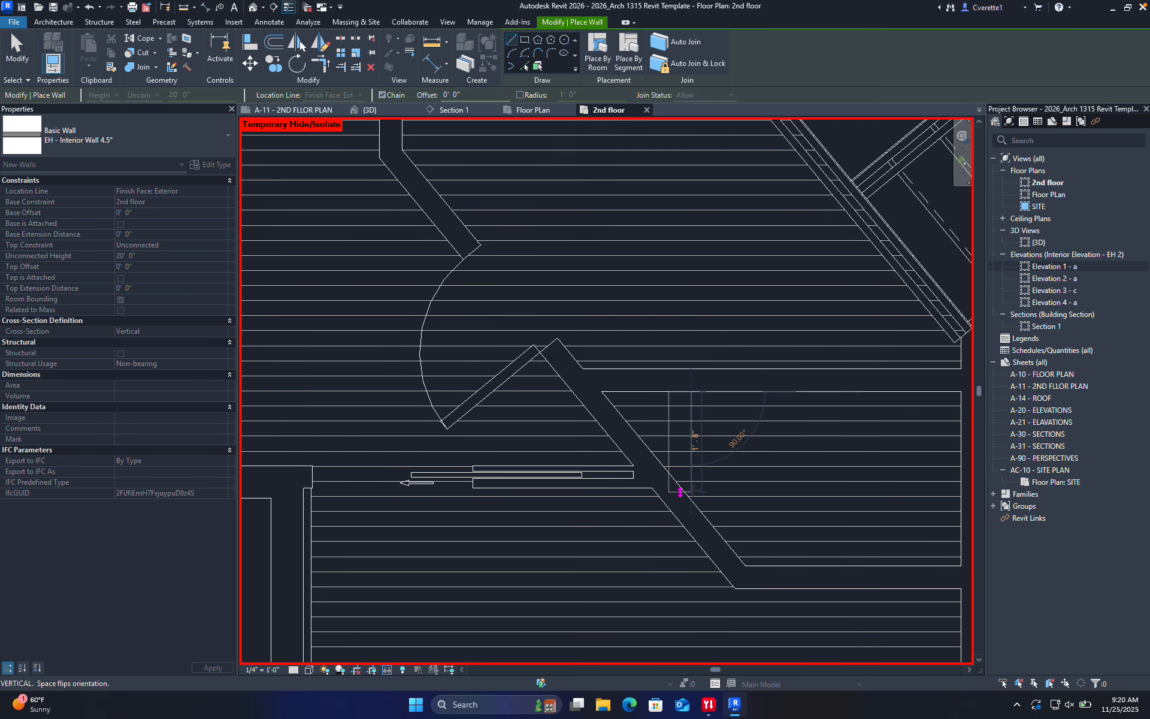
scroll(748, 479, up, 2)
scroll(748, 479, down, 2)
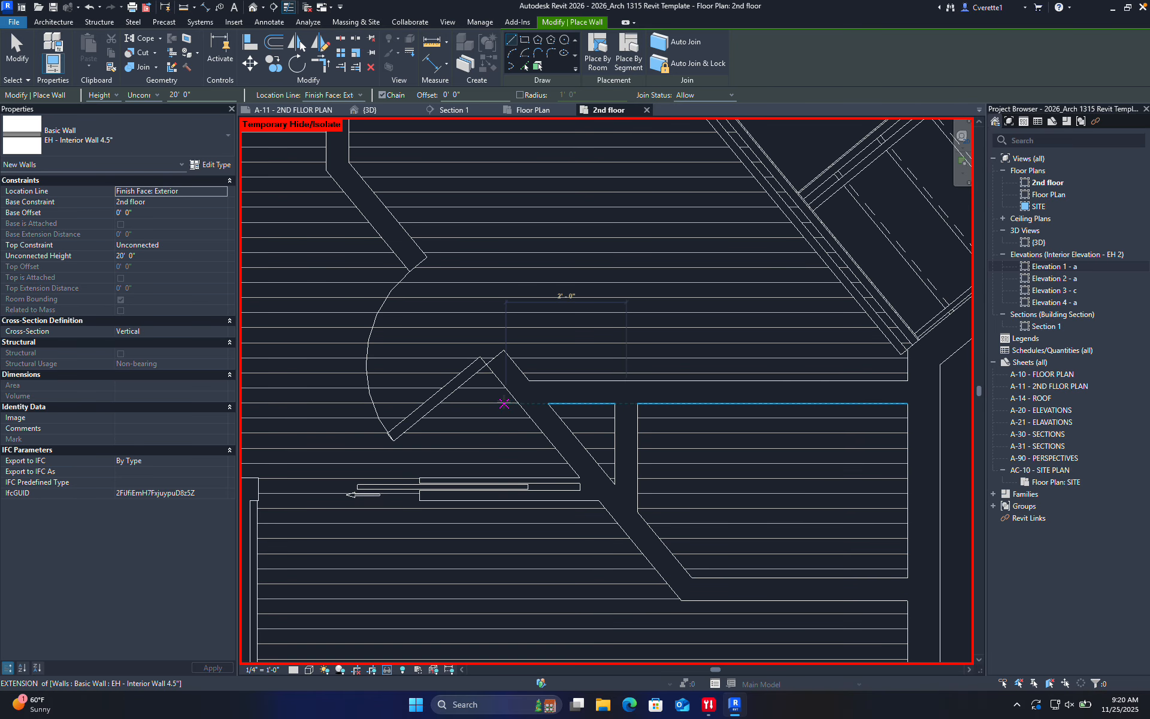
click(509, 392)
click(510, 468)
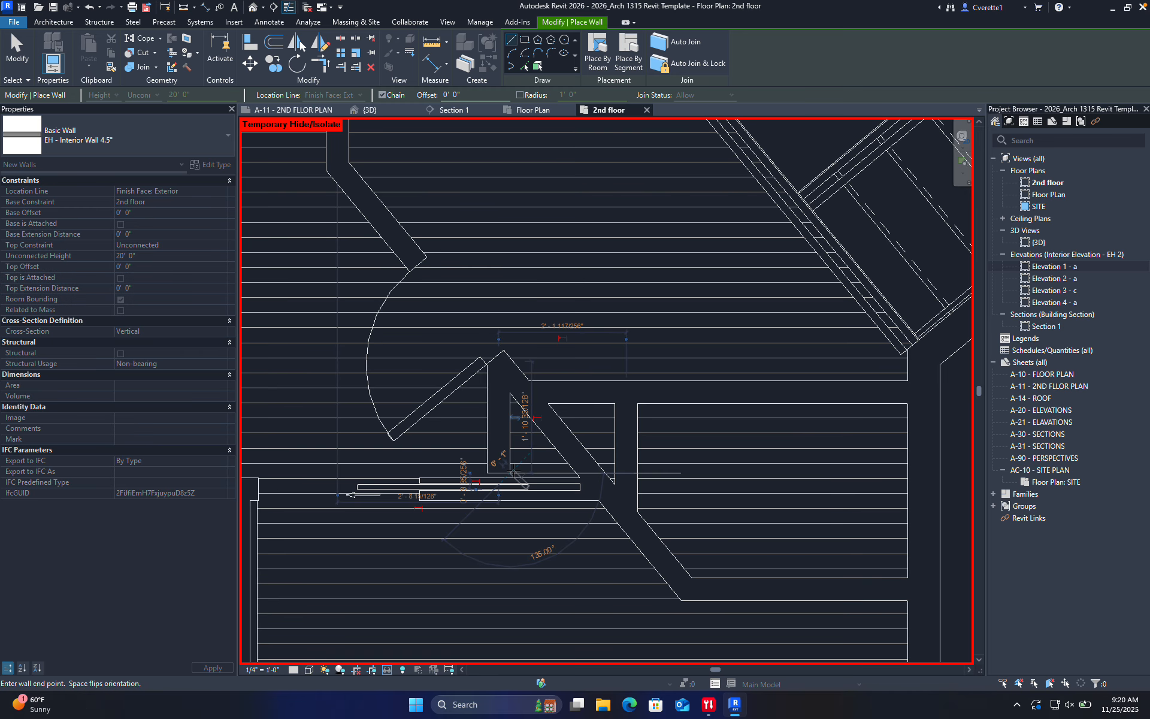
key(Escape)
key(Escape)
Select the new vertical wall to verify its placement, then clear the selection
scroll(495, 468, up, 3)
click(496, 485)
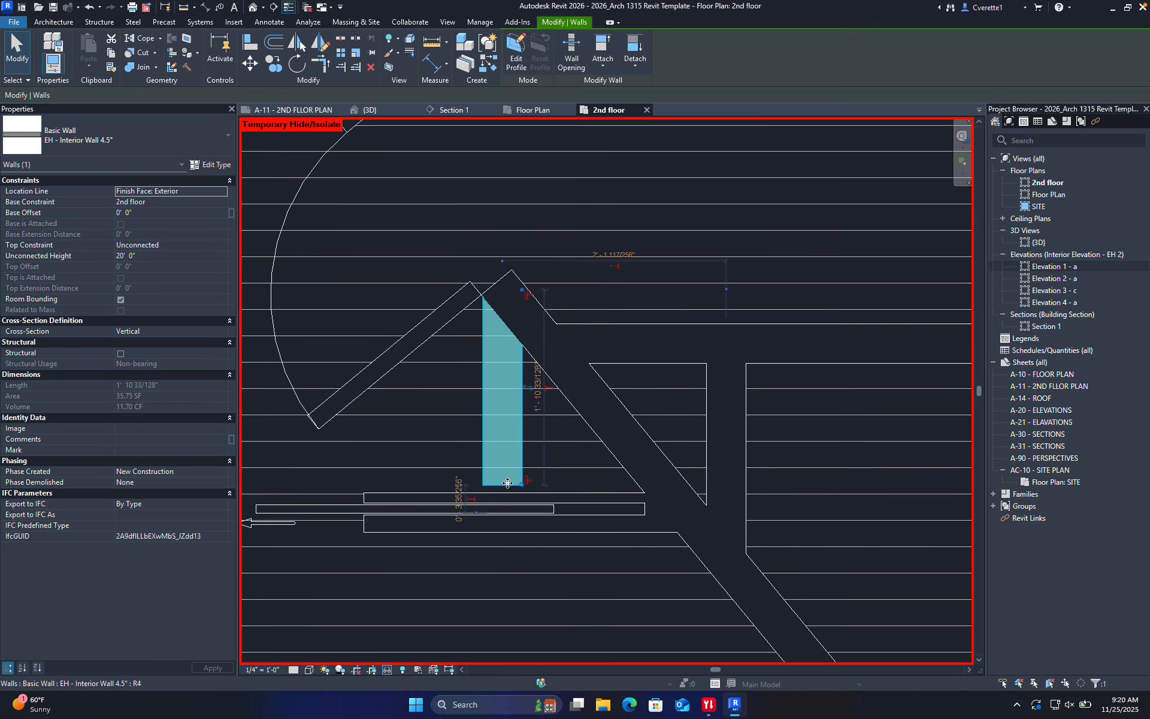
click(544, 470)
scroll(544, 466, down, 3)
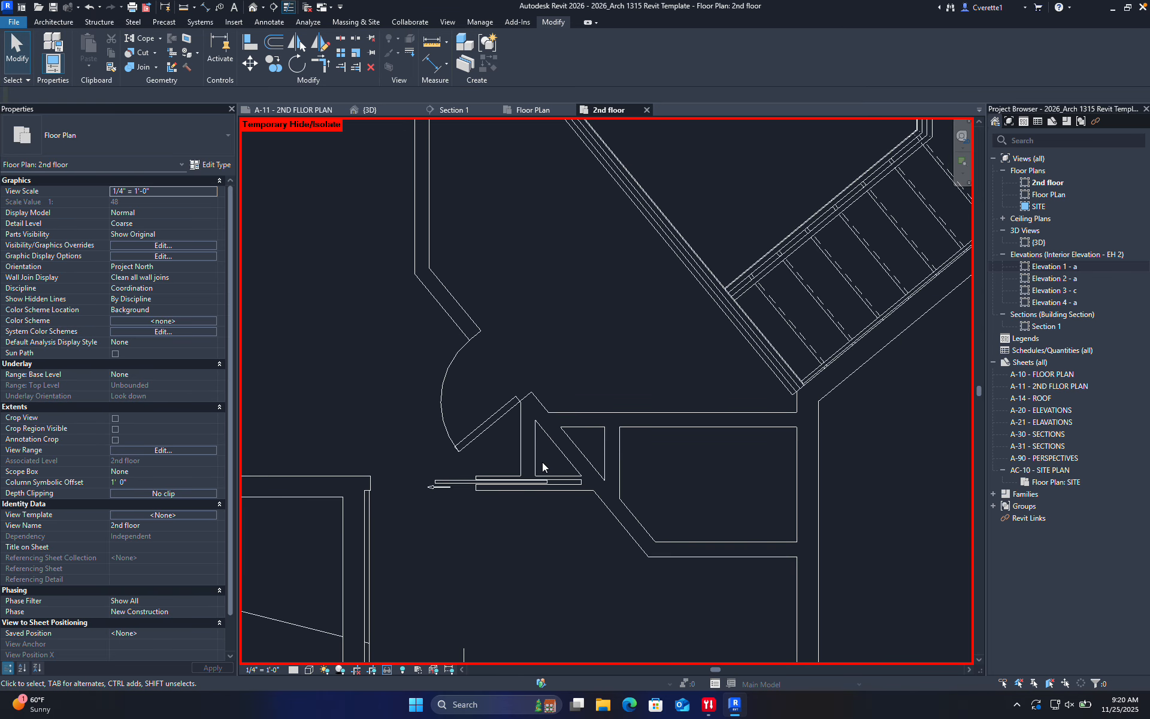
Split the long diagonal interior wall at the corridor junction
click(473, 396)
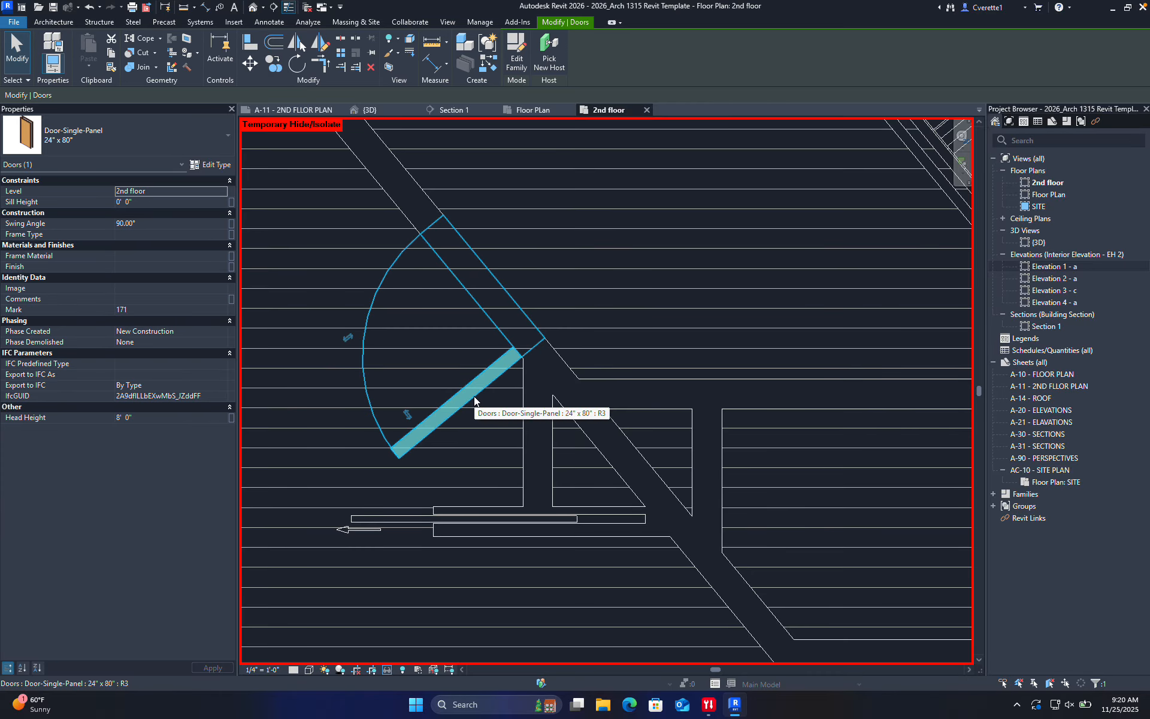
key(Escape)
scroll(512, 440, down, 2)
scroll(531, 437, up, 2)
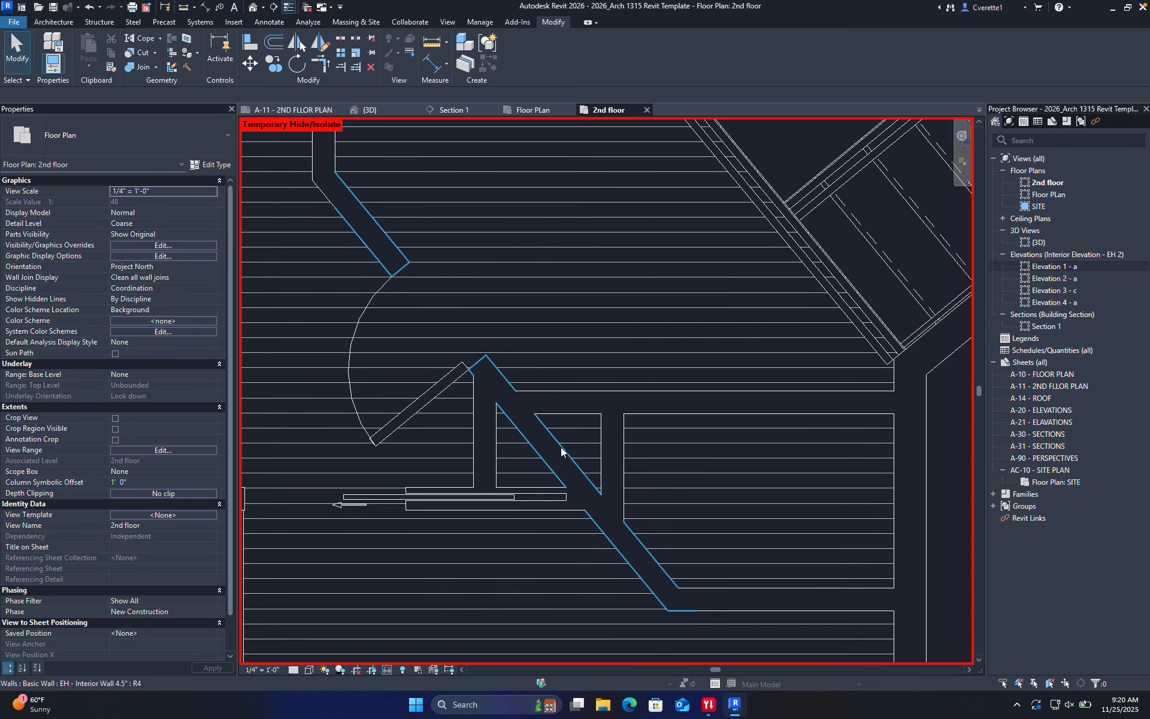
click(560, 443)
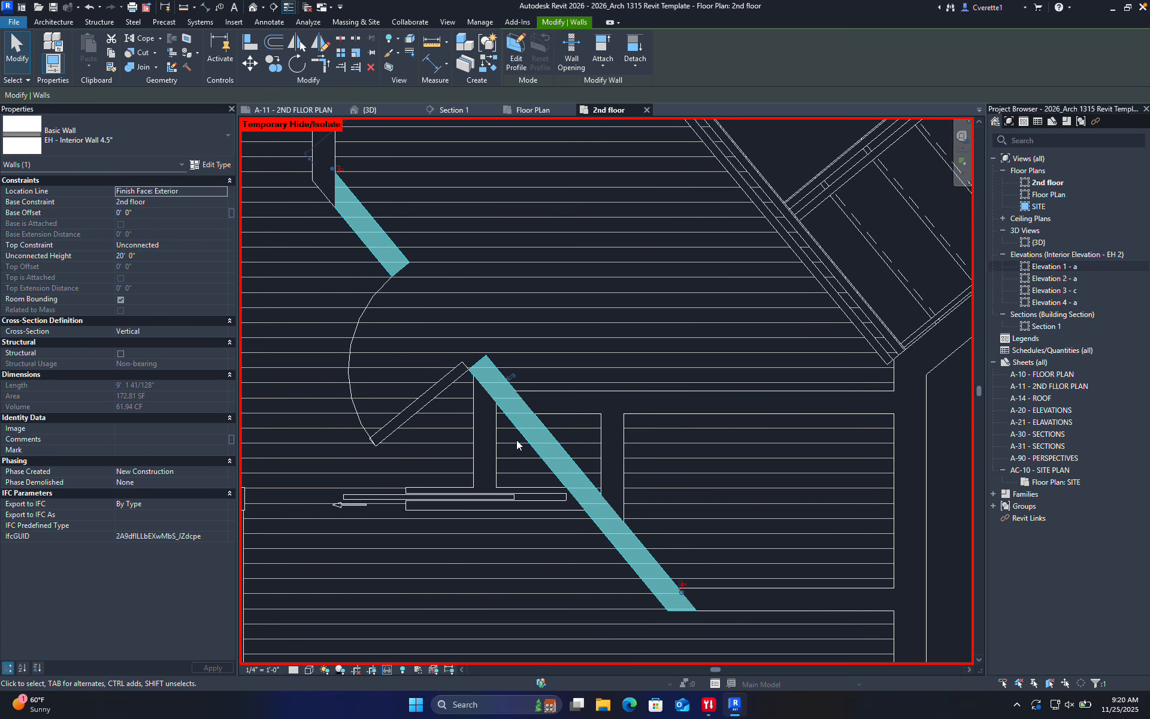
key(s)
key(d)
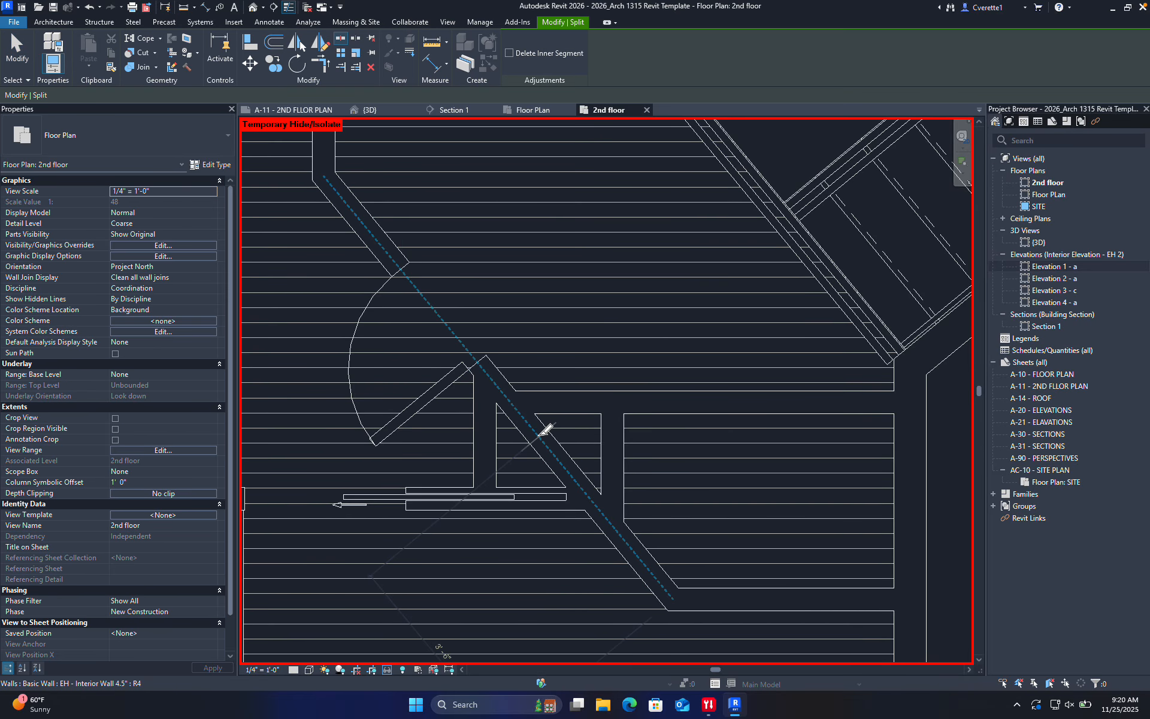
click(541, 434)
key(Escape)
Trim the lower horizontal wall to meet the diagonal wall at a corner with TR
click(547, 441)
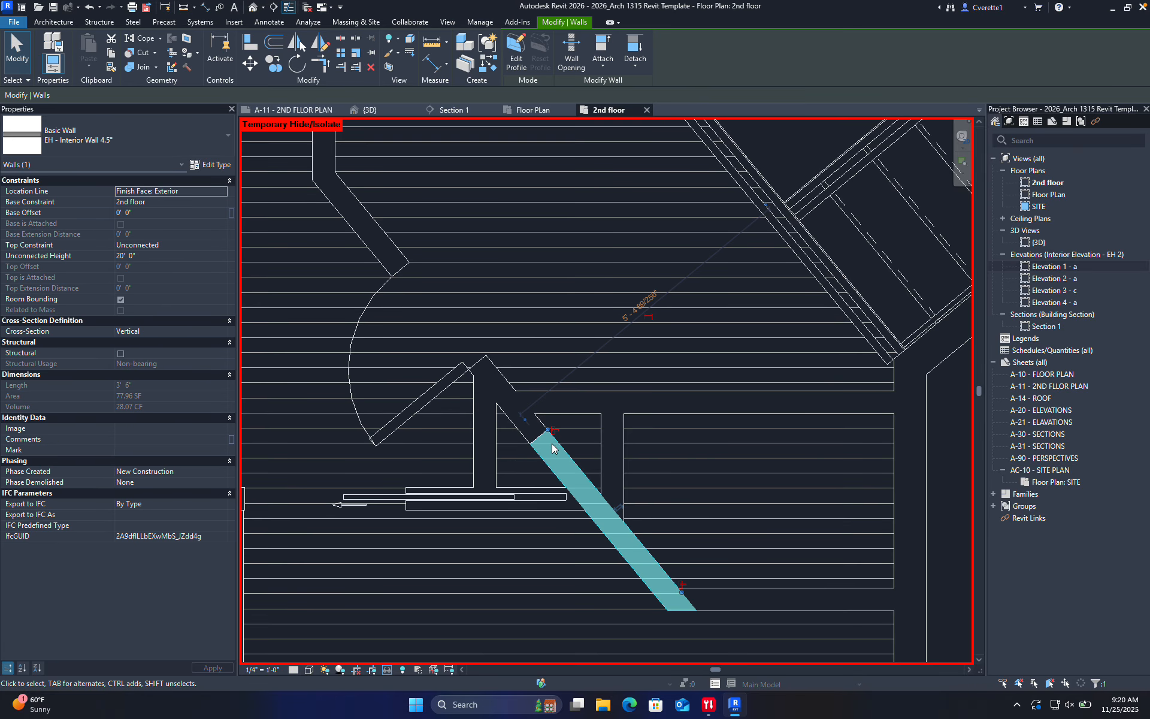
scroll(539, 458, up, 2)
scroll(559, 440, down, 1)
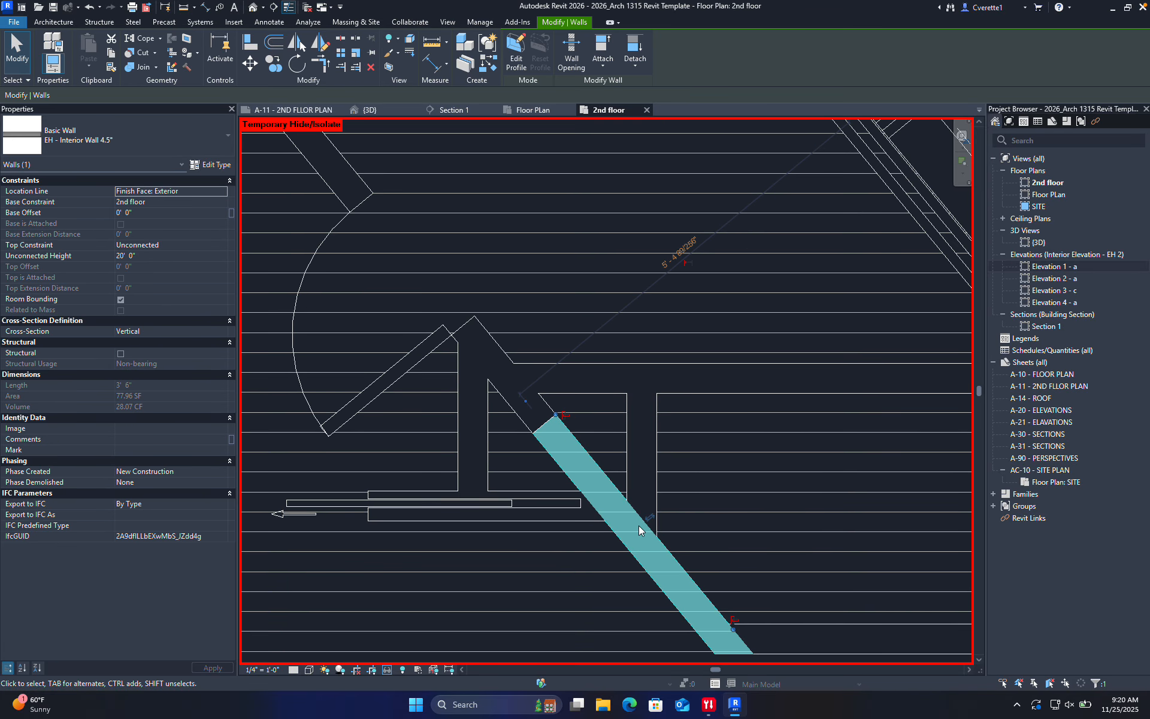
middle_drag(577, 461, 515, 378)
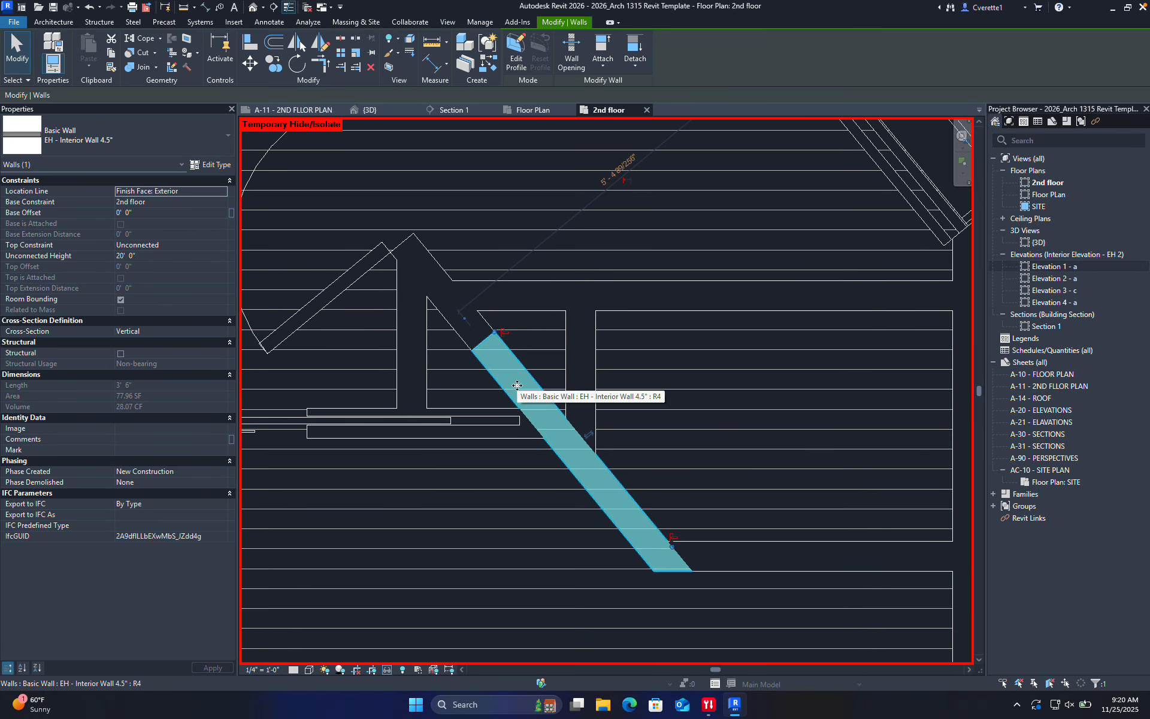
key(t)
key(r)
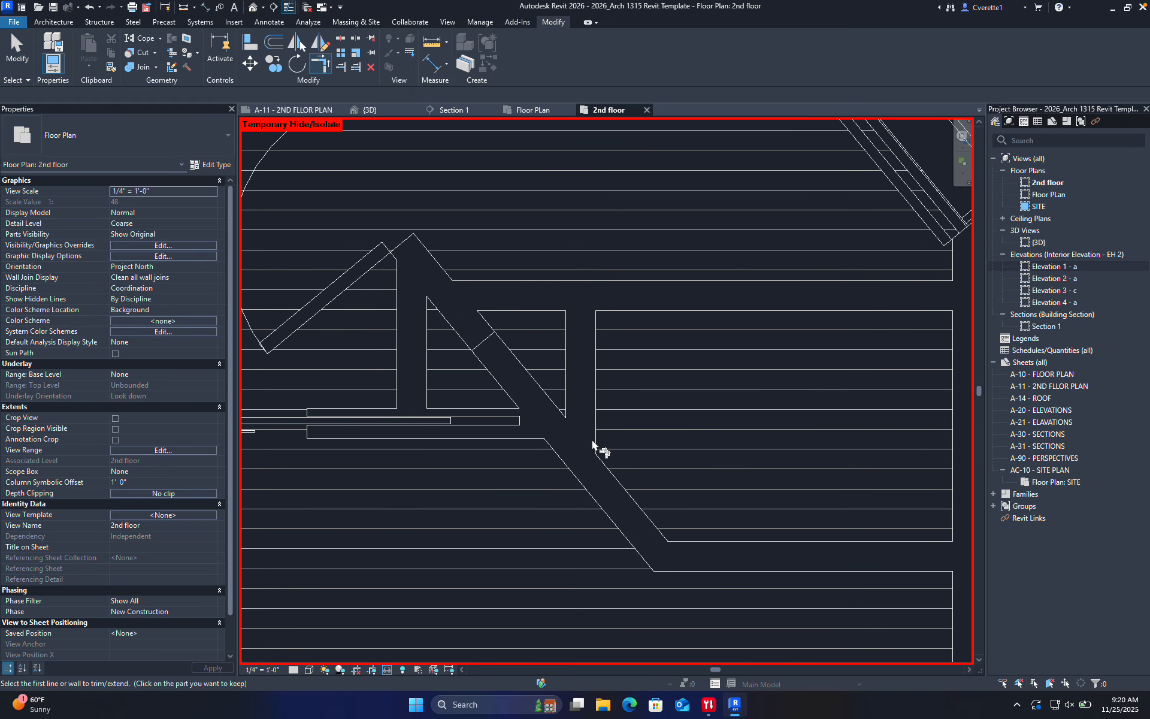
scroll(527, 442, up, 2)
click(518, 446)
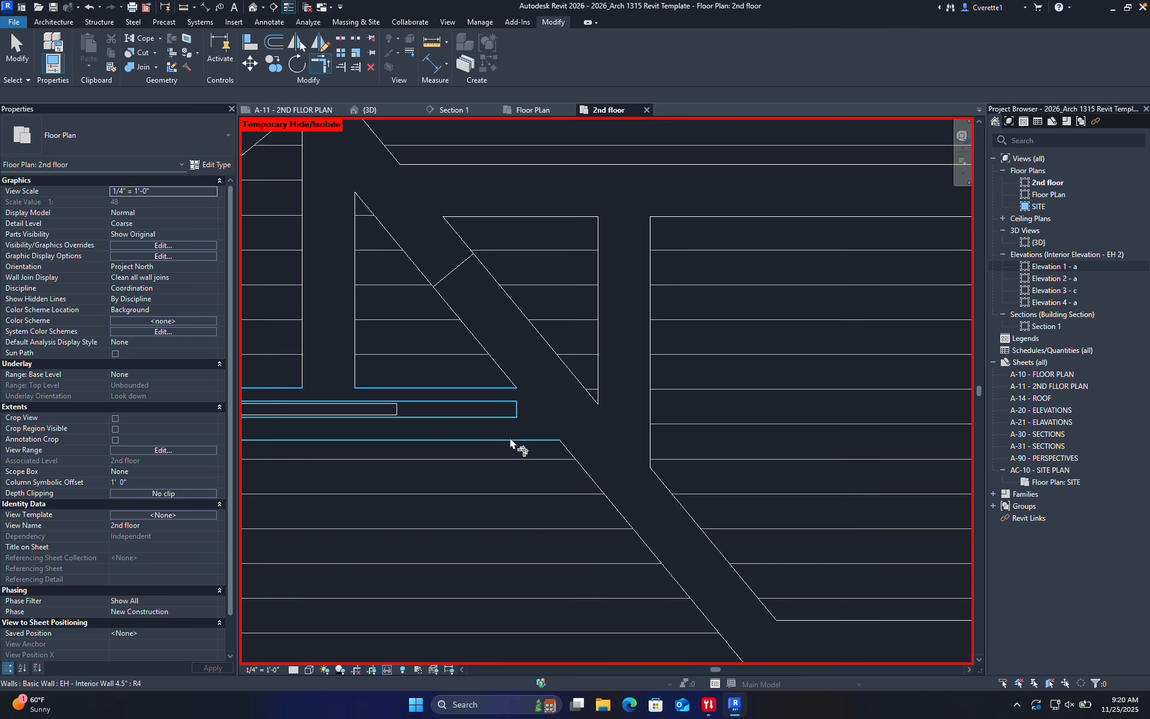
click(637, 495)
scroll(595, 397, down, 1)
Trim the upper horizontal wall to the diagonal wall corner as well
middle_drag(595, 397, 615, 462)
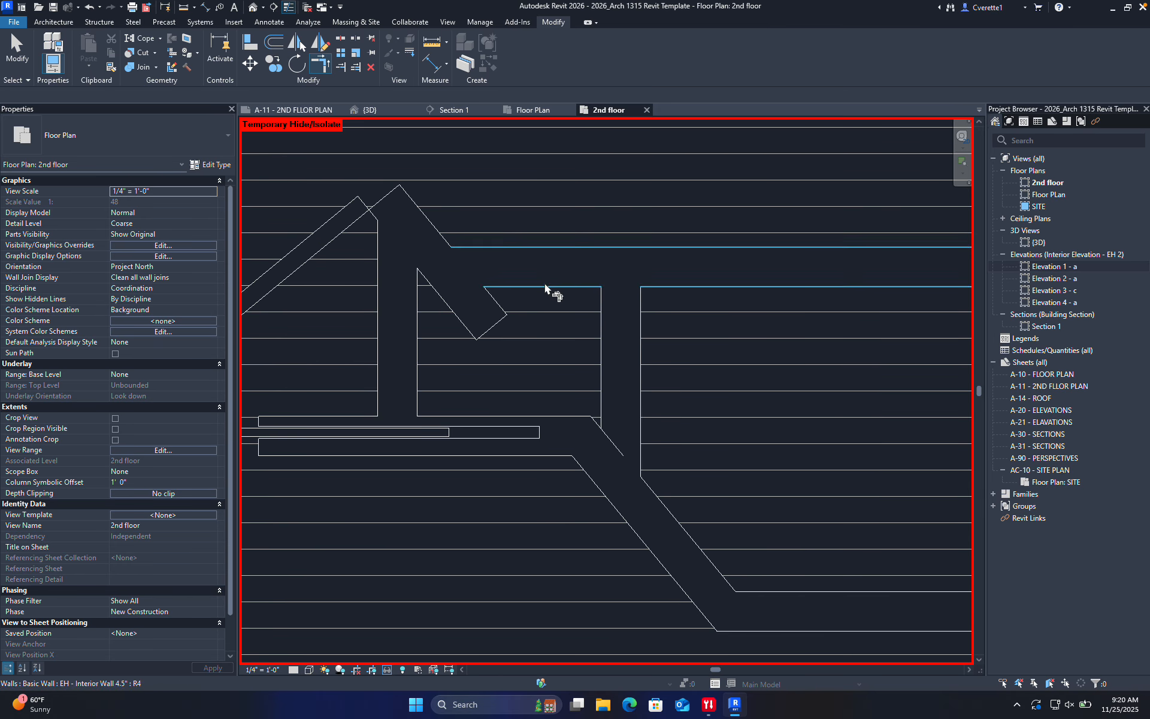
click(521, 260)
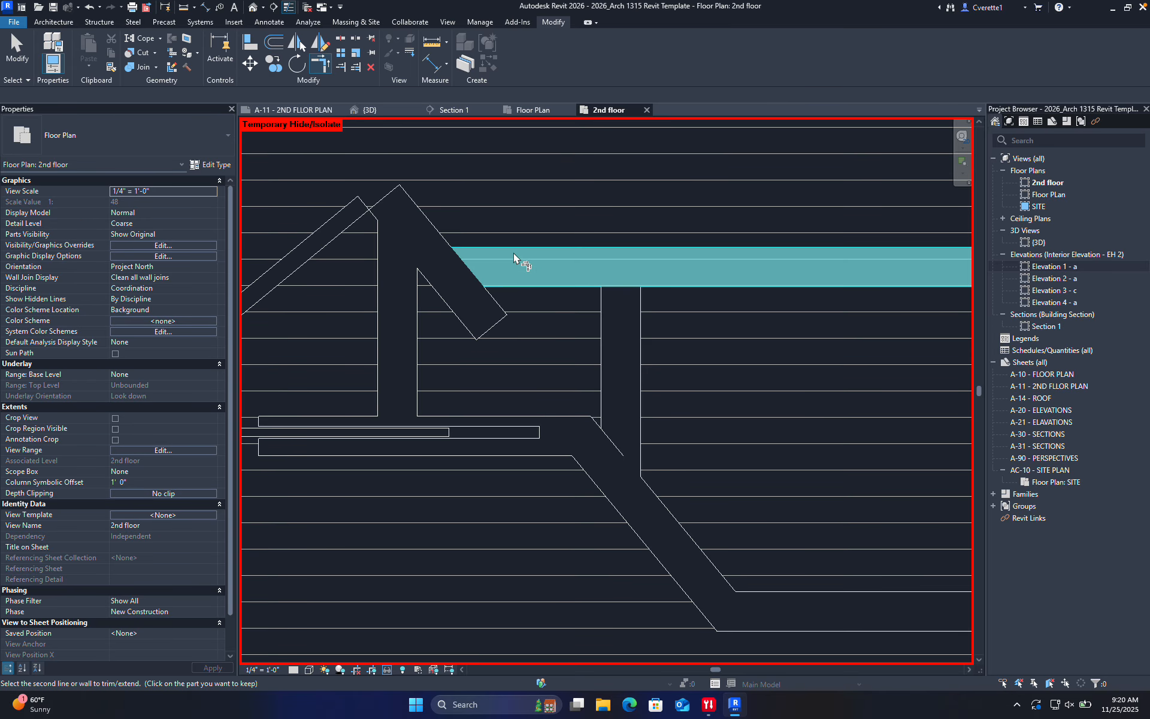
click(397, 227)
scroll(501, 295, down, 1)
middle_drag(500, 296, 520, 429)
key(Escape)
scroll(606, 466, up, 1)
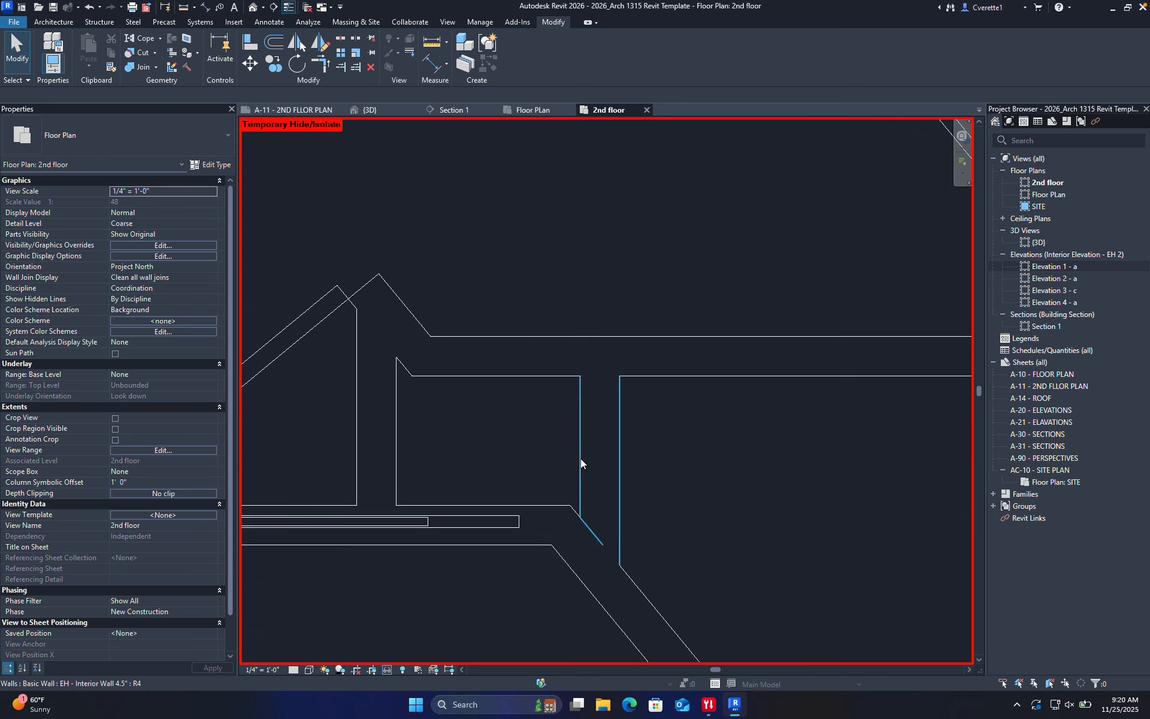
click(580, 458)
Nudge the right vertical wall left and the left vertical wall right with the arrow keys
key(Left)
key(Left)
key(Left)
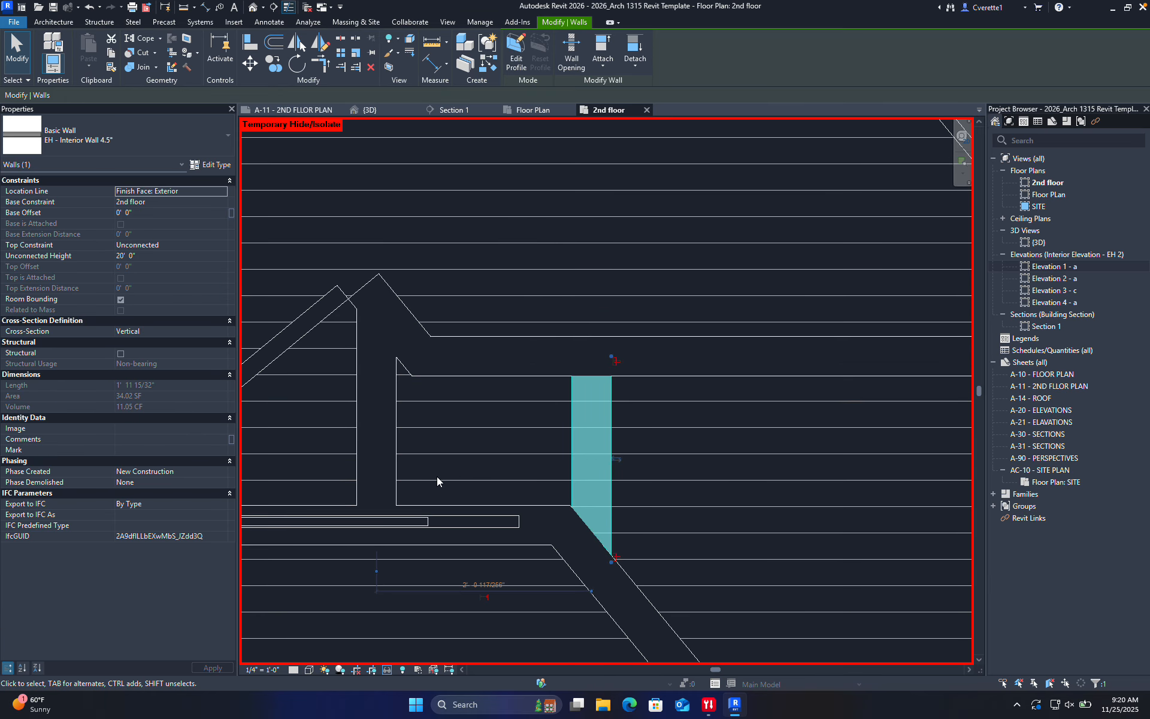
click(396, 436)
key(Right)
key(Right)
key(Right)
key(Right)
key(Right)
key(Right)
key(Right)
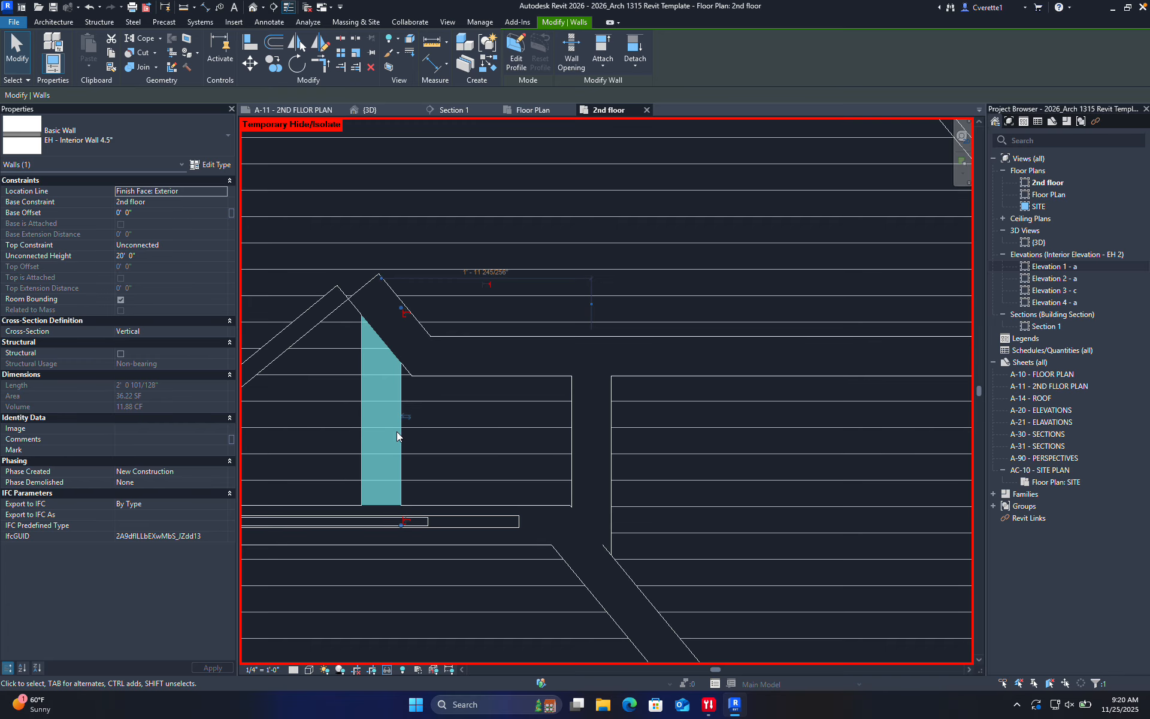
key(Escape)
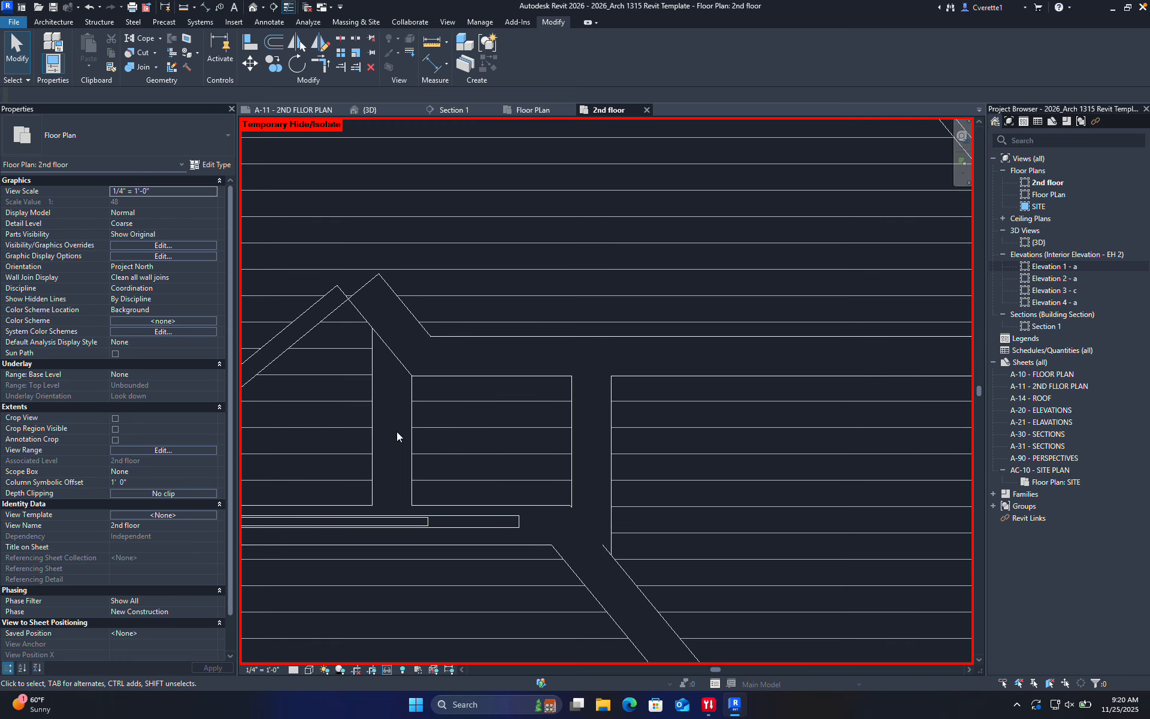
Re-adjust the short vertical wall right and back left so it lines up
scroll(531, 410, down, 5)
scroll(528, 414, up, 3)
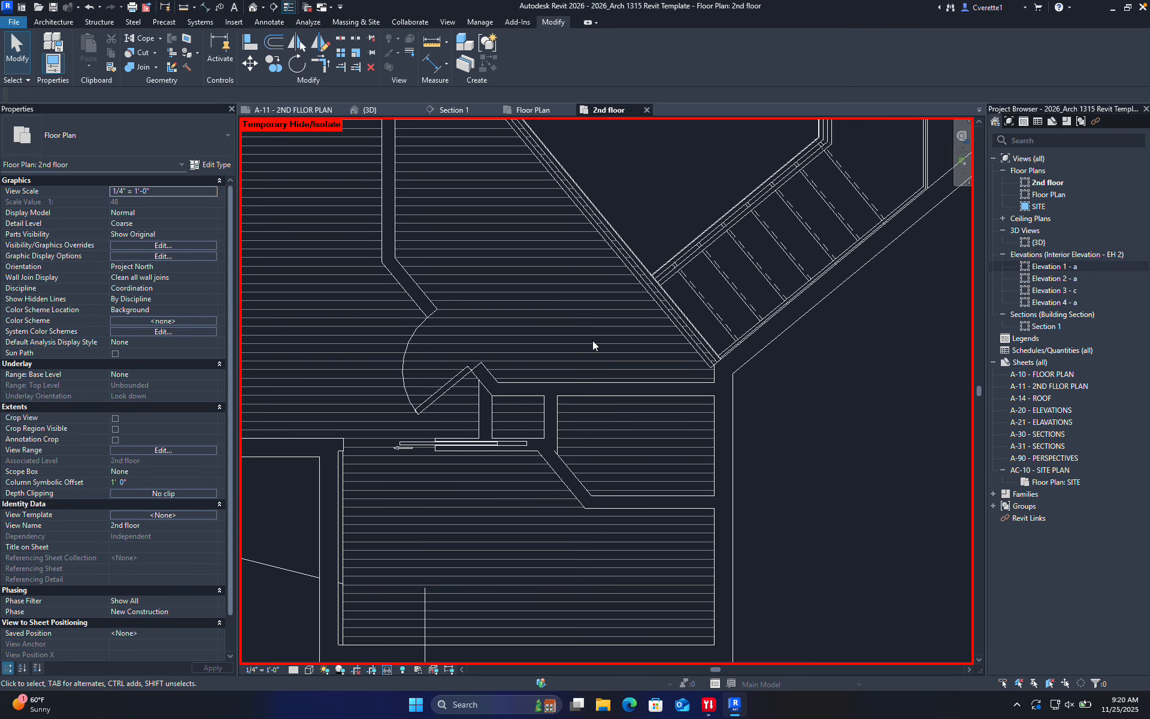
scroll(562, 438, up, 4)
click(554, 433)
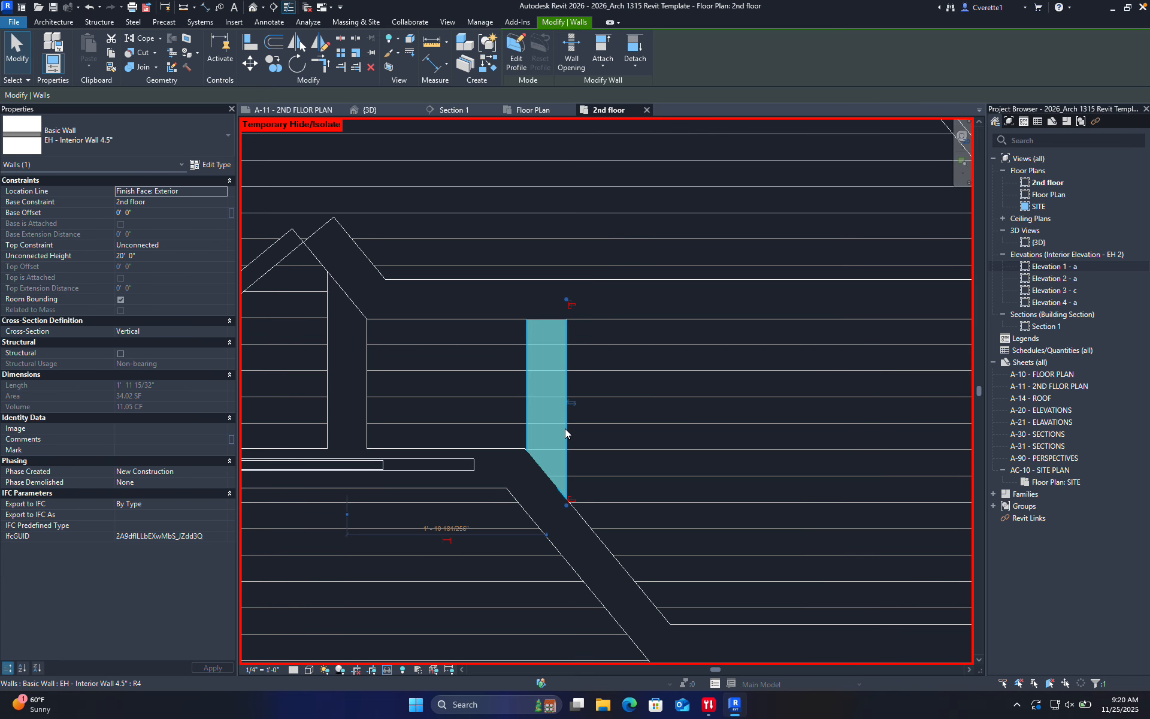
key(Right)
key(Right)
key(Right)
key(Right)
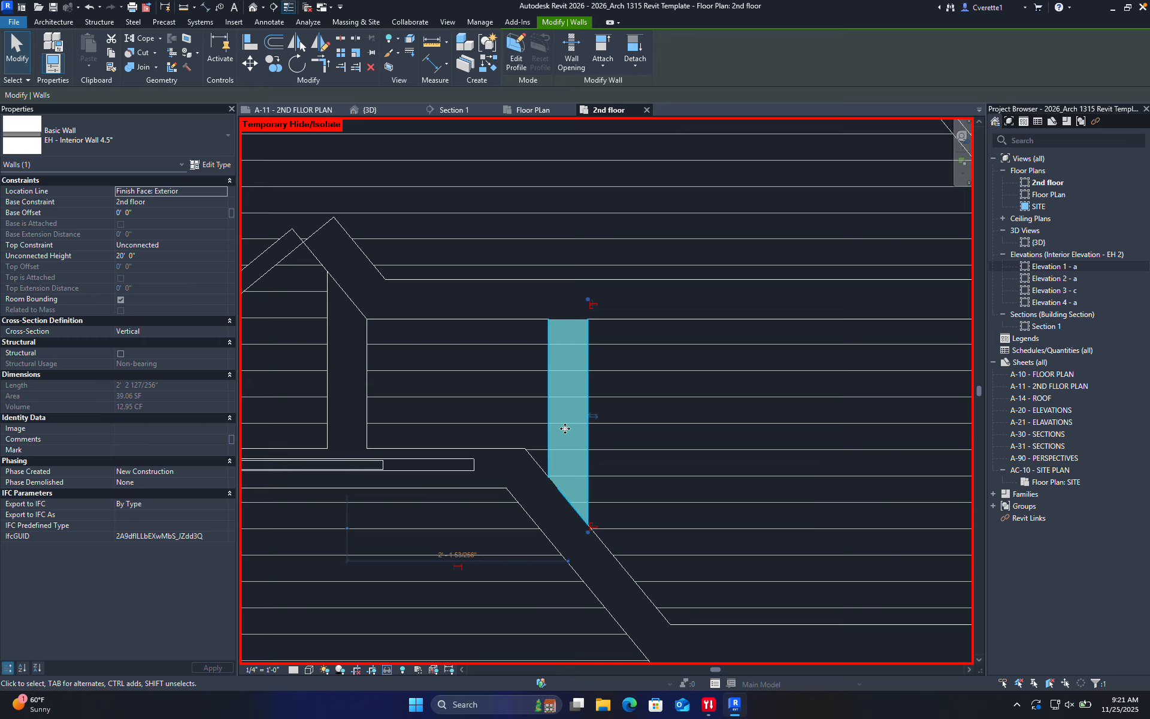
key(Left)
key(Left)
key(Left)
key(Left)
key(Left)
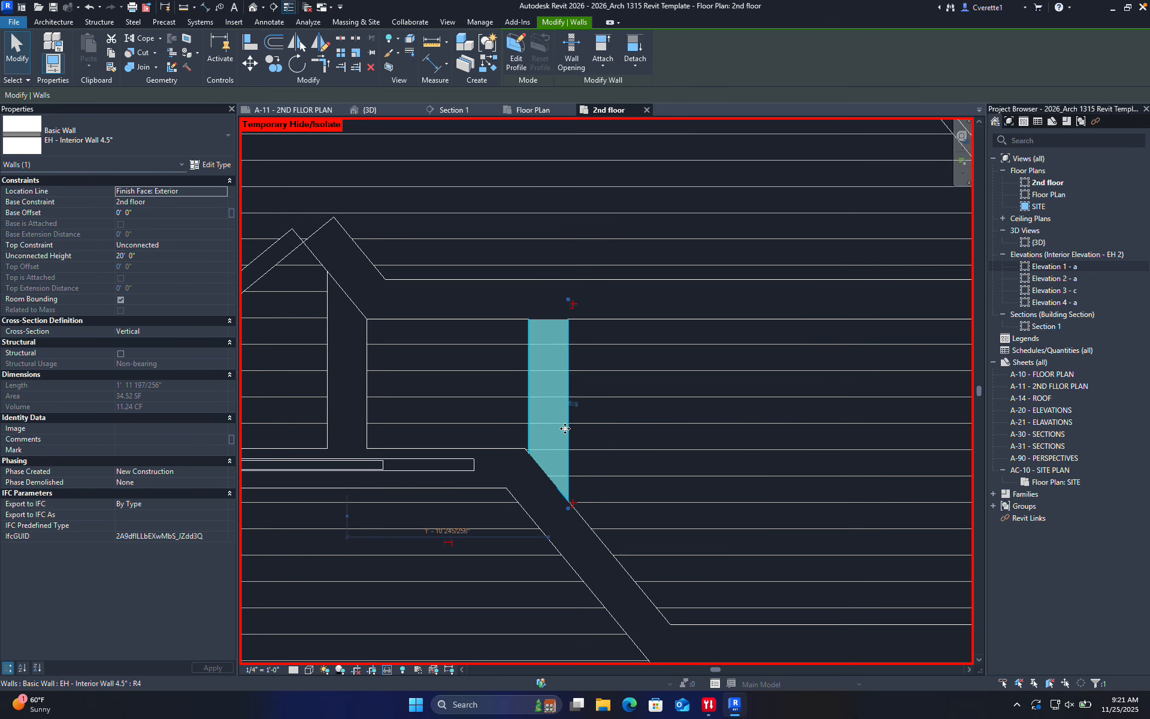
click(649, 408)
scroll(493, 428, down, 3)
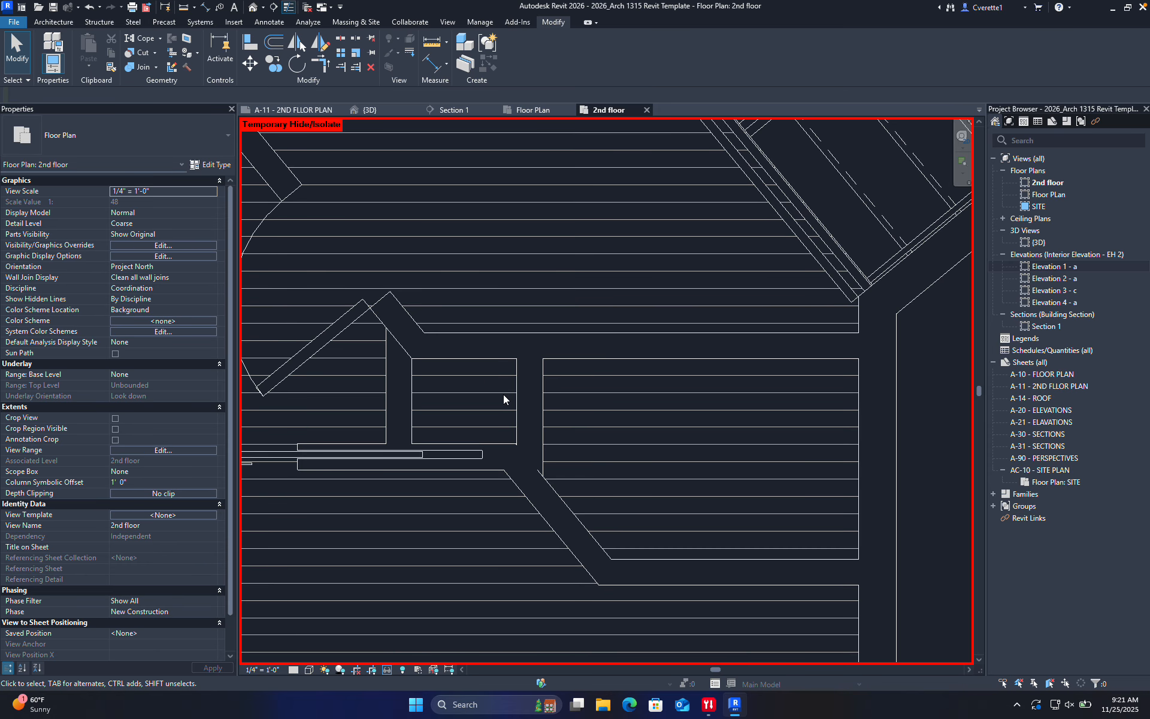
scroll(627, 316, down, 3)
mouse_move(637, 324)
middle_down()
mouse_move(664, 433)
mouse_move(655, 441)
middle_up()
scroll(576, 240, up, 3)
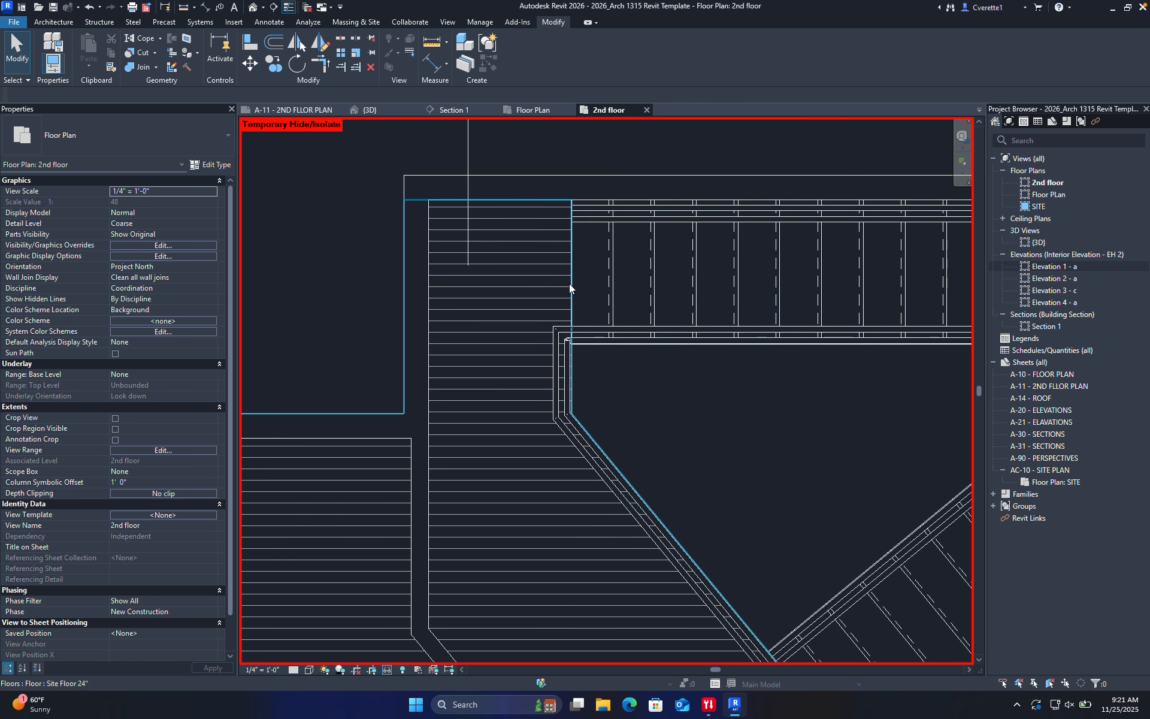
Add a rectangular boundary around the small room to the Site Floor 24" slab and finish editing
double_click(569, 282)
middle_drag(631, 405, 644, 225)
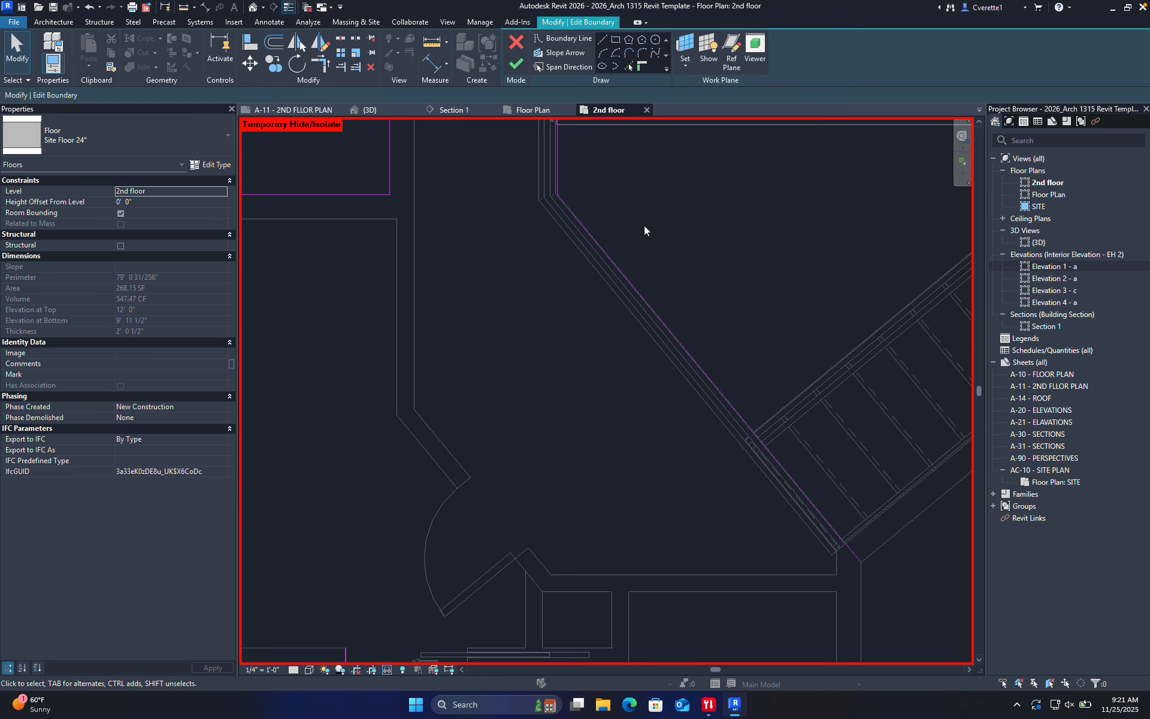
click(618, 42)
middle_drag(636, 493, 642, 318)
scroll(571, 429, up, 3)
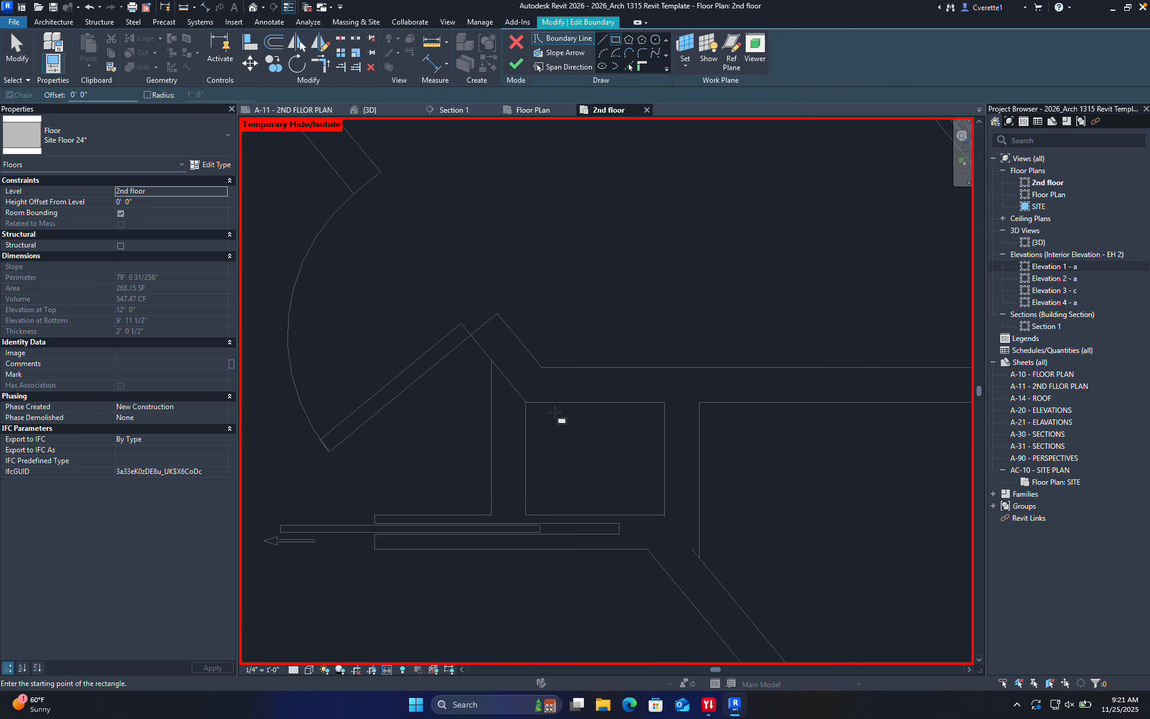
click(526, 402)
click(664, 514)
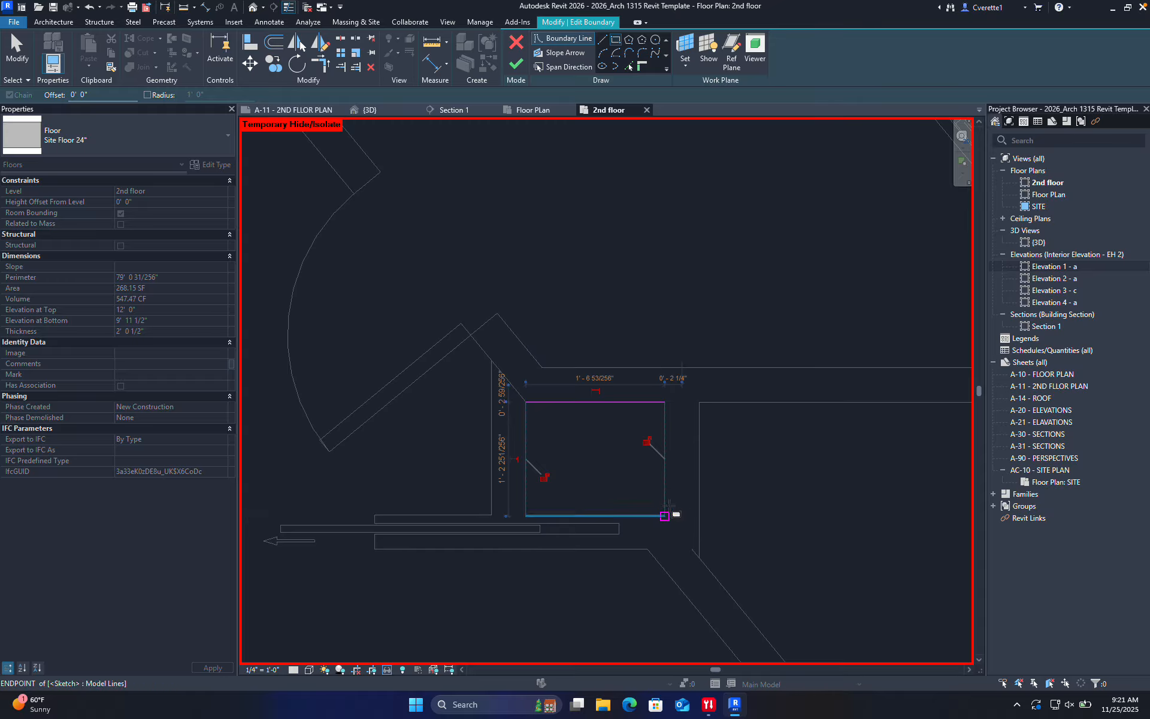
scroll(542, 490, down, 5)
scroll(584, 449, up, 4)
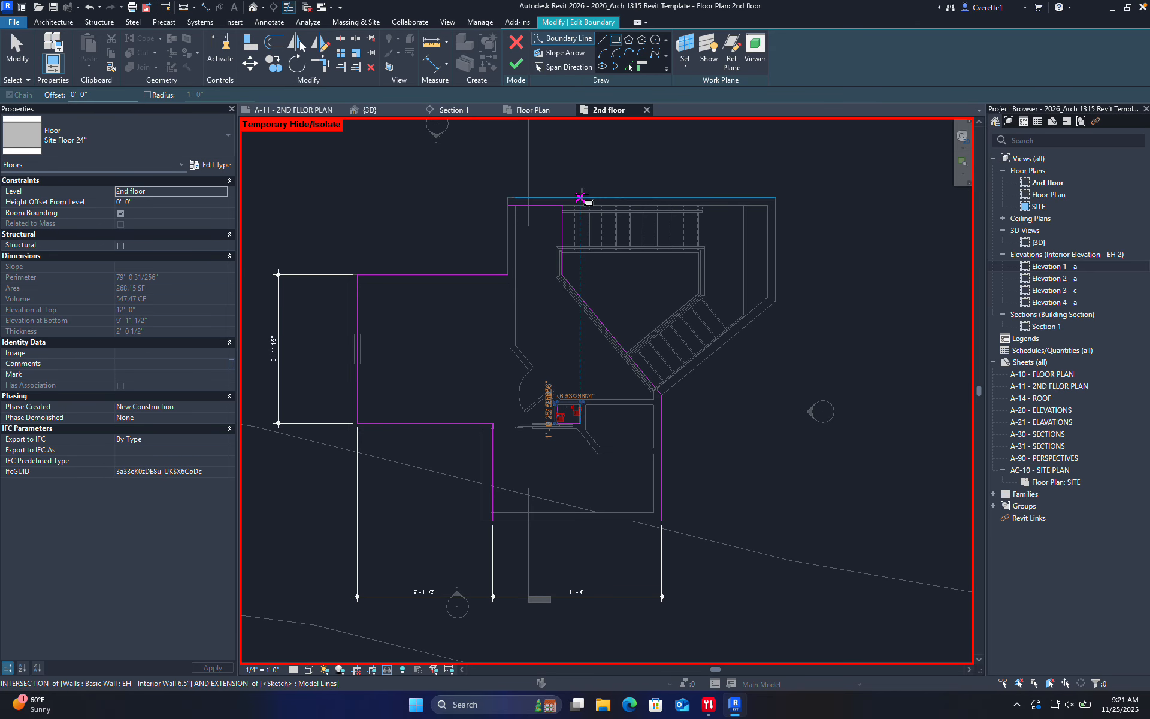
click(525, 70)
click(726, 476)
scroll(565, 408, up, 6)
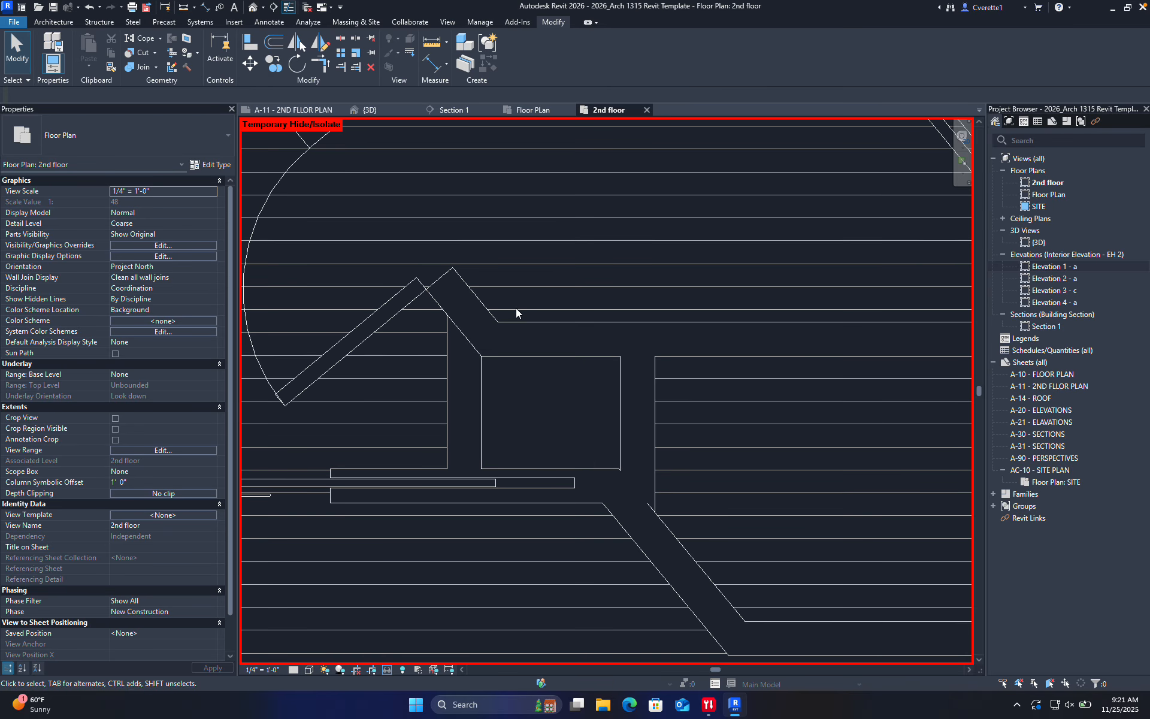
In the {3D} view, orbit and pull the section box grip into the building
click(361, 113)
scroll(548, 305, down, 4)
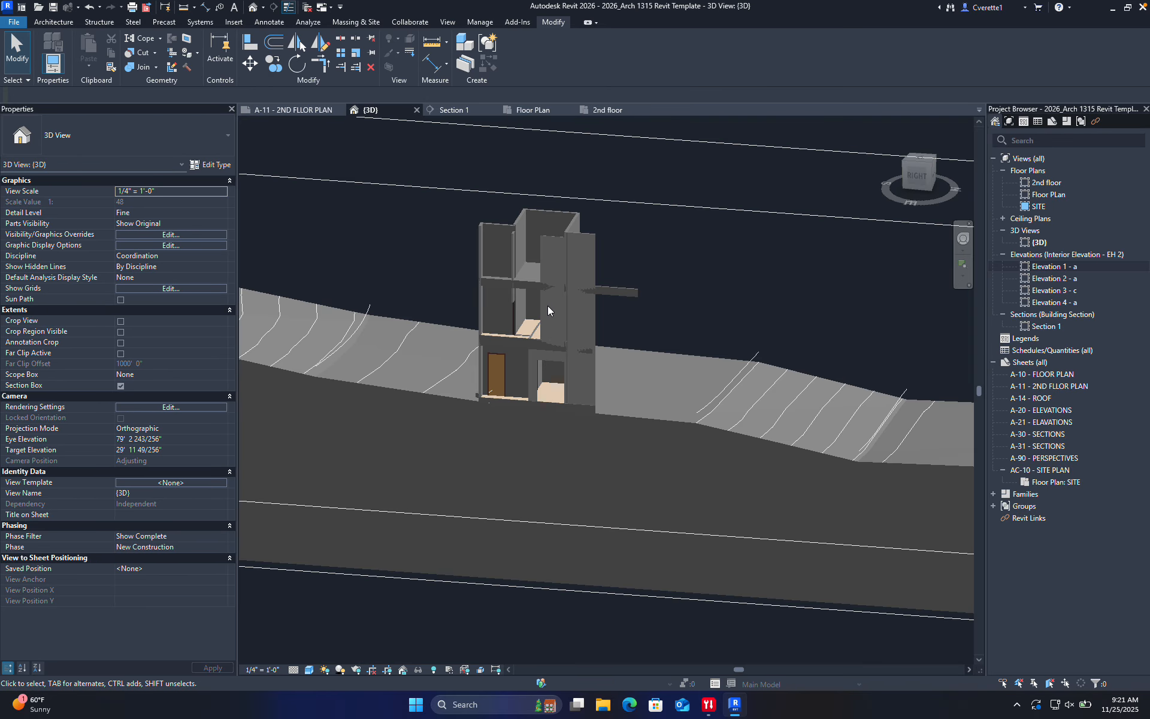
scroll(517, 321, up, 4)
shift+middle_drag(558, 352, 596, 215)
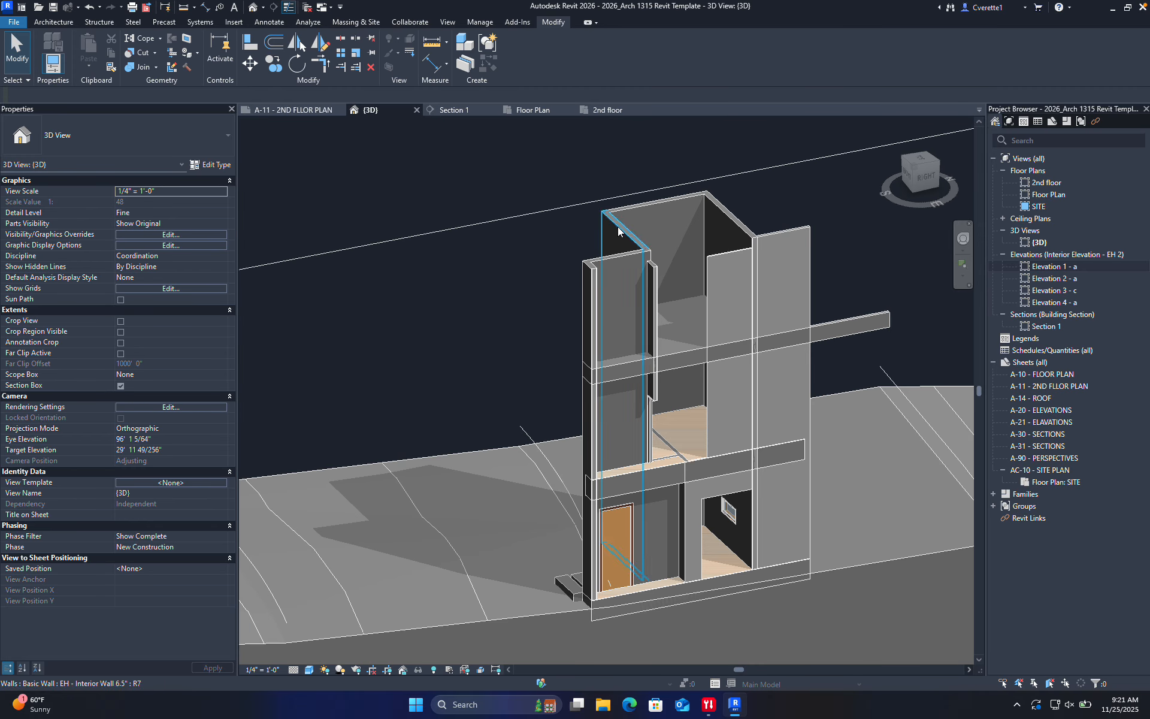
click(598, 201)
scroll(624, 246, down, 3)
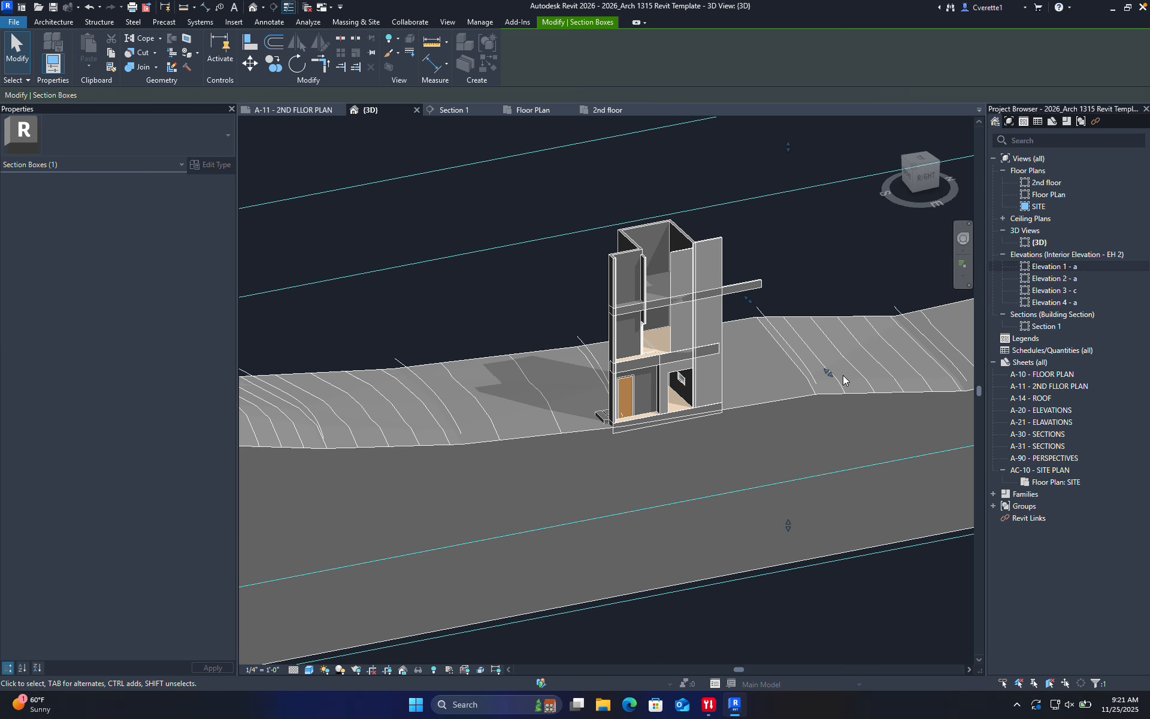
drag(831, 374, 765, 349)
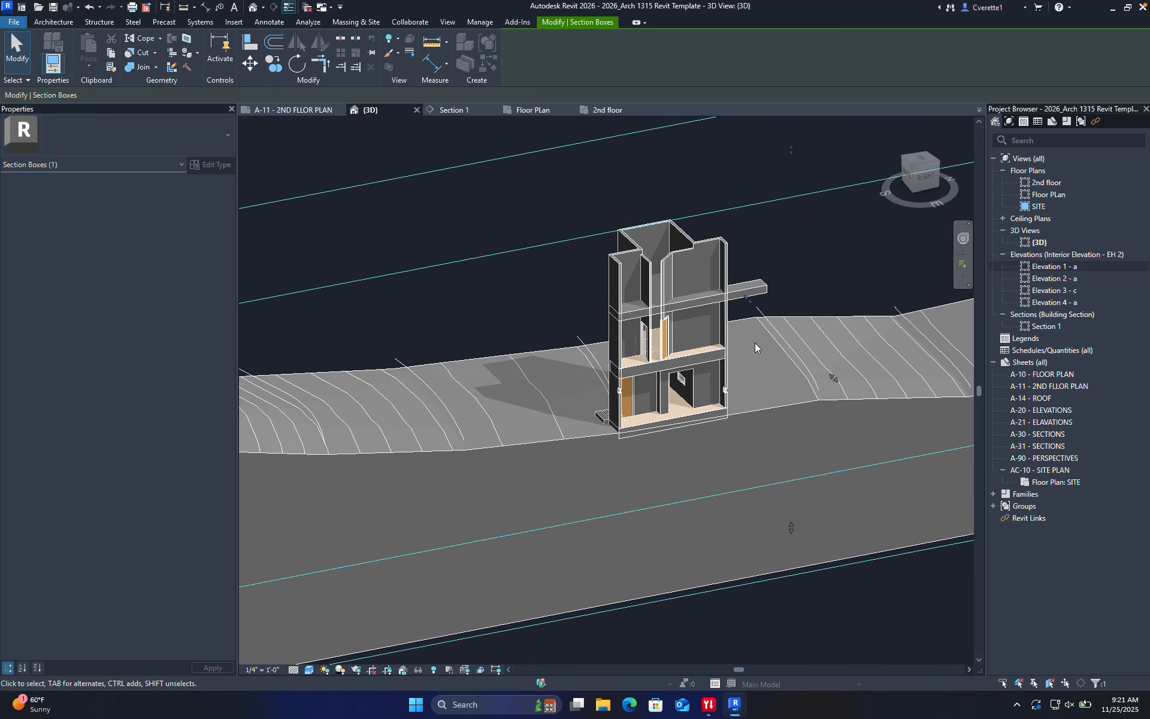
Zoom around the cut model, then move via the A-11 sheet to the Floor PLan view
scroll(716, 325, up, 4)
scroll(645, 336, up, 6)
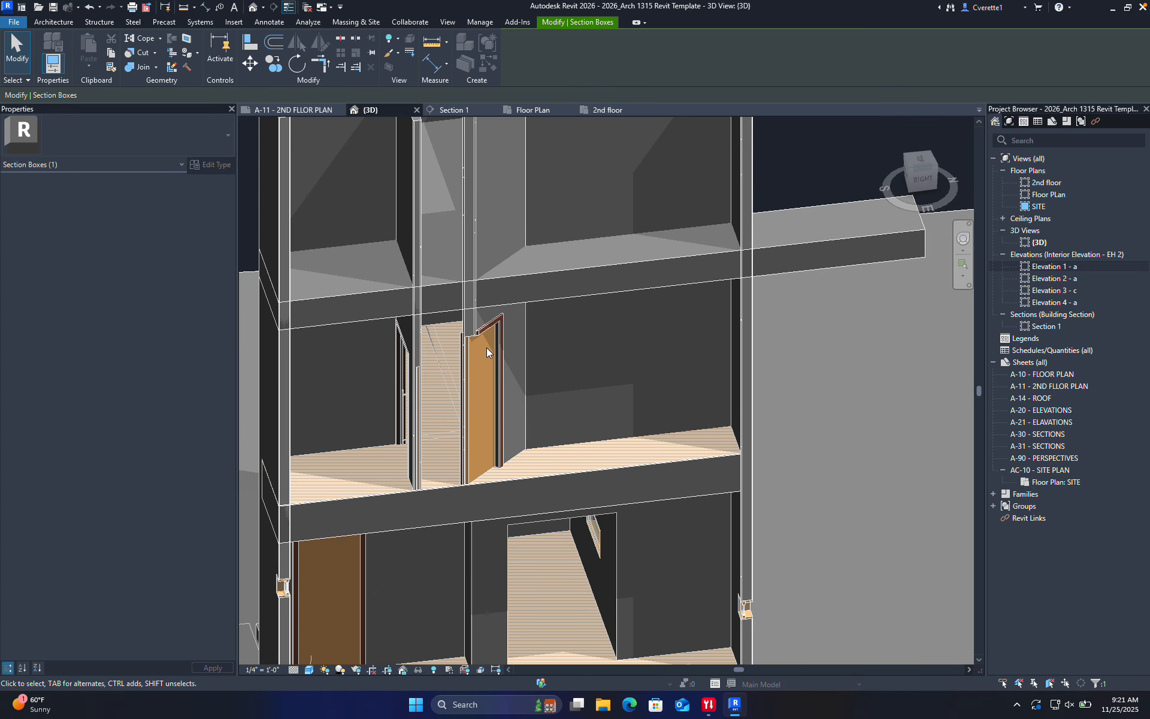
scroll(476, 439, down, 5)
scroll(507, 372, up, 4)
scroll(508, 371, down, 4)
scroll(496, 423, down, 5)
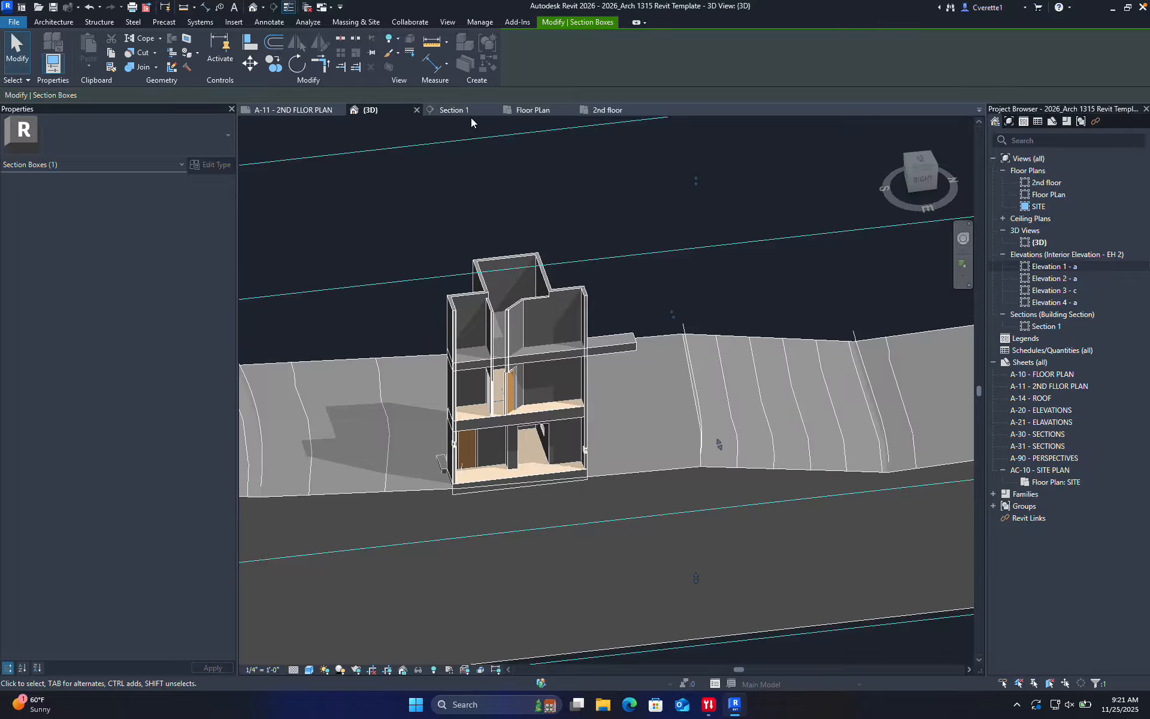
click(317, 110)
click(539, 109)
Go back to the 2nd floor plan, deselect the section box, and center the door and stair area
scroll(548, 283, down, 8)
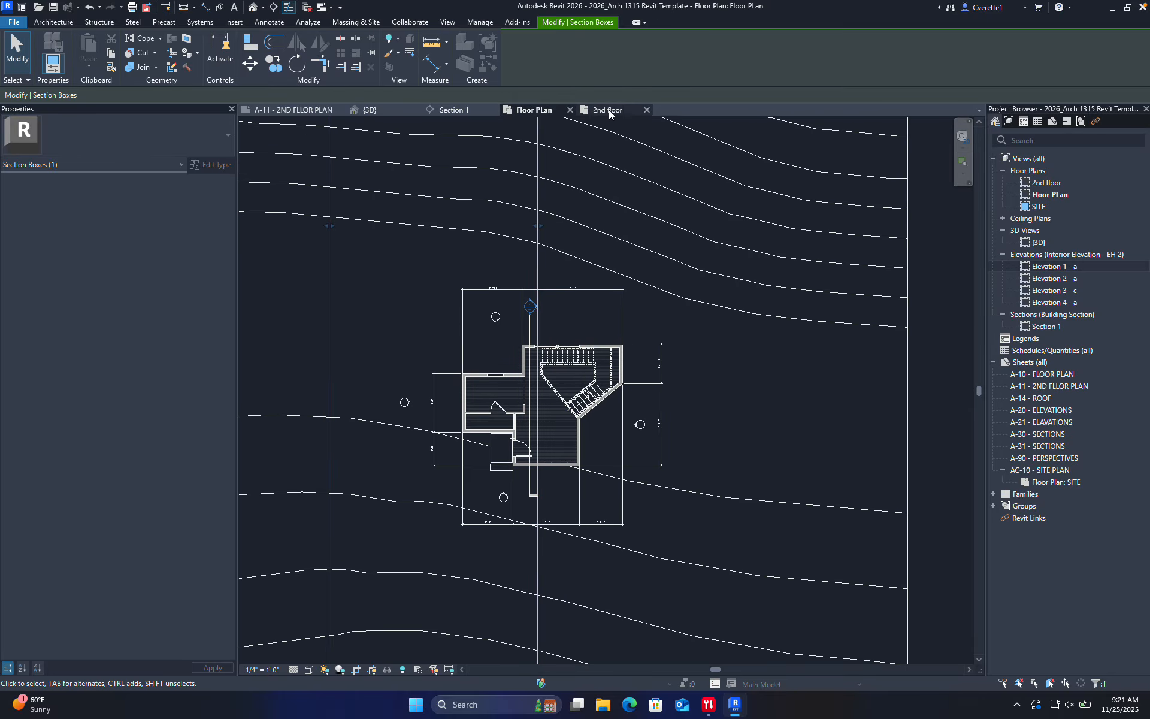
click(608, 109)
scroll(455, 353, up, 5)
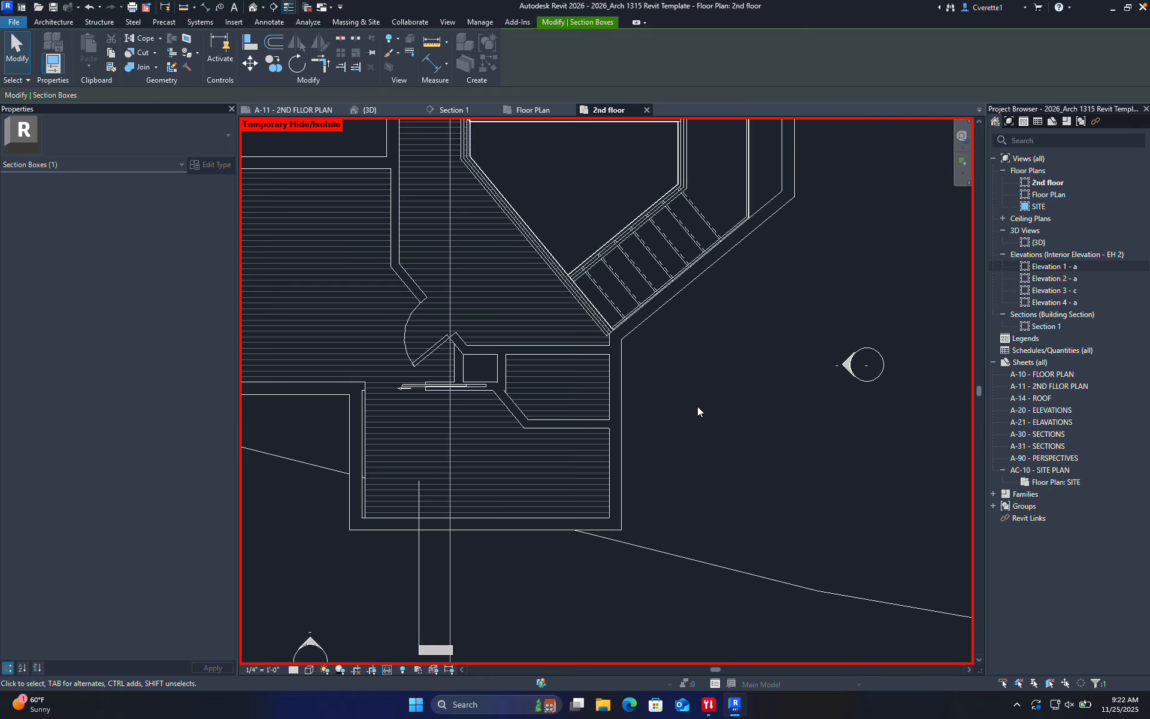
click(697, 405)
middle_drag(677, 406, 790, 460)
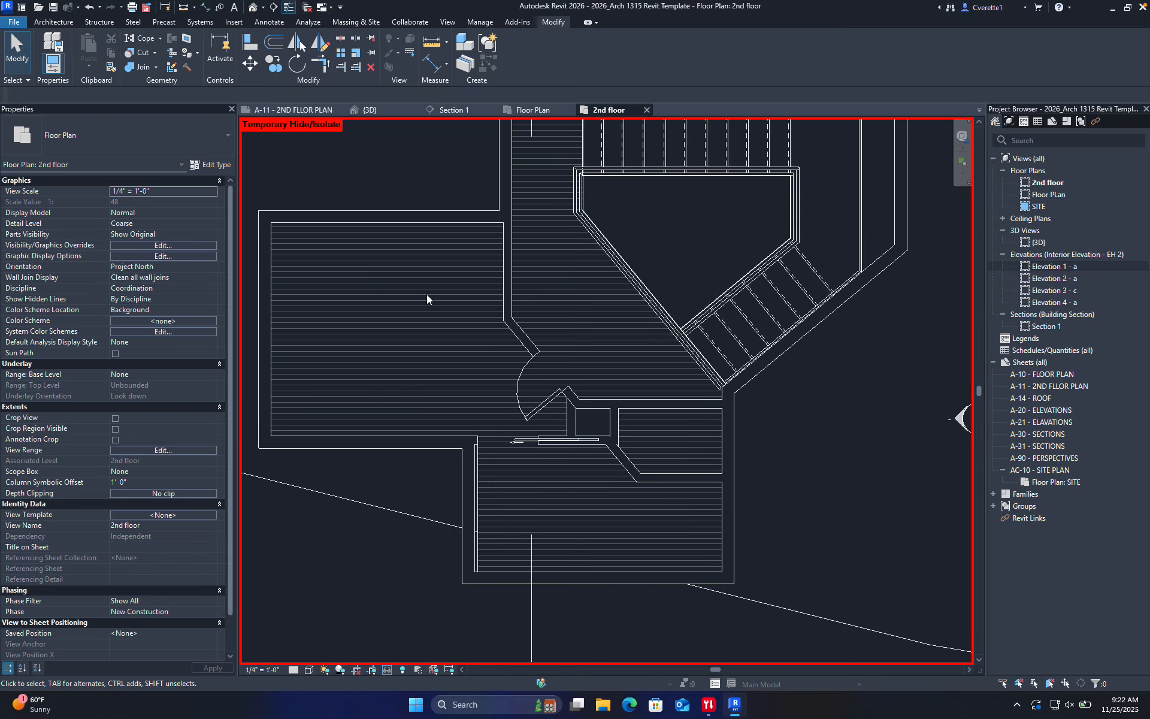
scroll(519, 479, up, 3)
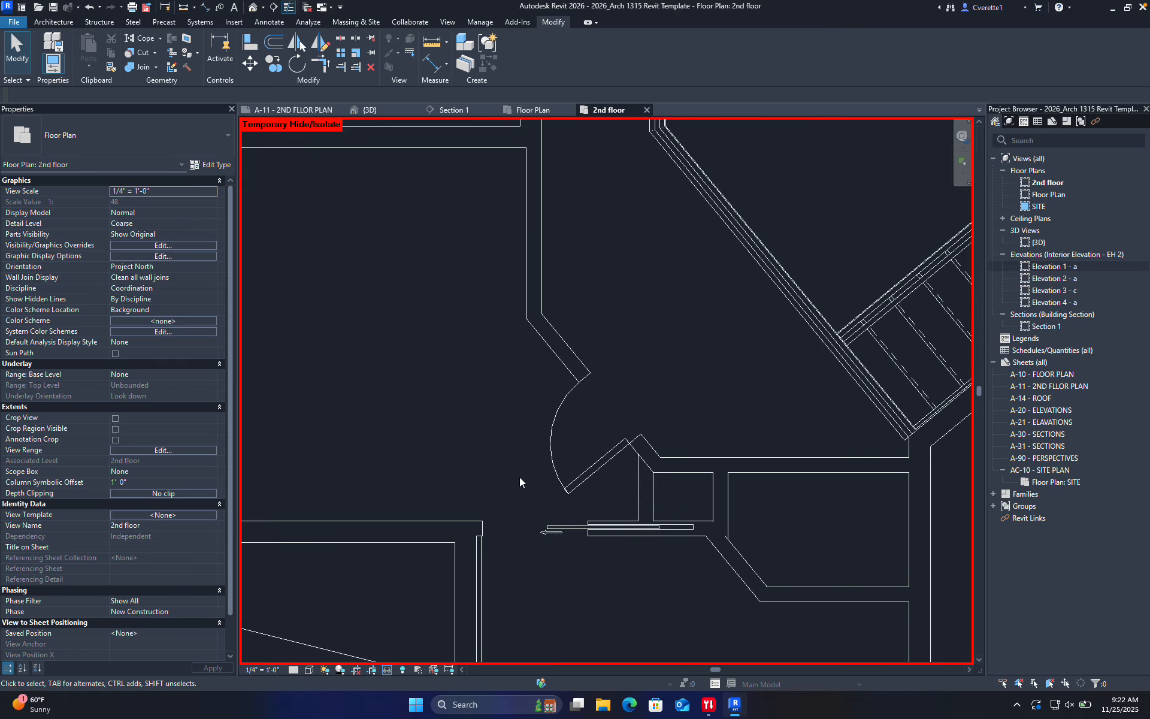
middle_drag(485, 366, 586, 424)
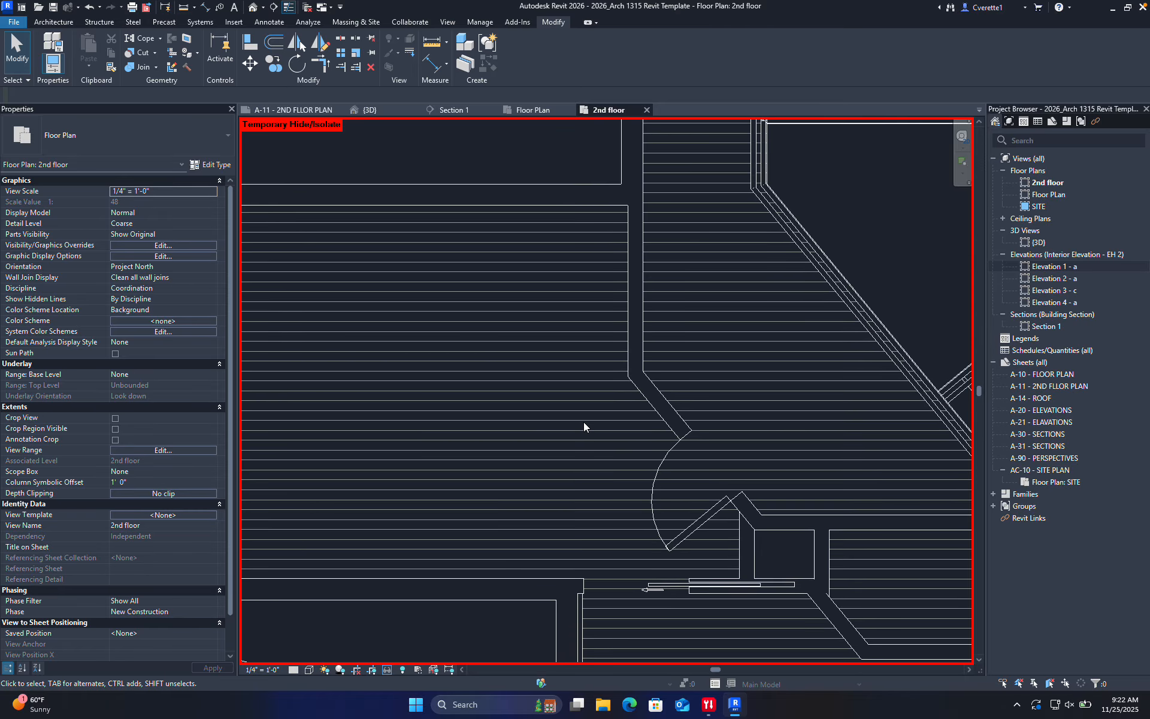
Start the Architecture Component command, cancel it, and restart it with CM
click(53, 21)
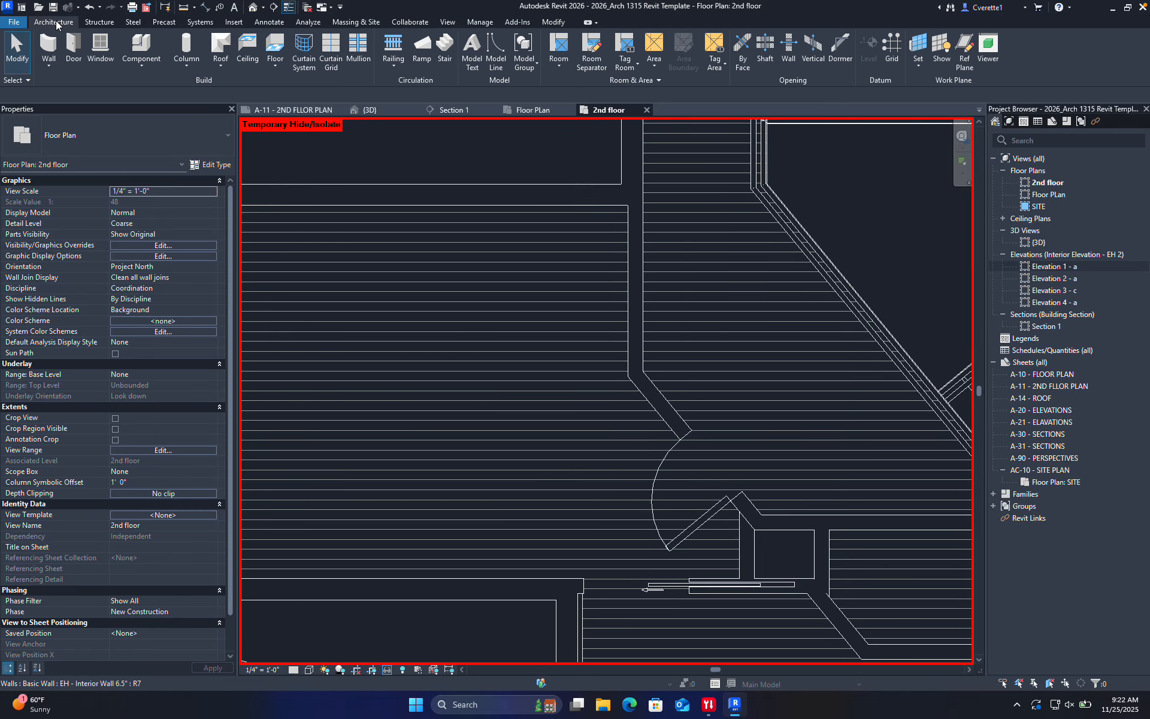
click(133, 51)
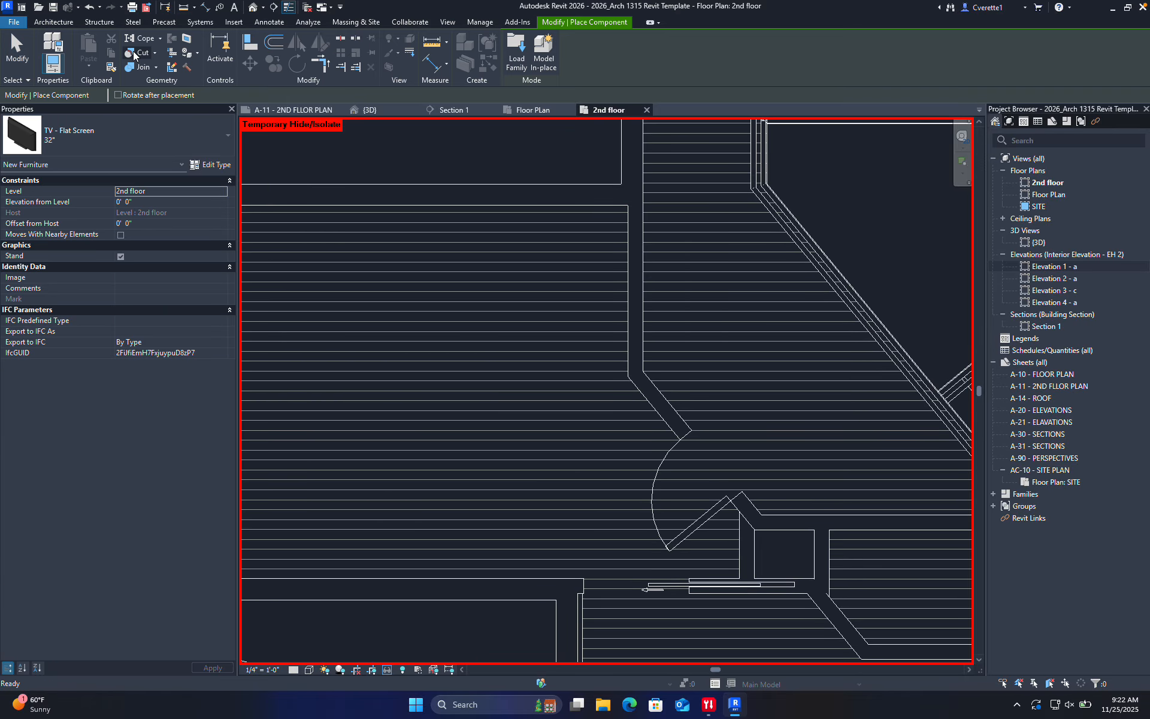
key(Escape)
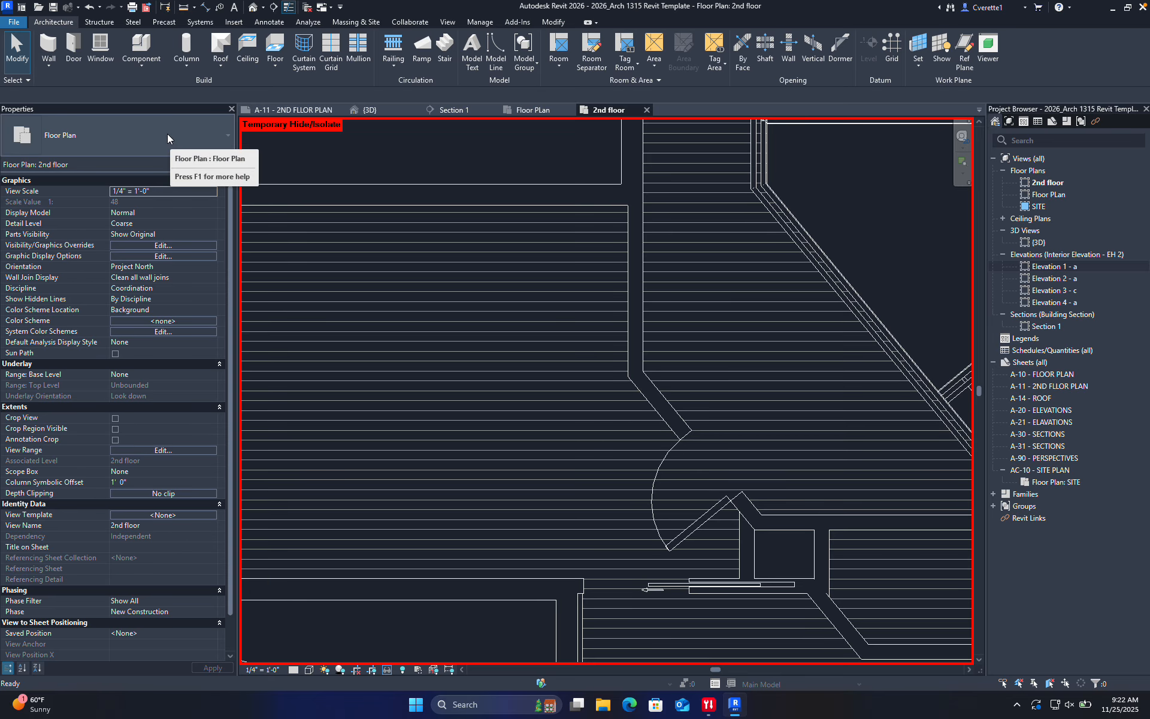
key(c)
key(m)
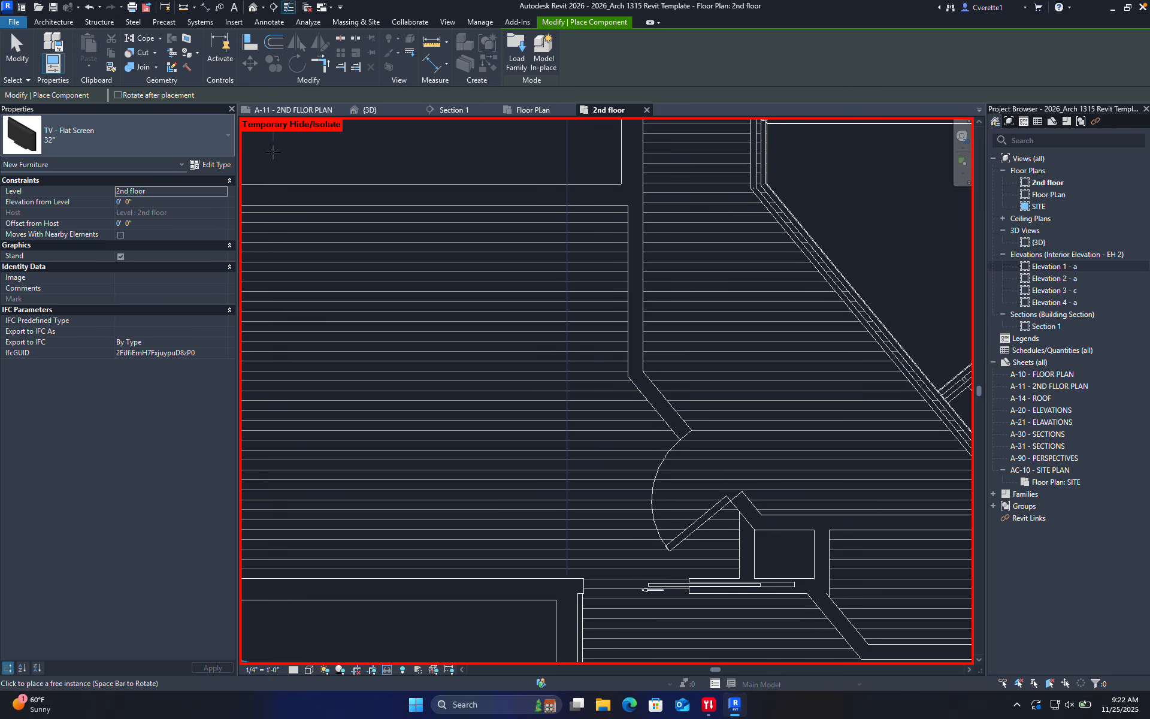
Browse the loaded family types in the Properties type selector, then switch to the Miro board desktop
click(176, 148)
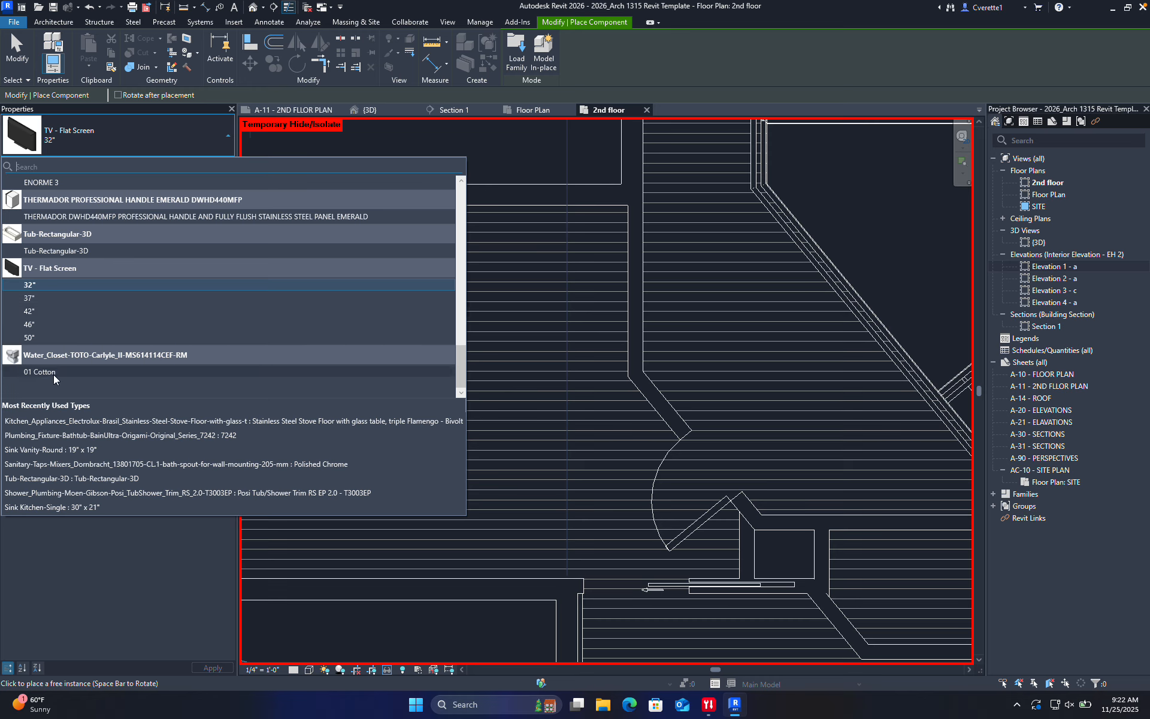
scroll(50, 375, up, 4)
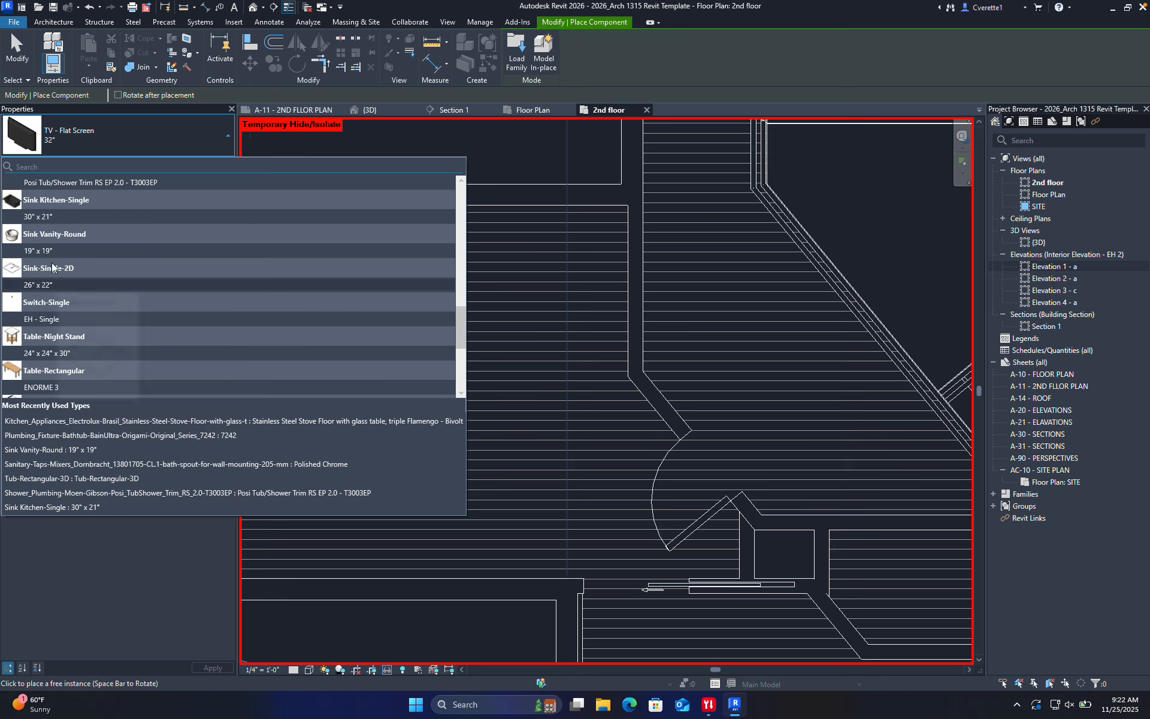
scroll(45, 258, up, 4)
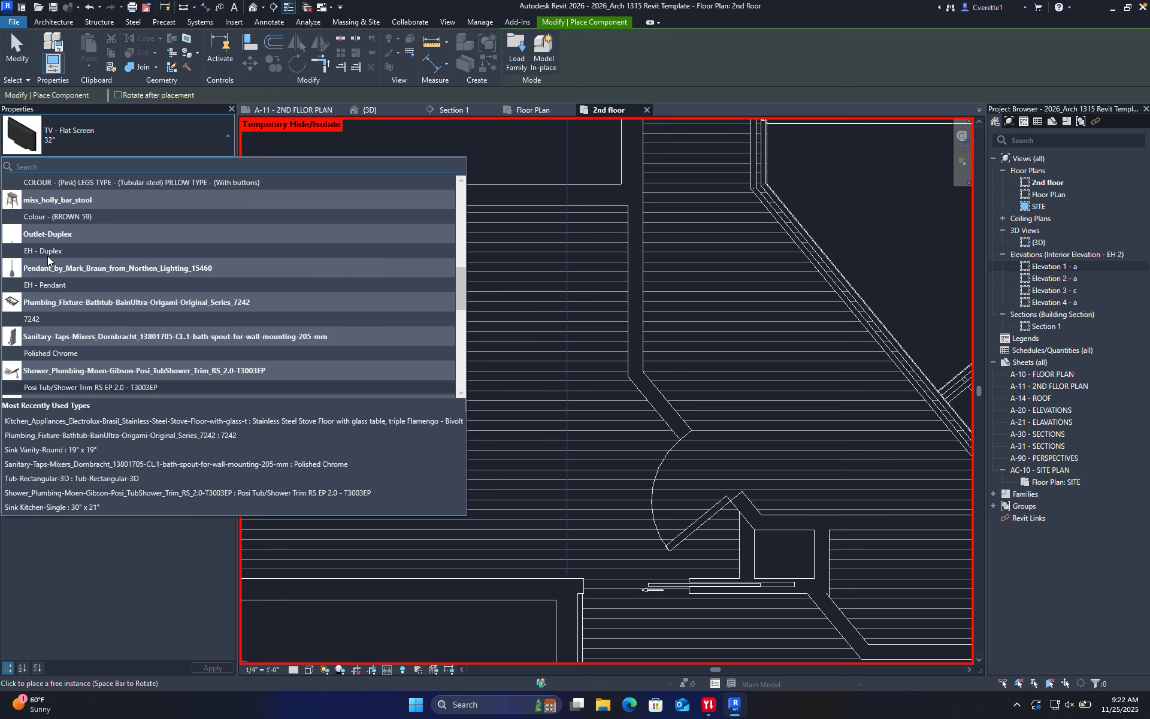
scroll(50, 278, up, 4)
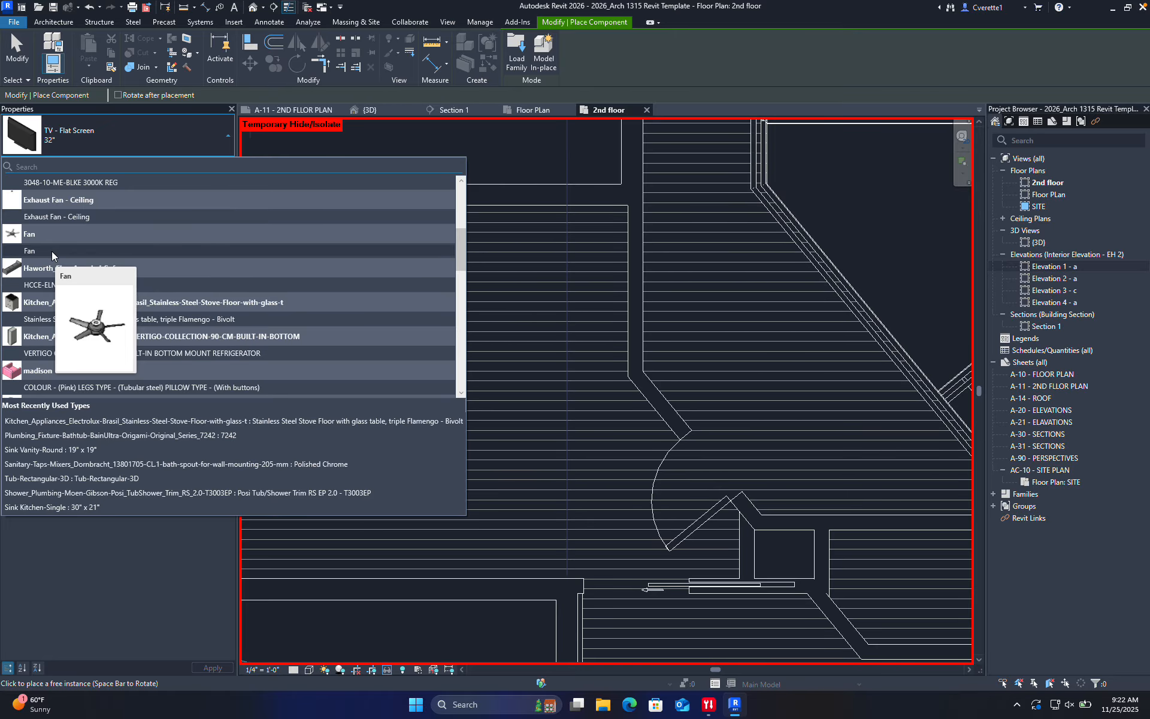
key(ctrl+Left)
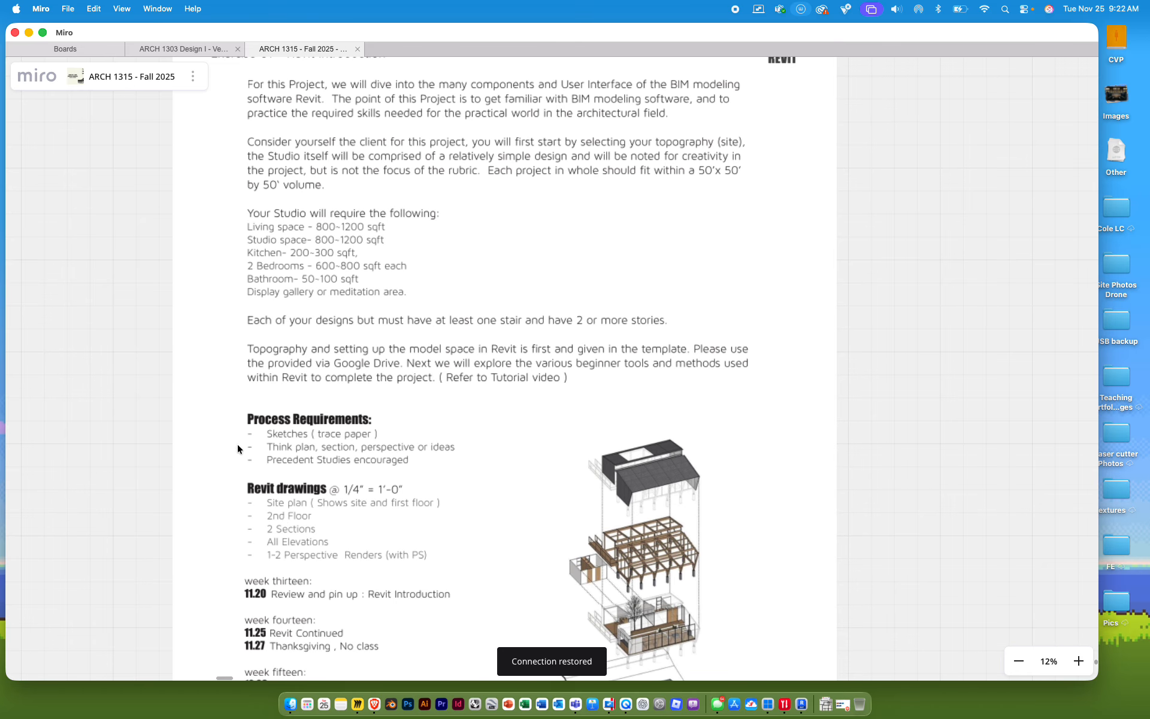
Search BIMobject for 'doors' filtered to Revit objects
click(374, 703)
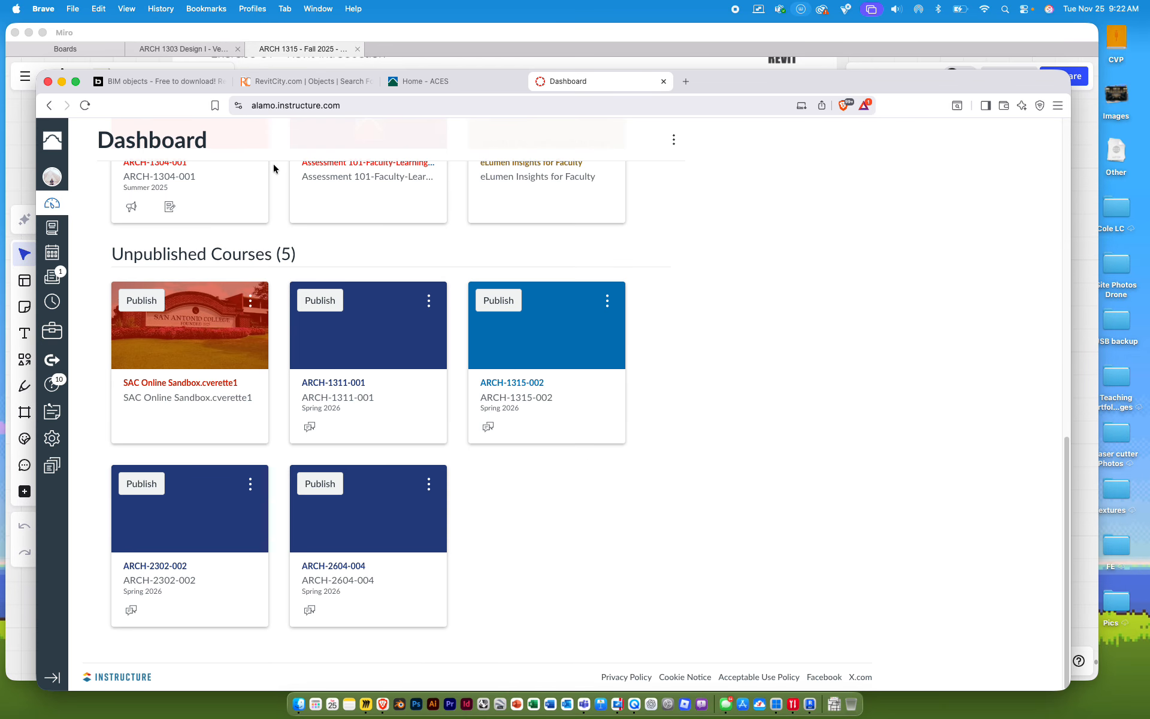
click(205, 87)
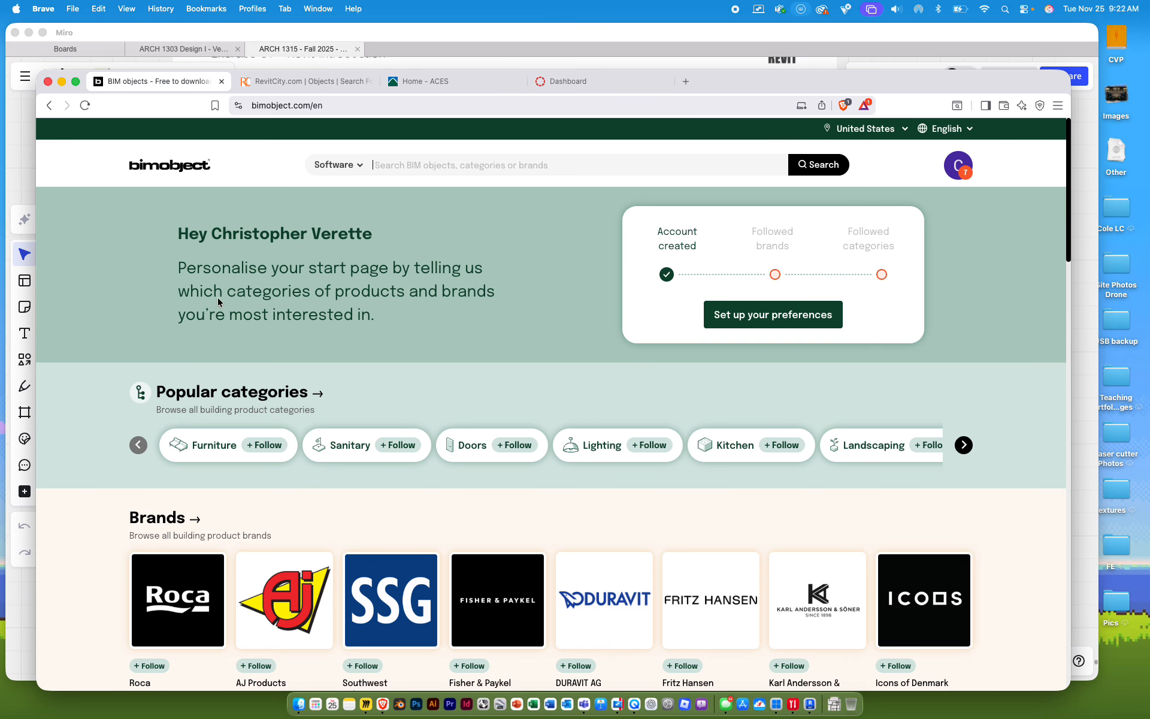
click(359, 166)
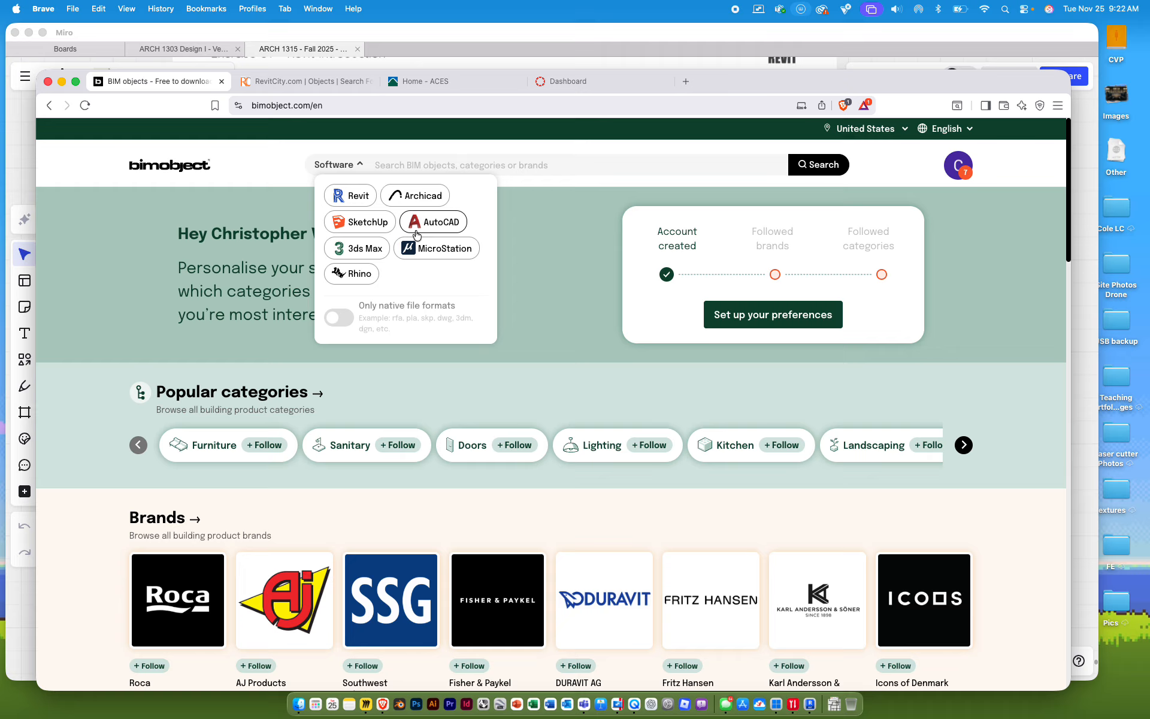
click(353, 197)
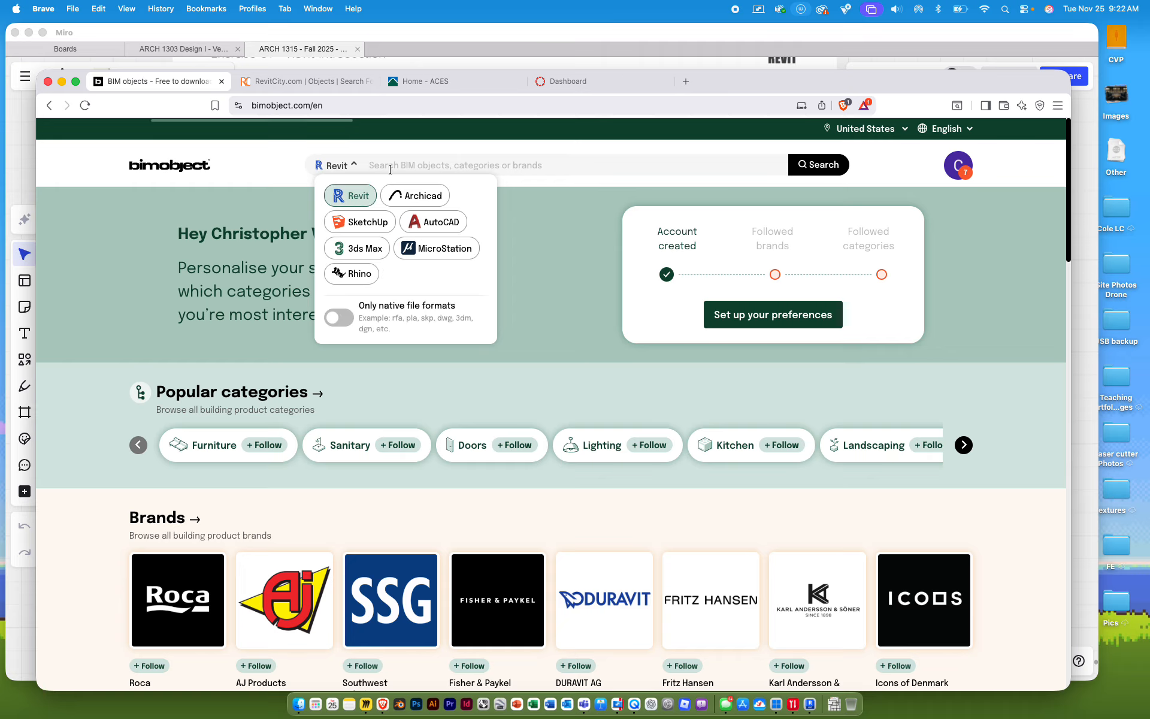
text(doors)
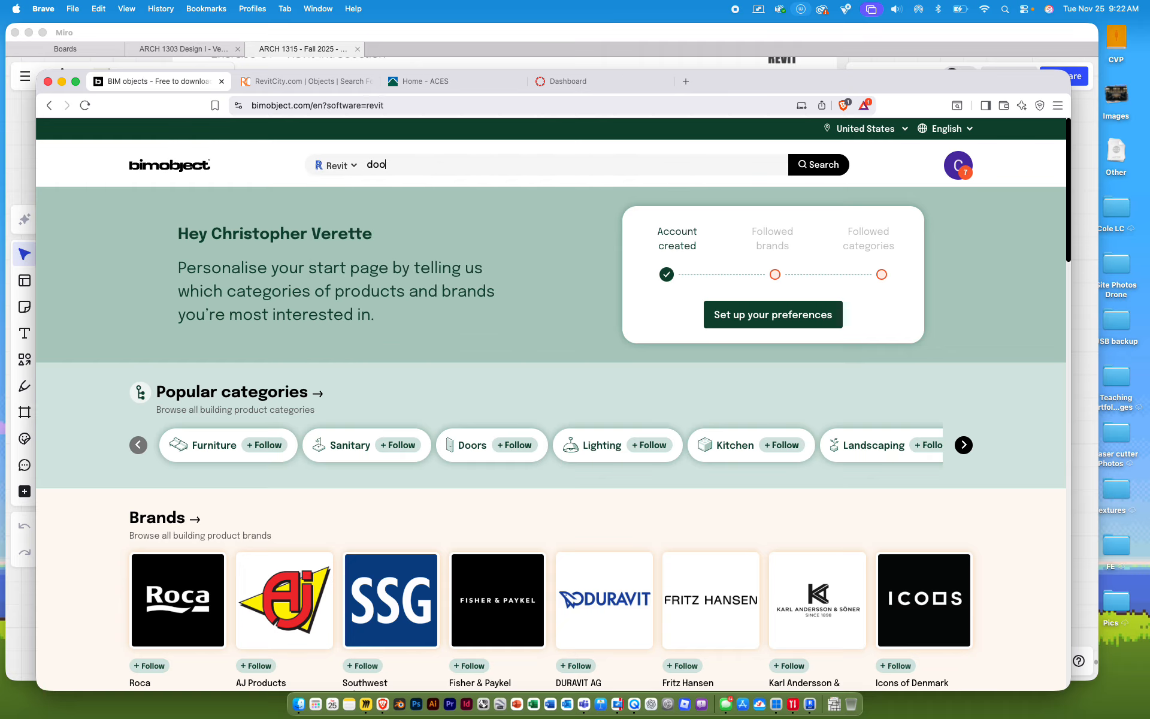
key(Return)
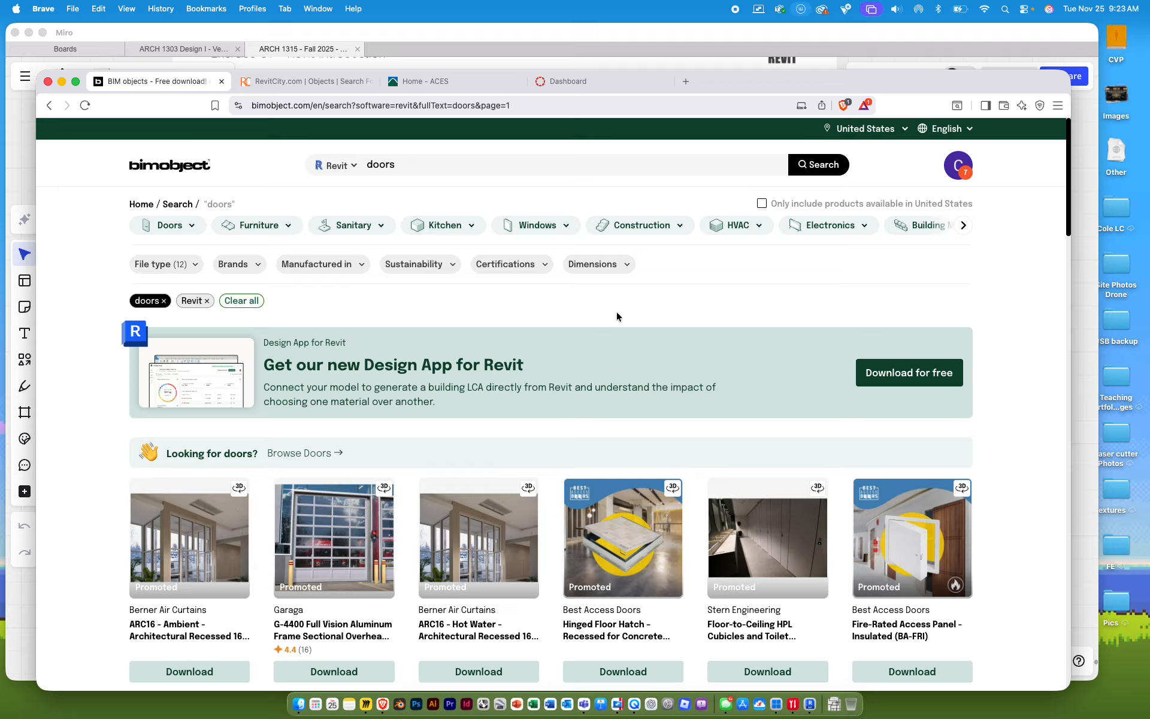
Open the S9000 Sliding door Plan A product page and bring up its download options
scroll(623, 320, down, 3)
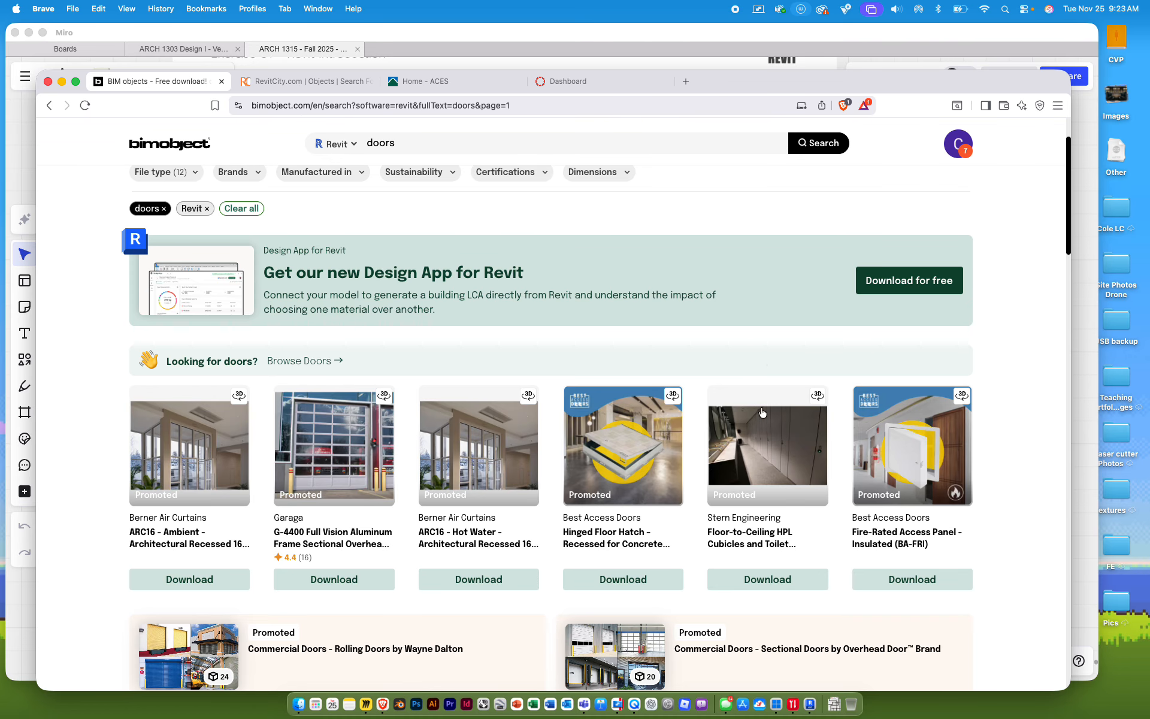
scroll(737, 499, down, 5)
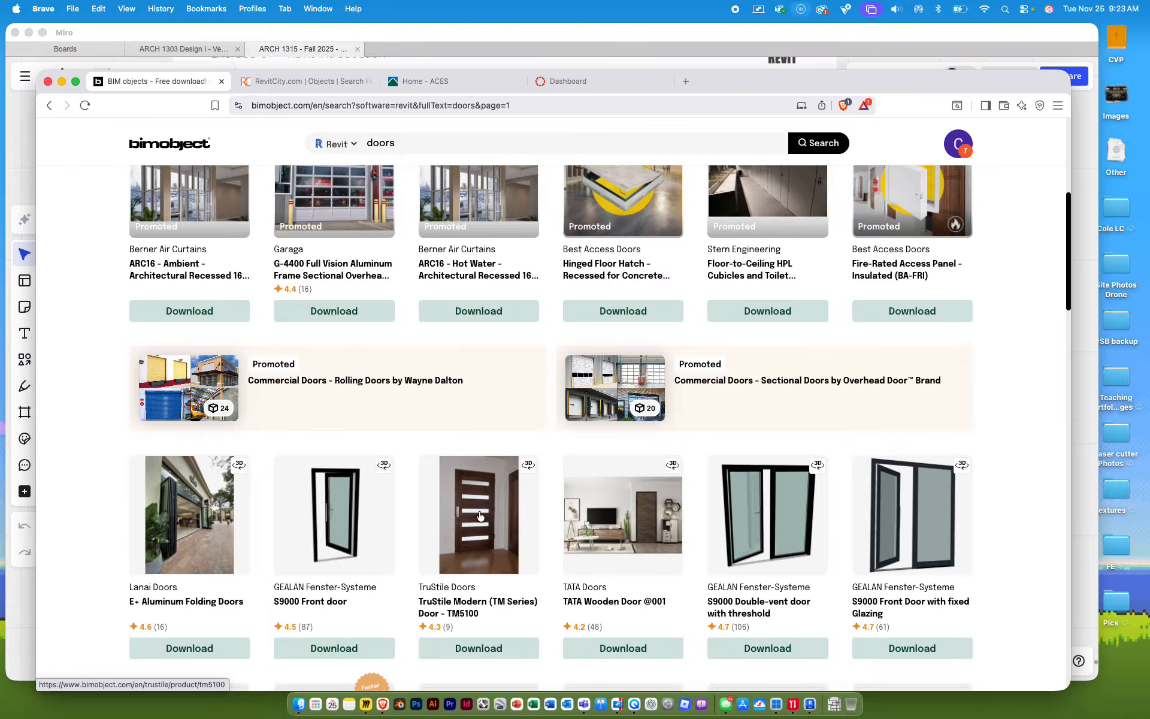
scroll(479, 519, down, 7)
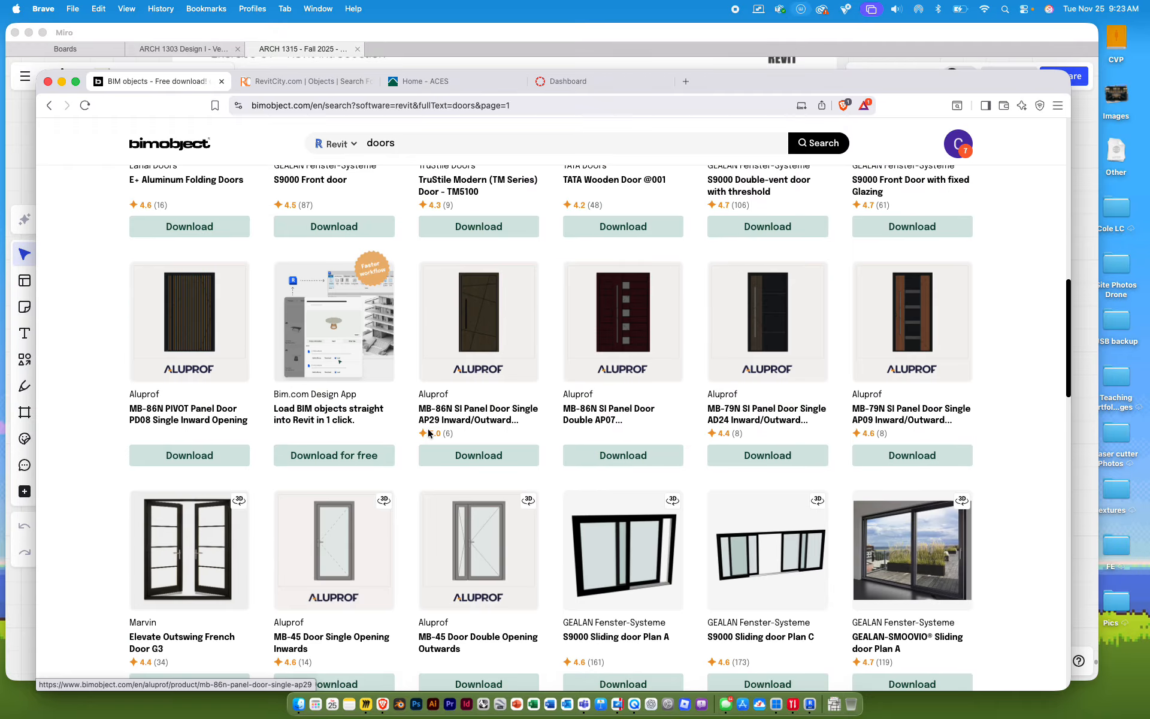
click(579, 543)
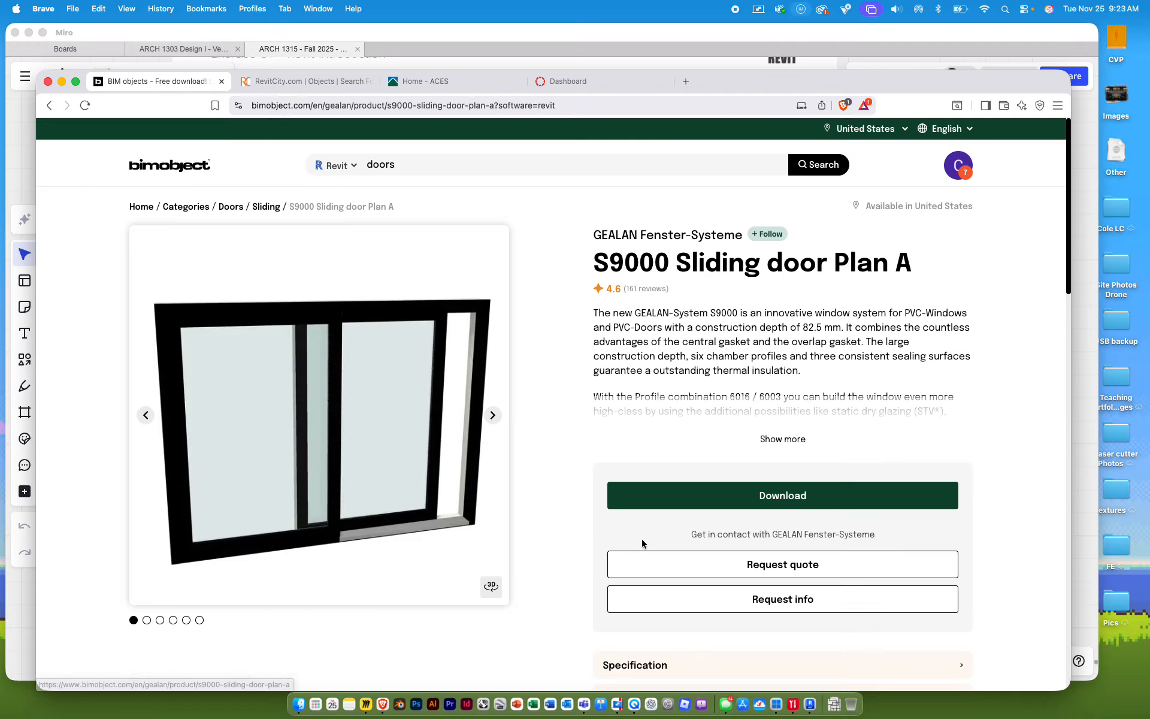
scroll(576, 510, down, 2)
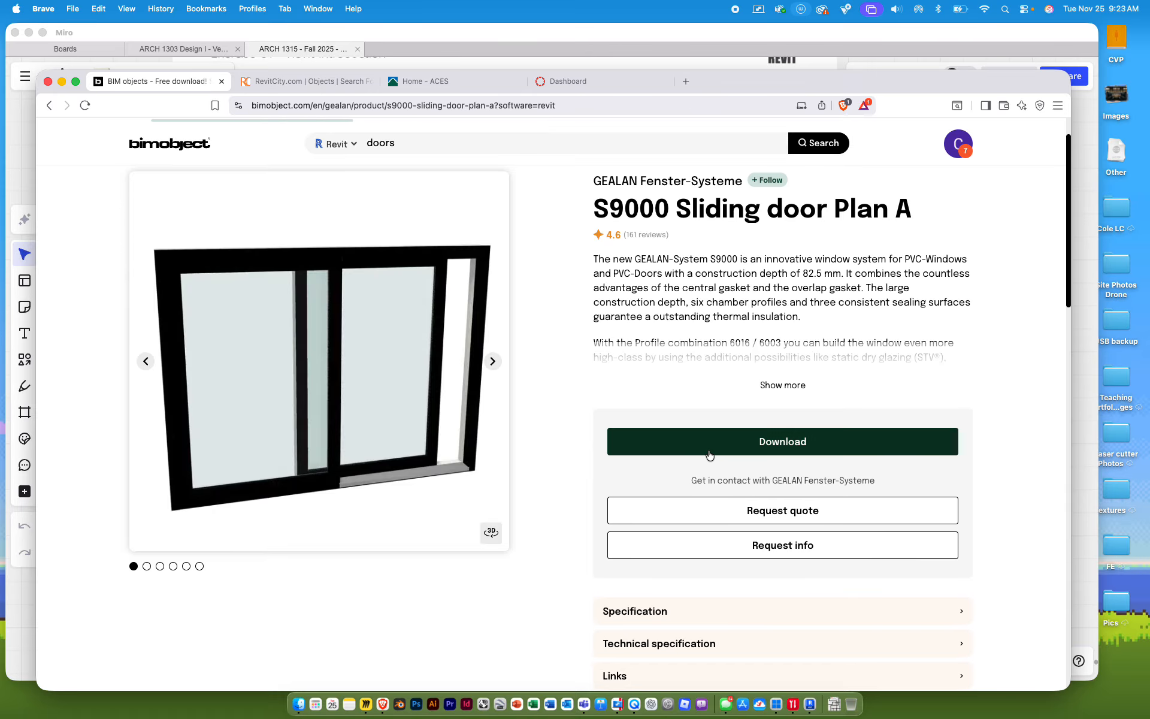
click(715, 455)
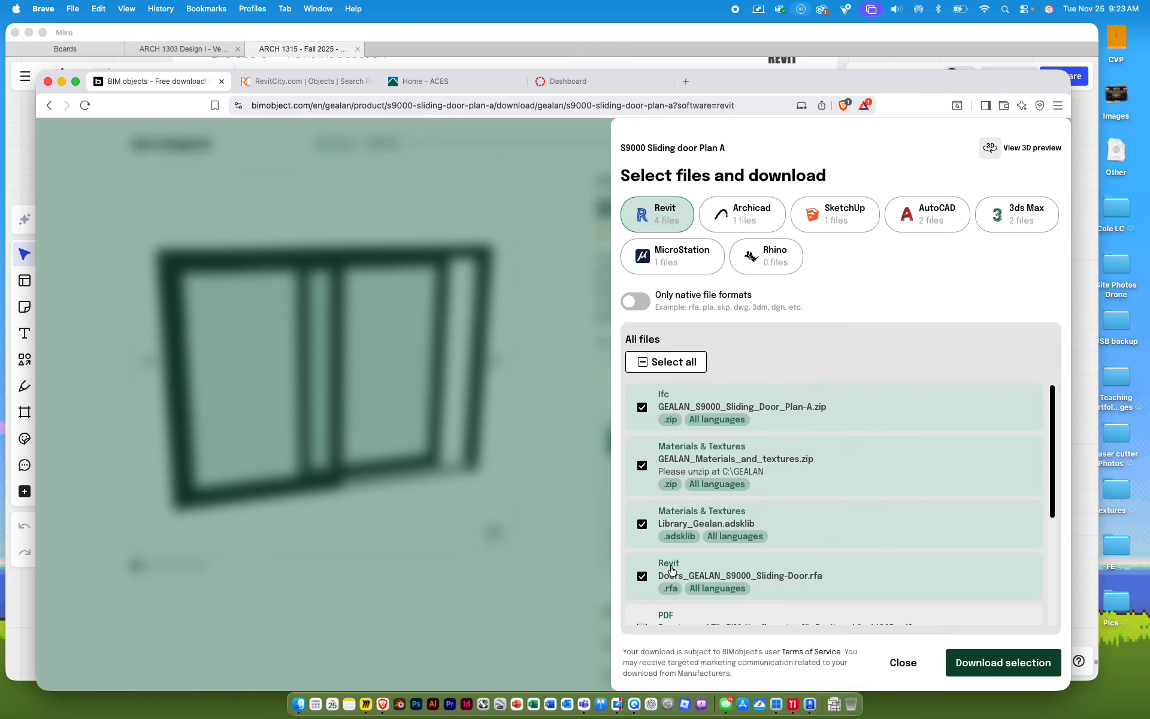
Uncheck the Ifc, materials and textures, and materials library files, keeping only the Revit family
click(642, 408)
click(642, 465)
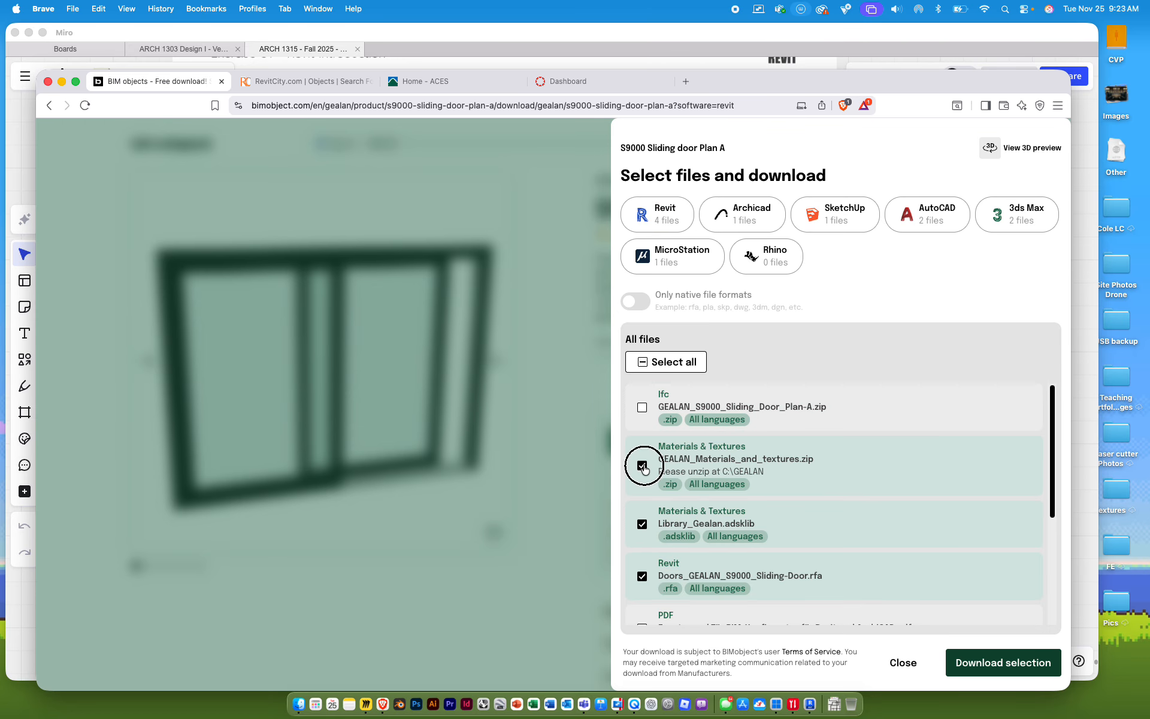
click(641, 523)
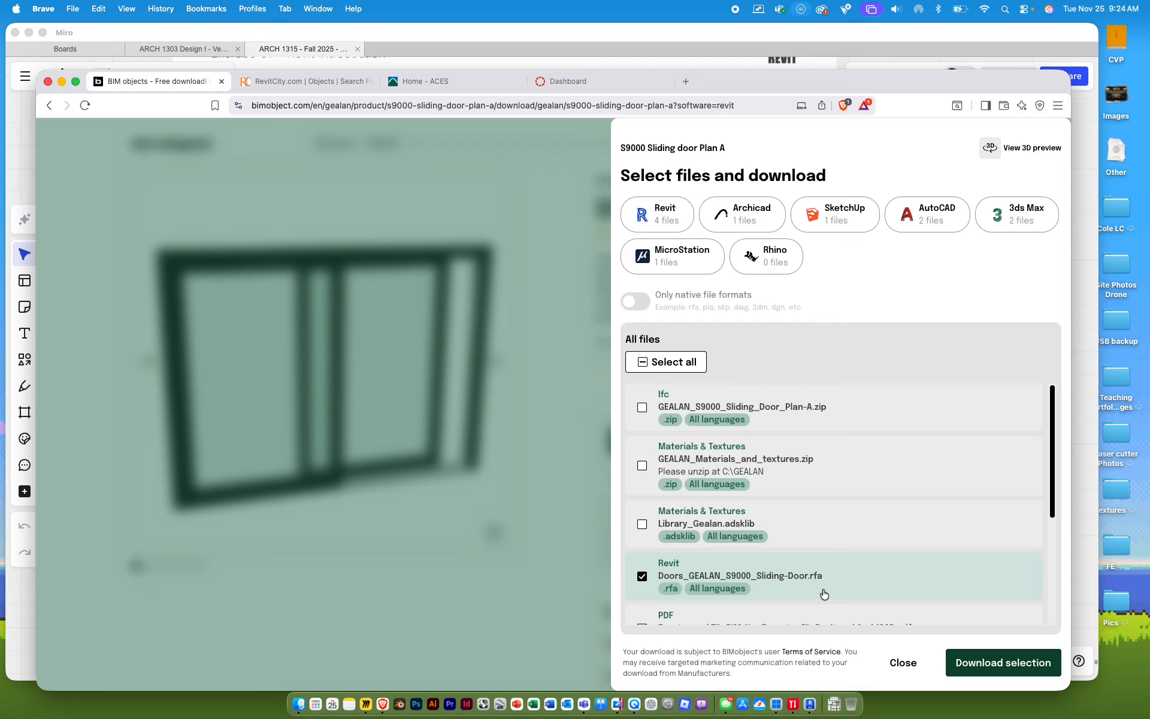
scroll(823, 584, down, 5)
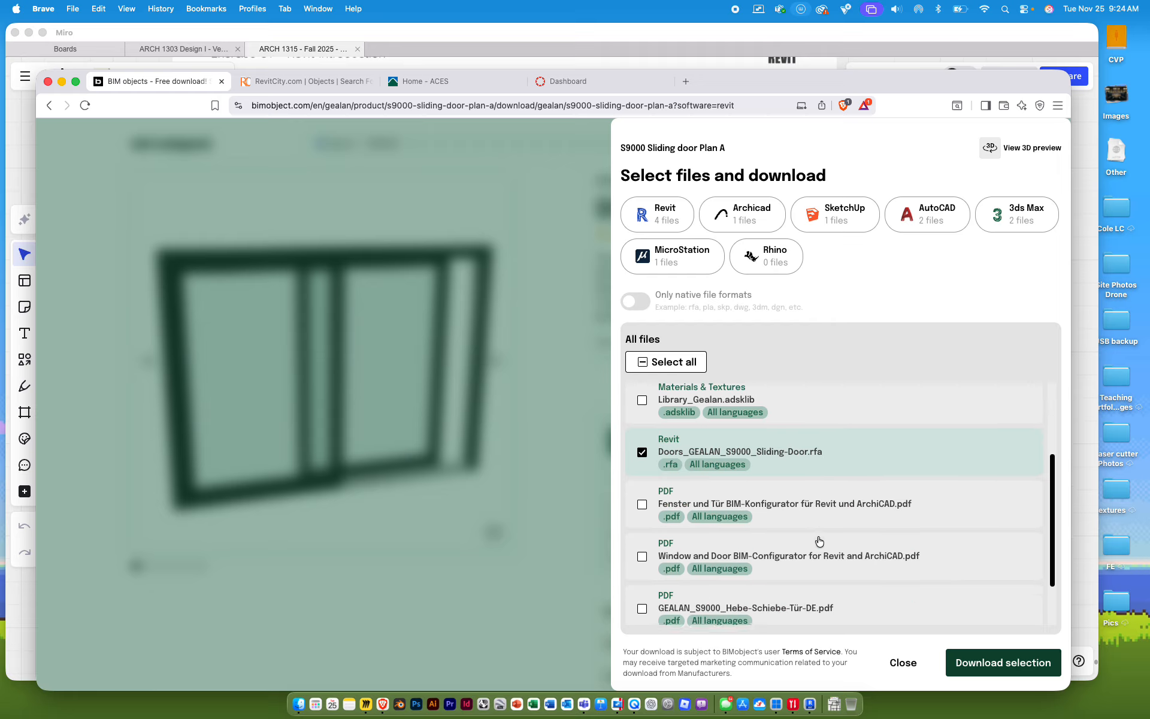
scroll(724, 460, up, 2)
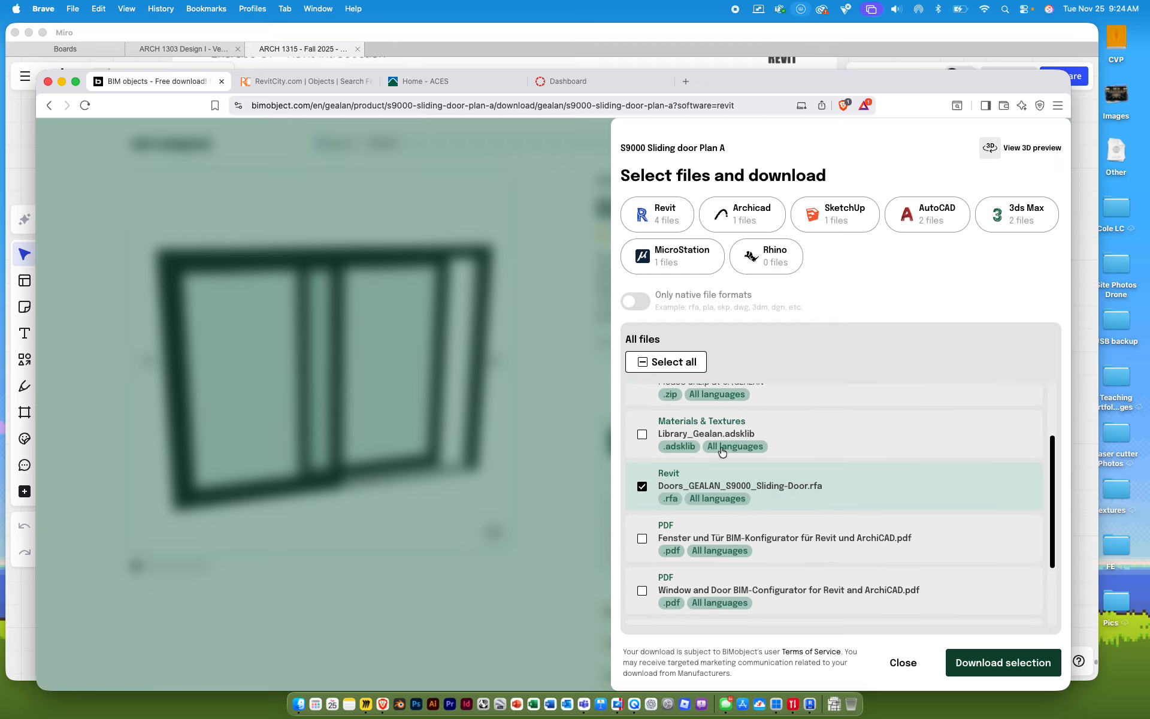
Download Doors_GEALAN_S9000_Sliding-Door.rfa to the Desktop and return to Revit
click(997, 663)
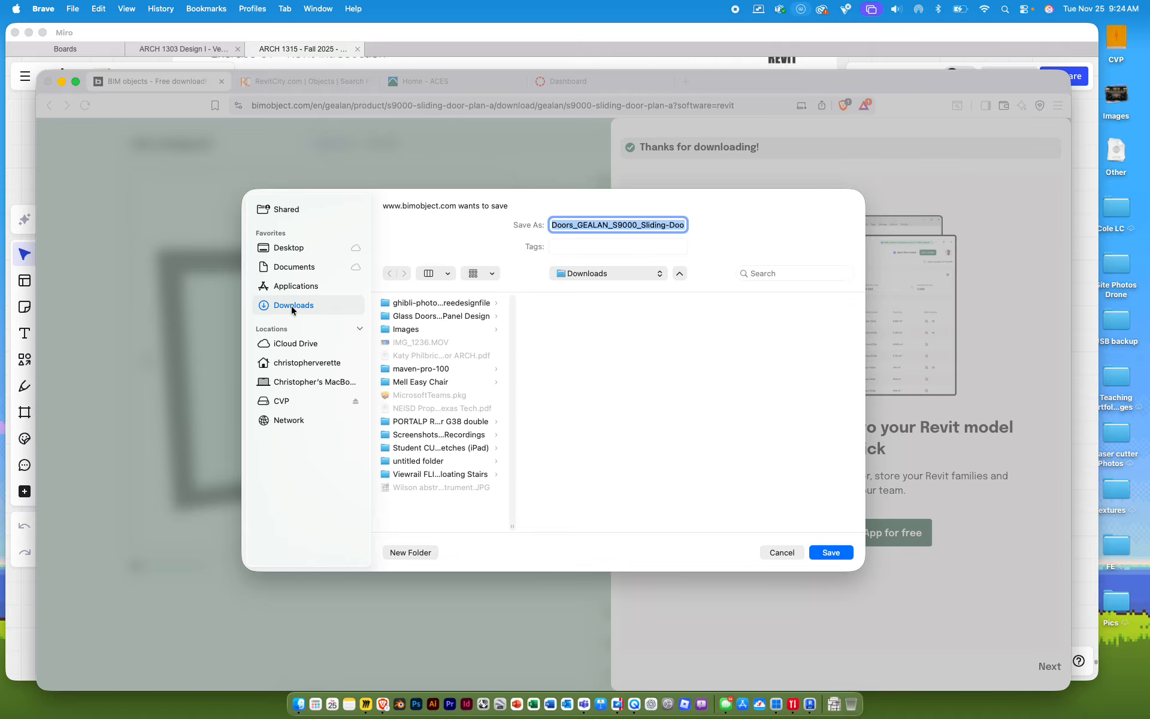
click(289, 248)
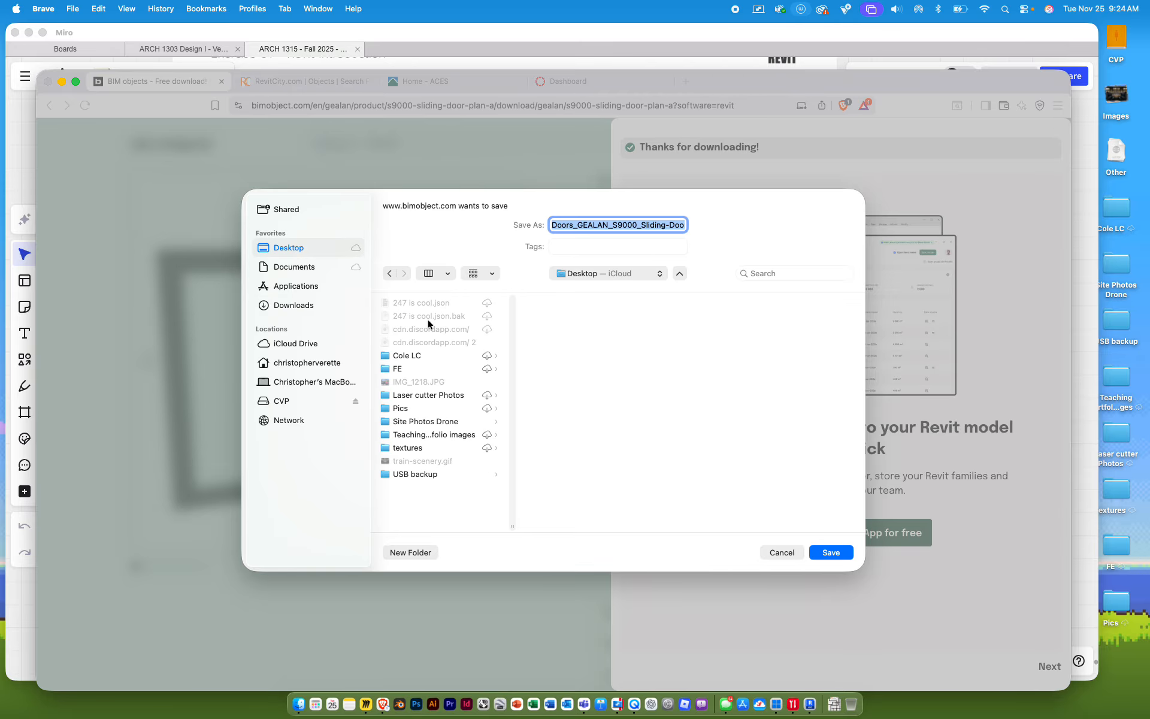
click(830, 553)
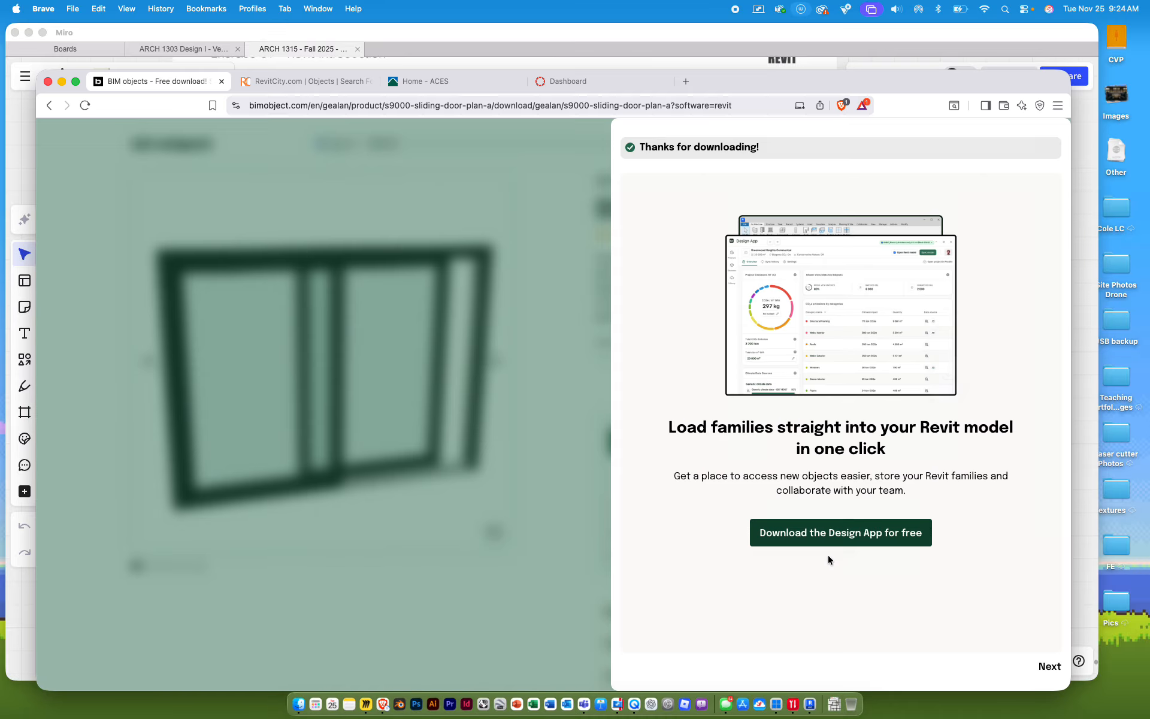
key(ctrl+Right)
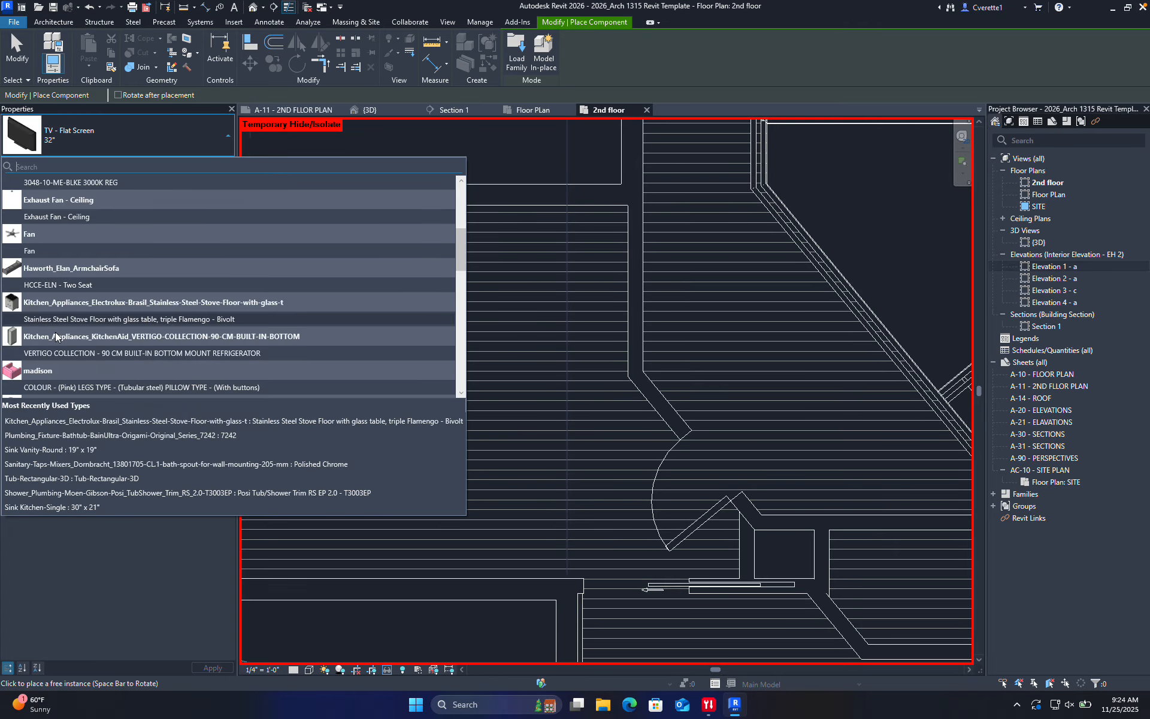
Choose the Bed-Box Queen 60" x 79" type and place one bed in the 2nd-floor bedroom
scroll(50, 257, up, 5)
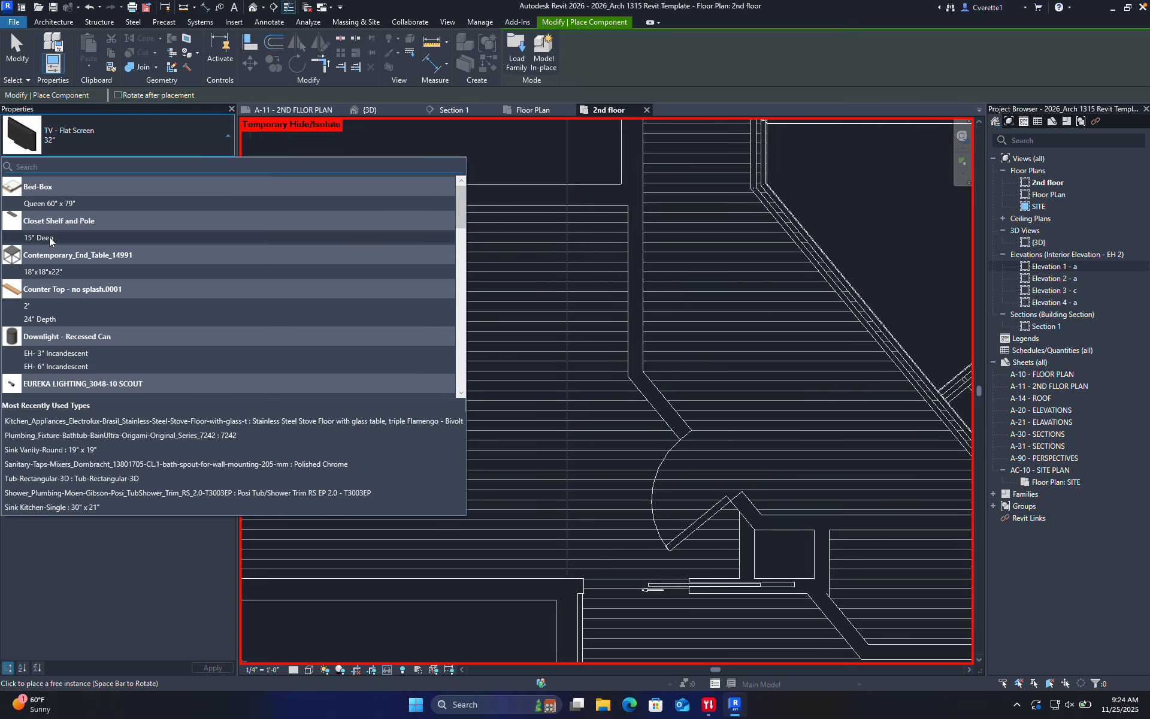
click(49, 203)
scroll(399, 330, up, 2)
scroll(399, 330, down, 1)
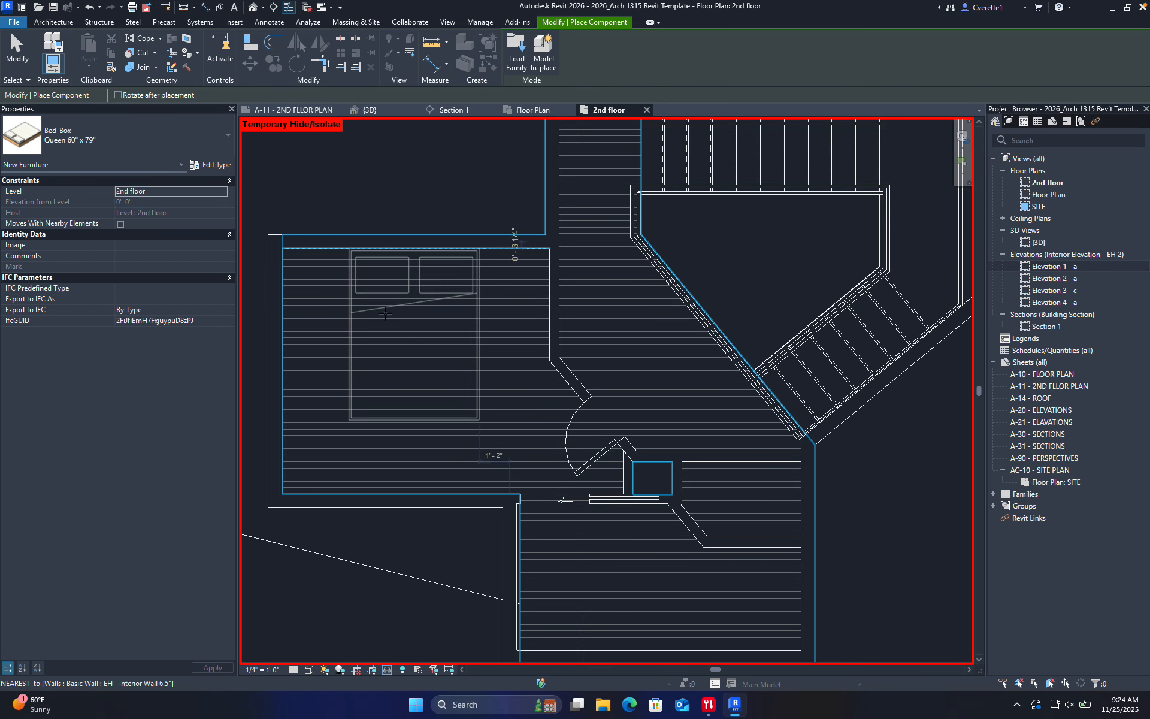
scroll(393, 335, up, 3)
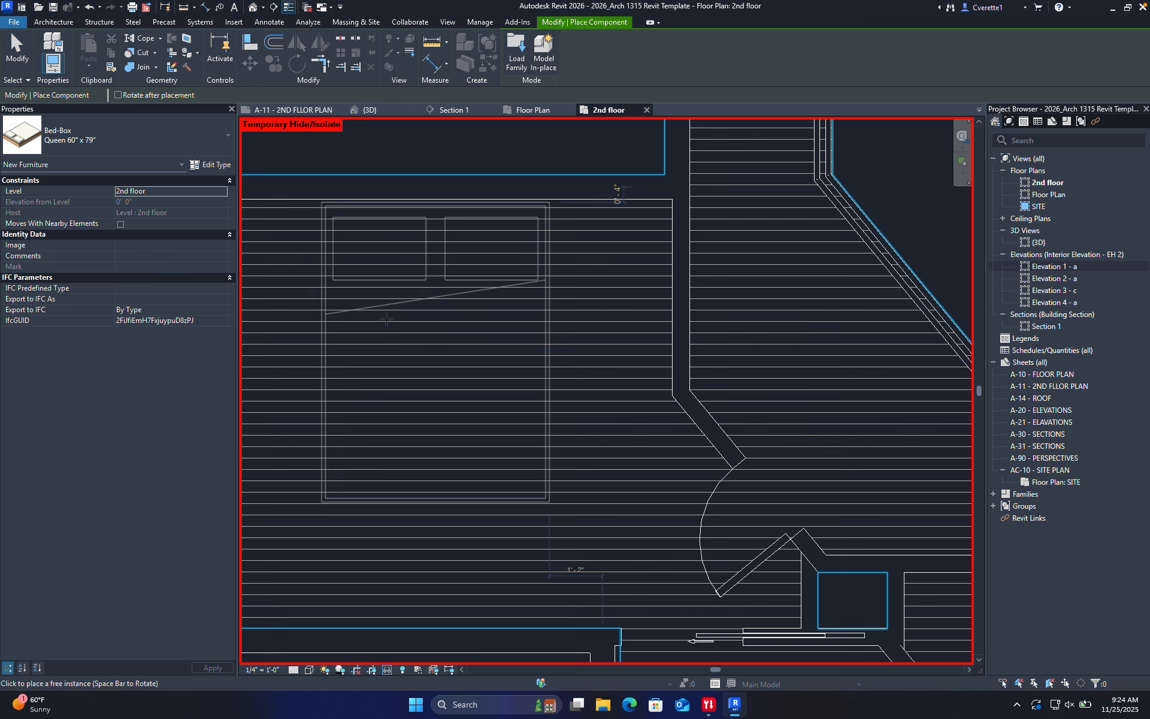
click(386, 319)
scroll(615, 421, down, 2)
key(Escape)
key(Escape)
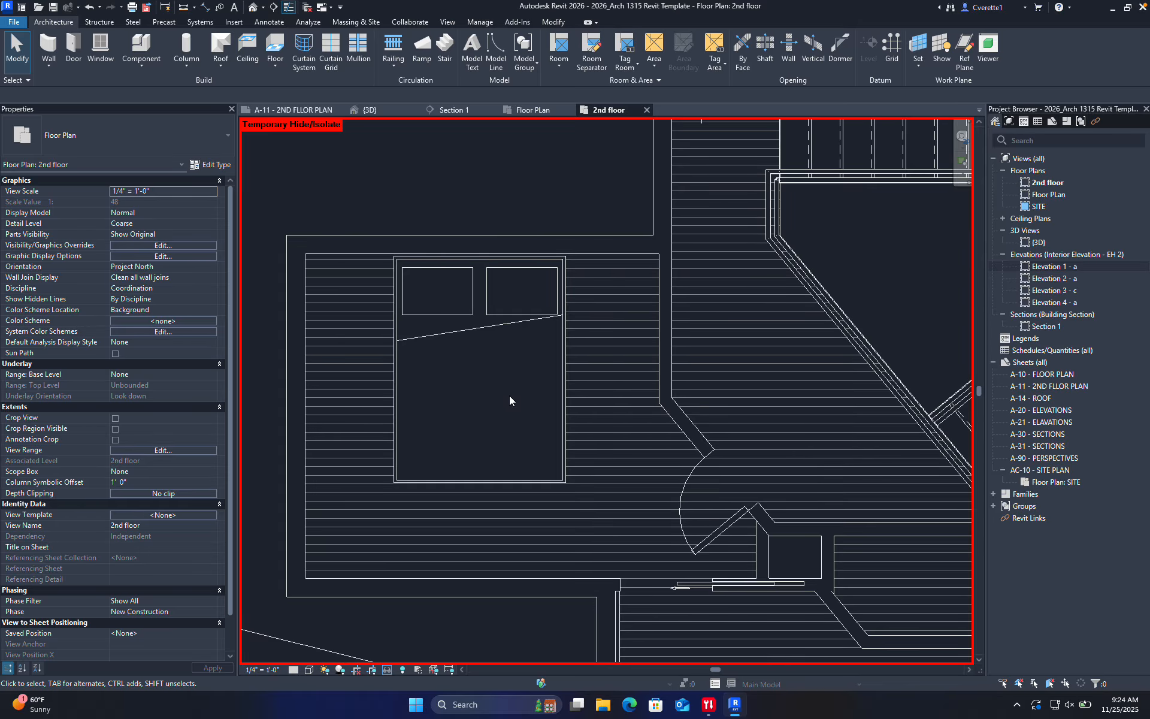
Place two Table-Night Stand 24" x 24" x 30" nightstands, one on each side of the bed
middle_drag(454, 336, 451, 352)
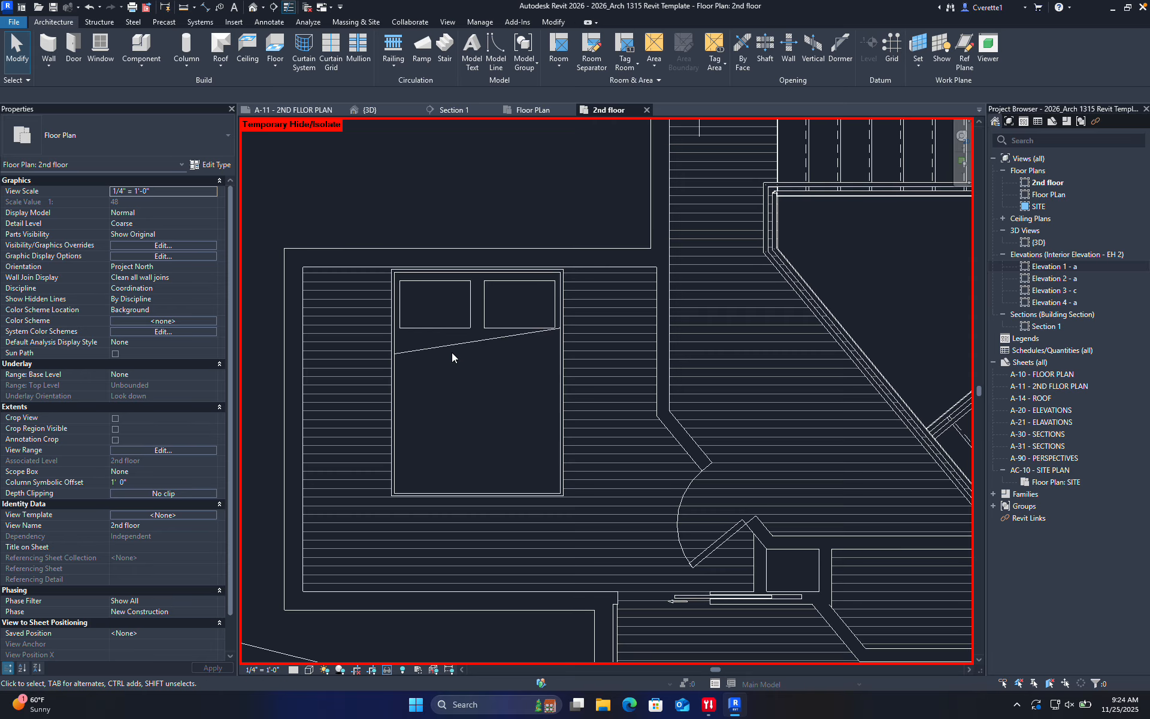
key(c)
key(m)
click(167, 138)
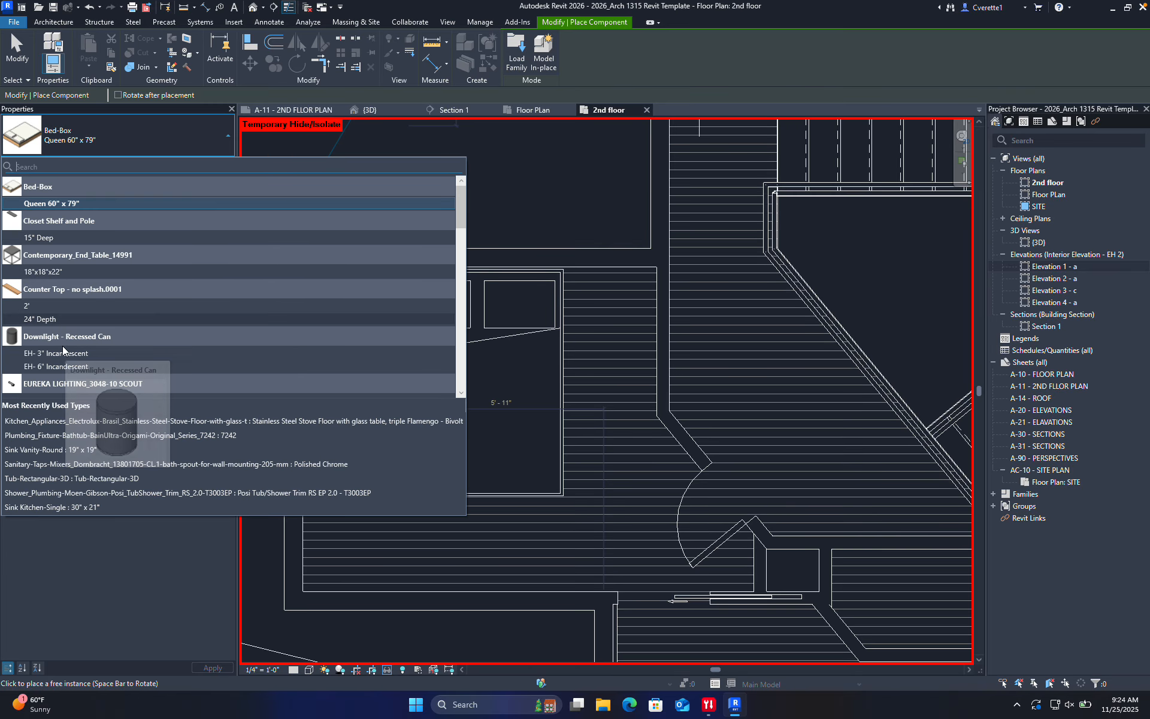
scroll(49, 240, down, 5)
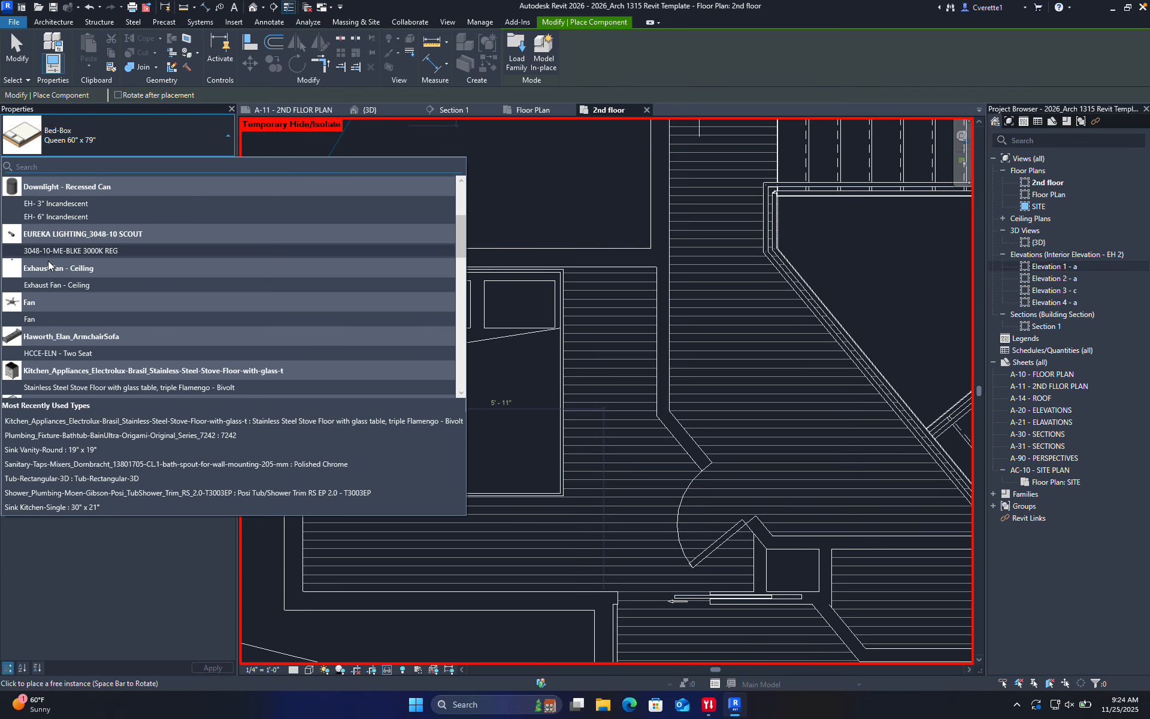
scroll(49, 311, down, 3)
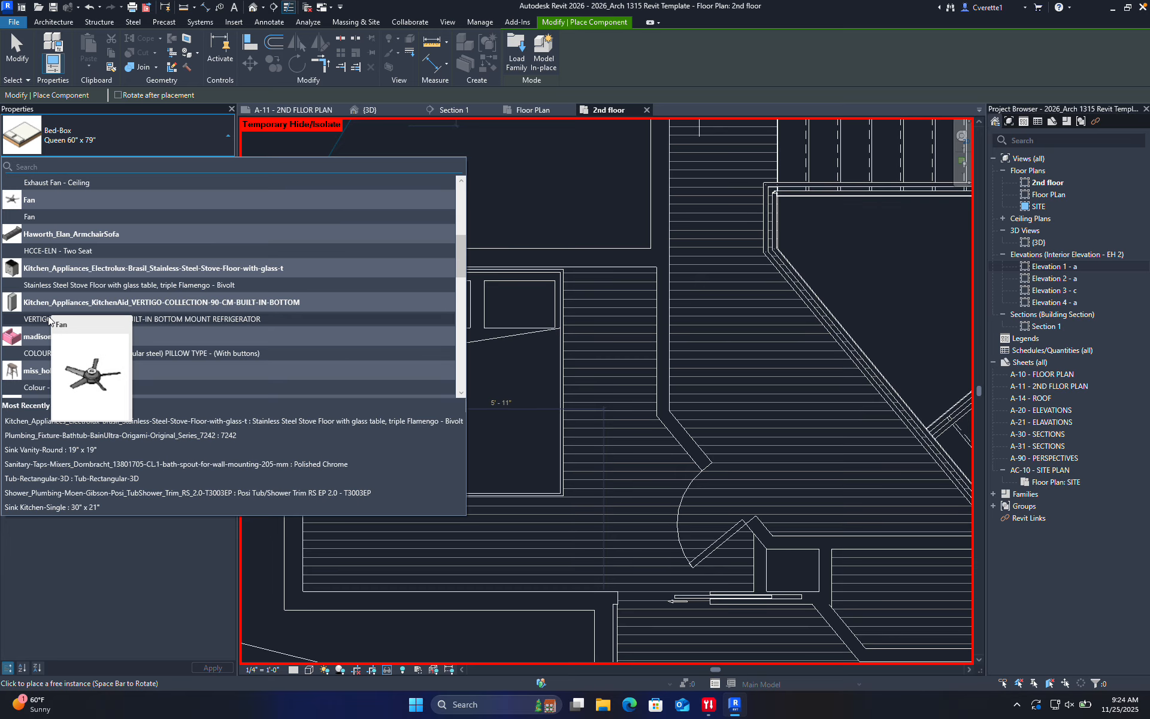
scroll(42, 299, down, 2)
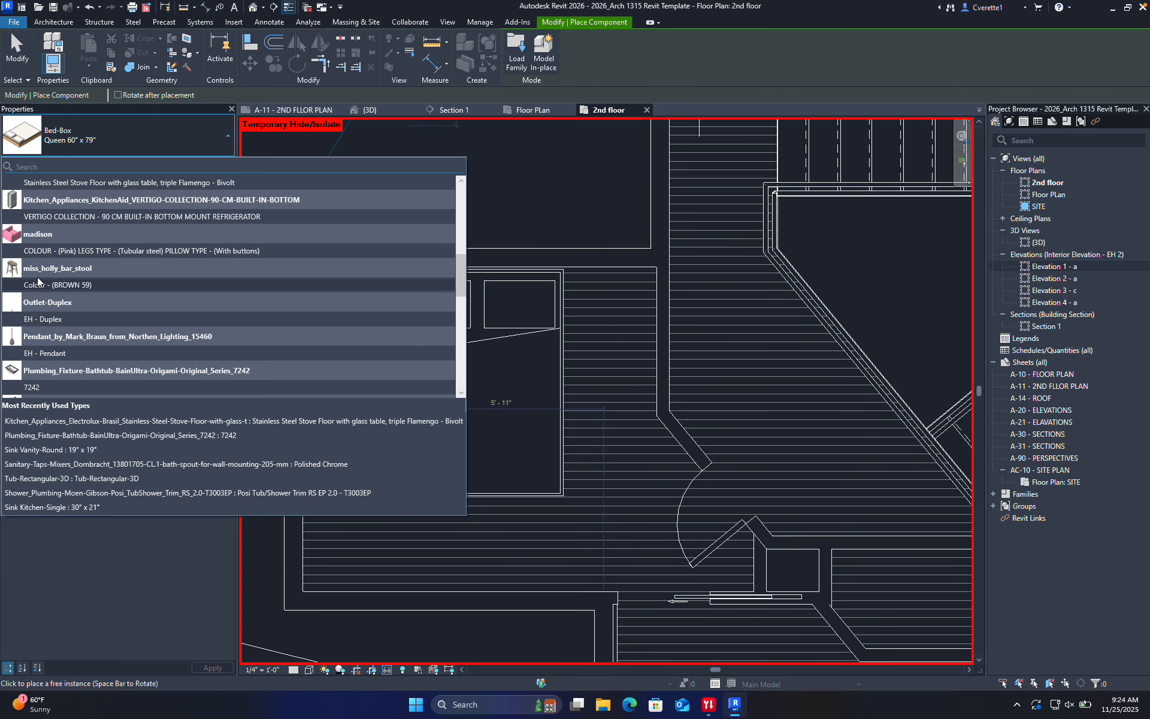
scroll(42, 294, down, 4)
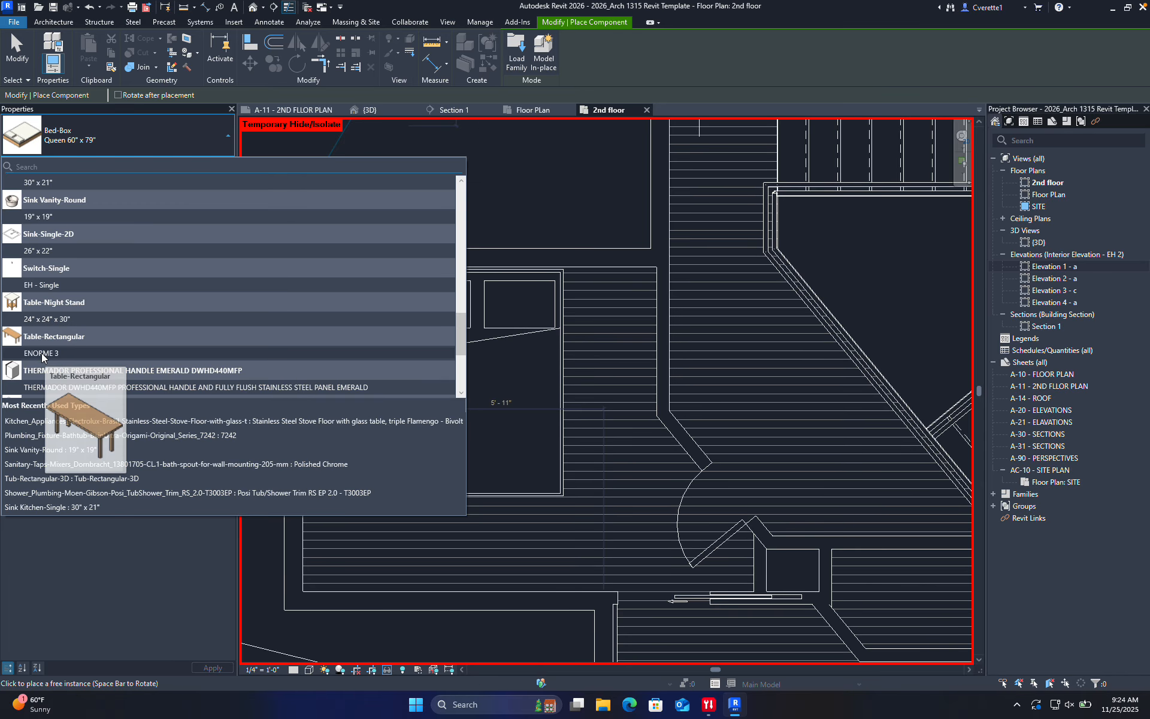
click(43, 319)
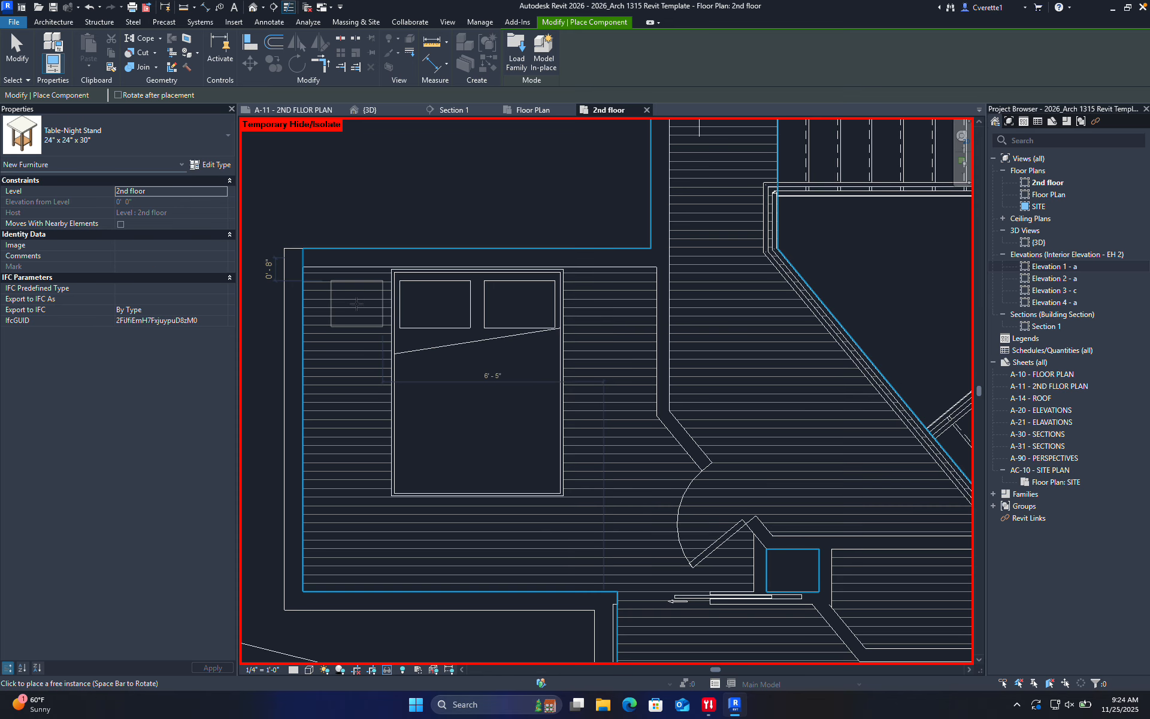
scroll(283, 275, up, 2)
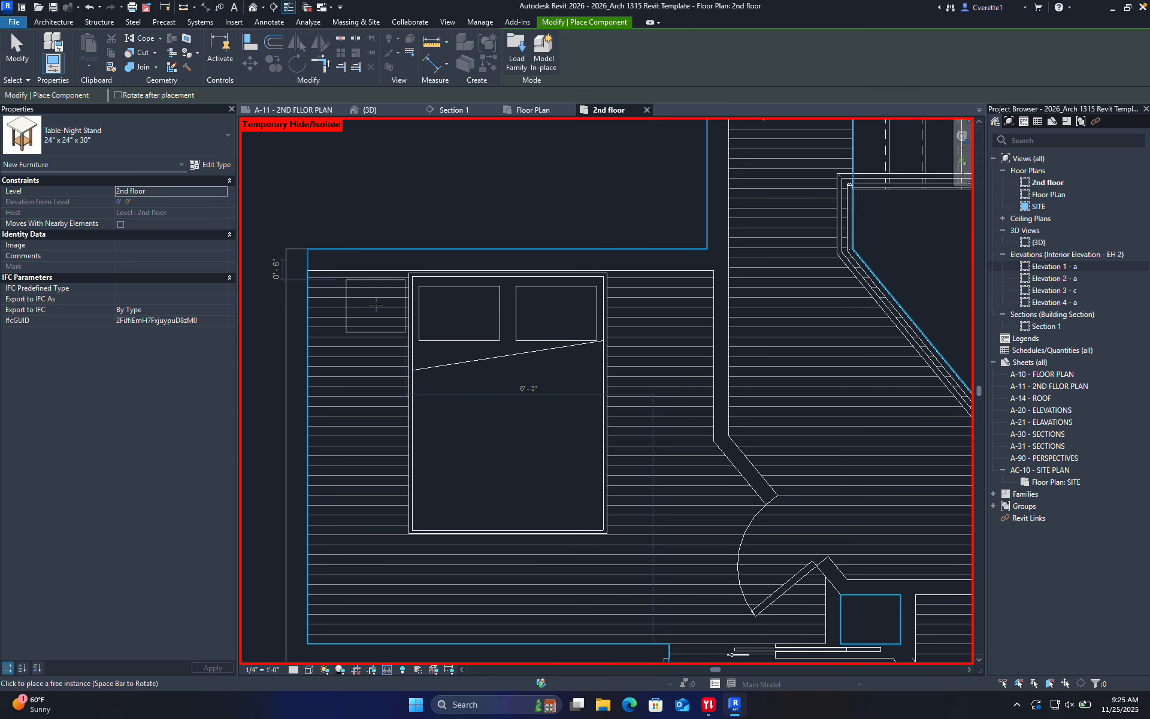
click(373, 297)
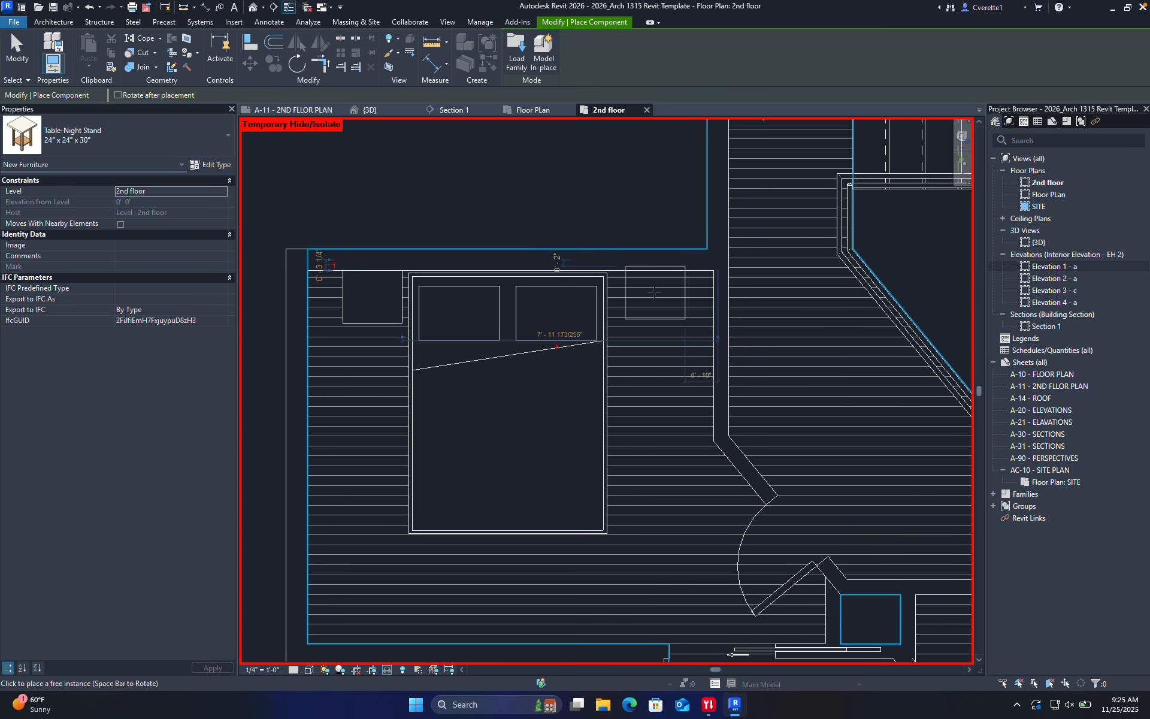
click(646, 296)
key(Escape)
Shift the plan up and start another component placement with CM, opening the furniture type list
scroll(610, 270, down, 3)
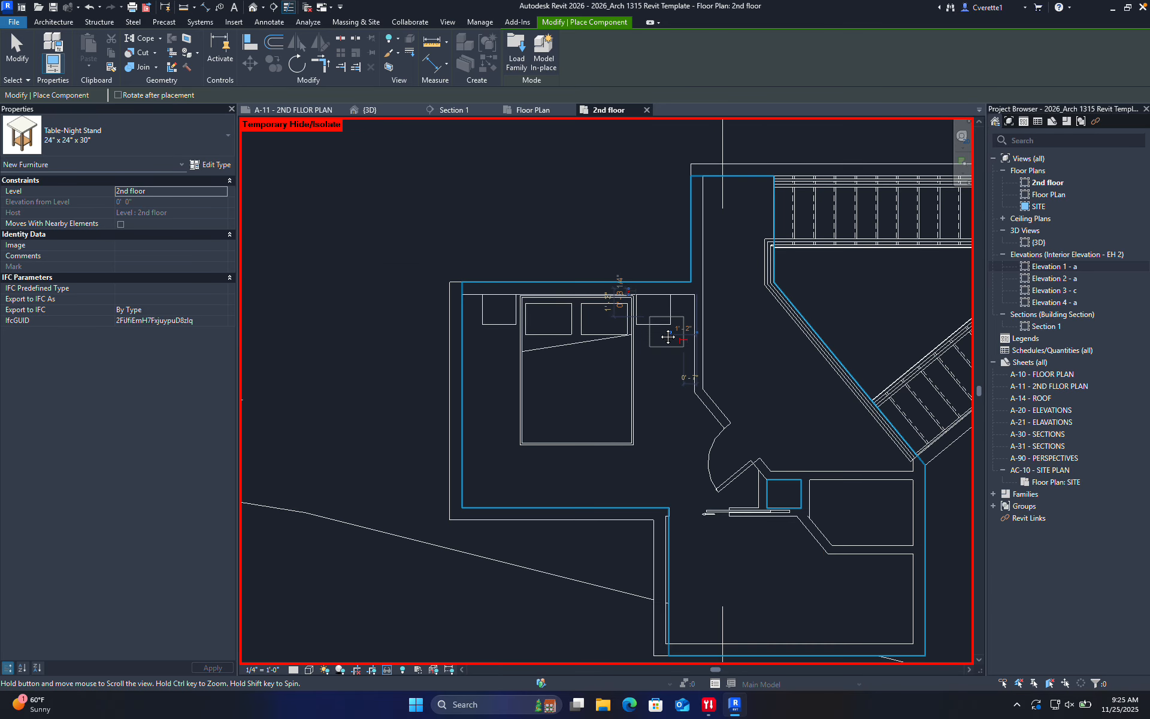
middle_drag(569, 386, 556, 307)
key(c)
key(m)
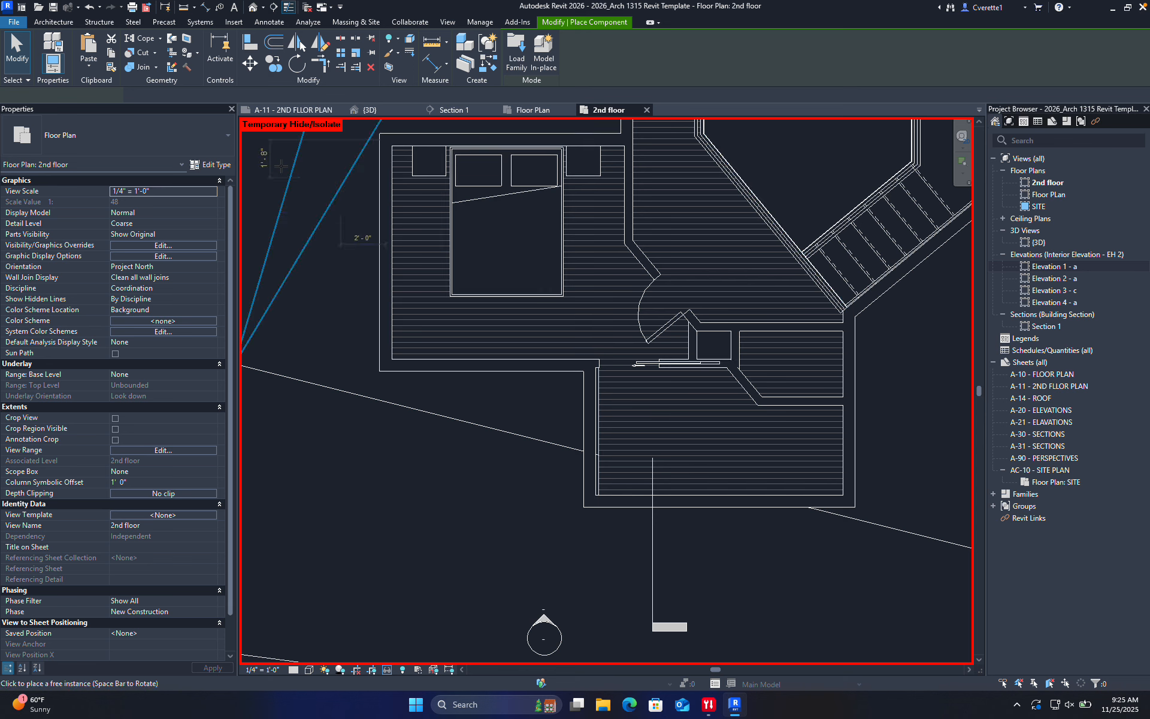
click(149, 146)
Pick the pink madison sofa type, then cancel its placement
scroll(120, 303, up, 3)
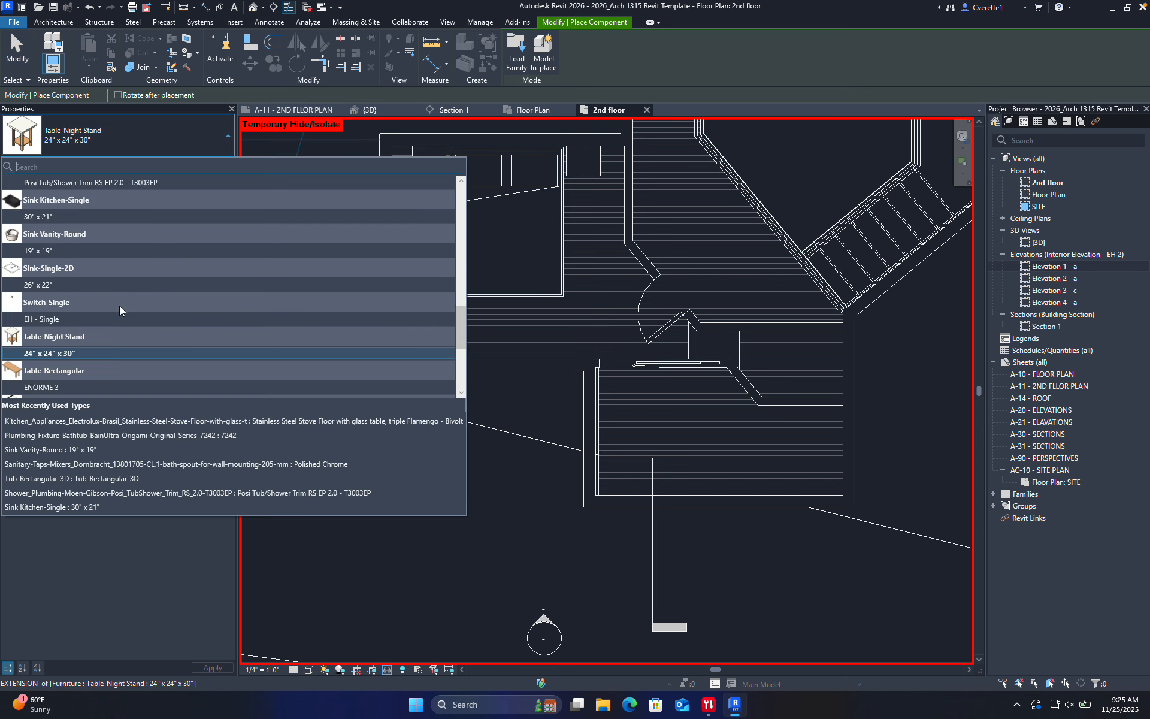
scroll(93, 260, up, 6)
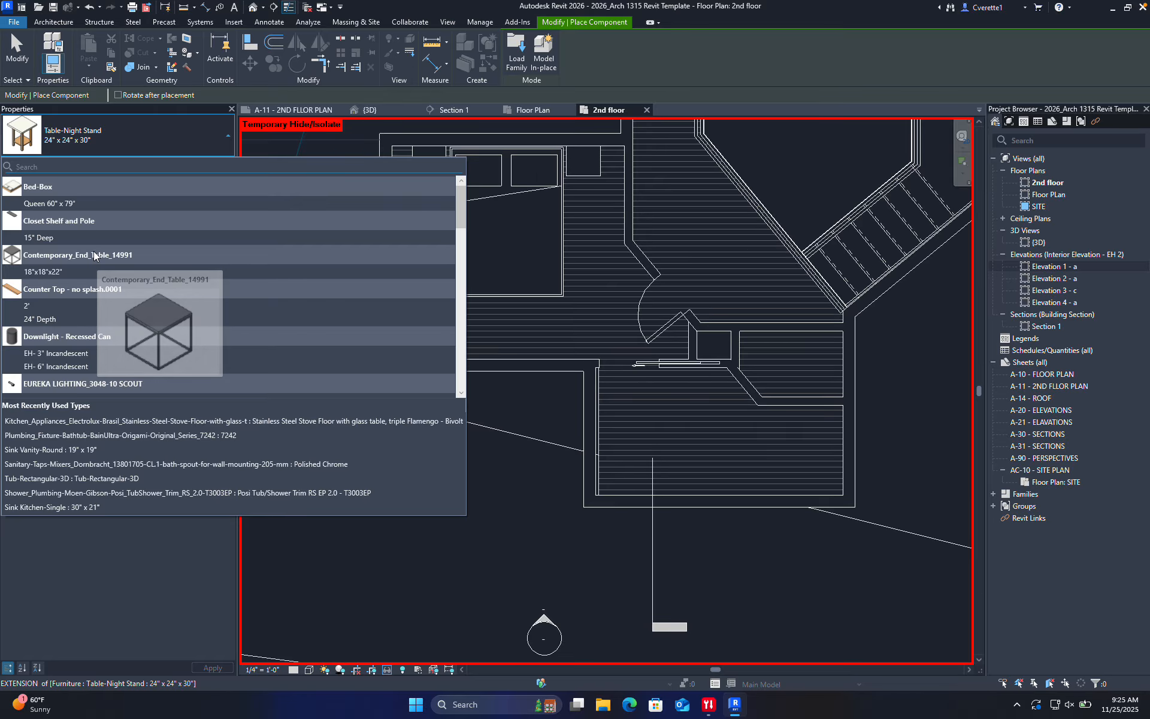
scroll(53, 270, down, 1)
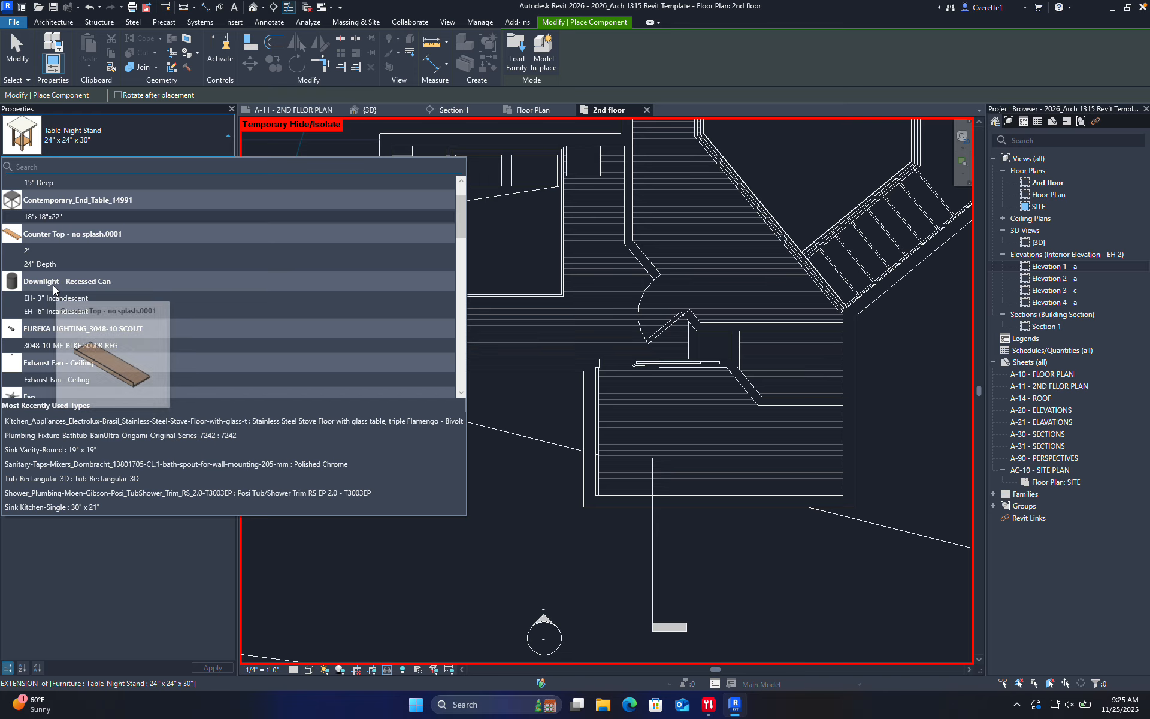
scroll(51, 279, down, 3)
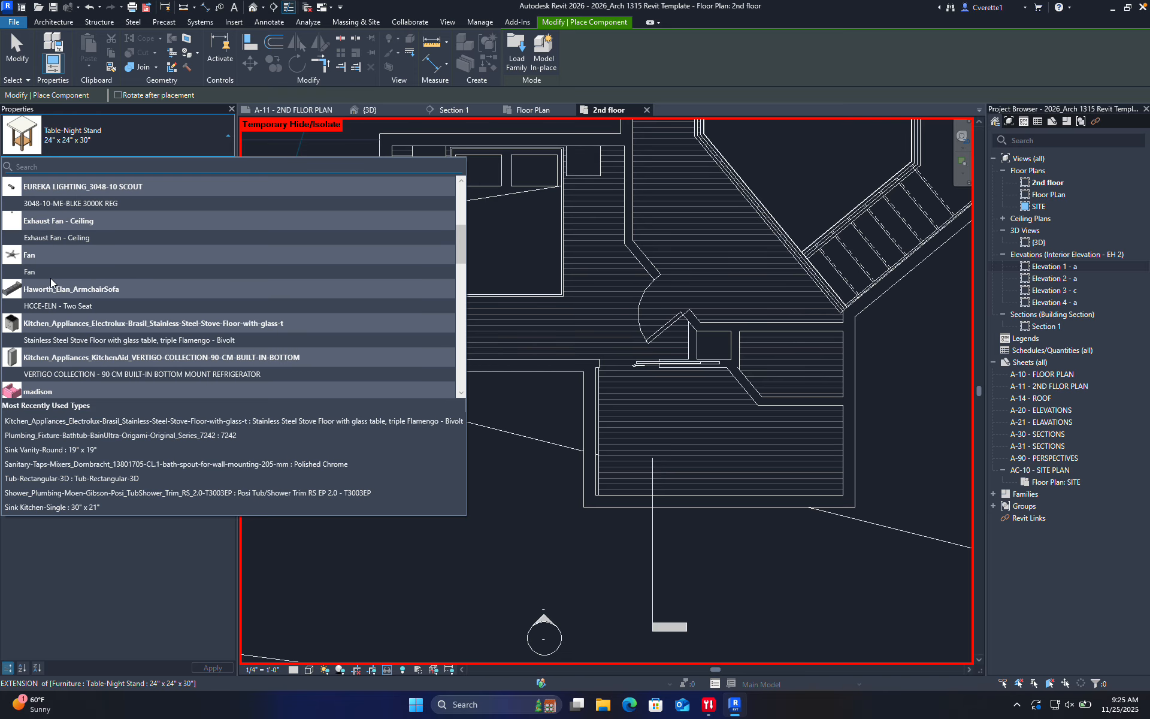
scroll(60, 317, down, 2)
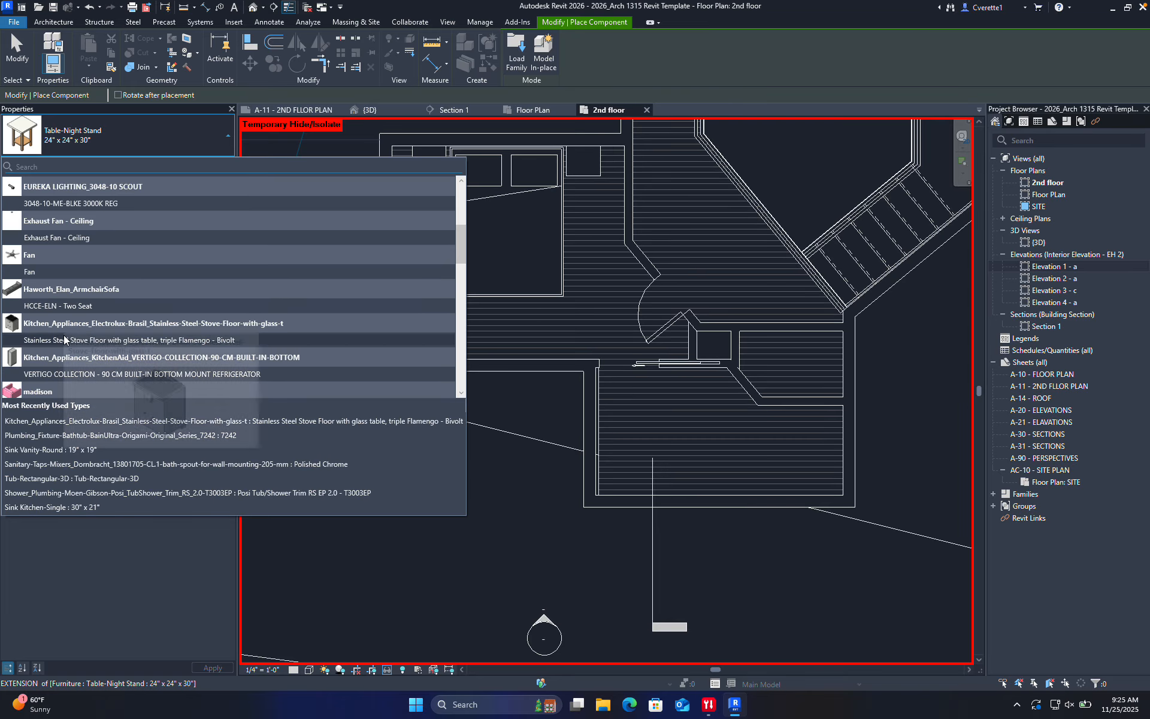
click(54, 289)
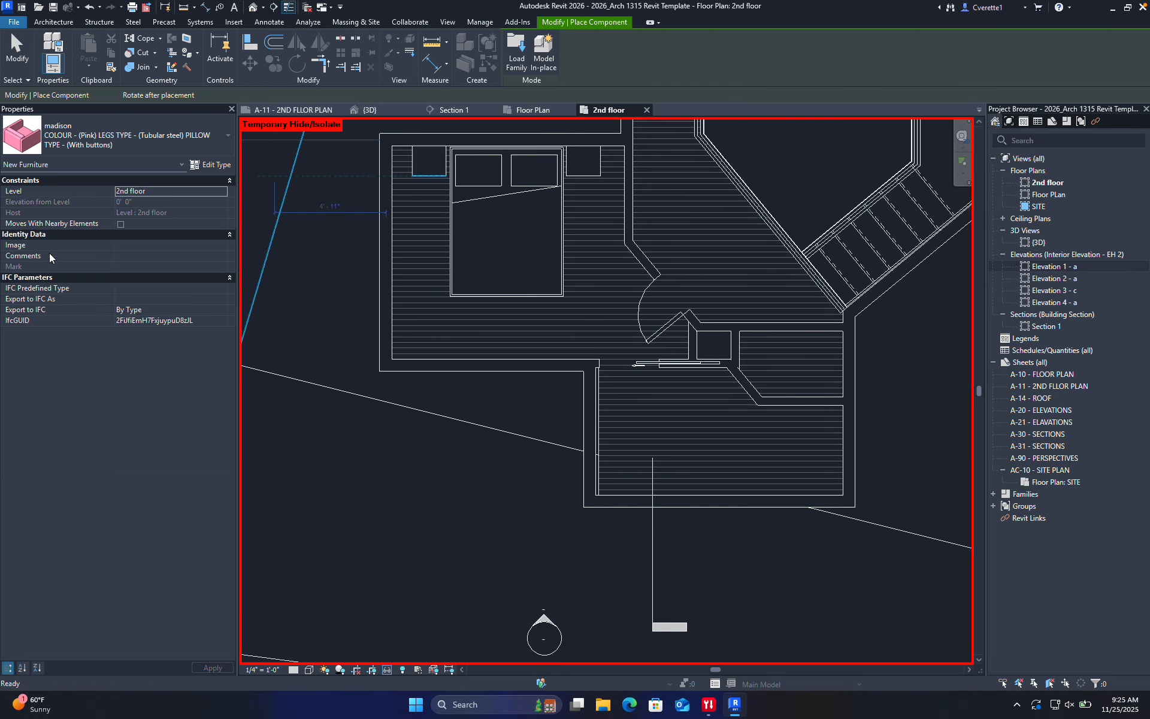
scroll(376, 313, up, 4)
scroll(506, 452, down, 4)
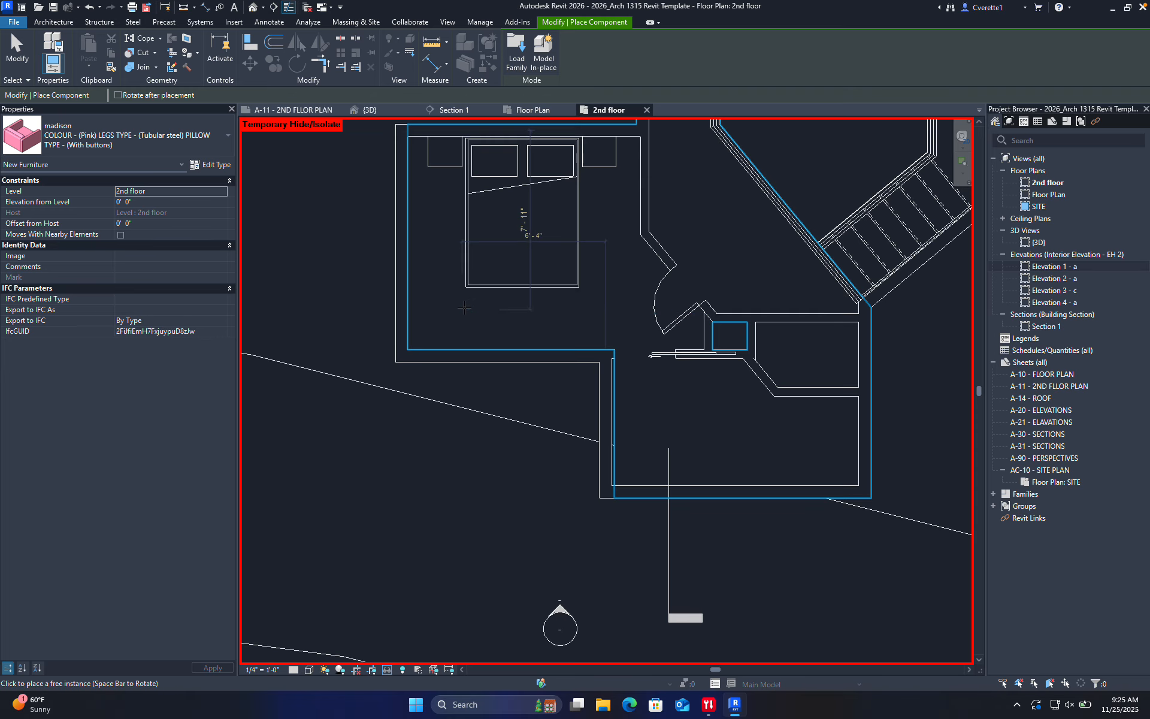
scroll(506, 452, down, 3)
scroll(508, 379, up, 5)
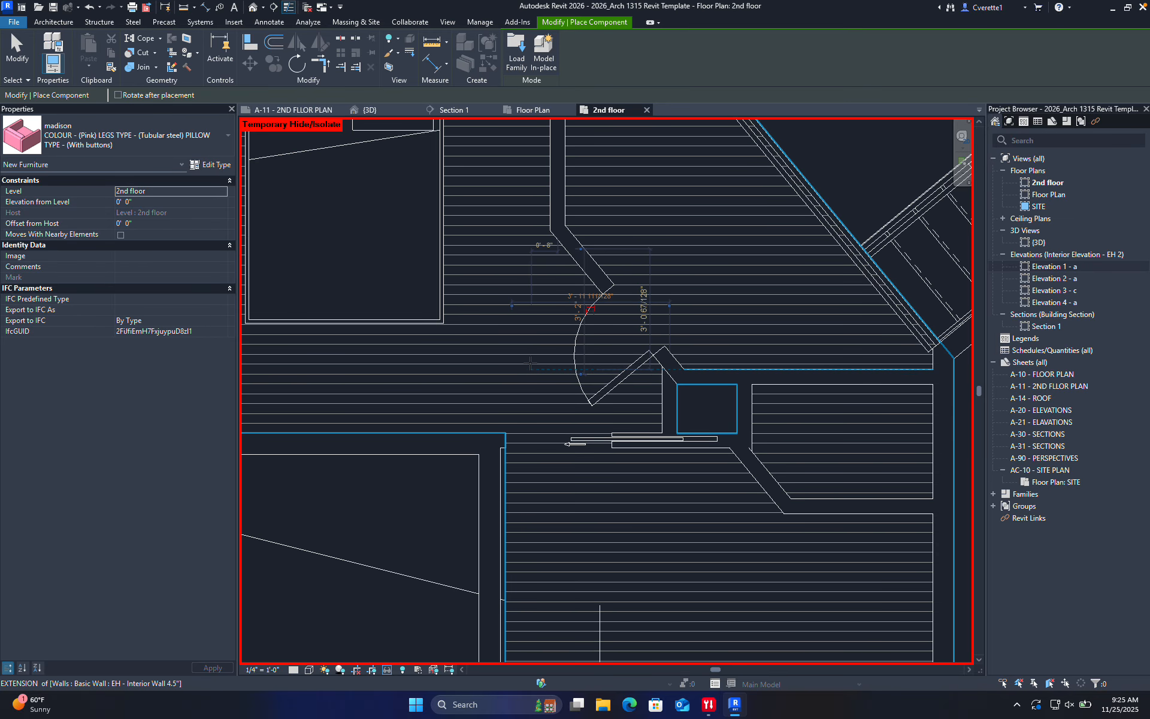
key(Escape)
key(Escape)
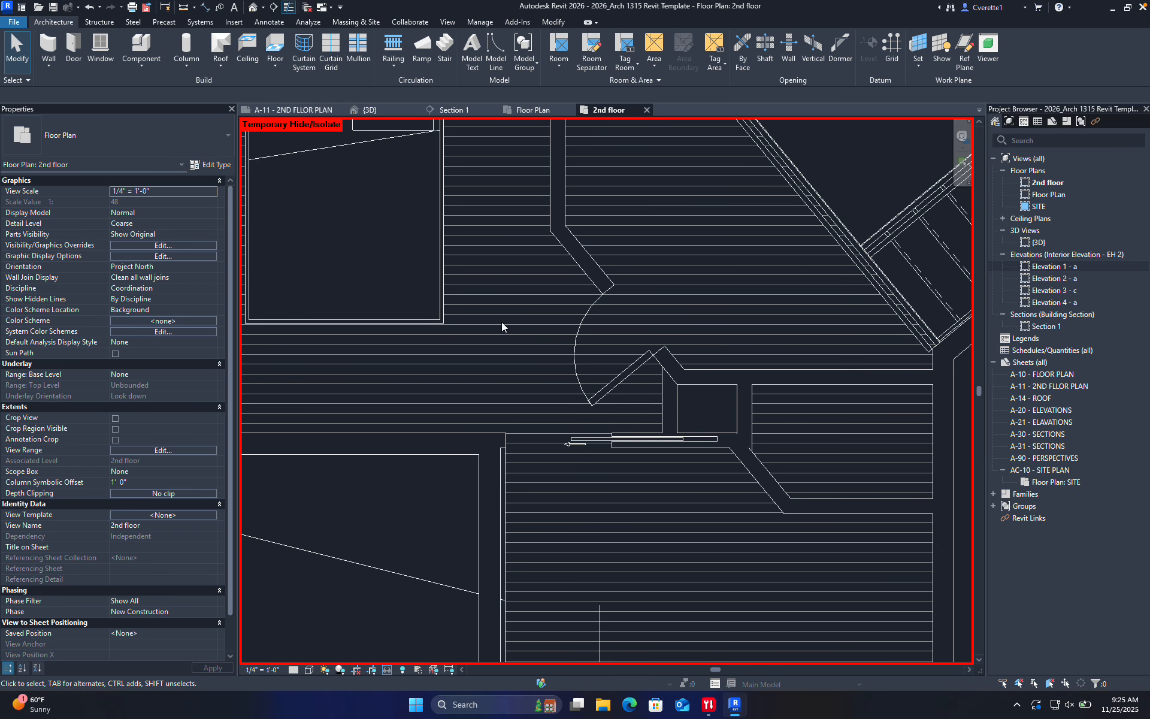
Inspect the pink madison sofa in the 3D view, then return to the 2nd floor plan centred on the bedroom
click(387, 113)
scroll(429, 405, up, 5)
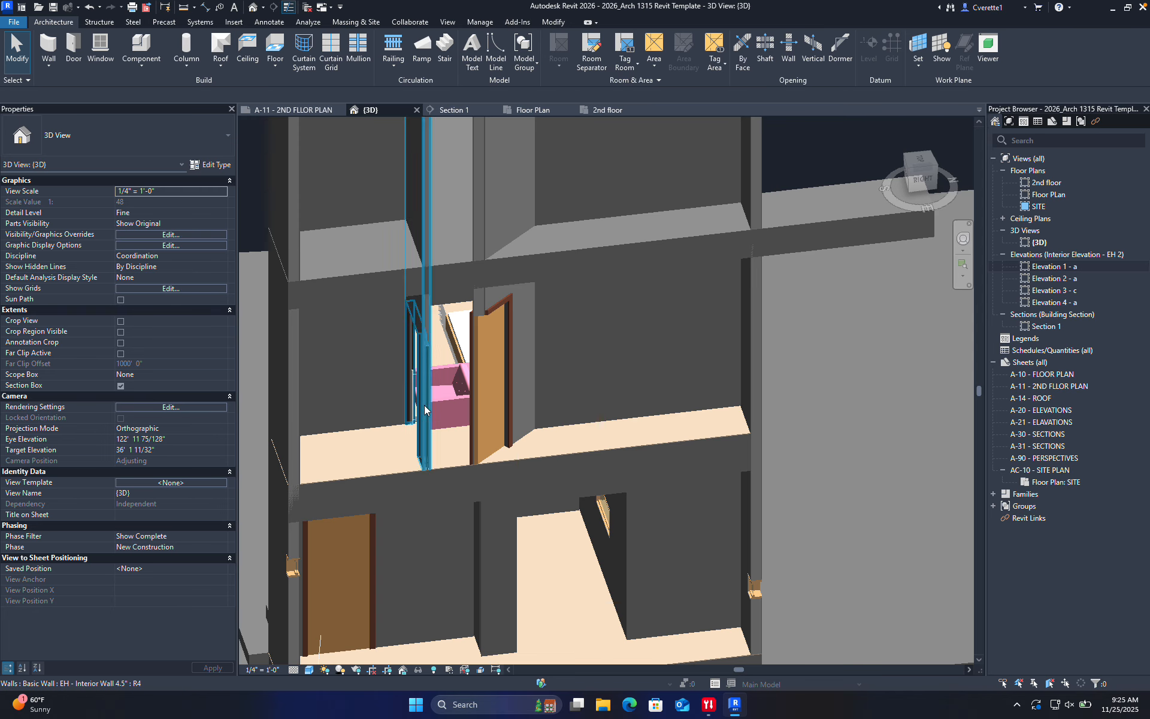
scroll(442, 402, up, 4)
click(476, 393)
click(250, 114)
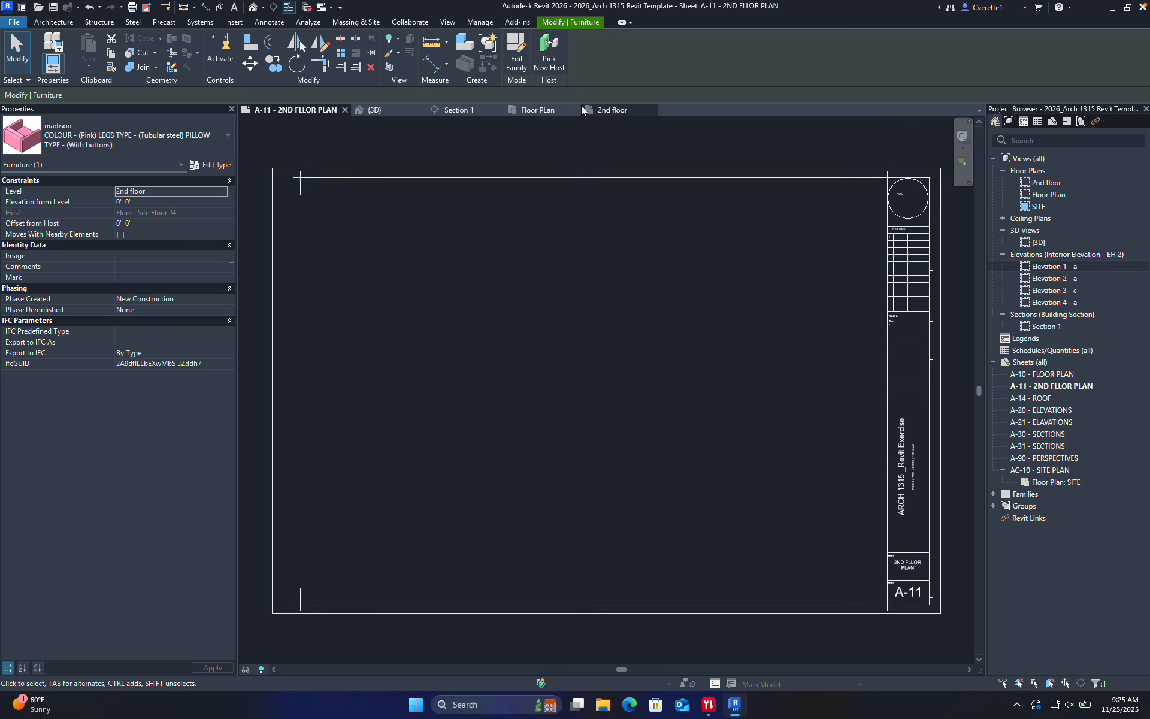
click(593, 108)
scroll(491, 295, down, 1)
middle_drag(490, 295, 497, 314)
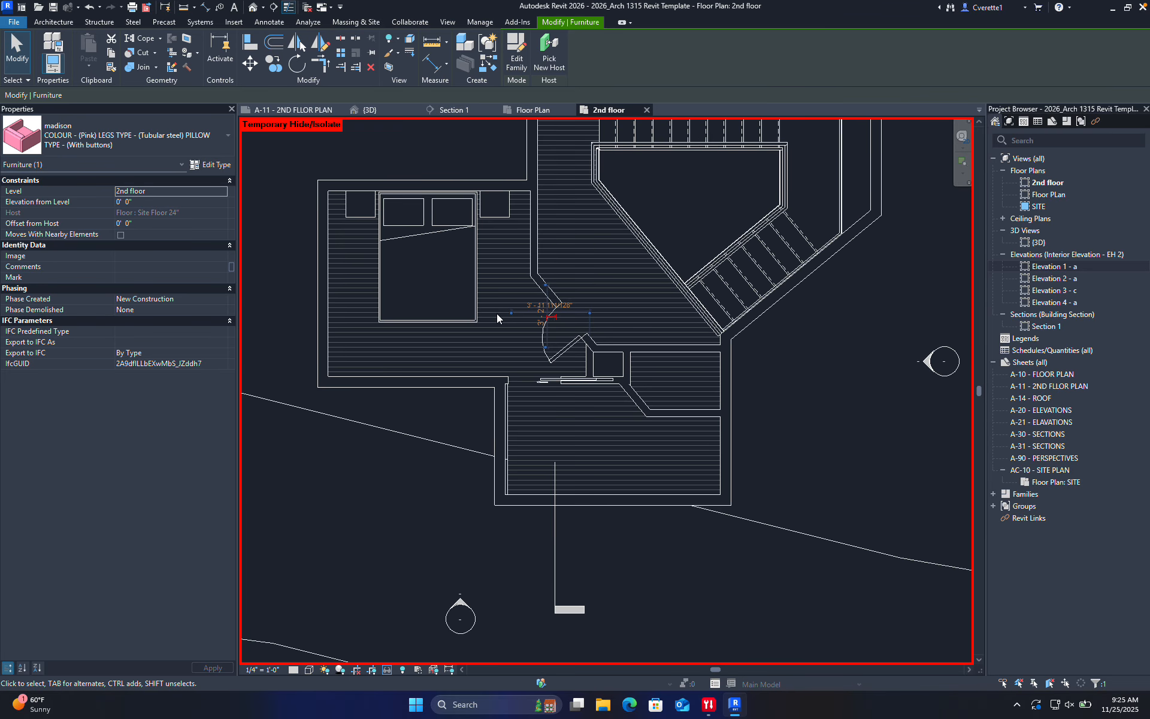
Set the 2nd floor plan's detail level to Fine while hidden elements are temporarily revealed
click(401, 669)
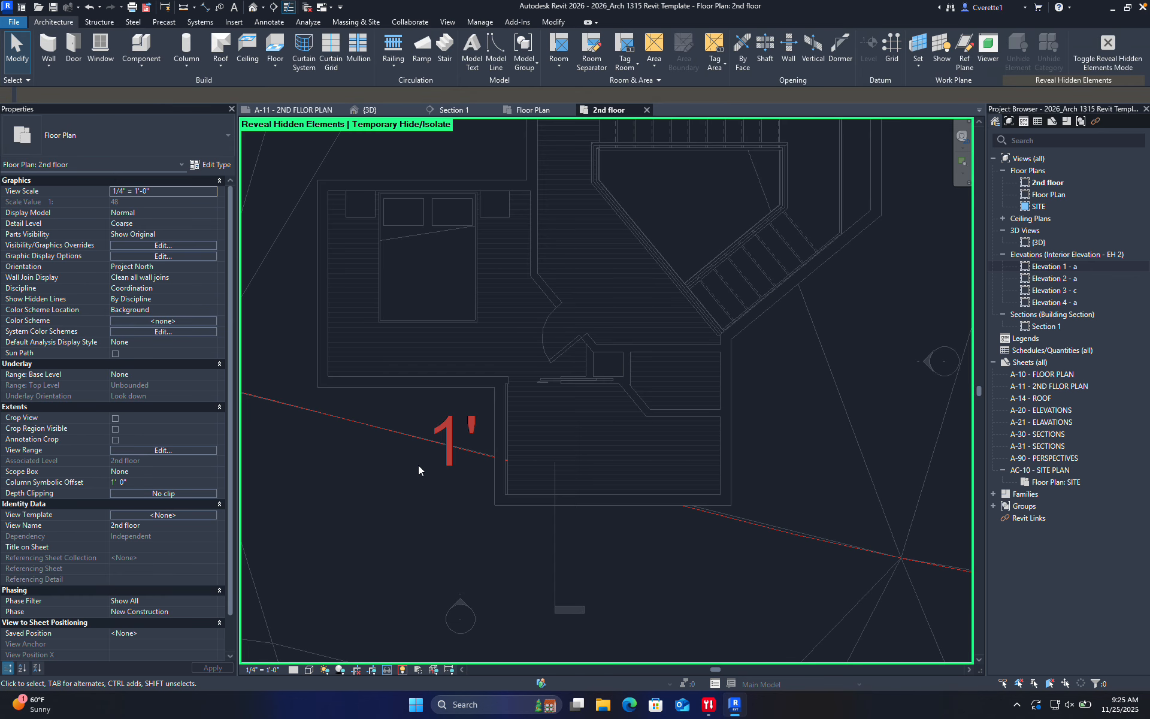
scroll(574, 384, down, 10)
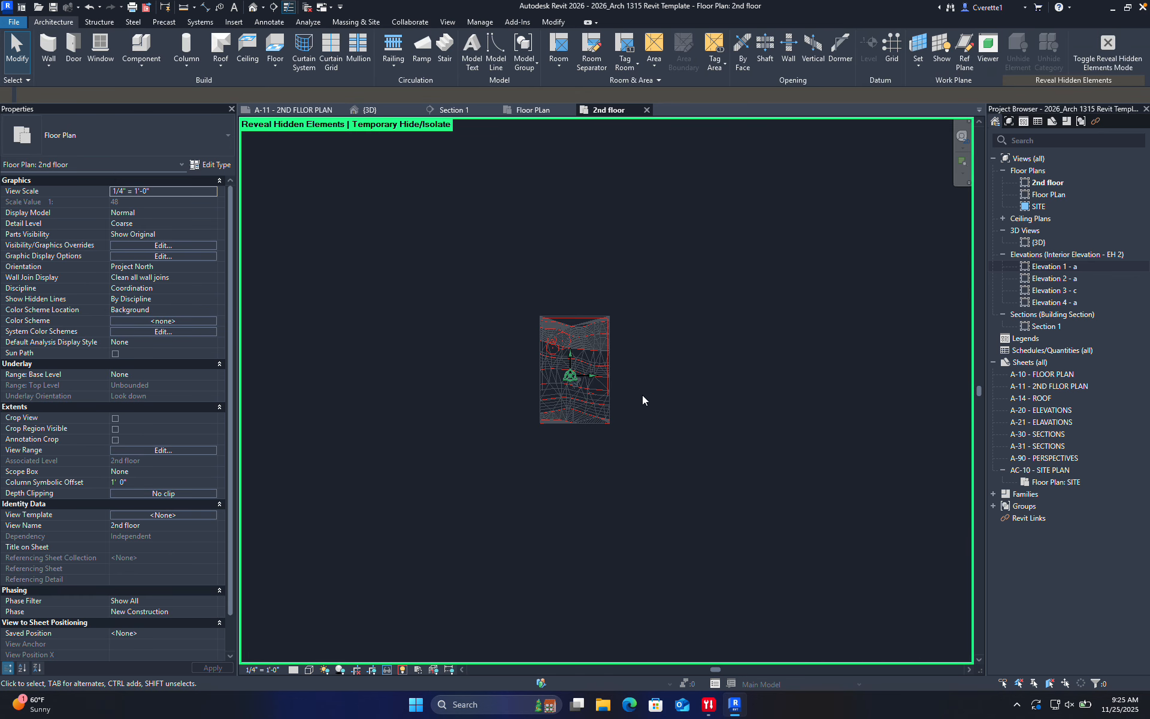
scroll(573, 387, up, 8)
middle_drag(475, 392, 513, 387)
scroll(529, 436, up, 5)
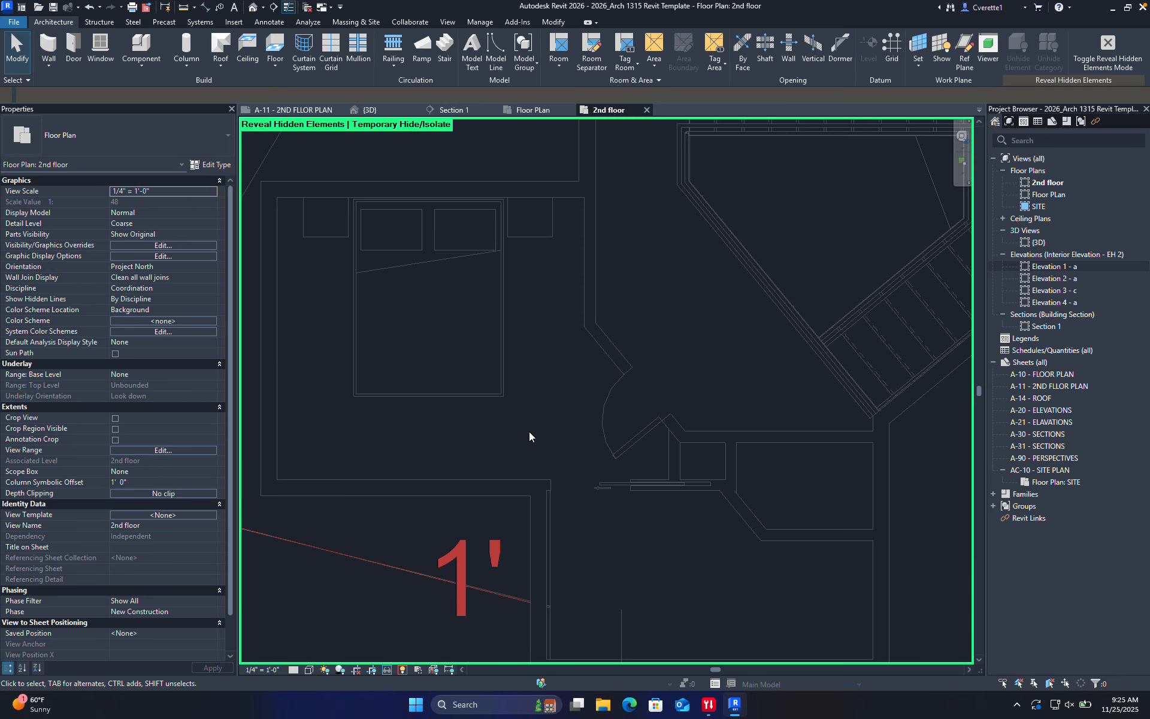
click(294, 669)
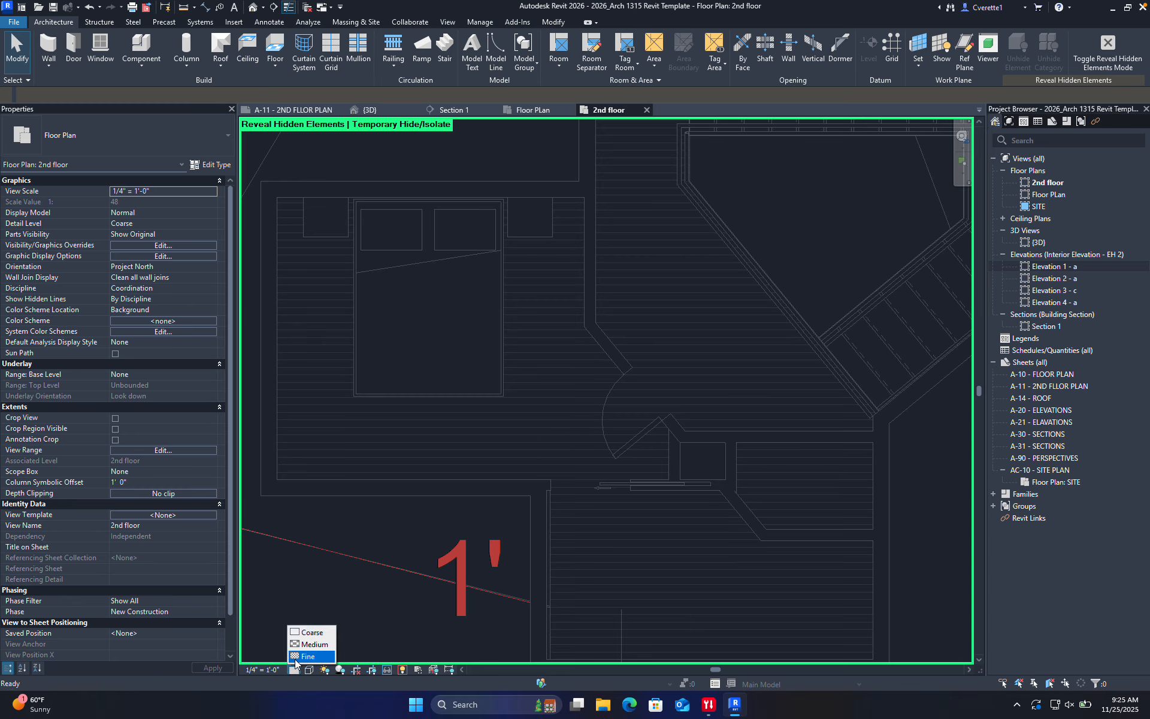
click(307, 656)
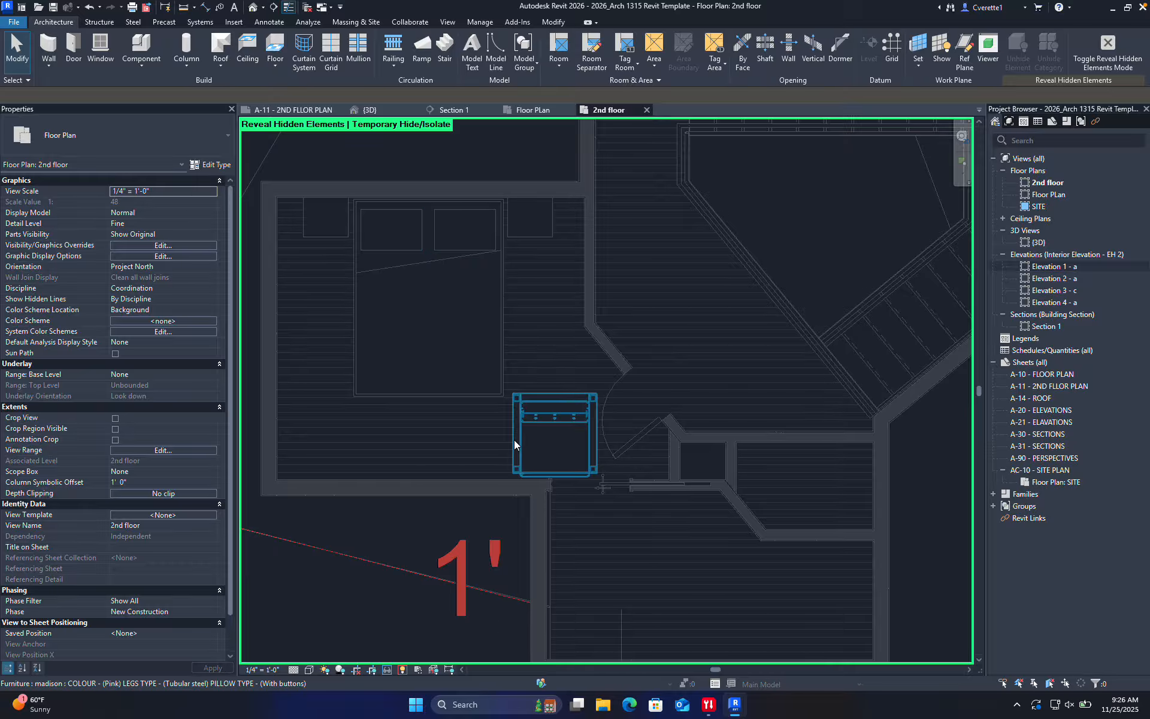
click(404, 669)
Move the madison sofa into the bedroom's lower-left corner below the bed
scroll(439, 585, down, 3)
scroll(508, 487, up, 4)
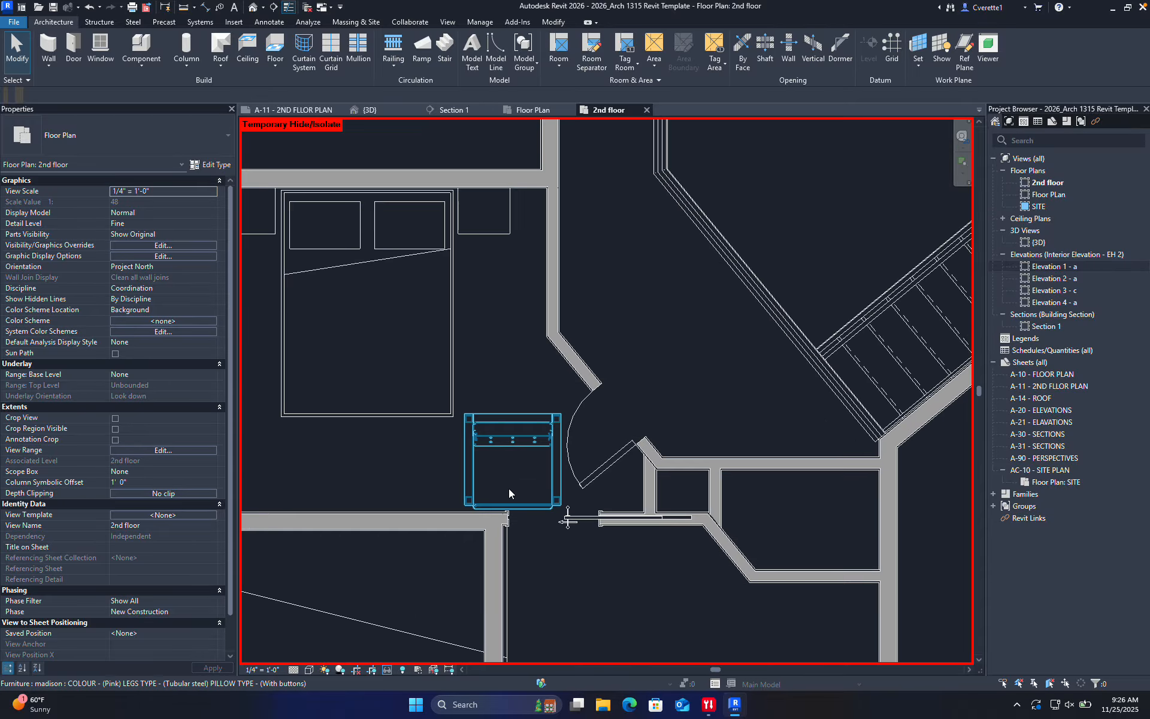
drag(498, 421, 350, 422)
middle_drag(351, 422, 604, 415)
ctrl+drag(604, 414, 512, 431)
click(695, 544)
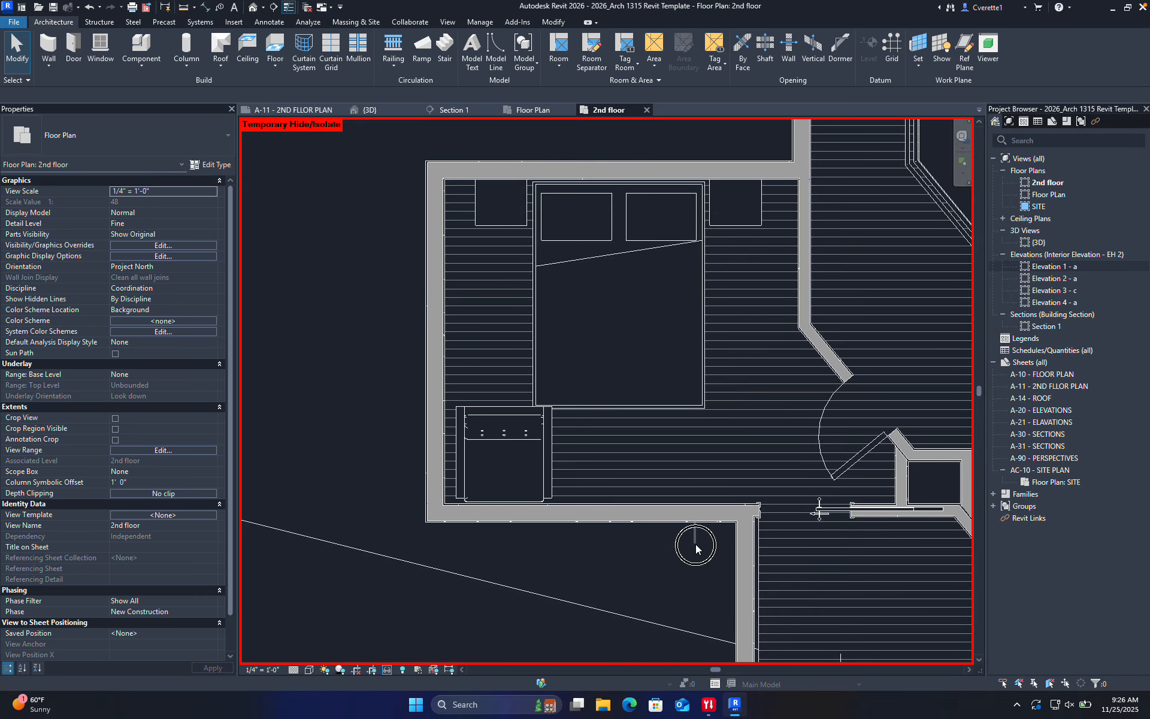
Drag the bedroom's lower wall further down
click(666, 516)
drag(665, 516, 664, 554)
middle_drag(662, 525, 550, 402)
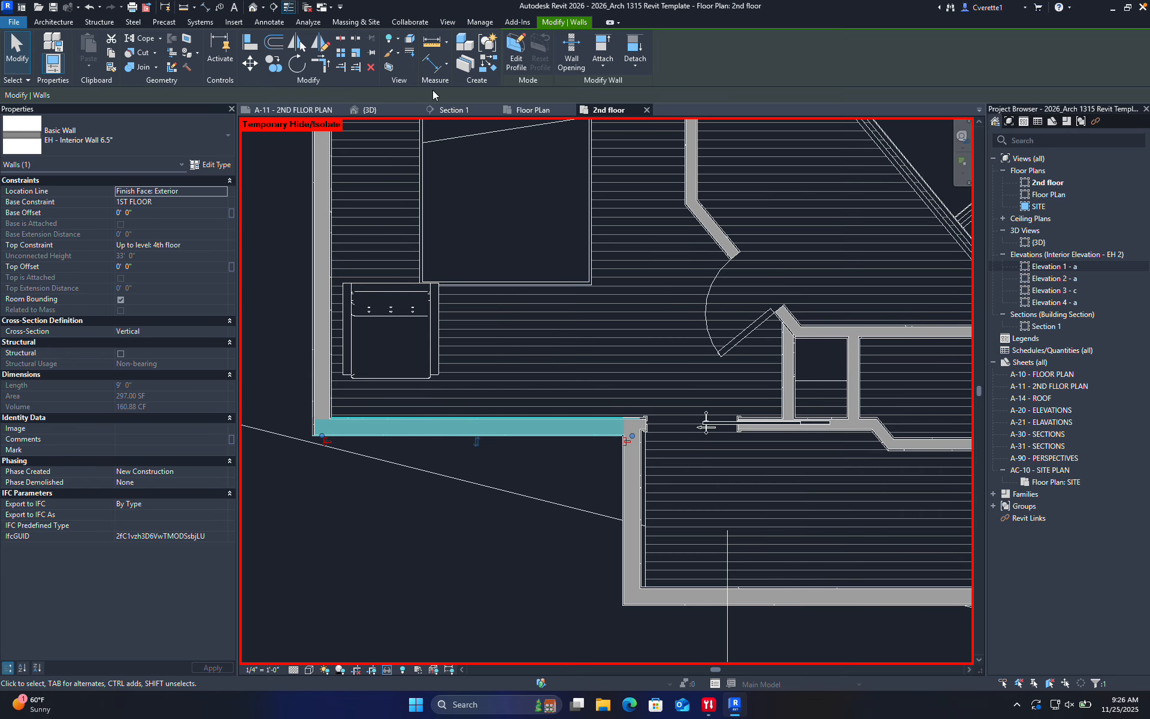
In the 3D view, orbit to the 6.5" interior wall beside the entry steps and delete it
click(393, 108)
scroll(490, 320, down, 5)
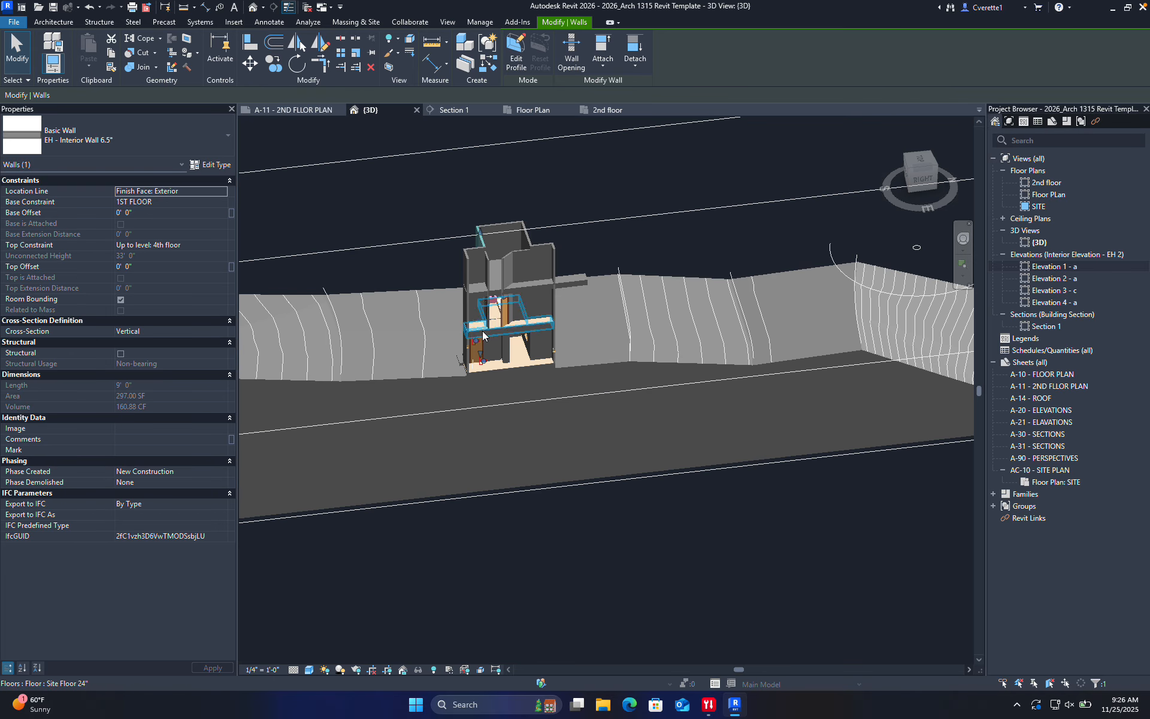
shift+middle_drag(482, 331, 676, 326)
scroll(505, 346, up, 7)
shift+middle_drag(365, 428, 654, 408)
scroll(289, 389, up, 3)
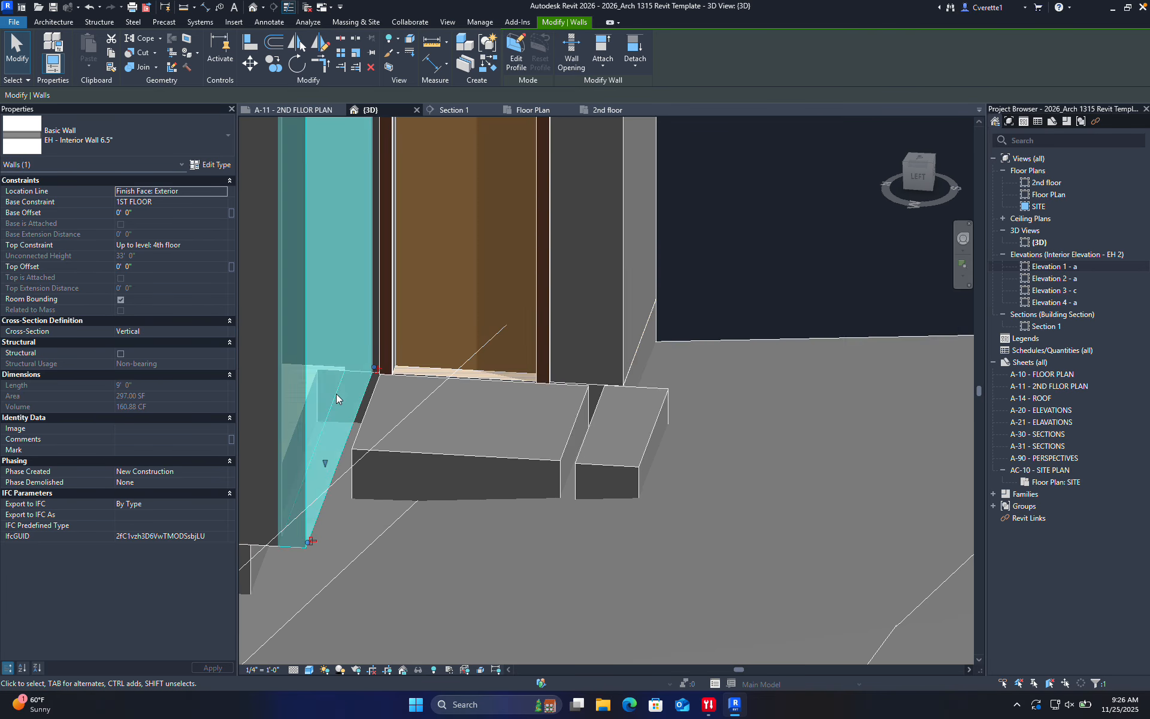
middle_drag(336, 393, 511, 391)
key(Delete)
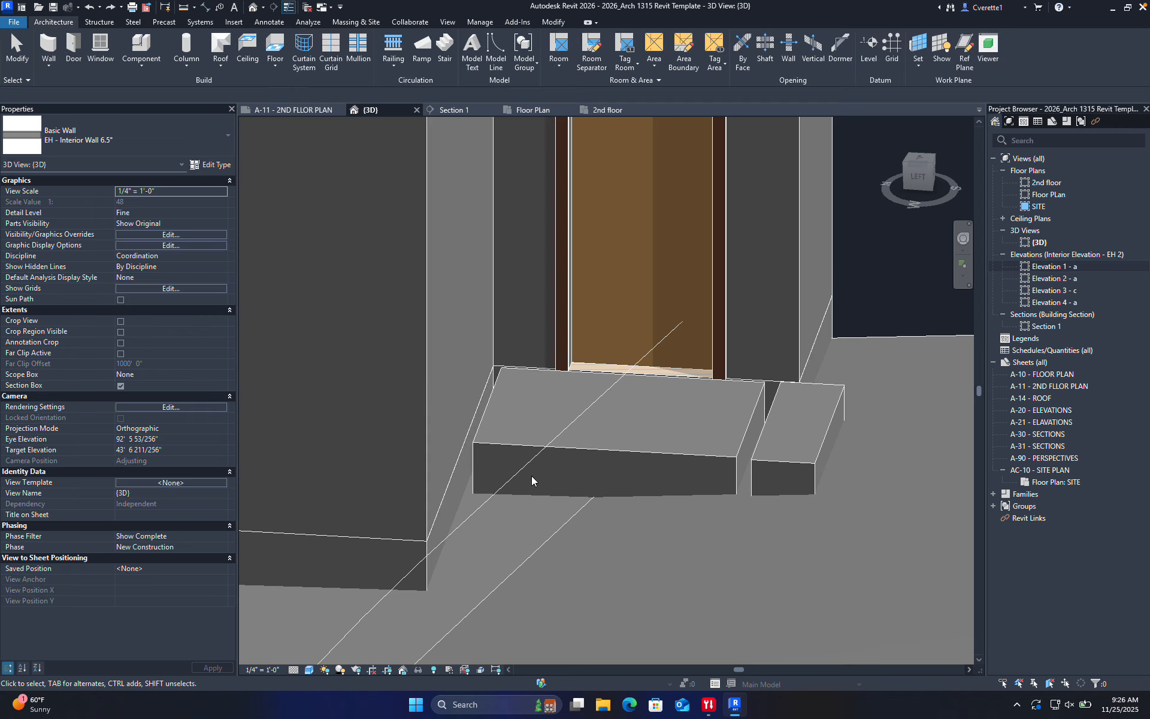
Return to the 2nd floor plan and start placing another component with CM
scroll(532, 533, down, 2)
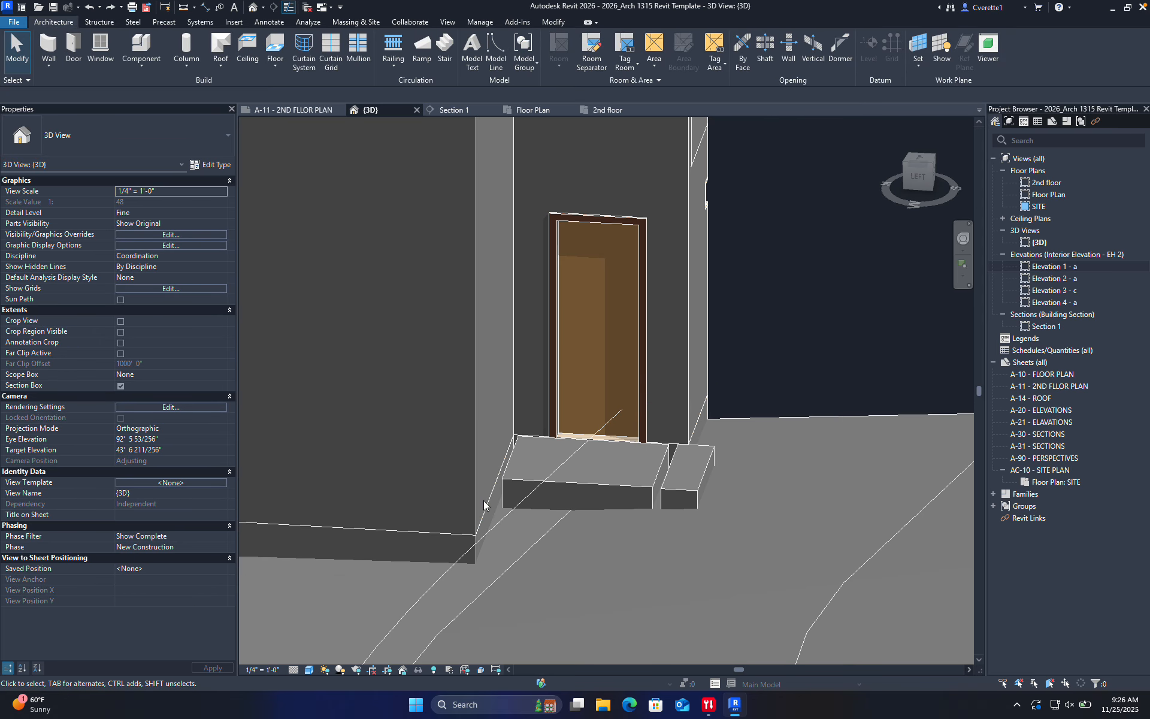
scroll(481, 465, down, 7)
shift+middle_drag(546, 460, 450, 520)
scroll(496, 417, up, 8)
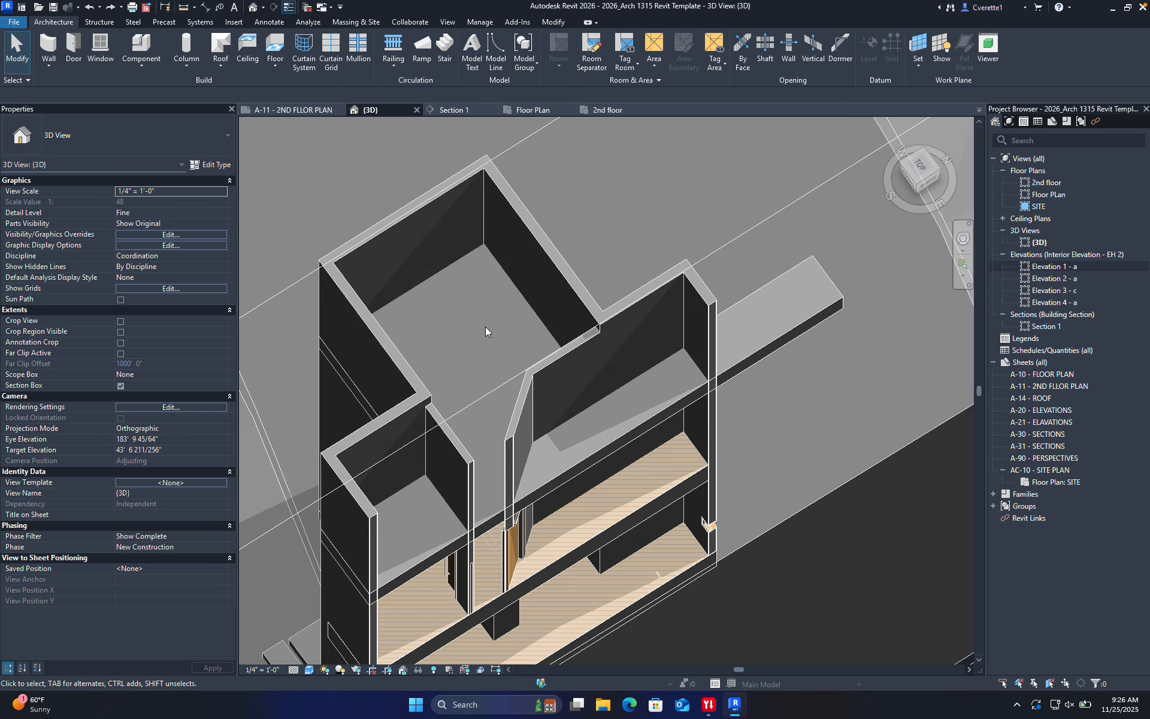
click(612, 109)
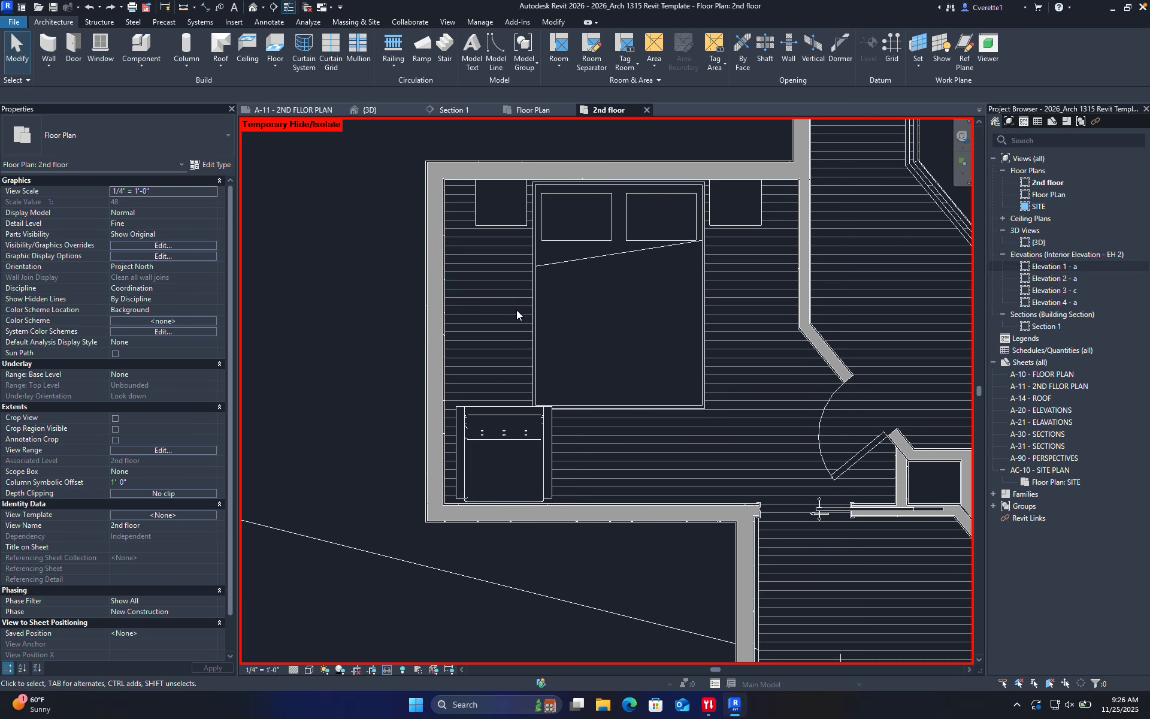
key(c)
key(m)
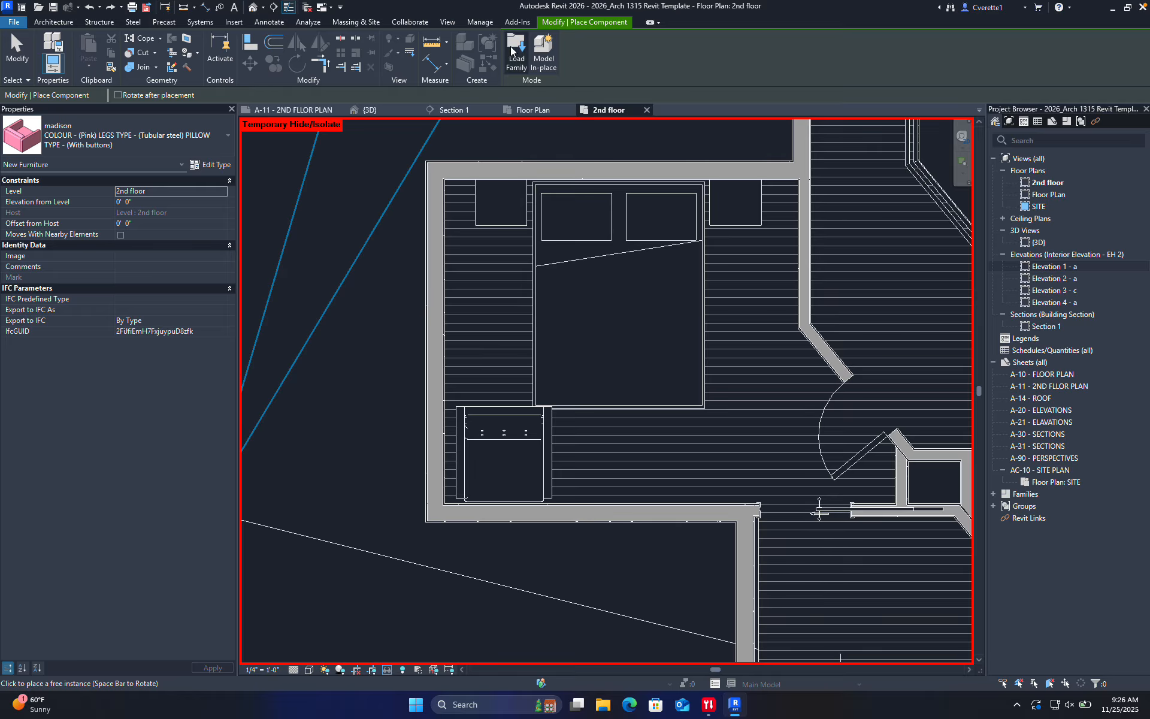
Attempt to load Doors_GEALAN_S9000_Sliding-Door.rfa from the Desktop, accept the category warning, then cancel the browser
click(520, 63)
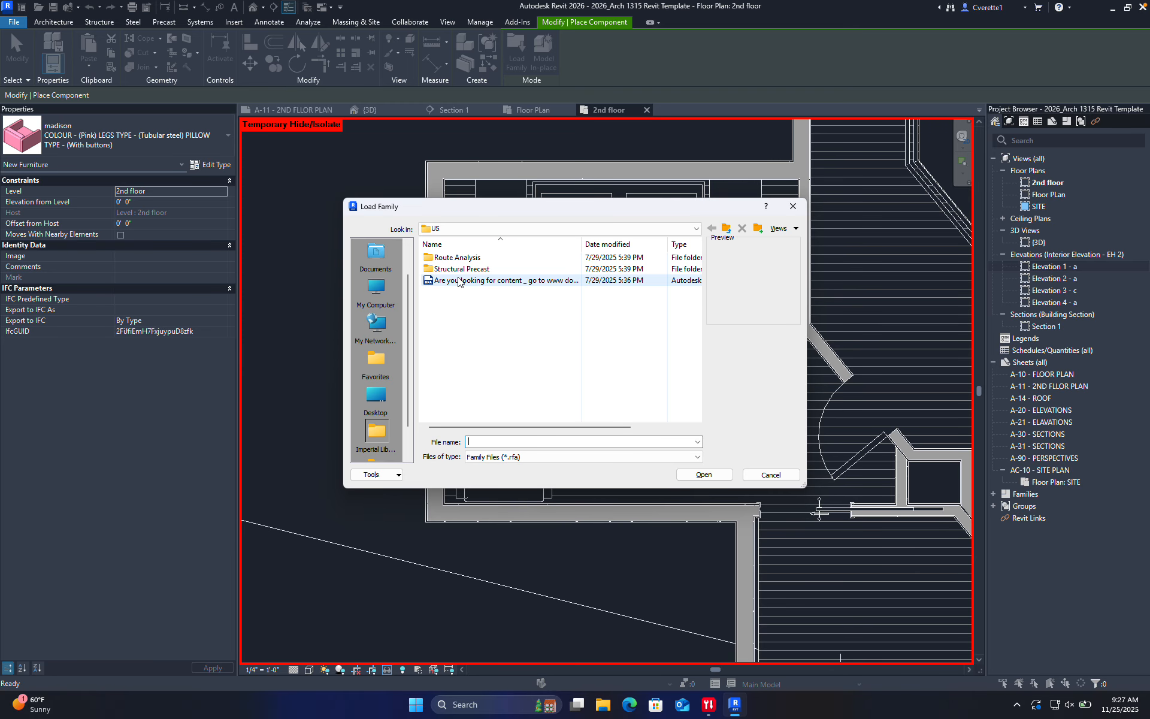
click(369, 291)
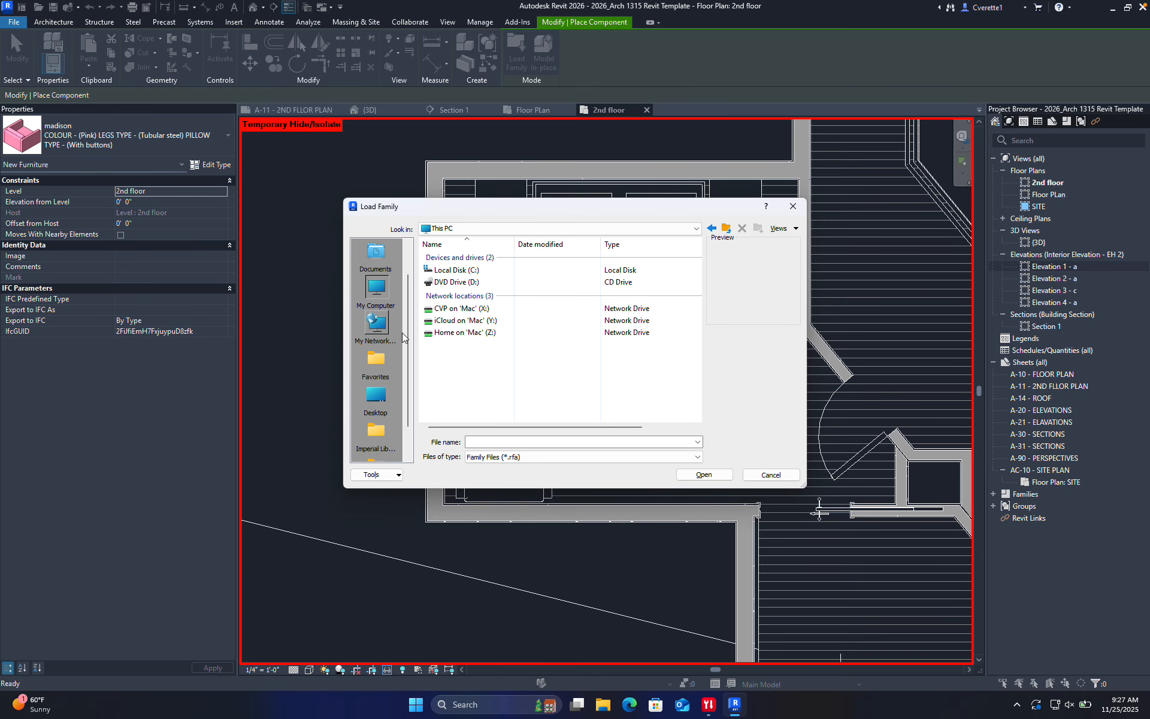
click(376, 395)
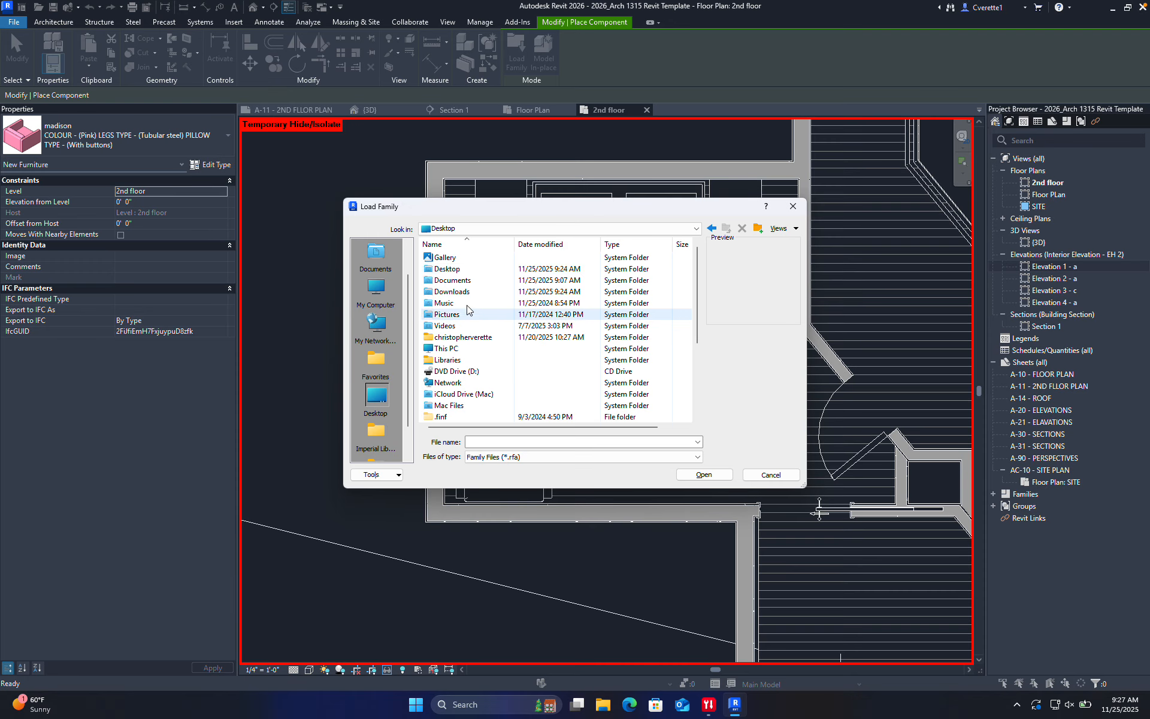
scroll(461, 324, down, 4)
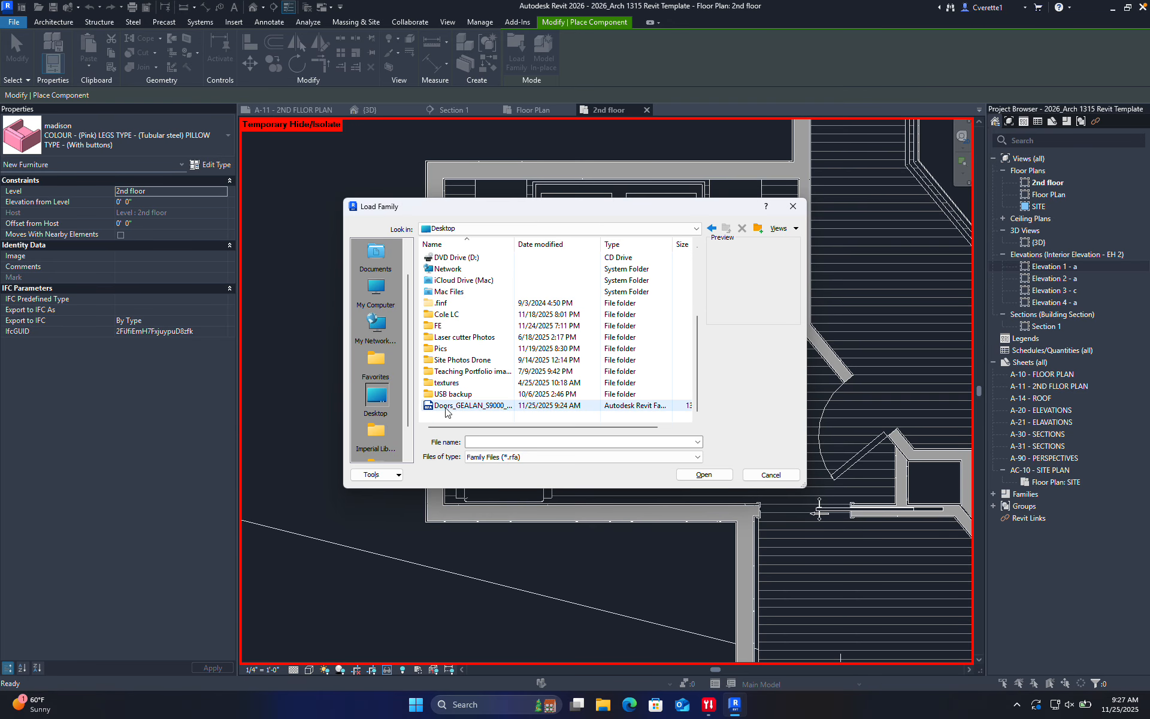
click(462, 407)
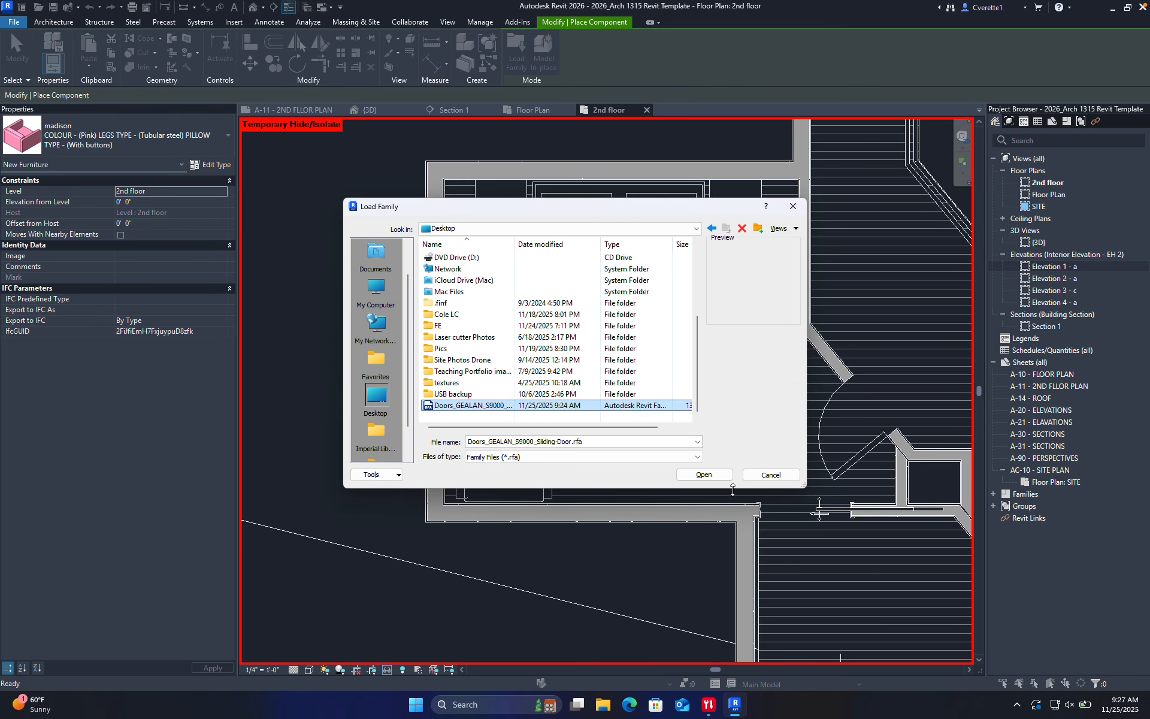
click(703, 474)
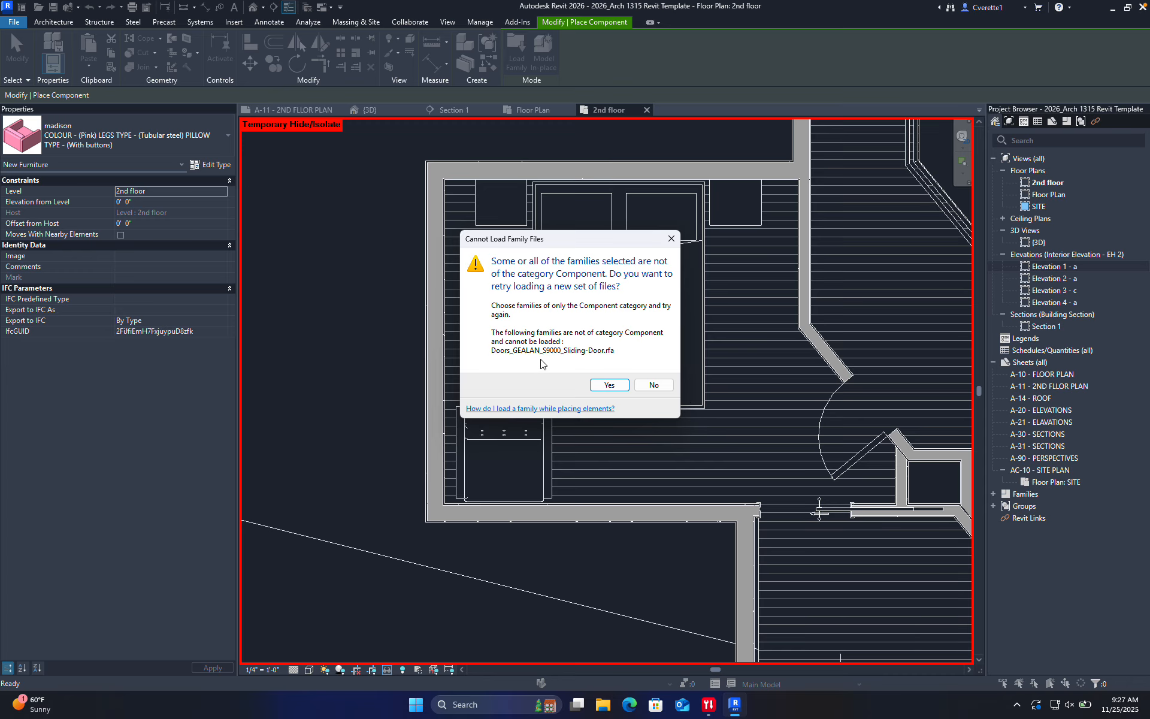
click(609, 384)
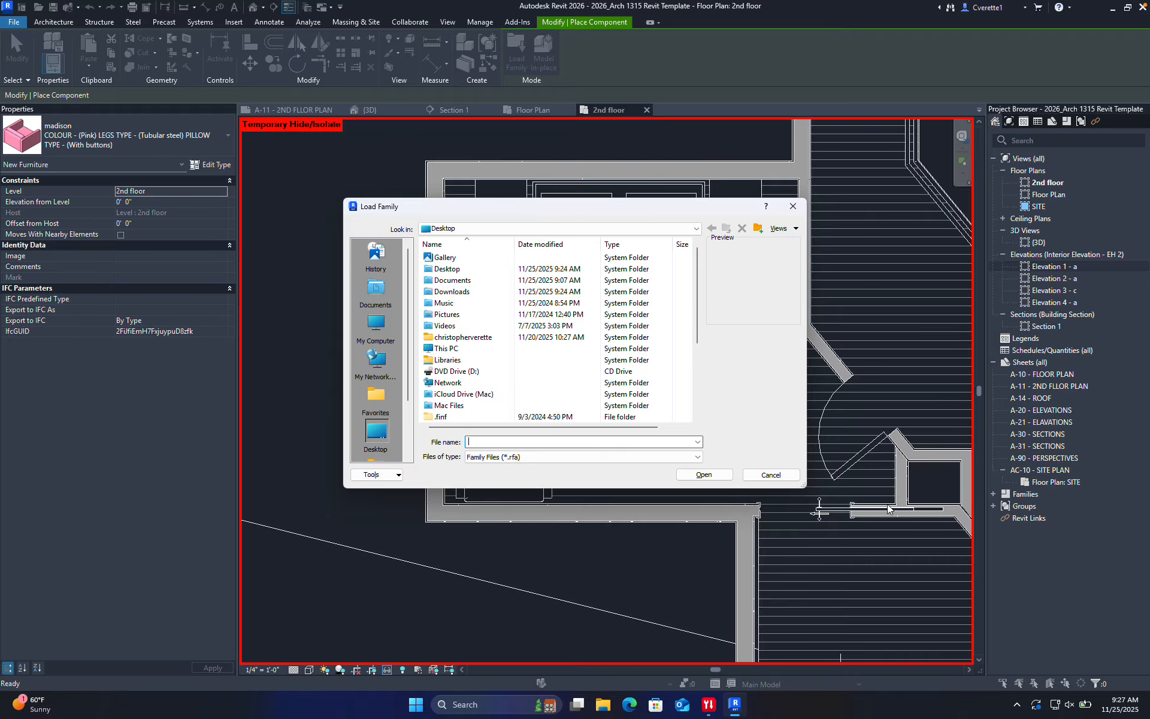
click(782, 479)
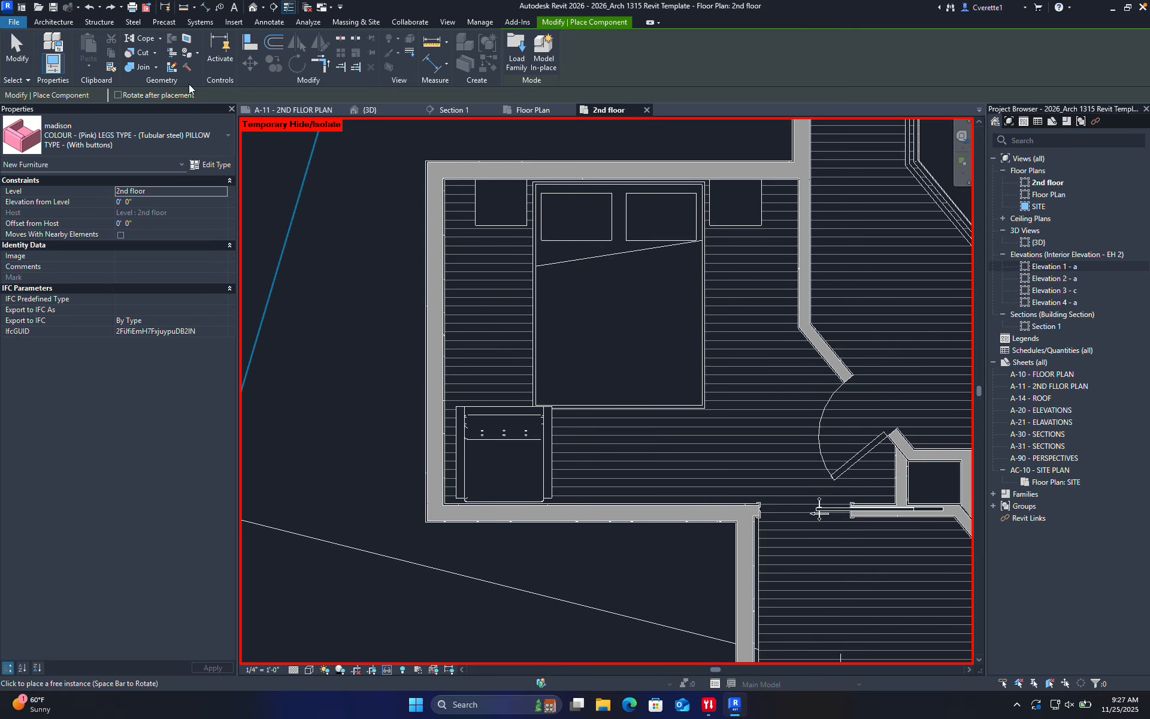
Open the Doors_GEALAN_S9000_Sliding-Door family file from the Desktop
click(10, 22)
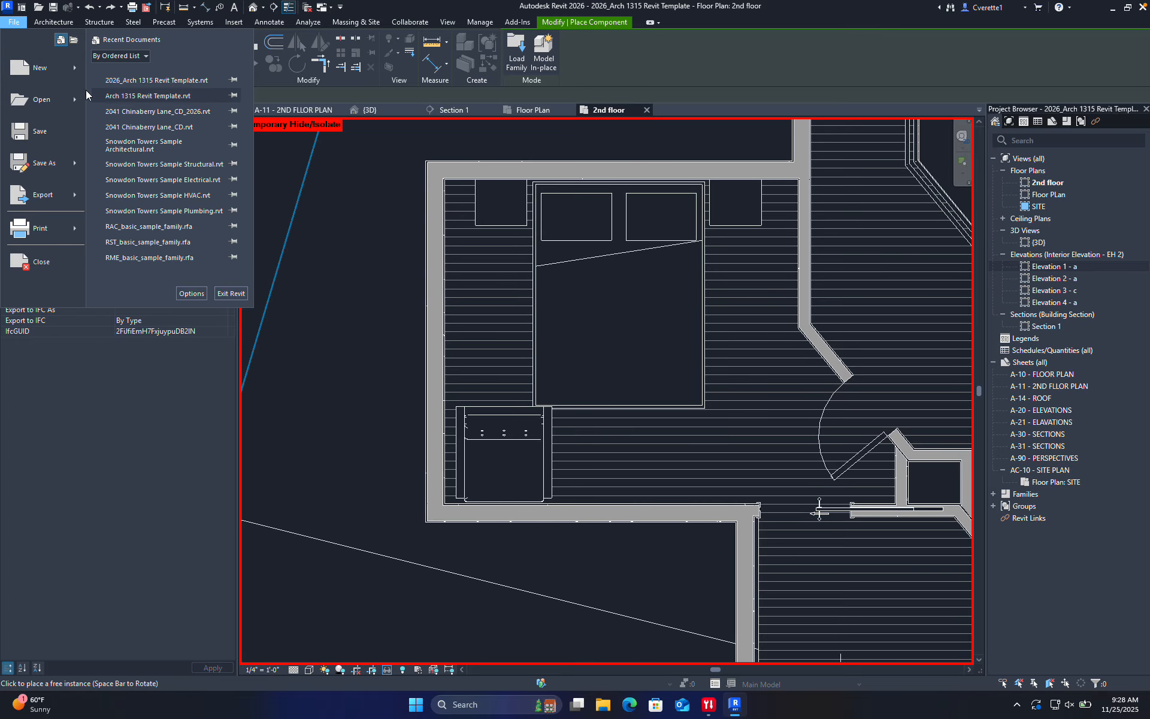
click(41, 101)
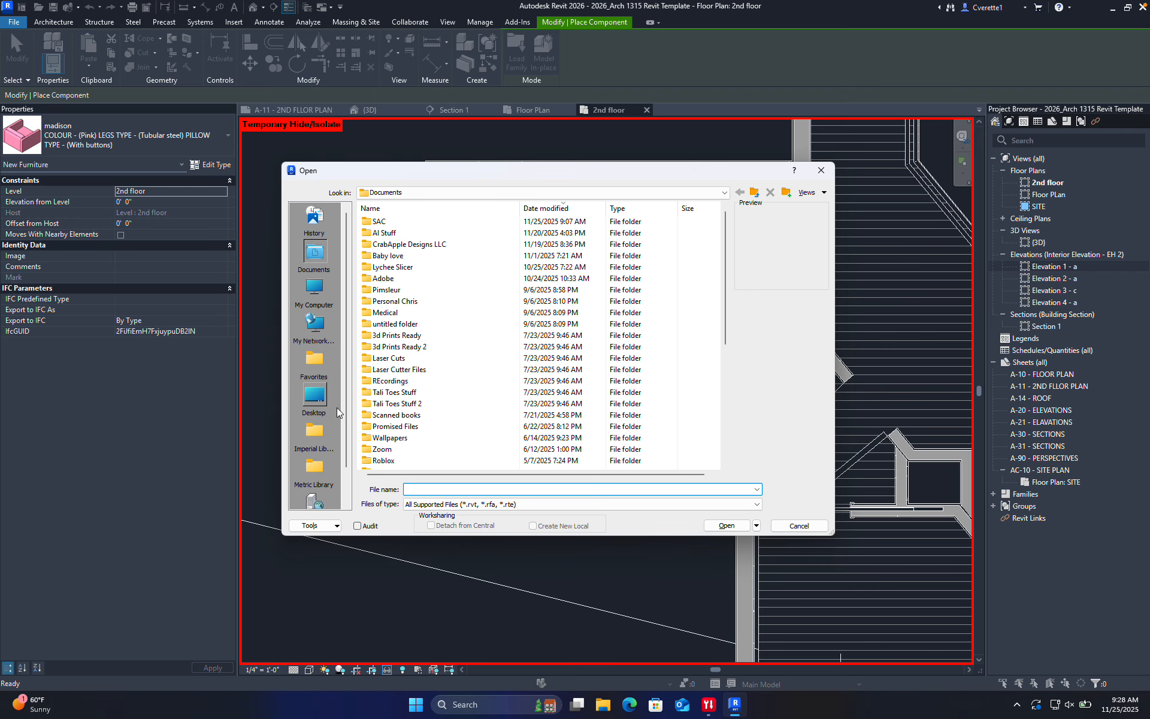
click(317, 397)
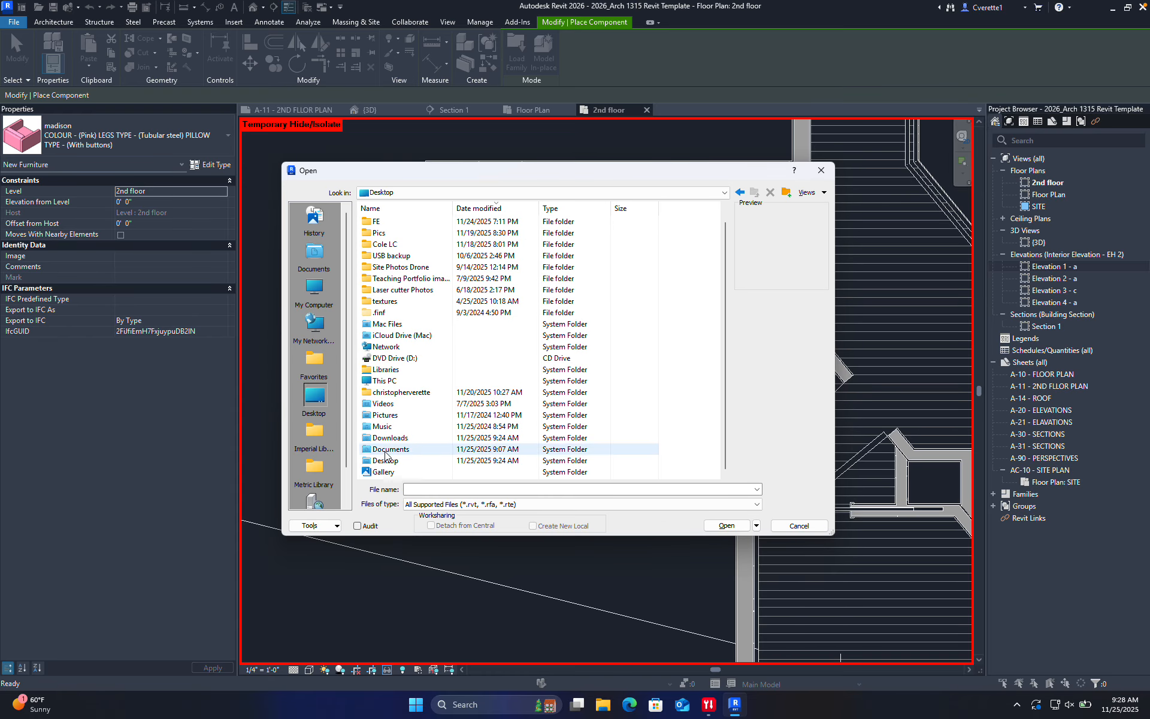
double_click(386, 222)
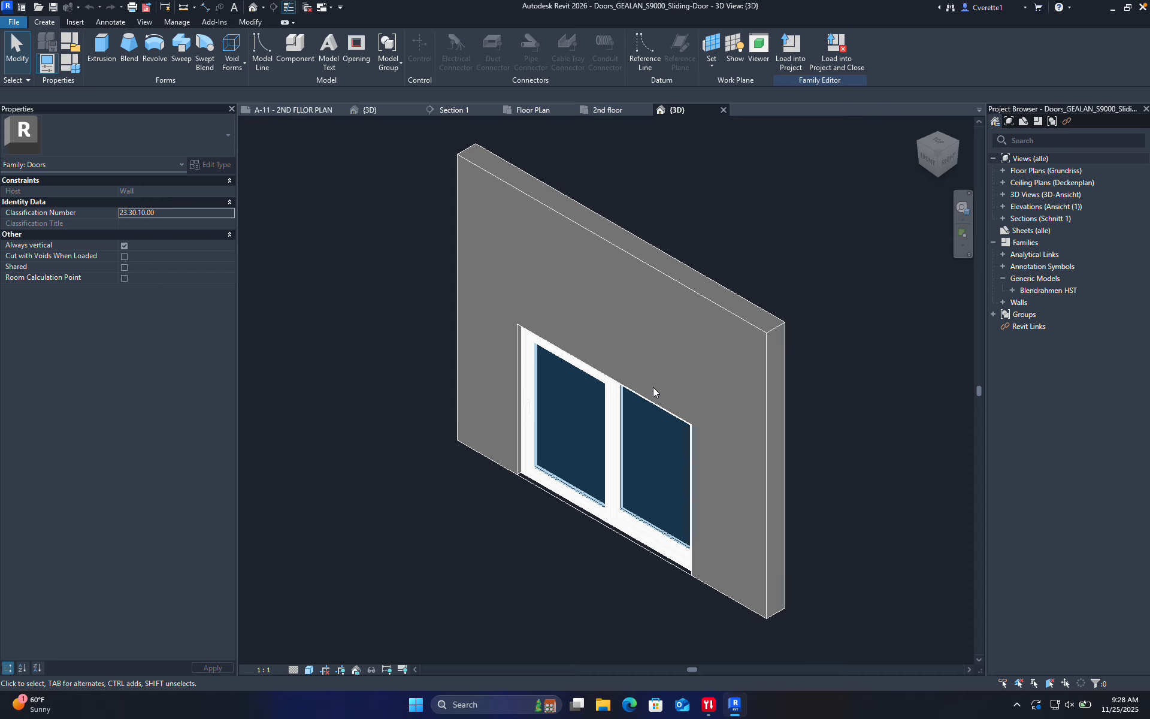
Orbit the sliding door family in 3D, then load it into the house project
scroll(654, 407, down, 2)
scroll(653, 428, up, 4)
shift+middle_drag(621, 463, 839, 429)
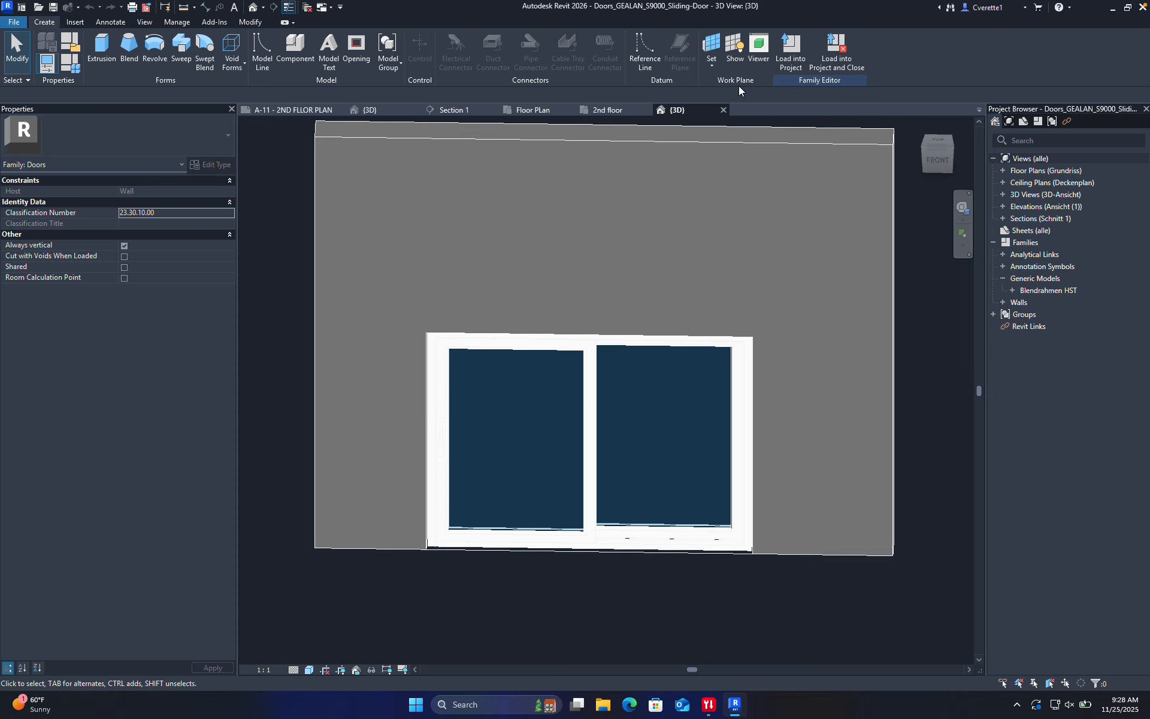
click(788, 61)
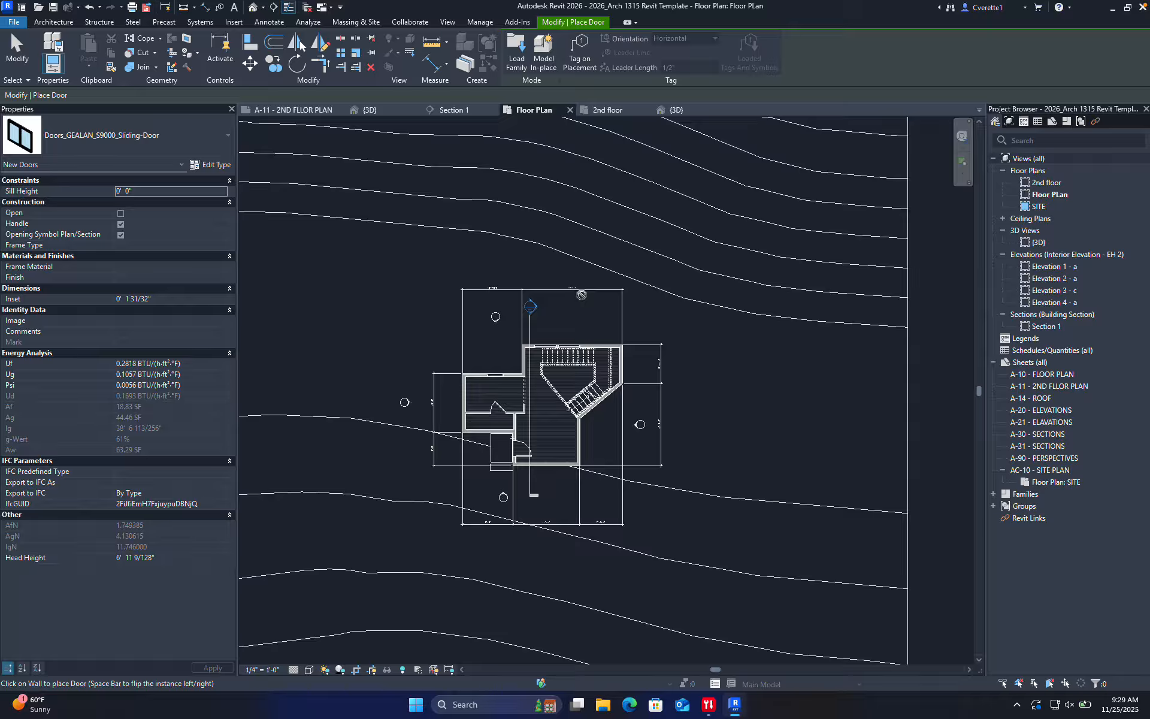
Place the GEALAN S9000 sliding door in the main room's bottom exterior wall on the Floor PLan
scroll(547, 440, up, 3)
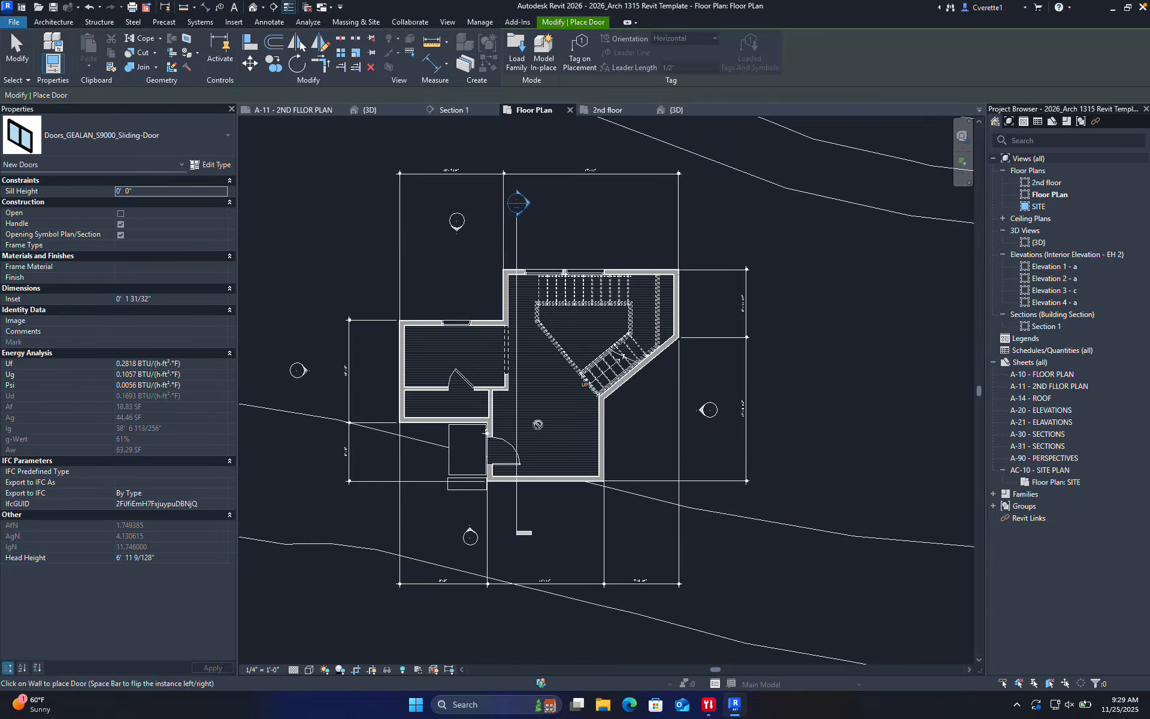
scroll(561, 484, up, 5)
scroll(549, 450, down, 4)
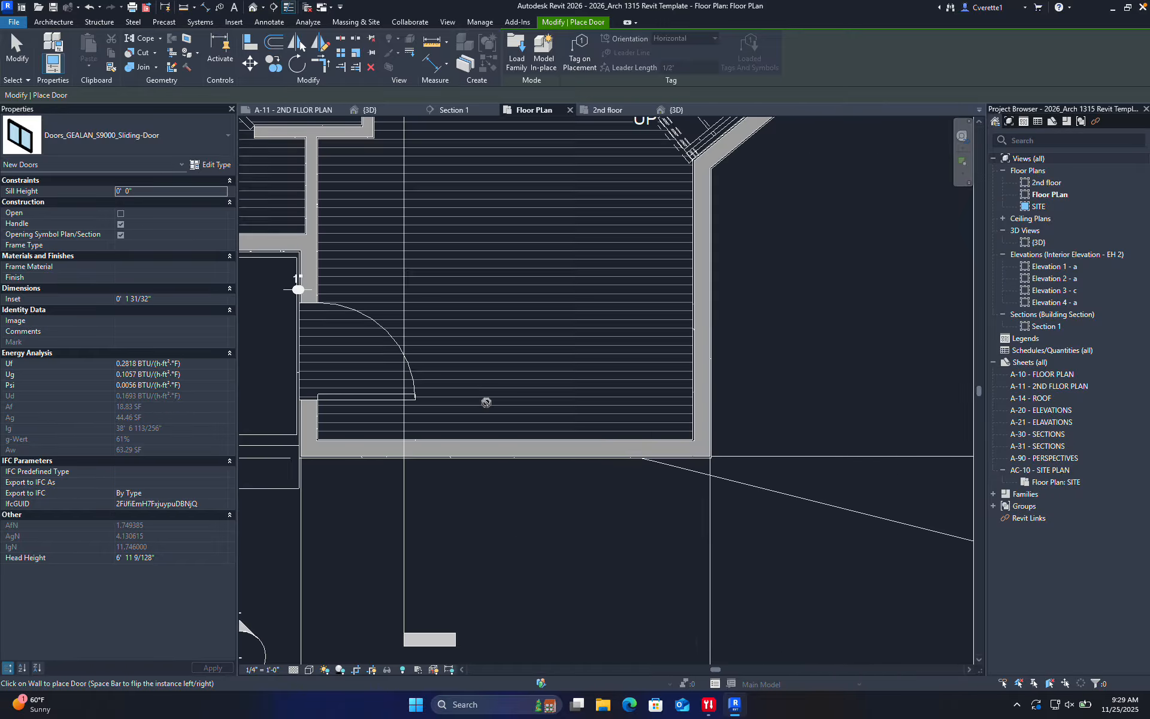
scroll(508, 381, down, 3)
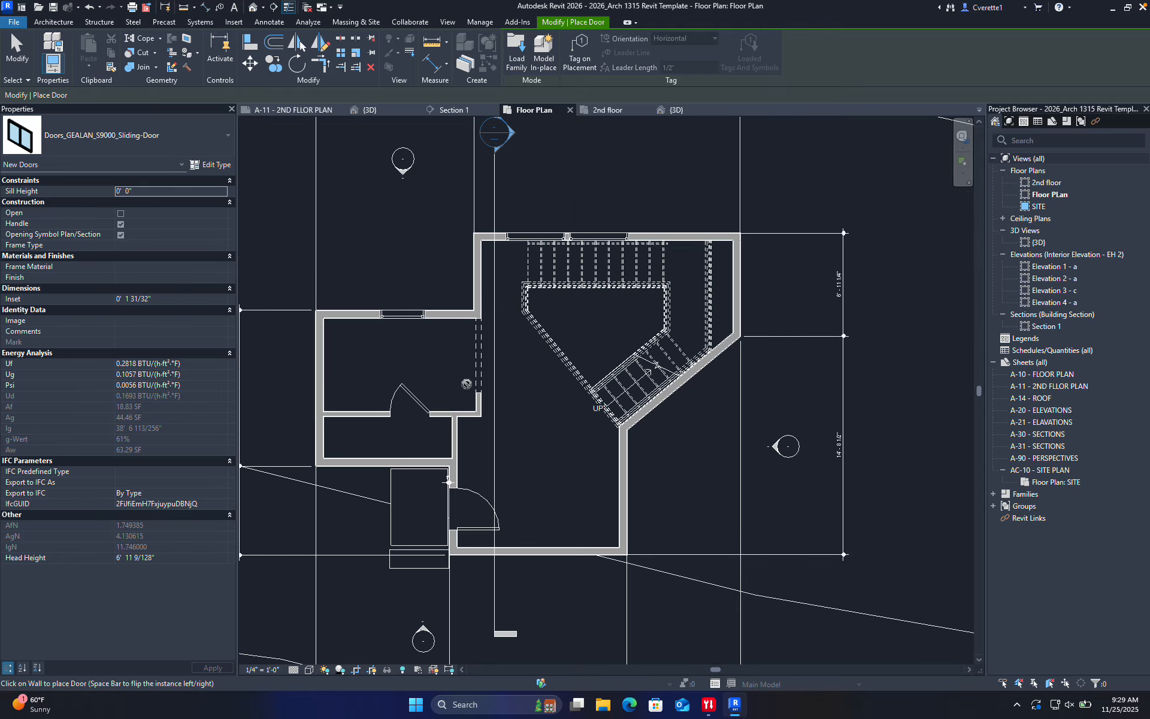
scroll(535, 553, up, 2)
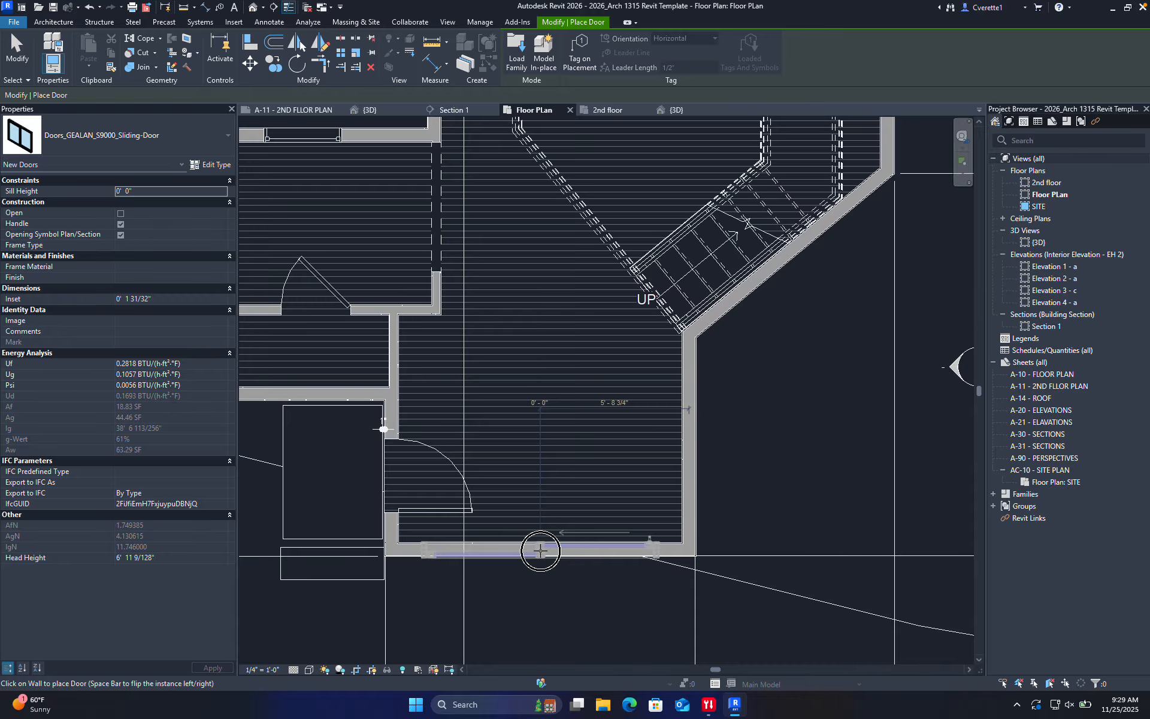
click(537, 548)
key(Escape)
Change the sliding door's wall to Interior Wall 4.5" - EH 2, then to Exterior - Brick Over CMU w Metal Stud
scroll(523, 558, up, 5)
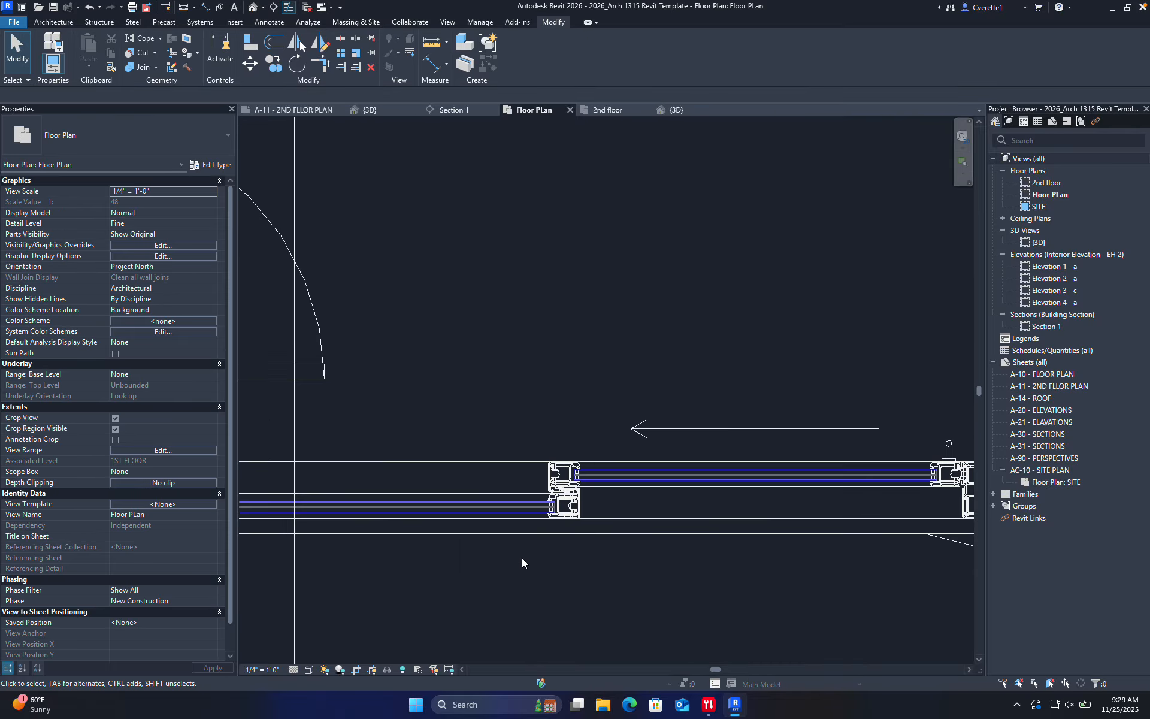
click(325, 527)
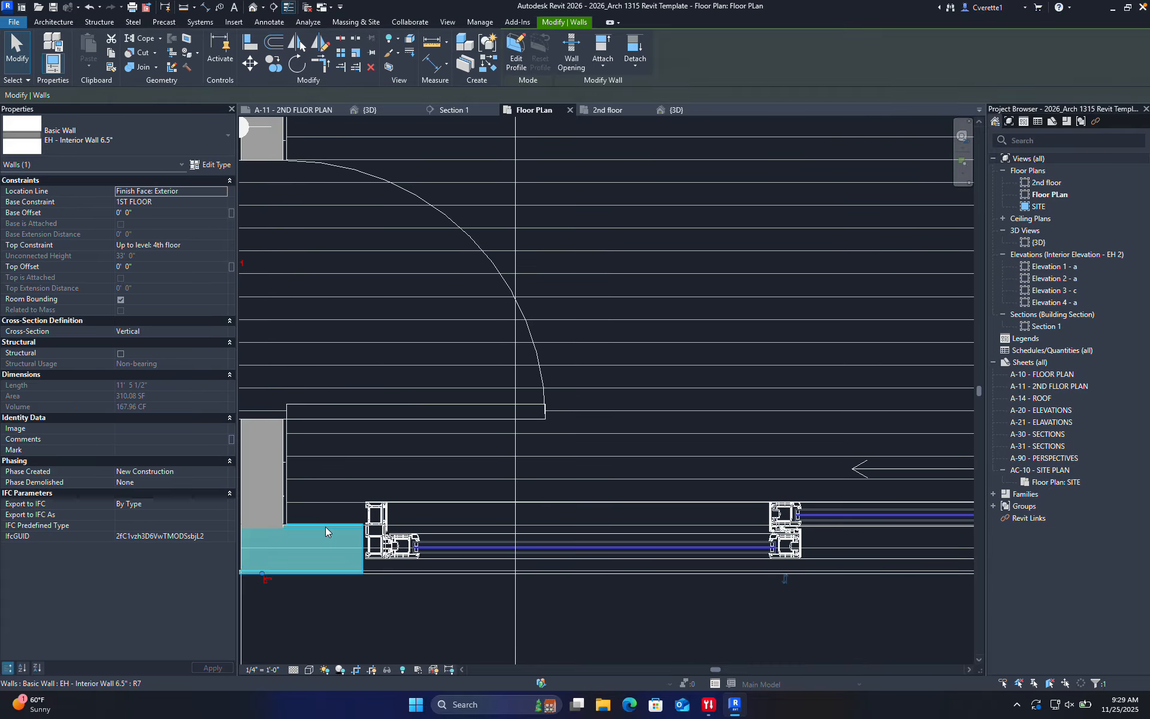
click(113, 142)
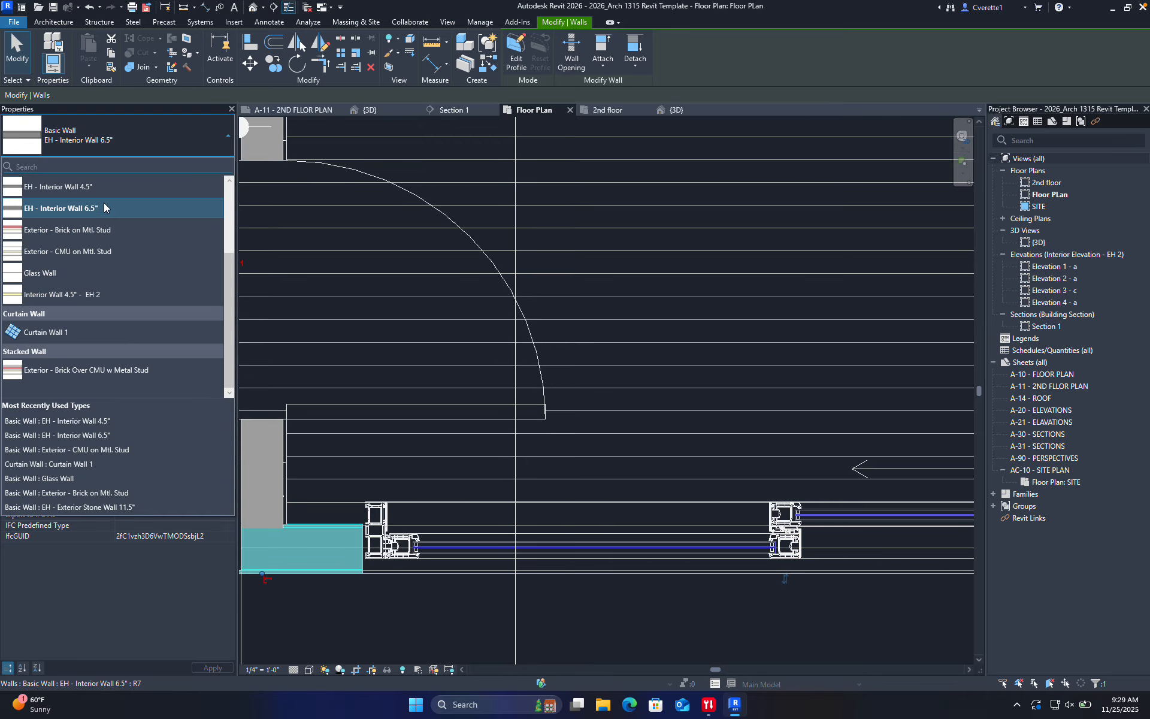
click(69, 297)
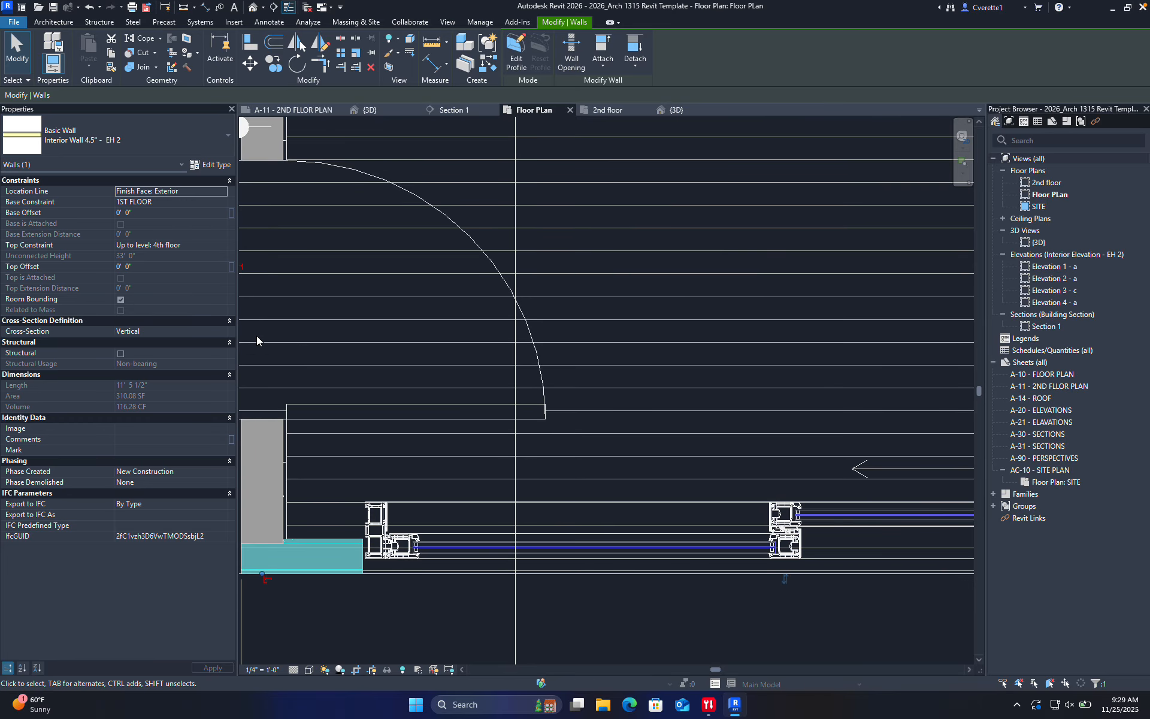
click(100, 141)
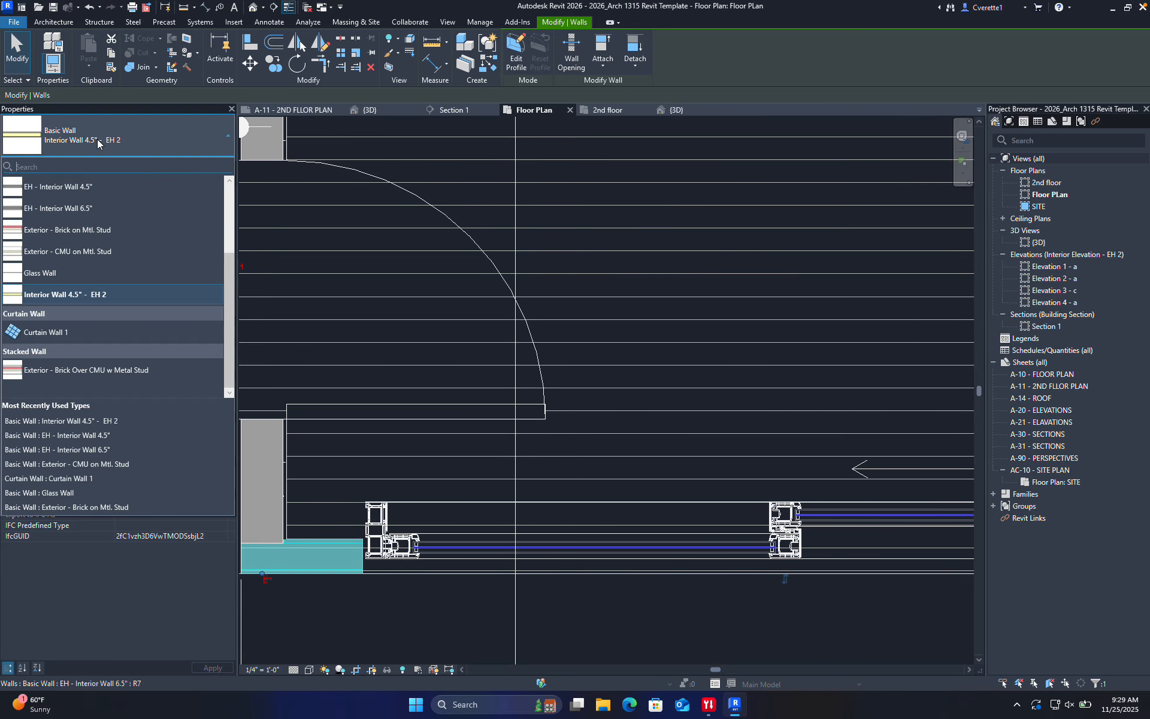
click(114, 369)
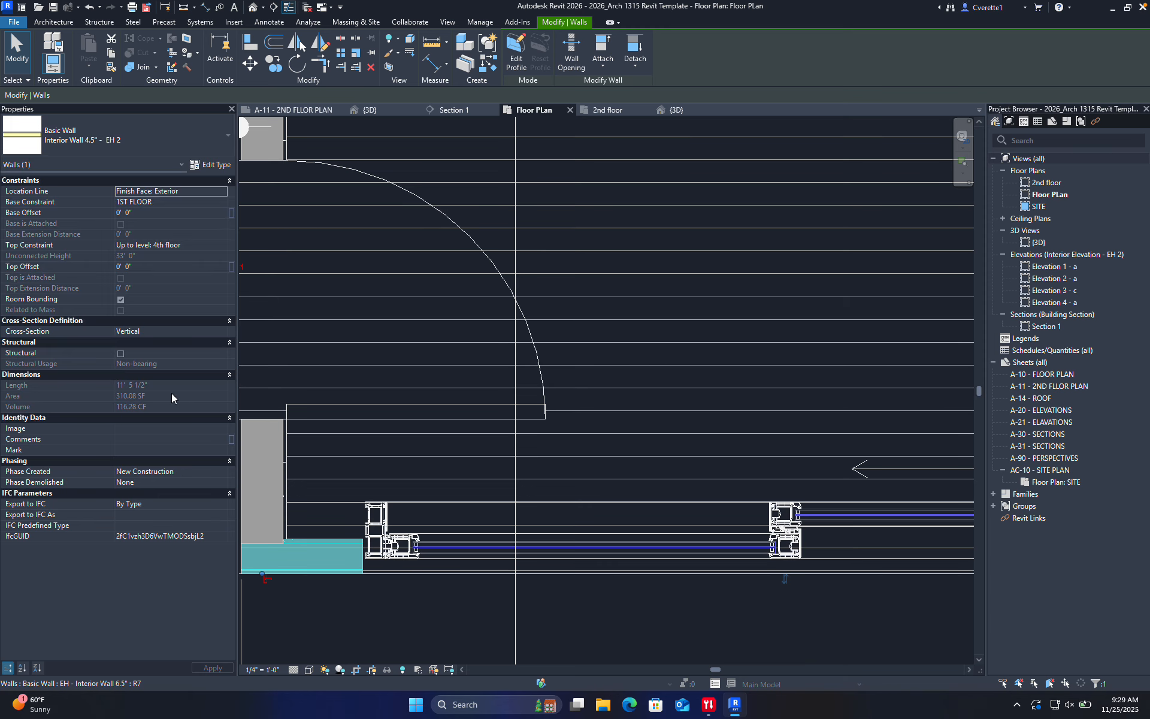
Remove the invalid dimension references, then undo the last two wall edits
scroll(388, 603, down, 5)
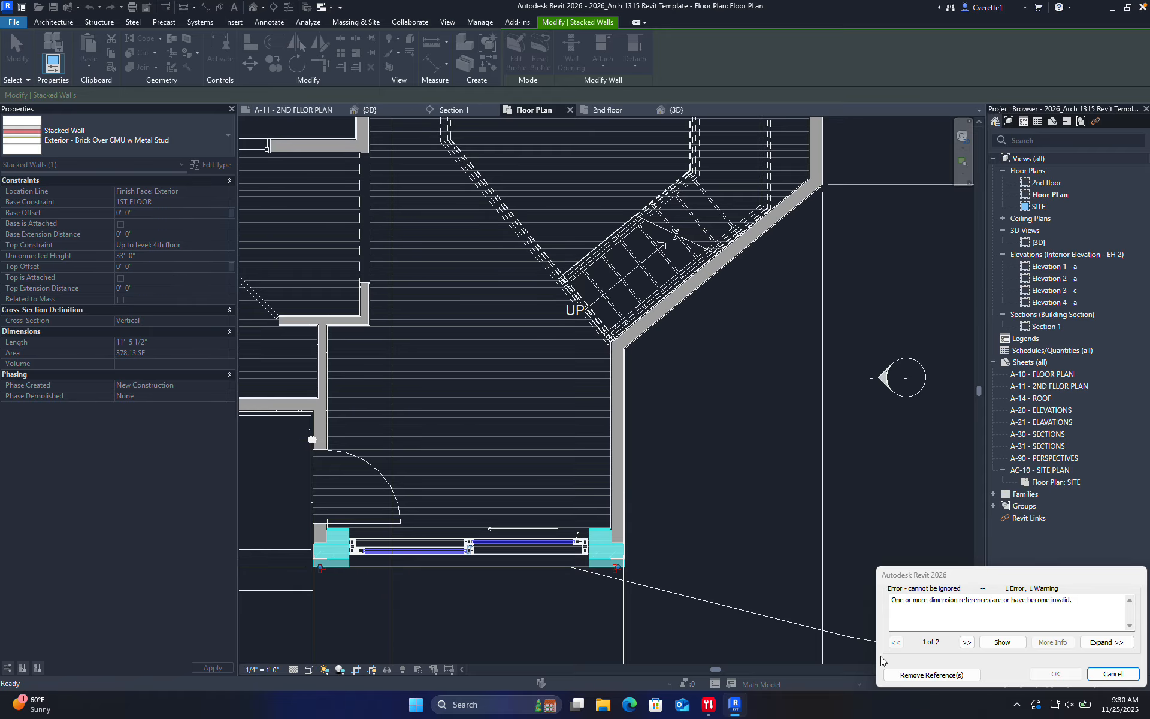
click(931, 675)
click(708, 532)
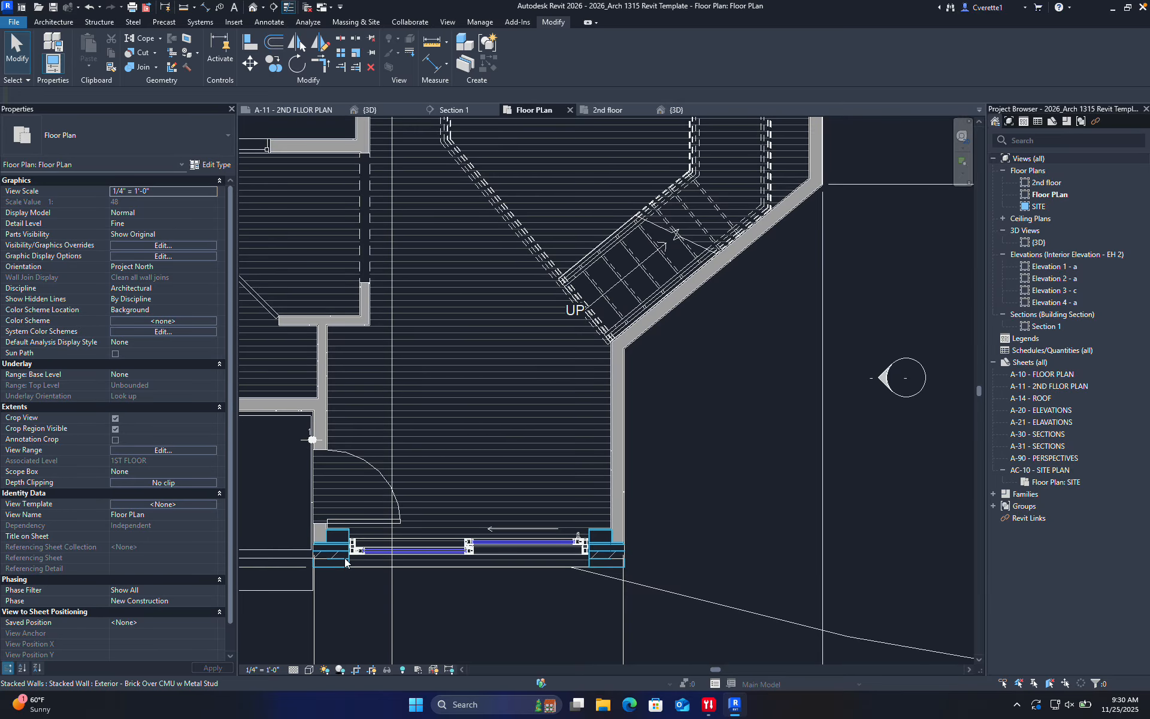
key(ctrl+z)
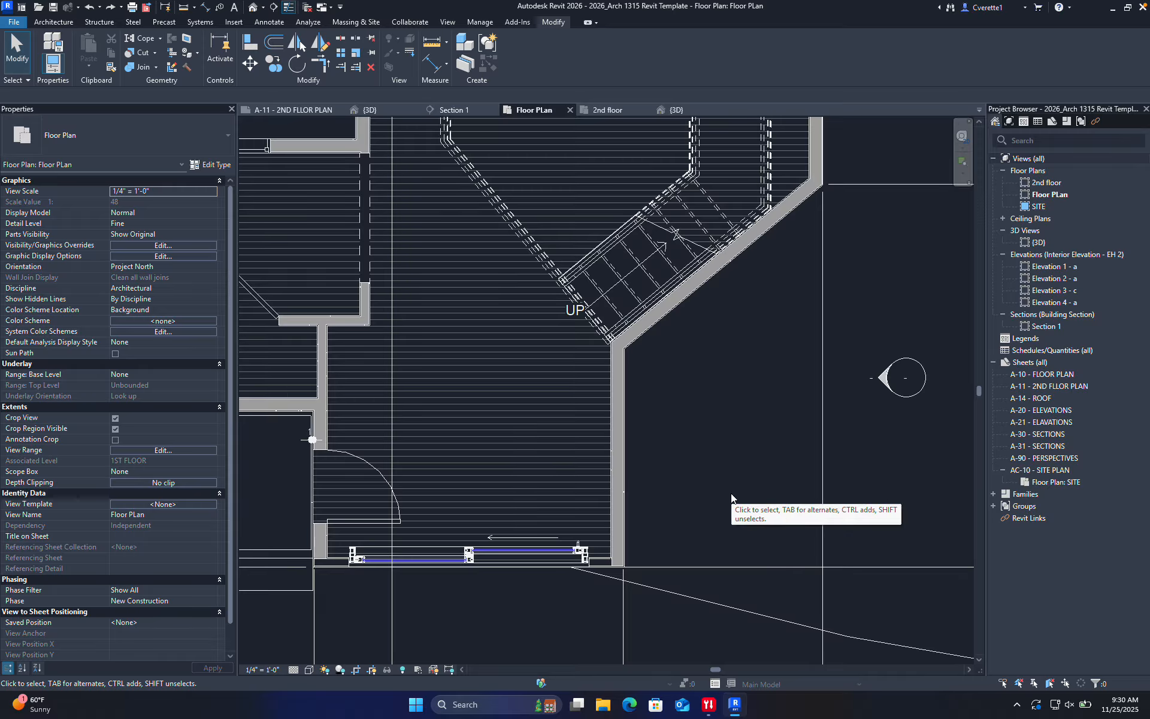
key(ctrl+z)
Orbit the house to a front-right 3D view, then open the 2nd floor plan from the Project Browser
middle_drag(435, 285, 554, 388)
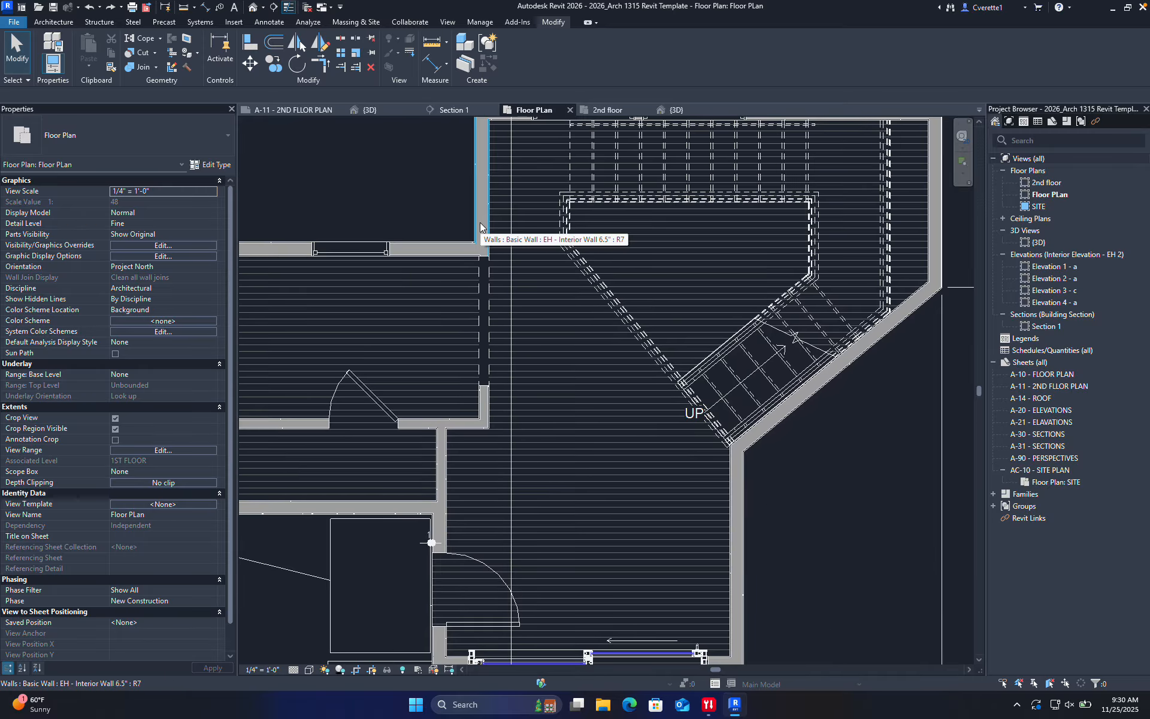
click(390, 110)
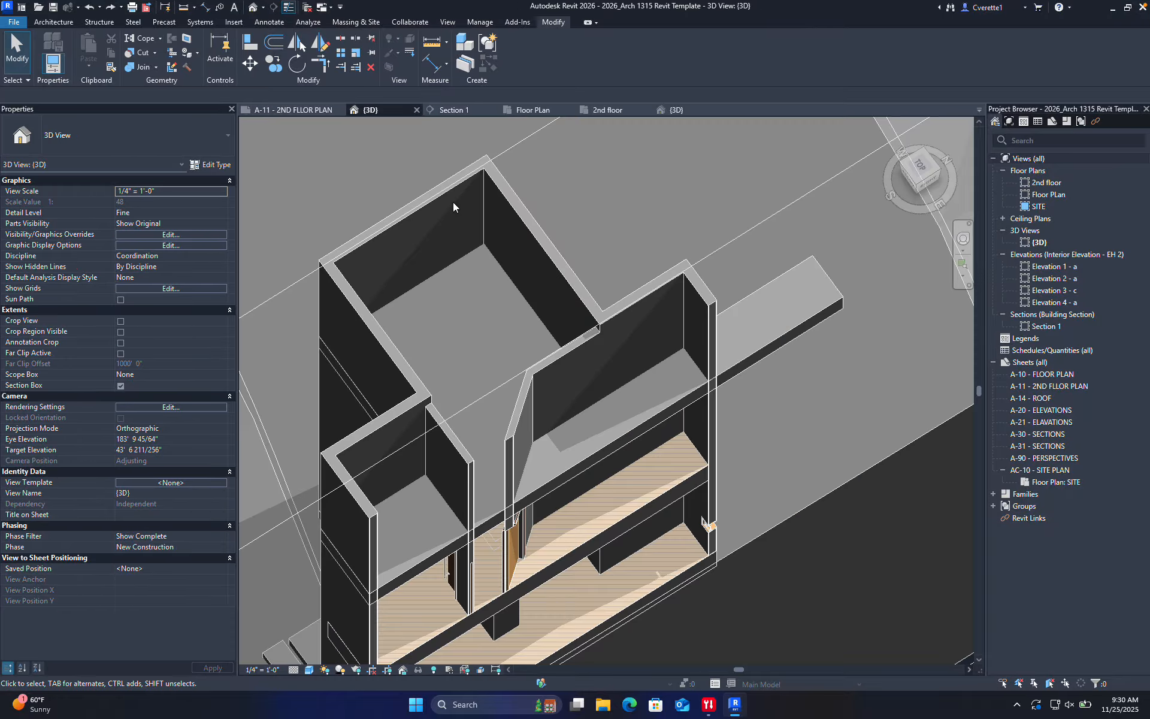
scroll(527, 251, down, 5)
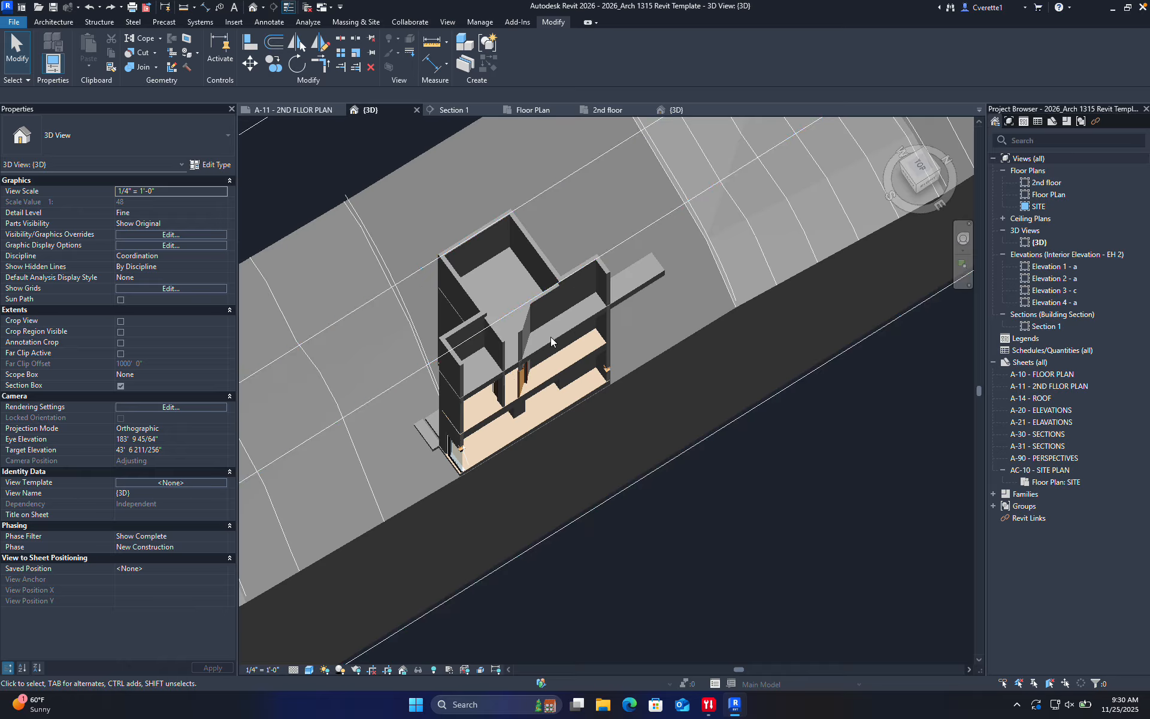
shift+middle_drag(552, 327, 732, 366)
scroll(529, 348, up, 2)
scroll(640, 240, down, 6)
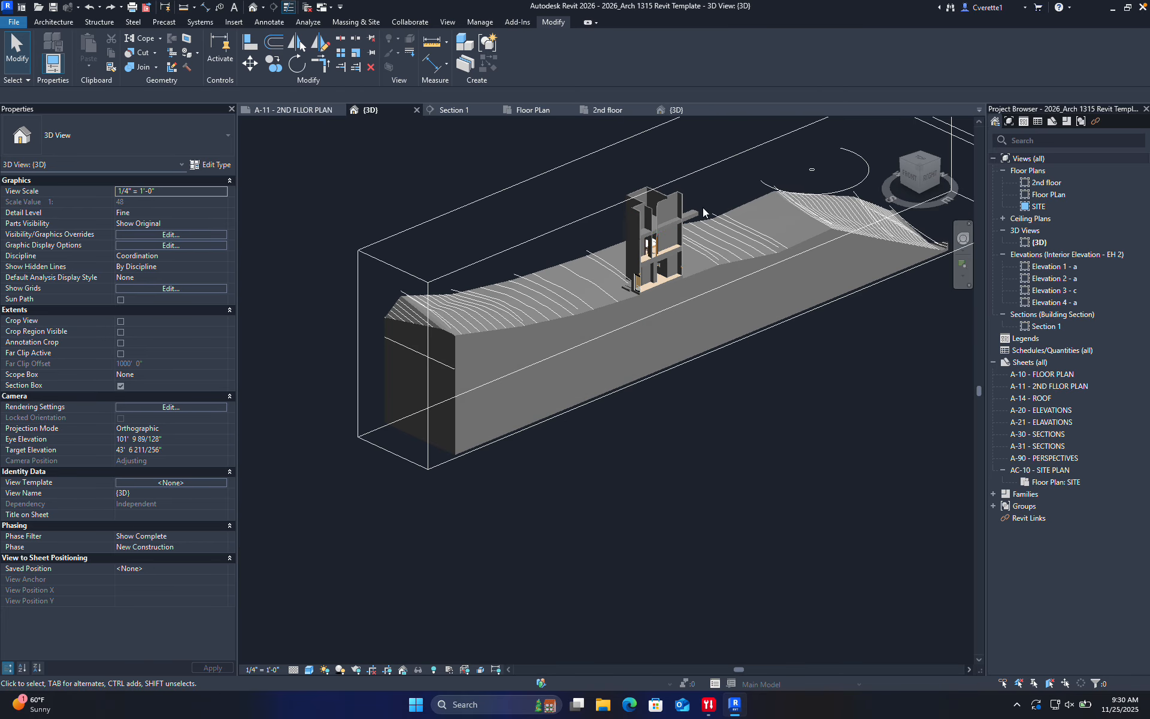
double_click(1054, 184)
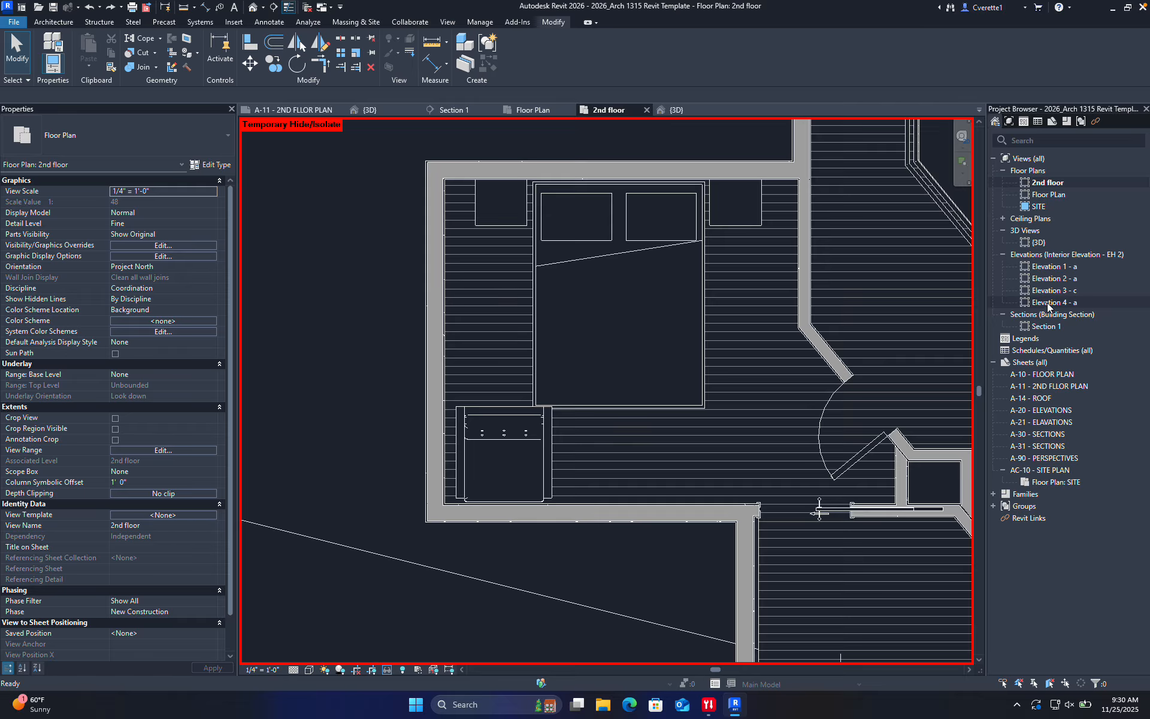
In the Section 1 view, rename the 4th floor level to ROOF PLAN
double_click(1044, 326)
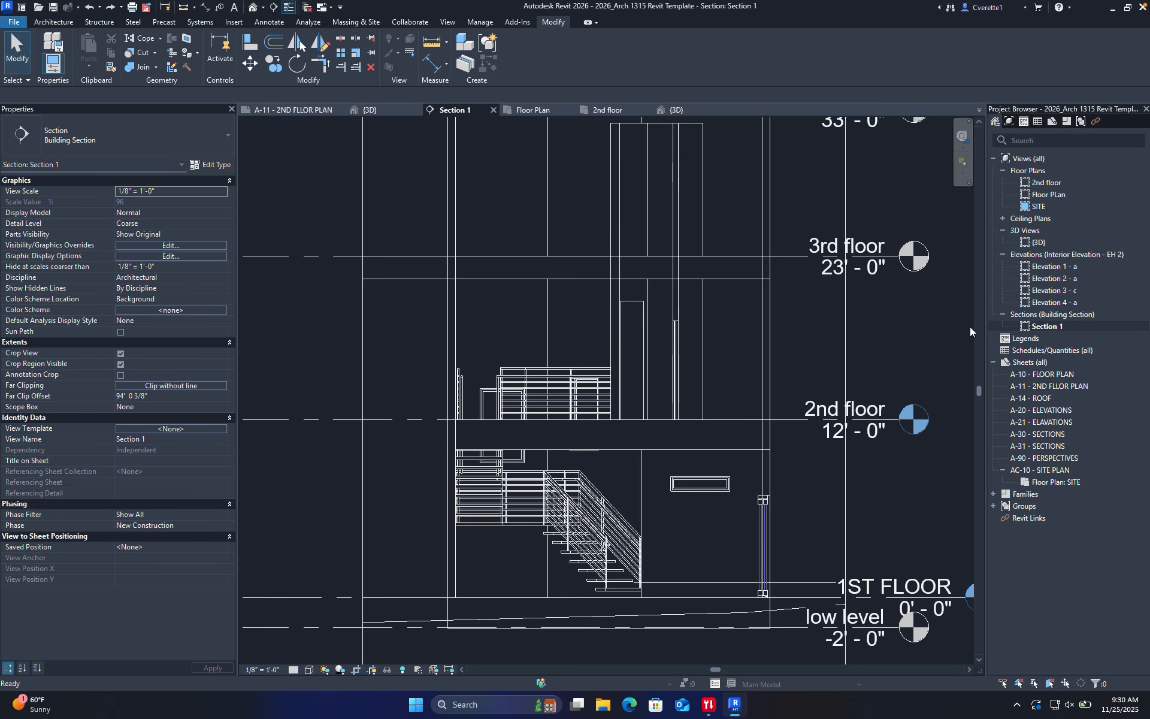
scroll(846, 330, down, 4)
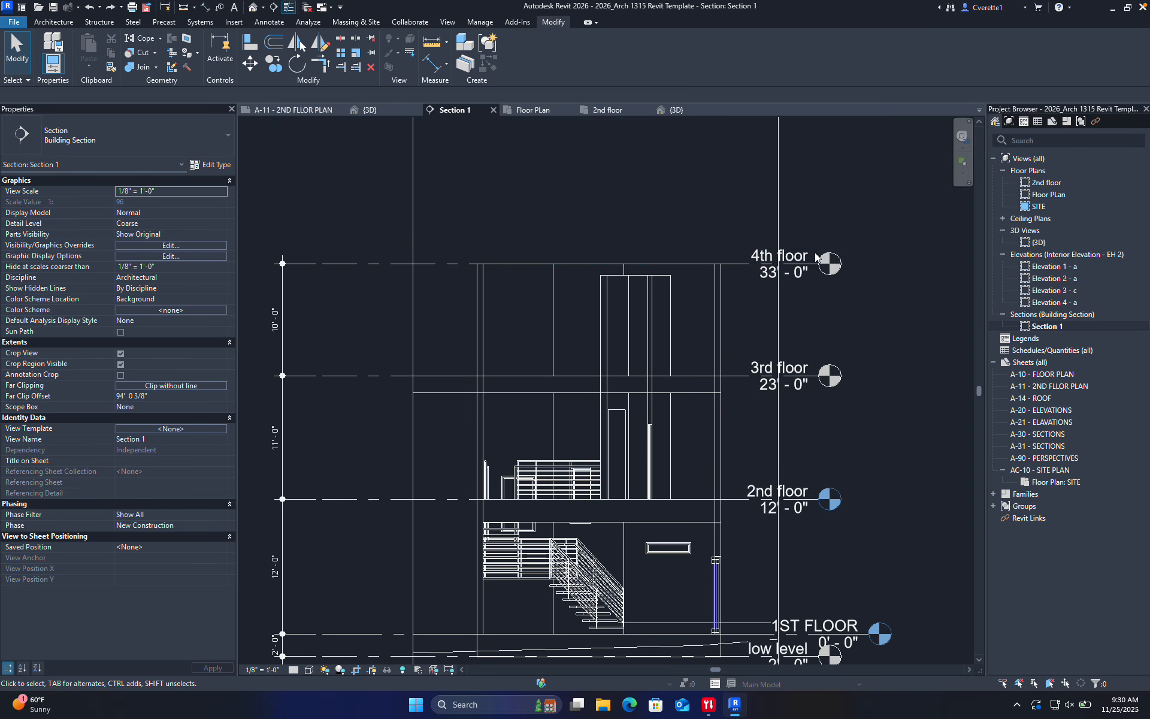
double_click(799, 258)
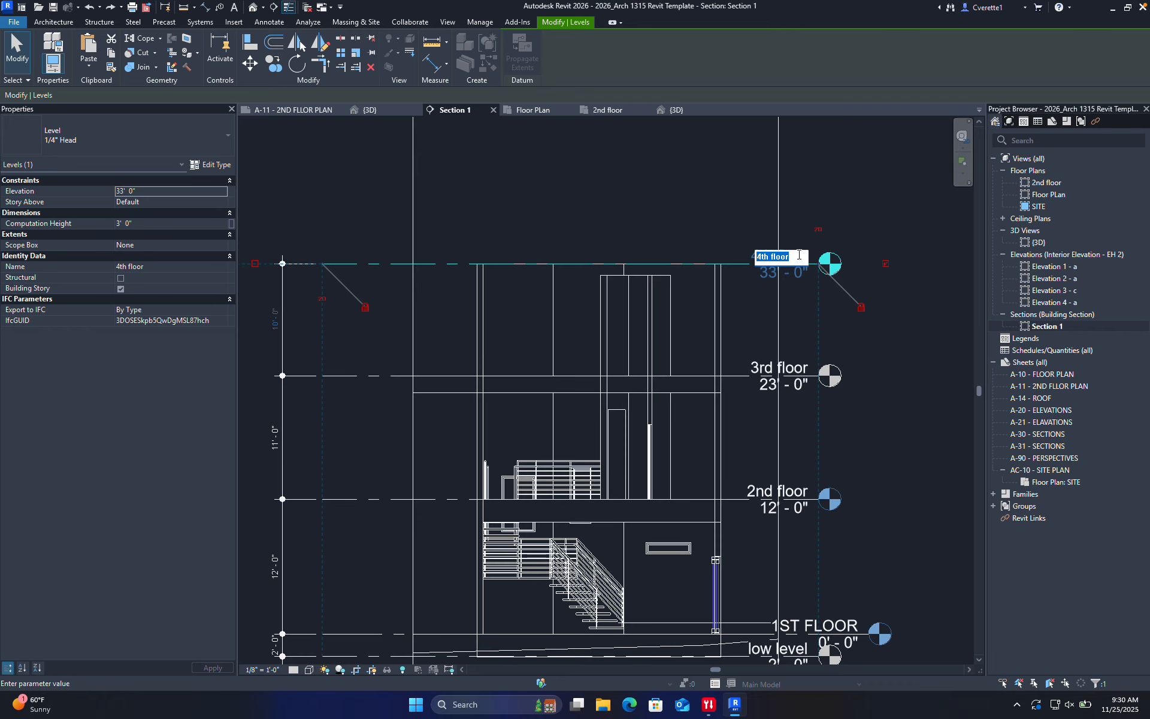
text(roof)
key(BackSpace)
key(BackSpace)
key(BackSpace)
text(ROOF PLAN)
key(Return)
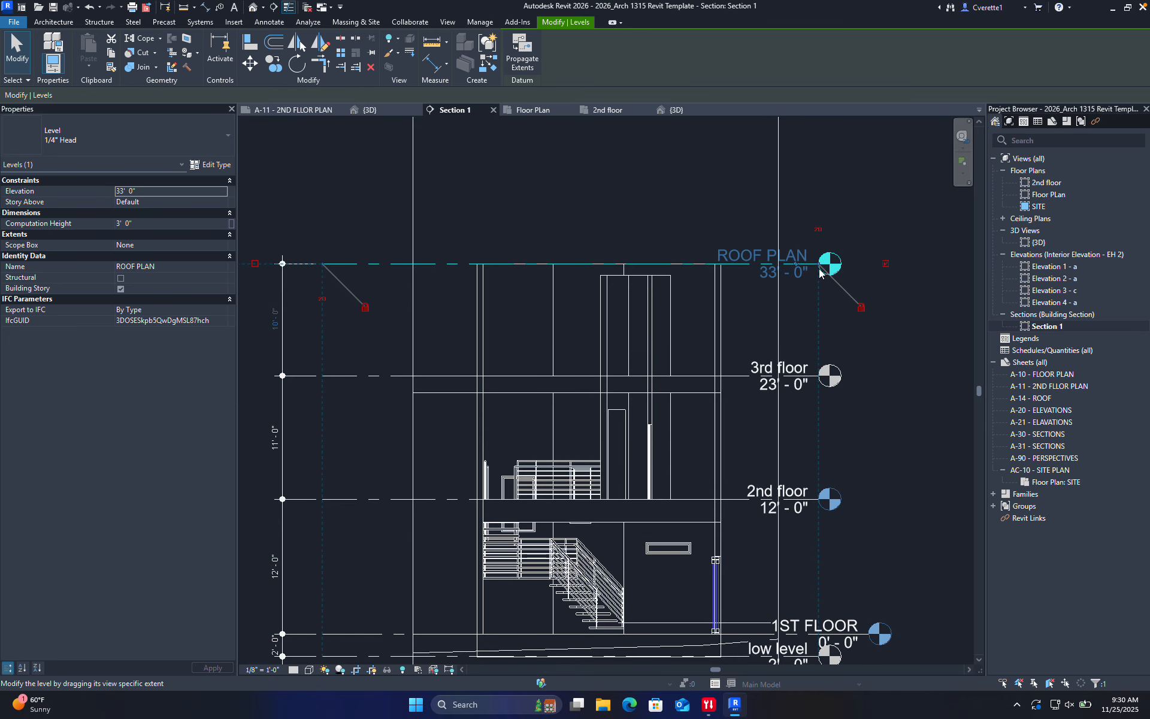
Shift the level heads right and set the section scale to 1/4" = 1'-0"
drag(820, 273, 880, 273)
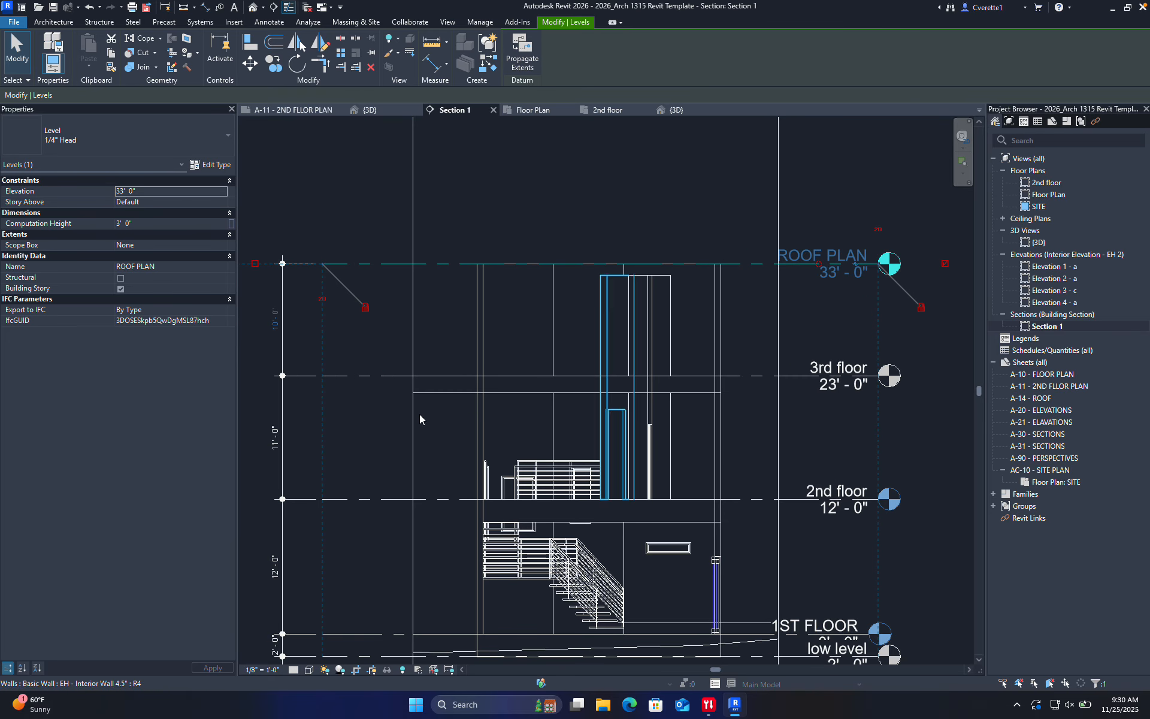
click(271, 669)
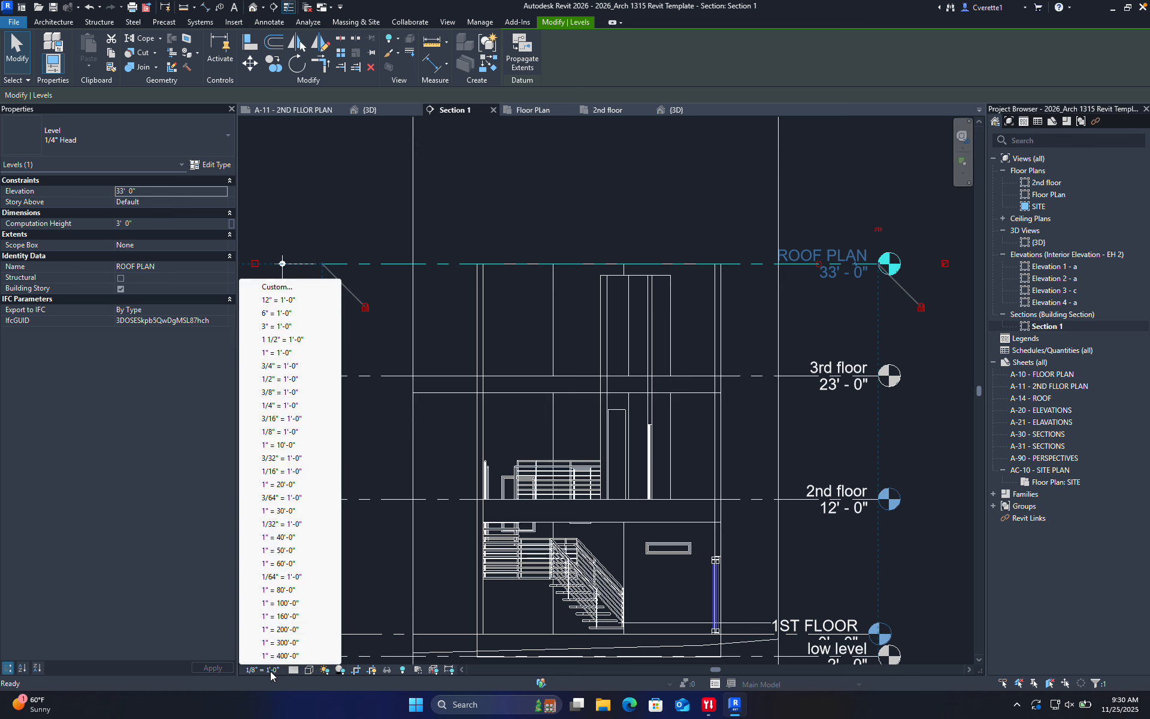
click(280, 405)
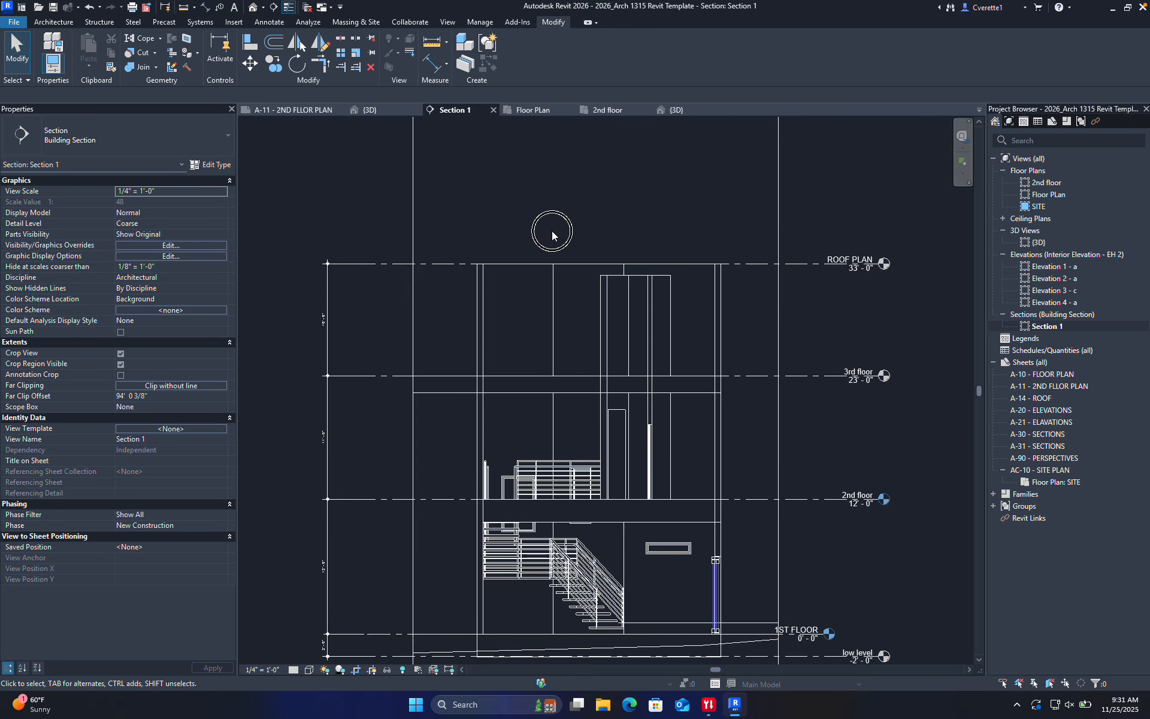
Select the ROOF PLAN level in the section and drag it down to 32'-0"
scroll(554, 232, down, 2)
middle_drag(556, 234, 536, 406)
click(600, 261)
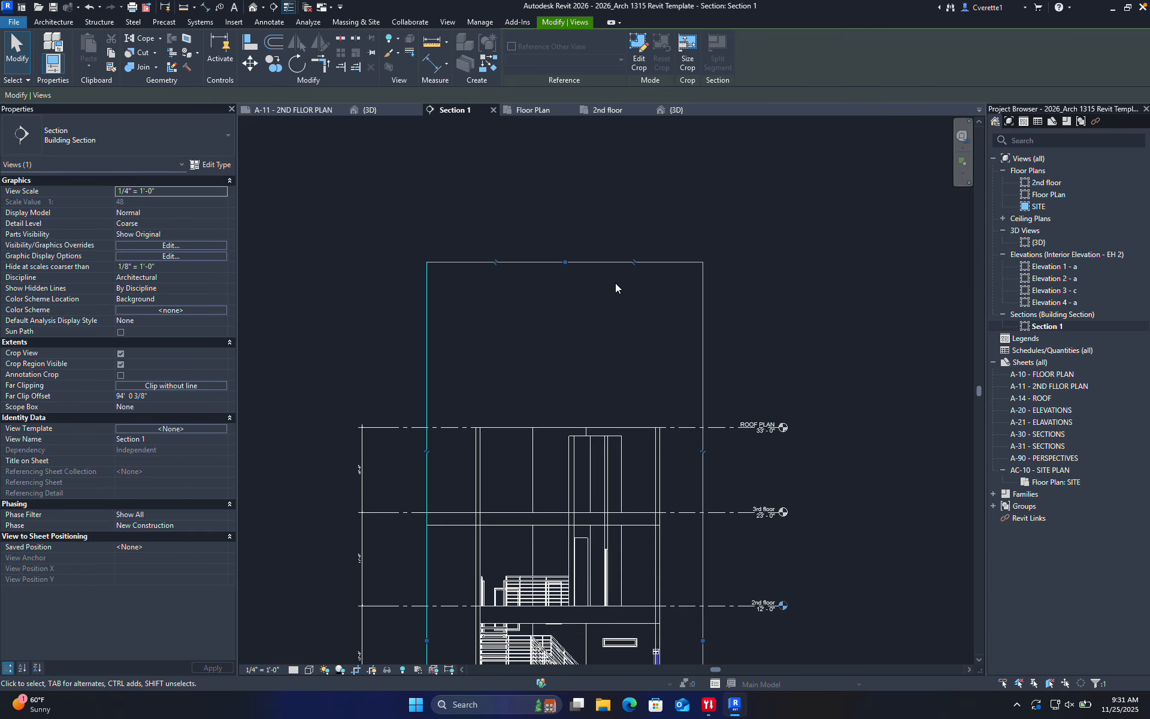
click(576, 357)
middle_drag(602, 328, 606, 245)
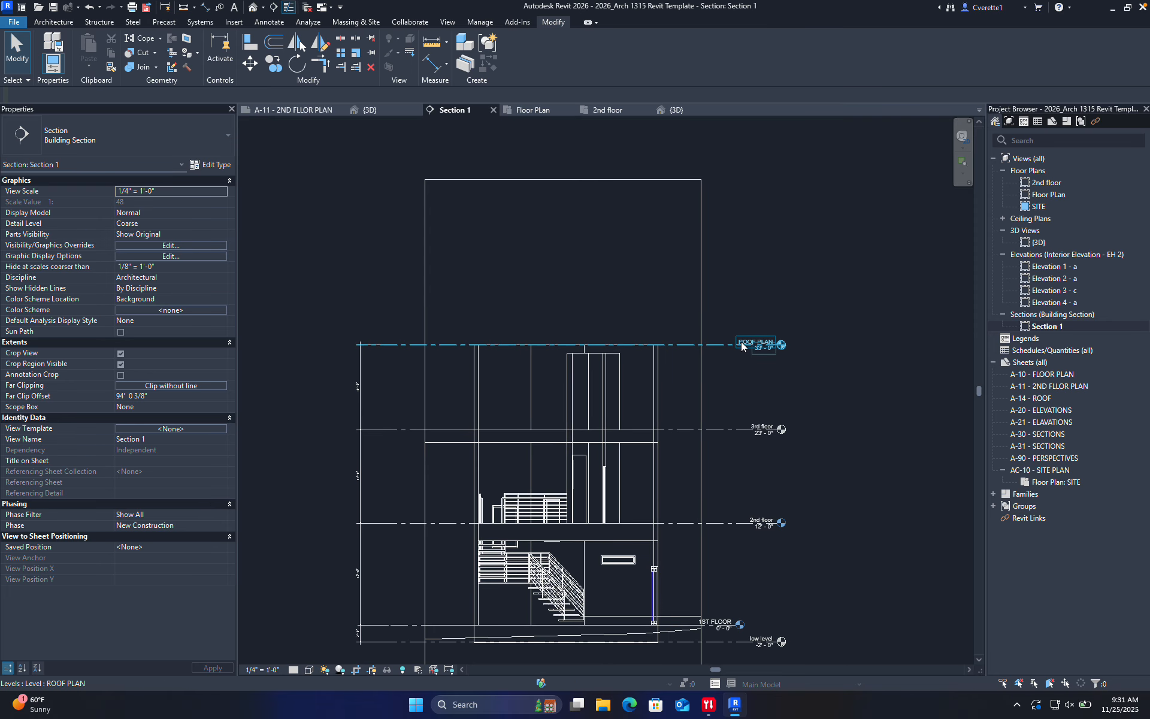
scroll(671, 344, up, 2)
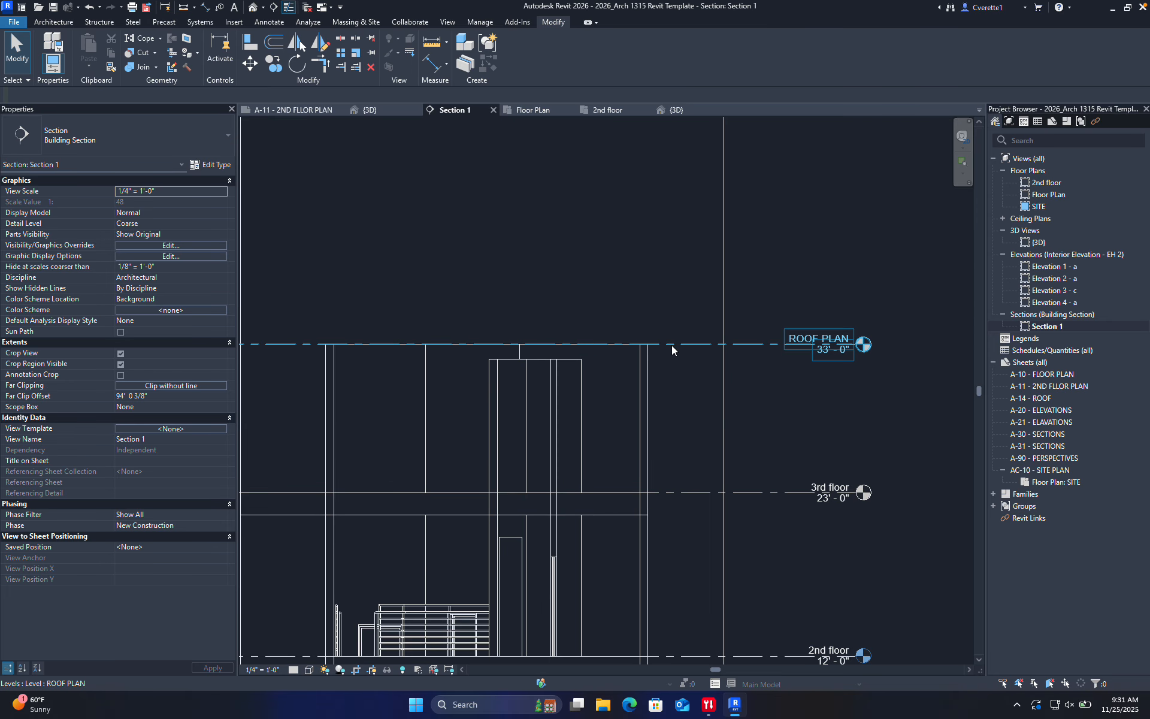
click(678, 344)
drag(677, 346, 676, 360)
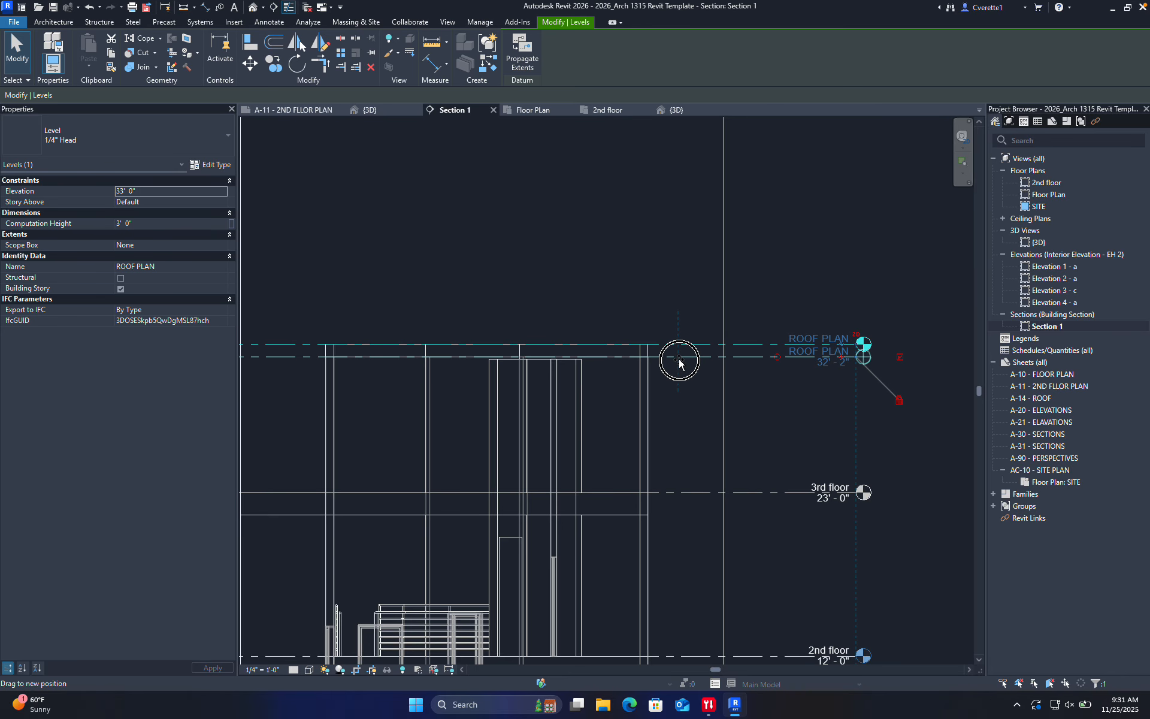
Edit the 9'-0" level spacing below the top level and confirm it at 9'
scroll(647, 427, down, 1)
middle_drag(649, 425, 769, 368)
scroll(295, 375, up, 2)
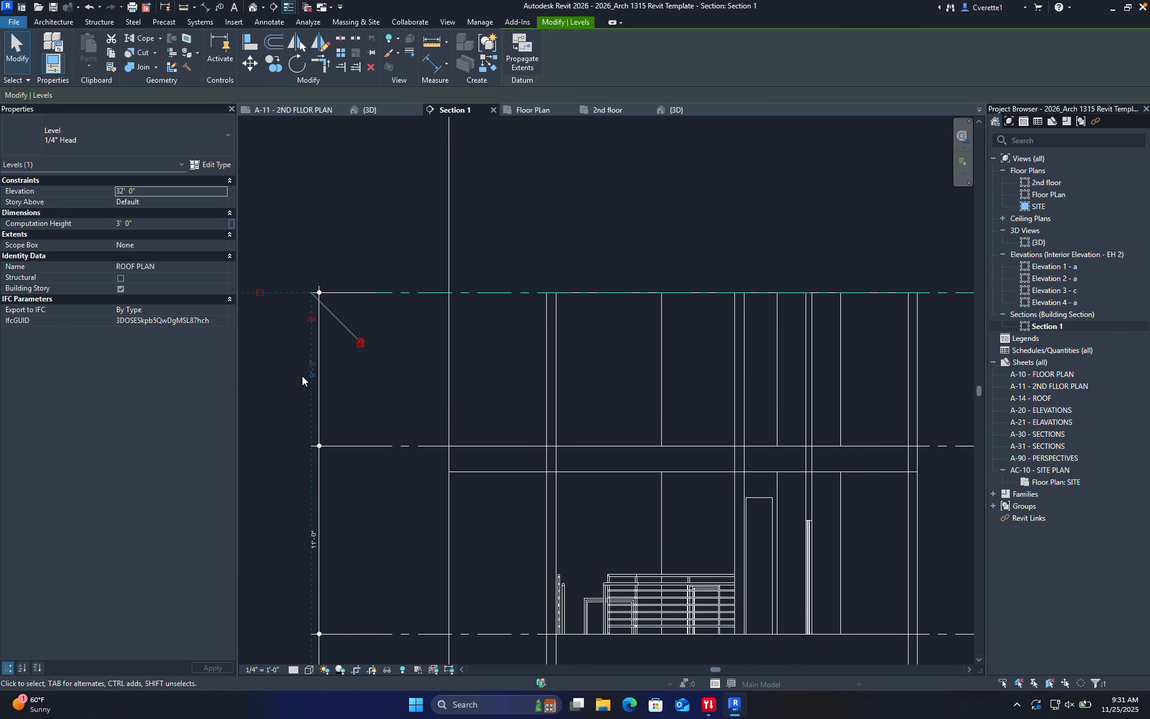
click(310, 372)
text(9)
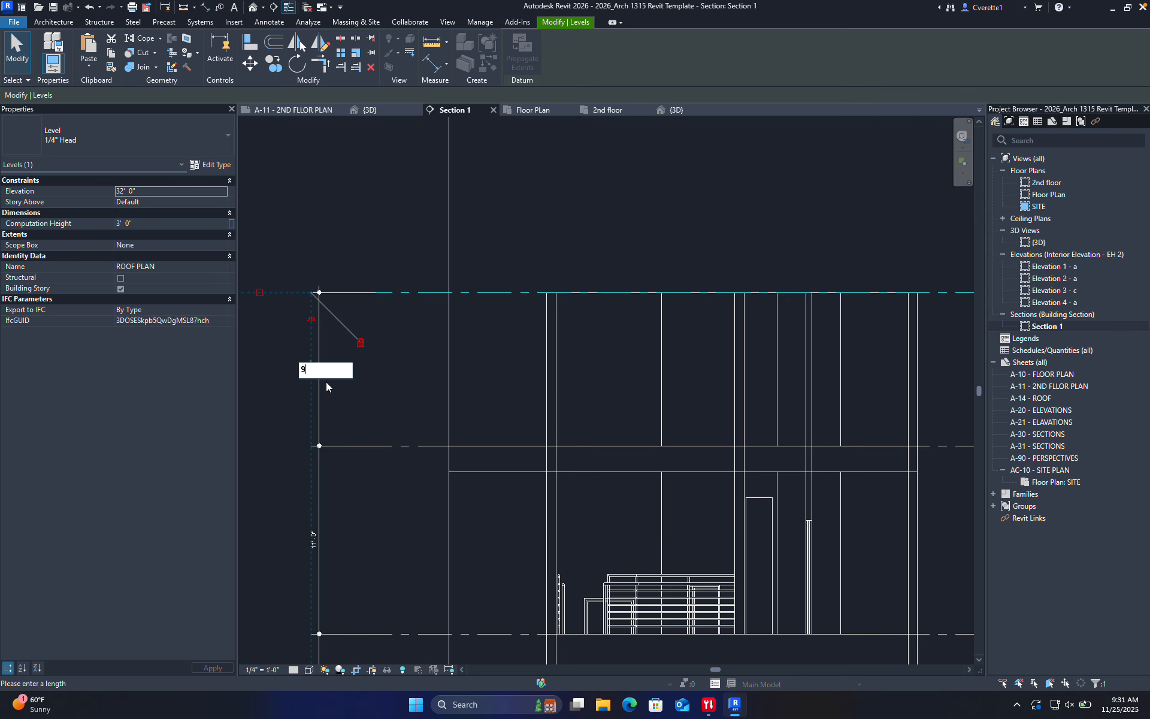
text(4')
key(Return)
click(584, 239)
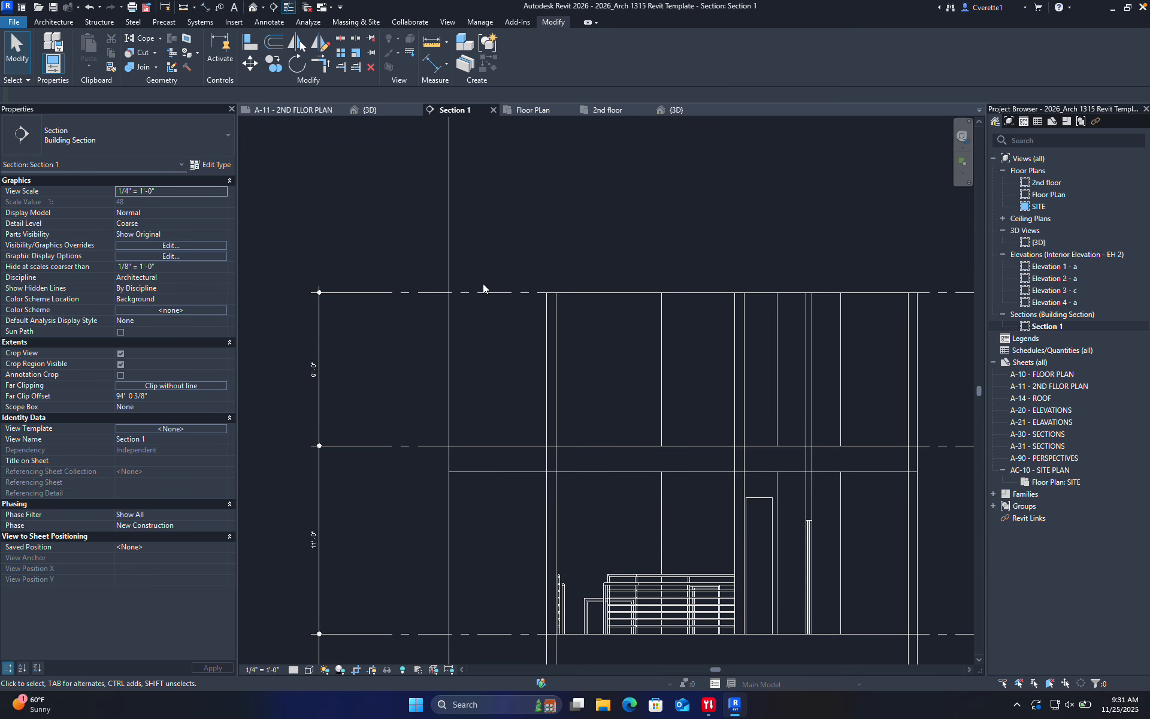
Set the spacing between the top two levels to 12' and recenter the section
click(429, 293)
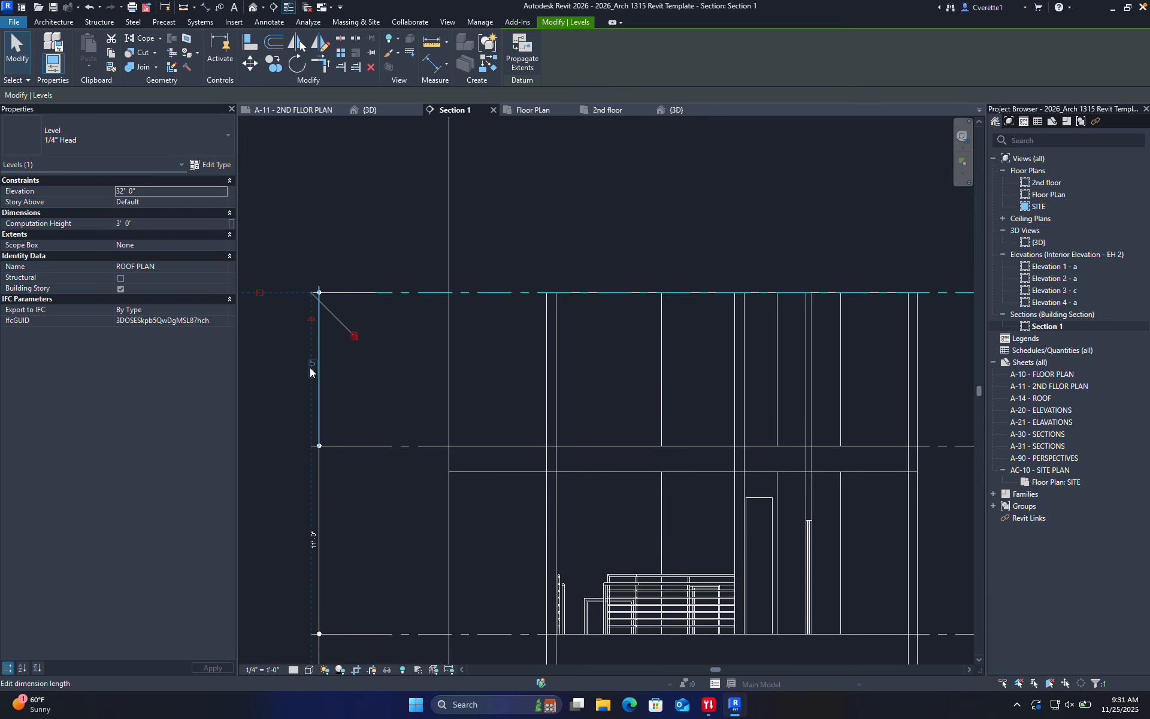
click(310, 368)
text(12')
key(Return)
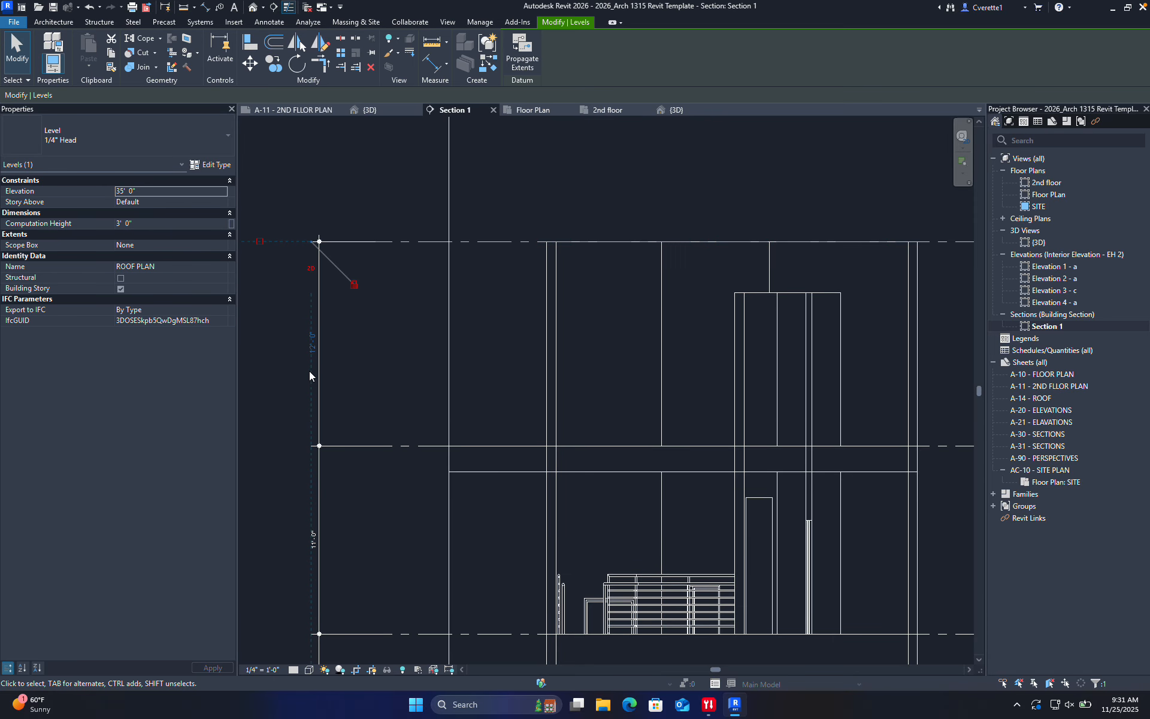
click(524, 200)
scroll(524, 197, down, 3)
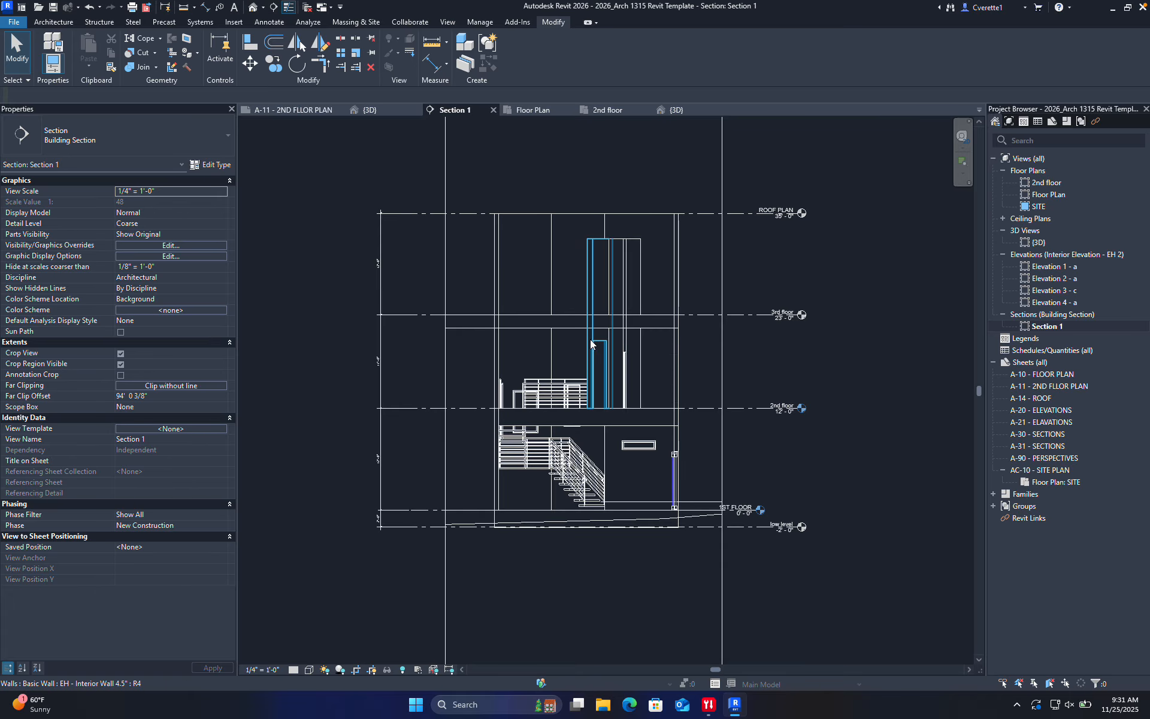
scroll(590, 339, up, 2)
middle_drag(590, 339, 586, 392)
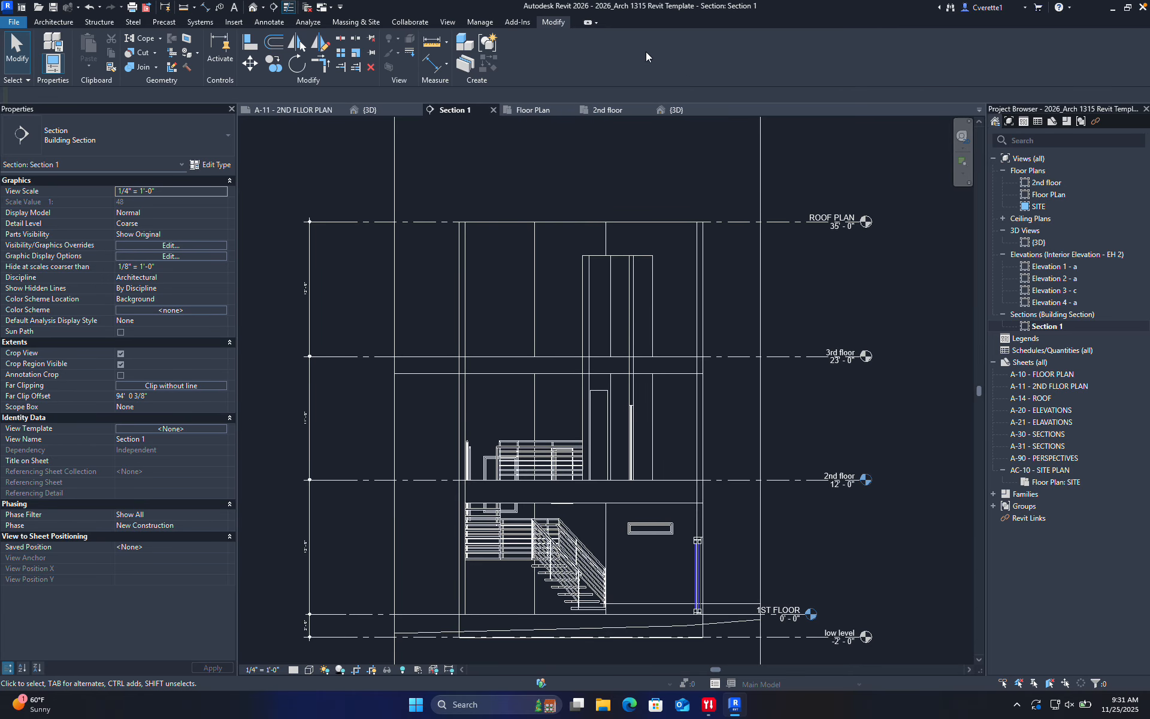
Create a new floor plan view for the ROOF PLAN level via View > Plan Views
click(447, 22)
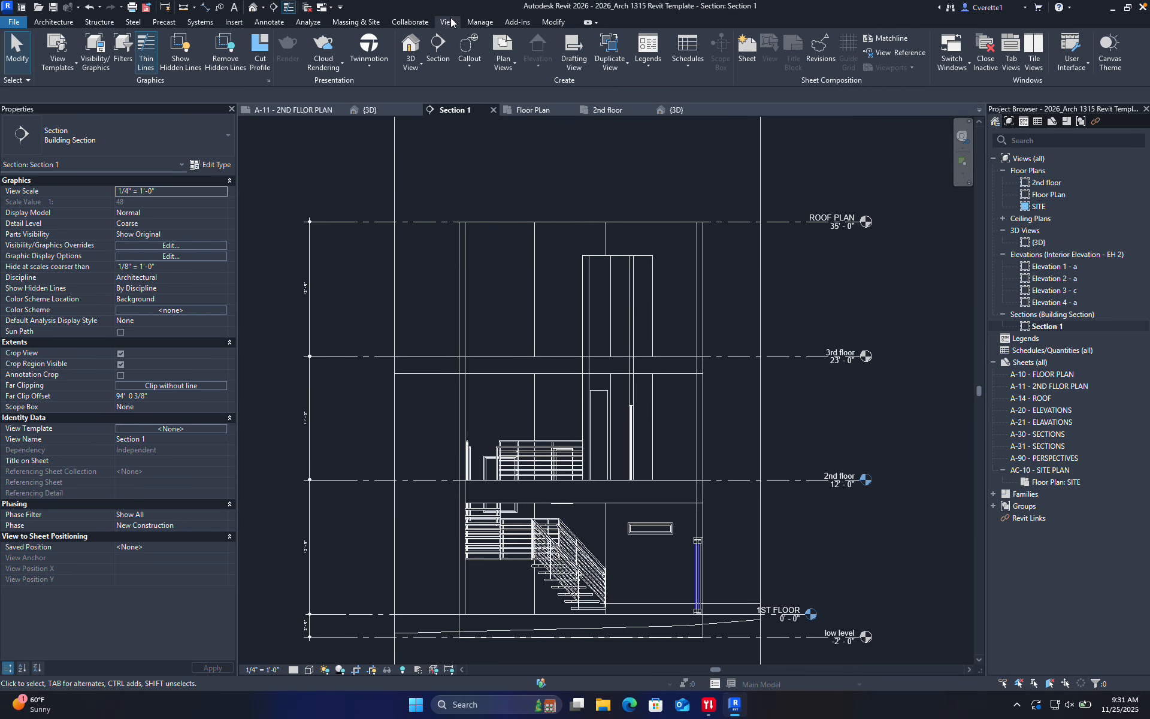
click(508, 70)
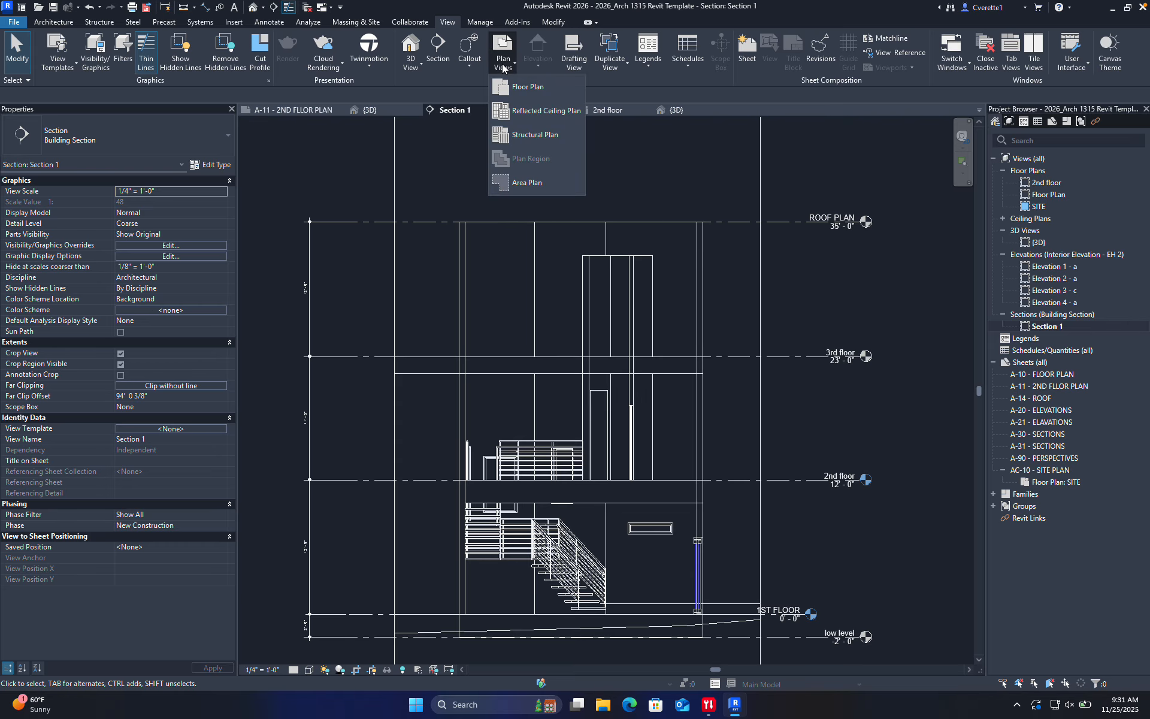
click(535, 90)
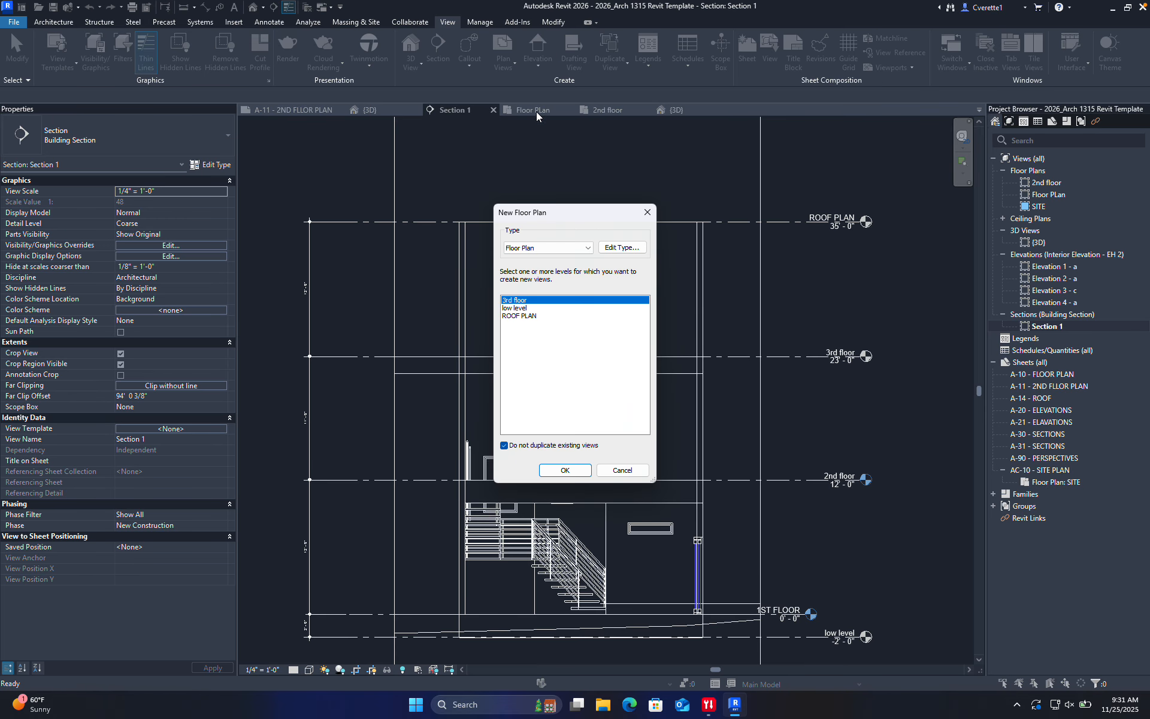
click(527, 316)
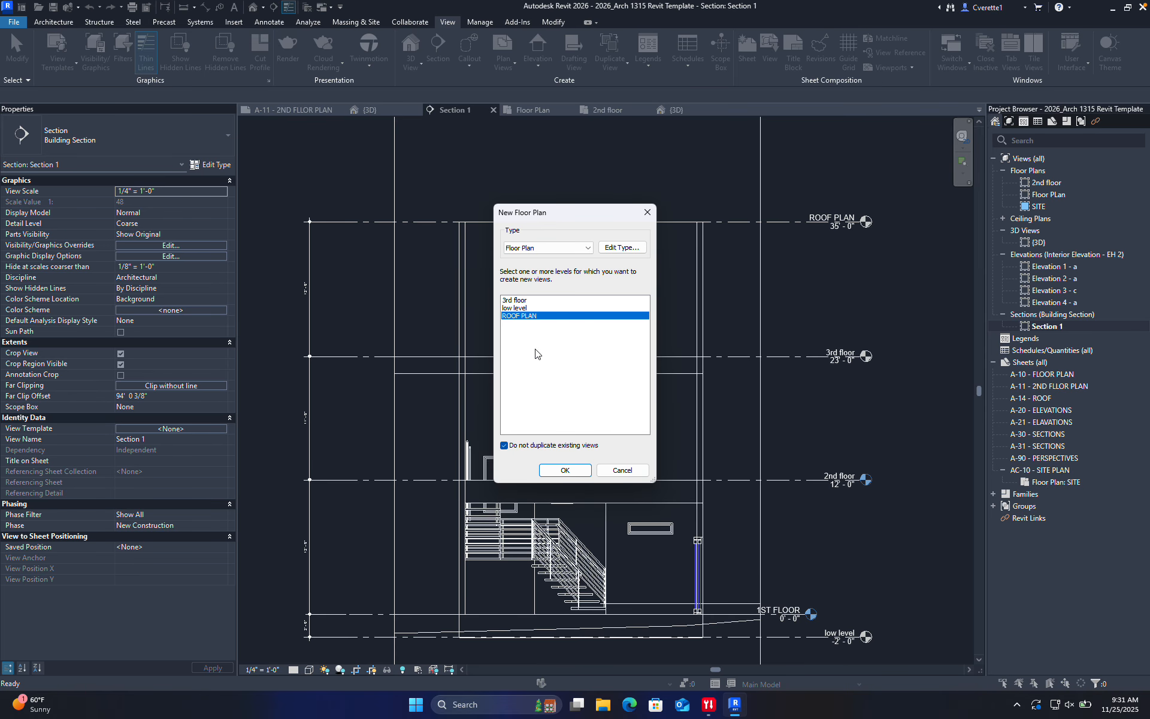
click(565, 470)
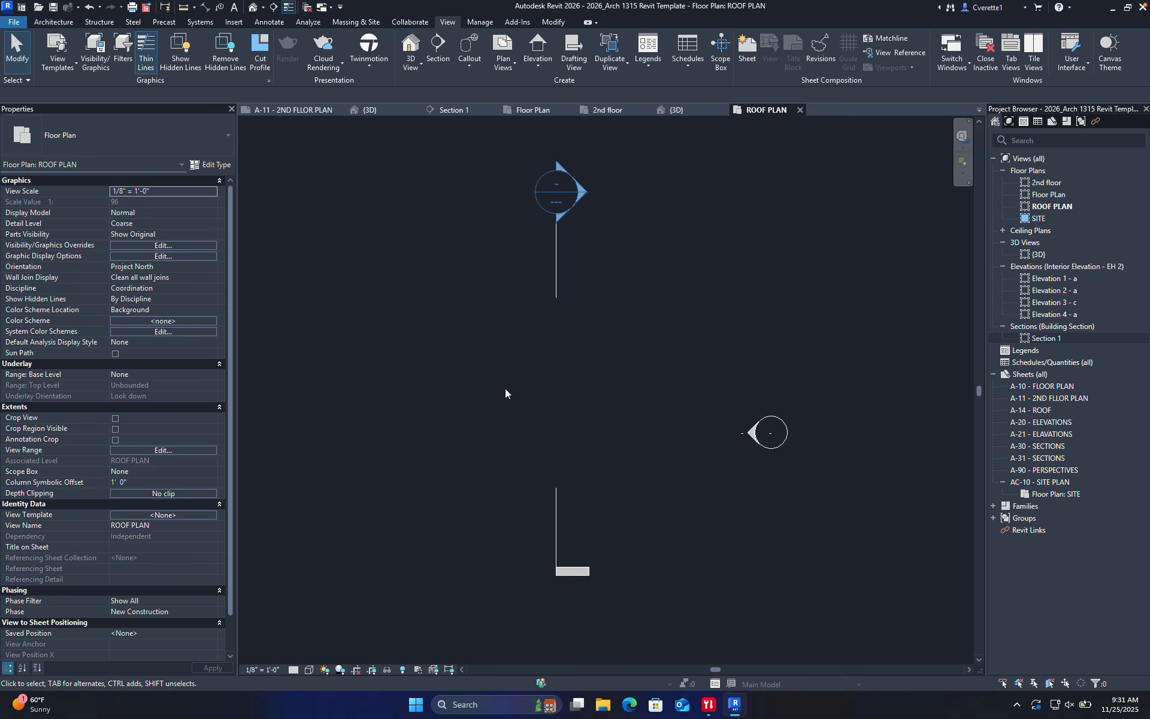
Set the roof plan's detail level to Fine and briefly toggle reveal hidden elements
scroll(562, 429, down, 4)
middle_drag(563, 429, 612, 361)
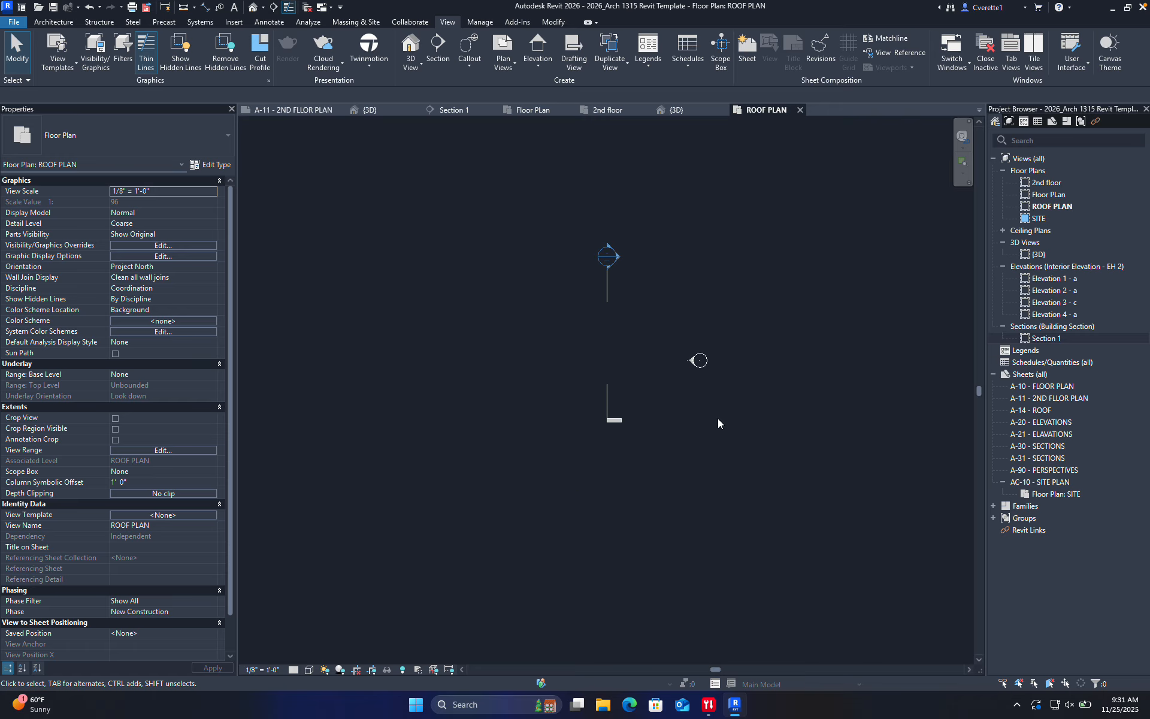
click(293, 670)
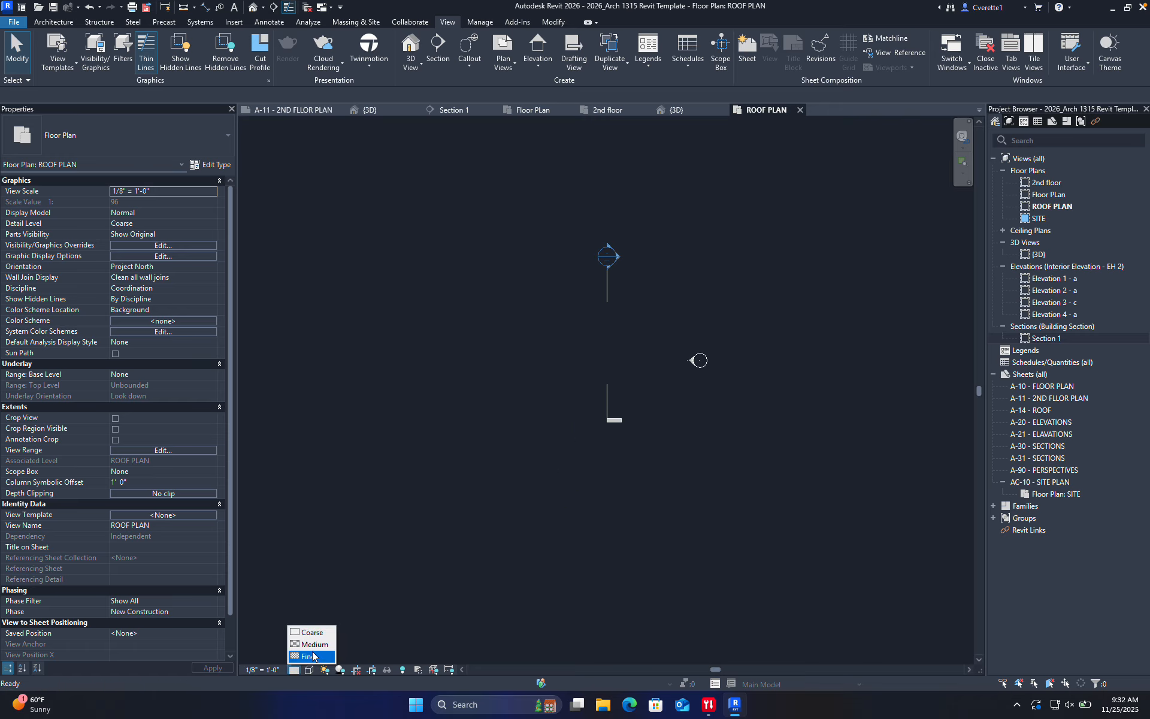
click(317, 656)
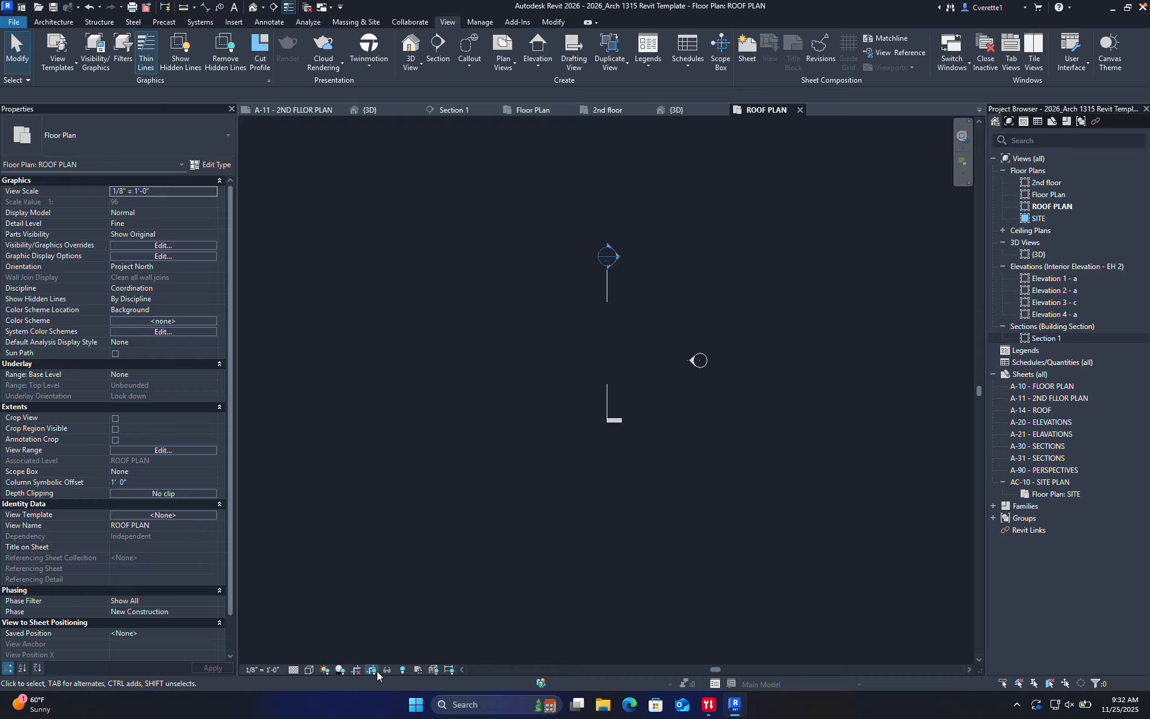
click(403, 670)
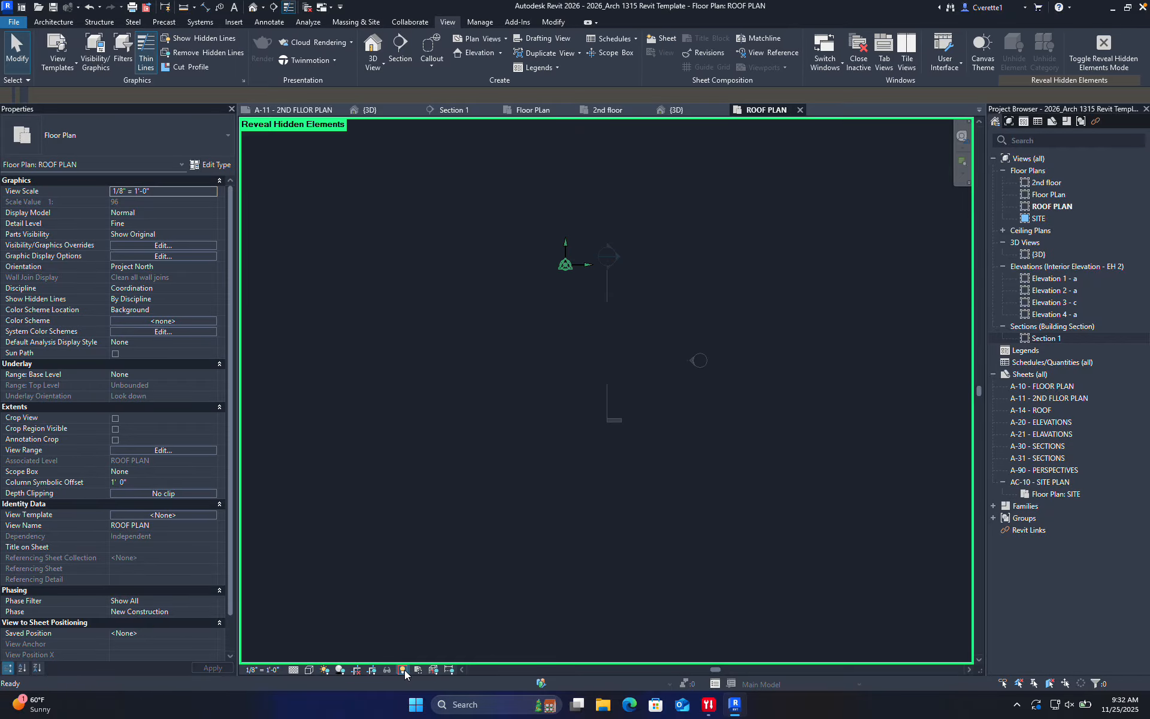
click(403, 669)
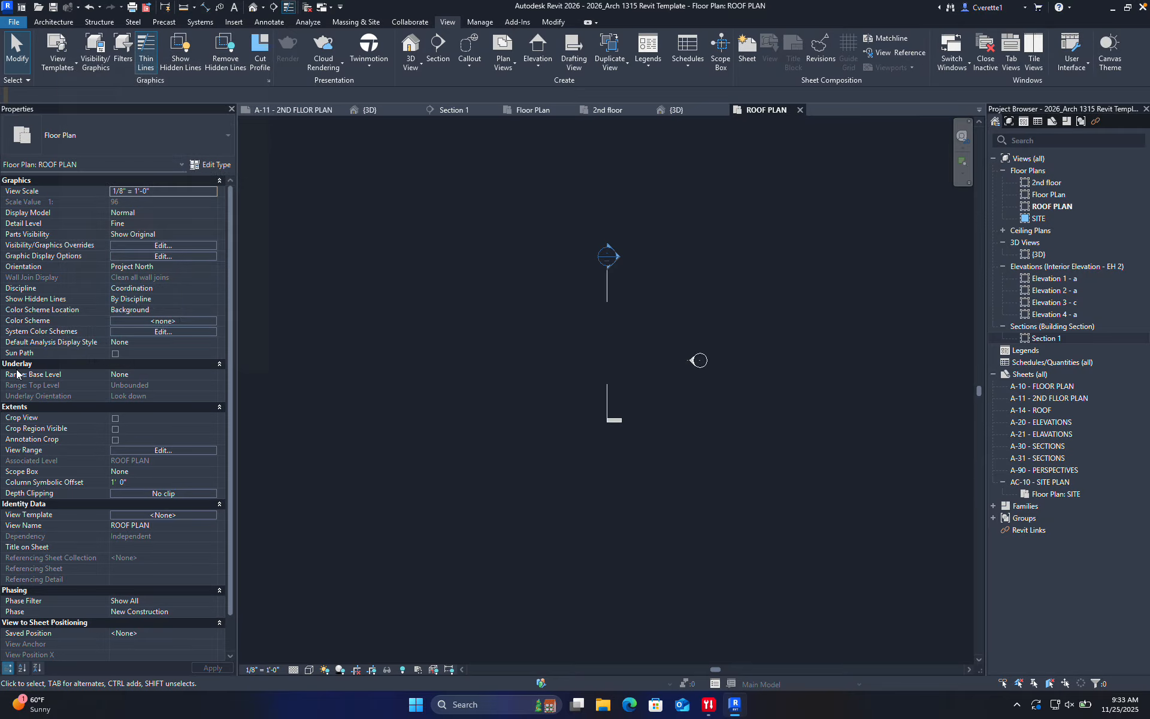
Set the ROOF PLAN underlay base level to 2nd floor and zoom in on the house
click(179, 376)
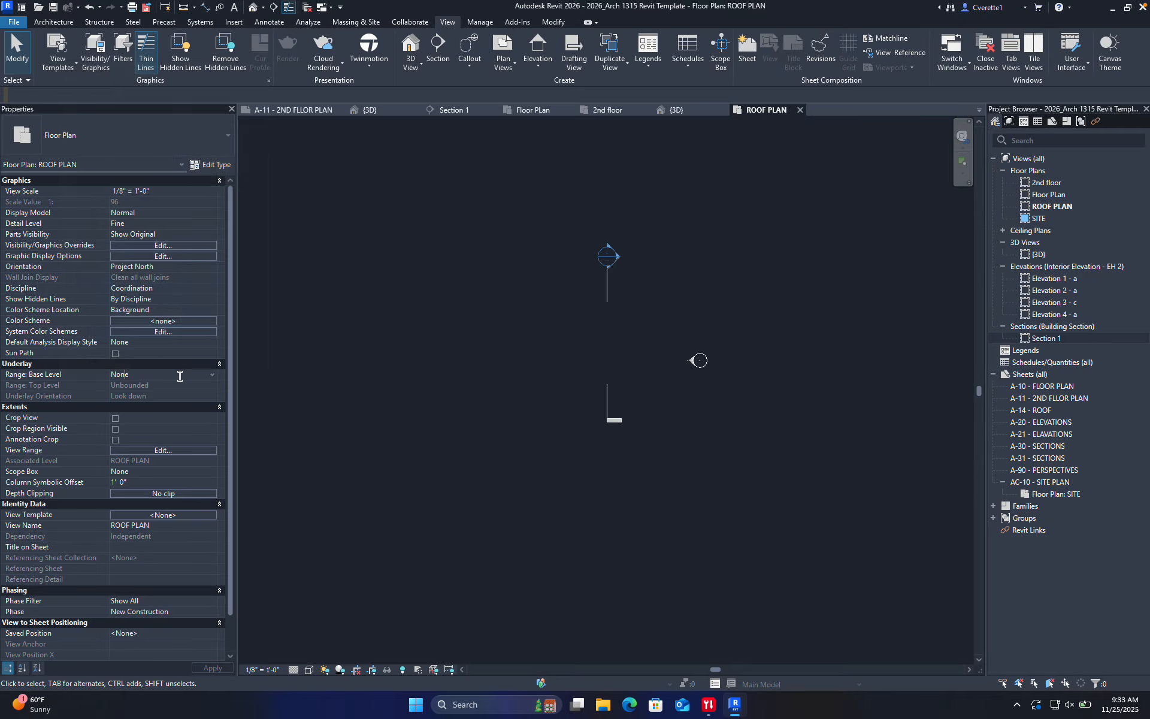
click(211, 375)
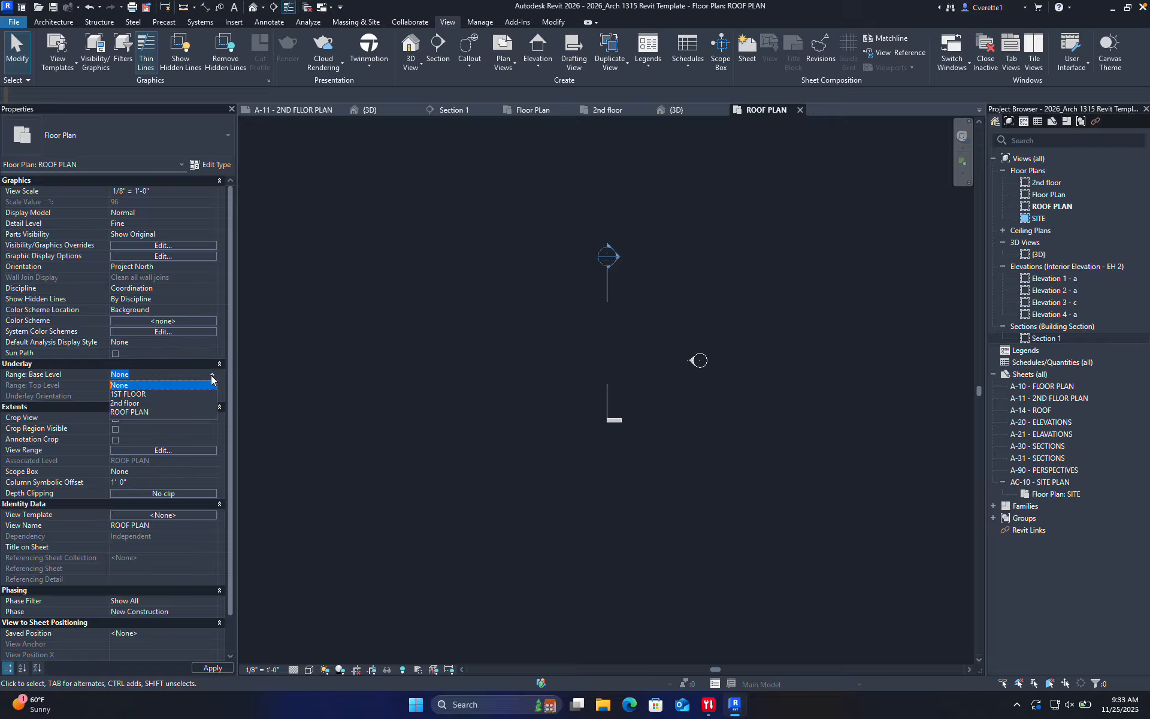
click(174, 403)
scroll(624, 353, up, 2)
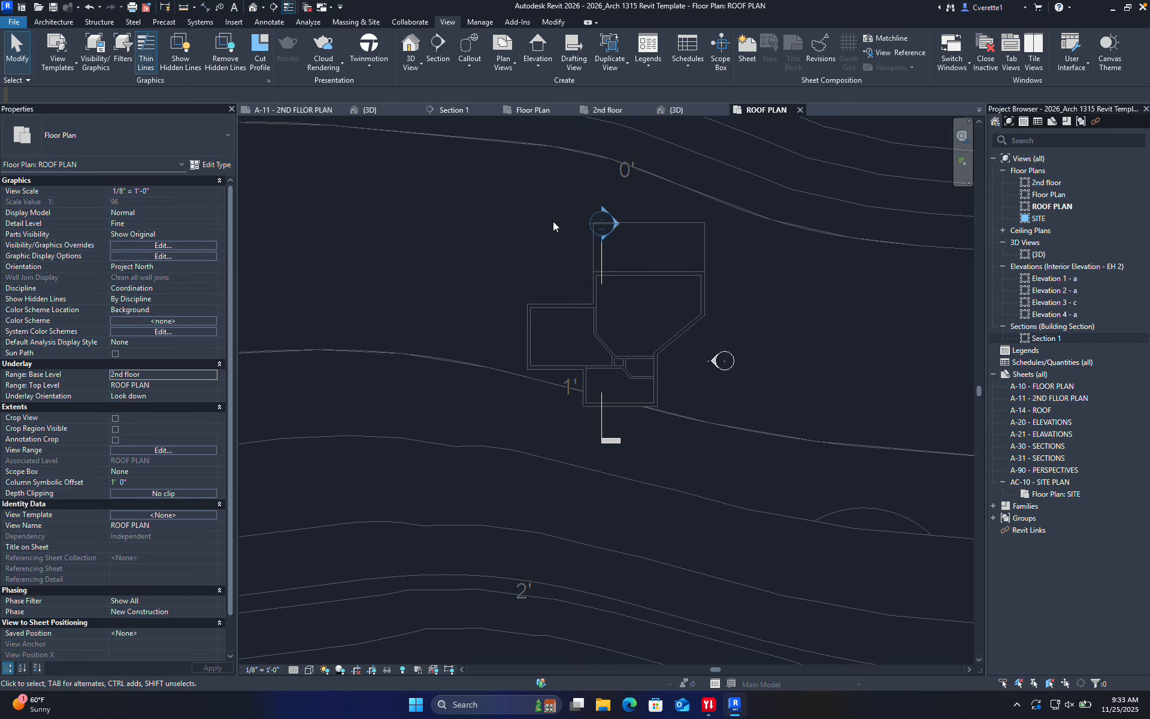
scroll(629, 239, up, 4)
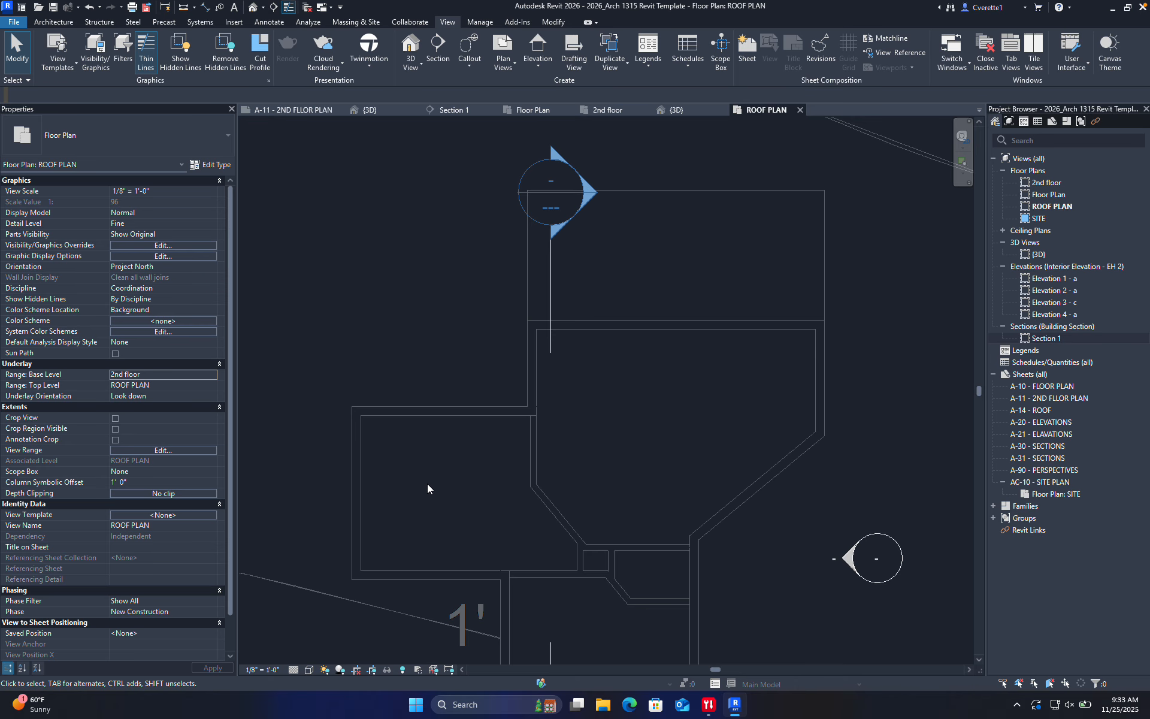
click(213, 386)
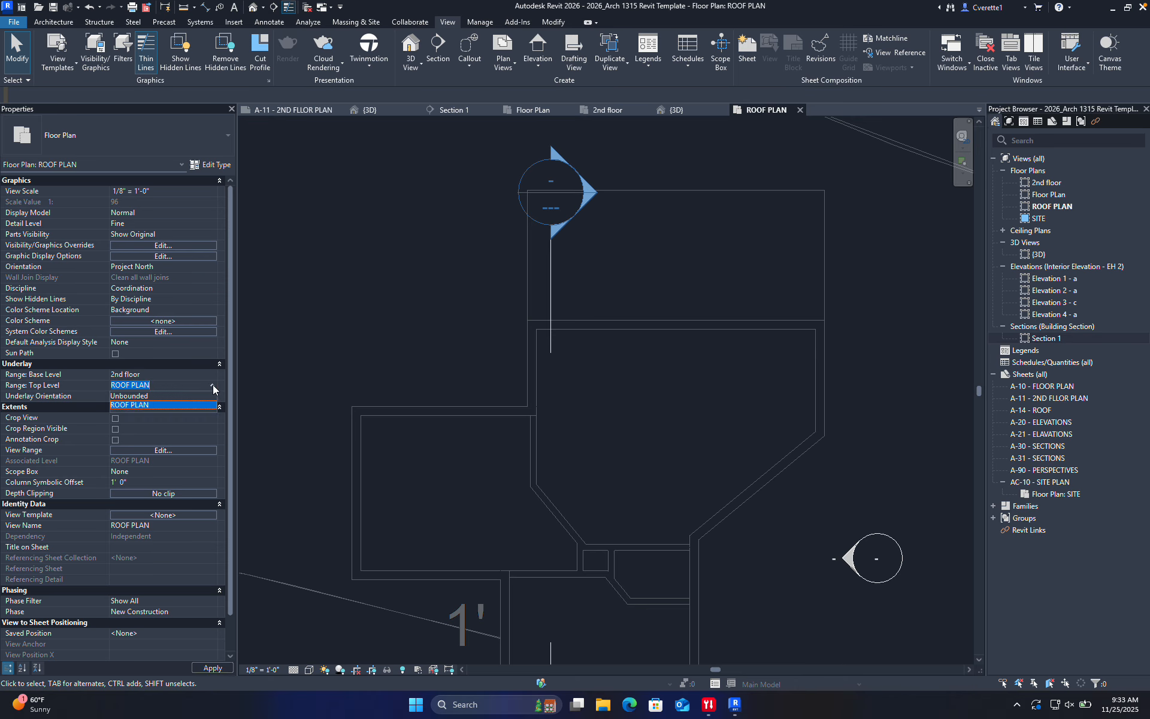
click(186, 364)
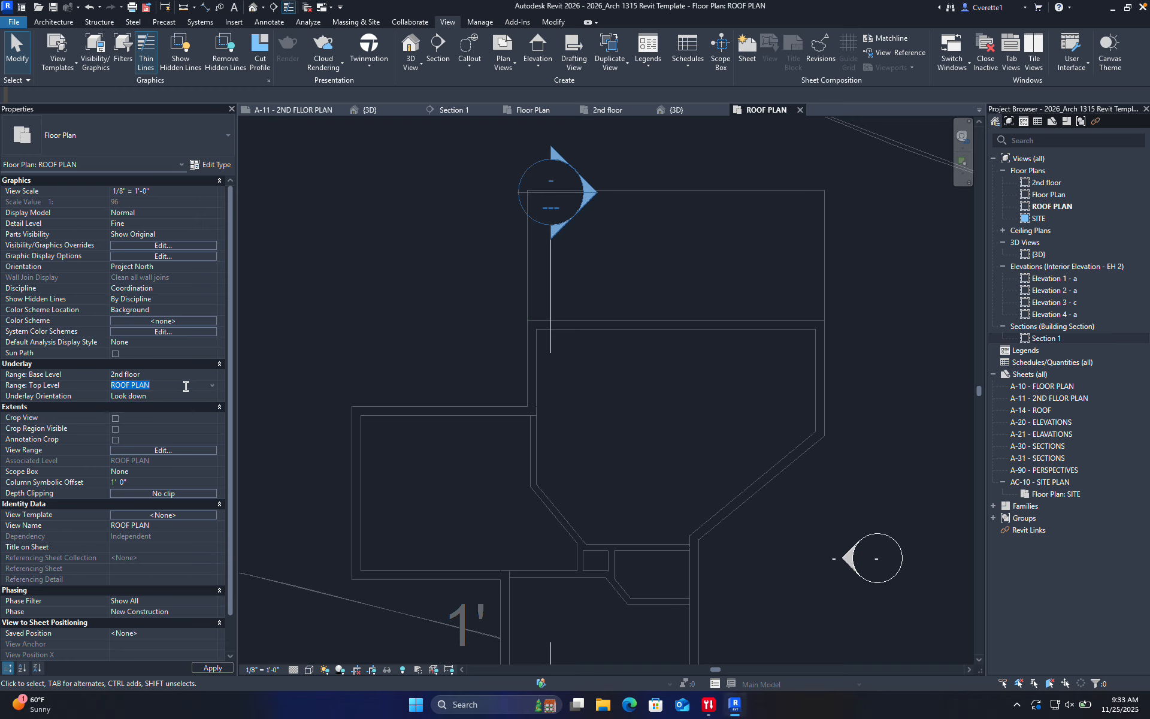
click(166, 450)
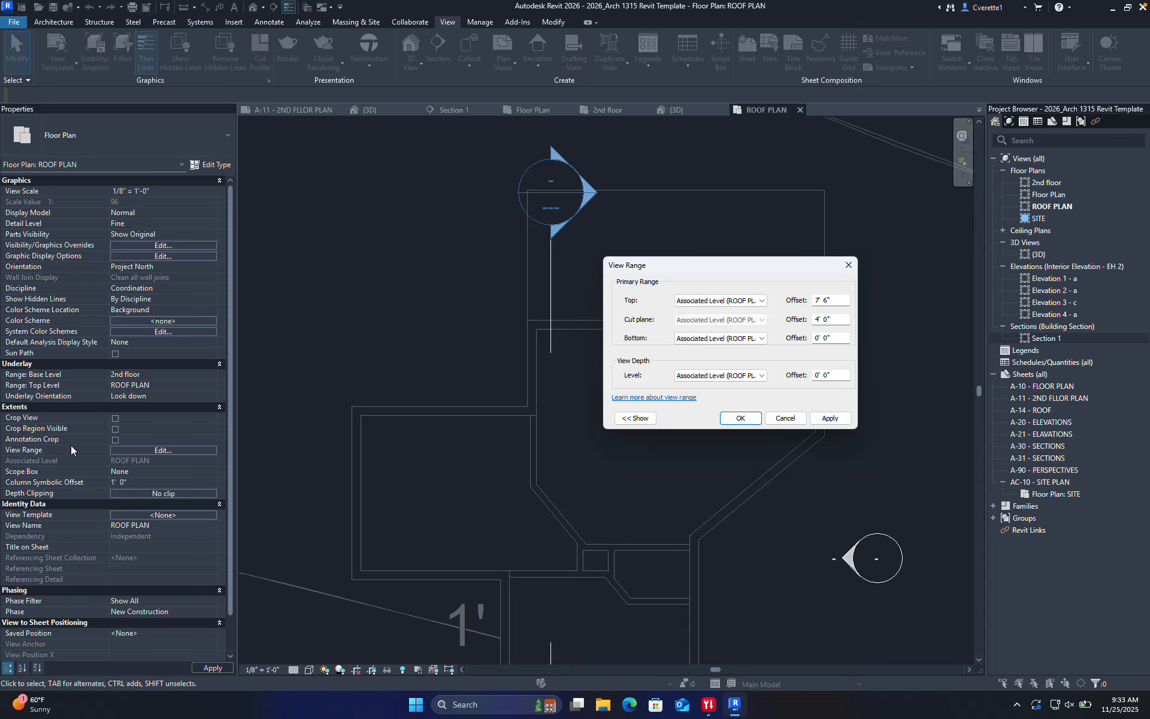
click(785, 418)
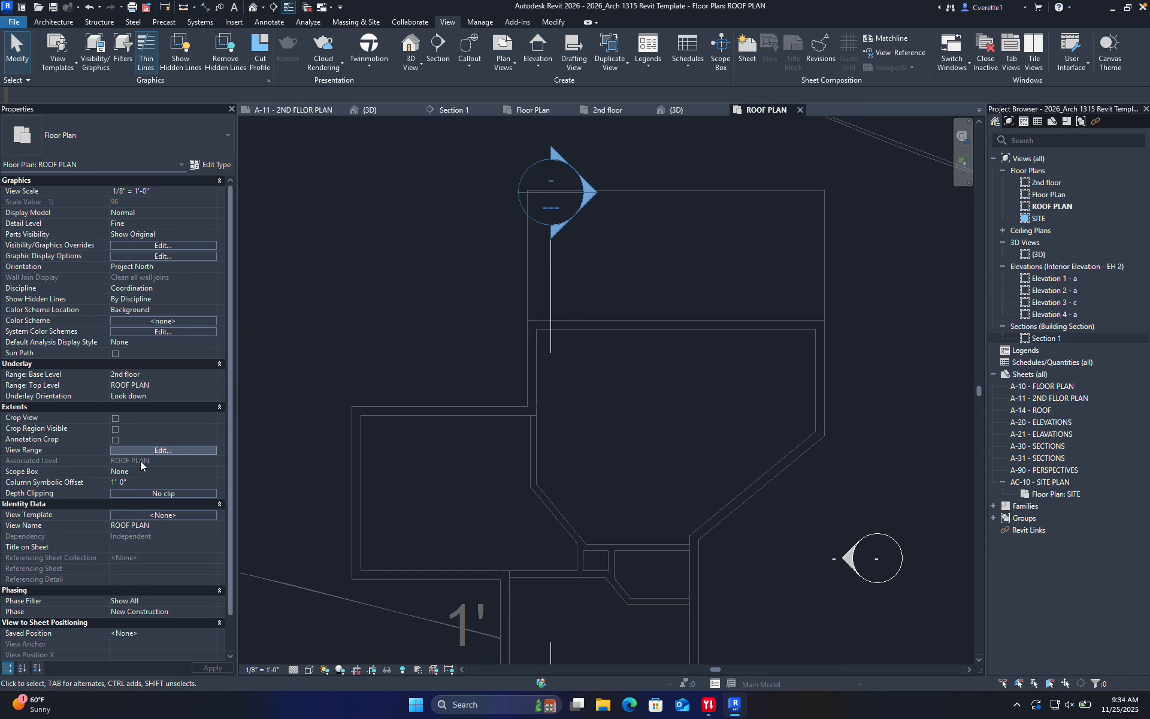
click(168, 450)
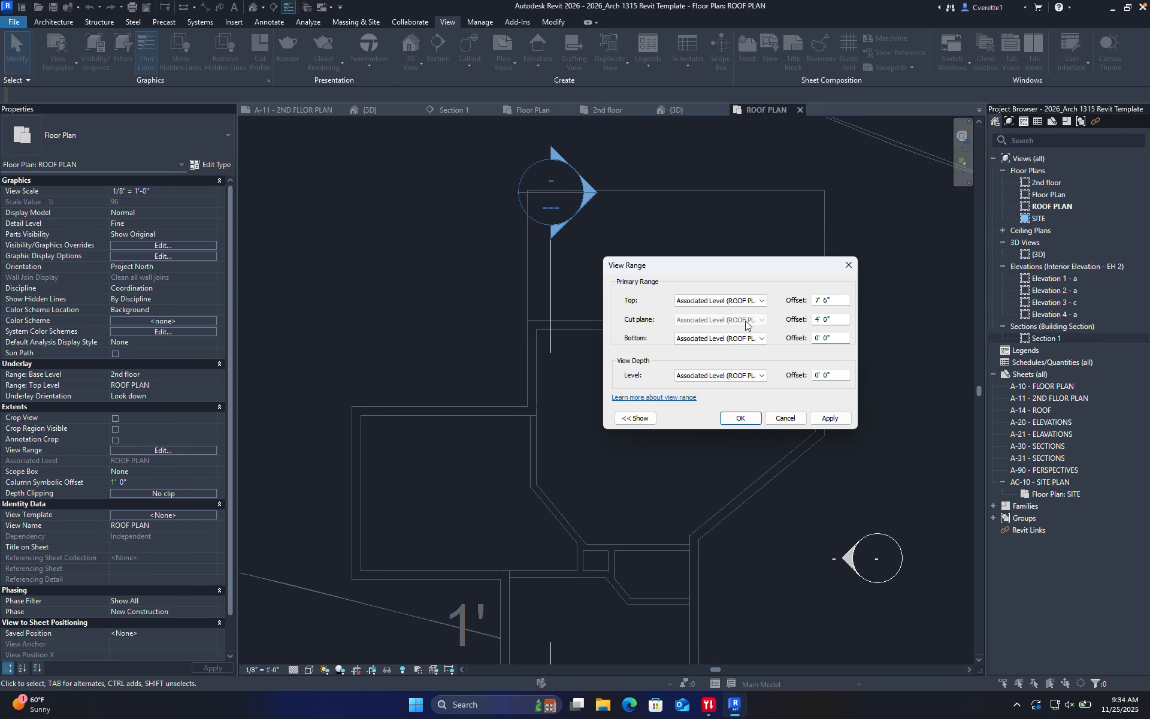
click(746, 419)
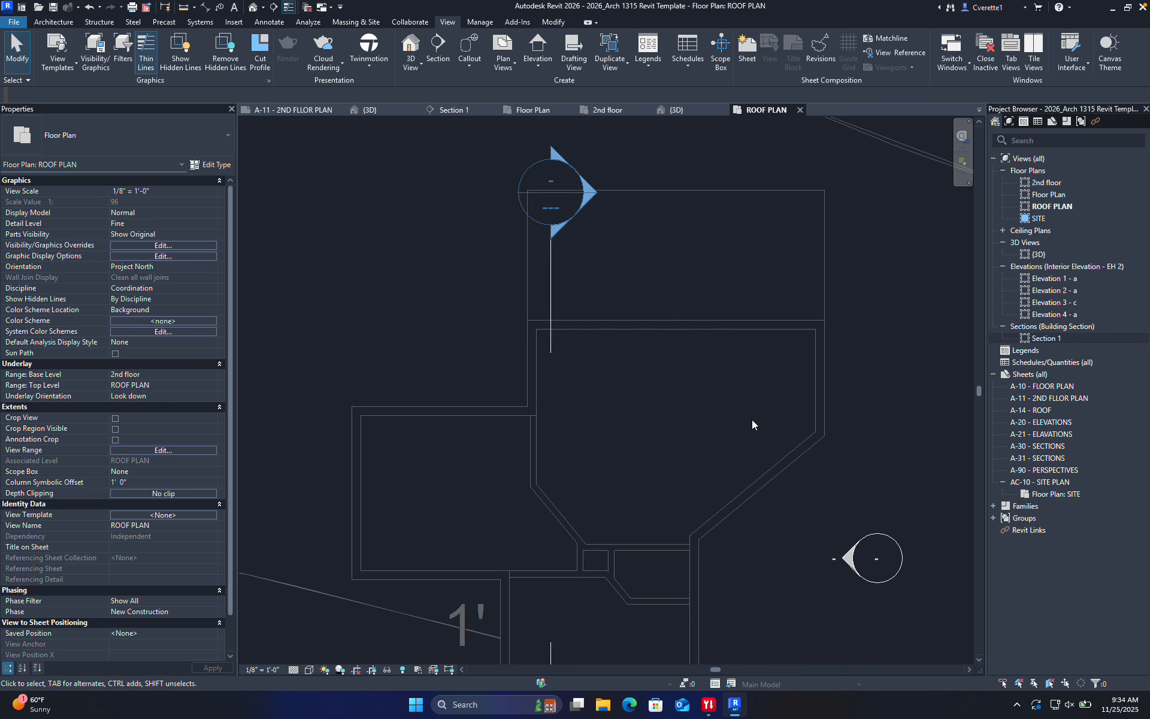
Set the ROOF PLAN view scale to 1/4" = 1'-0"
click(280, 669)
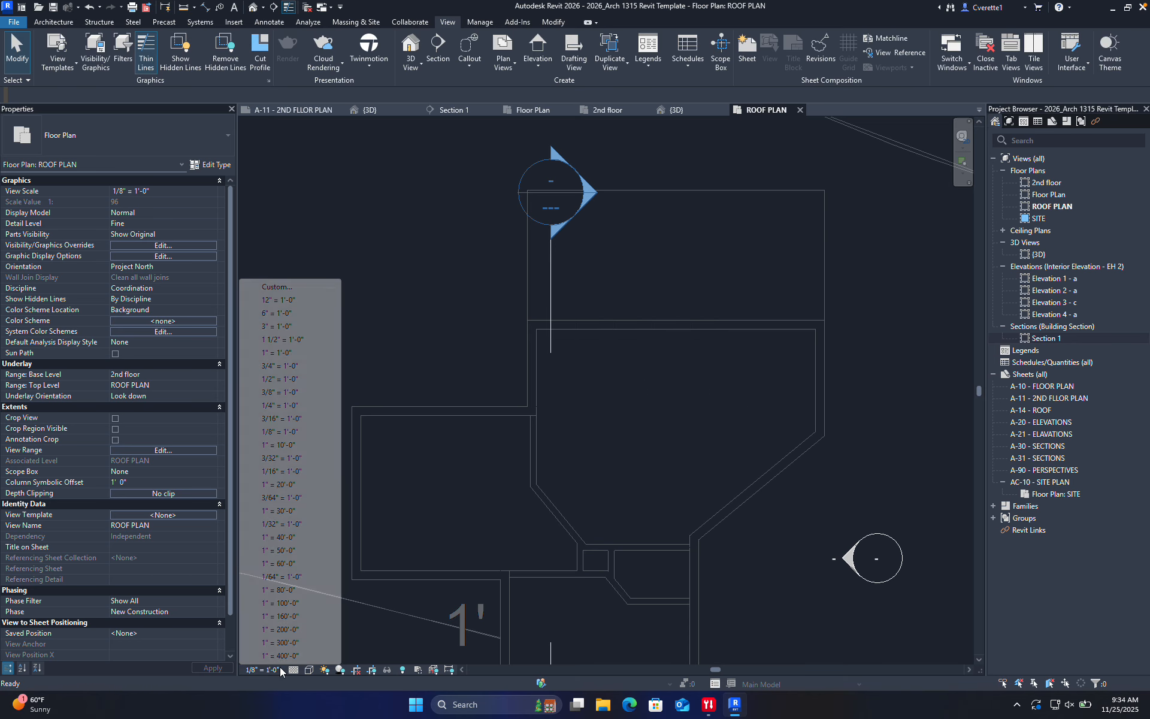
click(293, 405)
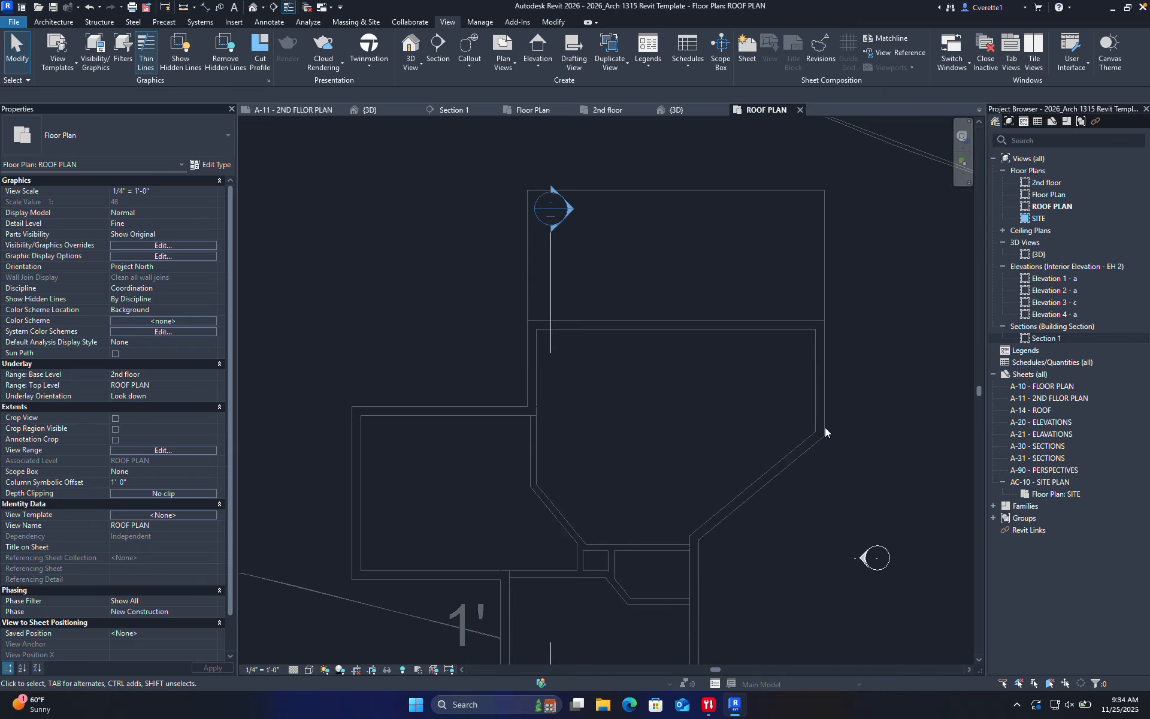
scroll(867, 424, down, 2)
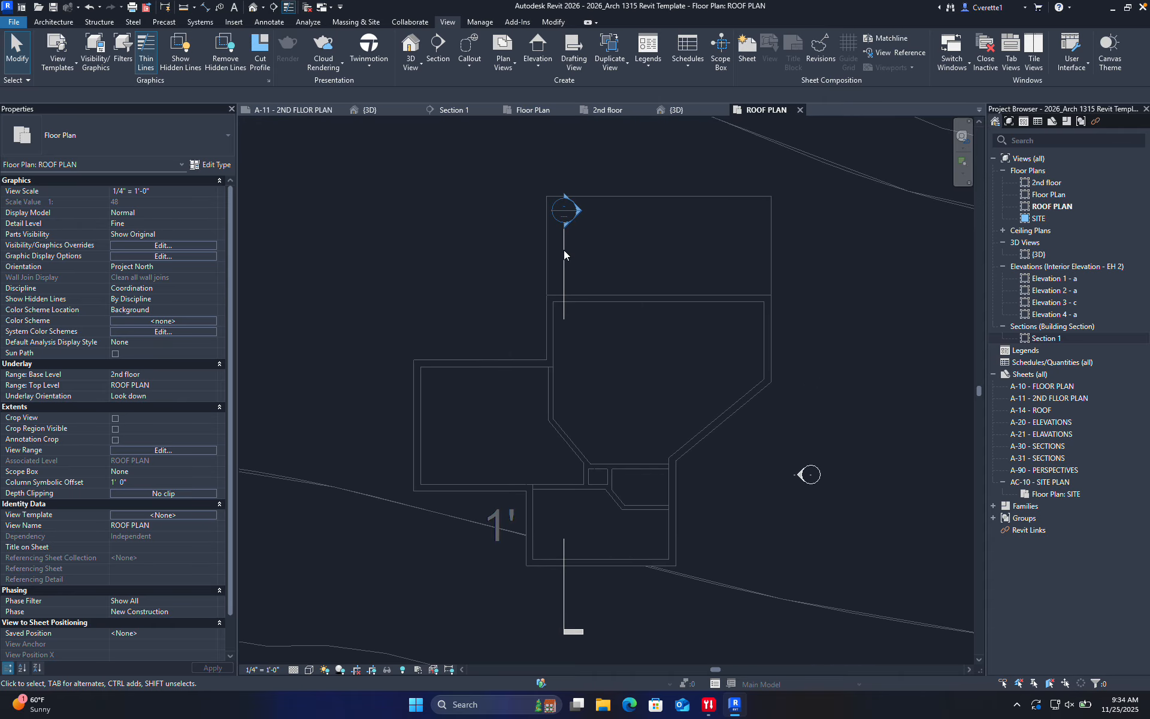
Start a Roof by Footprint sketch with Basic Roof EH - Standing Seam
click(56, 22)
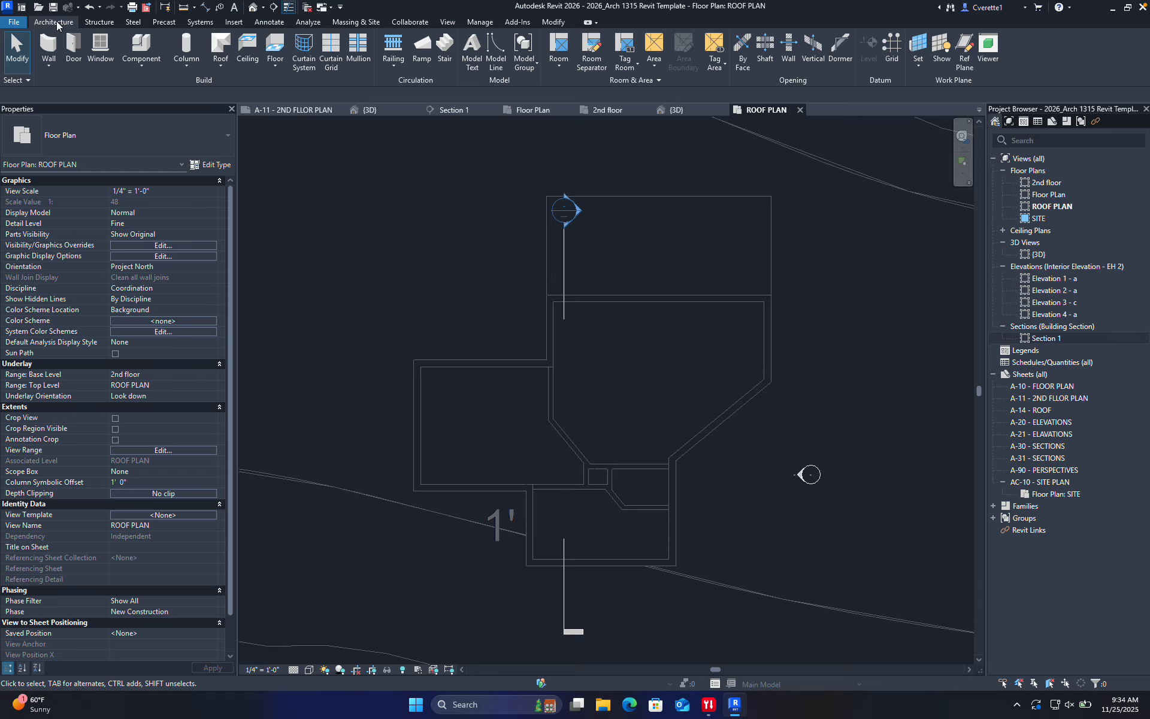
click(222, 64)
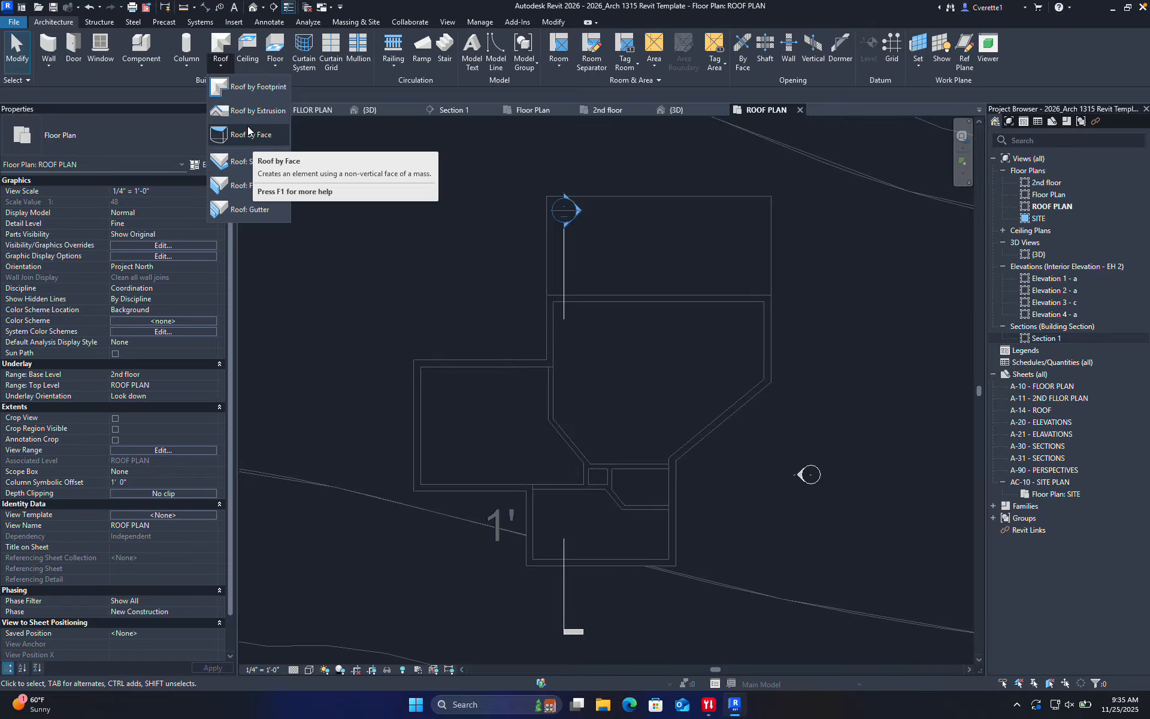
click(218, 44)
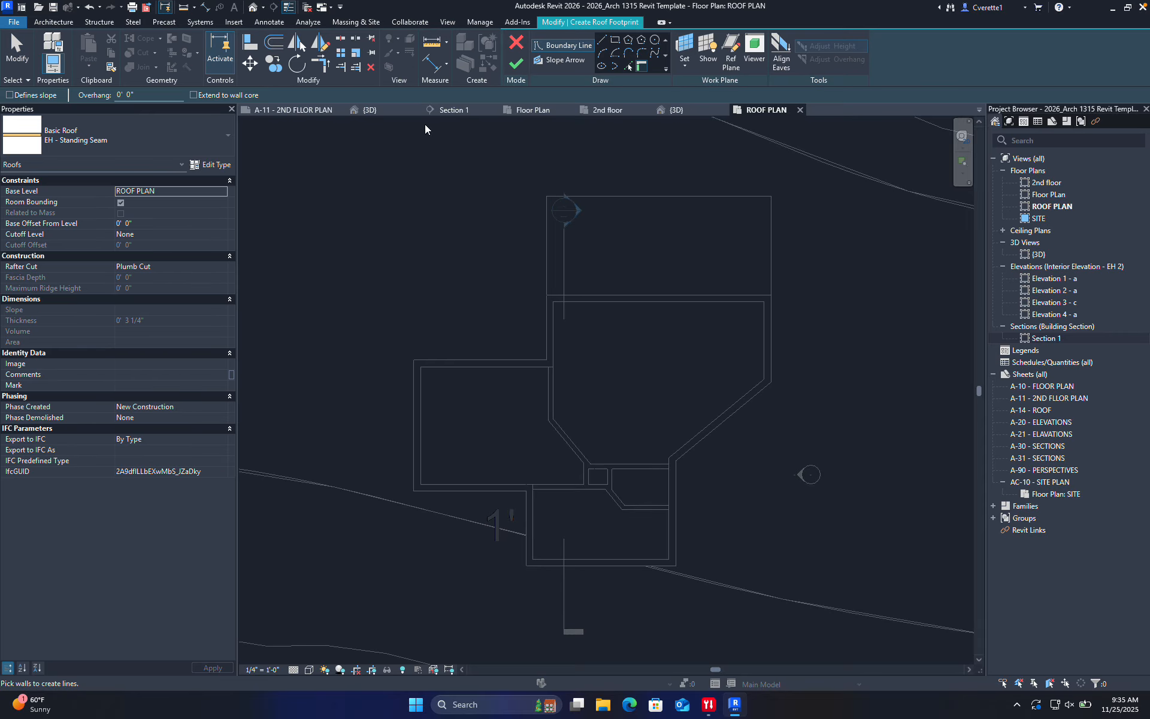
Chain straight boundary lines around the exterior walls, including the angled northeast wall
click(602, 41)
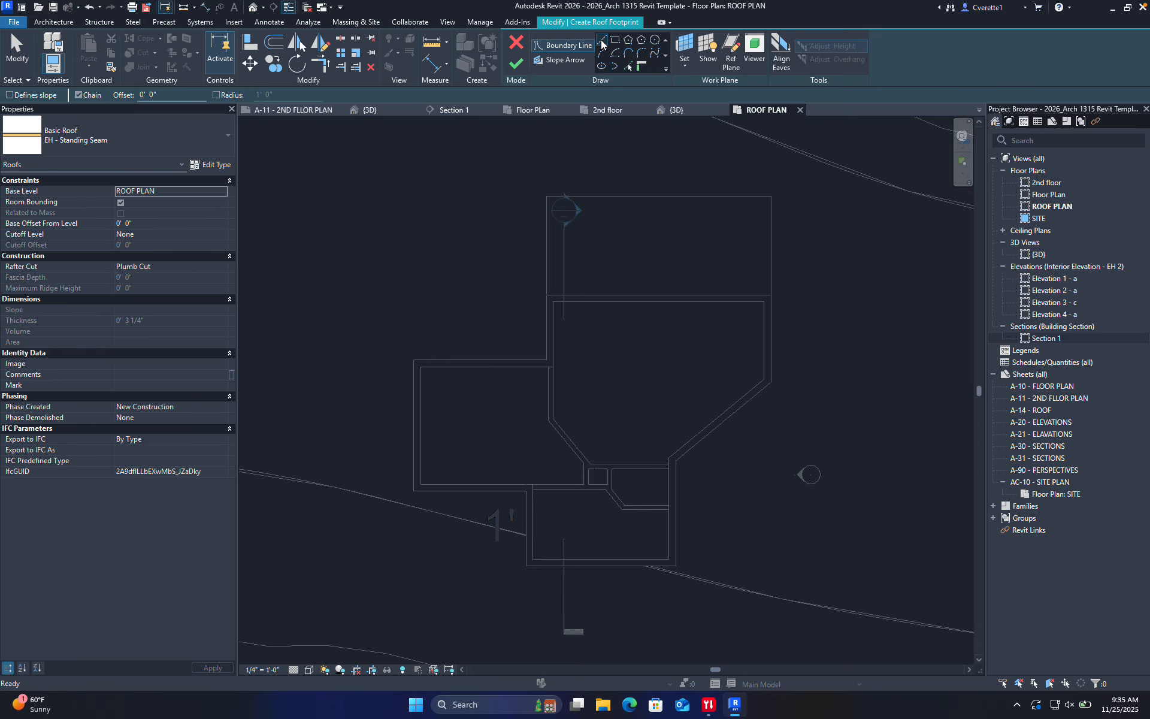
scroll(592, 281, up, 2)
click(575, 278)
click(513, 278)
click(513, 371)
click(339, 371)
click(339, 581)
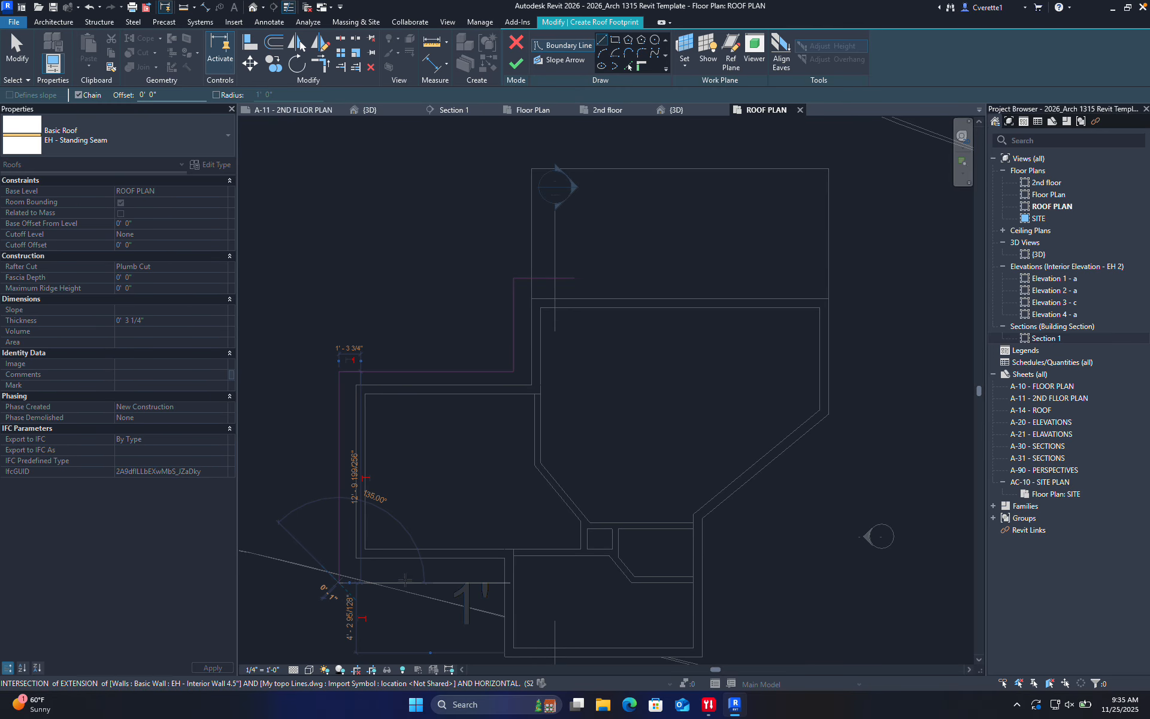
middle_drag(491, 581, 480, 469)
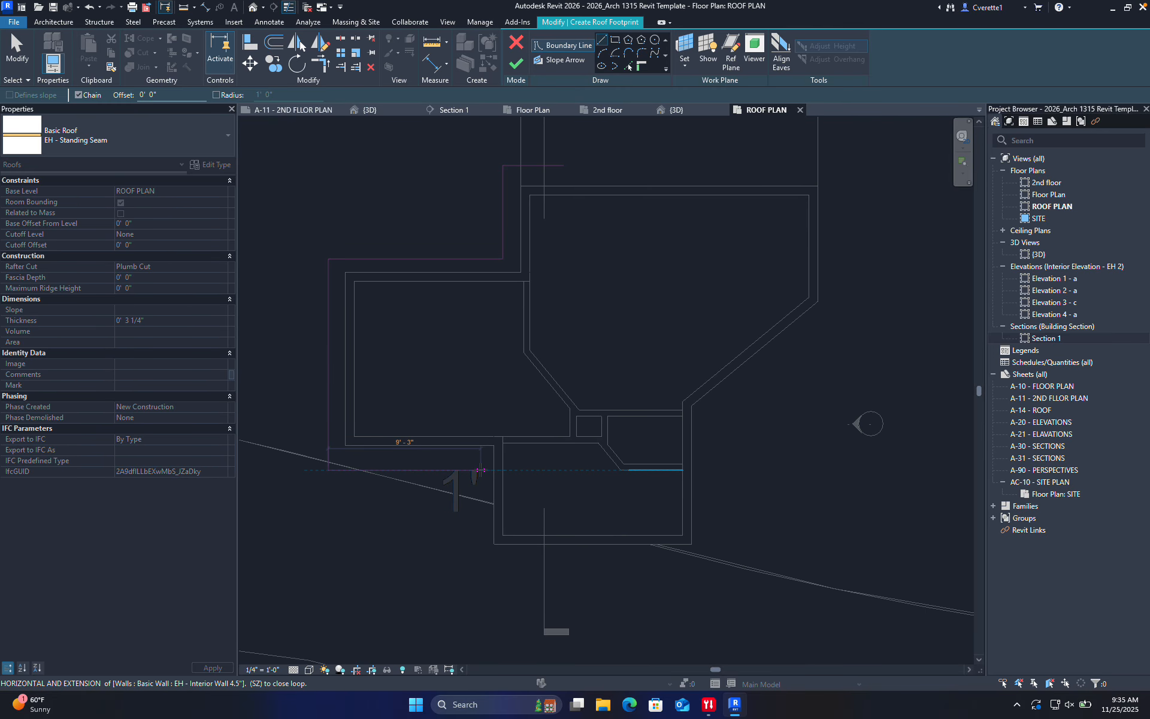
click(480, 470)
click(480, 568)
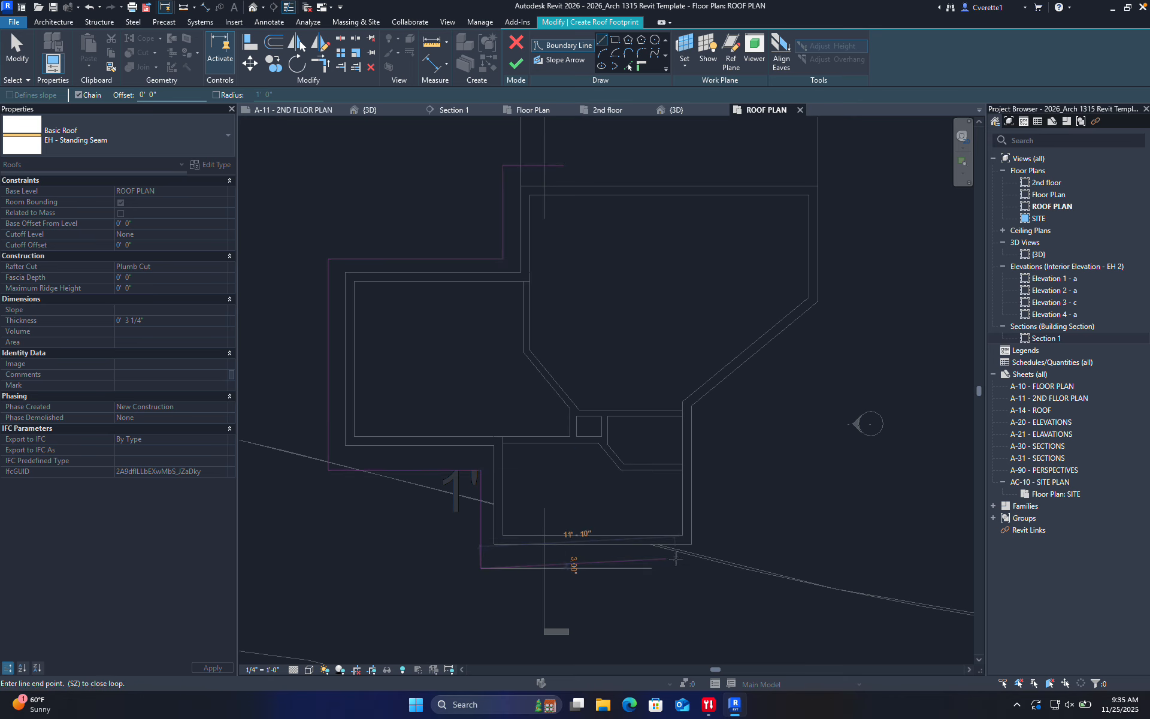
click(712, 567)
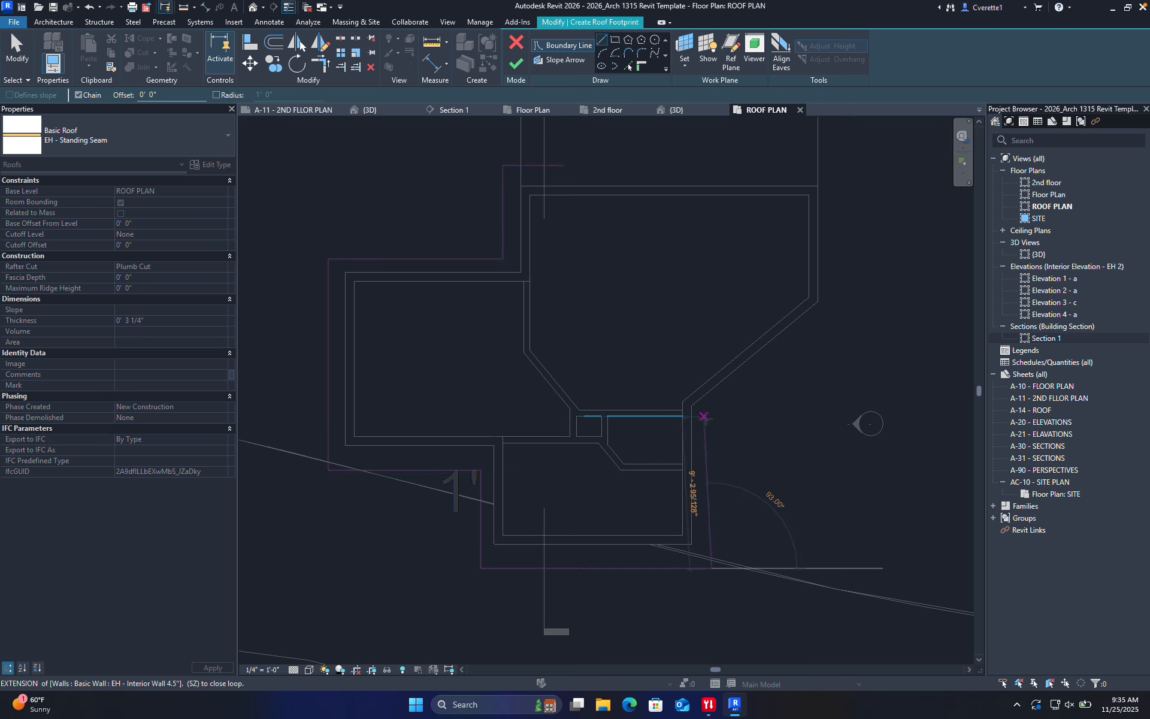
click(711, 415)
middle_drag(823, 339, 746, 457)
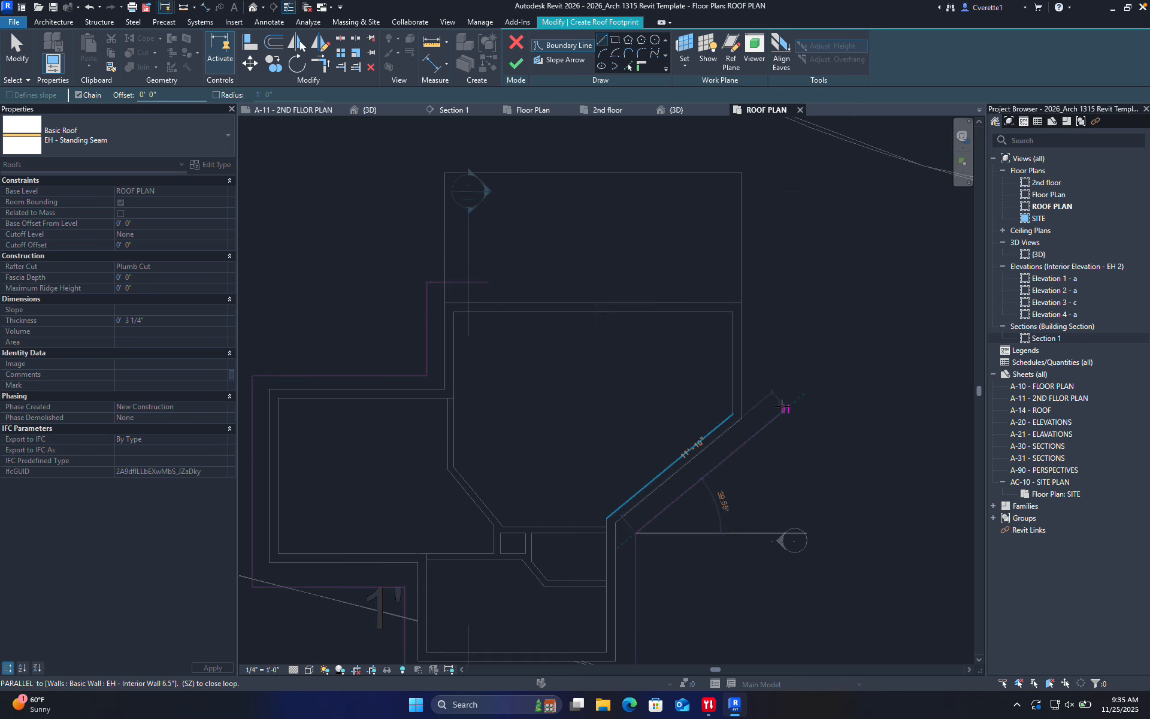
click(776, 416)
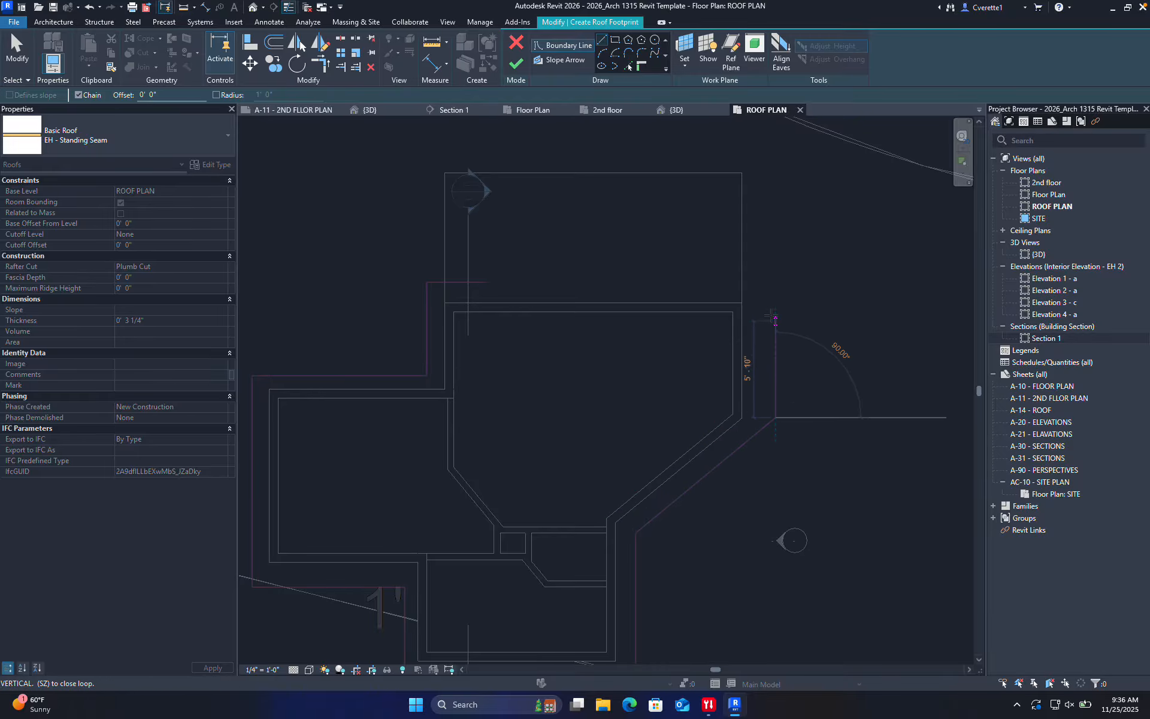
click(775, 282)
Close the boundary loop by joining the top and east lines with Trim/Extend to Corner (TR)
key(Escape)
key(Escape)
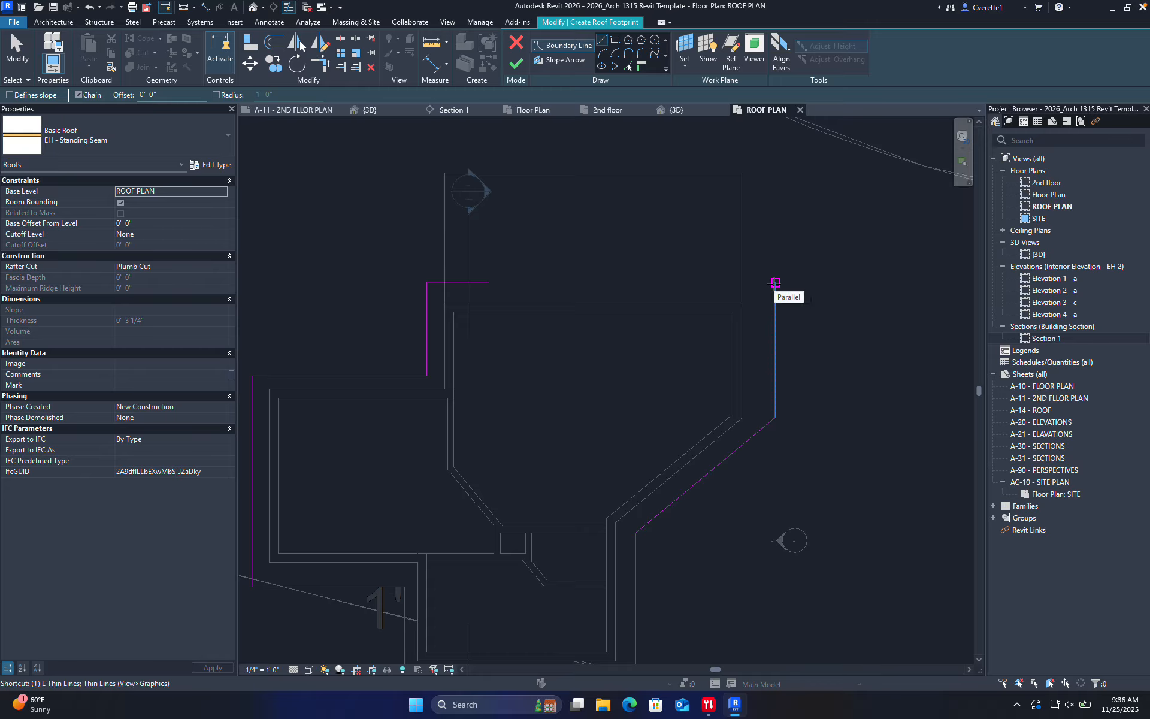
key(t)
key(r)
click(450, 282)
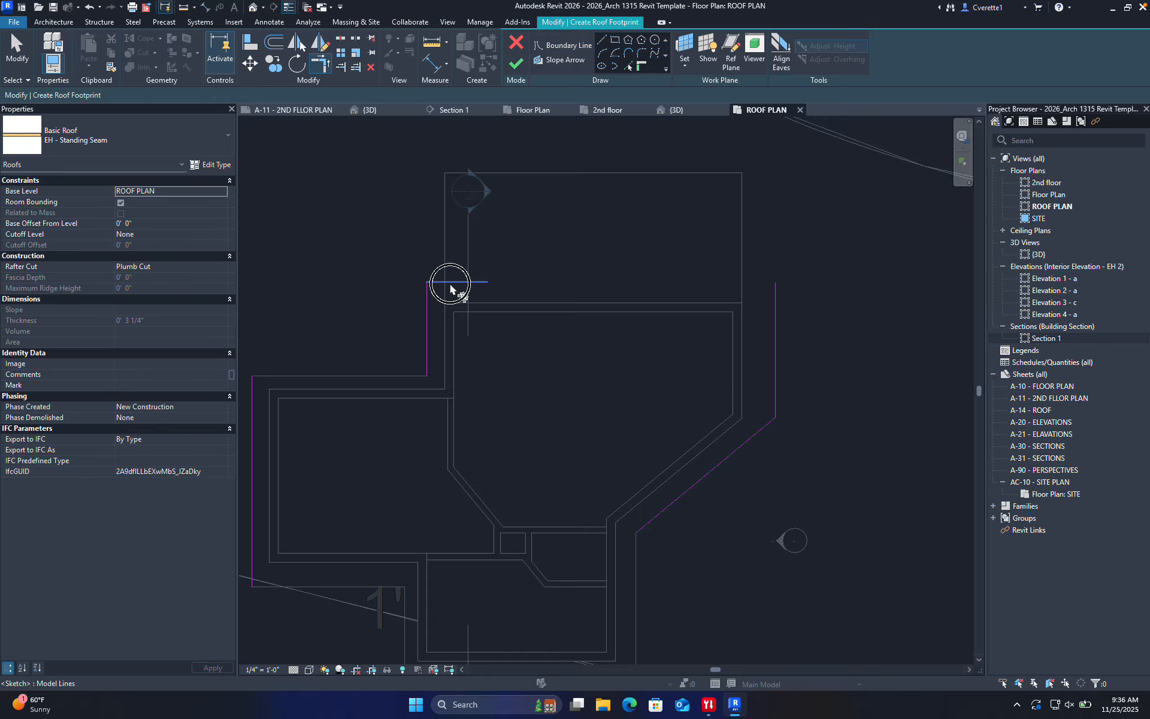
click(774, 328)
middle_drag(771, 328, 806, 303)
key(Escape)
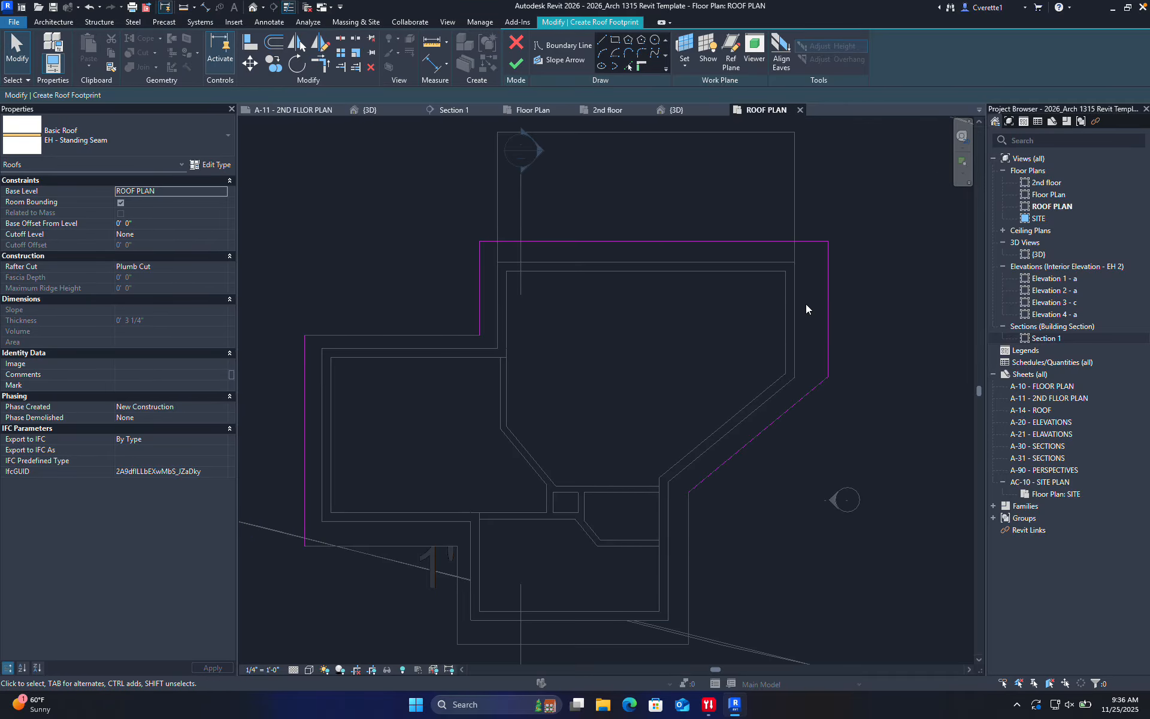
Start aligned dimensions (DI) and dimension the 9 3/4" top overhang
key(d)
key(i)
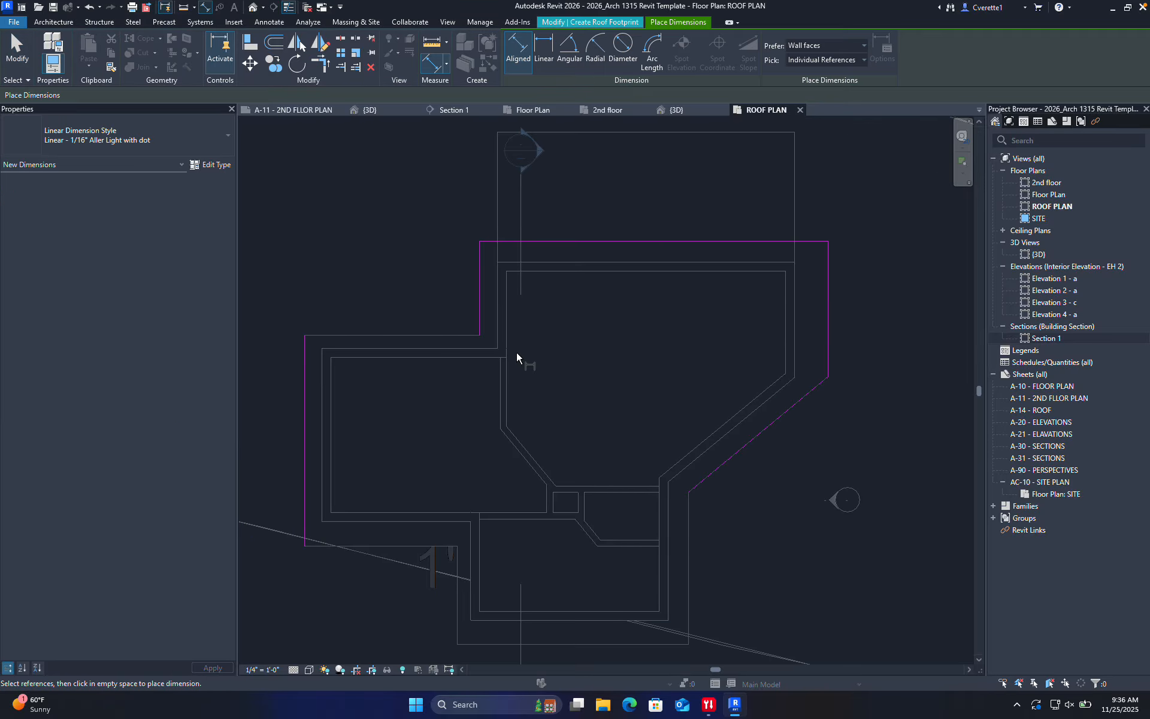
scroll(433, 355, up, 5)
click(421, 328)
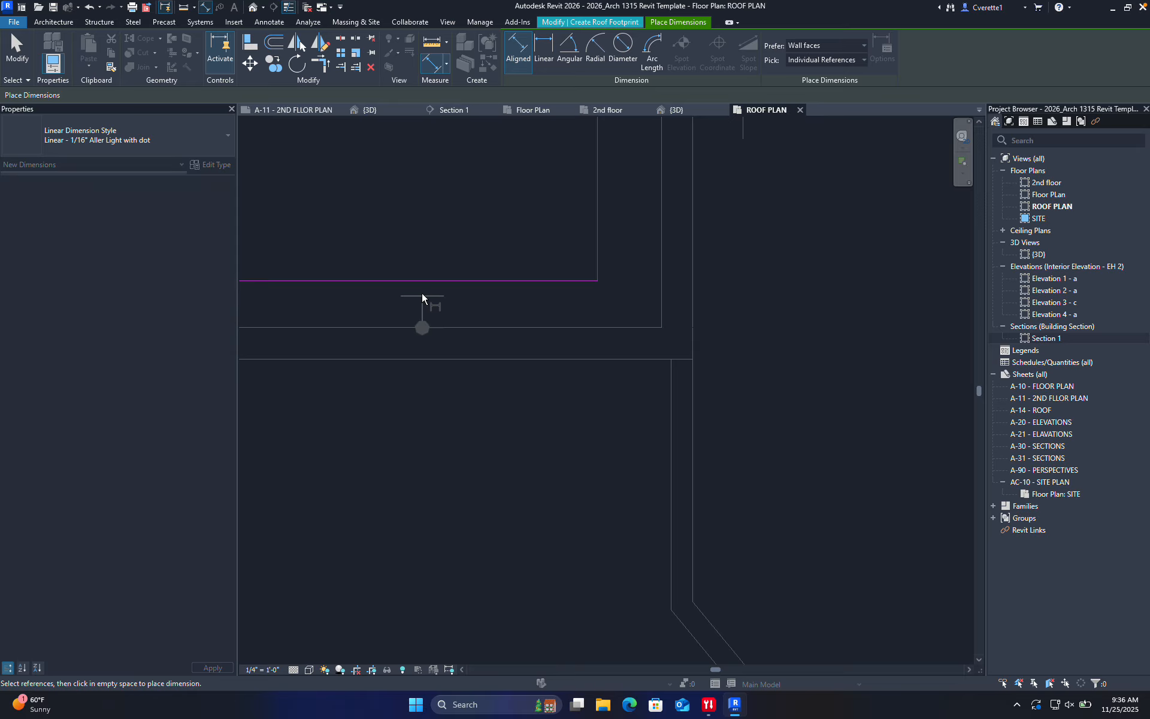
click(419, 280)
click(379, 199)
scroll(407, 203, down, 5)
Dimension the 1'-1 1/4" and 1'-3" roof-line-to-wall gaps at the upper walls
middle_drag(405, 196, 397, 309)
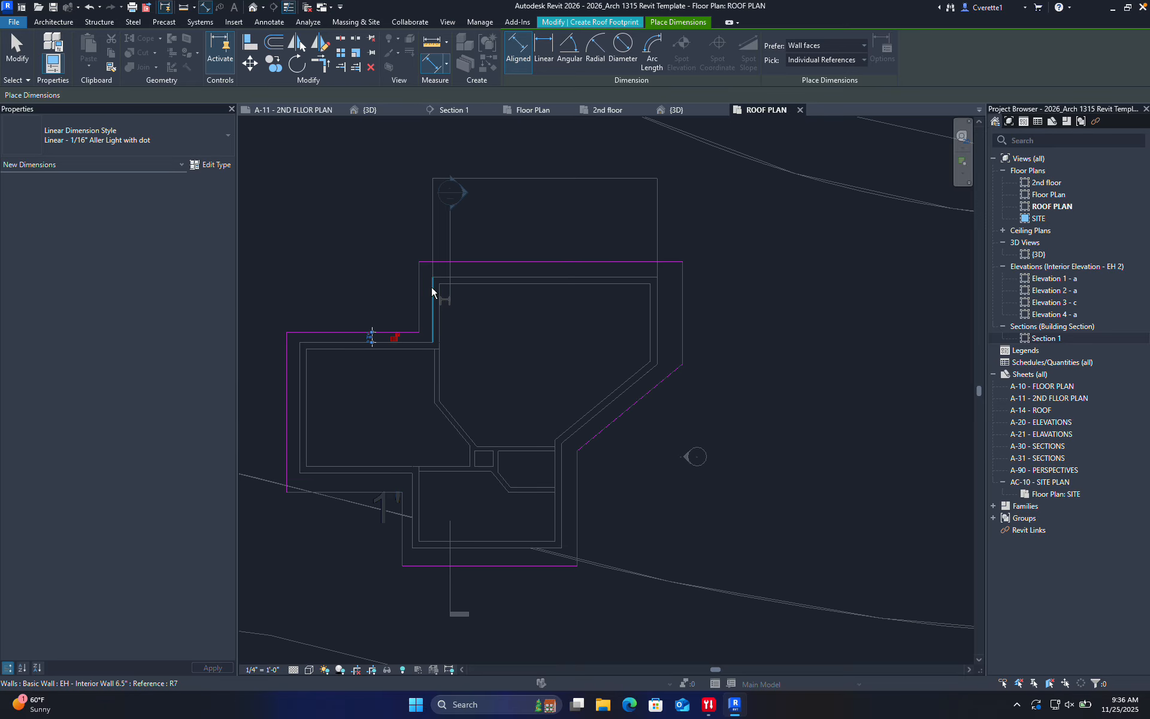
scroll(430, 287, up, 5)
click(461, 322)
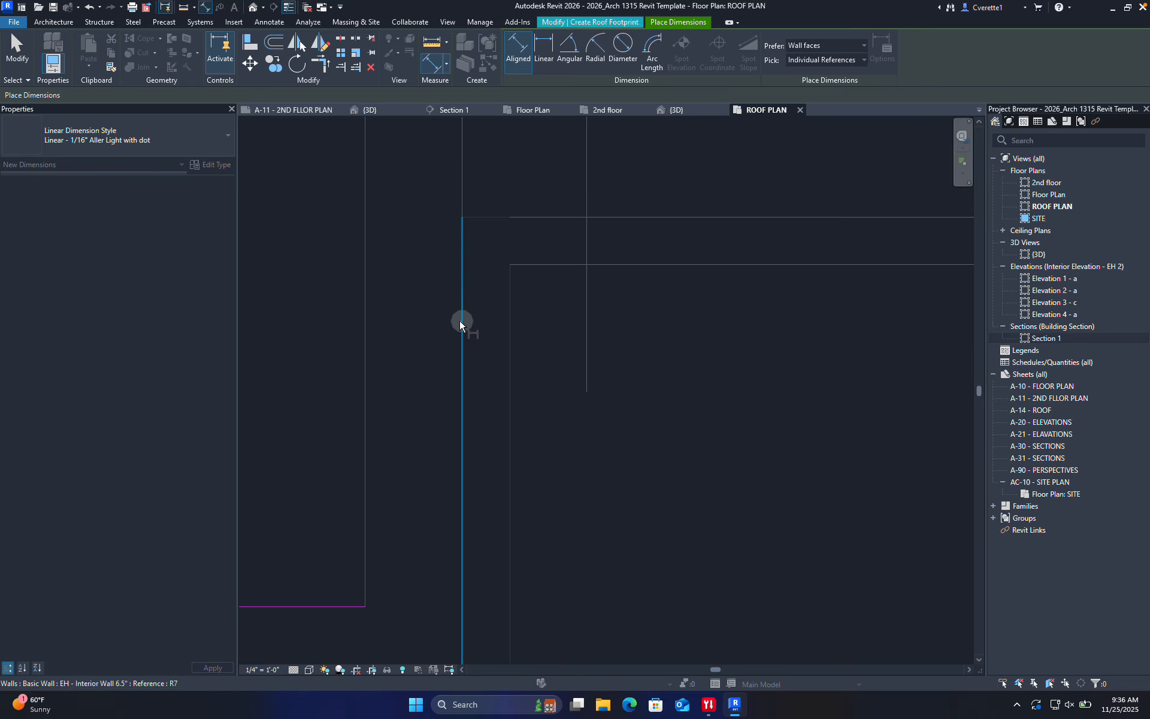
click(368, 340)
click(366, 341)
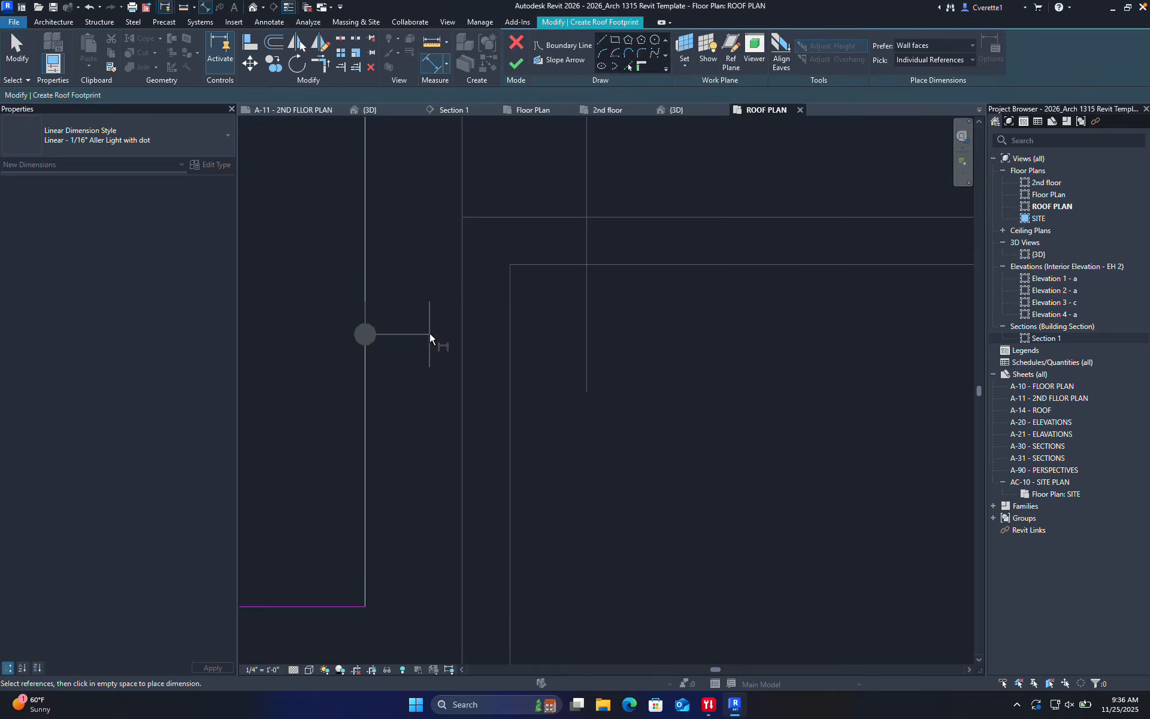
click(461, 334)
scroll(454, 334, down, 4)
click(386, 335)
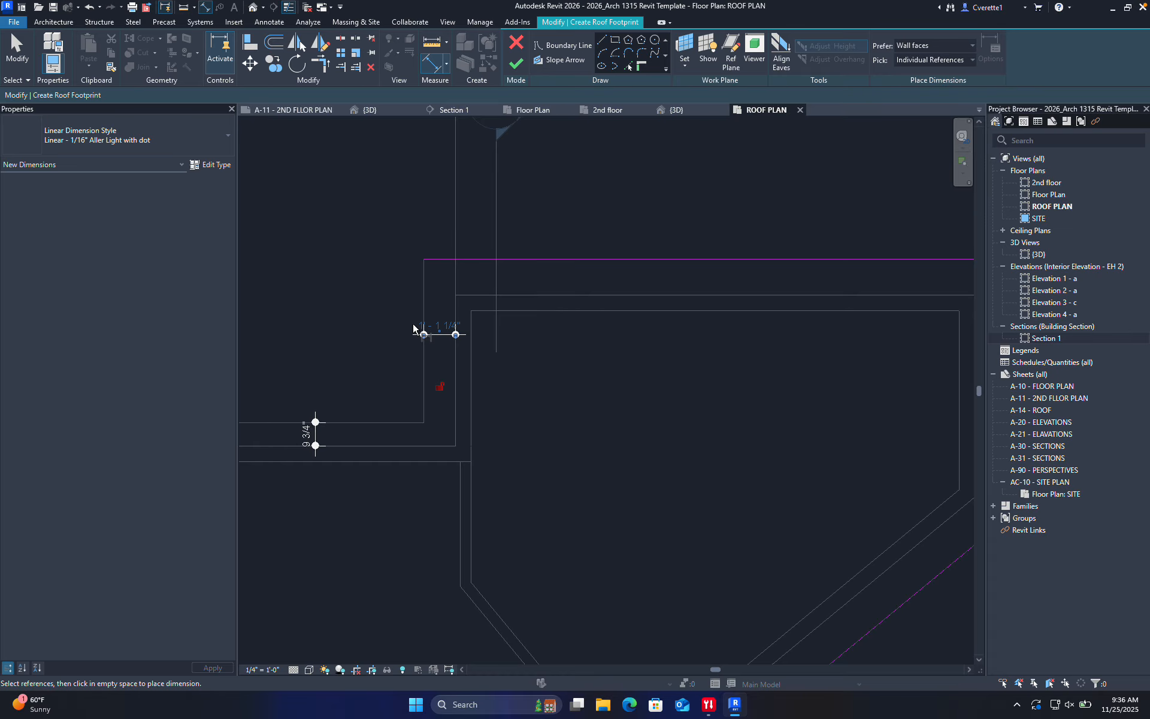
middle_drag(521, 289, 440, 347)
click(508, 352)
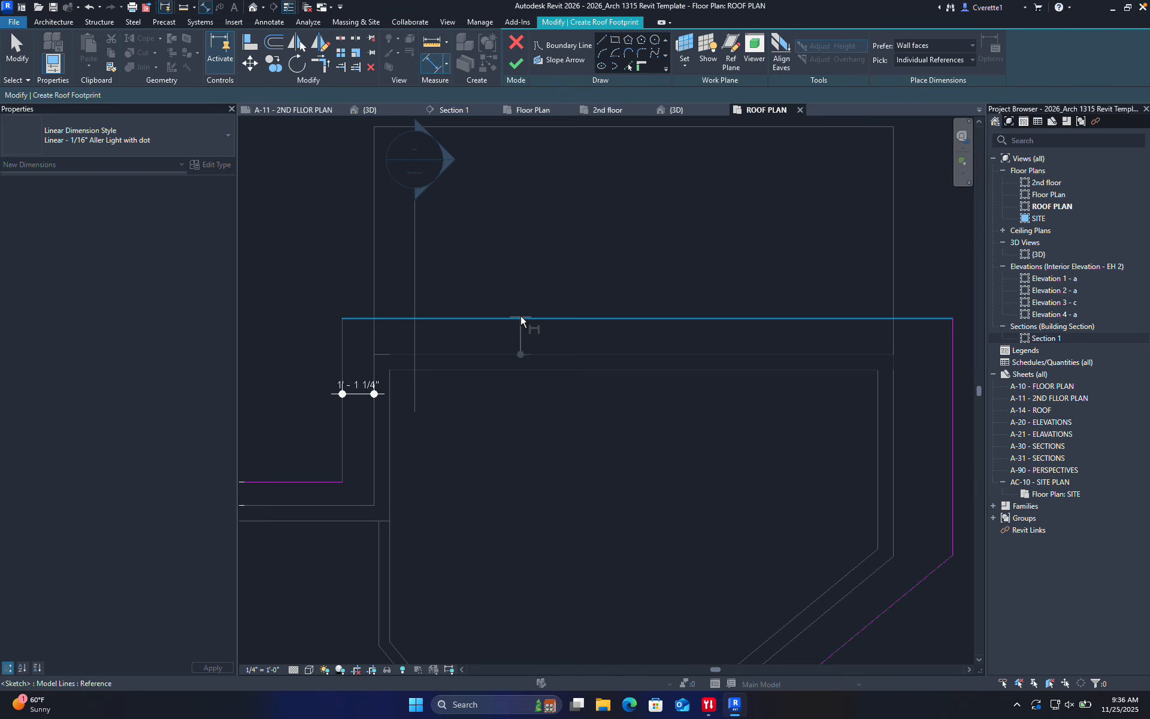
click(520, 317)
click(574, 263)
scroll(541, 231, down, 1)
Dimension the 2'-0 1/2" east overhang and the 1'-3 1/4" gap at the angled wall
scroll(710, 323, up, 2)
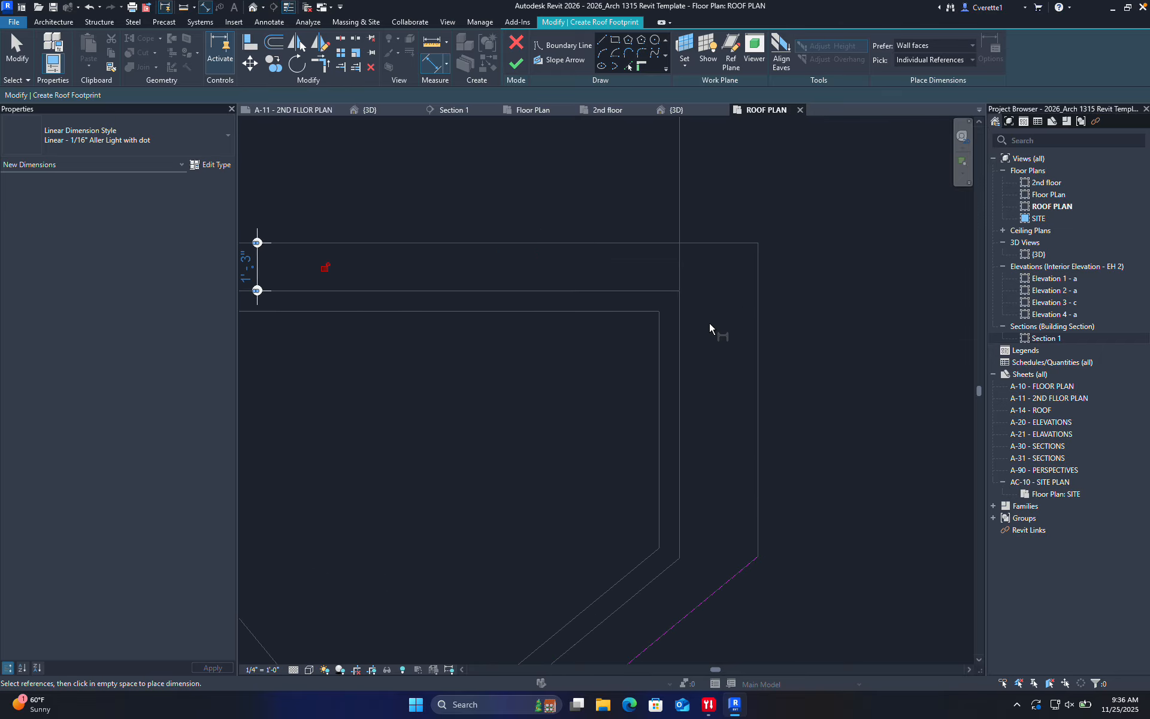
click(680, 368)
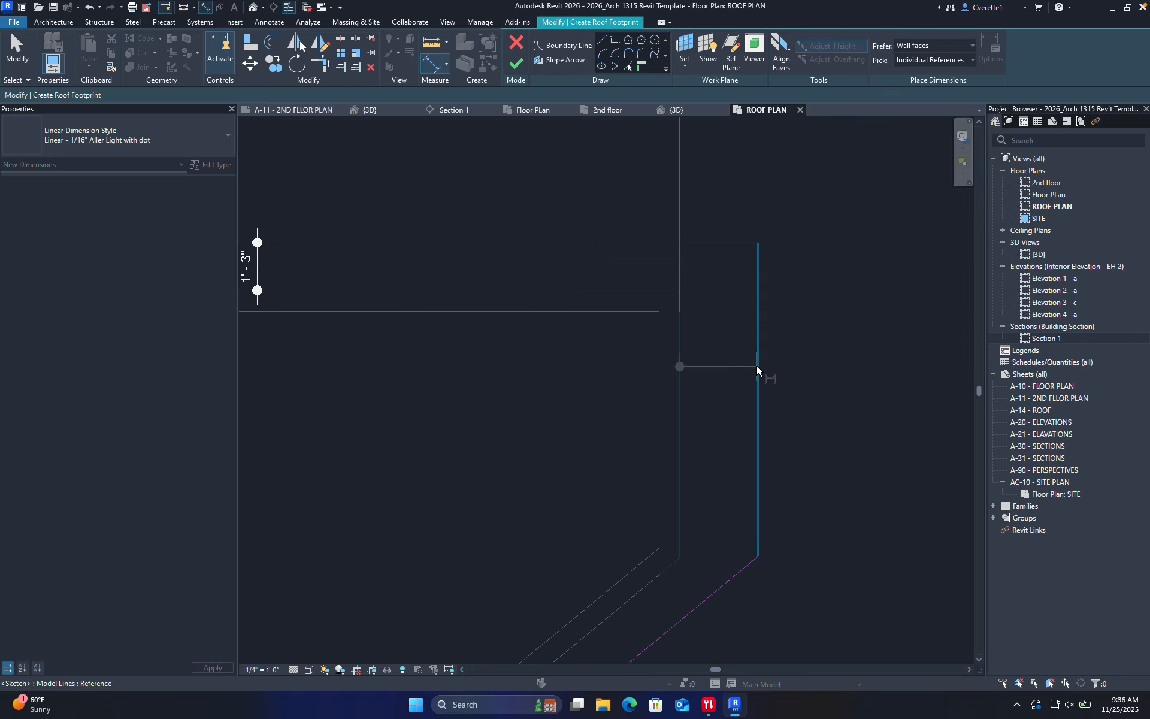
click(757, 364)
click(885, 392)
scroll(884, 392, down, 5)
scroll(775, 437, up, 5)
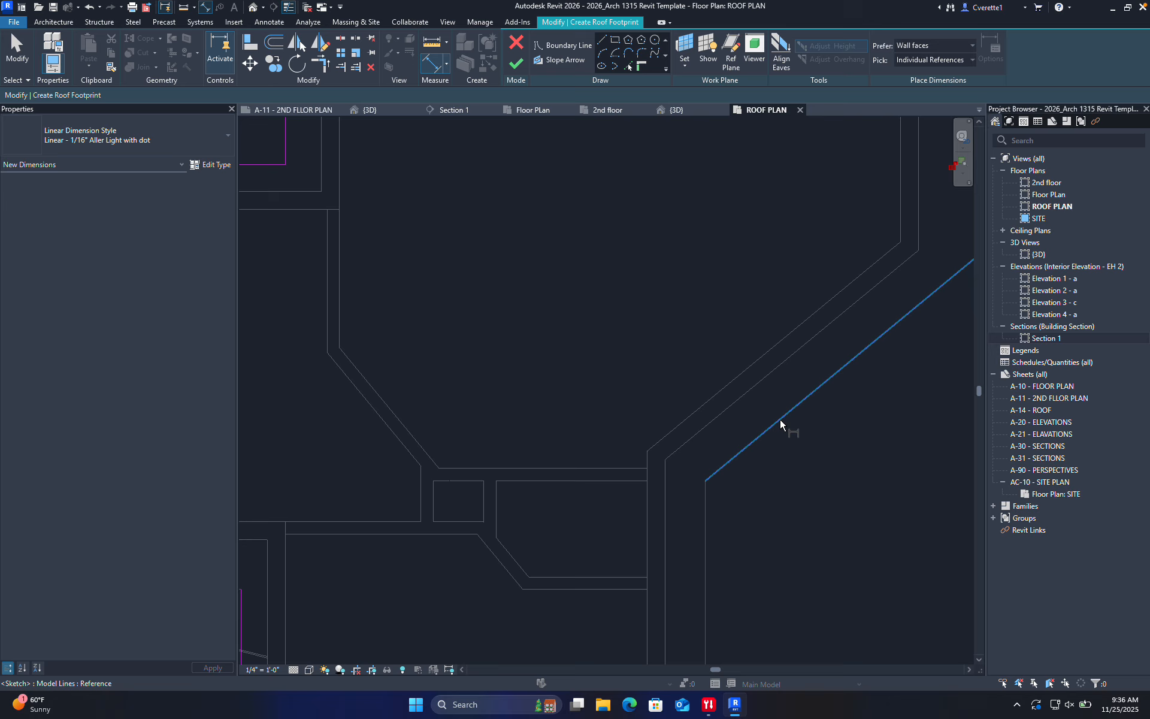
click(750, 389)
click(857, 457)
scroll(857, 458, down, 3)
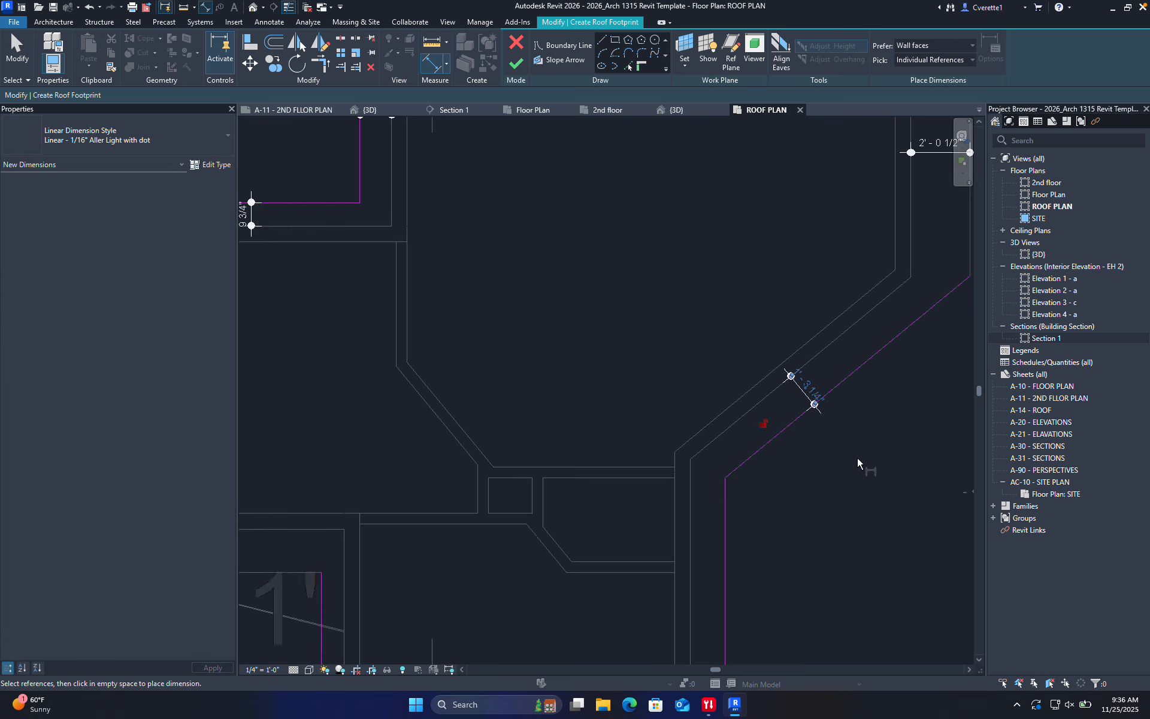
Dimension the 1'-2 1/2" lower right and 1'-5 1/4" bottom wall overhangs
middle_drag(851, 512, 848, 365)
scroll(752, 421, up, 3)
scroll(751, 420, up, 3)
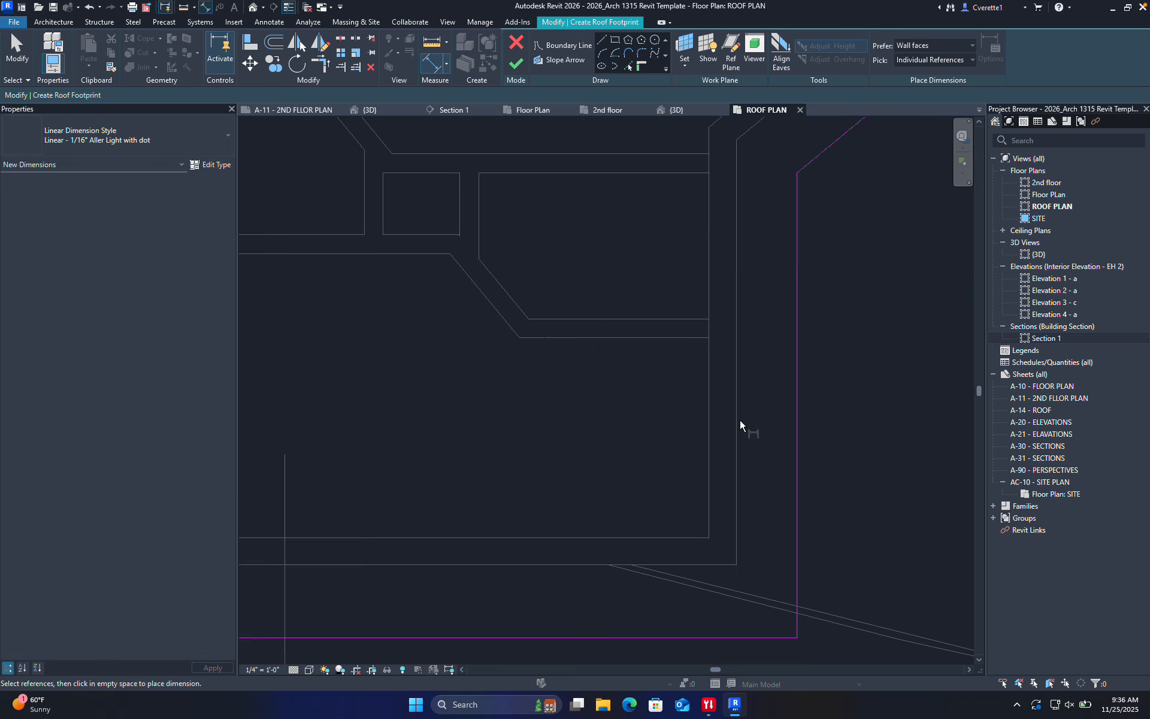
click(737, 420)
click(796, 412)
click(864, 422)
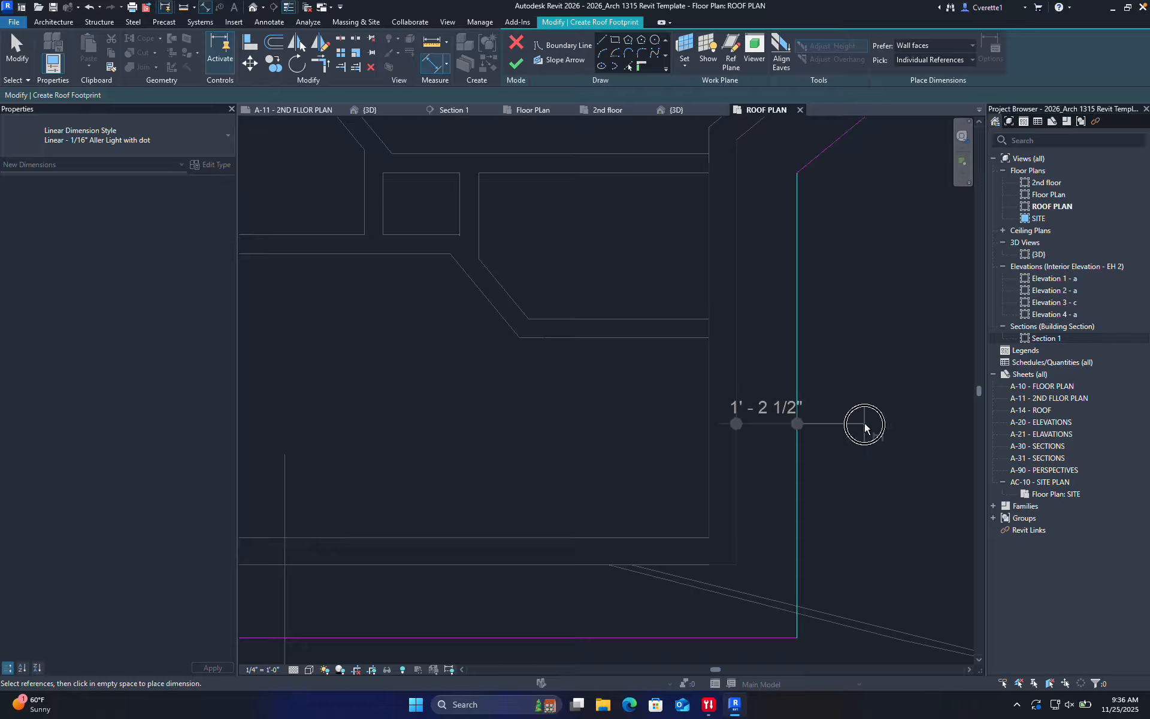
scroll(864, 422, down, 2)
middle_drag(839, 484, 851, 417)
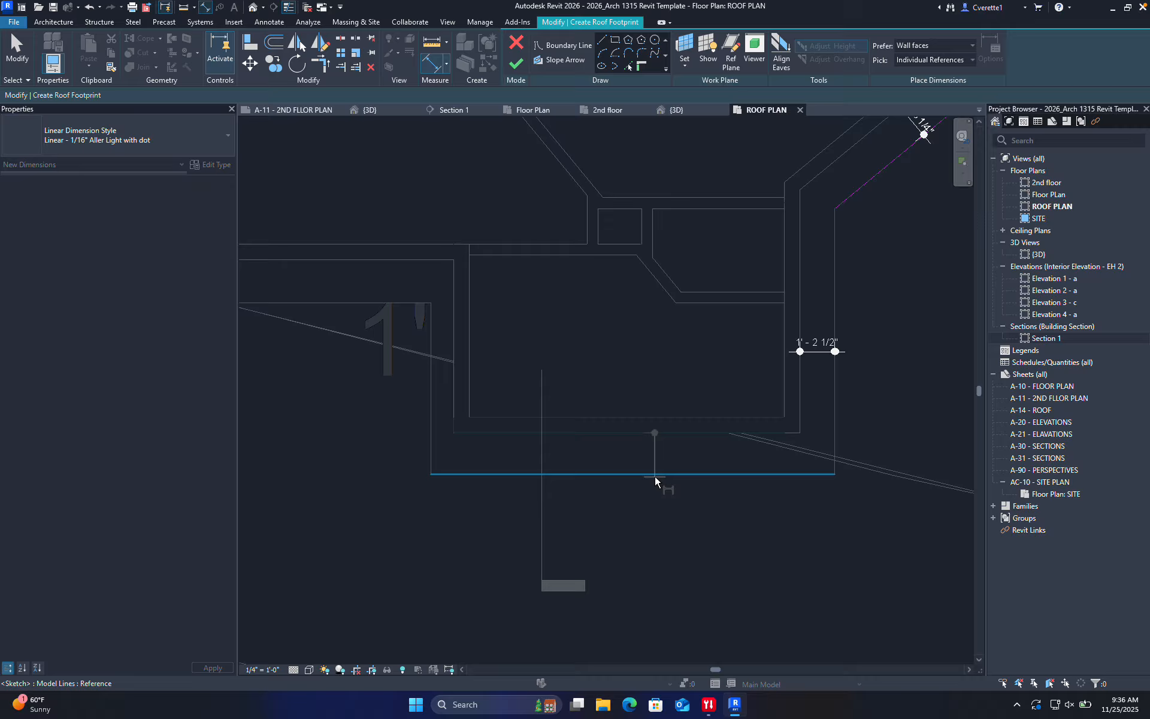
click(651, 473)
click(644, 432)
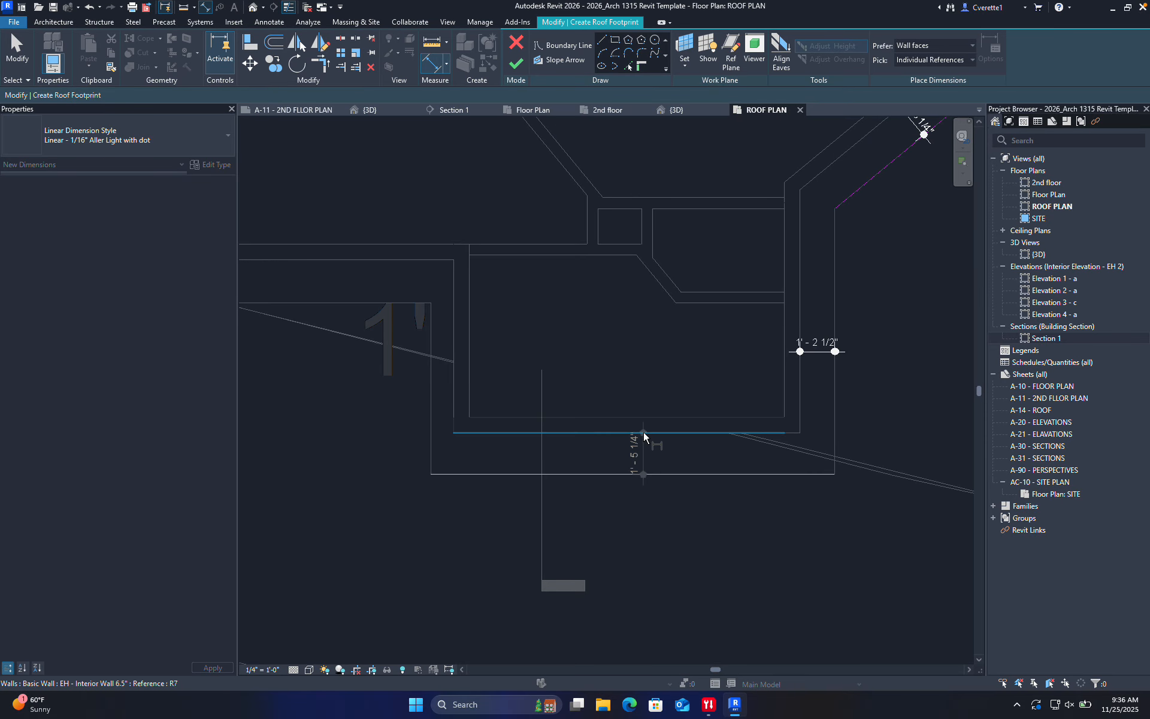
click(663, 550)
scroll(631, 572, down, 1)
scroll(548, 435, up, 4)
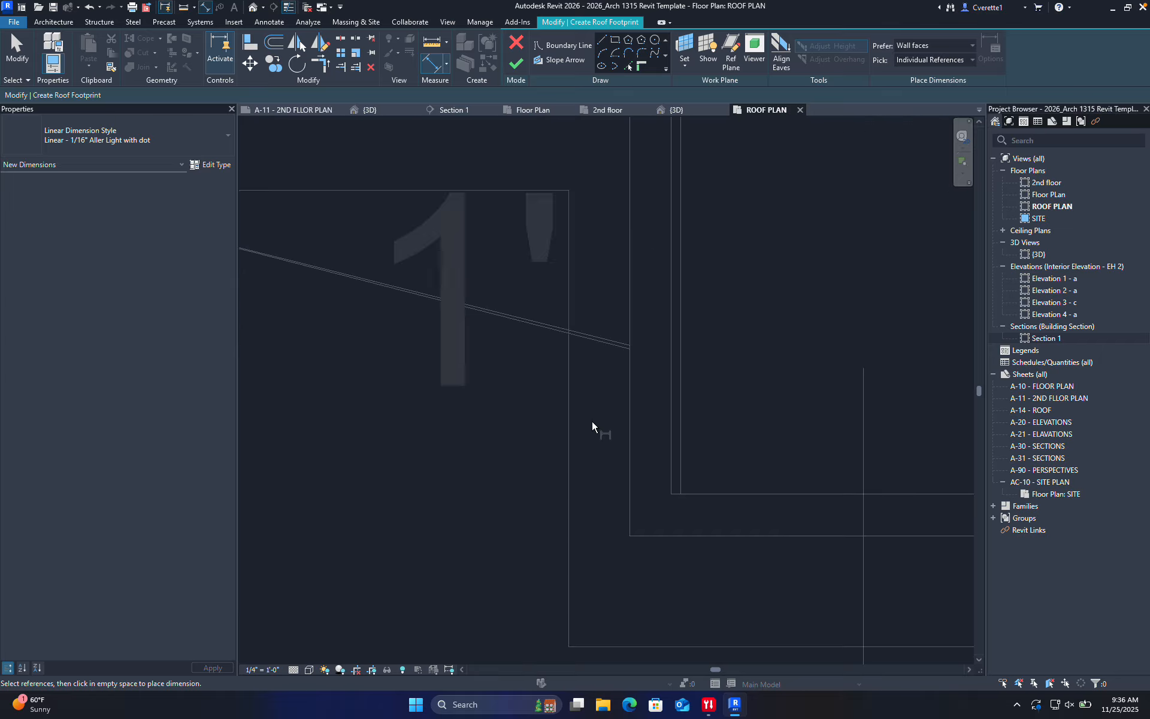
Dimension the 9 1/2" and 1'-6" gaps at the lower left walls
click(569, 422)
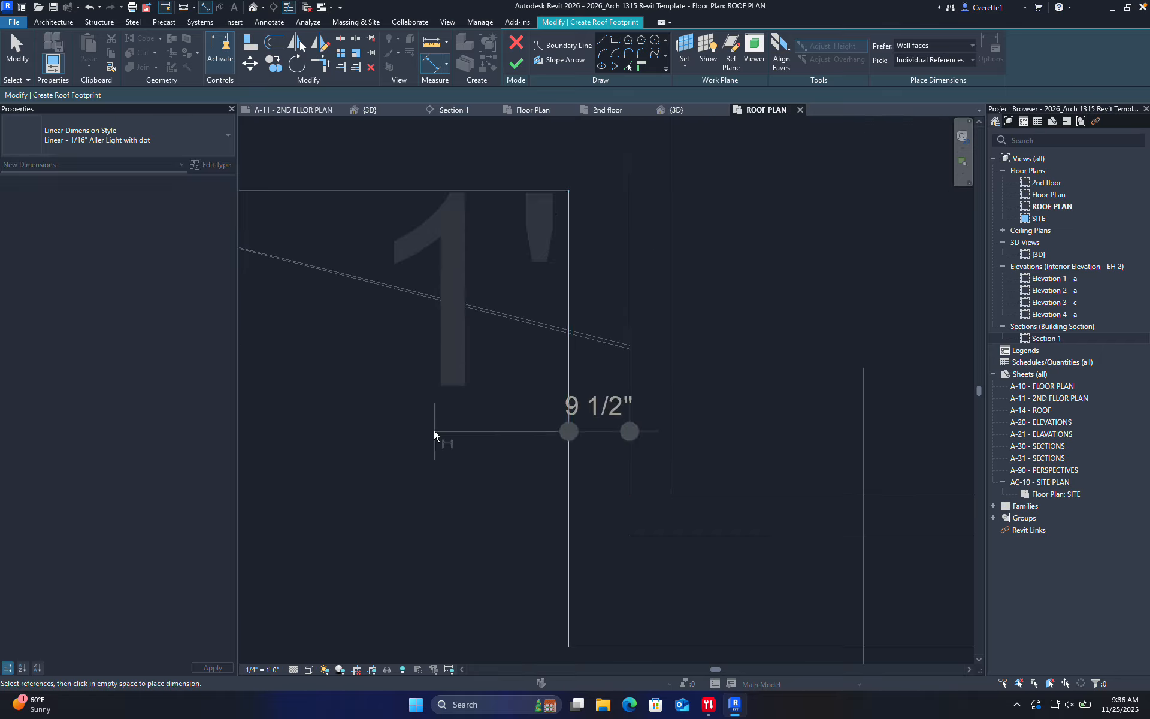
scroll(419, 429, down, 2)
click(396, 428)
scroll(392, 429, down, 2)
scroll(419, 419, up, 2)
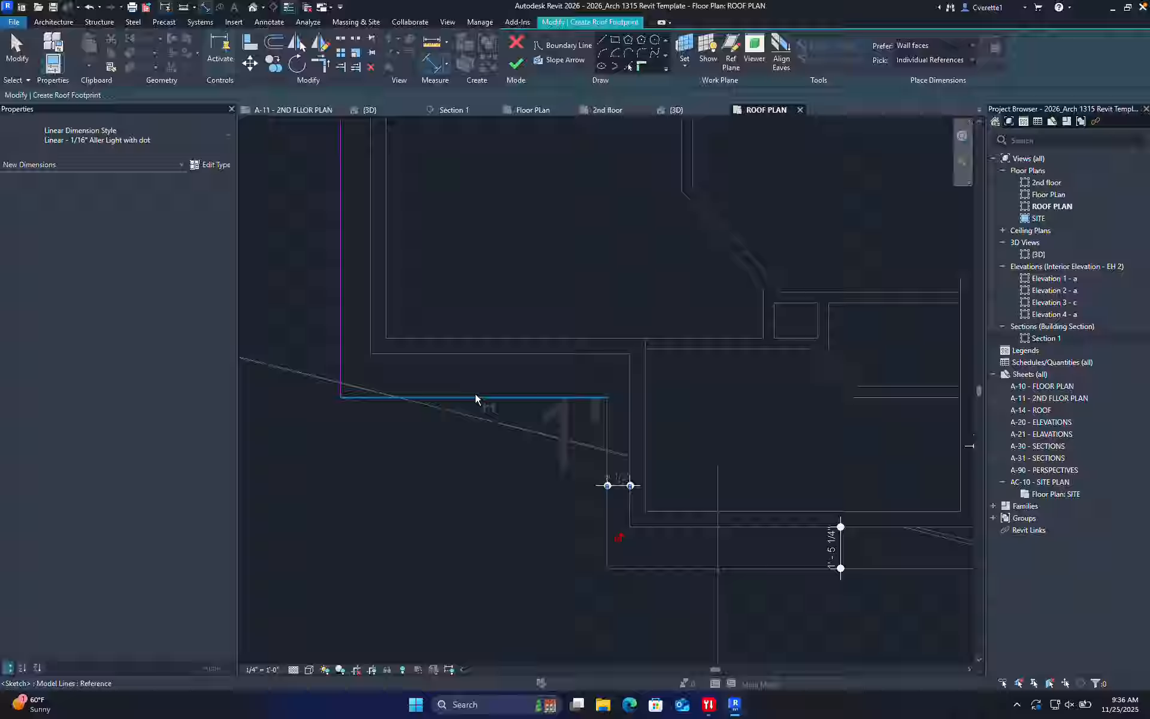
click(476, 395)
click(476, 352)
click(489, 487)
scroll(455, 569, down, 2)
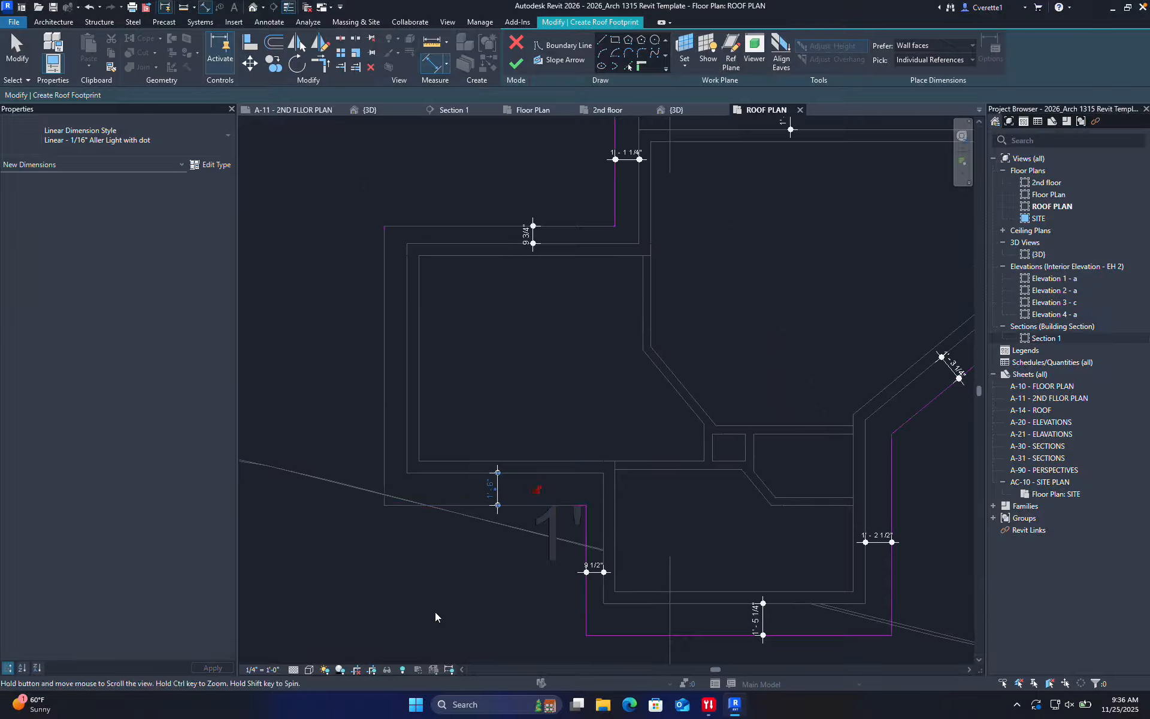
Dimension the 1'-0 1/2" overhang at the left wall
click(382, 394)
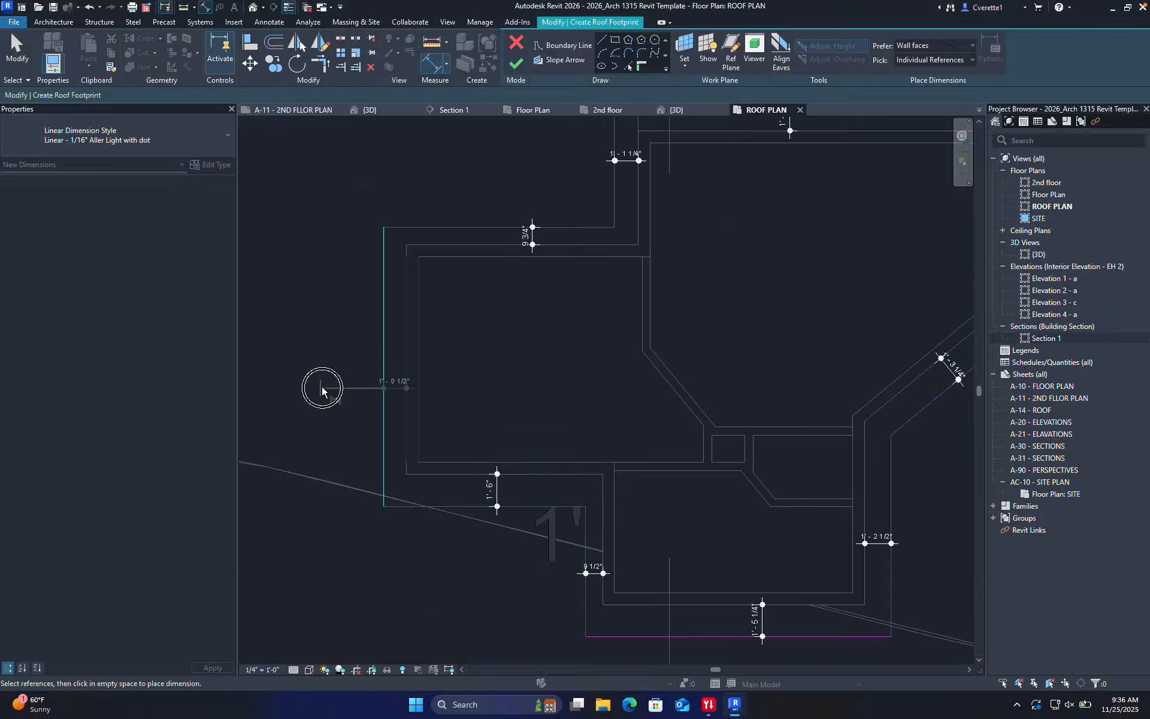
click(323, 389)
scroll(325, 387, down, 1)
middle_drag(473, 414, 450, 499)
scroll(453, 346, up, 4)
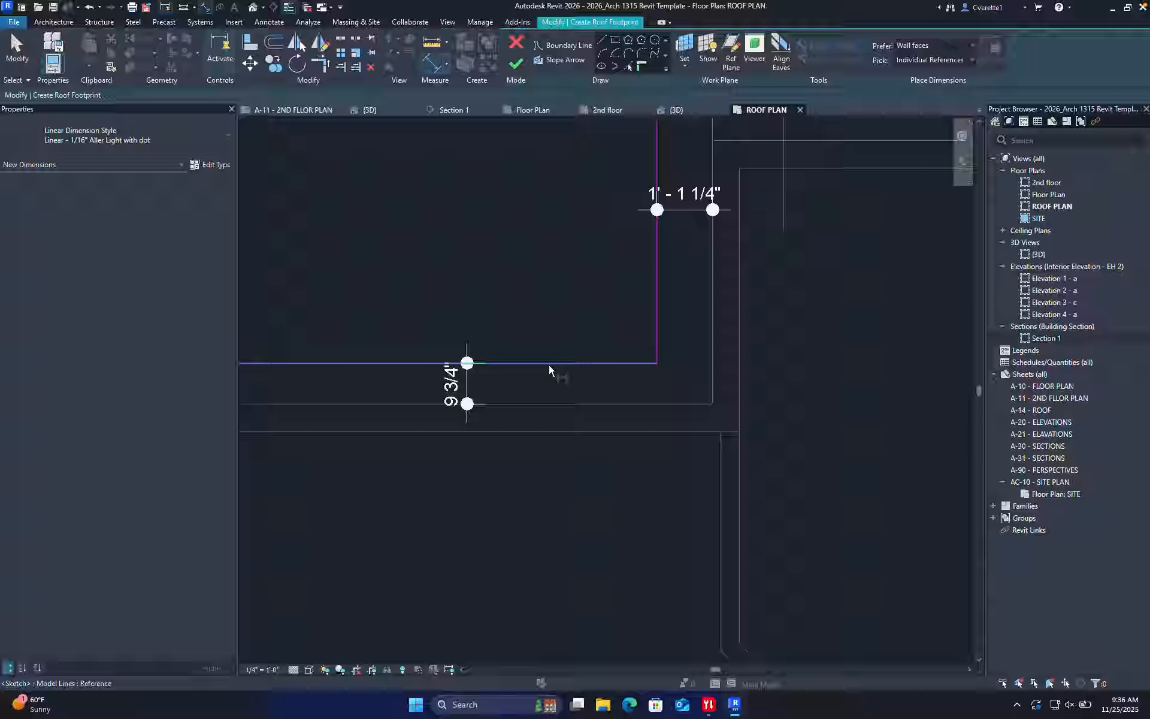
scroll(549, 367, down, 2)
Move the upper roof sketch line out to a 3'-0" overhang using its temporary dimension
key(Escape)
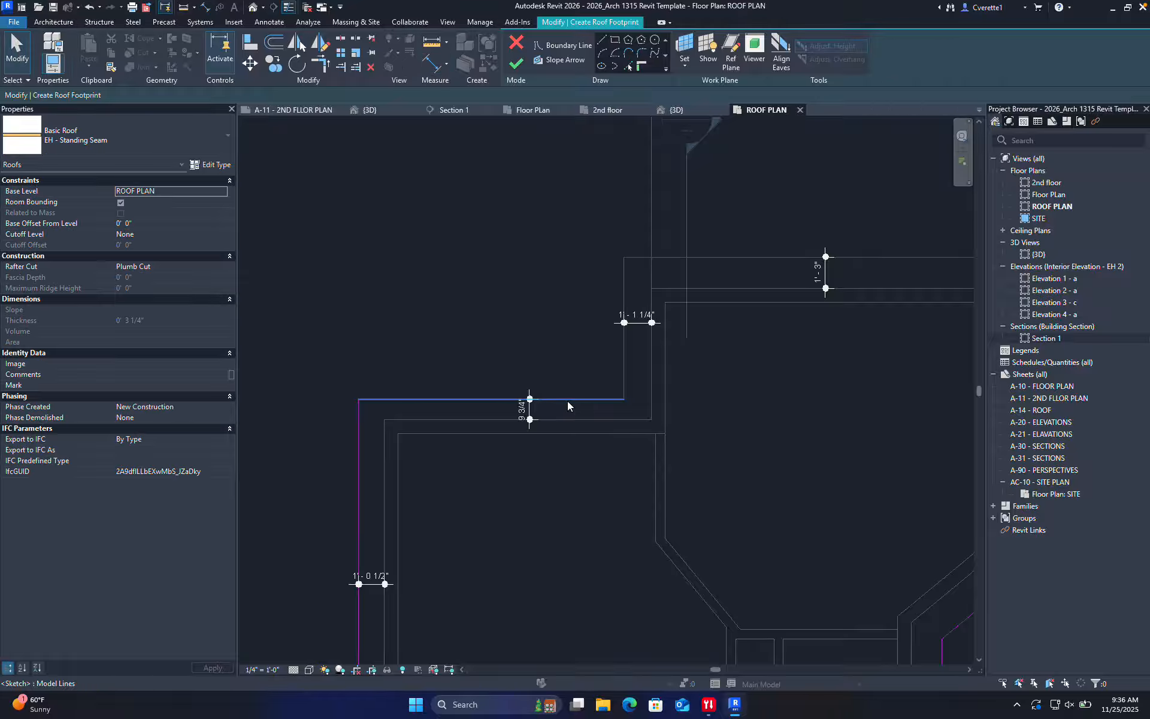
click(566, 398)
click(524, 410)
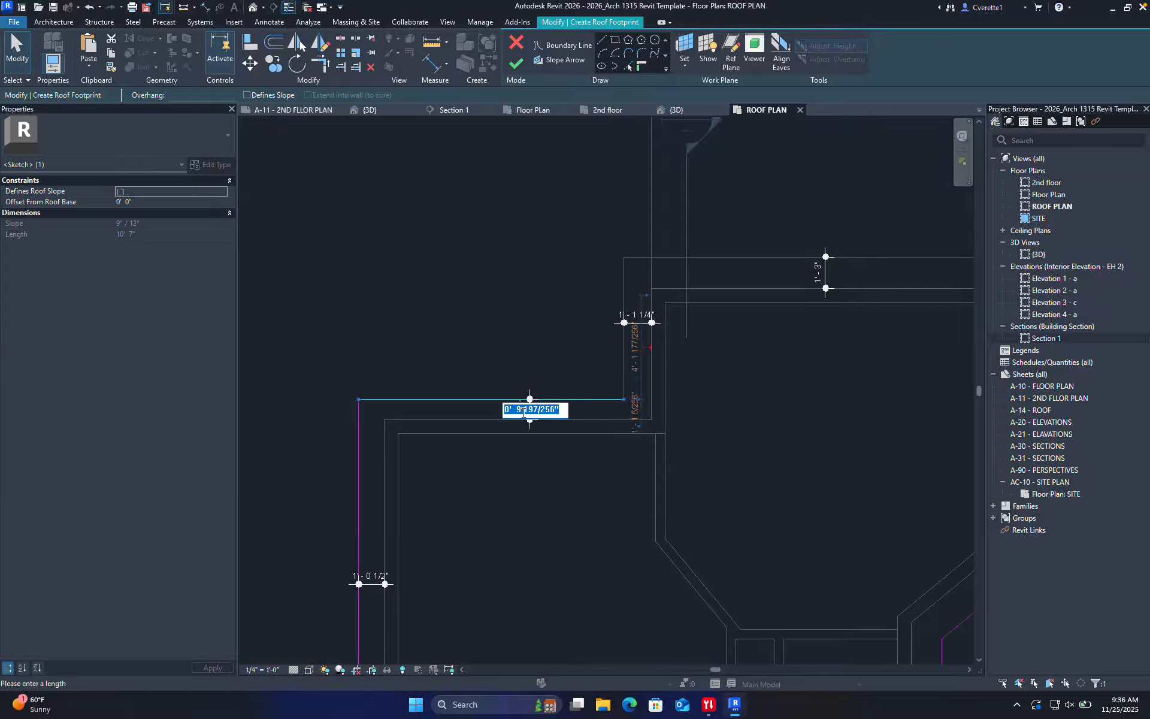
text(3)
key(Return)
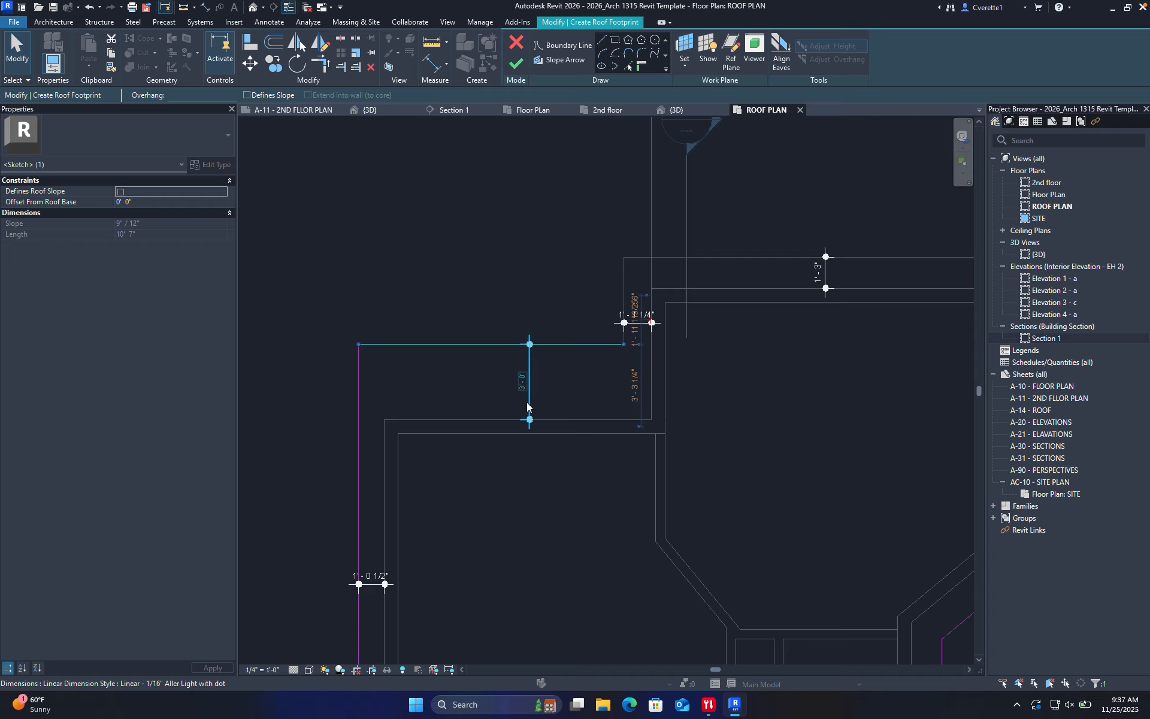
Set the short vertical roof sketch line's overhang to 2'-0"
scroll(516, 390, up, 1)
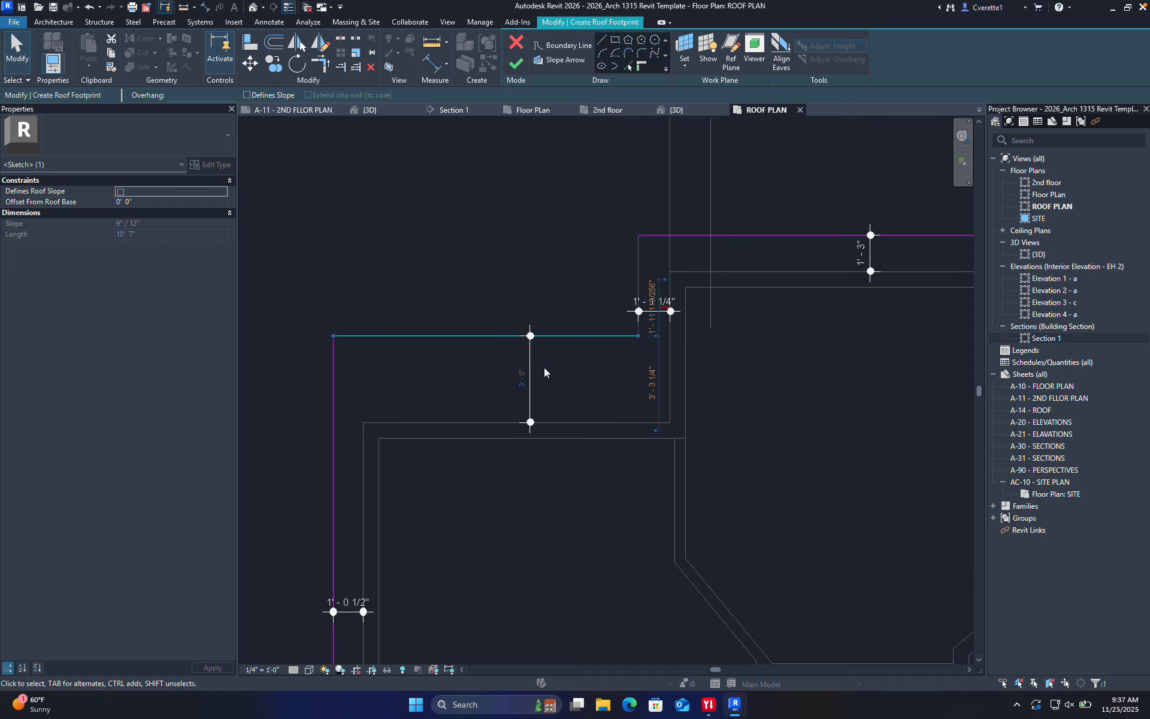
click(638, 265)
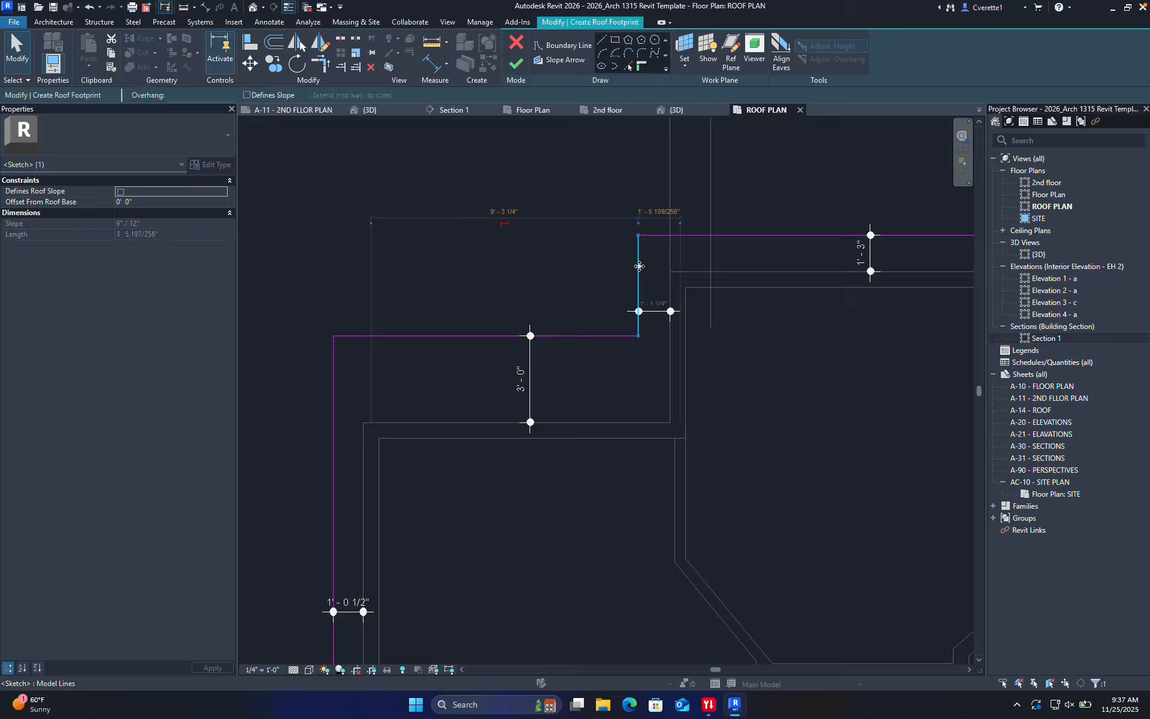
click(649, 301)
text(2)
key(Return)
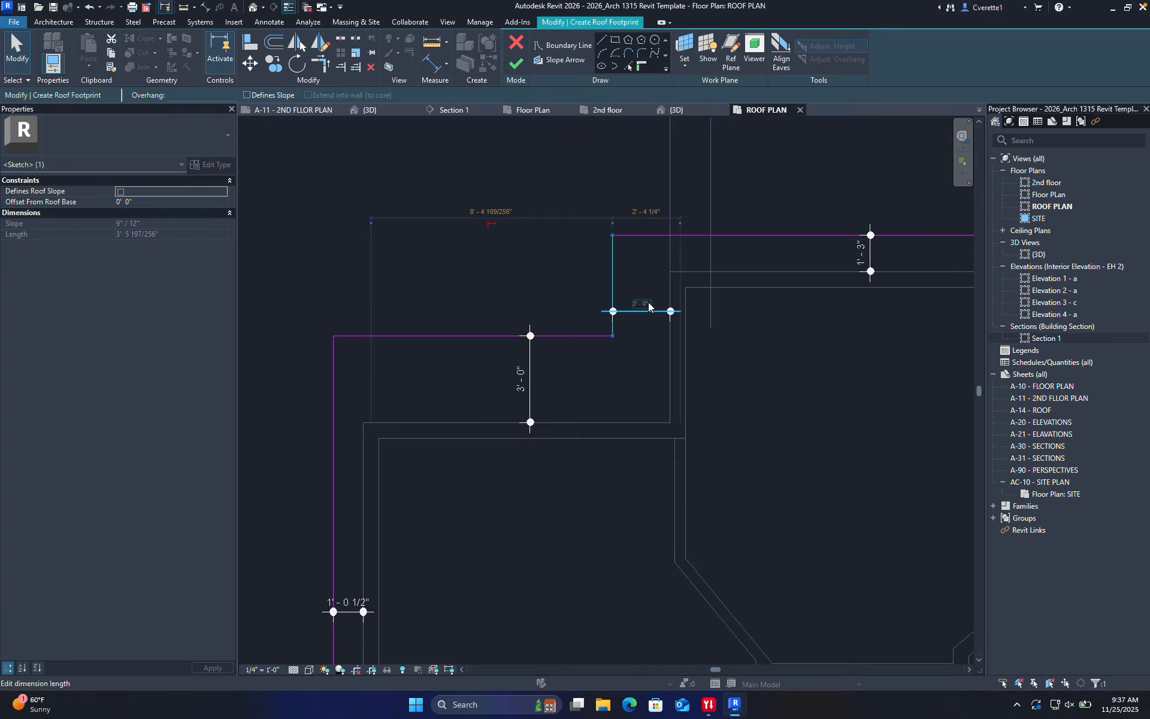
click(544, 242)
Push the upper right roof sketch line out to a 3'-0" overhang
middle_drag(710, 285, 511, 331)
click(586, 279)
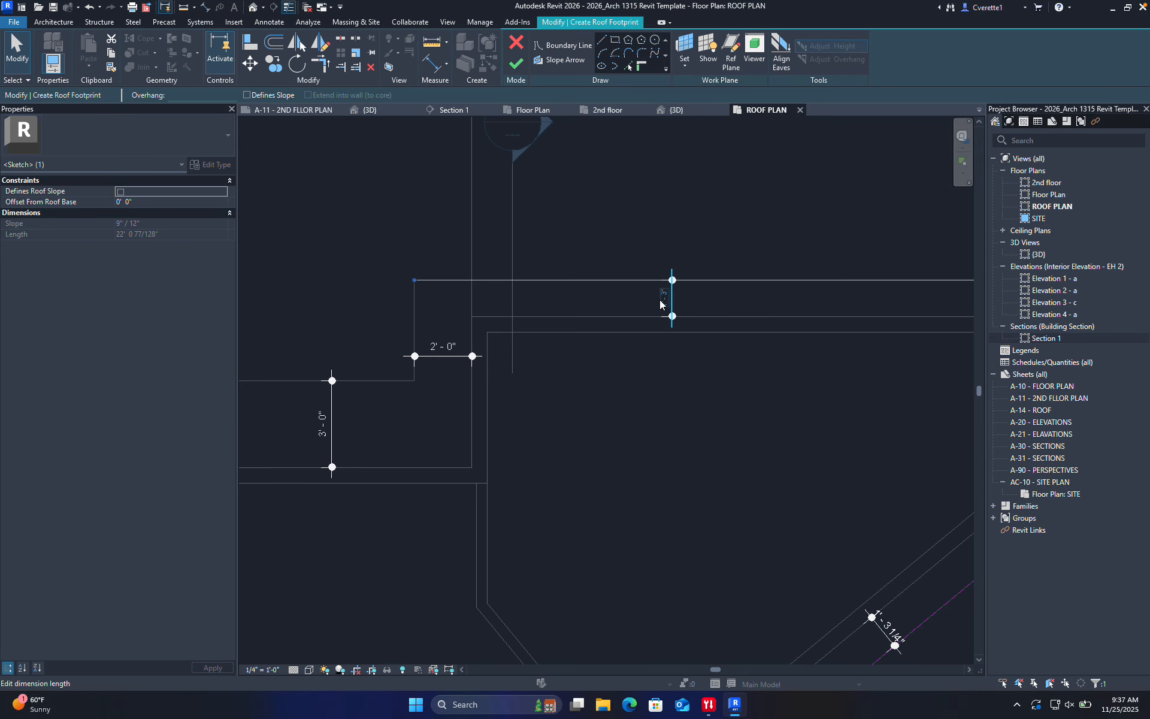
click(662, 298)
text(3)
key(Return)
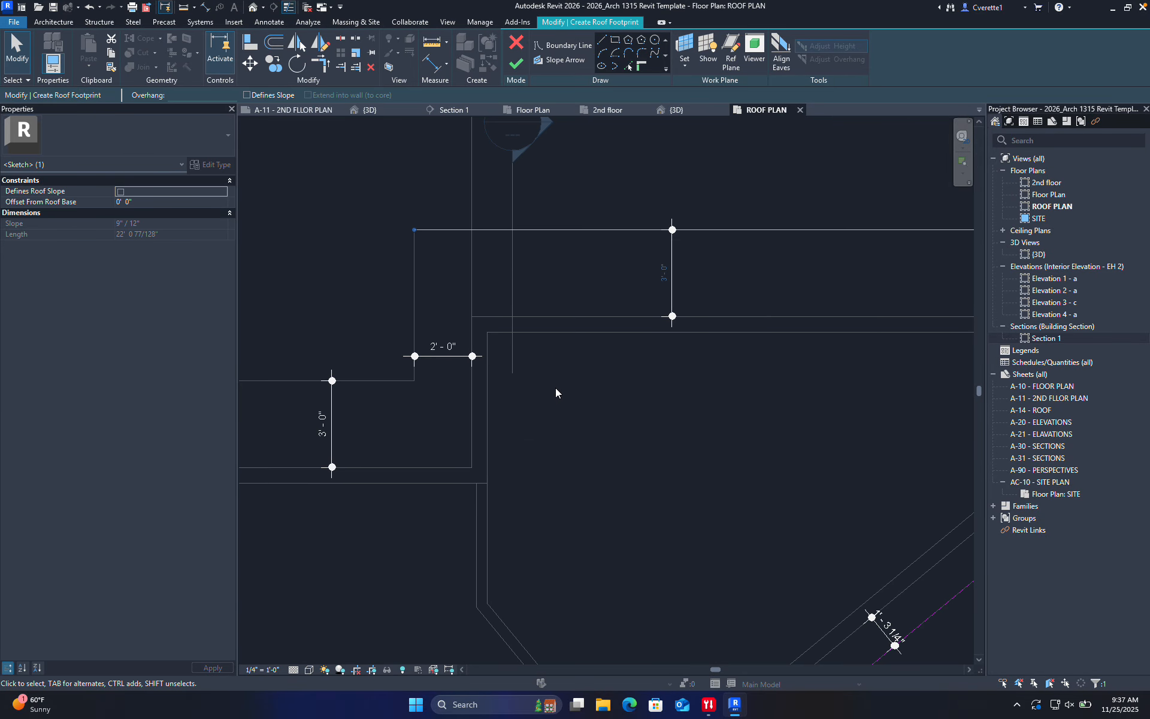
click(555, 414)
scroll(645, 418, down, 5)
Set the right vertical and diagonal footprint edge offsets to 2'-0"
scroll(578, 425, up, 4)
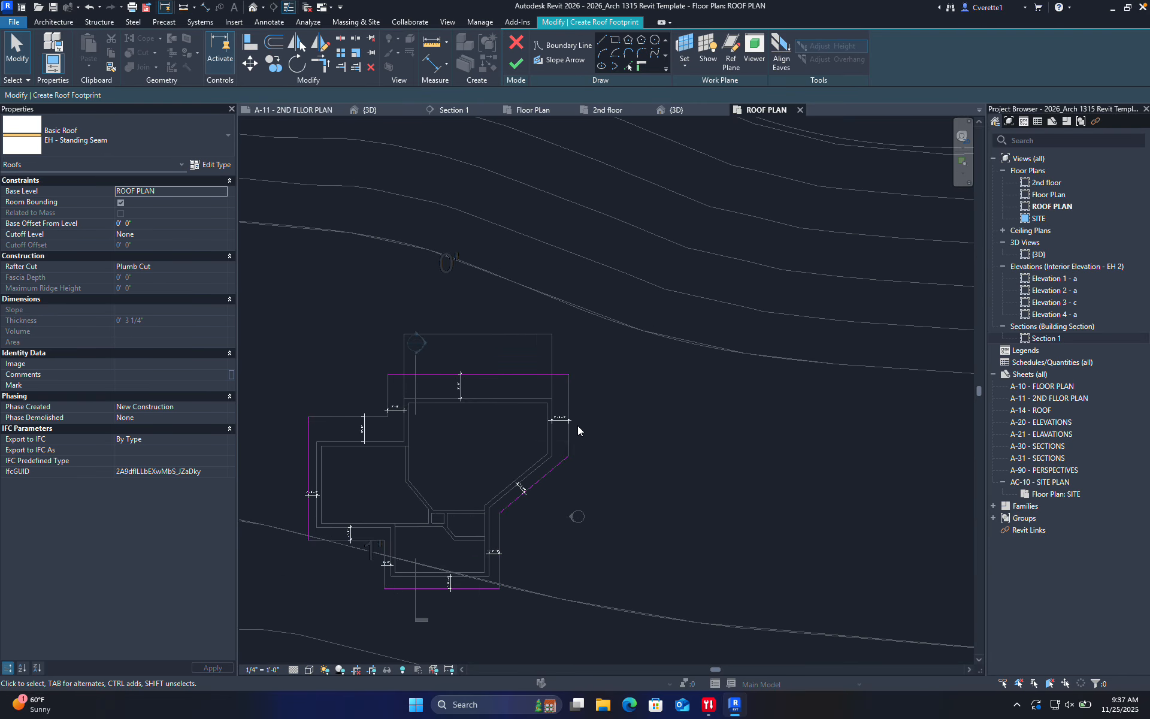
click(553, 436)
click(529, 405)
text(2)
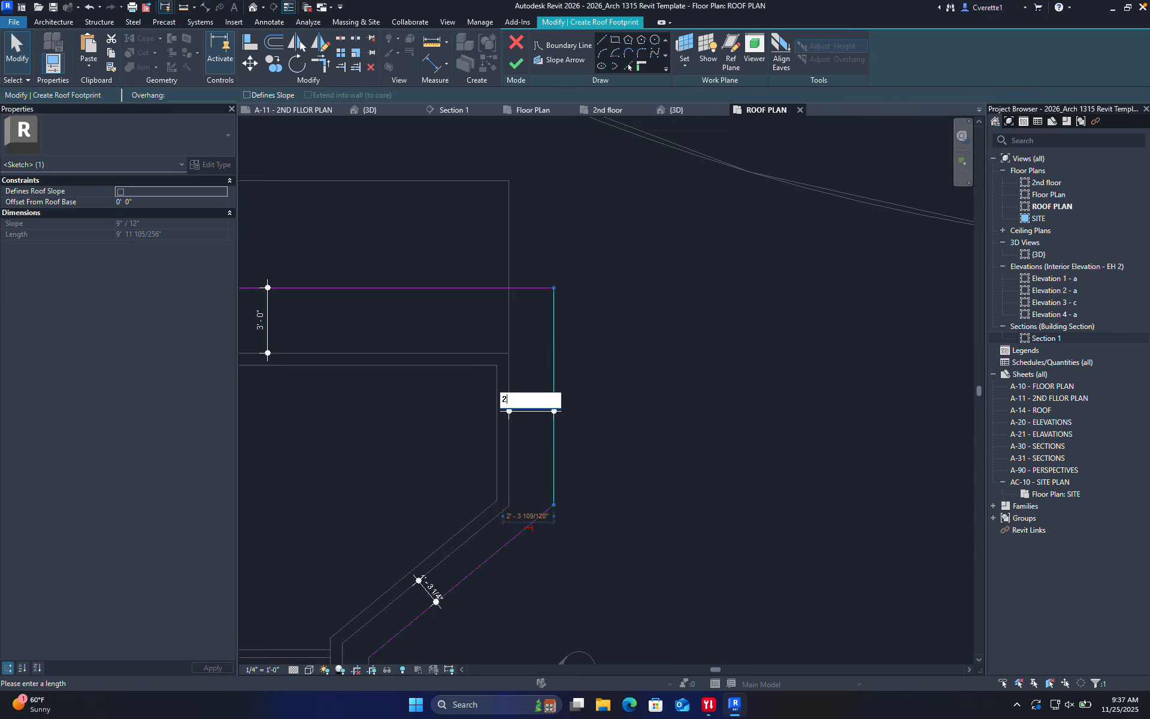
key(Return)
click(655, 446)
scroll(616, 483, down, 1)
middle_drag(504, 548, 567, 375)
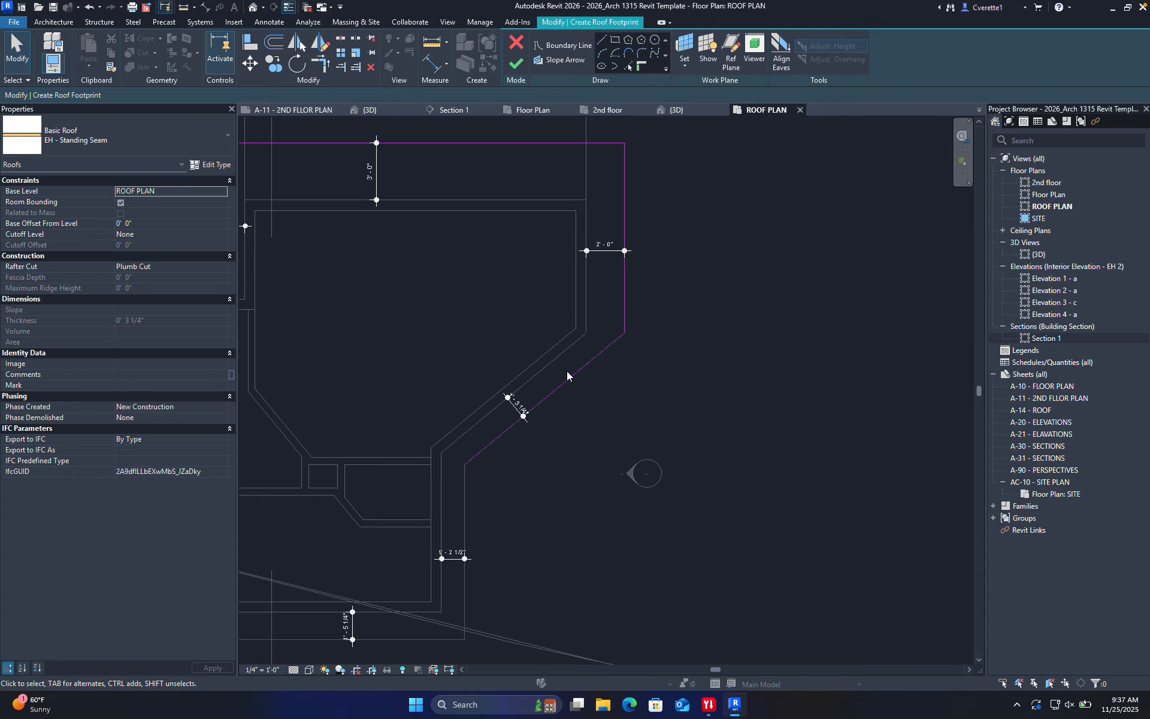
click(567, 382)
scroll(512, 405, up, 2)
click(516, 409)
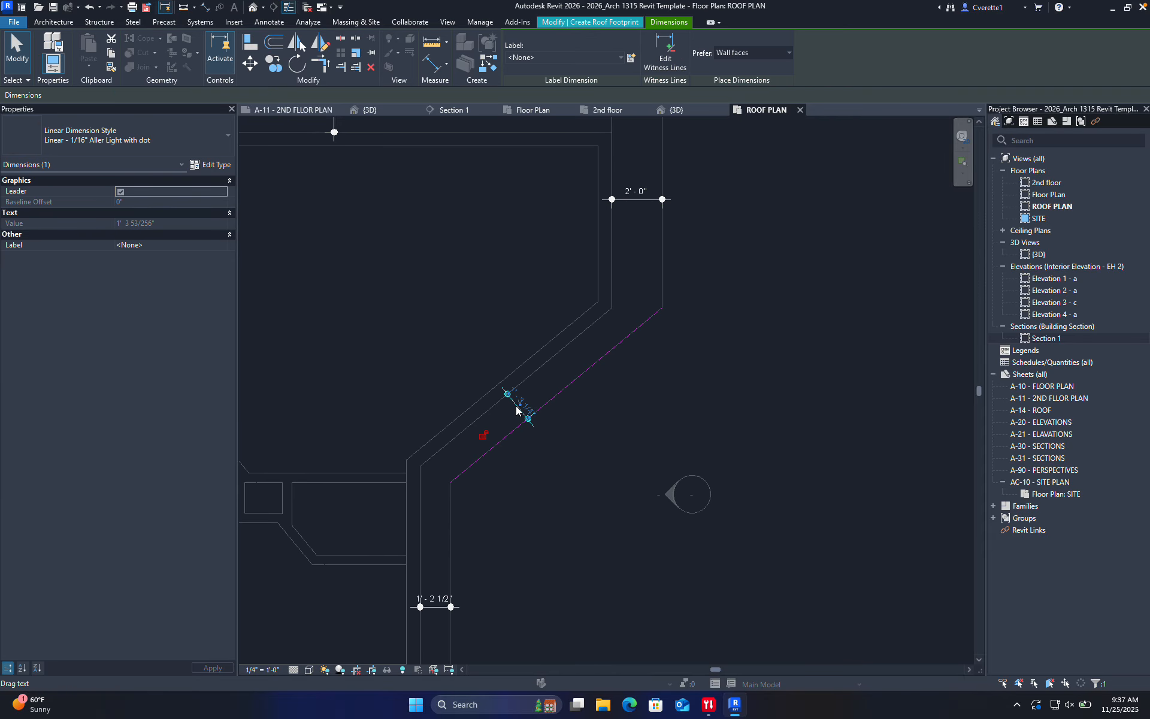
click(552, 399)
click(526, 404)
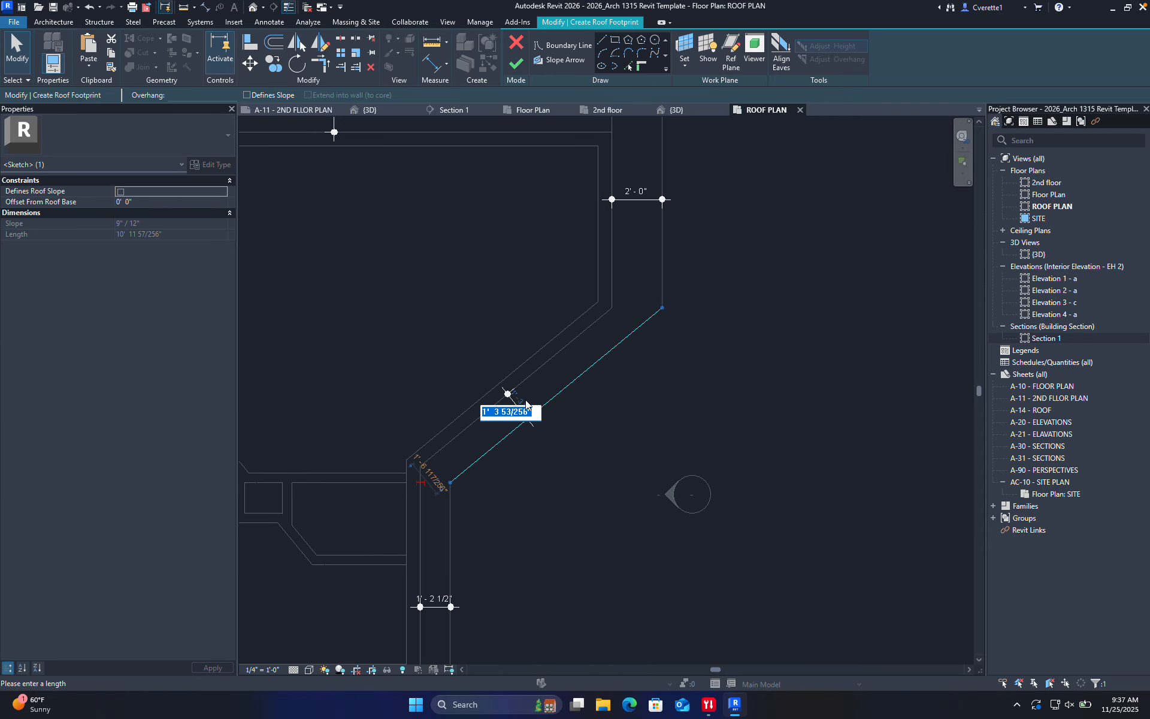
text(2)
key(Return)
click(623, 445)
Change the next vertical edge offset to 2'-0" and the horizontal edge offset to 3'-0"
scroll(624, 446, down, 2)
mouse_move(633, 491)
middle_down()
mouse_move(635, 516)
mouse_move(679, 400)
middle_up()
scroll(599, 426, up, 1)
click(563, 424)
click(553, 446)
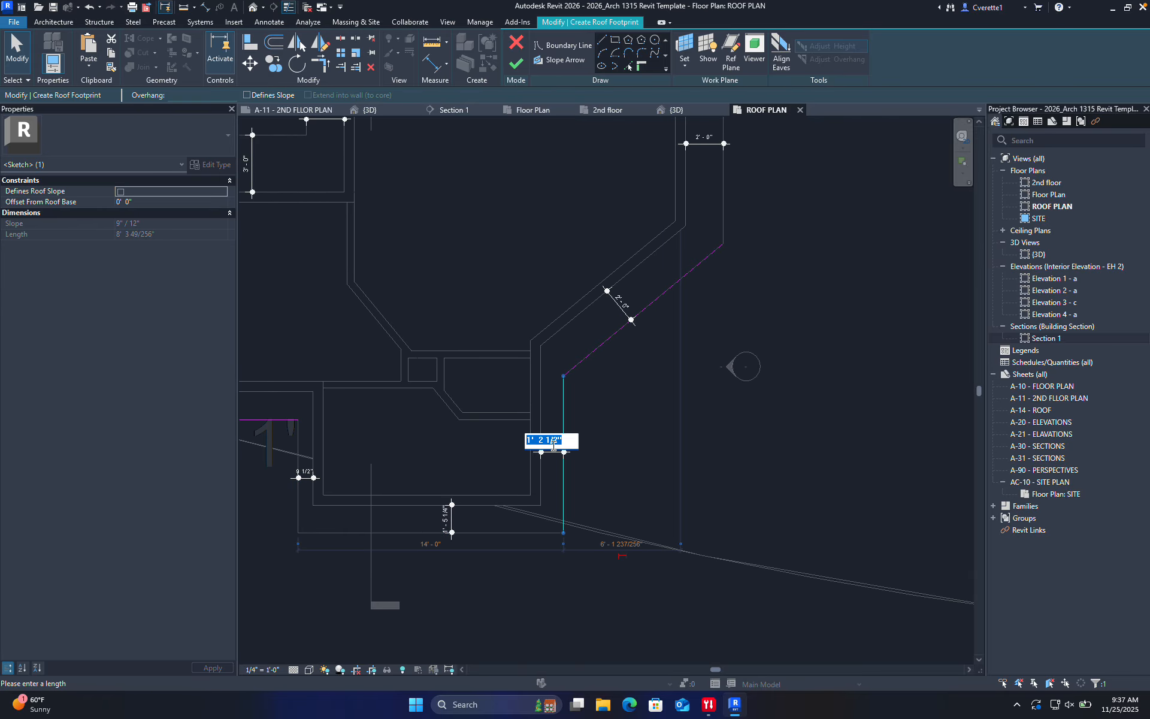
text(2)
key(Return)
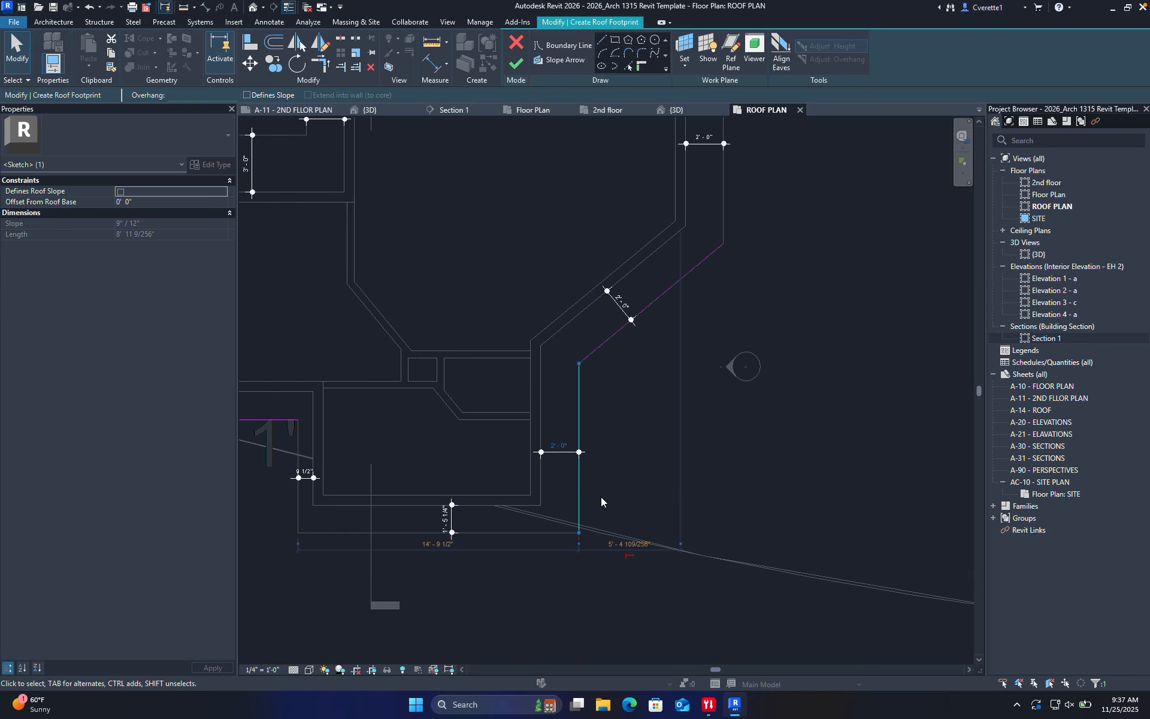
click(601, 497)
scroll(461, 530, up, 2)
click(462, 533)
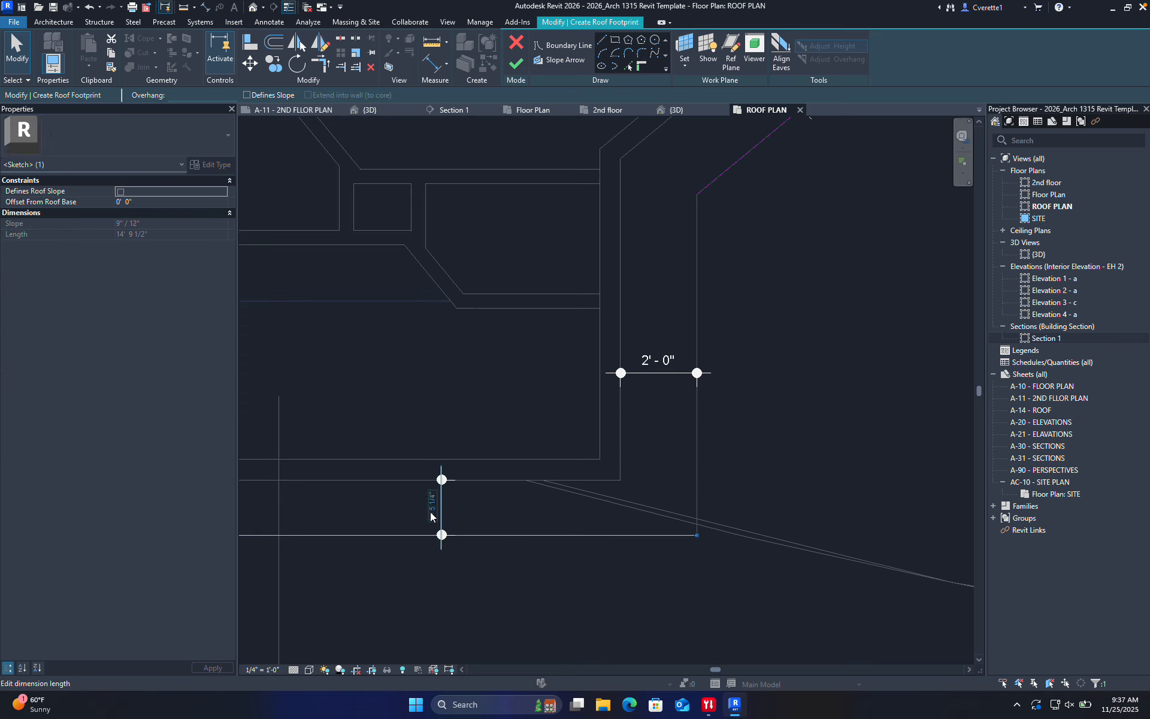
click(430, 508)
text(3)
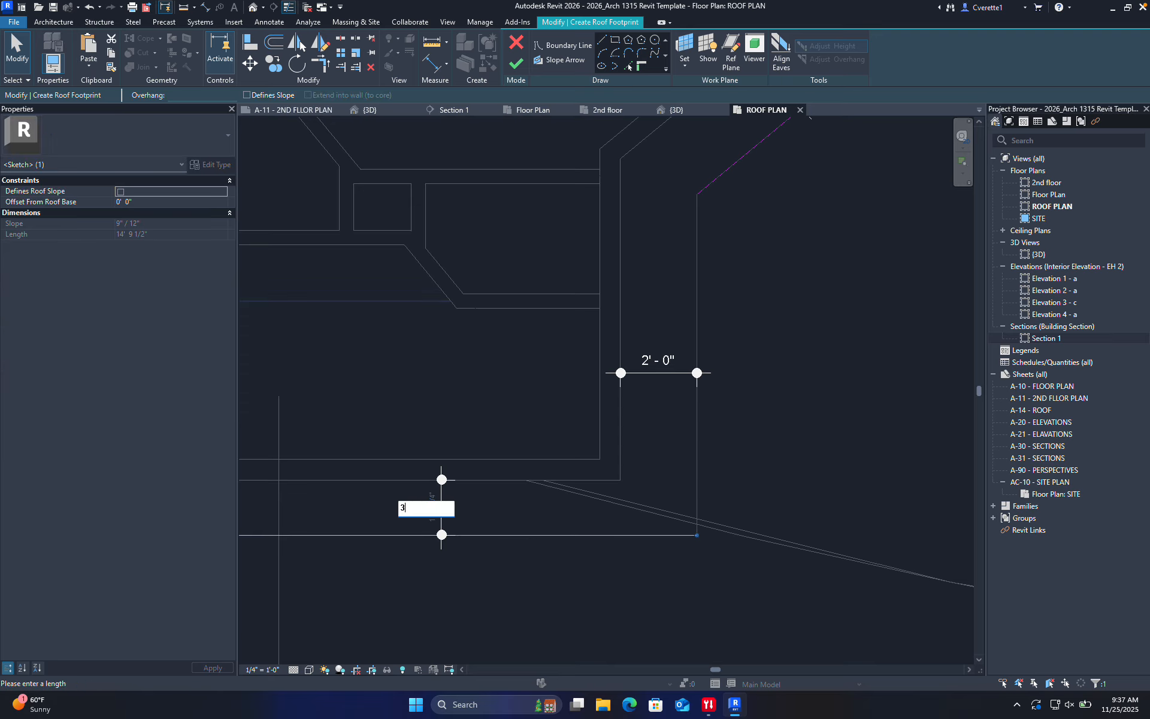
key(Return)
click(509, 534)
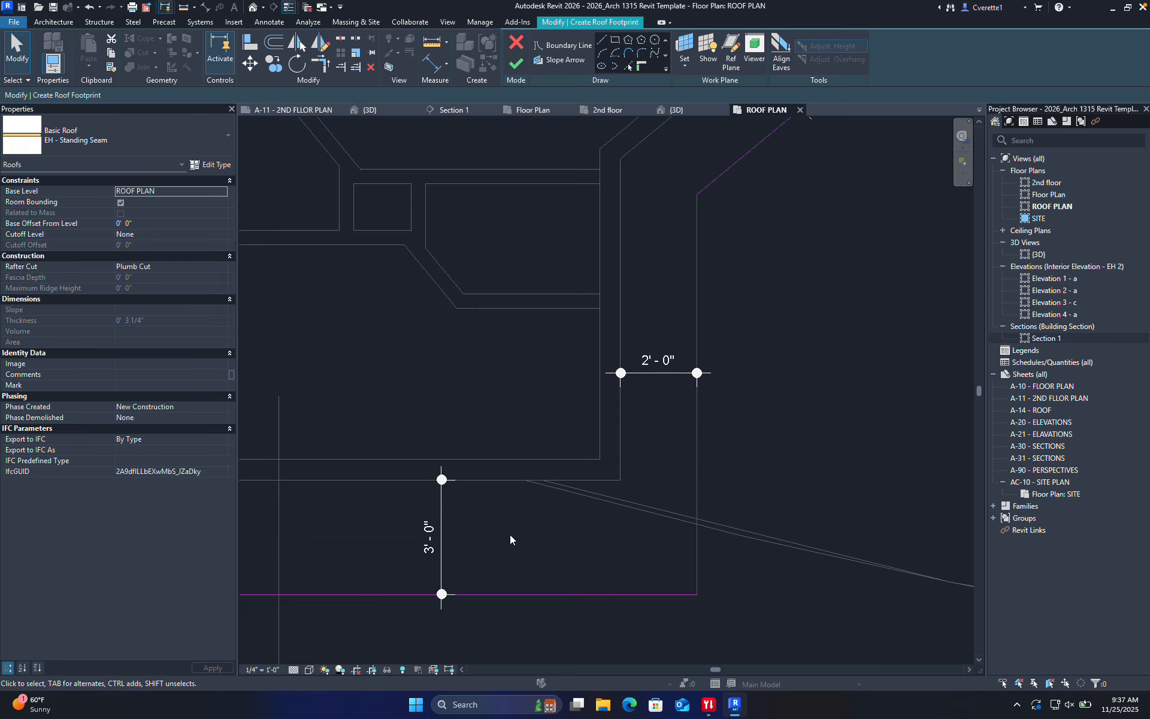
Set the remaining offsets: 9 1/2" edge to 2'-0", 1'-6" edge to 3'-0", left edge to 2'-0"
scroll(509, 534, down, 3)
middle_drag(506, 557, 636, 537)
scroll(430, 462, up, 2)
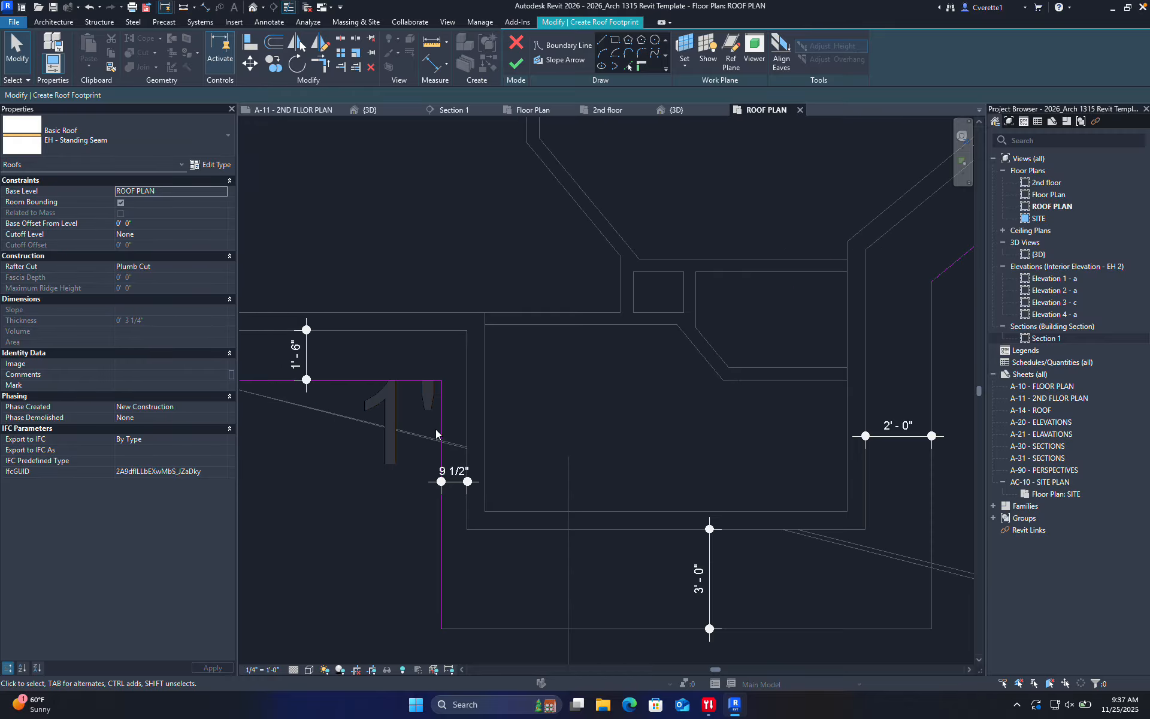
click(441, 434)
click(453, 473)
text(2)
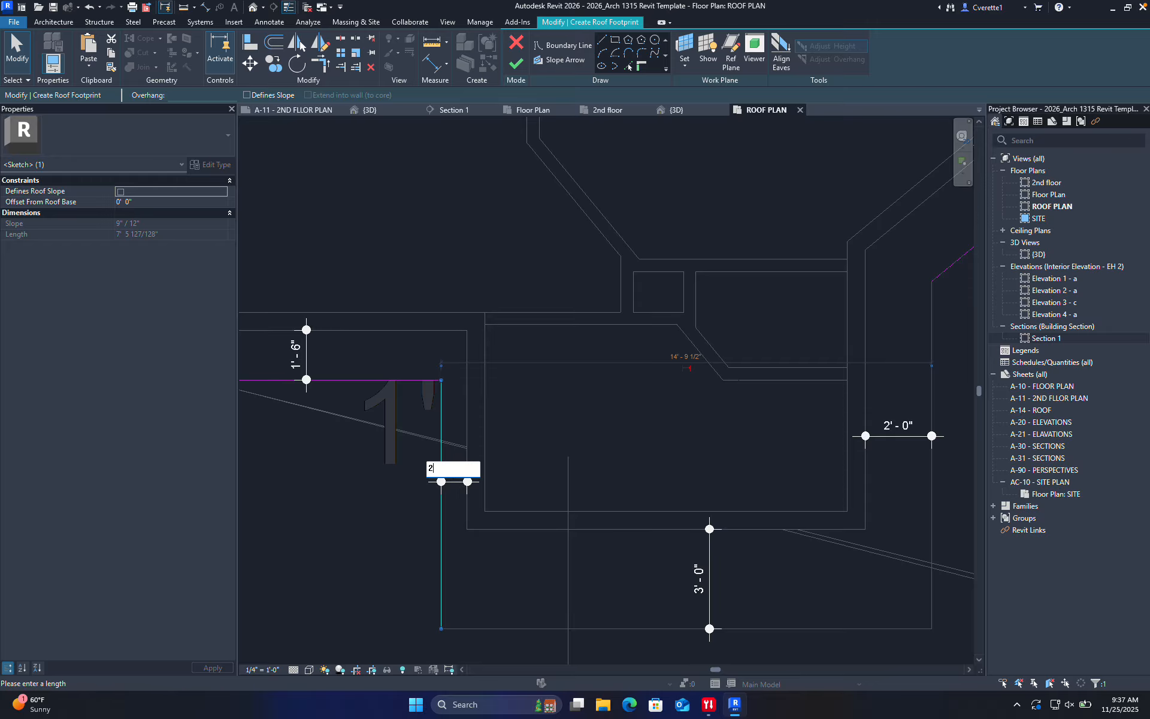
key(Return)
middle_drag(377, 475, 537, 507)
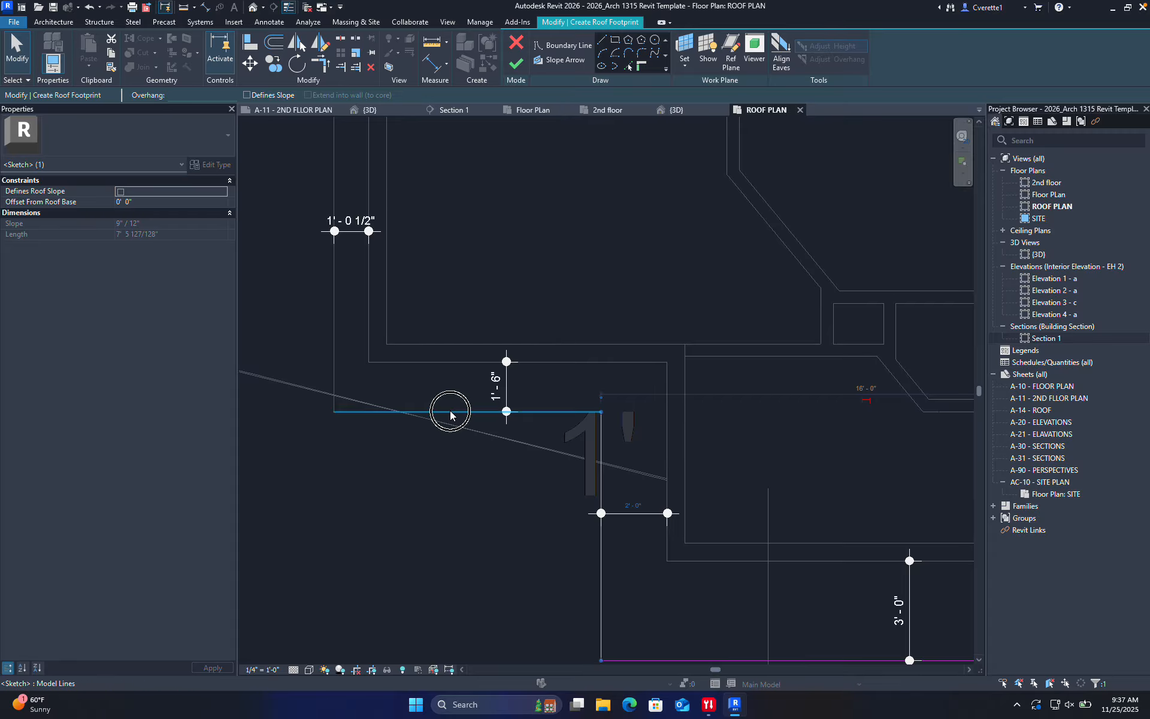
click(448, 410)
click(497, 386)
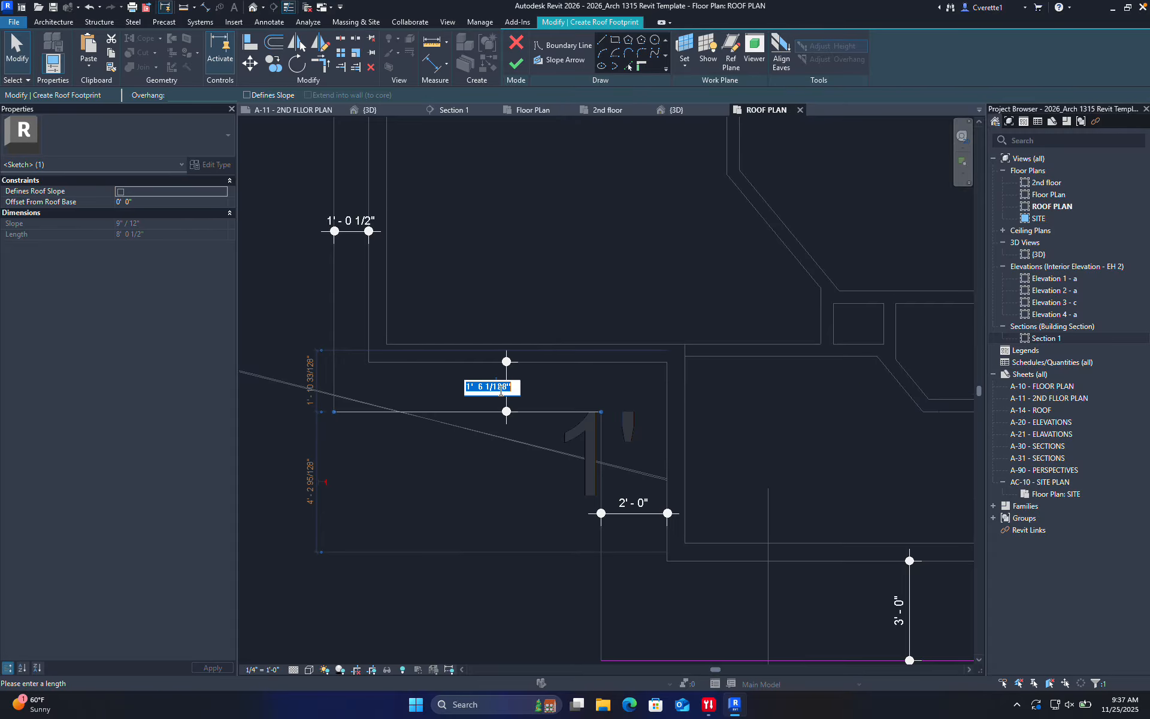
text(3)
key(Return)
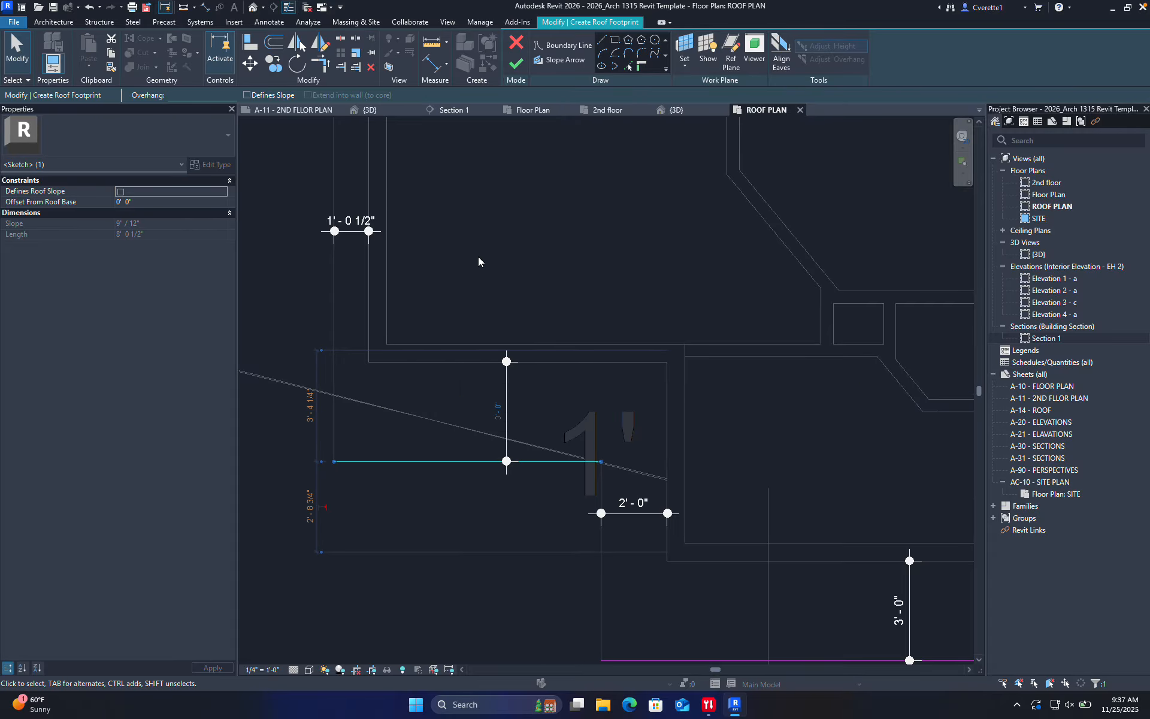
click(478, 261)
click(334, 210)
click(349, 218)
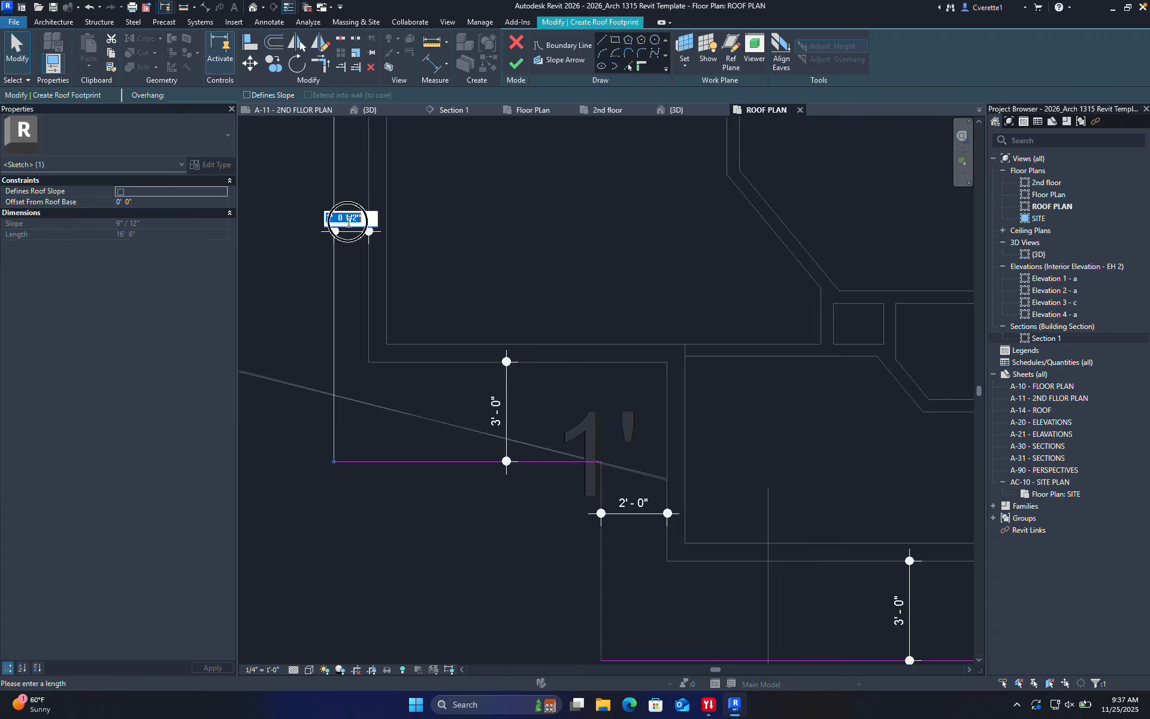
text(2)
key(Return)
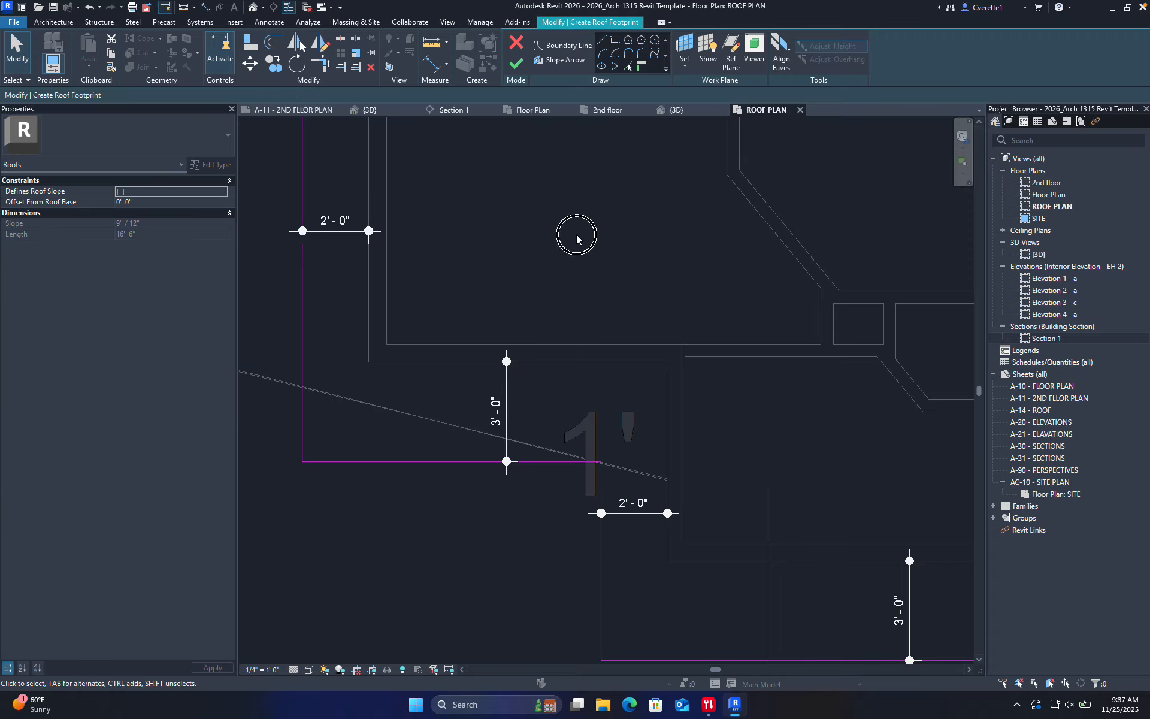
Finish the footprint sketch to create the Basic Roof EH - Standing Seam over the house
scroll(572, 240, down, 6)
middle_drag(566, 247, 553, 346)
scroll(563, 330, up, 2)
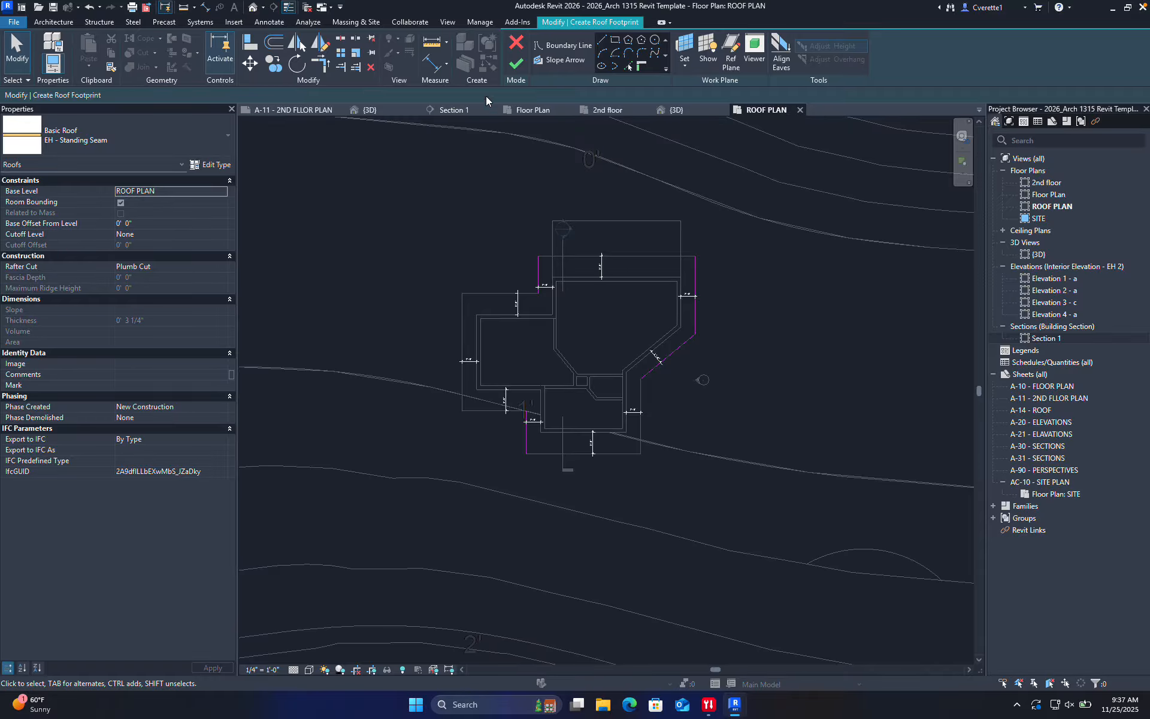
click(516, 63)
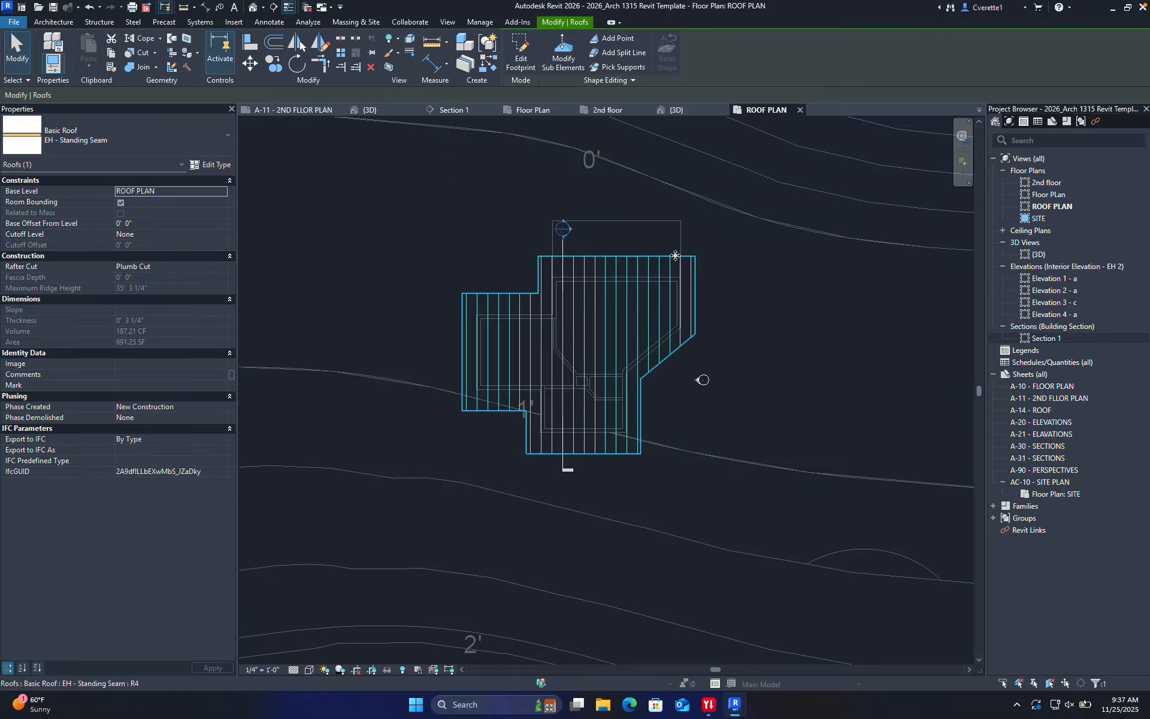
Switch to the {3D} view, orbit to a near-level front view, and select the new roof
click(709, 261)
click(368, 111)
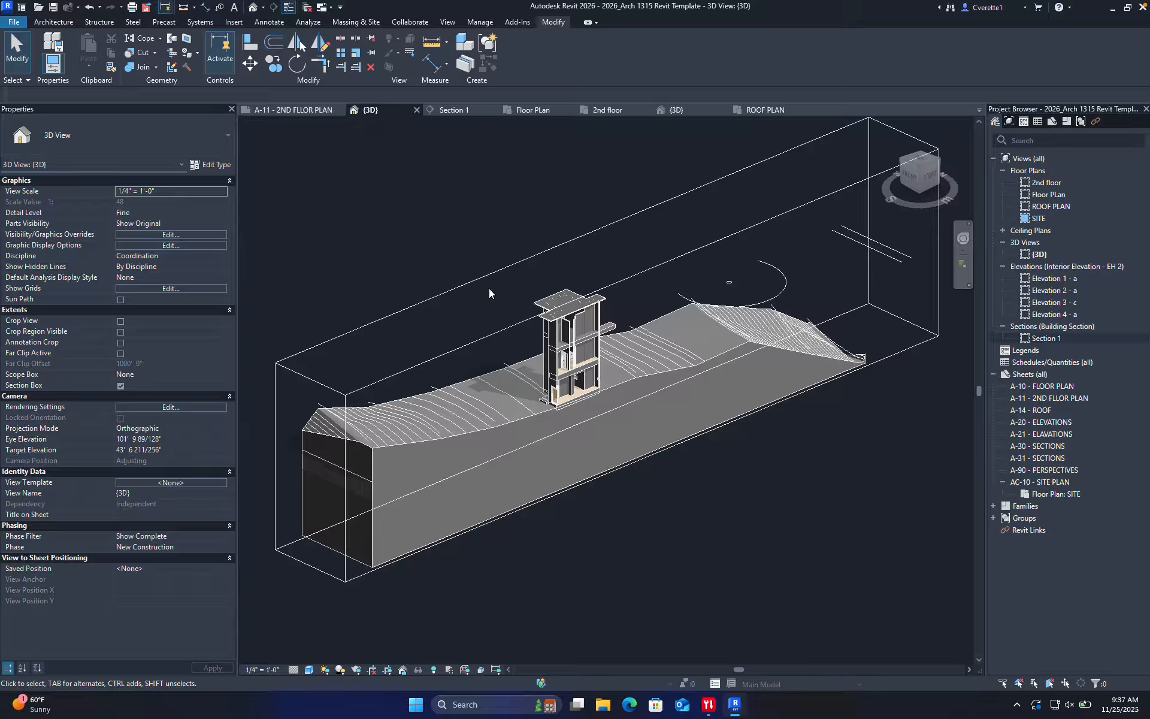
scroll(559, 312, up, 5)
shift+middle_drag(572, 337, 563, 285)
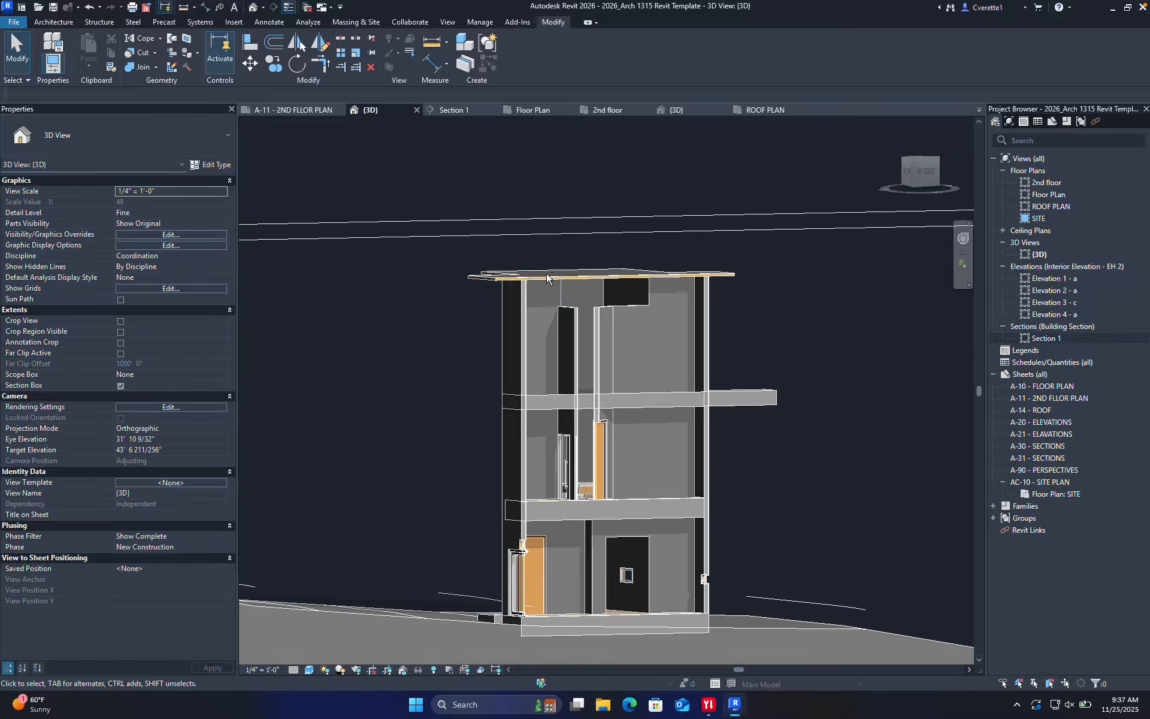
scroll(563, 285, up, 3)
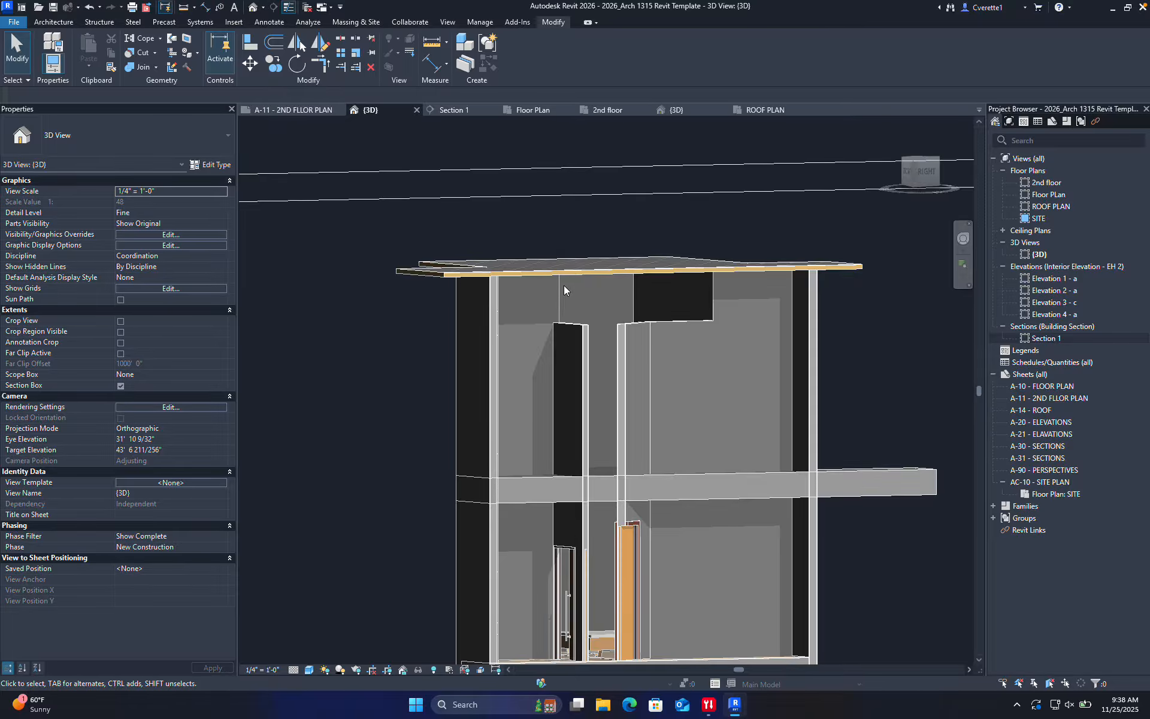
click(437, 274)
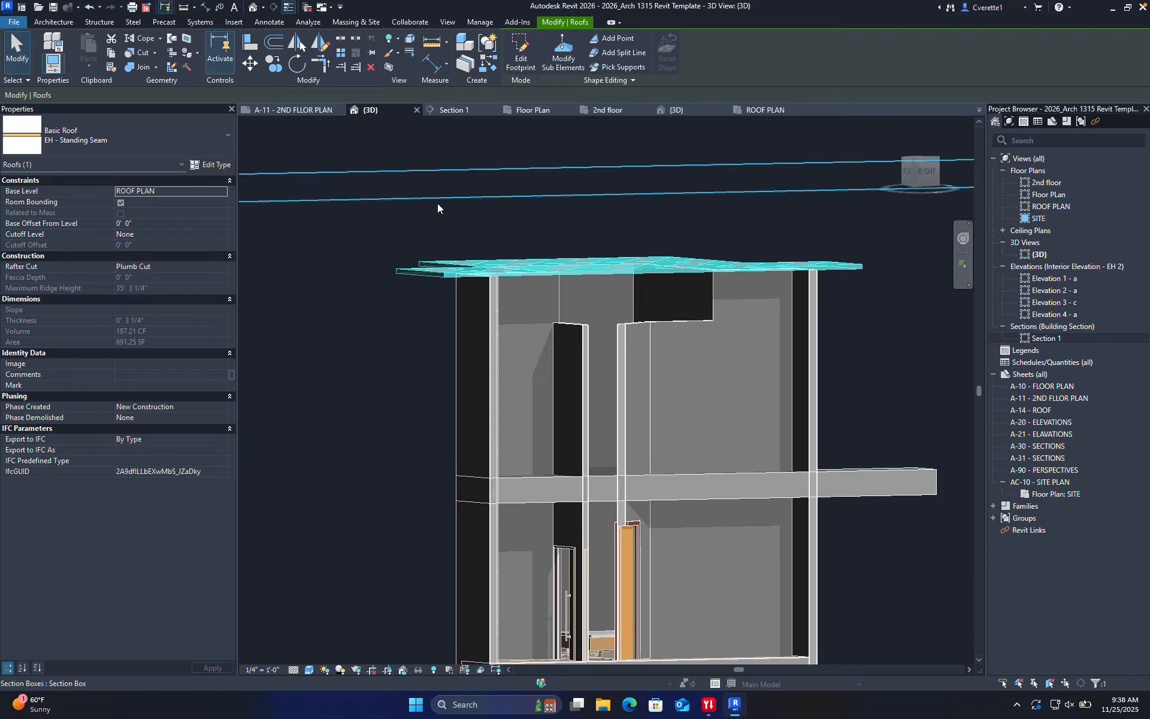
Reopen the roof's footprint sketch and window-select all of its lines
double_click(411, 272)
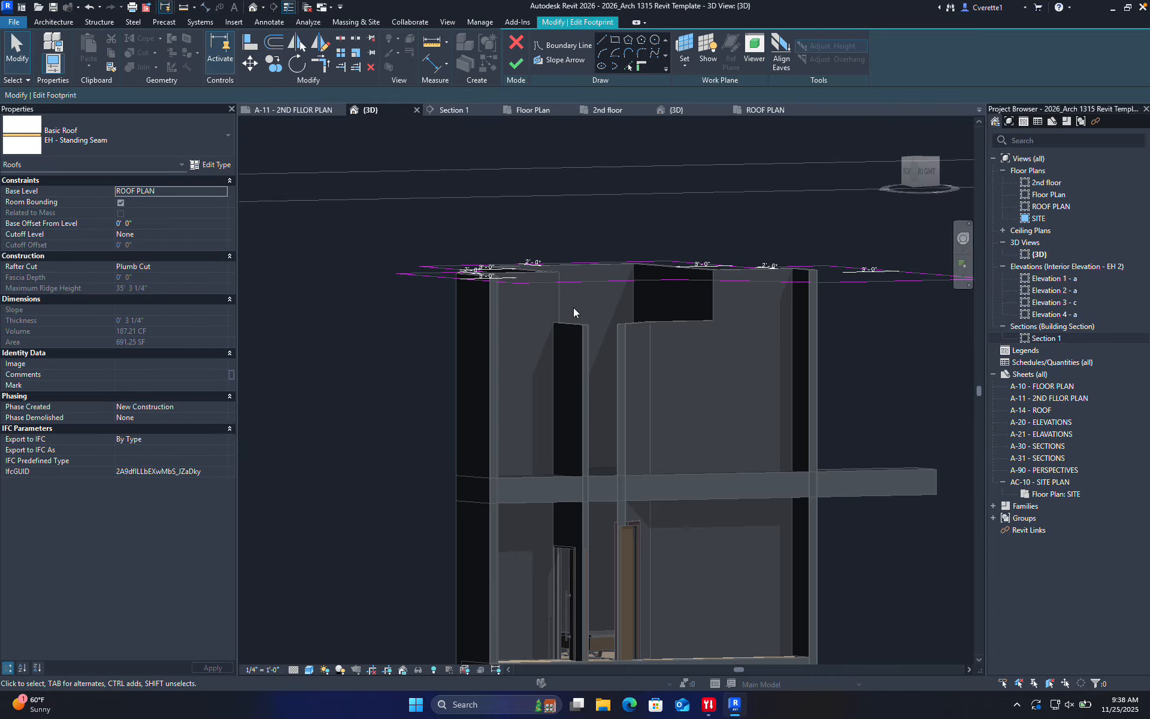
shift+middle_drag(573, 307, 611, 408)
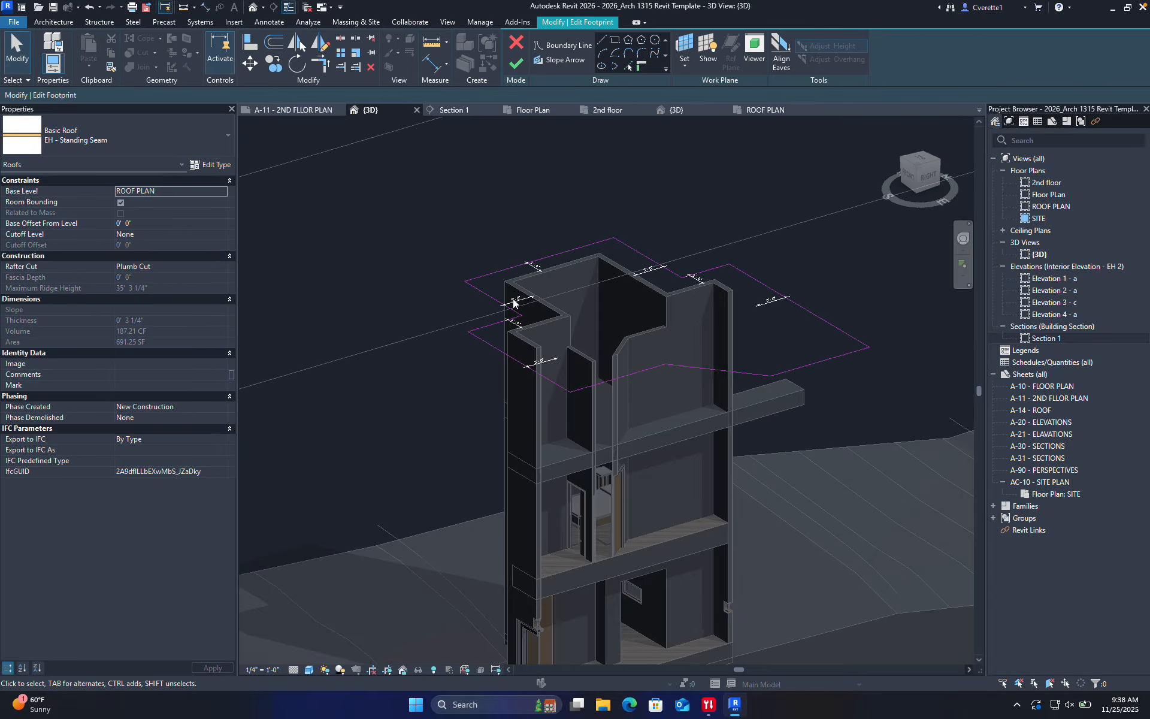
mouse_move(372, 159)
mouse_down()
mouse_move(847, 403)
mouse_move(887, 437)
mouse_up()
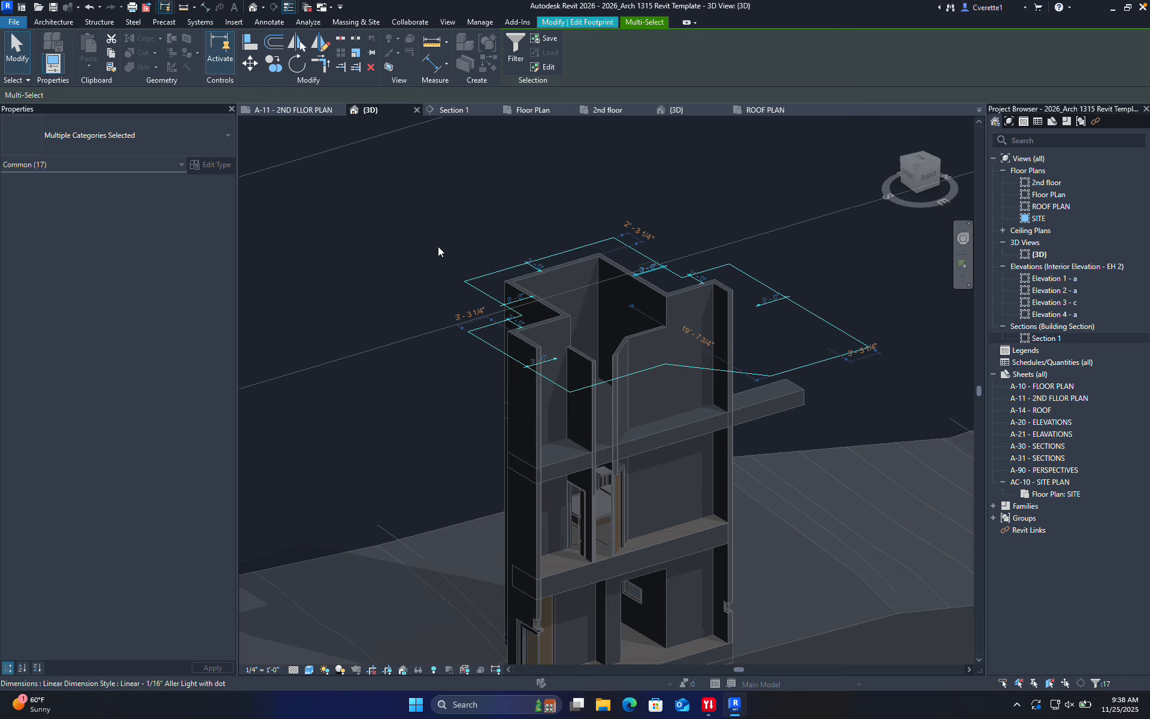
Filter out dimensions, set every sketch line to define a 9"/12" slope, and finish the roof
scroll(509, 303, up, 3)
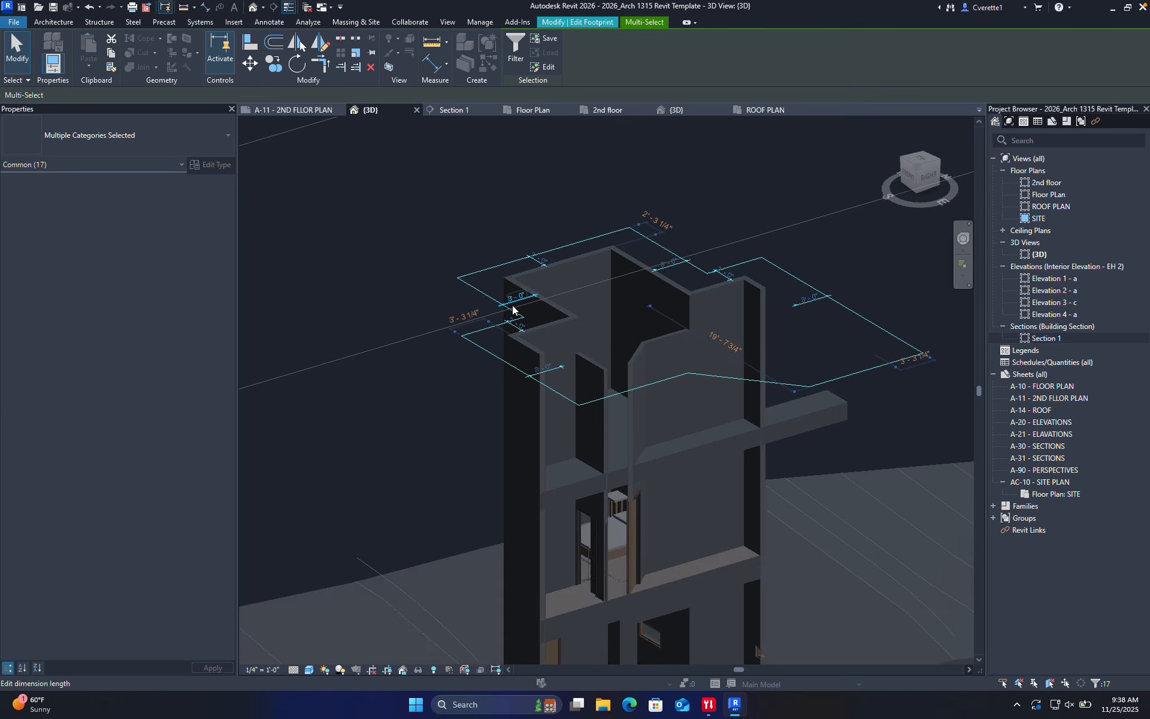
click(513, 51)
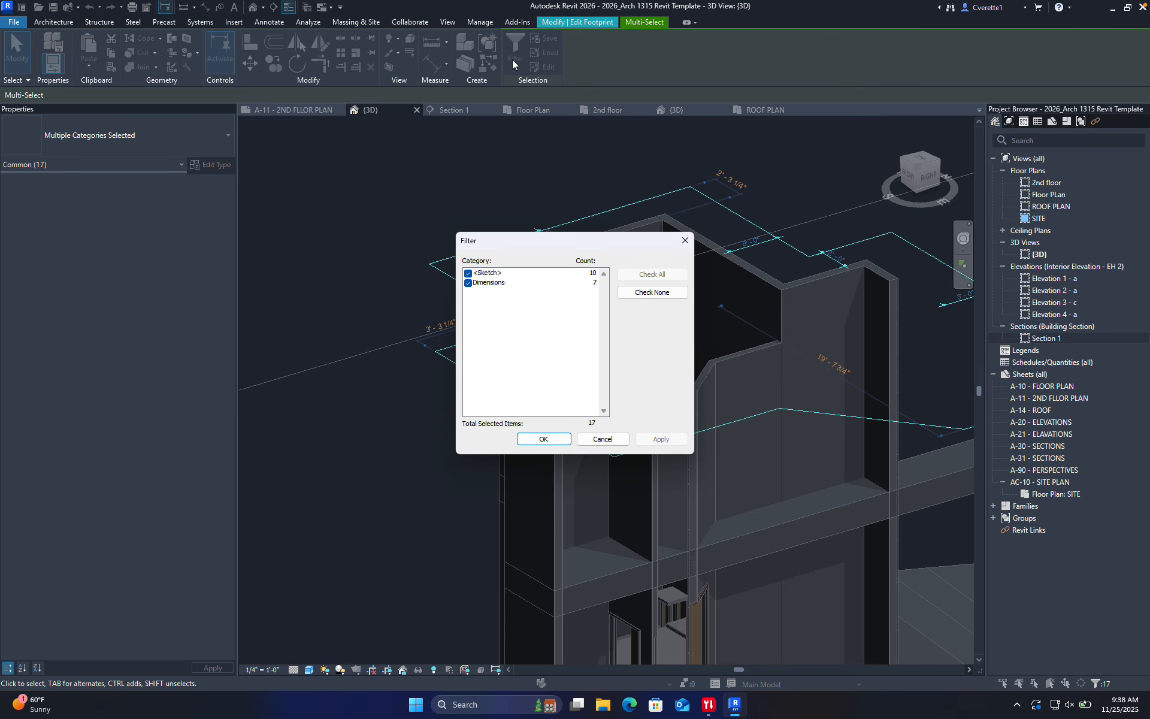
click(471, 283)
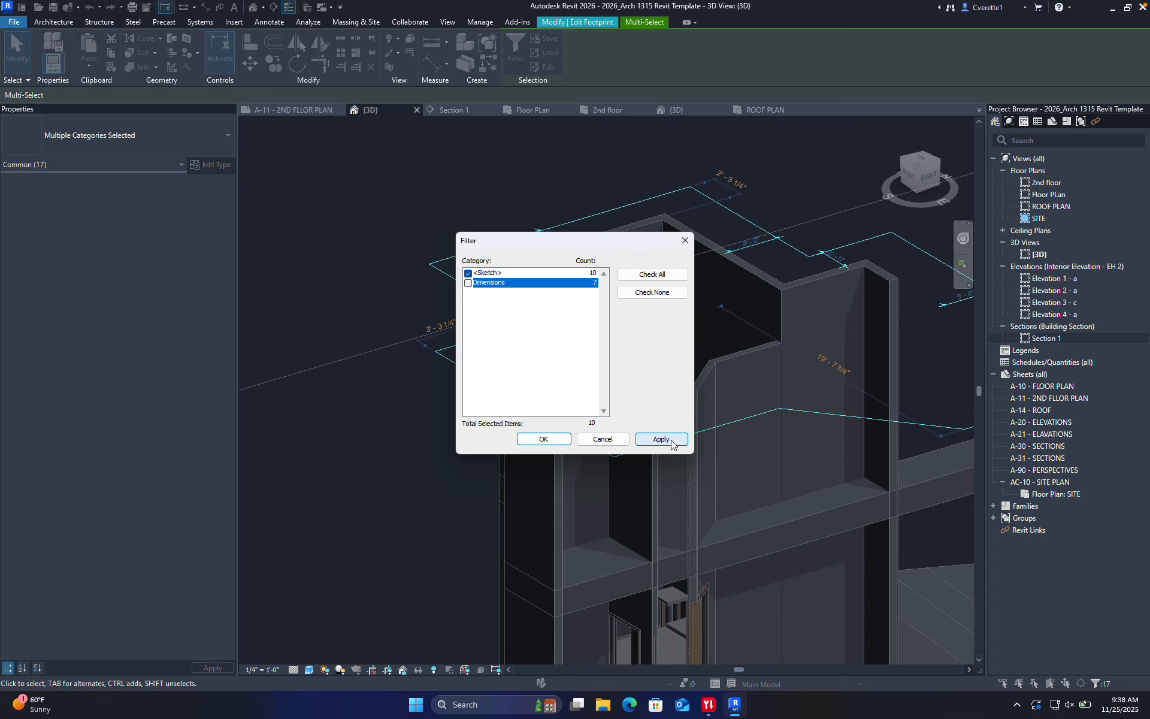
click(567, 439)
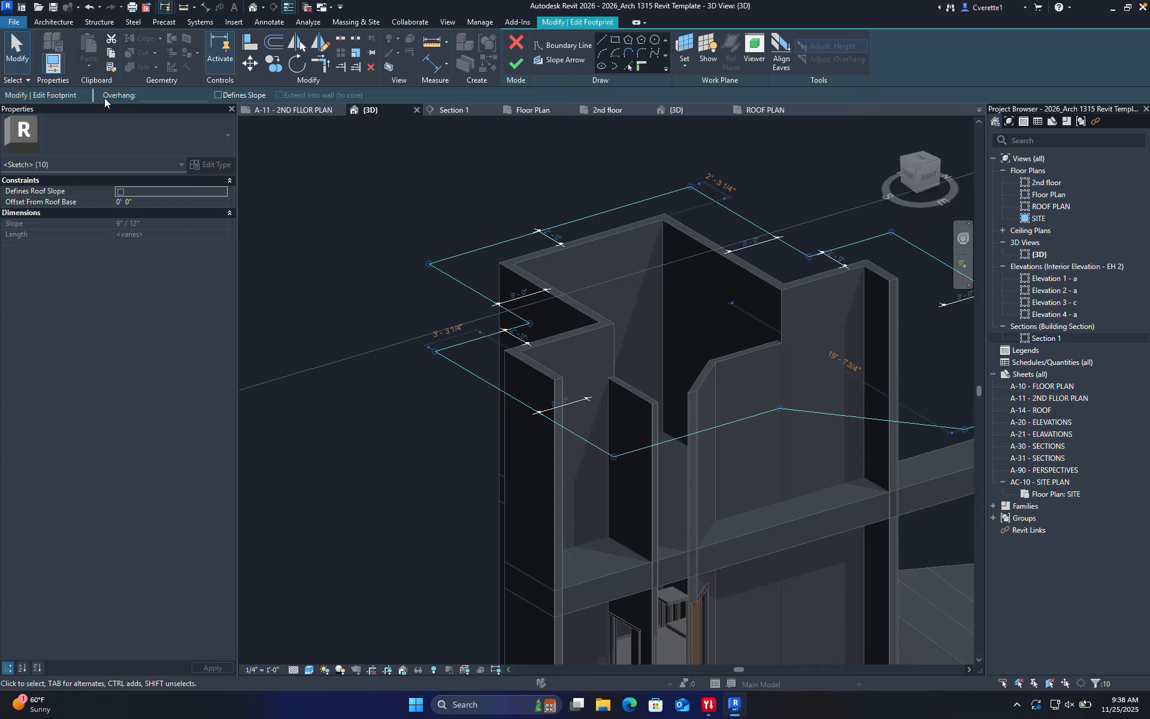
click(218, 95)
click(512, 70)
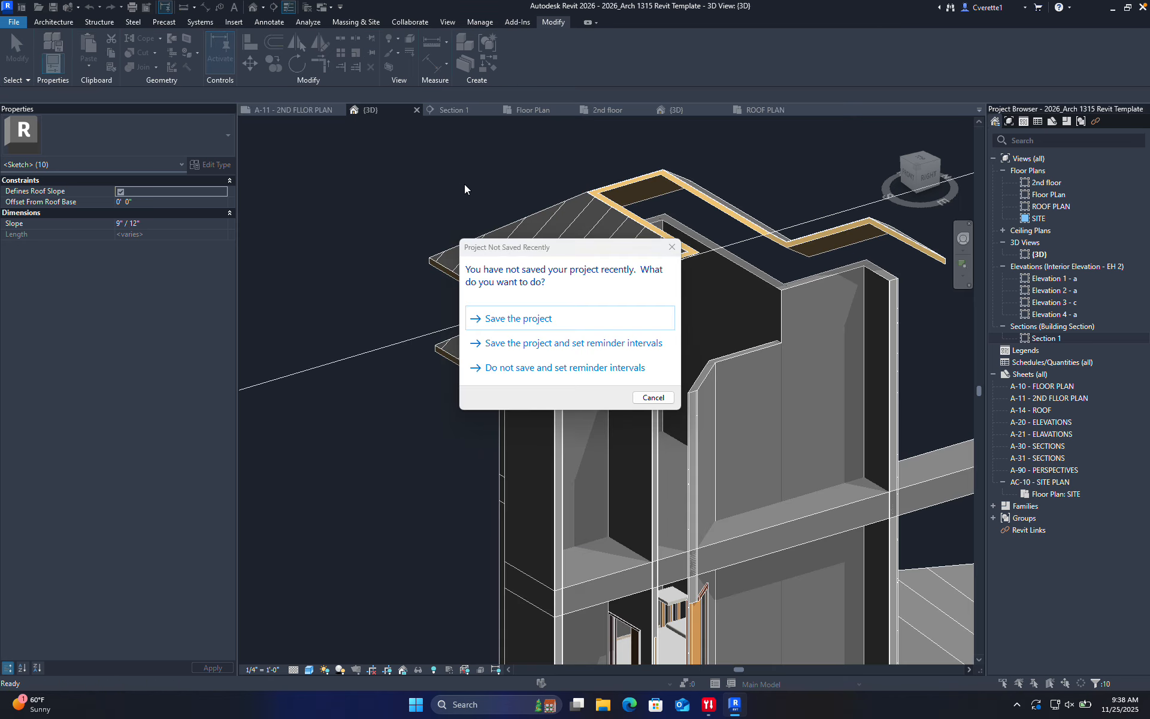
Save the project and enlarge the section box to reveal the whole tower
click(504, 319)
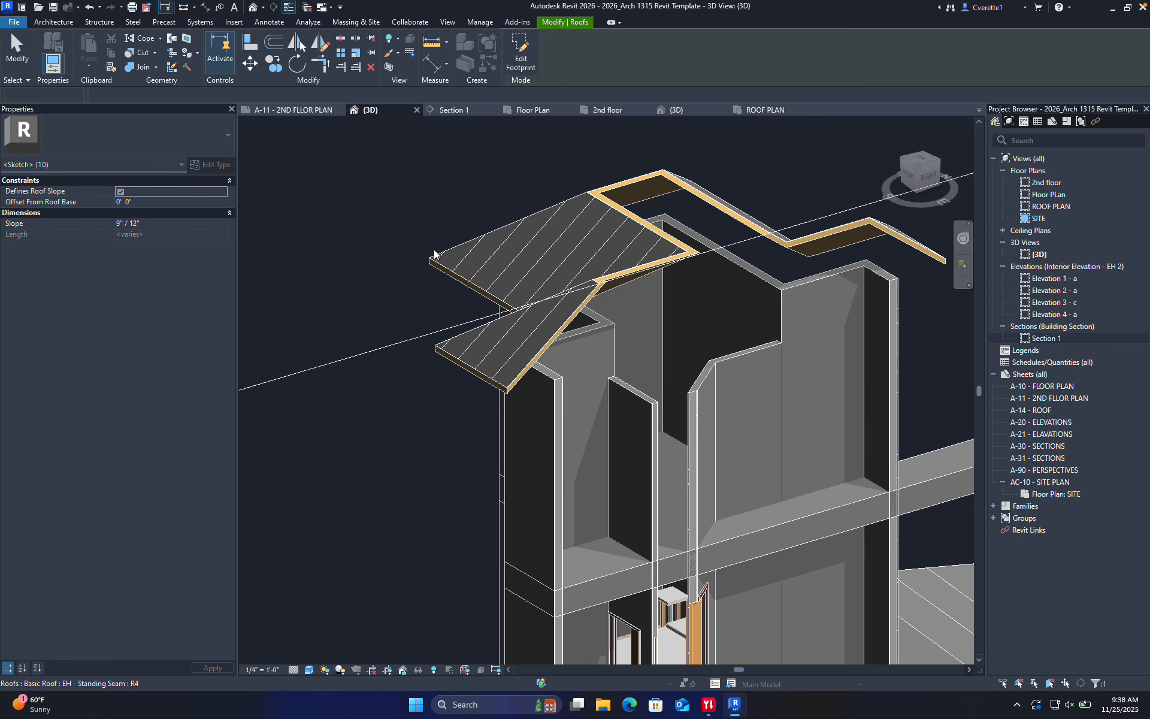
scroll(433, 249, down, 7)
click(525, 227)
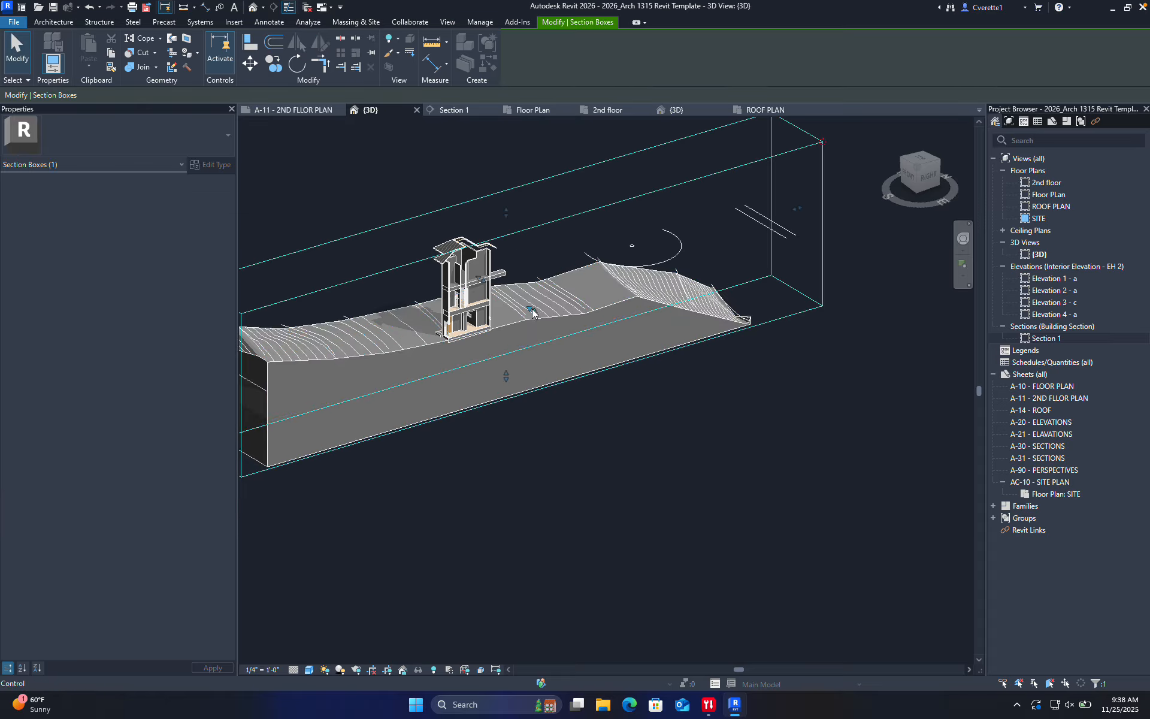
drag(533, 312, 584, 335)
click(436, 189)
scroll(462, 275, up, 4)
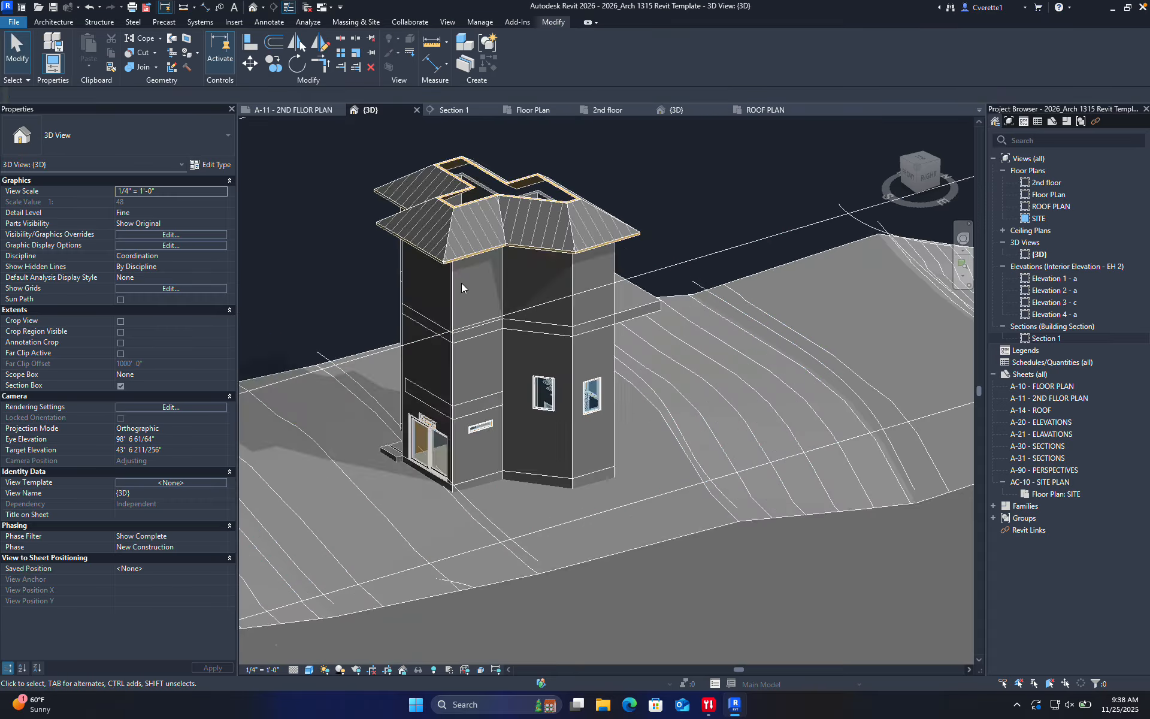
shift+middle_drag(461, 283, 670, 179)
Drag the section box's top grip up well above the tower's roof
click(663, 182)
scroll(500, 170, down, 2)
middle_drag(486, 166, 485, 252)
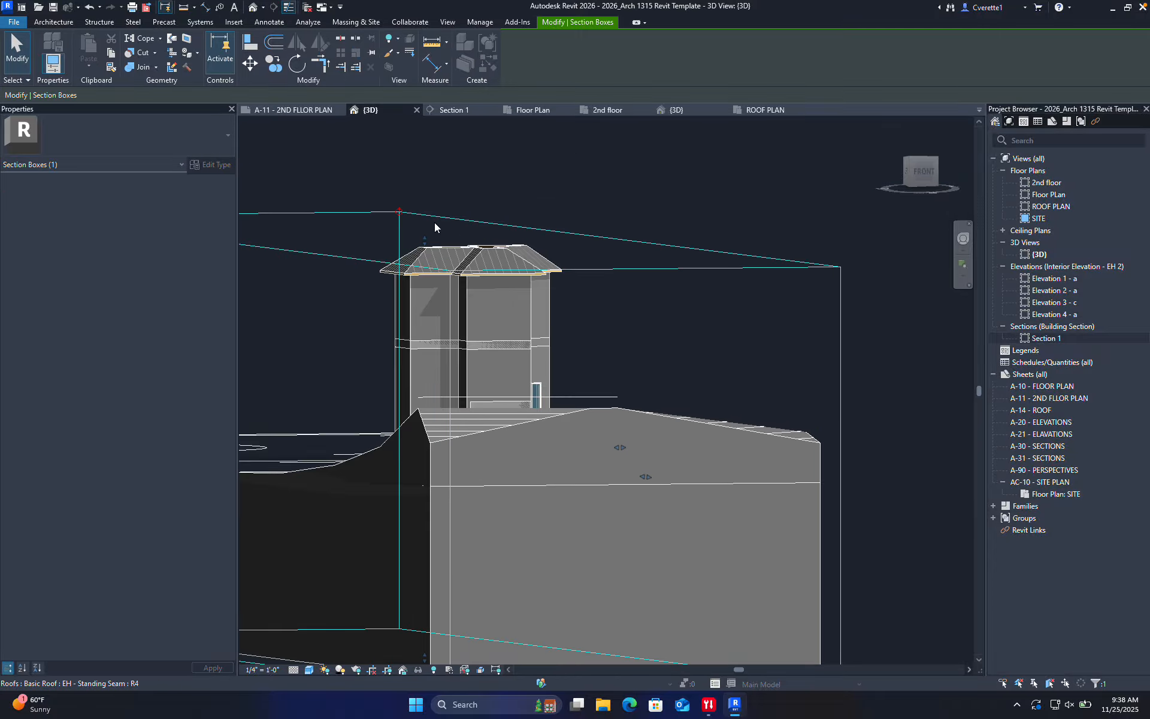
drag(425, 240, 432, 158)
click(606, 214)
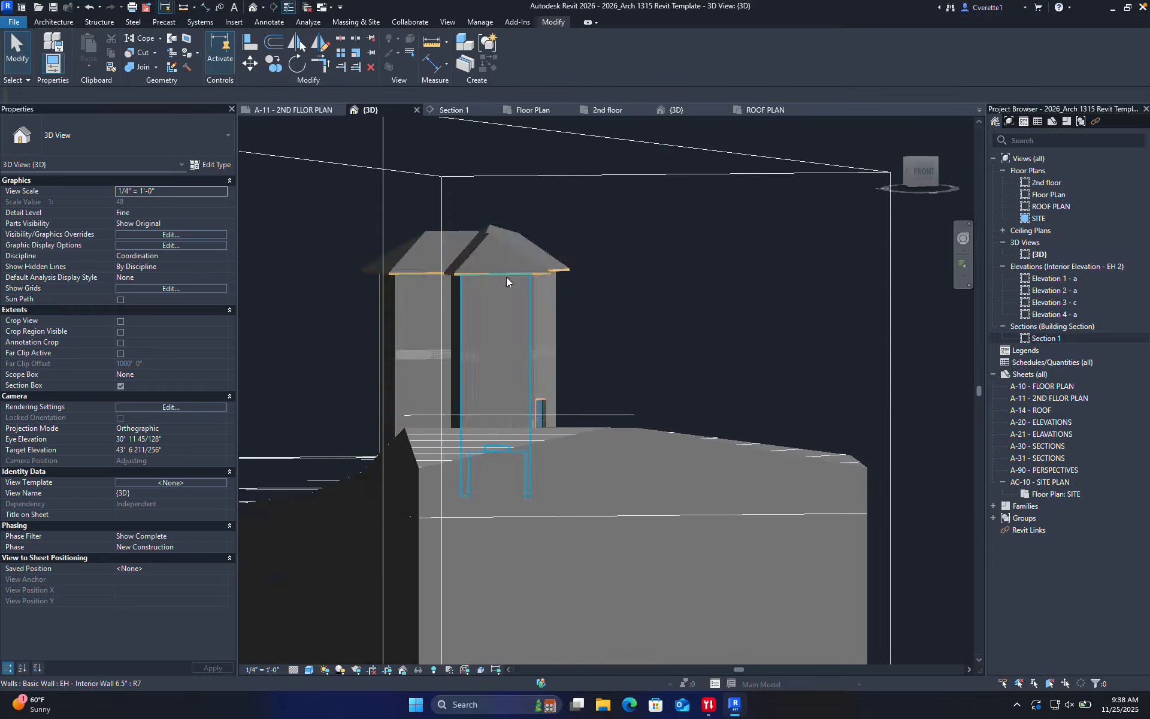
scroll(505, 276, up, 2)
Reshape the roof by dragging its ridge point up-right, then pulling it down
click(427, 204)
scroll(425, 207, up, 3)
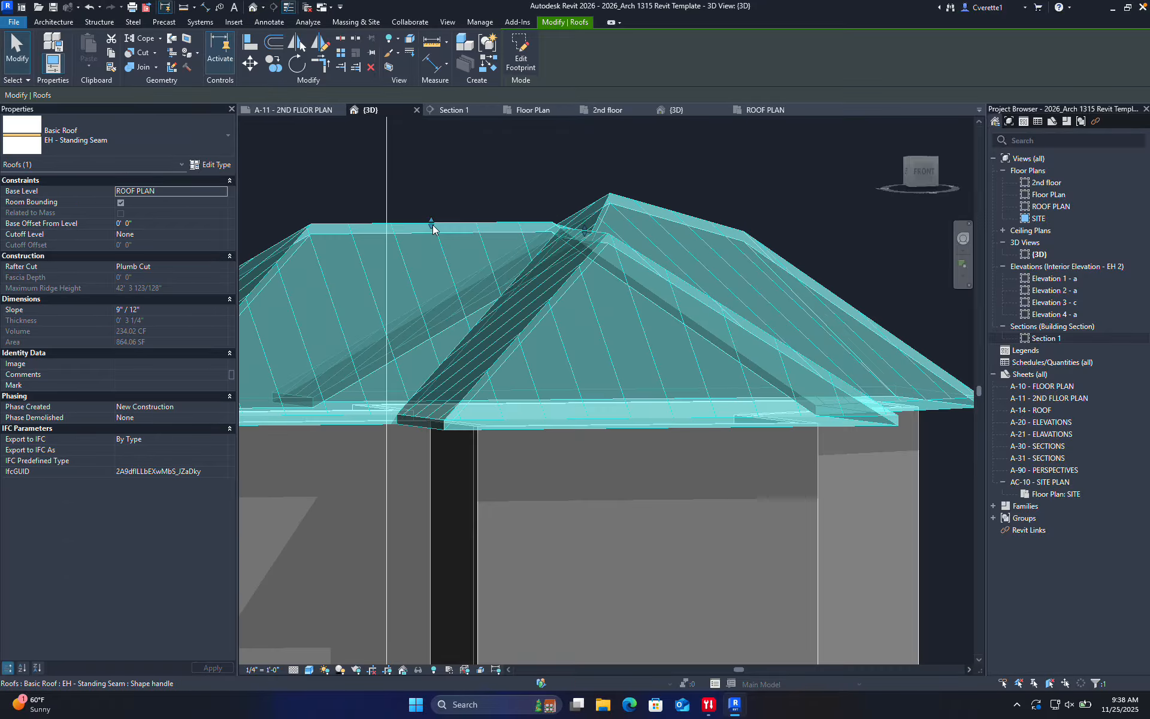
shift+middle_drag(479, 271, 862, 299)
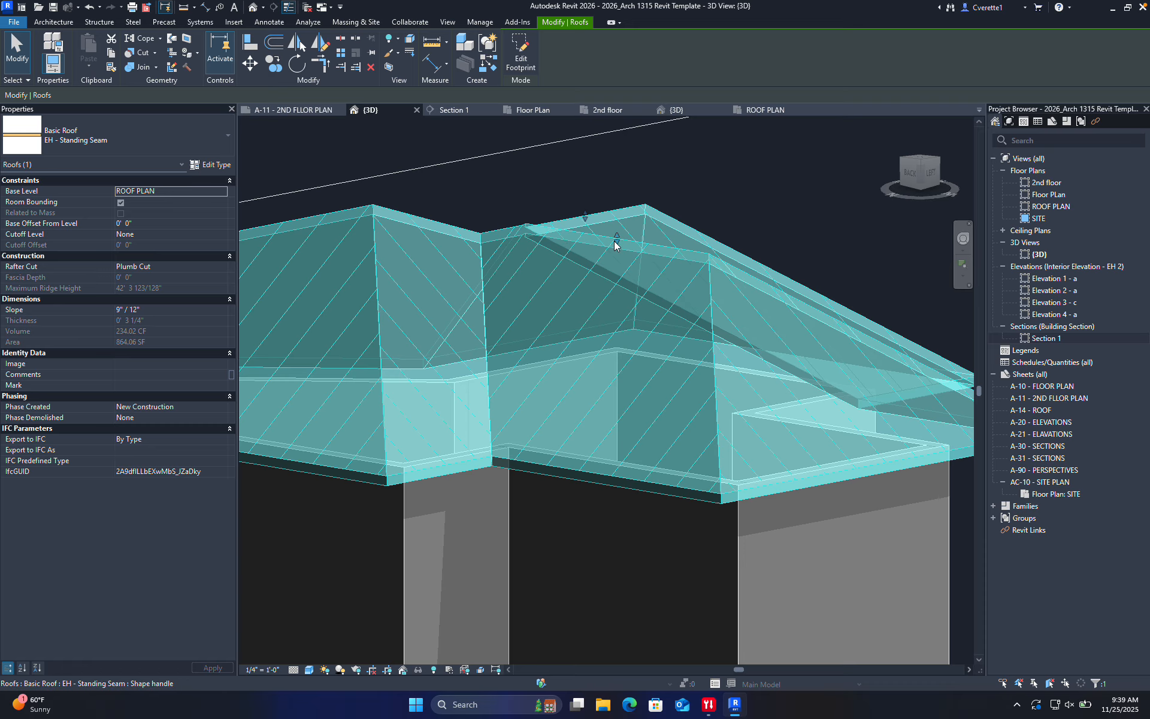
drag(617, 240, 691, 178)
click(691, 179)
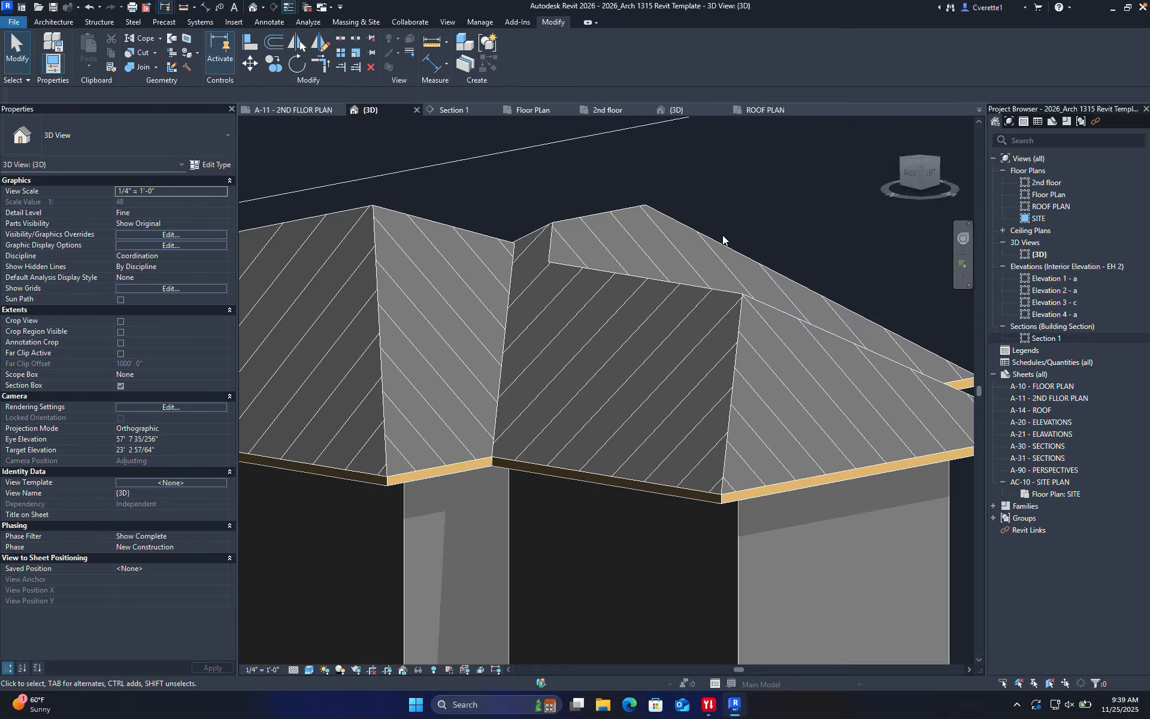
click(629, 217)
drag(601, 217, 602, 254)
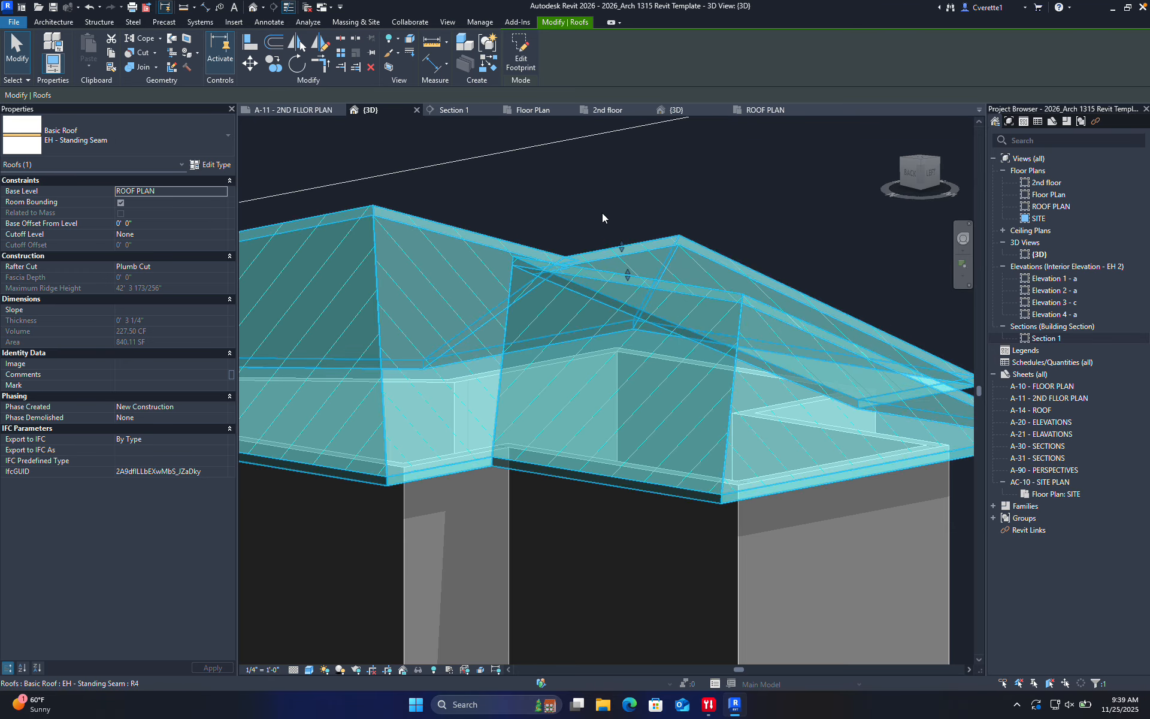
click(664, 226)
From a new angle, move the ridge point down and to the left, then clear the selection
shift+middle_drag(664, 226, 323, 275)
click(322, 274)
scroll(412, 269, down, 3)
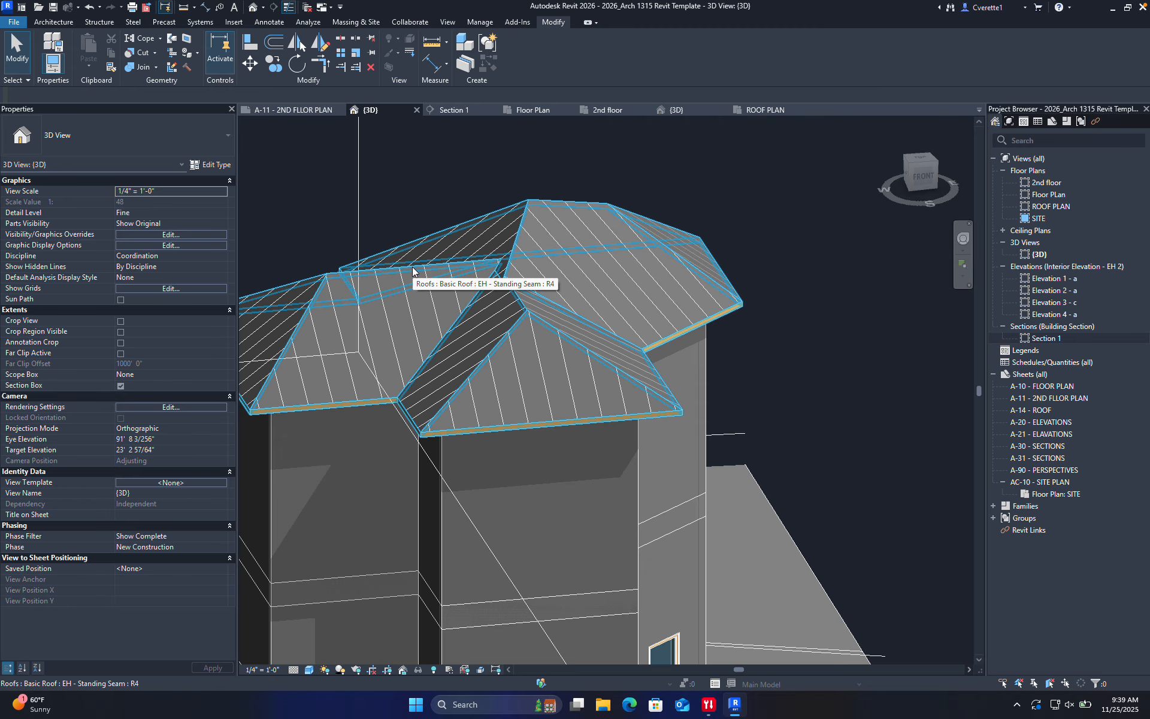
click(515, 323)
scroll(518, 301, up, 2)
drag(517, 301, 474, 359)
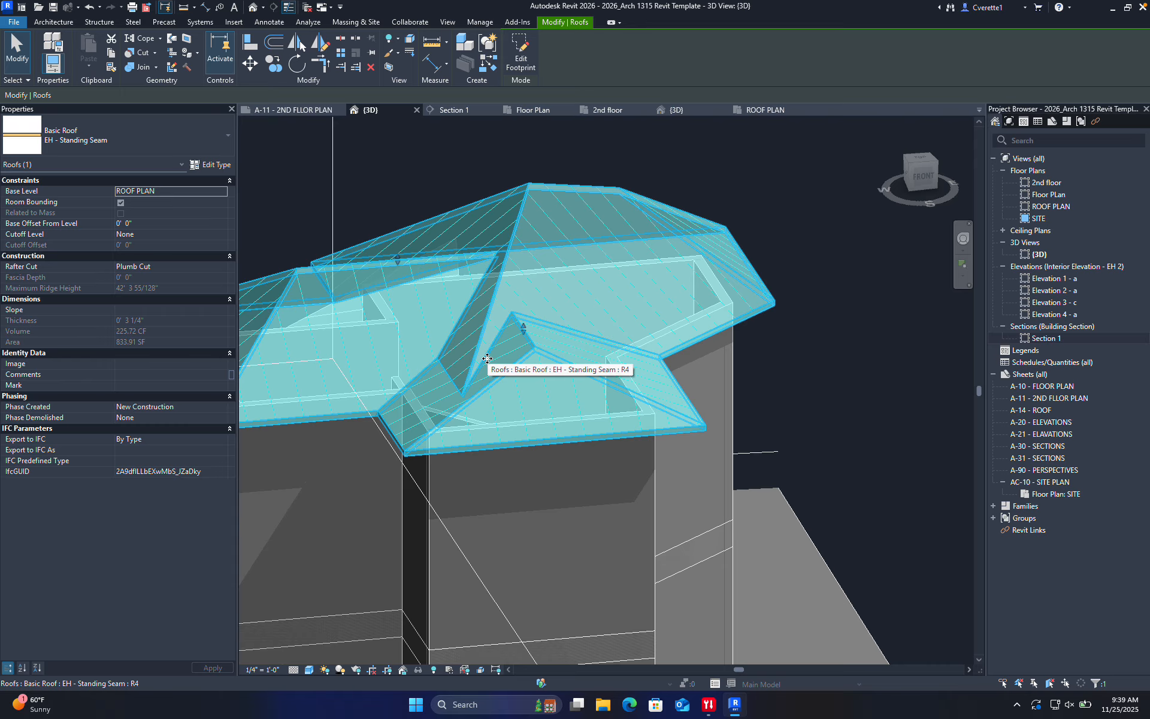
key(Escape)
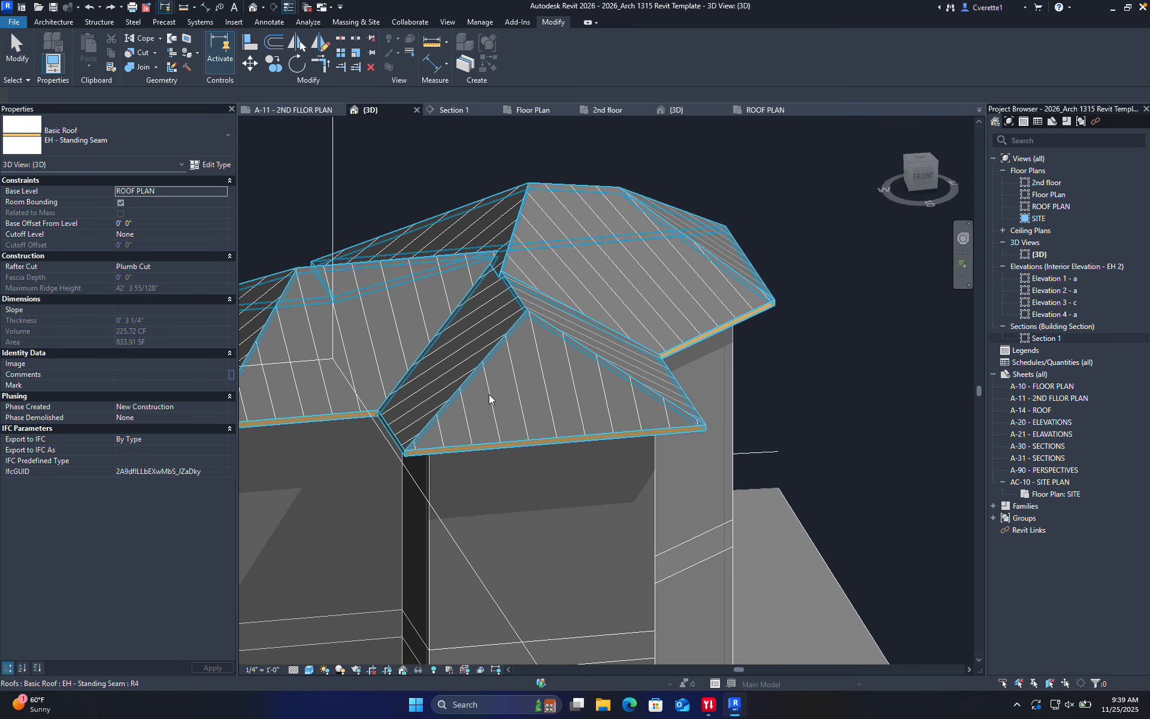
Orbit toward the model's left side and reopen the roof's footprint sketch
scroll(517, 321, down, 2)
scroll(629, 326, down, 2)
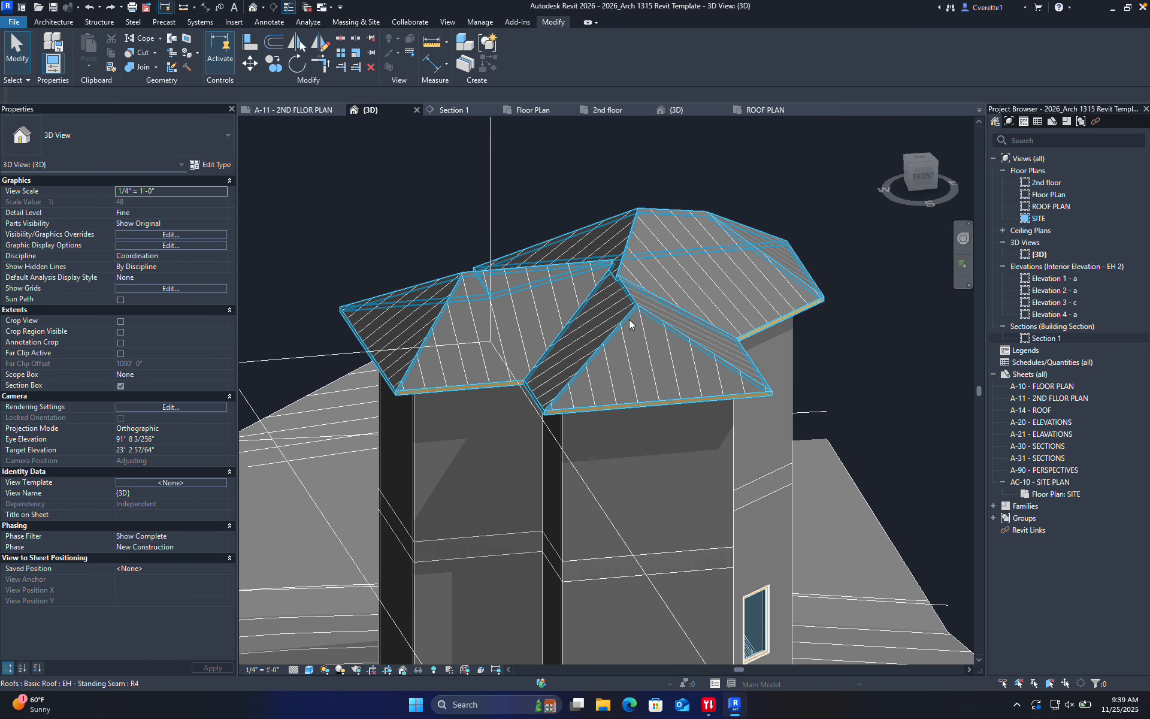
mouse_move(628, 326)
shift+middle_down()
mouse_move(689, 354)
mouse_move(815, 379)
mouse_move(765, 395)
mouse_move(765, 367)
shift+middle_up()
double_click(684, 351)
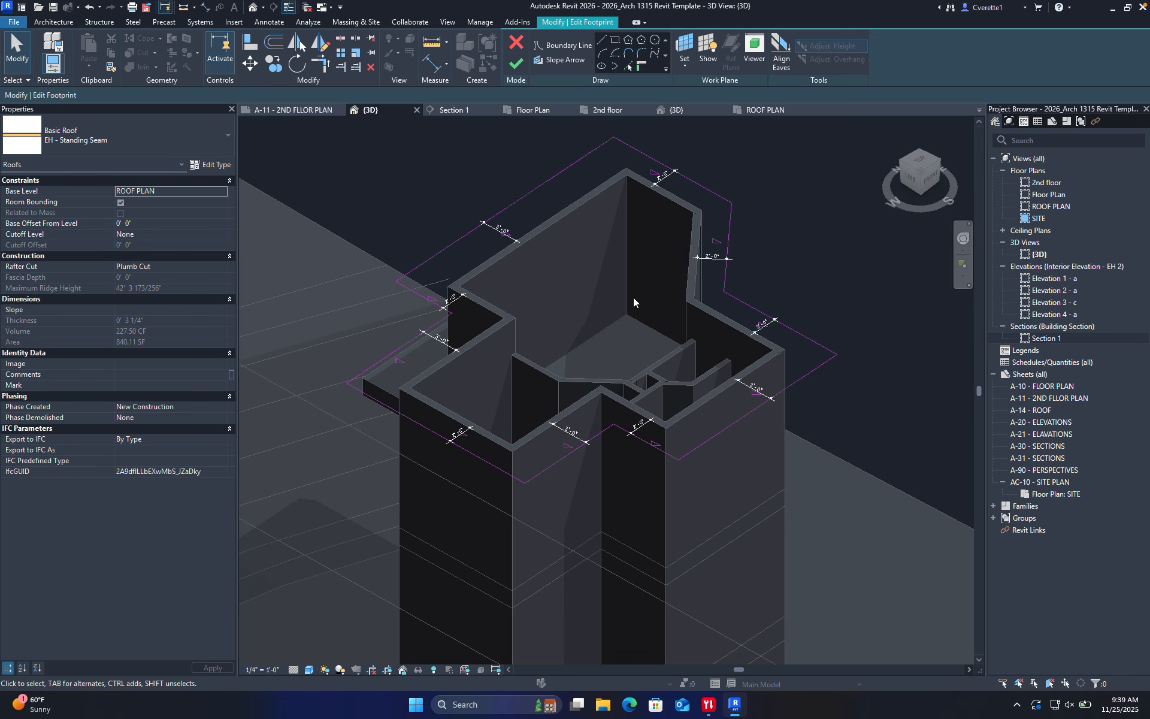
Select six roof footprint edges: the short left edge, three right edges, and two lower edges
click(456, 243)
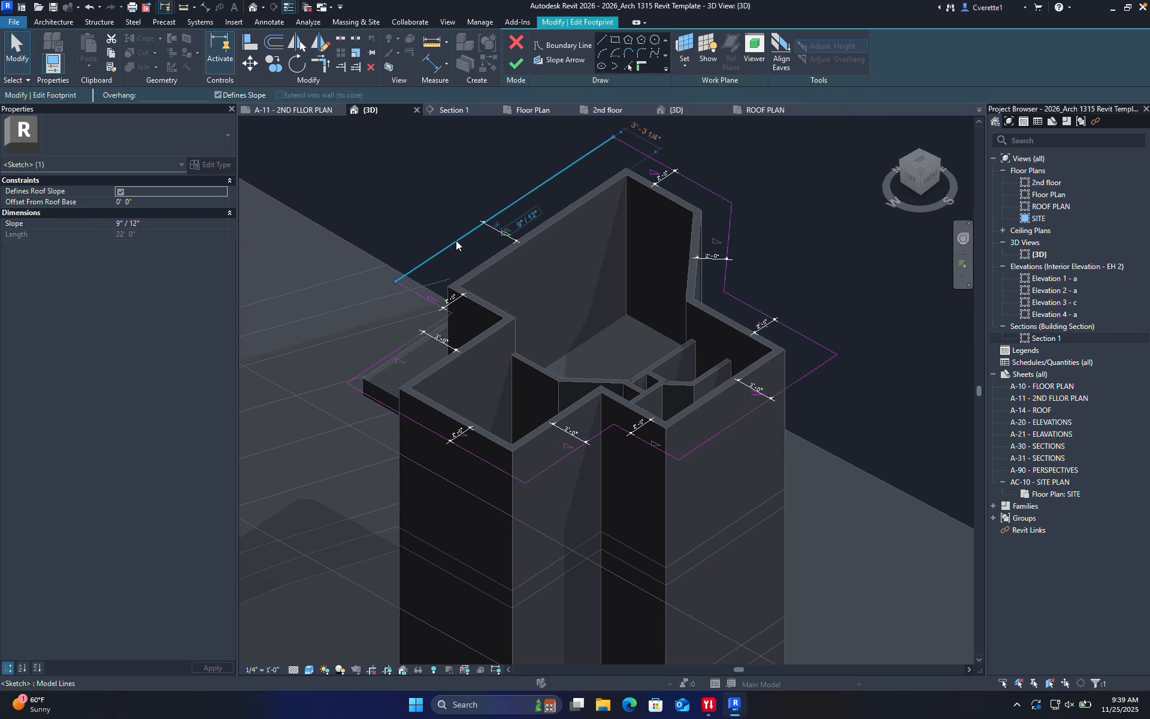
click(363, 282)
click(419, 295)
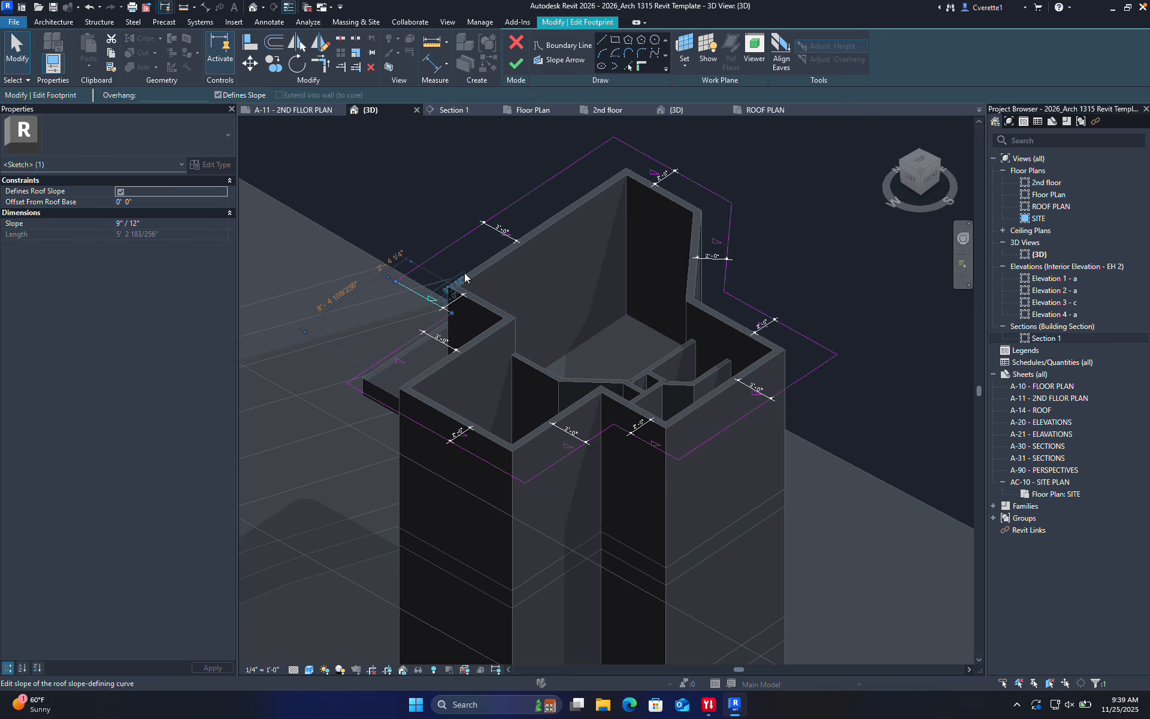
ctrl+click(636, 151)
ctrl+click(729, 224)
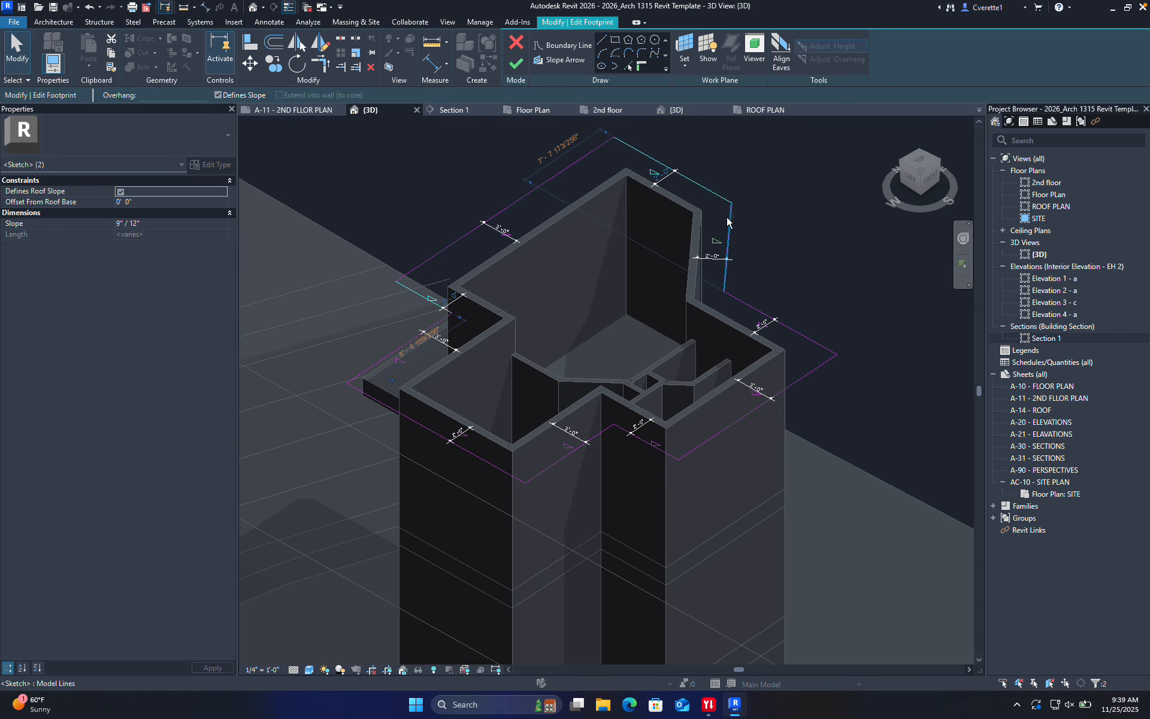
ctrl+click(746, 306)
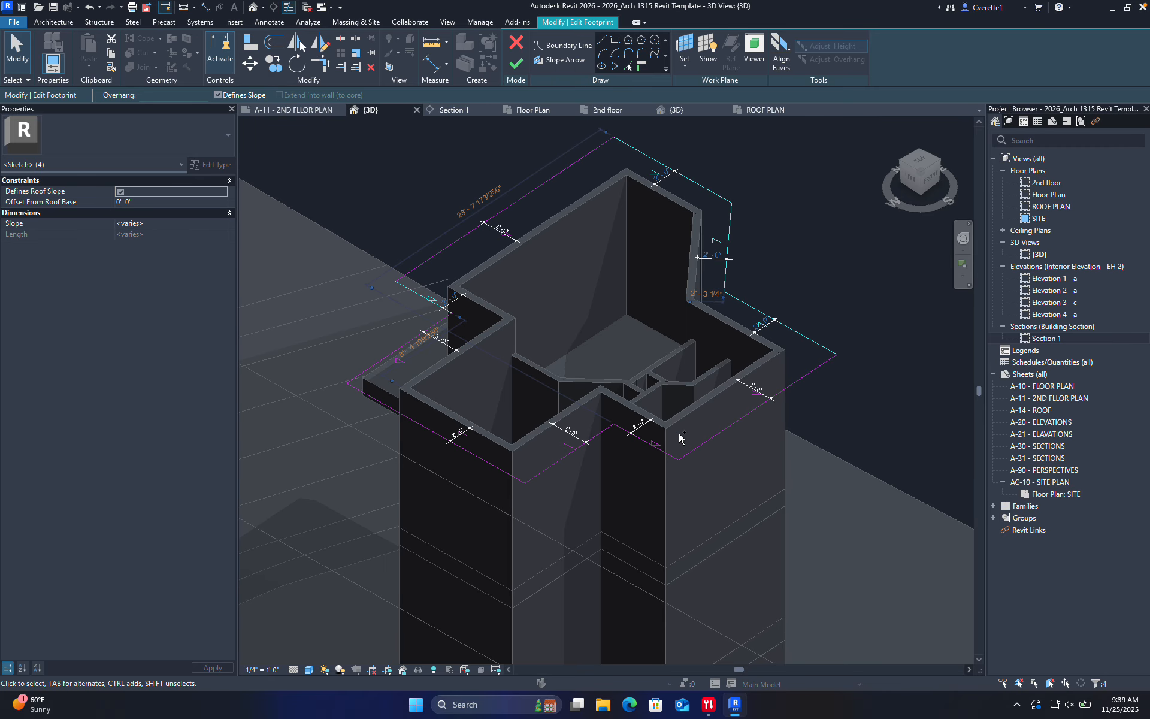
ctrl+click(660, 448)
ctrl+click(557, 457)
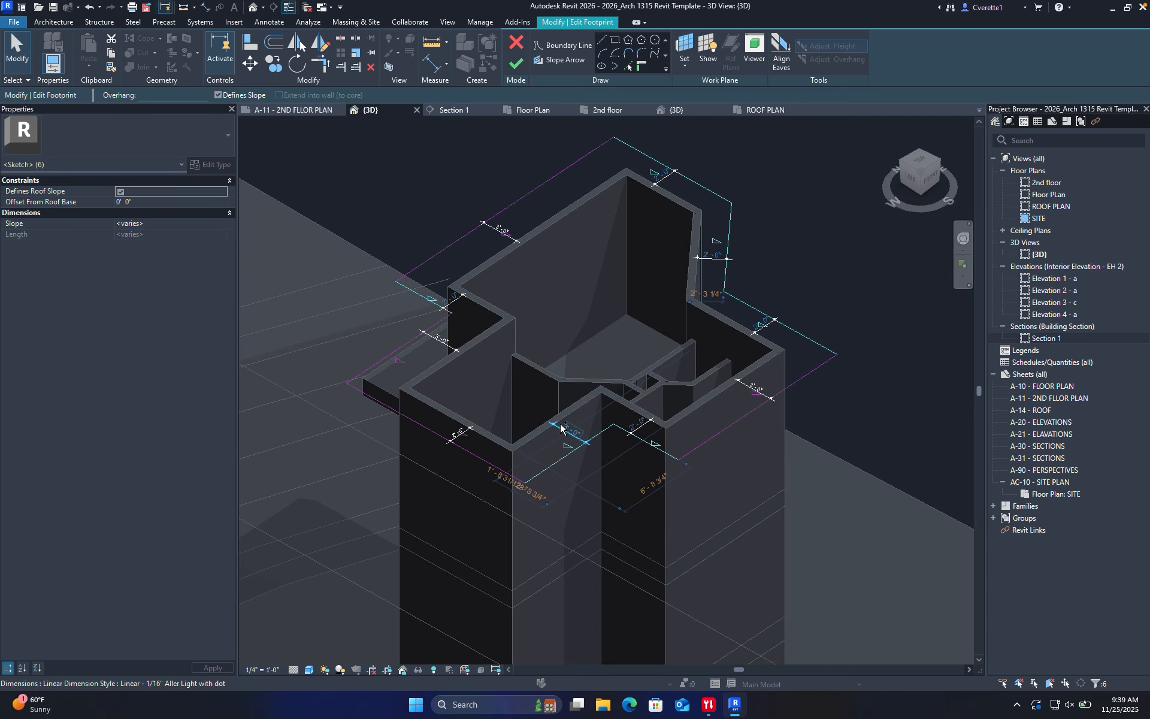
shift+click(574, 455)
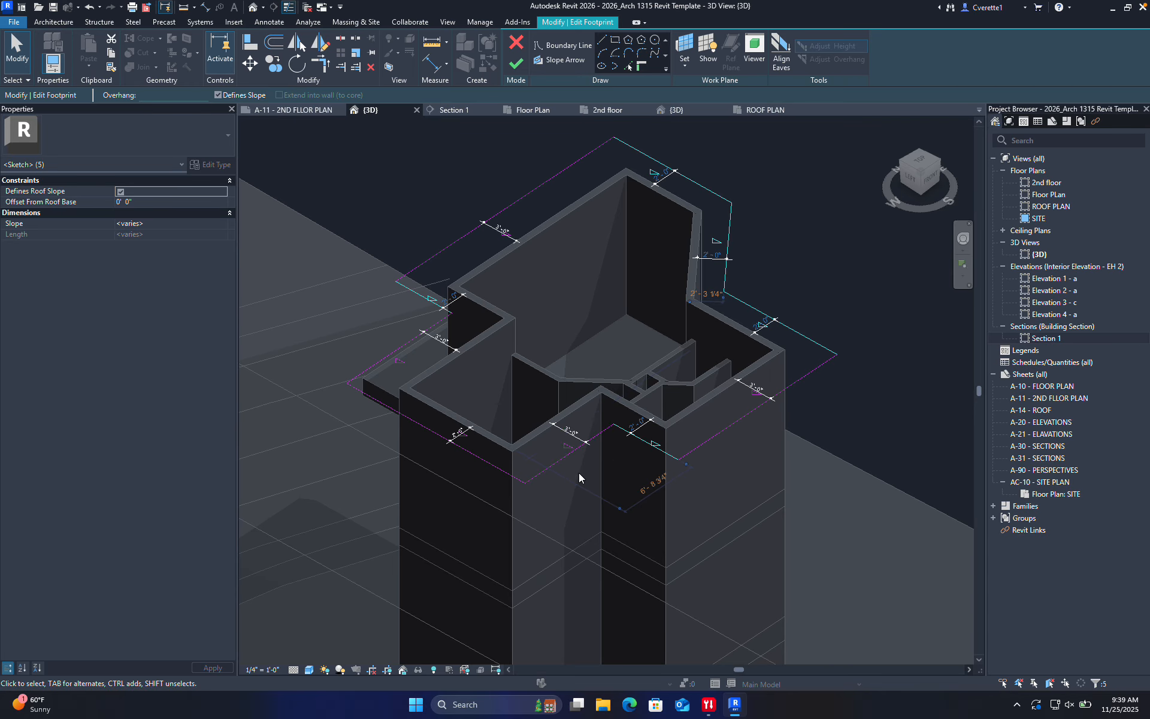
ctrl+click(428, 430)
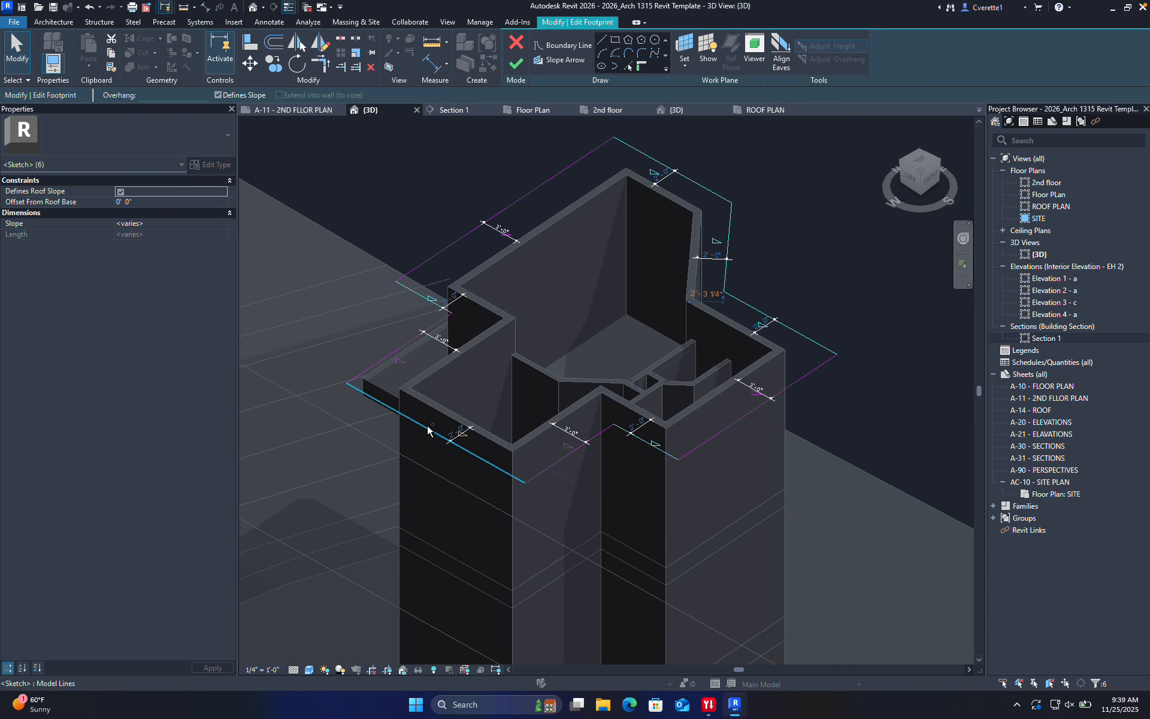
Clear Defines Slope on those edges and finish the sketch to create gable ends
click(218, 95)
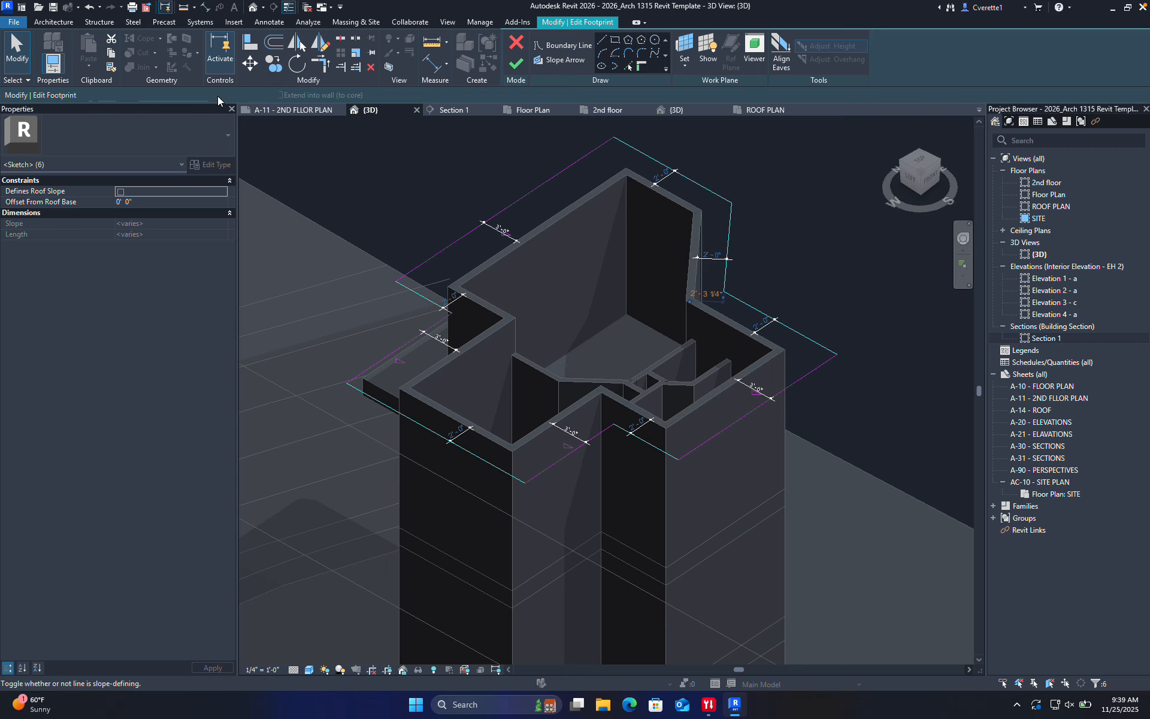
click(519, 64)
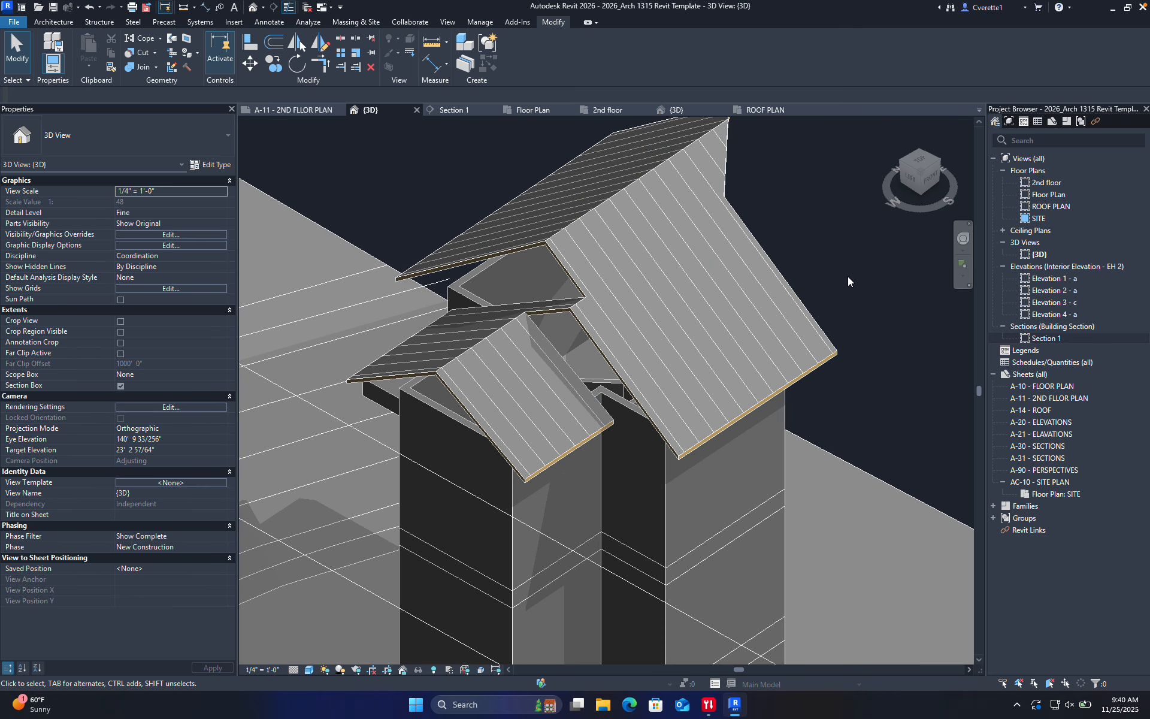
shift+middle_drag(847, 280, 468, 197)
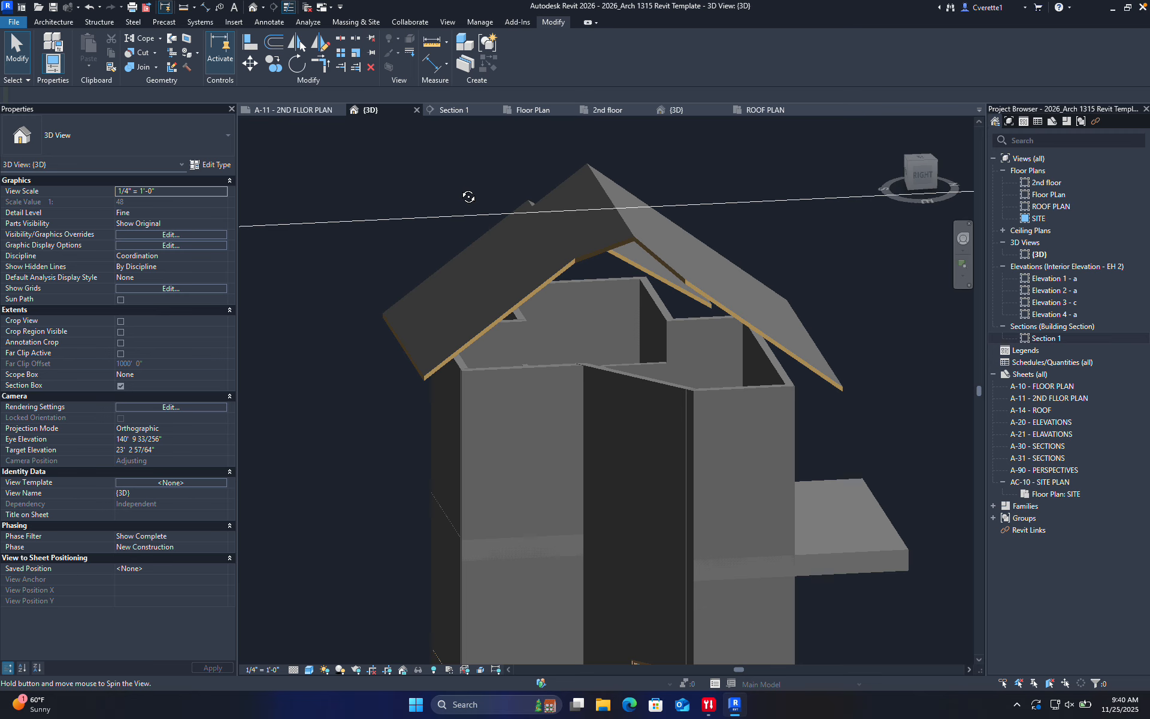
Drag the roof's shape handle down to lower the ridge to about 41' 8"
shift+middle_drag(468, 196, 459, 190)
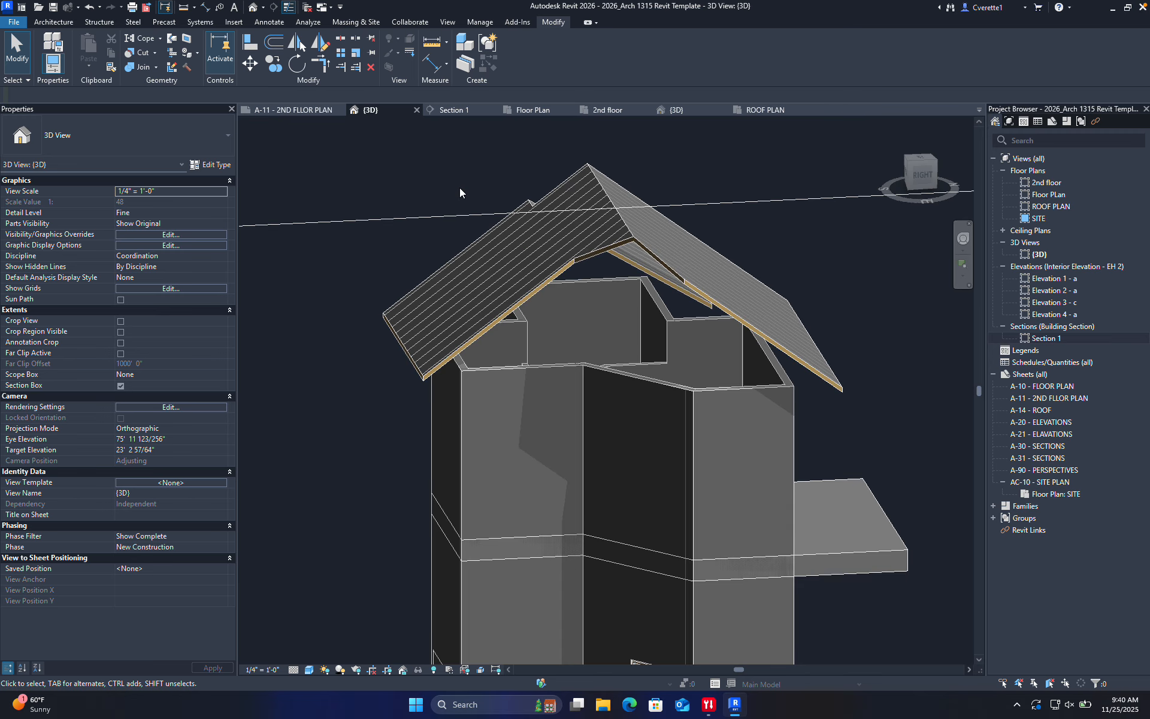
click(585, 175)
drag(609, 202, 609, 257)
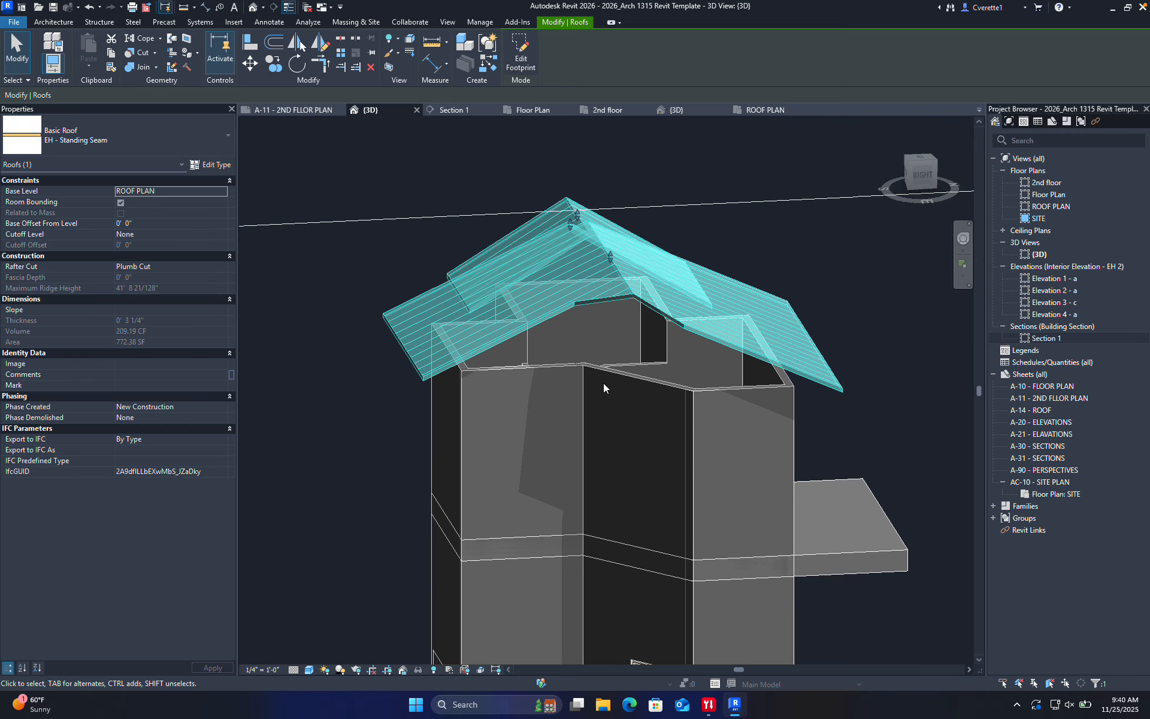
click(685, 188)
Orbit and zoom around the house to inspect the lowered gabled roof
shift+middle_drag(617, 376, 812, 258)
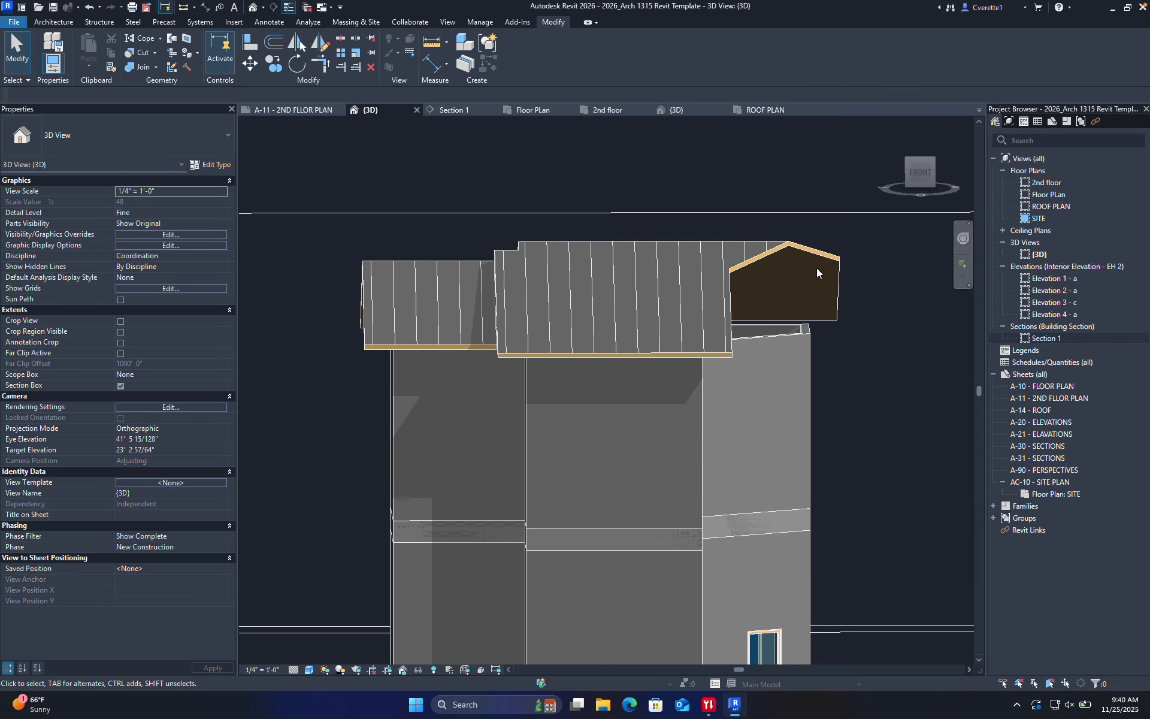
shift+middle_drag(785, 343, 716, 311)
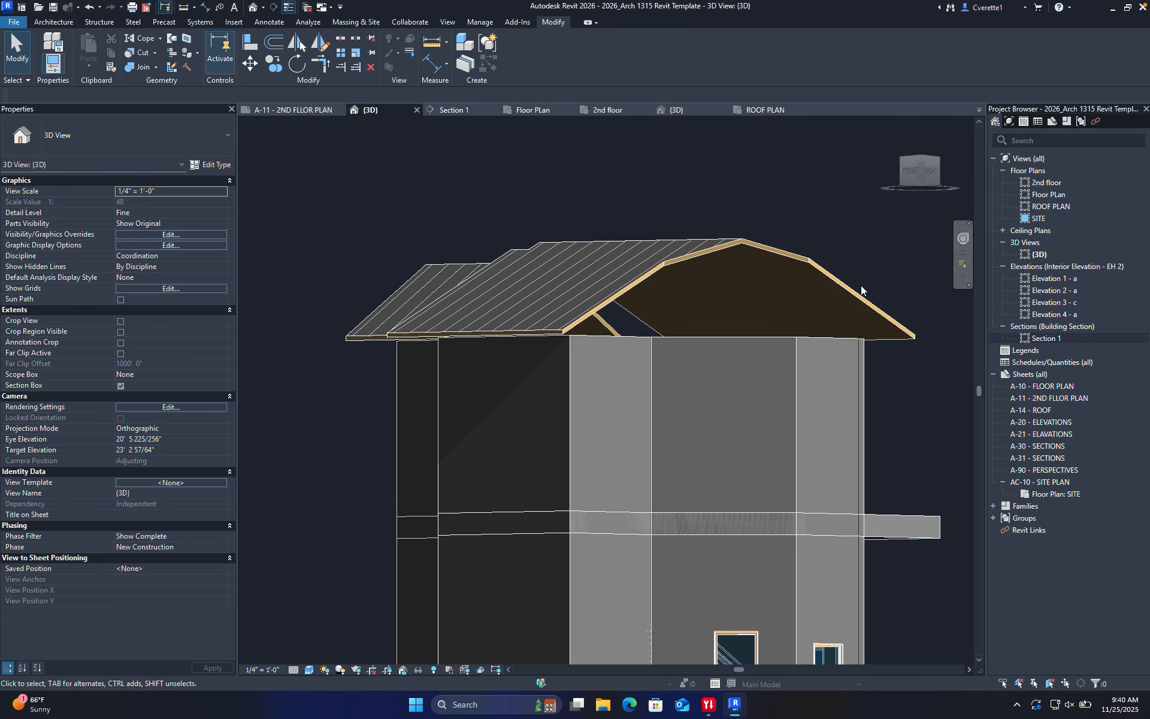
shift+middle_drag(863, 394, 843, 520)
scroll(741, 437, up, 2)
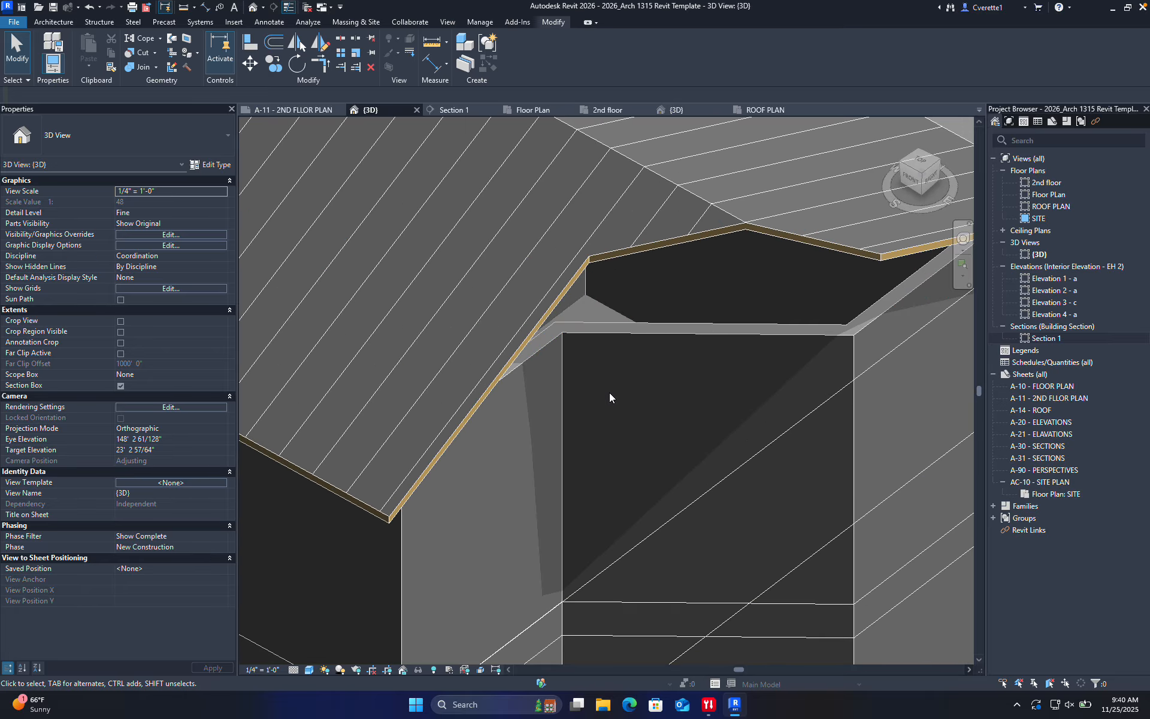
scroll(609, 392, up, 2)
scroll(634, 382, down, 5)
shift+middle_drag(575, 398, 590, 401)
scroll(633, 340, up, 5)
shift+middle_drag(659, 388, 578, 287)
scroll(576, 317, down, 5)
Reopen the roof footprint, filter the selection to sketch lines, and turn Defines Slope off on all of them
click(576, 197)
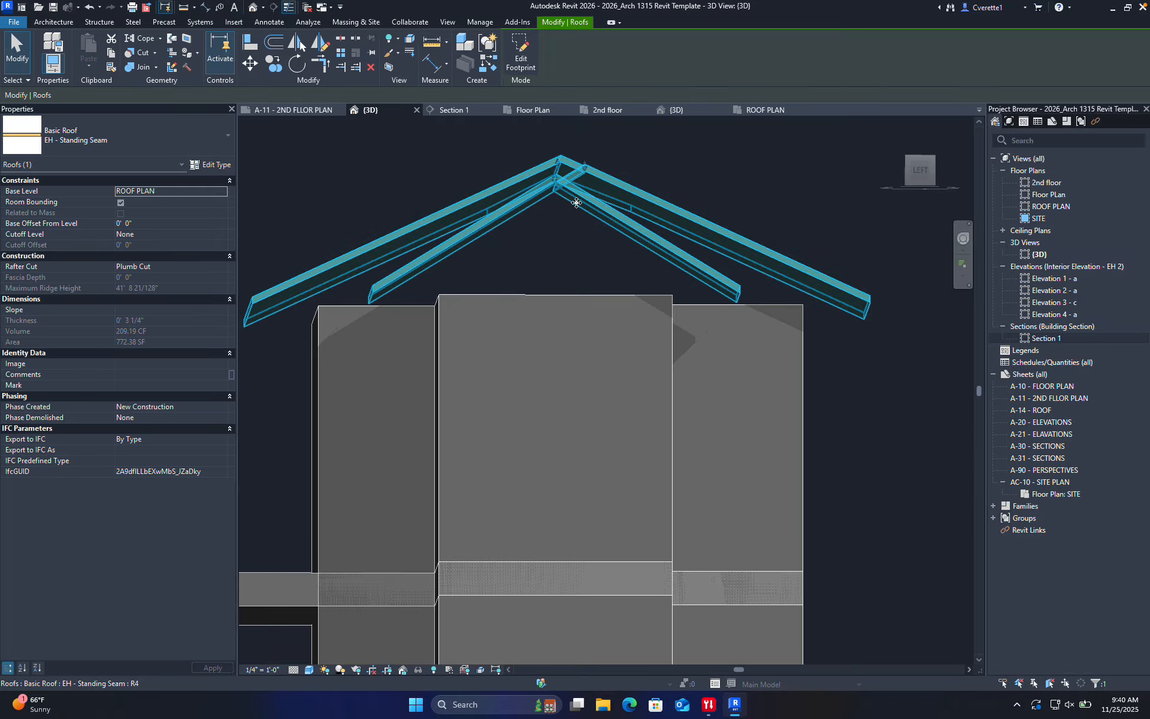
double_click(642, 226)
mouse_move(581, 342)
shift+middle_down()
mouse_move(664, 333)
mouse_move(524, 430)
shift+middle_up()
scroll(404, 278, down, 3)
mouse_move(315, 186)
mouse_down()
mouse_move(740, 441)
mouse_move(752, 466)
mouse_up()
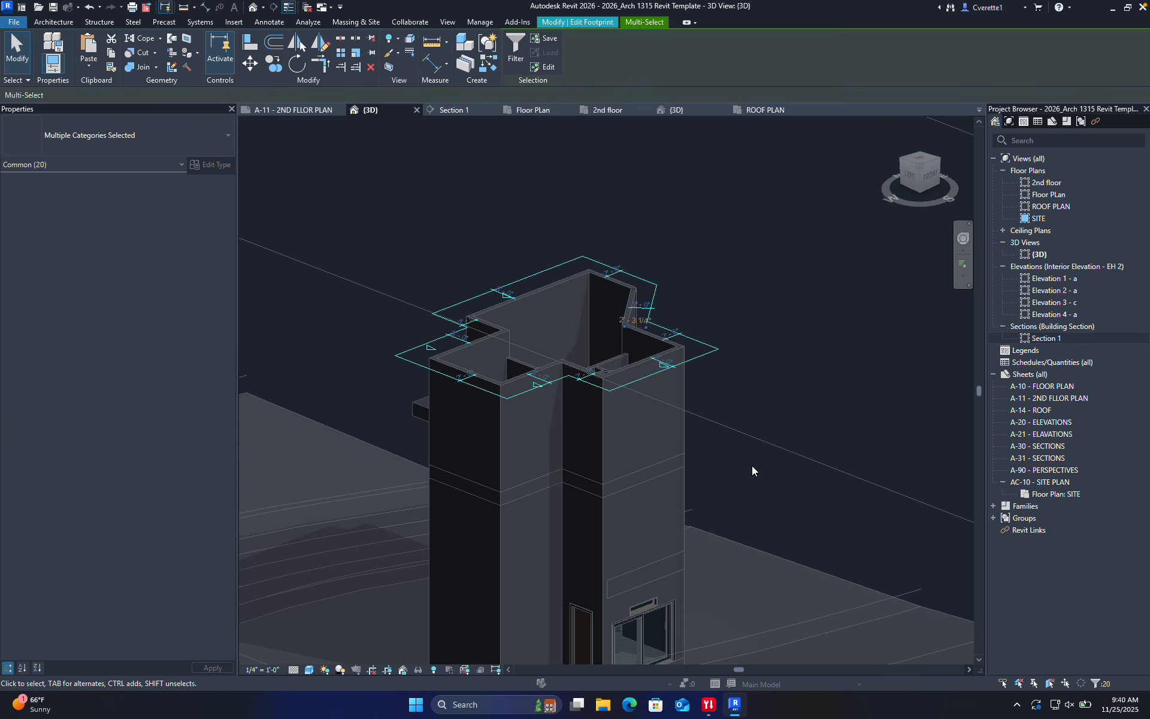
click(513, 51)
click(467, 283)
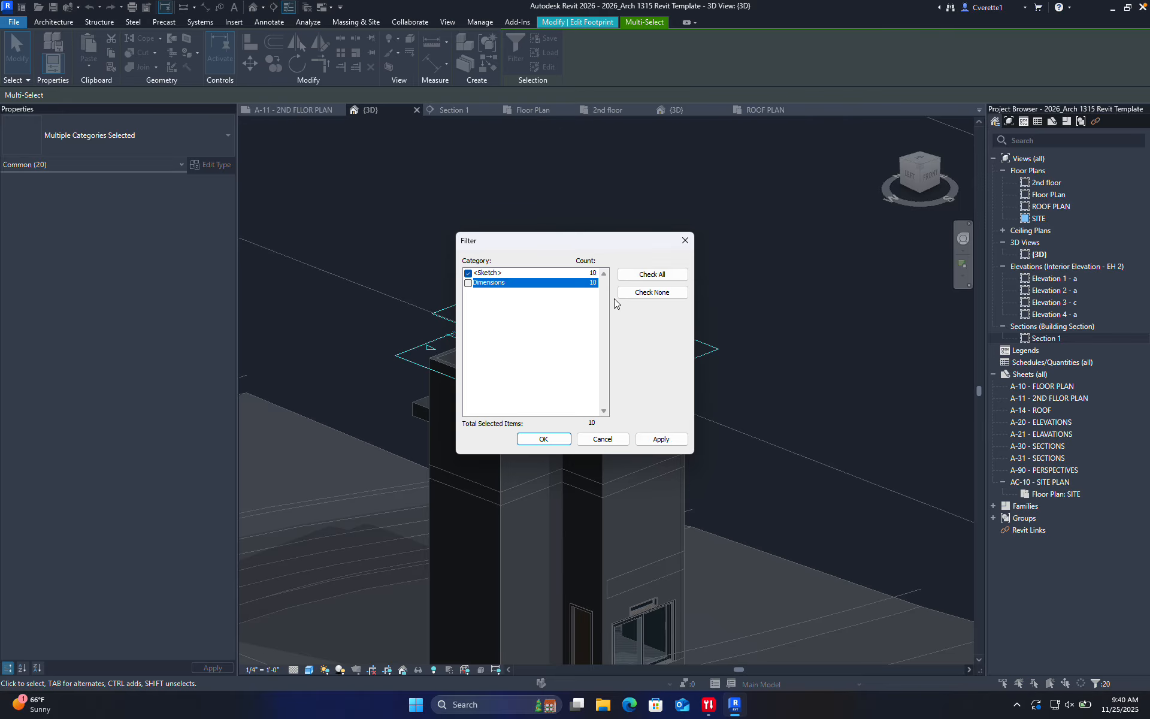
click(546, 438)
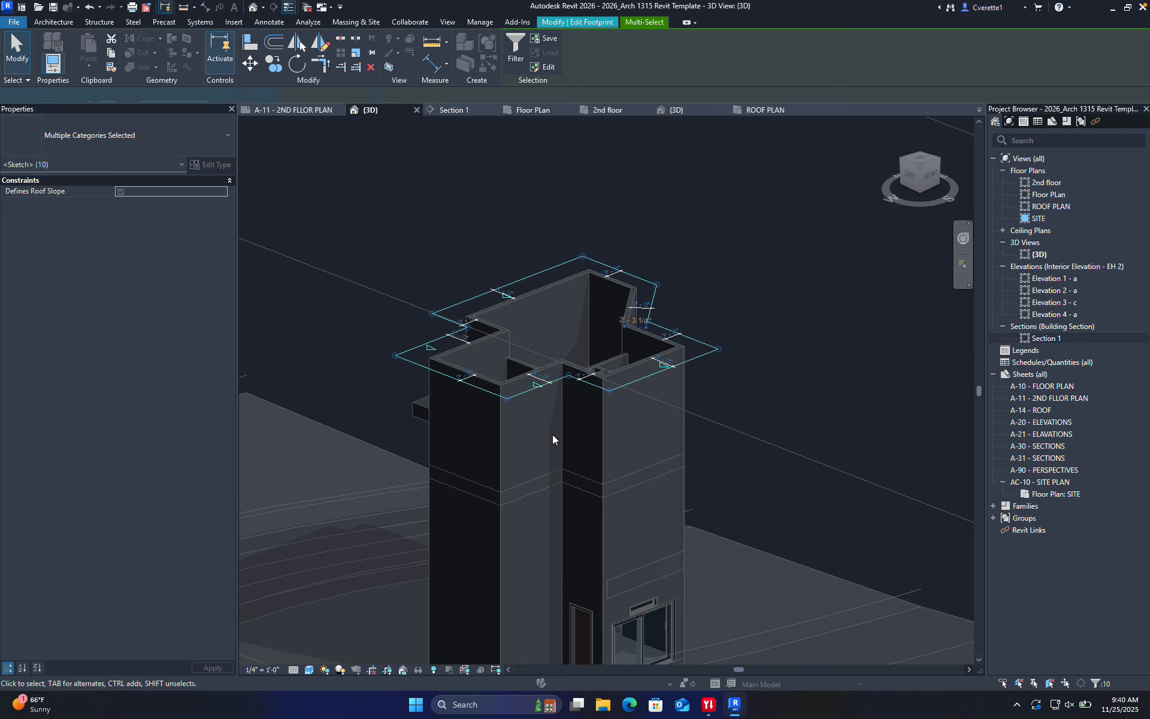
scroll(479, 358, up, 2)
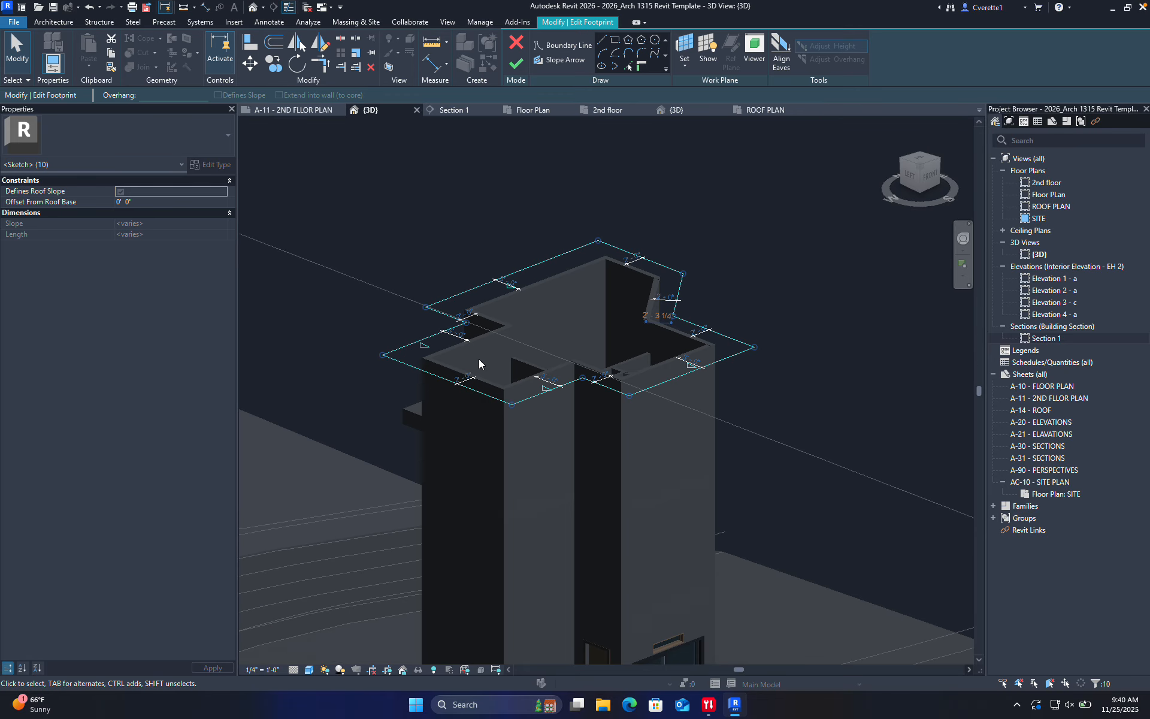
click(218, 95)
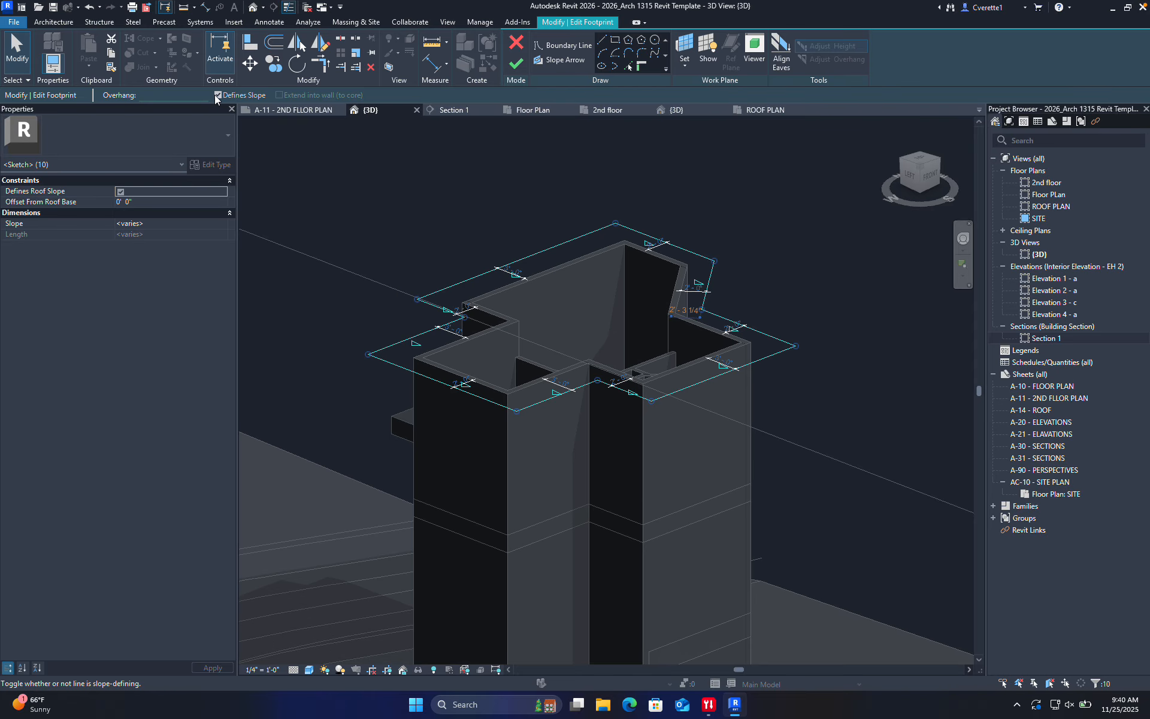
click(469, 215)
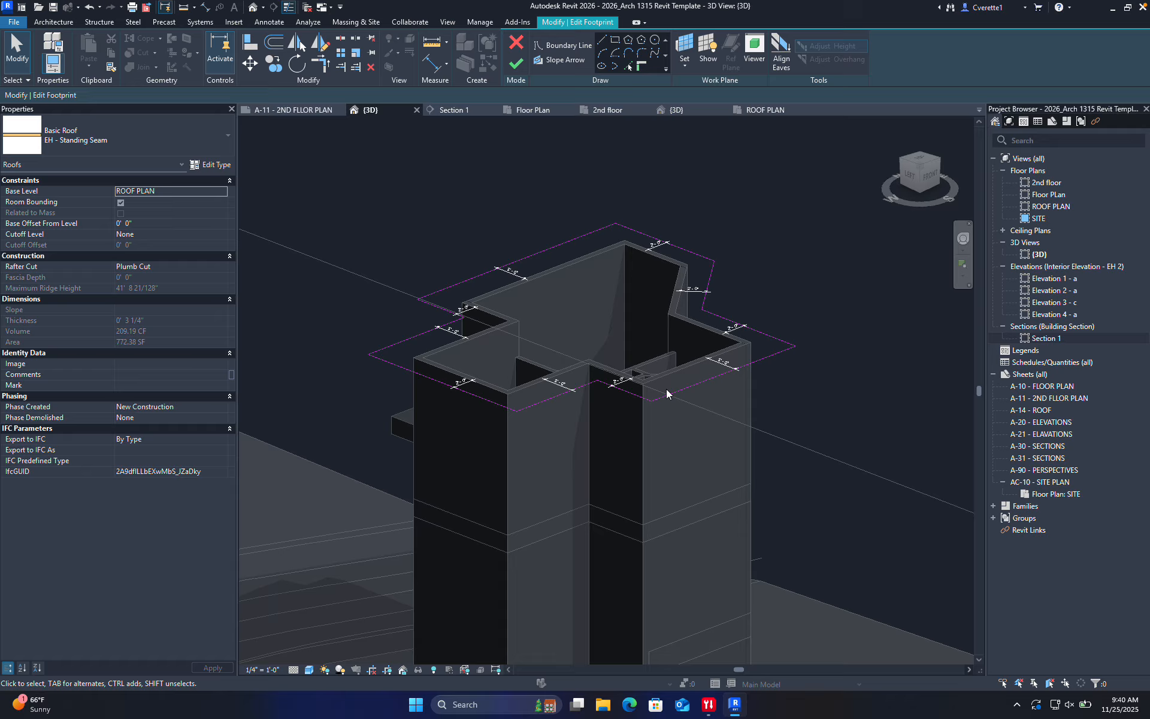
Make only the right boundary line define slope and finish, giving a 5 67/128"/12" shed roof
mouse_move(623, 441)
shift+middle_down()
mouse_move(700, 454)
mouse_move(752, 429)
mouse_move(753, 342)
shift+middle_up()
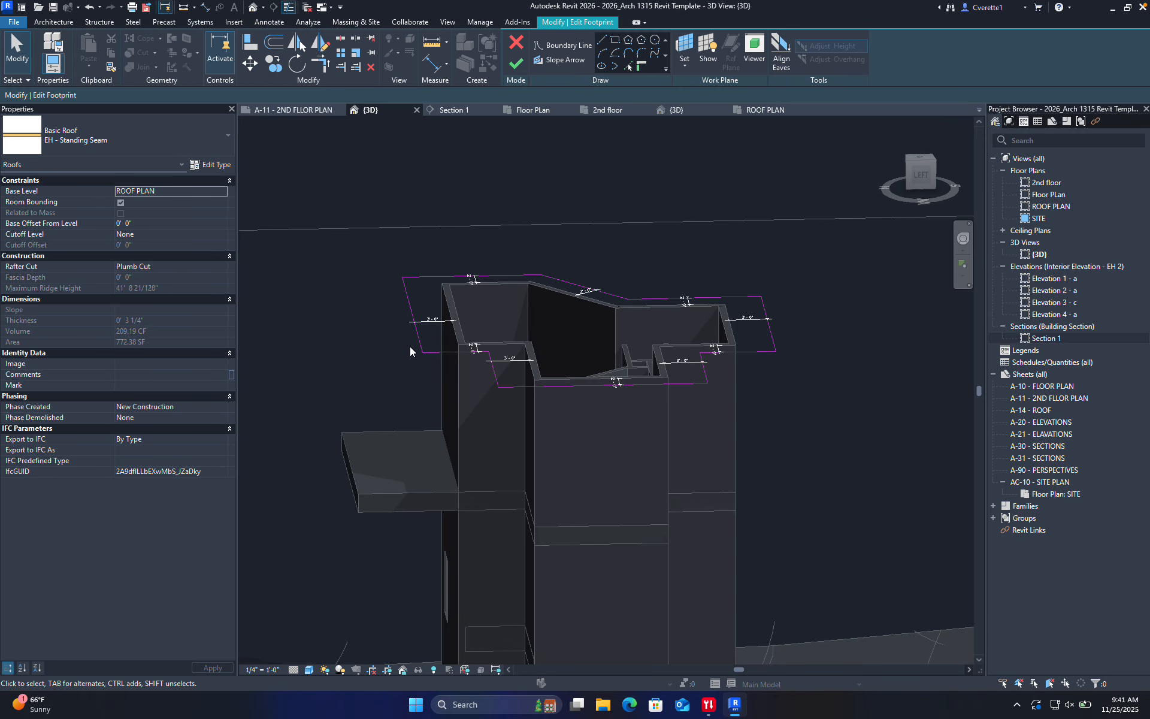
click(769, 329)
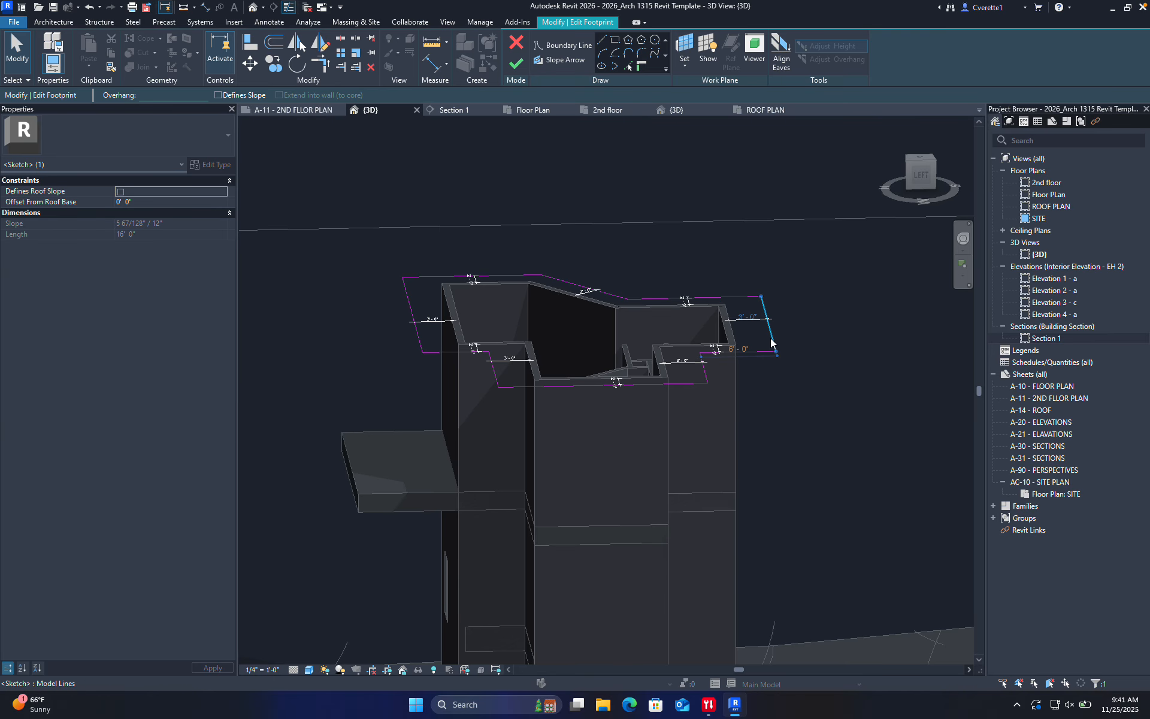
click(218, 95)
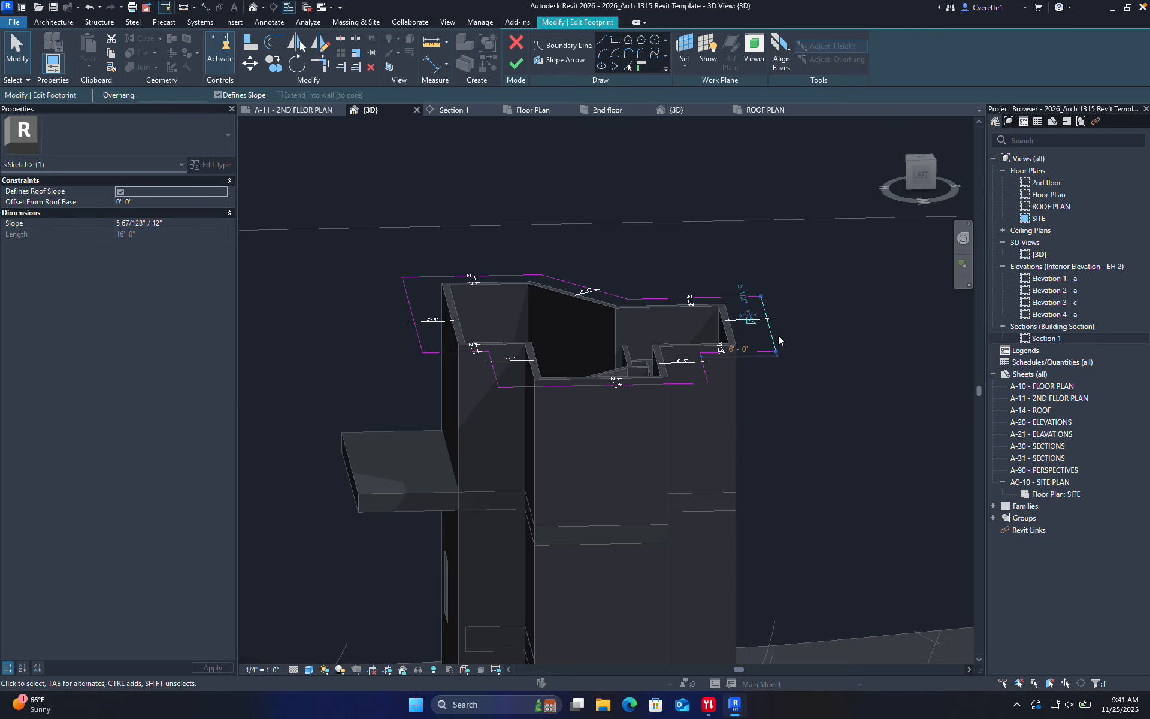
click(518, 64)
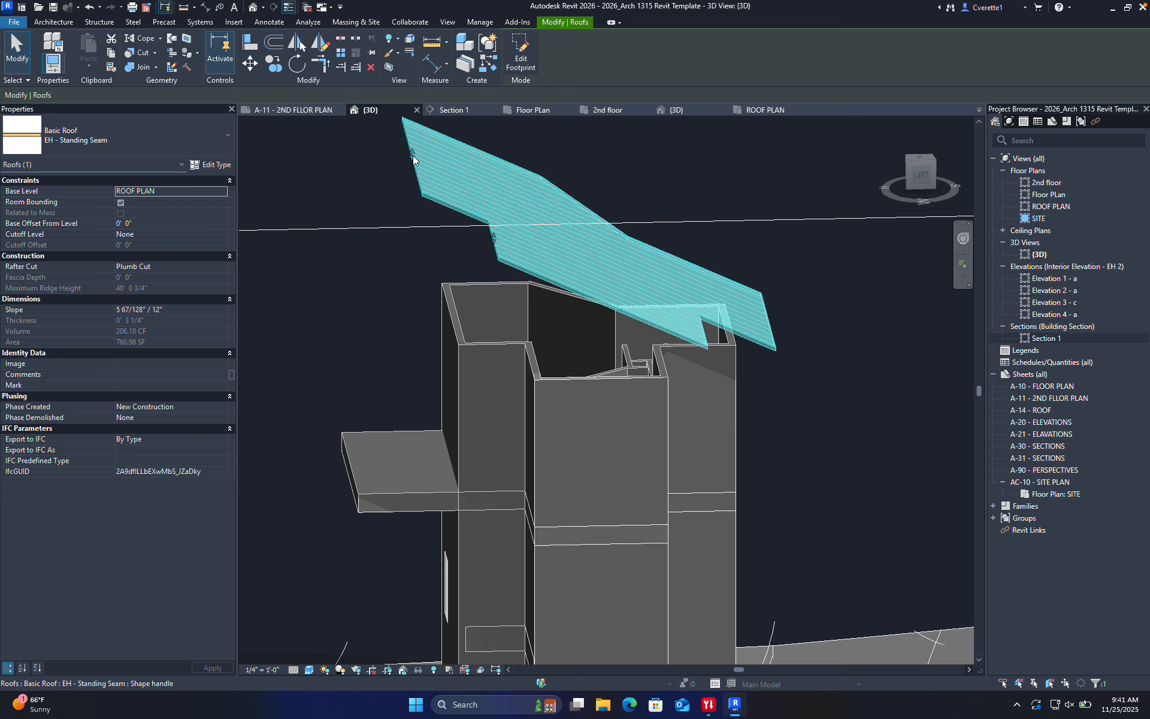
Set the standing-seam roof's slope to 1" / 12", then orbit around the building
click(580, 187)
click(565, 193)
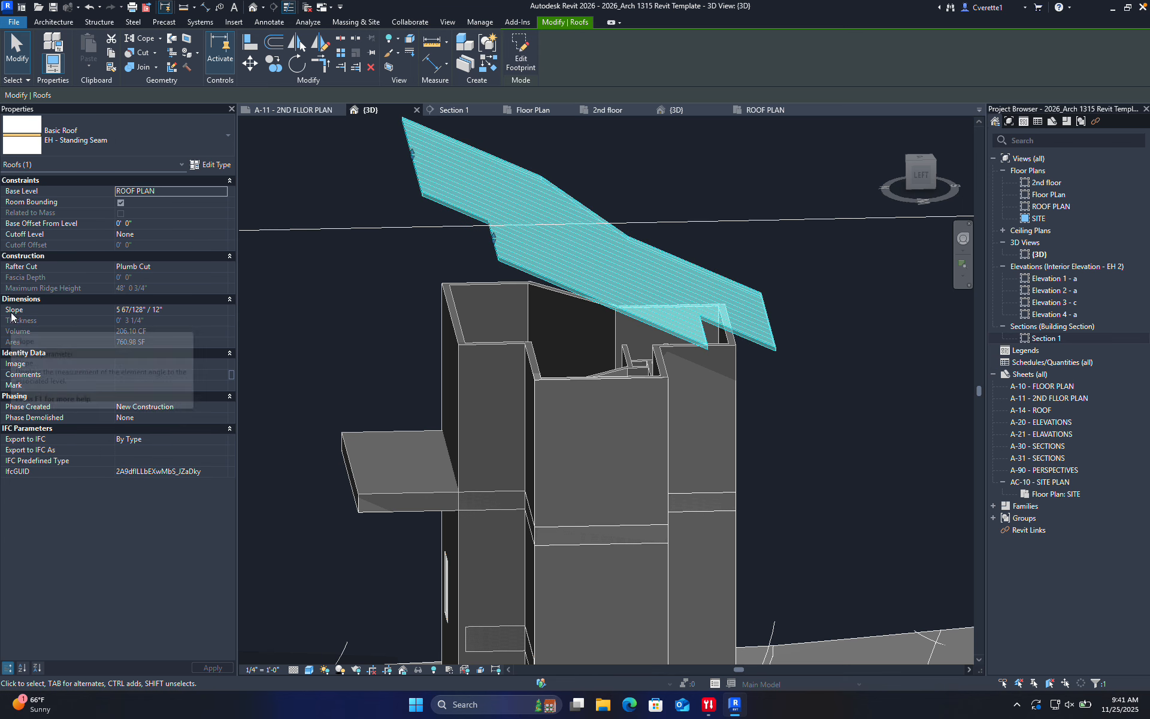
click(131, 312)
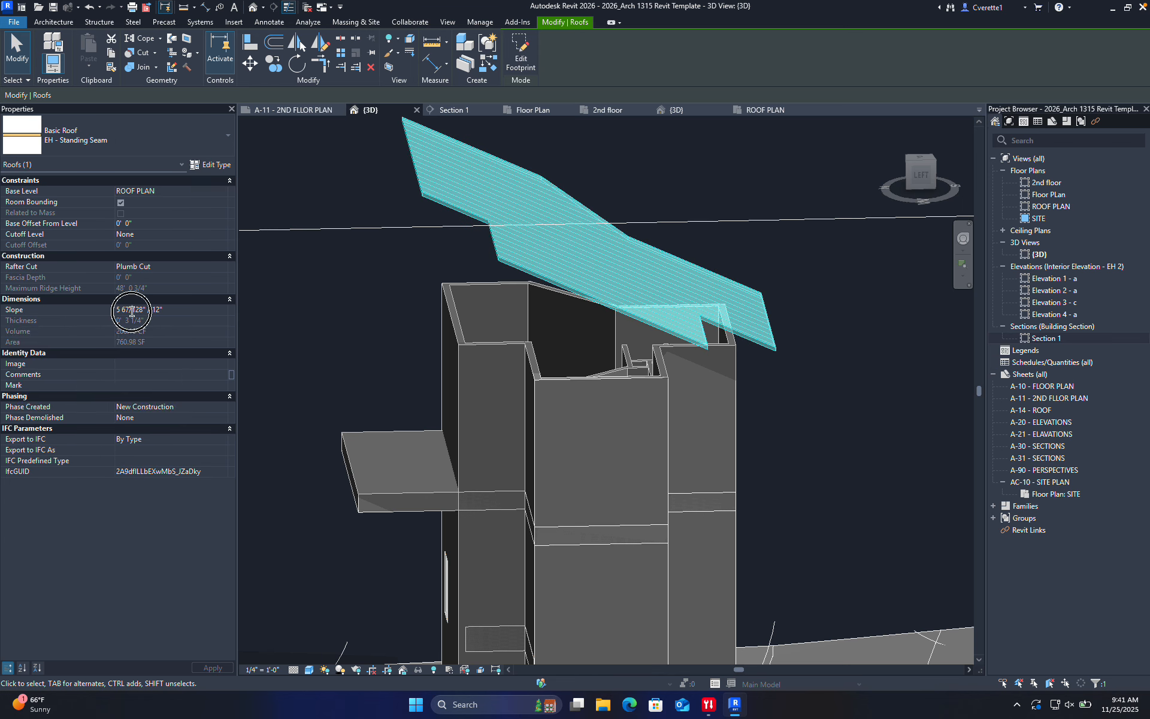
click(85, 312)
text(1")
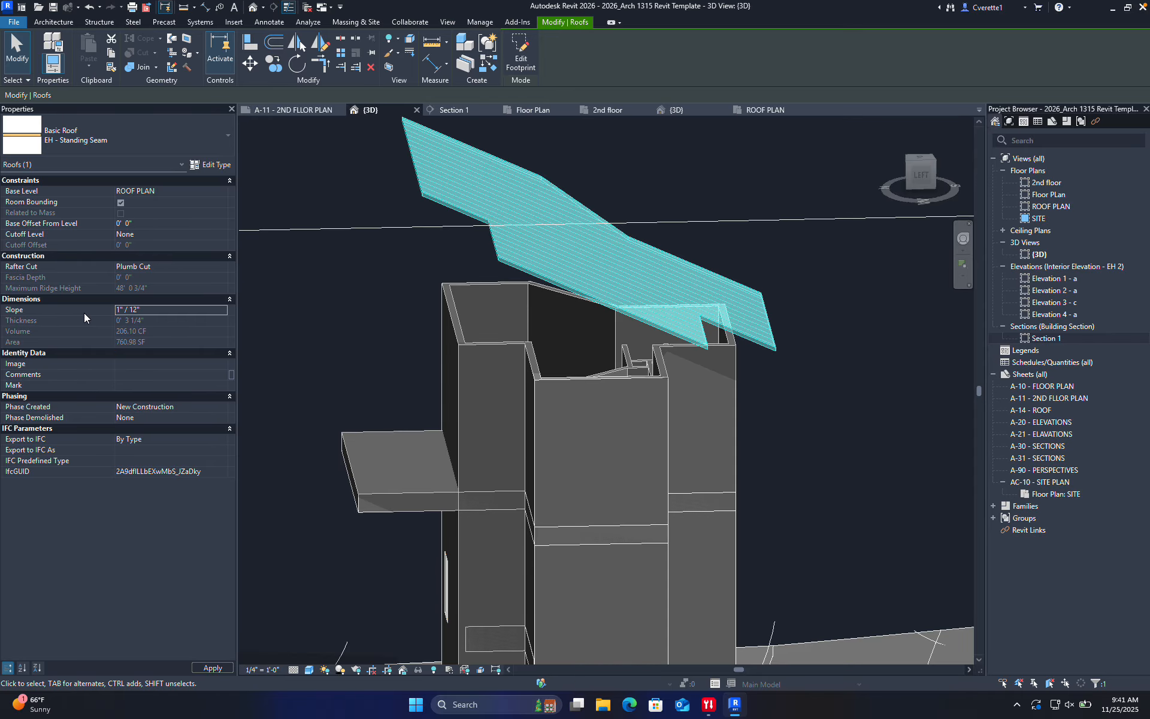
key(Return)
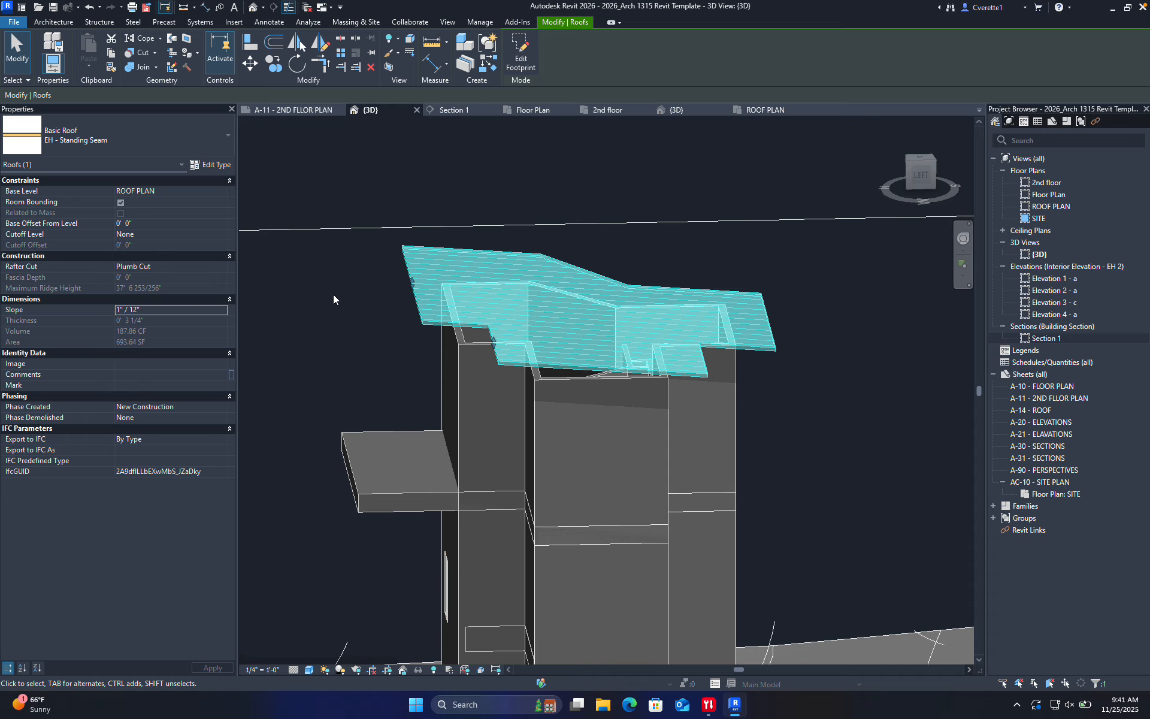
click(343, 340)
shift+middle_drag(343, 340, 476, 318)
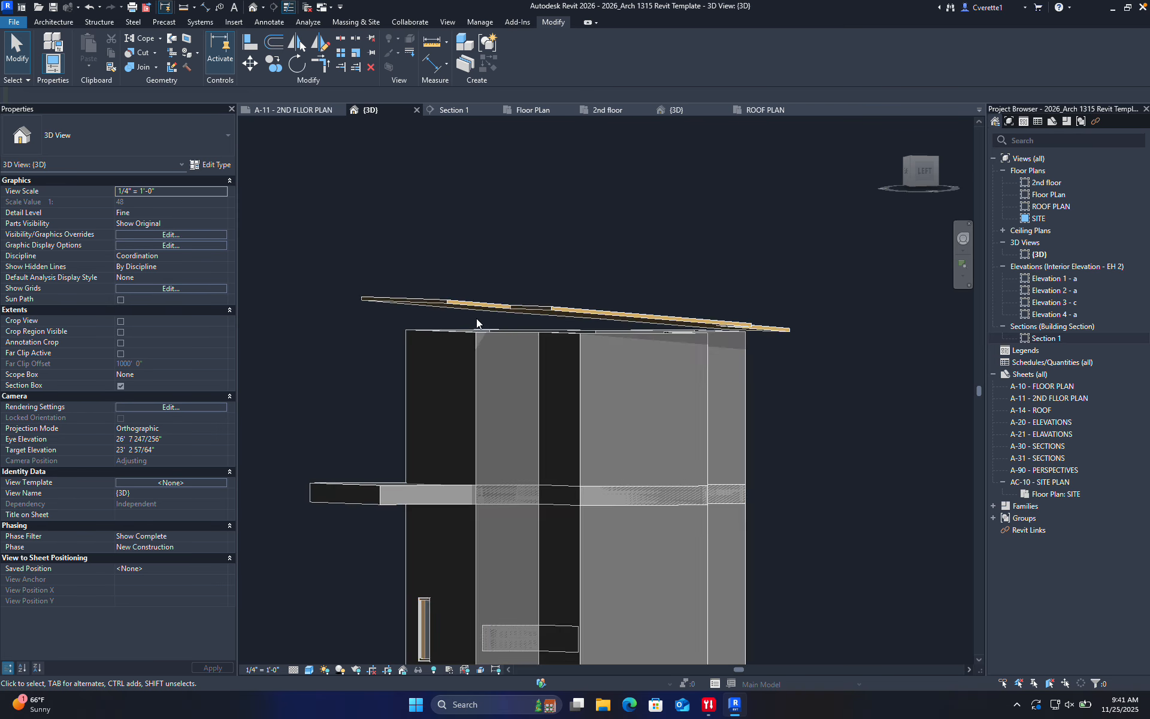
Orbit to see the roof underside and make a first sweep selection of the walls, then clear it
scroll(477, 317, up, 5)
scroll(607, 371, down, 6)
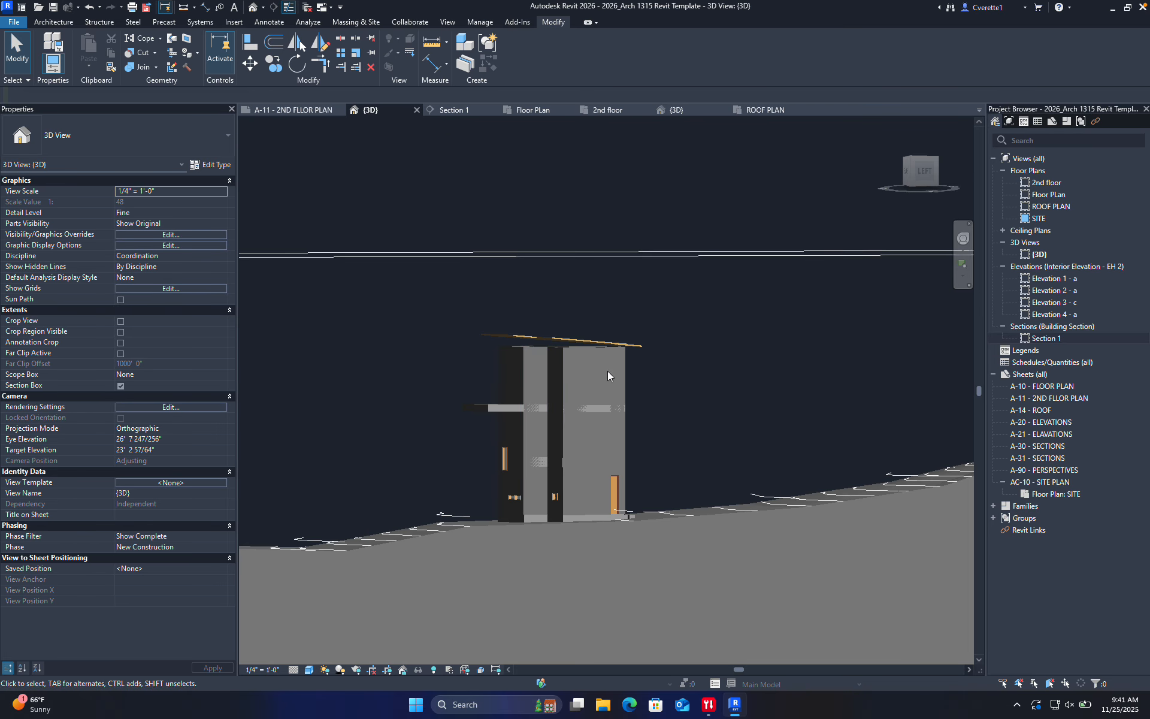
scroll(561, 365, up, 5)
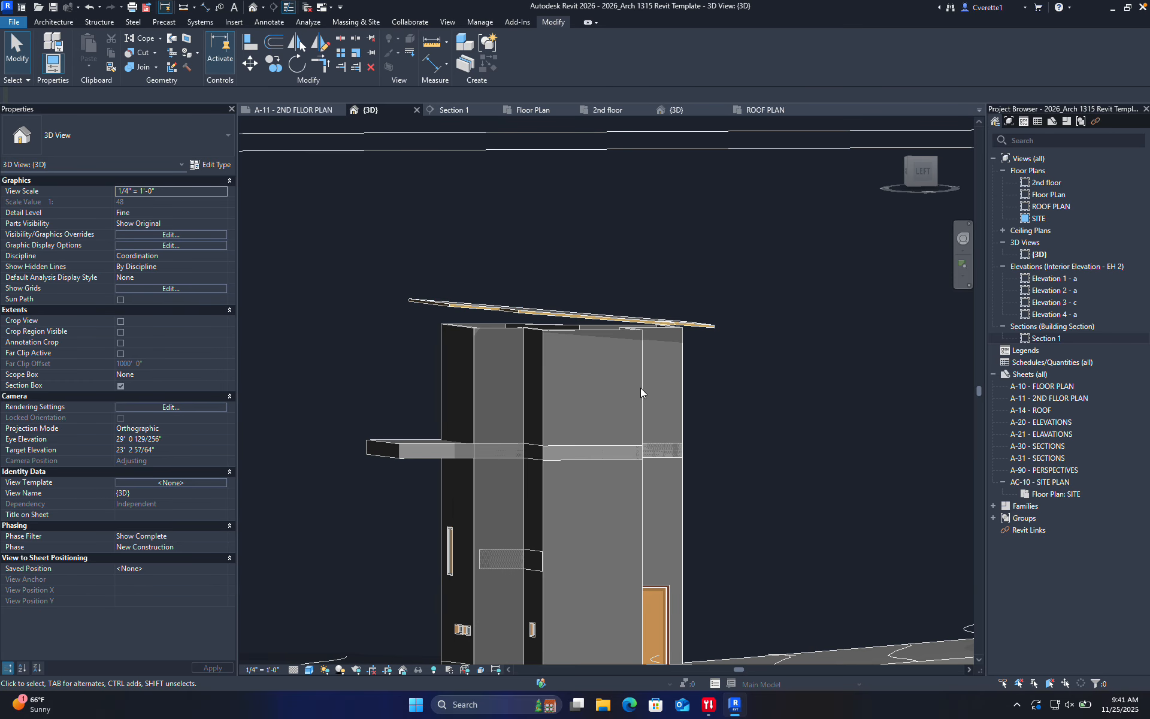
shift+middle_drag(702, 393, 705, 382)
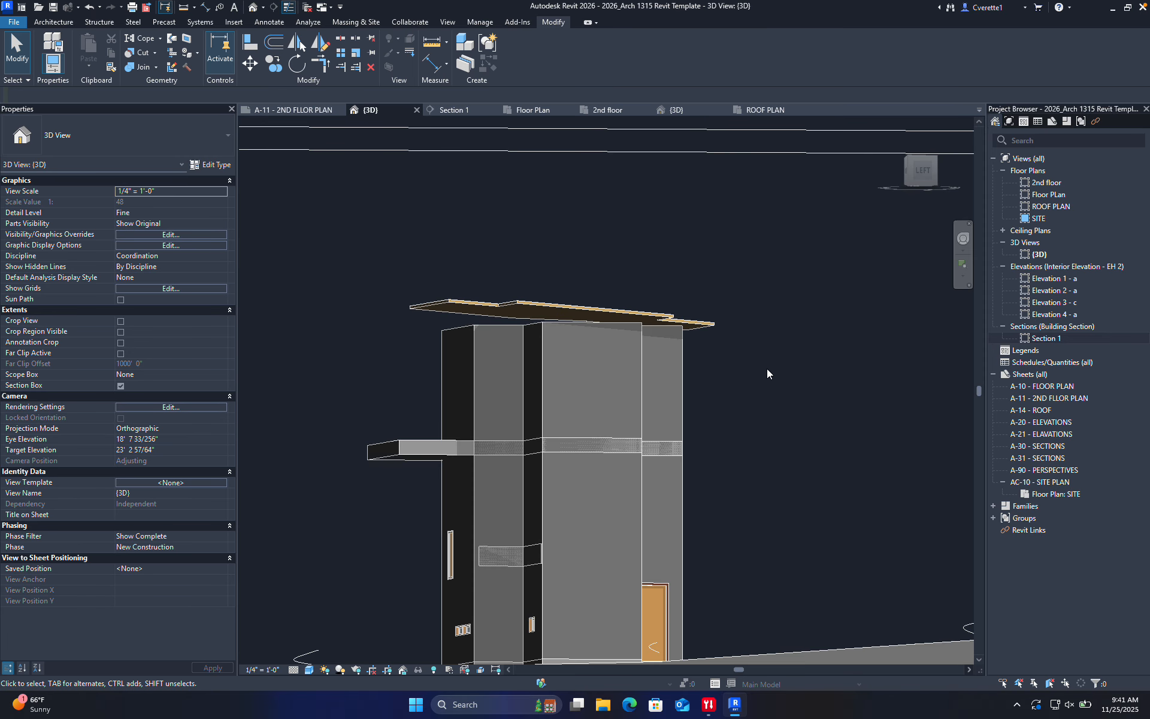
drag(763, 367, 368, 355)
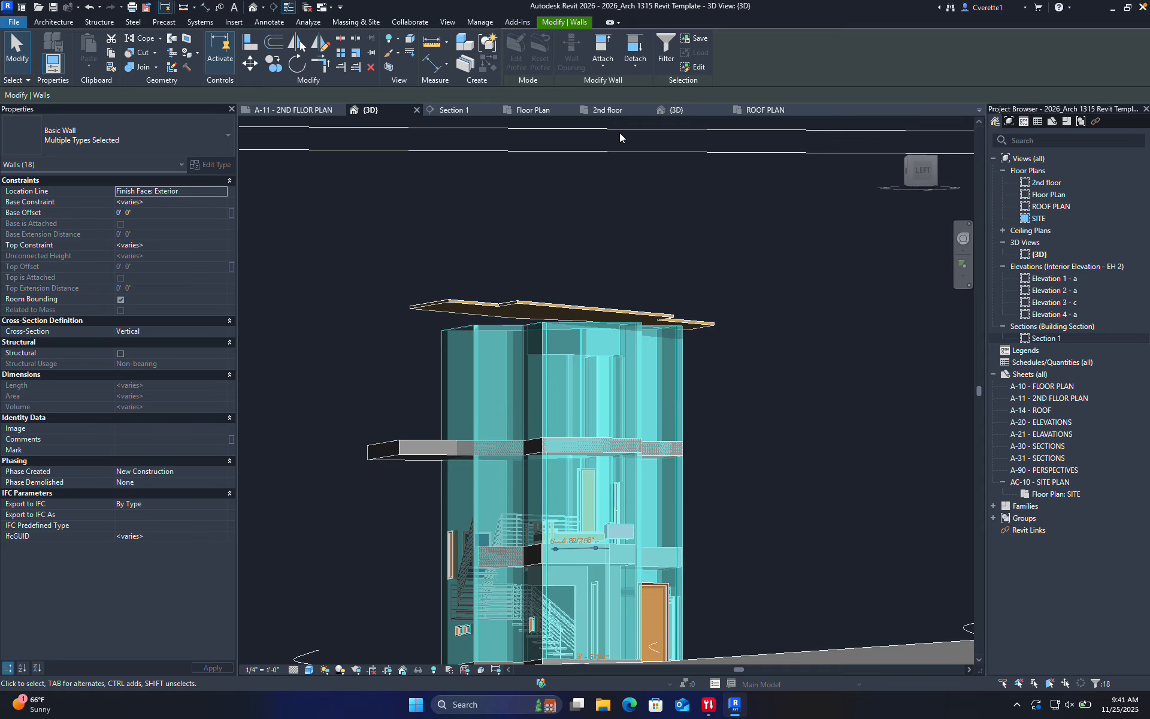
click(603, 62)
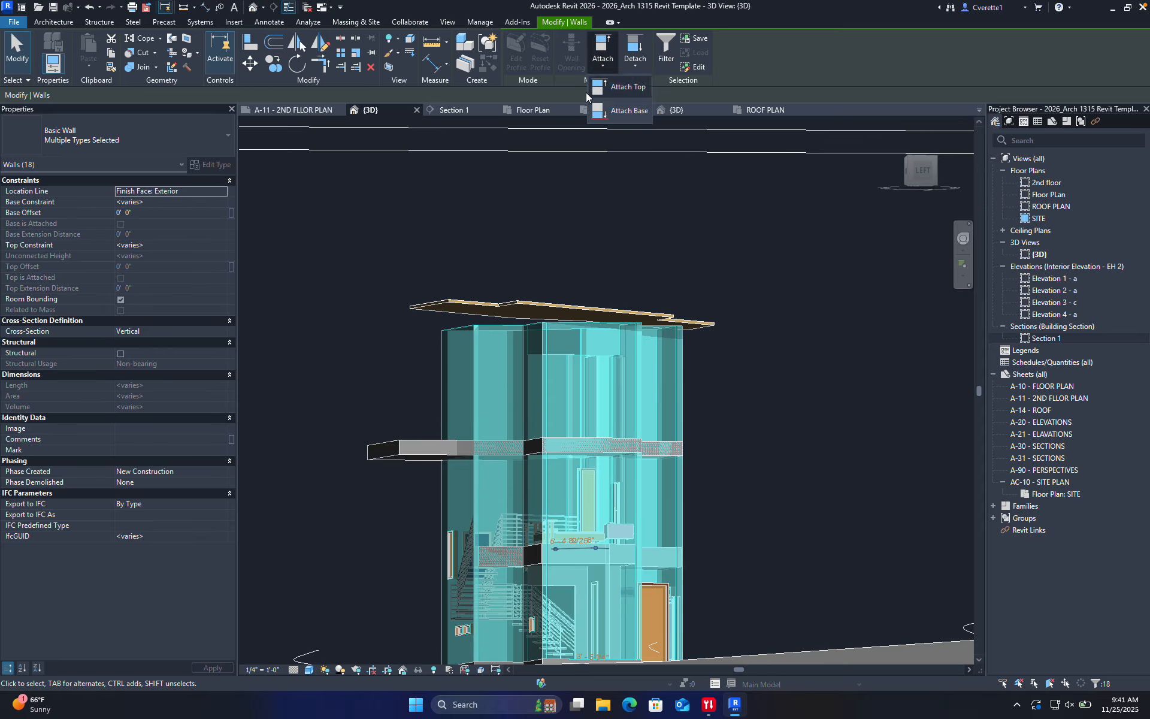
click(514, 304)
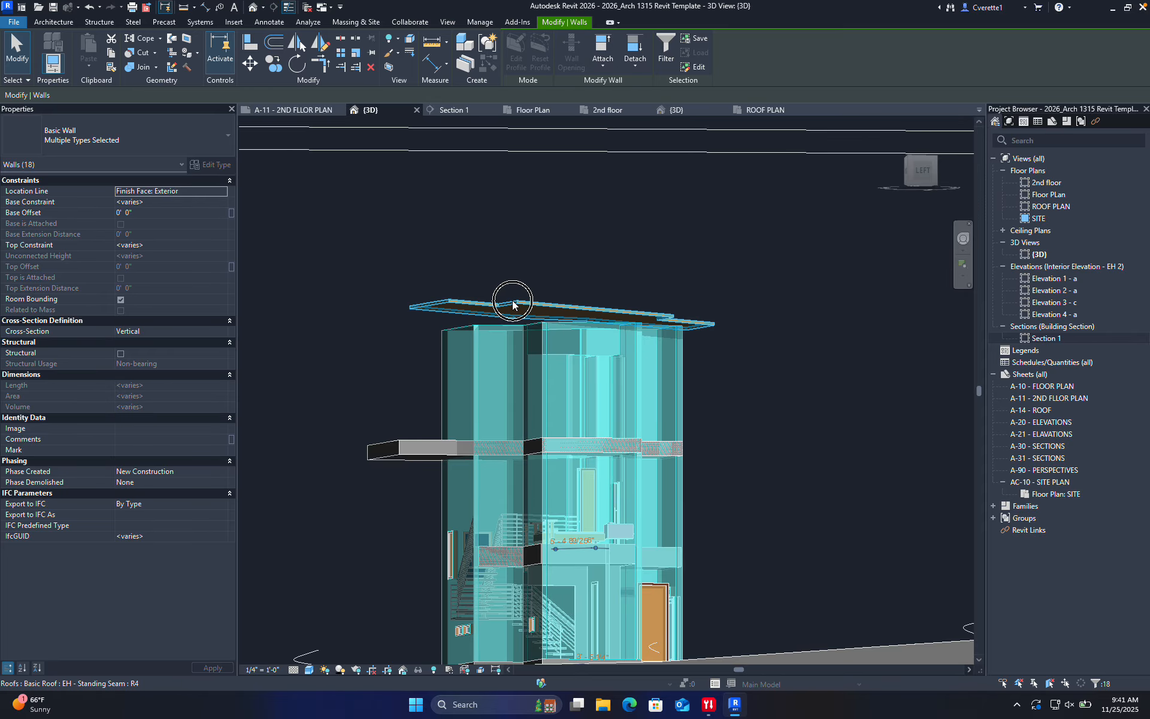
click(653, 293)
Crossing-select the 18 house walls, confirm via Filter they're only walls, and attach their tops to the roof
scroll(728, 369, up, 2)
drag(789, 389, 382, 386)
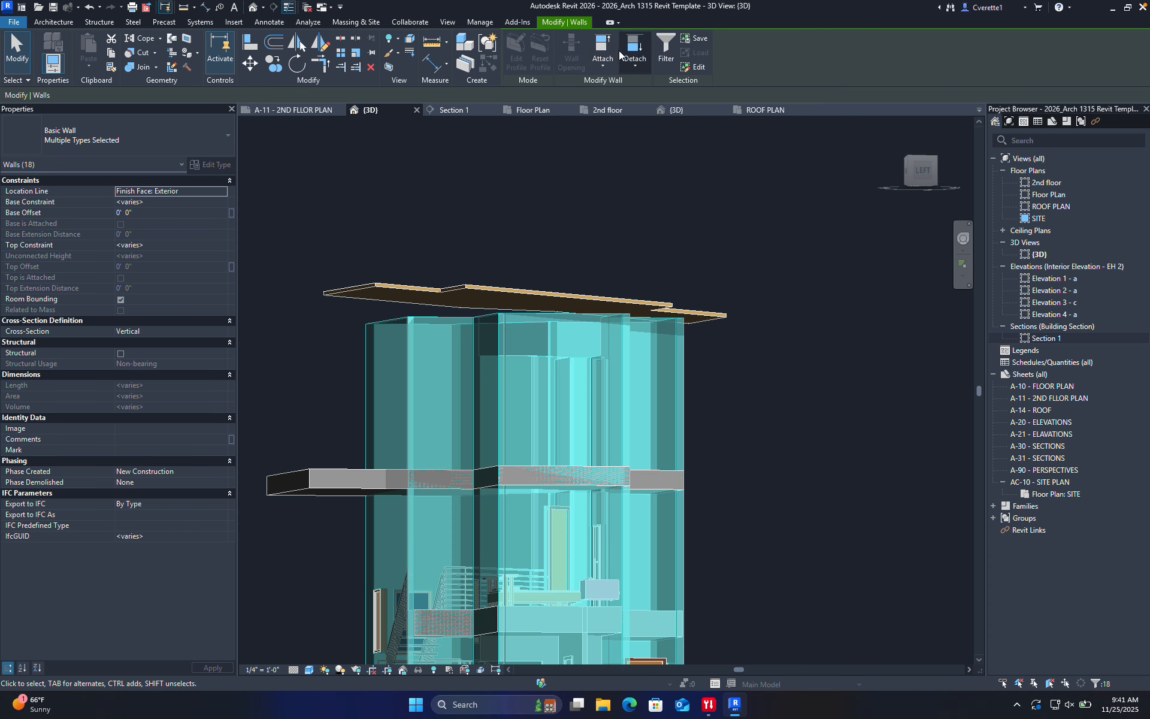
click(664, 59)
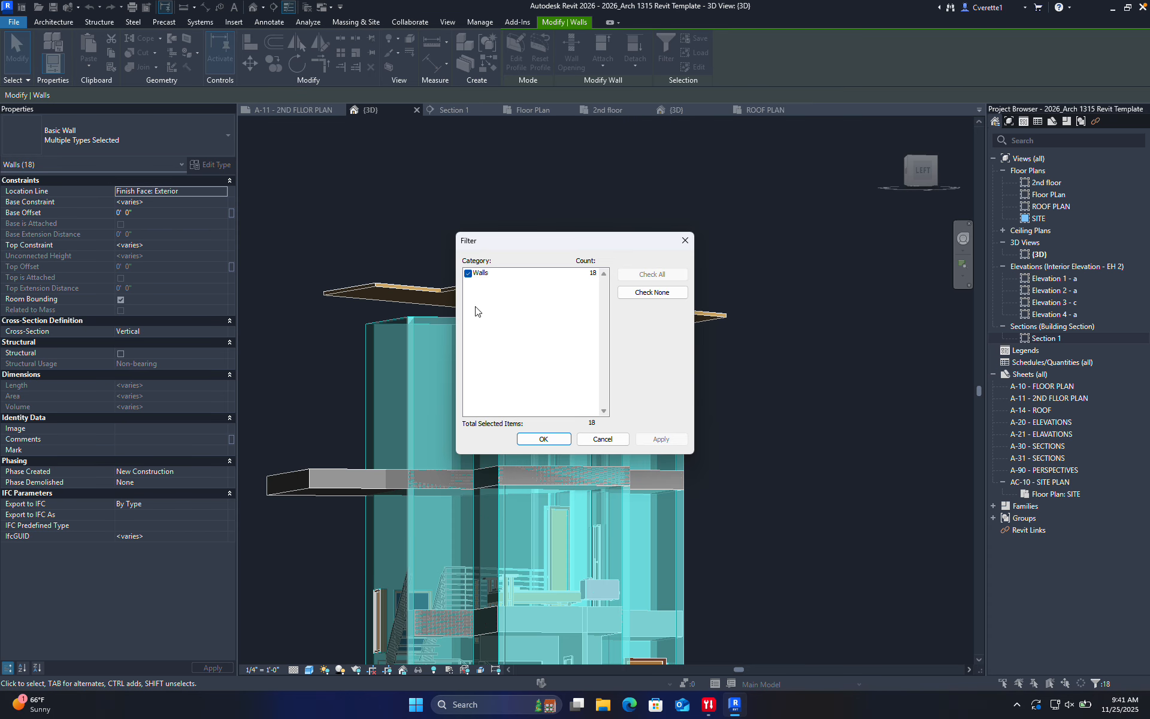
click(546, 440)
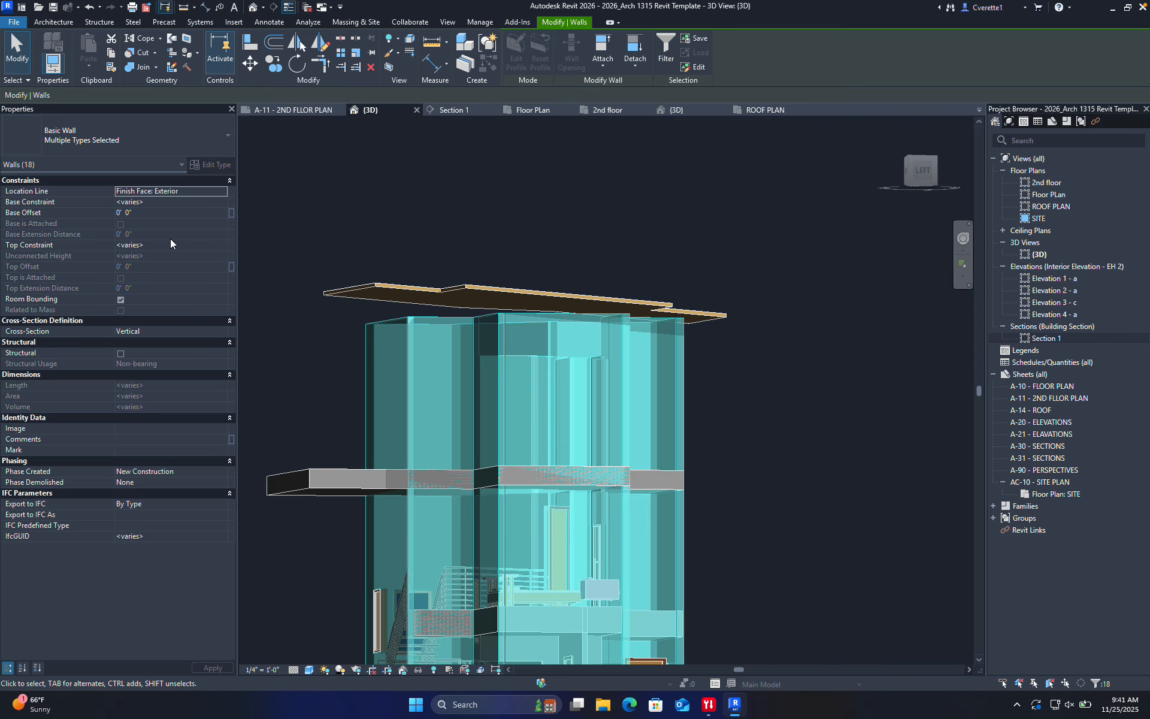
click(602, 59)
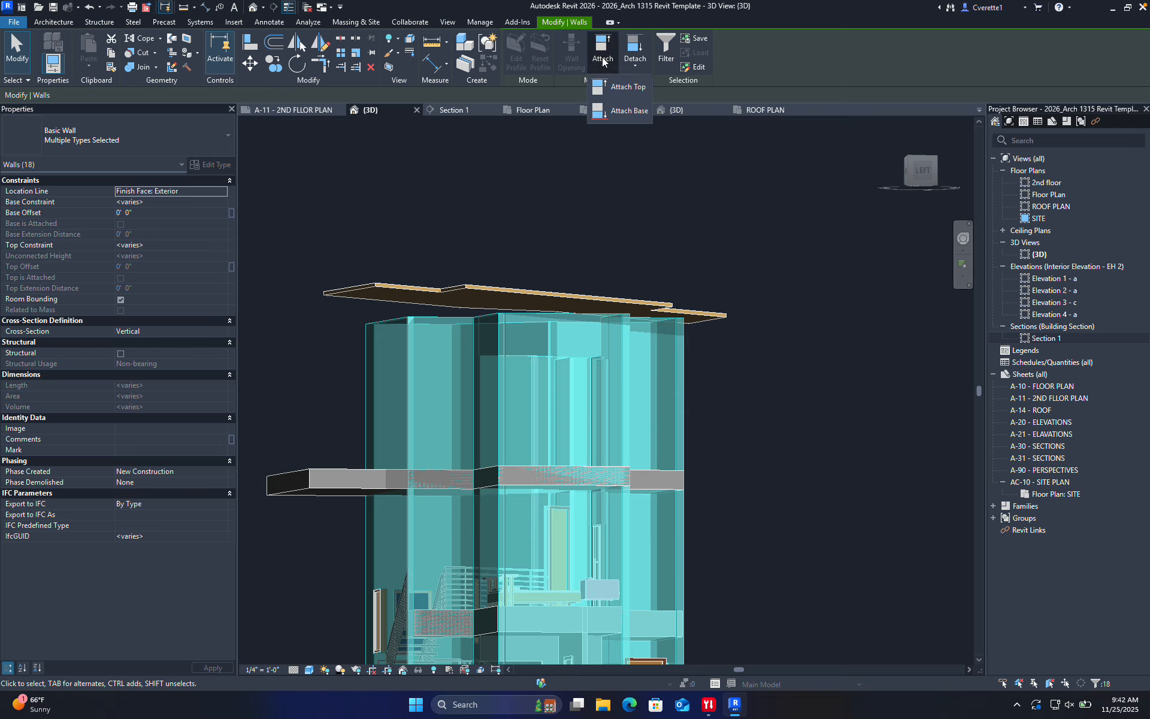
click(622, 87)
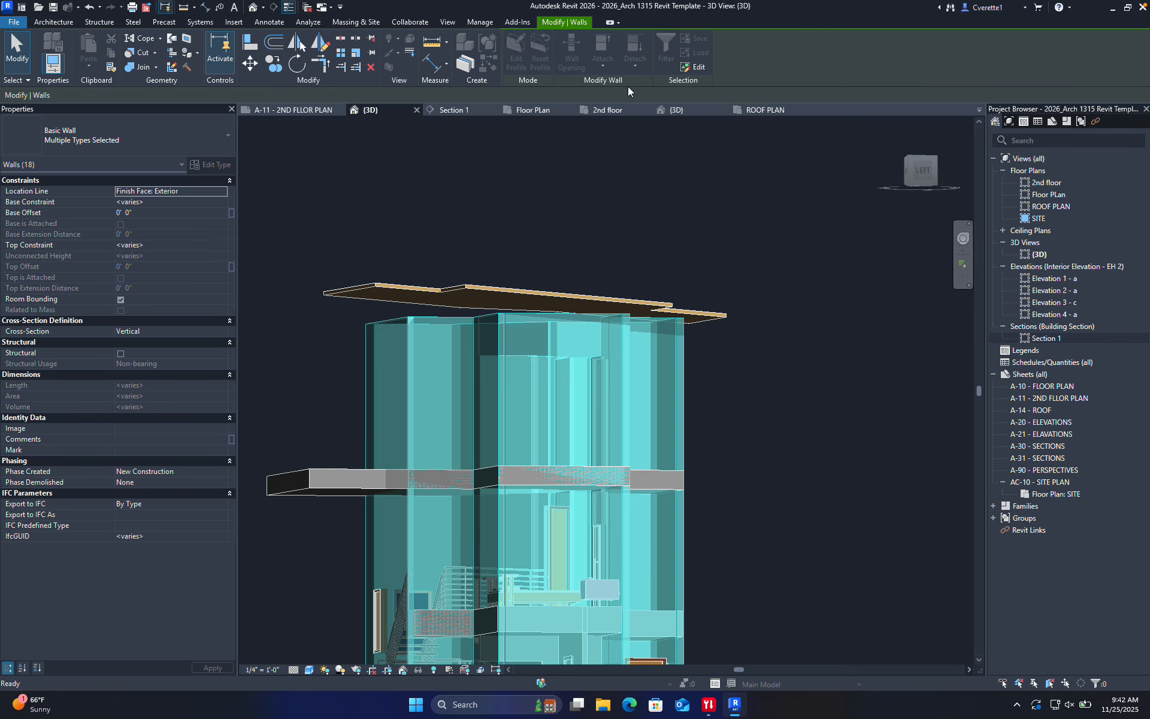
click(482, 291)
Clear the wall selection, orbit to the house's right side, and select the roof
key(Escape)
shift+middle_drag(465, 308, 362, 289)
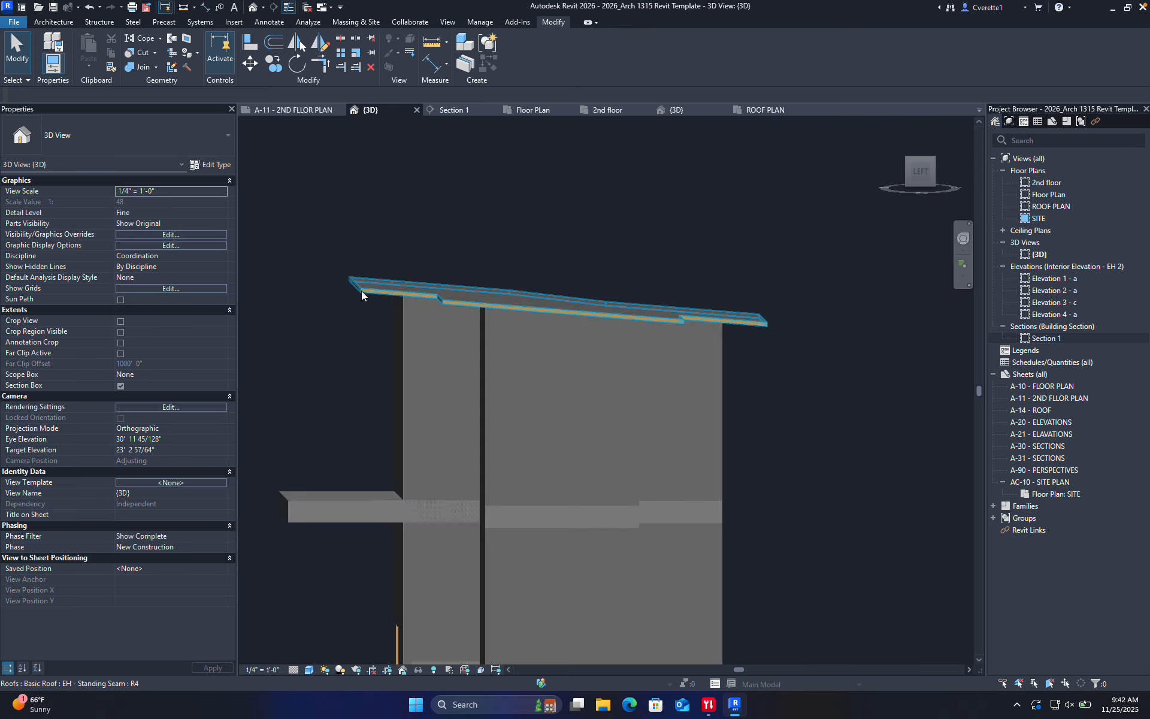
click(361, 290)
Undo a trial roof-edge drag, then zoom out and orbit to a three-quarter view of the house
drag(357, 279, 356, 232)
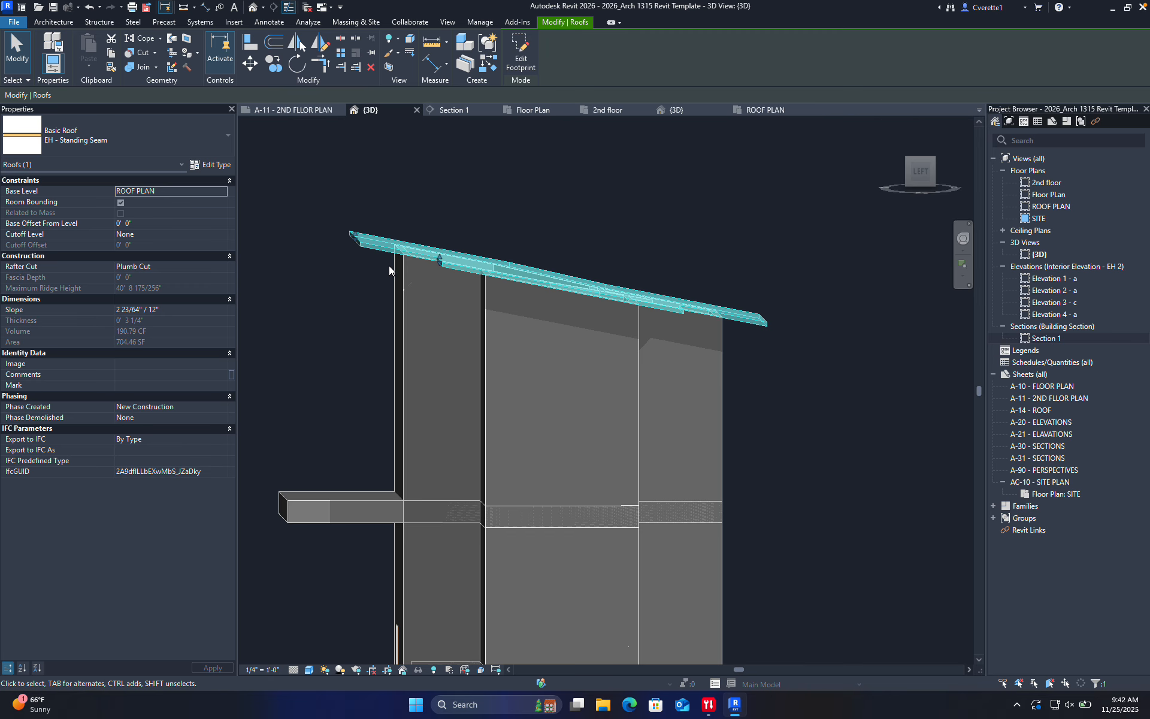
key(ctrl+z)
scroll(359, 430, down, 5)
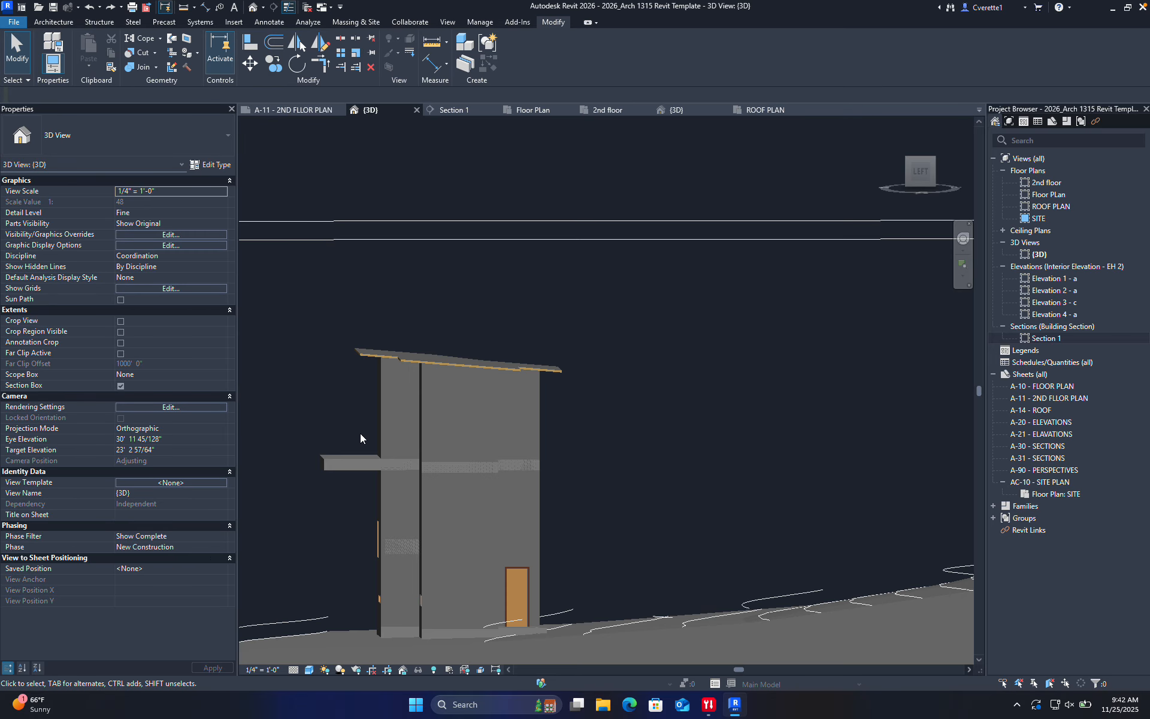
shift+middle_drag(359, 434, 798, 424)
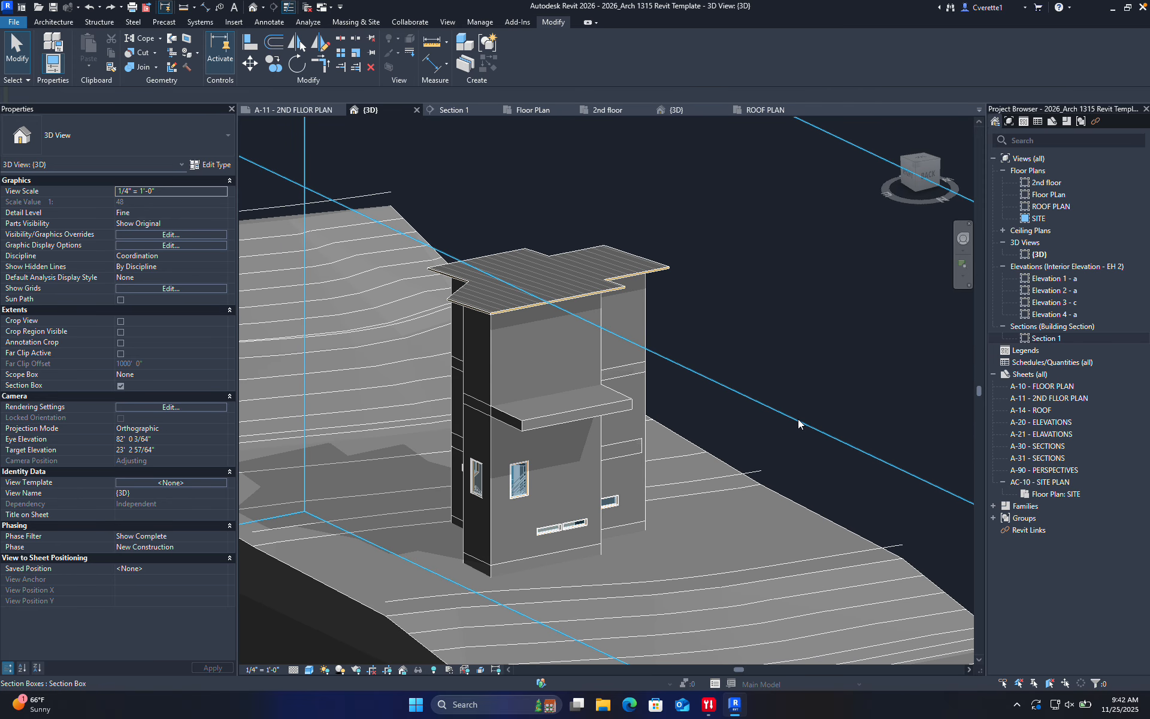